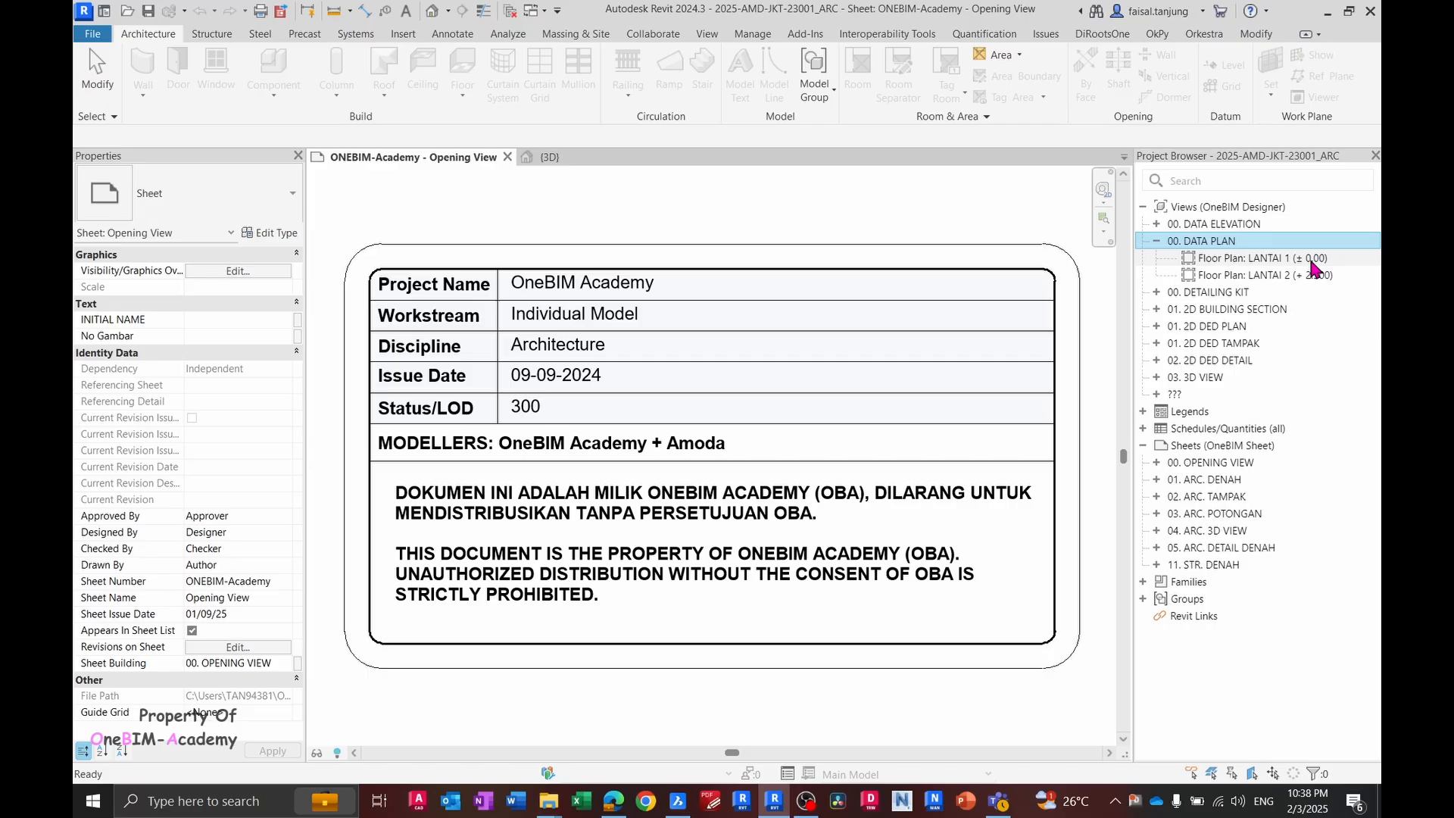
- Open the LANTAI 1 (± 0.00) floor plan from the 00. DATA PLAN view group
{"action": "double_click", "coordinate": [1310, 259]}
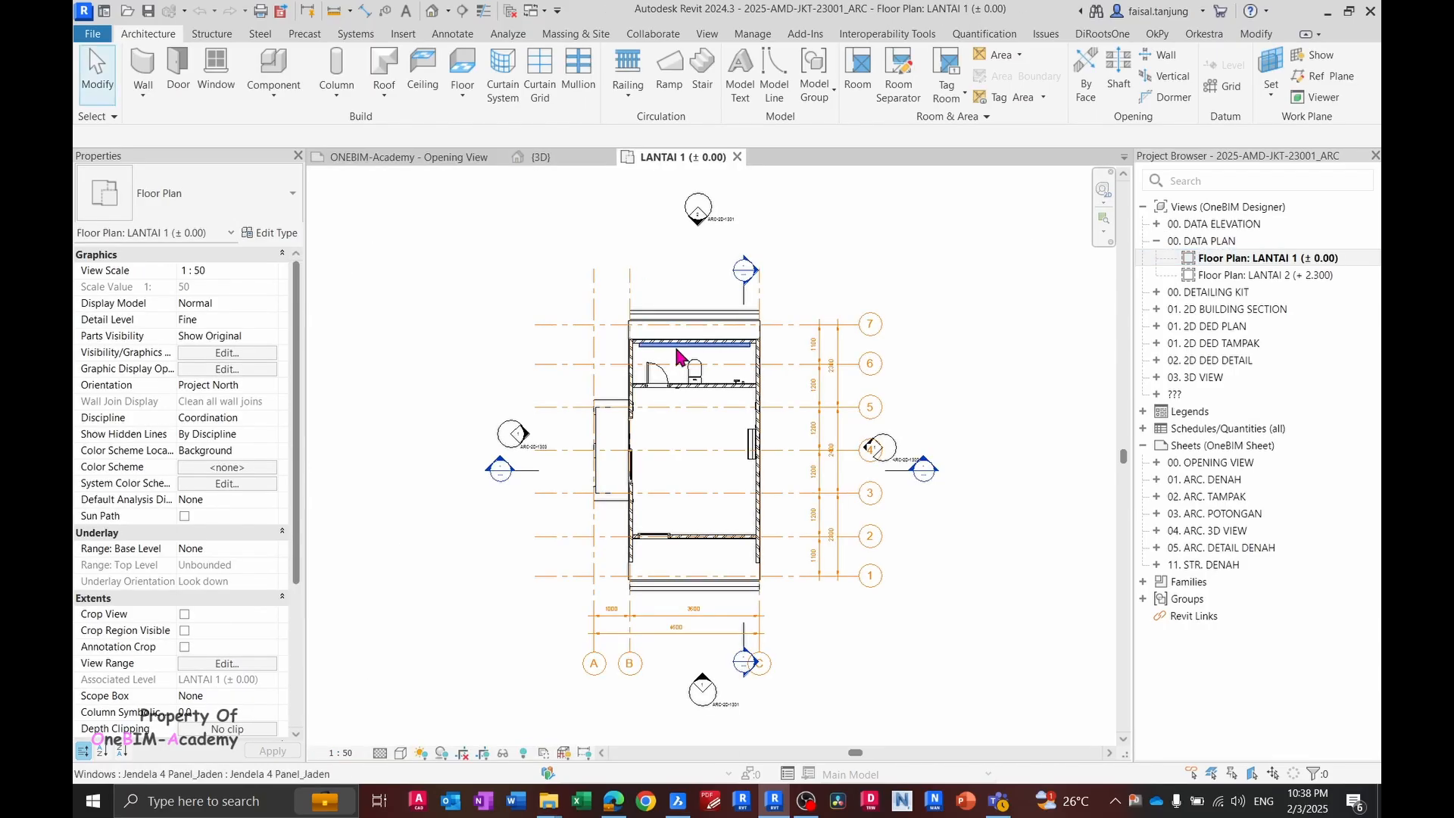
{"action": "mouse_move", "coordinate": [724, 416]}
{"action": "middle_mouse_down"}
{"action": "mouse_move", "coordinate": [737, 329]}
{"action": "mouse_move", "coordinate": [757, 338]}
{"action": "mouse_move", "coordinate": [751, 354]}
{"action": "middle_mouse_up"}
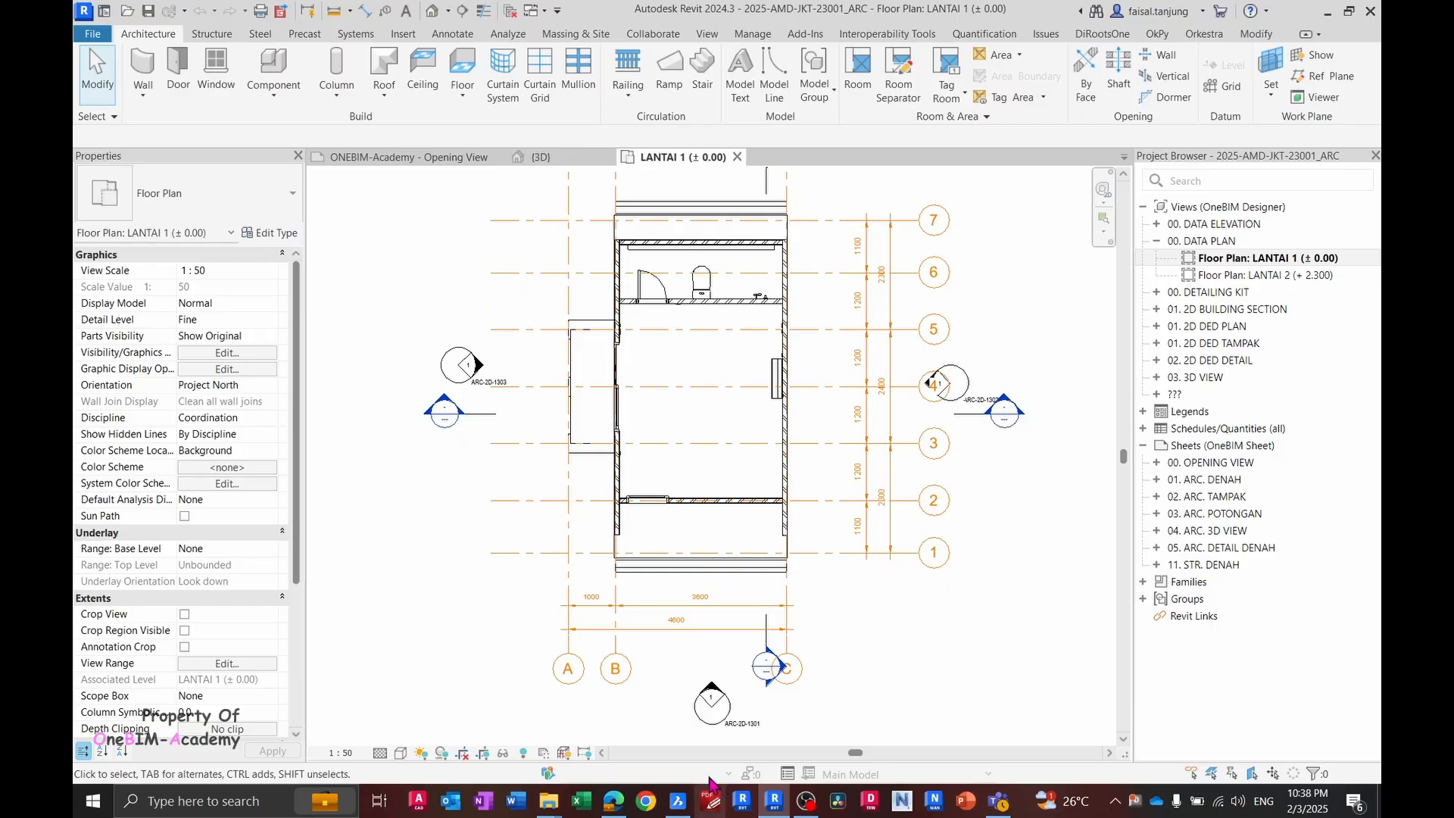
- Switch to PDF-XChange Editor and examine the foundation plan and foundation detail on the first sheet of the PT TELEN ORBIT PRIMA drawings
{"action": "left_click", "coordinate": [710, 800]}
{"action": "left_click", "coordinate": [95, 36]}
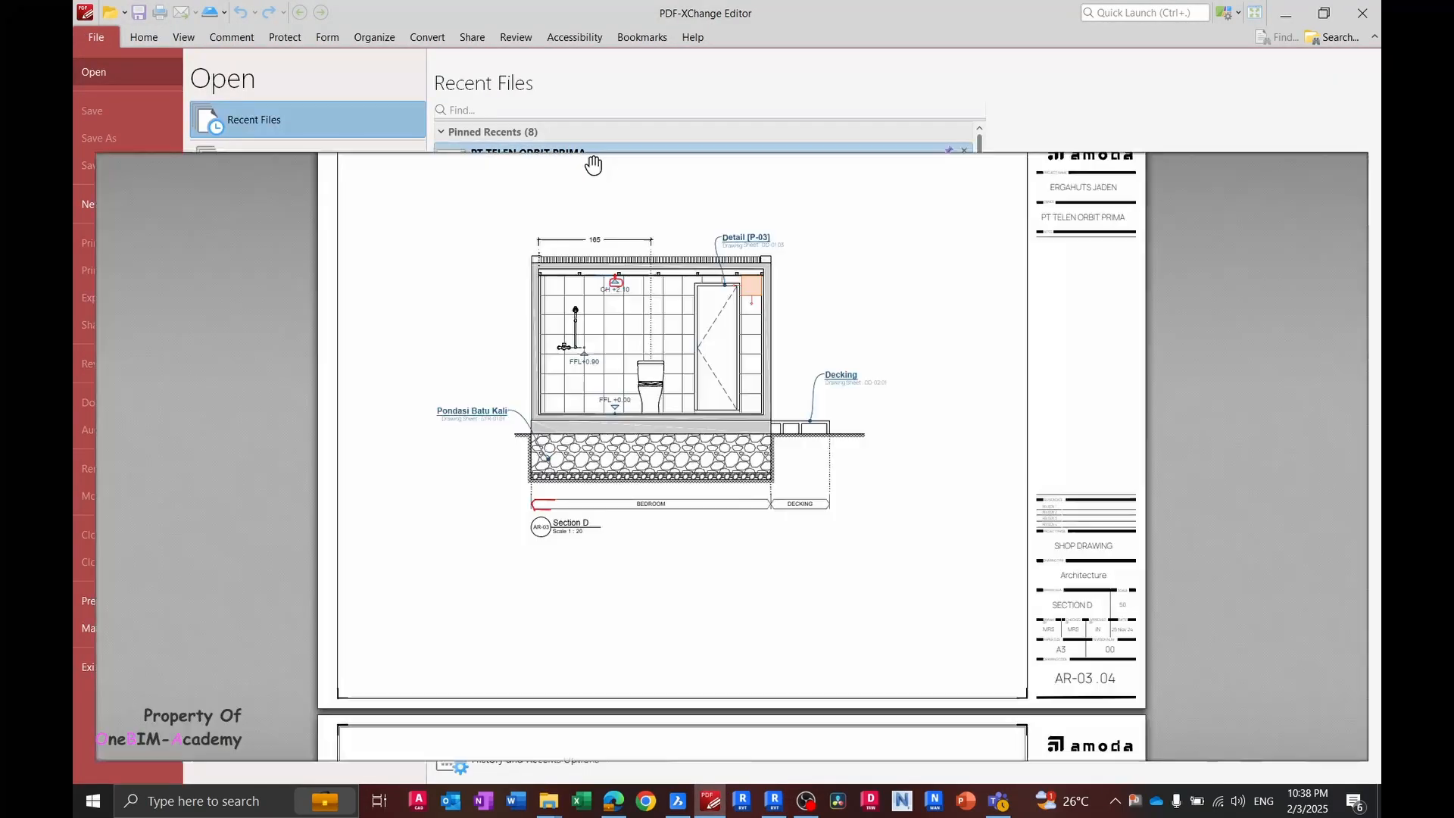
{"action": "left_click", "coordinate": [593, 165]}
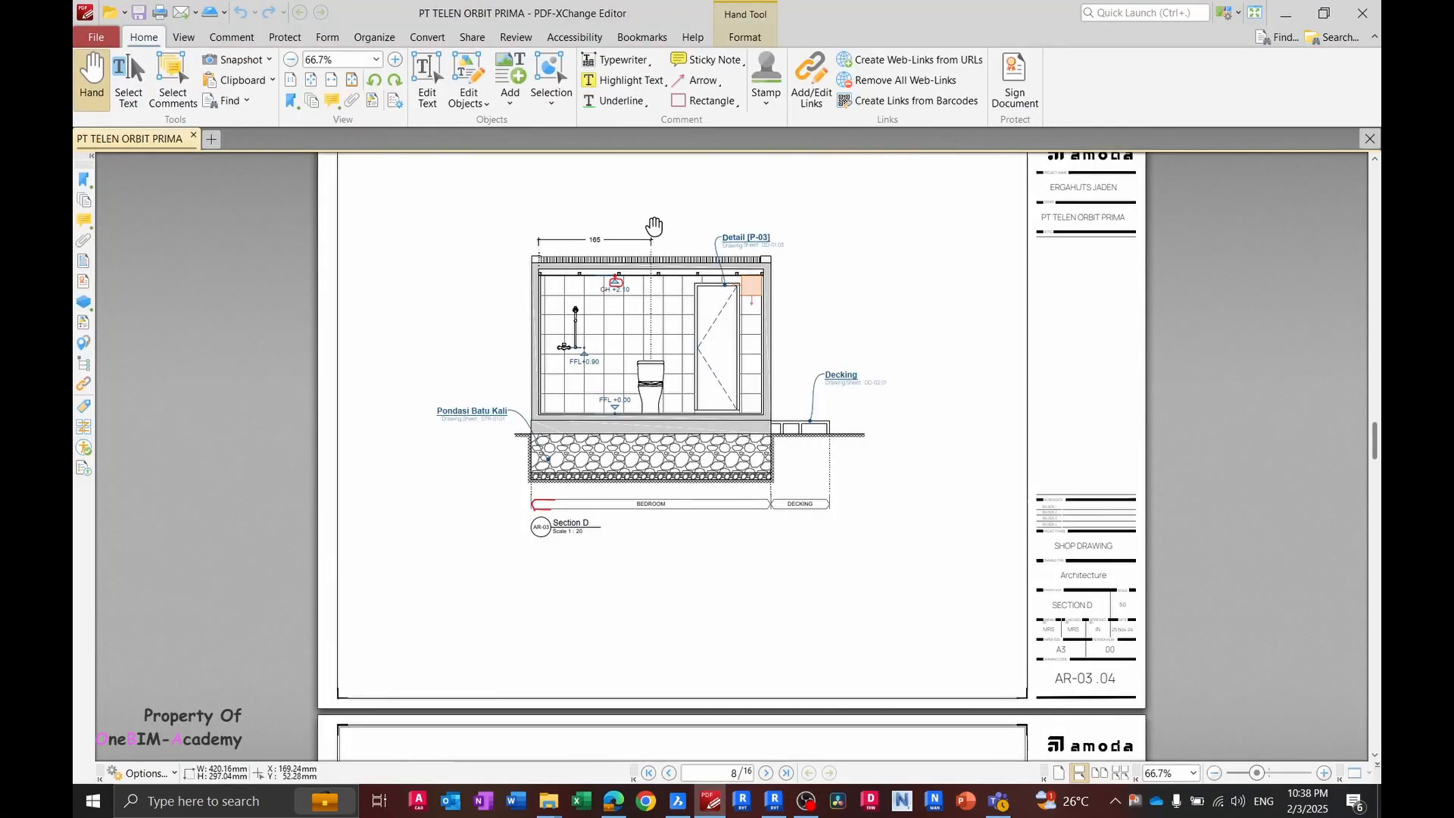
{"action": "scroll", "coordinate": [712, 326], "scroll_direction": "down", "scroll_amount": 3, "text": "ctrl"}
{"action": "scroll", "coordinate": [714, 327], "scroll_direction": "down", "scroll_amount": 2}
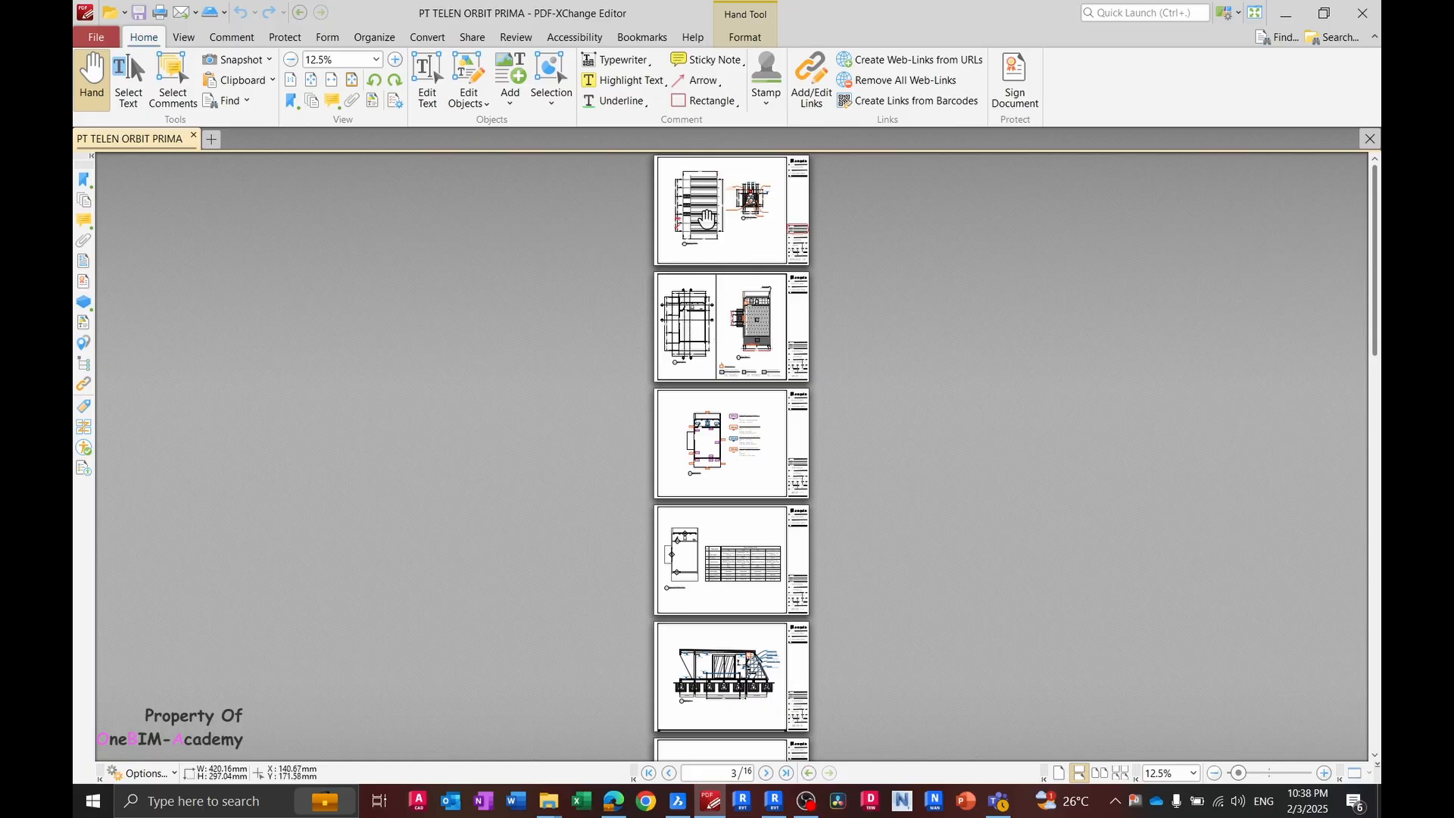
{"action": "scroll", "coordinate": [714, 328], "scroll_direction": "up", "scroll_amount": 3, "text": "ctrl"}
{"action": "scroll", "coordinate": [618, 330], "scroll_direction": "up", "scroll_amount": 3}
{"action": "scroll", "coordinate": [619, 330], "scroll_direction": "up", "scroll_amount": 1, "text": "ctrl"}
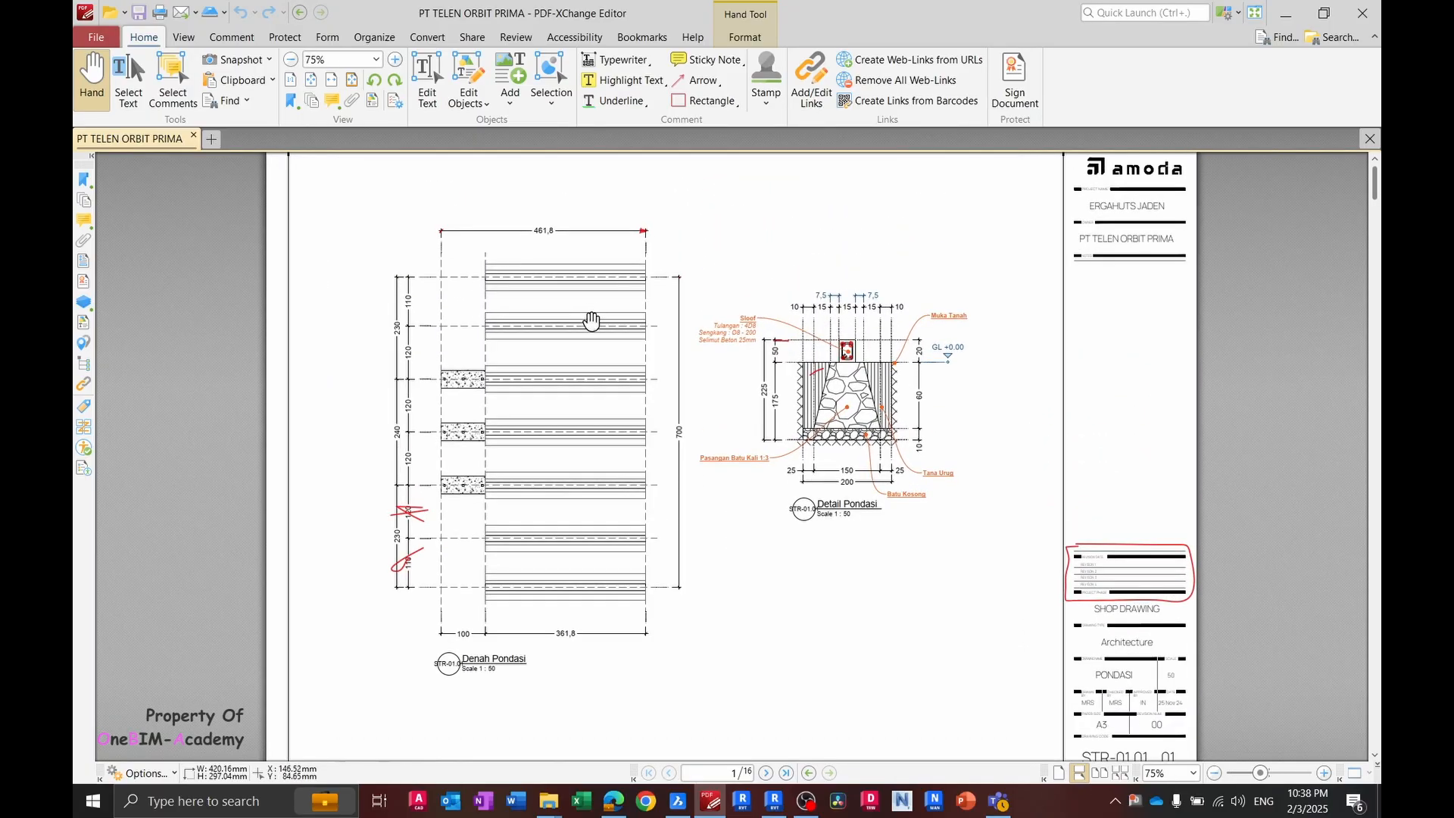
{"action": "scroll", "coordinate": [606, 285], "scroll_direction": "down", "scroll_amount": 1}
- Switch back to Revit and duplicate the LANTAI 1 (± 0.00) floor plan view without detailing
{"action": "key", "text": "alt+Tab"}
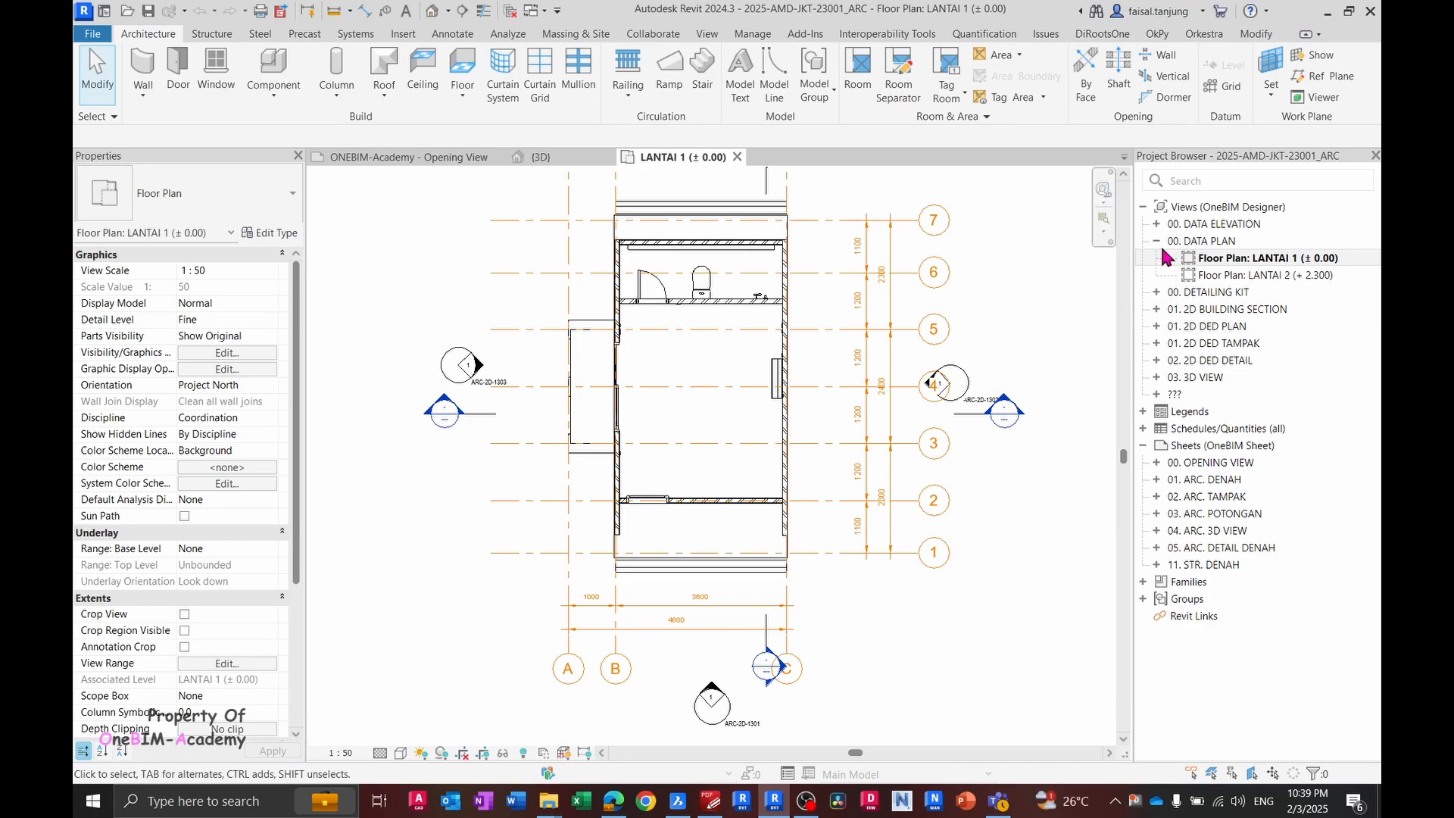
{"action": "left_click", "coordinate": [1256, 263]}
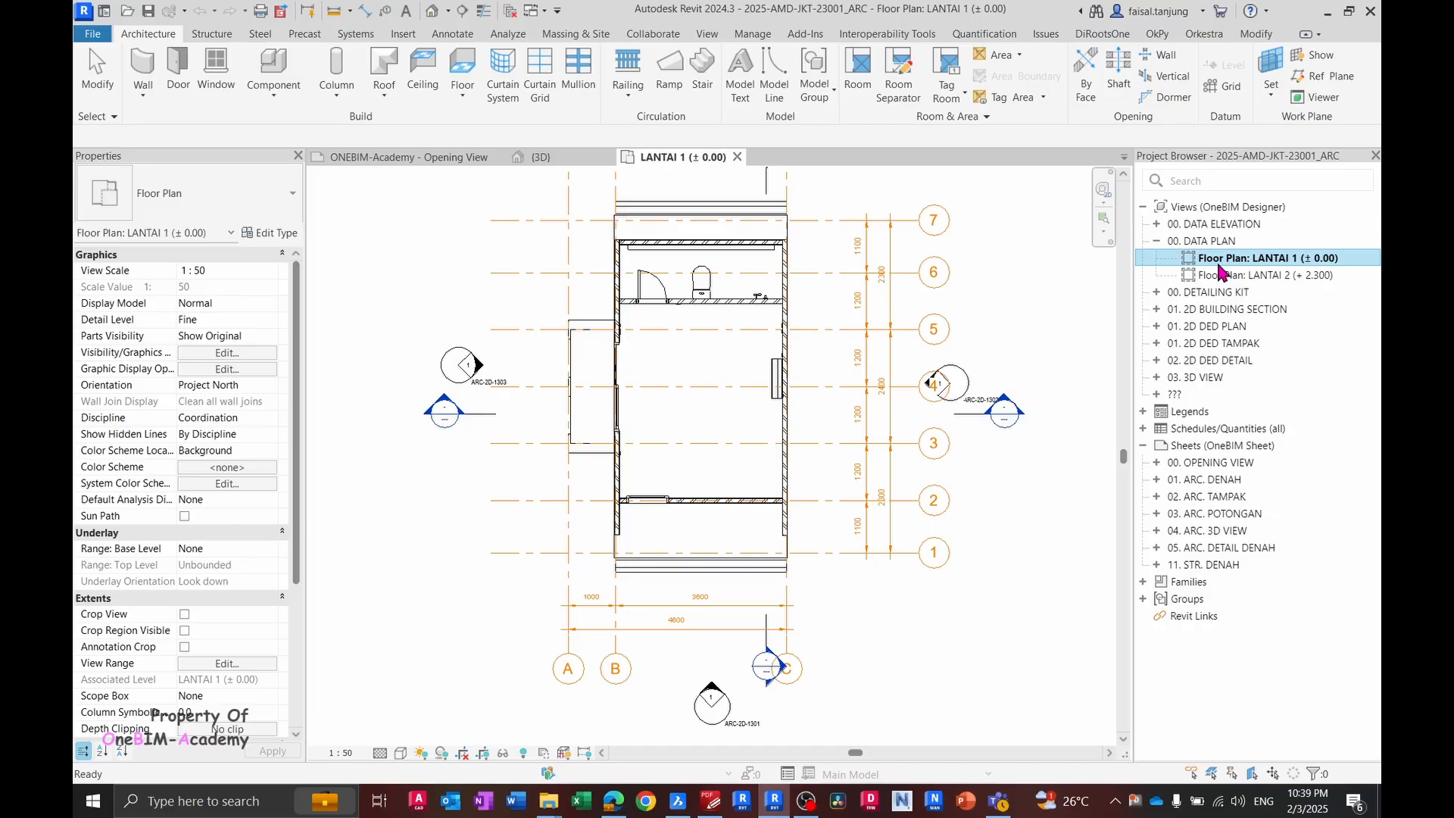
{"action": "right_click", "coordinate": [1272, 263]}
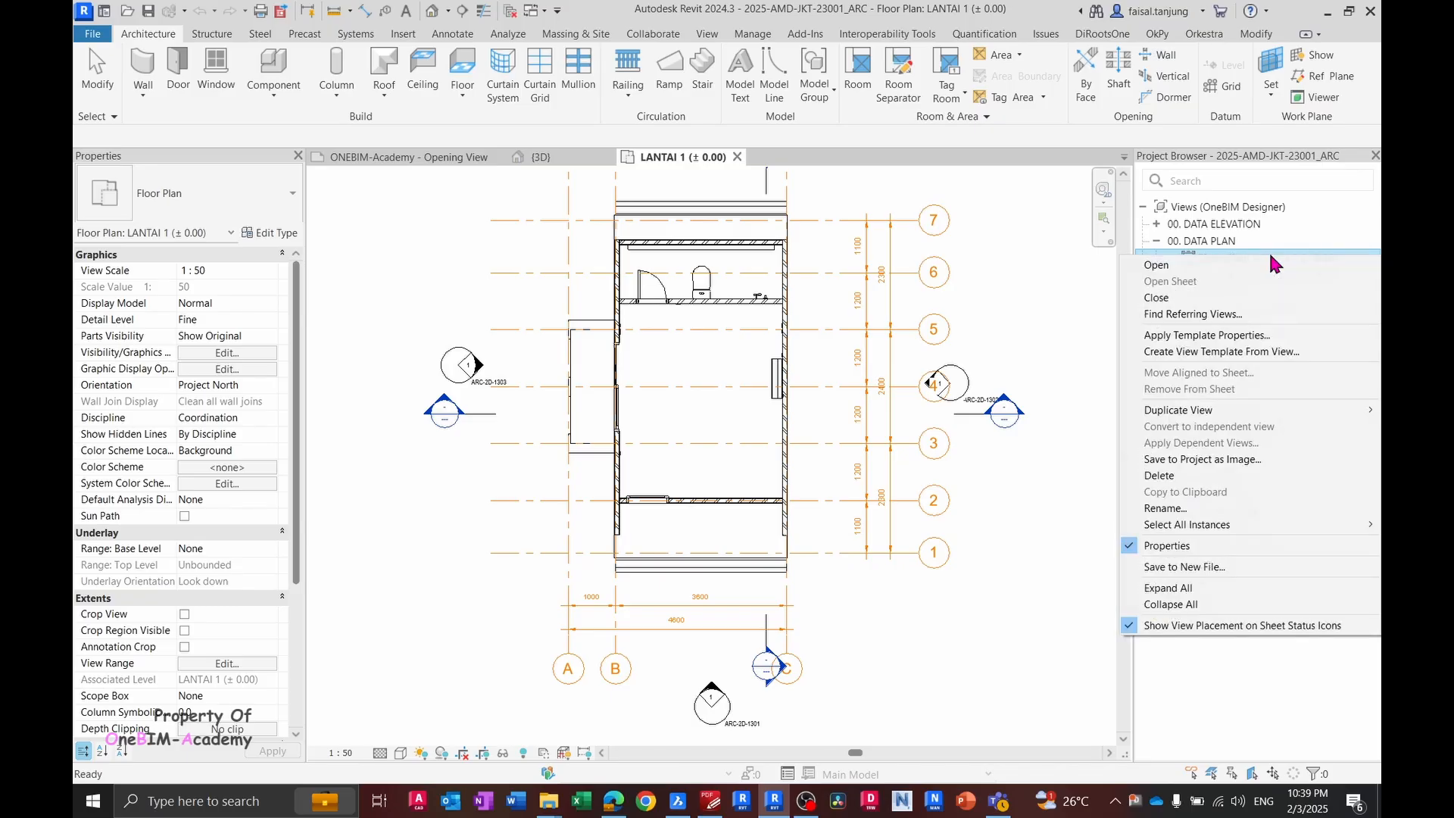
{"action": "left_click", "coordinate": [1105, 244]}
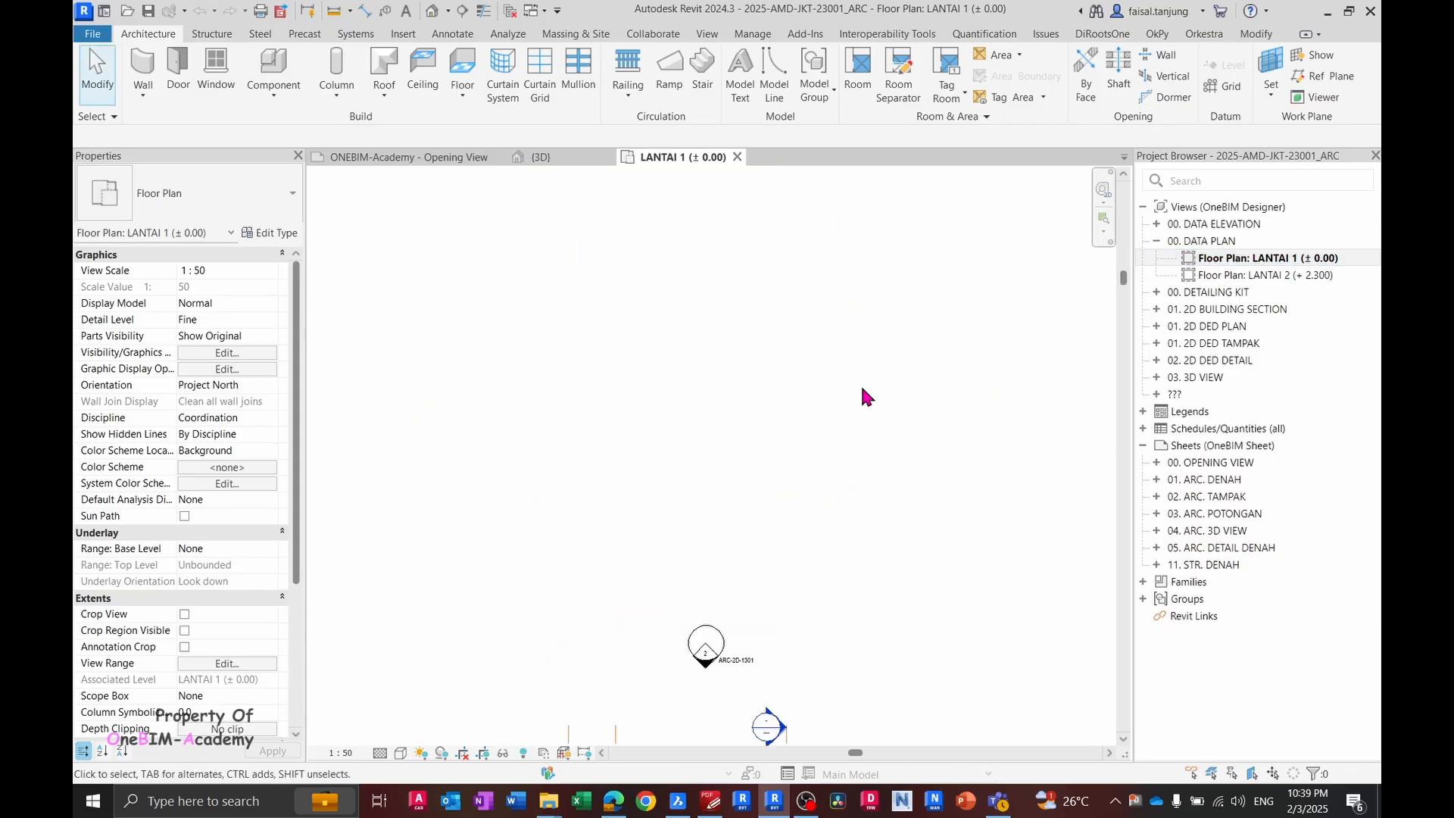
{"action": "right_click", "coordinate": [1303, 262]}
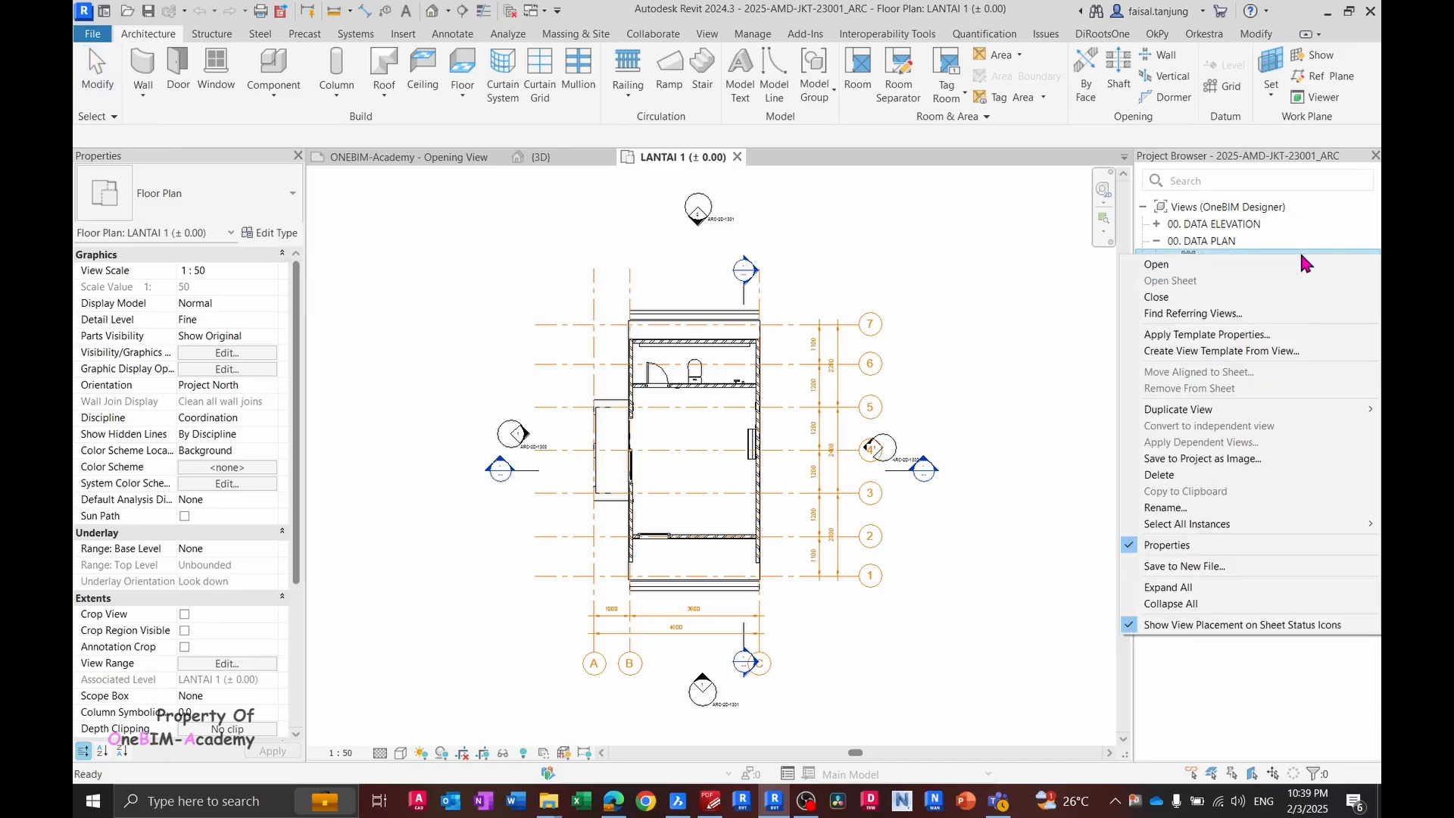
{"action": "mouse_move", "coordinate": [1225, 411]}
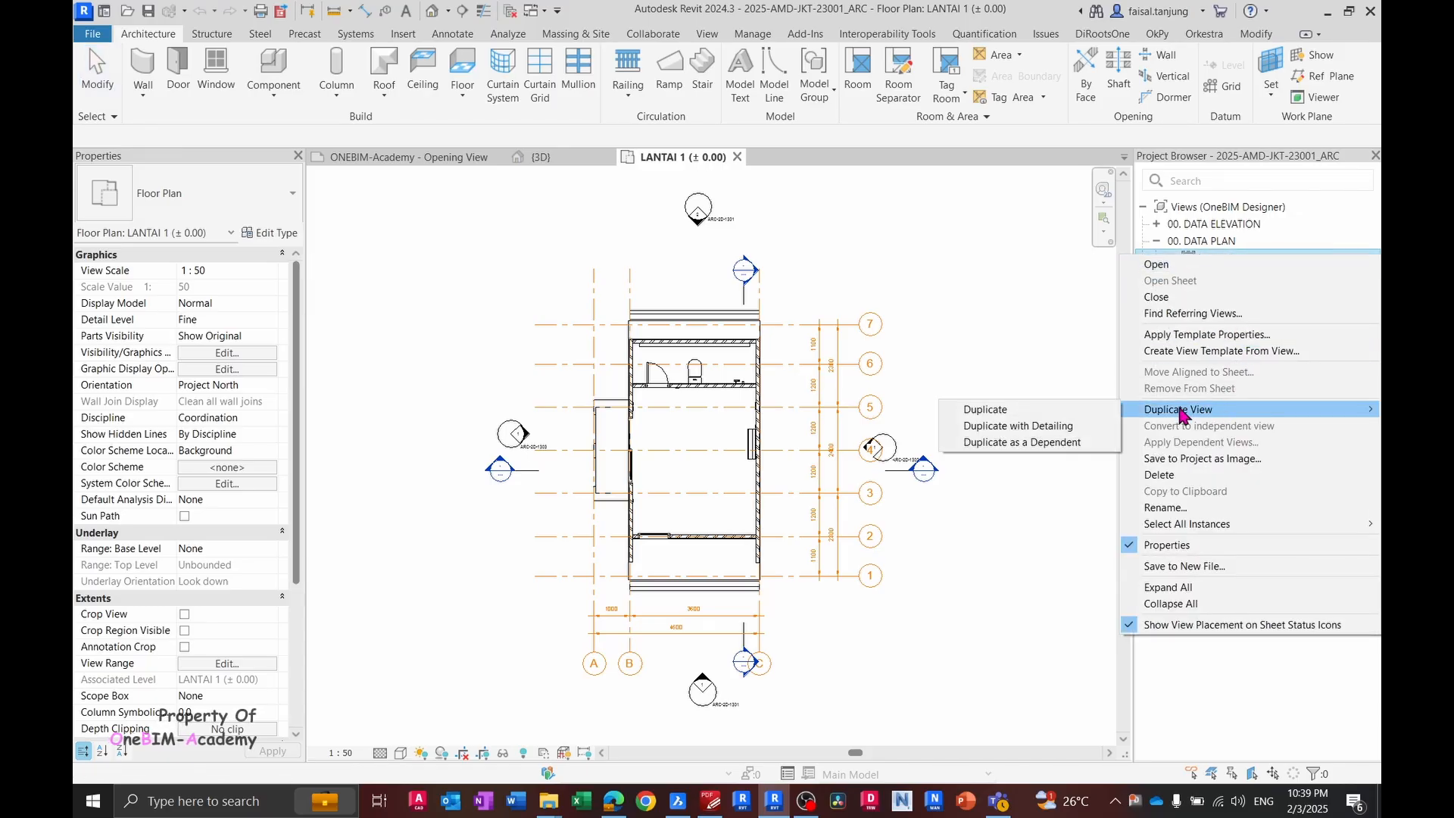
{"action": "left_click", "coordinate": [1049, 407]}
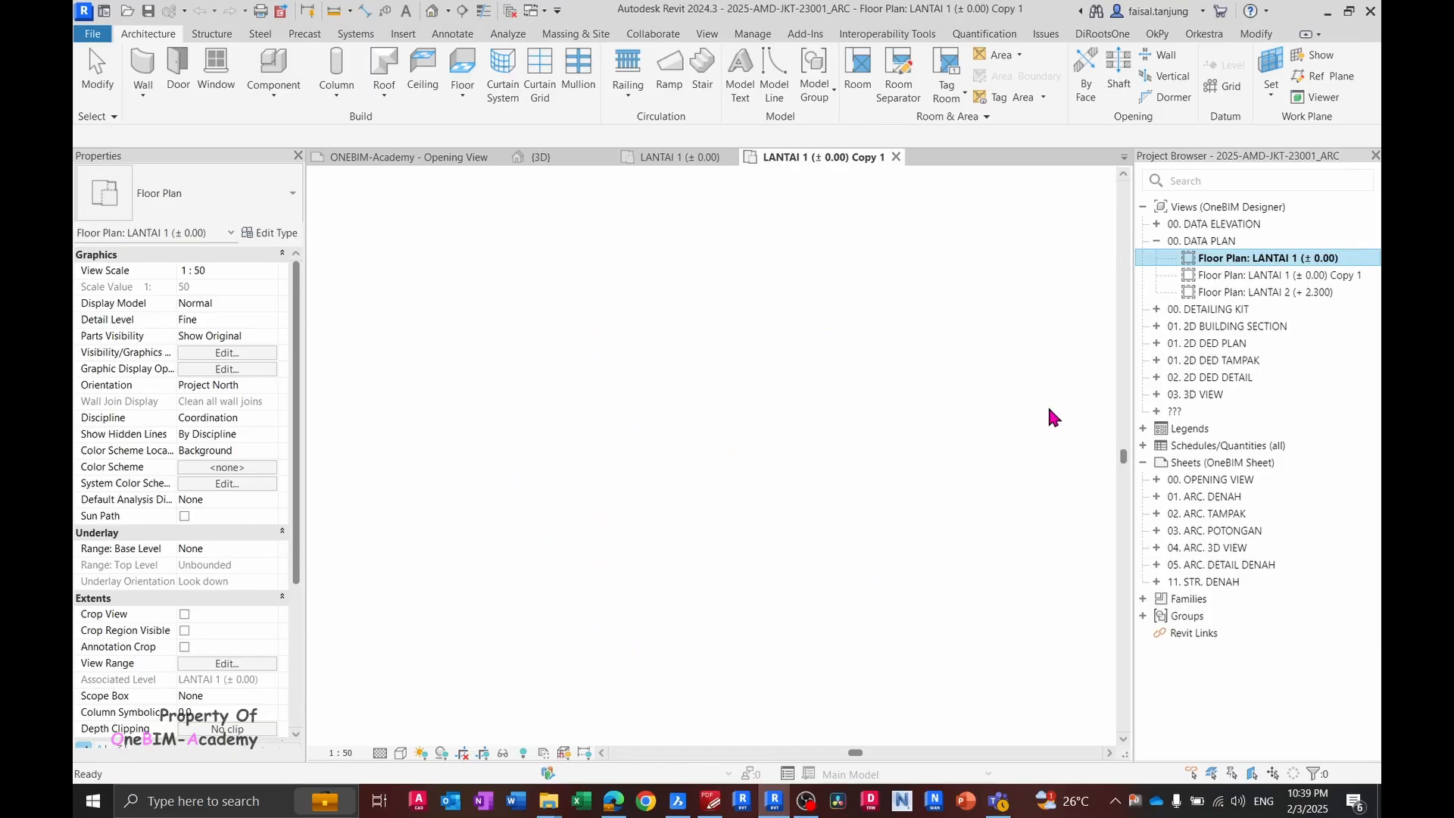
- Rename the duplicated floor plan view as DENAH RENCANA PONDASI
{"action": "left_click", "coordinate": [1260, 279]}
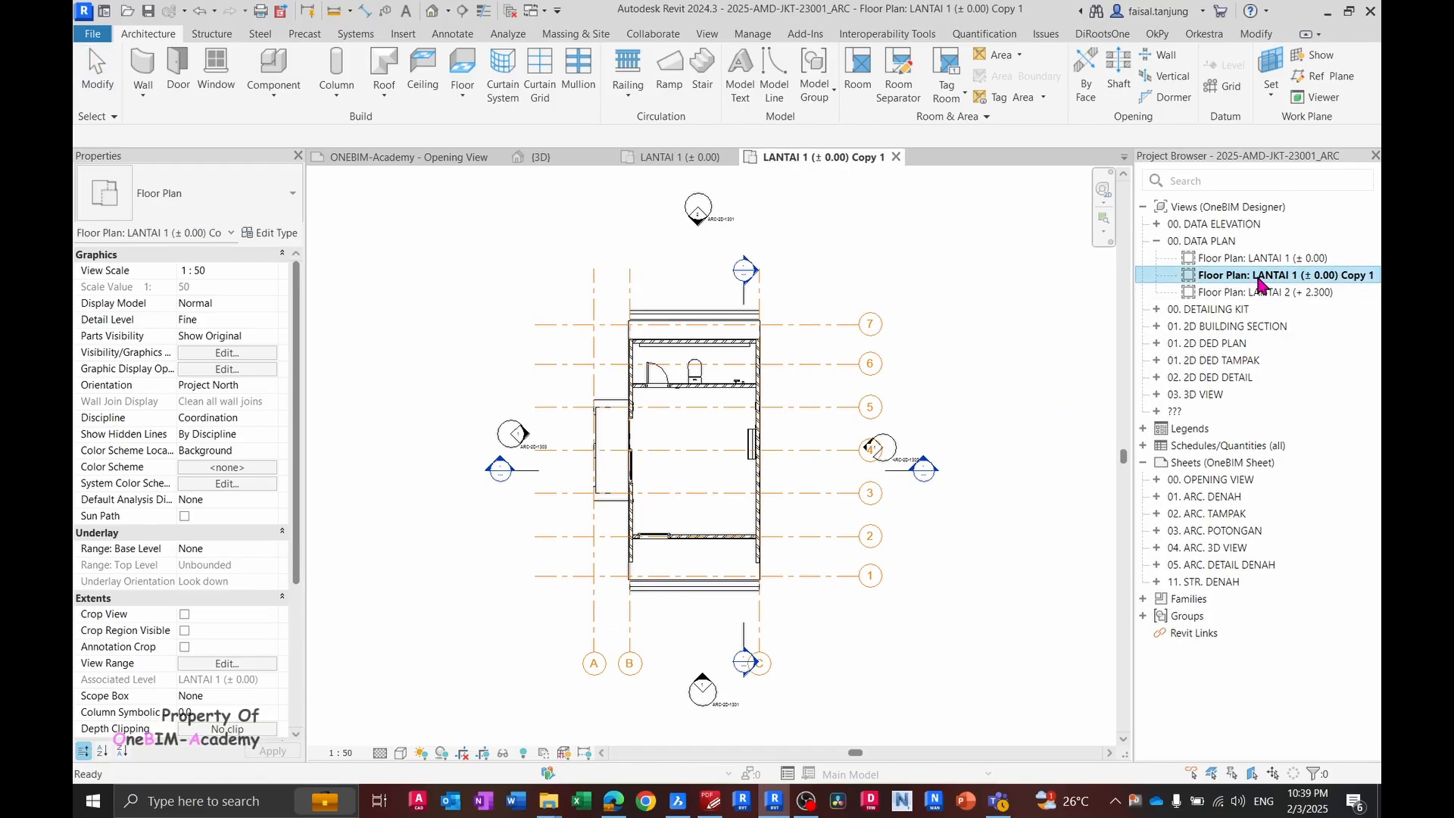
{"action": "left_click", "coordinate": [1258, 276]}
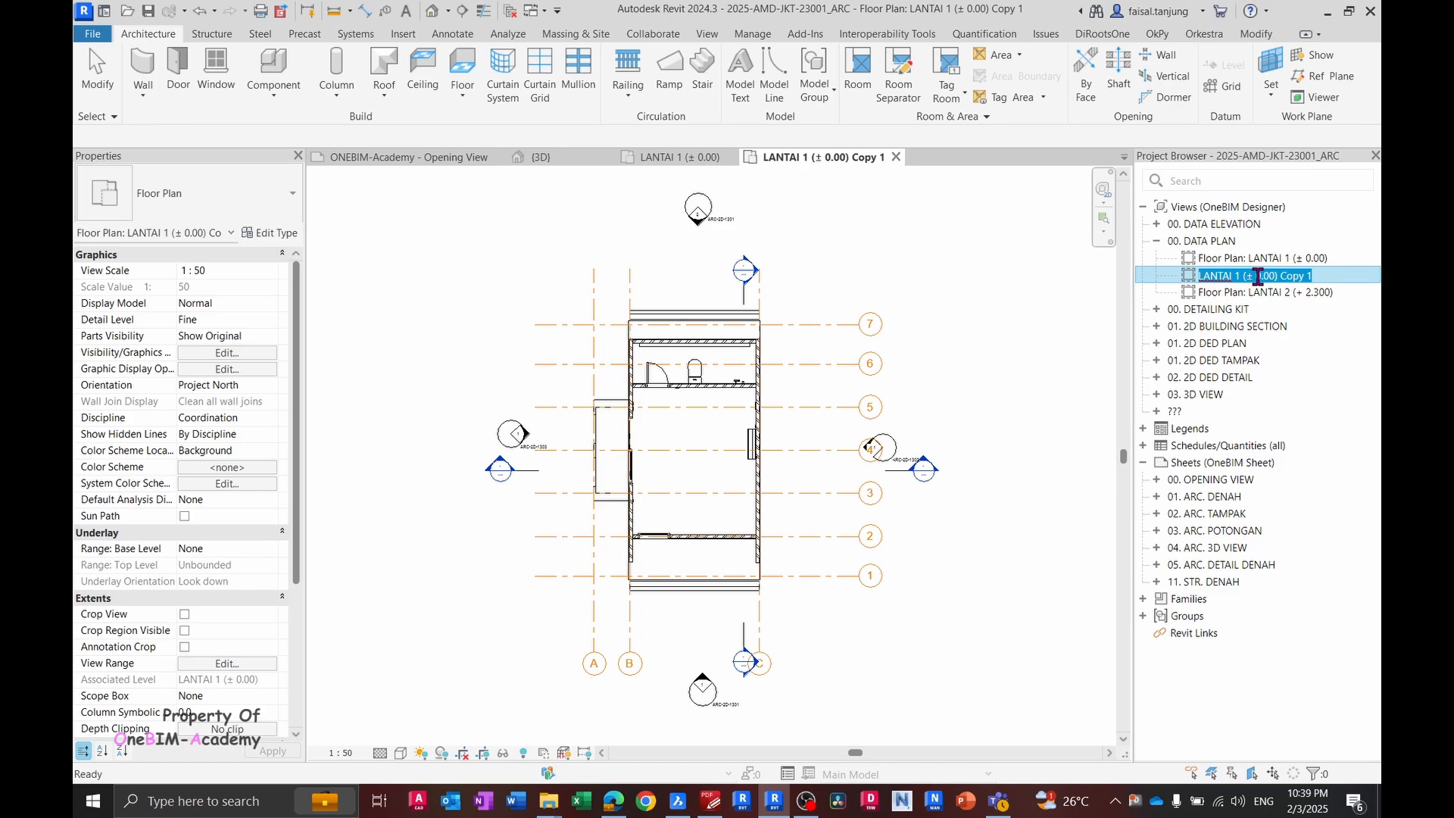
{"action": "type", "text": "DENAH RENACAN PONDASI"}
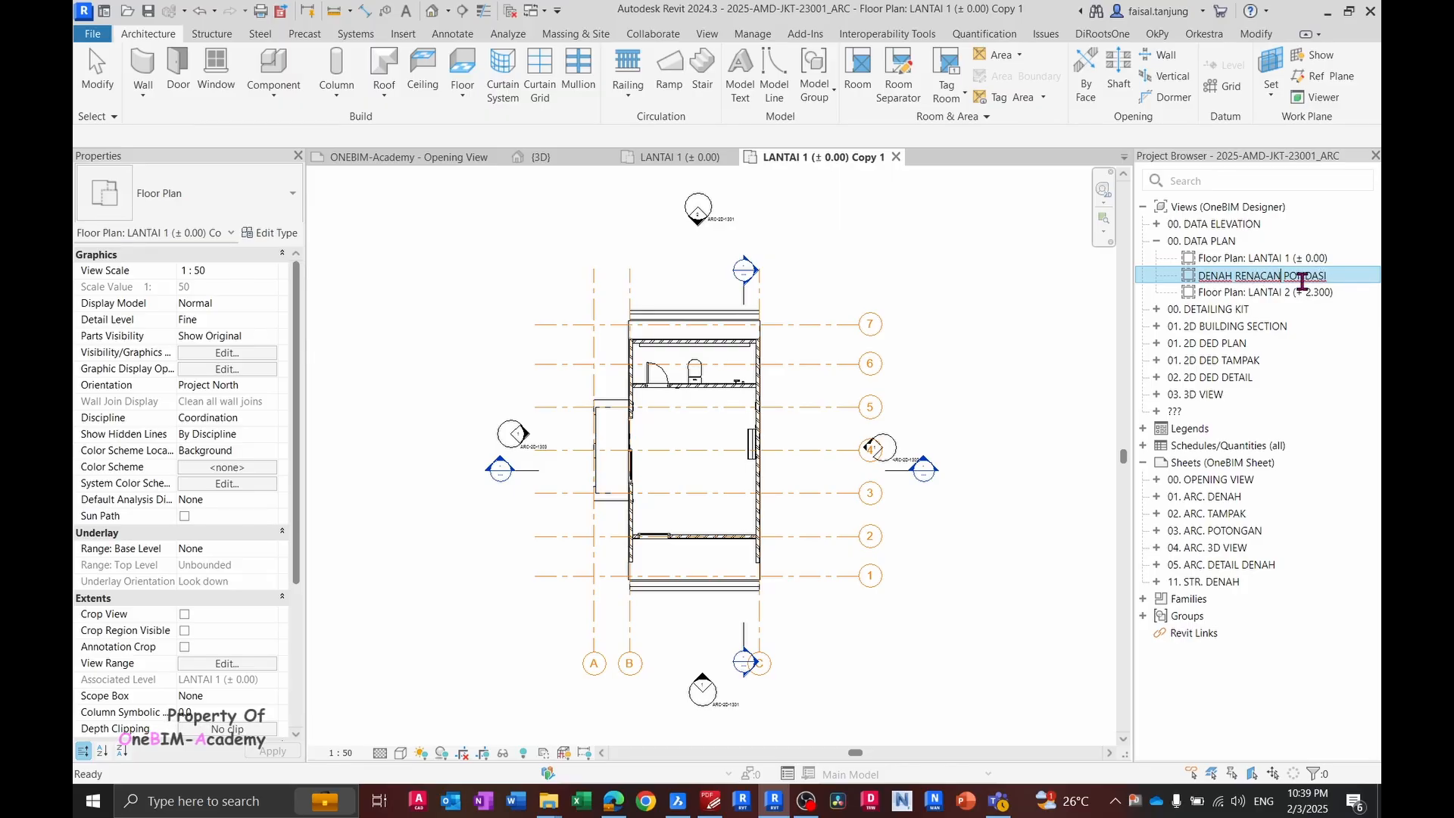
{"action": "key", "text": "BackSpace"}
{"action": "key", "text": "BackSpace"}
{"action": "key", "text": "BackSpace"}
{"action": "type", "text": "CANA"}
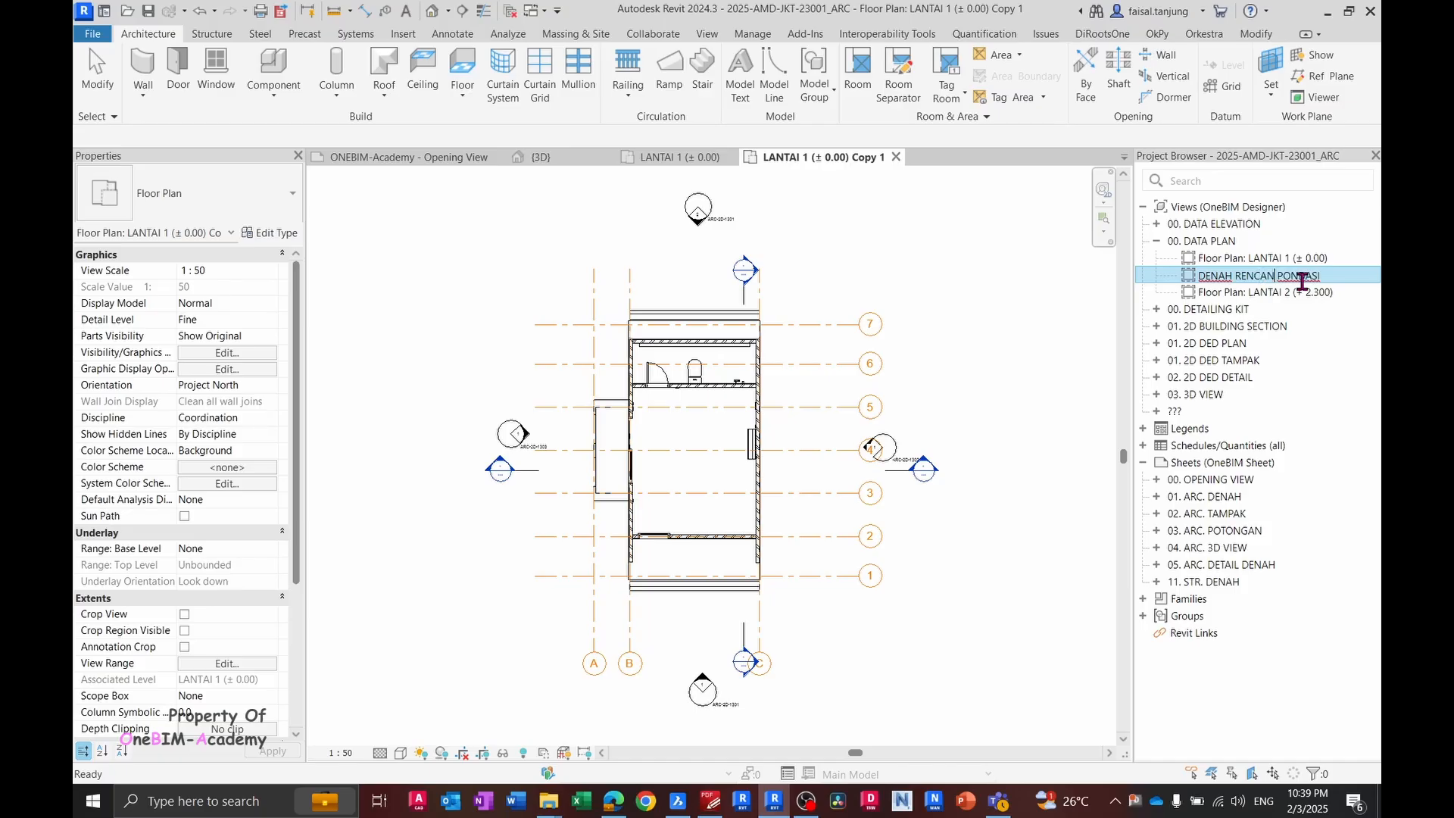
{"action": "key", "text": "Return"}
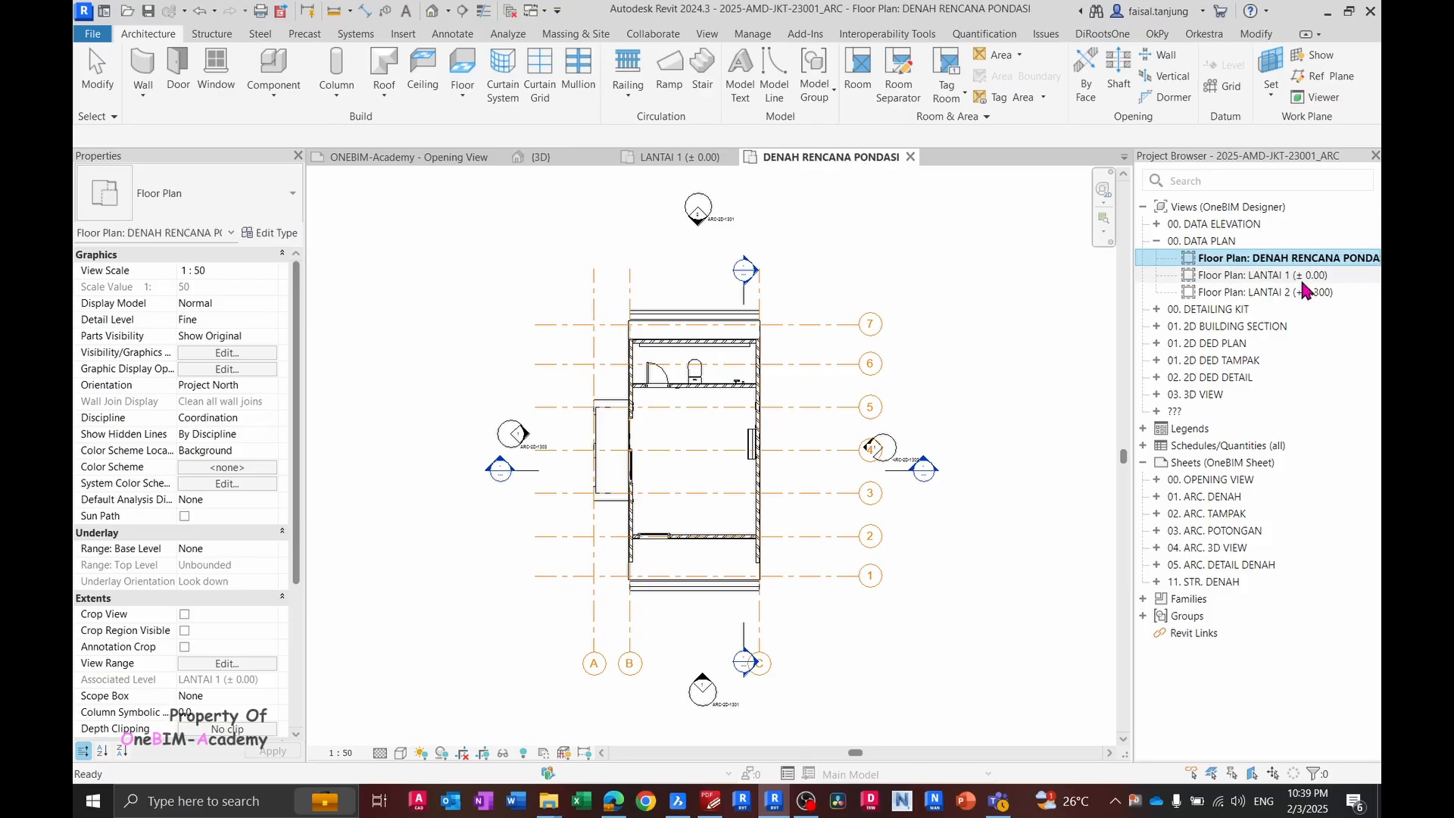
{"action": "left_click", "coordinate": [1257, 261]}
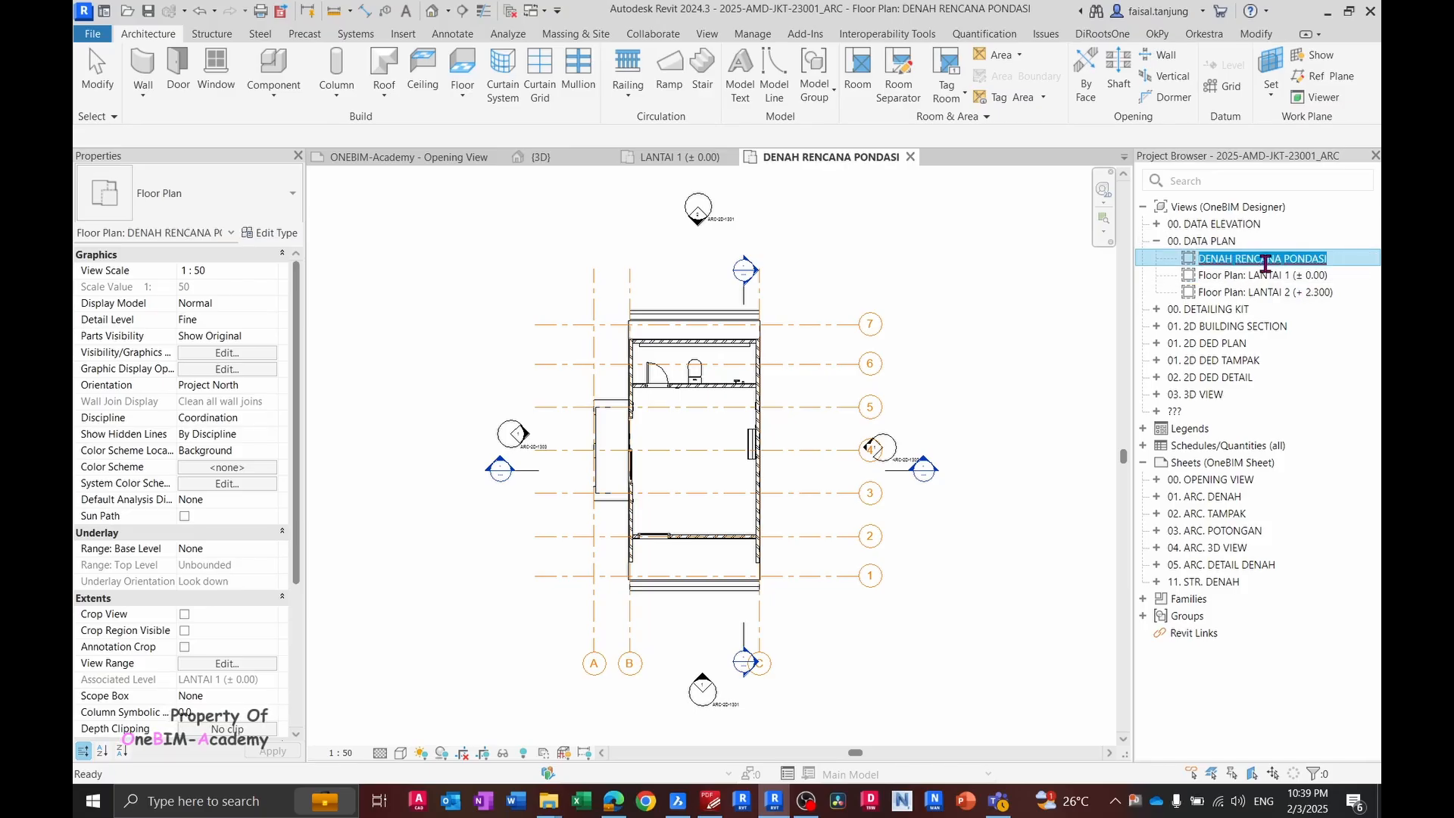
{"action": "key", "text": "Escape"}
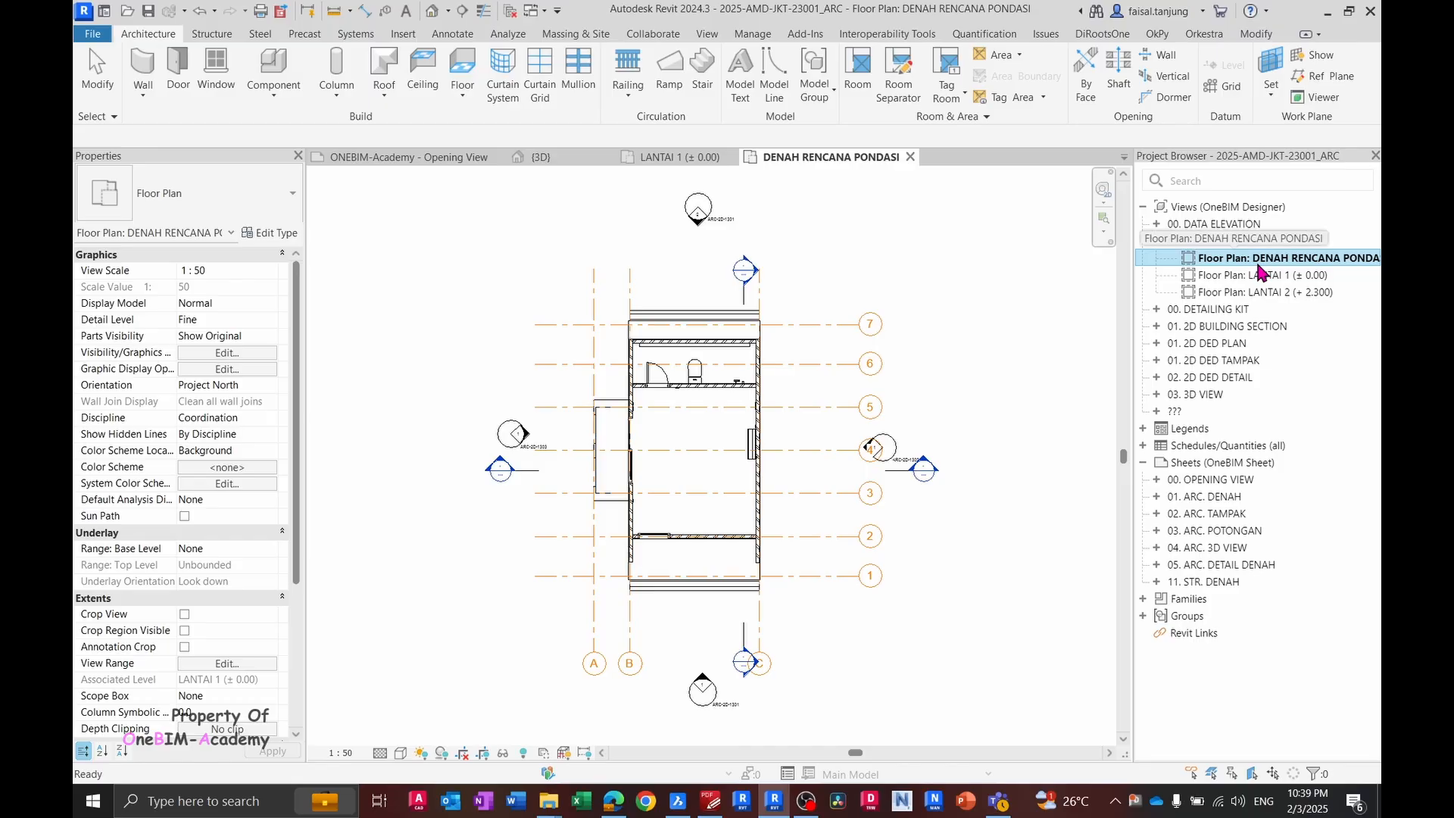
{"action": "left_click", "coordinate": [1155, 413]}
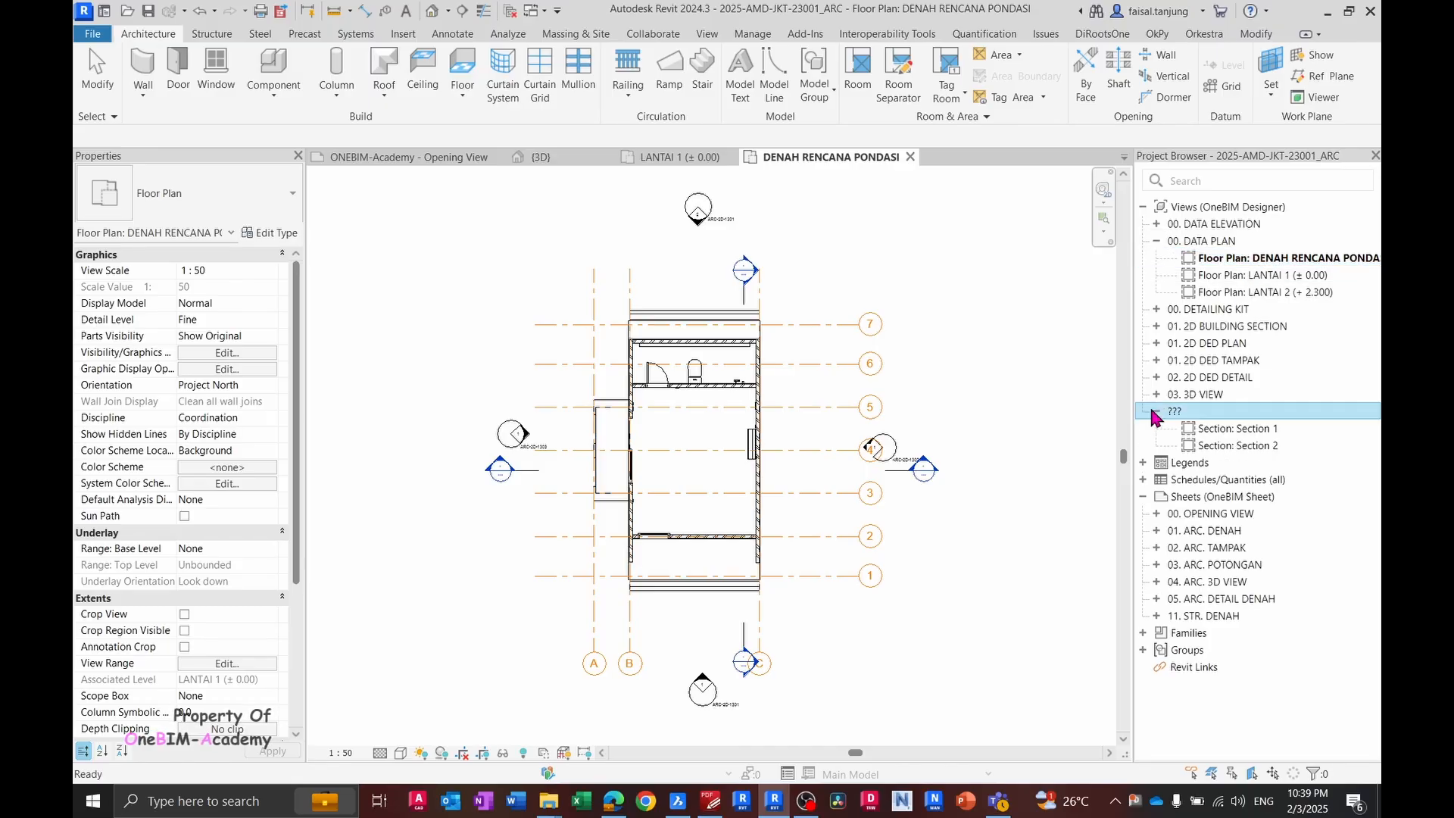
{"action": "left_click", "coordinate": [1155, 413]}
{"action": "left_click", "coordinate": [1156, 413]}
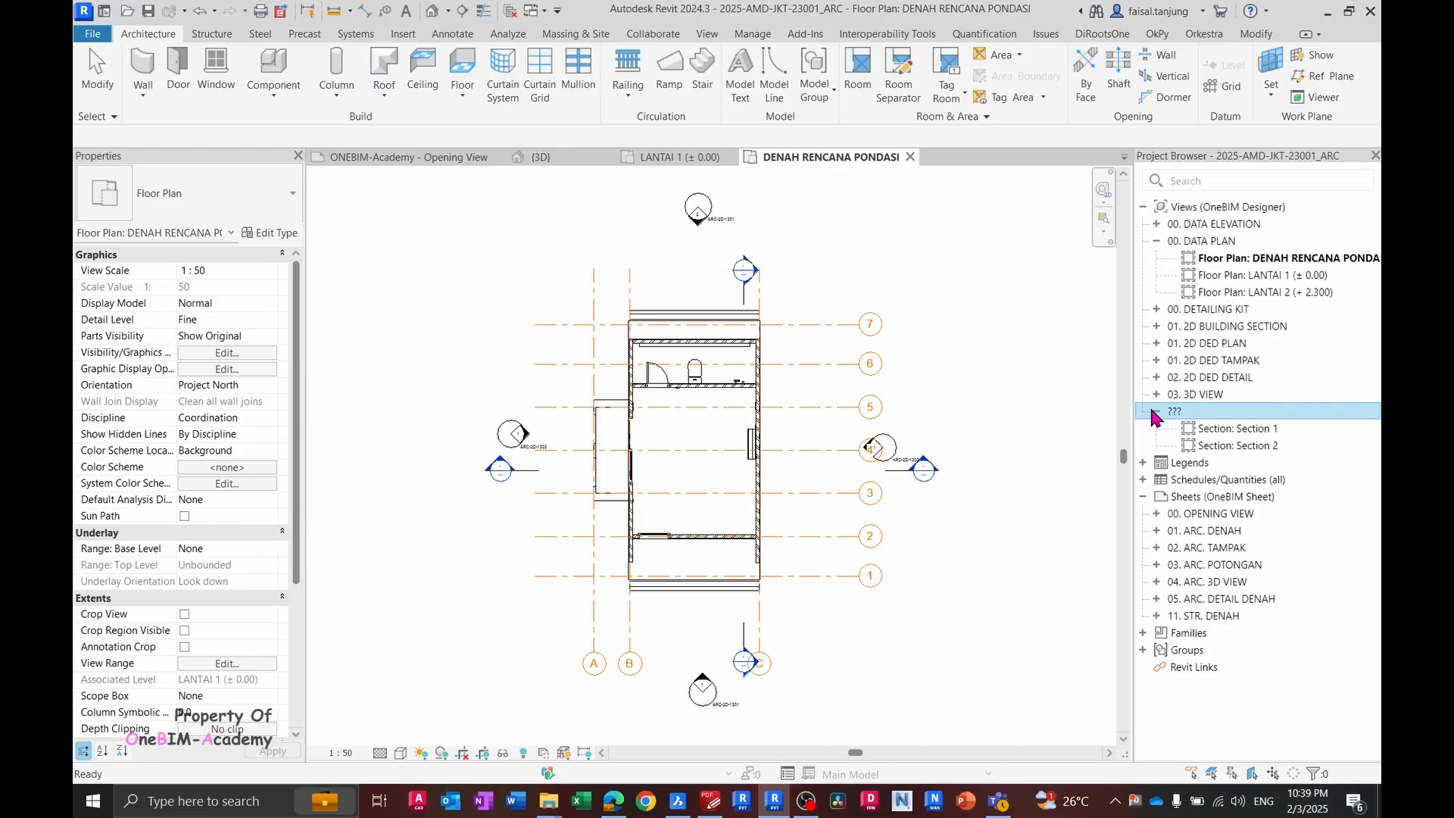
{"action": "left_click", "coordinate": [1154, 413]}
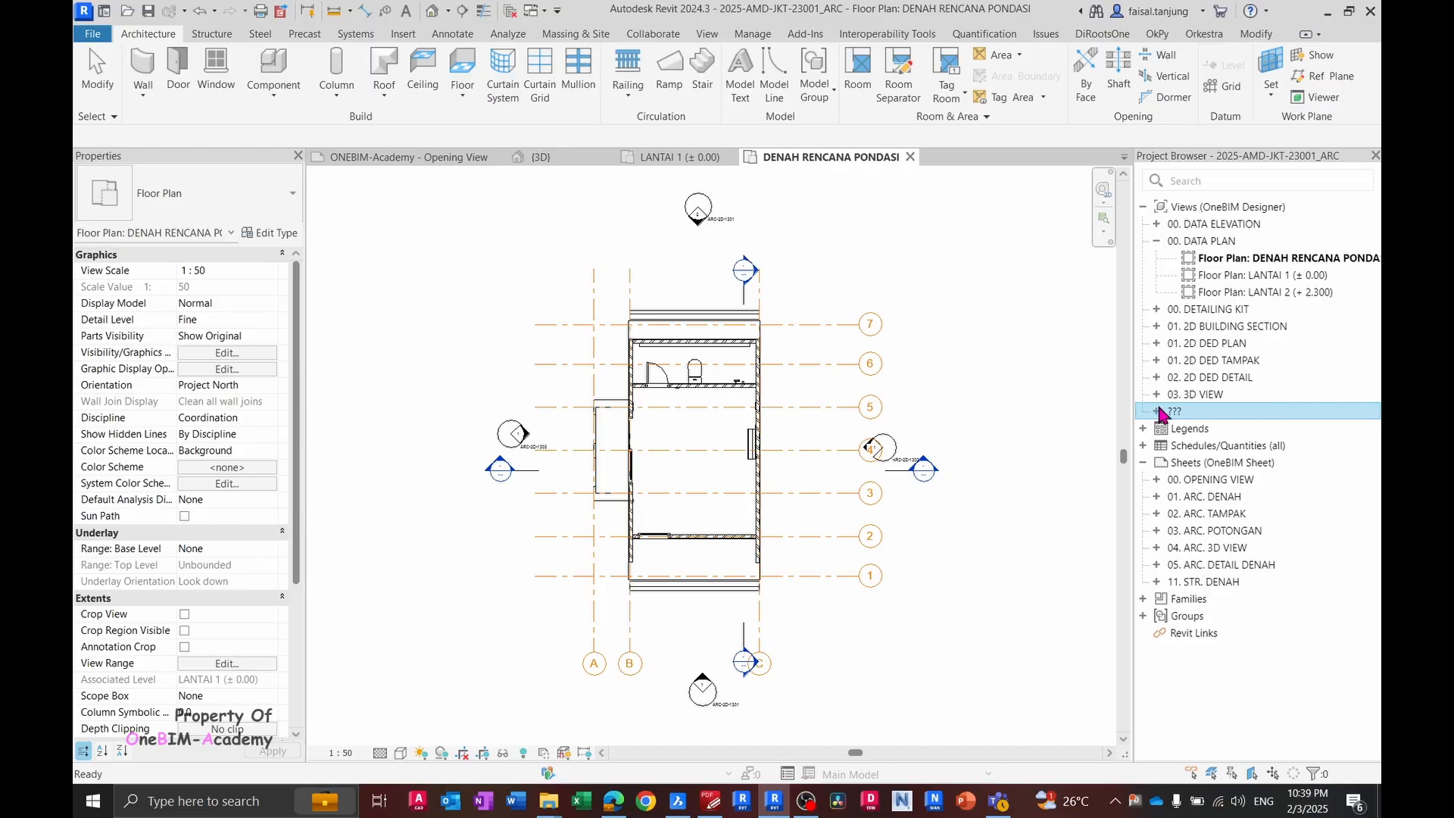
- Set the Sheet Category of the DENAH RENCANA PONDASI floor plan to "OBA. DENAH RENCANA"
{"action": "left_click", "coordinate": [1242, 265]}
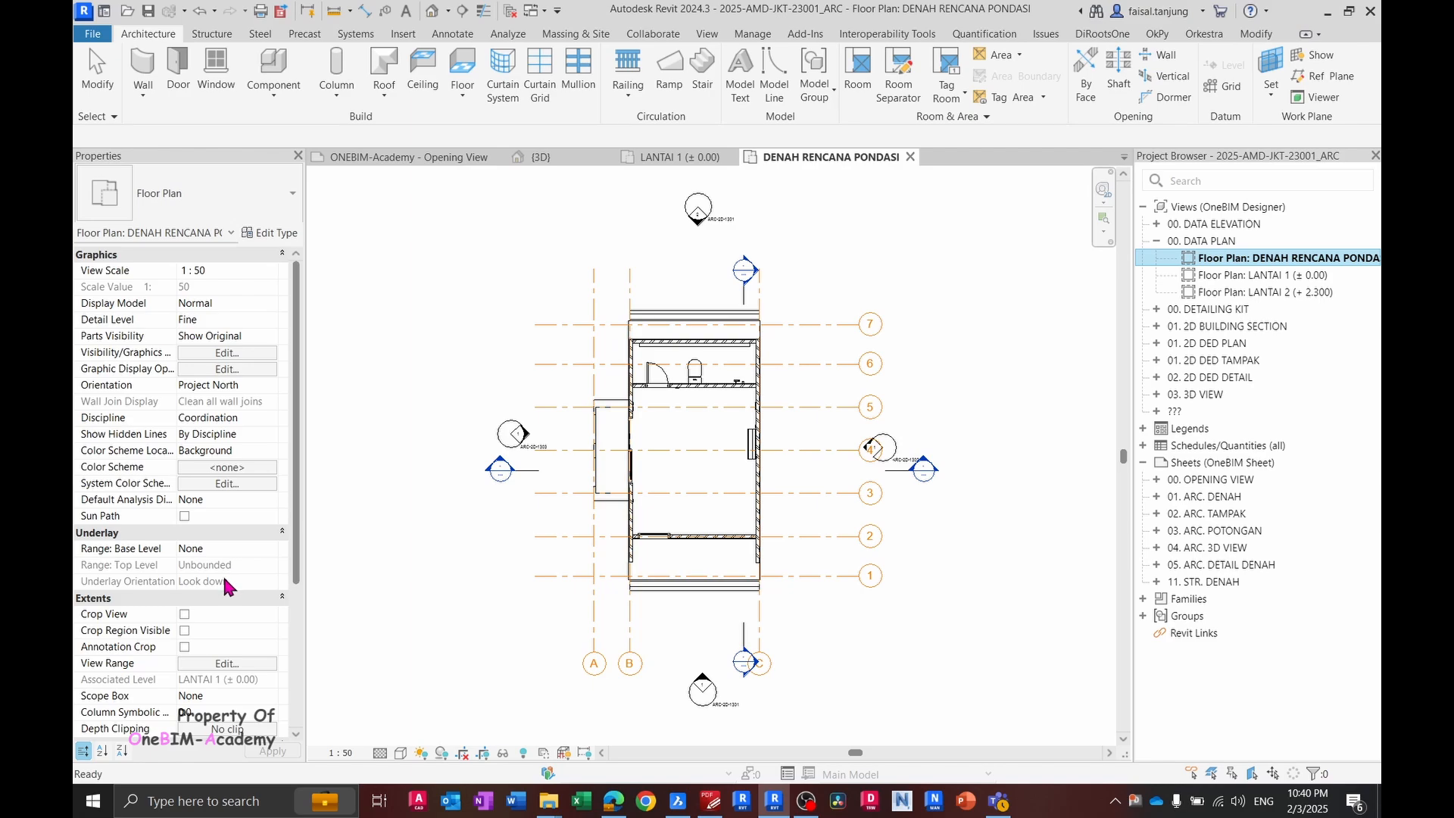
{"action": "scroll", "coordinate": [223, 574], "scroll_direction": "down", "scroll_amount": 5}
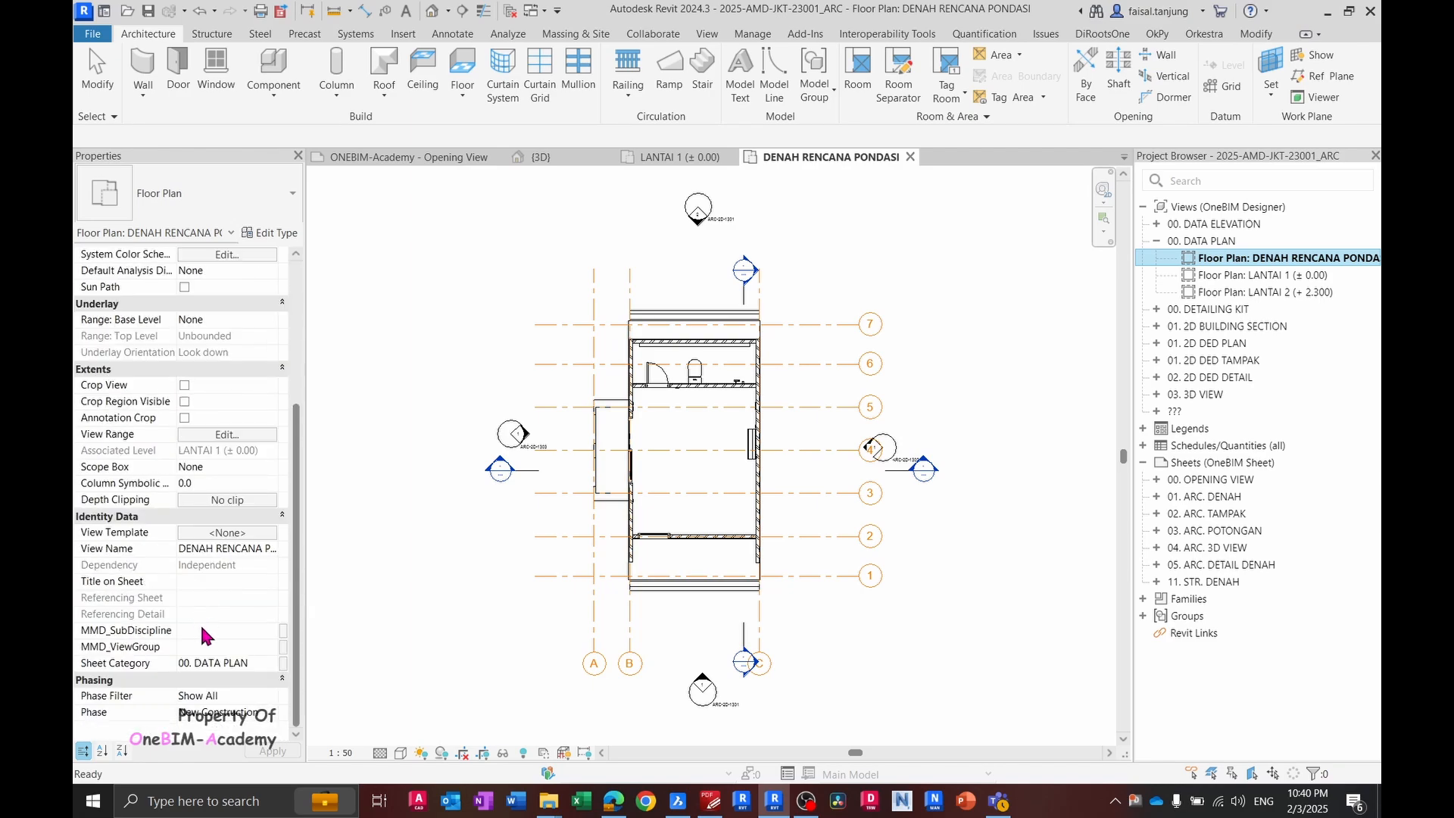
{"action": "scroll", "coordinate": [192, 671], "scroll_direction": "up", "scroll_amount": 1}
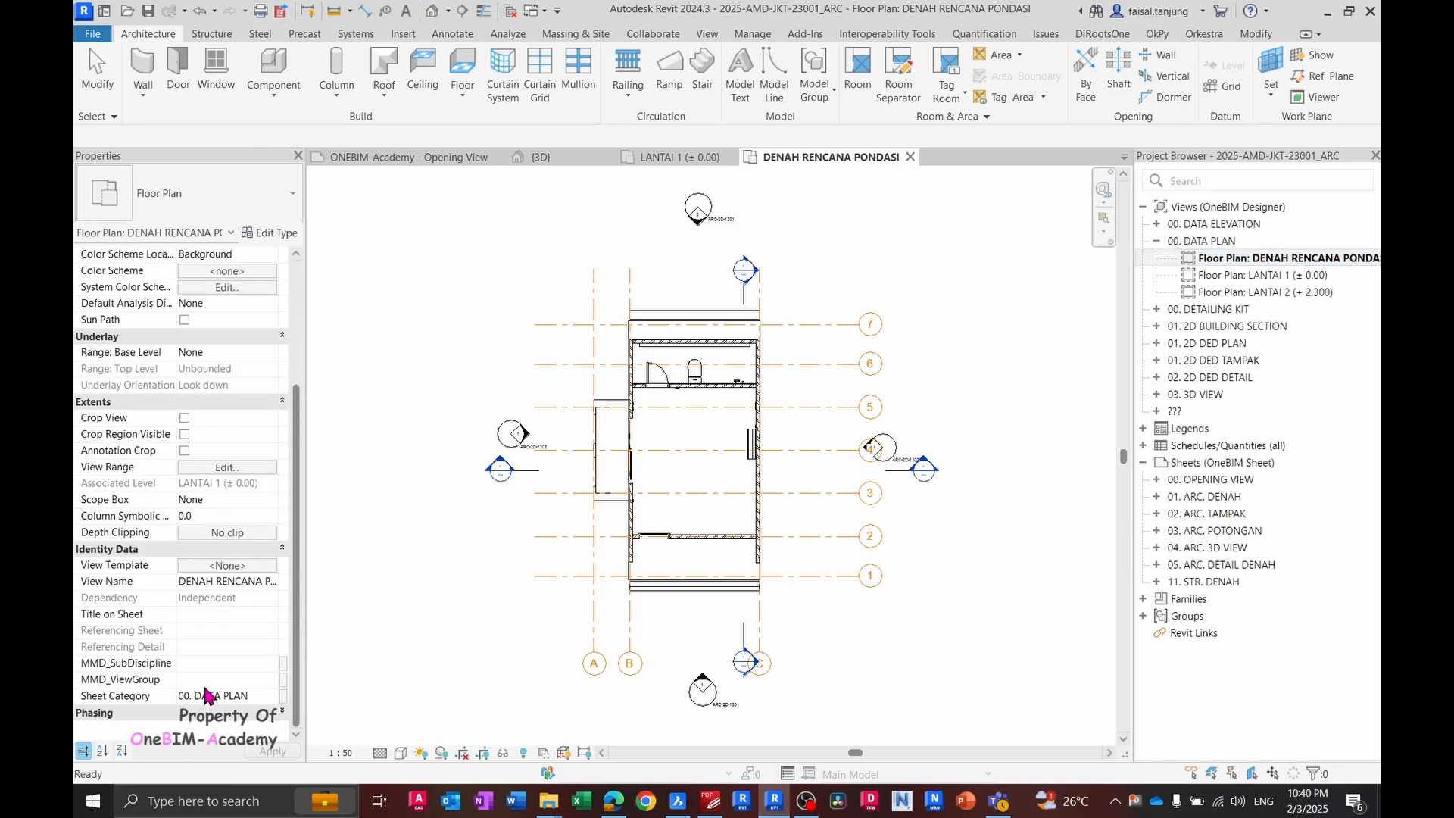
{"action": "left_click", "coordinate": [198, 695]}
{"action": "left_click_drag", "start_coordinate": [258, 695], "coordinate": [182, 698]}
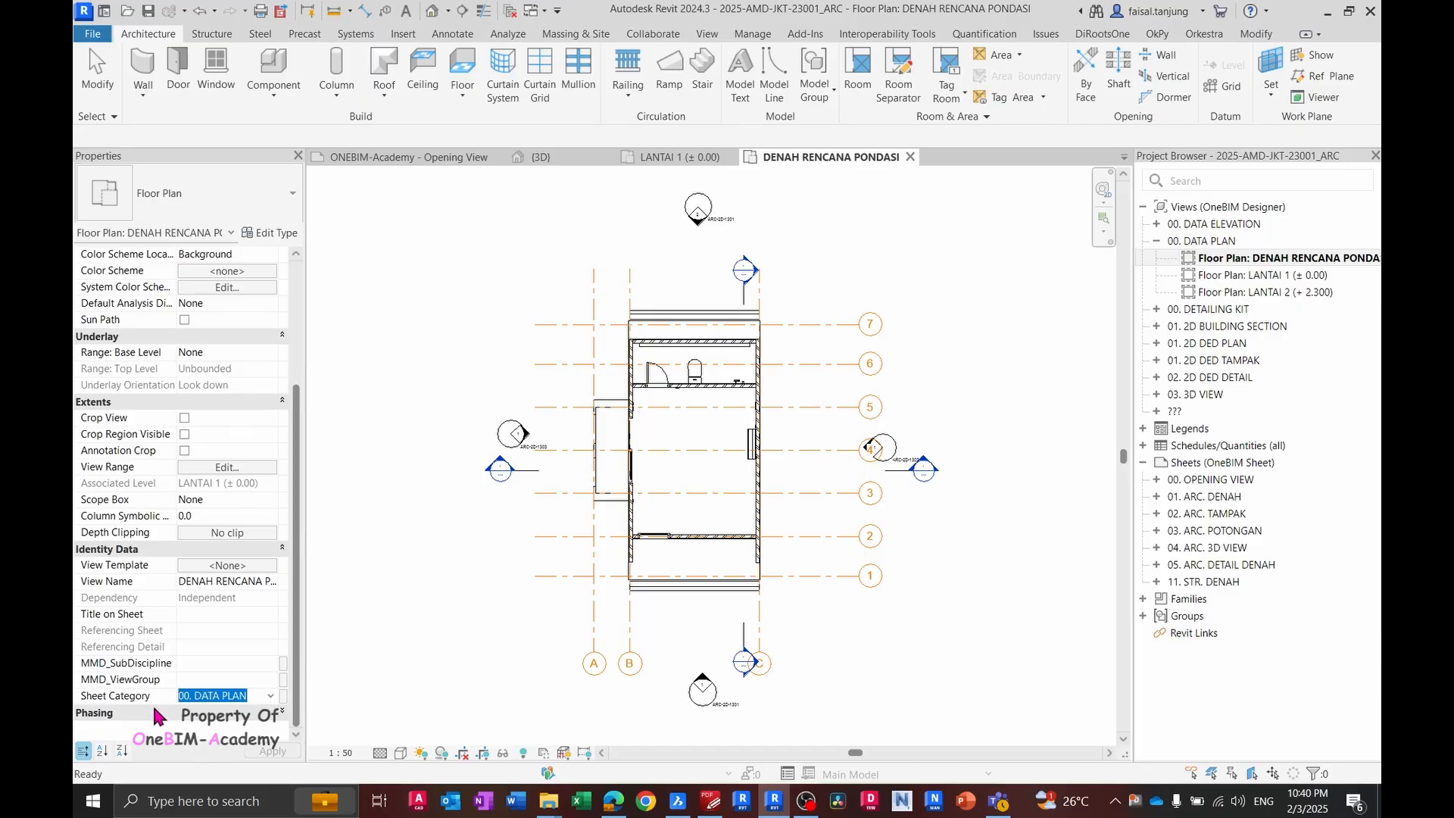
{"action": "type", "text": "OBA"}
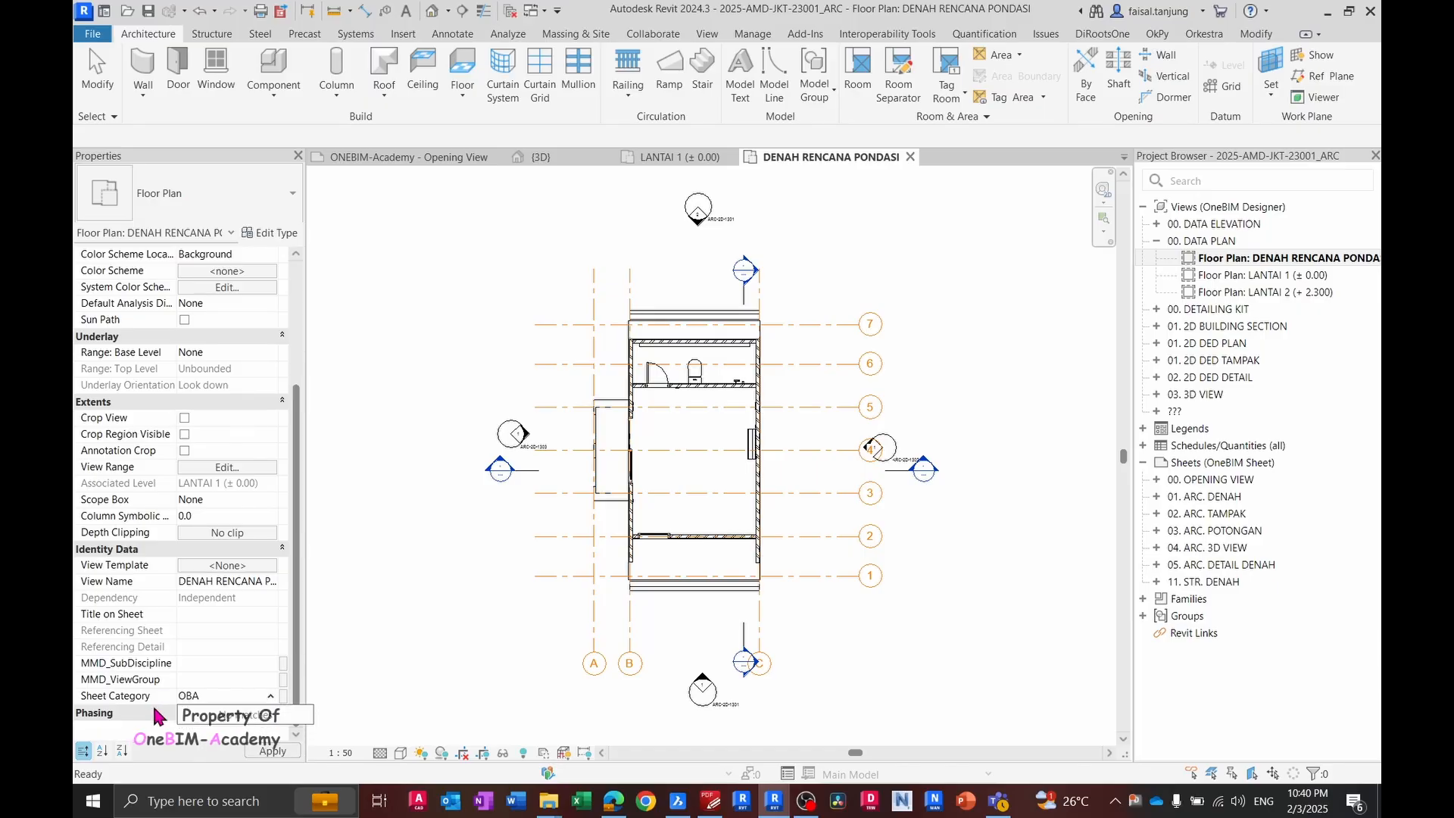
{"action": "type", "text": ". DEN"}
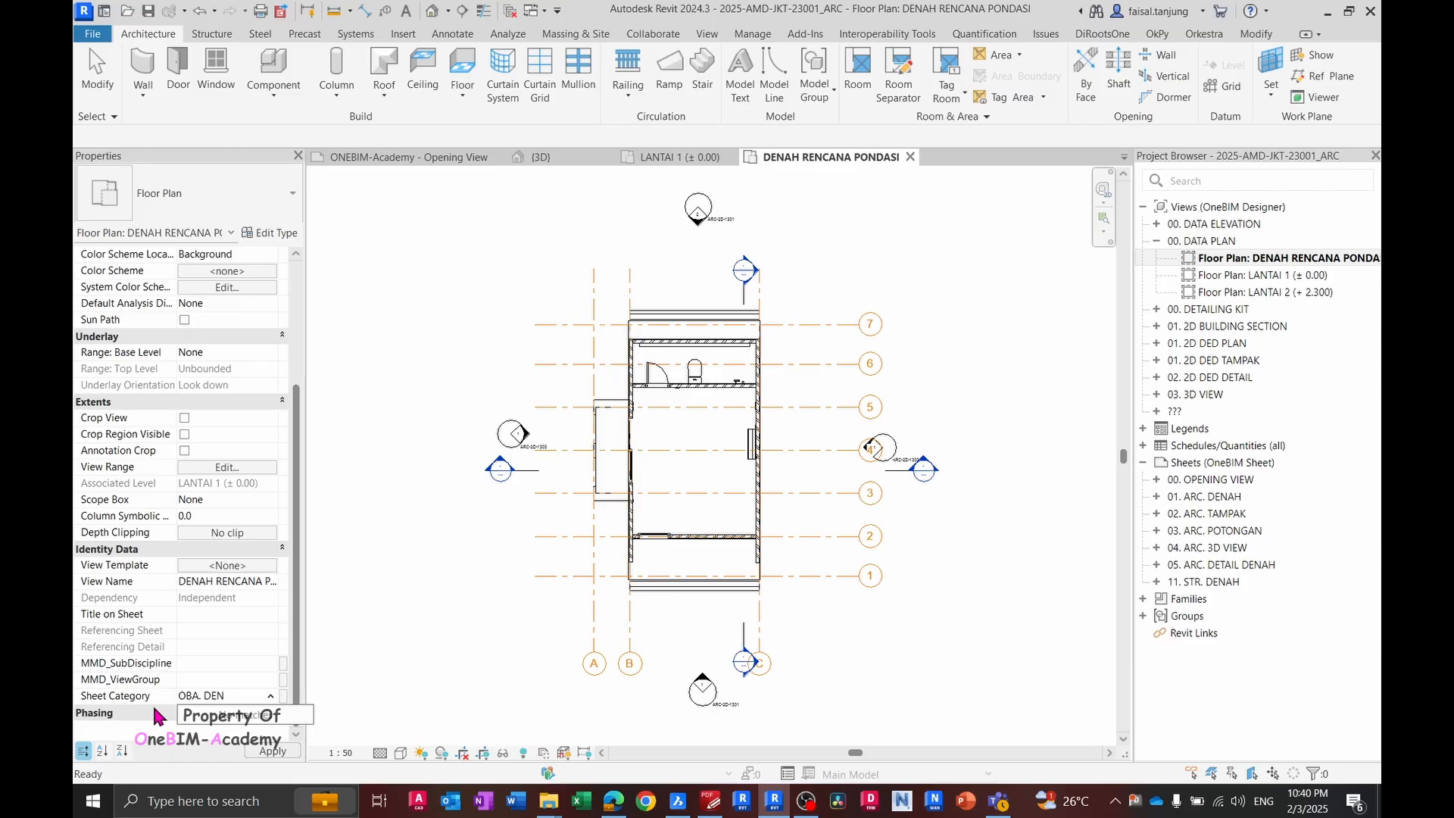
{"action": "type", "text": "AH RENACAN"}
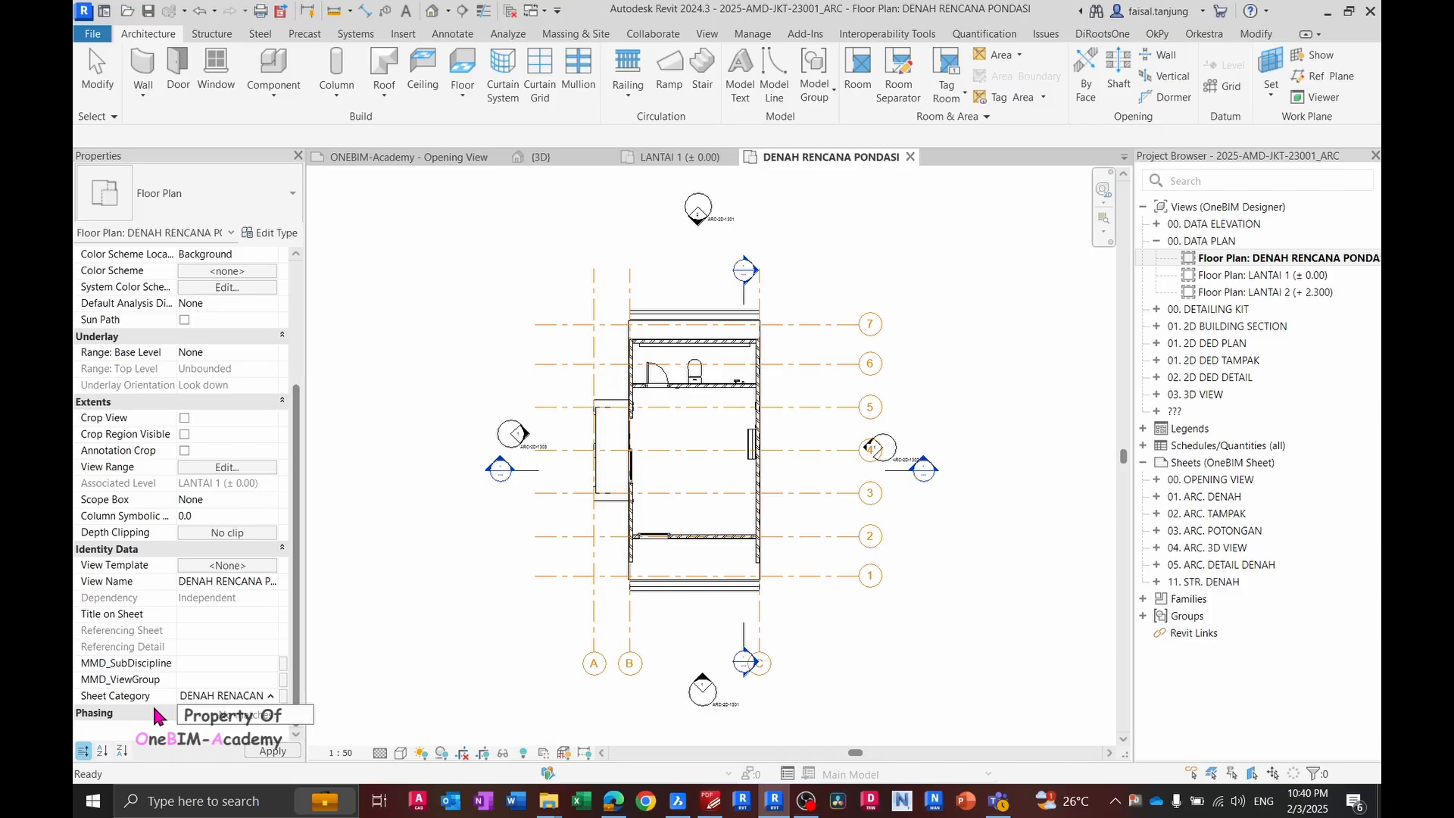
{"action": "key", "text": "BackSpace"}
{"action": "key", "text": "BackSpace"}
{"action": "key", "text": "BackSpace"}
{"action": "key", "text": "BackSpace"}
{"action": "type", "text": "CANA"}
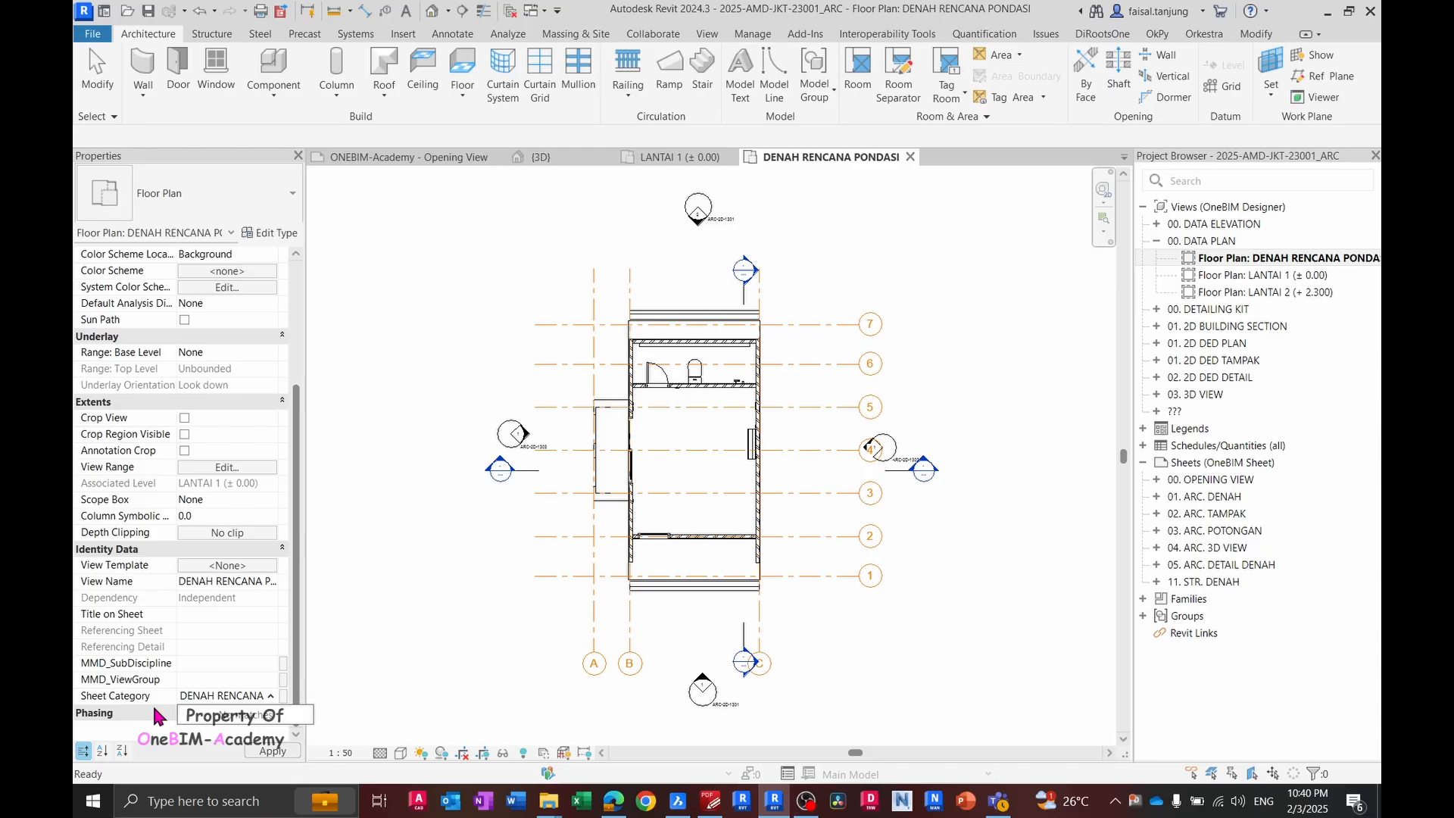
{"action": "key", "text": "Return"}
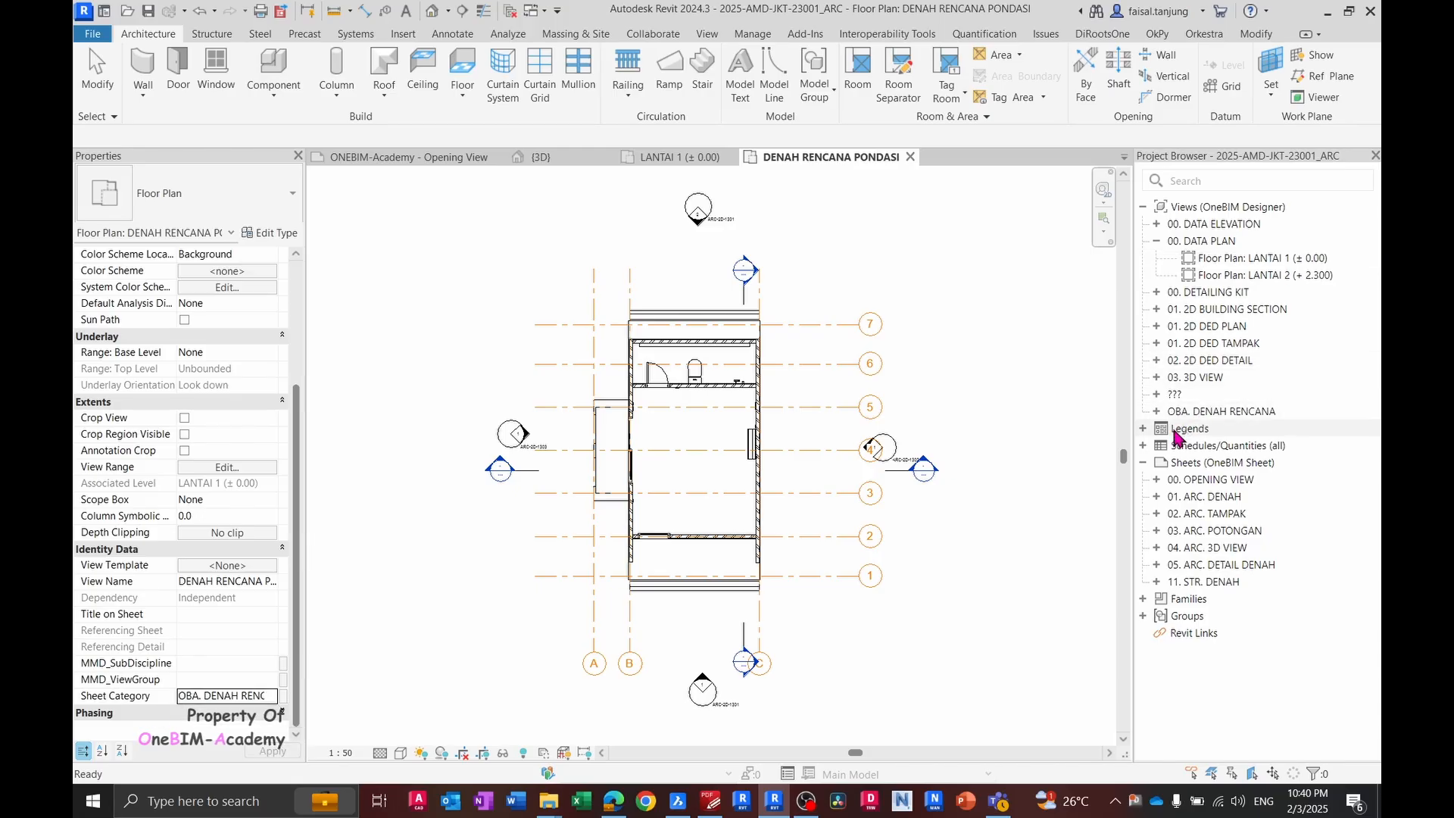
- Expand the OBA. DENAH RENCANA view group and inspect the DENAH RENCANA PONDASI floor plan in it
{"action": "double_click", "coordinate": [1186, 414]}
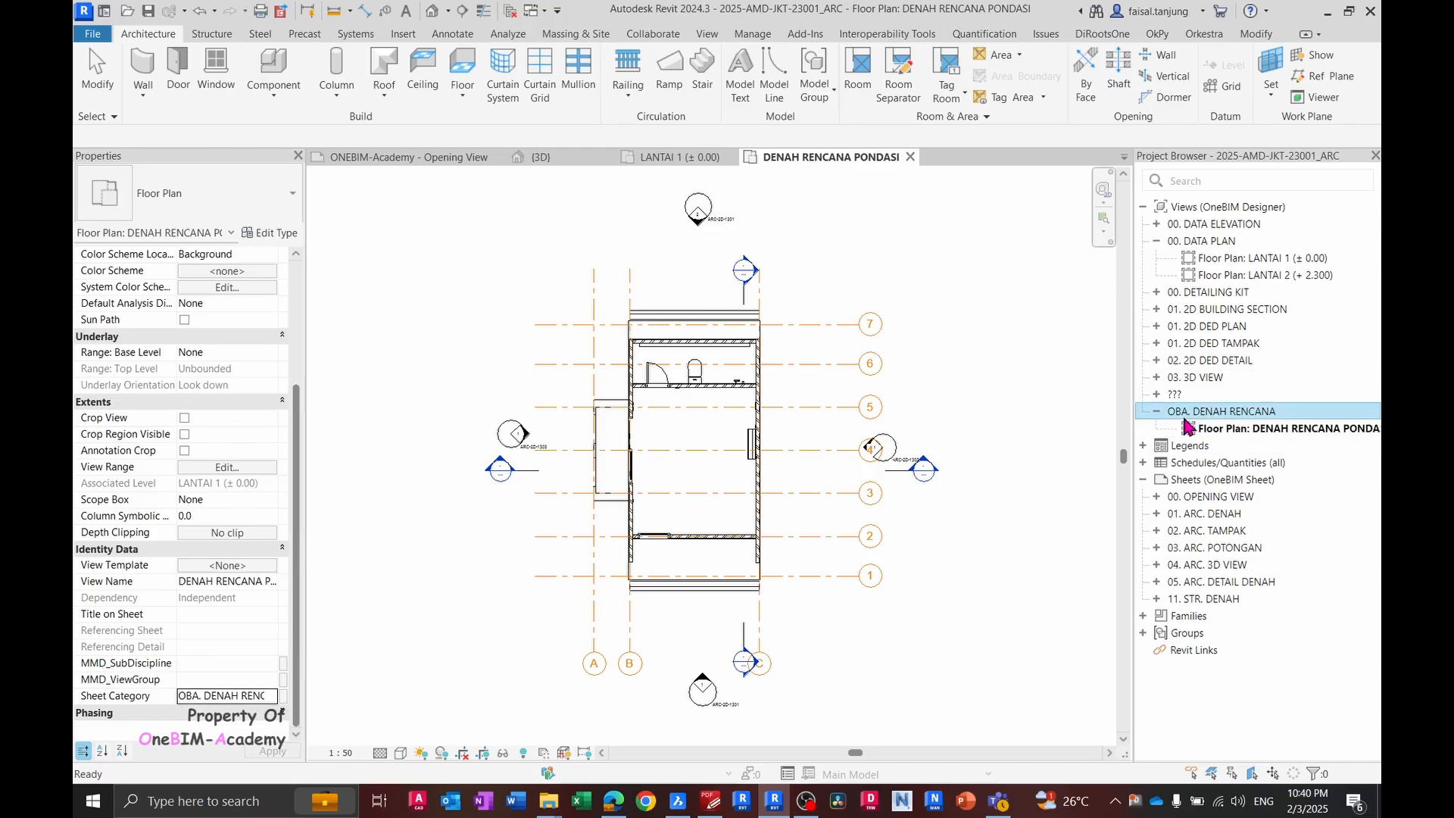
{"action": "left_click", "coordinate": [1241, 430]}
{"action": "left_click", "coordinate": [1003, 372]}
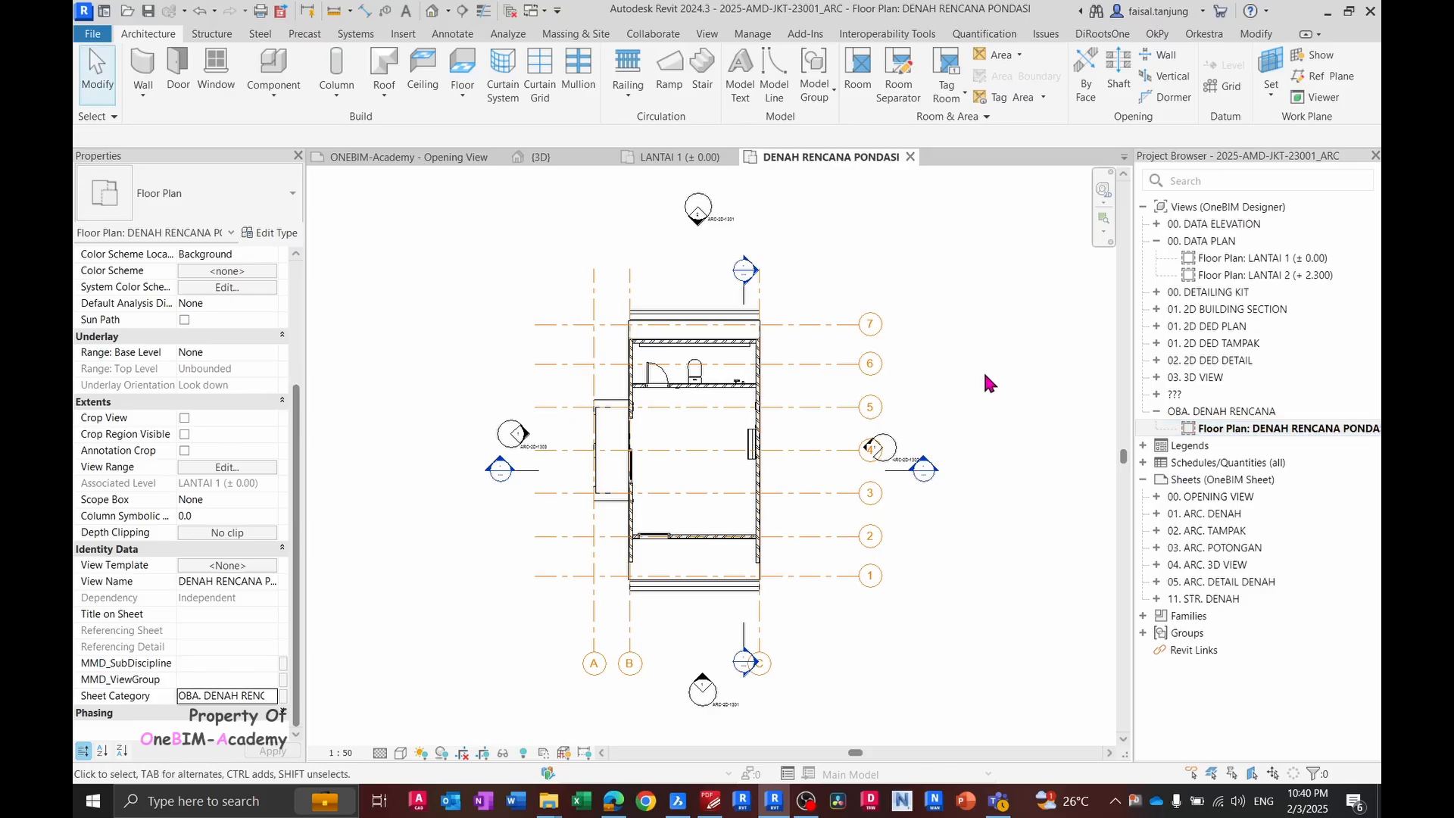
{"action": "middle_click_drag", "start_coordinate": [852, 410], "coordinate": [865, 379]}
{"action": "middle_click_drag", "start_coordinate": [656, 295], "coordinate": [641, 335]}
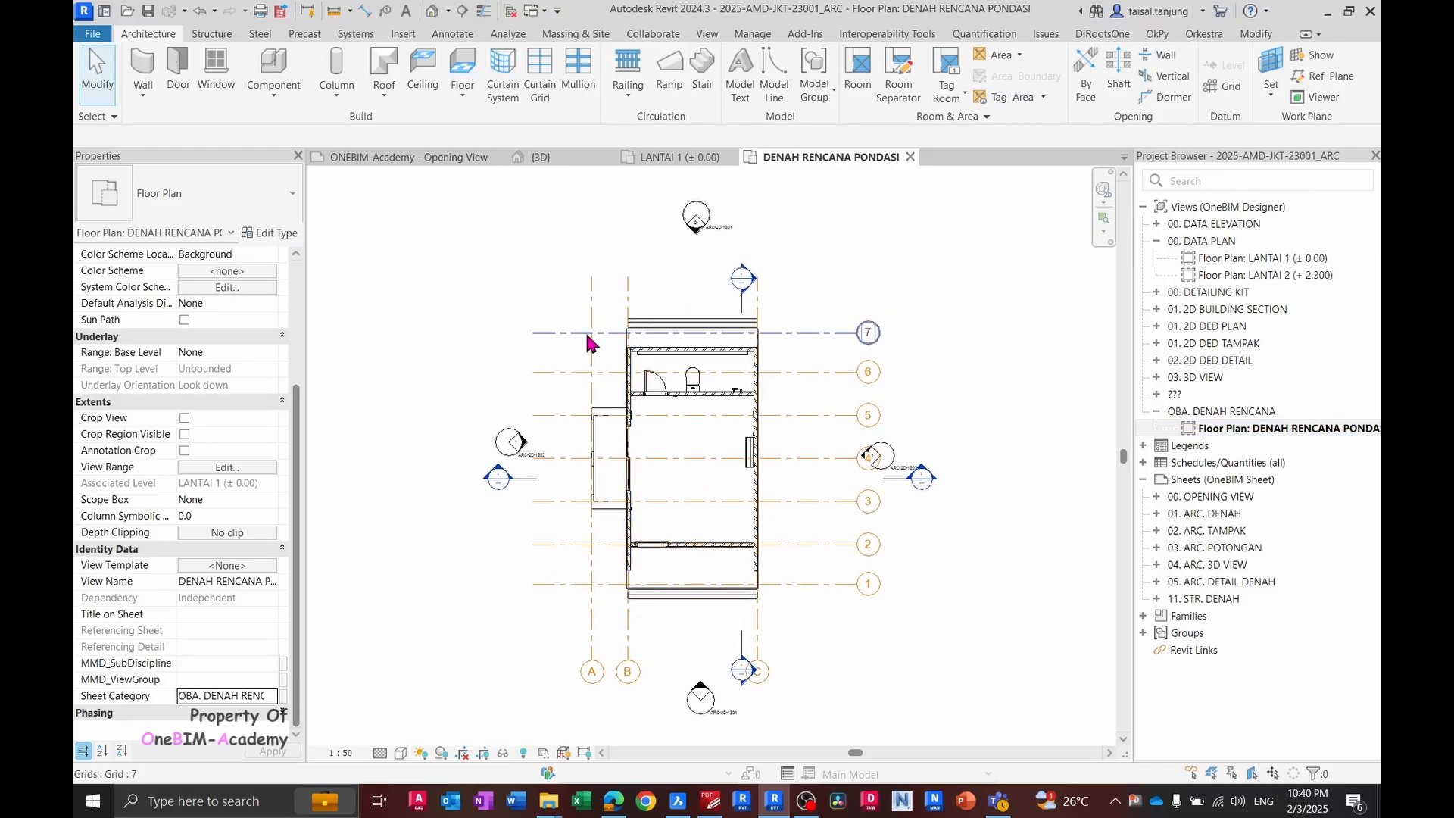
- Set the detail level of the DENAH RENCANA PONDASI view to Fine
{"action": "scroll", "coordinate": [610, 334], "scroll_direction": "up", "scroll_amount": 2}
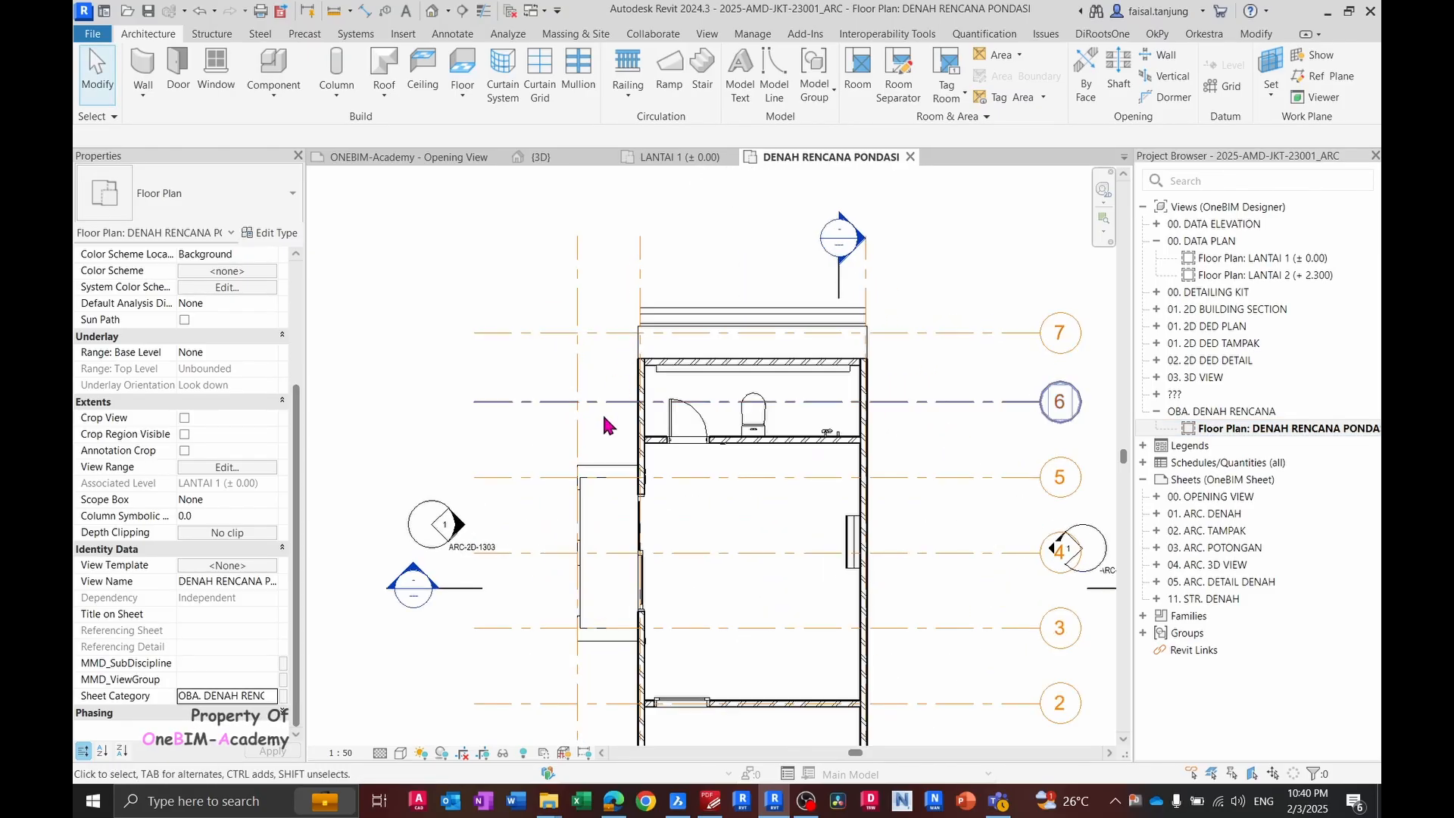
{"action": "left_click", "coordinate": [344, 753]}
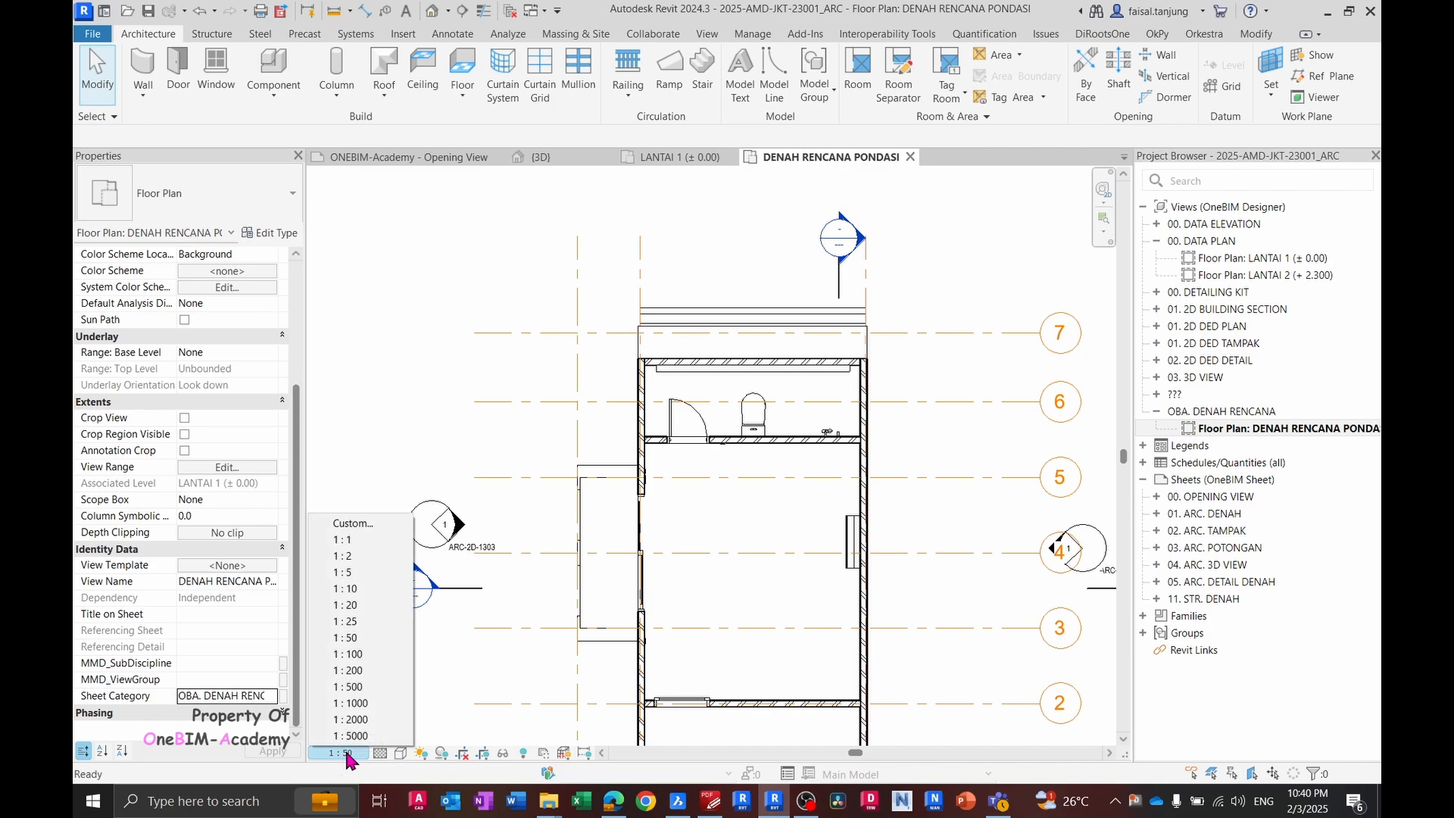
{"action": "left_click", "coordinate": [381, 754]}
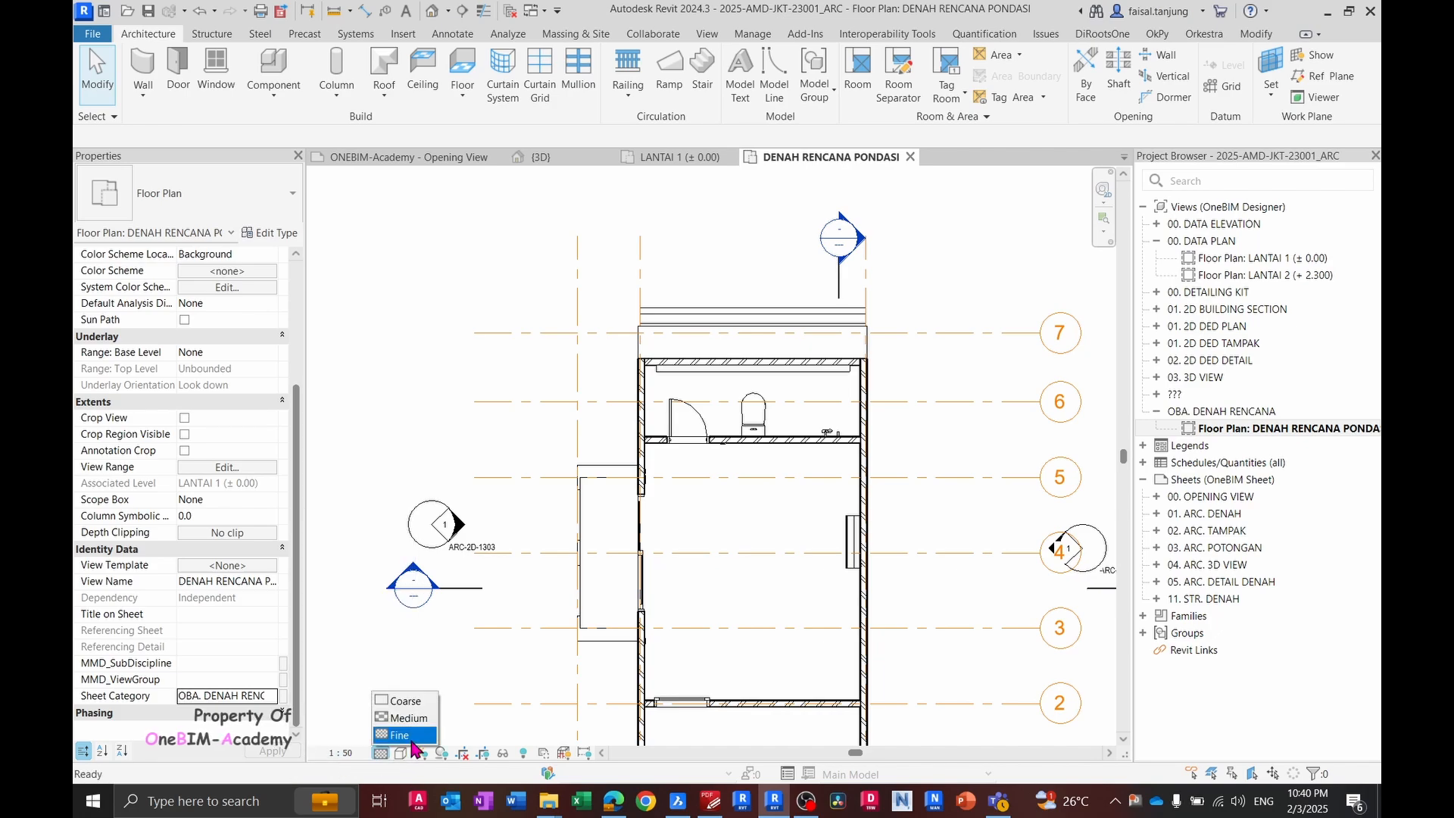
{"action": "left_click", "coordinate": [415, 735]}
- Hide the four elevation marks around the building as elements in the DENAH RENCANA PONDASI view
{"action": "scroll", "coordinate": [585, 485], "scroll_direction": "down", "scroll_amount": 2}
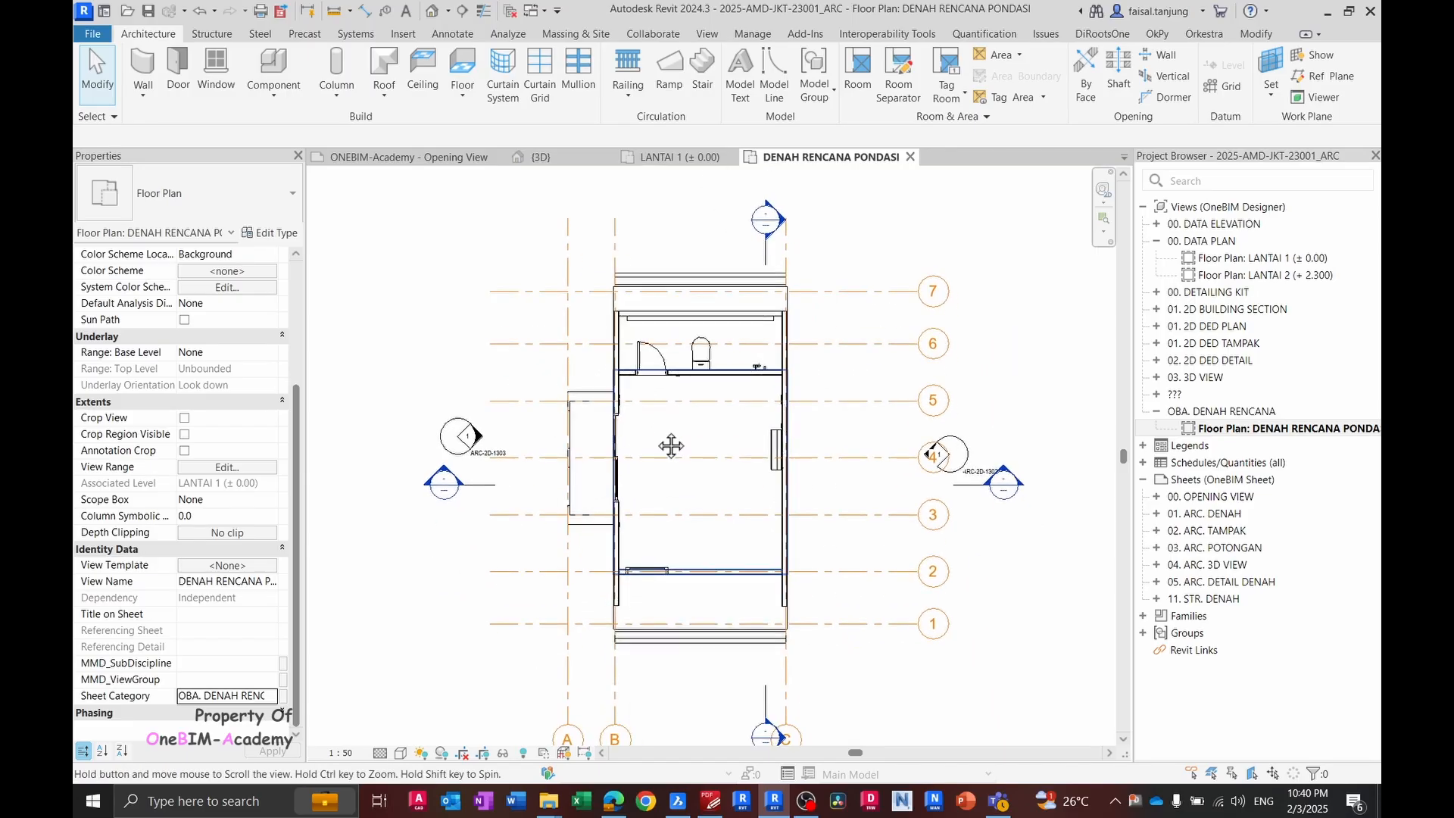
{"action": "scroll", "coordinate": [595, 315], "scroll_direction": "down", "scroll_amount": 2}
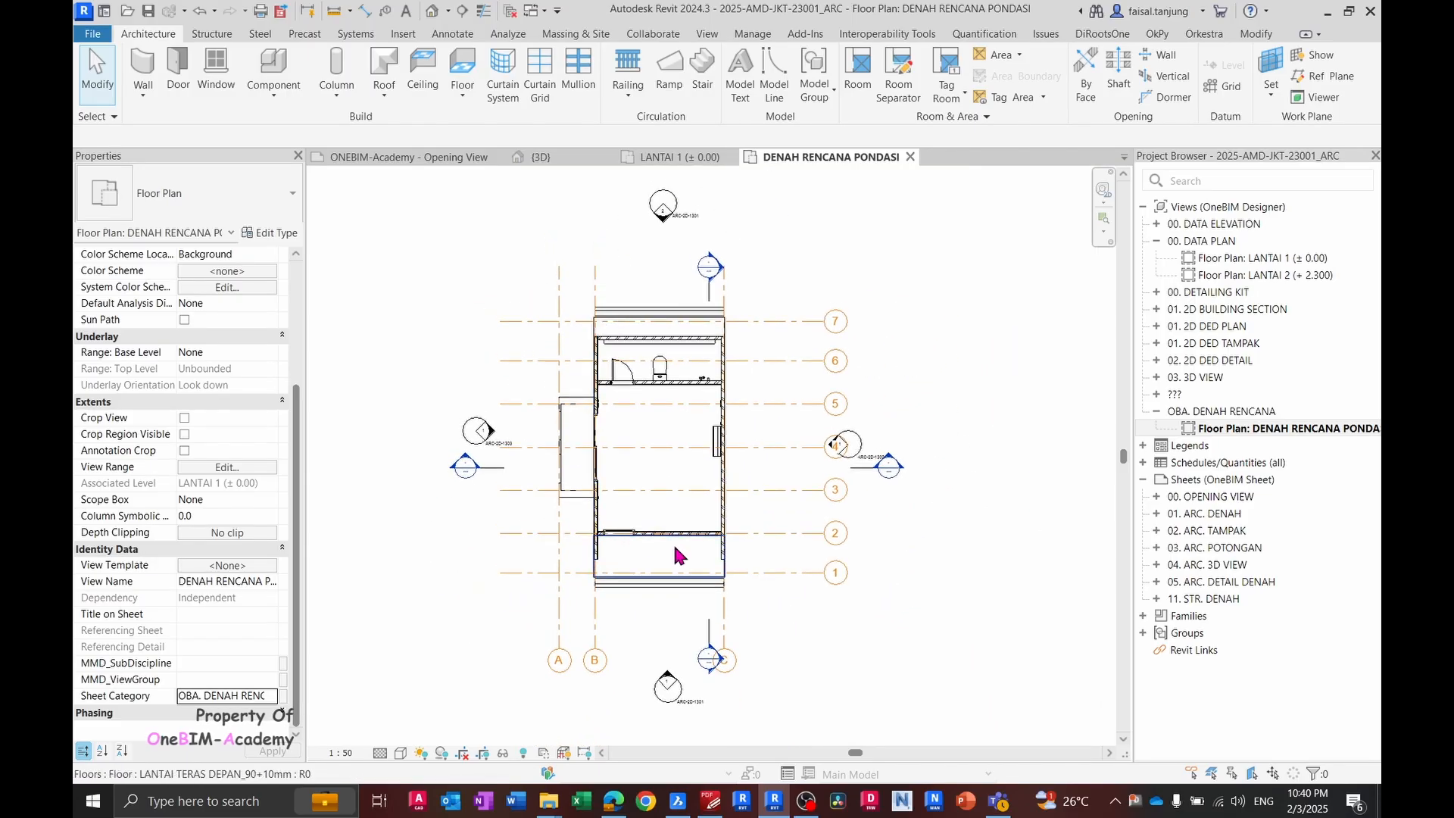
{"action": "middle_click_drag", "start_coordinate": [680, 552], "coordinate": [651, 622]}
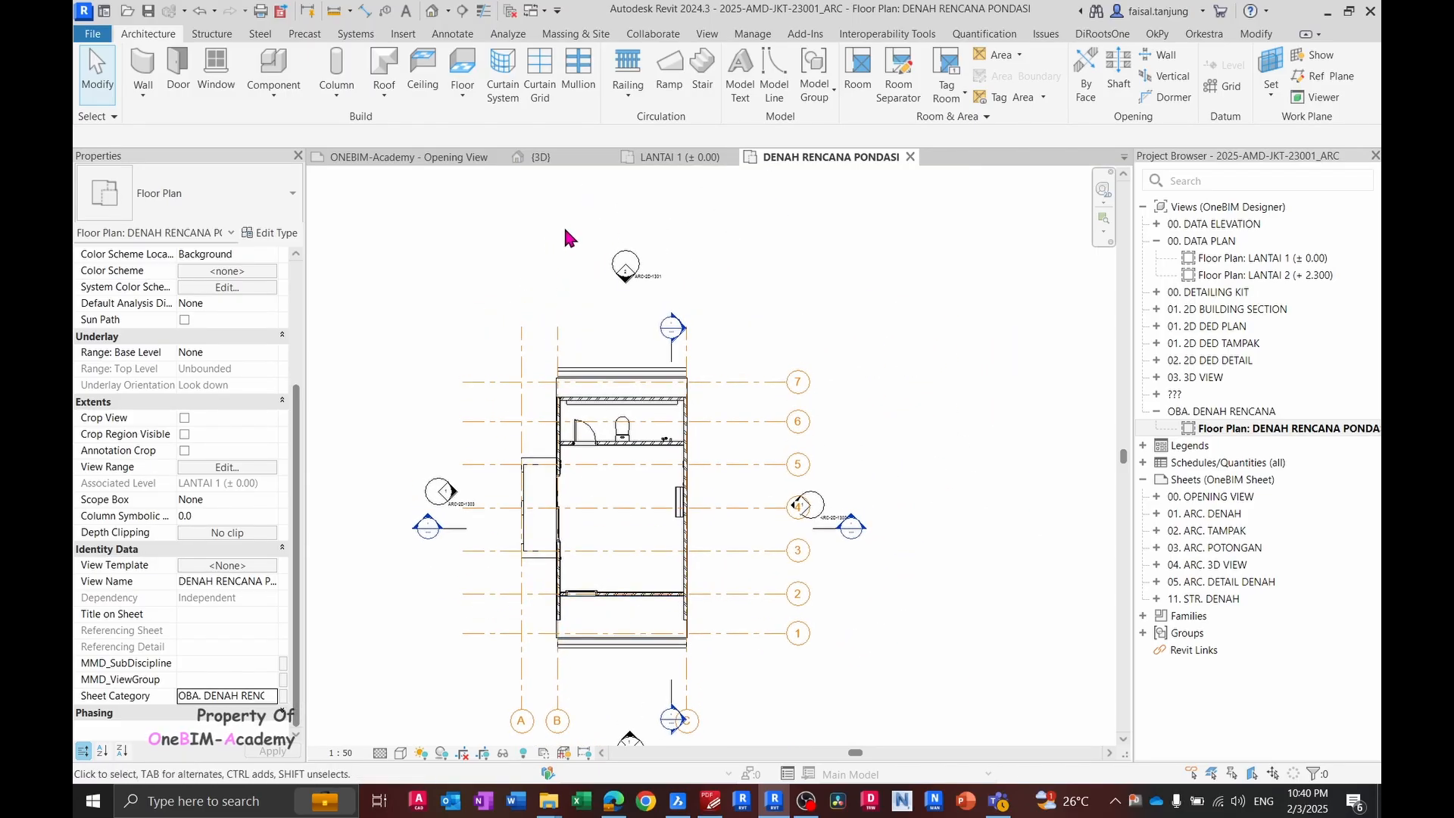
{"action": "middle_click_drag", "start_coordinate": [565, 311], "coordinate": [604, 274]}
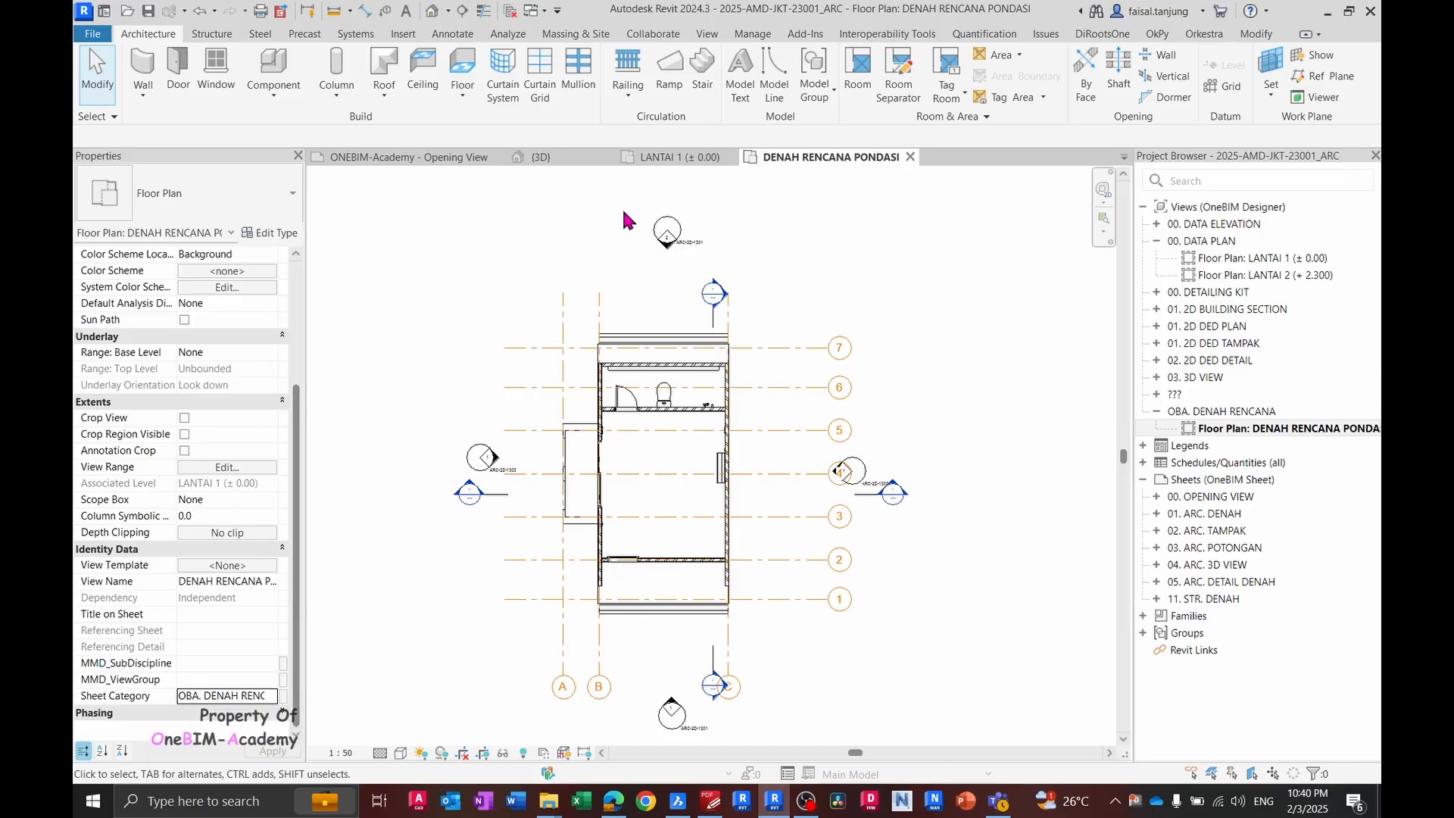
{"action": "left_click_drag", "start_coordinate": [624, 214], "coordinate": [758, 311]}
{"action": "left_click_drag", "start_coordinate": [415, 426], "coordinate": [551, 579], "text": "ctrl"}
{"action": "left_click_drag", "start_coordinate": [634, 663], "coordinate": [737, 751], "text": "ctrl"}
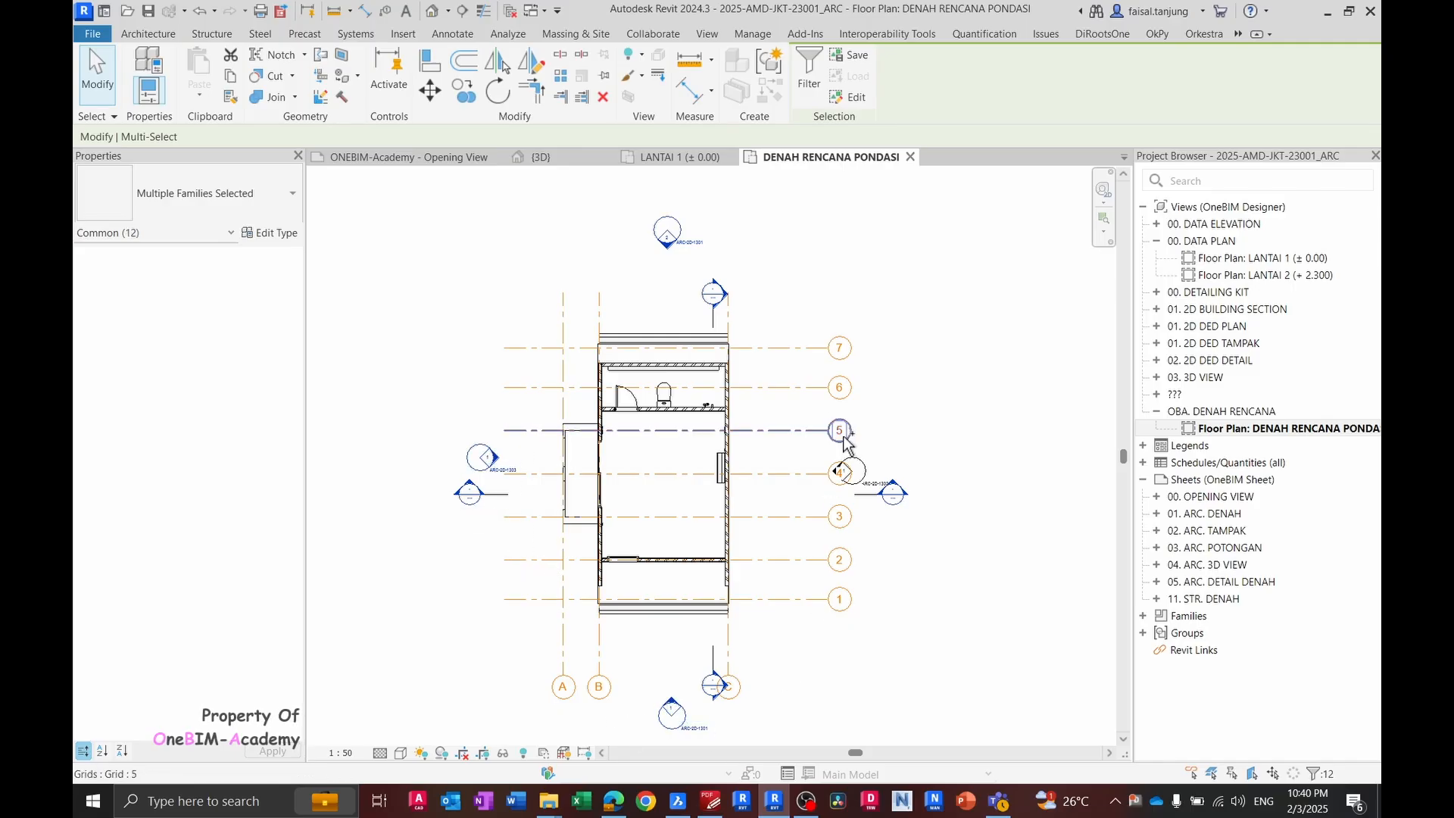
{"action": "left_click_drag", "start_coordinate": [788, 442], "coordinate": [918, 513], "text": "ctrl"}
{"action": "right_click", "coordinate": [859, 473]}
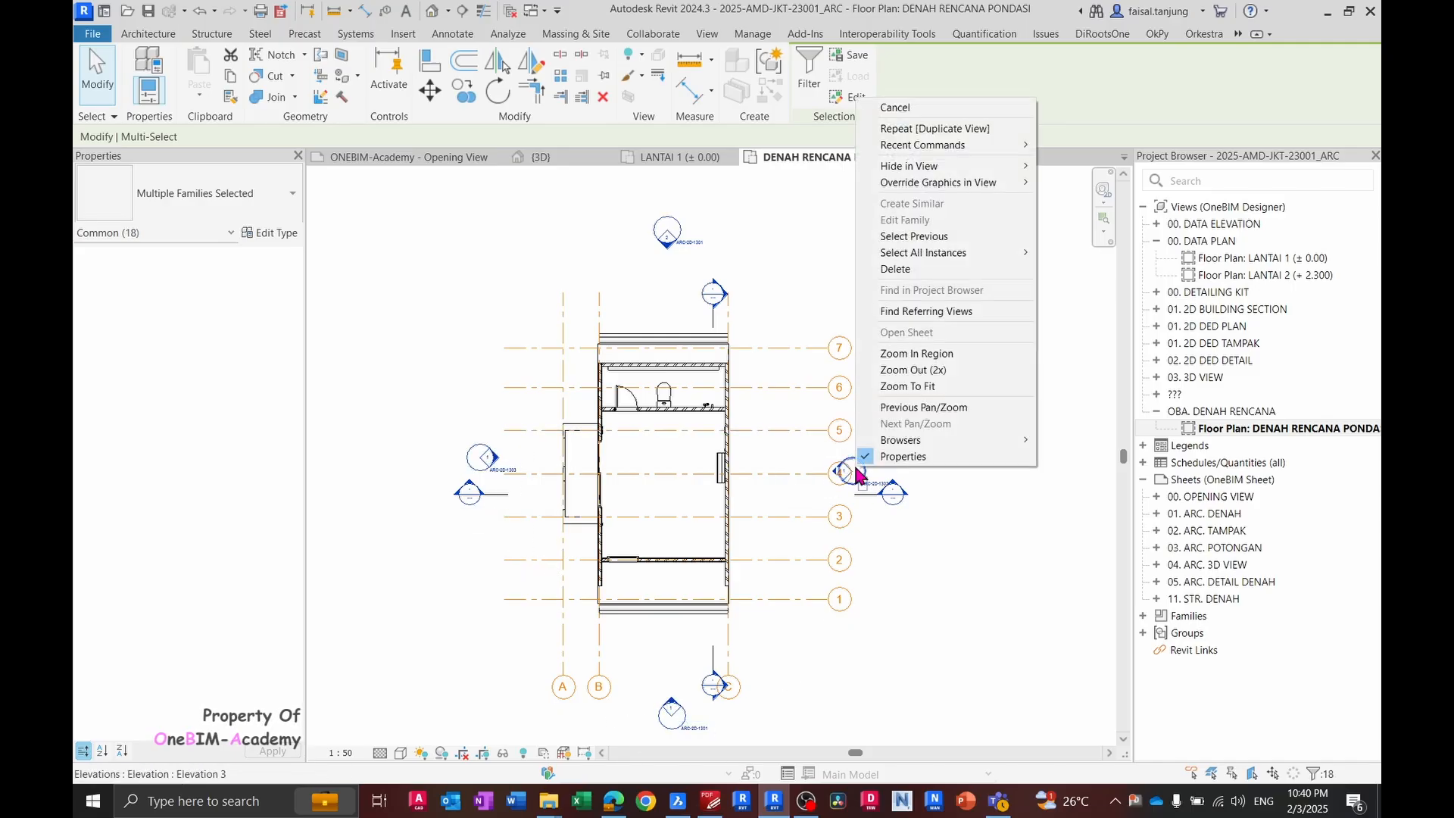
{"action": "mouse_move", "coordinate": [976, 167]}
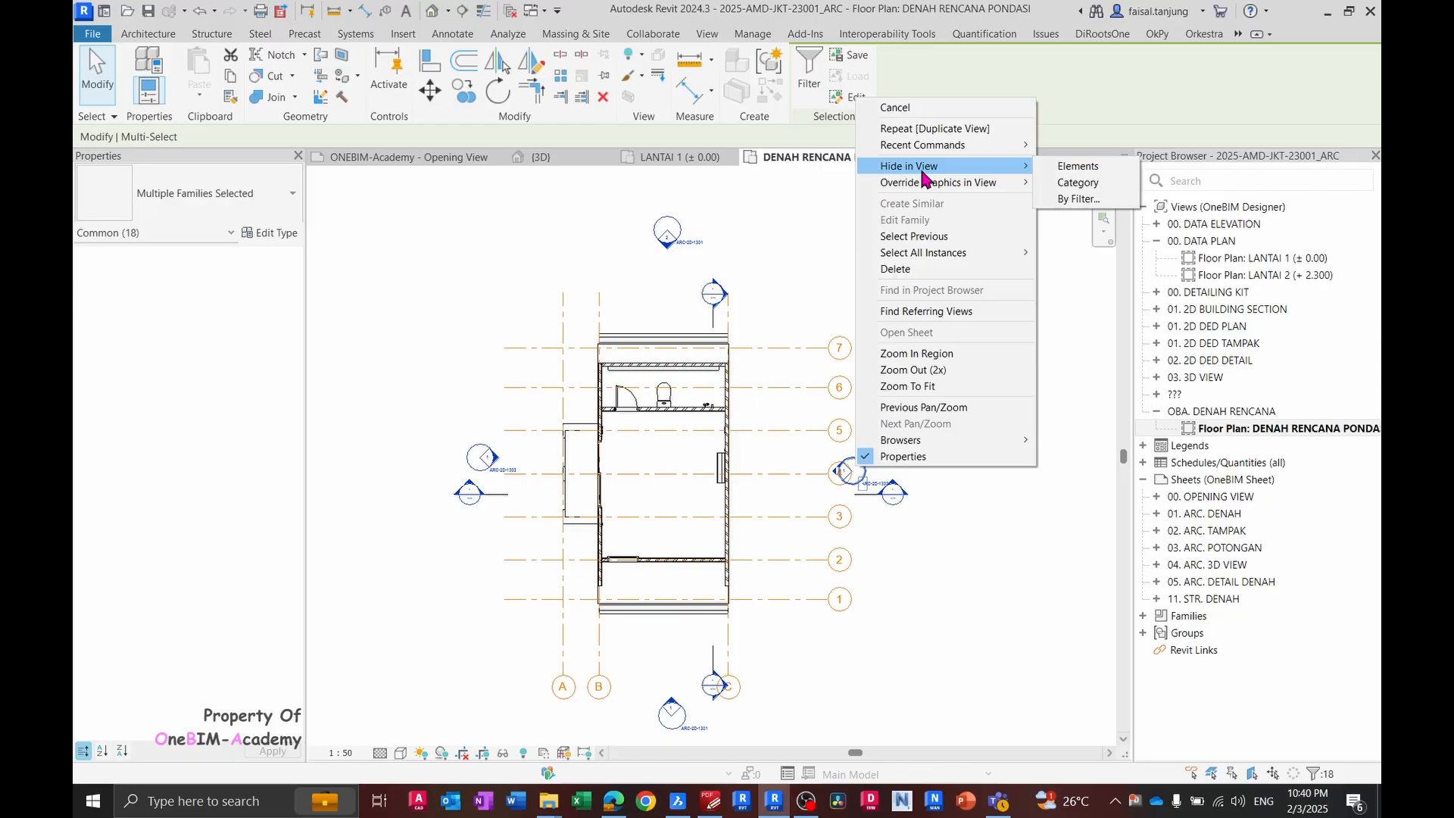
{"action": "left_click", "coordinate": [1102, 169]}
{"action": "key", "text": "z"}
{"action": "key", "text": "f"}
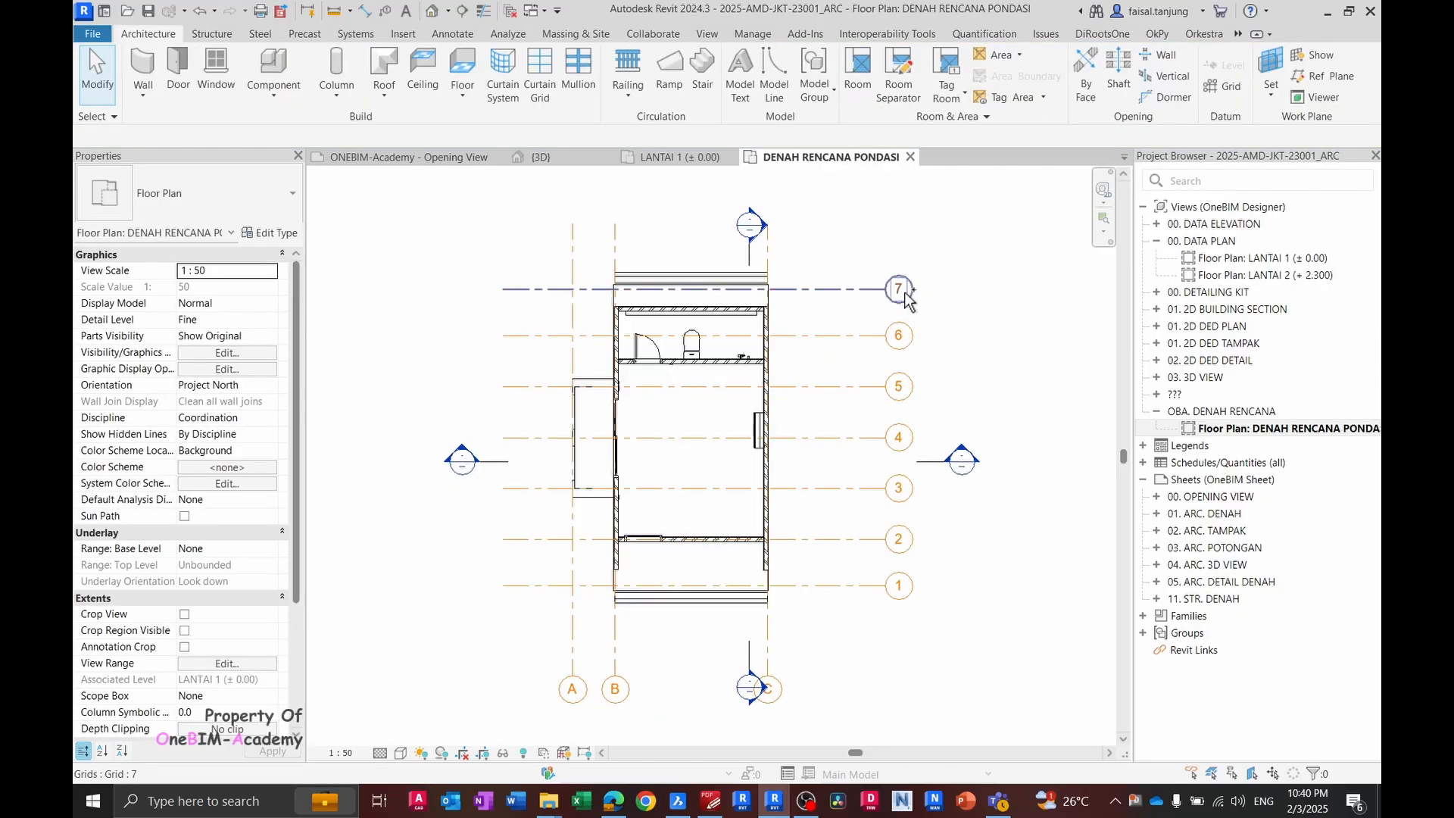
- Switch to PDF-XChange Editor and examine which annotations the reference Denah Pondasi drawing shows around the plan
{"action": "left_click", "coordinate": [710, 802]}
{"action": "scroll", "coordinate": [535, 412], "scroll_direction": "up", "scroll_amount": 2, "text": "ctrl"}
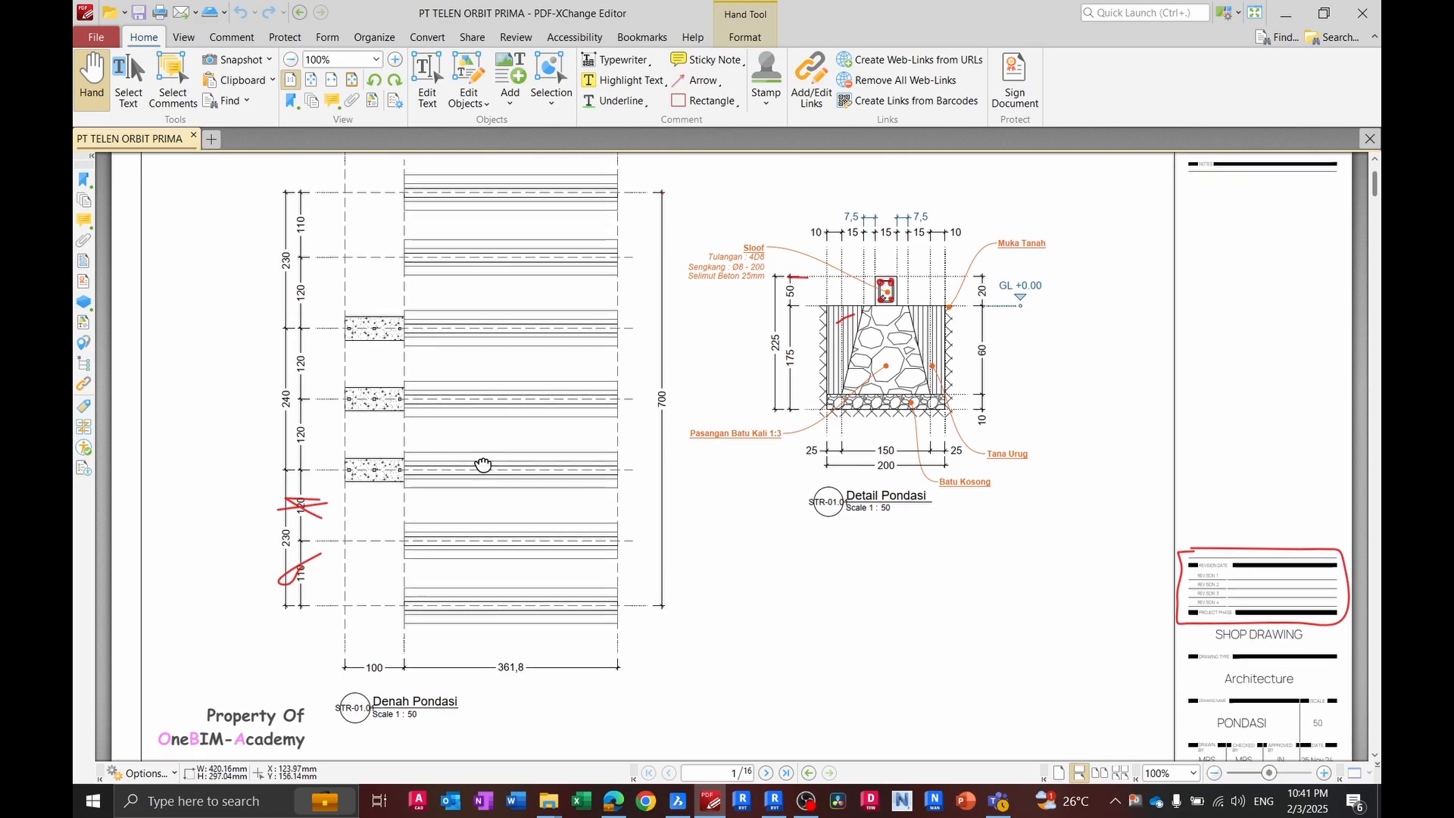
{"action": "scroll", "coordinate": [492, 454], "scroll_direction": "up", "scroll_amount": 2}
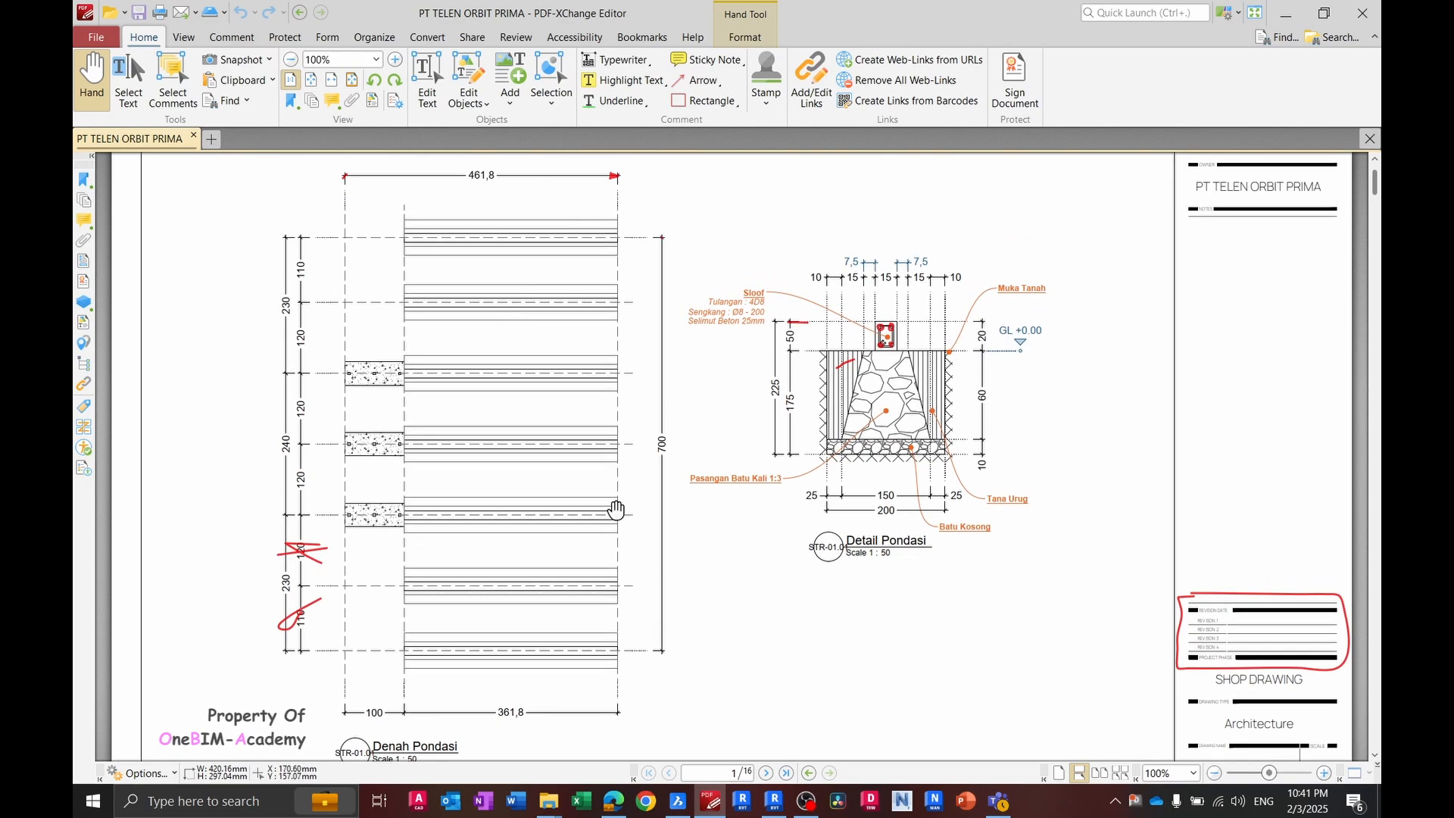
- Switch back to Revit and hide both building section marks as elements in the foundation plan view
{"action": "key", "text": "alt+Tab"}
{"action": "left_click", "coordinate": [922, 465]}
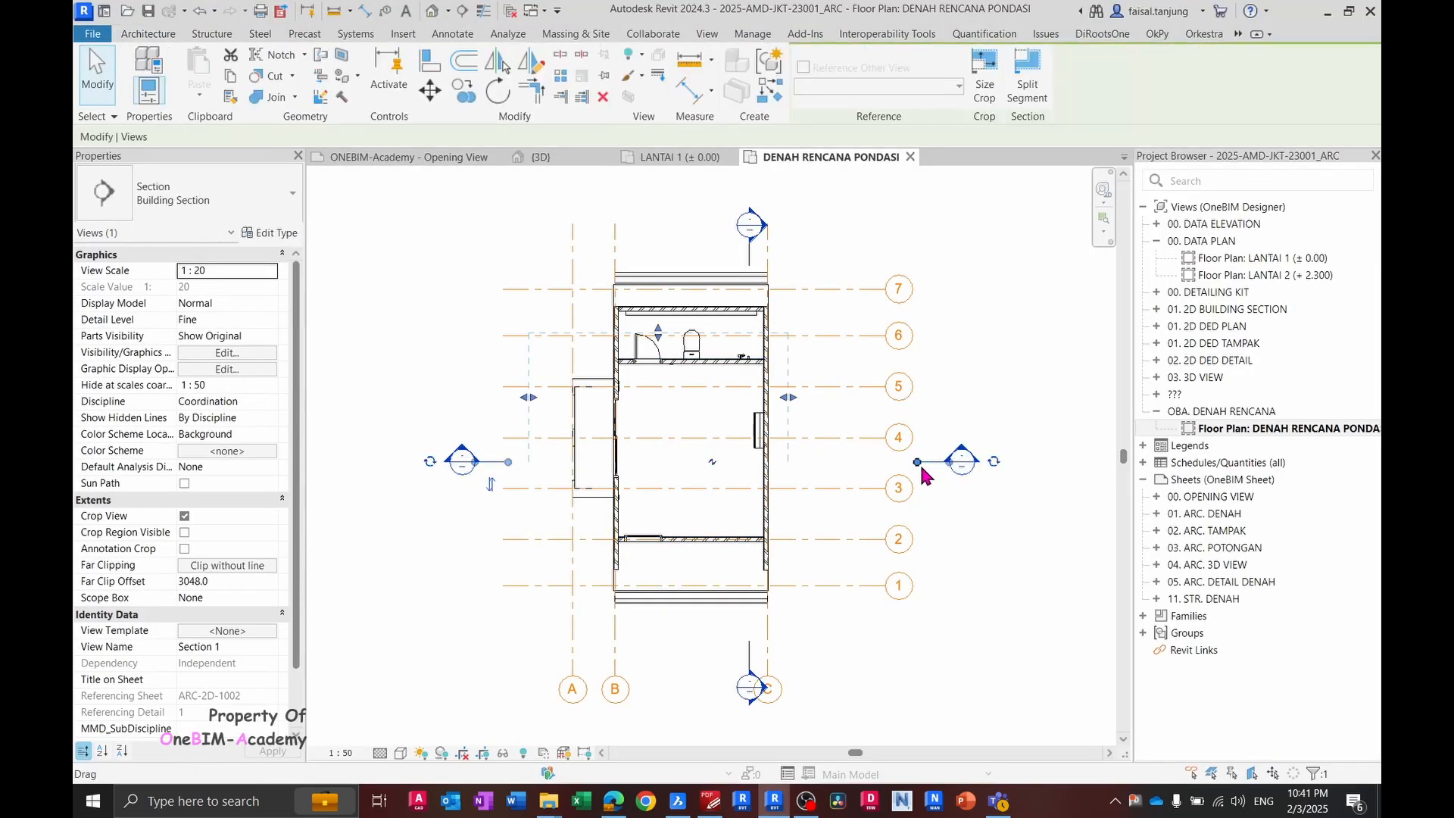
{"action": "left_click", "coordinate": [747, 258], "text": "ctrl"}
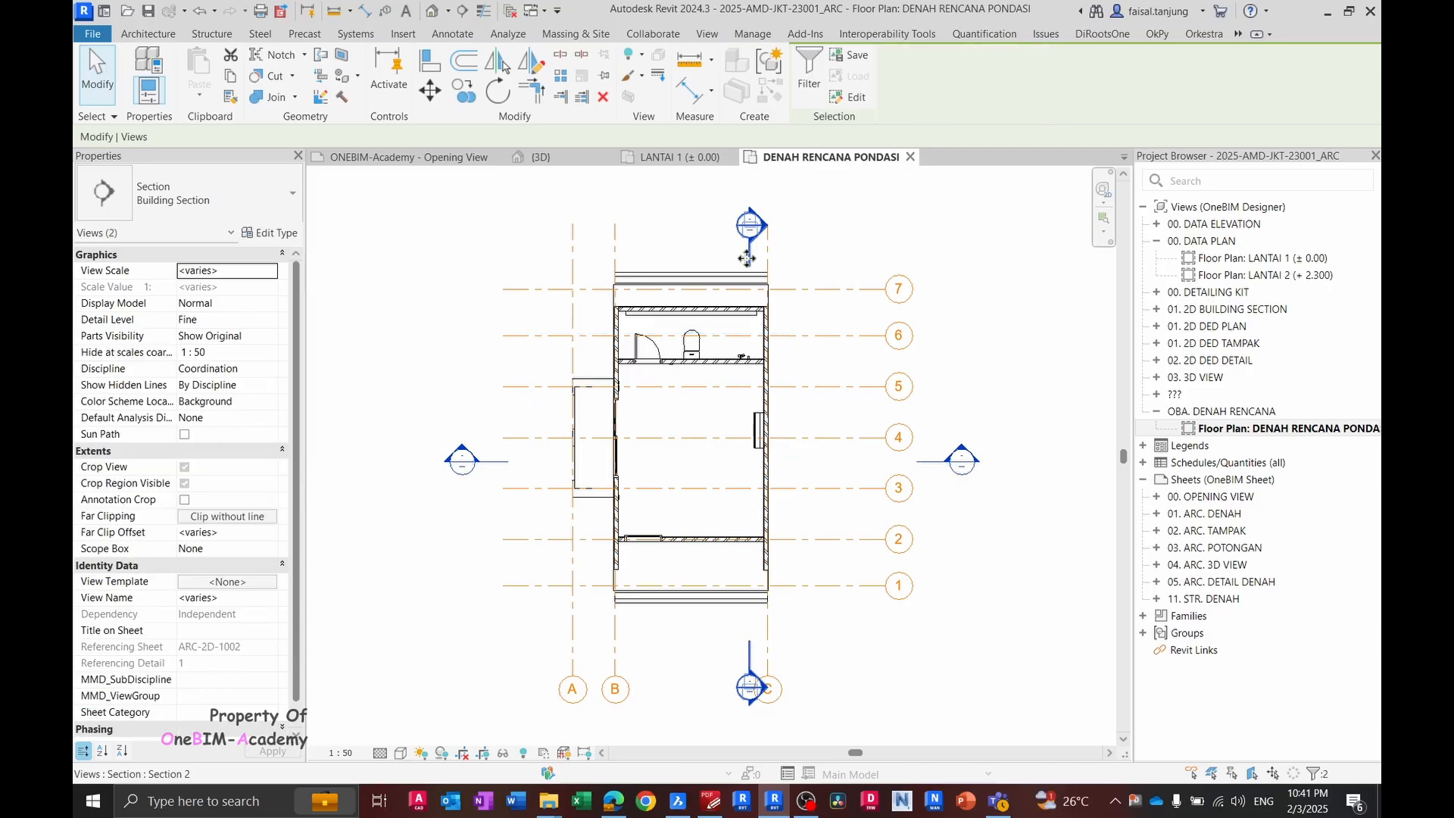
{"action": "right_click", "coordinate": [747, 259]}
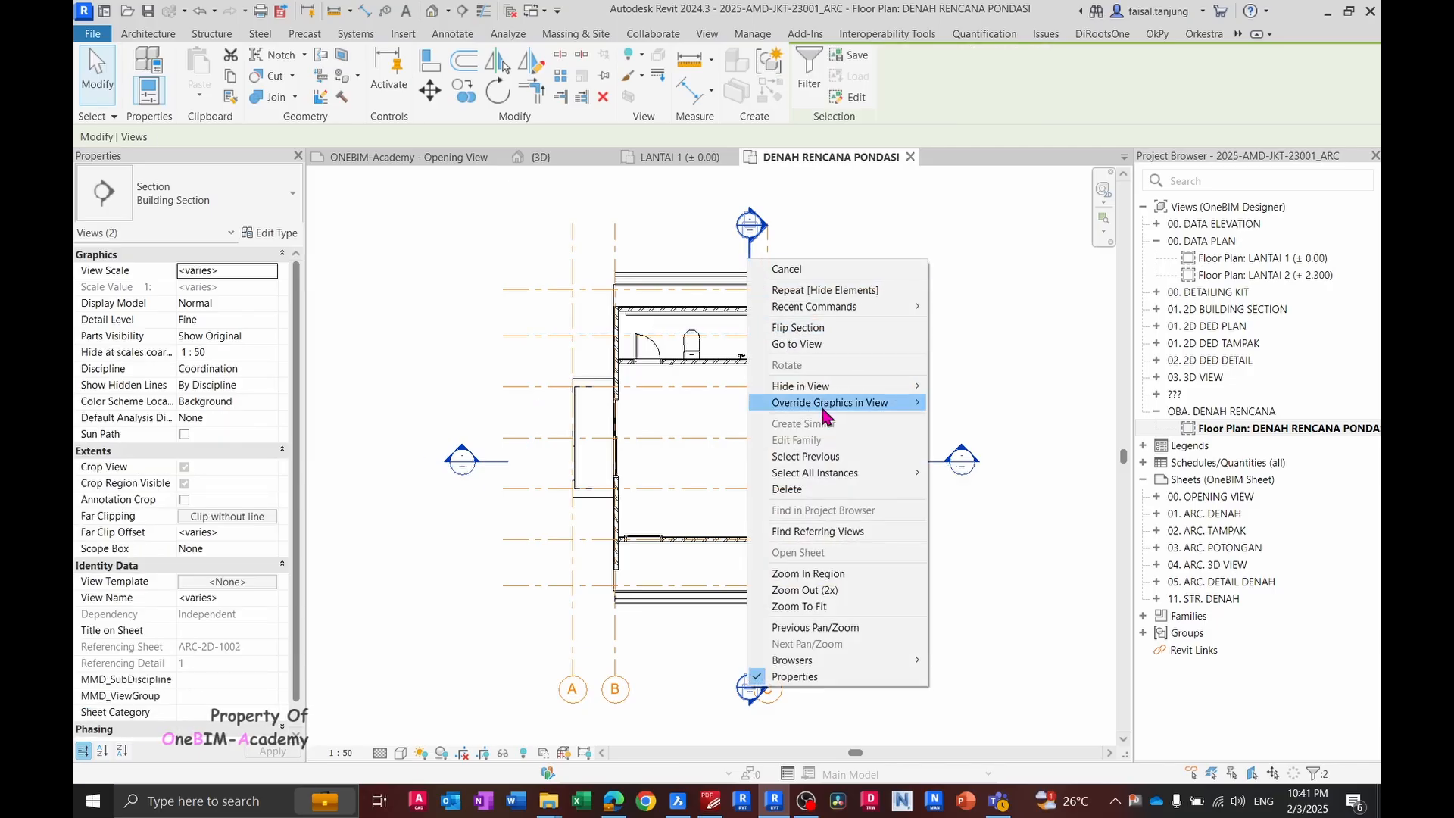
{"action": "mouse_move", "coordinate": [846, 396]}
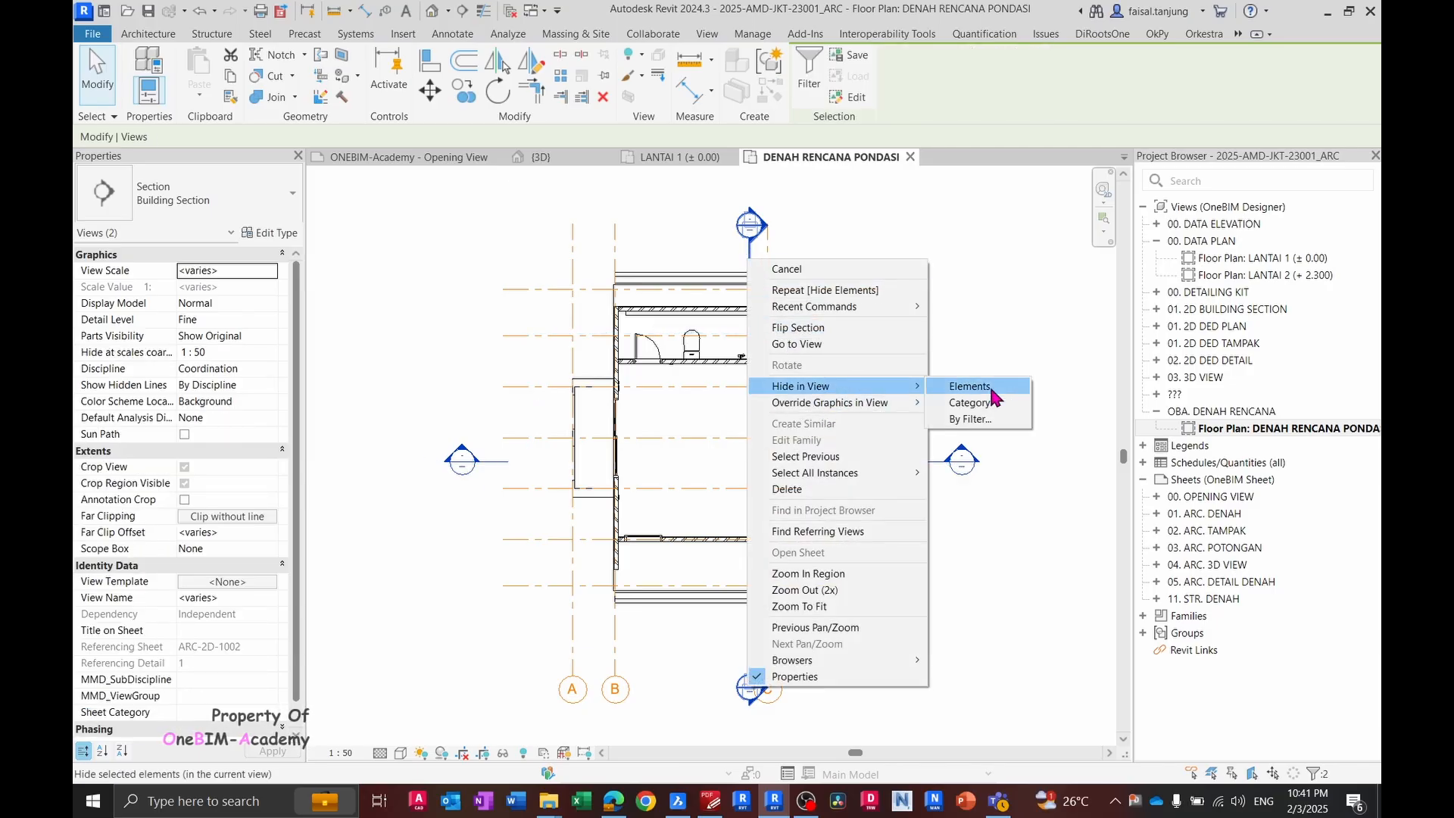
{"action": "left_click", "coordinate": [970, 387]}
{"action": "middle_click", "coordinate": [983, 328]}
{"action": "middle_click", "coordinate": [984, 328]}
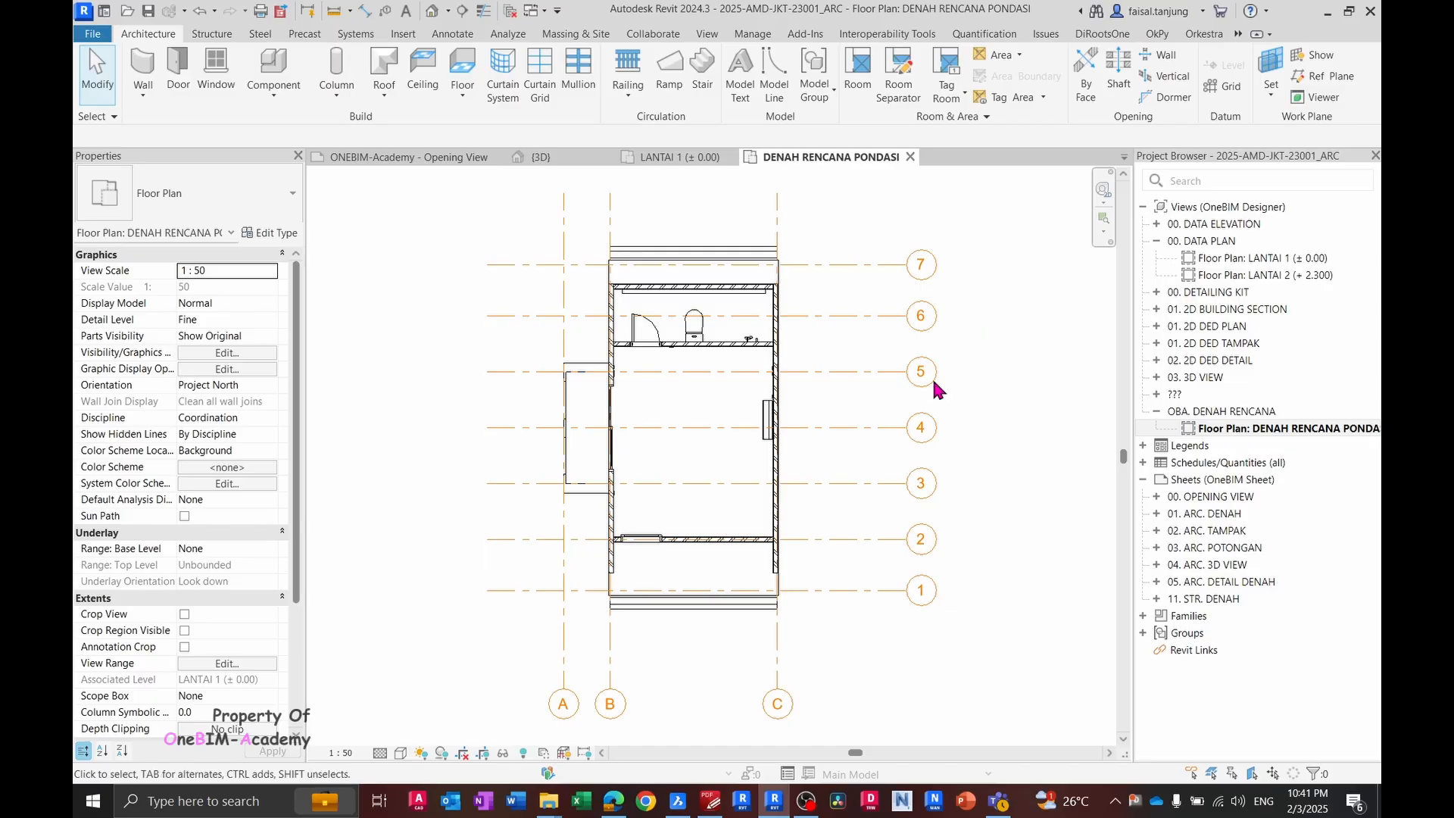
- Switch to PDF-XChange Editor and check the placement of the dimensions and grid lines in the Denah Pondasi drawing
{"action": "key", "text": "alt+Tab"}
{"action": "left_click_drag", "start_coordinate": [667, 422], "coordinate": [706, 409]}
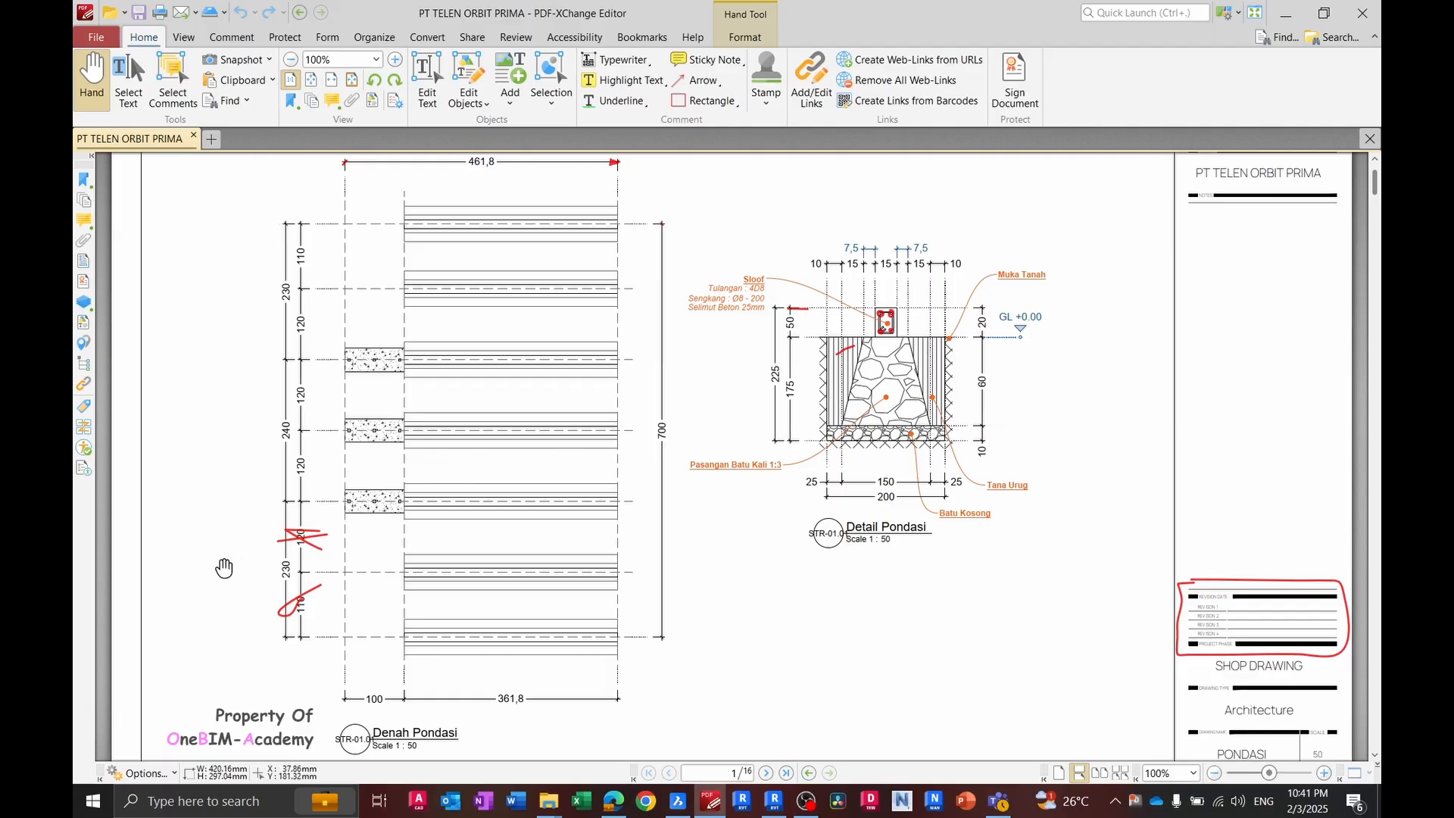
{"action": "scroll", "coordinate": [393, 478], "scroll_direction": "down", "scroll_amount": 3}
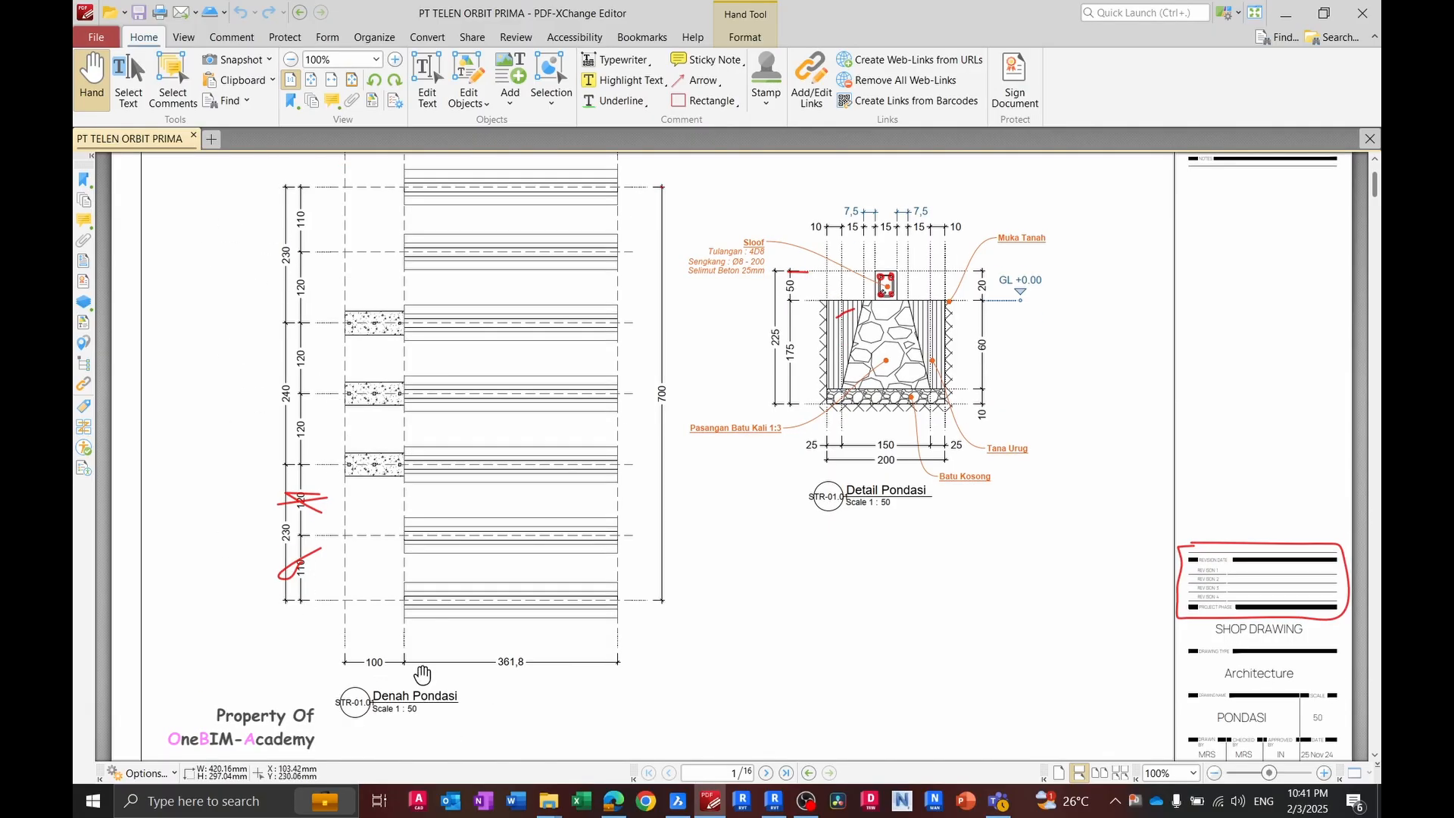
- Switch back to Revit and show the bubbles of grids 6 and 7 only at their left ends
{"action": "key", "text": "alt+Tab"}
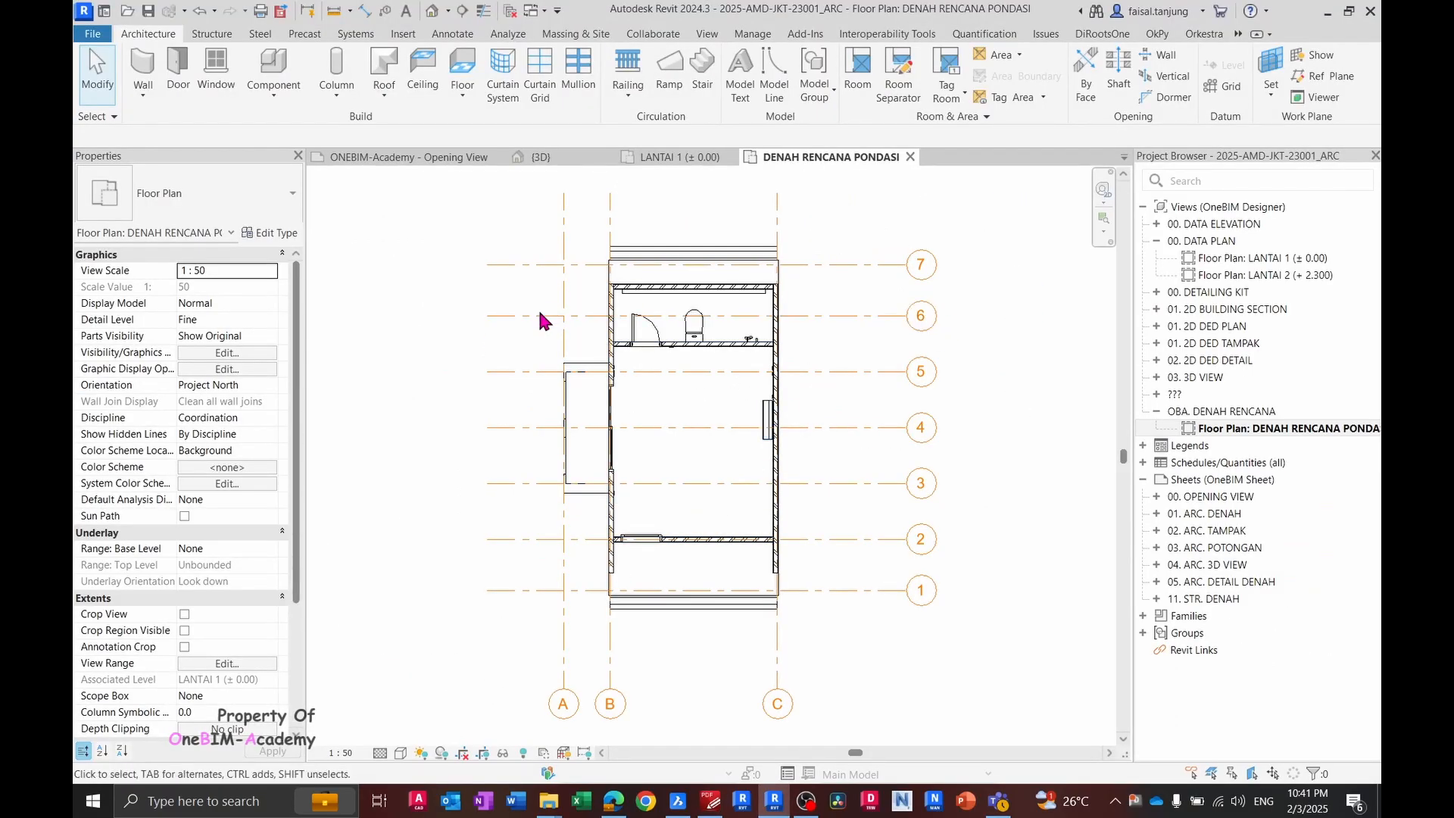
{"action": "left_click", "coordinate": [508, 316]}
{"action": "left_click", "coordinate": [428, 315]}
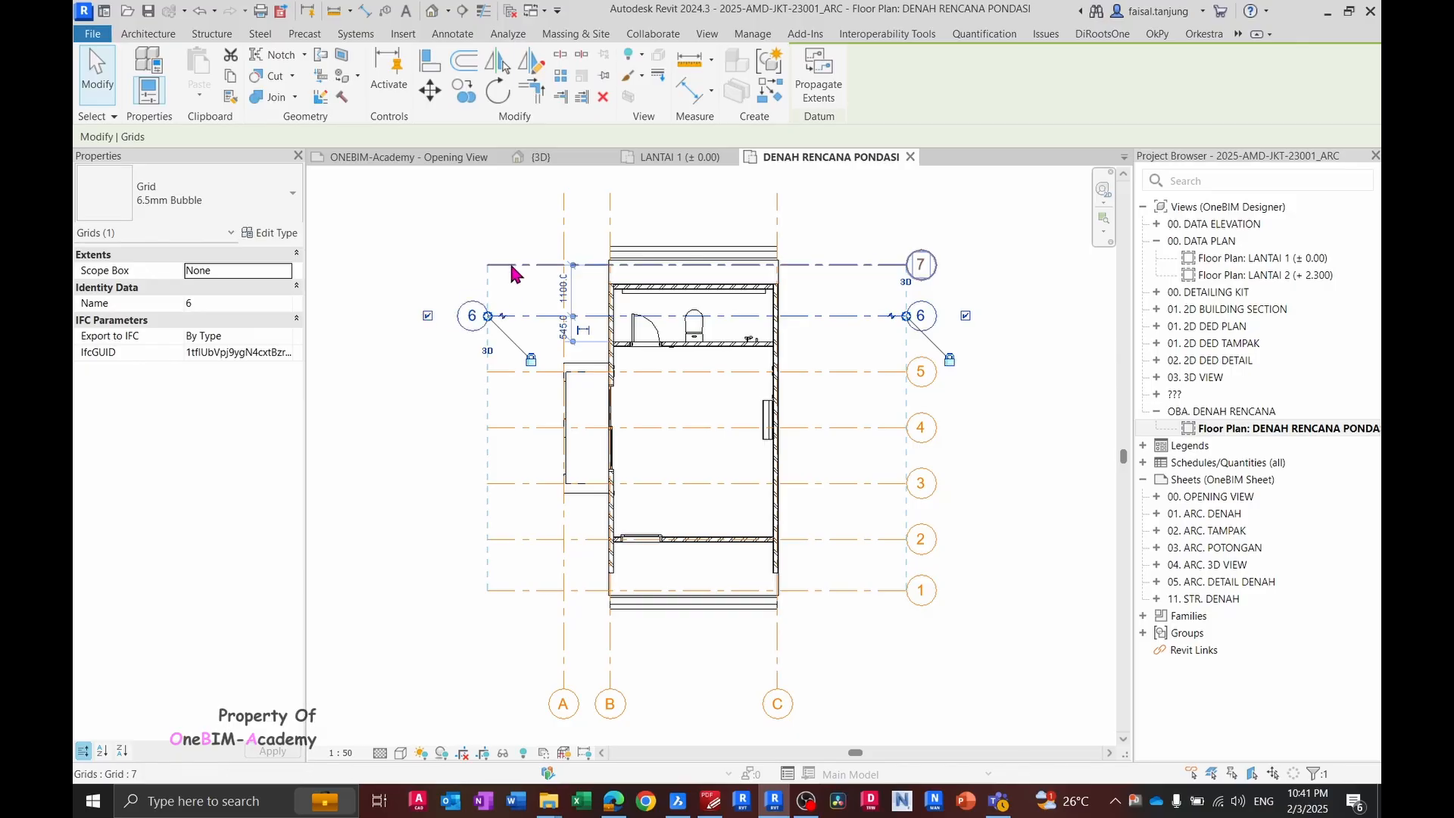
{"action": "left_click", "coordinate": [419, 262]}
{"action": "left_click", "coordinate": [501, 270]}
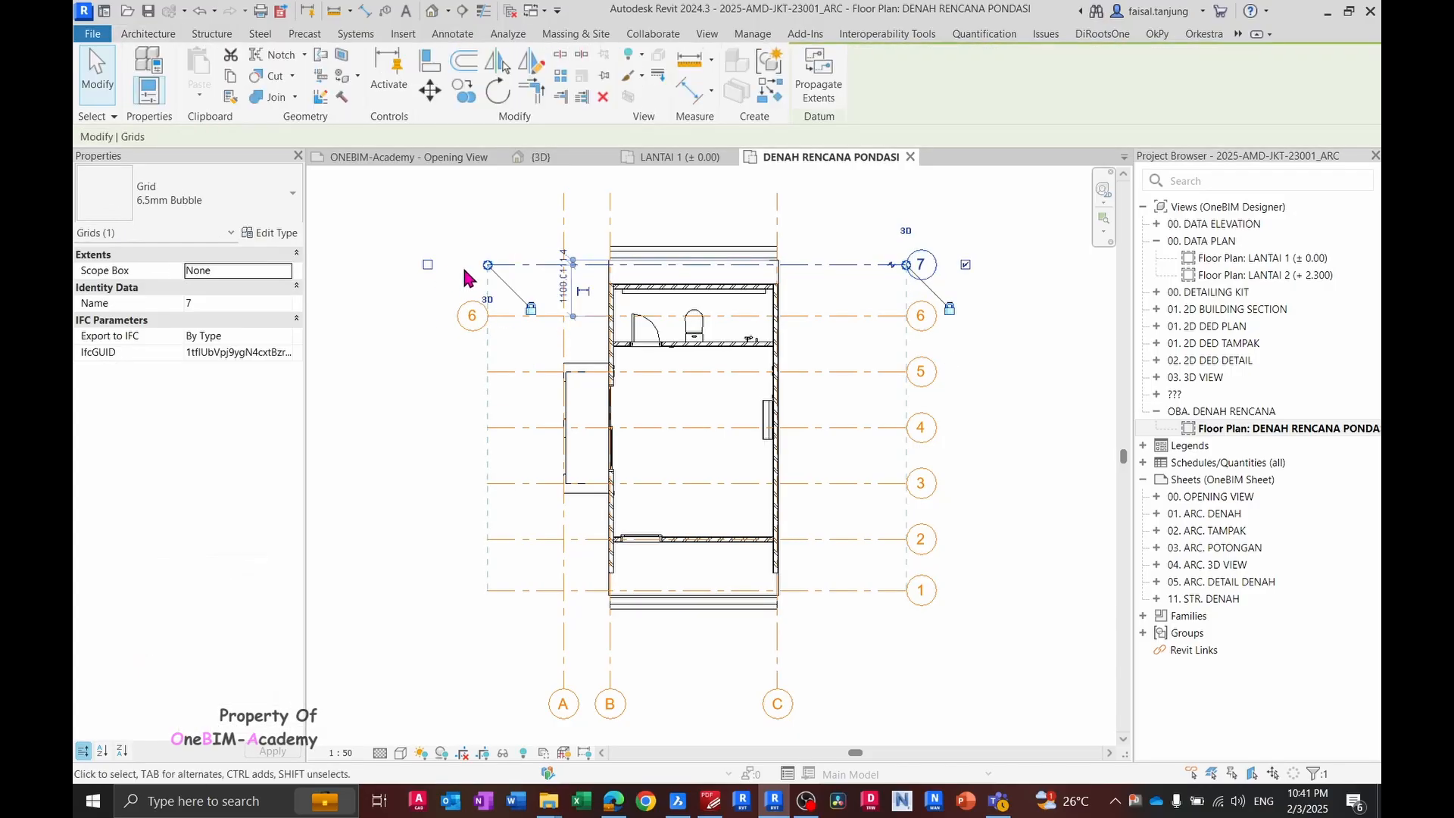
{"action": "left_click", "coordinate": [426, 266]}
{"action": "left_click", "coordinate": [965, 265]}
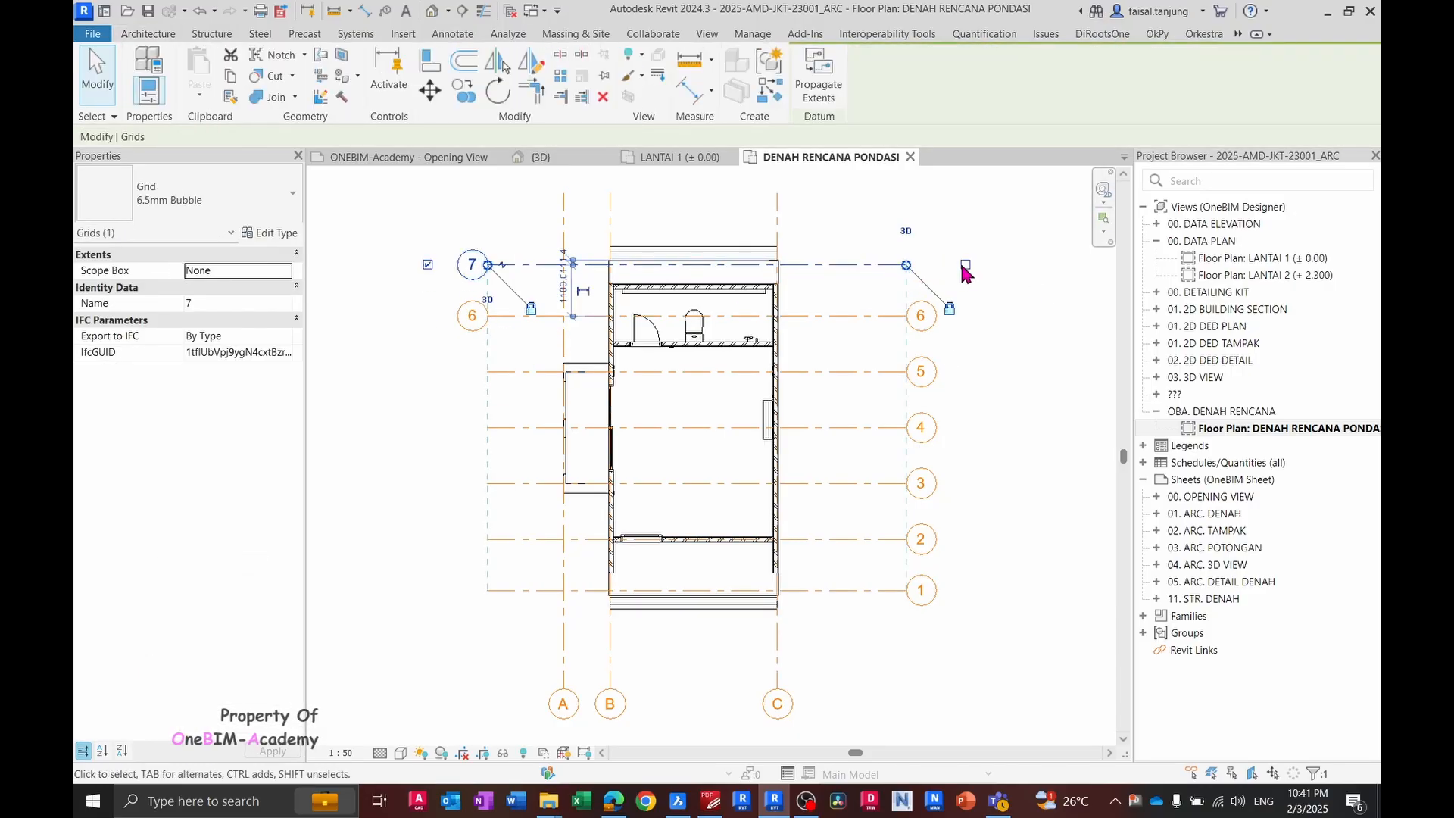
{"action": "left_click", "coordinate": [862, 321]}
{"action": "left_click", "coordinate": [966, 315]}
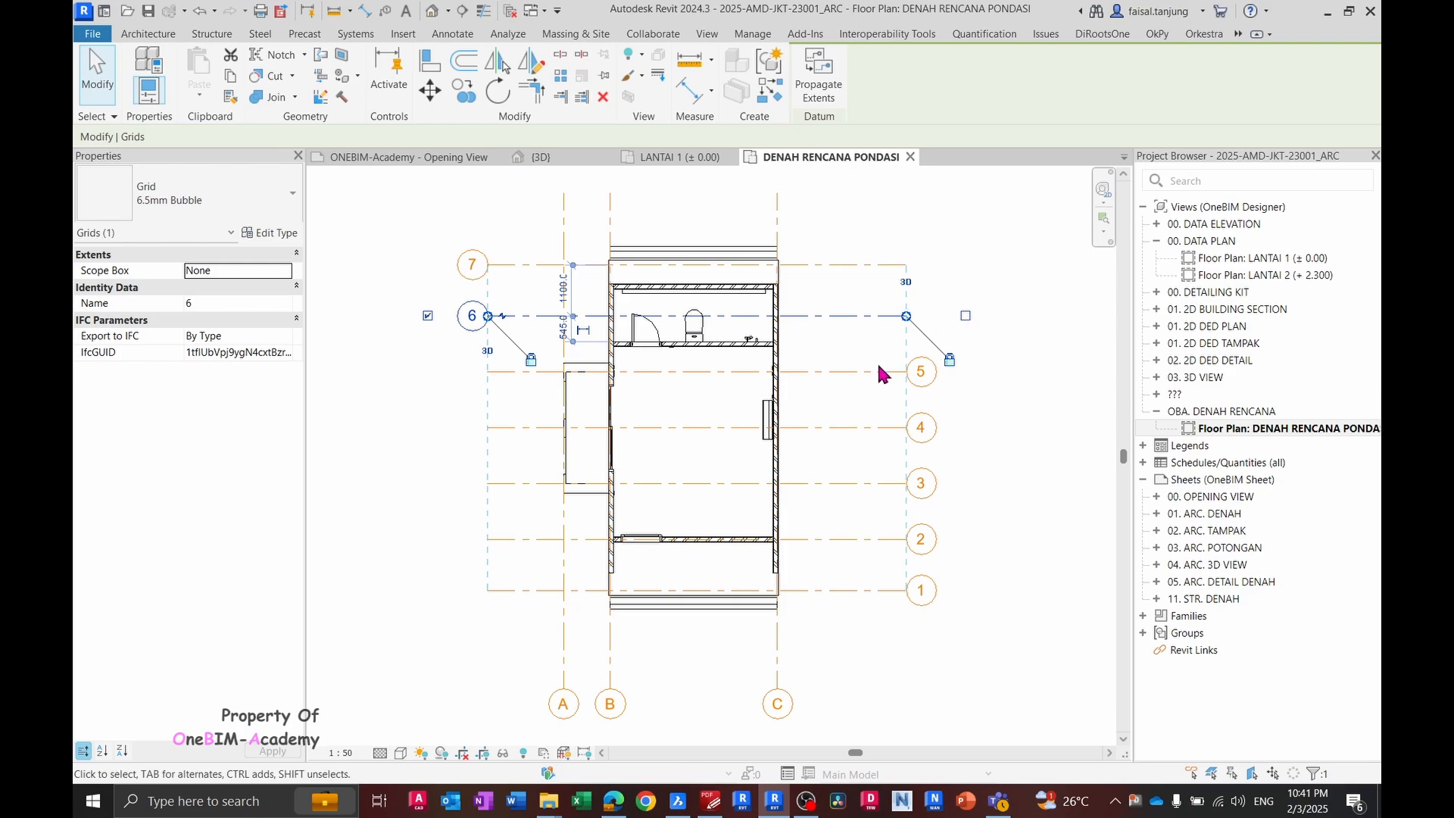
- Hide the right-end bubbles of grids 5 and 4 and show them at the left ends instead
{"action": "left_click", "coordinate": [906, 372]}
{"action": "left_click", "coordinate": [966, 371]}
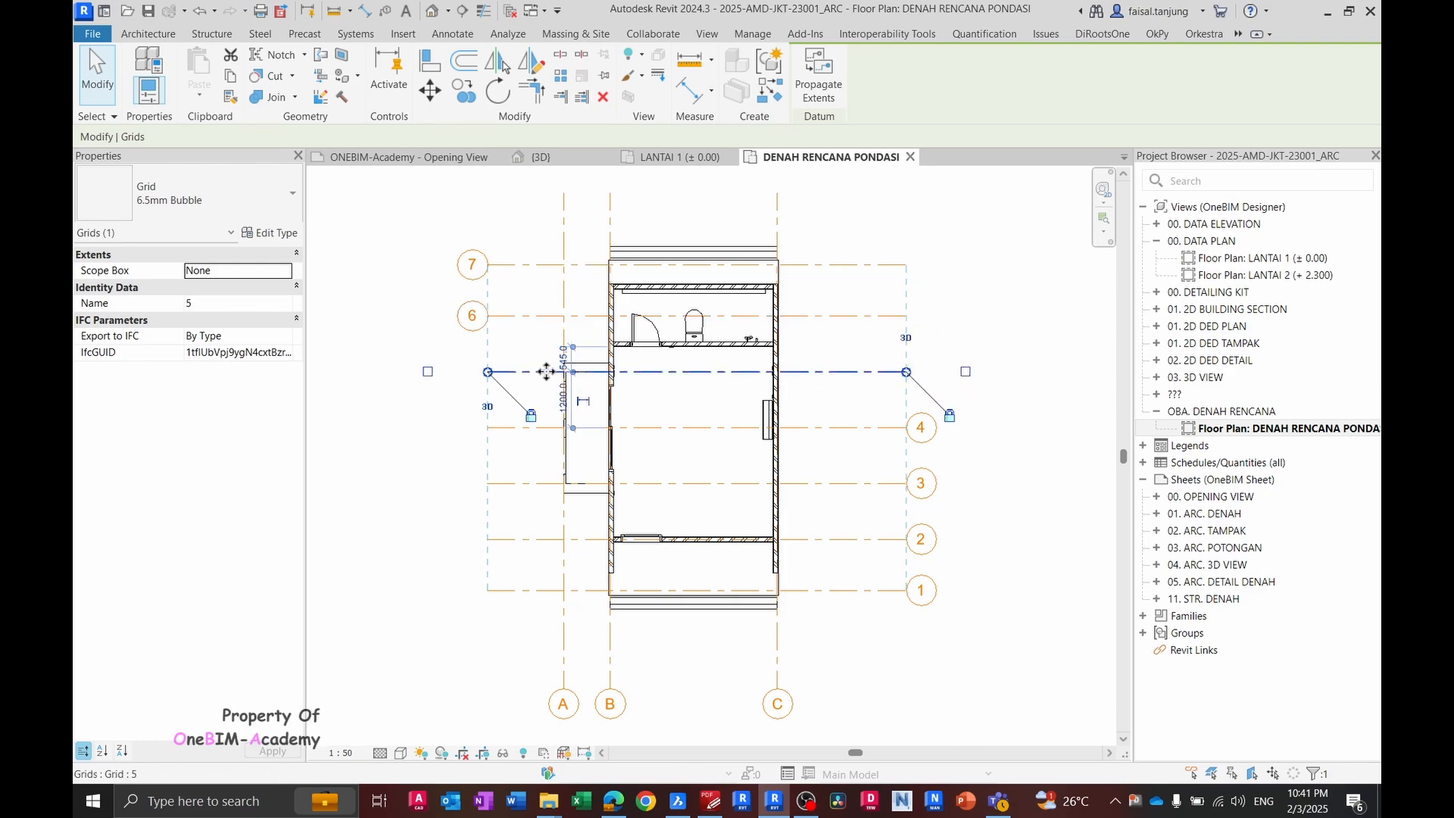
{"action": "left_click", "coordinate": [428, 372]}
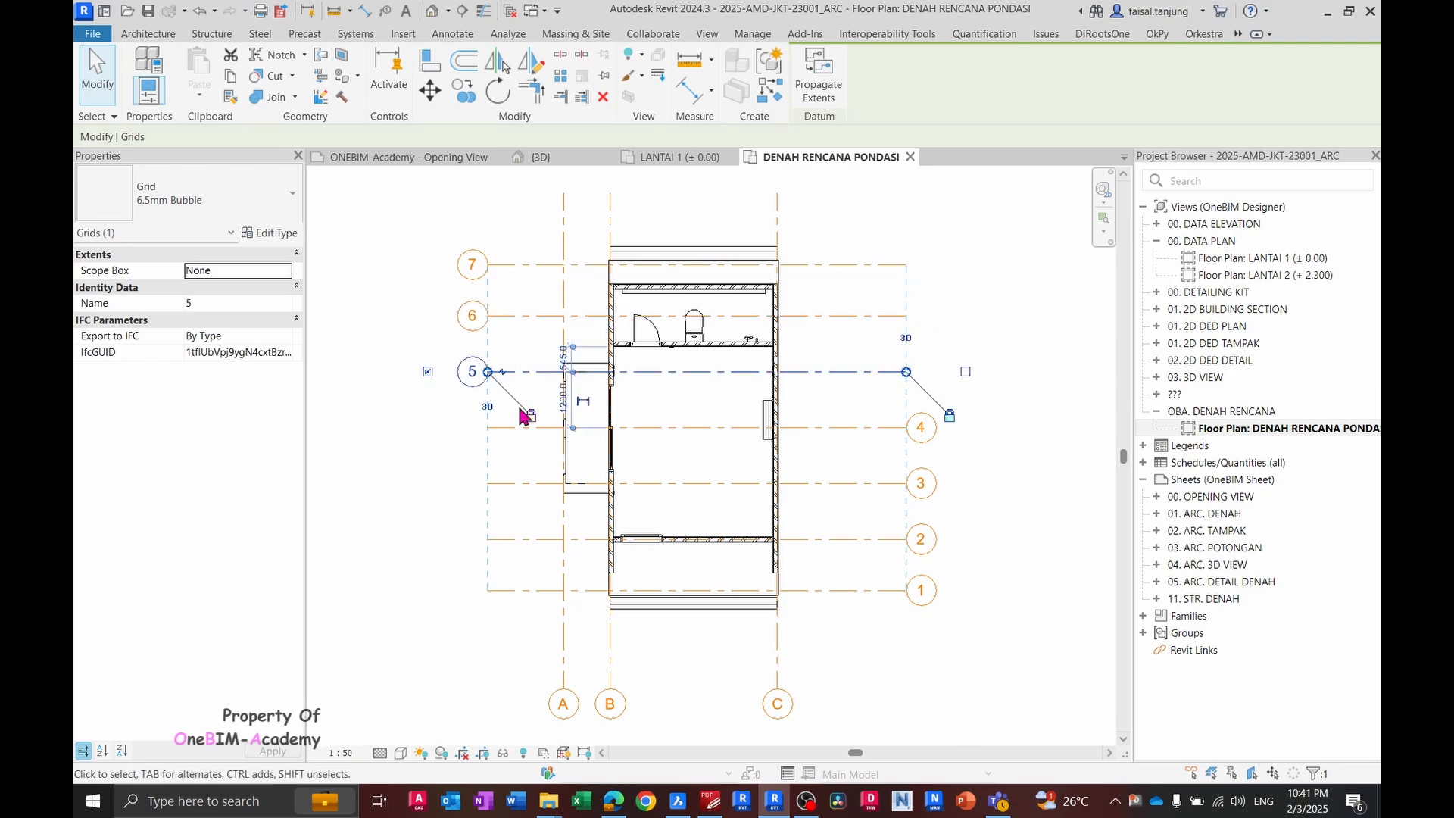
{"action": "left_click", "coordinate": [884, 427]}
{"action": "left_click", "coordinate": [965, 427]}
{"action": "left_click", "coordinate": [434, 425]}
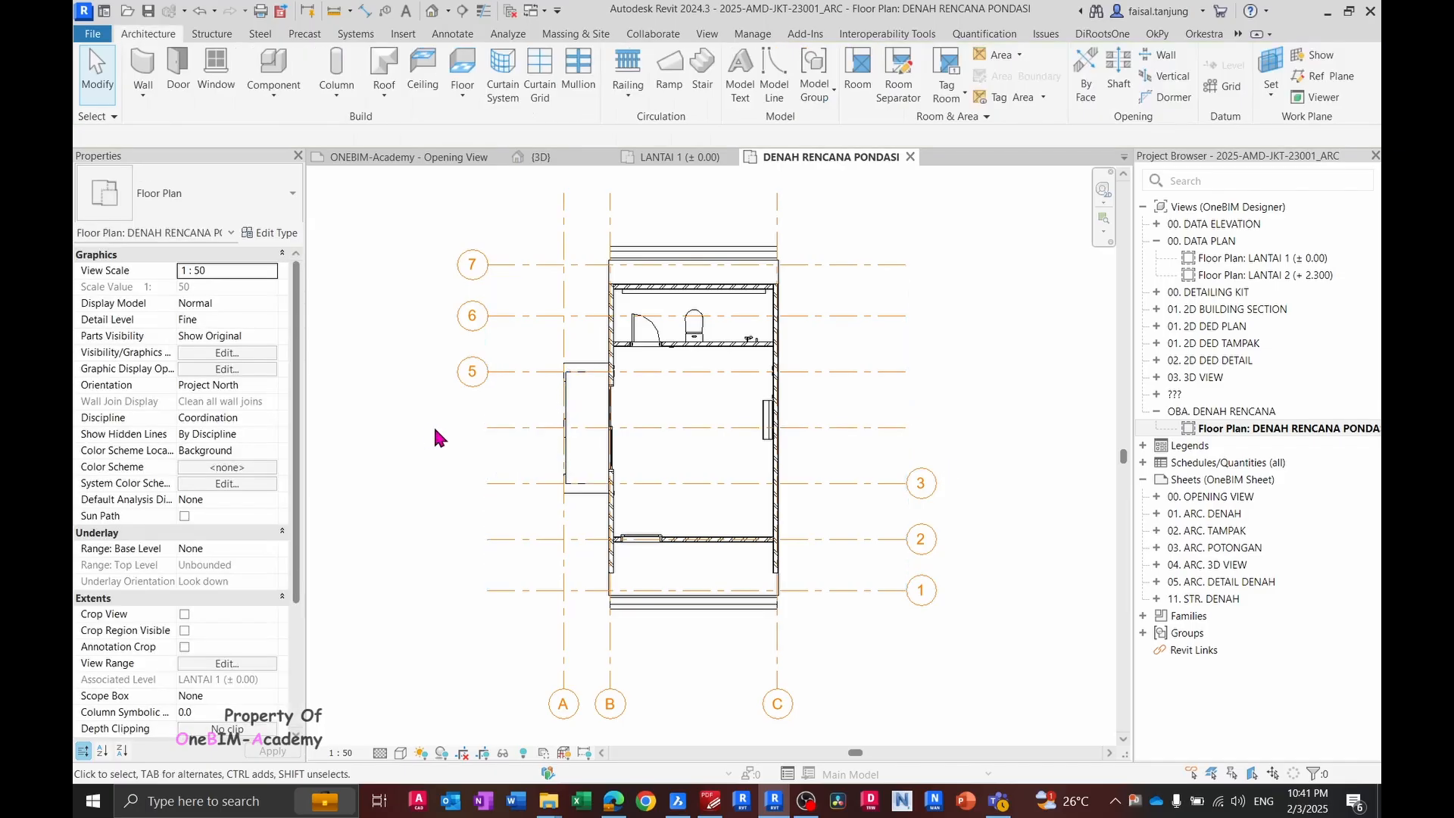
{"action": "left_click", "coordinate": [523, 427]}
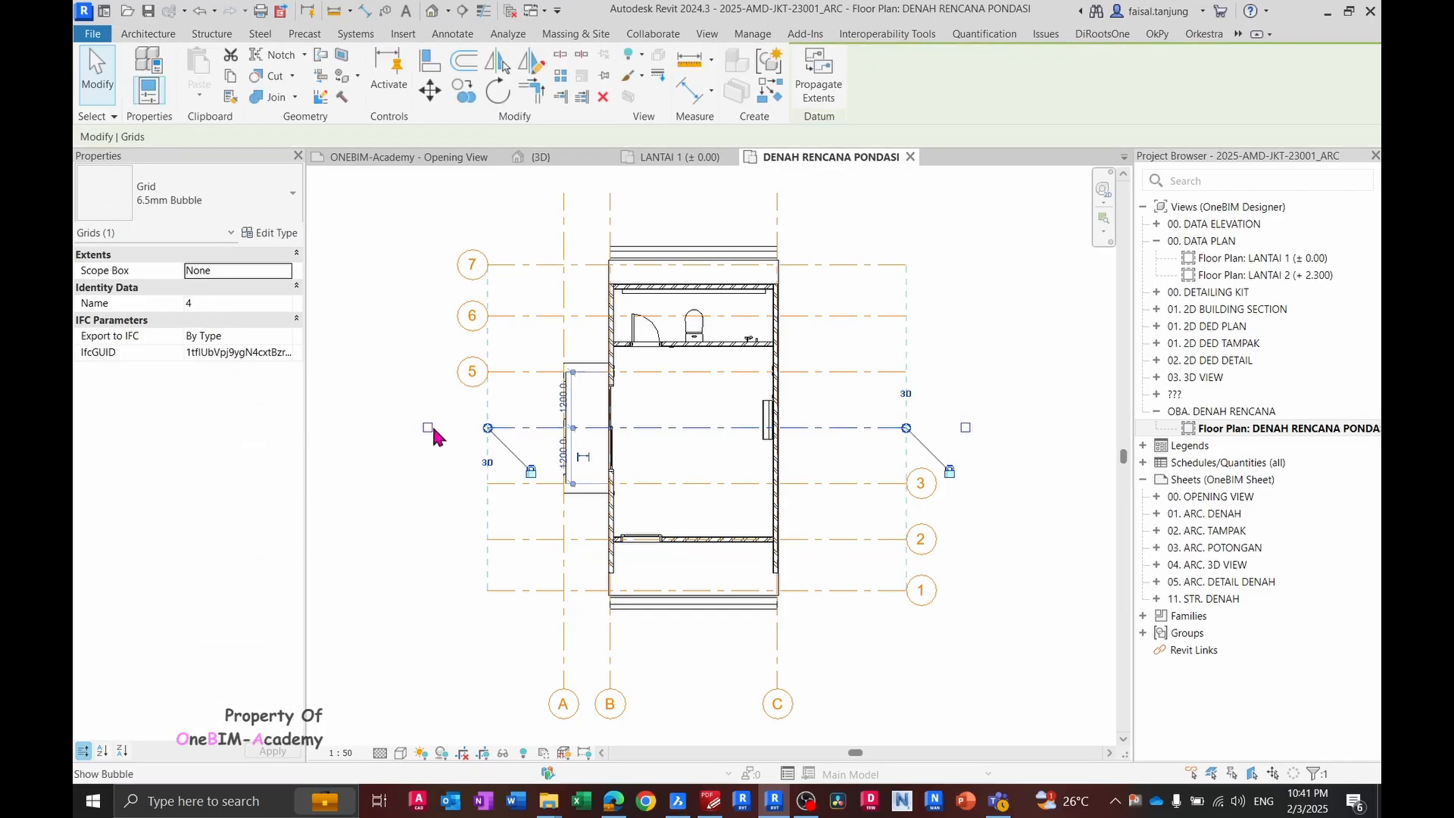
- Show the bubbles of grids 3 and 2 at their left ends and hide those at the right ends
{"action": "left_click", "coordinate": [512, 484]}
{"action": "left_click", "coordinate": [428, 484]}
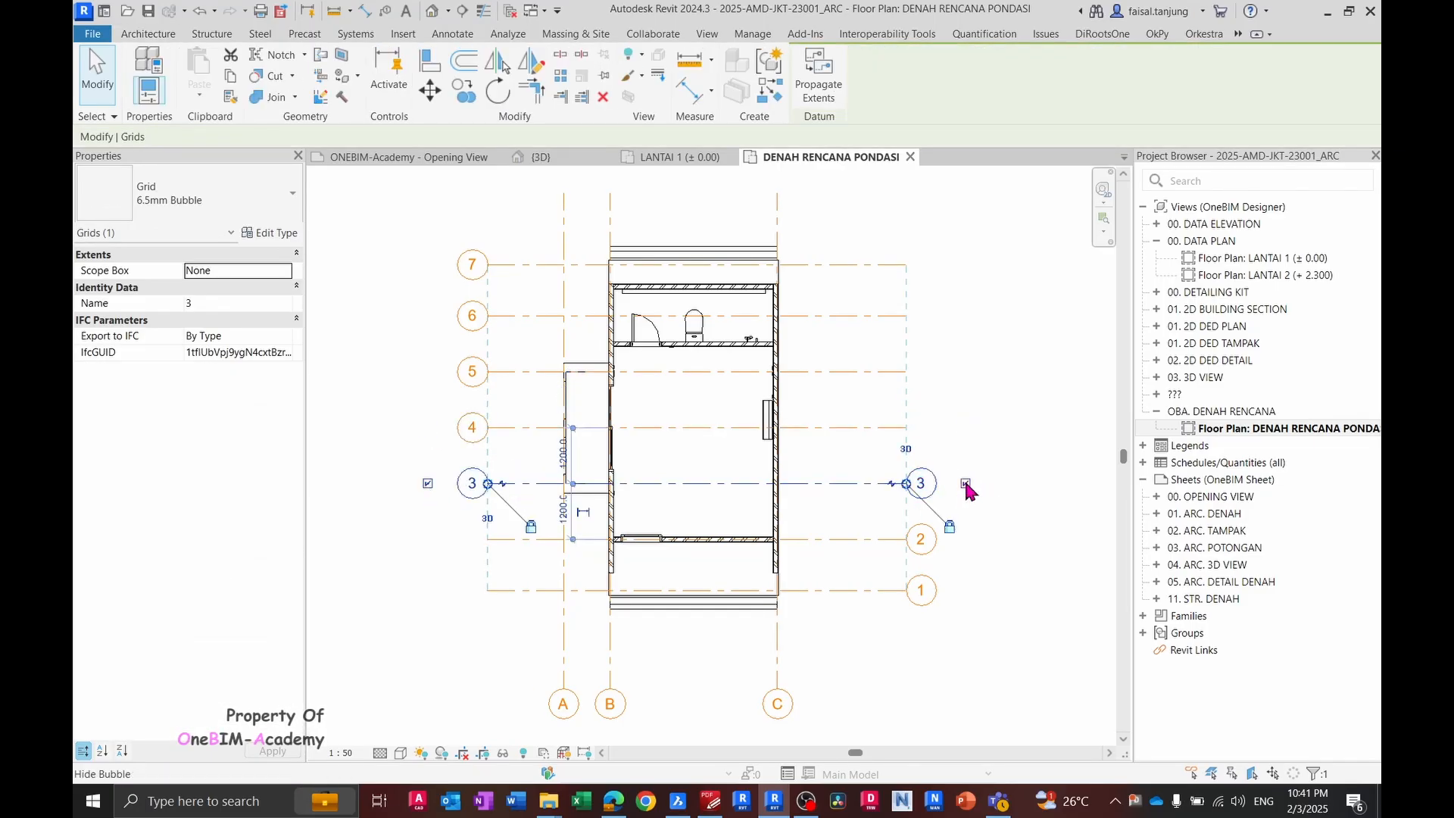
{"action": "left_click", "coordinate": [966, 483]}
{"action": "left_click", "coordinate": [880, 539]}
{"action": "left_click", "coordinate": [966, 539]}
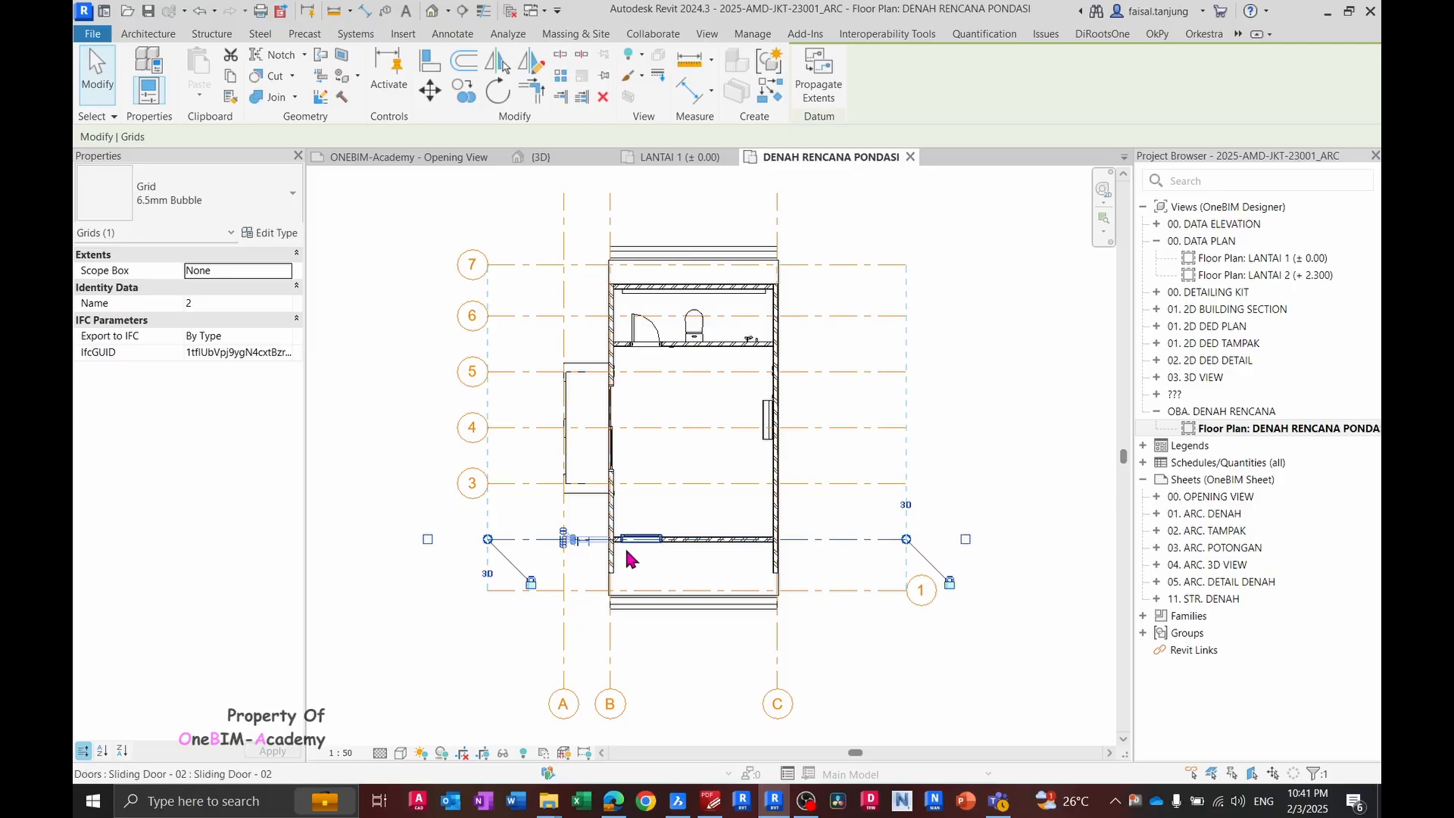
{"action": "left_click", "coordinate": [428, 539]}
- Show the bubble of grid 1 at its left end and hide the one at its right end
{"action": "left_click", "coordinate": [555, 597]}
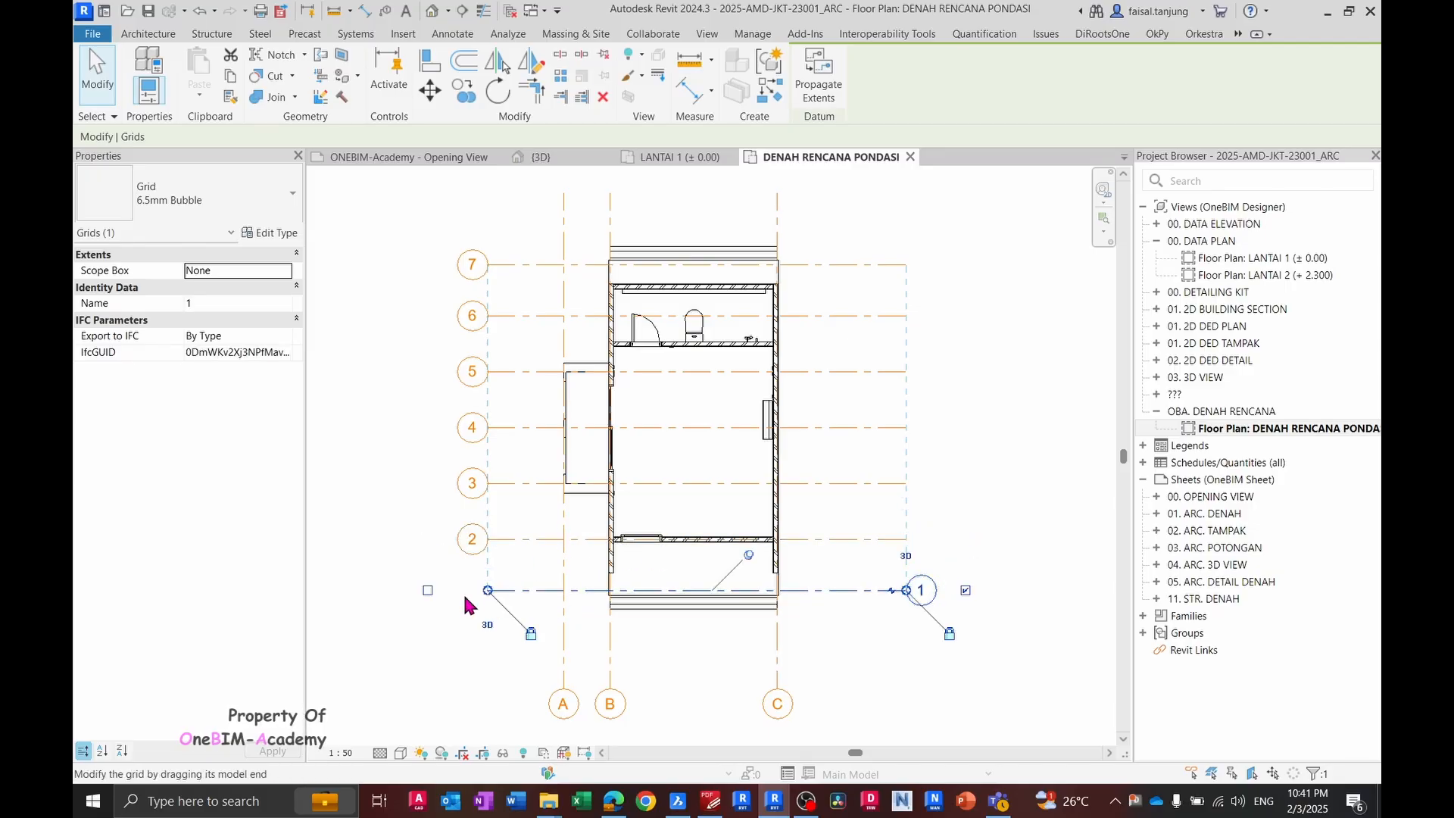
{"action": "left_click", "coordinate": [428, 591]}
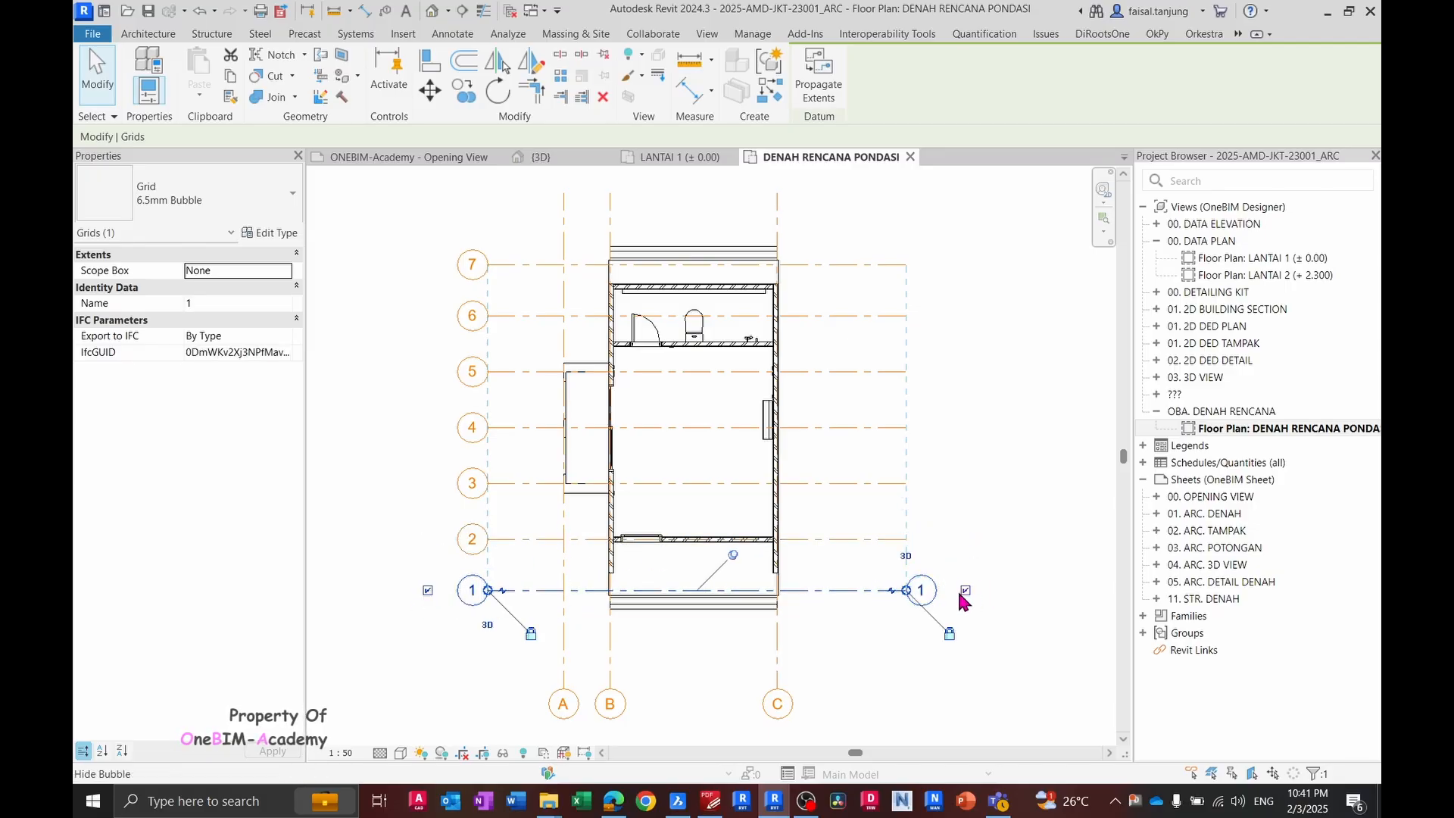
{"action": "left_click", "coordinate": [973, 588]}
{"action": "left_click", "coordinate": [868, 593]}
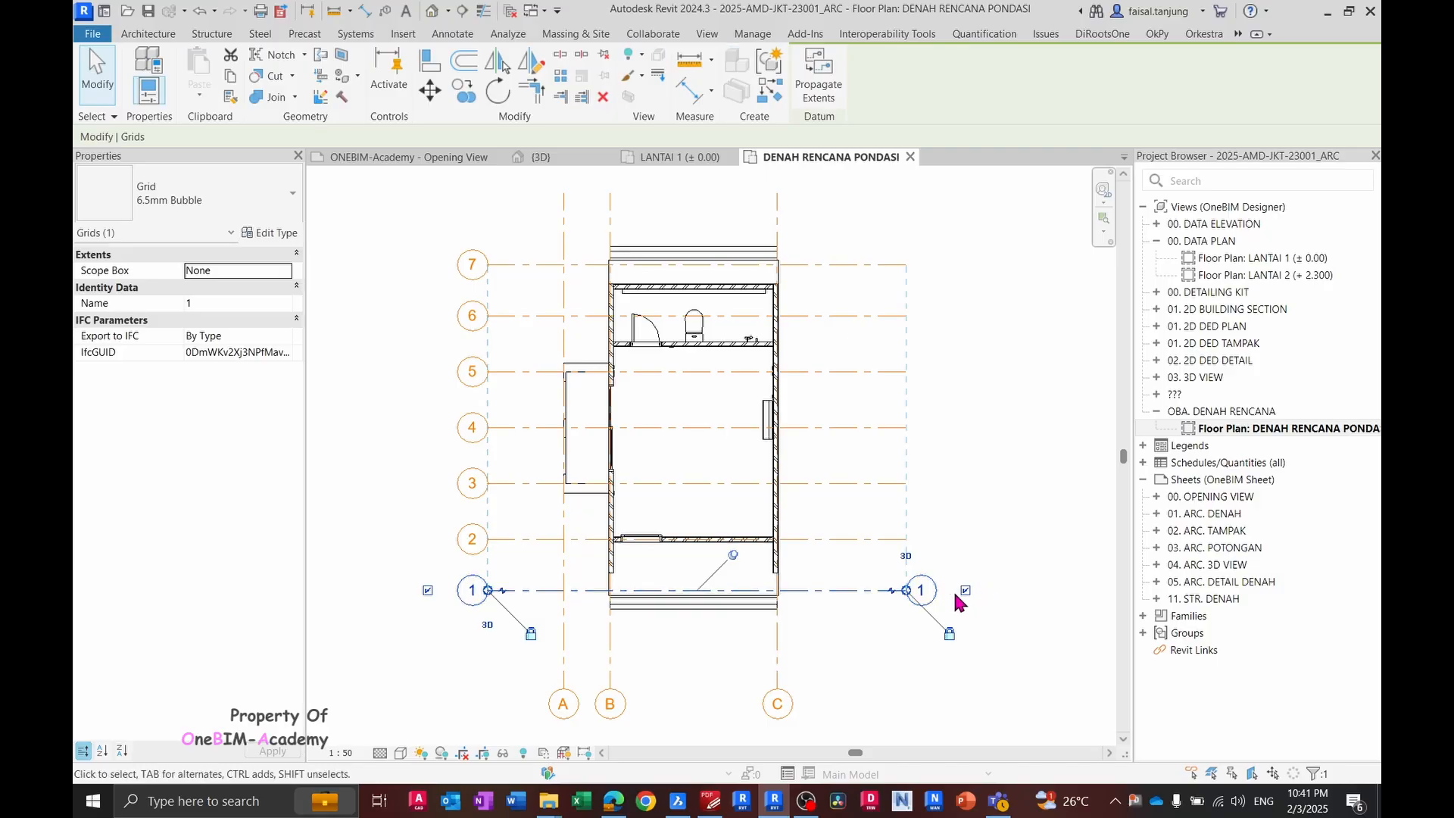
{"action": "left_click", "coordinate": [948, 497]}
- Shorten the right ends of grids 1 to 7 together so they stop just past grid C
{"action": "left_click", "coordinate": [894, 429]}
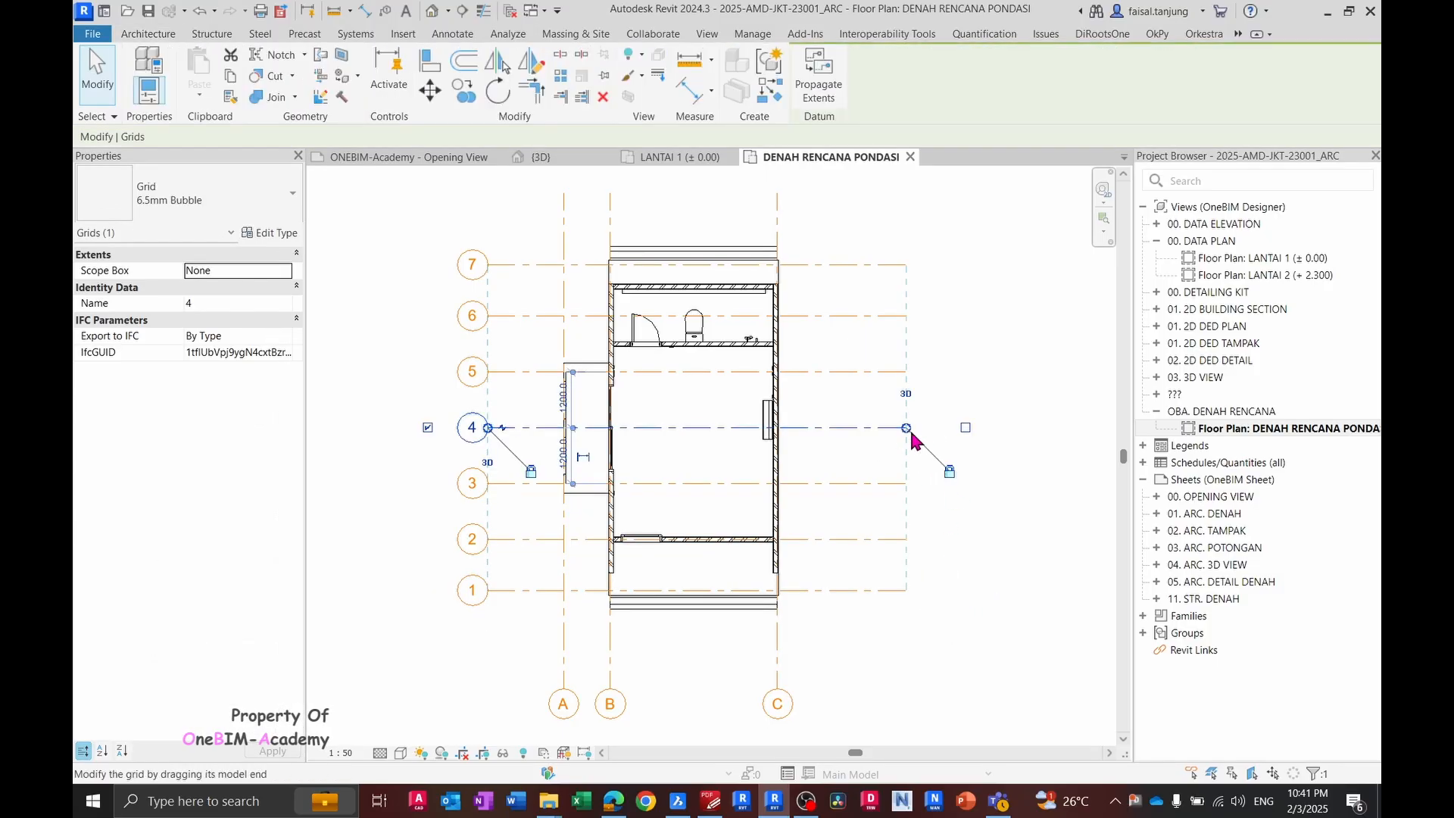
{"action": "left_click", "coordinate": [948, 237]}
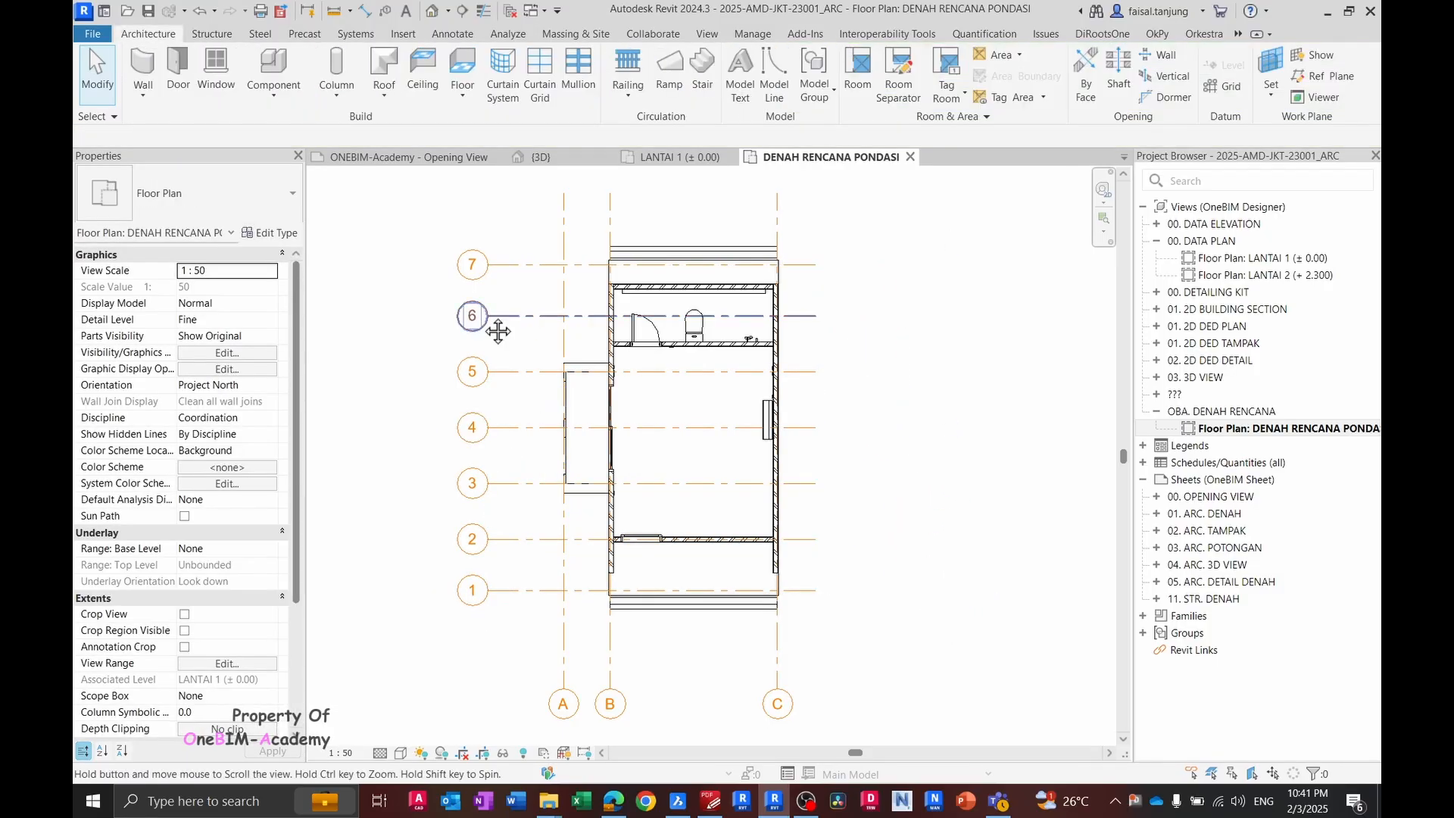
{"action": "middle_click_drag", "start_coordinate": [522, 370], "coordinate": [598, 370]}
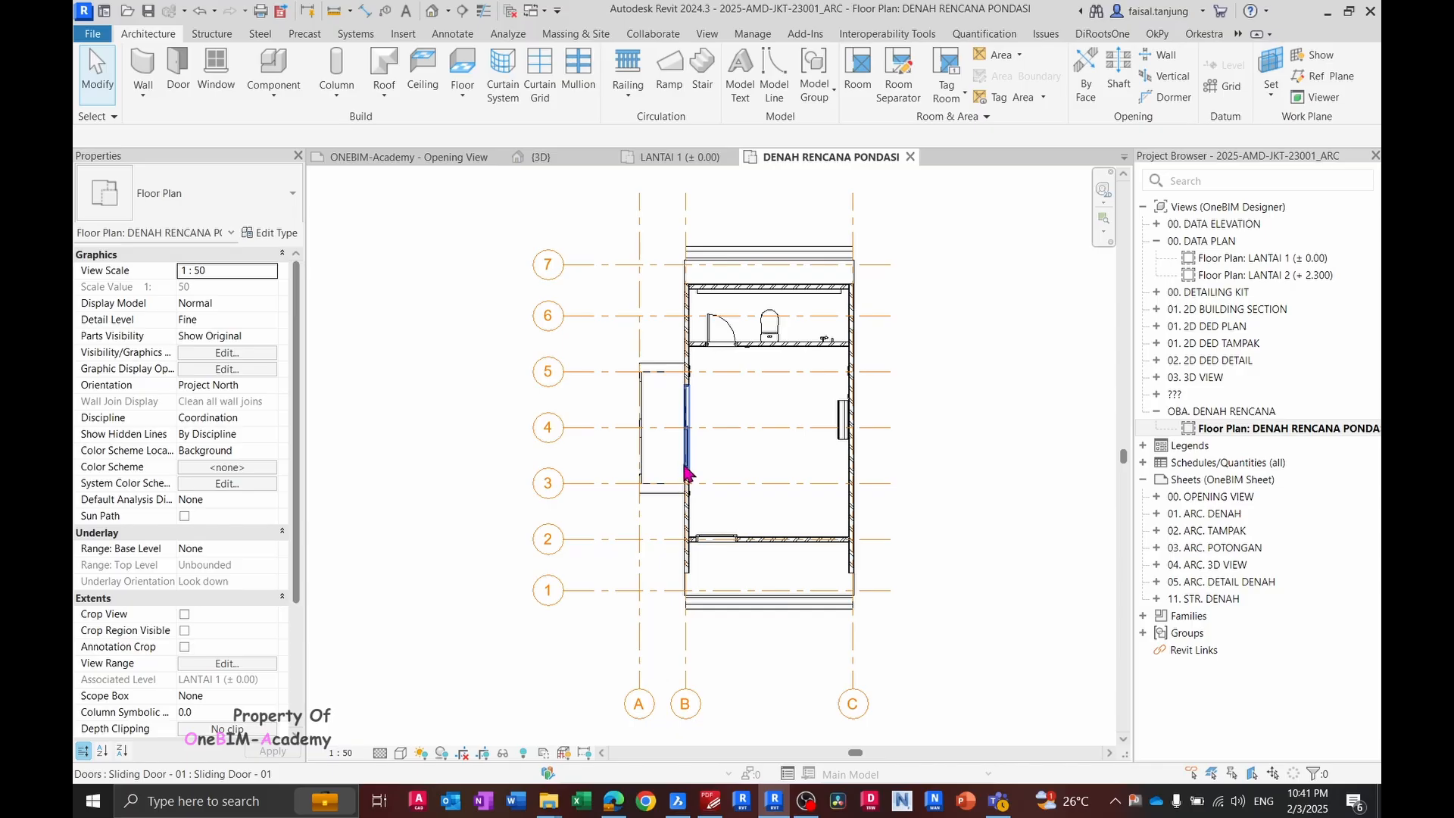
{"action": "middle_click_drag", "start_coordinate": [588, 539], "coordinate": [563, 522]}
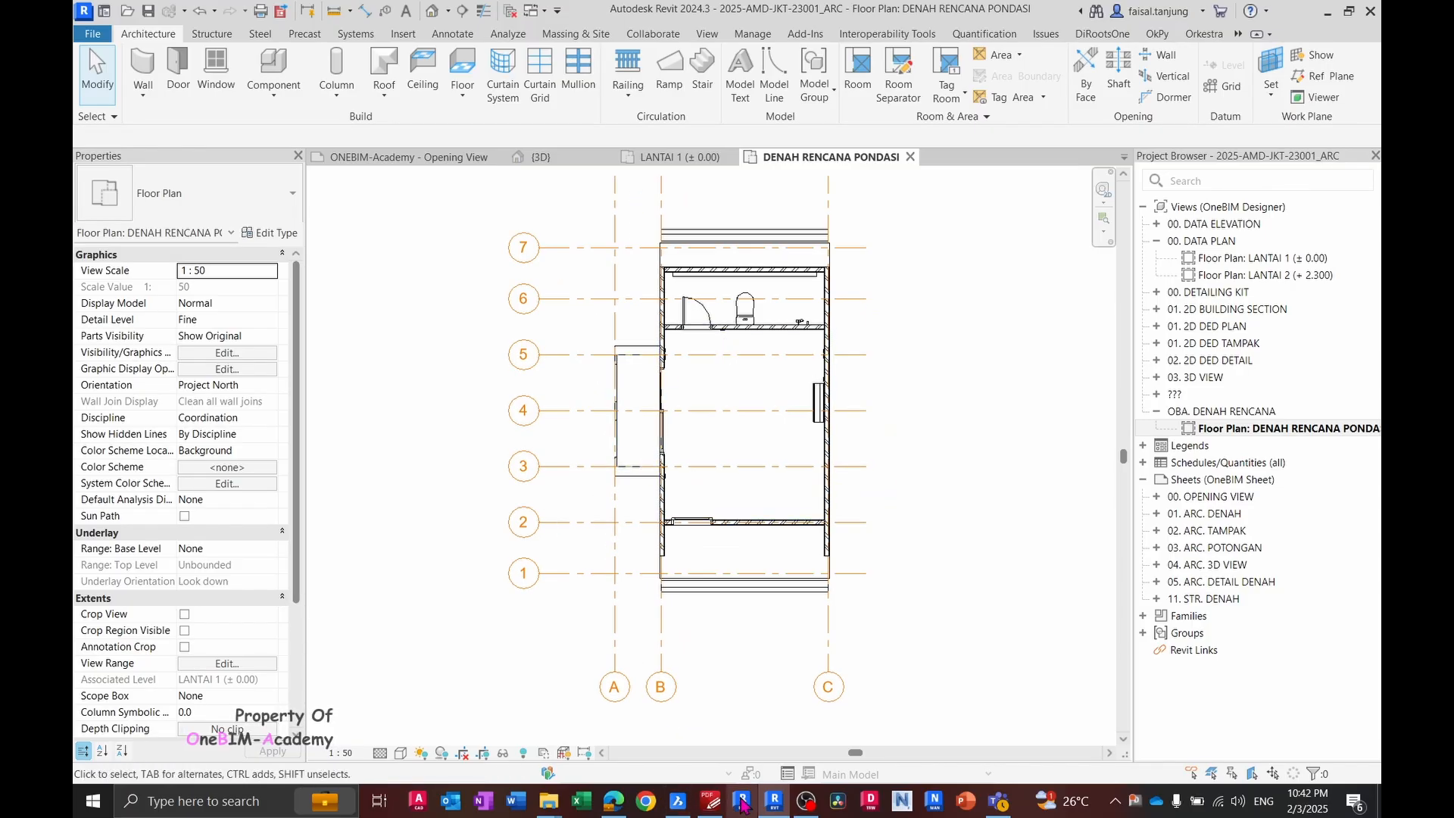
- Switch to PDF-XChange Editor to examine the Denah Pondasi reference drawing, and return to Revit
{"action": "left_click", "coordinate": [710, 802]}
{"action": "scroll", "coordinate": [503, 394], "scroll_direction": "up", "scroll_amount": 2}
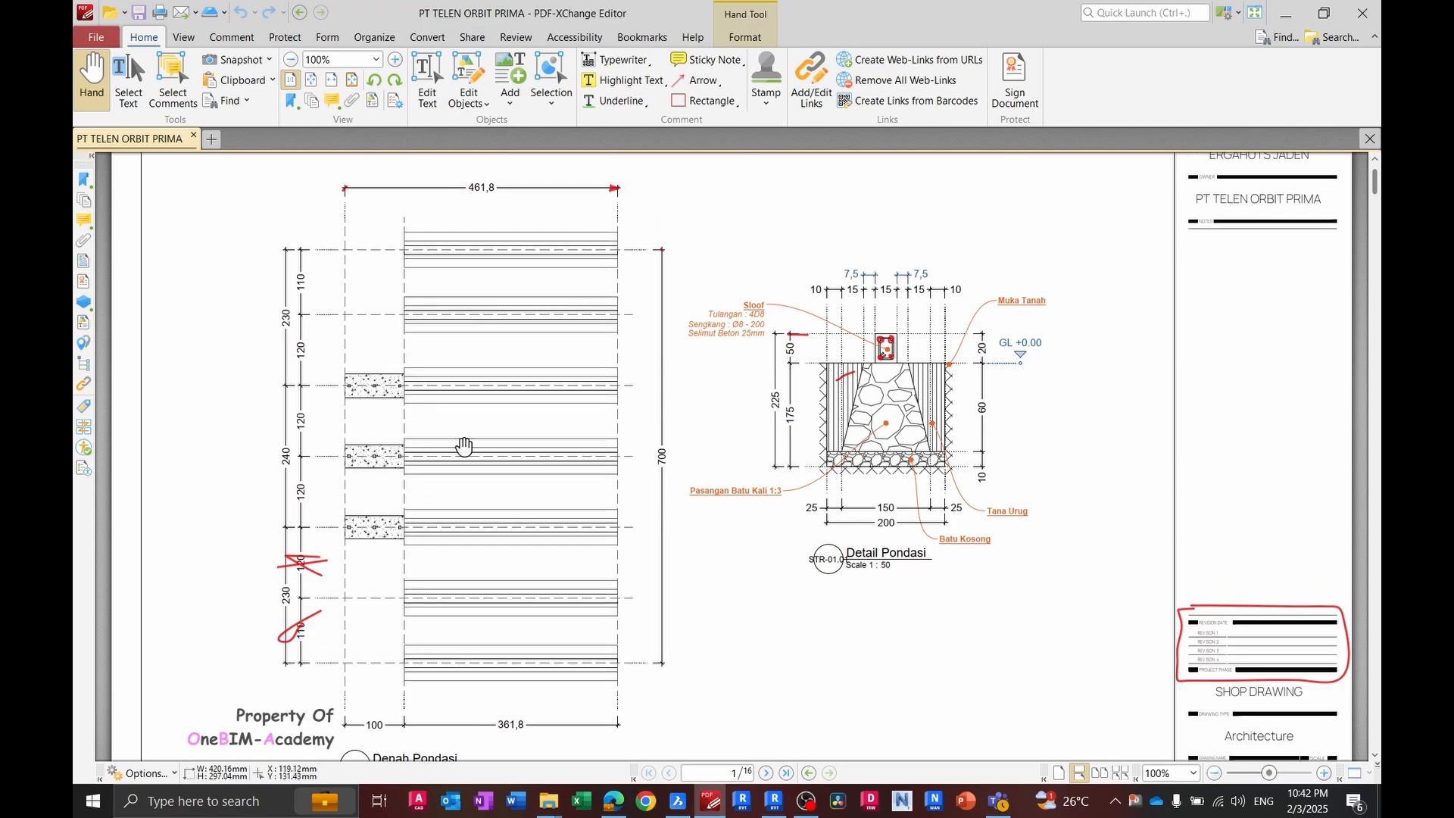
{"action": "key", "text": "alt+Tab"}
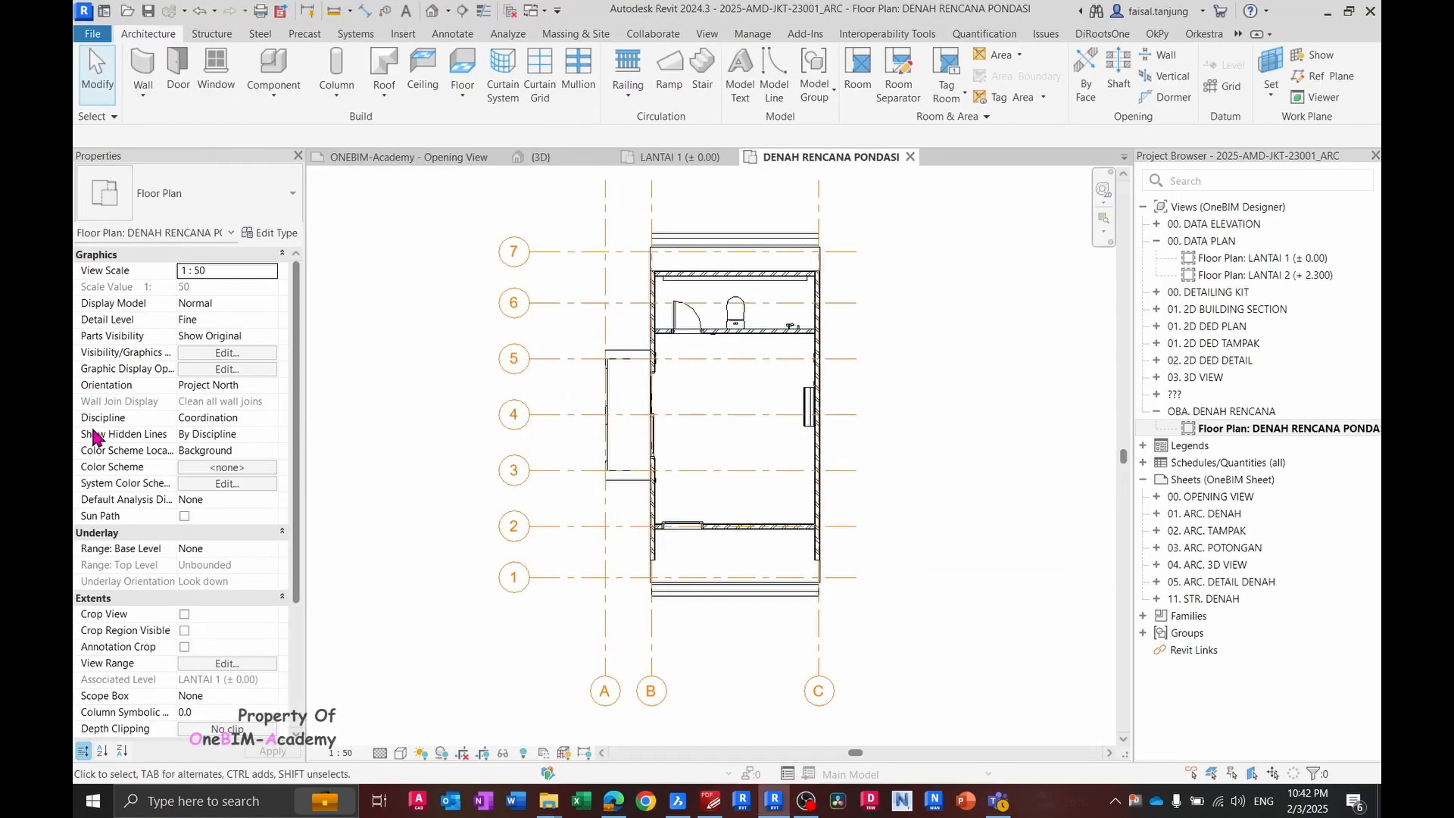
- Set the foundation plan view's Discipline to Structural
{"action": "left_click", "coordinate": [268, 419]}
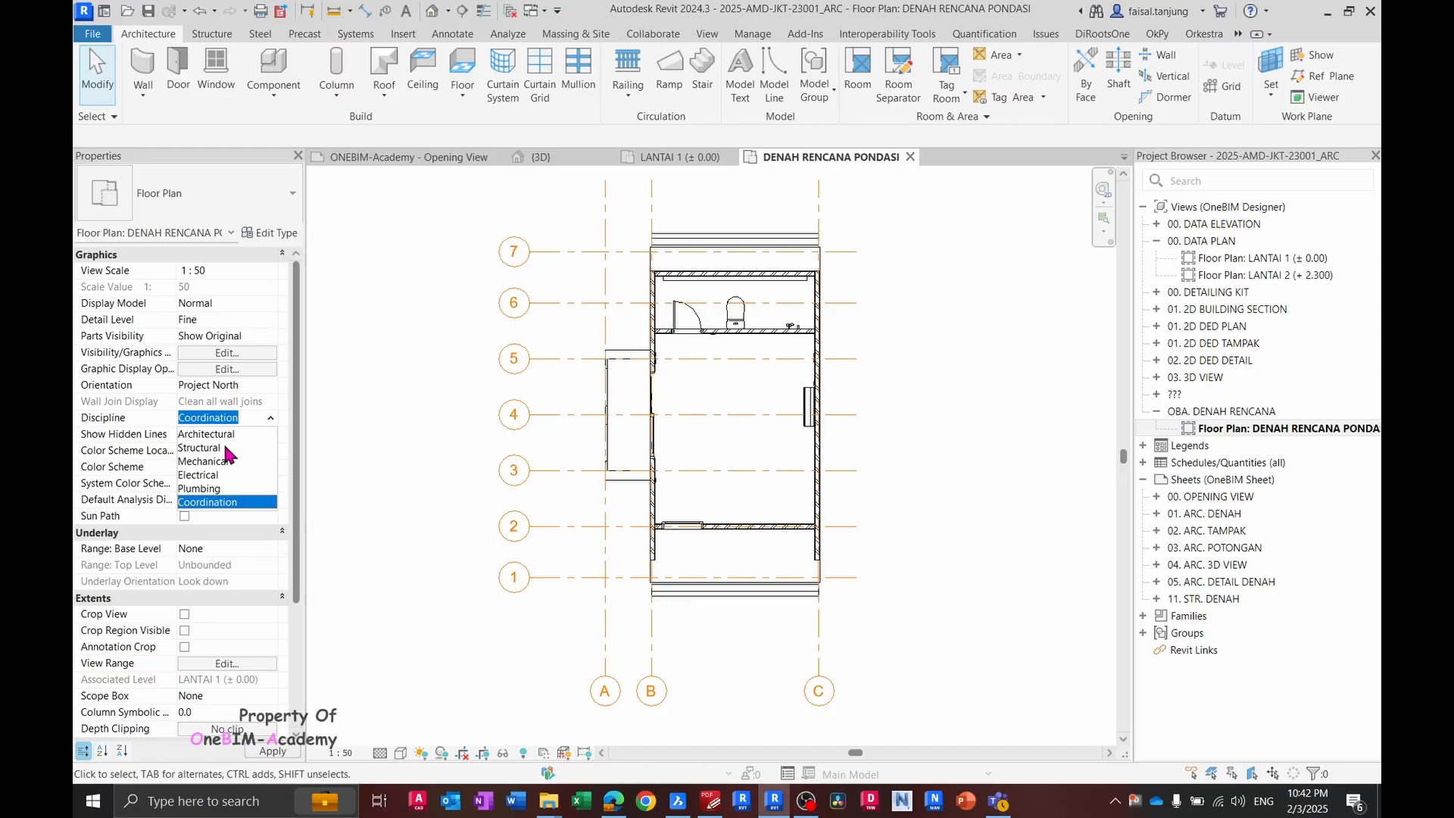
{"action": "left_click", "coordinate": [225, 448]}
{"action": "scroll", "coordinate": [754, 360], "scroll_direction": "up", "scroll_amount": 2}
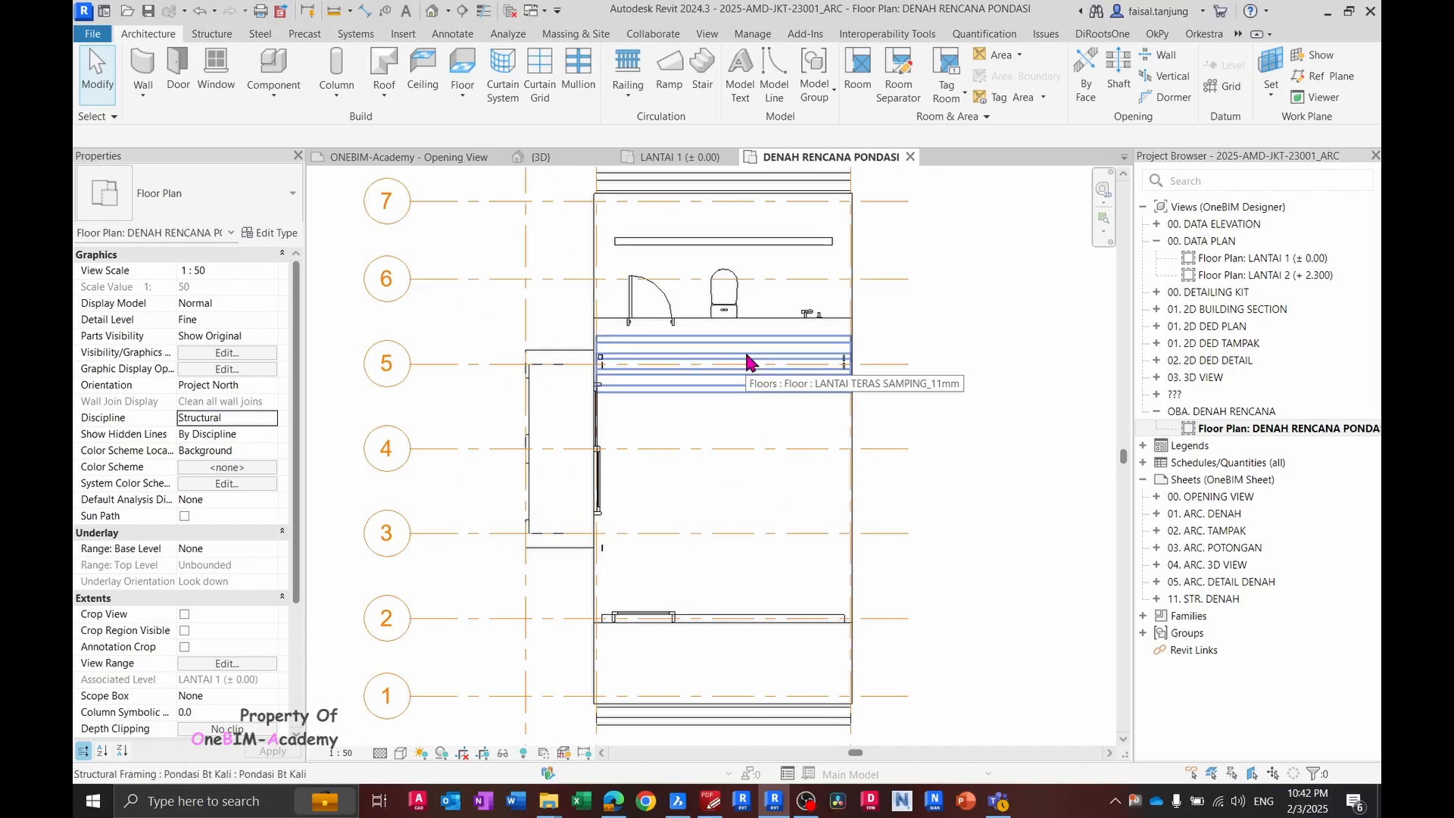
- Select the toilet floor, main floor, front floor by grid 1 and side terrace floor together
{"action": "left_click", "coordinate": [596, 324]}
{"action": "scroll", "coordinate": [536, 371], "scroll_direction": "up", "scroll_amount": 2}
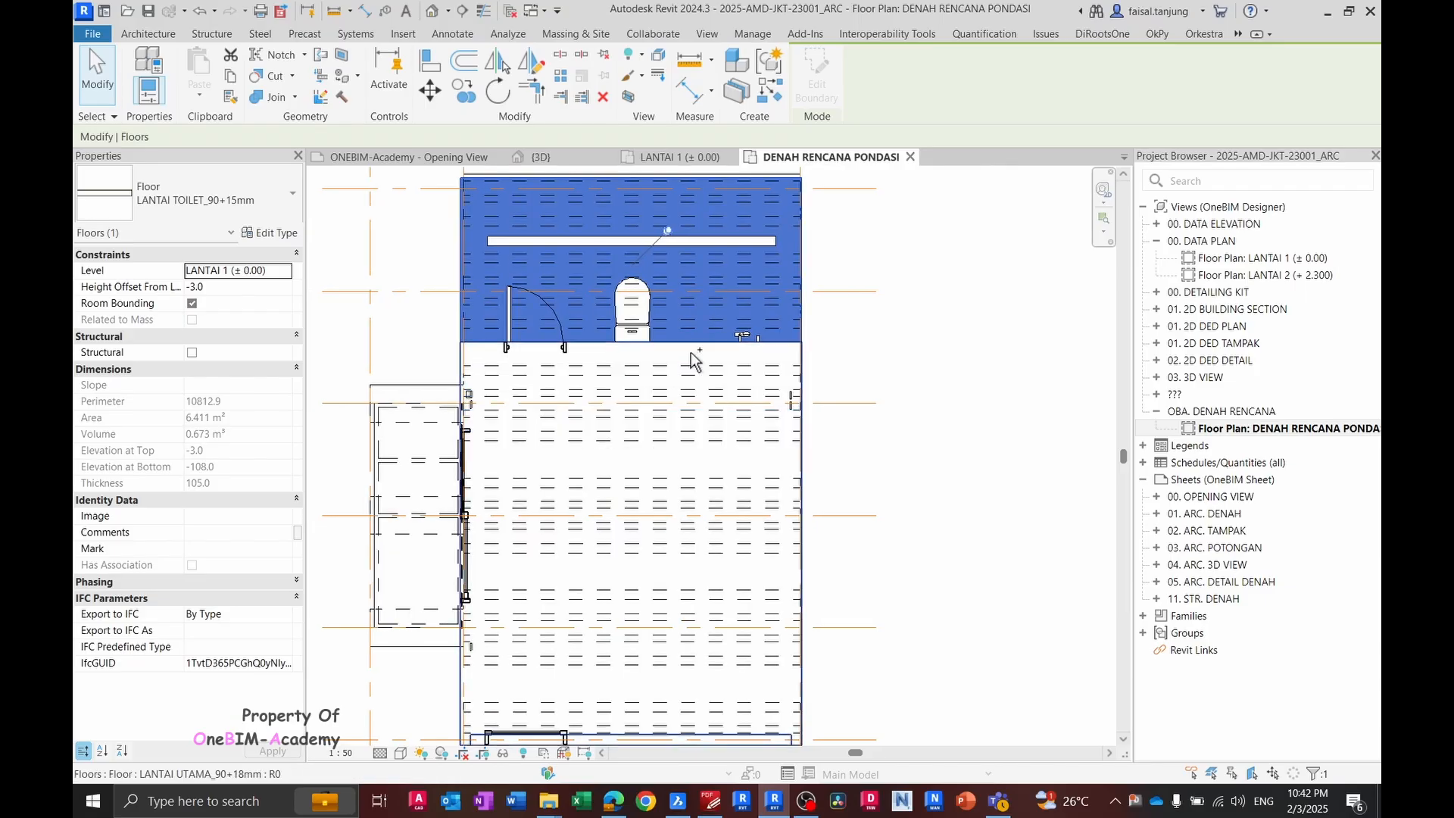
{"action": "left_click", "coordinate": [748, 401], "text": "ctrl"}
{"action": "scroll", "coordinate": [740, 583], "scroll_direction": "up", "scroll_amount": 3}
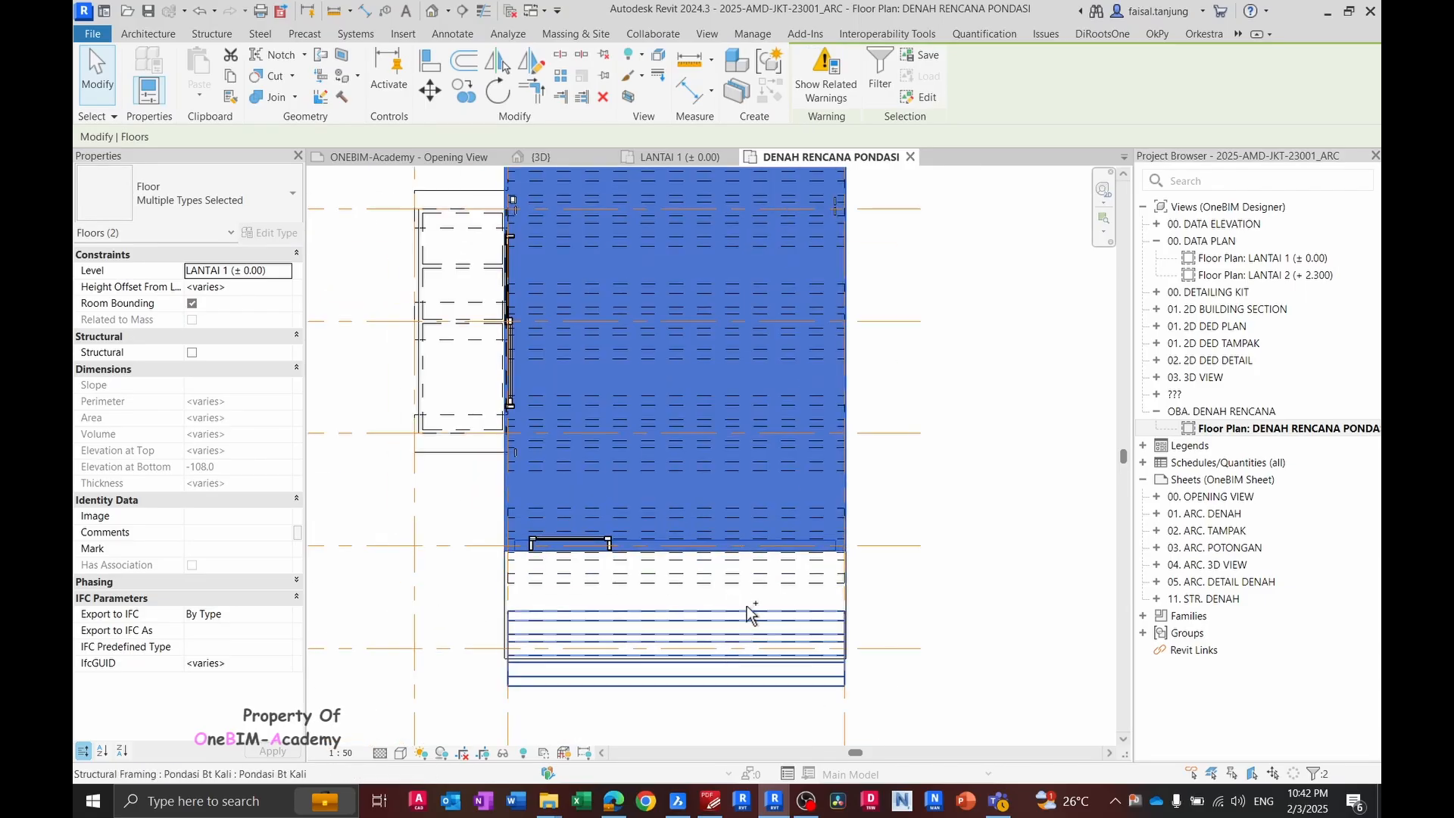
{"action": "left_click", "coordinate": [762, 600], "text": "ctrl"}
{"action": "scroll", "coordinate": [762, 598], "scroll_direction": "down", "scroll_amount": 4}
{"action": "middle_click_drag", "start_coordinate": [689, 354], "coordinate": [715, 319]}
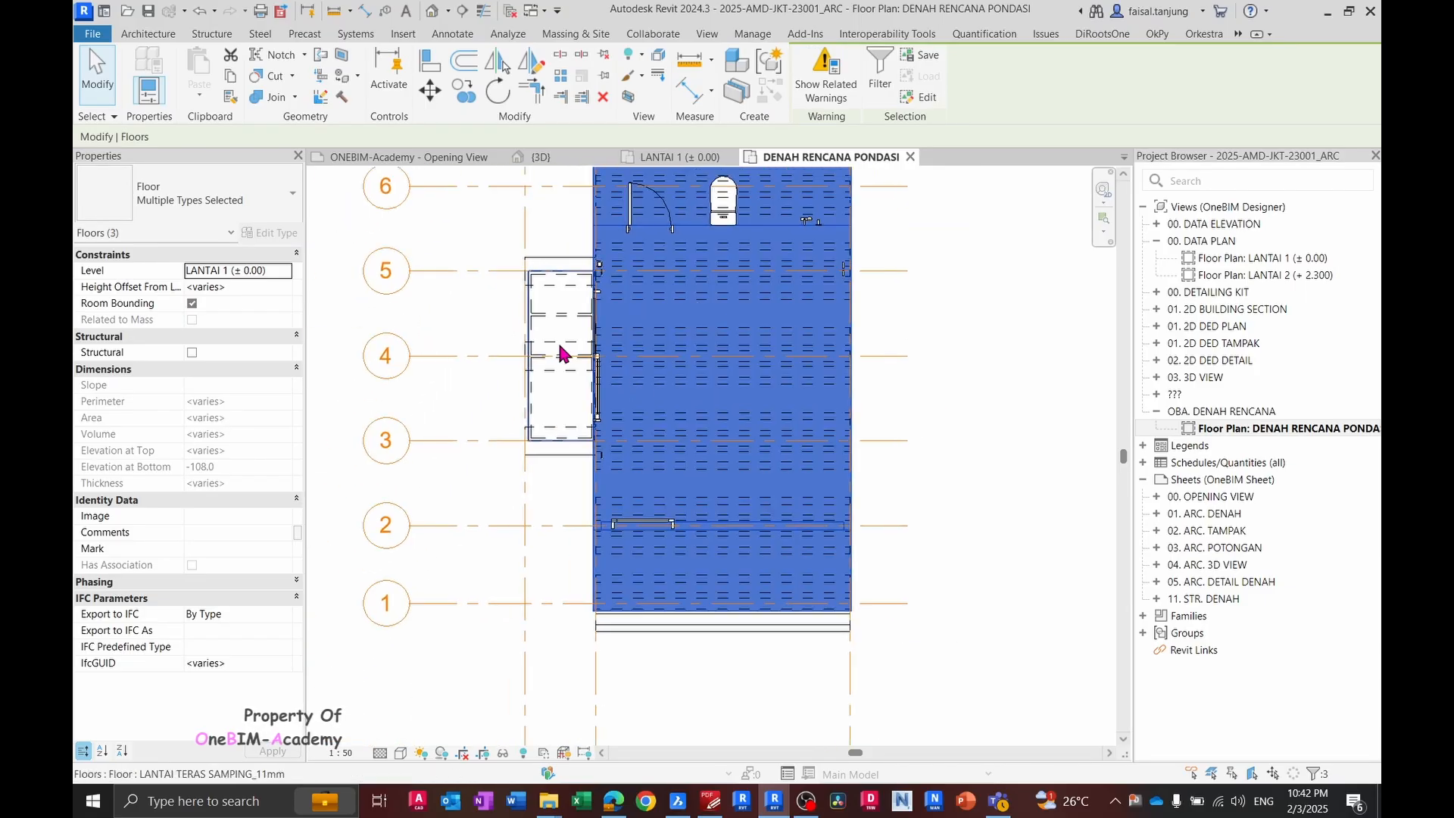
{"action": "scroll", "coordinate": [559, 347], "scroll_direction": "up", "scroll_amount": 3}
{"action": "left_click", "coordinate": [563, 432], "text": "ctrl"}
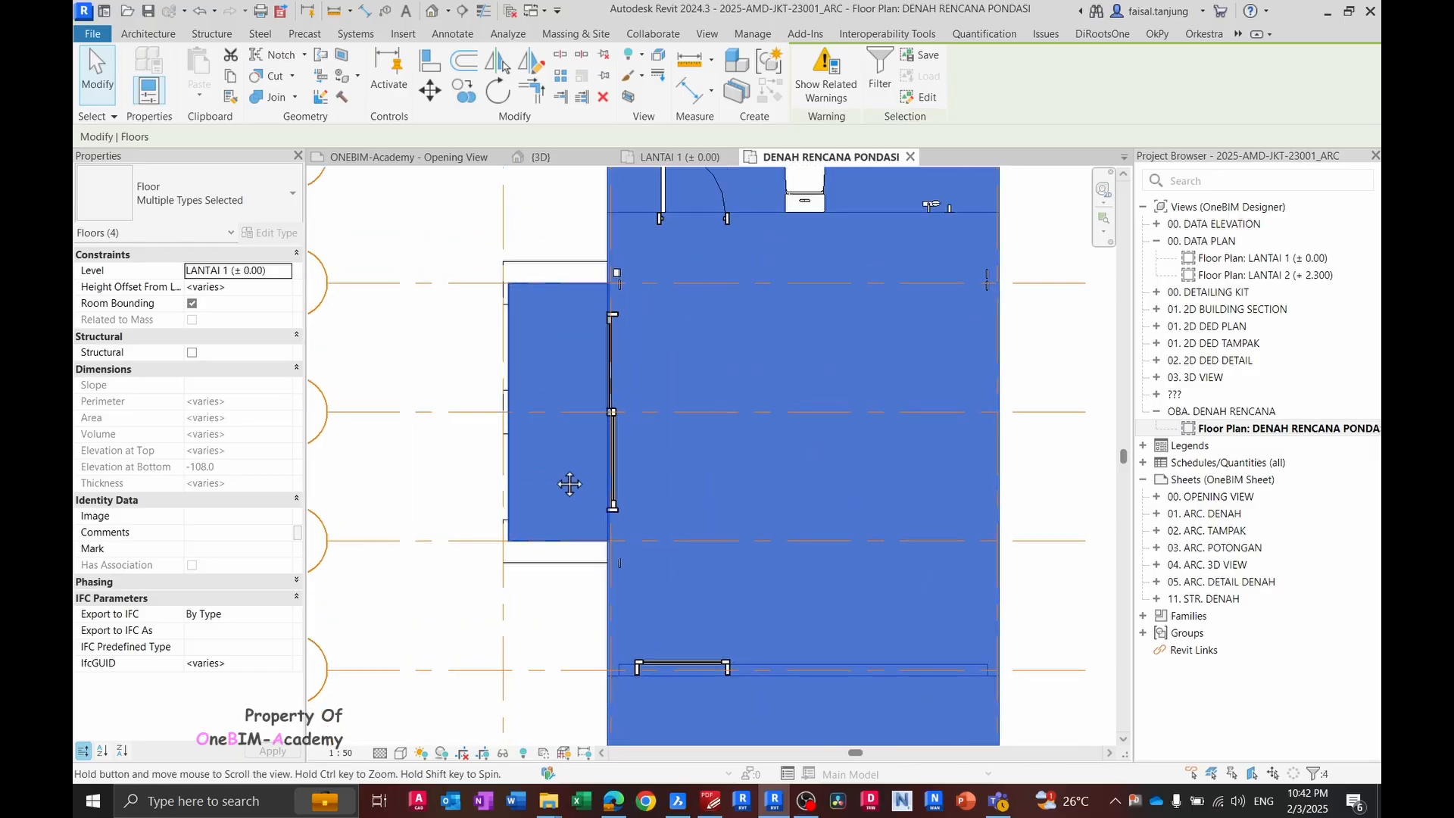
{"action": "scroll", "coordinate": [566, 469], "scroll_direction": "down", "scroll_amount": 1}
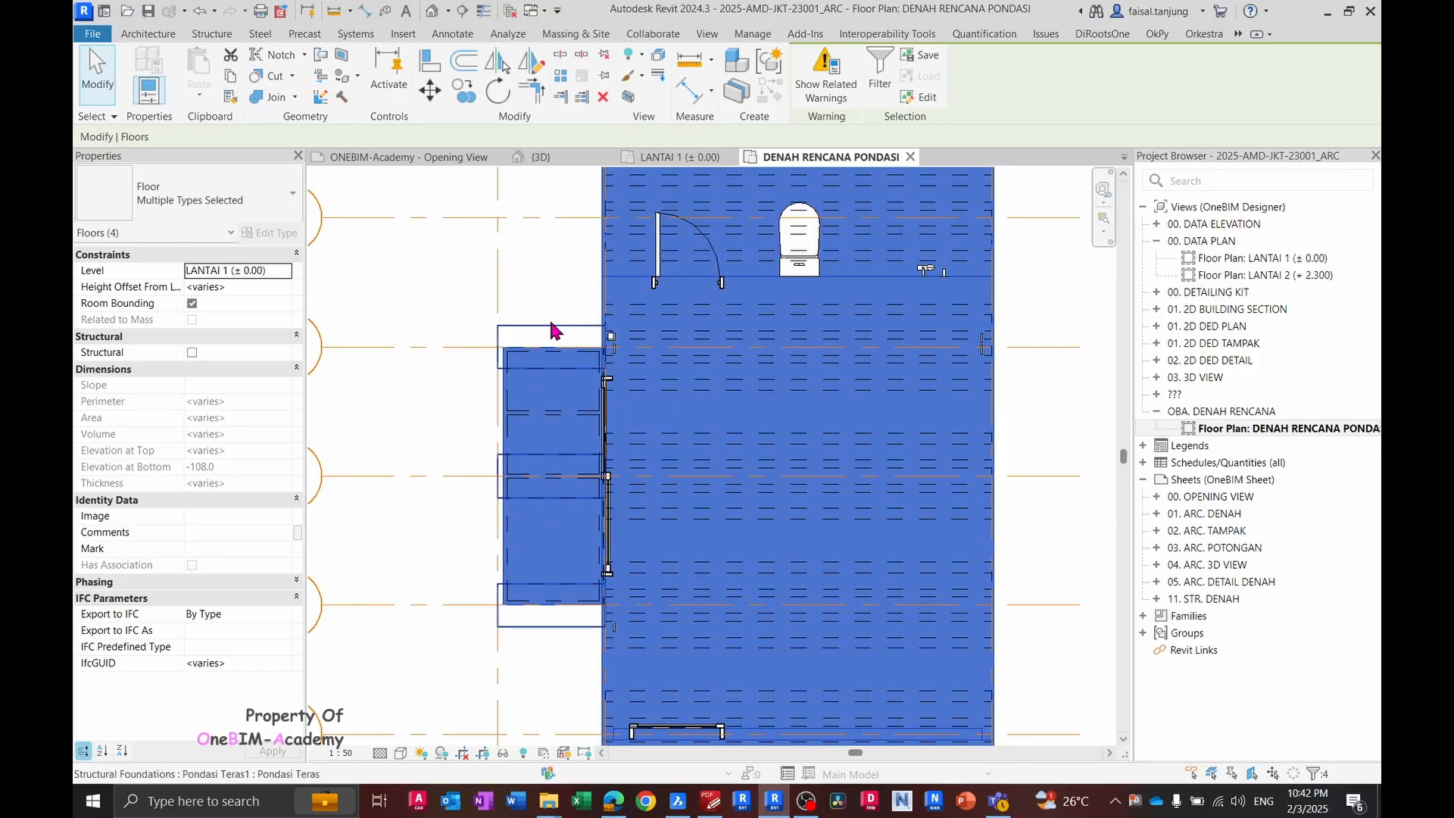
{"action": "right_click", "coordinate": [573, 402]}
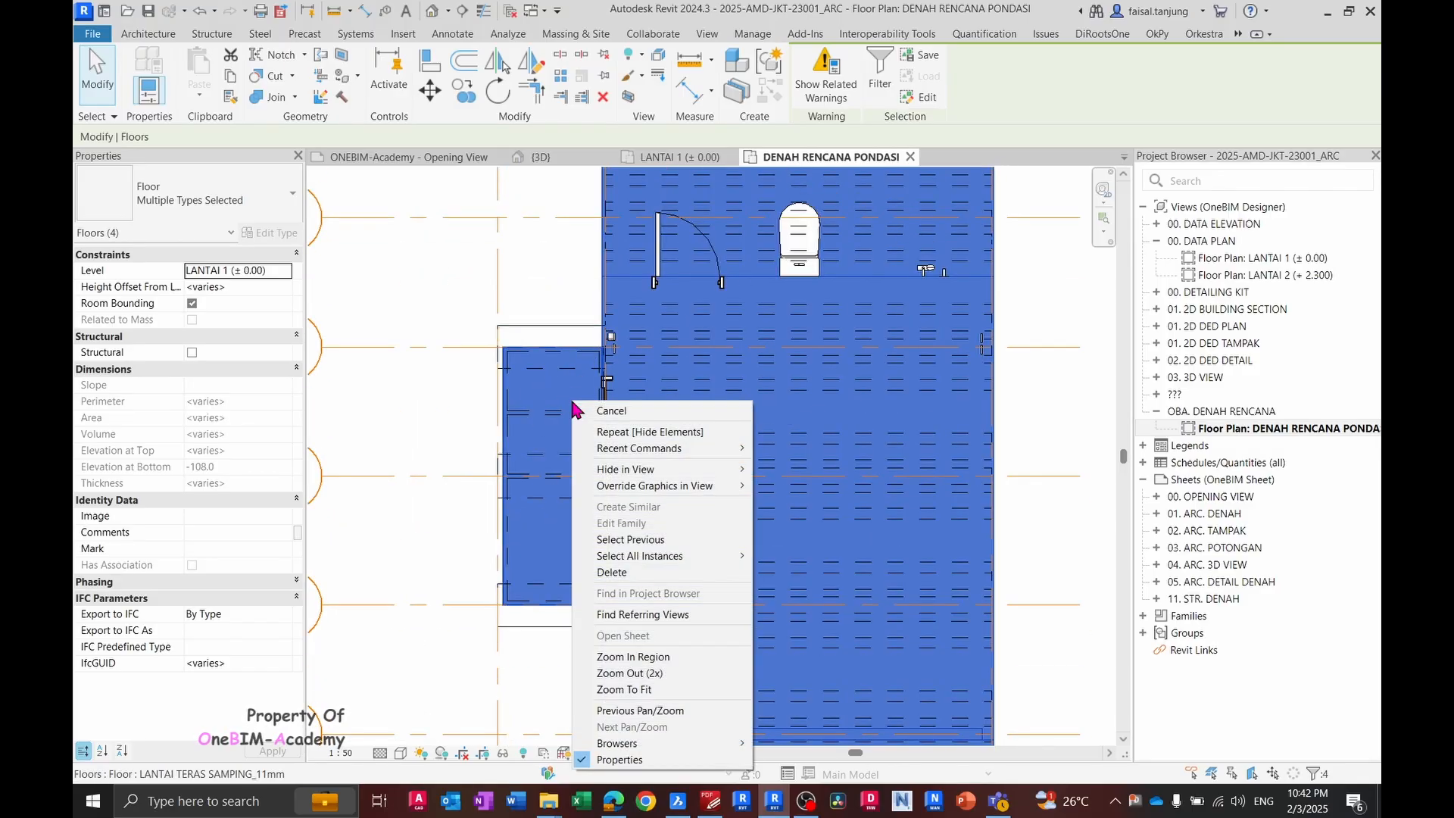
{"action": "mouse_move", "coordinate": [712, 486]}
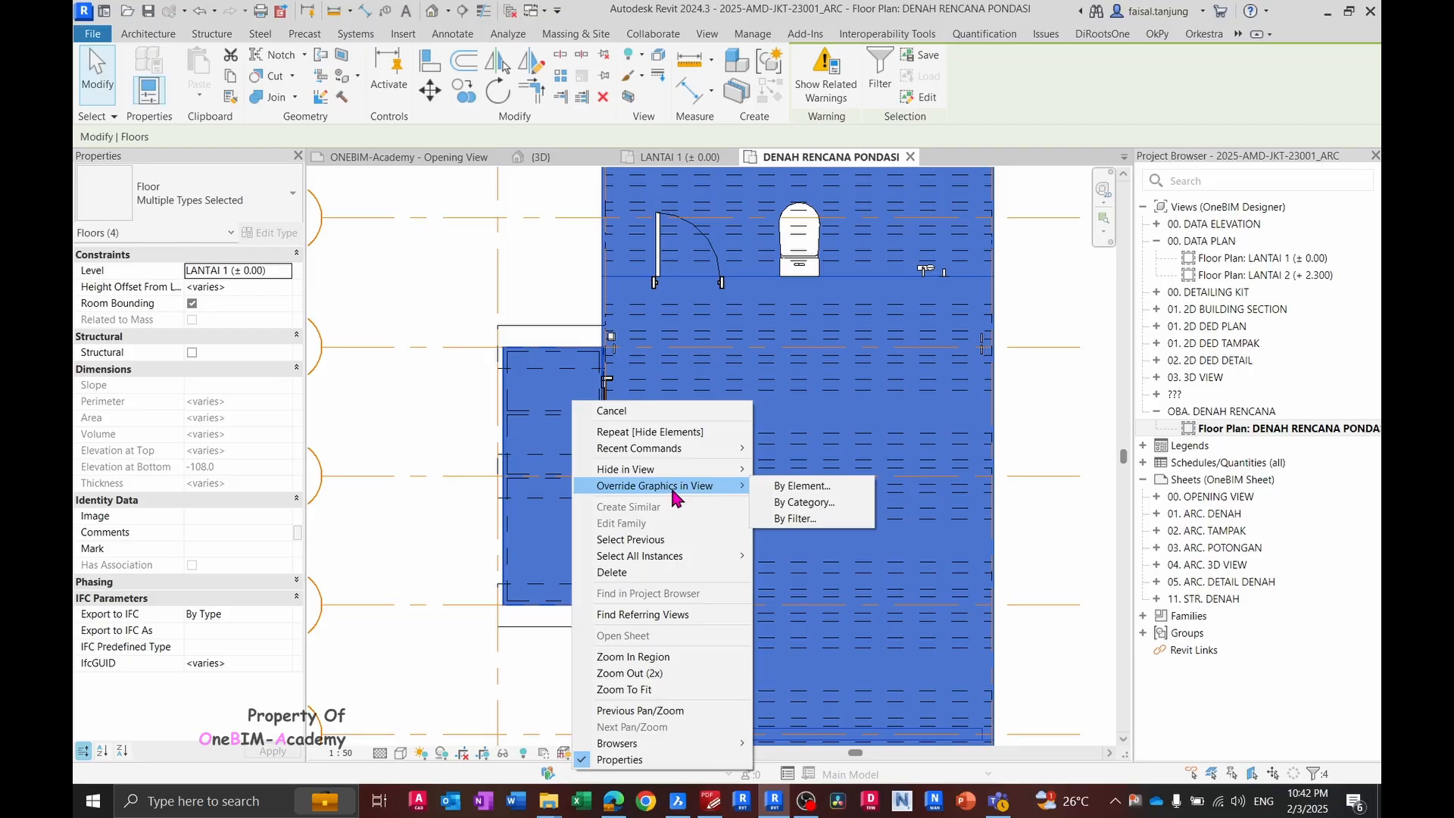
{"action": "left_click", "coordinate": [802, 488]}
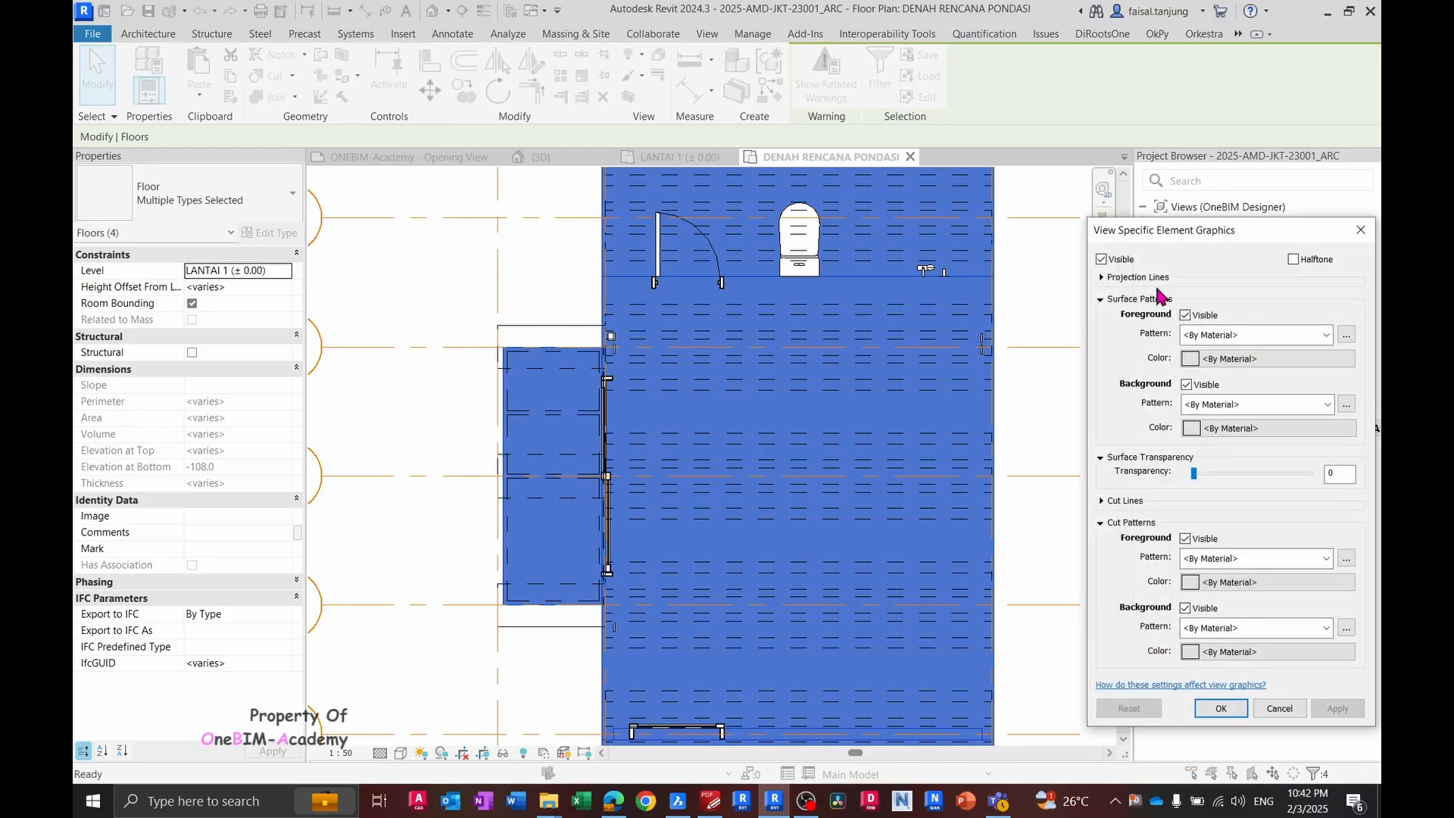
{"action": "key", "text": "Return"}
- Hide the four selected floor elements in the foundation plan view
{"action": "right_click", "coordinate": [761, 410]}
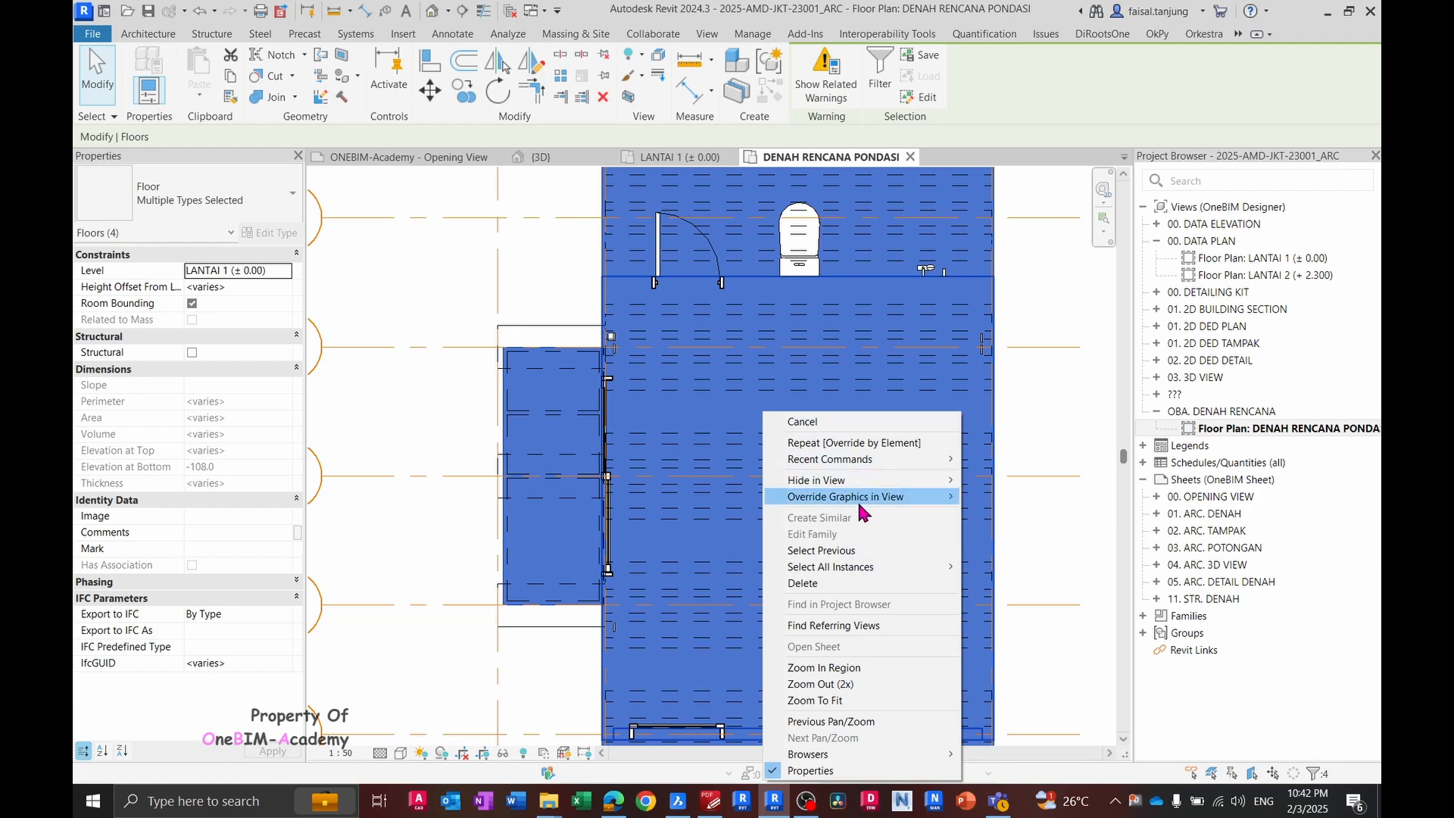
{"action": "mouse_move", "coordinate": [877, 489]}
{"action": "left_click", "coordinate": [985, 480]}
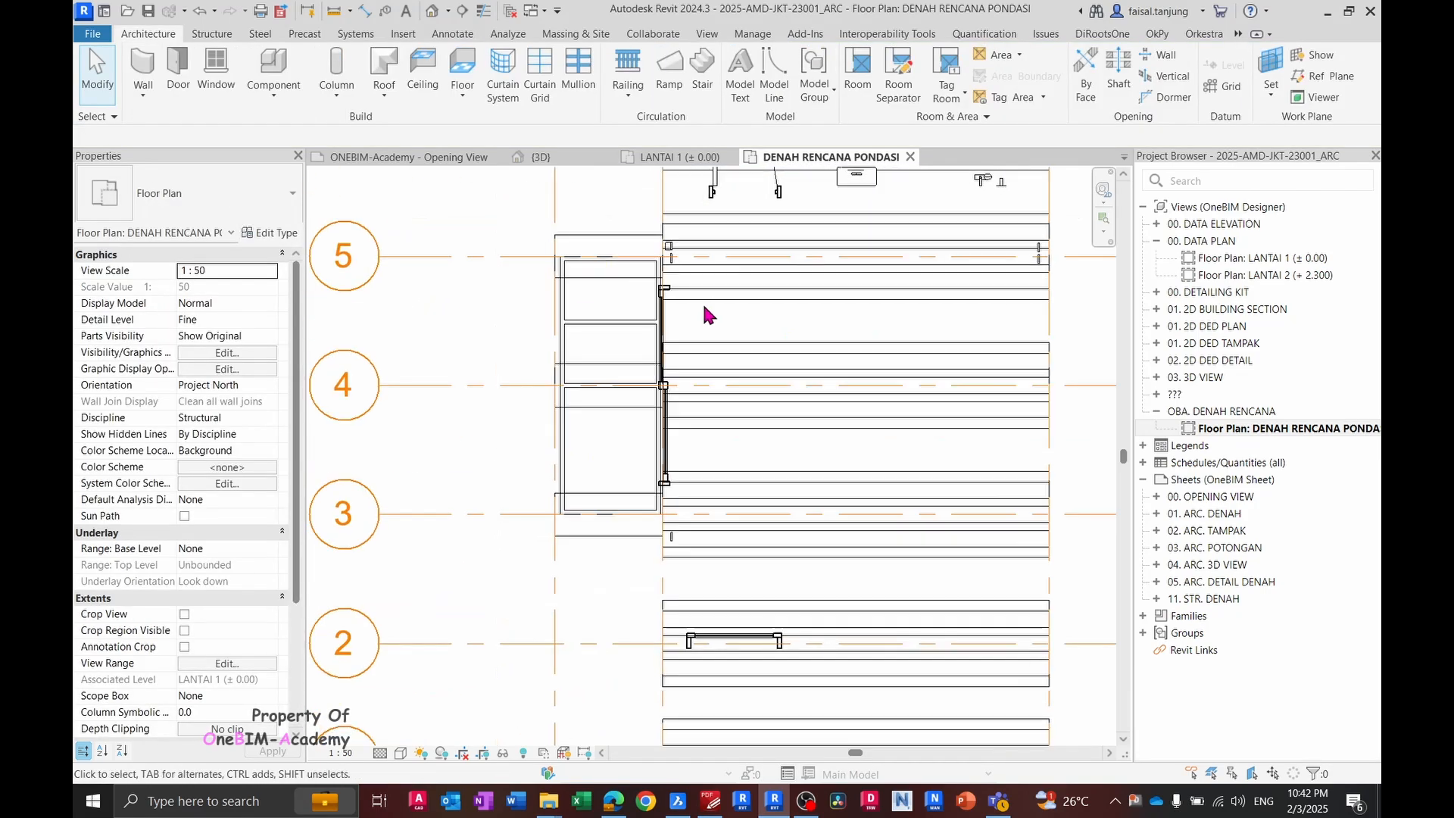
{"action": "left_click", "coordinate": [648, 261]}
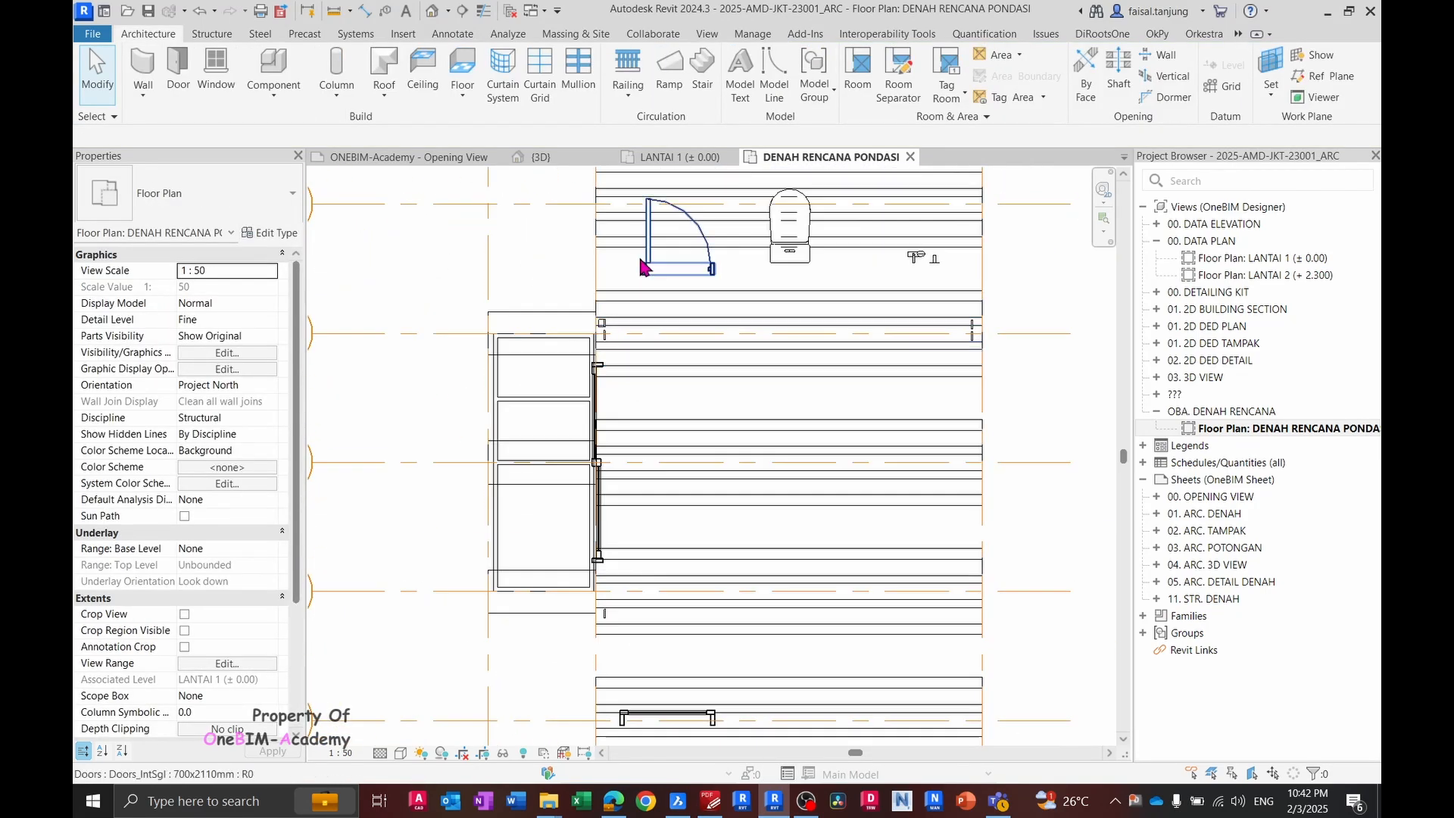
{"action": "left_click", "coordinate": [598, 393], "text": "ctrl"}
{"action": "key", "text": "z"}
{"action": "key", "text": "f"}
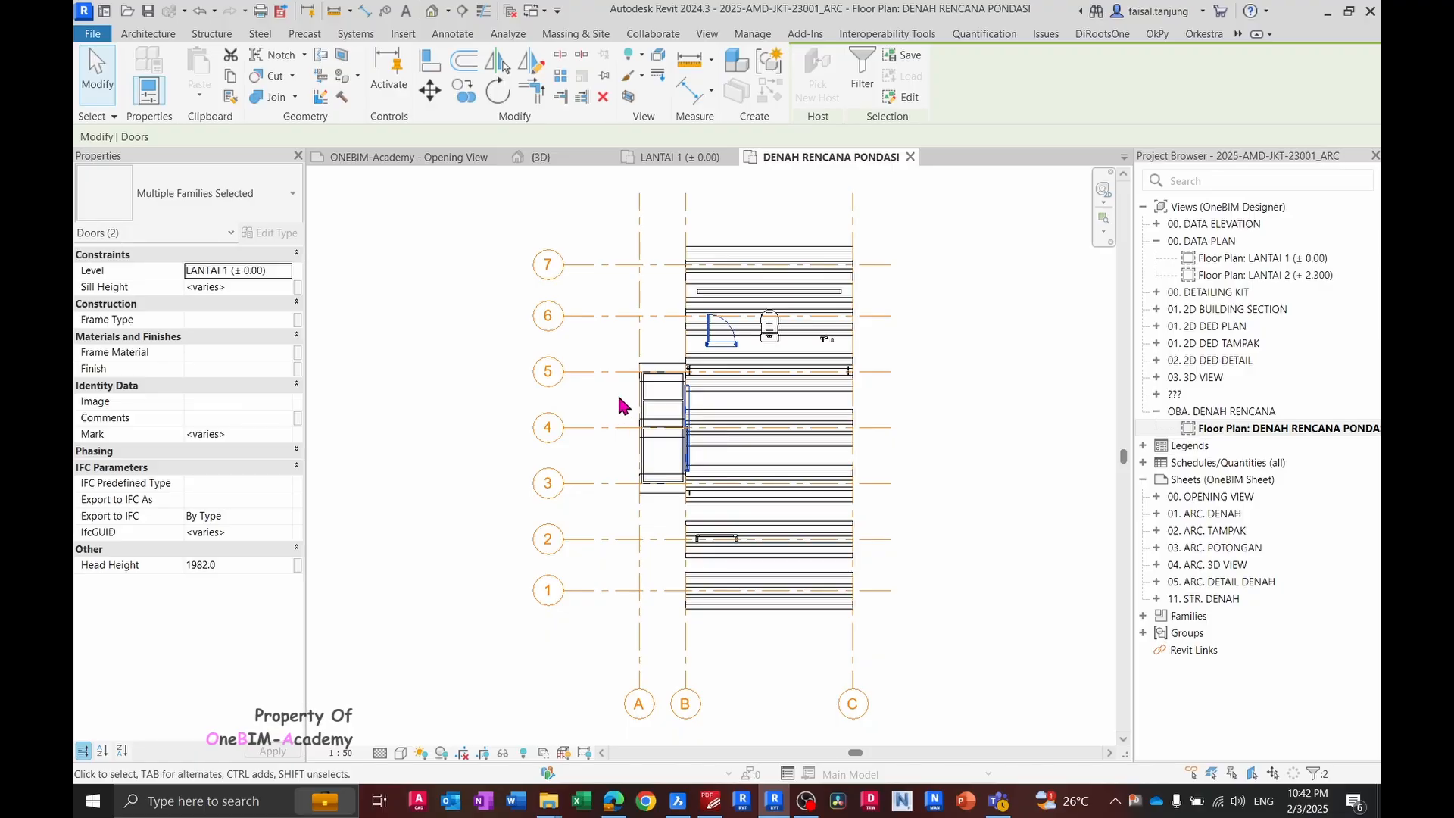
{"action": "left_click", "coordinate": [618, 393]}
{"action": "scroll", "coordinate": [730, 422], "scroll_direction": "up", "scroll_amount": 2}
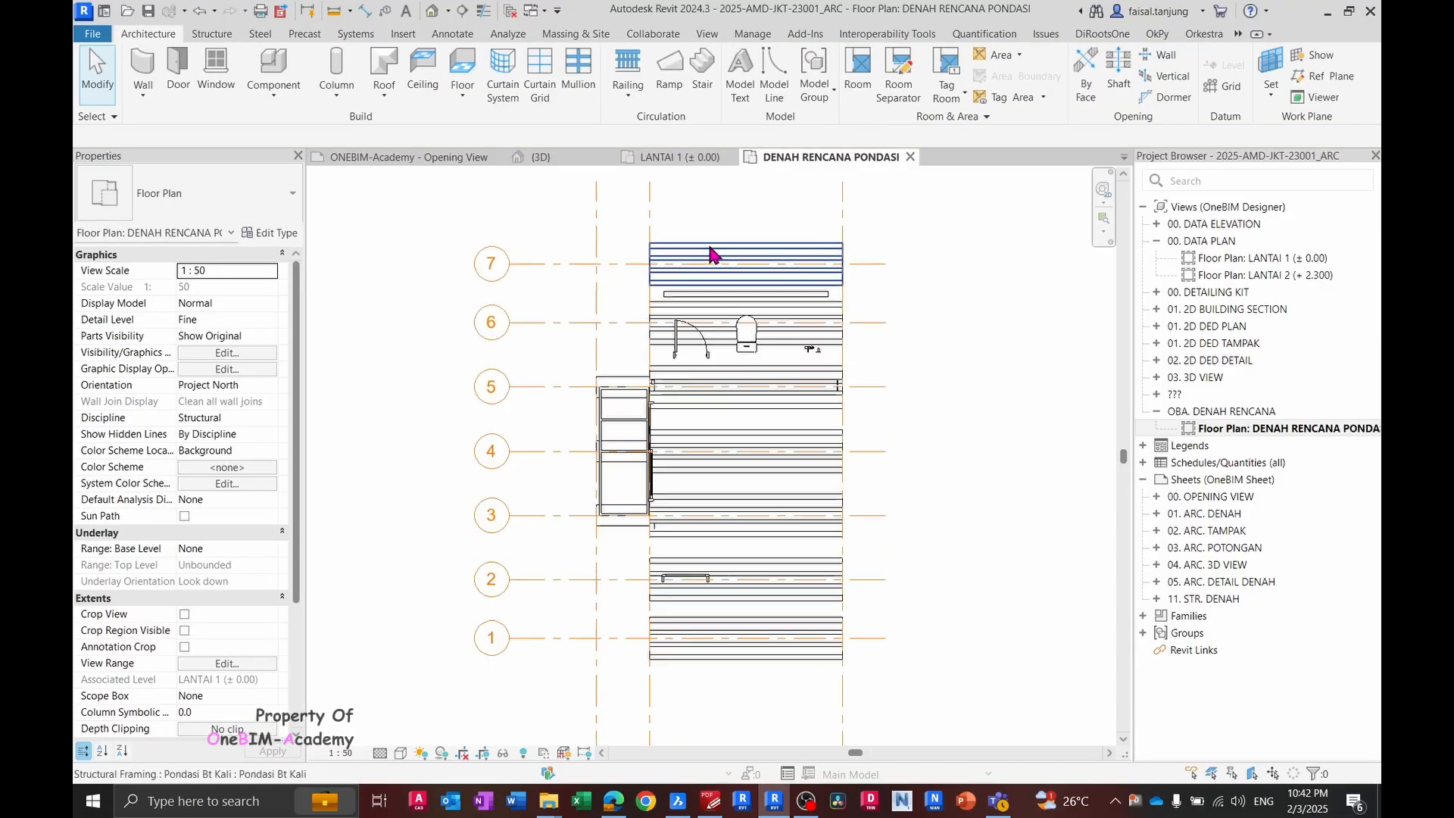
{"action": "scroll", "coordinate": [710, 255], "scroll_direction": "up", "scroll_amount": 1}
{"action": "left_click", "coordinate": [682, 302]}
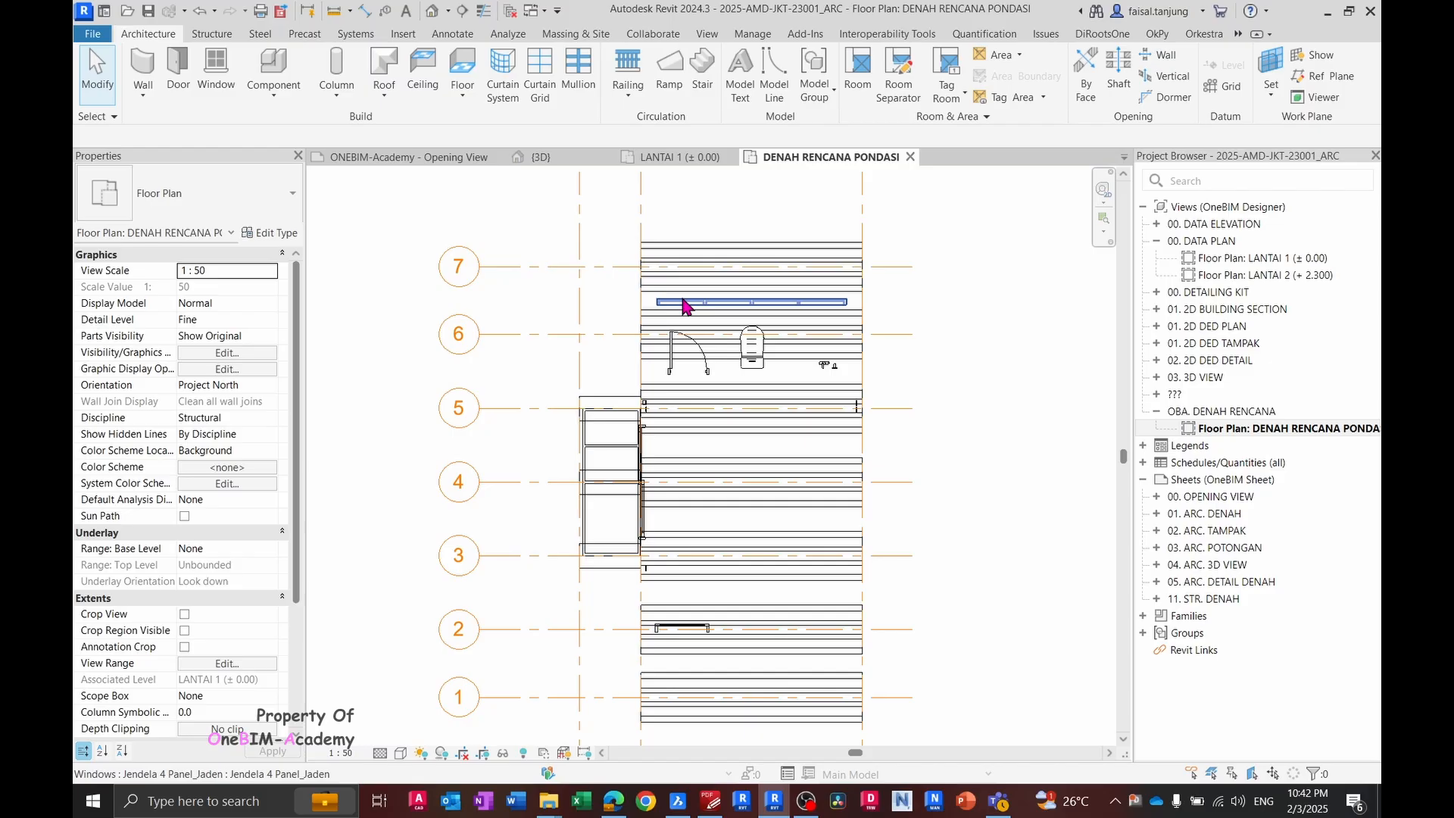
{"action": "left_click", "coordinate": [672, 371], "text": "ctrl"}
{"action": "scroll", "coordinate": [652, 386], "scroll_direction": "up", "scroll_amount": 1}
{"action": "key", "text": "Escape"}
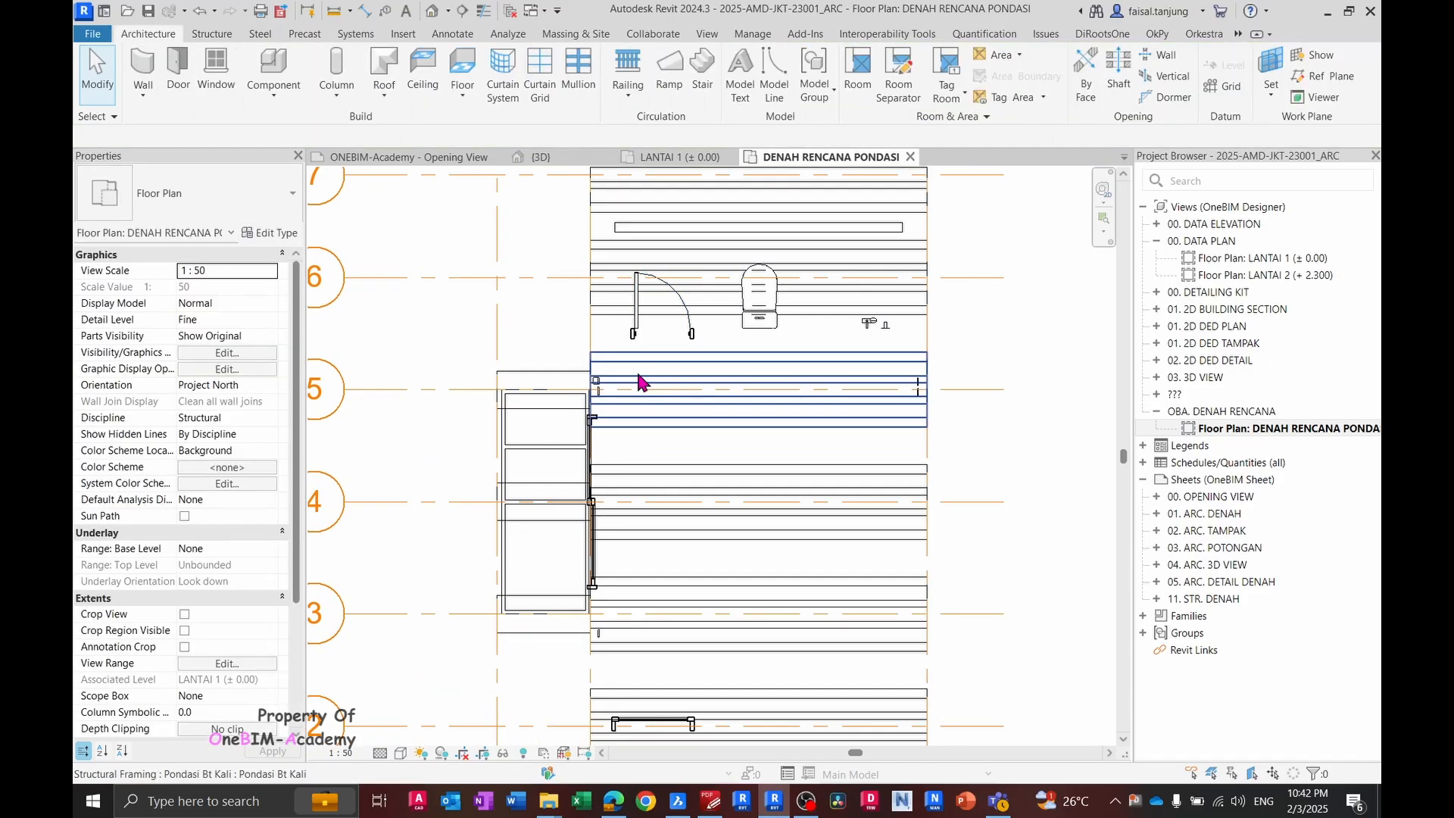
- Turn off the Doors and Windows model categories in the view's Visibility/Graphic Overrides and apply the change
{"action": "key", "text": "v"}
{"action": "key", "text": "g"}
{"action": "left_click", "coordinate": [838, 290]}
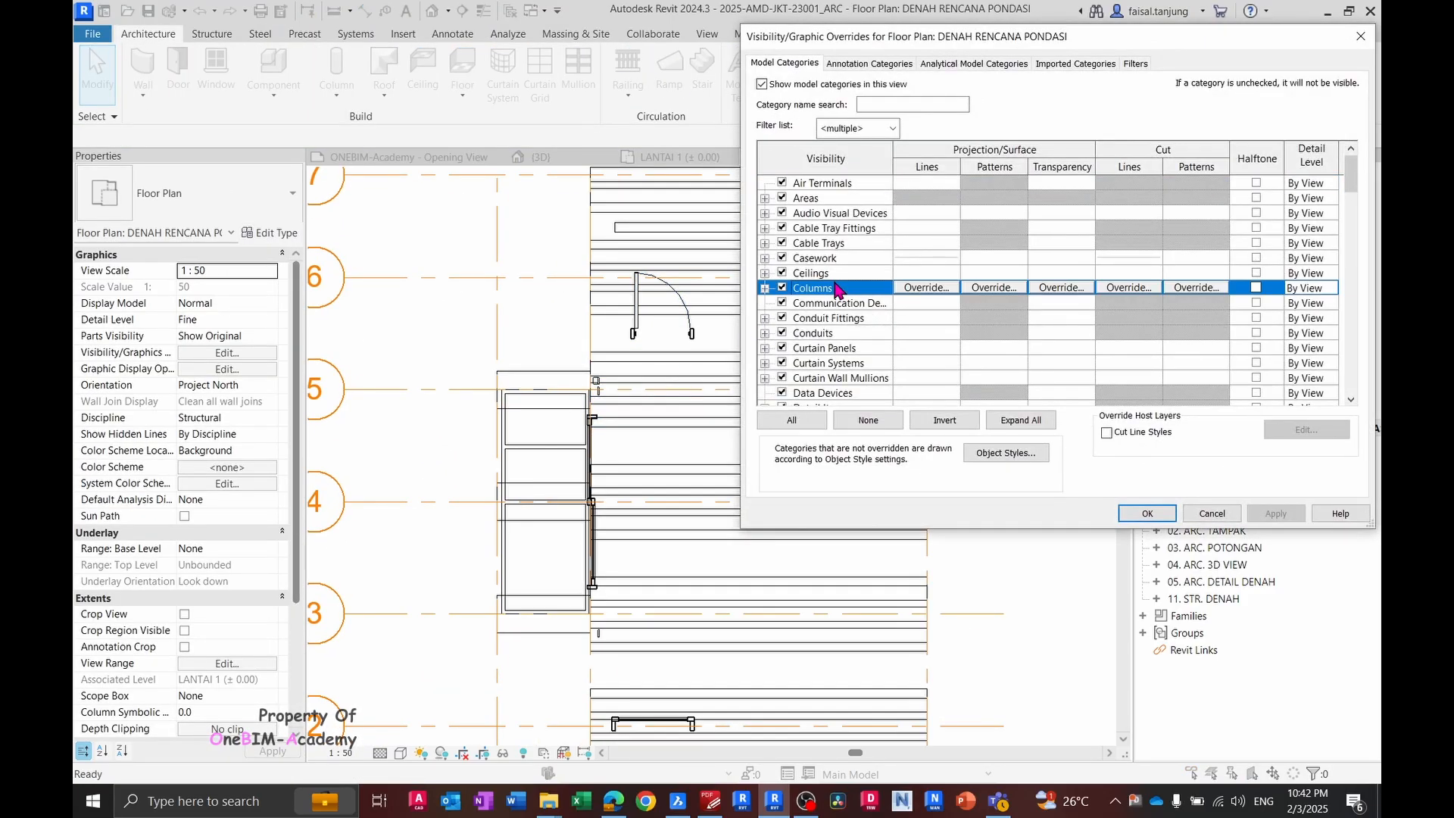
{"action": "left_click", "coordinate": [826, 392]}
{"action": "scroll", "coordinate": [830, 362], "scroll_direction": "down", "scroll_amount": 1}
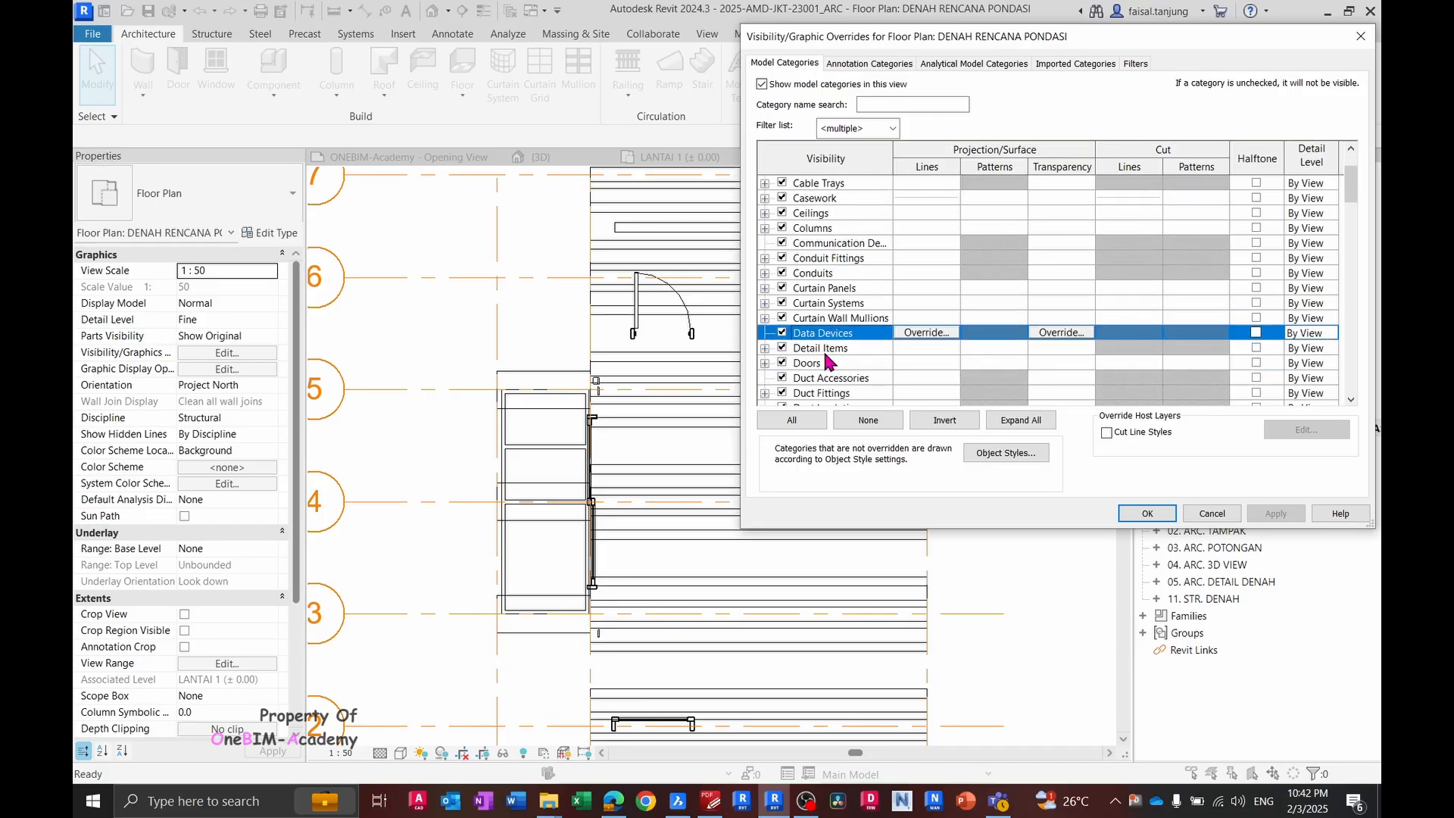
{"action": "left_click", "coordinate": [784, 365]}
{"action": "left_click", "coordinate": [833, 350]}
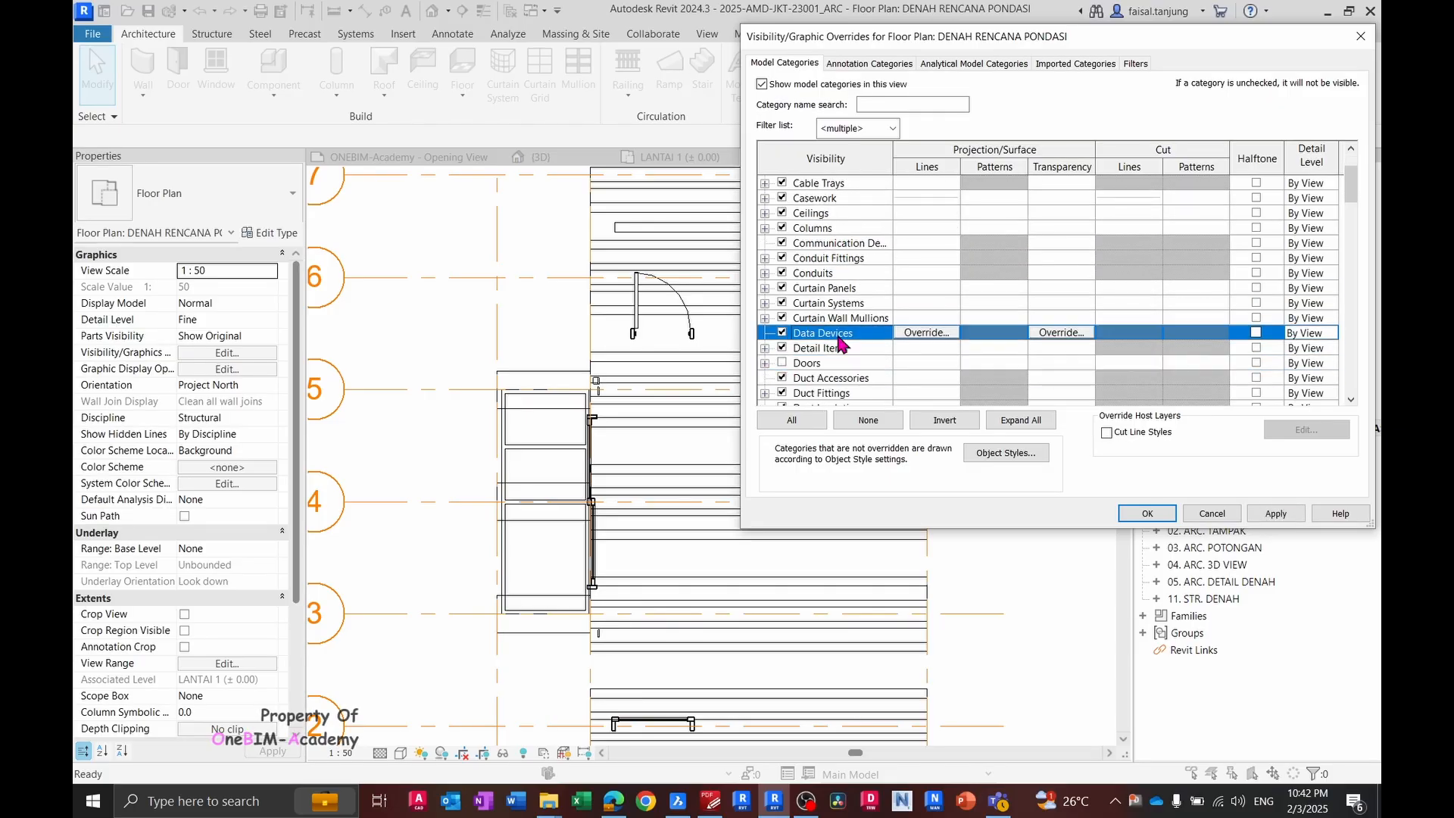
{"action": "key", "text": "w"}
{"action": "left_click", "coordinate": [783, 379]}
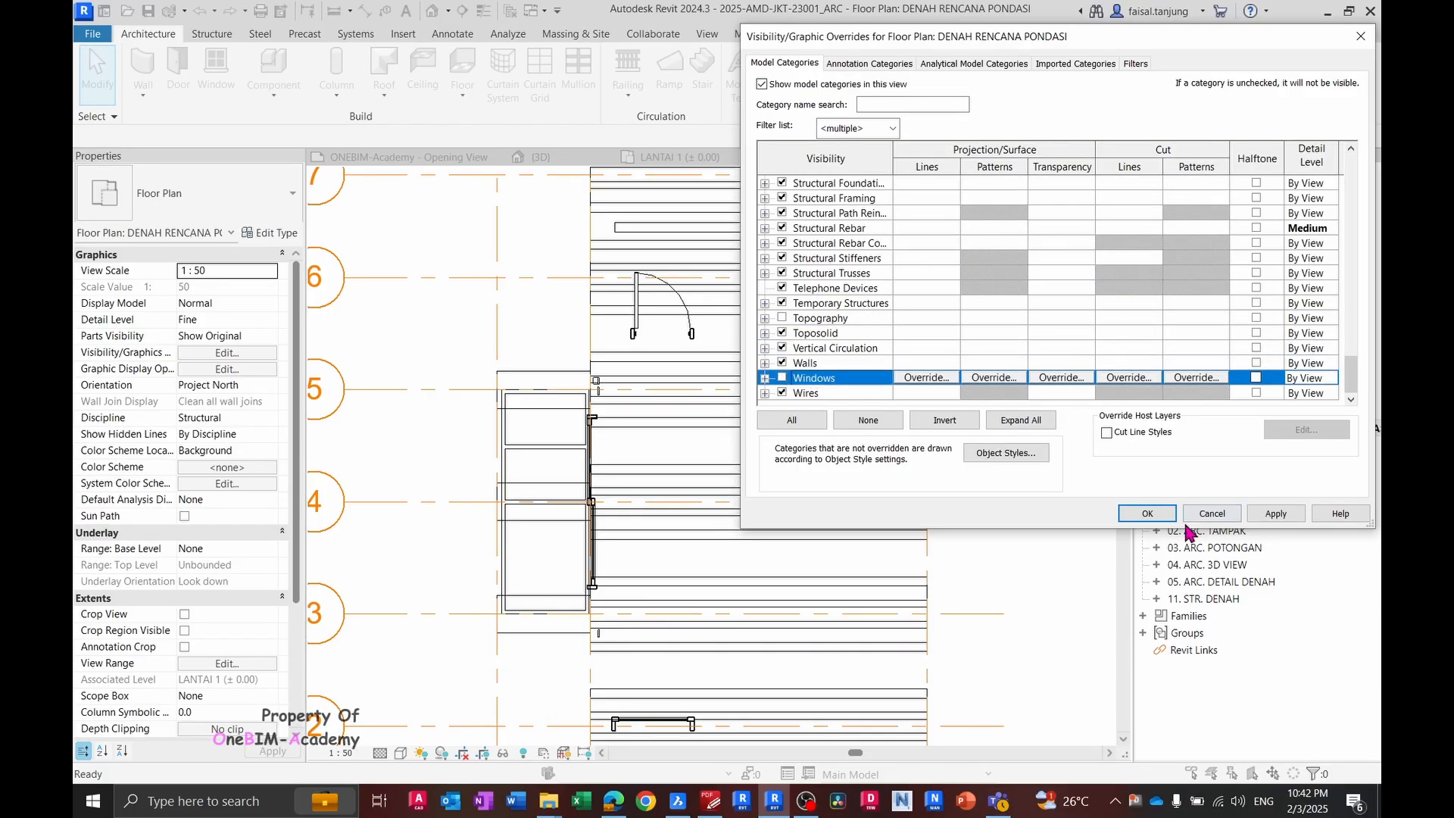
{"action": "left_click", "coordinate": [1159, 515]}
- Check which category the toilet and the shower mixer near grid 6 belong to
{"action": "scroll", "coordinate": [834, 342], "scroll_direction": "down", "scroll_amount": 3}
{"action": "scroll", "coordinate": [659, 339], "scroll_direction": "up", "scroll_amount": 2}
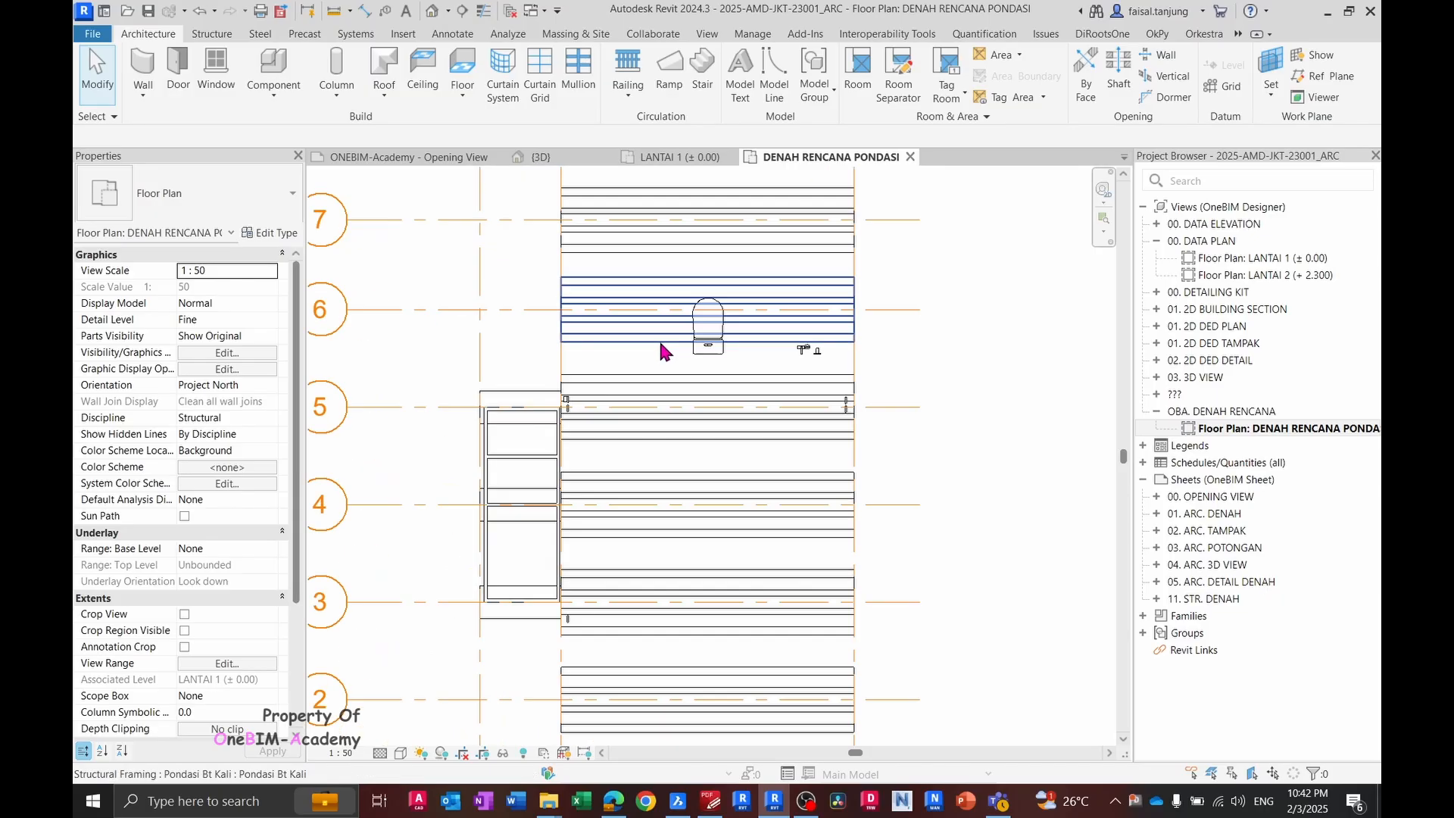
{"action": "left_click", "coordinate": [710, 345]}
{"action": "left_click", "coordinate": [747, 367]}
{"action": "scroll", "coordinate": [750, 364], "scroll_direction": "up", "scroll_amount": 2}
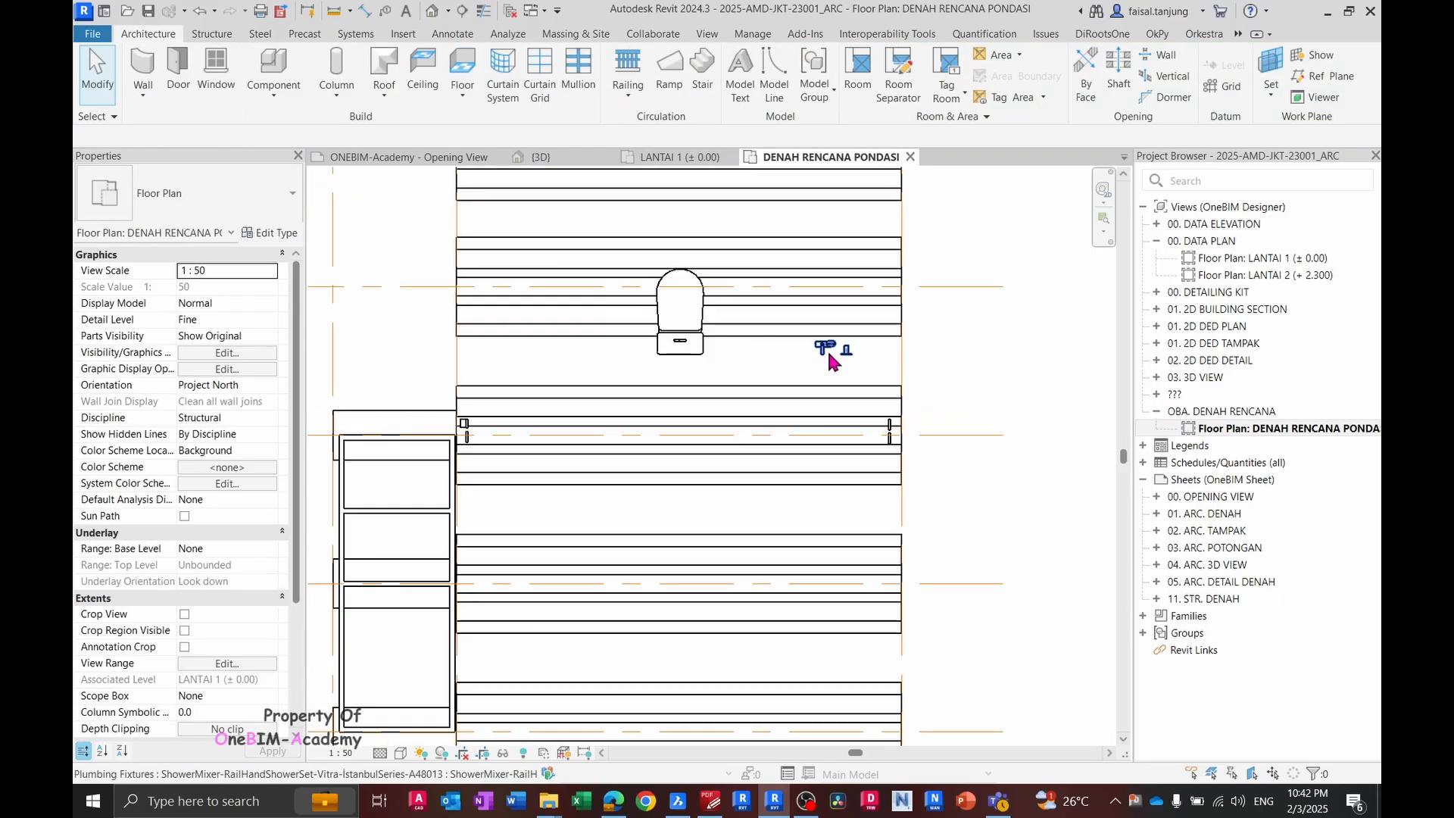
{"action": "left_click", "coordinate": [828, 350]}
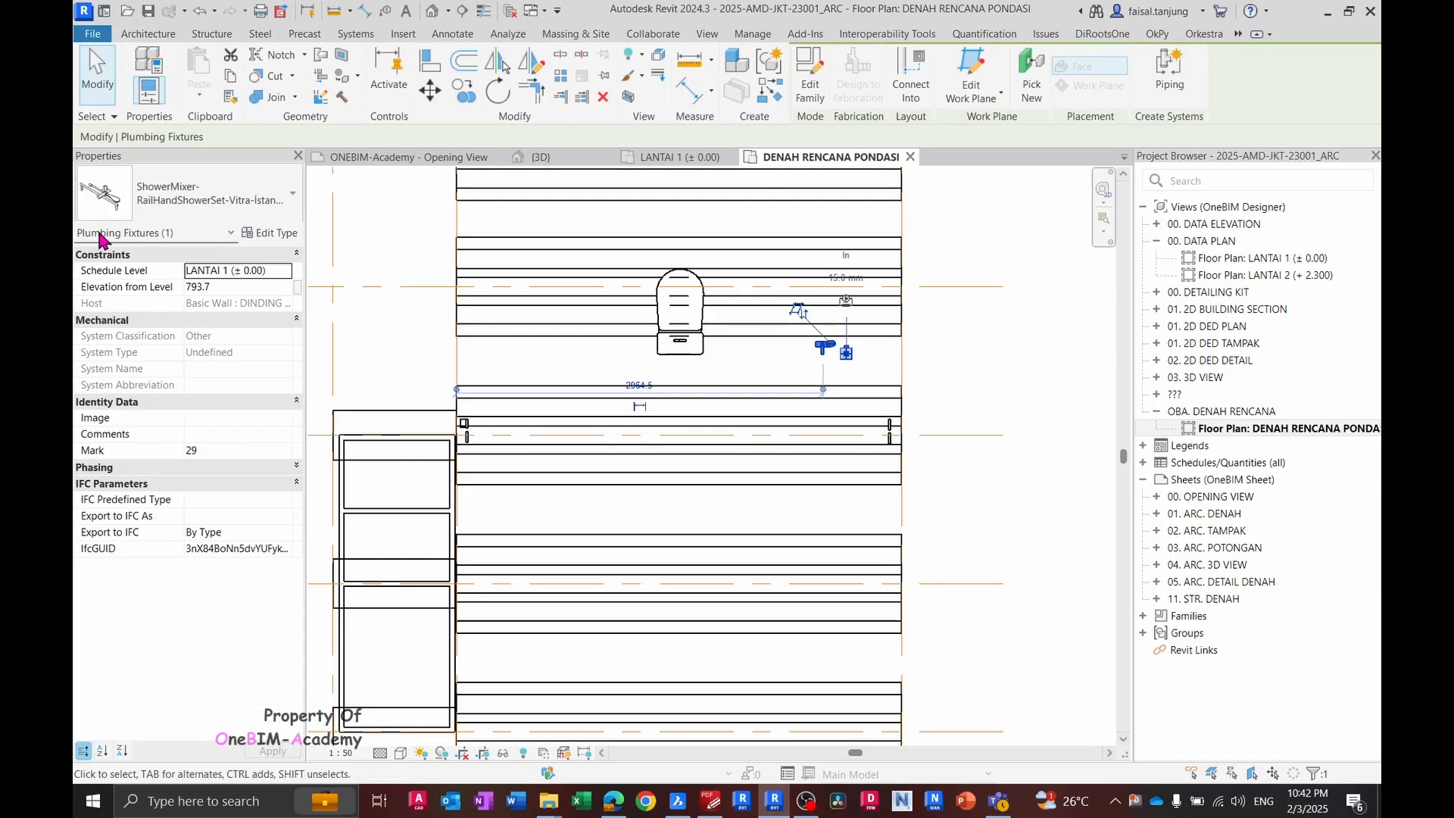
{"action": "left_click", "coordinate": [695, 350]}
{"action": "left_click", "coordinate": [640, 350]}
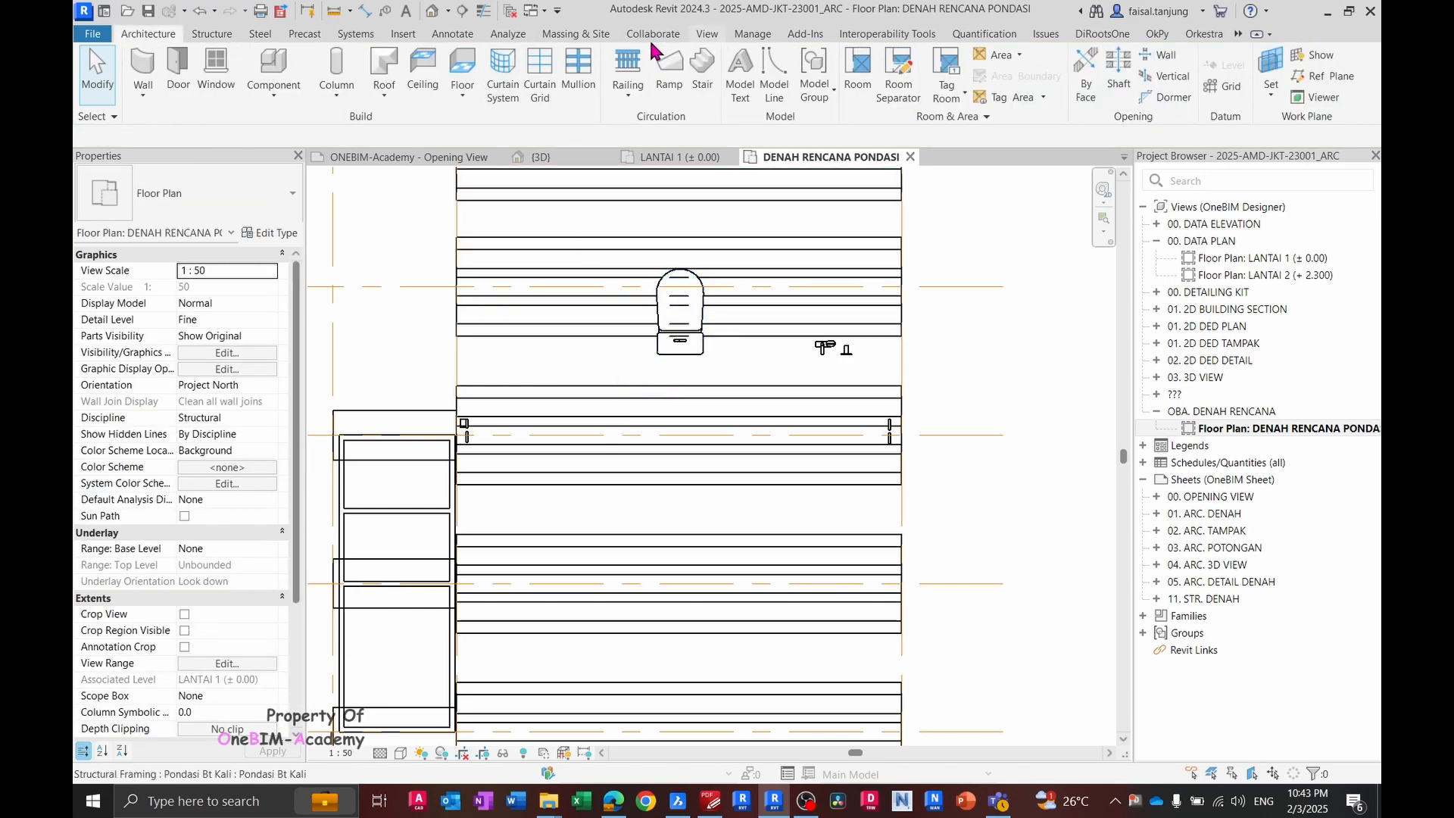
- Turn off the Plumbing Fixtures model category in the foundation plan's Visibility/Graphic Overrides and apply the change
{"action": "left_click", "coordinate": [710, 35]}
{"action": "left_click", "coordinate": [232, 65]}
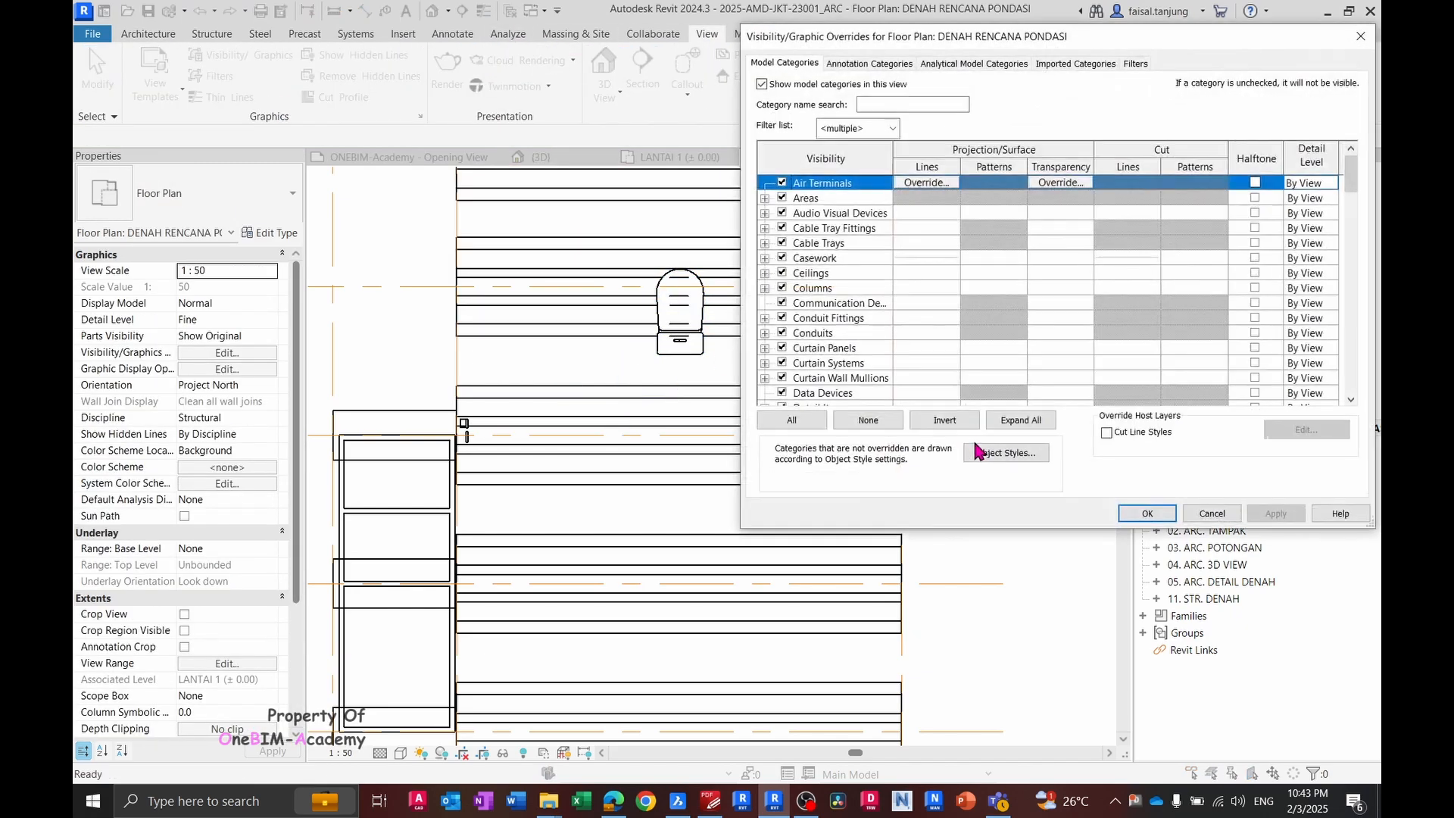
{"action": "left_click", "coordinate": [840, 334]}
{"action": "key", "text": "p"}
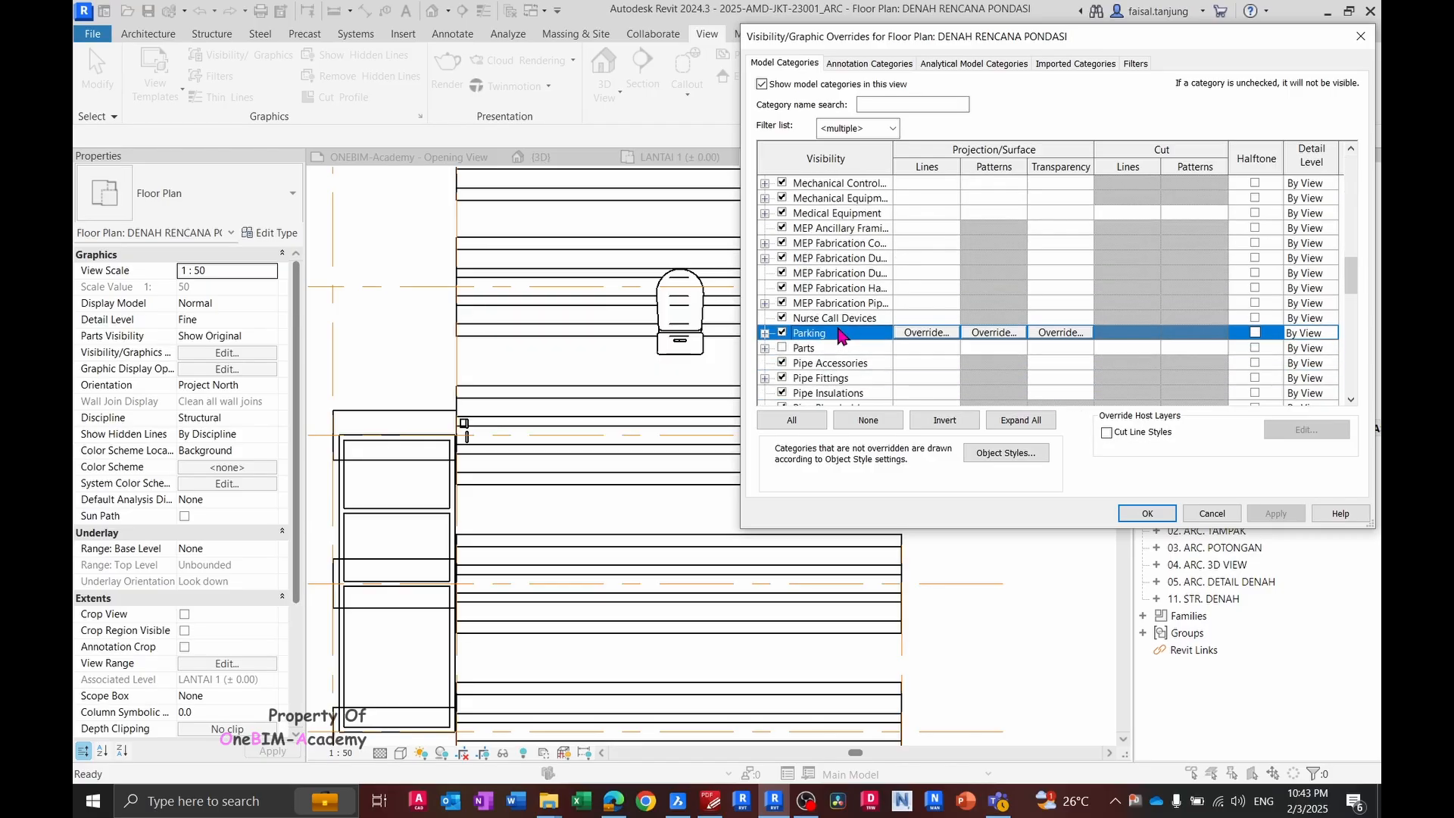
{"action": "scroll", "coordinate": [856, 369], "scroll_direction": "down", "scroll_amount": 1}
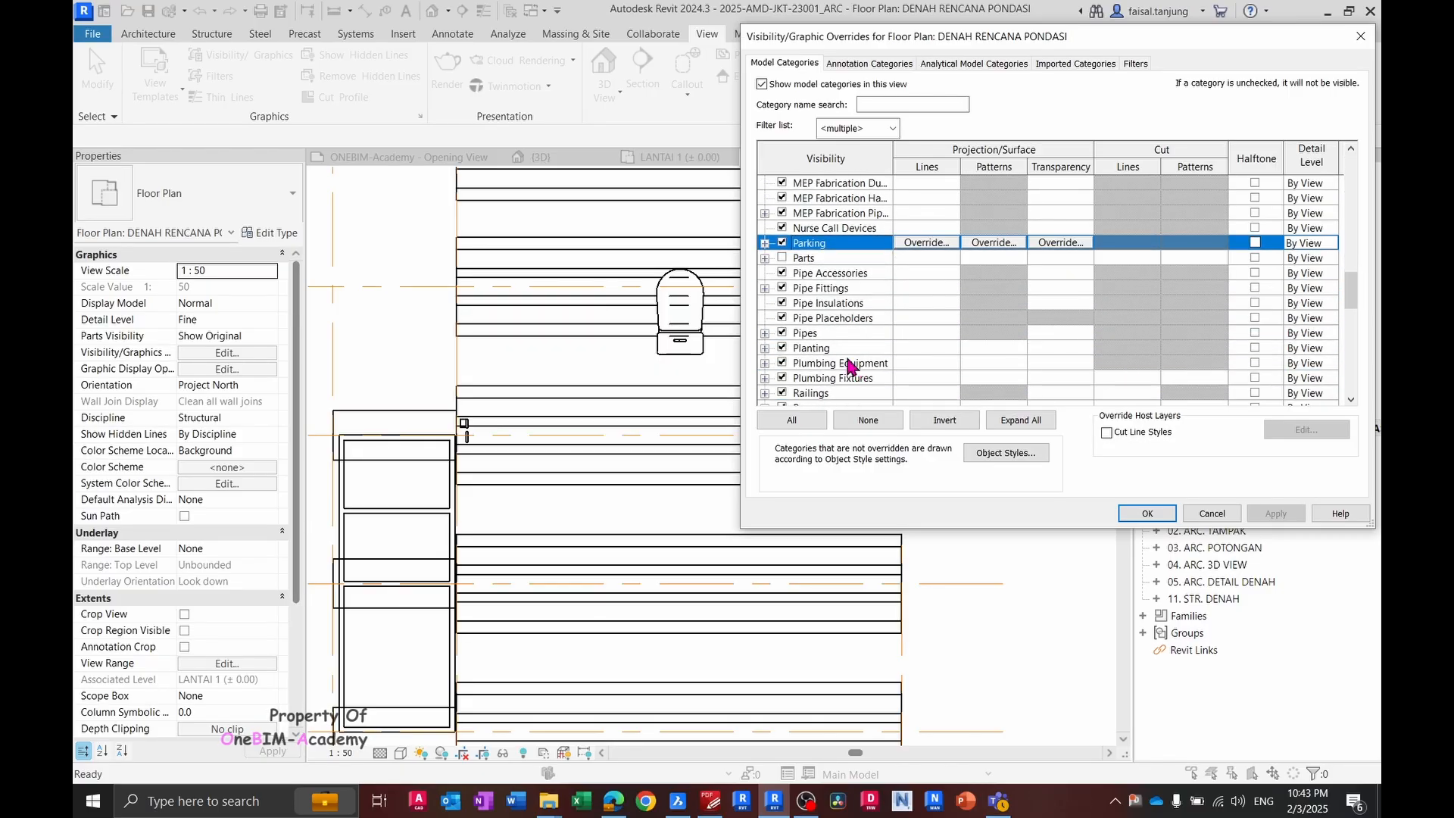
{"action": "left_click", "coordinate": [847, 378]}
{"action": "left_click", "coordinate": [782, 378]}
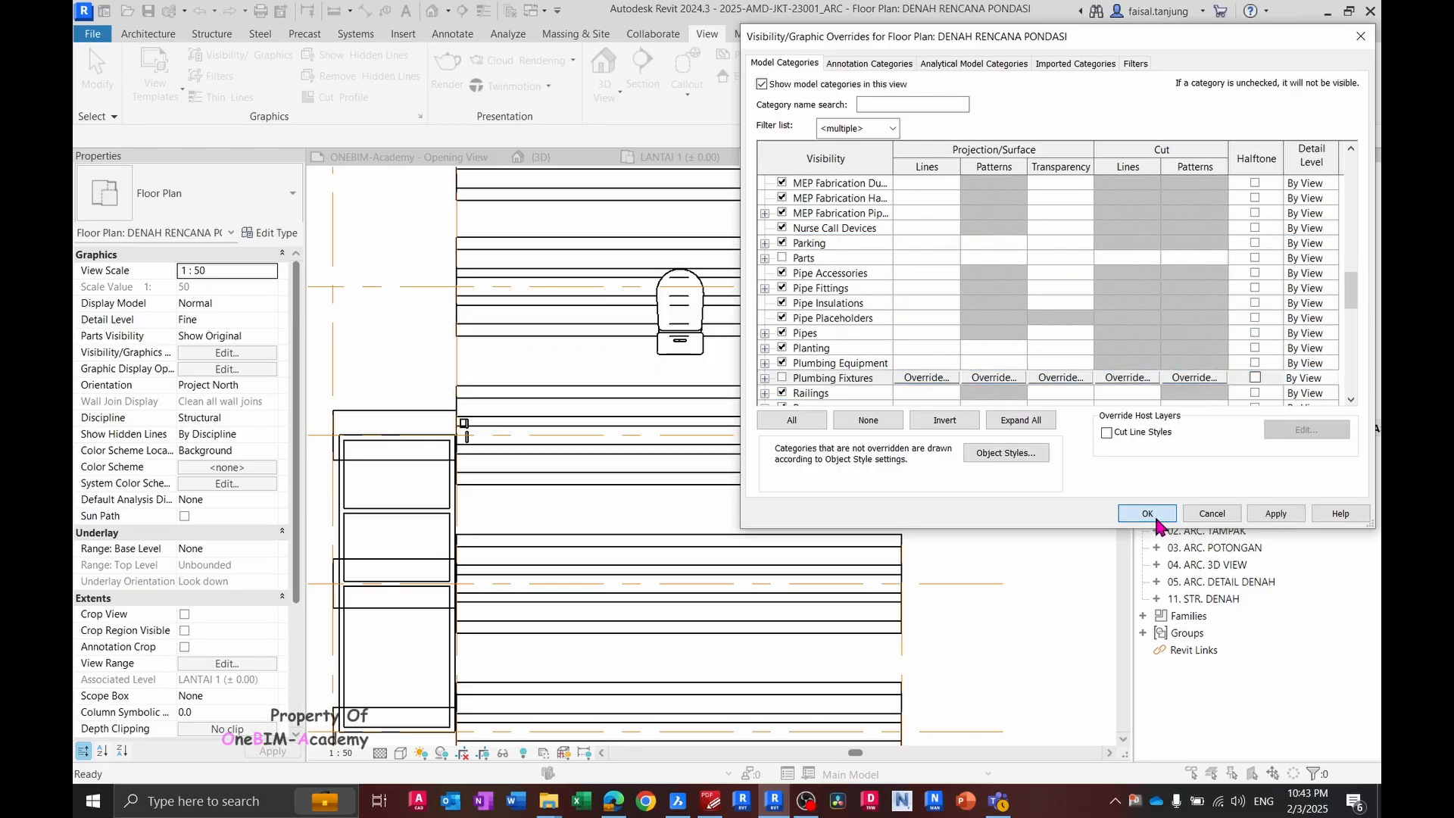
{"action": "left_click", "coordinate": [1148, 514]}
- Identify the category of the dimmer switch near grid 5 and turn off Lighting Devices in the view's Visibility/Graphic Overrides
{"action": "scroll", "coordinate": [871, 432], "scroll_direction": "down", "scroll_amount": 2}
{"action": "scroll", "coordinate": [875, 432], "scroll_direction": "up", "scroll_amount": 3}
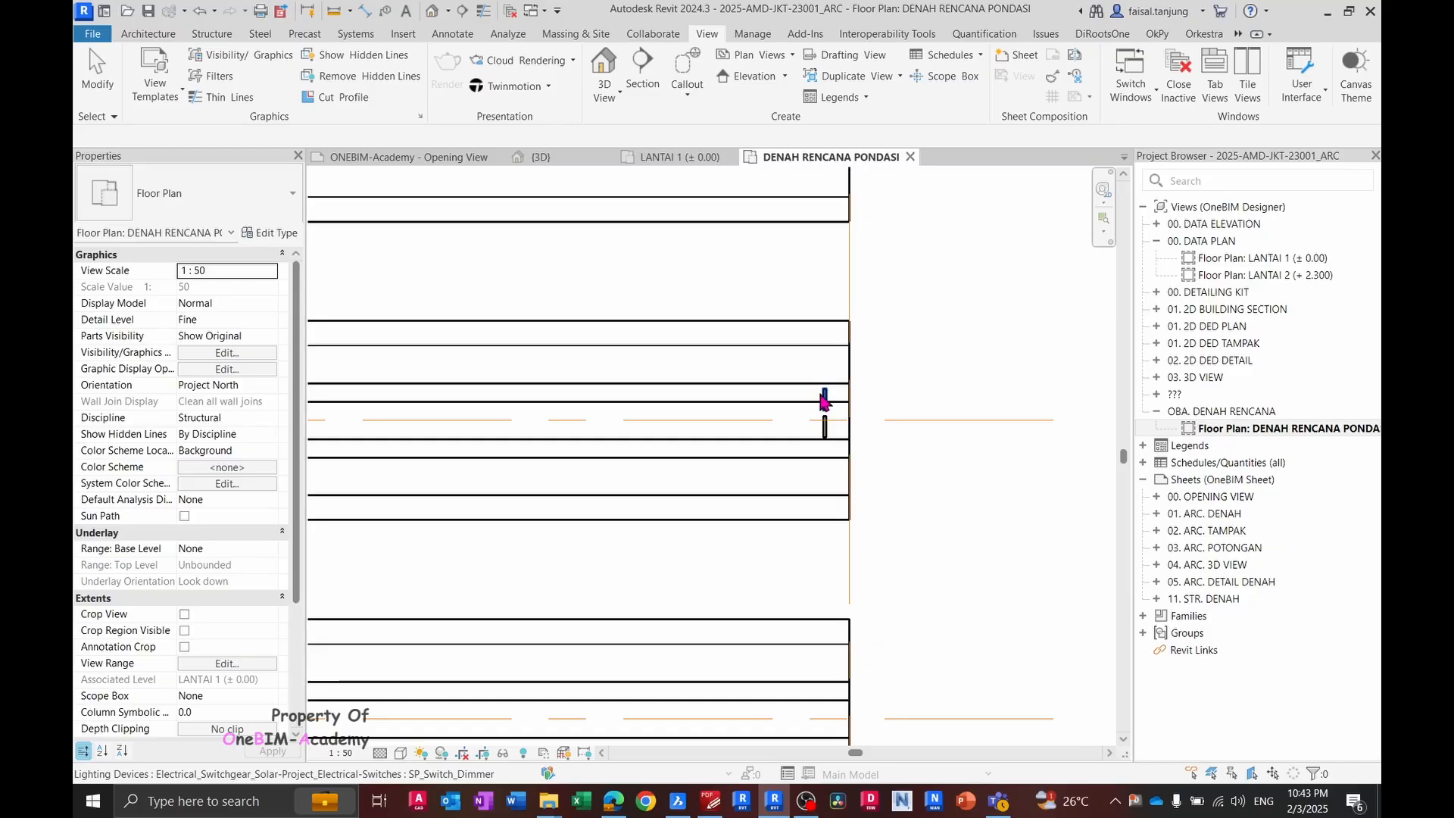
{"action": "left_click", "coordinate": [917, 411]}
{"action": "scroll", "coordinate": [841, 379], "scroll_direction": "up", "scroll_amount": 1}
{"action": "middle_click_drag", "start_coordinate": [667, 302], "coordinate": [716, 312]}
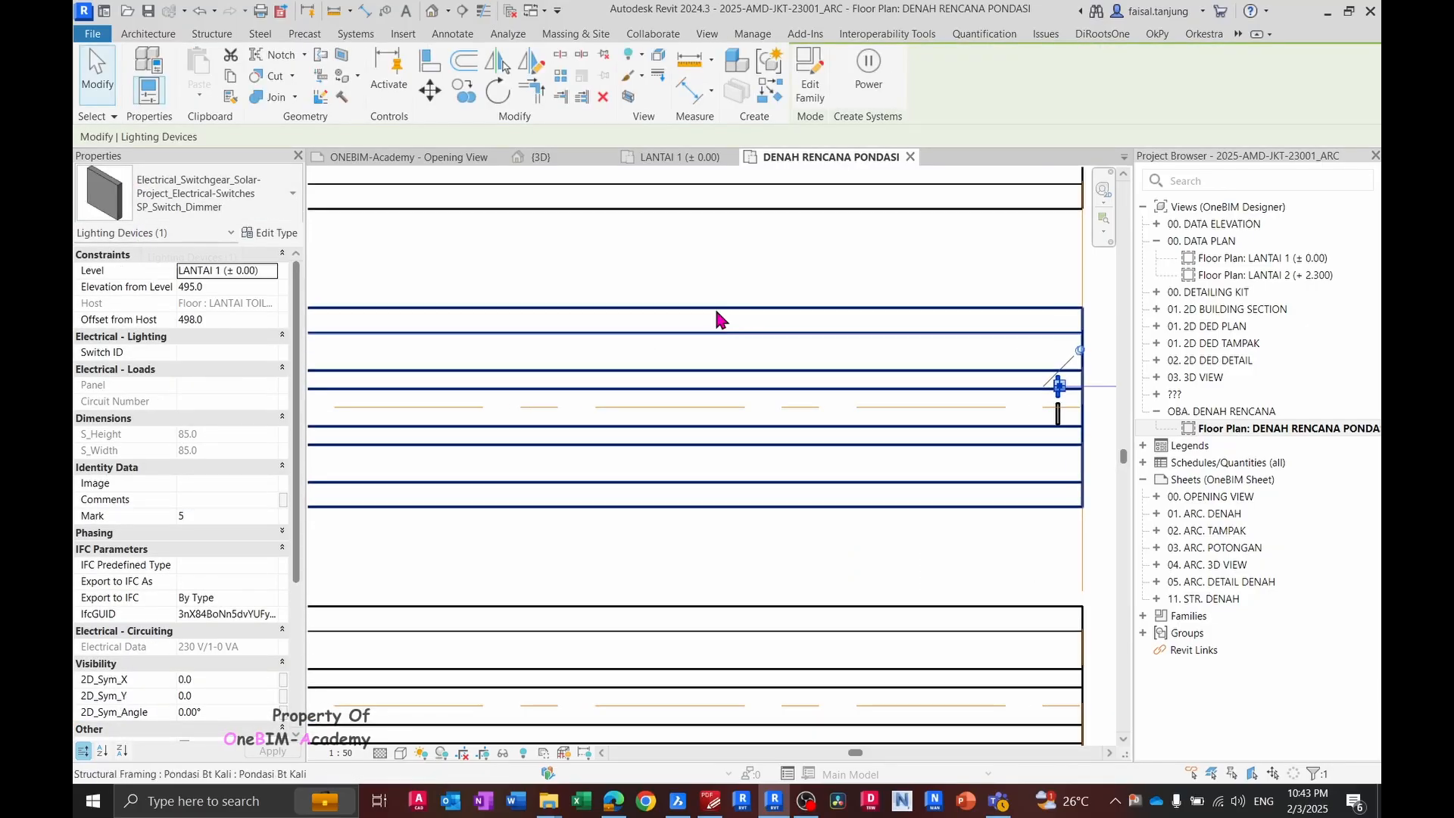
{"action": "key", "text": "v"}
{"action": "key", "text": "v"}
{"action": "left_click", "coordinate": [837, 259]}
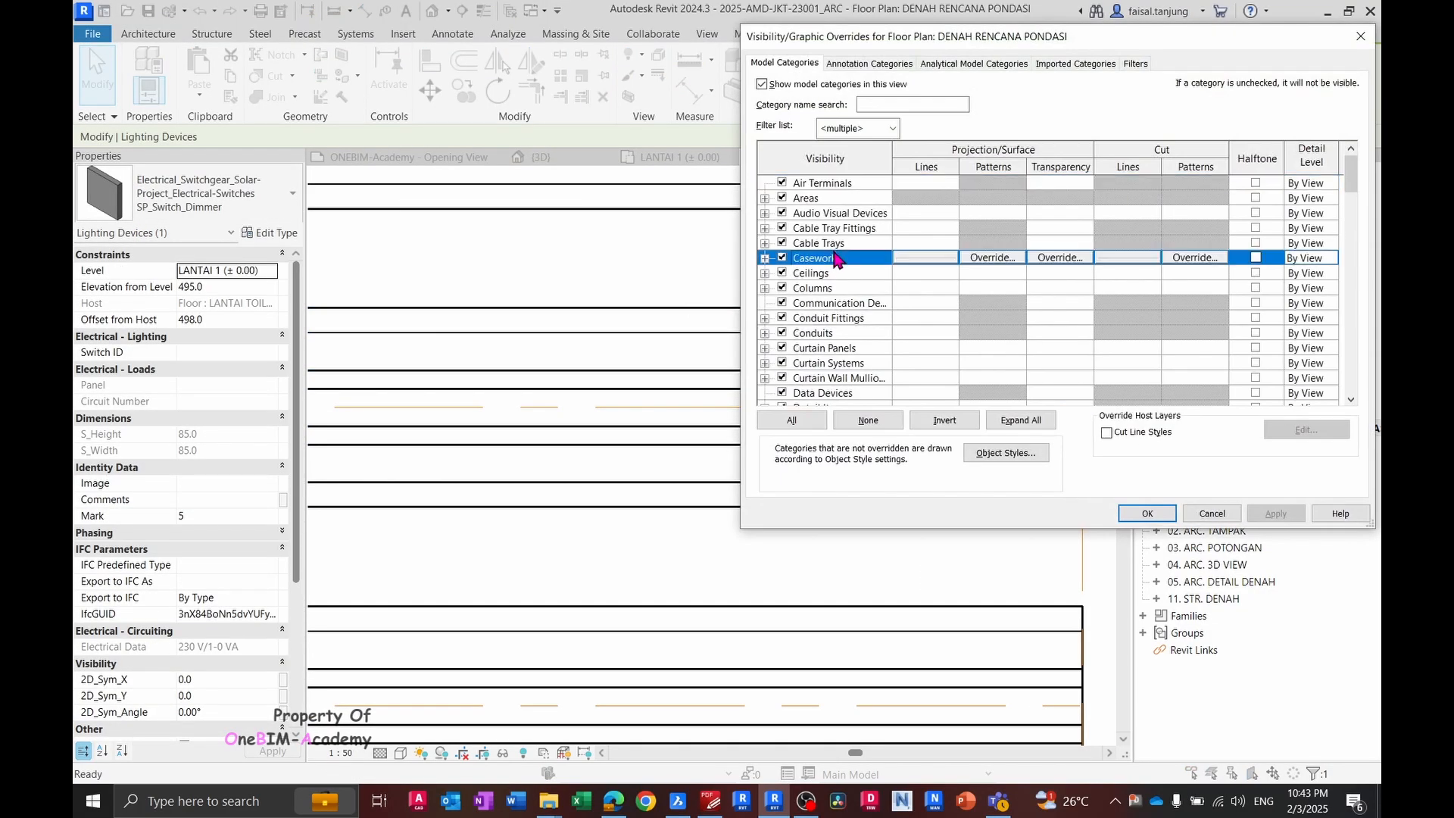
{"action": "key", "text": "l"}
{"action": "scroll", "coordinate": [834, 279], "scroll_direction": "down", "scroll_amount": 2}
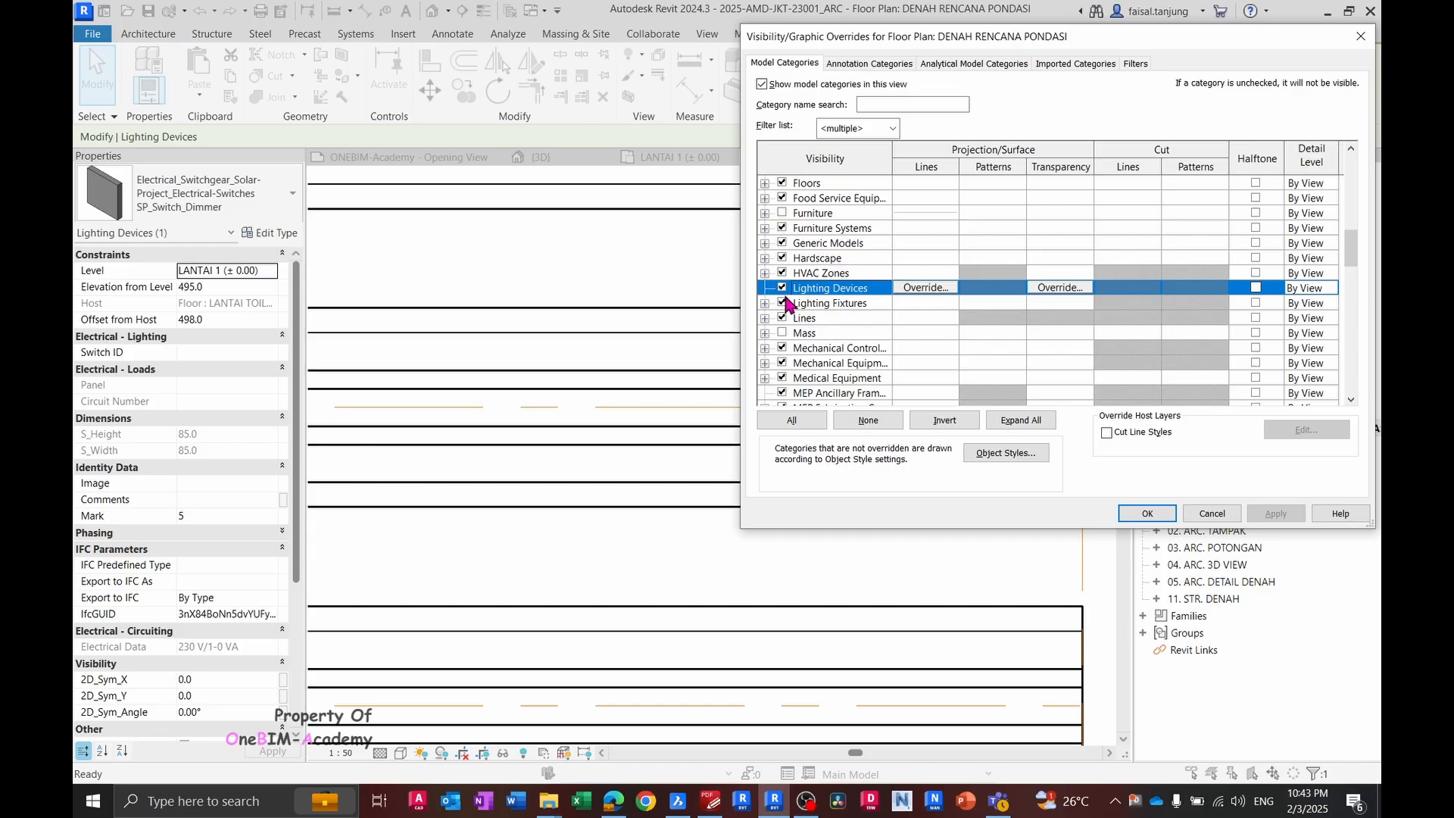
{"action": "left_click", "coordinate": [1141, 506]}
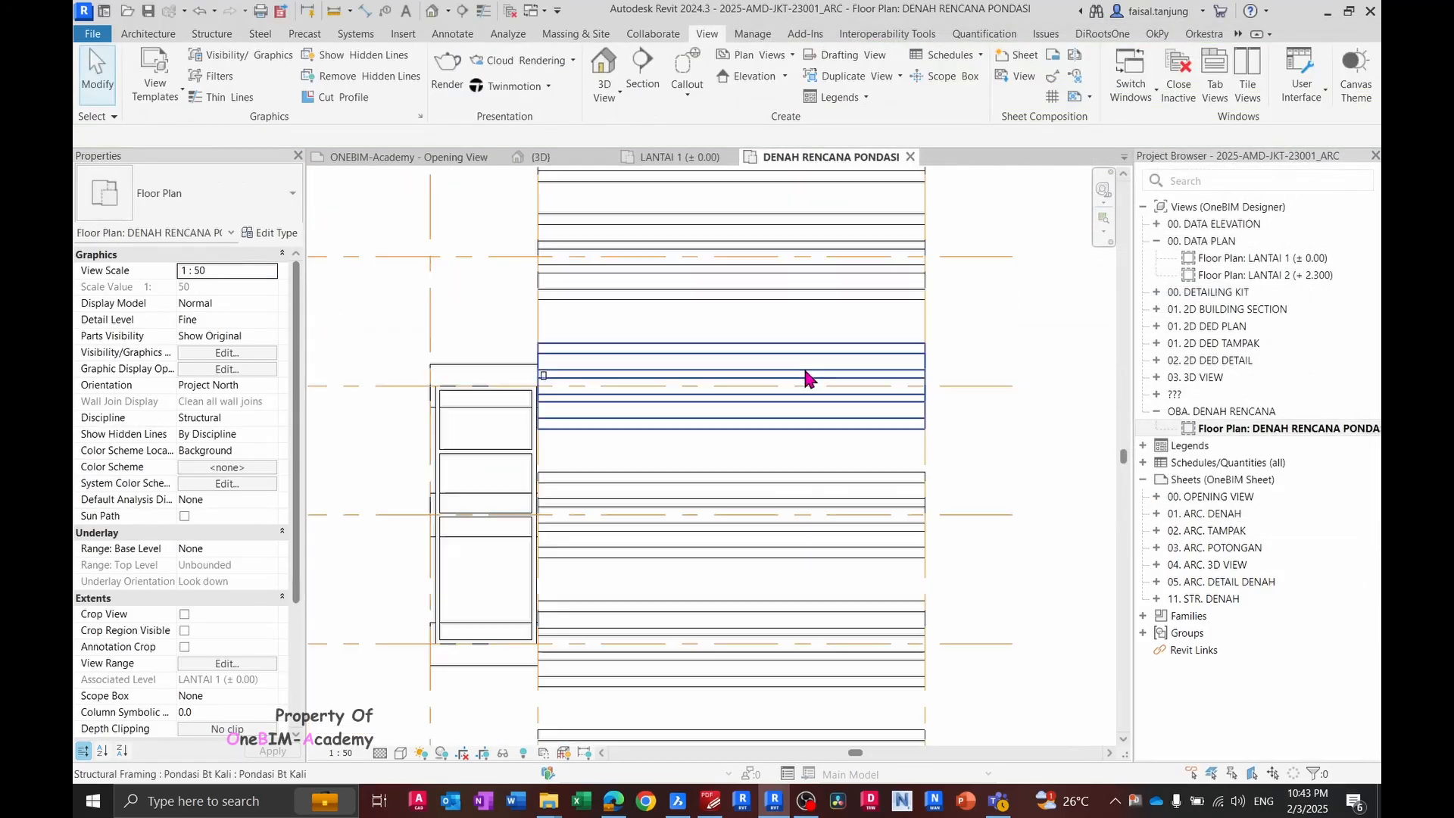
- Compare the terrace structural framing between grids 3 and 5 with the foundation plan in the PDF reference drawing
{"action": "scroll", "coordinate": [648, 392], "scroll_direction": "up", "scroll_amount": 1}
{"action": "scroll", "coordinate": [647, 391], "scroll_direction": "up", "scroll_amount": 2}
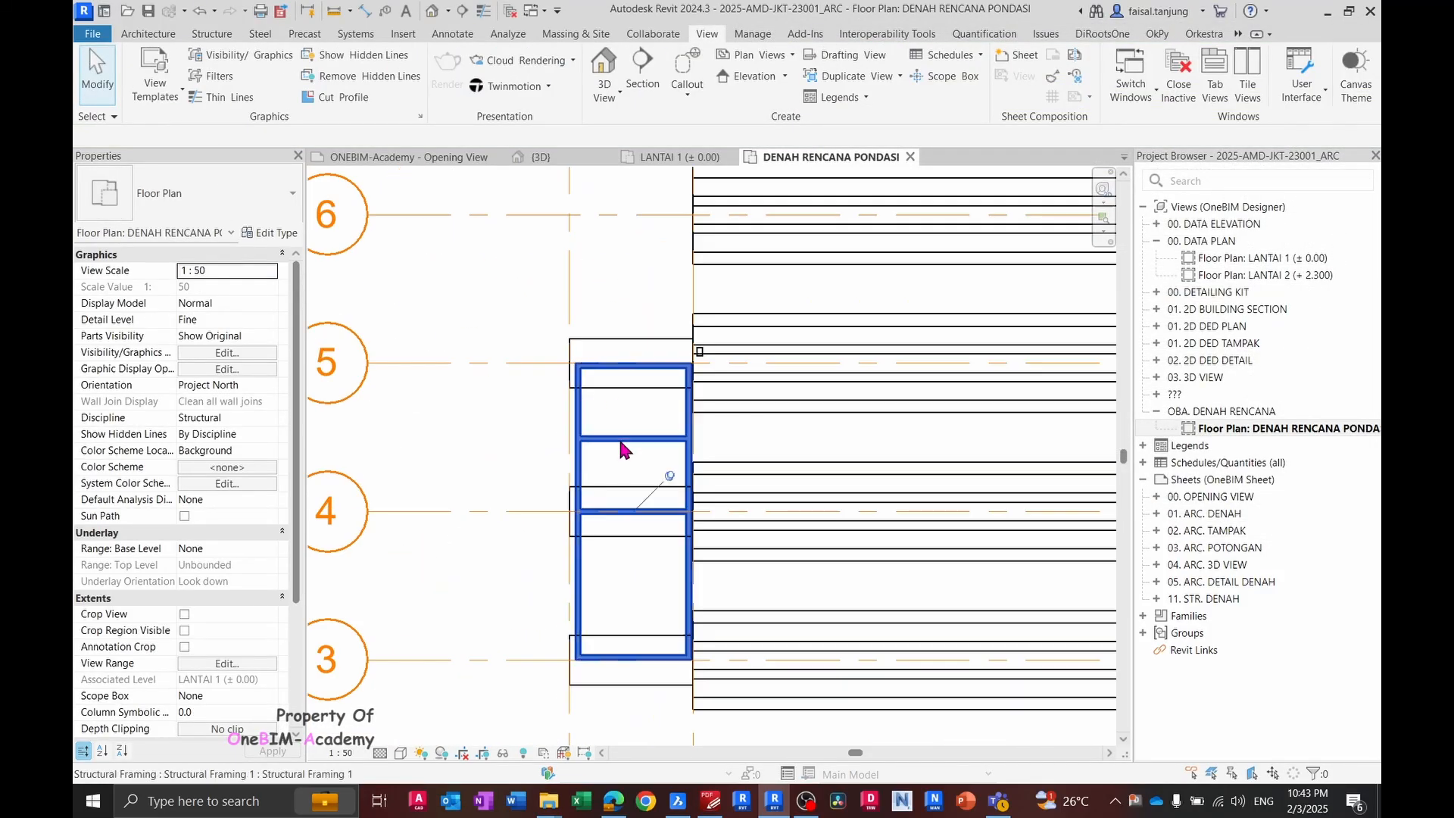
{"action": "left_click", "coordinate": [624, 448]}
{"action": "middle_click_drag", "start_coordinate": [623, 448], "coordinate": [602, 357]}
{"action": "key", "text": "alt+Tab"}
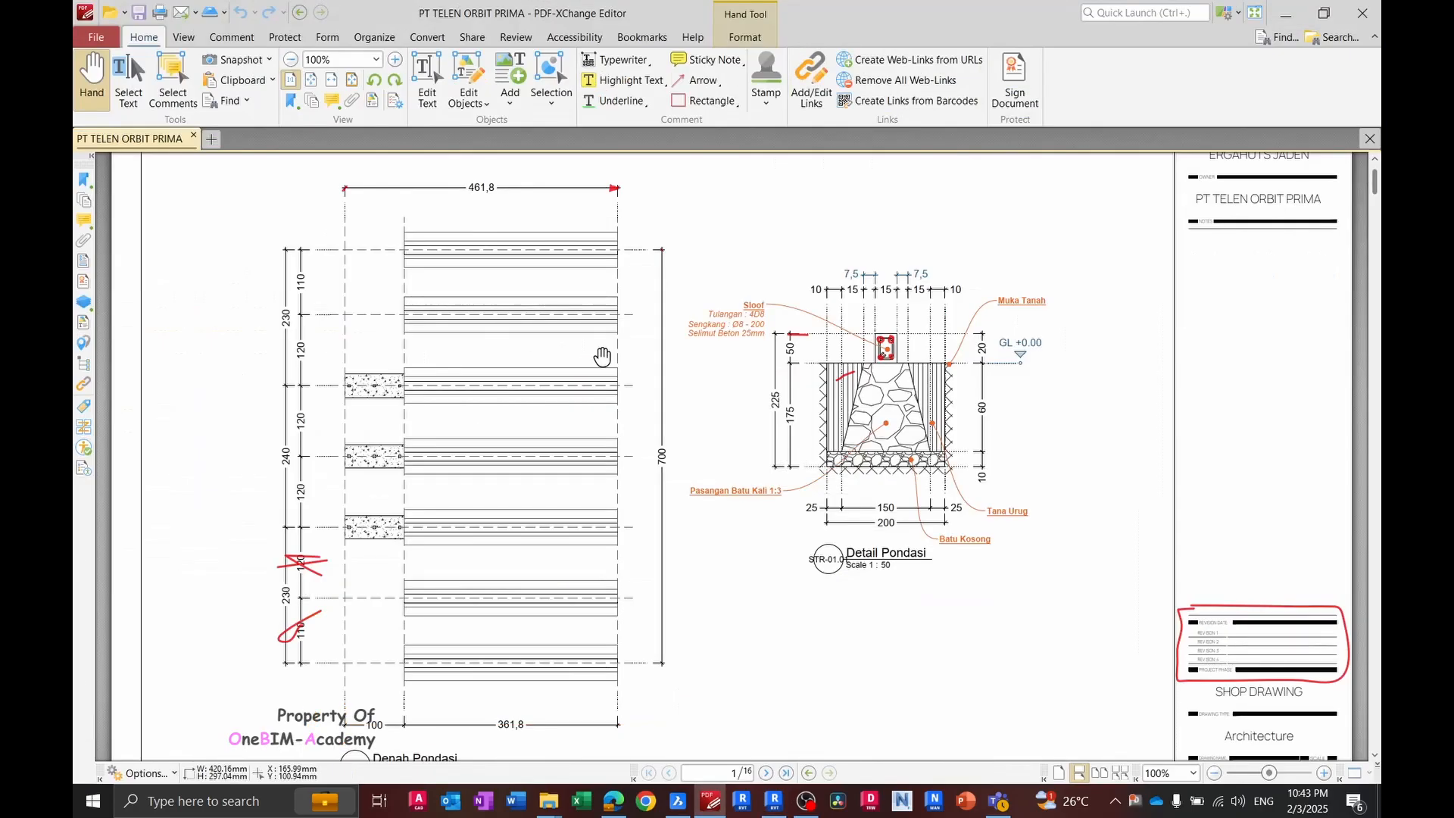
{"action": "left_click_drag", "start_coordinate": [573, 384], "coordinate": [607, 328]}
{"action": "key", "text": "alt+Tab"}
{"action": "scroll", "coordinate": [628, 366], "scroll_direction": "down", "scroll_amount": 2}
{"action": "left_click", "coordinate": [503, 339]}
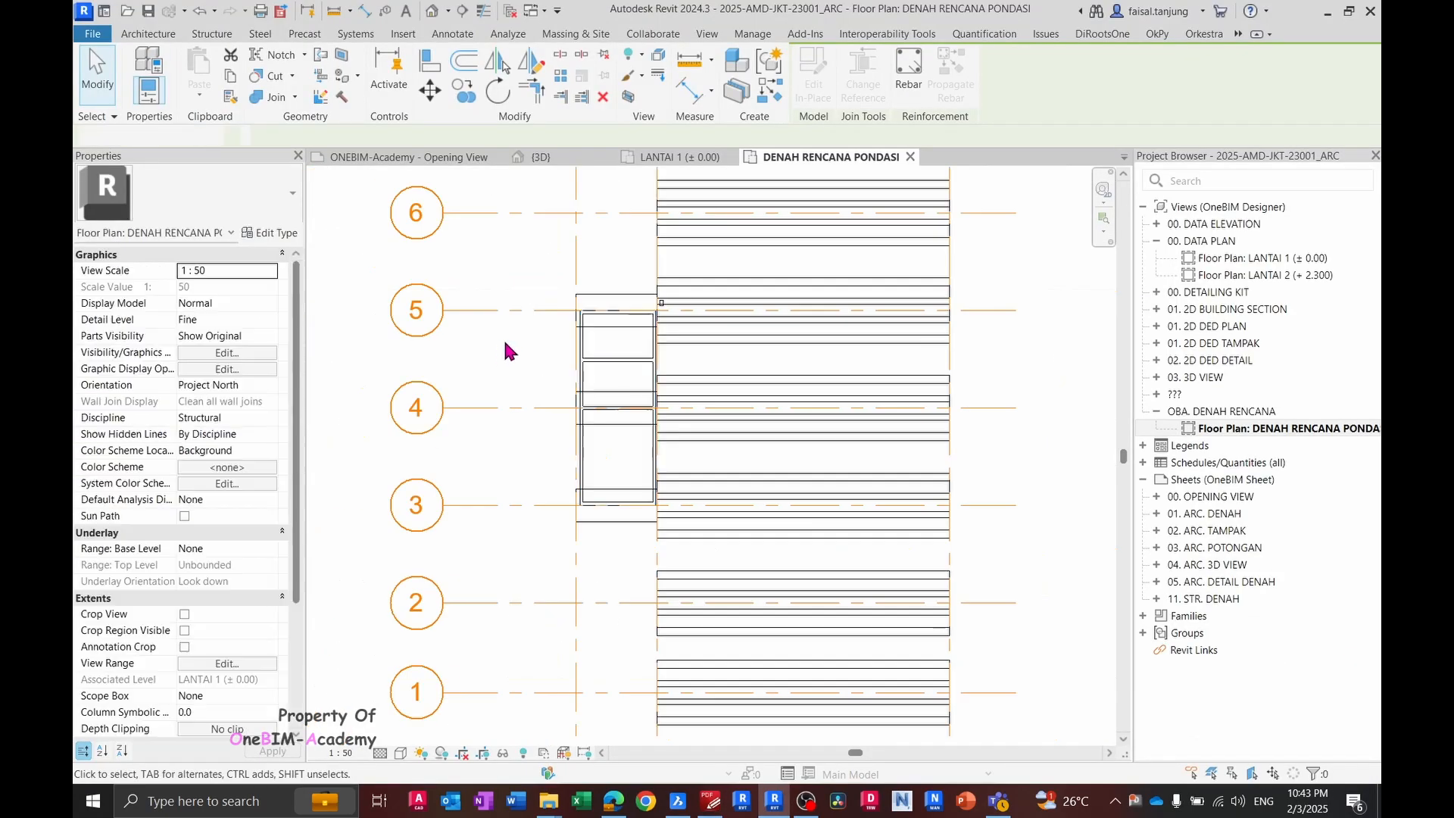
{"action": "mouse_move", "coordinate": [544, 353]}
{"action": "middle_mouse_down"}
{"action": "mouse_move", "coordinate": [517, 380]}
{"action": "mouse_move", "coordinate": [530, 412]}
{"action": "mouse_move", "coordinate": [516, 406]}
{"action": "middle_mouse_up"}
{"action": "key", "text": "alt+Tab"}
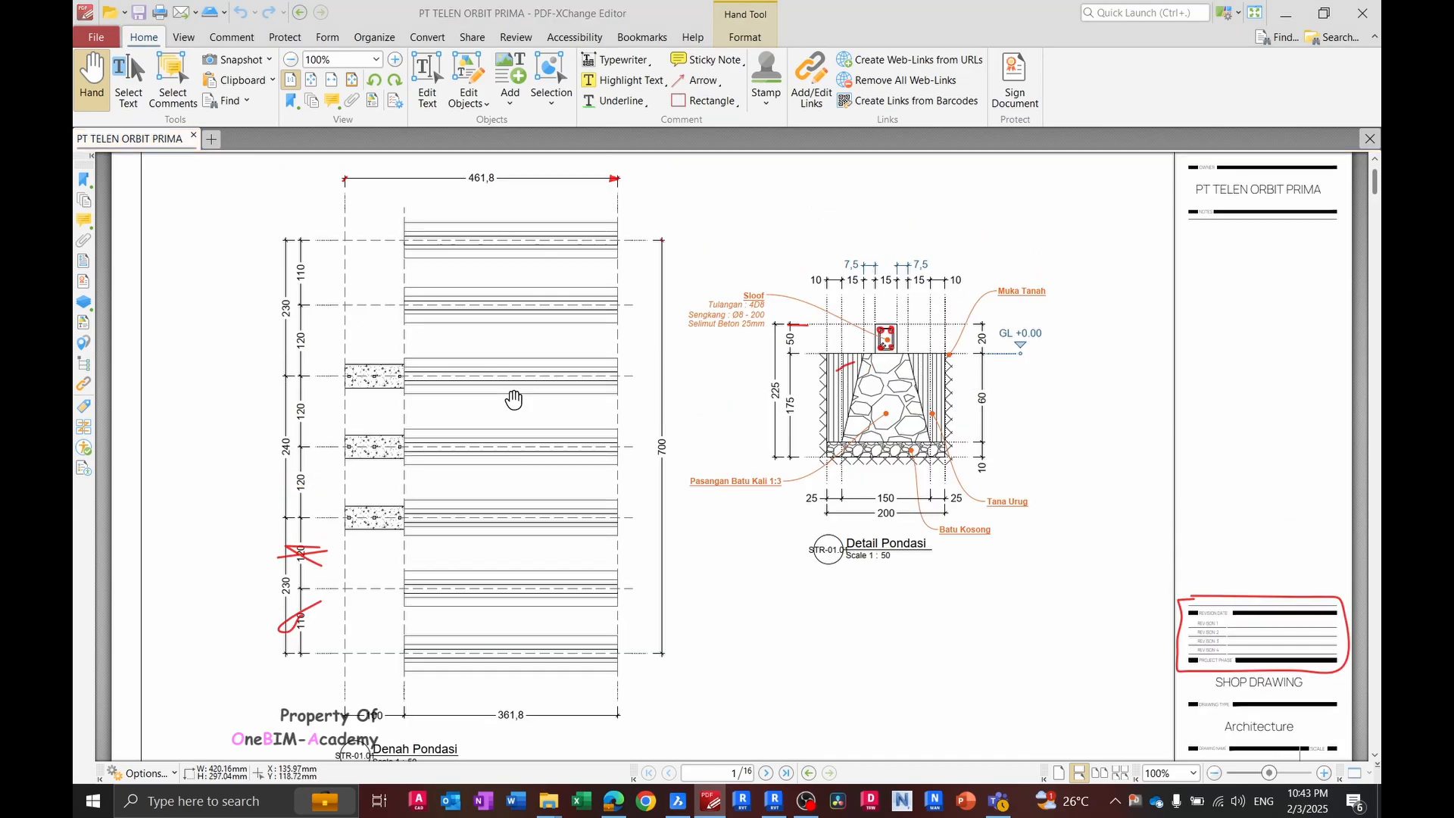
{"action": "key", "text": "alt+Tab"}
{"action": "scroll", "coordinate": [583, 399], "scroll_direction": "up", "scroll_amount": 5}
{"action": "left_click", "coordinate": [633, 419]}
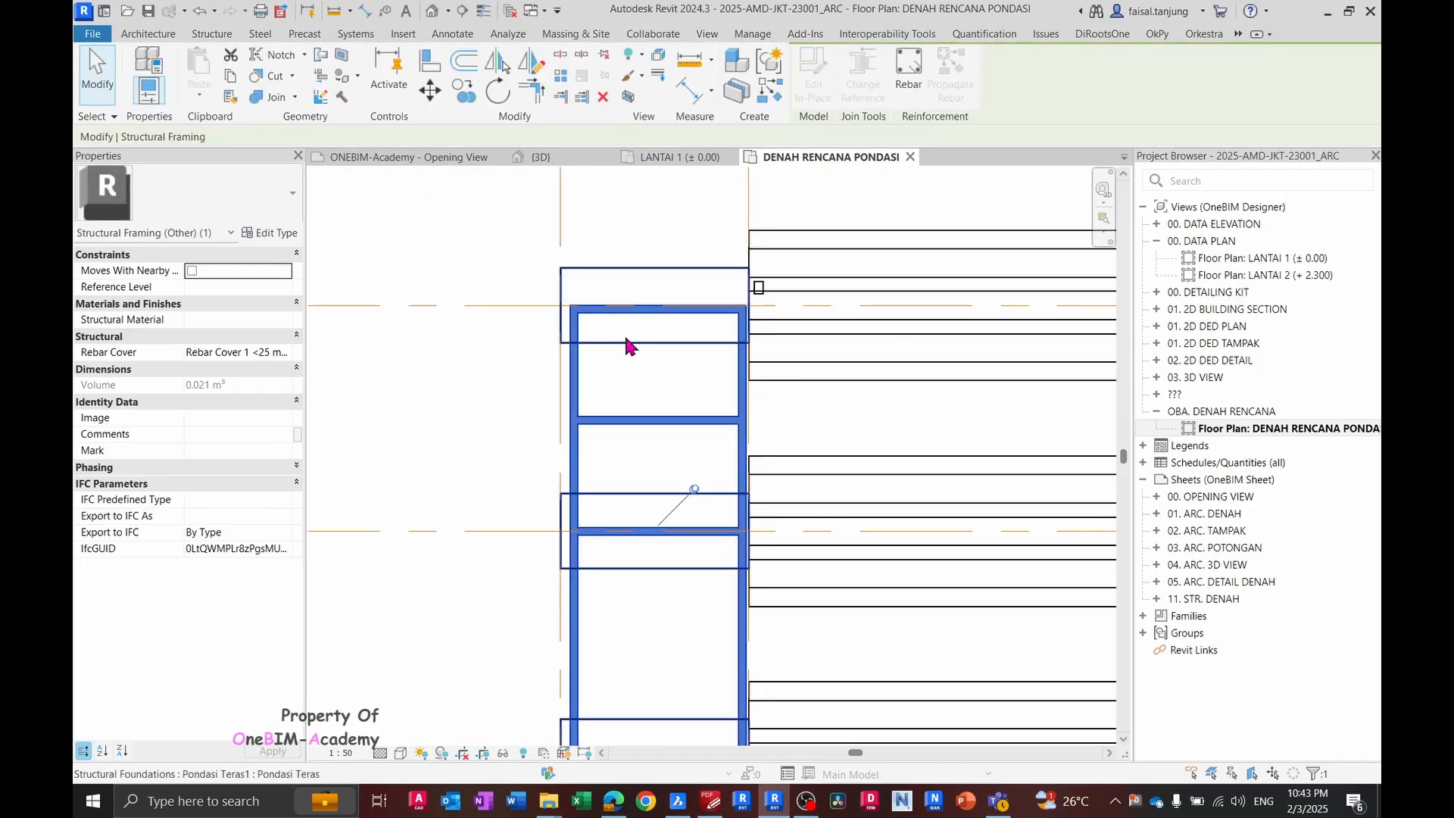
{"action": "key", "text": "Escape"}
- Try a cut plane offset of -500 in the foundation plan's view range and check the foundations
{"action": "scroll", "coordinate": [621, 344], "scroll_direction": "down", "scroll_amount": 1}
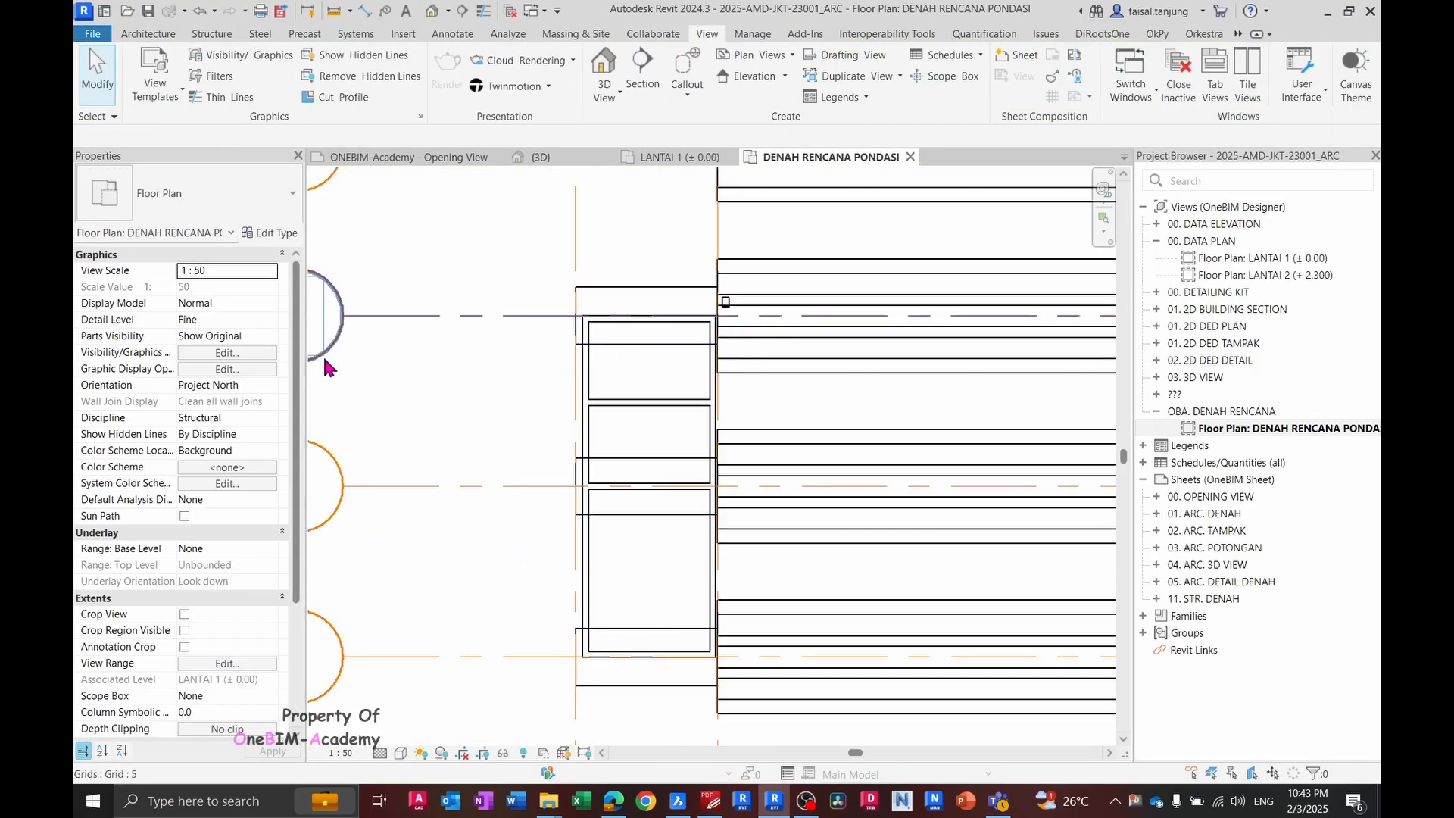
{"action": "scroll", "coordinate": [231, 581], "scroll_direction": "down", "scroll_amount": 2}
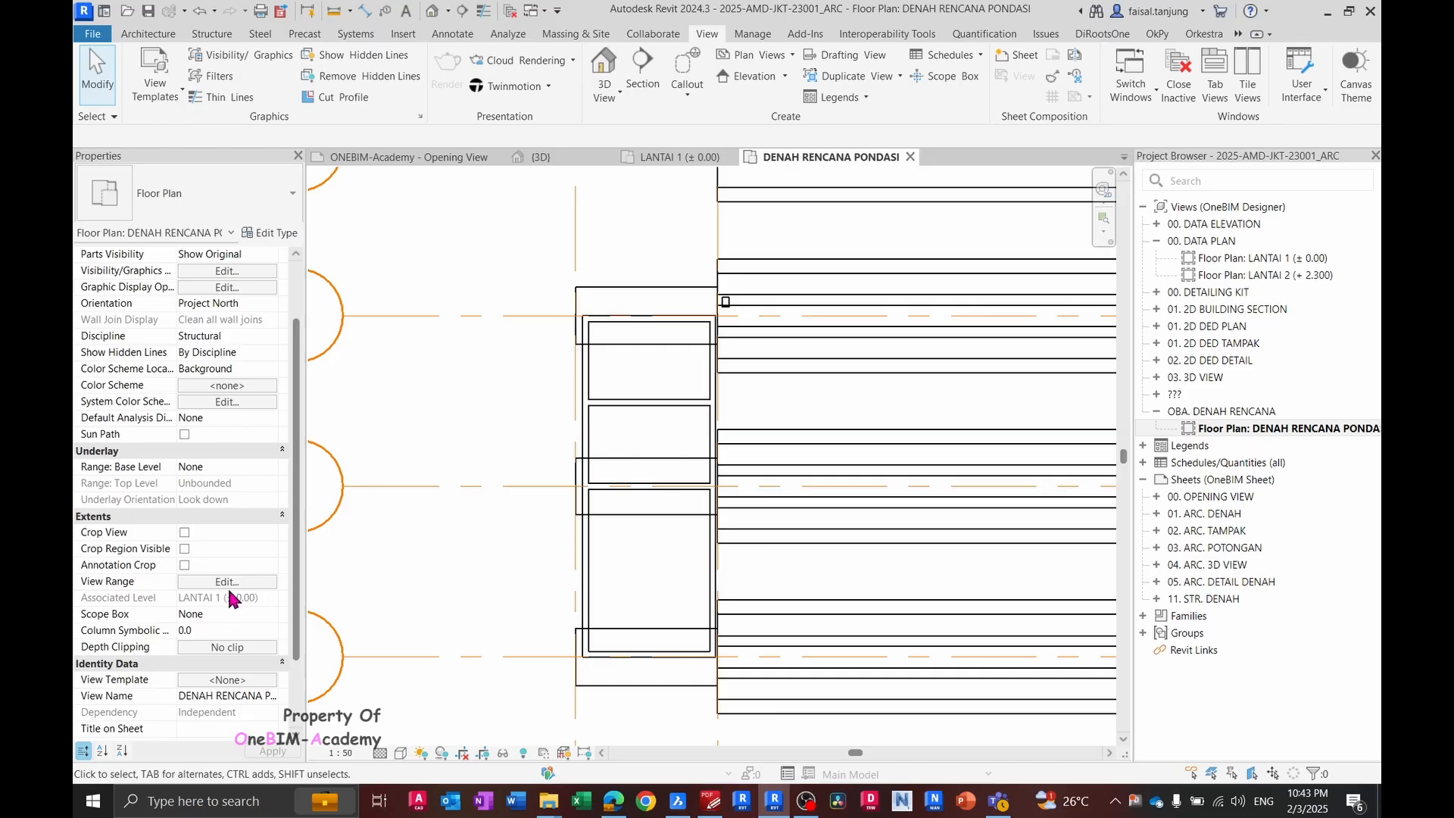
{"action": "left_click", "coordinate": [227, 582]}
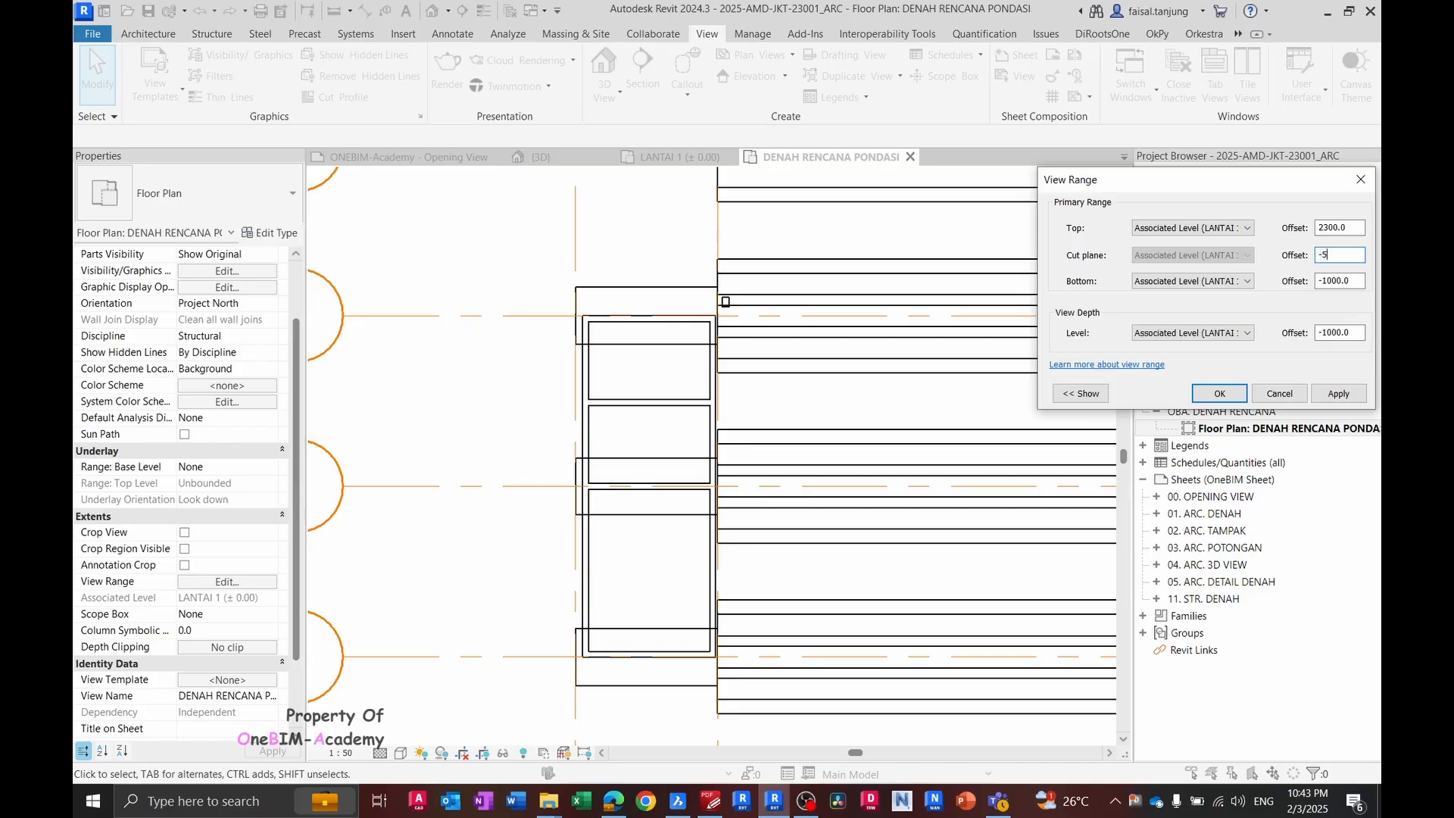
{"action": "key", "text": "Return"}
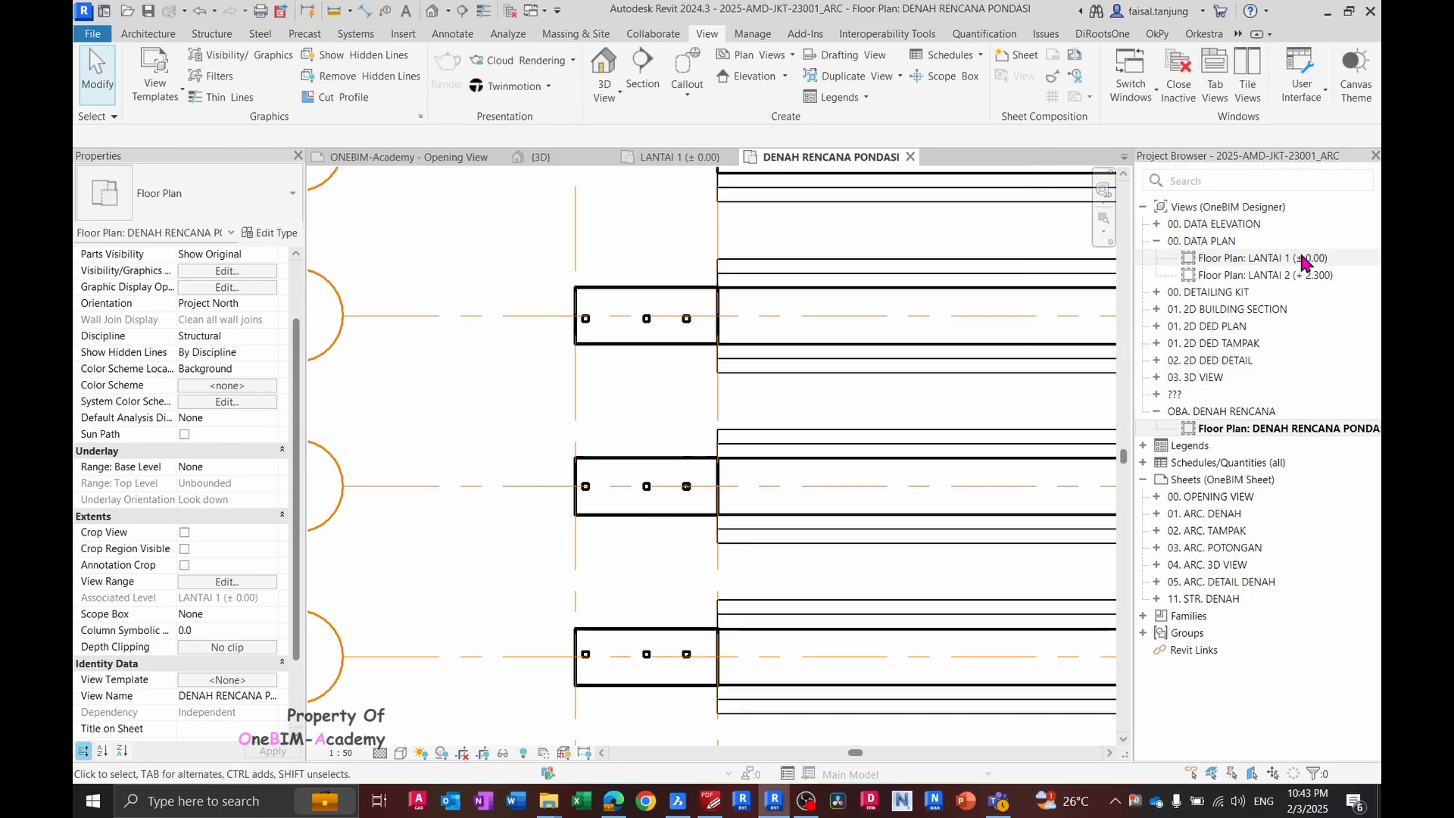
{"action": "scroll", "coordinate": [682, 390], "scroll_direction": "down", "scroll_amount": 2}
{"action": "scroll", "coordinate": [610, 412], "scroll_direction": "up", "scroll_amount": 5}
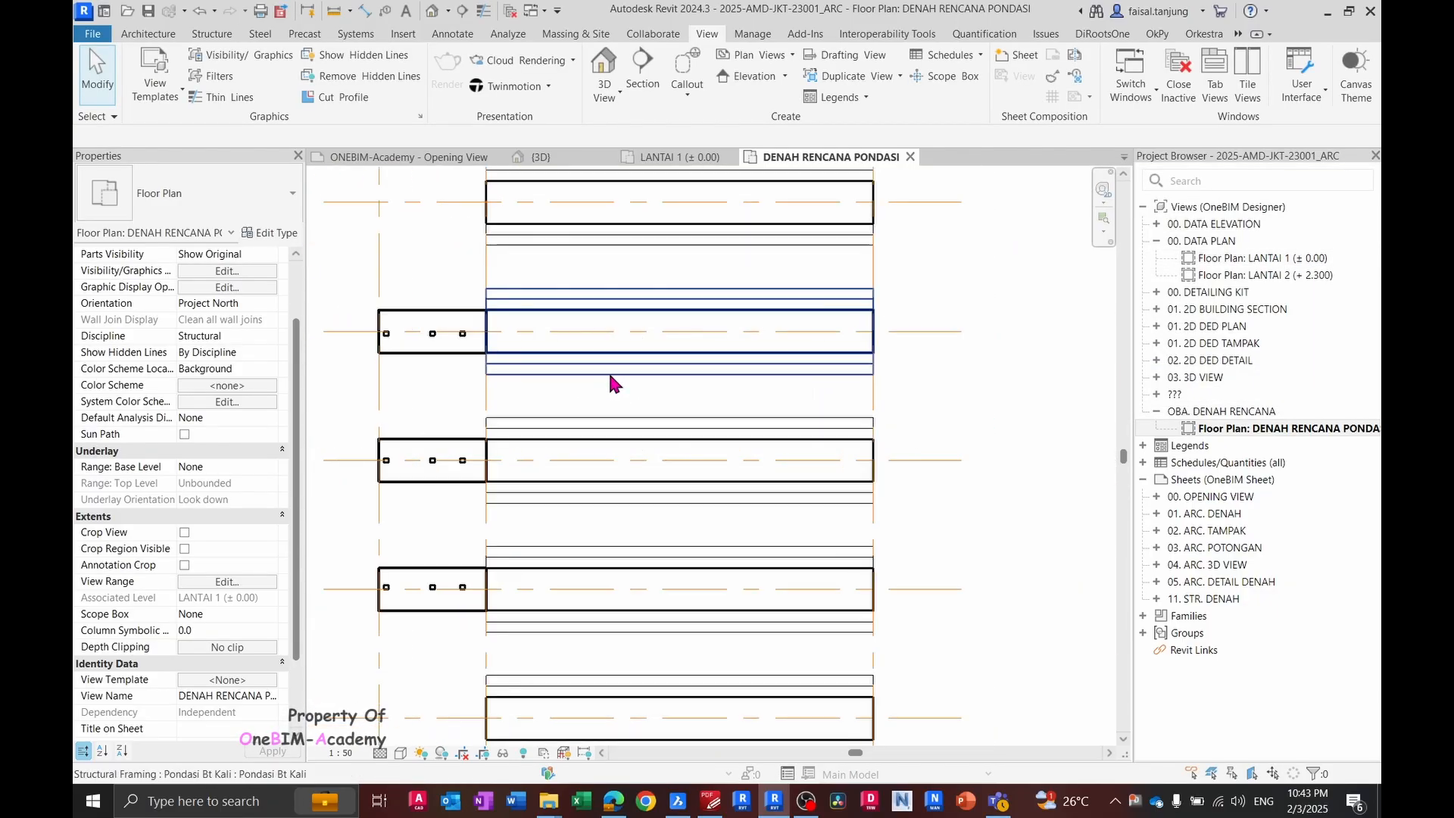
- Try a cut plane offset of -50 in the view range and check the terrace framing between grids 3 and 5
{"action": "left_click", "coordinate": [224, 582]}
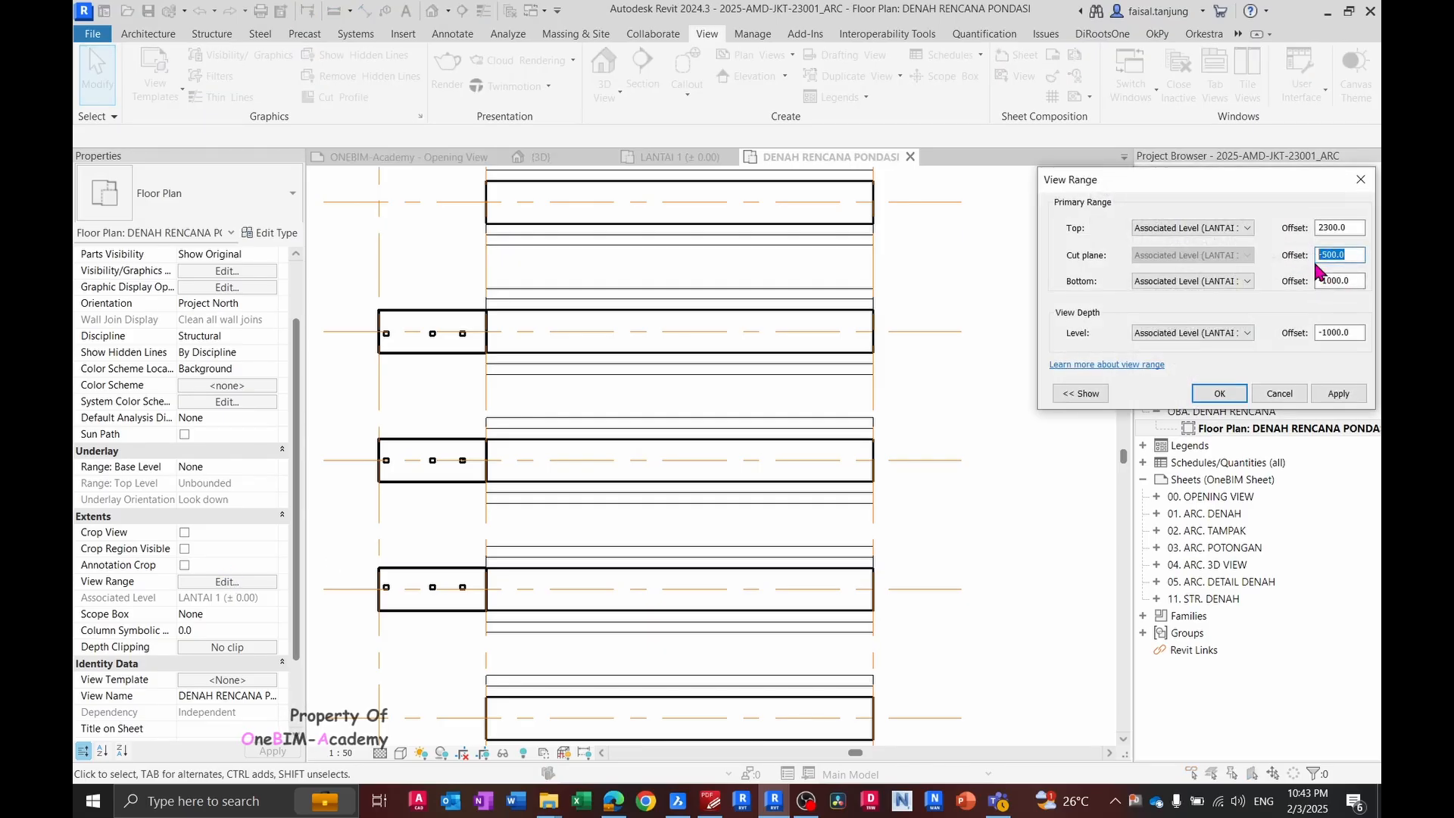
{"action": "type", "text": "-5"}
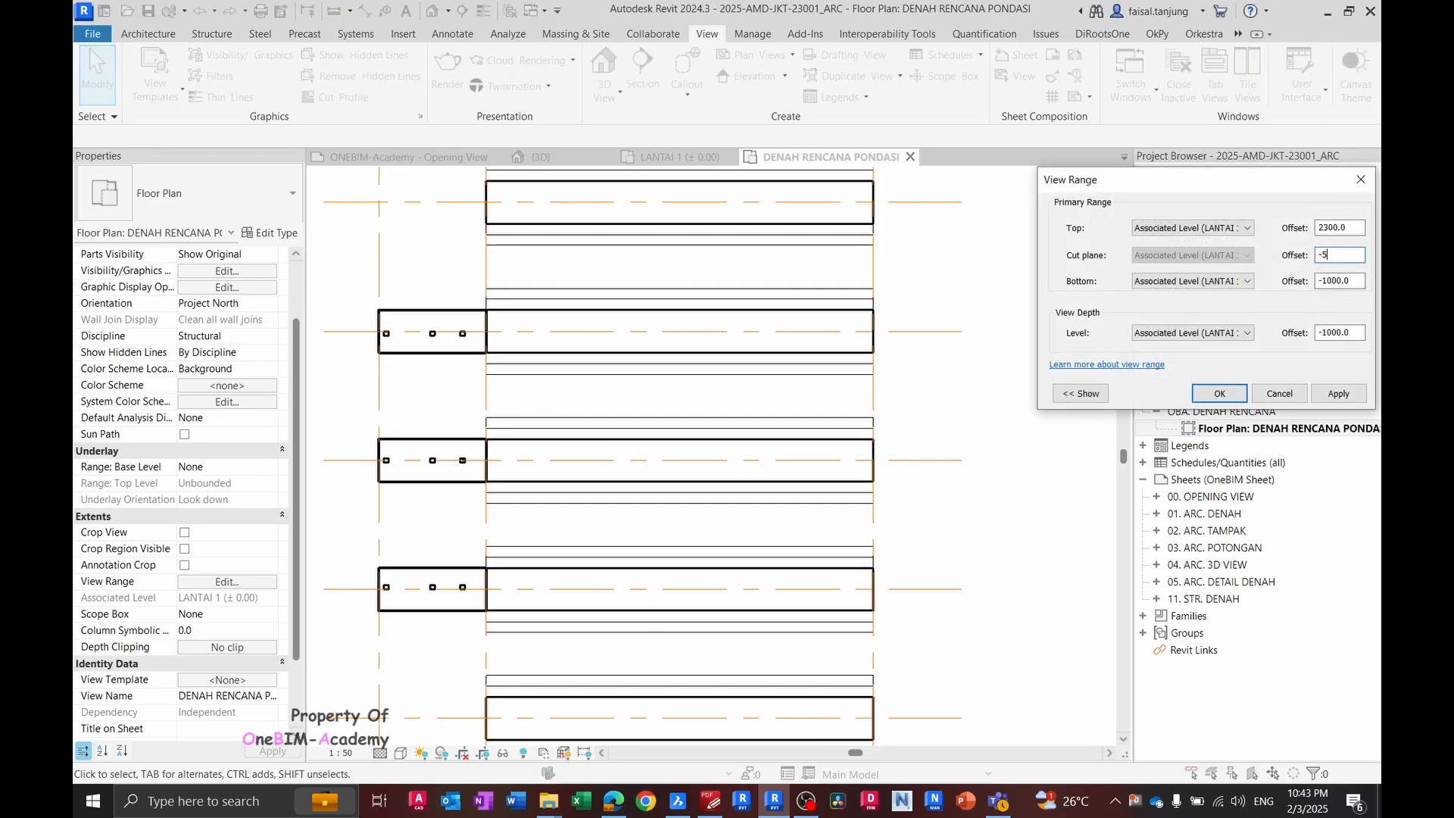
{"action": "type", "text": "0"}
{"action": "key", "text": "Return"}
{"action": "key", "text": "Return"}
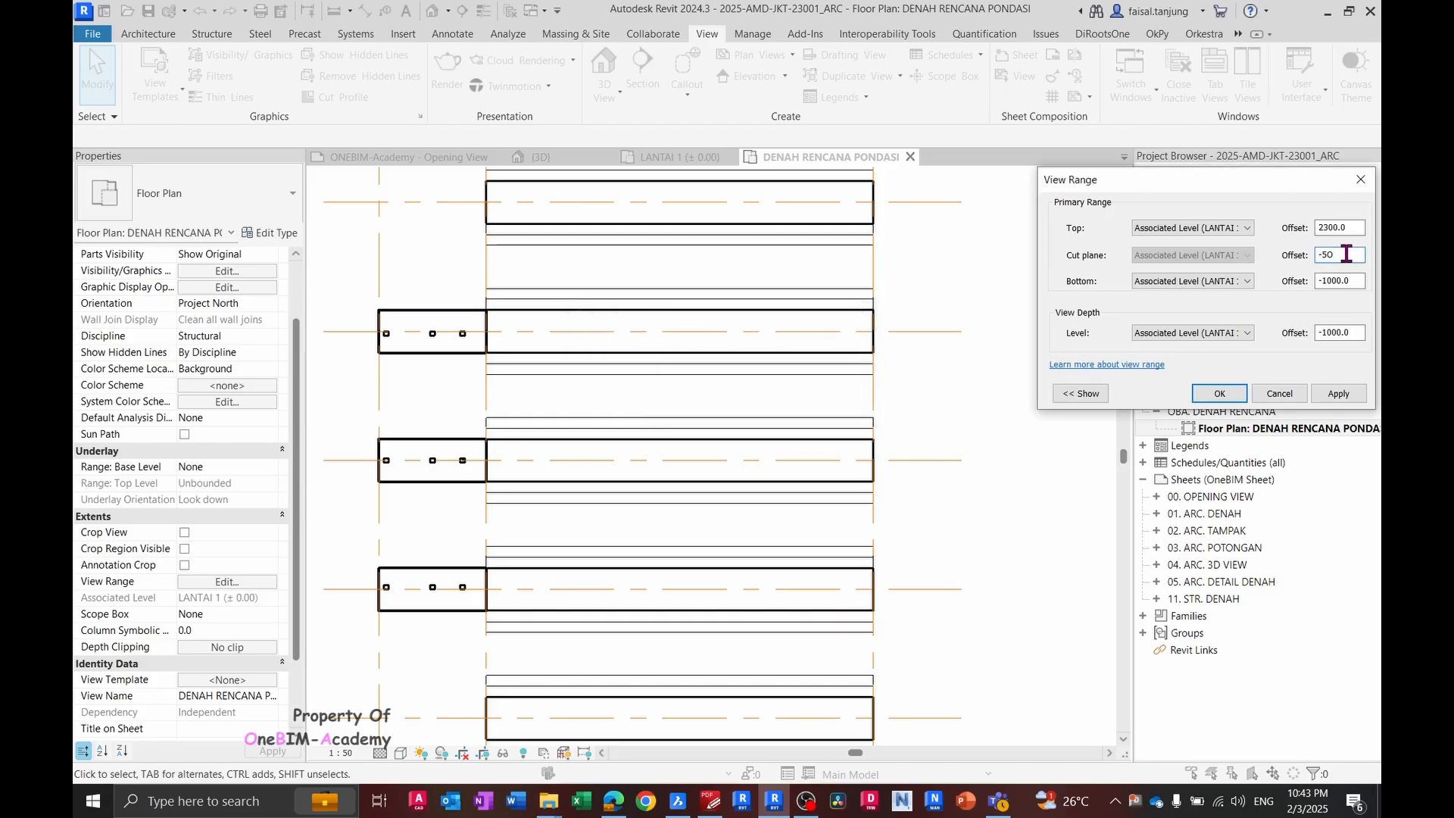
{"action": "key", "text": "Return"}
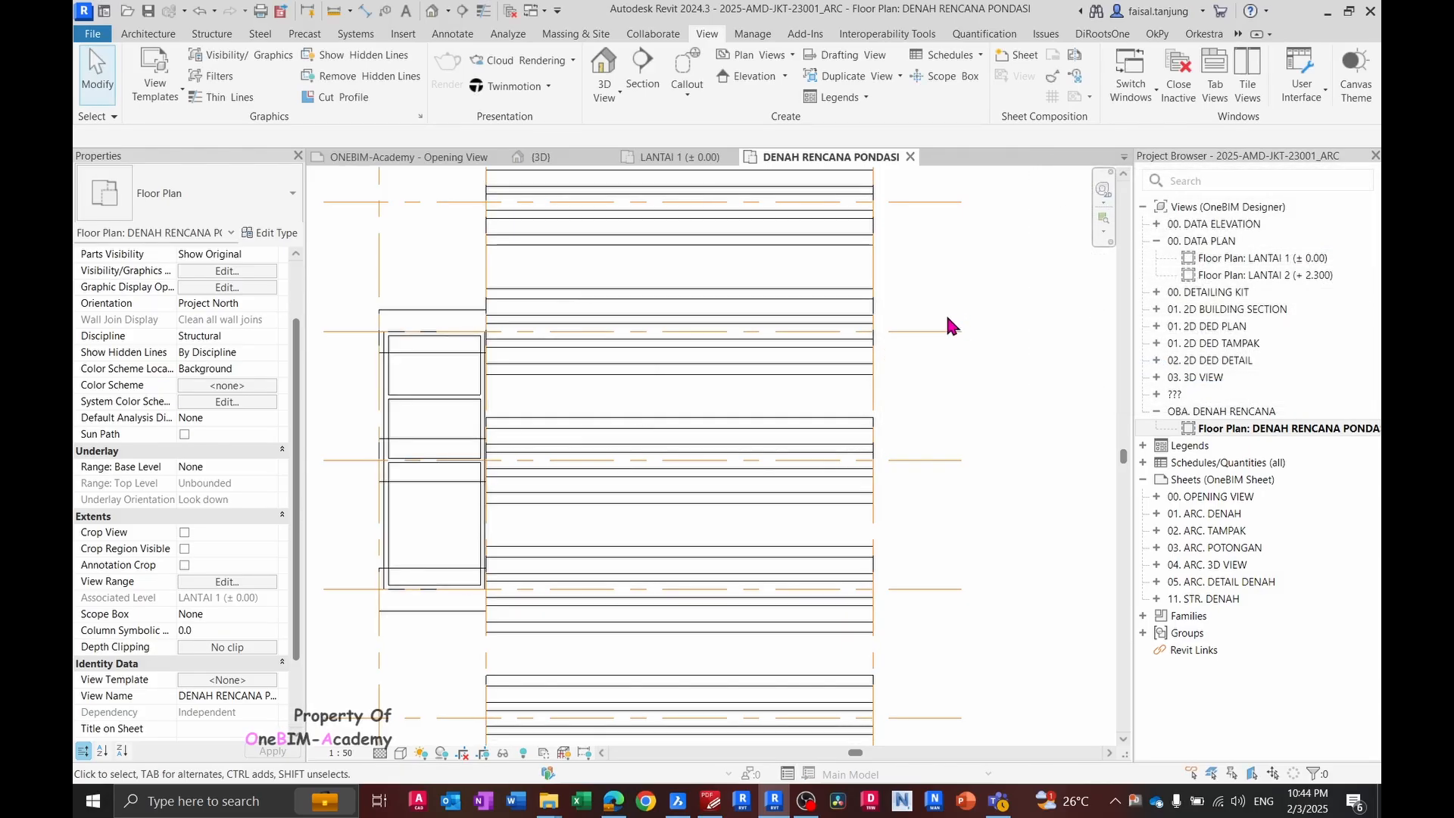
{"action": "scroll", "coordinate": [786, 299], "scroll_direction": "up", "scroll_amount": 3}
{"action": "left_click", "coordinate": [593, 327]}
{"action": "middle_click_drag", "start_coordinate": [637, 343], "coordinate": [578, 367]}
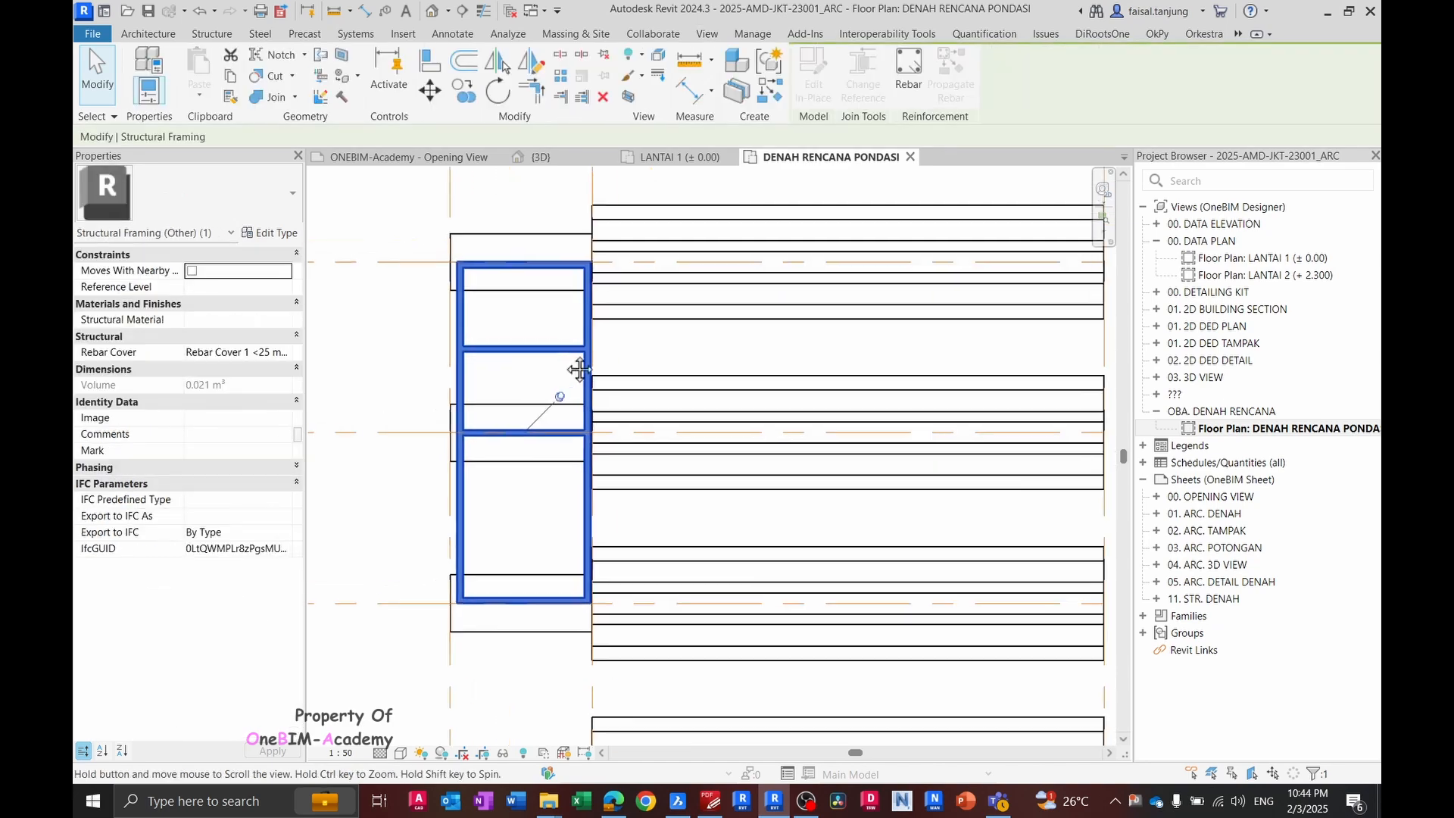
{"action": "key", "text": "Escape"}
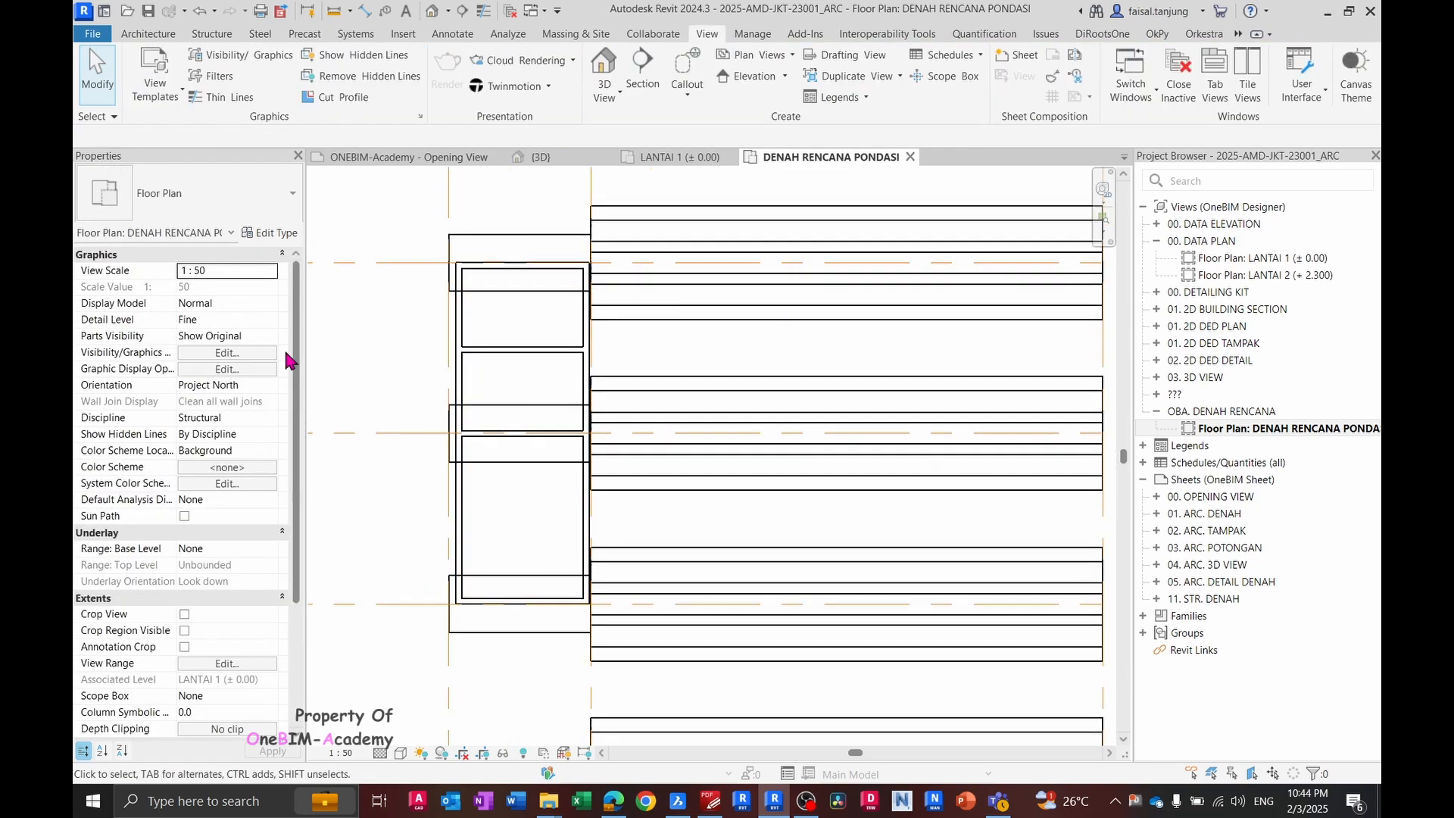
- Try a cut plane offset of -100 in the foundation plan's view range
{"action": "left_click", "coordinate": [259, 665]}
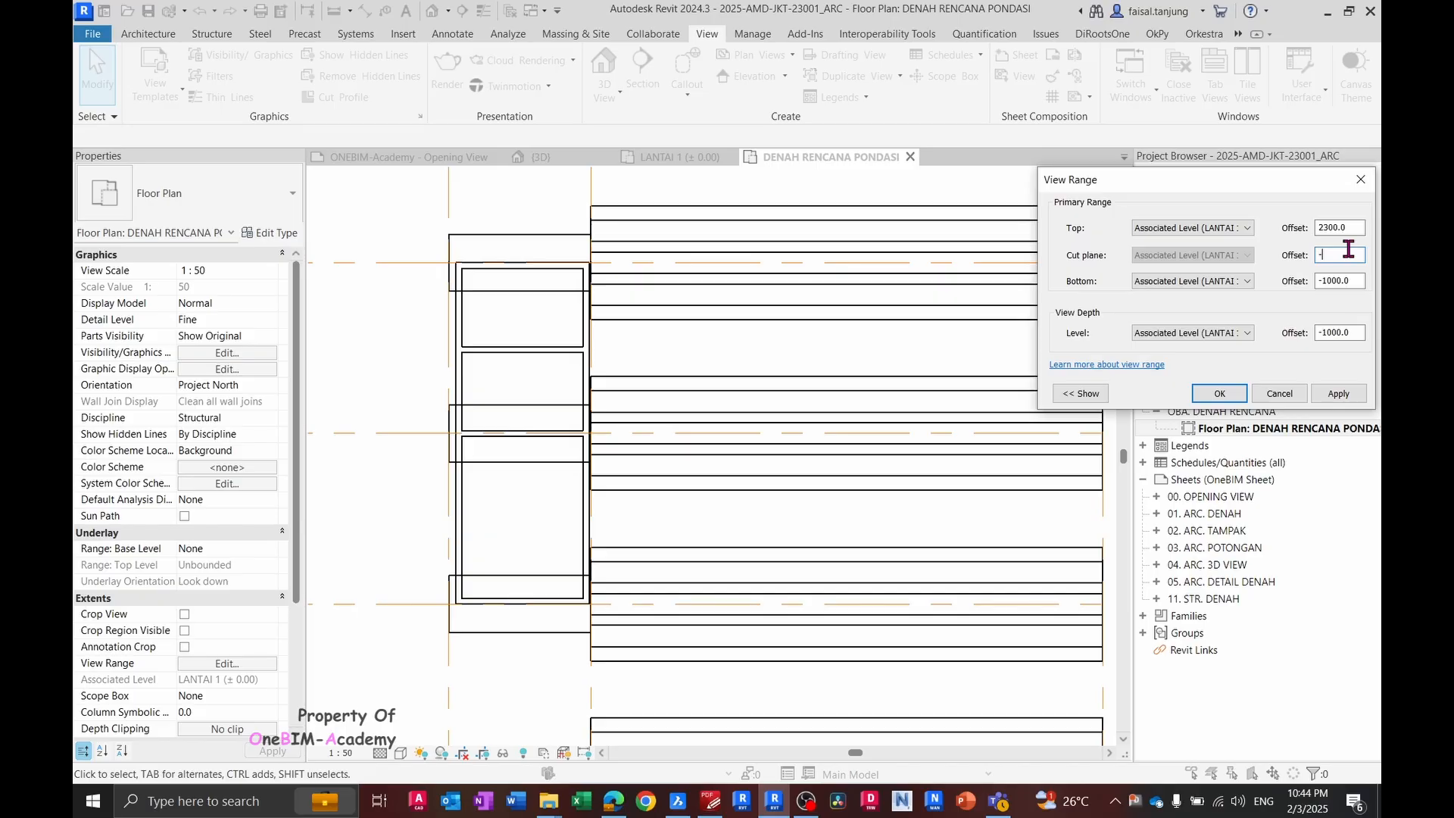
{"action": "type", "text": "-10"}
{"action": "key", "text": "Return"}
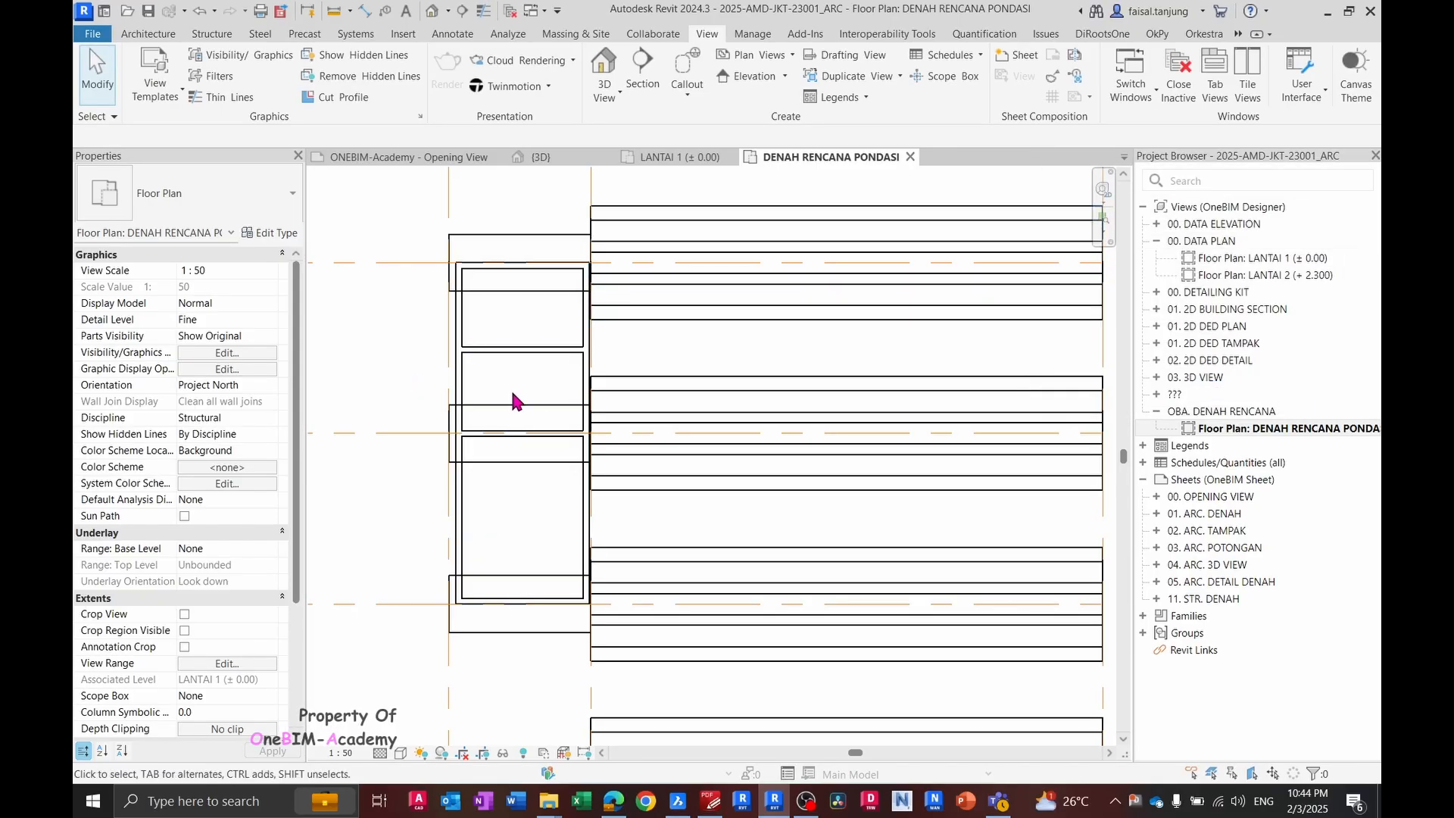
- Set the cut plane offset to -300 in the foundation plan's view range and apply it
{"action": "left_click", "coordinate": [255, 668]}
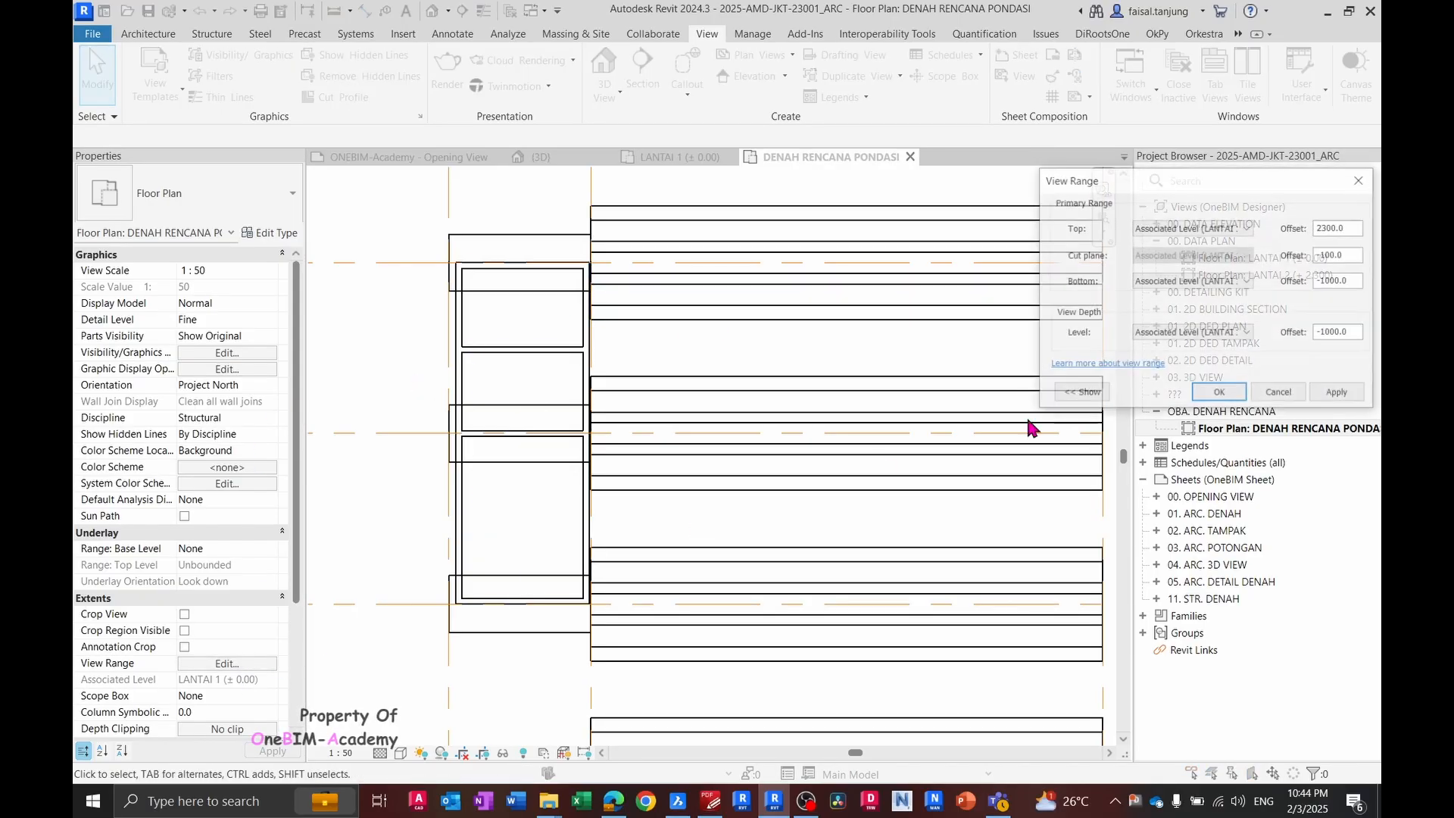
{"action": "left_click_drag", "start_coordinate": [1358, 255], "coordinate": [1312, 262]}
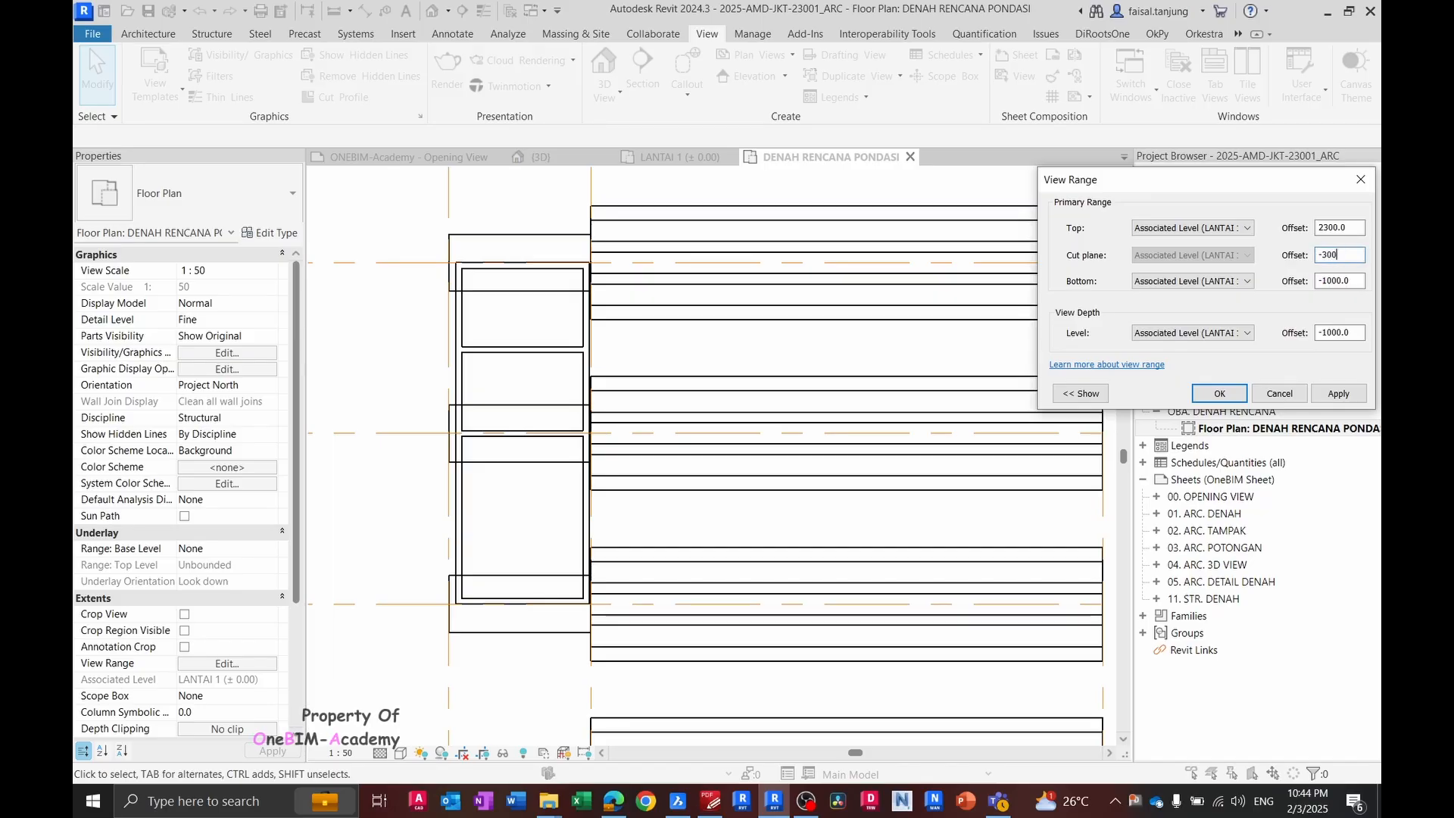
{"action": "key", "text": "Return"}
{"action": "scroll", "coordinate": [666, 344], "scroll_direction": "down", "scroll_amount": 2}
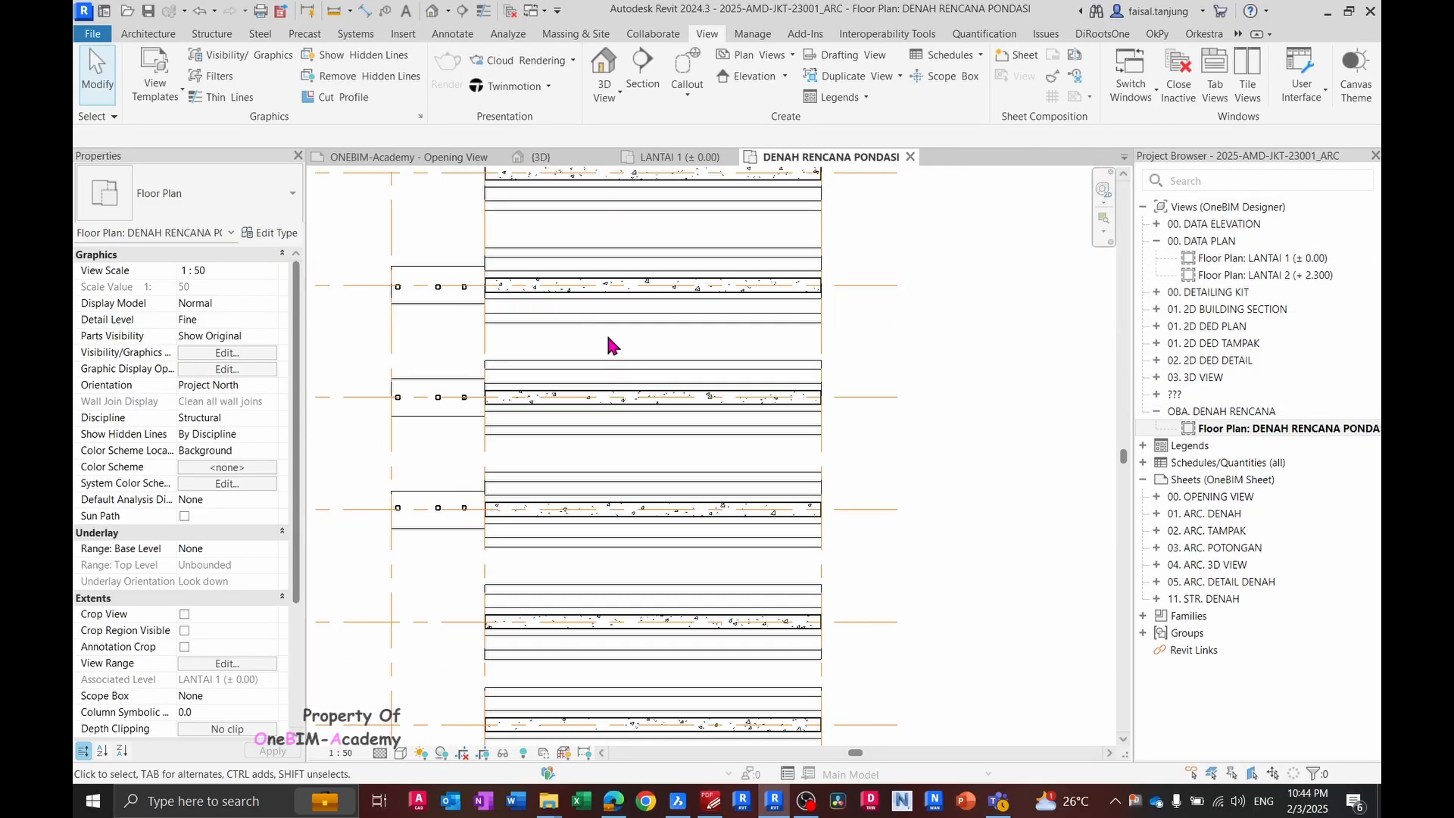
- Examine the outline and hatch of the terrace foundations in the PDF reference drawing
{"action": "key", "text": "alt+Tab"}
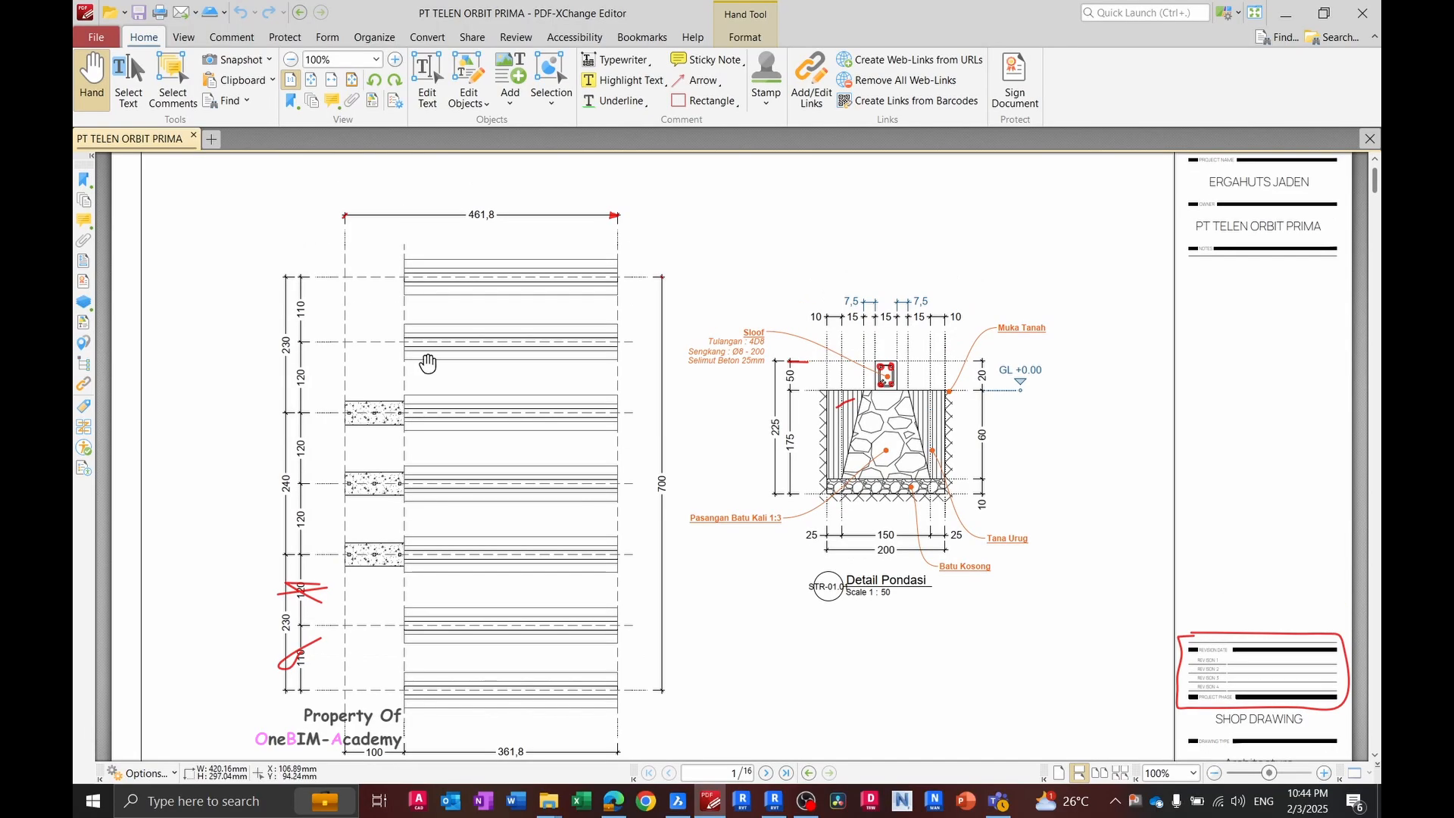
{"action": "scroll", "coordinate": [348, 379], "scroll_direction": "up", "scroll_amount": 3, "text": "ctrl"}
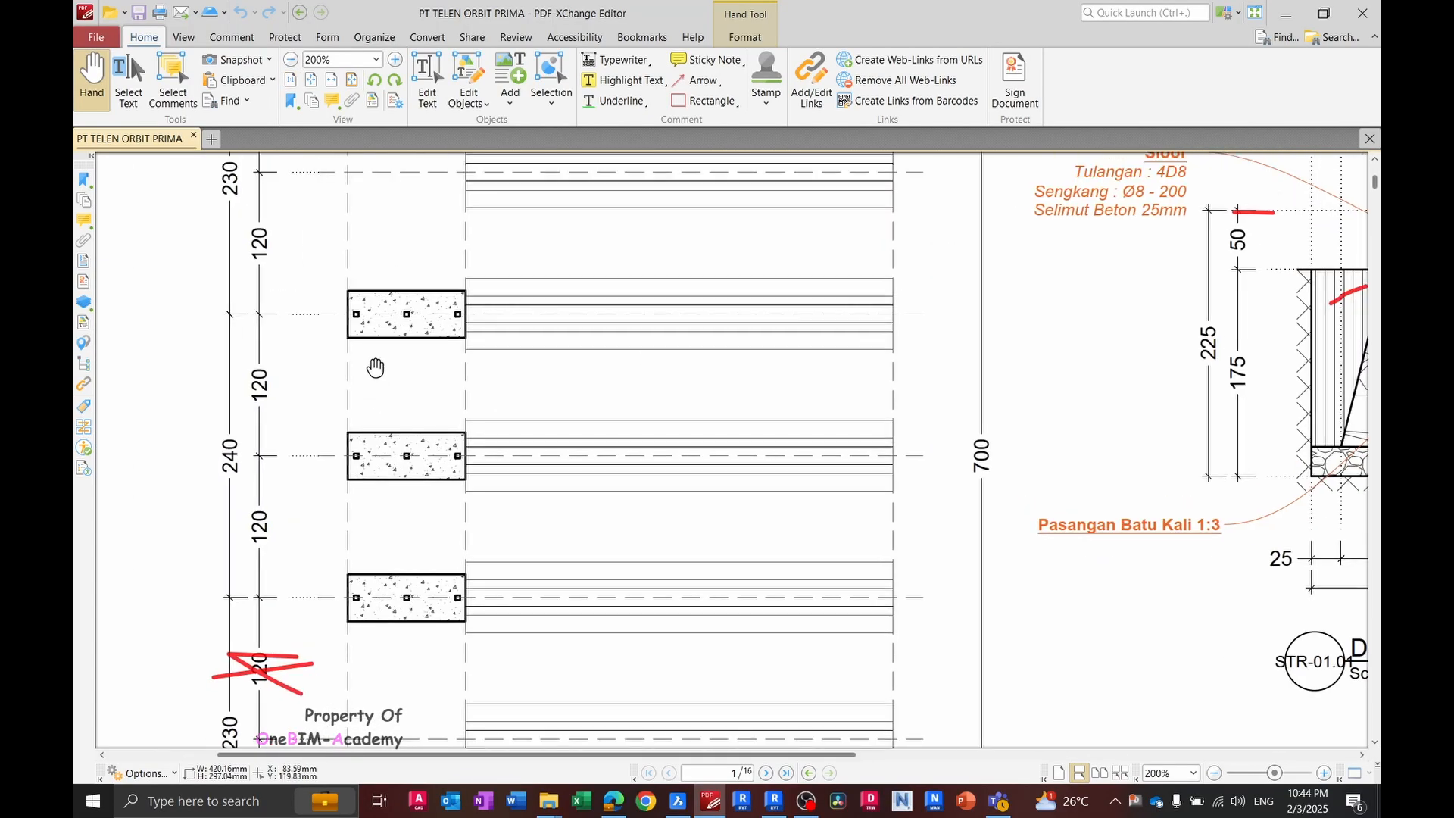
{"action": "scroll", "coordinate": [376, 368], "scroll_direction": "up", "scroll_amount": 3, "text": "ctrl"}
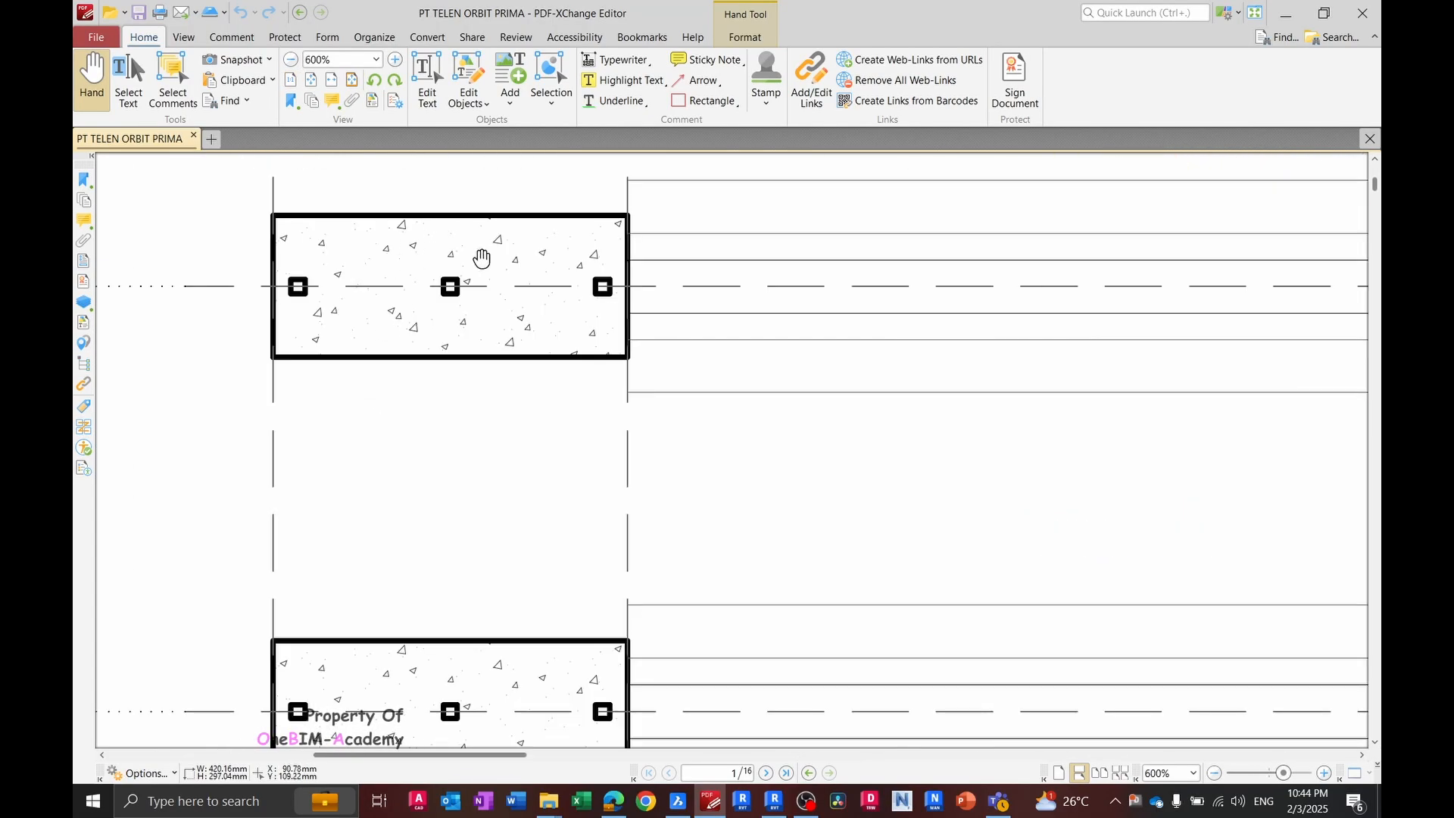
{"action": "key", "text": "alt+Tab"}
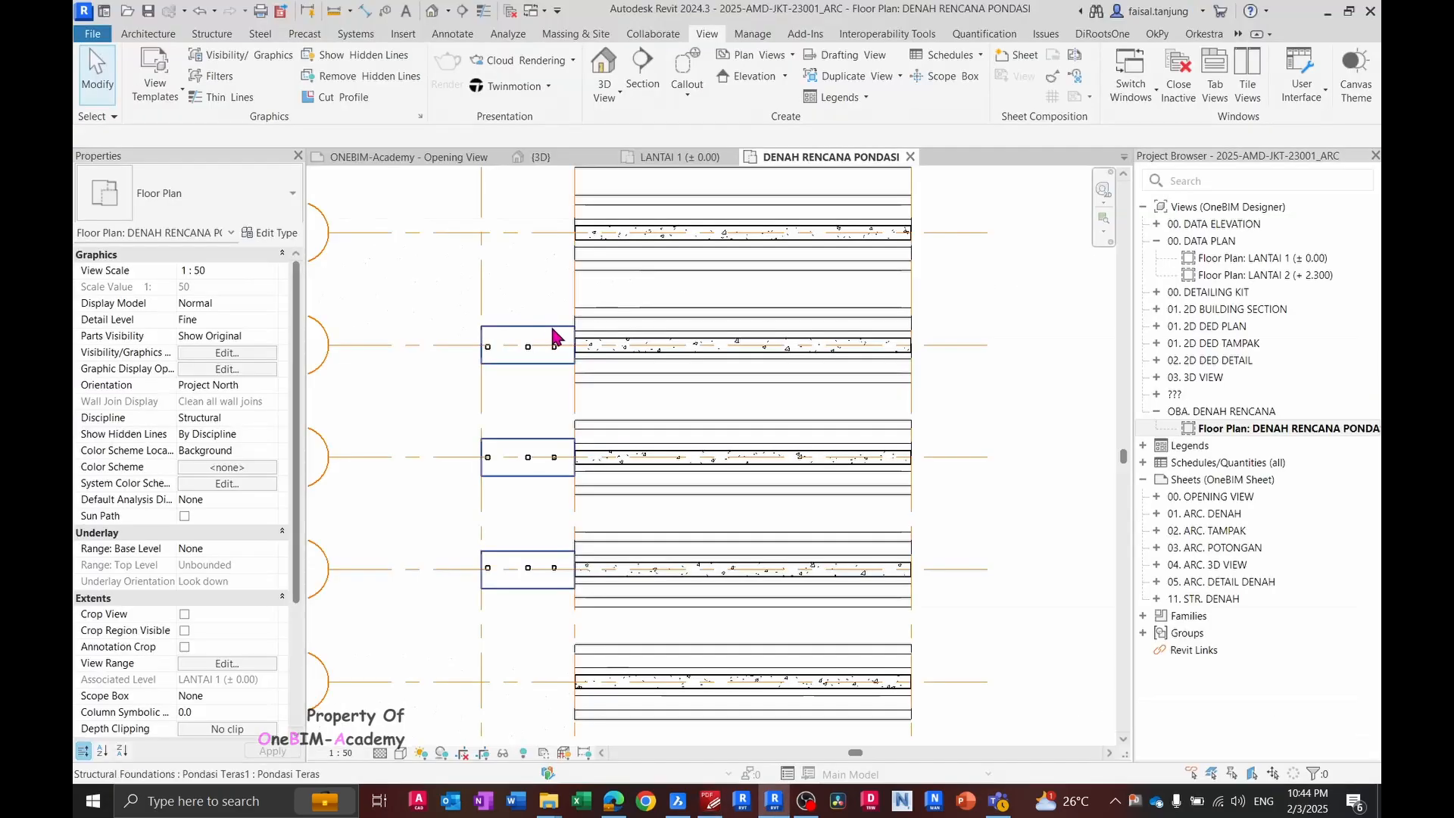
- Override the terrace foundations' graphics in the view with a Concrete surface foreground pattern and surface transparency of 2, and compare with the PDF
{"action": "scroll", "coordinate": [591, 303], "scroll_direction": "up", "scroll_amount": 5}
{"action": "left_click", "coordinate": [615, 296]}
{"action": "right_click", "coordinate": [615, 296]}
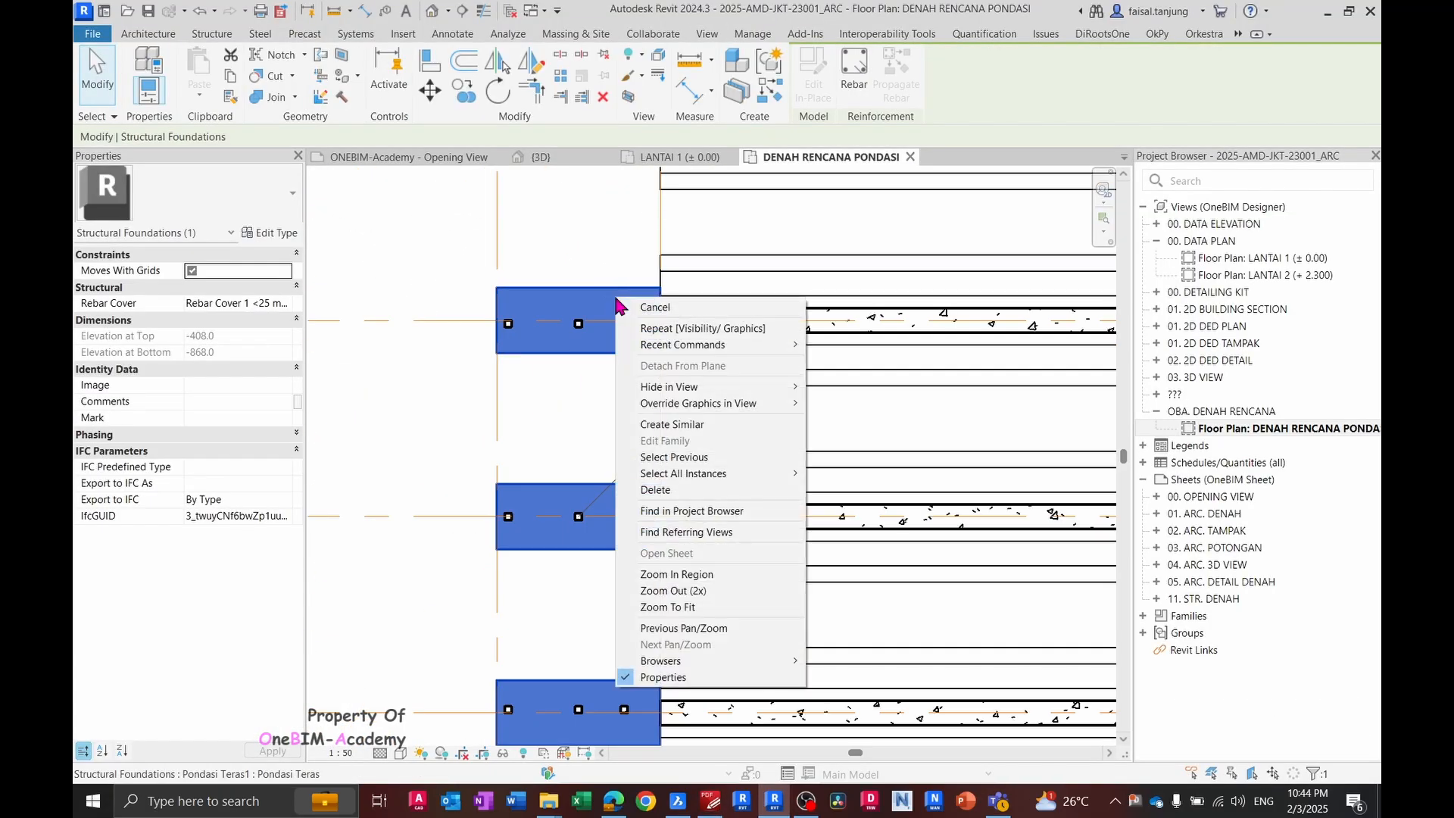
{"action": "mouse_move", "coordinate": [758, 403]}
{"action": "left_click", "coordinate": [871, 406]}
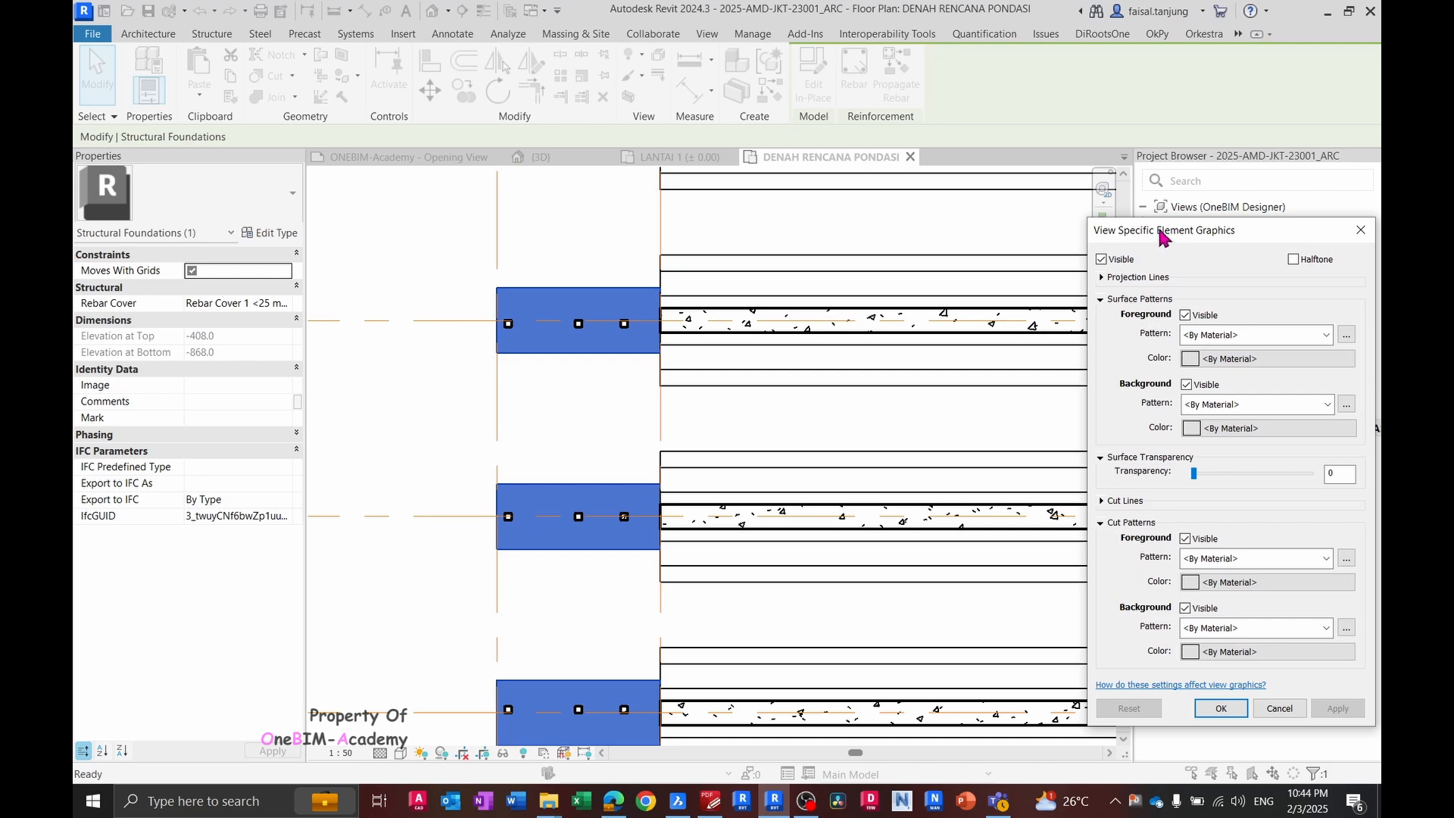
{"action": "left_click_drag", "start_coordinate": [1163, 237], "coordinate": [813, 209]}
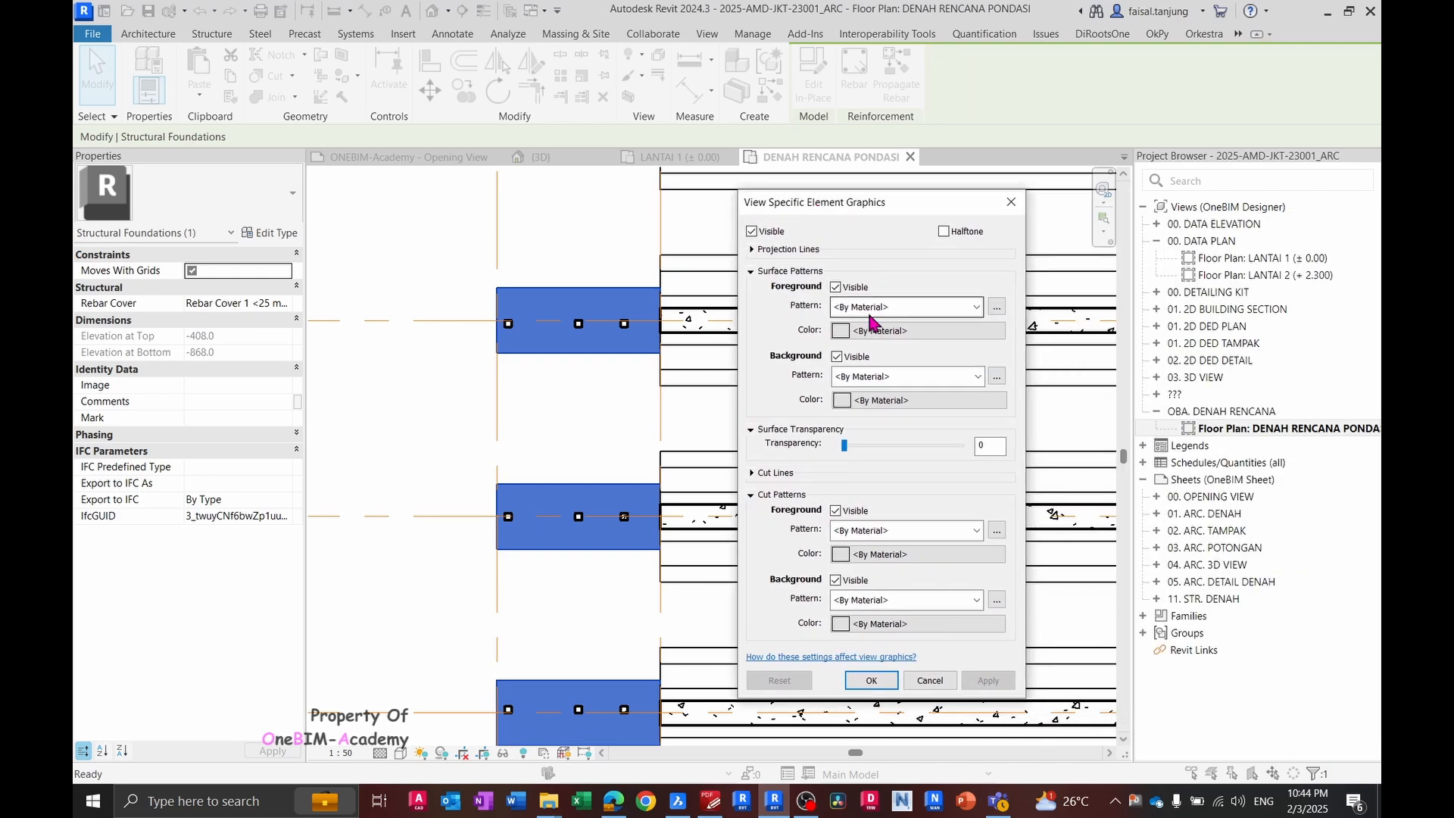
{"action": "left_click_drag", "start_coordinate": [842, 443], "coordinate": [841, 456]}
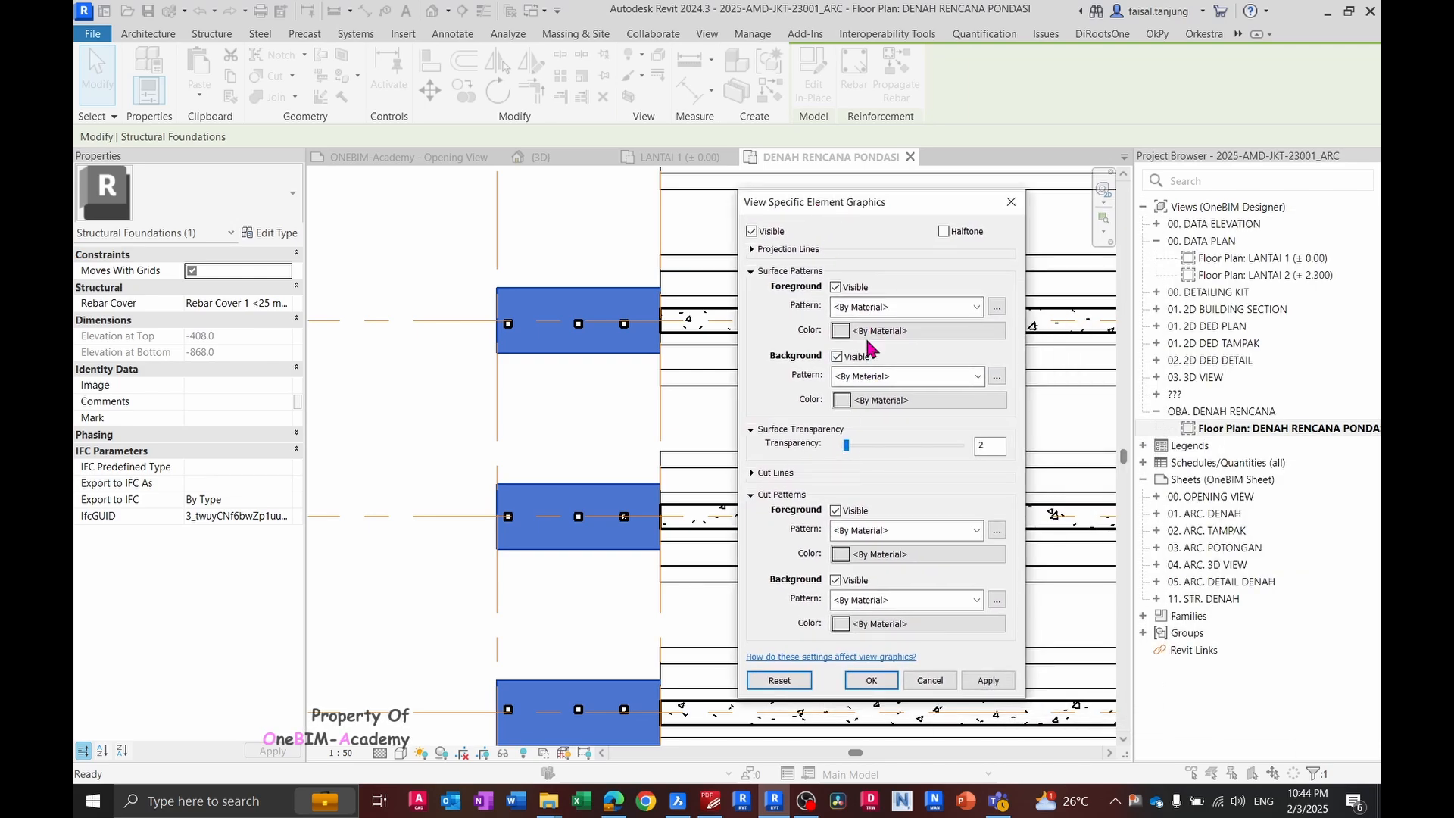
{"action": "left_click", "coordinate": [886, 307]}
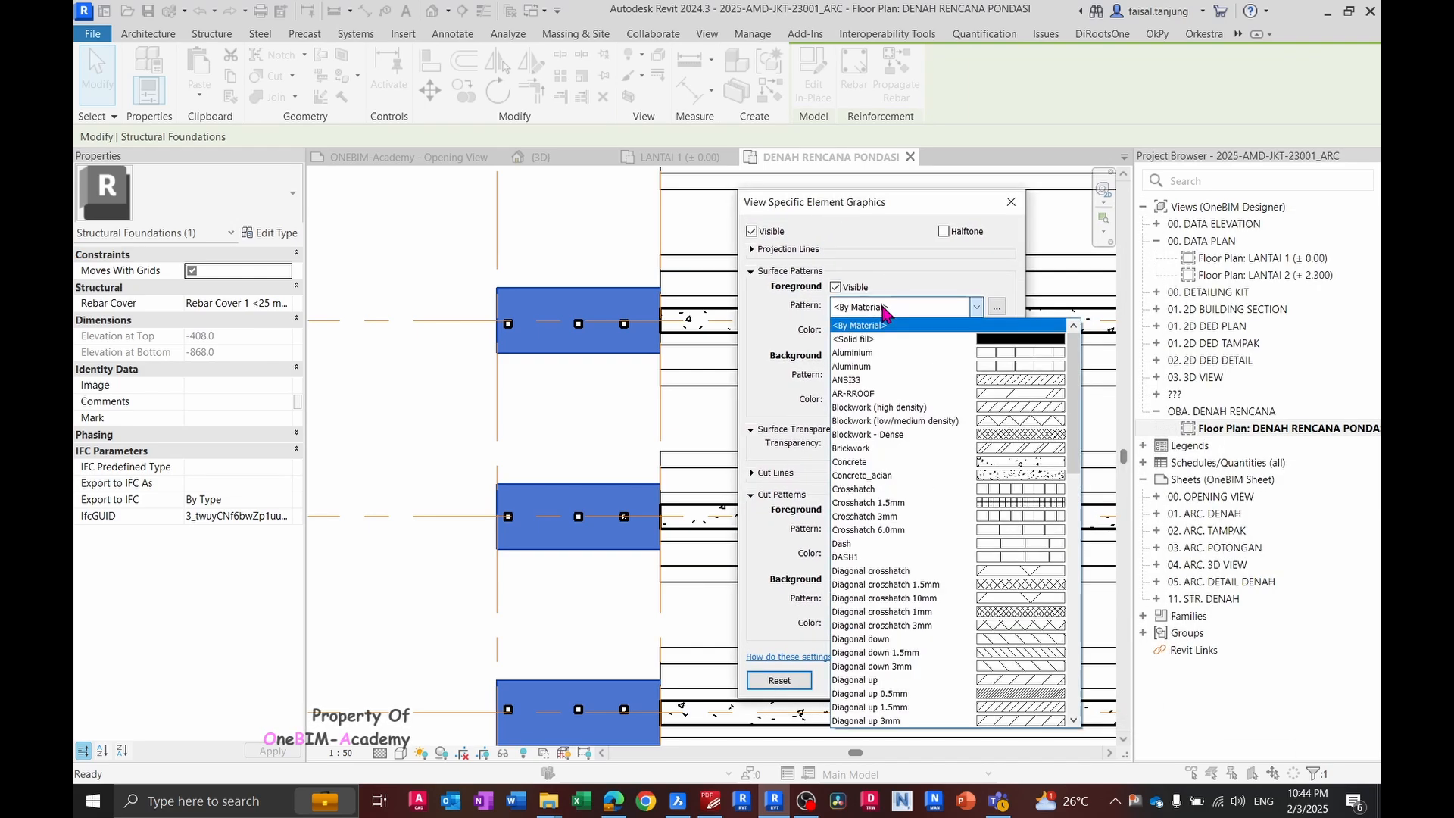
{"action": "left_click", "coordinate": [975, 462]}
{"action": "left_click", "coordinate": [991, 681]}
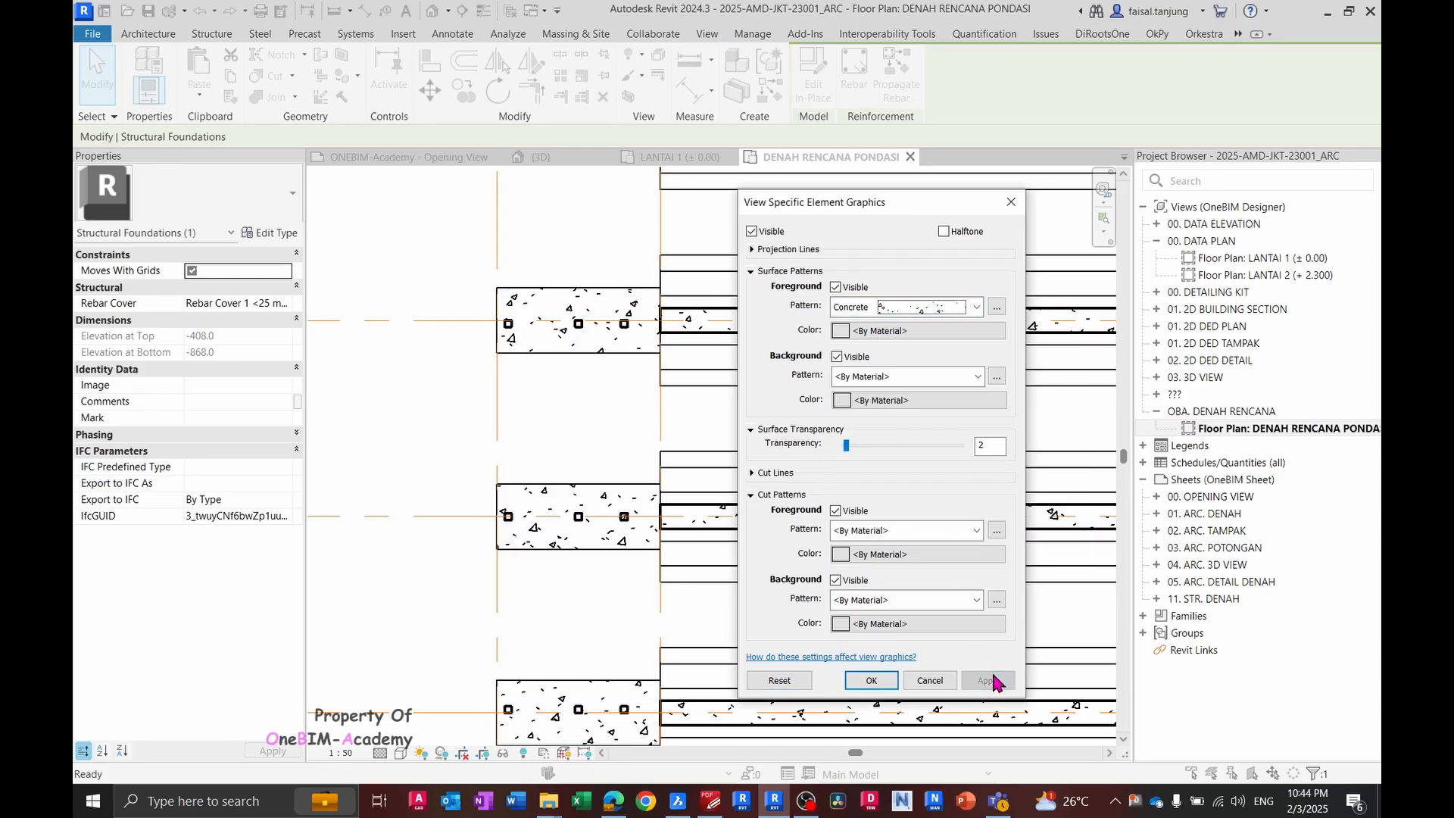
{"action": "left_click", "coordinate": [871, 681]}
{"action": "left_click", "coordinate": [540, 386]}
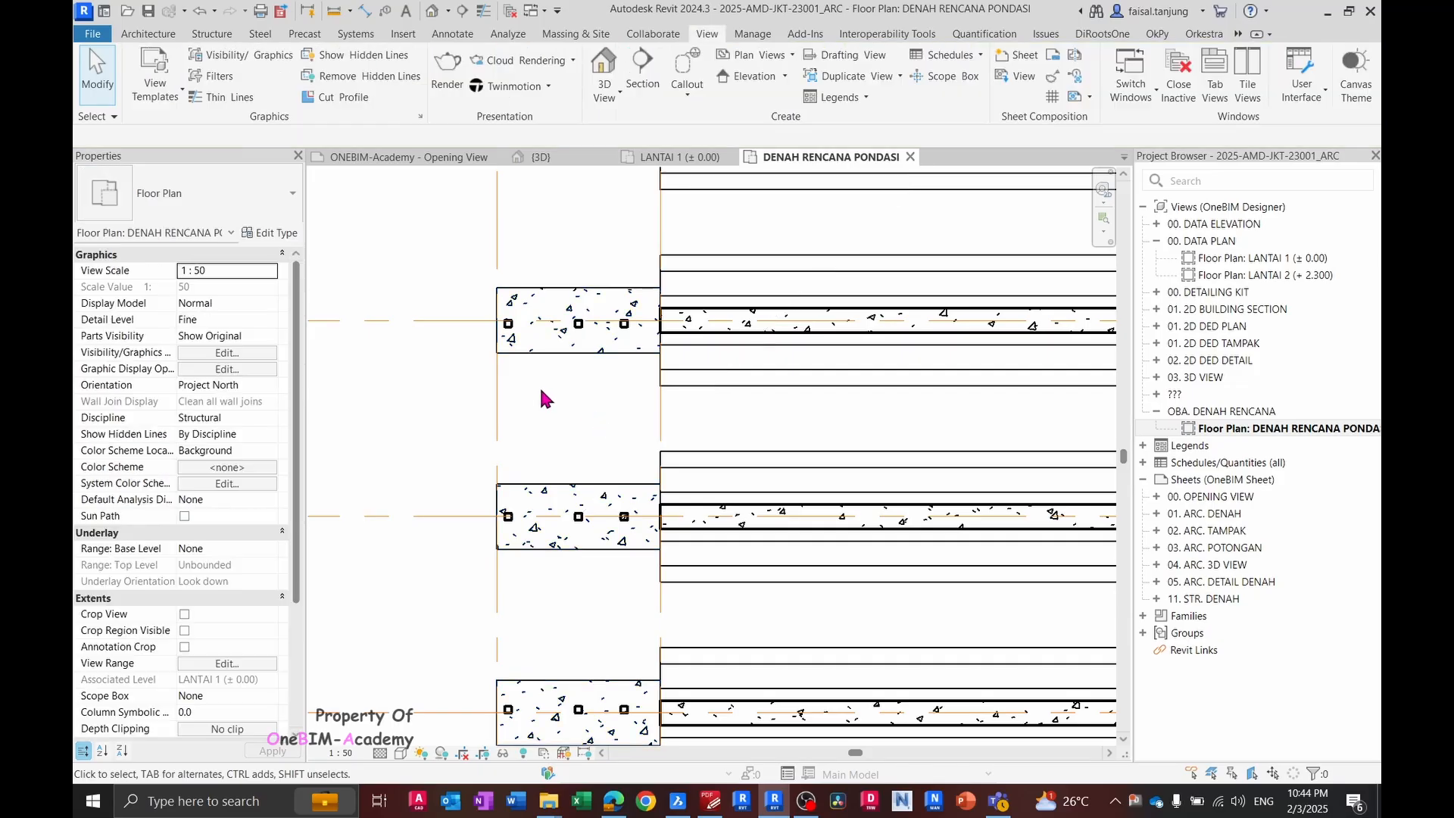
{"action": "key", "text": "alt+Tab"}
{"action": "key", "text": "alt+Tab"}
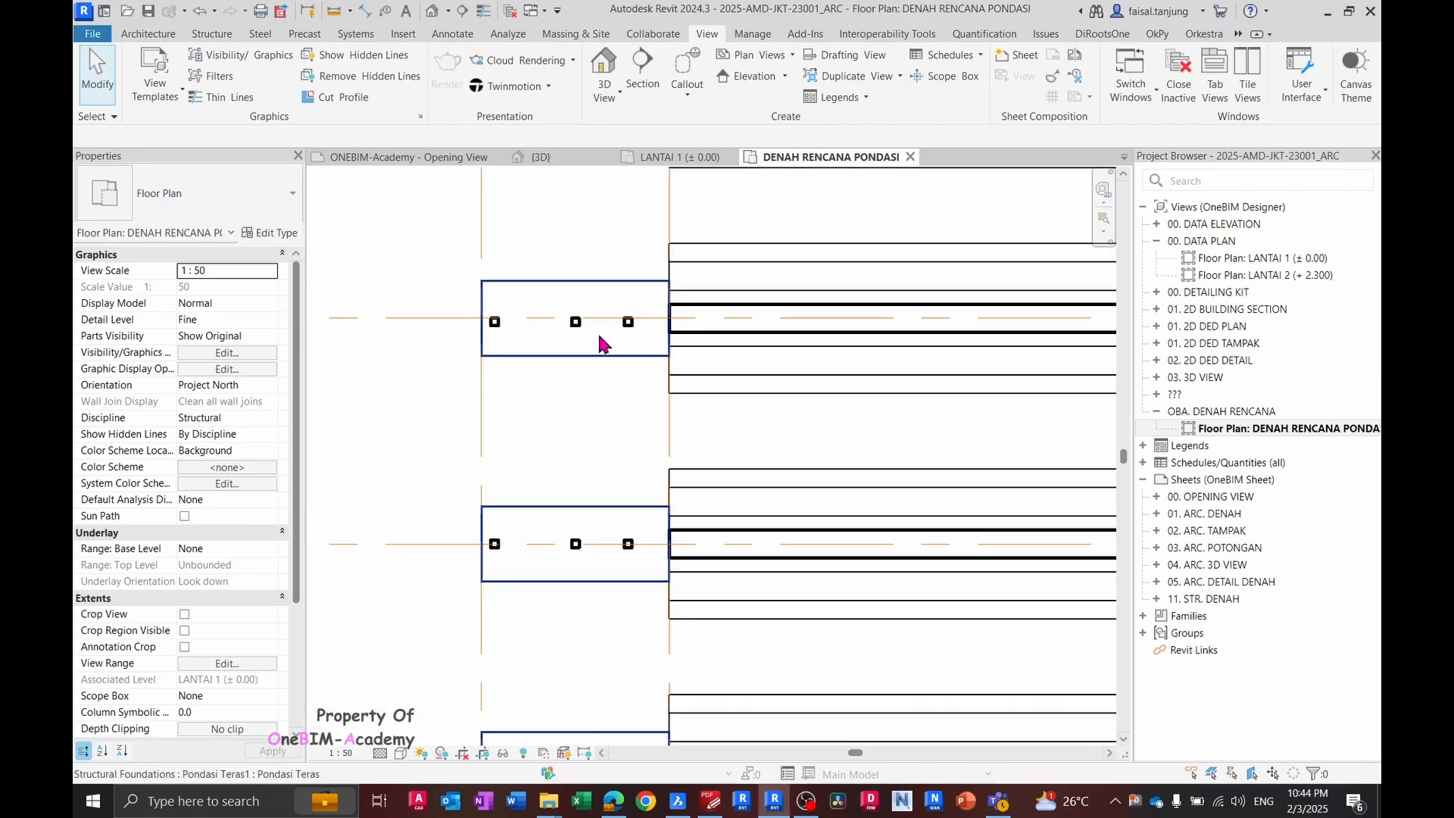
{"action": "scroll", "coordinate": [598, 337], "scroll_direction": "down", "scroll_amount": 3}
{"action": "left_click", "coordinate": [691, 303]}
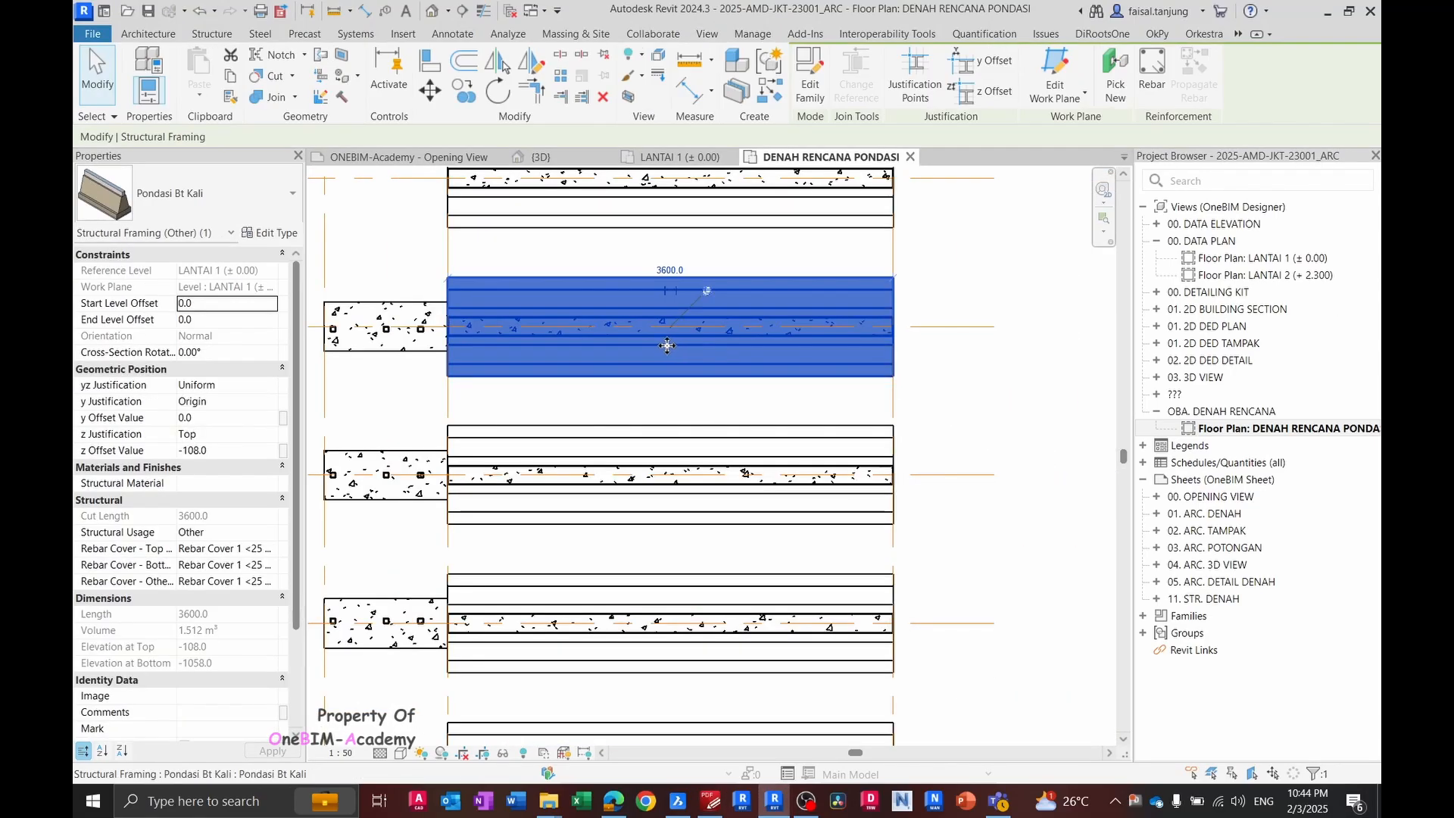
{"action": "middle_click_drag", "start_coordinate": [586, 208], "coordinate": [664, 284]}
{"action": "left_click", "coordinate": [661, 269], "text": "ctrl"}
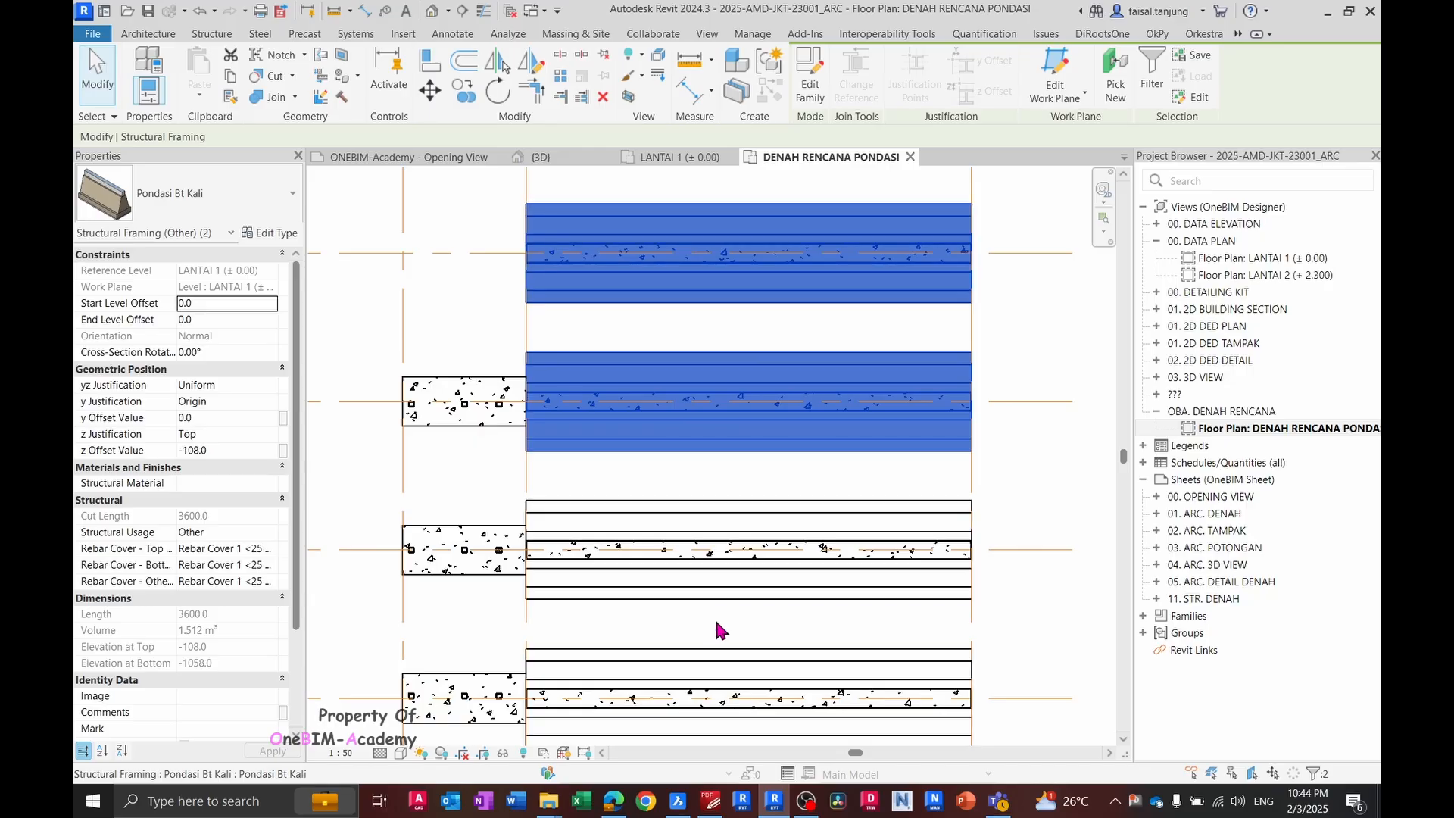
{"action": "middle_click_drag", "start_coordinate": [725, 658], "coordinate": [721, 463]}
{"action": "left_click", "coordinate": [675, 356], "text": "ctrl"}
{"action": "left_click", "coordinate": [678, 500], "text": "ctrl"}
{"action": "left_click", "coordinate": [691, 652], "text": "ctrl"}
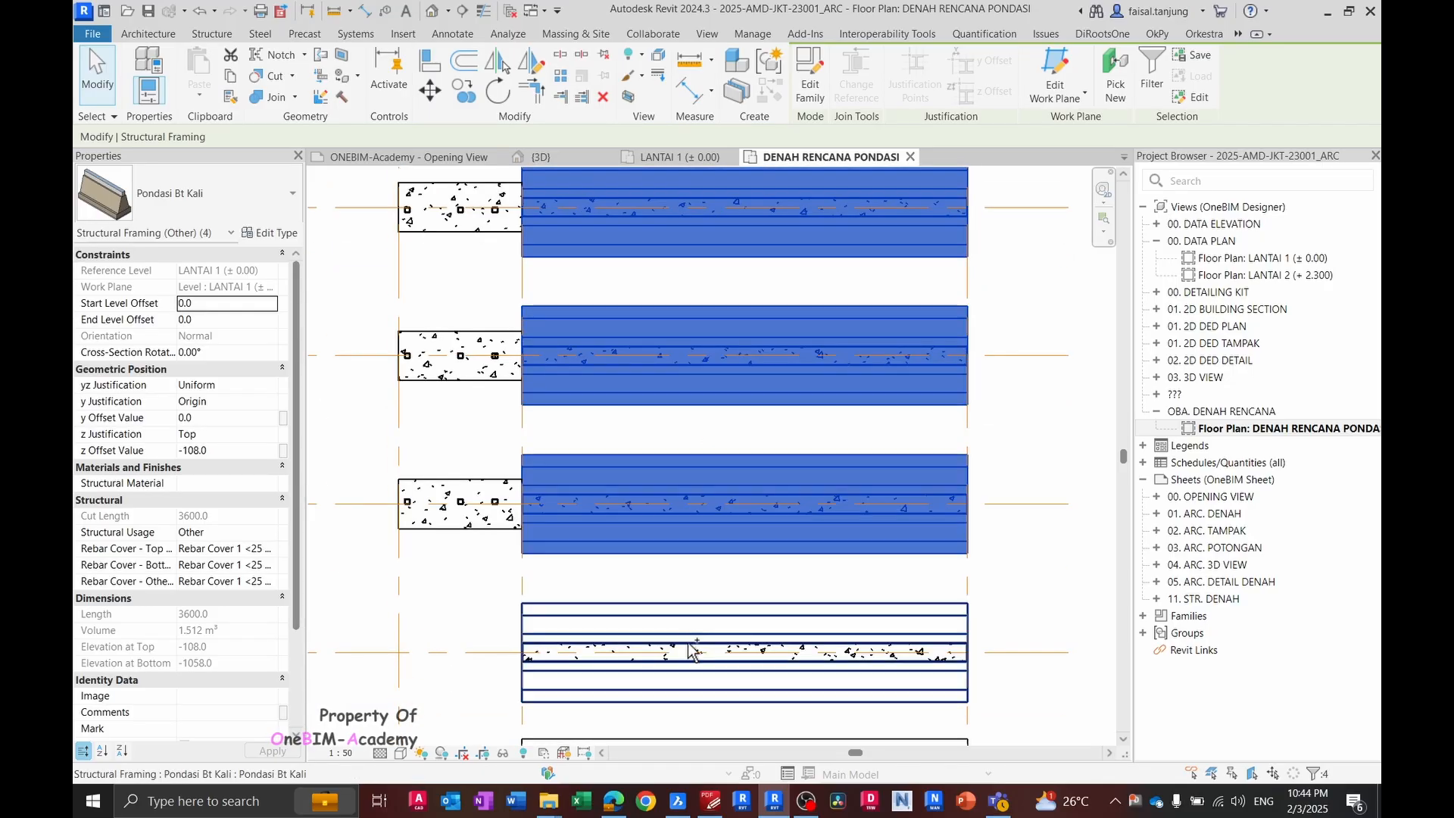
{"action": "middle_click_drag", "start_coordinate": [690, 652], "coordinate": [771, 544]}
{"action": "scroll", "coordinate": [709, 544], "scroll_direction": "down", "scroll_amount": 3}
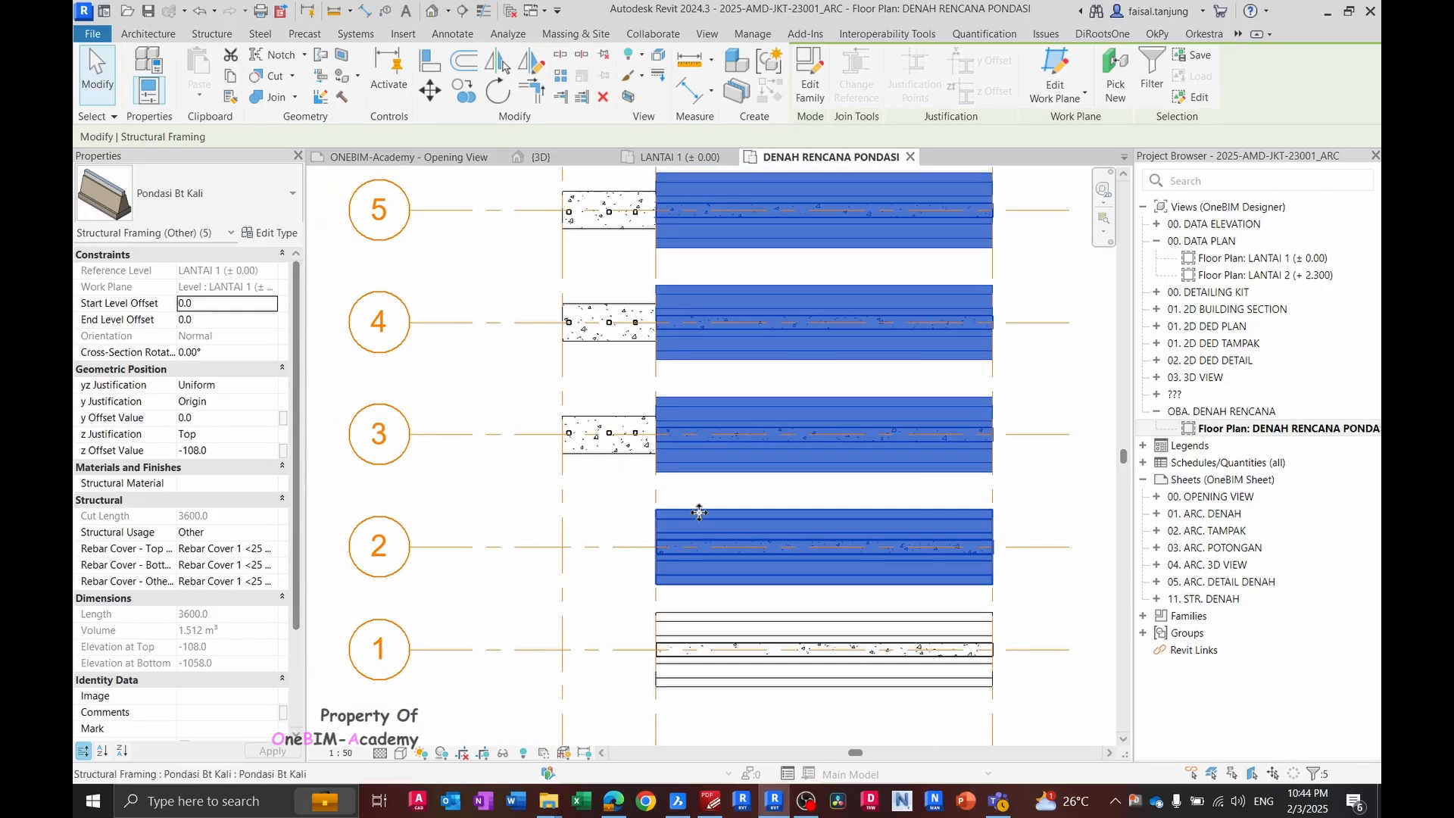
{"action": "left_click", "coordinate": [566, 168]}
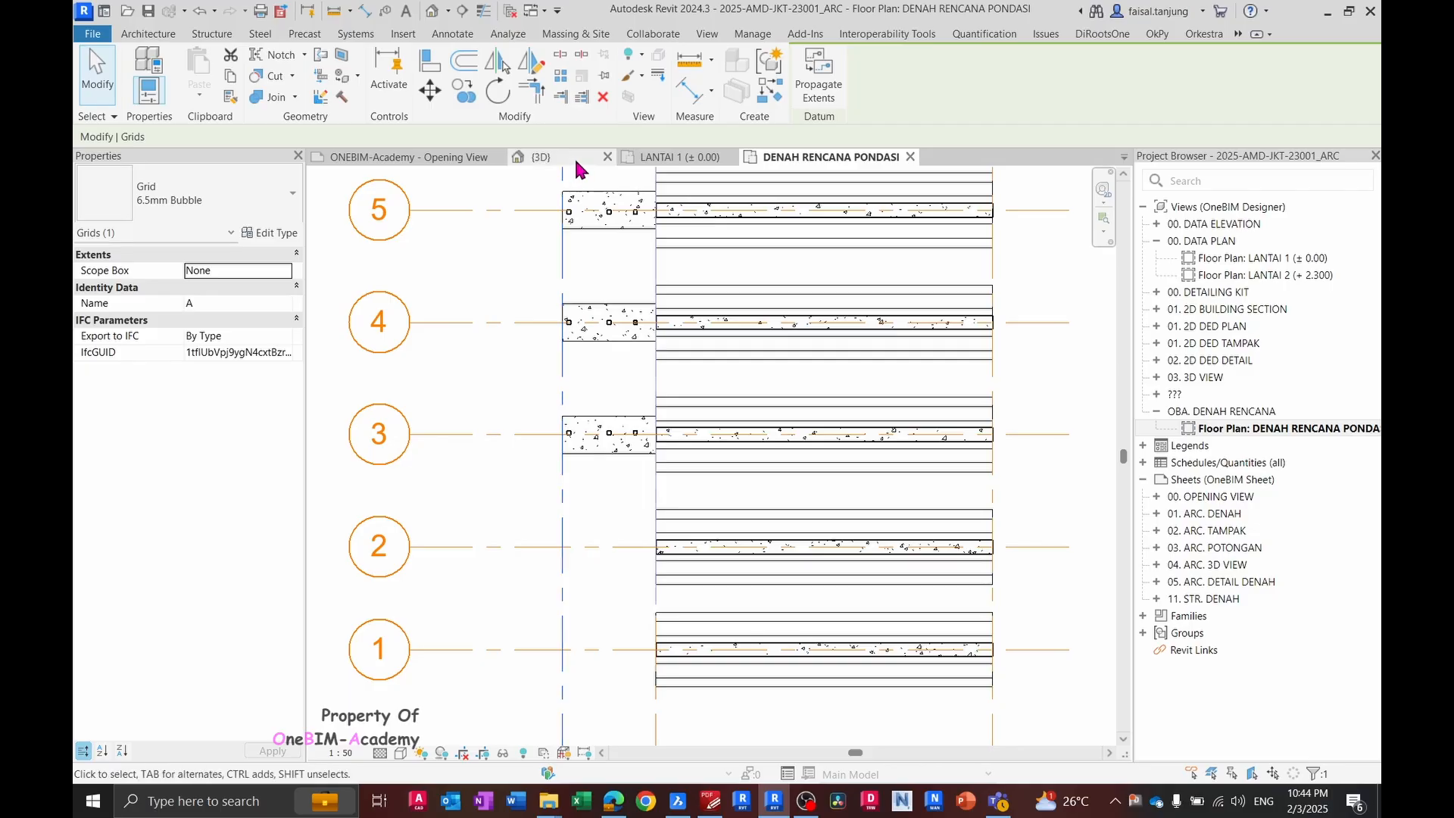
- Inspect the terrace foundations against the stone foundations in the 3D view, and return to the DENAH RENCANA PONDASI plan
{"action": "left_click", "coordinate": [574, 156]}
{"action": "scroll", "coordinate": [783, 503], "scroll_direction": "down", "scroll_amount": 3}
{"action": "middle_click_drag", "start_coordinate": [782, 503], "coordinate": [708, 578], "text": "shift"}
{"action": "scroll", "coordinate": [753, 575], "scroll_direction": "up", "scroll_amount": 5}
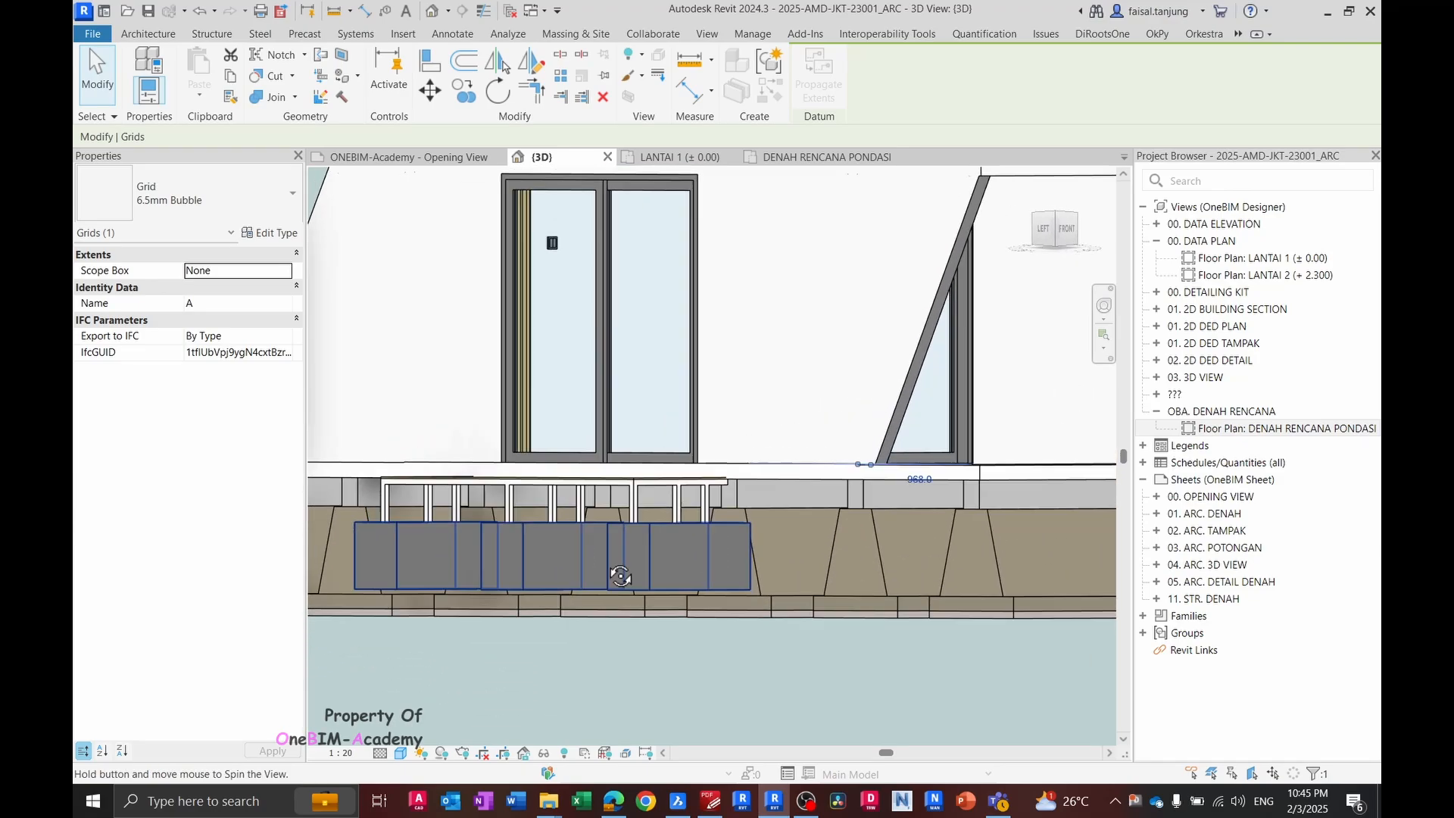
{"action": "left_click", "coordinate": [689, 156]}
{"action": "left_click", "coordinate": [864, 156]}
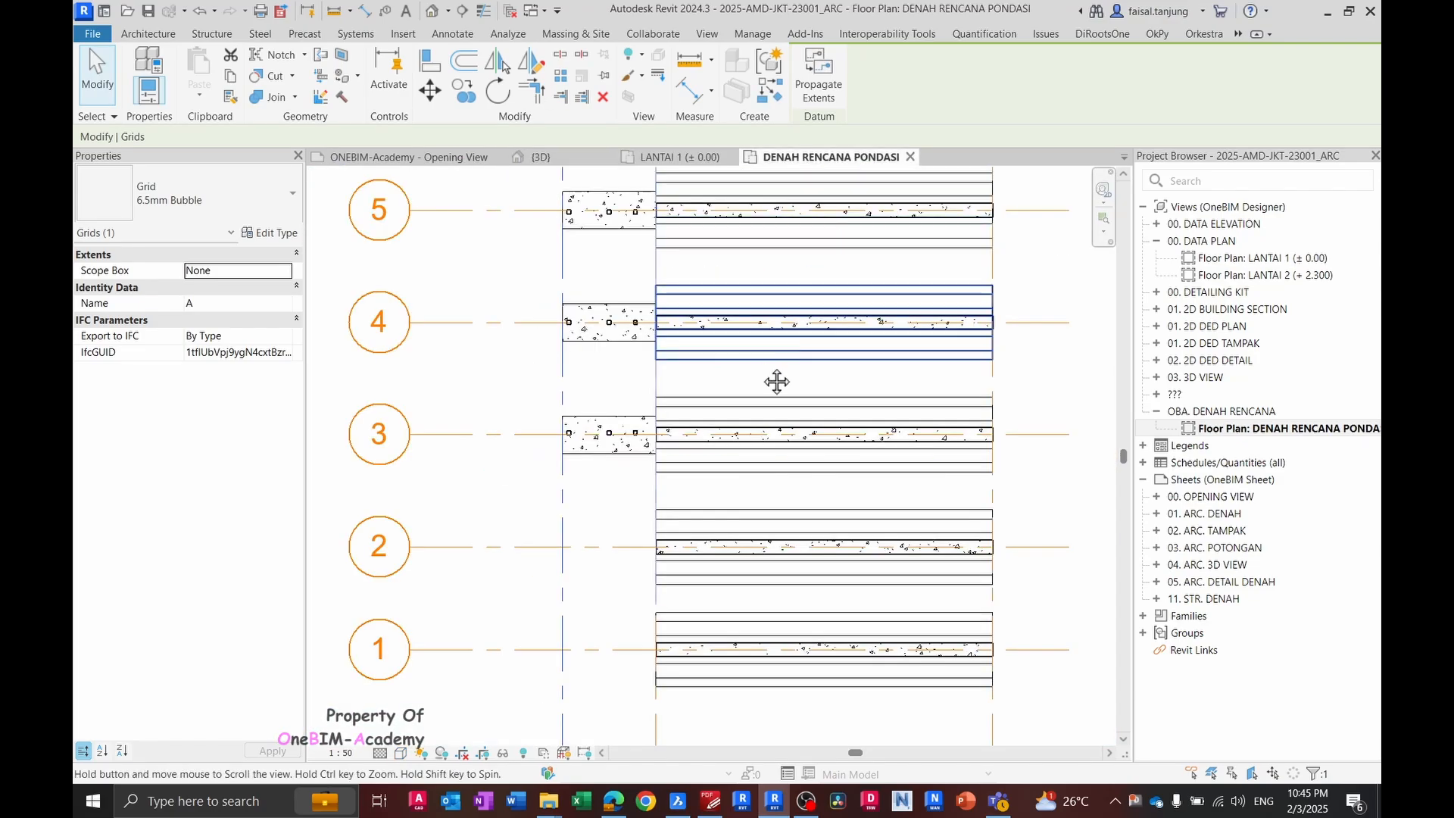
- Override the cut pattern foreground color to White for all Pondasi Bt Kali instances visible in the foundation plan
{"action": "scroll", "coordinate": [776, 380], "scroll_direction": "down", "scroll_amount": 4}
{"action": "scroll", "coordinate": [651, 382], "scroll_direction": "up", "scroll_amount": 2}
{"action": "left_click", "coordinate": [682, 390]}
{"action": "scroll", "coordinate": [681, 356], "scroll_direction": "down", "scroll_amount": 2}
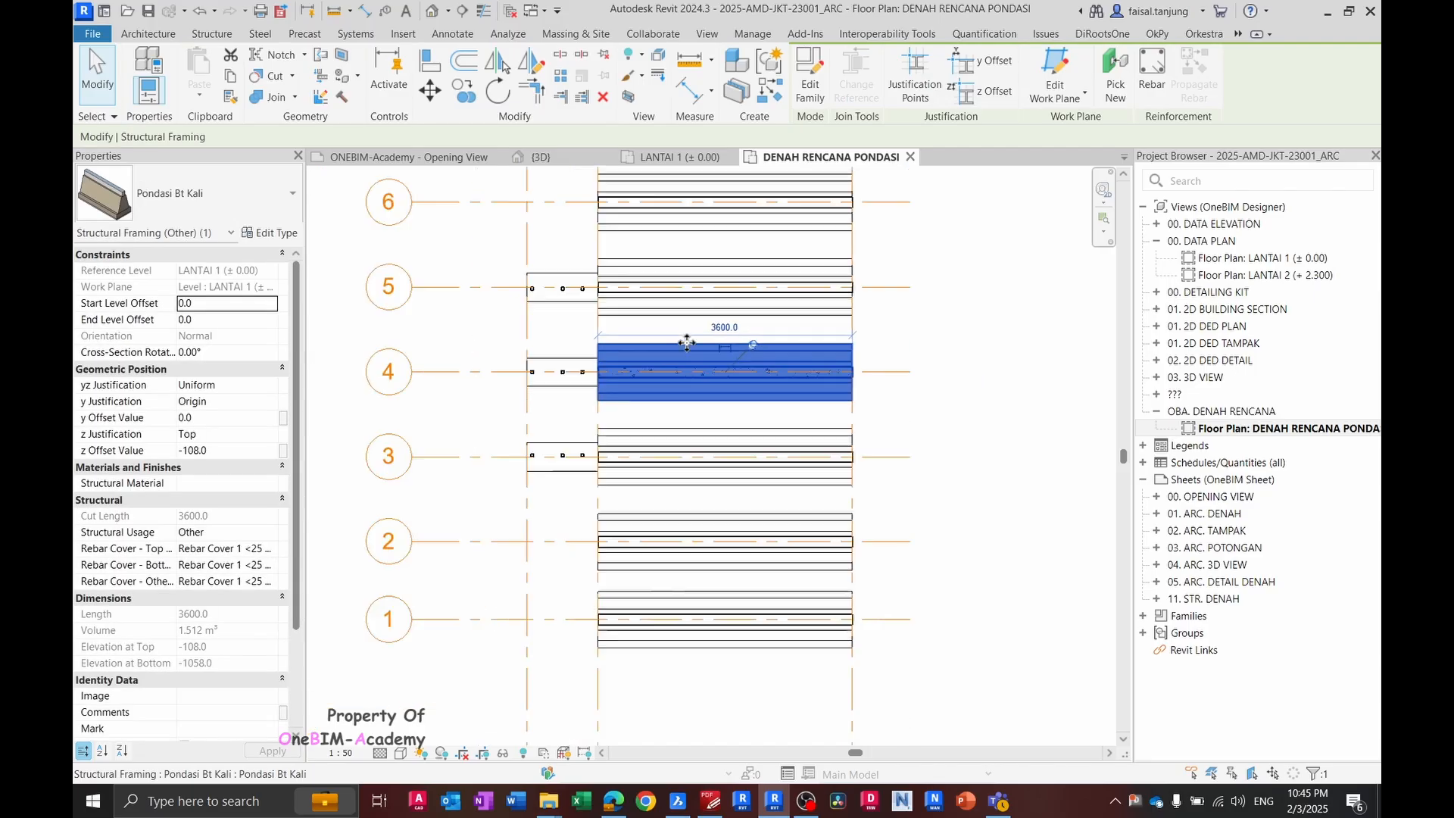
{"action": "right_click", "coordinate": [690, 352]}
{"action": "mouse_move", "coordinate": [801, 542]}
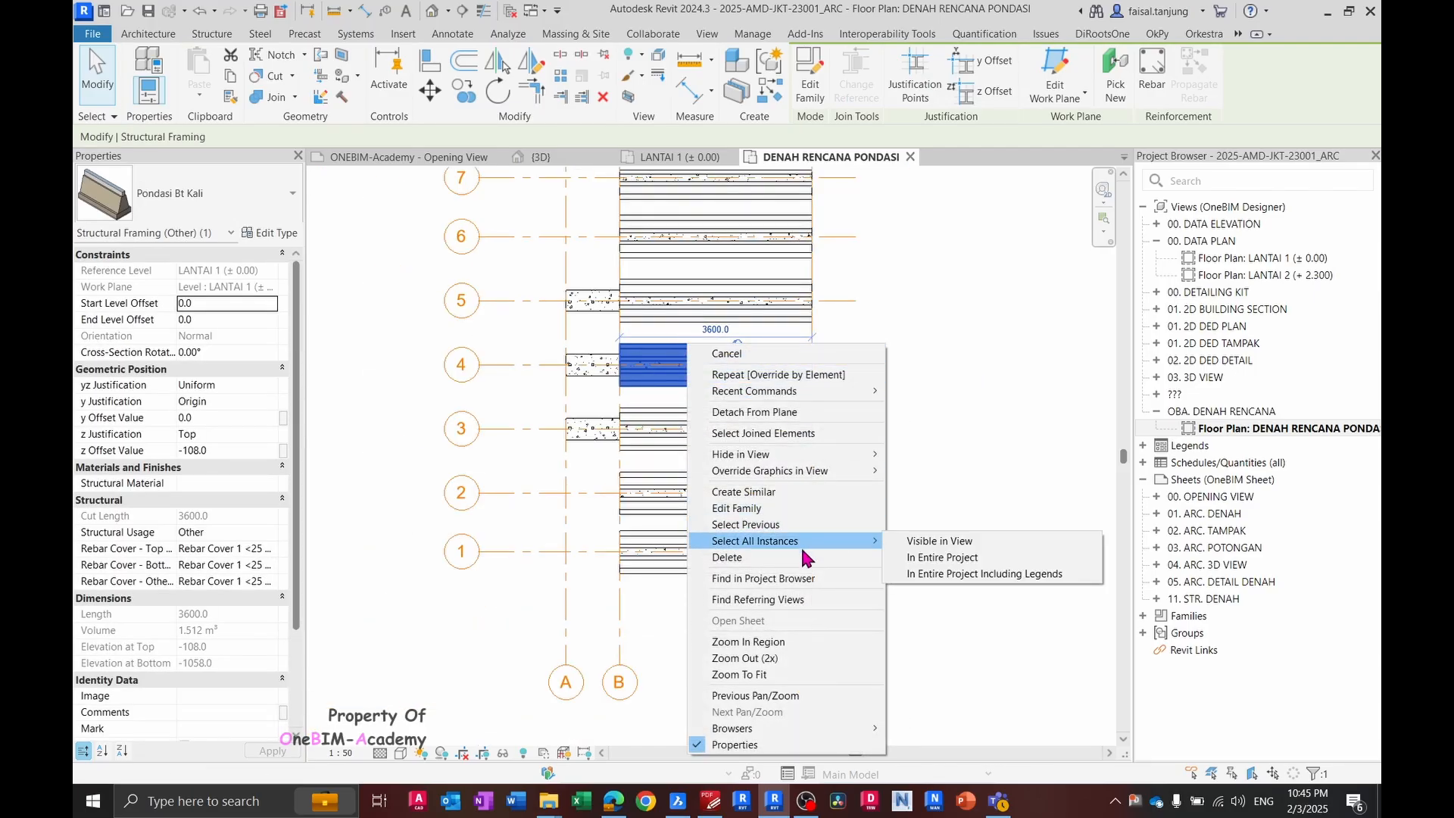
{"action": "left_click", "coordinate": [927, 541]}
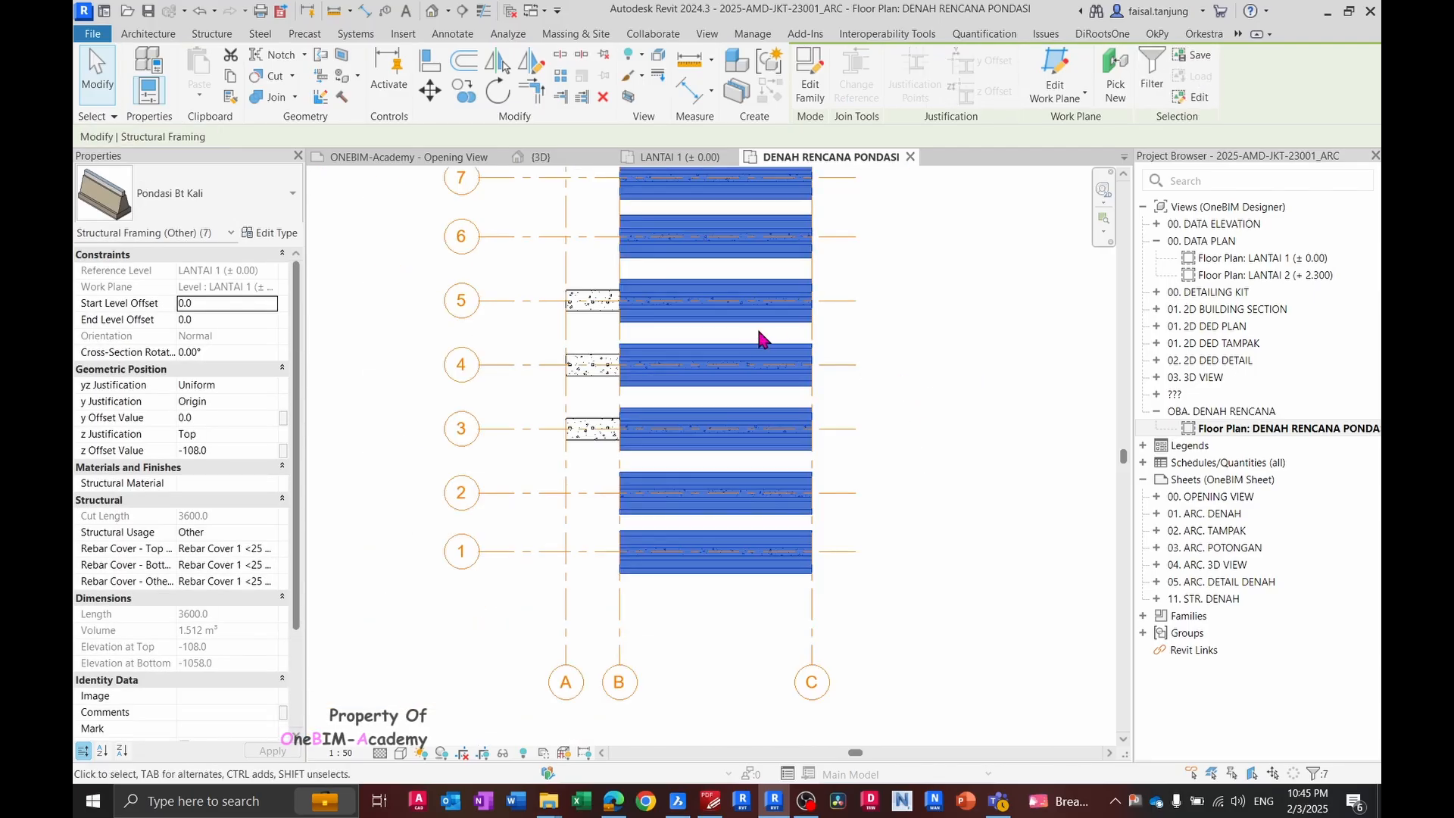
{"action": "right_click", "coordinate": [723, 369]}
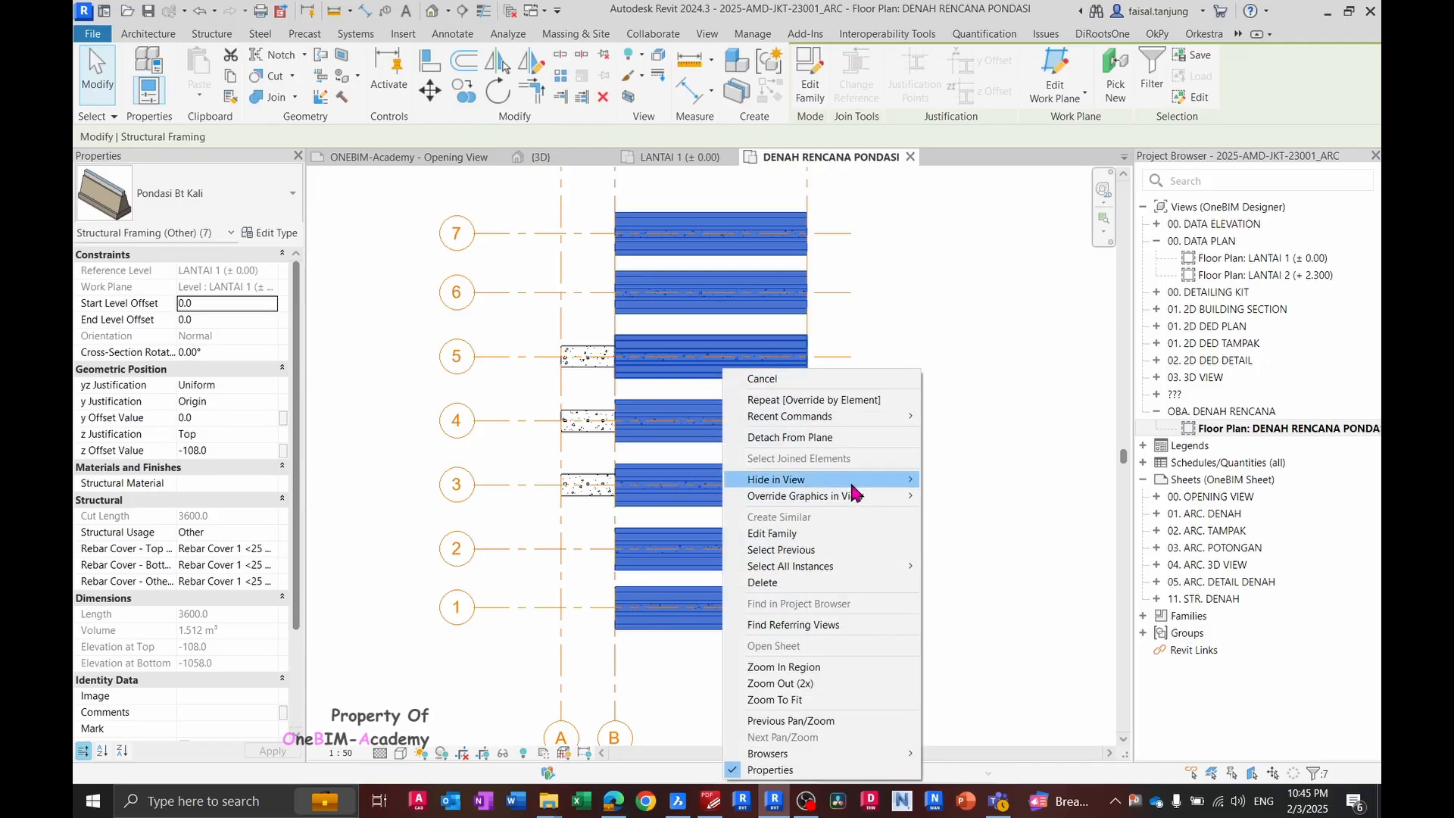
{"action": "mouse_move", "coordinate": [854, 496]}
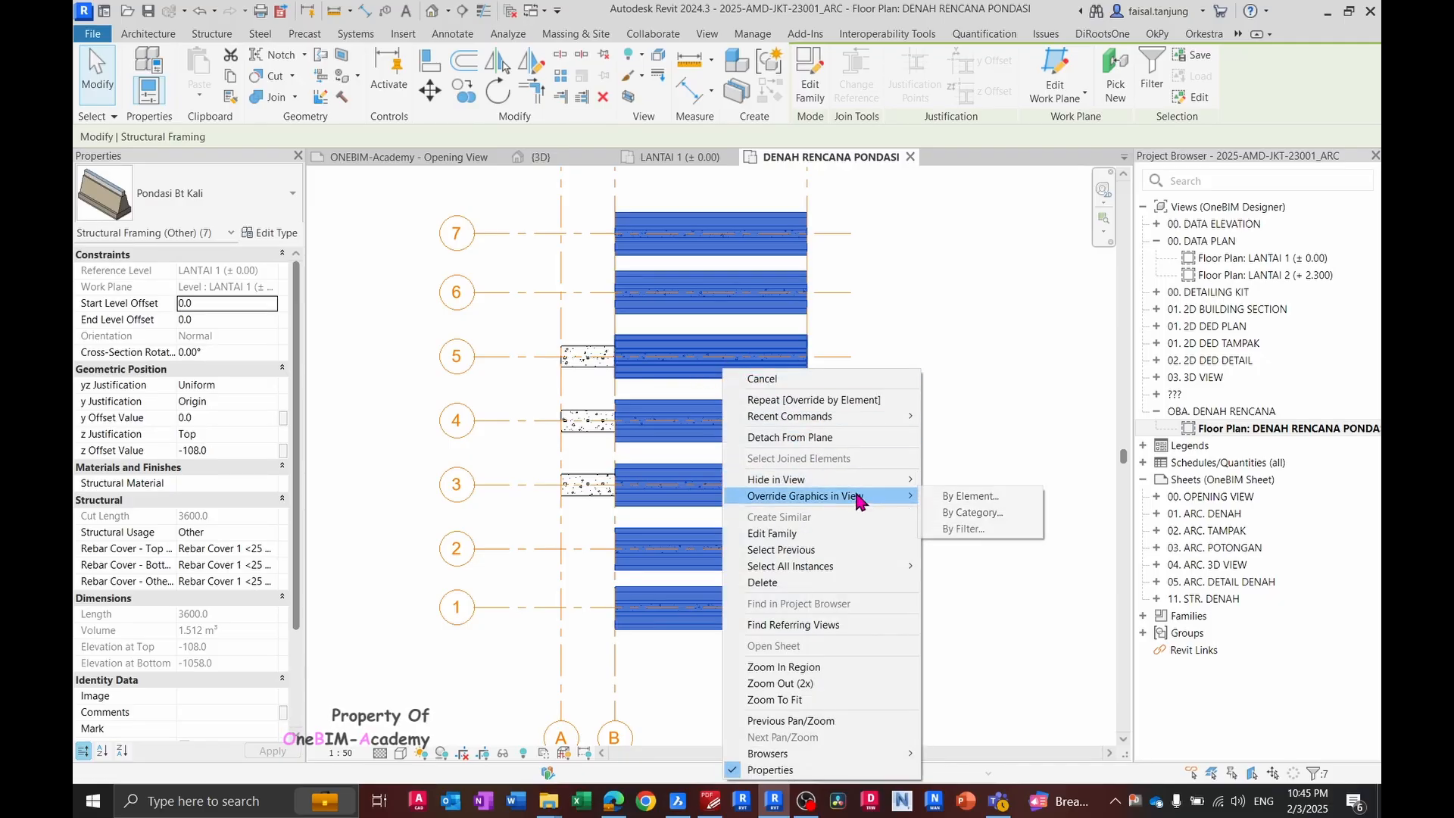
{"action": "left_click", "coordinate": [951, 499]}
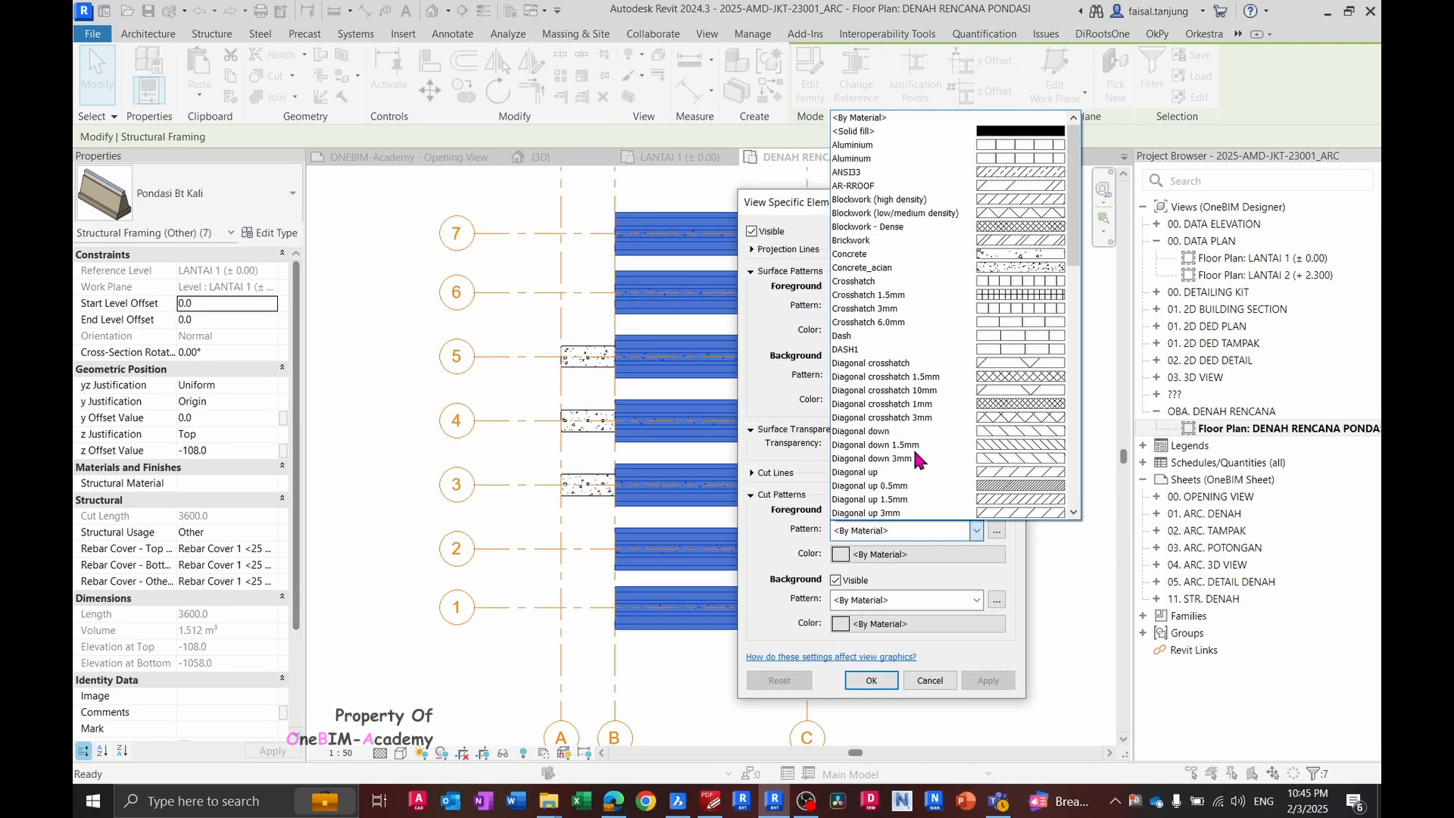
{"action": "left_click", "coordinate": [889, 560]}
{"action": "left_click", "coordinate": [892, 556]}
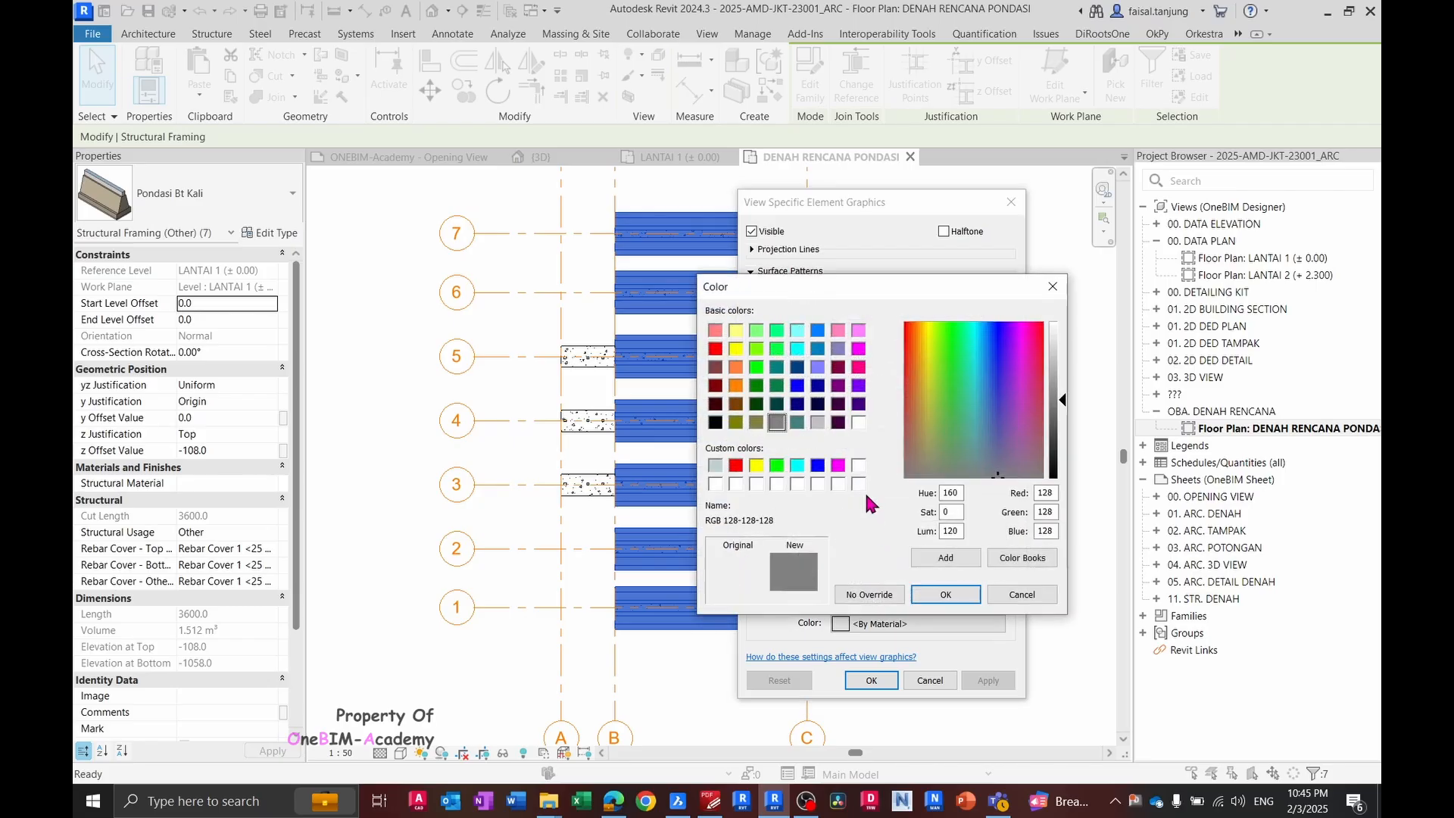
{"action": "left_click", "coordinate": [858, 422]}
{"action": "left_click", "coordinate": [946, 595]}
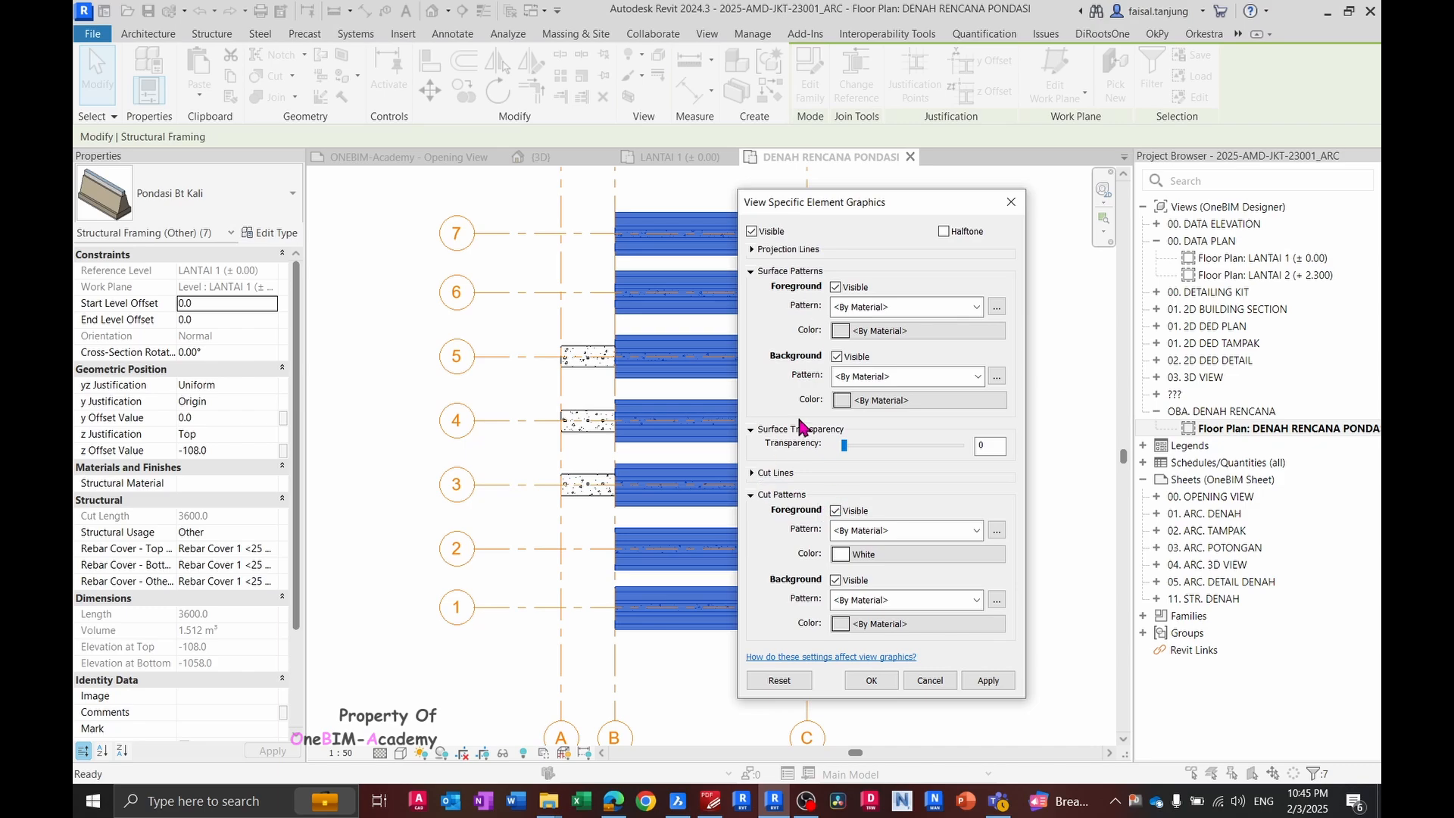
{"action": "left_click", "coordinate": [987, 680]}
{"action": "left_click", "coordinate": [871, 680]}
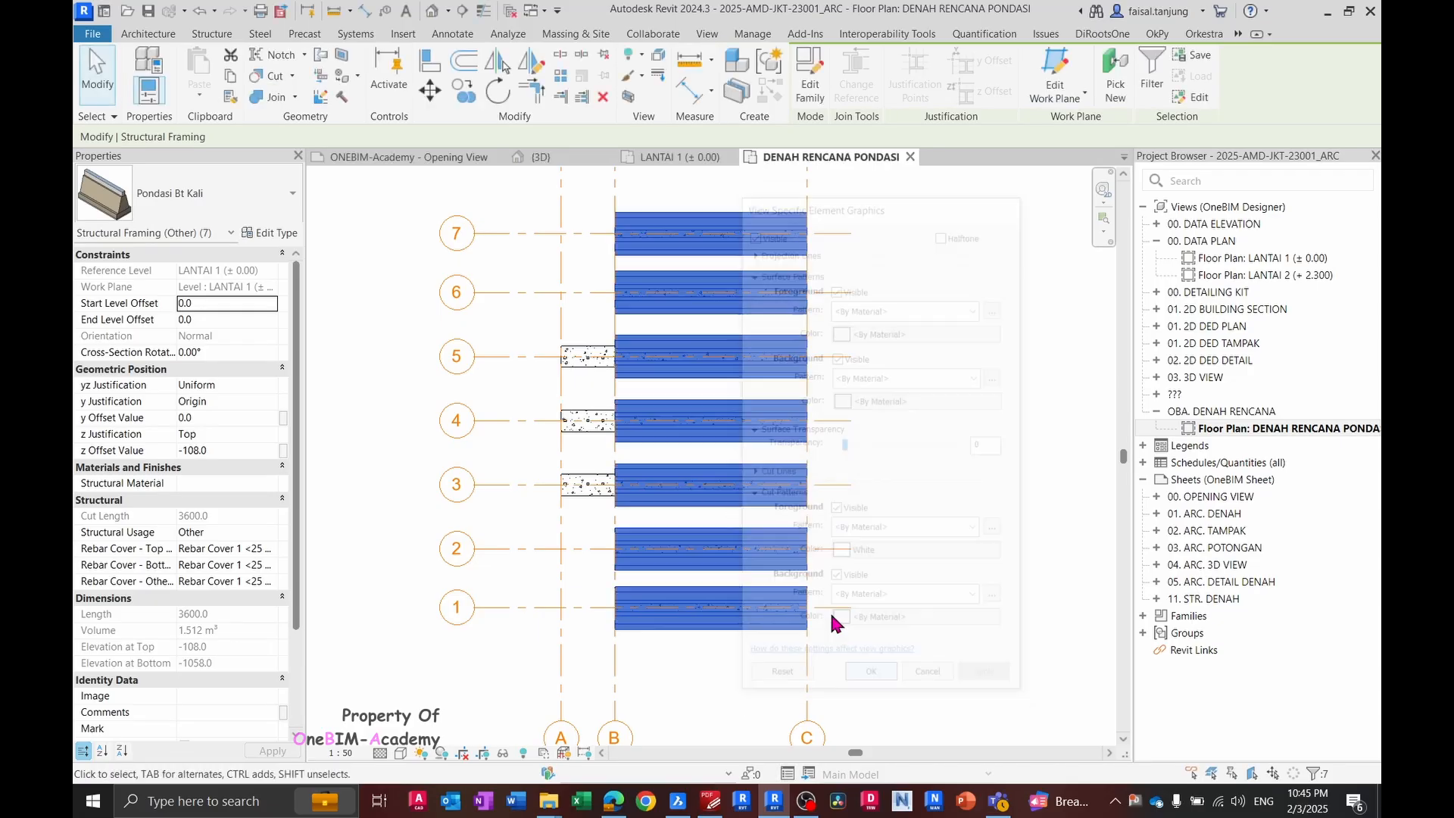
{"action": "left_click", "coordinate": [932, 386]}
{"action": "scroll", "coordinate": [875, 336], "scroll_direction": "down", "scroll_amount": 1}
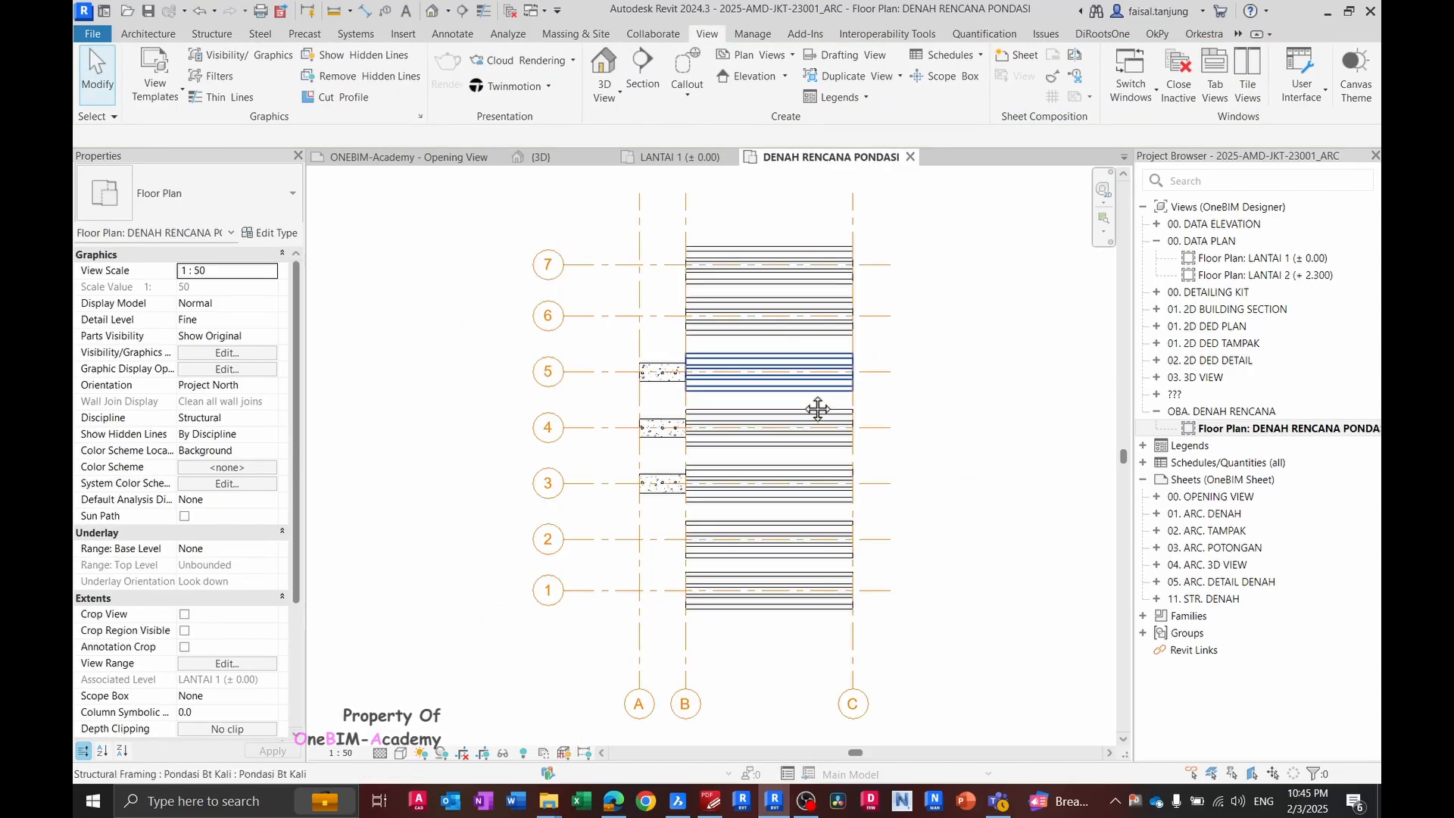
- Compare the foundation plan's hatching and layout with the Denah Pondasi drawing in the PDF reference
{"action": "key", "text": "alt+Tab"}
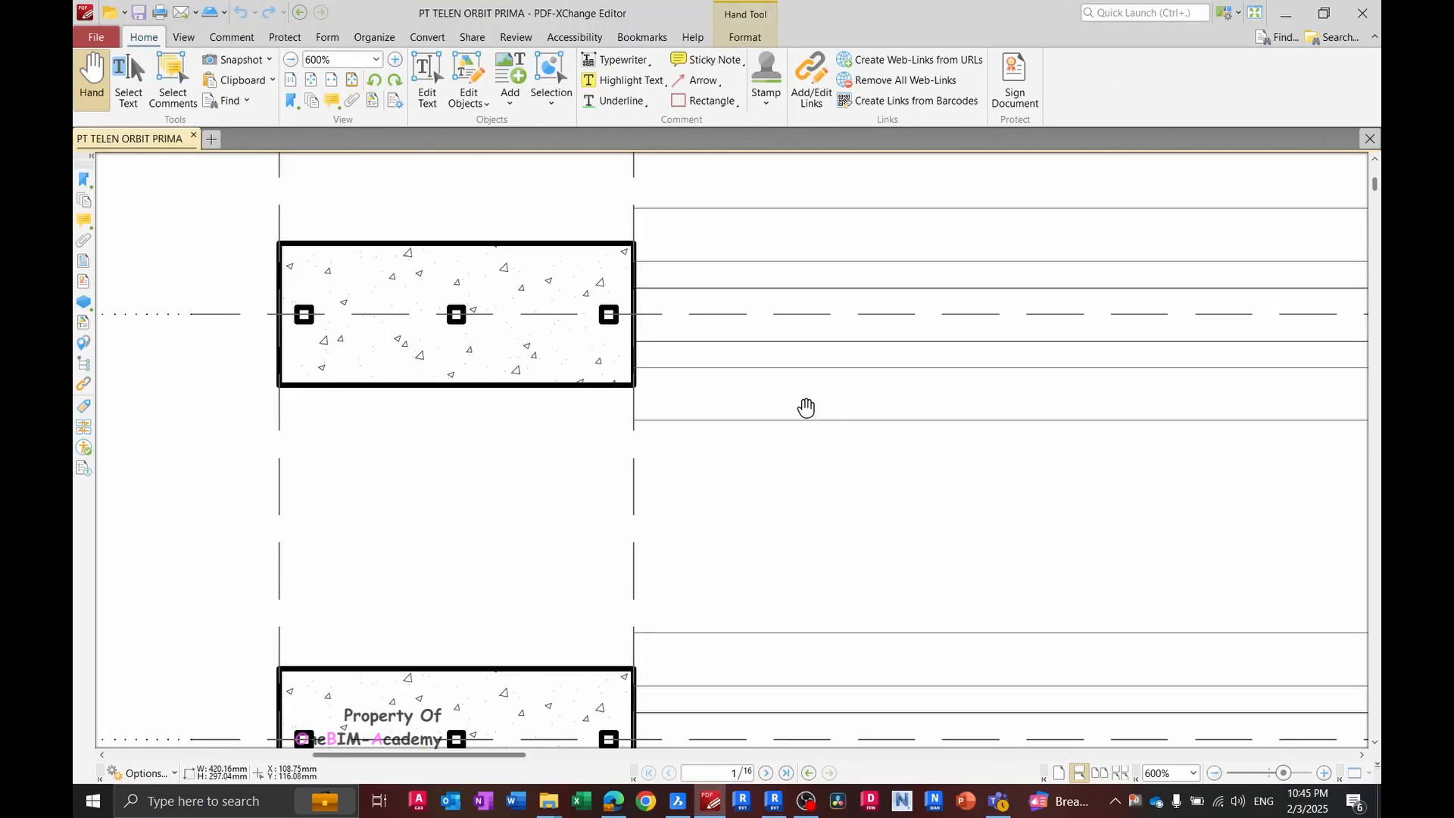
{"action": "scroll", "coordinate": [806, 406], "scroll_direction": "down", "scroll_amount": 5, "text": "ctrl"}
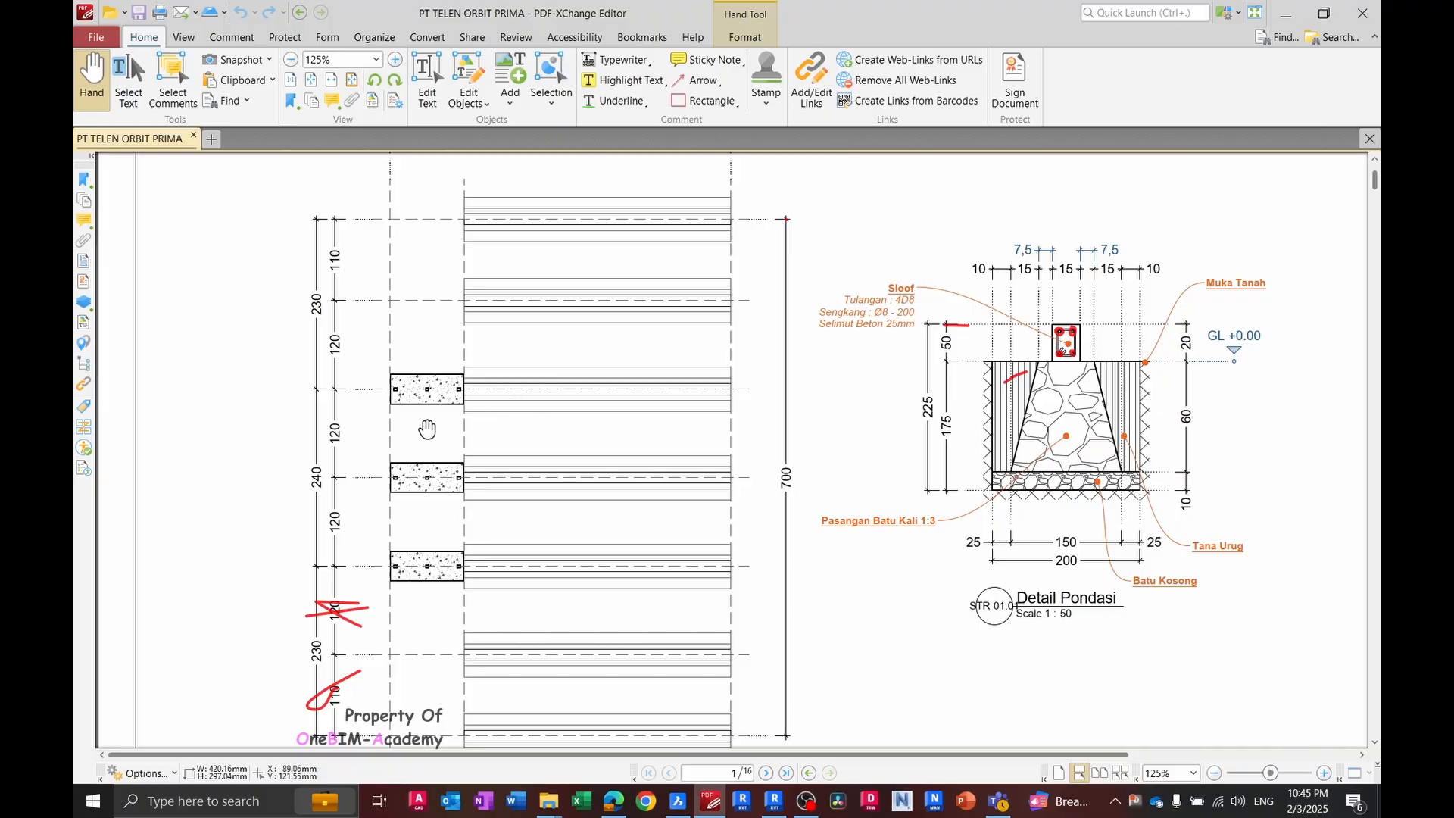
{"action": "key", "text": "alt+Tab"}
{"action": "scroll", "coordinate": [653, 356], "scroll_direction": "up", "scroll_amount": 3}
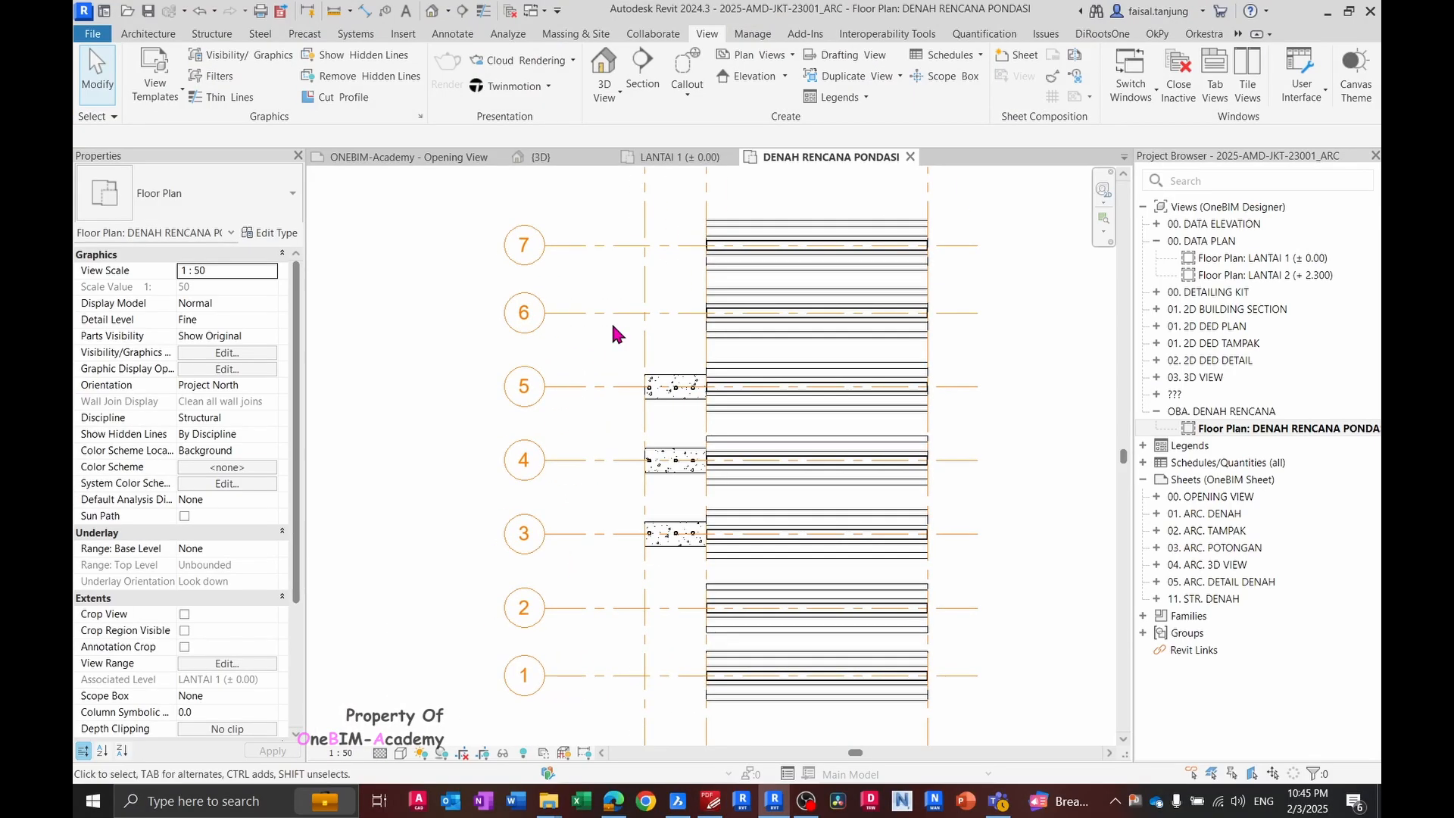
{"action": "key", "text": "alt+Tab"}
{"action": "scroll", "coordinate": [454, 349], "scroll_direction": "down", "scroll_amount": 2, "text": "ctrl"}
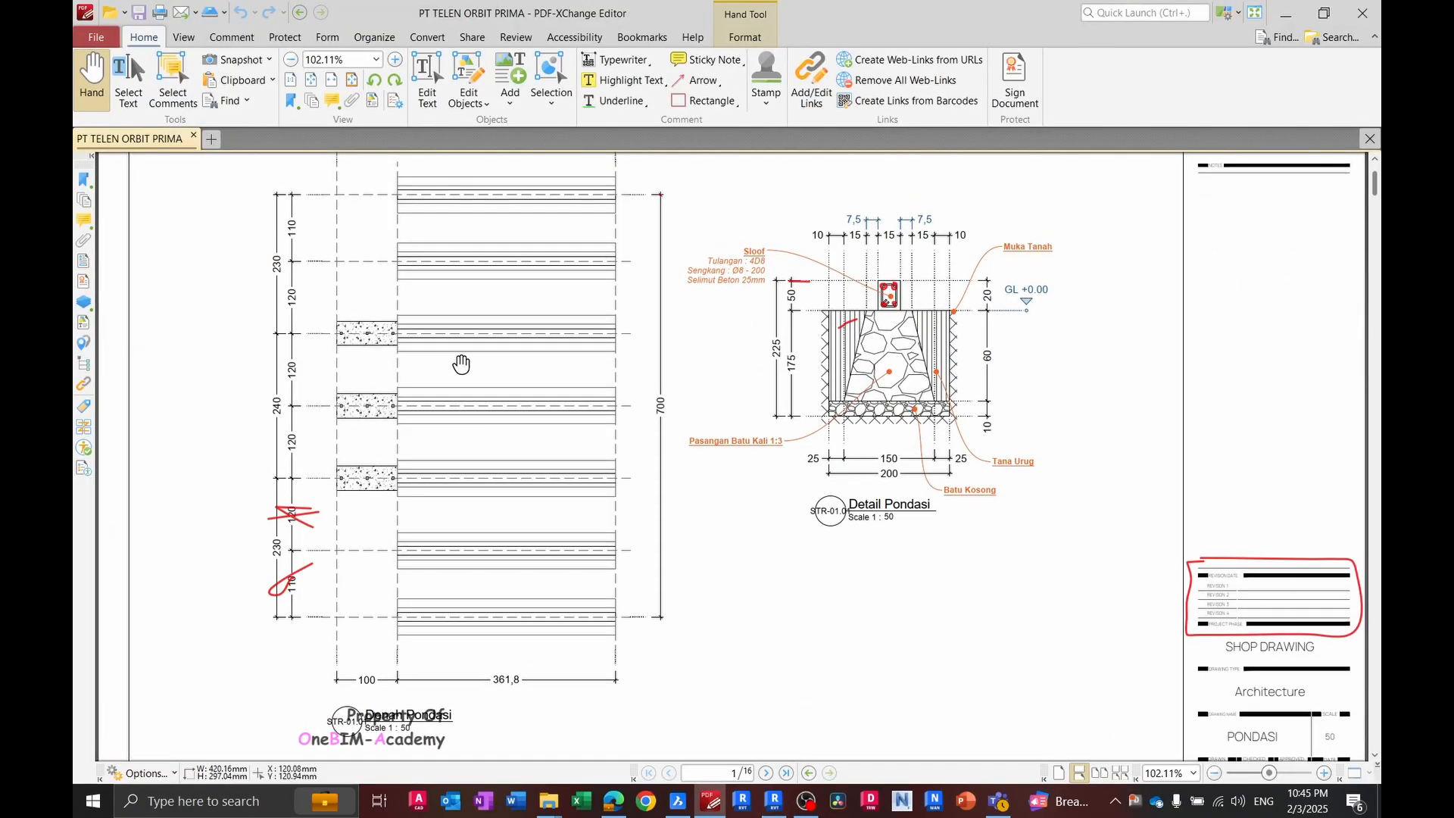
- Place a continuous aligned dimension chain across grids 7 to 1, between the grid bubbles and grid A in the Revit foundation plan
{"action": "key", "text": "alt+Tab"}
{"action": "key", "text": "d"}
{"action": "key", "text": "i"}
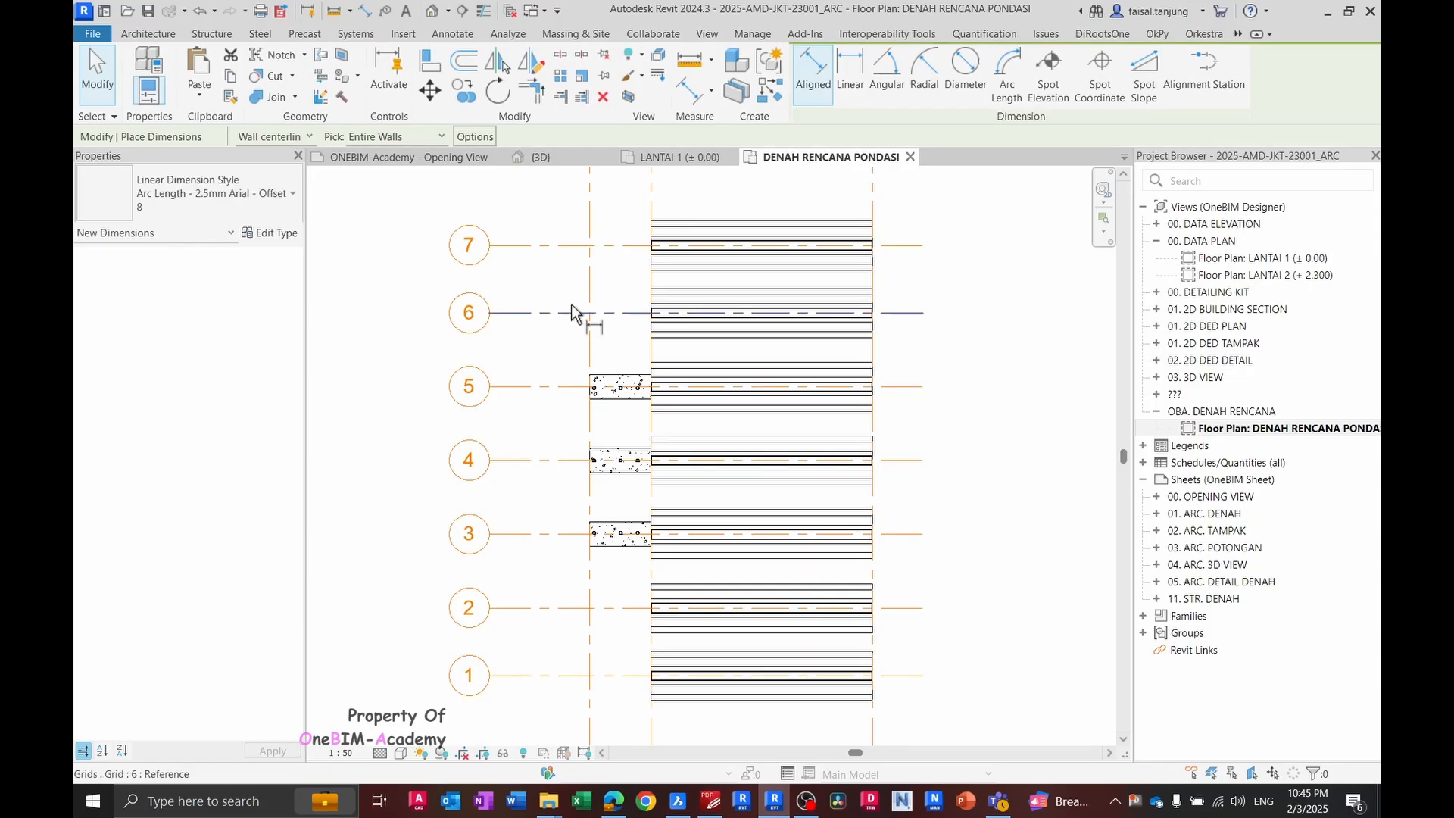
{"action": "left_click", "coordinate": [571, 311]}
{"action": "left_click", "coordinate": [559, 246]}
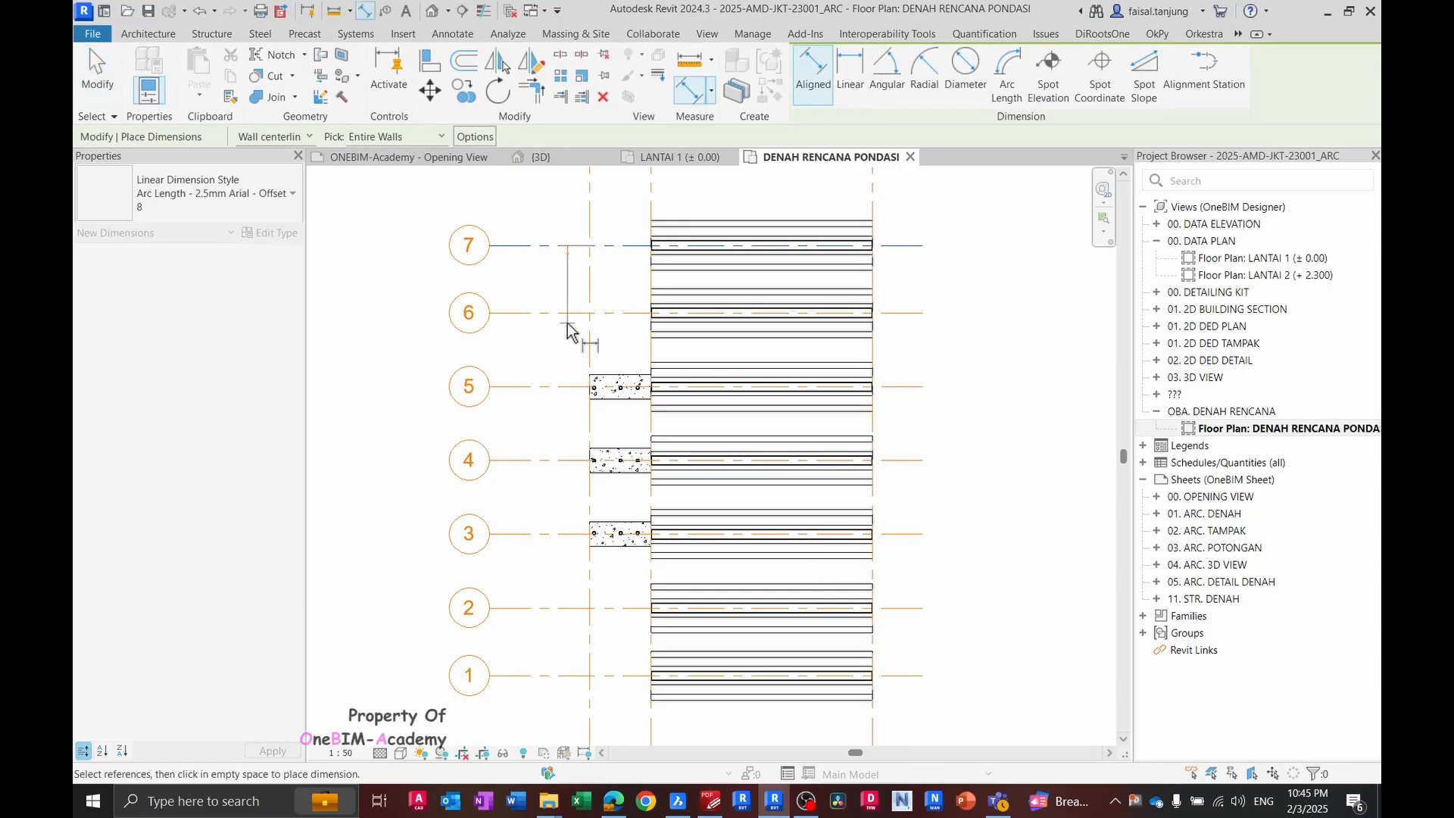
{"action": "left_click", "coordinate": [562, 387]}
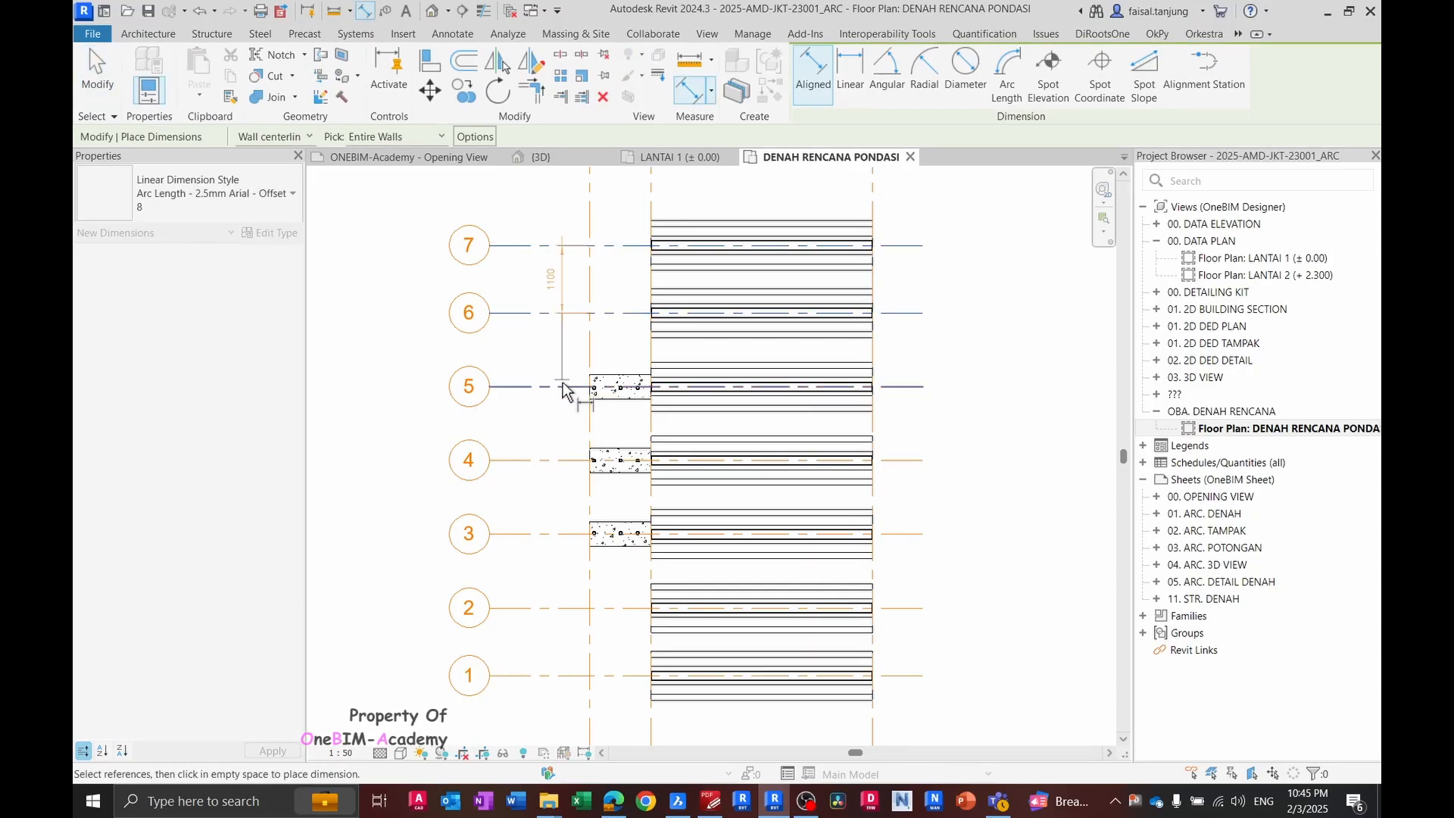
{"action": "left_click", "coordinate": [561, 460]}
{"action": "left_click", "coordinate": [574, 535]}
{"action": "left_click", "coordinate": [563, 610]}
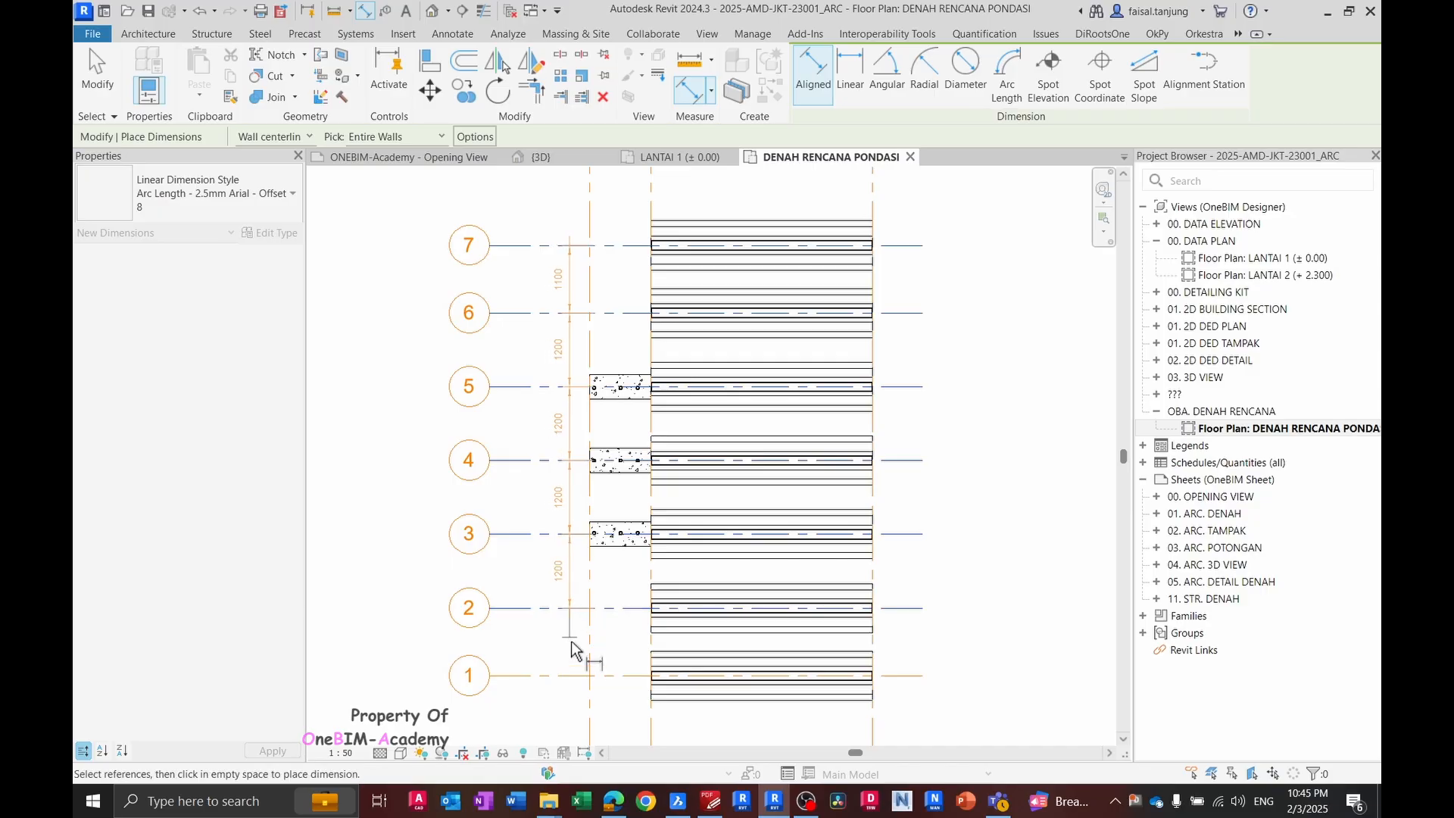
{"action": "left_click", "coordinate": [559, 677]}
{"action": "middle_click_drag", "start_coordinate": [559, 681], "coordinate": [567, 544]}
{"action": "left_click", "coordinate": [557, 609]}
{"action": "key", "text": "Escape"}
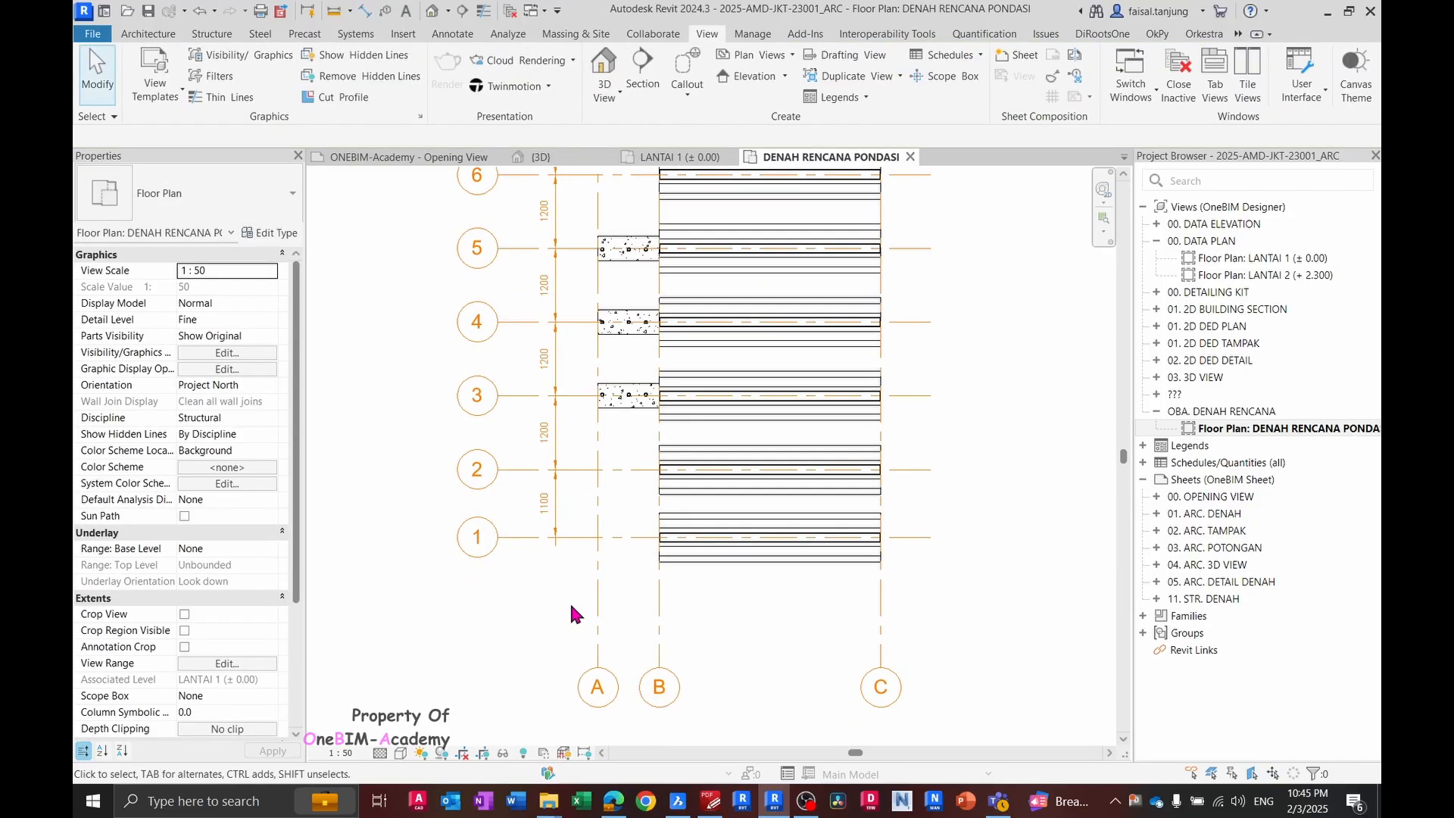
- Check the outer dimension chain in the PDF reference, and place an aligned dimension from grid 1 to grid 3 outside the plan's existing chain
{"action": "key", "text": "alt+Tab"}
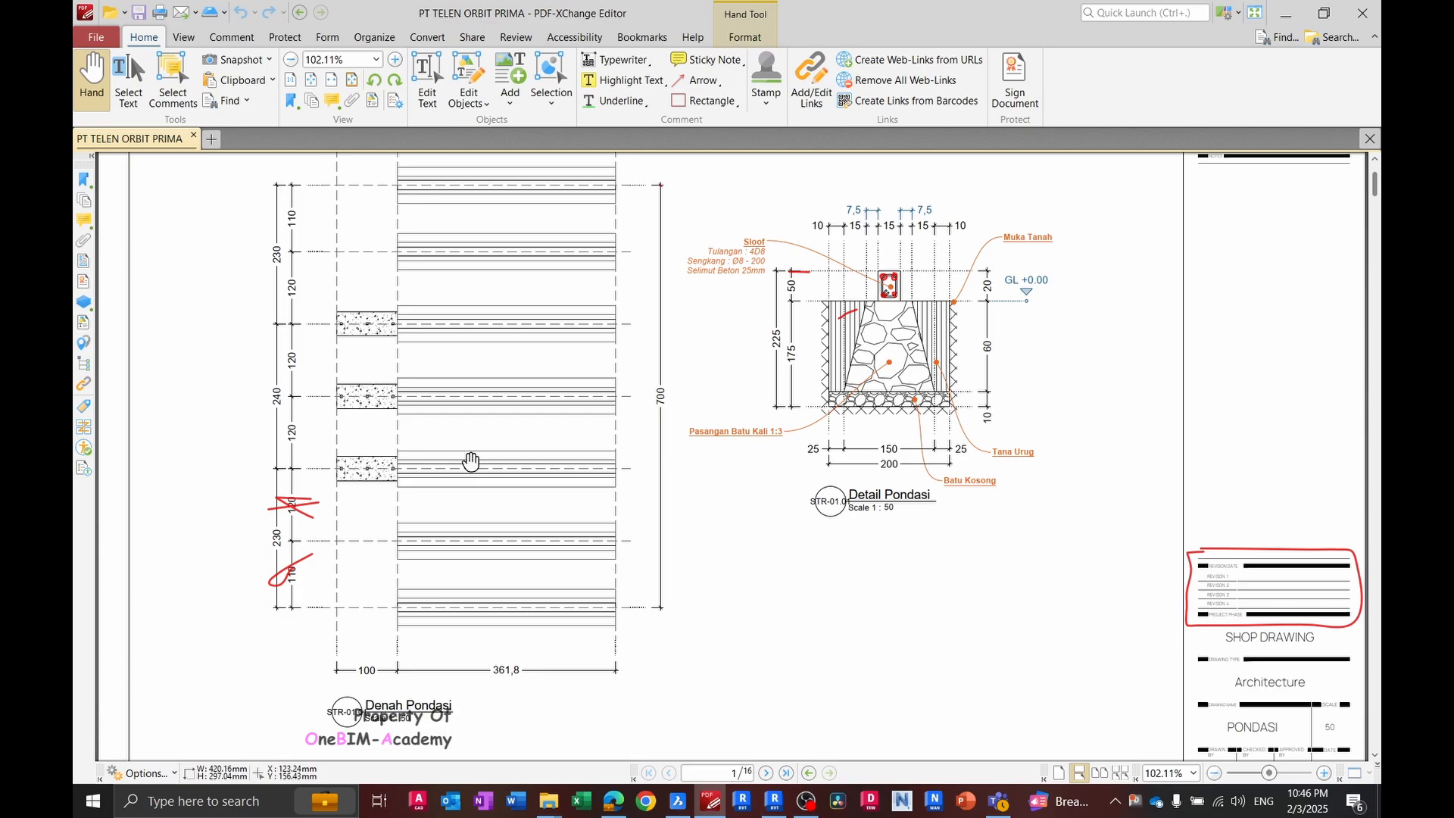
{"action": "key", "text": "alt+Tab"}
{"action": "middle_click_drag", "start_coordinate": [640, 470], "coordinate": [665, 493]}
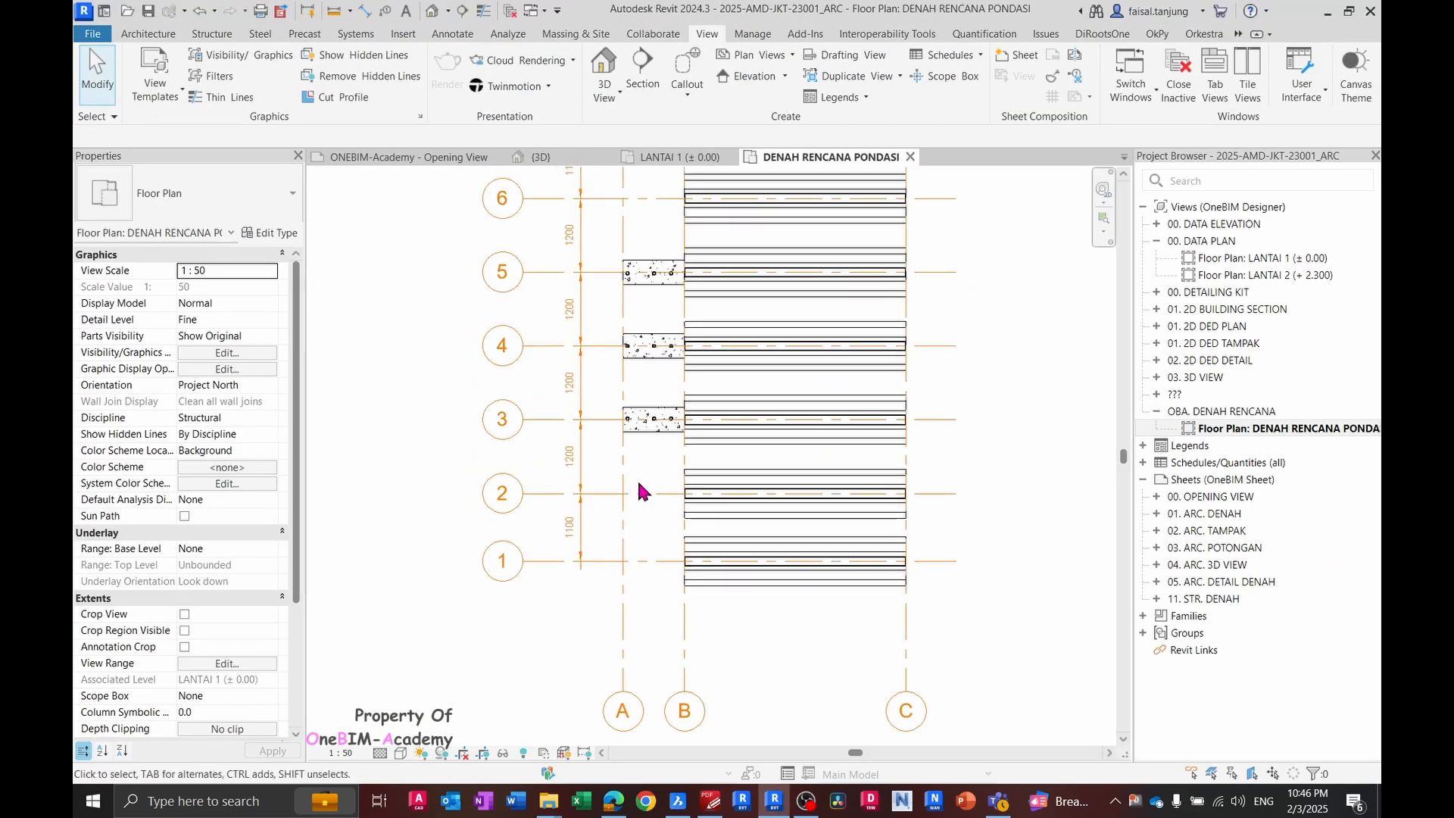
{"action": "key", "text": "d"}
{"action": "key", "text": "i"}
{"action": "scroll", "coordinate": [648, 530], "scroll_direction": "up", "scroll_amount": 1}
{"action": "left_click", "coordinate": [660, 562]}
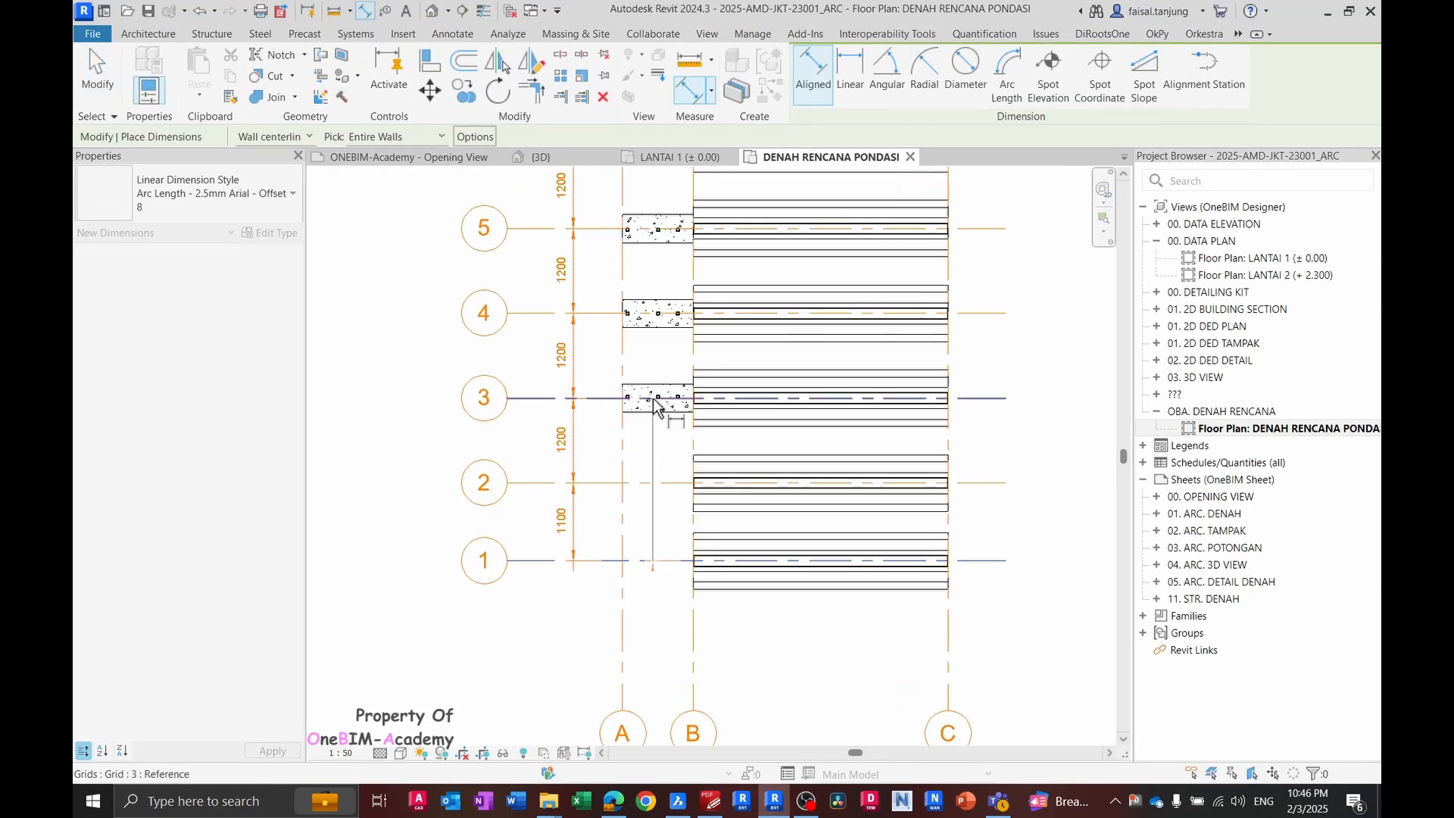
{"action": "left_click", "coordinate": [561, 415]}
{"action": "left_click", "coordinate": [539, 401]}
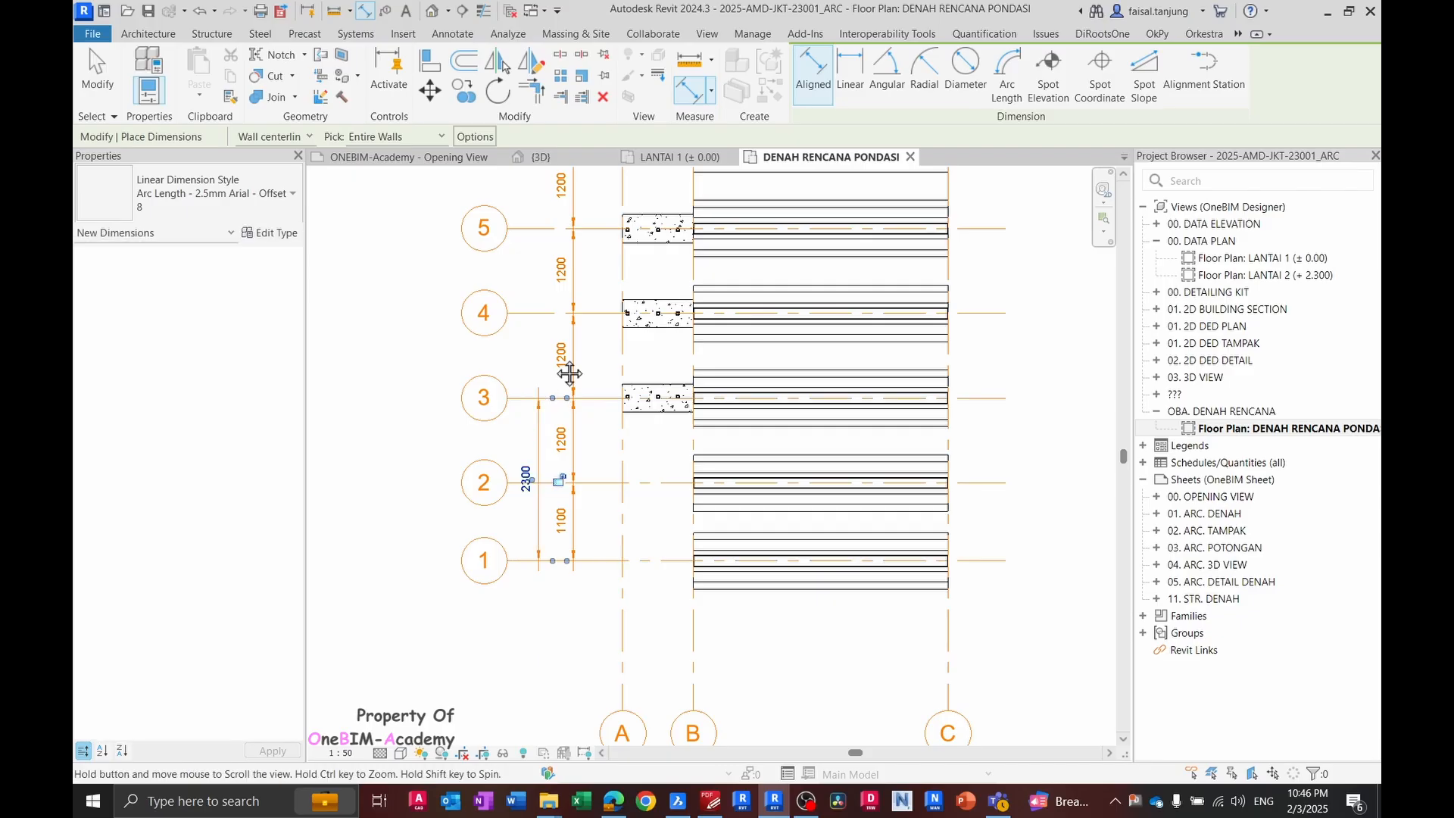
{"action": "middle_click_drag", "start_coordinate": [568, 373], "coordinate": [585, 475]}
{"action": "key", "text": "Escape"}
{"action": "key", "text": "Escape"}
- Add witness lines at grids 5 and 7 to the outer grid dimension between grids 1 and 3
{"action": "left_click", "coordinate": [566, 555]}
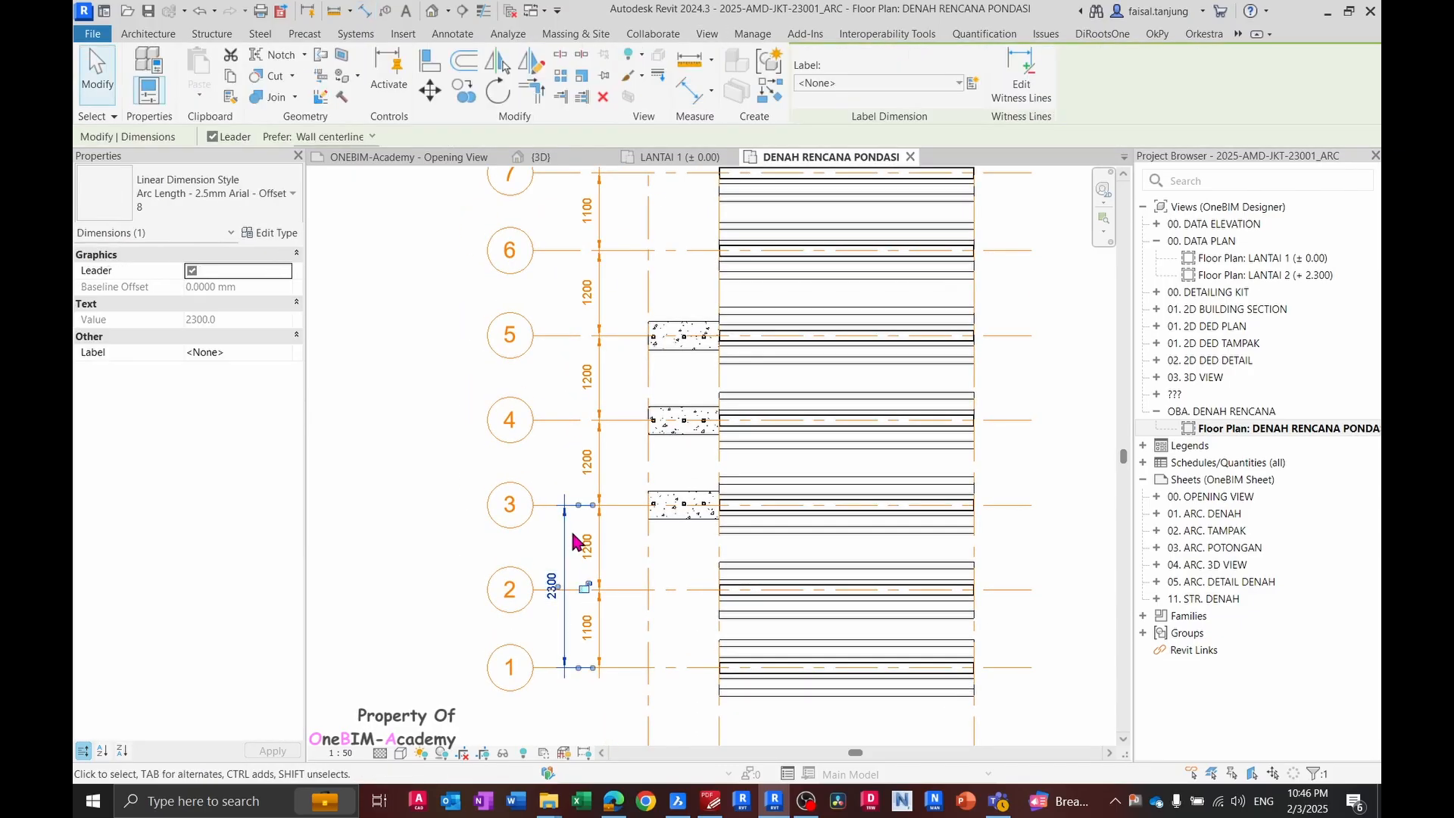
{"action": "middle_click_drag", "start_coordinate": [601, 535], "coordinate": [647, 548]}
{"action": "left_click", "coordinate": [1021, 79]}
{"action": "left_click", "coordinate": [680, 345]}
{"action": "middle_click_drag", "start_coordinate": [691, 333], "coordinate": [692, 449]}
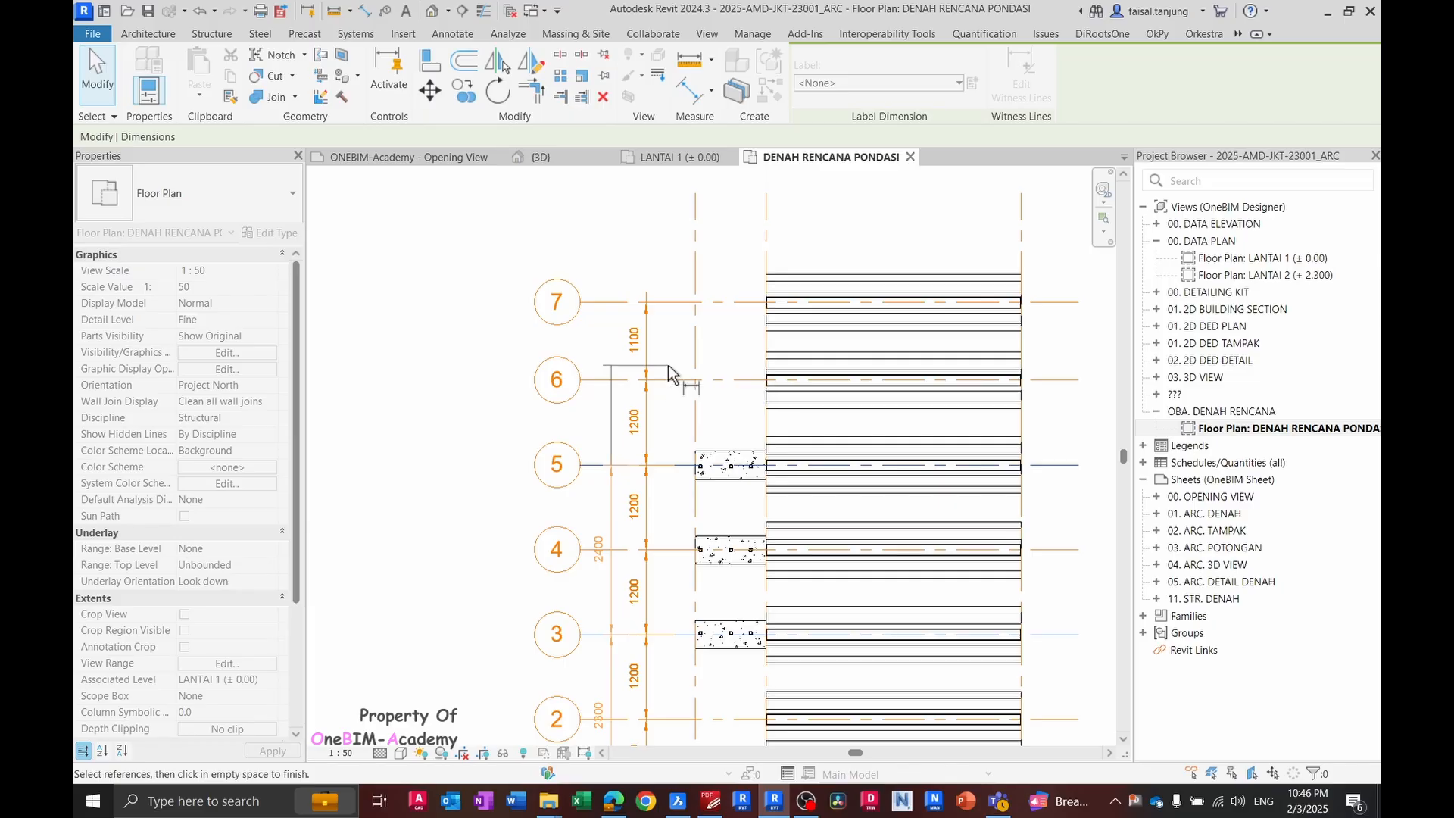
{"action": "left_click", "coordinate": [674, 300]}
{"action": "left_click", "coordinate": [676, 259]}
{"action": "scroll", "coordinate": [676, 256], "scroll_direction": "down", "scroll_amount": 3}
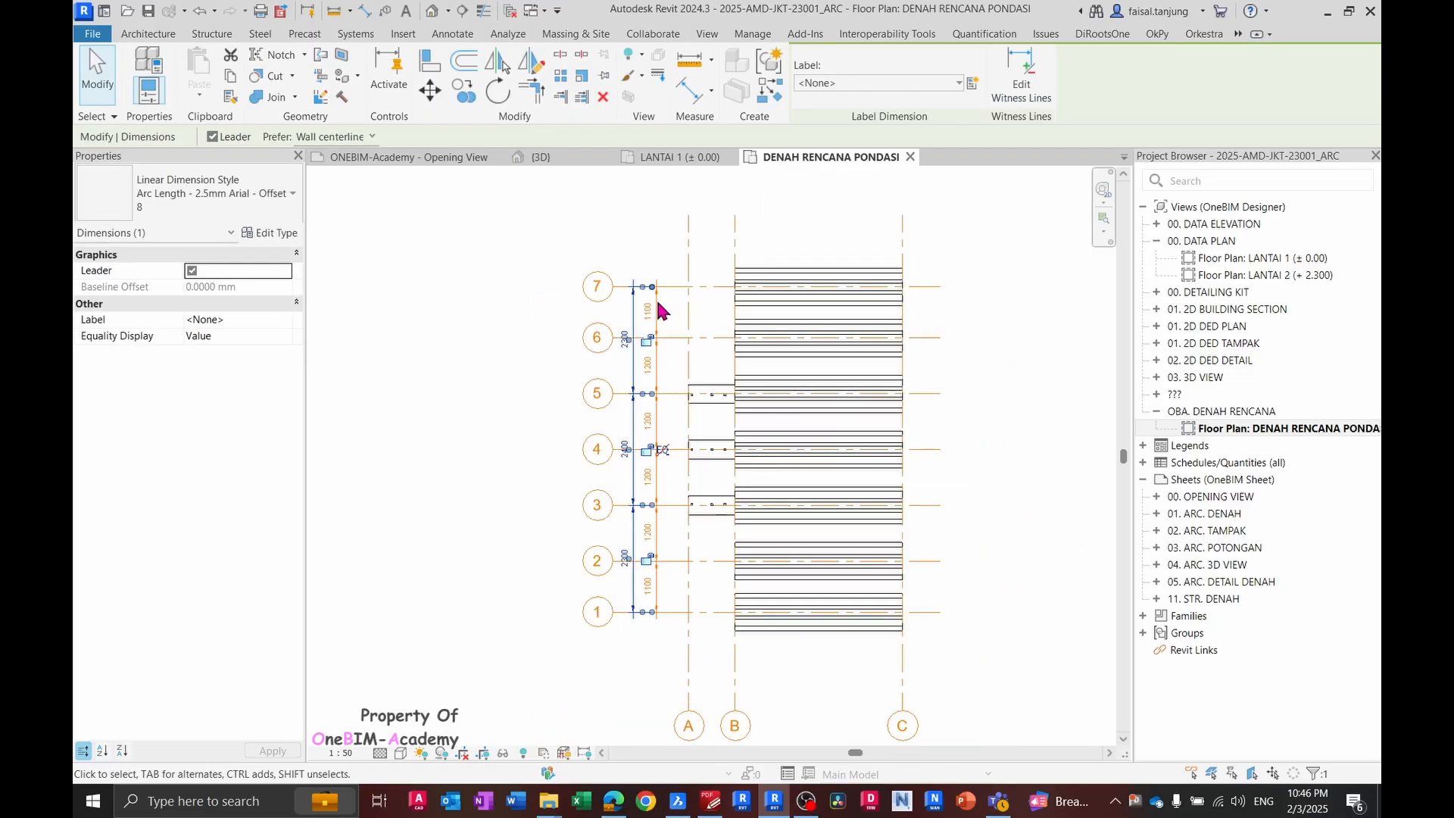
{"action": "key", "text": "Escape"}
- Remove the grid 7 witness line from the outer dimension chain so it ends at grid 5
{"action": "middle_click_drag", "start_coordinate": [654, 362], "coordinate": [670, 317]}
{"action": "scroll", "coordinate": [665, 387], "scroll_direction": "up", "scroll_amount": 2}
{"action": "left_click", "coordinate": [665, 390]}
{"action": "scroll", "coordinate": [665, 394], "scroll_direction": "up", "scroll_amount": 2}
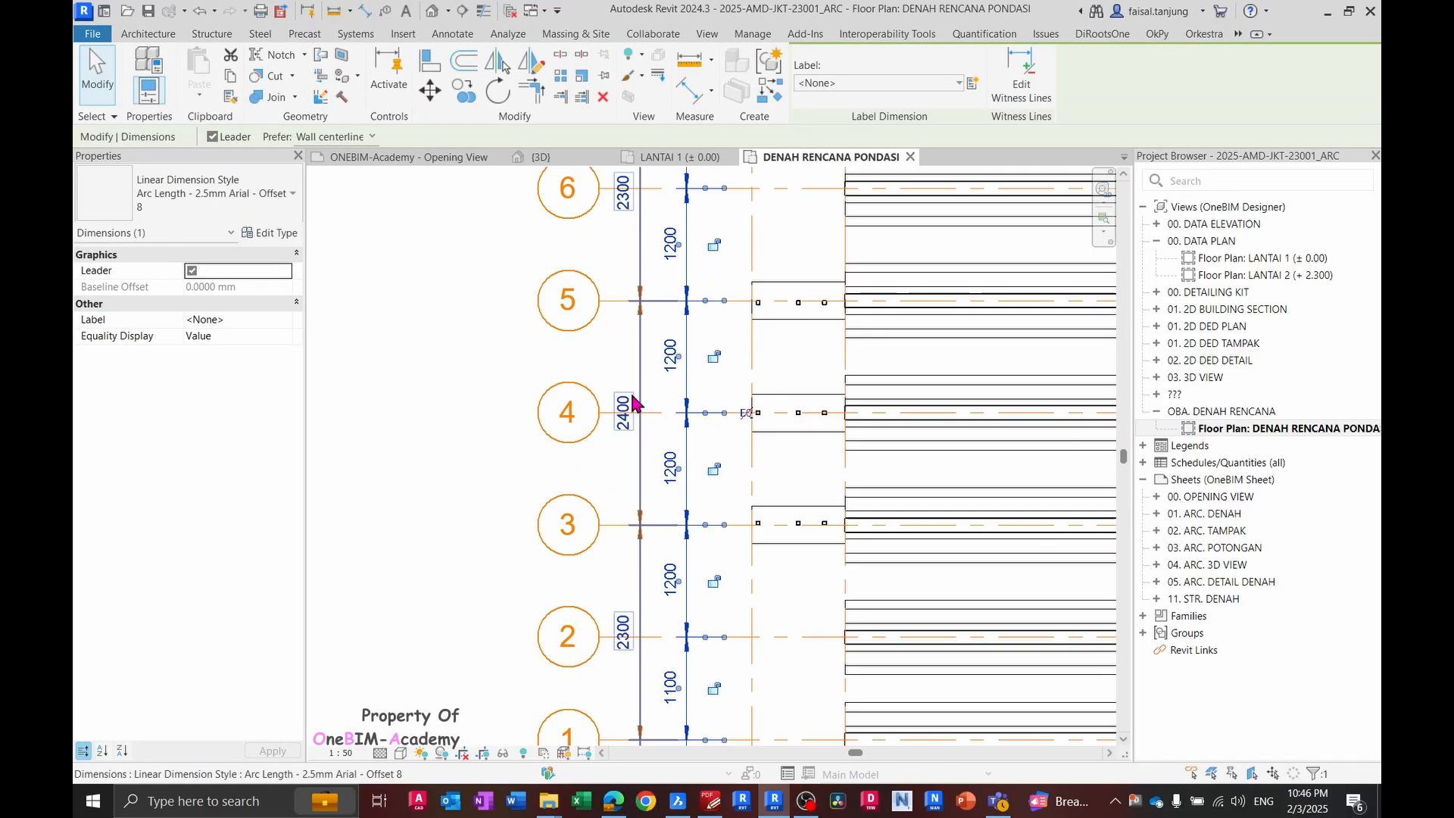
{"action": "middle_click_drag", "start_coordinate": [649, 393], "coordinate": [608, 438]}
{"action": "scroll", "coordinate": [607, 438], "scroll_direction": "down", "scroll_amount": 3}
{"action": "middle_click_drag", "start_coordinate": [610, 267], "coordinate": [611, 299]}
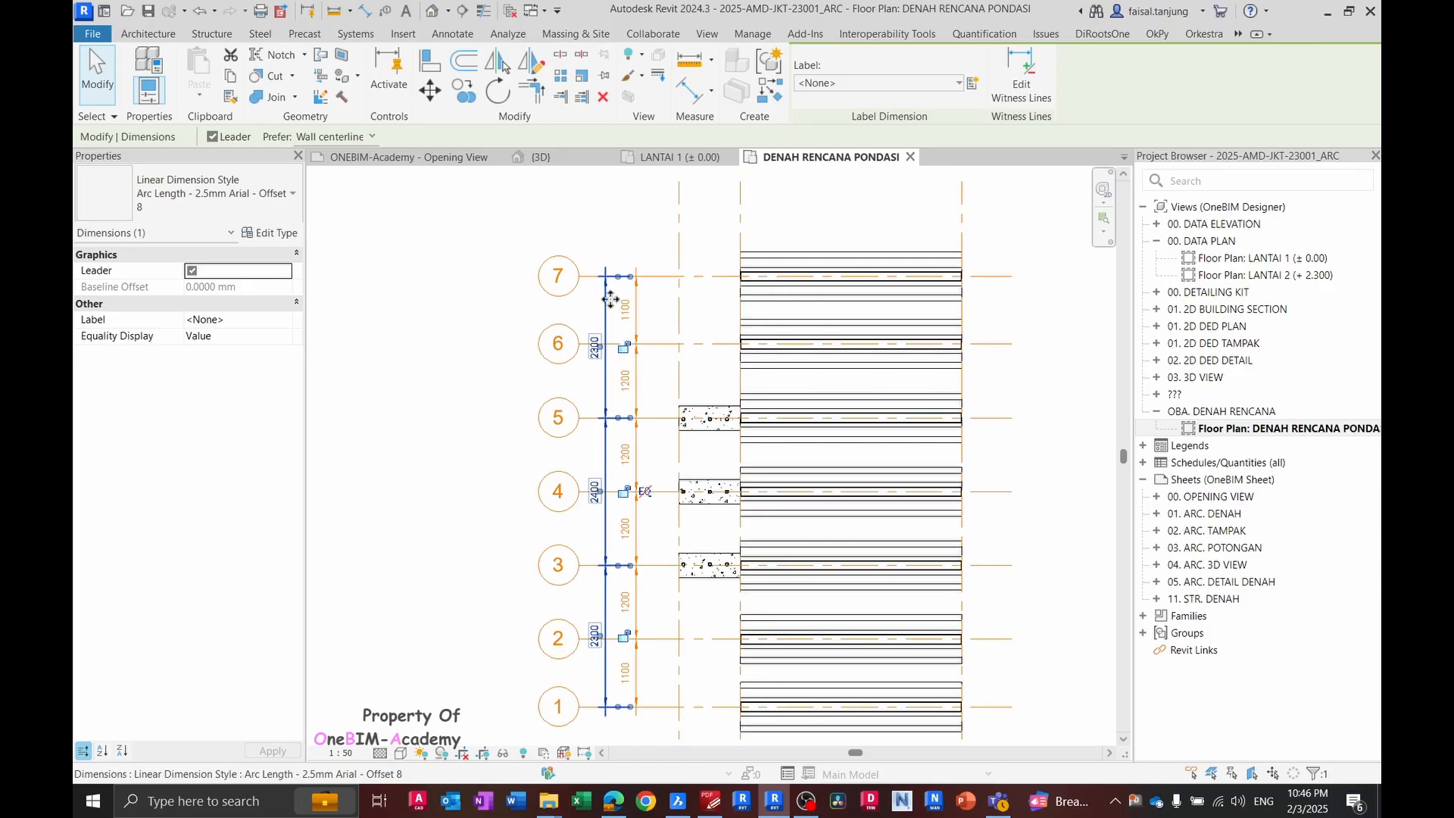
{"action": "scroll", "coordinate": [610, 299], "scroll_direction": "up", "scroll_amount": 2}
{"action": "left_click_drag", "start_coordinate": [621, 272], "coordinate": [605, 461]}
{"action": "scroll", "coordinate": [604, 461], "scroll_direction": "up", "scroll_amount": 1}
{"action": "middle_click_drag", "start_coordinate": [608, 463], "coordinate": [587, 458]}
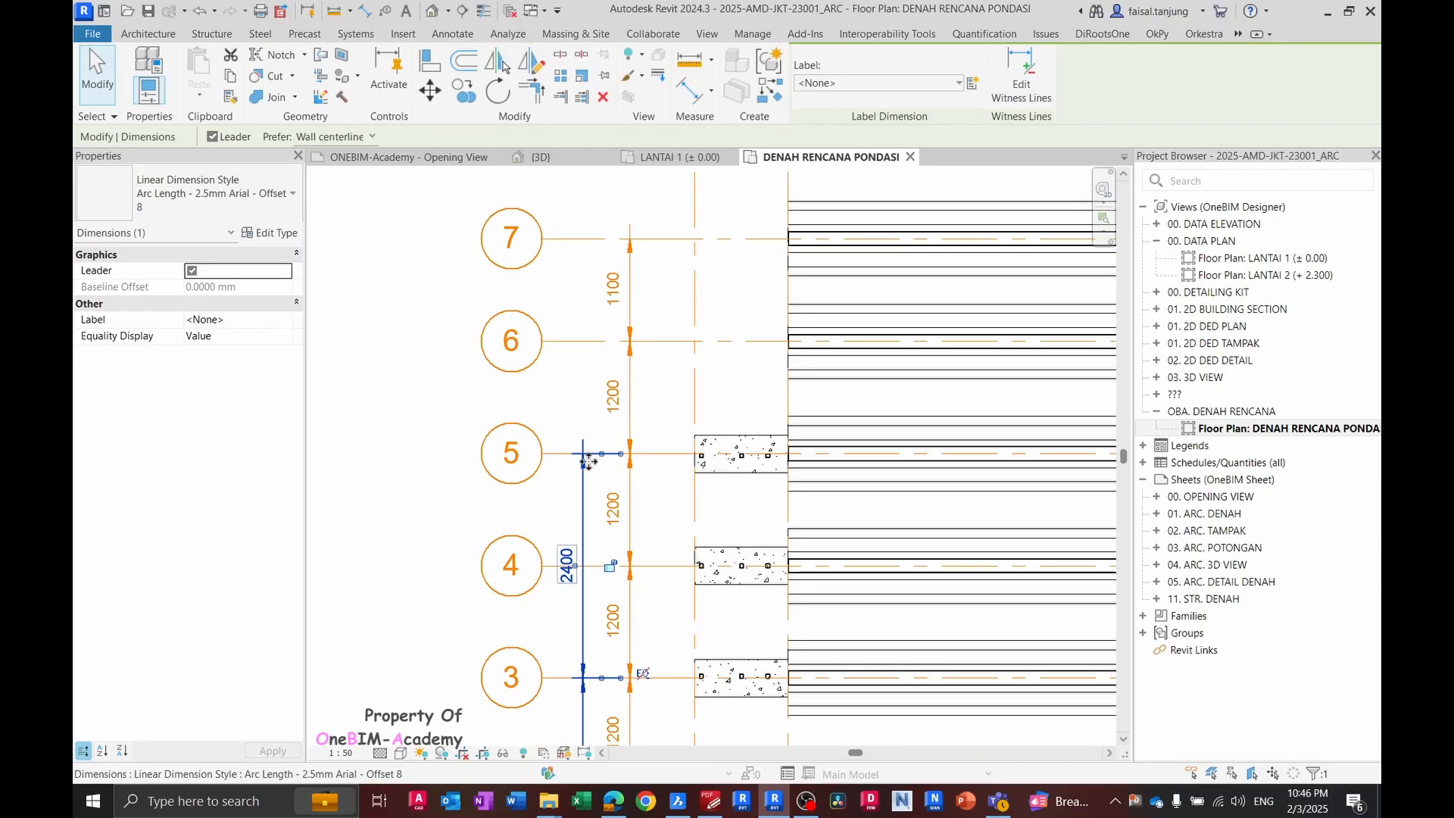
- Edit the outer dimension chain's witness lines to include grid 7 again
{"action": "key", "text": "e"}
{"action": "key", "text": "w"}
{"action": "left_click", "coordinate": [599, 239]}
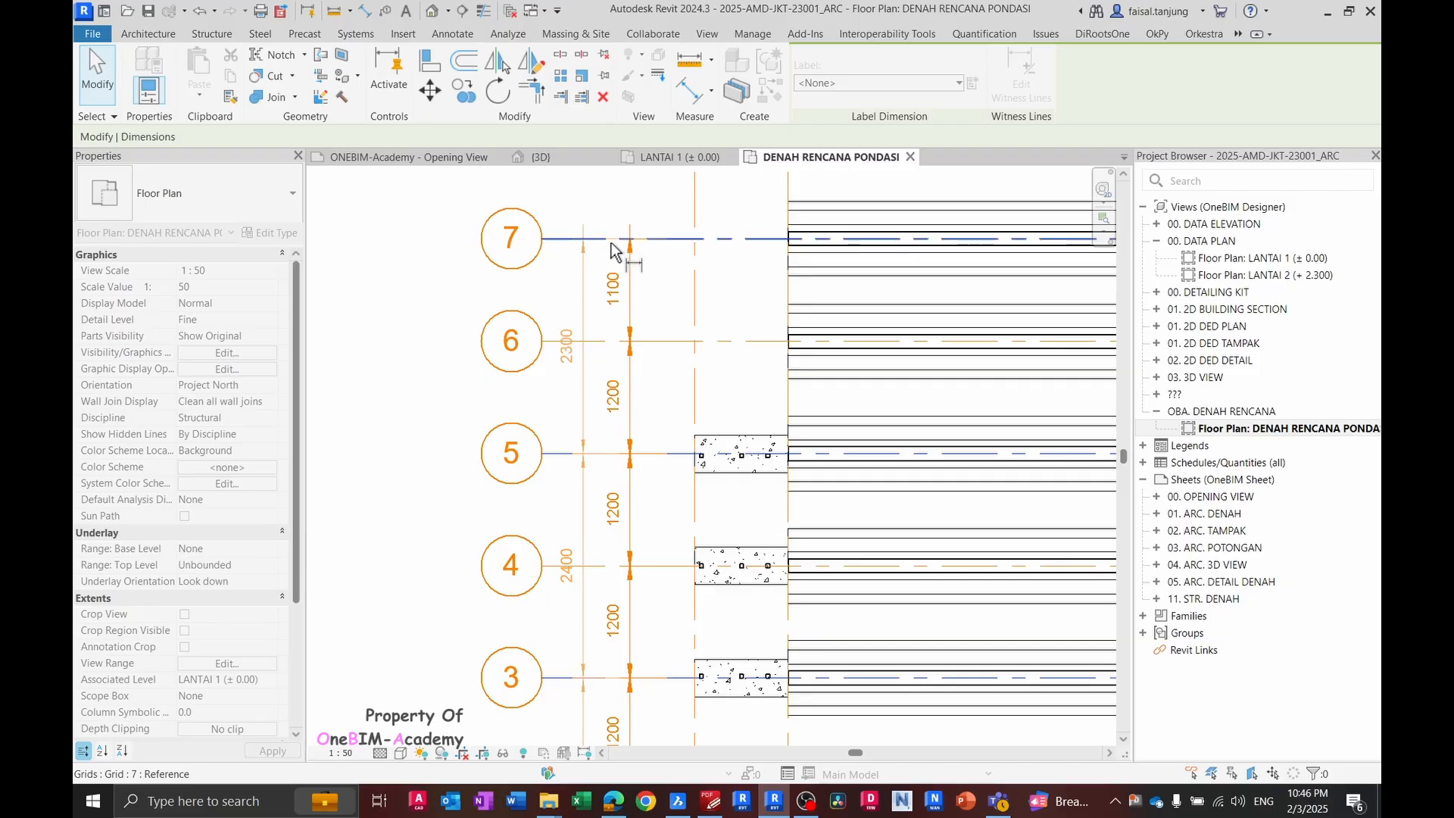
{"action": "left_click", "coordinate": [637, 294]}
{"action": "left_click", "coordinate": [584, 288]}
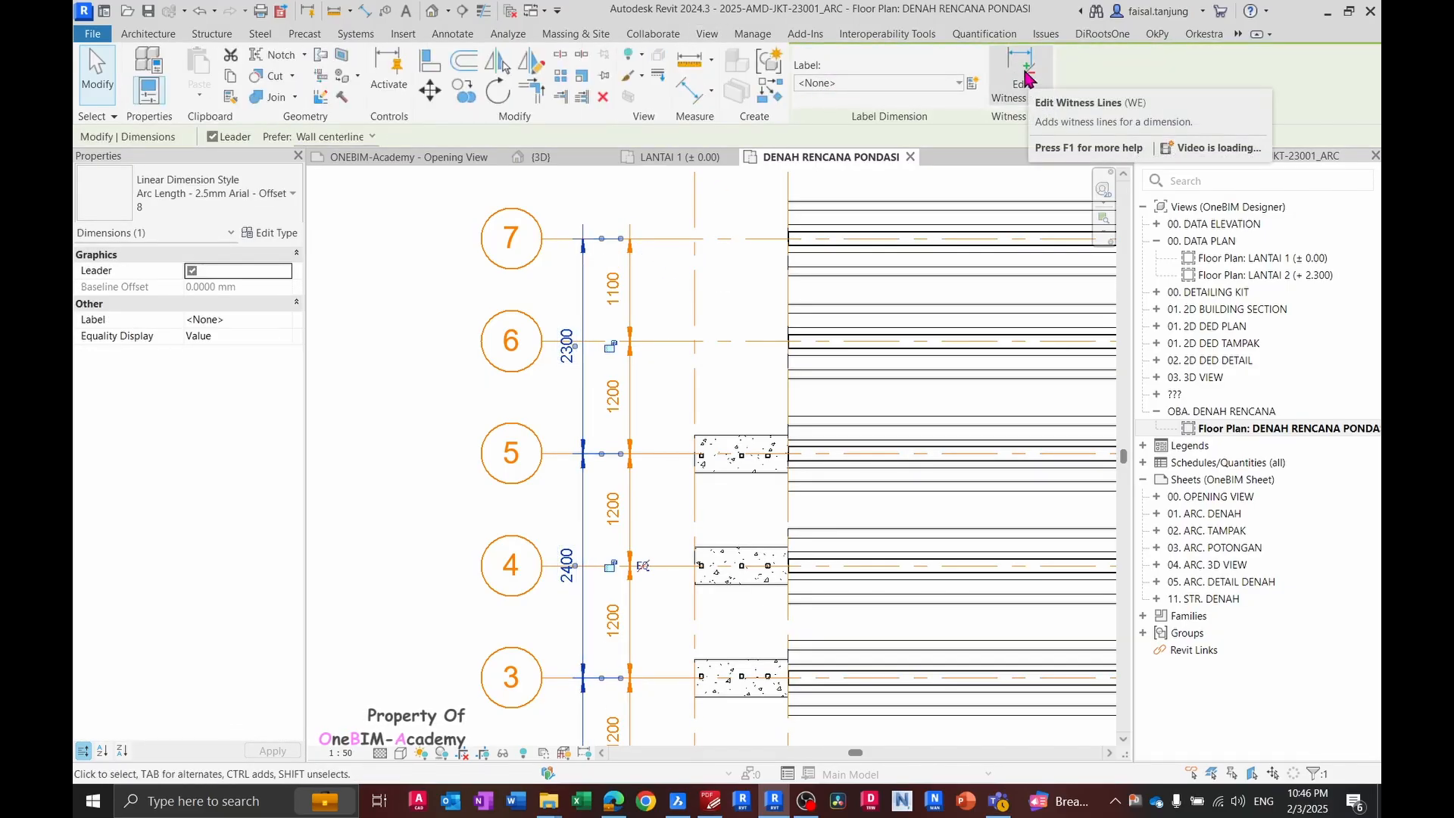
{"action": "key", "text": "Escape"}
- Place a continuous aligned dimension across grids A, B and C, between grid 1 and the grid bubbles, checking it against the PDF reference
{"action": "scroll", "coordinate": [601, 300], "scroll_direction": "down", "scroll_amount": 4}
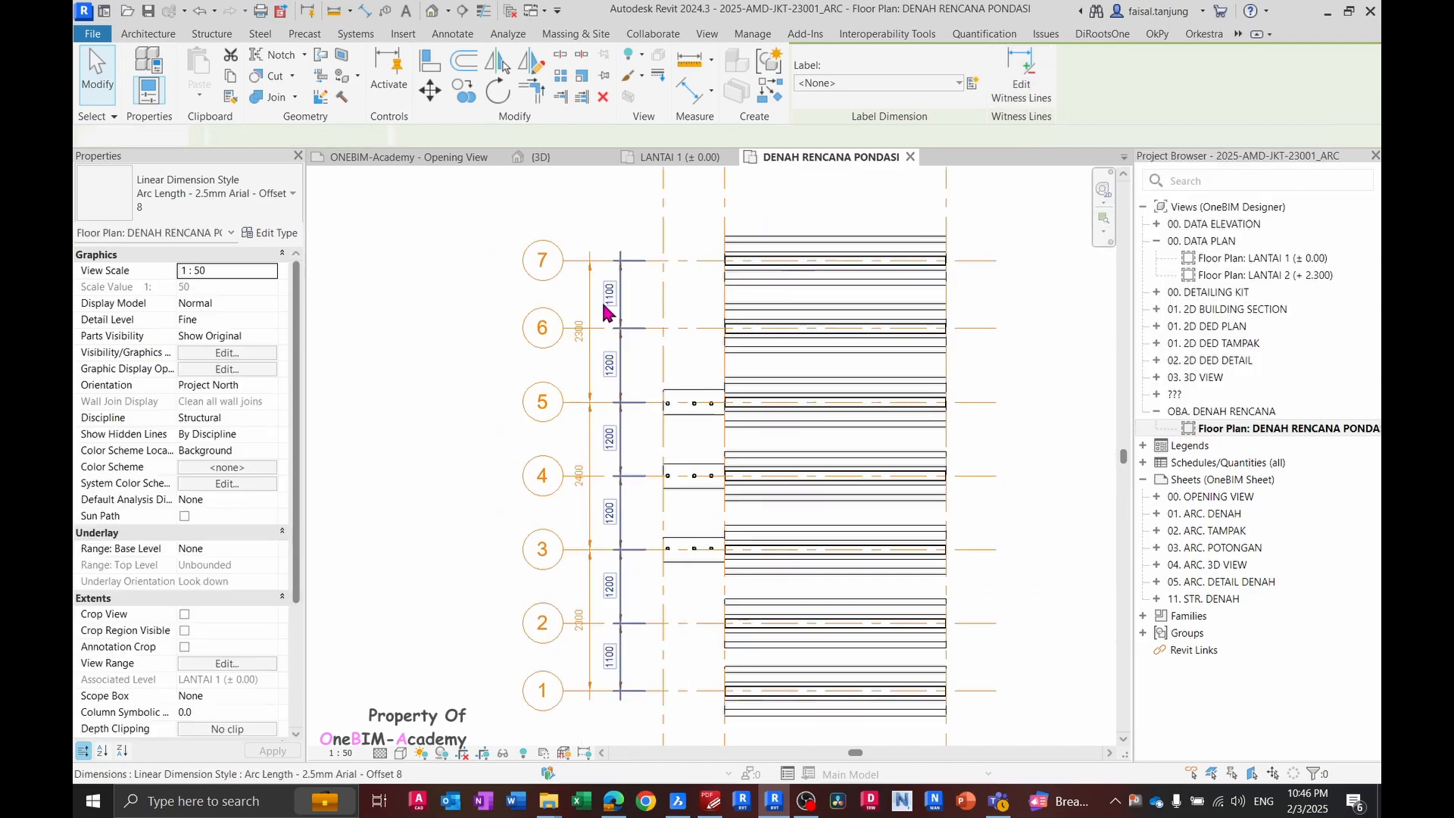
{"action": "middle_click_drag", "start_coordinate": [643, 456], "coordinate": [651, 471]}
{"action": "key", "text": "alt+Tab"}
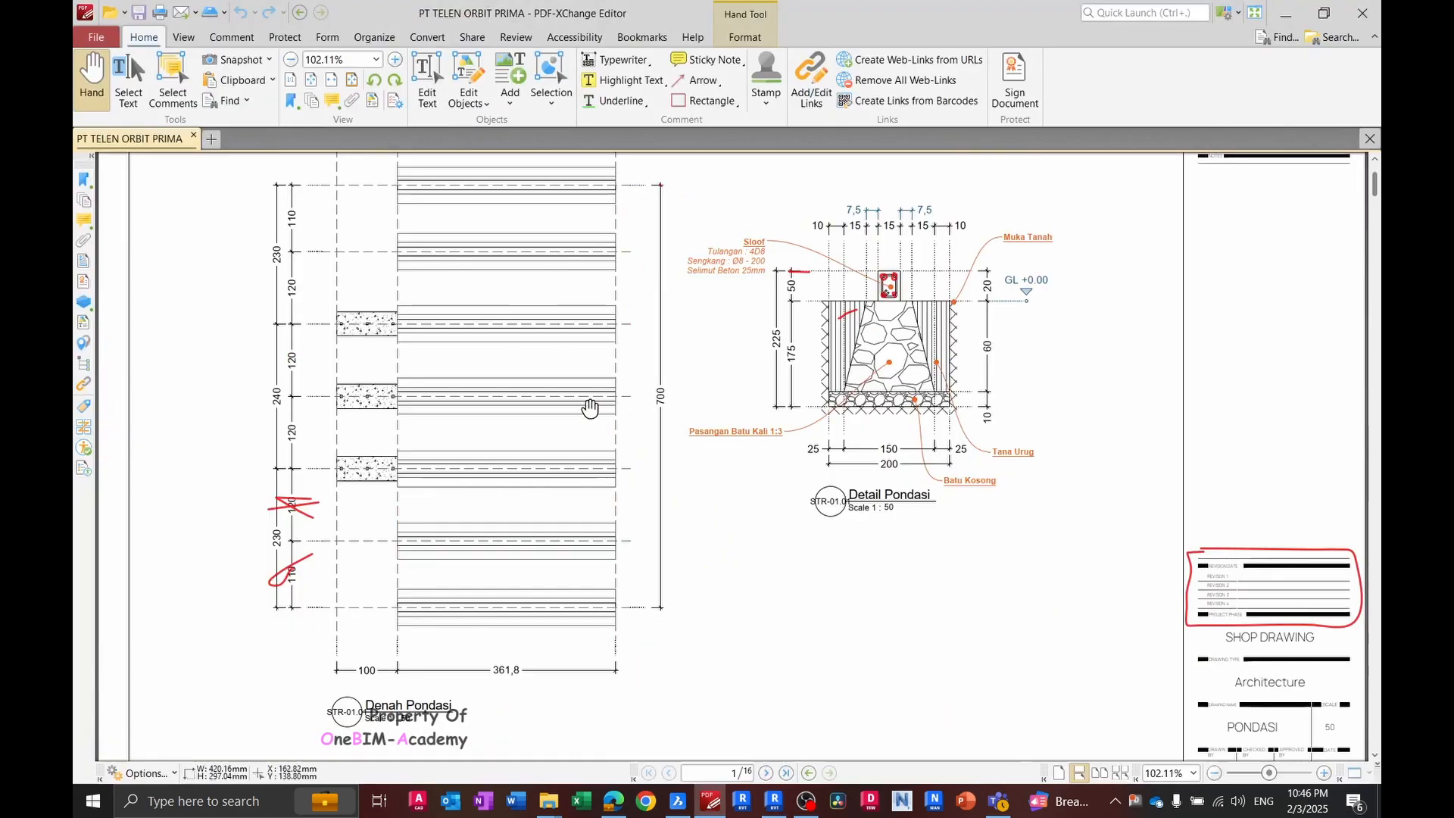
{"action": "scroll", "coordinate": [619, 407], "scroll_direction": "down", "scroll_amount": 2}
{"action": "key", "text": "alt+Tab"}
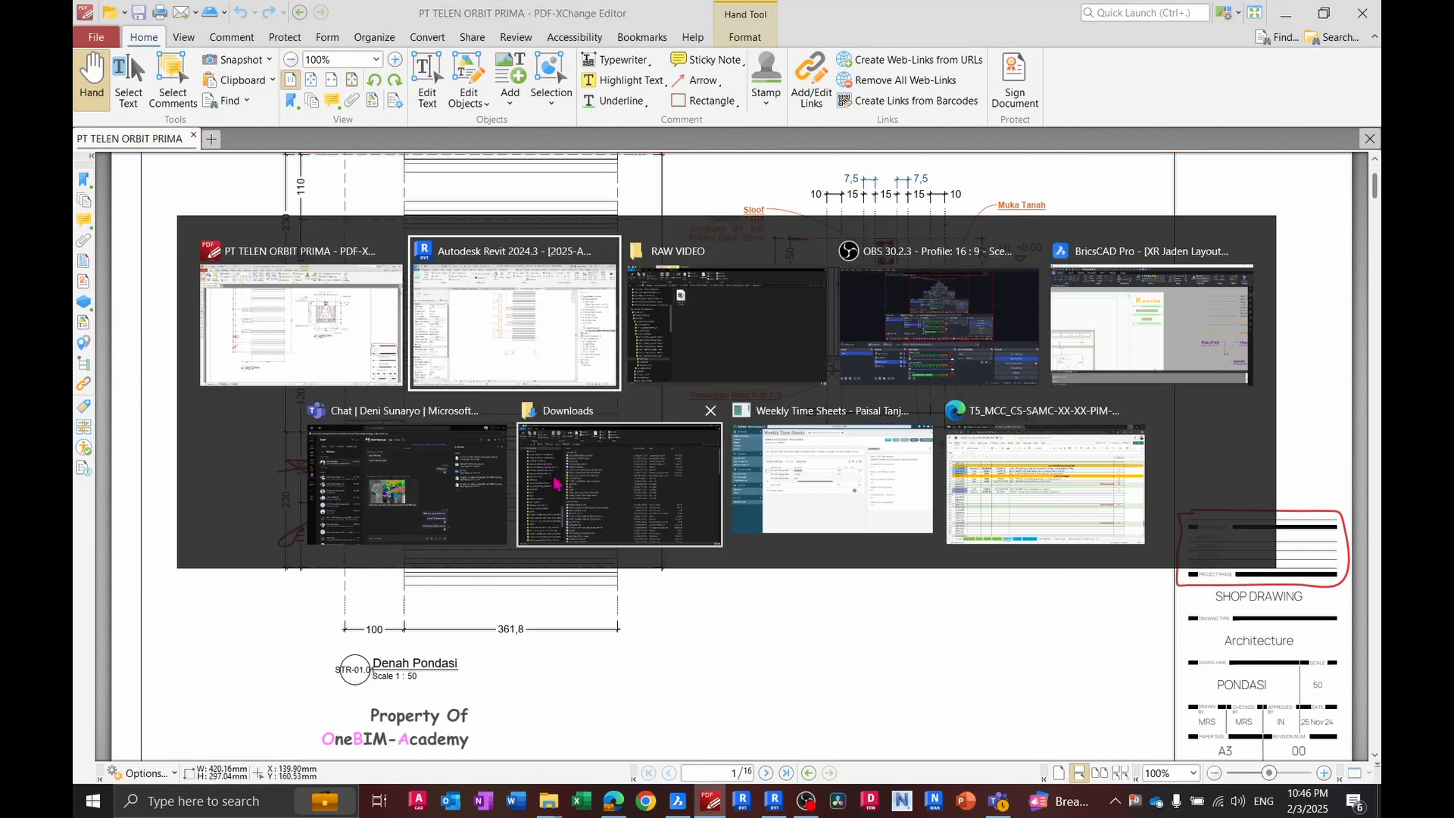
{"action": "scroll", "coordinate": [693, 530], "scroll_direction": "up", "scroll_amount": 3}
{"action": "key", "text": "d"}
{"action": "key", "text": "i"}
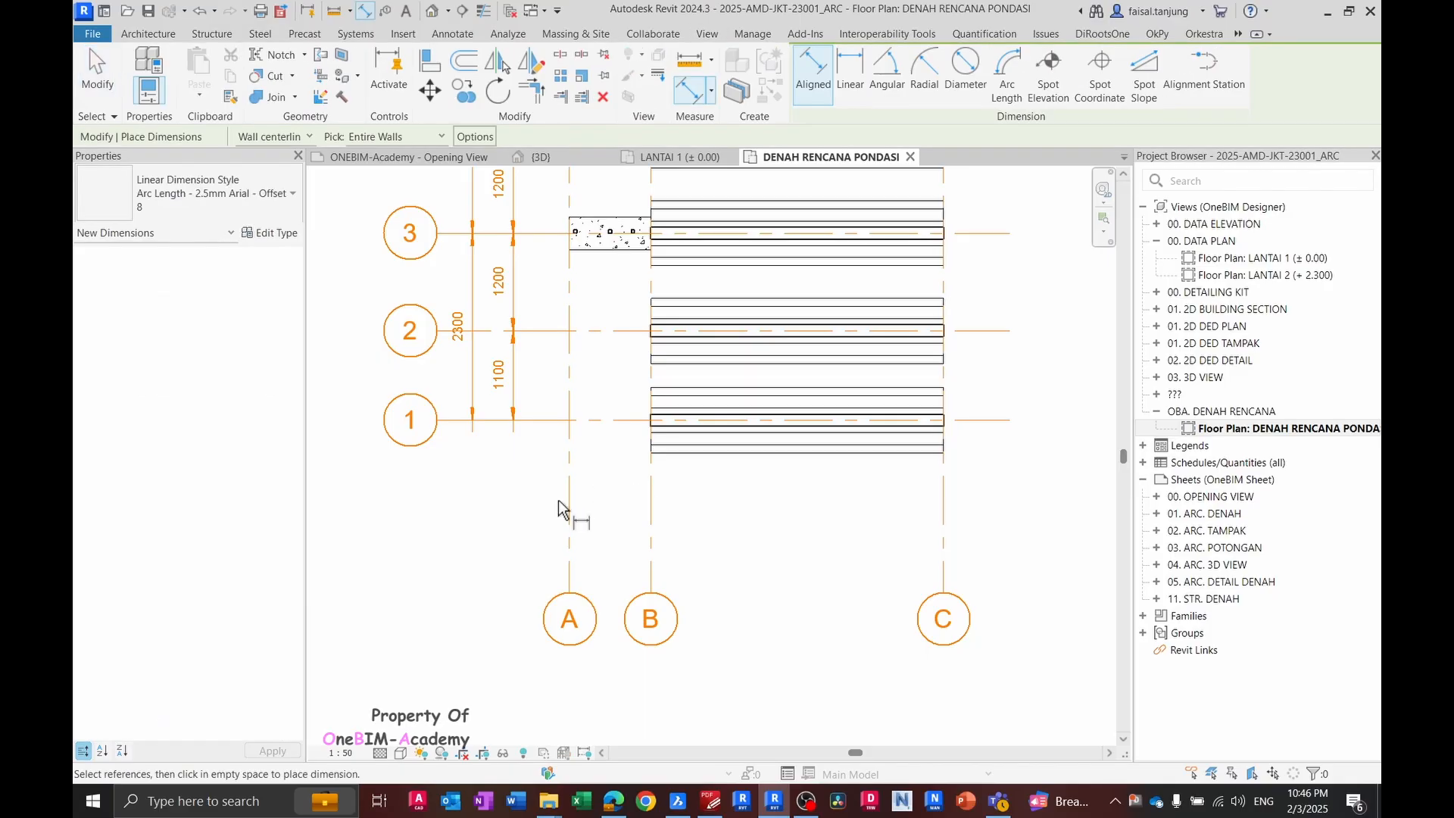
{"action": "left_click", "coordinate": [570, 506]}
{"action": "left_click", "coordinate": [651, 510]}
{"action": "left_click", "coordinate": [943, 552]}
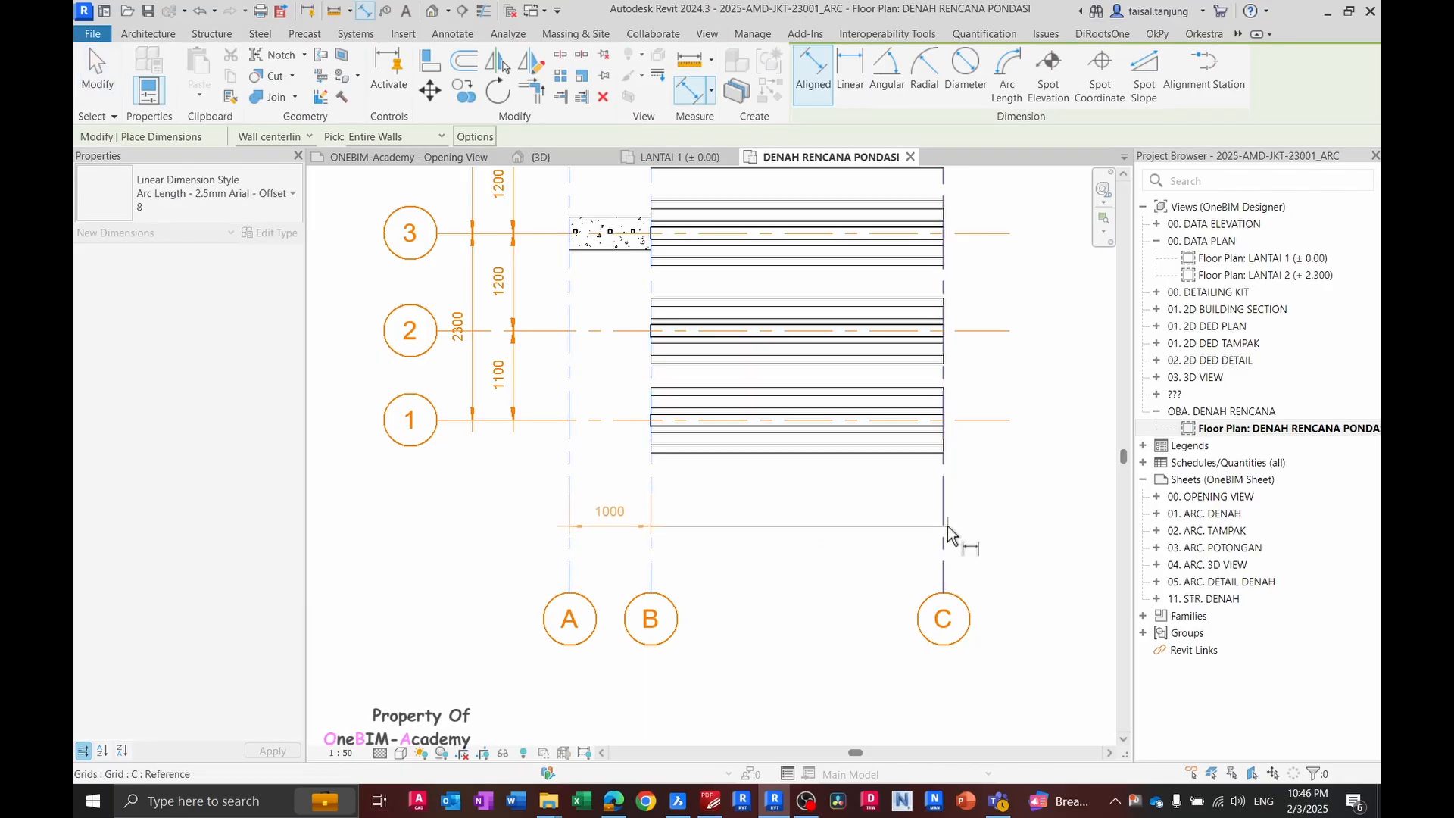
{"action": "left_click", "coordinate": [1029, 519]}
{"action": "key", "text": "Escape"}
{"action": "key", "text": "Escape"}
{"action": "key", "text": "alt+Tab"}
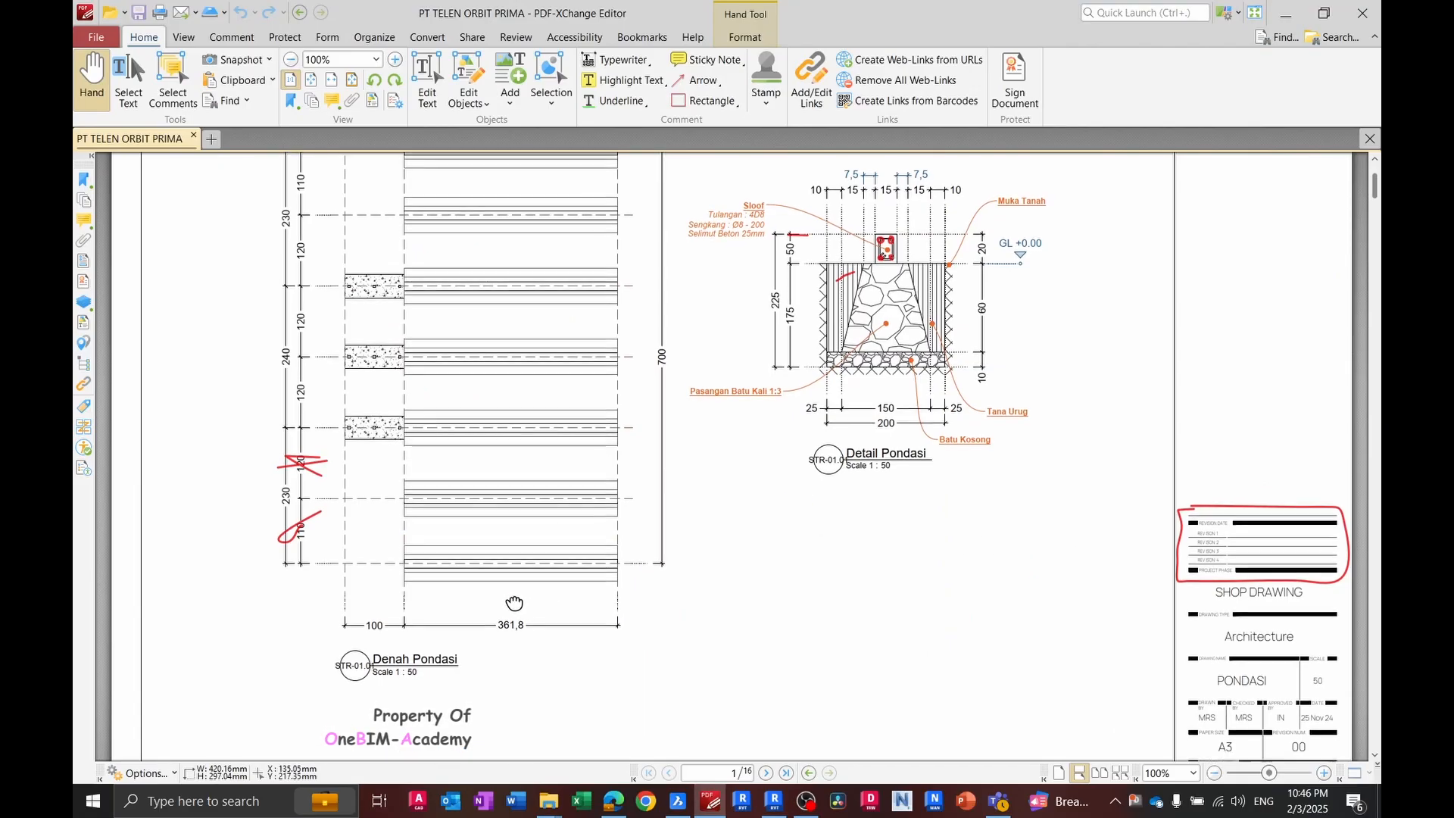
{"action": "key", "text": "alt+Tab"}
- Close all inactive views so only DENAH RENCANA PONDASI stays open, and fit the plan in the window
{"action": "scroll", "coordinate": [867, 556], "scroll_direction": "down", "scroll_amount": 4}
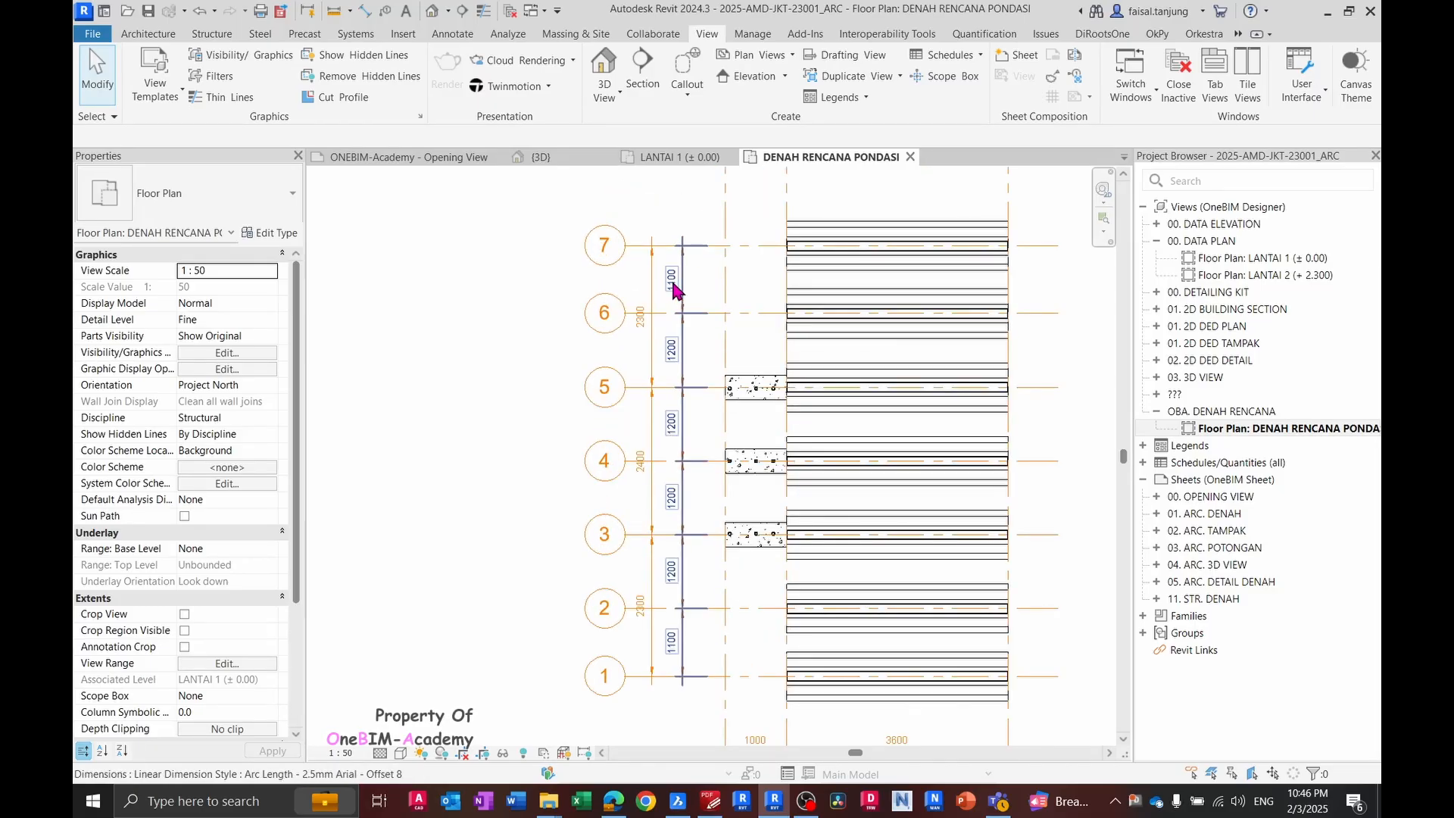
{"action": "scroll", "coordinate": [631, 312], "scroll_direction": "up", "scroll_amount": 2}
{"action": "middle_click_drag", "start_coordinate": [711, 298], "coordinate": [536, 315]}
{"action": "scroll", "coordinate": [602, 360], "scroll_direction": "up", "scroll_amount": 2}
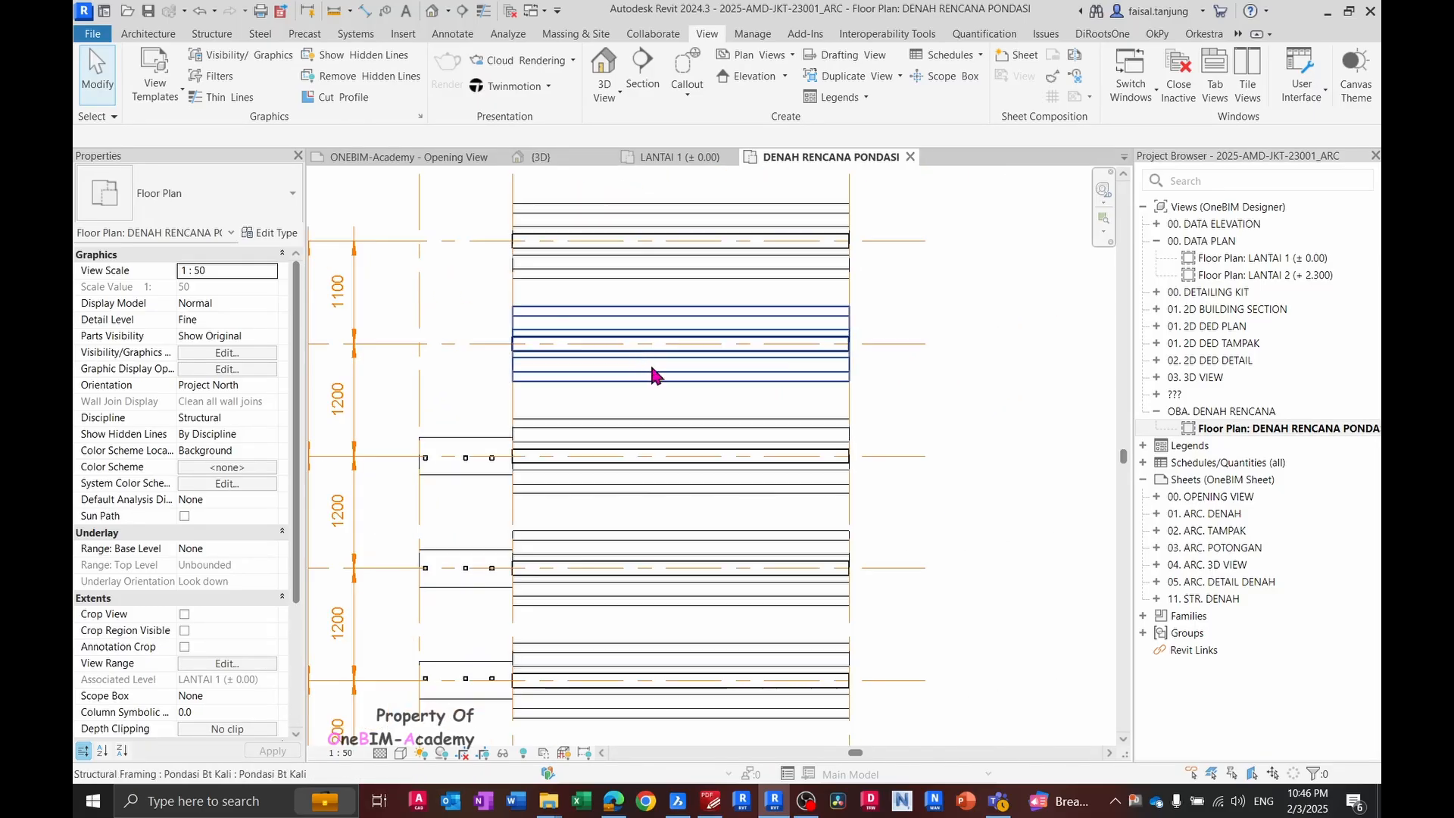
{"action": "scroll", "coordinate": [867, 338], "scroll_direction": "up", "scroll_amount": 2}
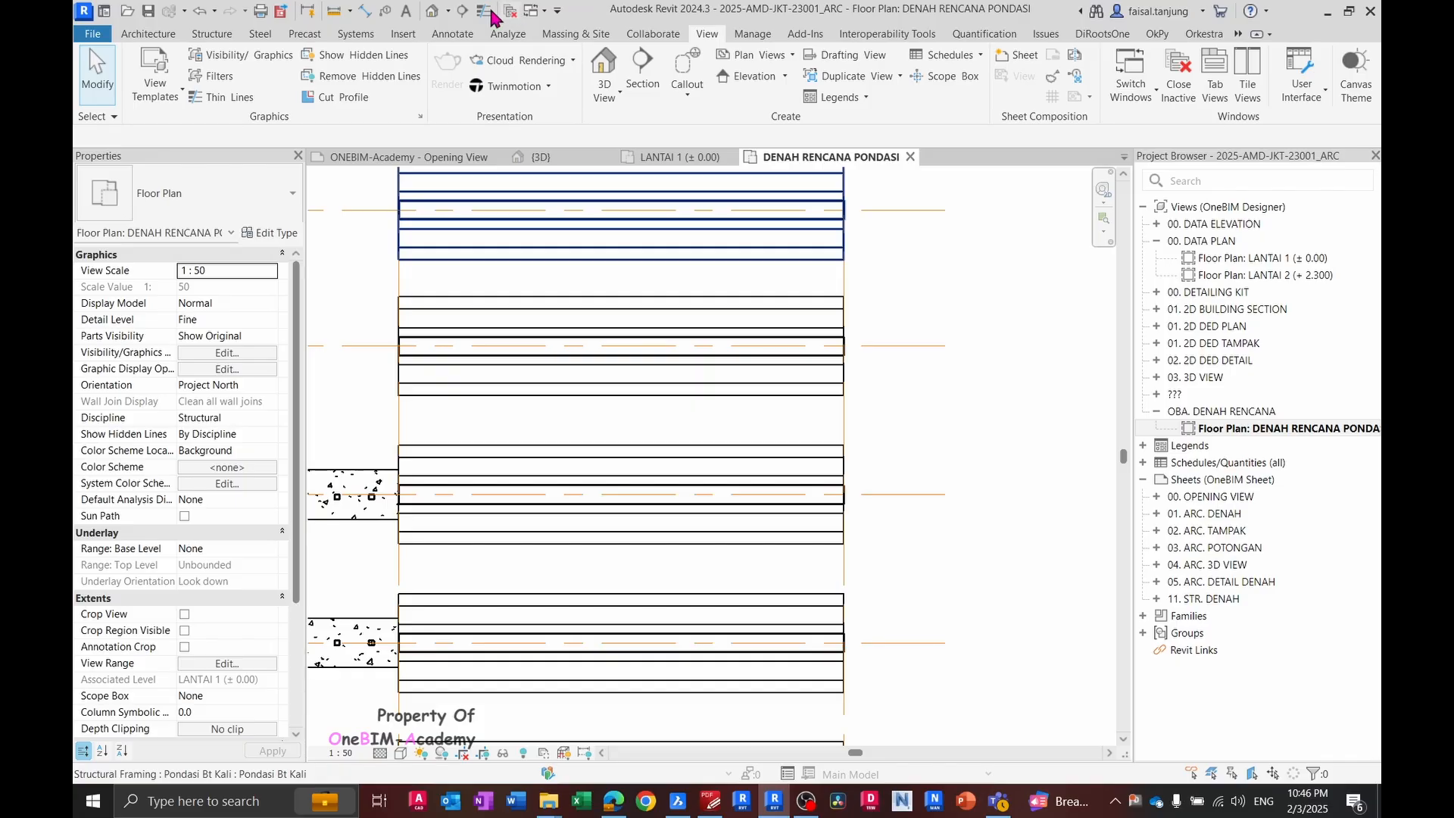
{"action": "middle_click_drag", "start_coordinate": [552, 383], "coordinate": [665, 423]}
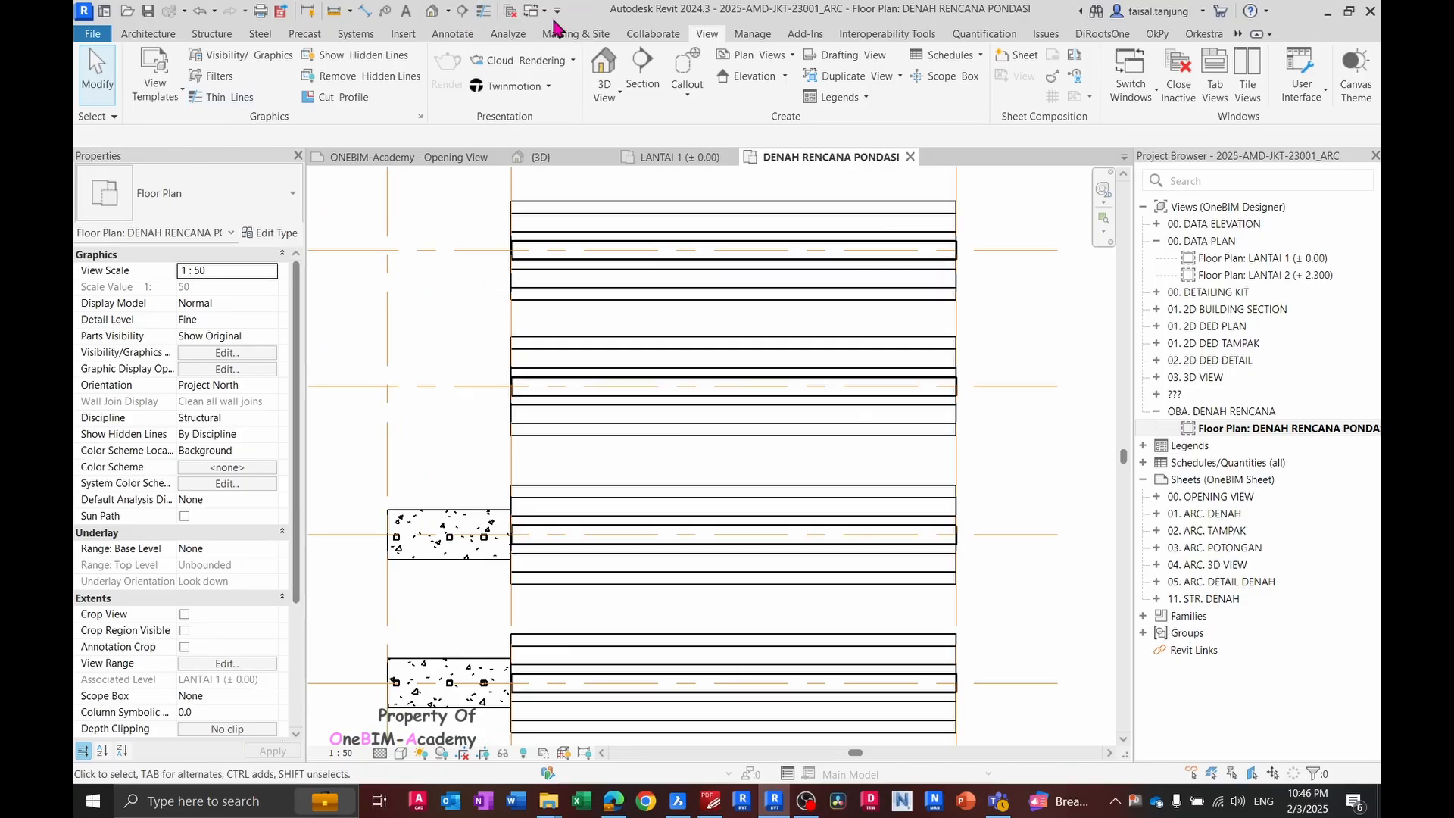
{"action": "left_click", "coordinate": [509, 12]}
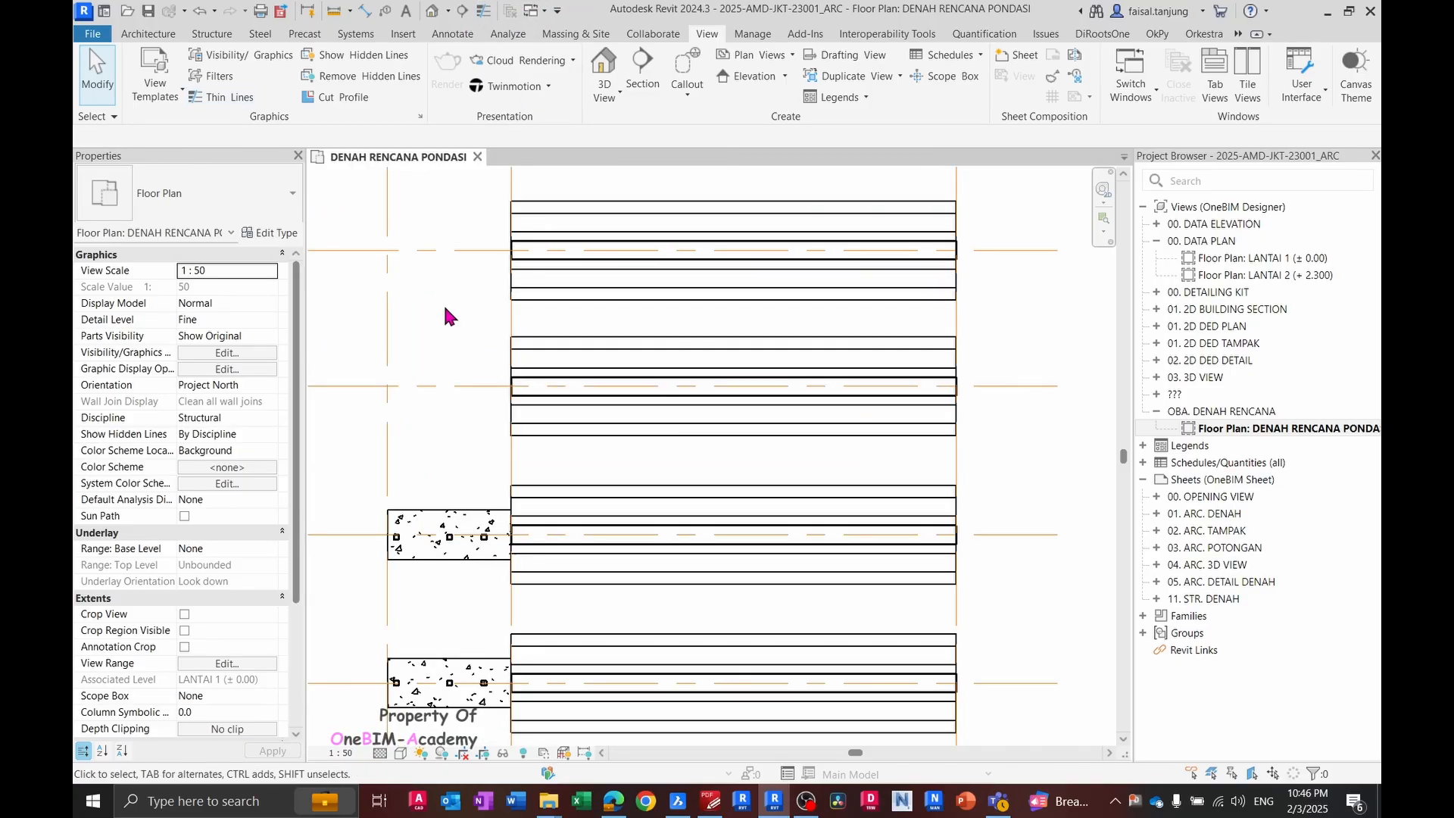
{"action": "key", "text": "z"}
{"action": "key", "text": "f"}
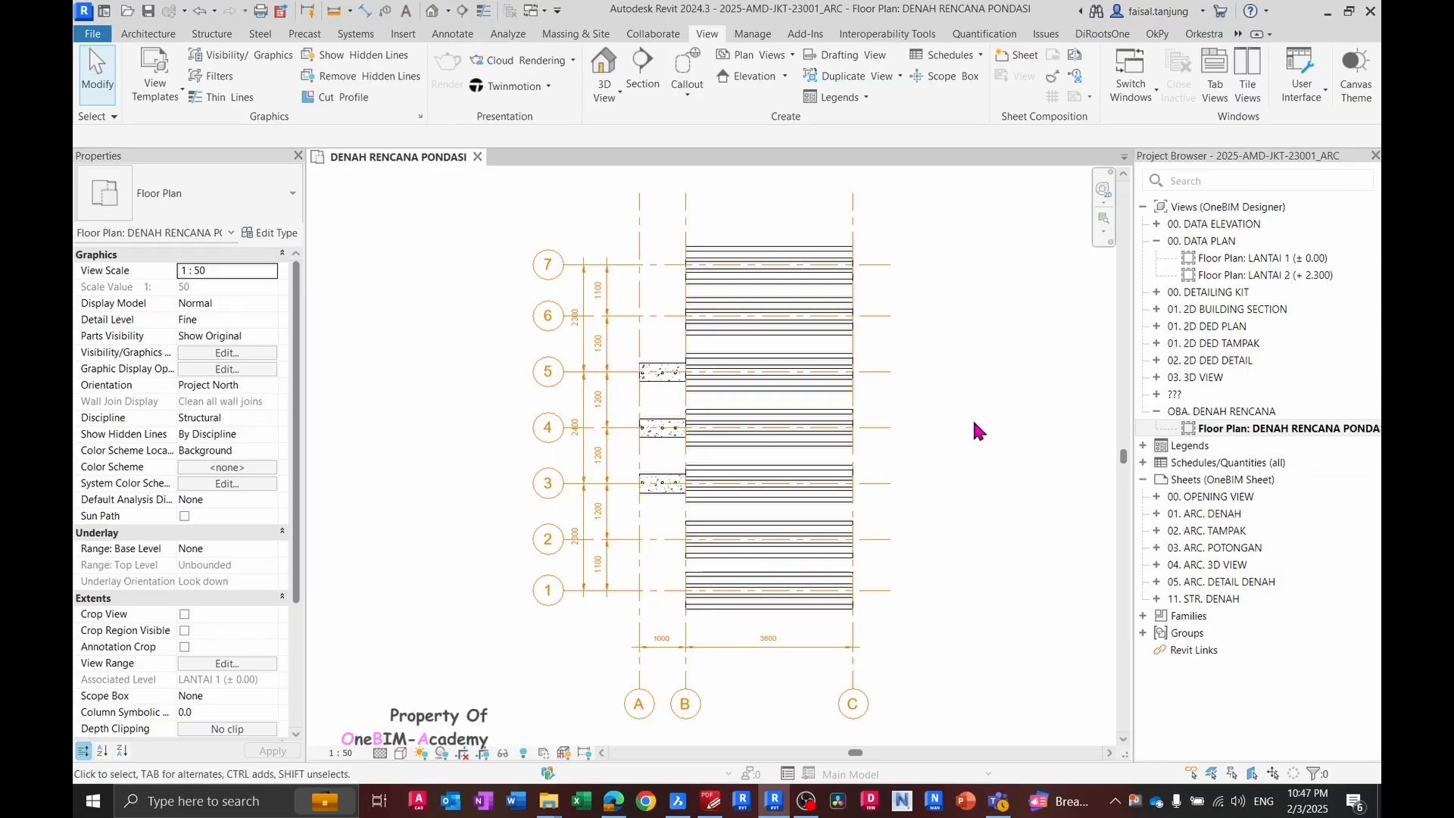
- Create a new sheet with the titleblock set to None
{"action": "right_click", "coordinate": [1204, 479]}
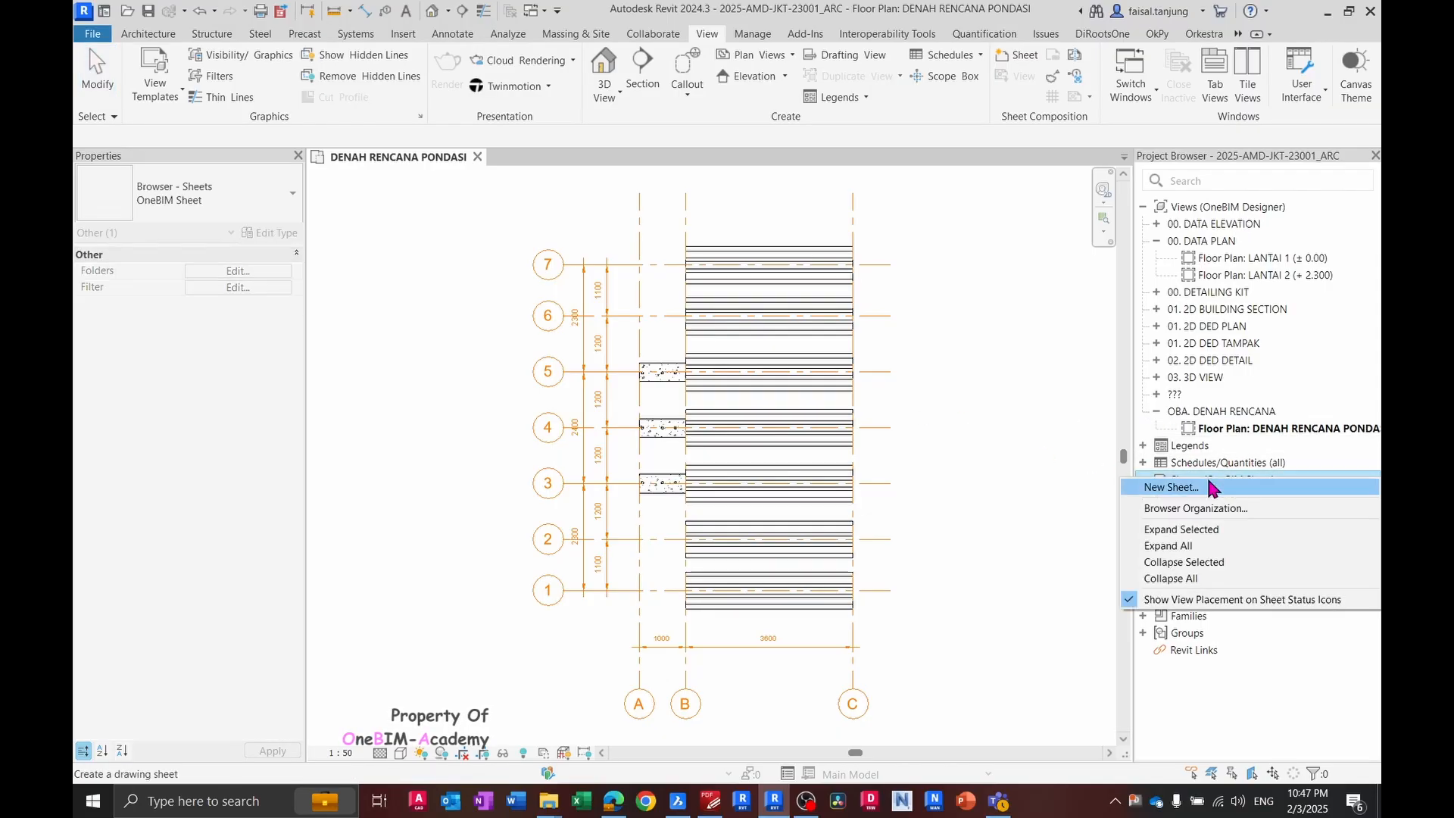
{"action": "left_click", "coordinate": [1211, 487]}
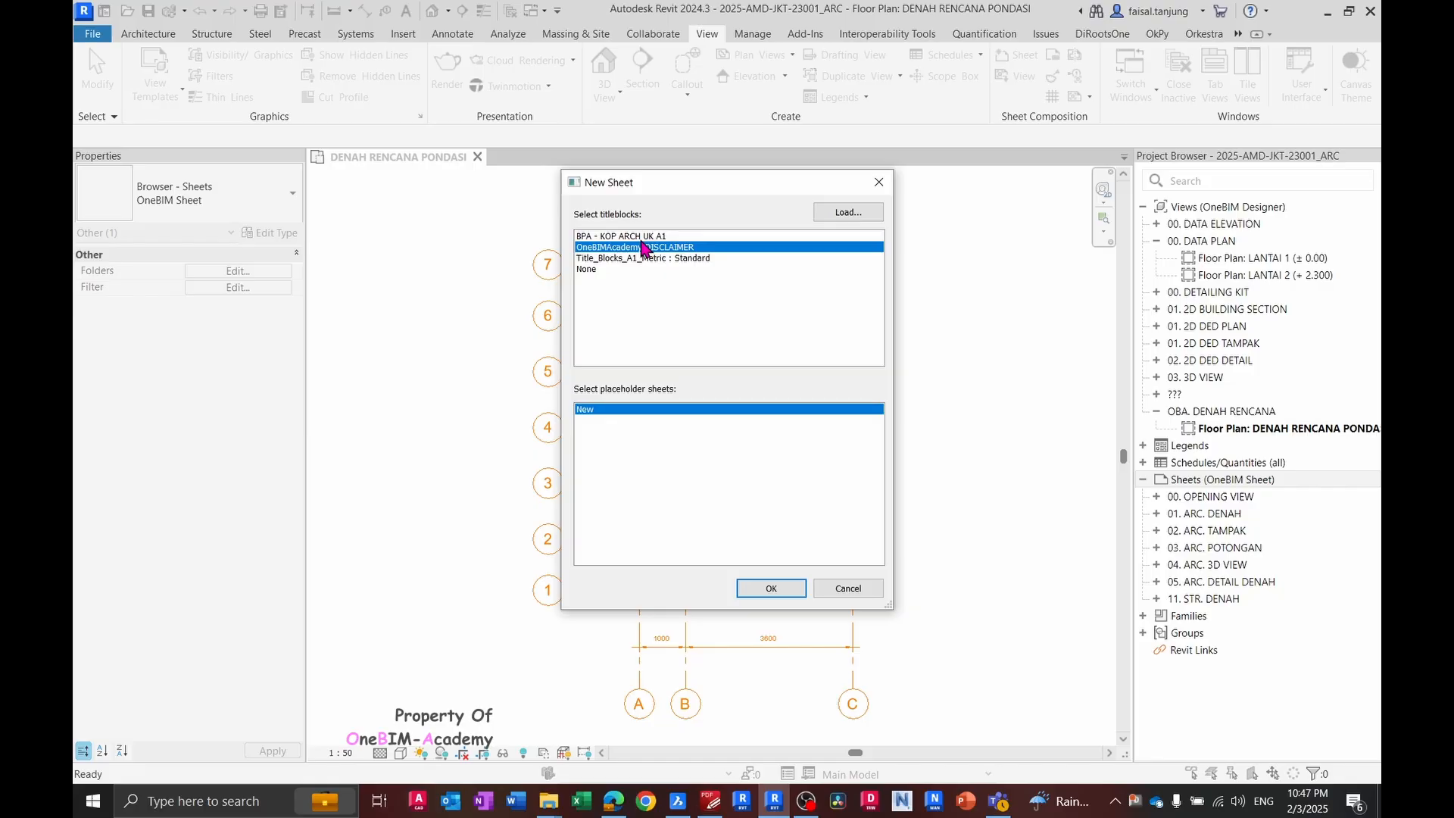
{"action": "left_click", "coordinate": [588, 270]}
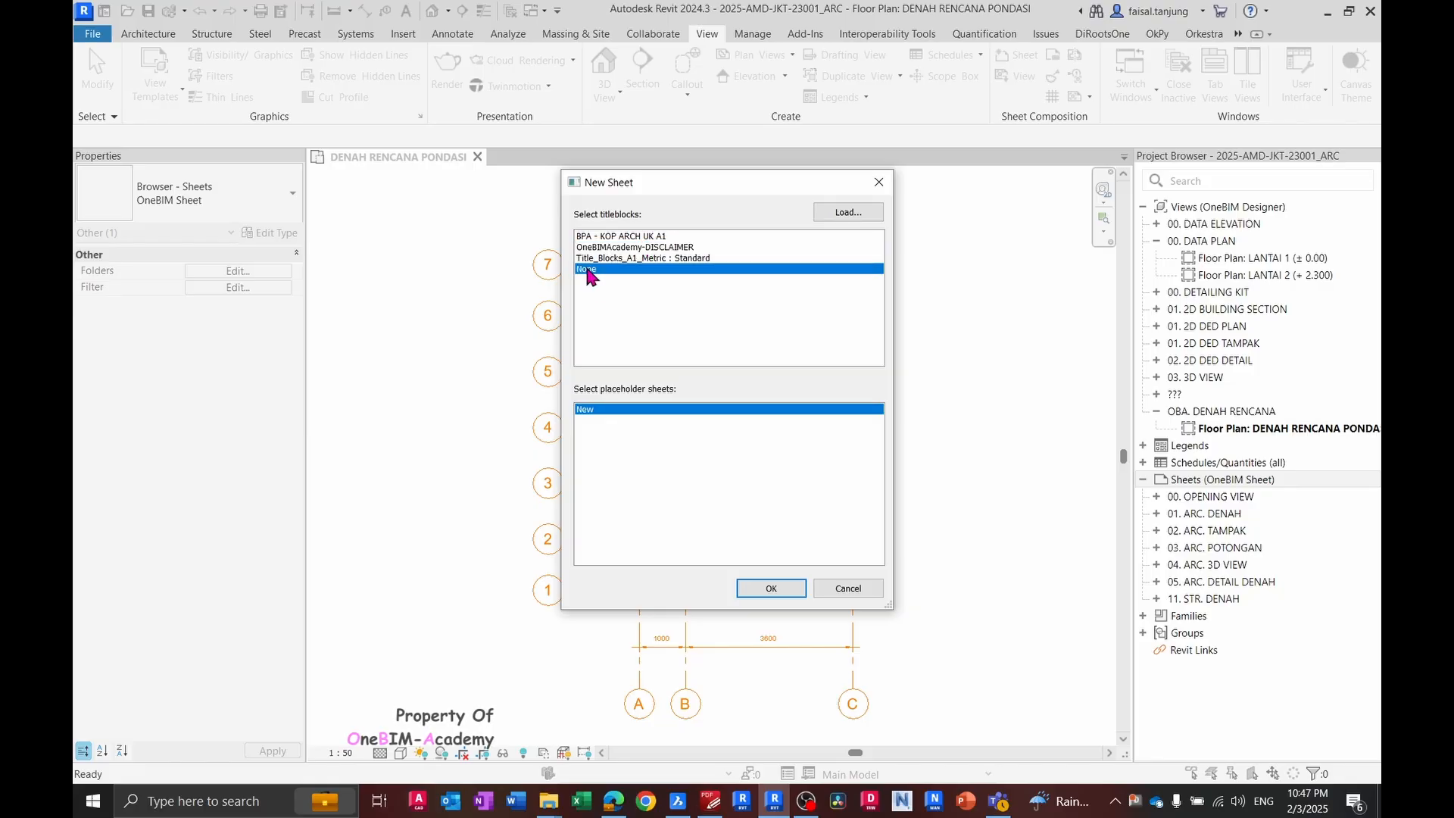
{"action": "left_click", "coordinate": [770, 590]}
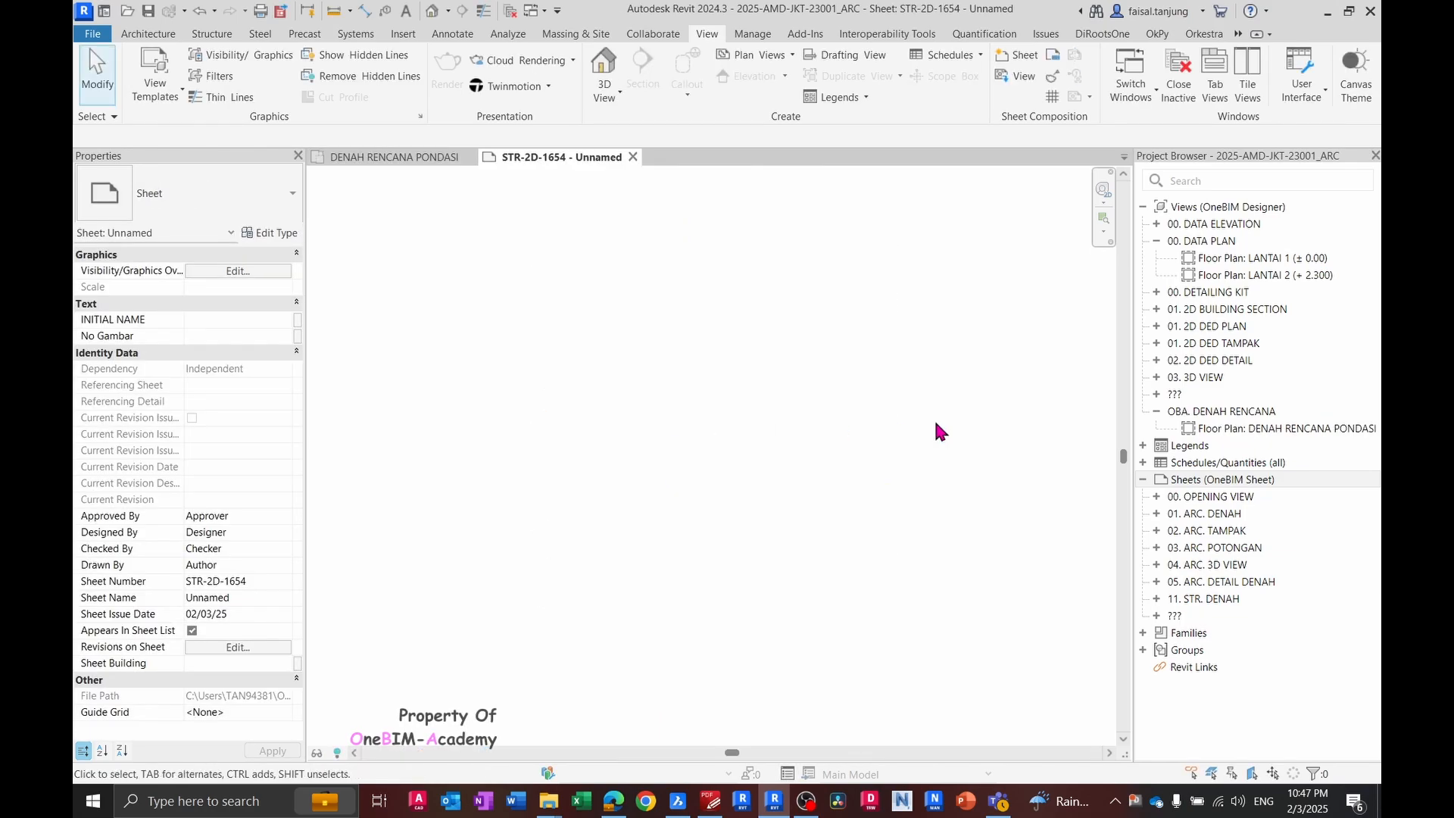
- Place the DENAH RENCANA PONDASI floor plan on the new sheet
{"action": "left_click_drag", "start_coordinate": [1304, 428], "coordinate": [629, 442]}
{"action": "left_click", "coordinate": [664, 434]}
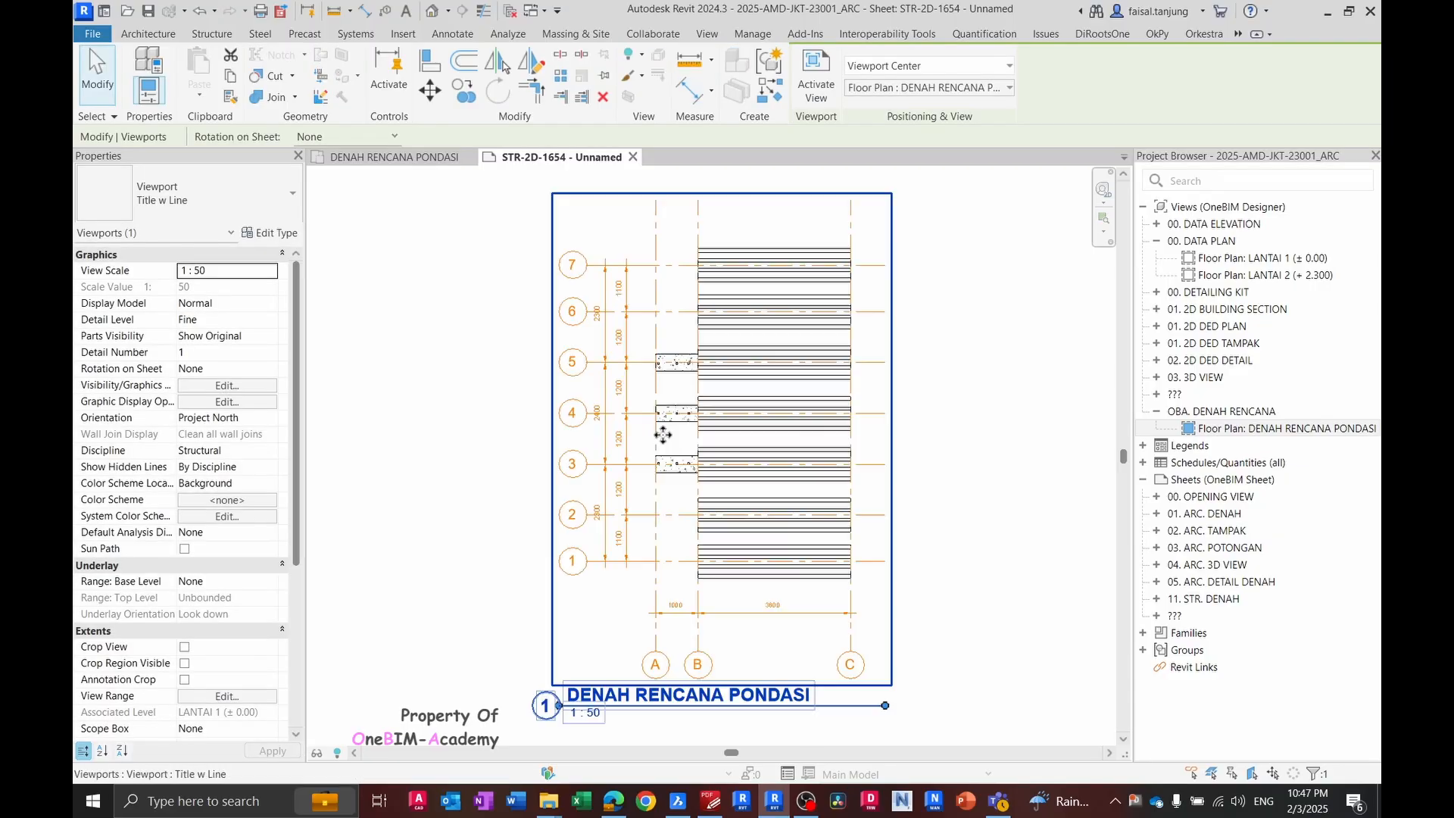
{"action": "left_click", "coordinate": [1023, 534]}
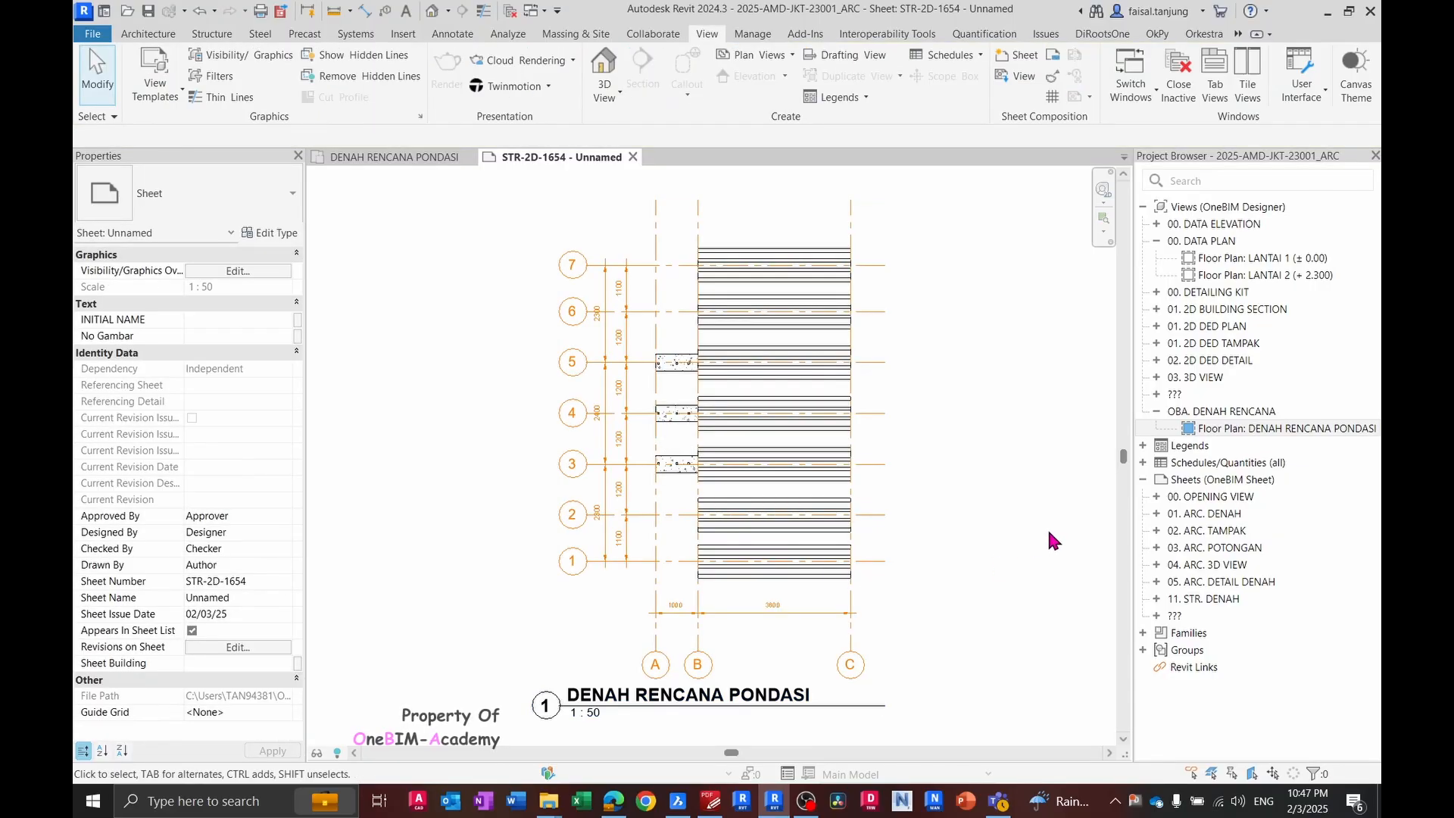
- Move the DENAH RENCANA PONDASI viewport title so it sits centrally beneath the plan's grid bubbles
{"action": "left_click", "coordinate": [602, 712]}
{"action": "left_click_drag", "start_coordinate": [664, 653], "coordinate": [641, 643]}
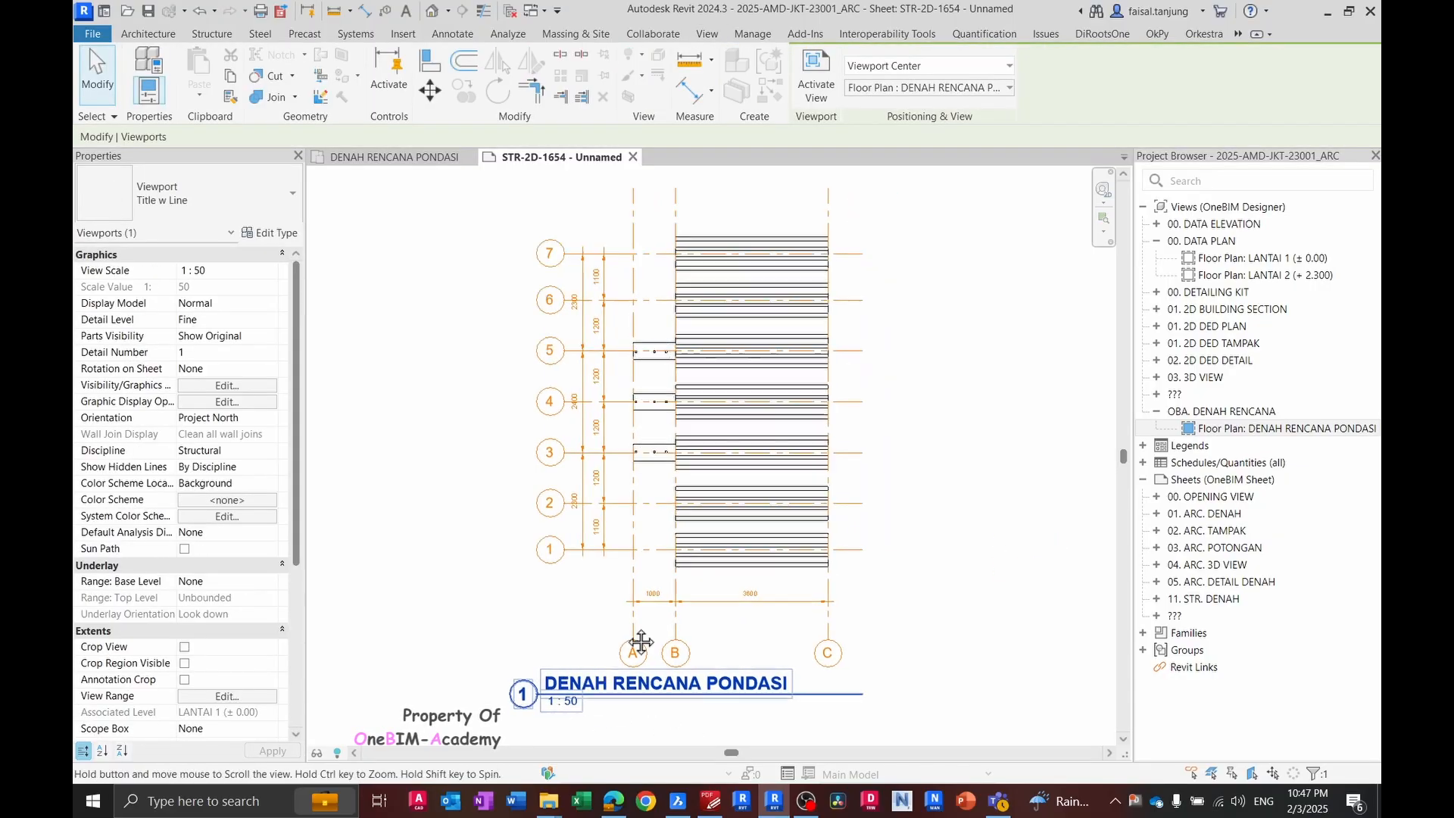
{"action": "middle_click_drag", "start_coordinate": [641, 642], "coordinate": [649, 493]}
{"action": "left_click_drag", "start_coordinate": [638, 537], "coordinate": [715, 566]}
{"action": "left_click", "coordinate": [918, 459]}
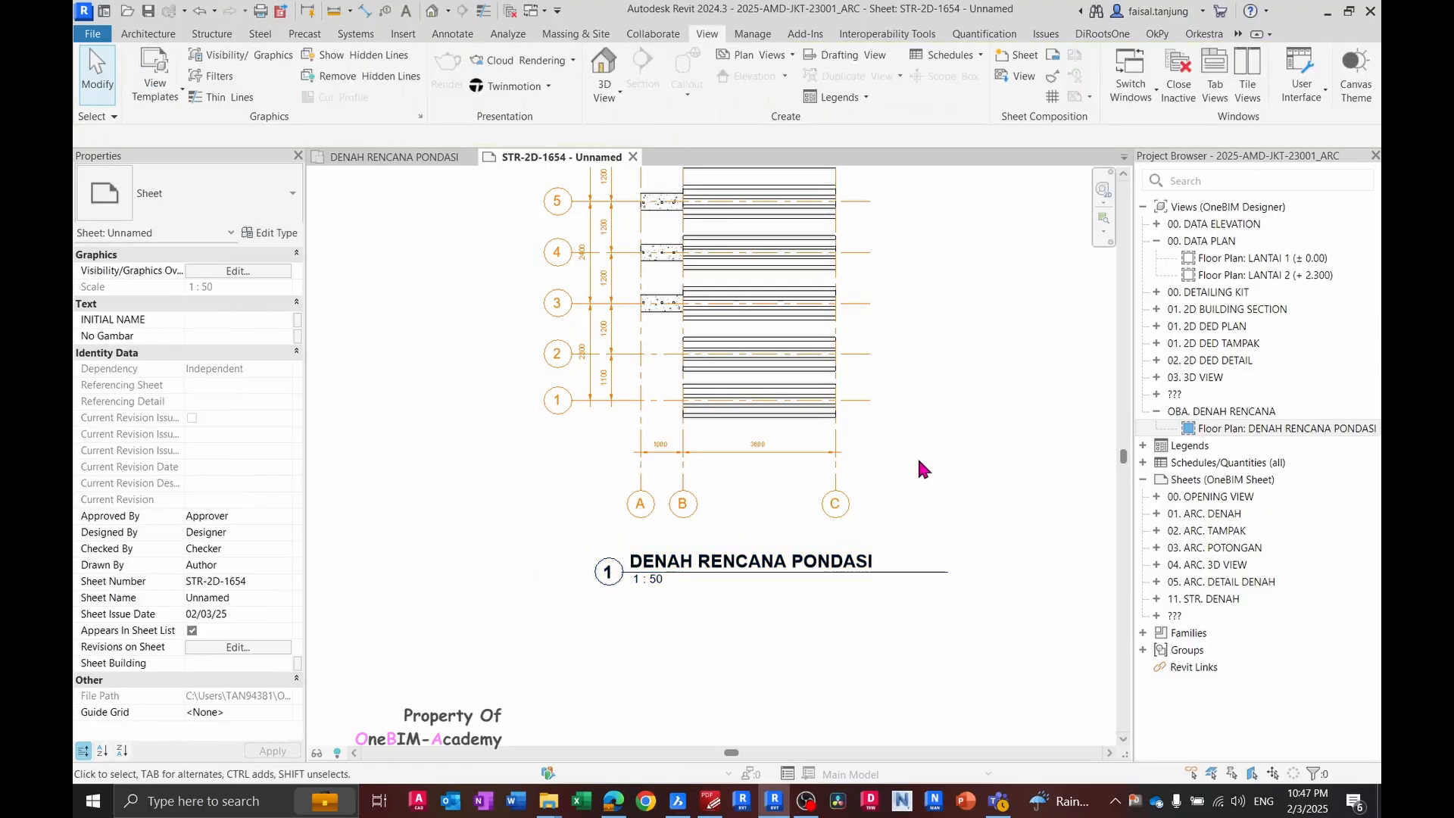
- Shorten the viewport title line so it ends just past the DENAH RENCANA PONDASI text
{"action": "left_click", "coordinate": [918, 572]}
{"action": "left_click", "coordinate": [895, 567]}
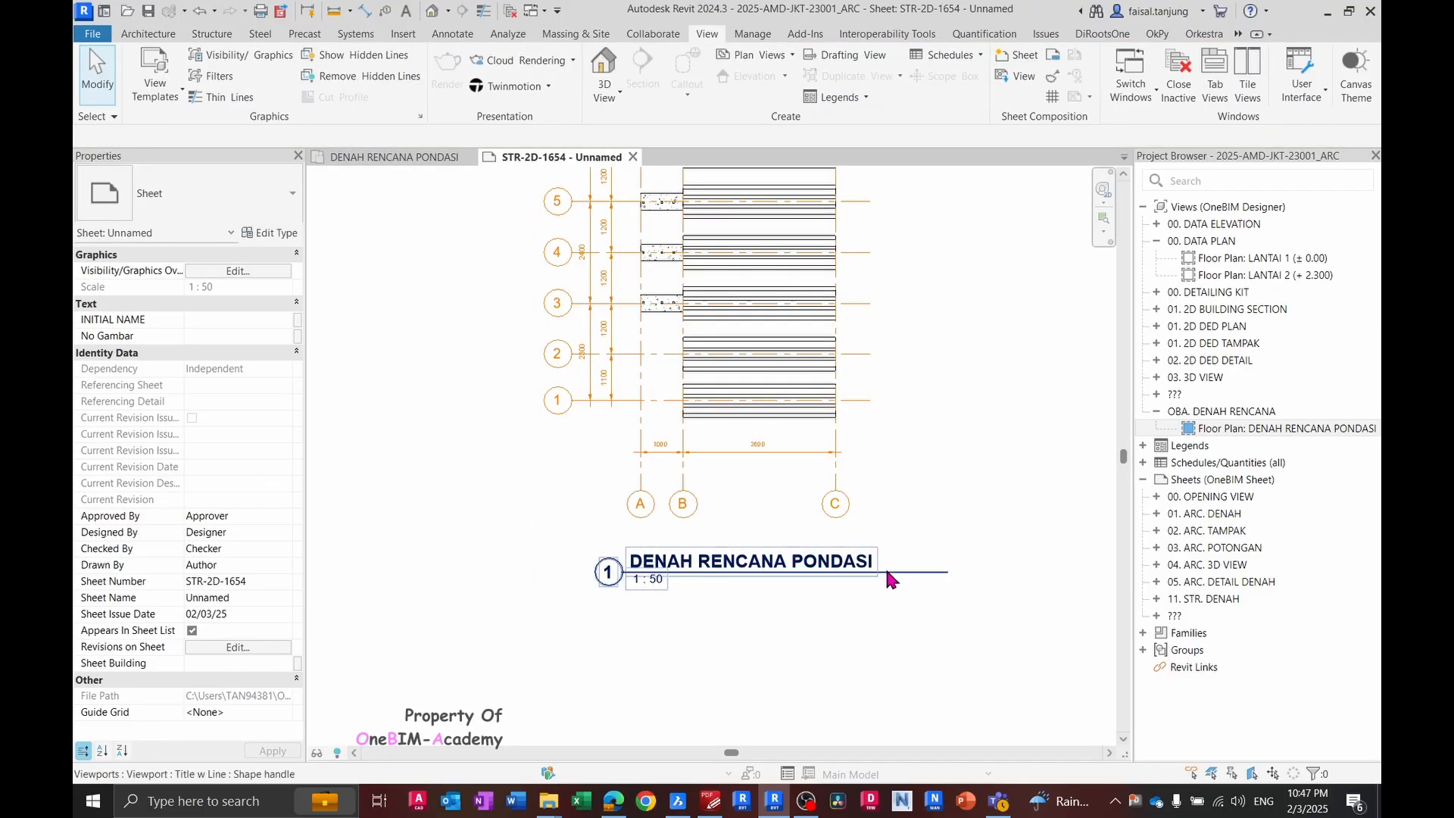
{"action": "left_click", "coordinate": [954, 574]}
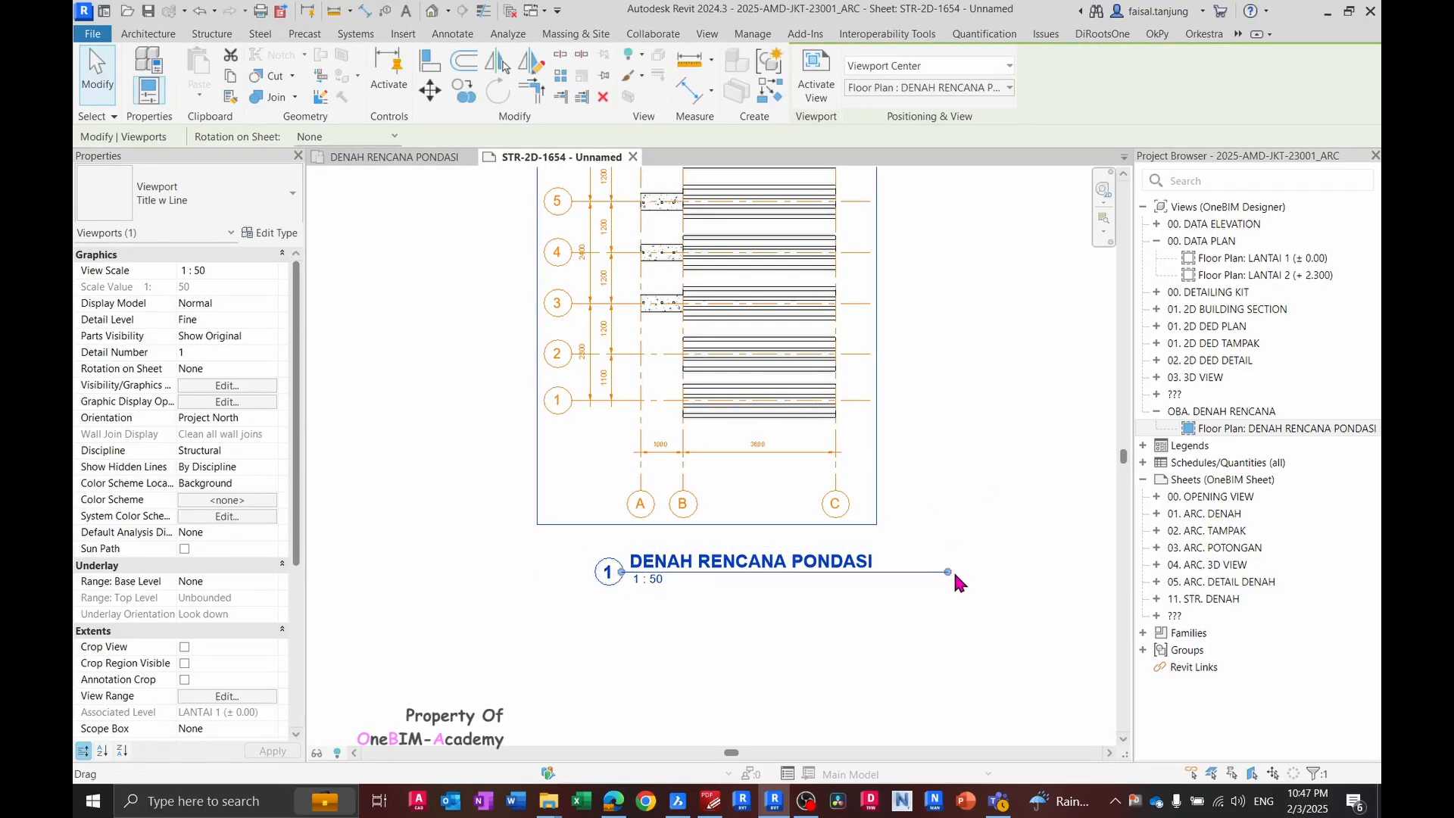
{"action": "left_click_drag", "start_coordinate": [955, 576], "coordinate": [881, 573]}
{"action": "left_click", "coordinate": [976, 460]}
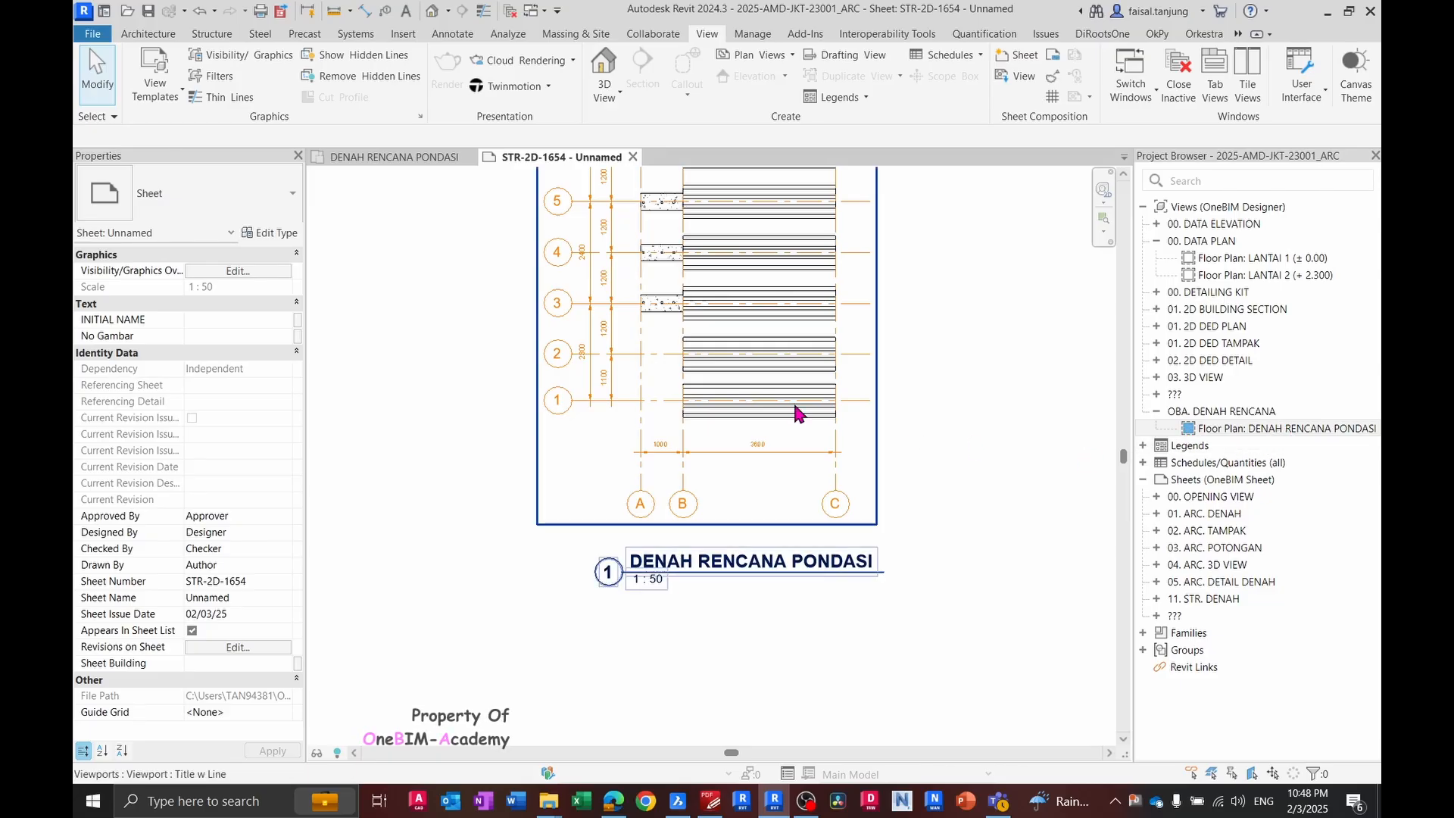
{"action": "left_click_drag", "start_coordinate": [804, 415], "coordinate": [785, 496]}
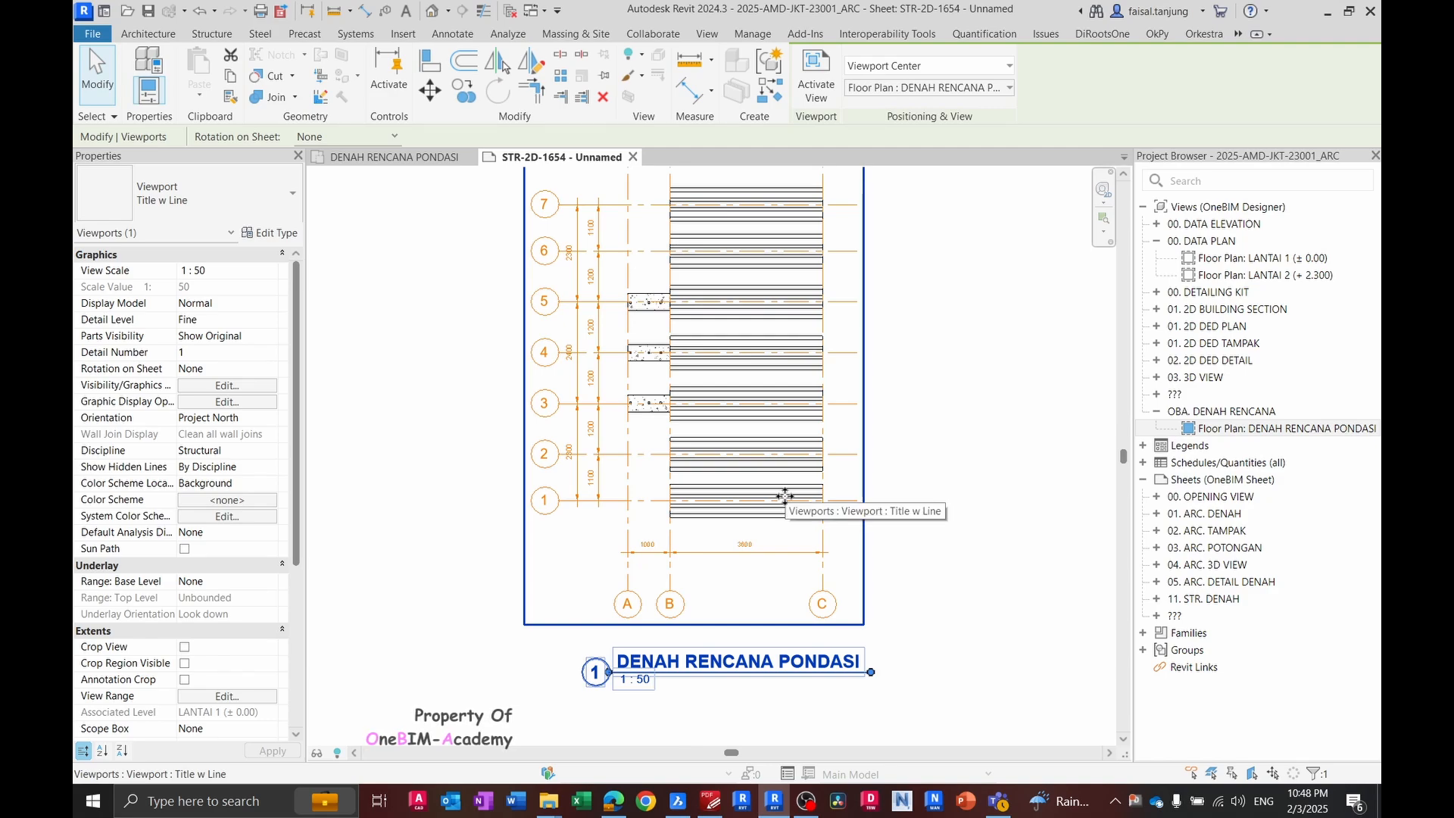
{"action": "middle_click_drag", "start_coordinate": [790, 474], "coordinate": [770, 542]}
{"action": "scroll", "coordinate": [750, 528], "scroll_direction": "up", "scroll_amount": 1}
{"action": "left_click", "coordinate": [960, 426]}
{"action": "middle_click_drag", "start_coordinate": [975, 452], "coordinate": [974, 470]}
{"action": "scroll", "coordinate": [966, 443], "scroll_direction": "down", "scroll_amount": 2}
{"action": "scroll", "coordinate": [966, 415], "scroll_direction": "up", "scroll_amount": 1}
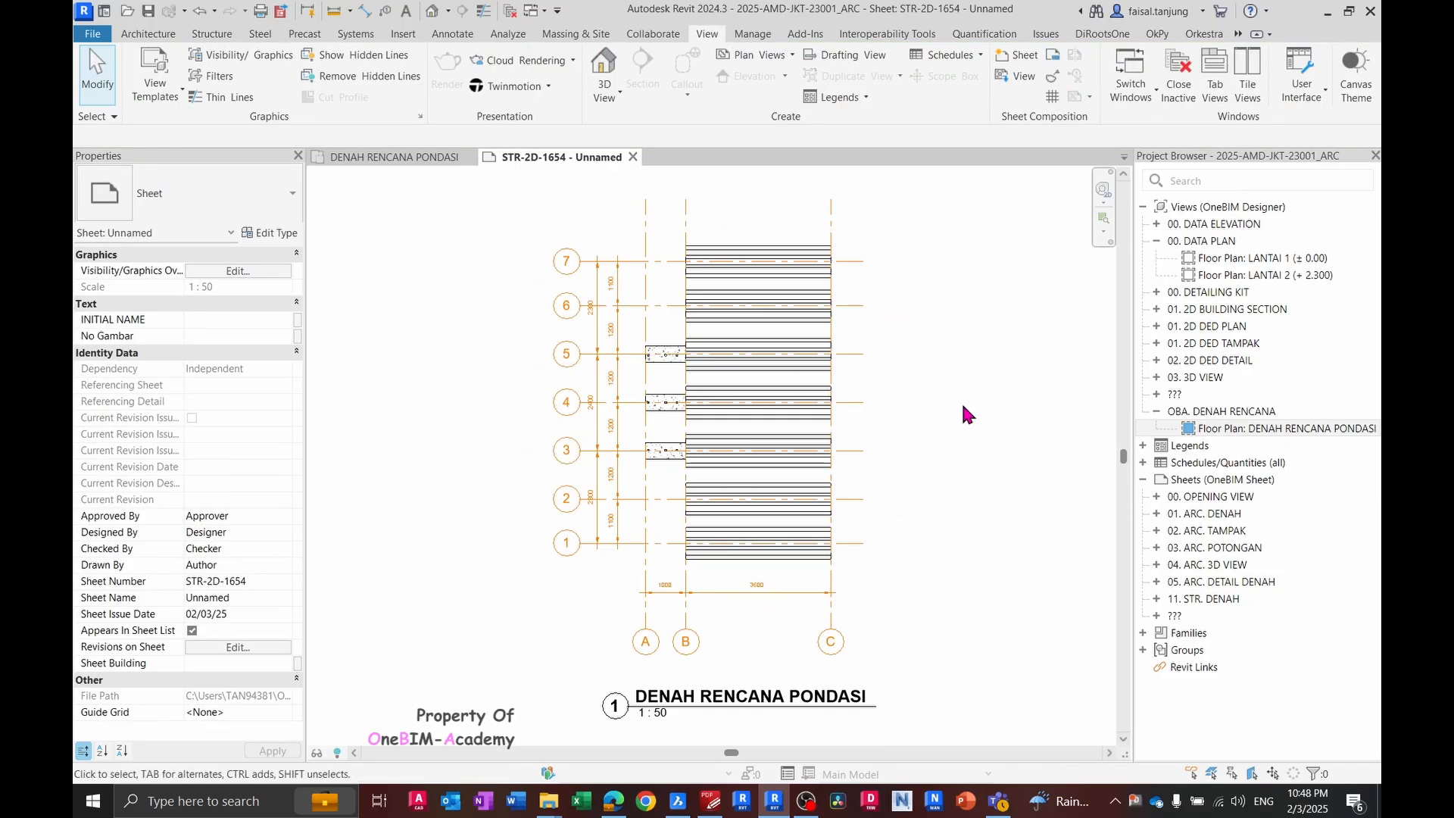
- Activate the DENAH RENCANA PONDASI viewport on the sheet so its plan can be edited in place
{"action": "scroll", "coordinate": [742, 347], "scroll_direction": "up", "scroll_amount": 1}
{"action": "middle_click_drag", "start_coordinate": [747, 347], "coordinate": [695, 346]}
{"action": "double_click", "coordinate": [551, 290]}
{"action": "scroll", "coordinate": [547, 287], "scroll_direction": "up", "scroll_amount": 1}
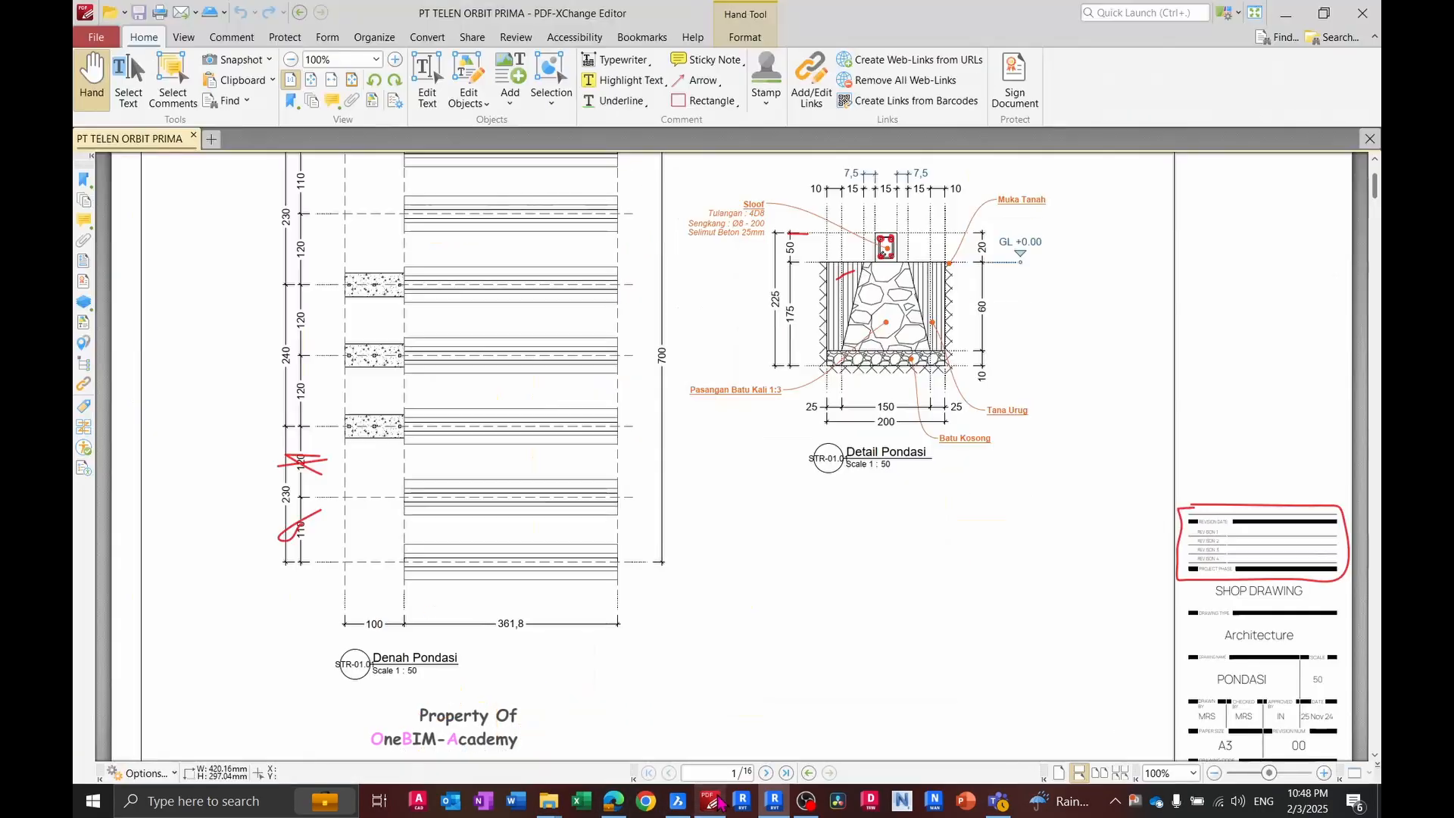
- Check in the reference PDF how the dimensions and grid lines of the Denah Pondasi plan are styled, and return to Revit
{"action": "left_click", "coordinate": [711, 802]}
{"action": "scroll", "coordinate": [622, 424], "scroll_direction": "down", "scroll_amount": 1, "text": "ctrl"}
{"action": "left_click_drag", "start_coordinate": [488, 322], "coordinate": [487, 376]}
{"action": "key", "text": "alt+Tab"}
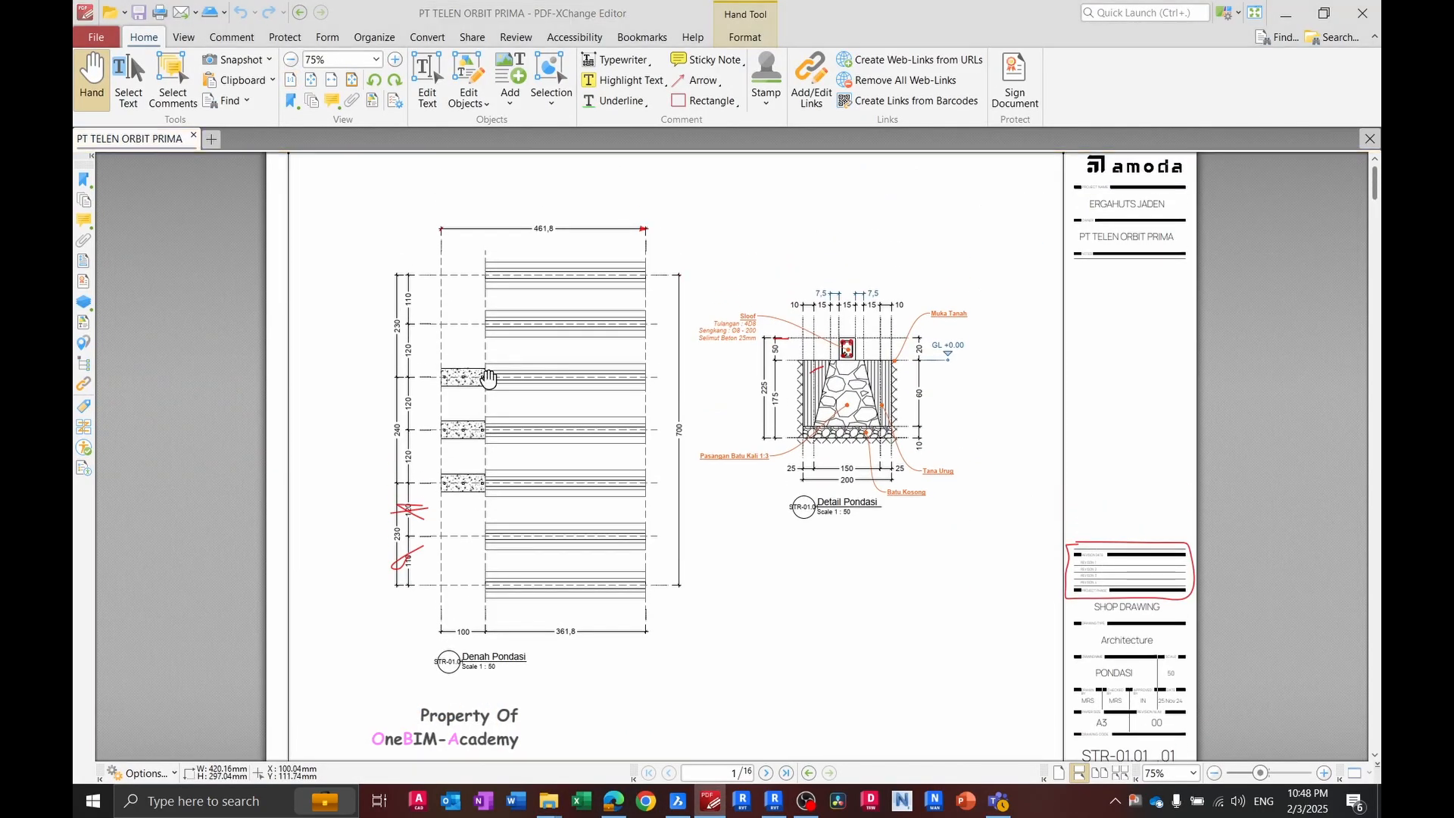
- Set the colour of the Arc Length - 2.5mm Arial - Offset 8 linear dimension type to Black
{"action": "middle_click_drag", "start_coordinate": [539, 358], "coordinate": [571, 443]}
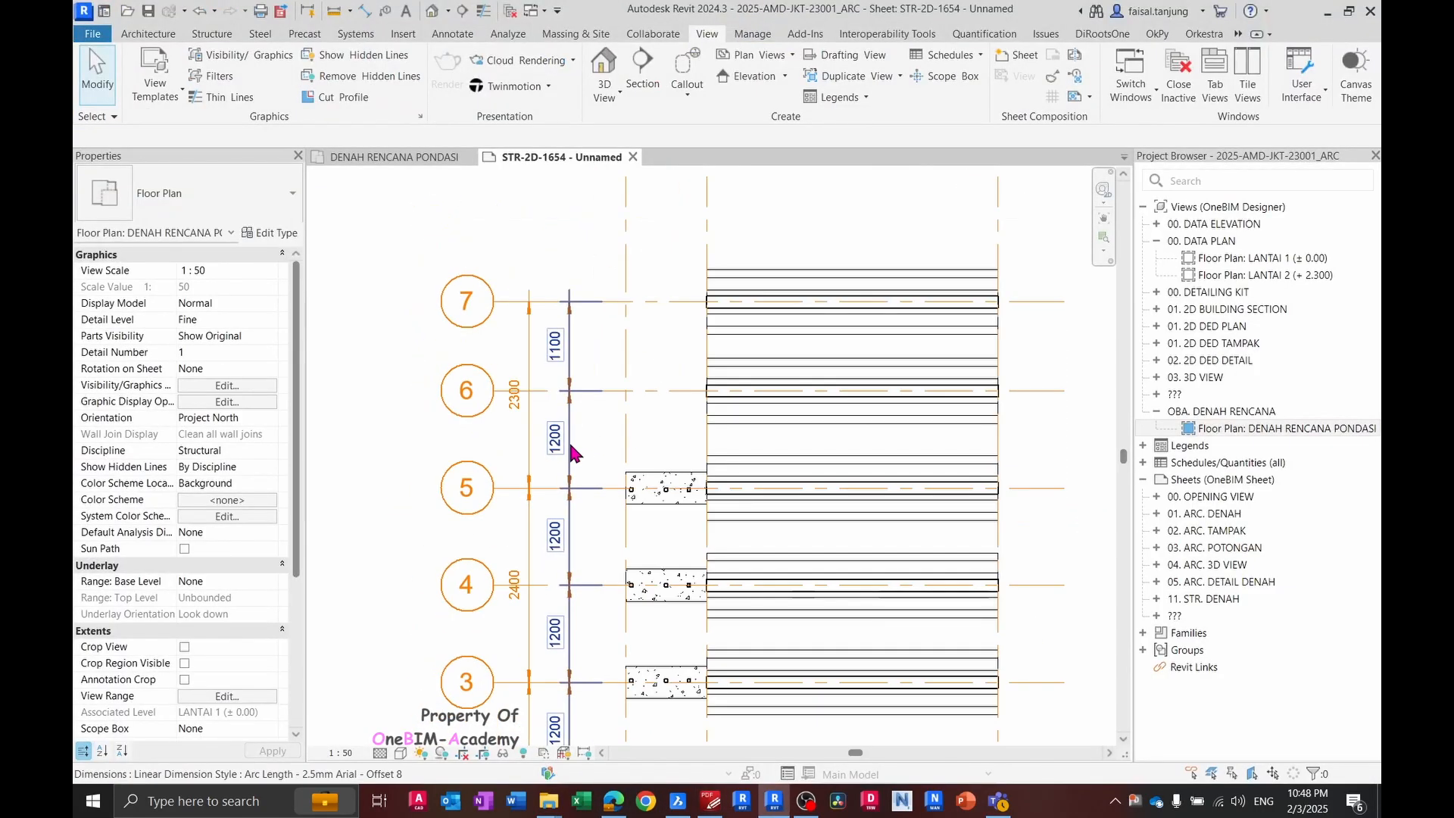
{"action": "left_click", "coordinate": [572, 362]}
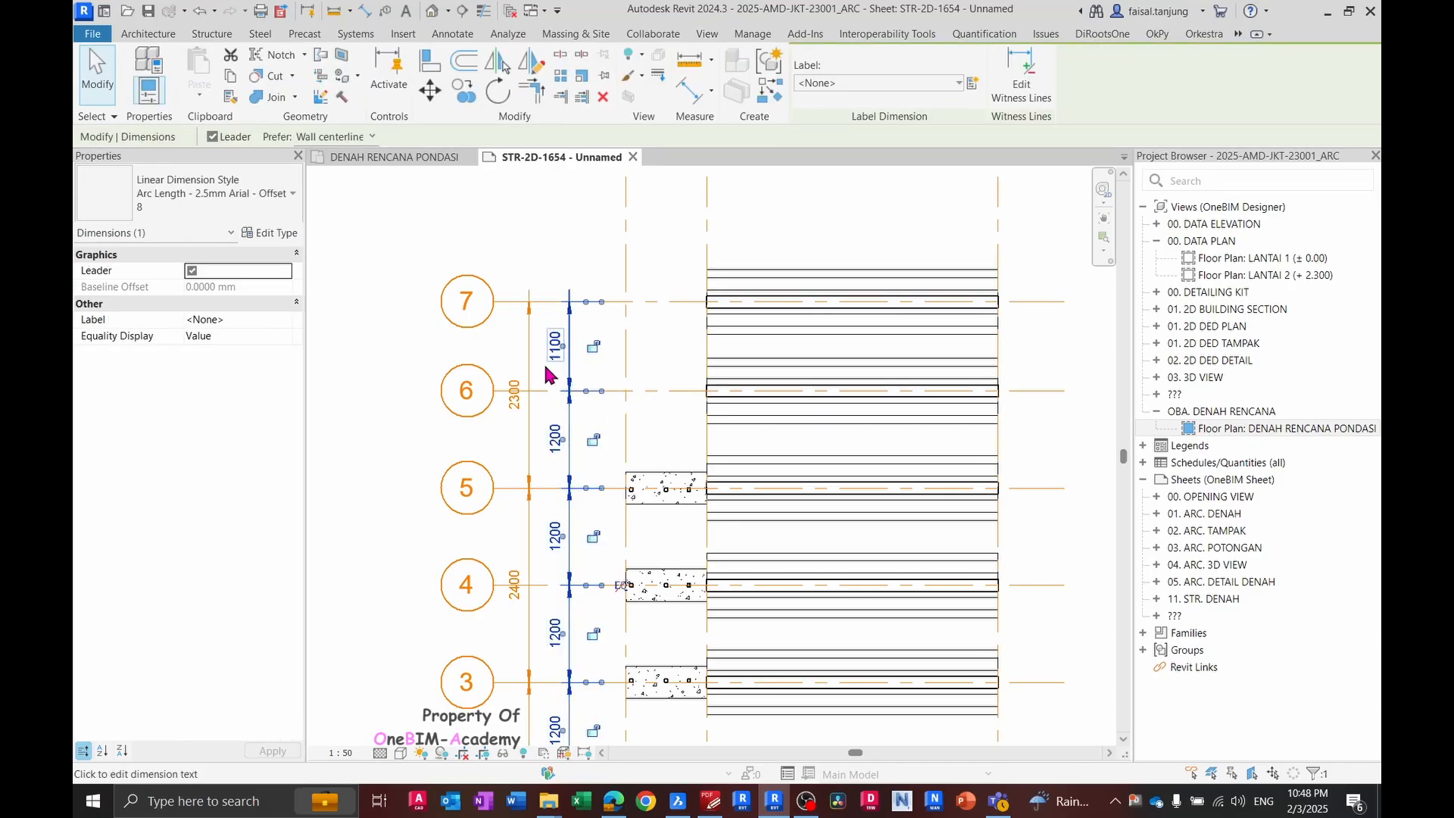
{"action": "scroll", "coordinate": [563, 373], "scroll_direction": "up", "scroll_amount": 1}
{"action": "scroll", "coordinate": [563, 373], "scroll_direction": "up", "scroll_amount": 1}
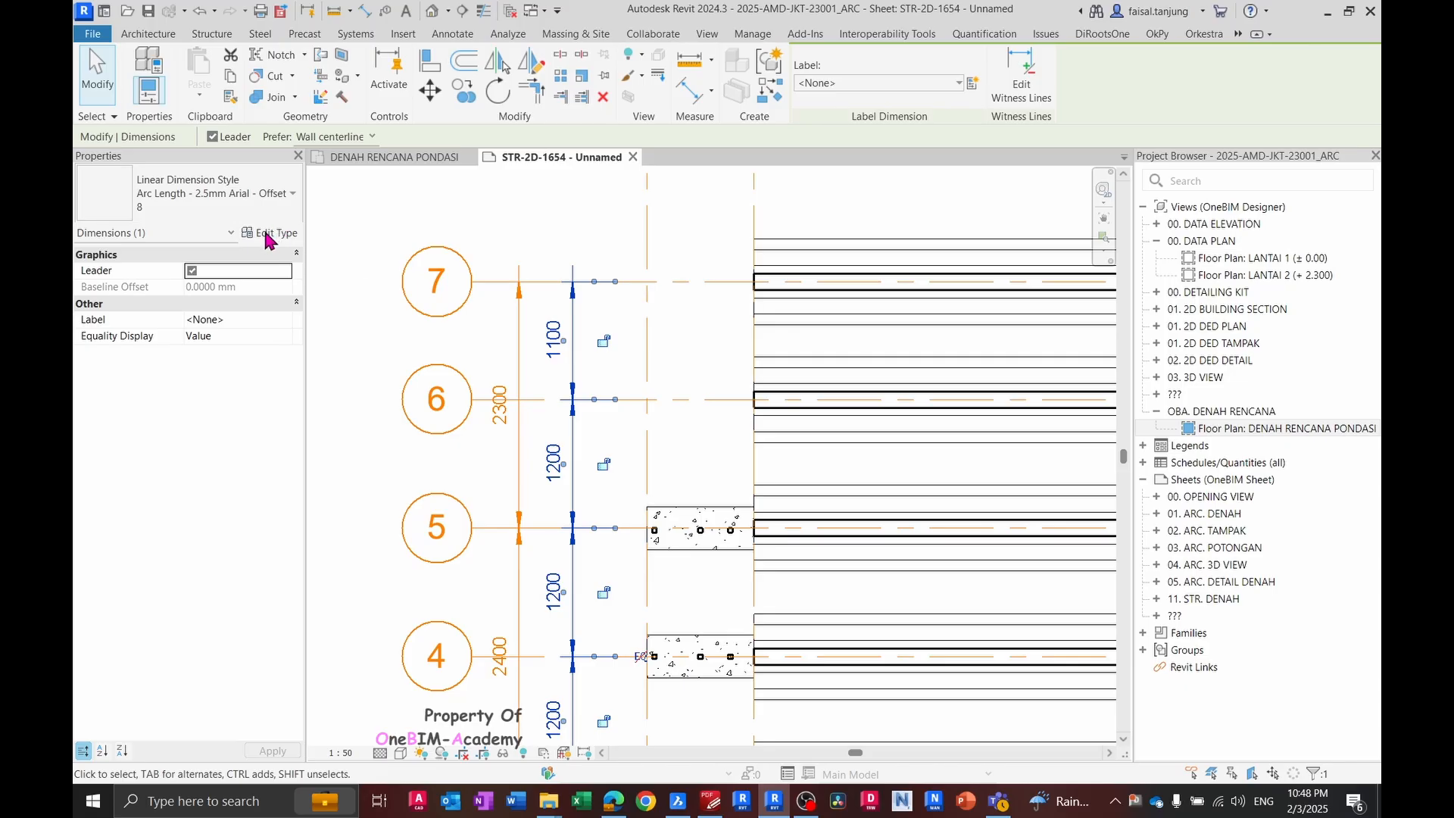
{"action": "left_click", "coordinate": [267, 234]}
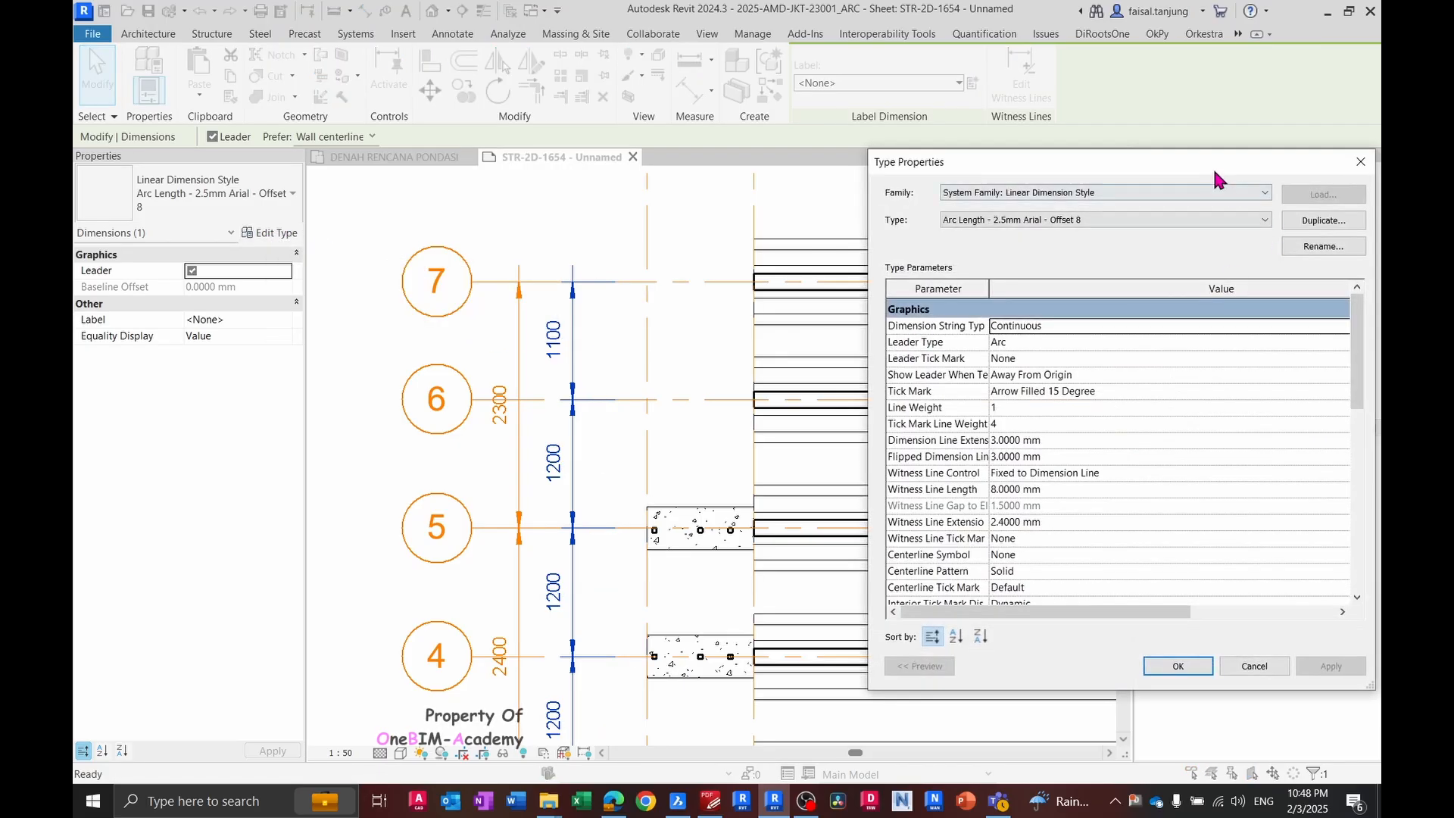
{"action": "left_click_drag", "start_coordinate": [1214, 172], "coordinate": [823, 133]}
{"action": "scroll", "coordinate": [680, 334], "scroll_direction": "down", "scroll_amount": 4}
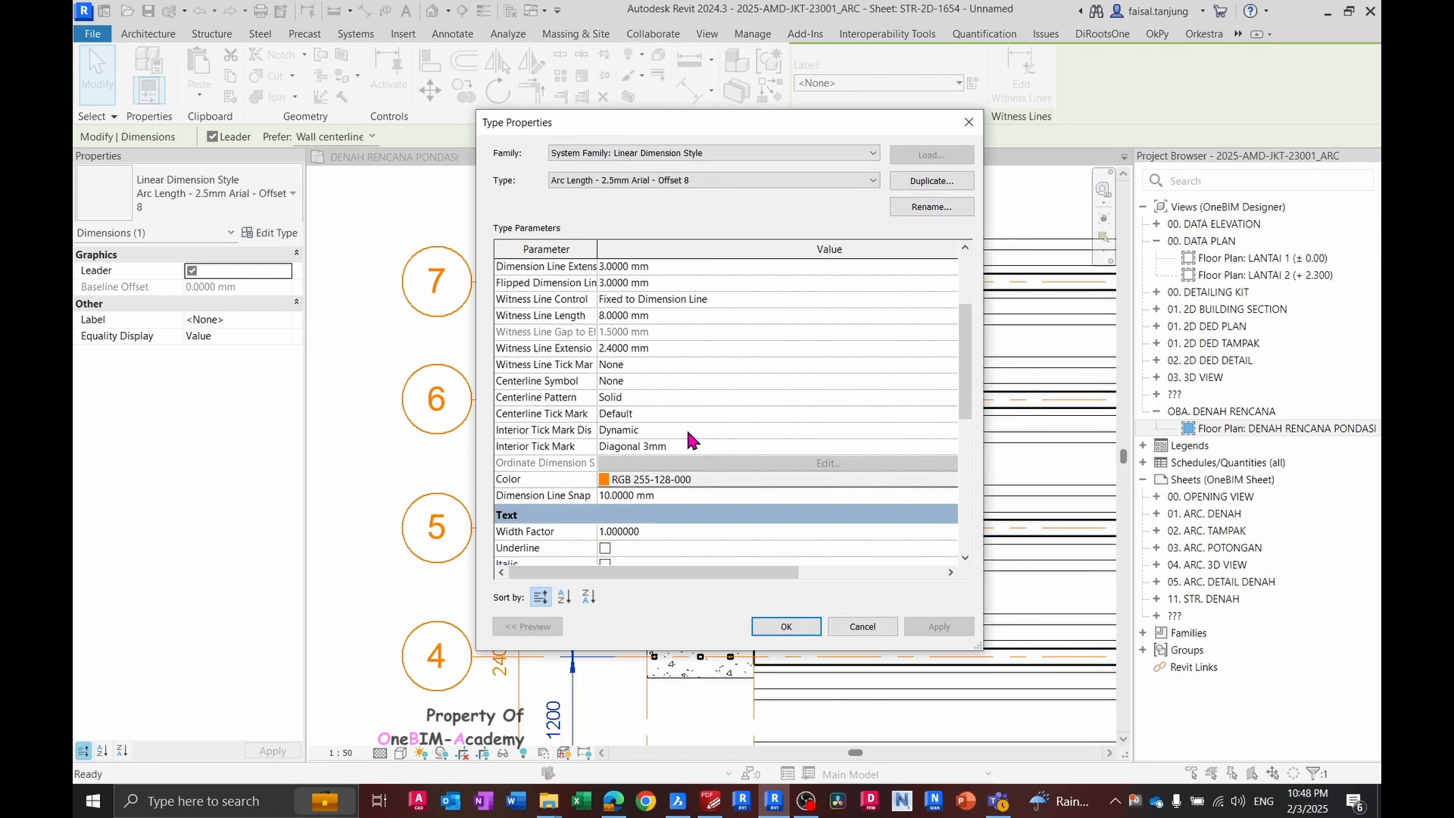
{"action": "left_click", "coordinate": [662, 430]}
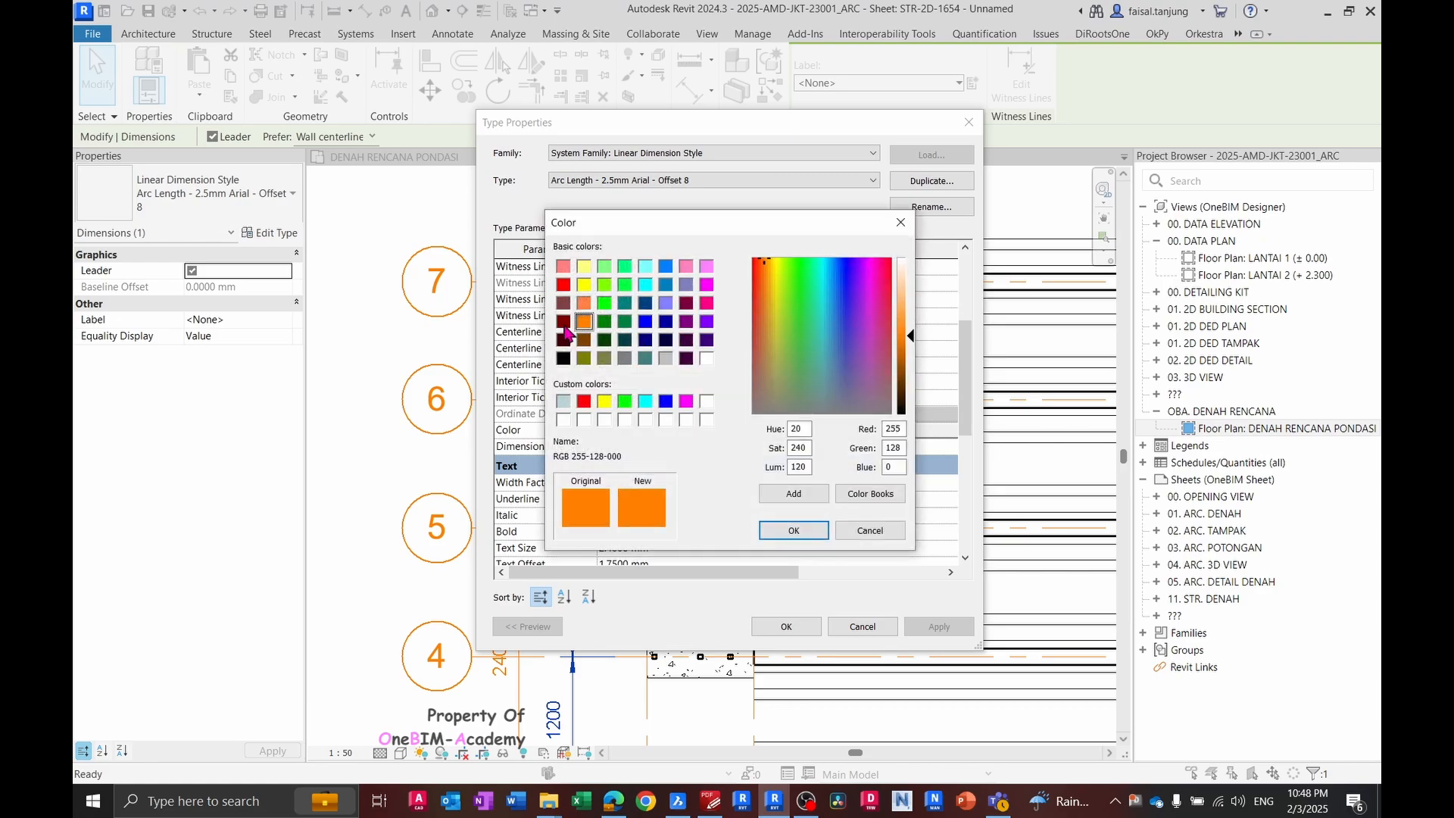
{"action": "left_click", "coordinate": [564, 359]}
{"action": "left_click", "coordinate": [793, 530]}
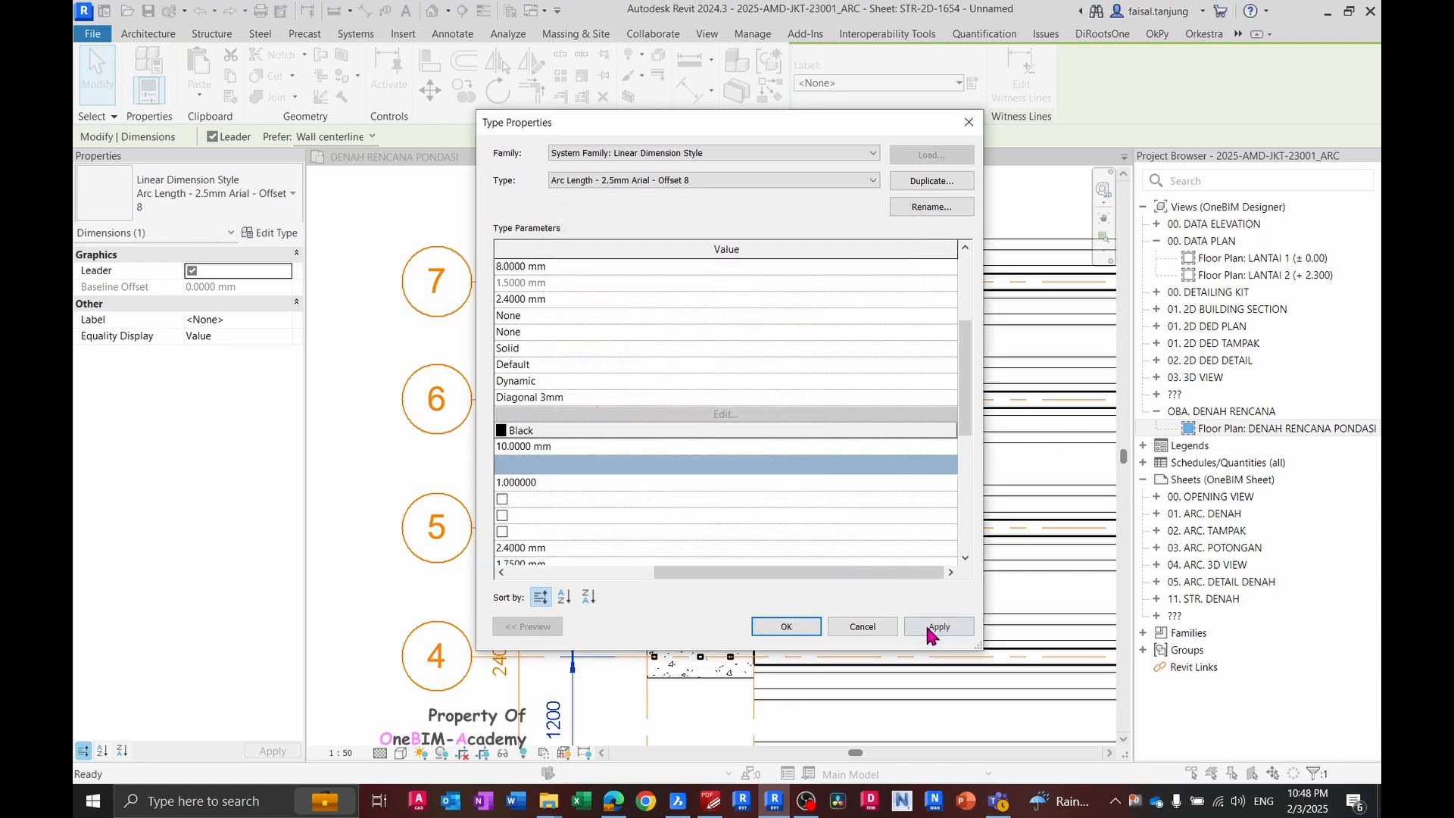
{"action": "left_click", "coordinate": [787, 627]}
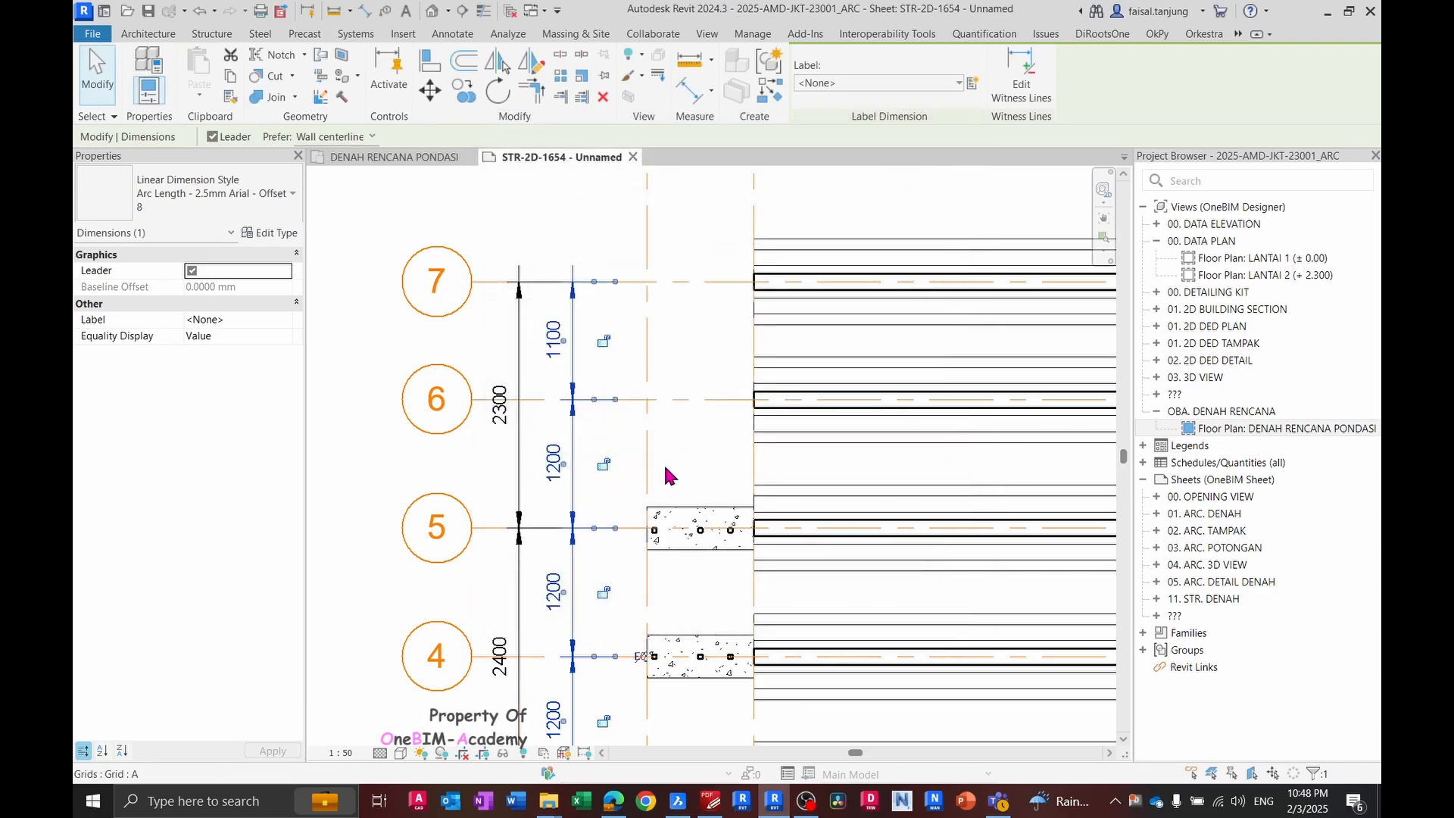
{"action": "left_click", "coordinate": [694, 447]}
- Set the End Segment Color of the 6.5mm Bubble grid type to Black
{"action": "scroll", "coordinate": [694, 447], "scroll_direction": "down", "scroll_amount": 2}
{"action": "middle_click_drag", "start_coordinate": [770, 442], "coordinate": [671, 325]}
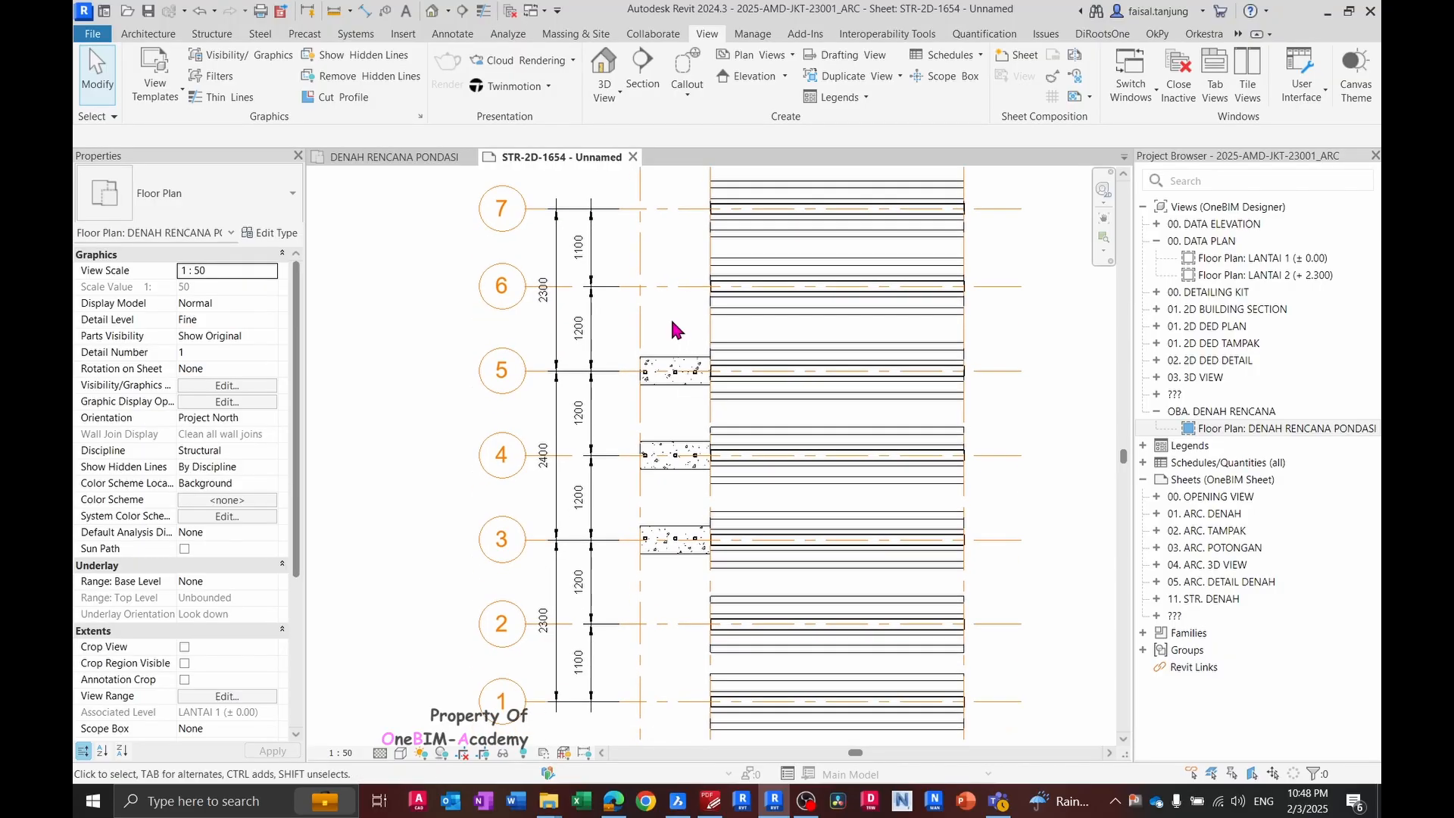
{"action": "scroll", "coordinate": [562, 364], "scroll_direction": "up", "scroll_amount": 2}
{"action": "left_click", "coordinate": [498, 292]}
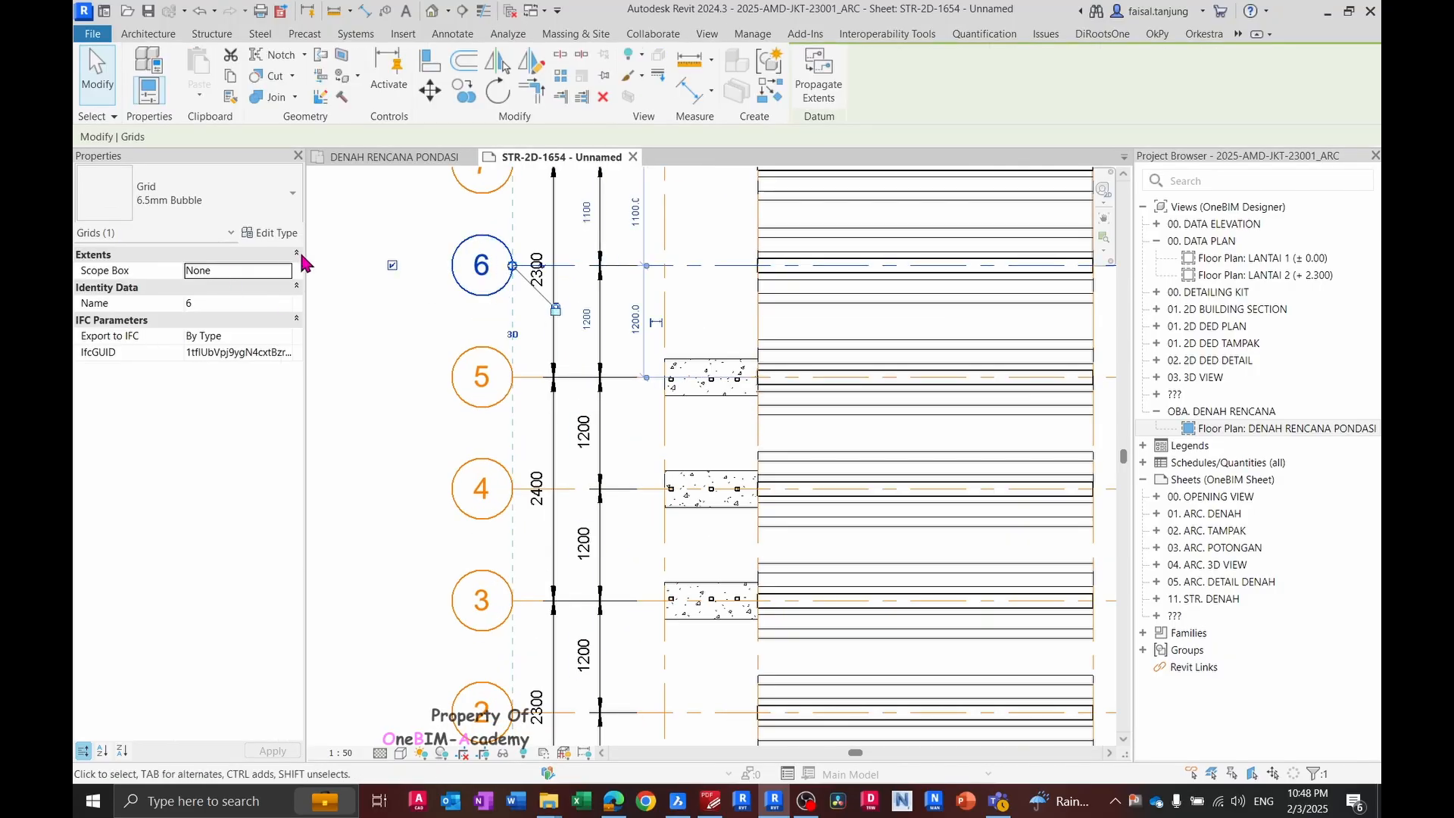
{"action": "left_click", "coordinate": [271, 234]}
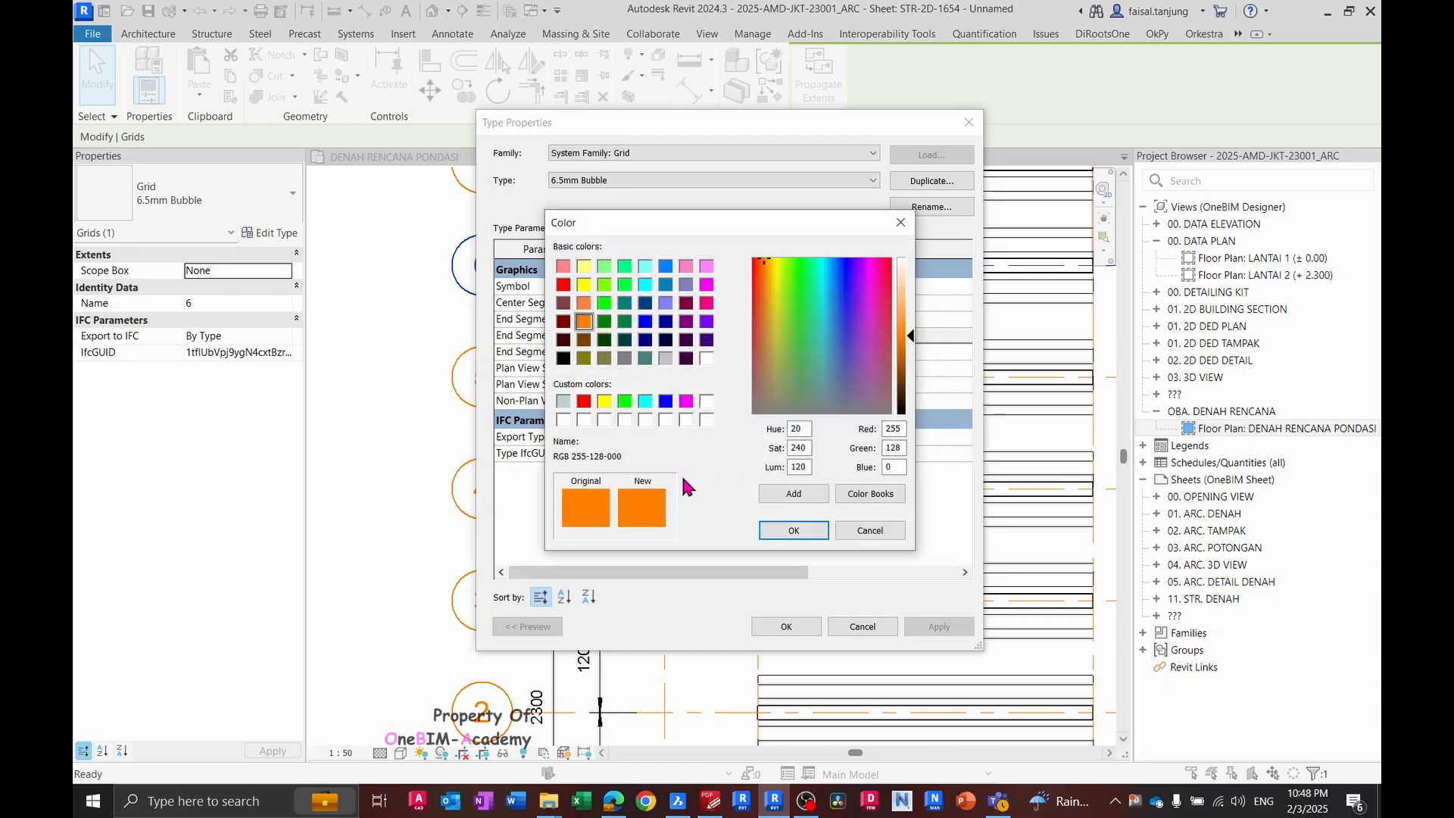
{"action": "left_click", "coordinate": [562, 359]}
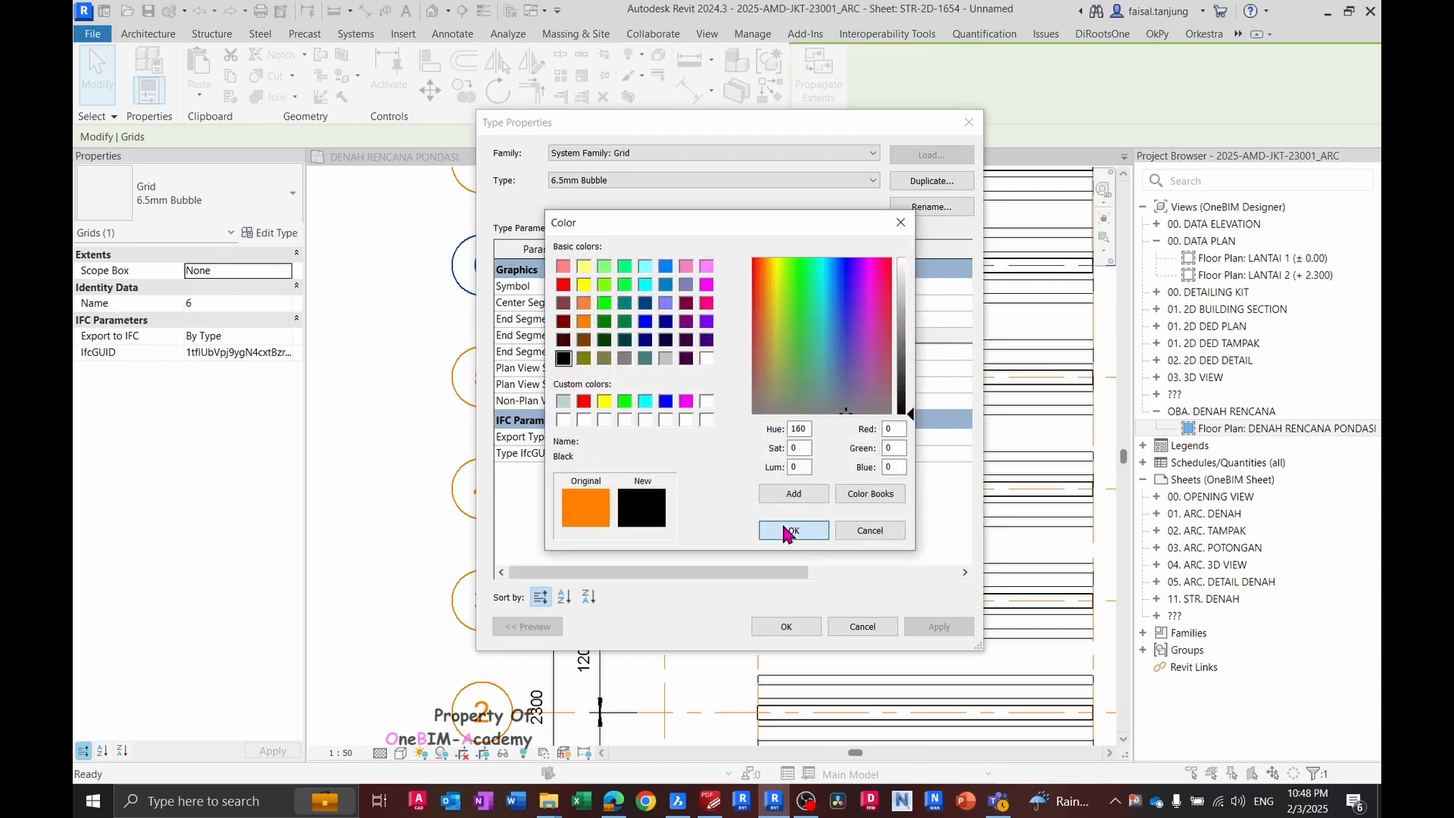
{"action": "left_click", "coordinate": [793, 530]}
{"action": "left_click", "coordinate": [810, 631]}
{"action": "left_click", "coordinate": [400, 357]}
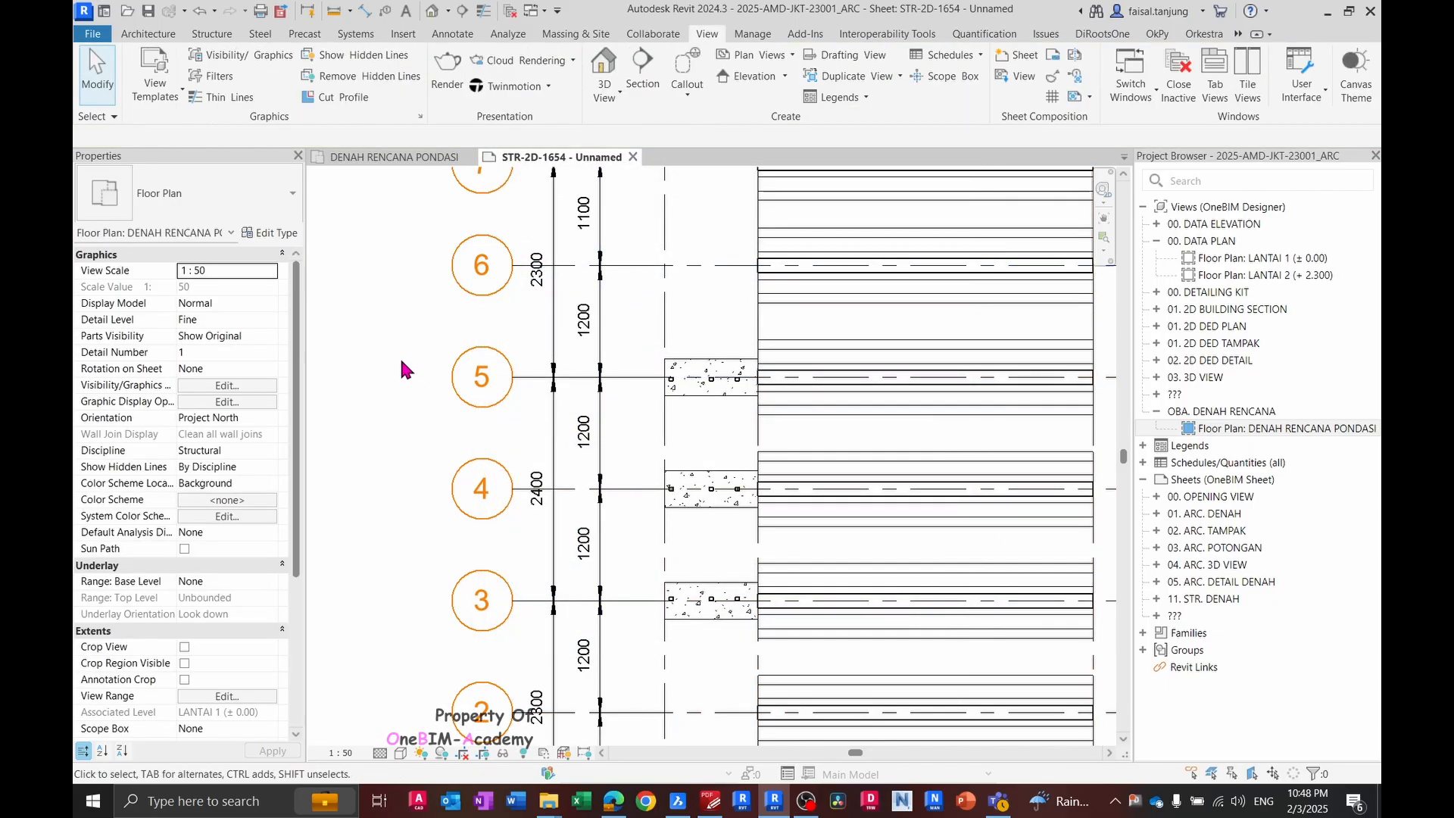
- Compare the plan's grid line pattern with the Denah Pondasi plan in the reference PDF, and return to Revit
{"action": "scroll", "coordinate": [416, 373], "scroll_direction": "down", "scroll_amount": 2}
{"action": "middle_click_drag", "start_coordinate": [416, 374], "coordinate": [466, 392]}
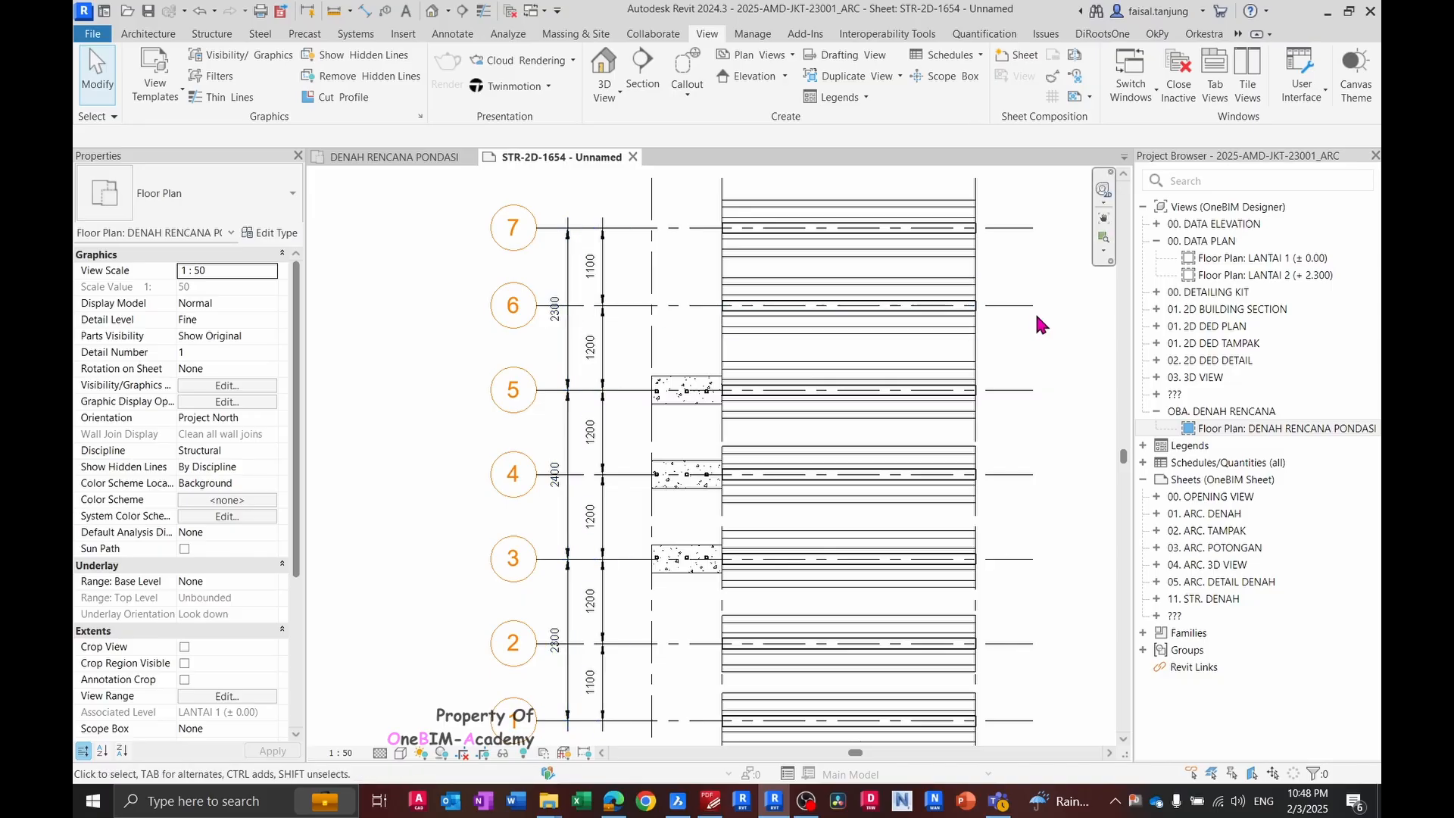
{"action": "middle_click_drag", "start_coordinate": [1043, 331], "coordinate": [982, 384]}
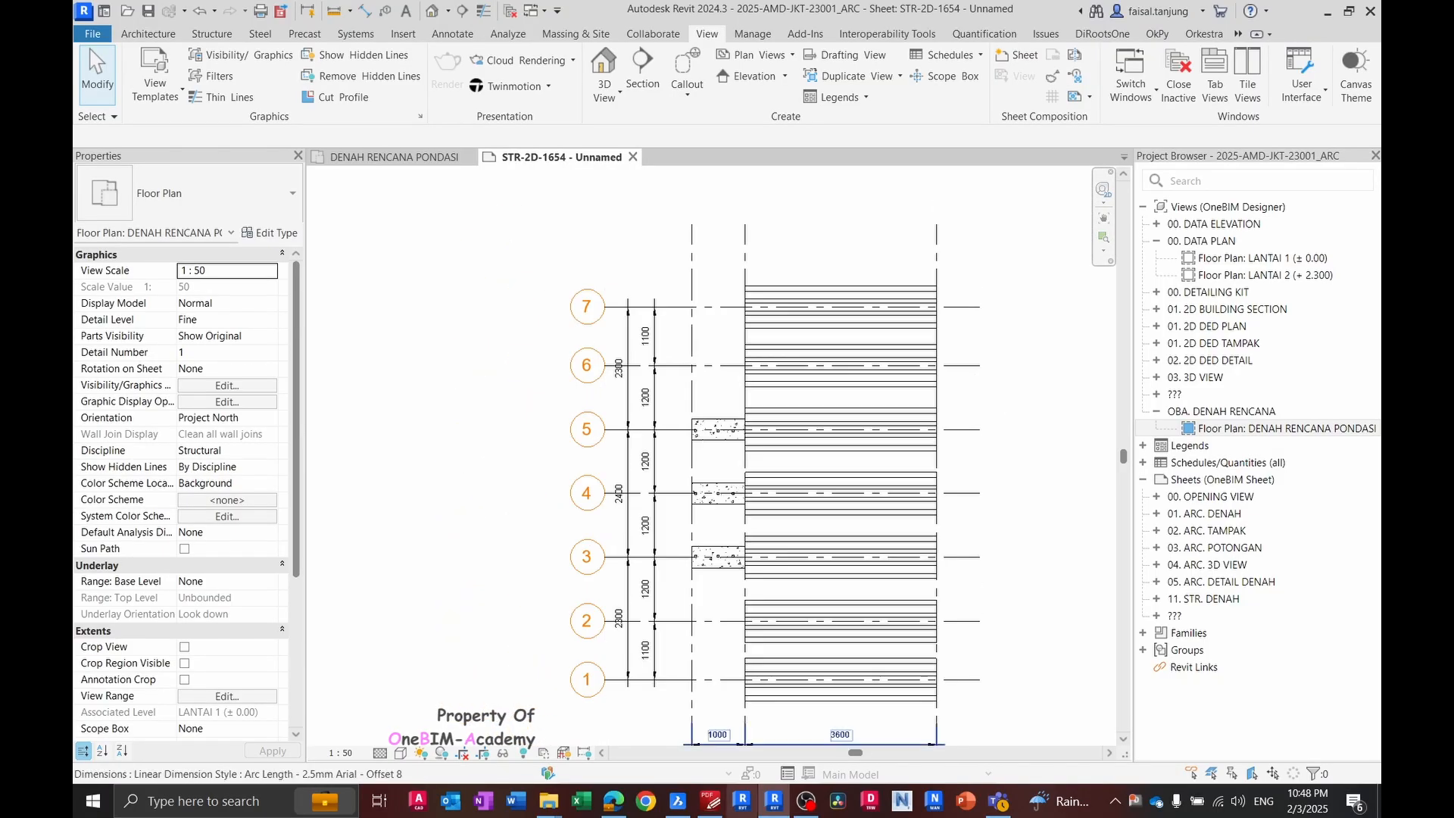
{"action": "left_click", "coordinate": [713, 802]}
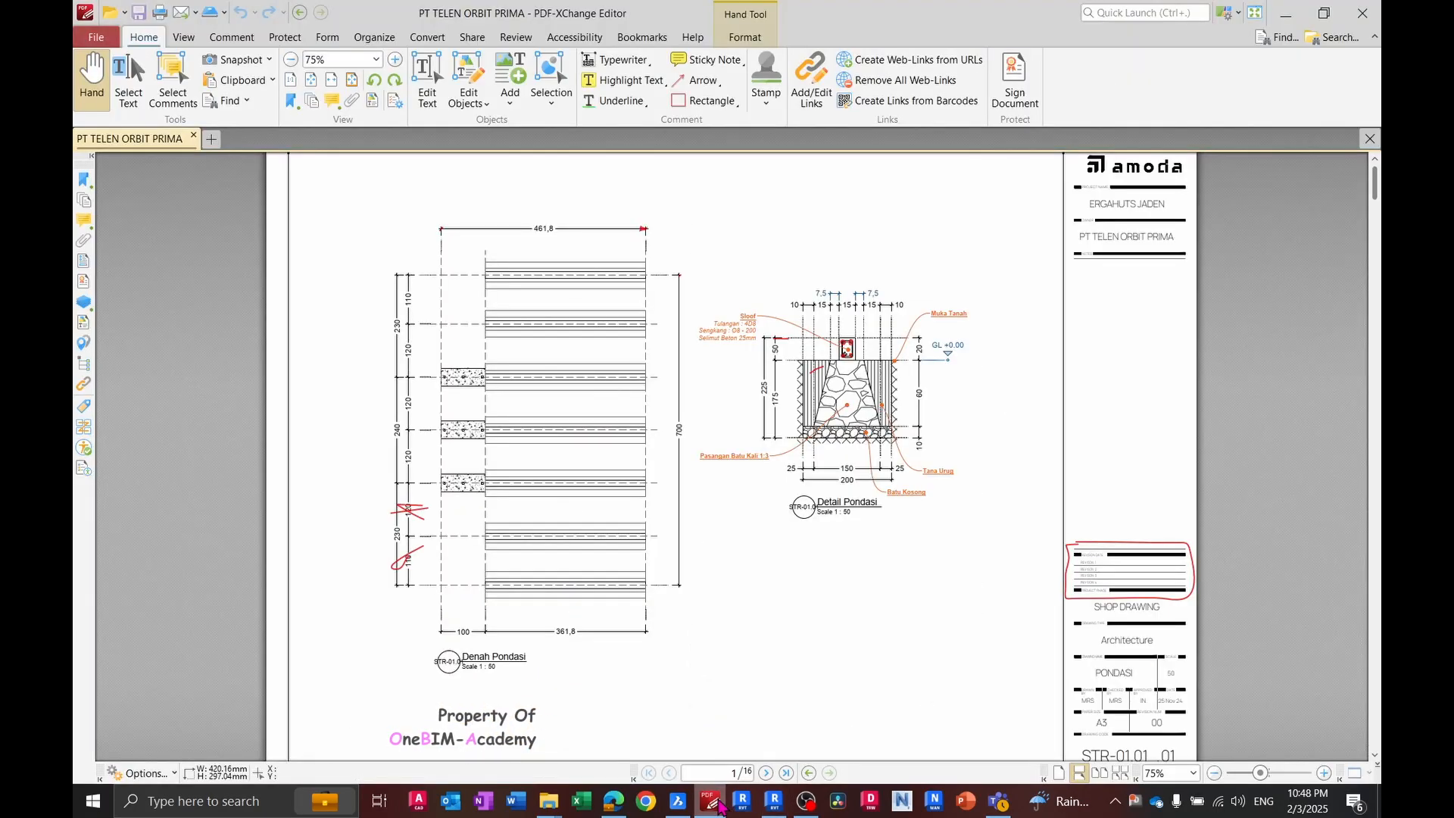
{"action": "scroll", "coordinate": [371, 360], "scroll_direction": "up", "scroll_amount": 4, "text": "ctrl"}
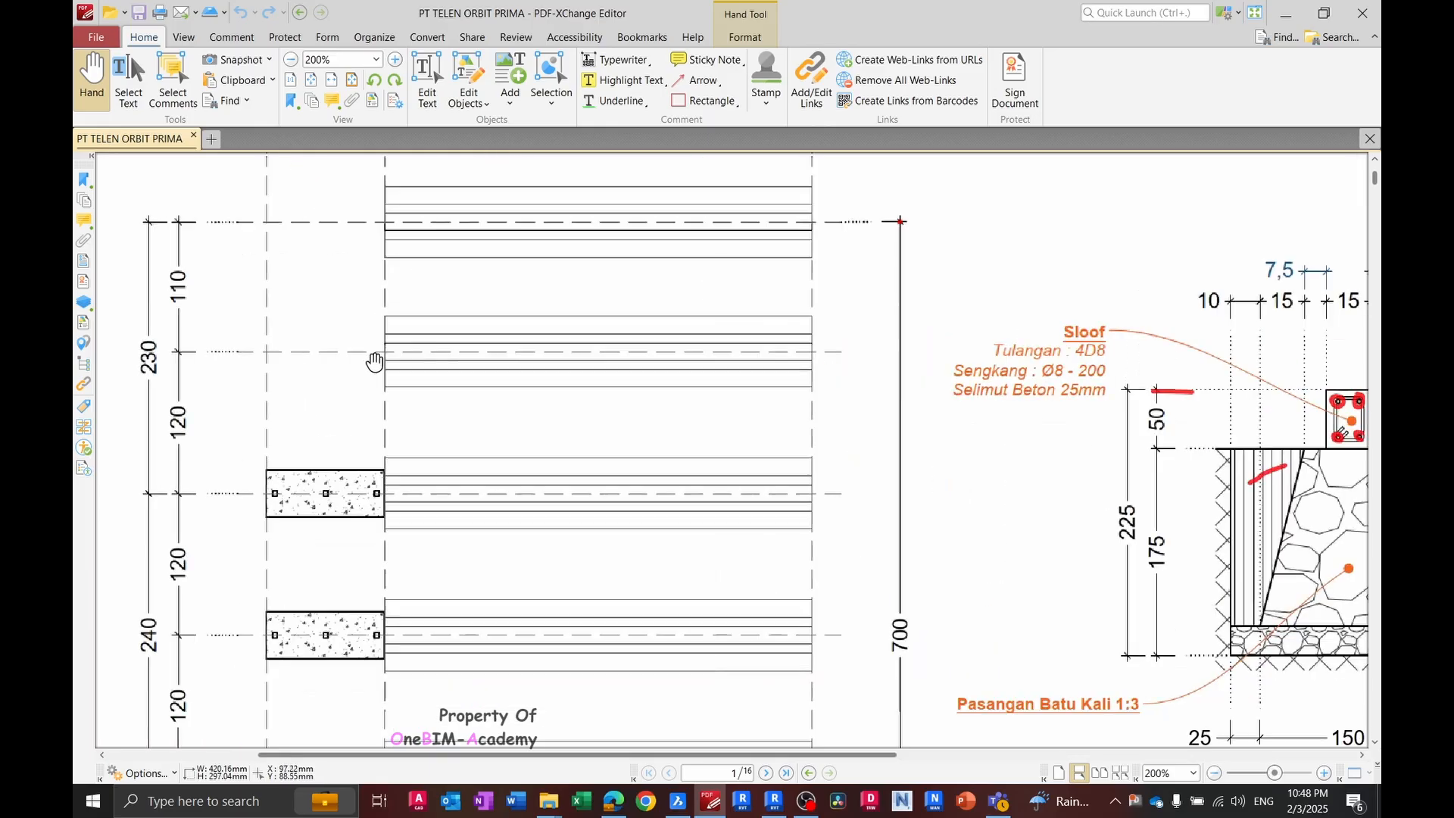
{"action": "key", "text": "alt+Tab"}
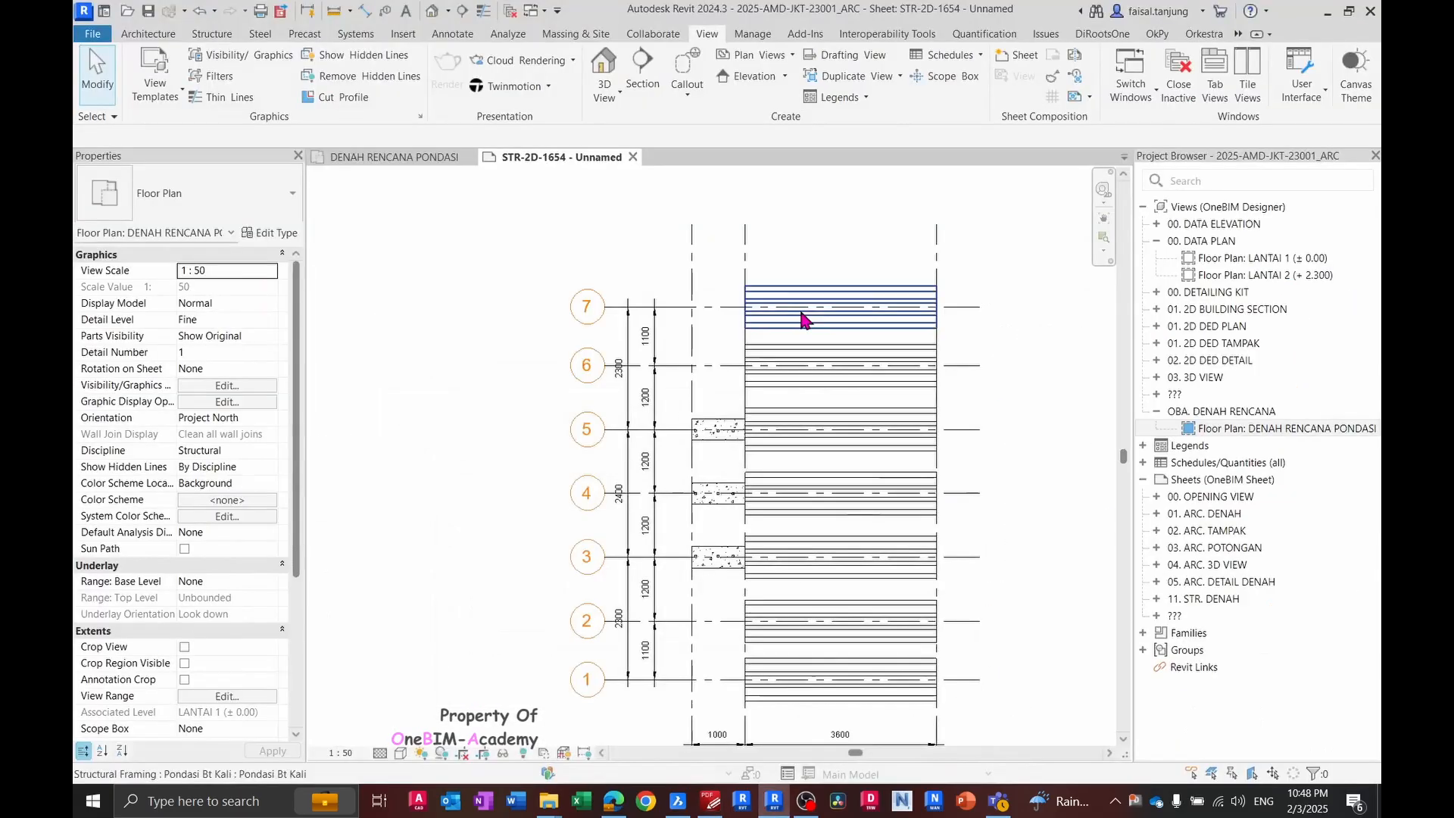
- Change the End Segment Pattern of the 6.5mm Bubble grid type to Hidden
{"action": "left_click", "coordinate": [696, 361]}
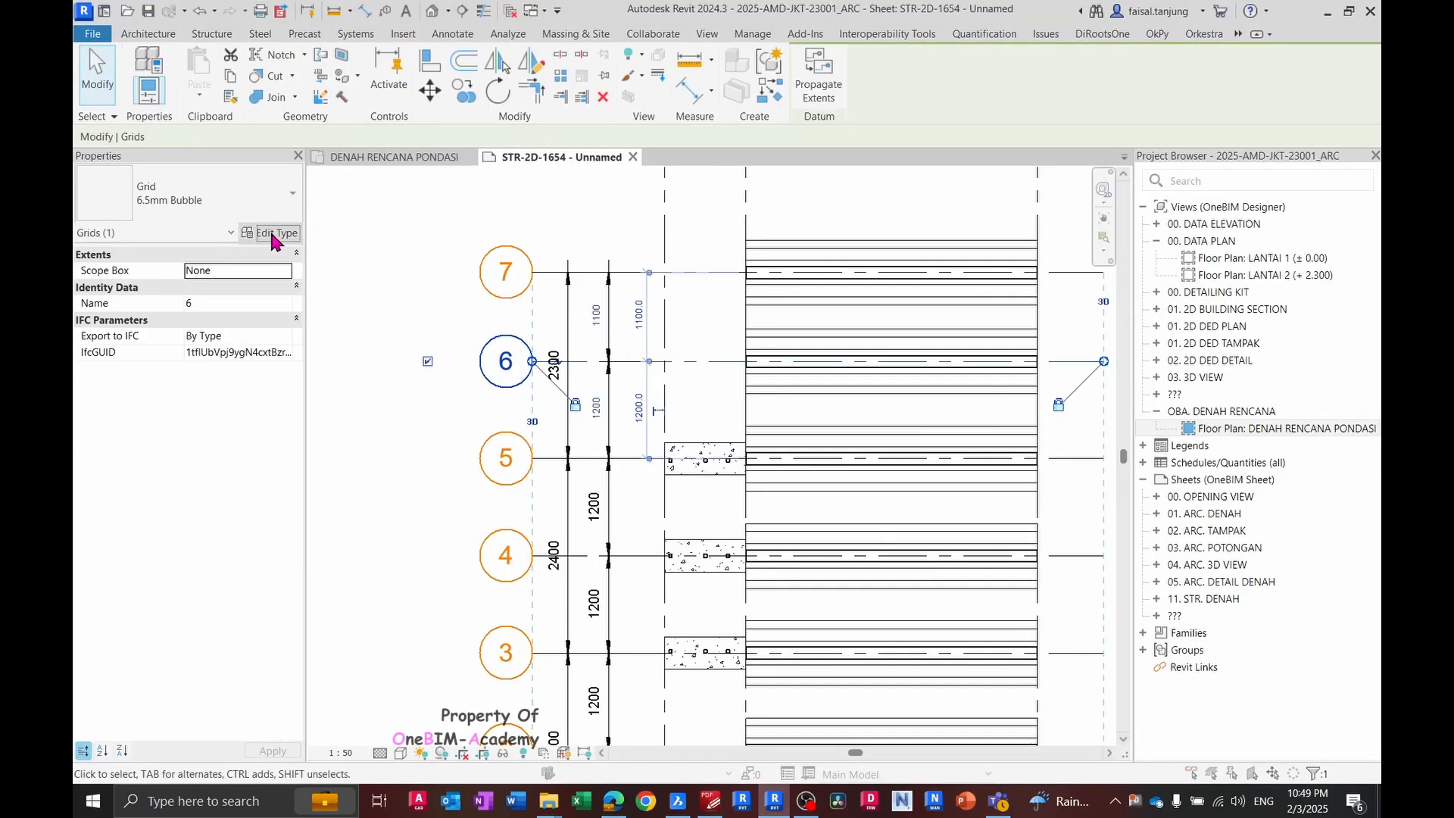
{"action": "left_click", "coordinate": [270, 232]}
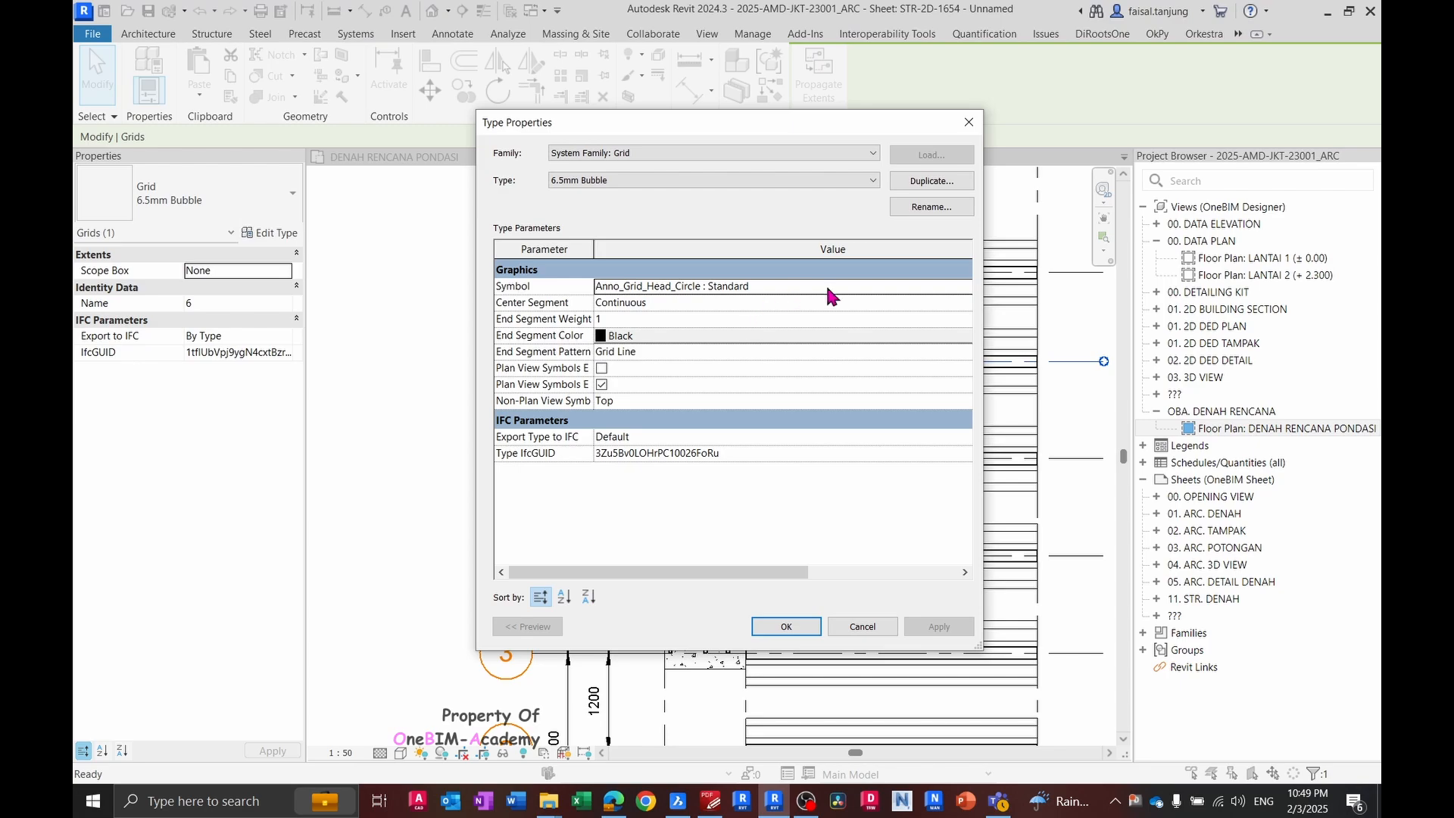
{"action": "left_click", "coordinate": [758, 356]}
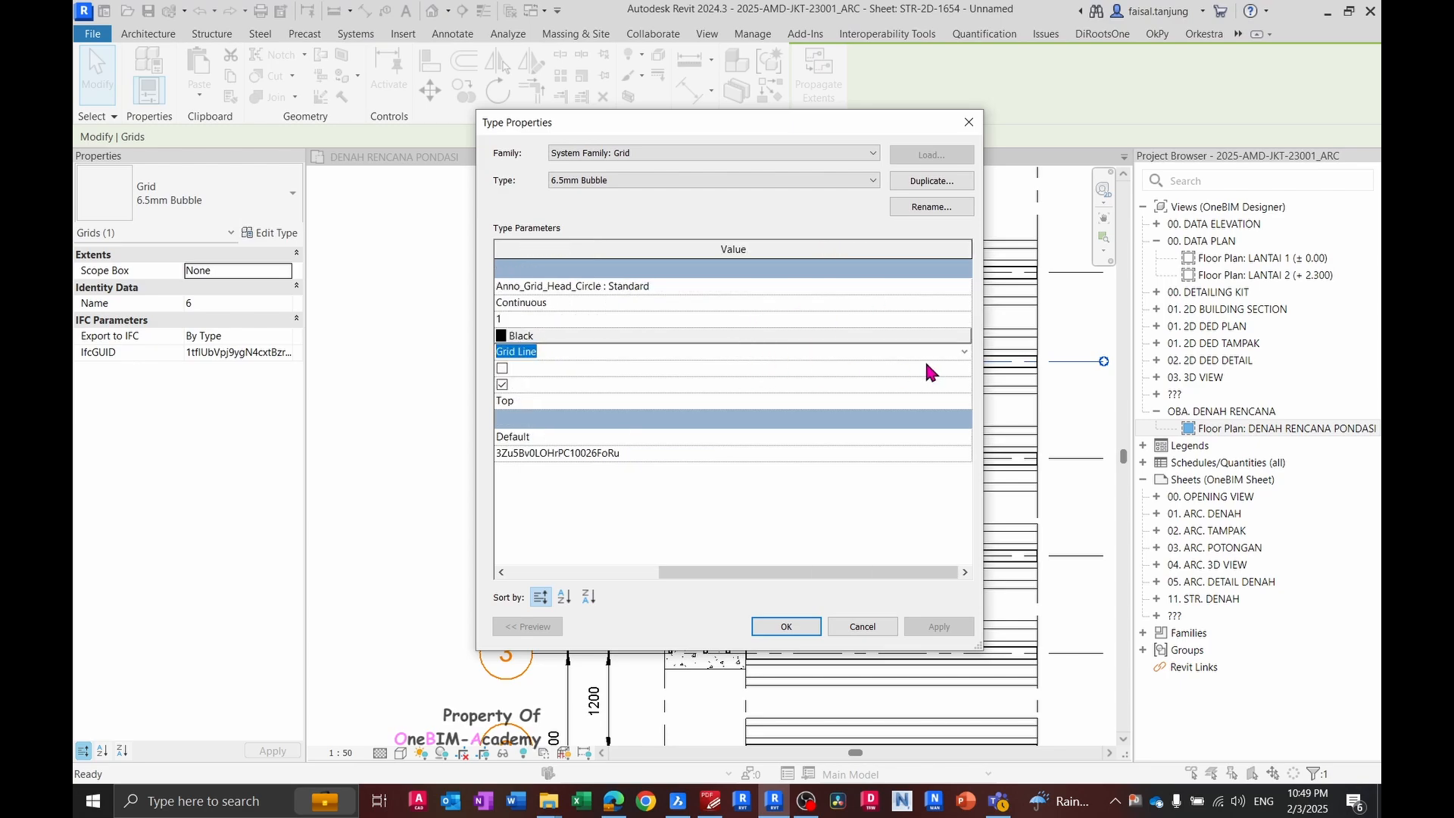
{"action": "left_click", "coordinate": [965, 352]}
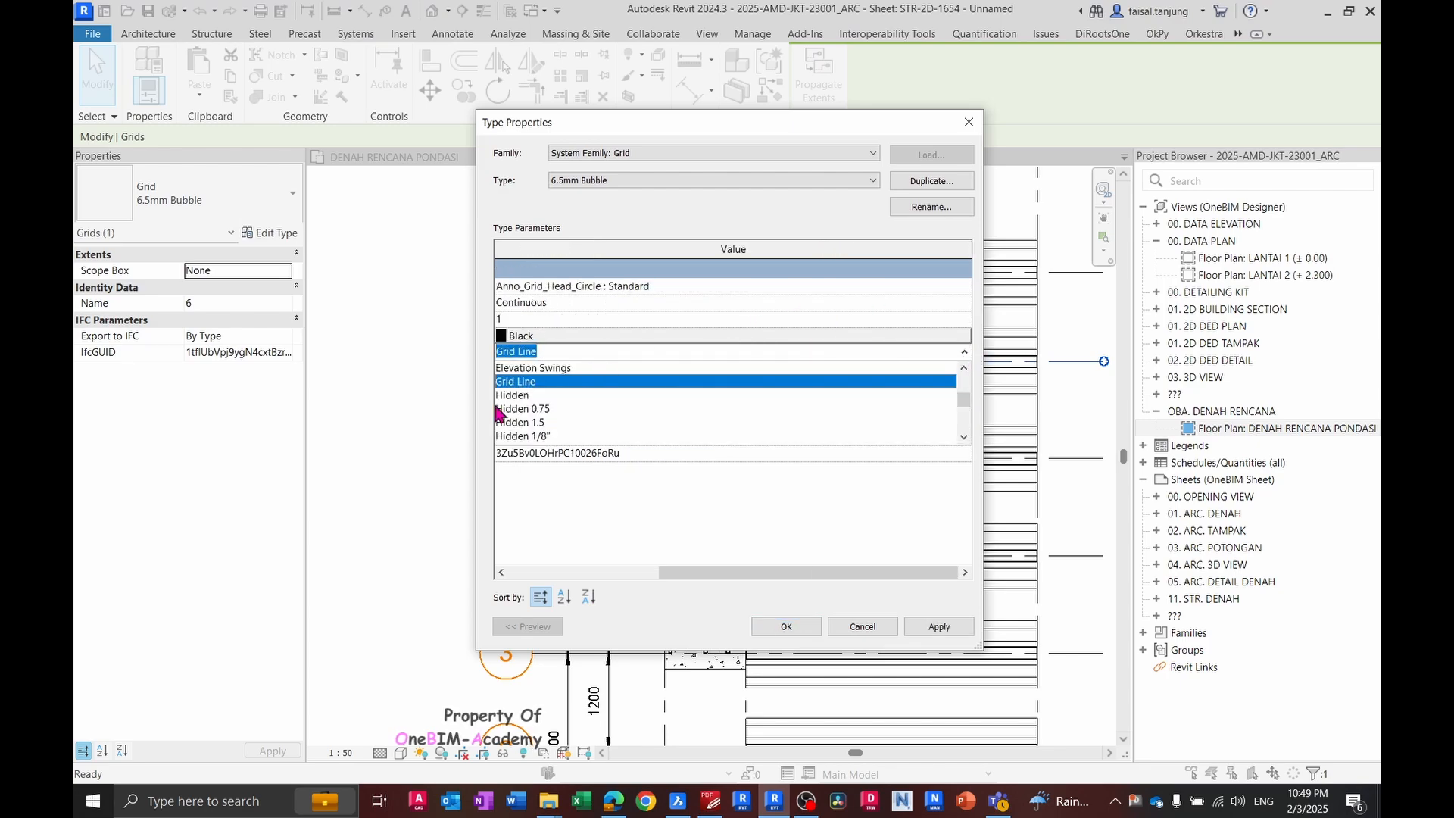
{"action": "left_click", "coordinate": [523, 397]}
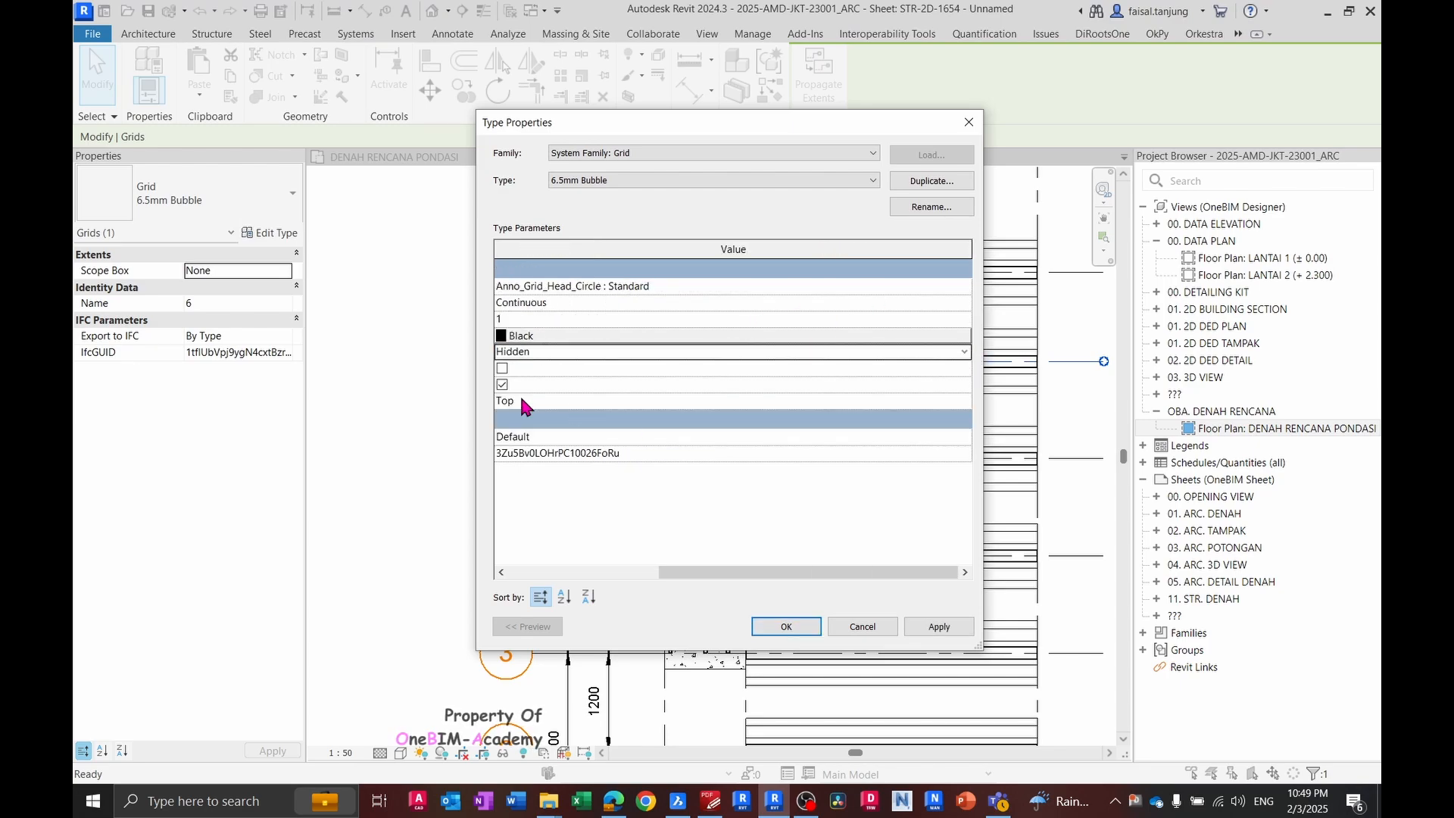
{"action": "left_click", "coordinate": [788, 626]}
{"action": "key", "text": "Escape"}
{"action": "middle_click_drag", "start_coordinate": [721, 383], "coordinate": [695, 347]}
{"action": "scroll", "coordinate": [576, 439], "scroll_direction": "down", "scroll_amount": 2}
{"action": "scroll", "coordinate": [599, 310], "scroll_direction": "up", "scroll_amount": 2}
- Examine the 6.5mm Bubble type properties of grid 7 to identify which symbol family the grid heads use
{"action": "left_click", "coordinate": [602, 296]}
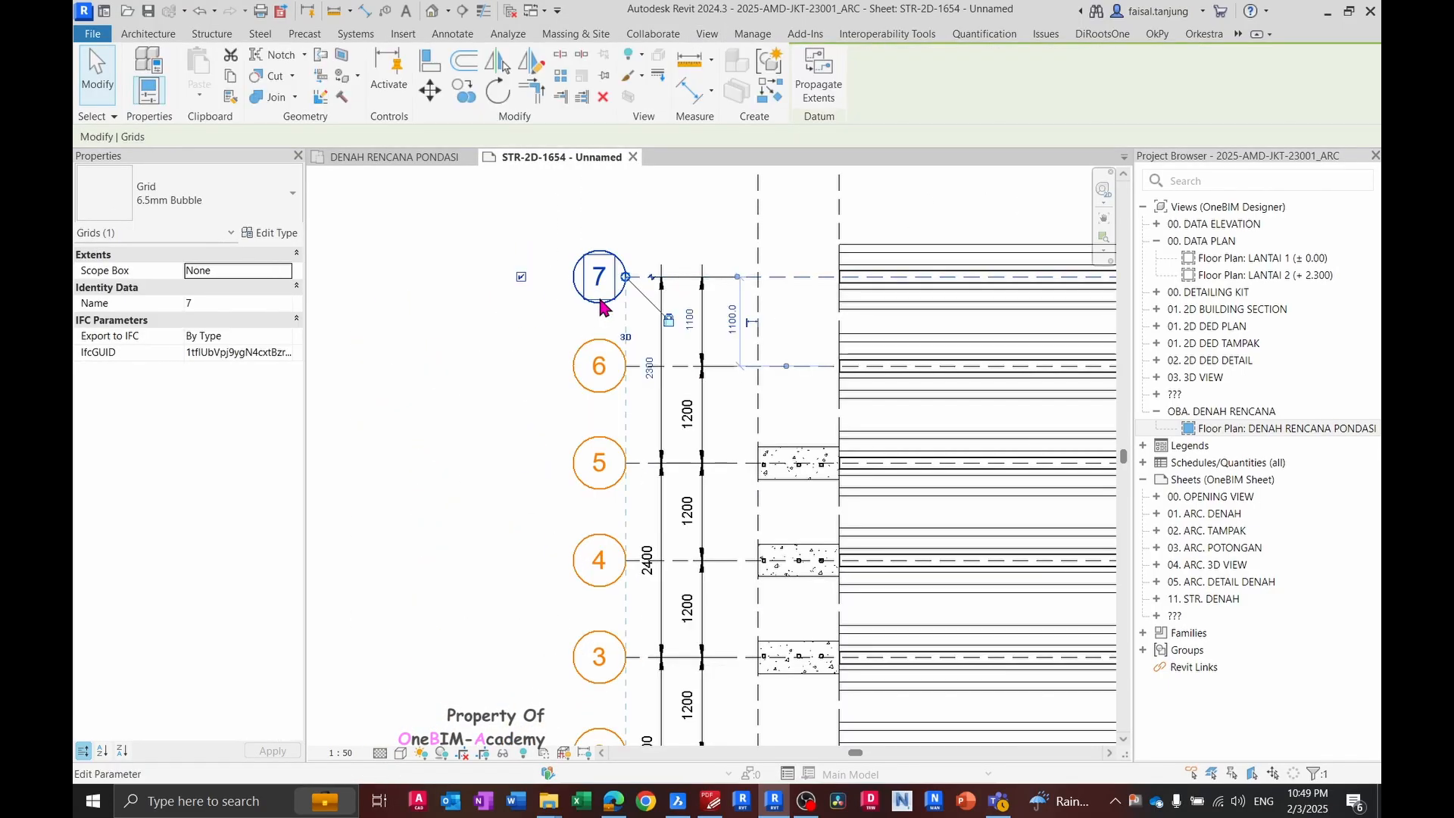
{"action": "middle_click_drag", "start_coordinate": [603, 296], "coordinate": [577, 390]}
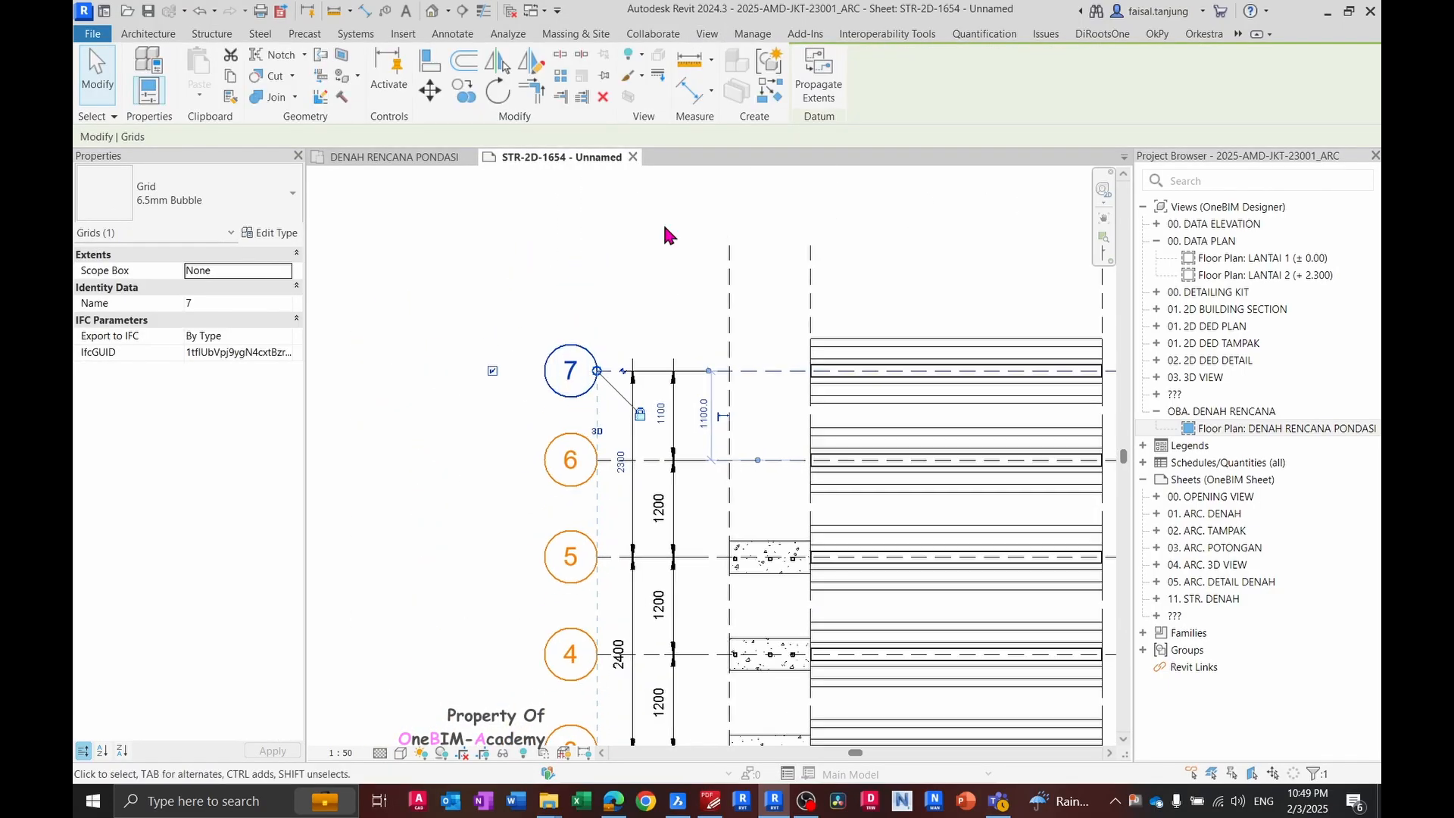
{"action": "left_click", "coordinate": [284, 235]}
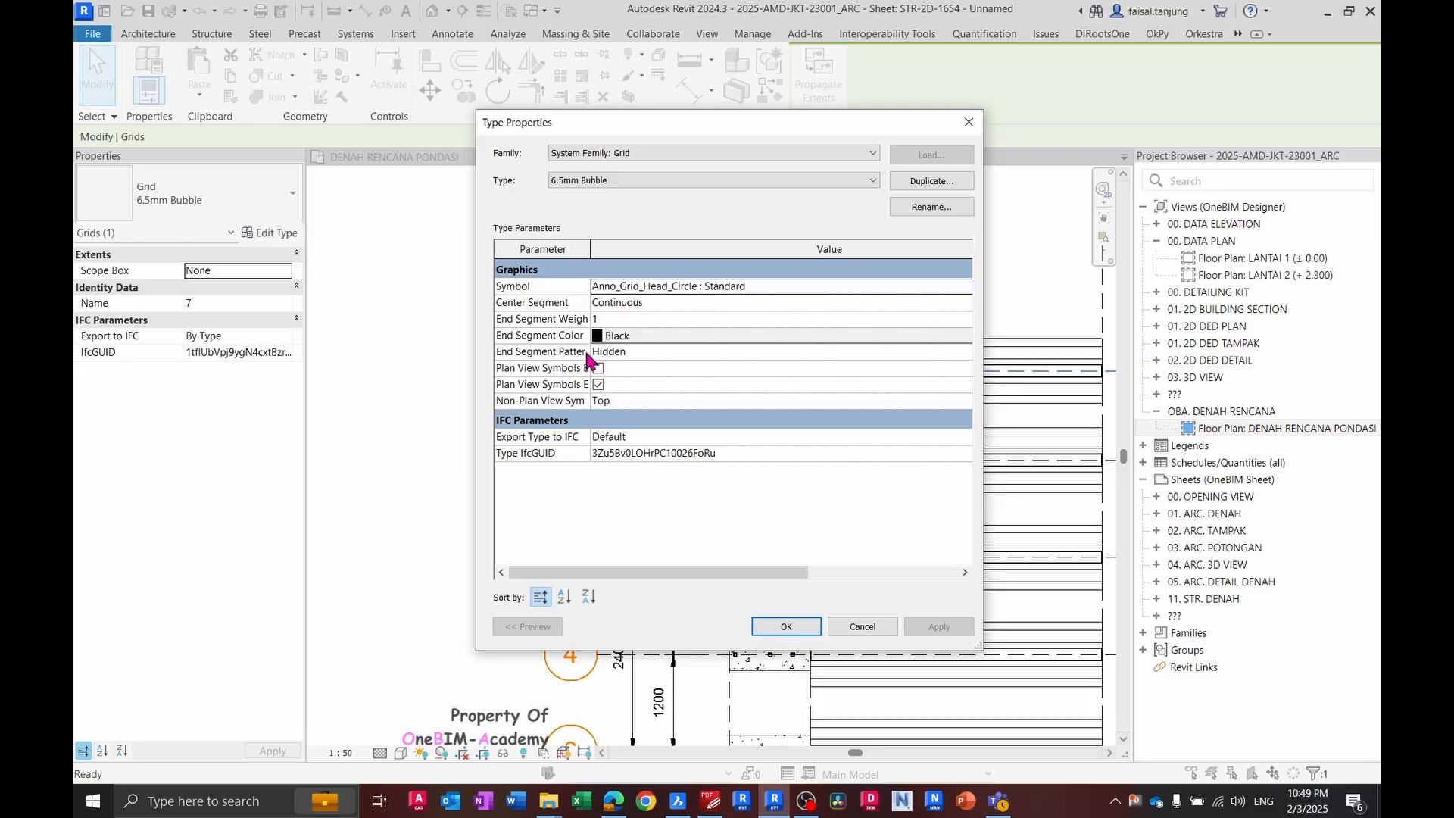
{"action": "left_click_drag", "start_coordinate": [475, 345], "coordinate": [378, 345]}
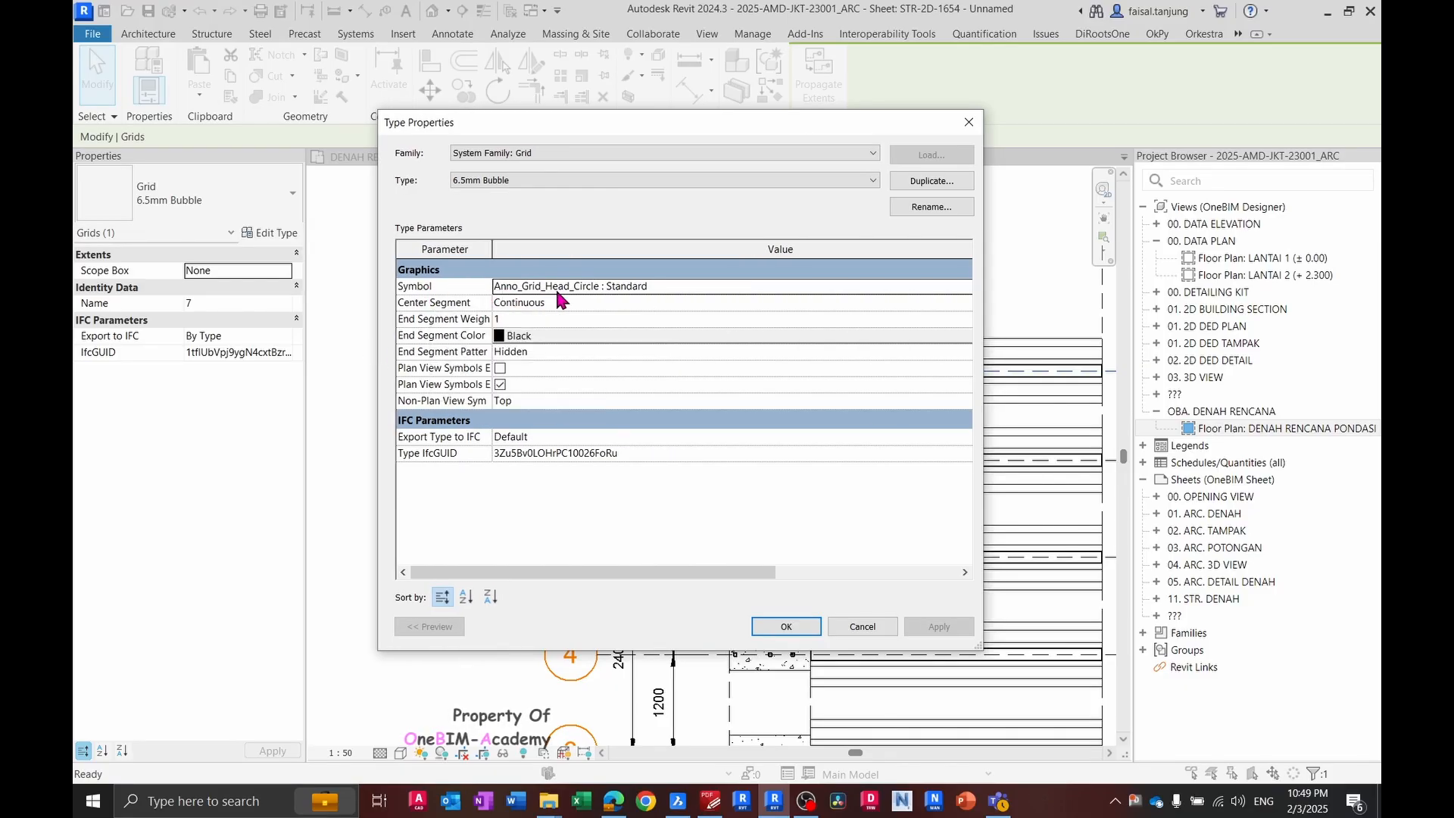
{"action": "left_click", "coordinate": [678, 287]}
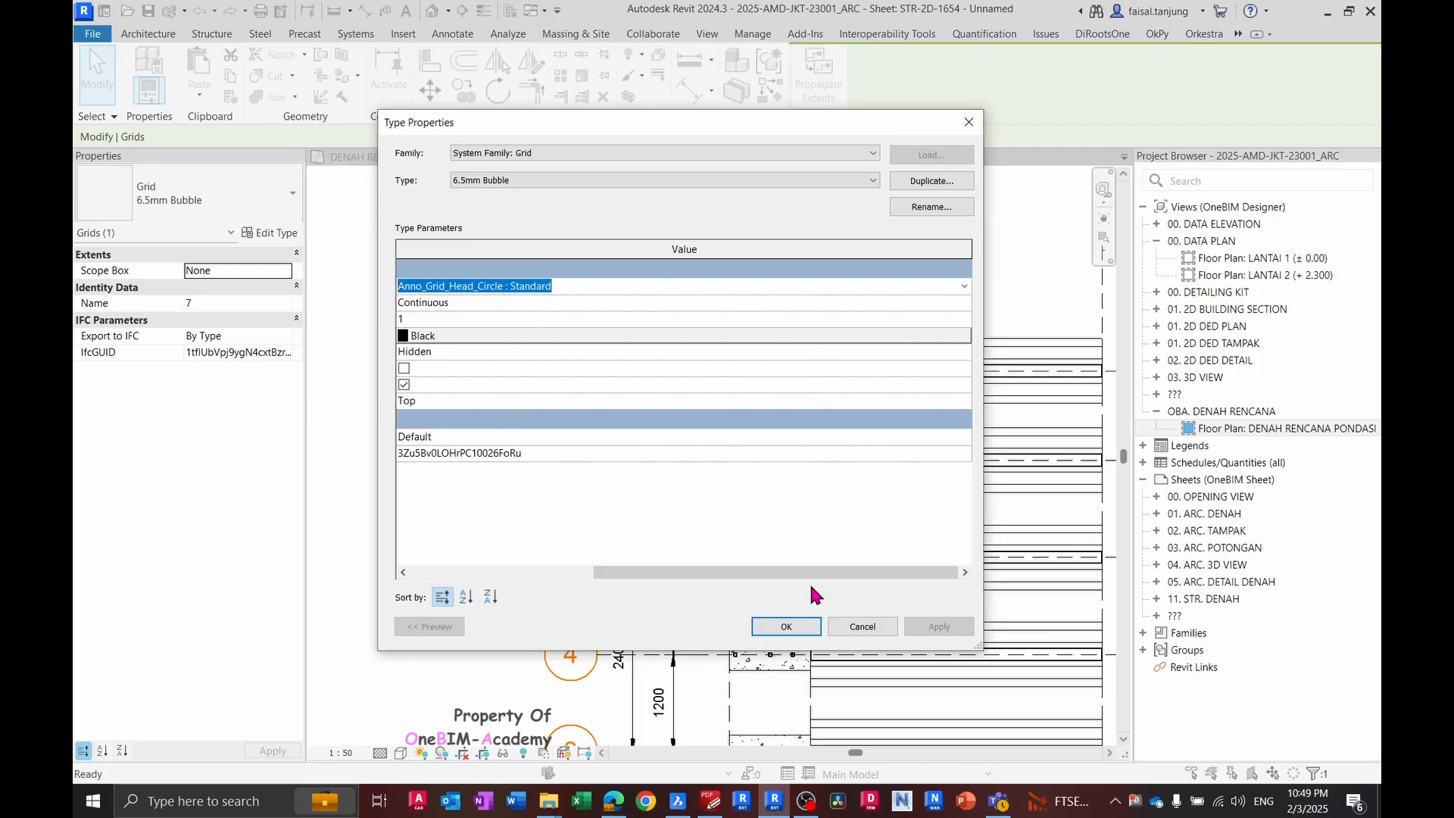
{"action": "left_click_drag", "start_coordinate": [811, 573], "coordinate": [629, 572]}
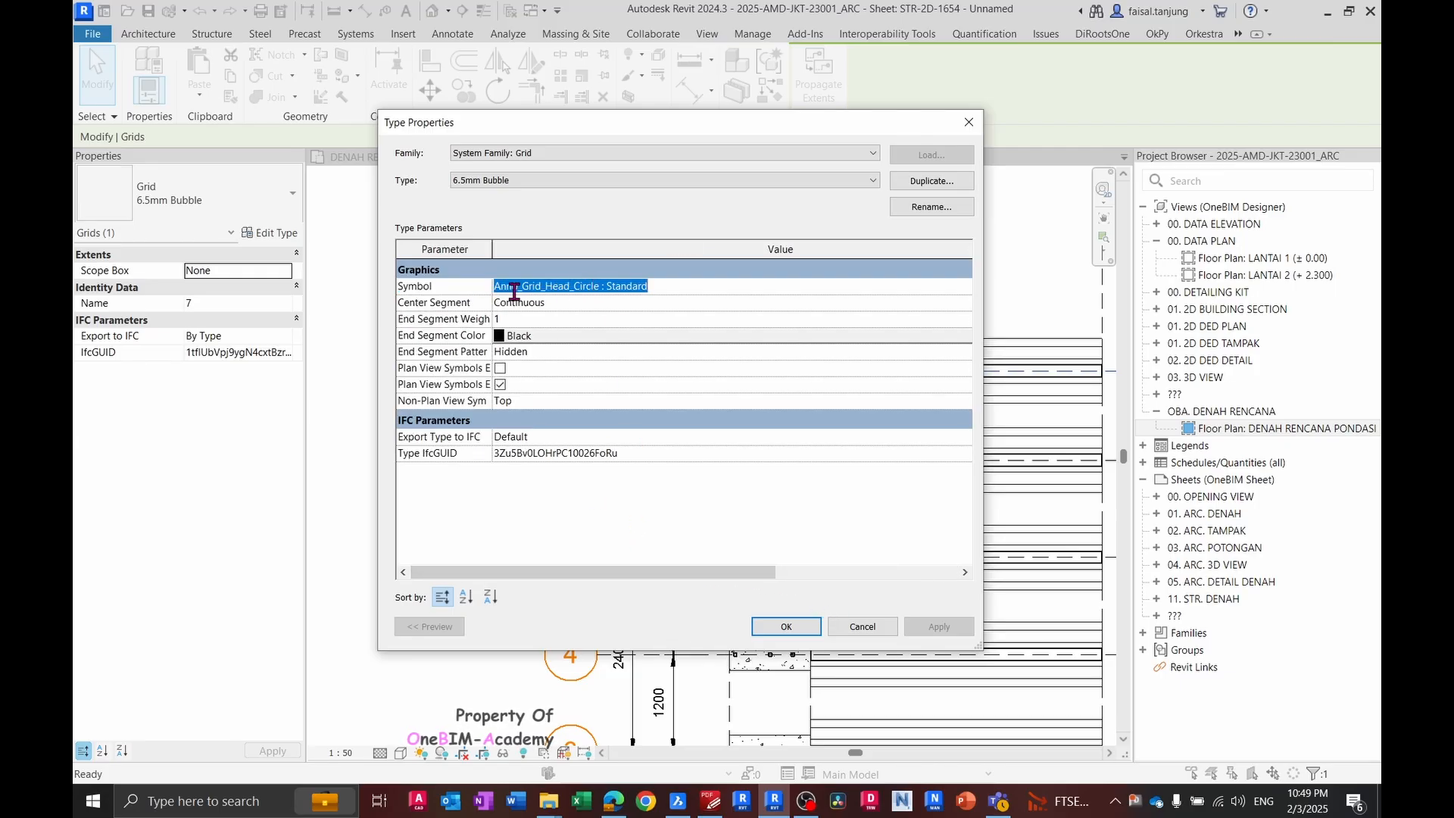
{"action": "key", "text": "Escape"}
{"action": "key", "text": "Escape"}
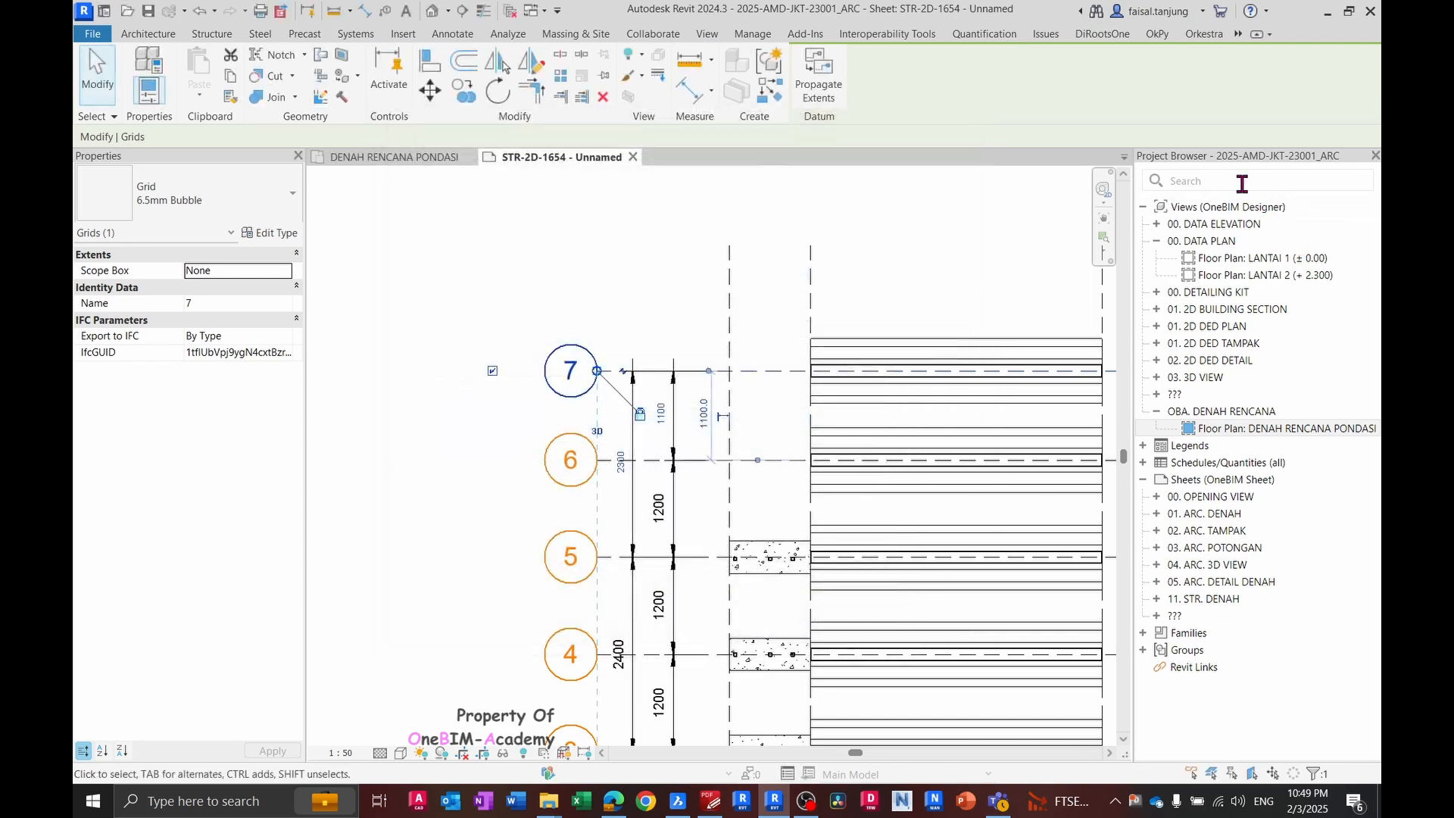
- Search the project for GRID and open the Anno_Grid_Head_Circle annotation family for editing
{"action": "left_click", "coordinate": [1242, 182]}
{"action": "type", "text": "GRID"}
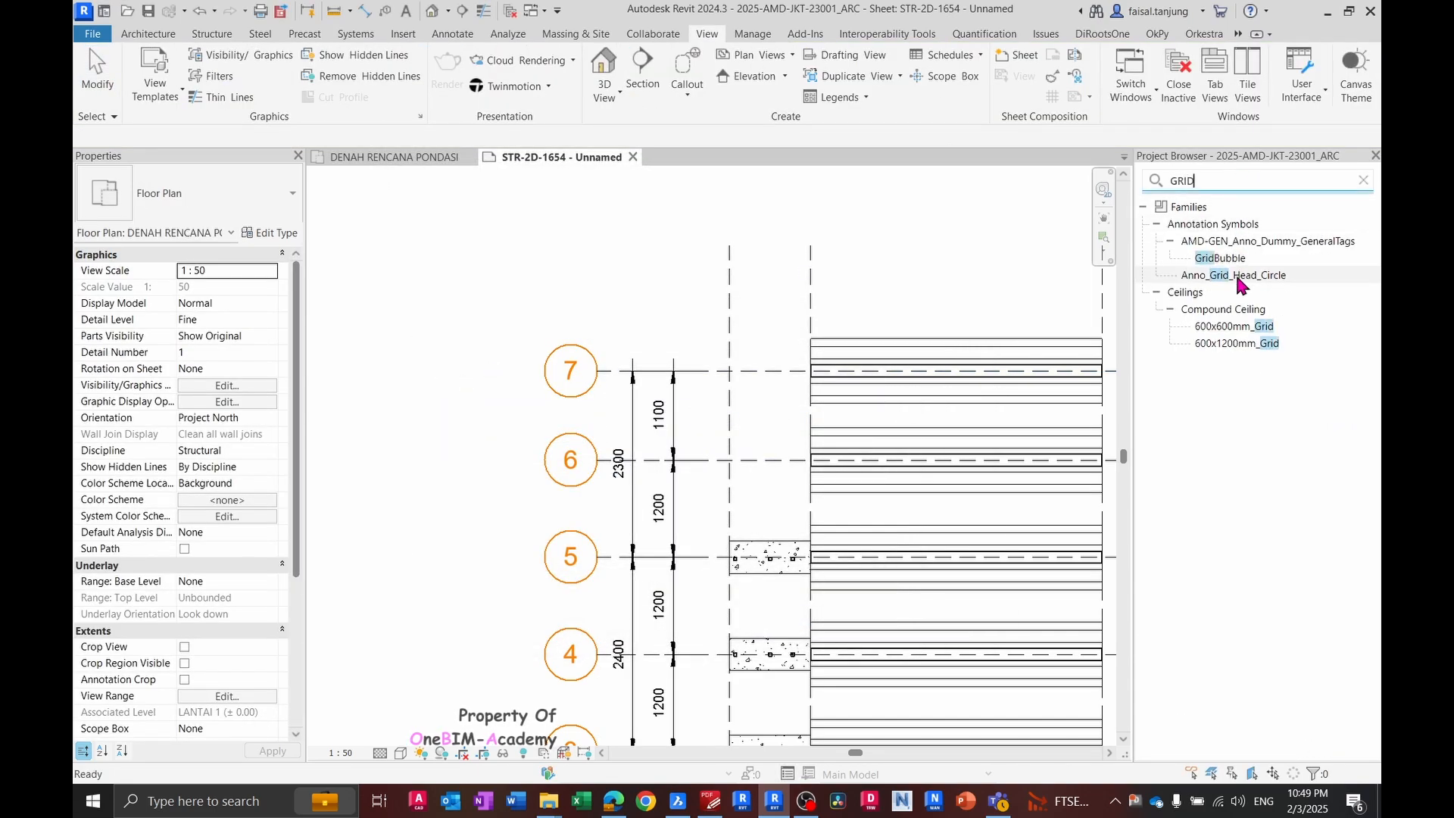
{"action": "right_click", "coordinate": [1208, 275]}
{"action": "left_click", "coordinate": [1182, 340]}
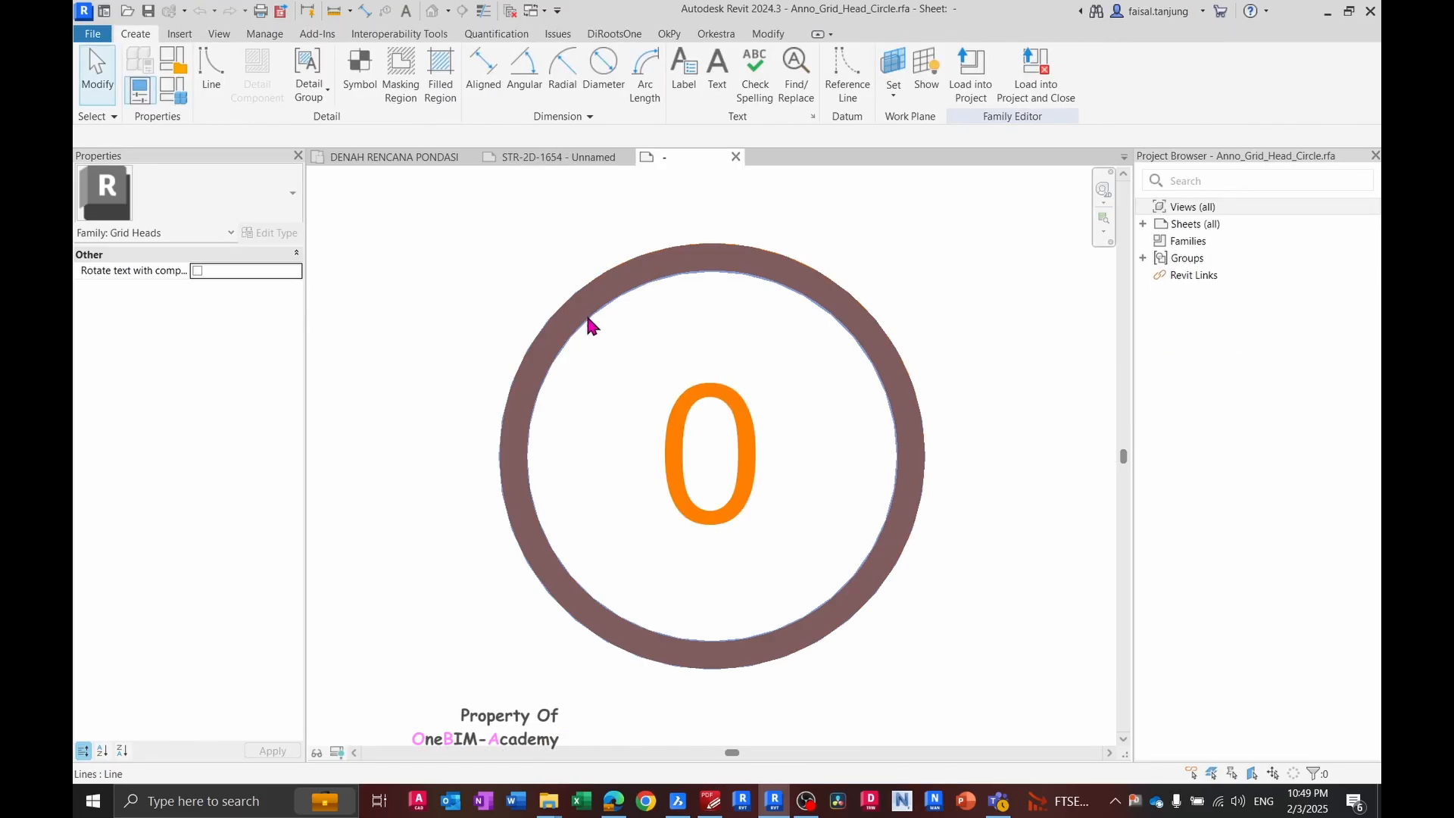
- Examine the circle line and the number label of the grid head family to see which elements and subcategory they use
{"action": "left_click", "coordinate": [687, 407]}
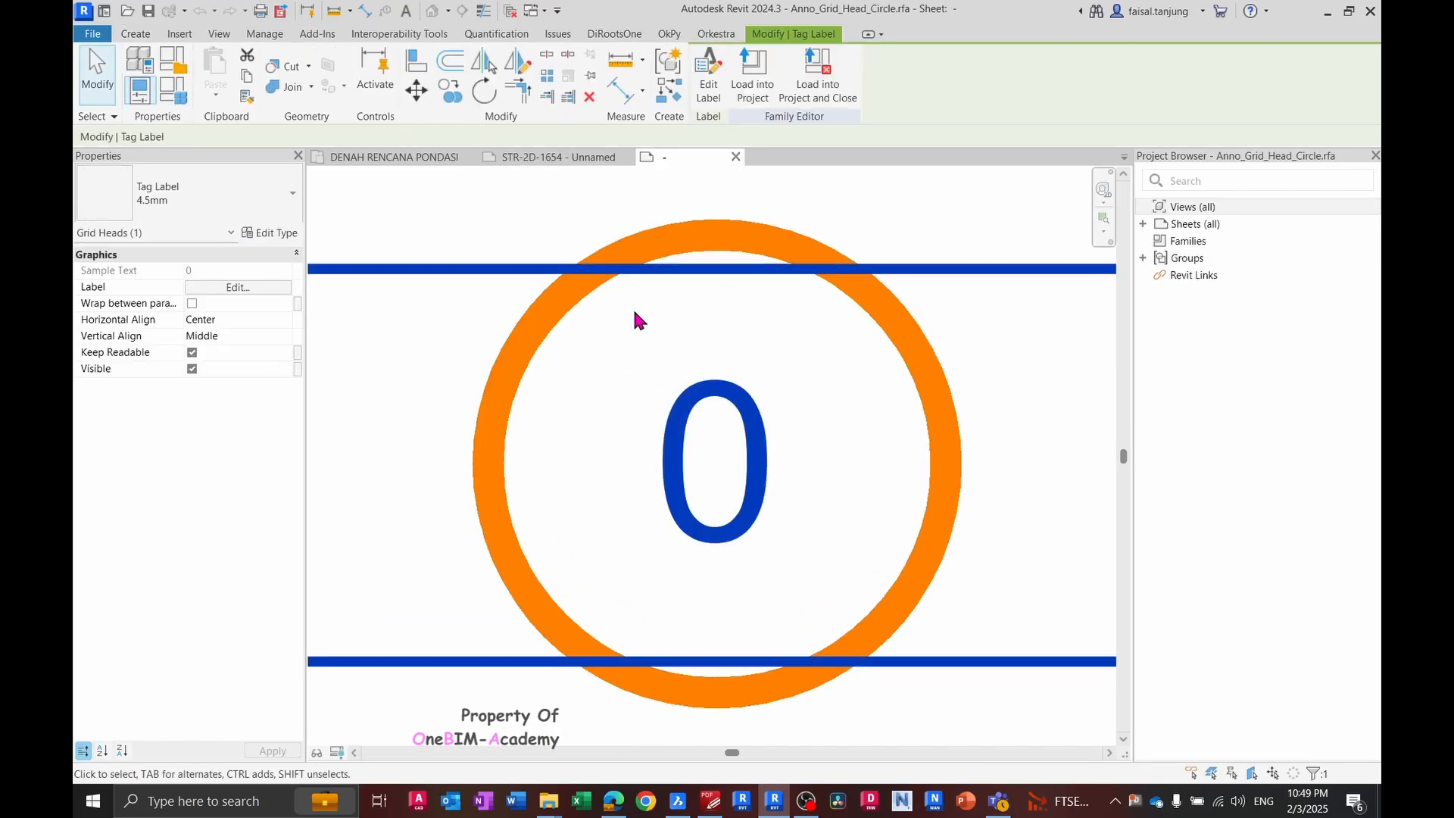
{"action": "left_click", "coordinate": [666, 242], "text": "ctrl"}
{"action": "scroll", "coordinate": [666, 243], "scroll_direction": "down", "scroll_amount": 2}
{"action": "left_click", "coordinate": [542, 218]}
{"action": "middle_click_drag", "start_coordinate": [677, 246], "coordinate": [670, 347]}
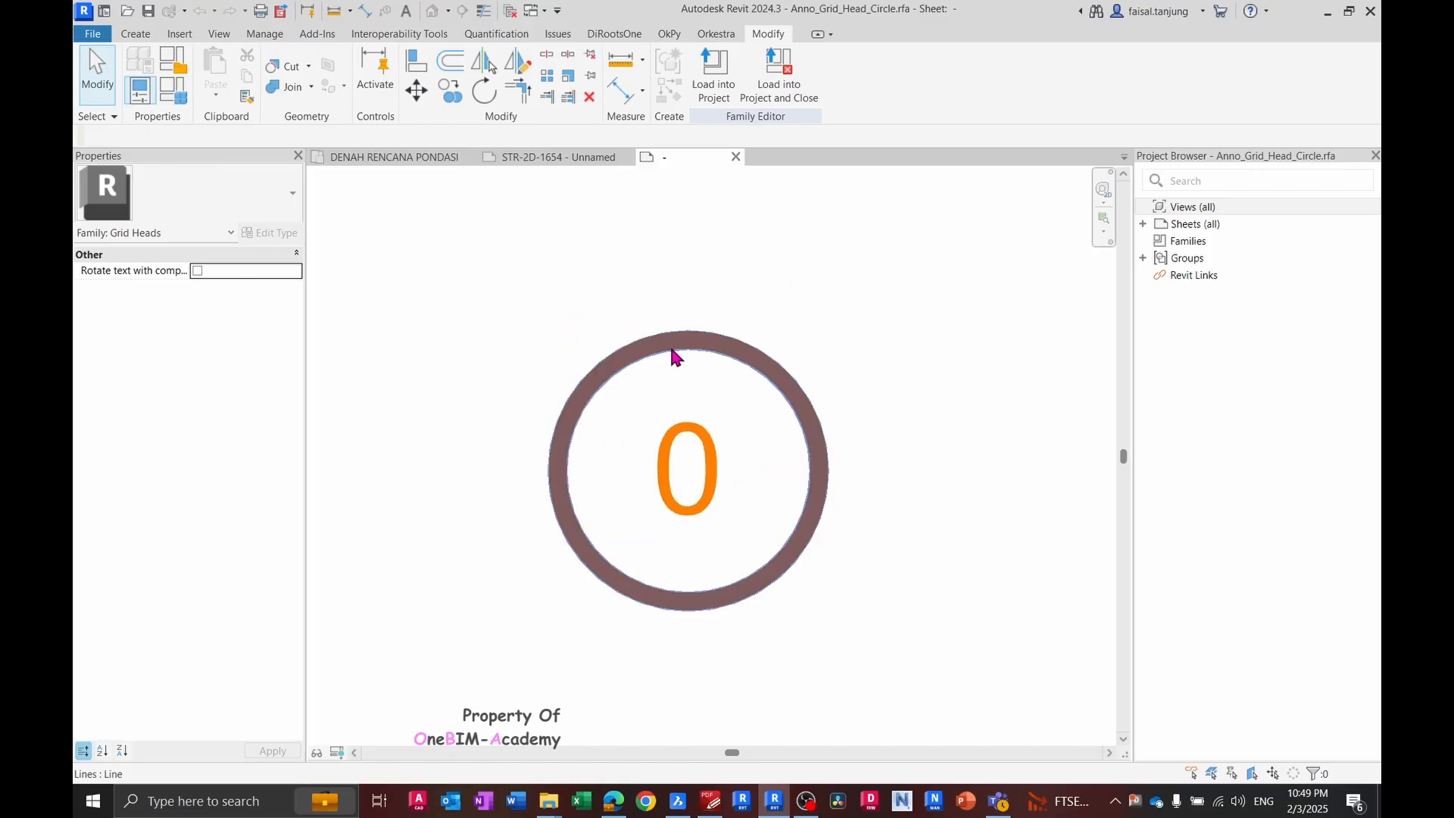
{"action": "left_click", "coordinate": [686, 424]}
{"action": "left_click", "coordinate": [692, 344]}
{"action": "left_click", "coordinate": [716, 299]}
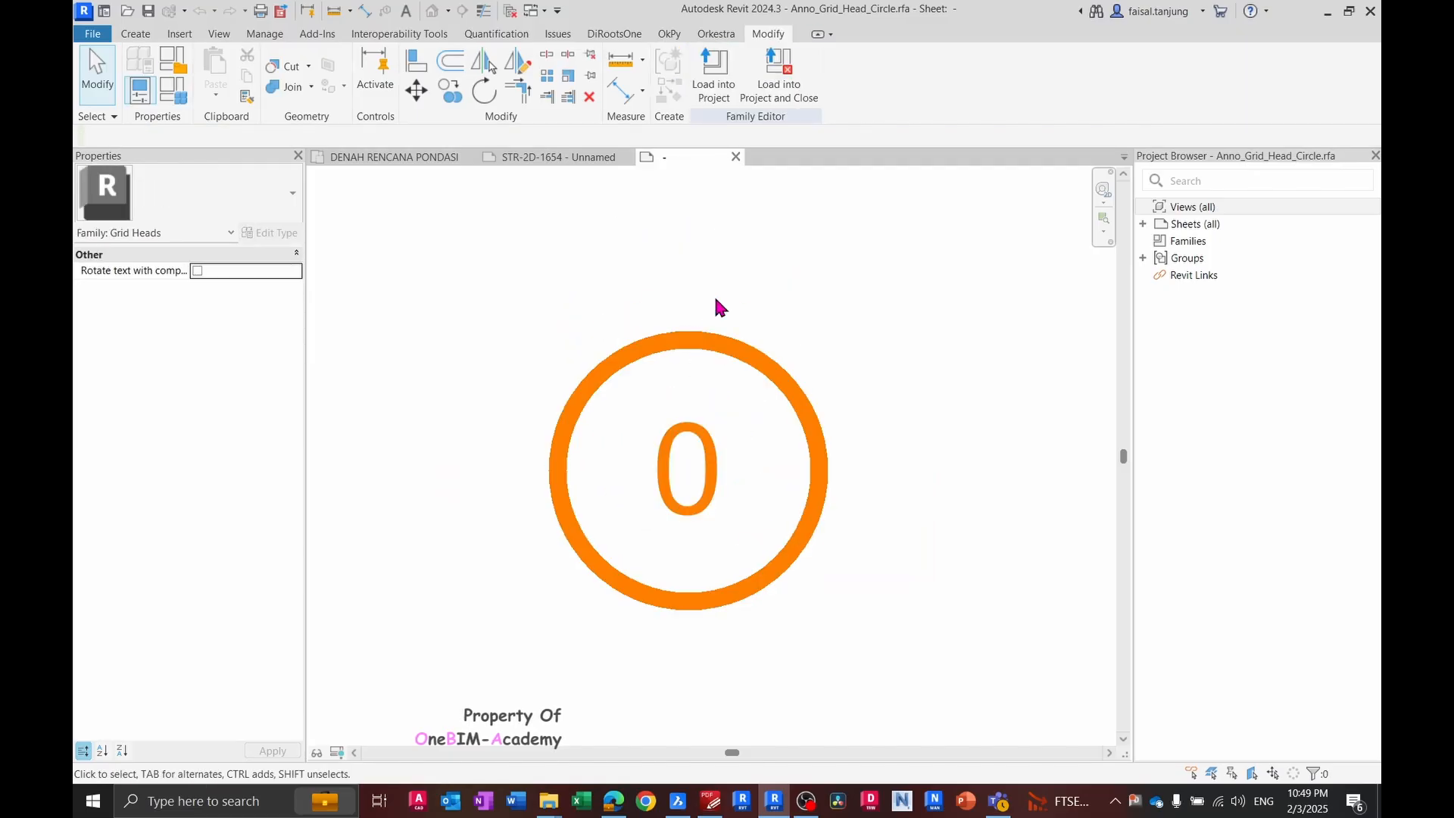
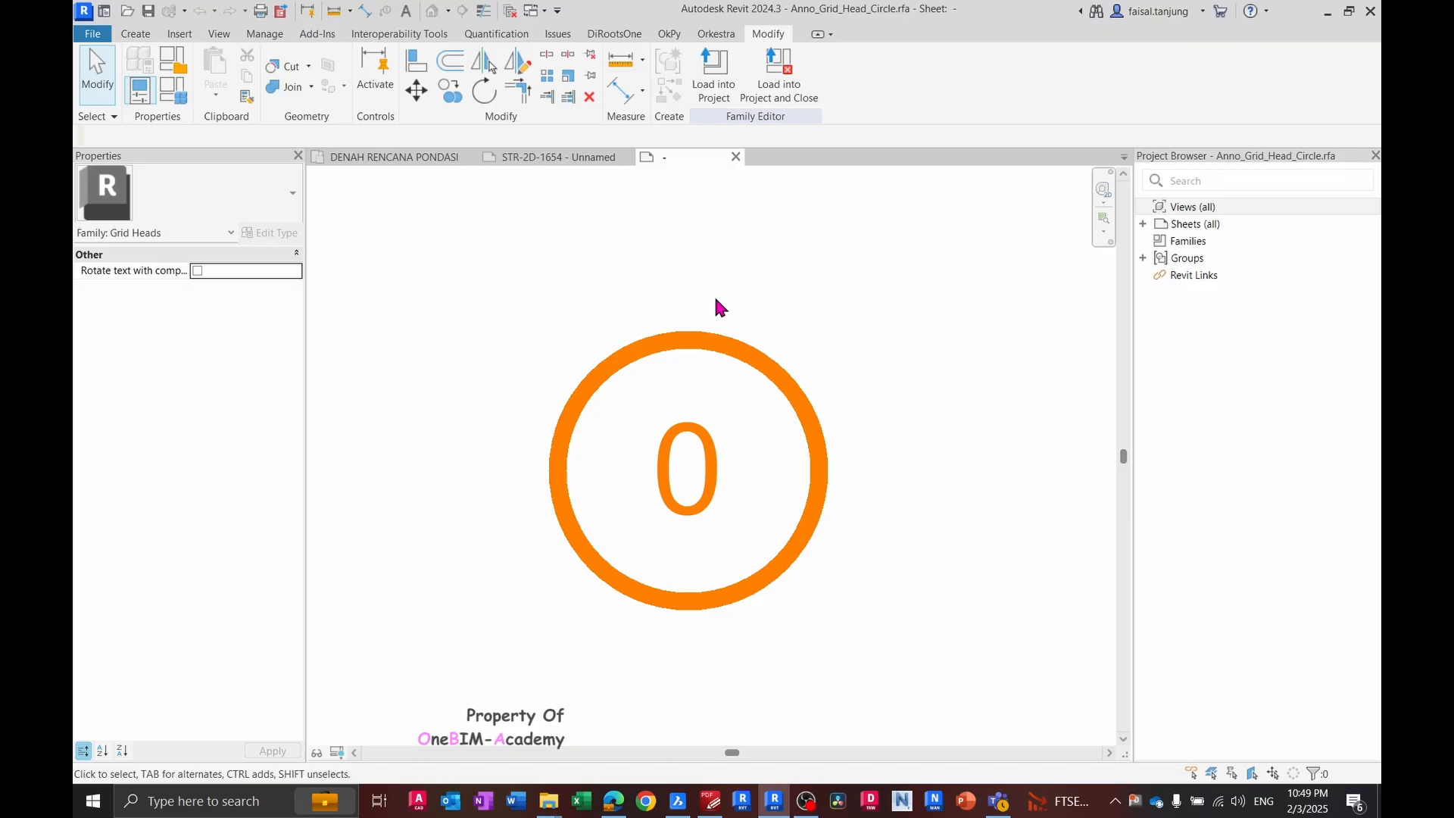
{"action": "left_click", "coordinate": [701, 339]}
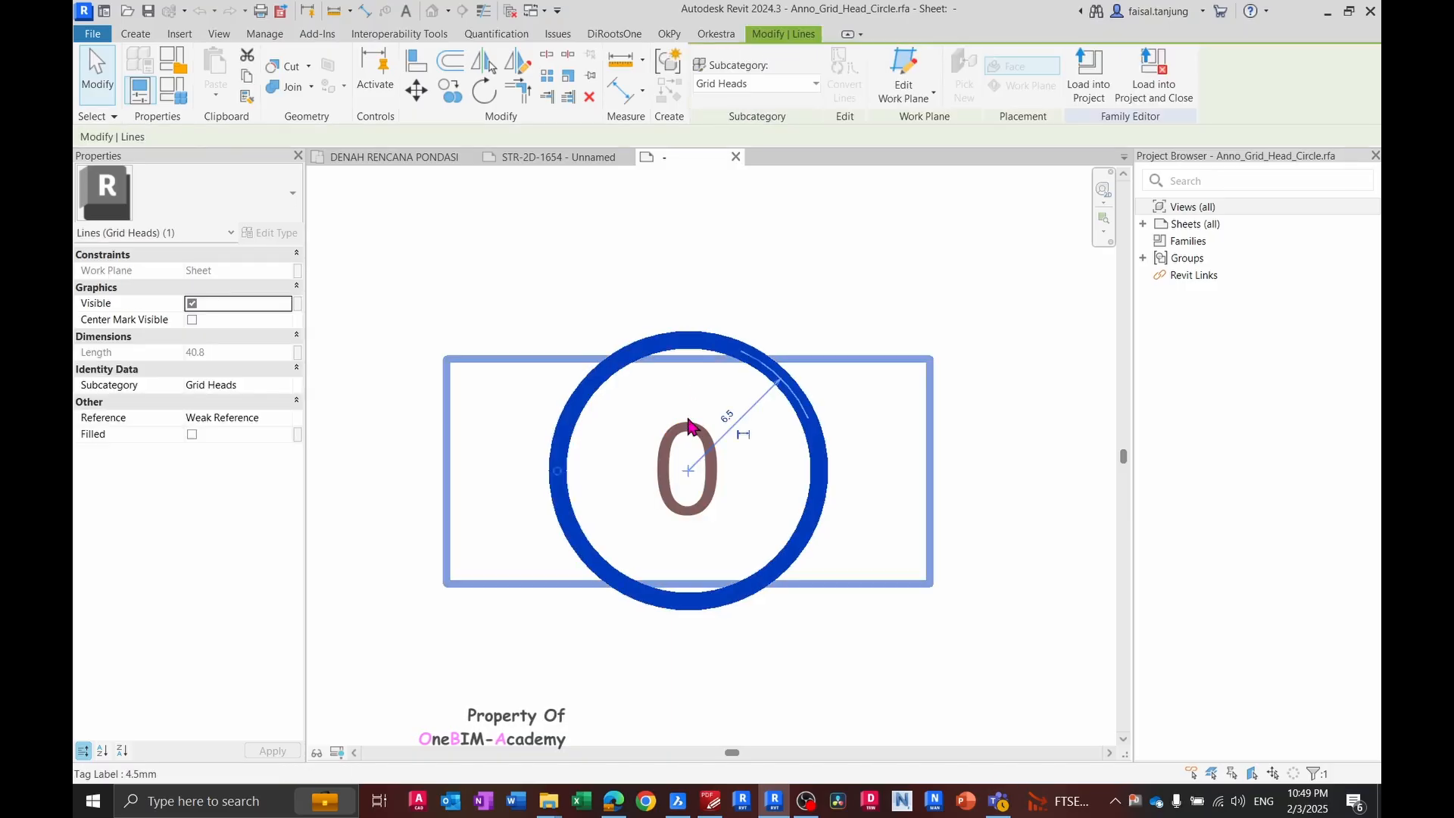
{"action": "left_click", "coordinate": [686, 434], "text": "ctrl"}
{"action": "middle_click_drag", "start_coordinate": [695, 446], "coordinate": [700, 496]}
{"action": "left_click", "coordinate": [684, 317]}
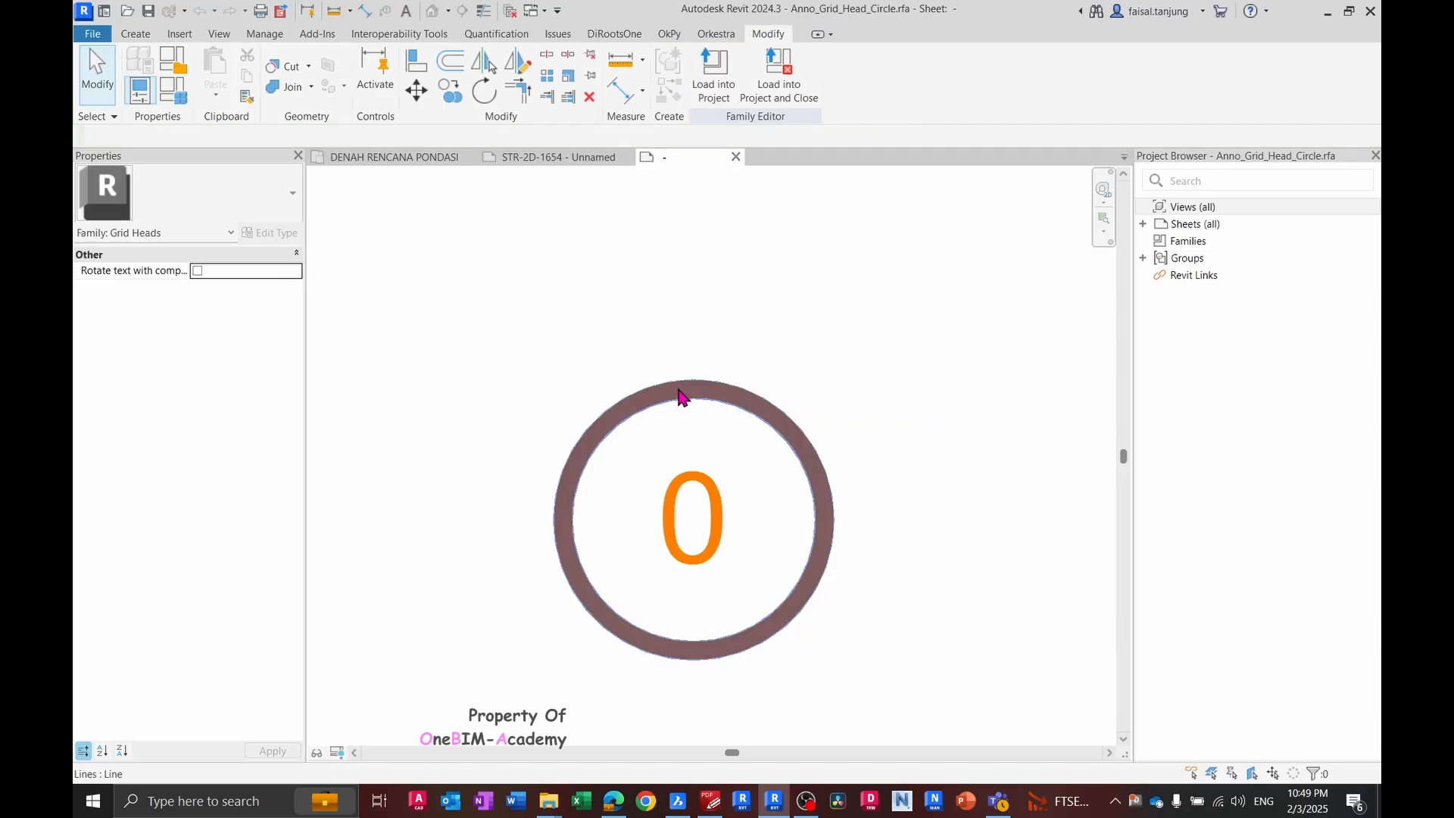
{"action": "left_click", "coordinate": [682, 390]}
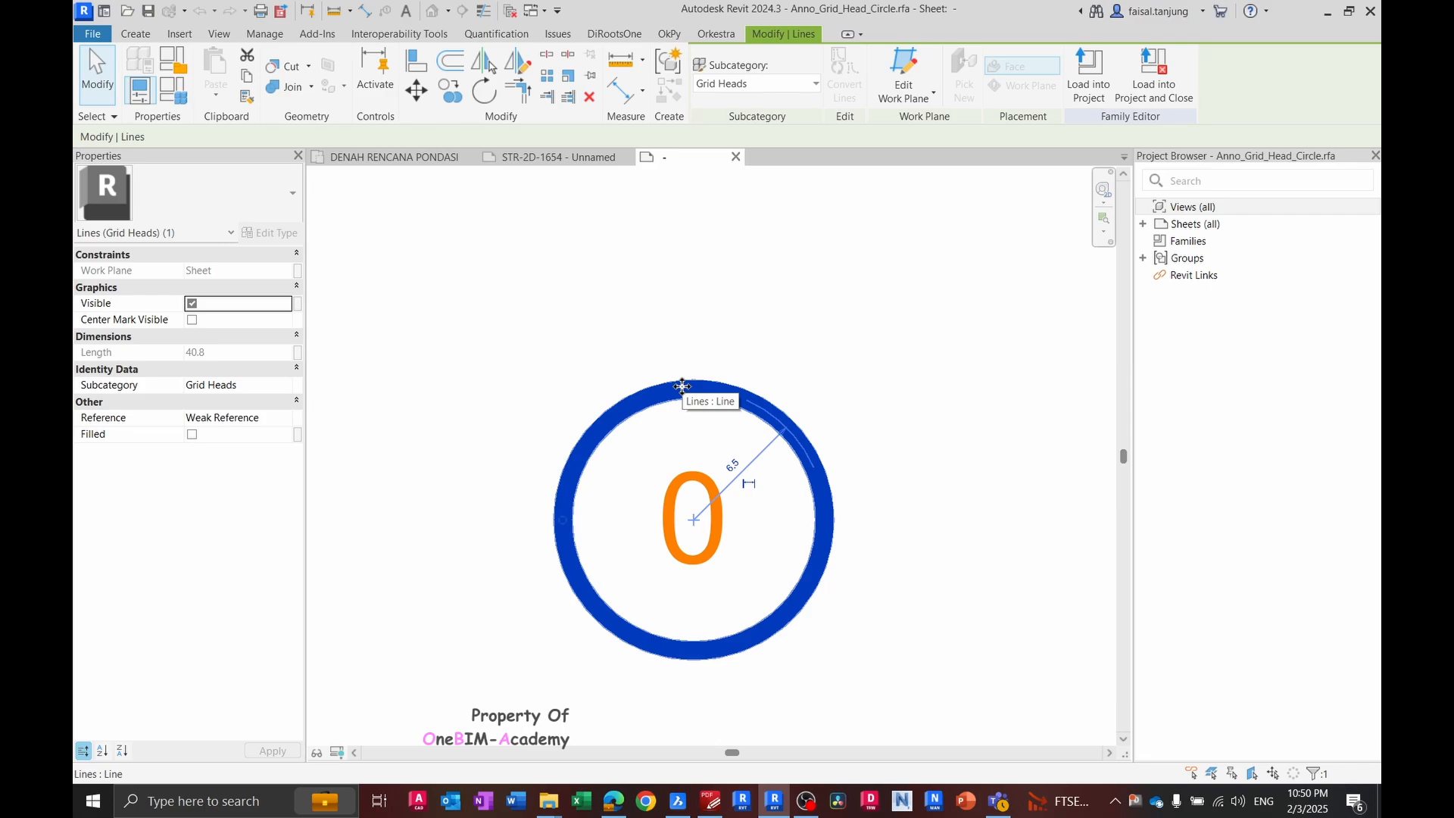
{"action": "left_click", "coordinate": [688, 360]}
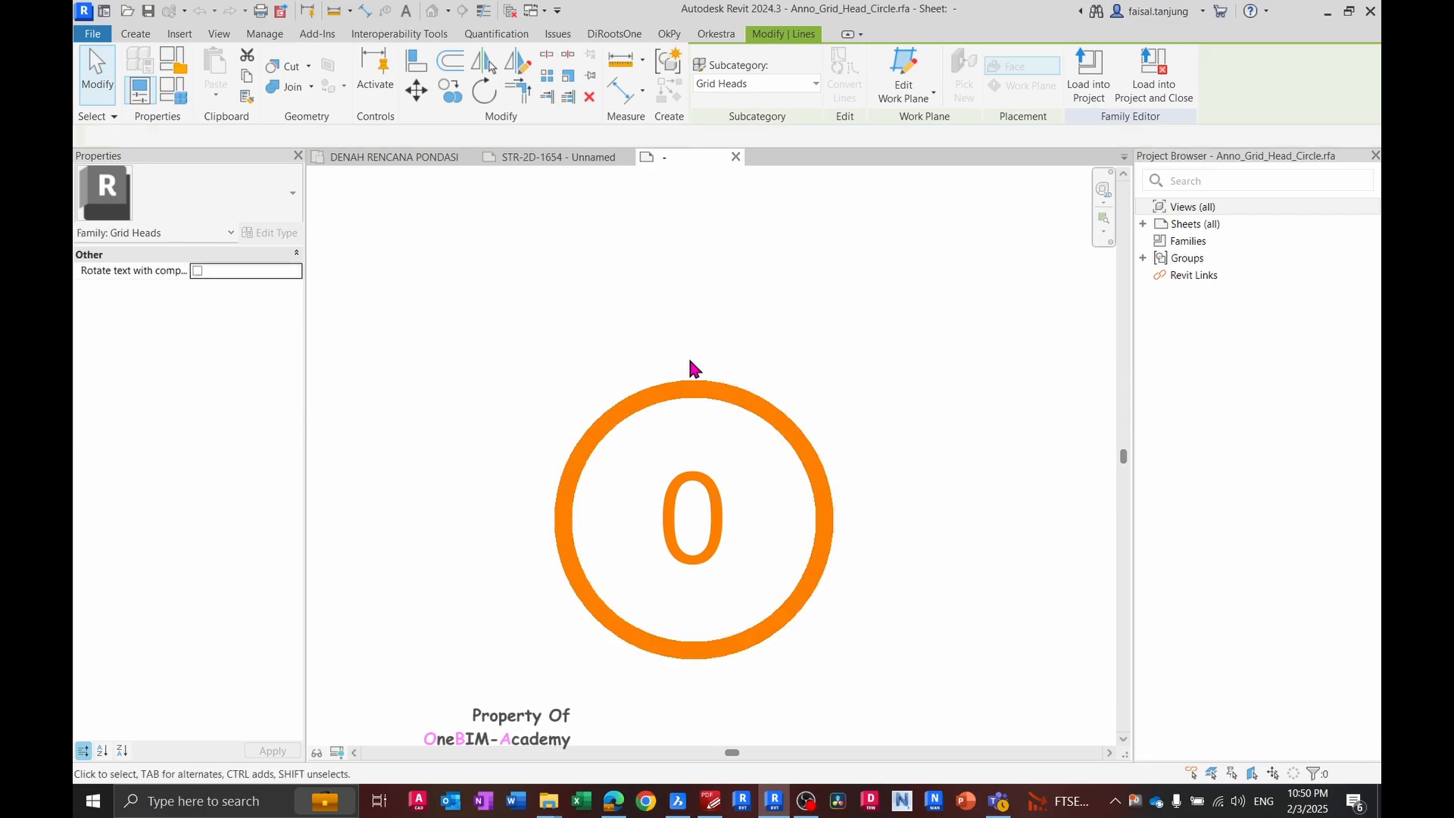
{"action": "left_click", "coordinate": [706, 406]}
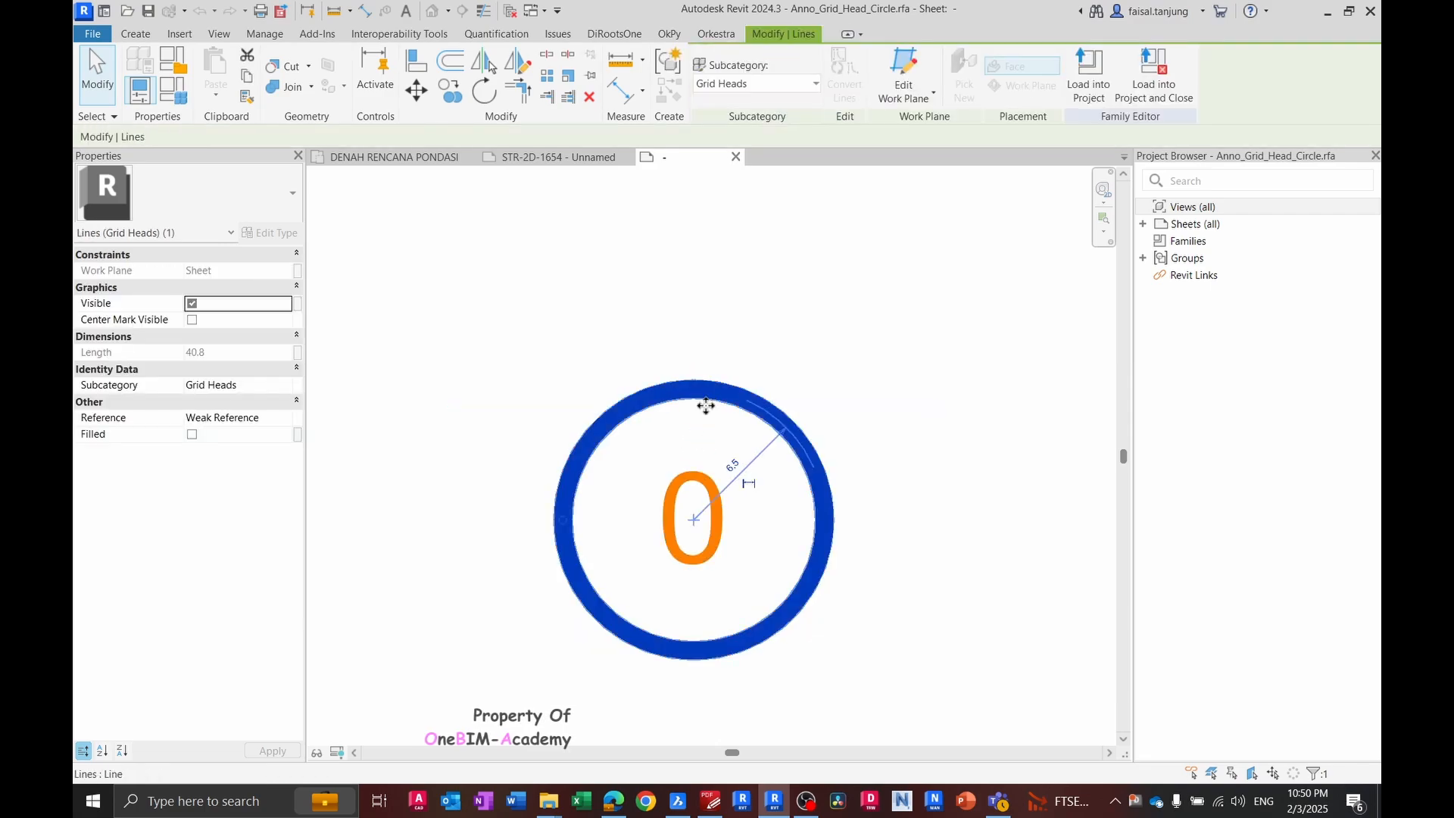
{"action": "left_click", "coordinate": [683, 474], "text": "ctrl"}
{"action": "middle_click_drag", "start_coordinate": [683, 474], "coordinate": [582, 427]}
{"action": "left_click", "coordinate": [503, 205]}
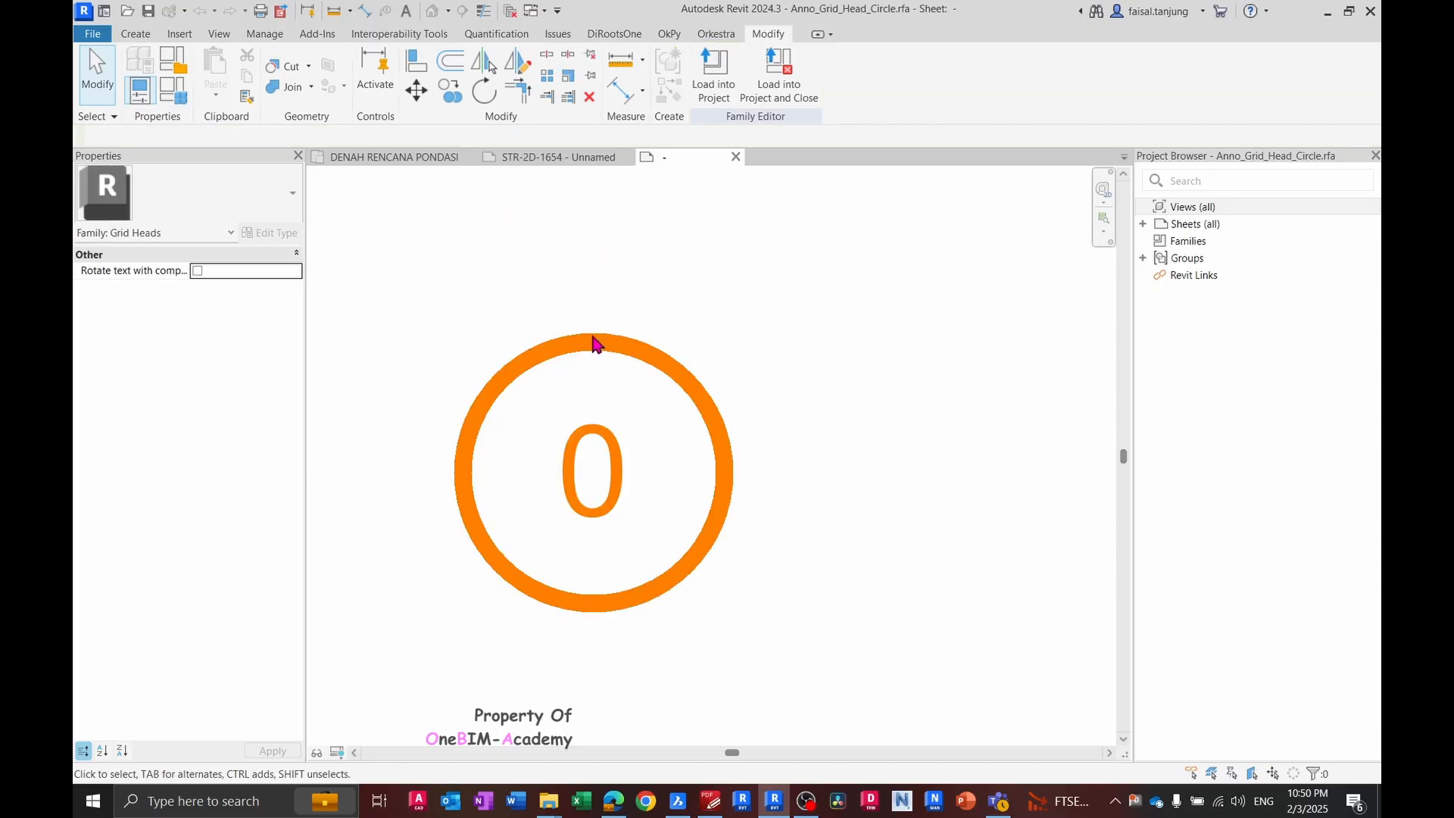
{"action": "left_click", "coordinate": [593, 339]}
- Set the Color of the 4.5mm tag label type in the grid head family to Black
{"action": "left_click", "coordinate": [564, 477]}
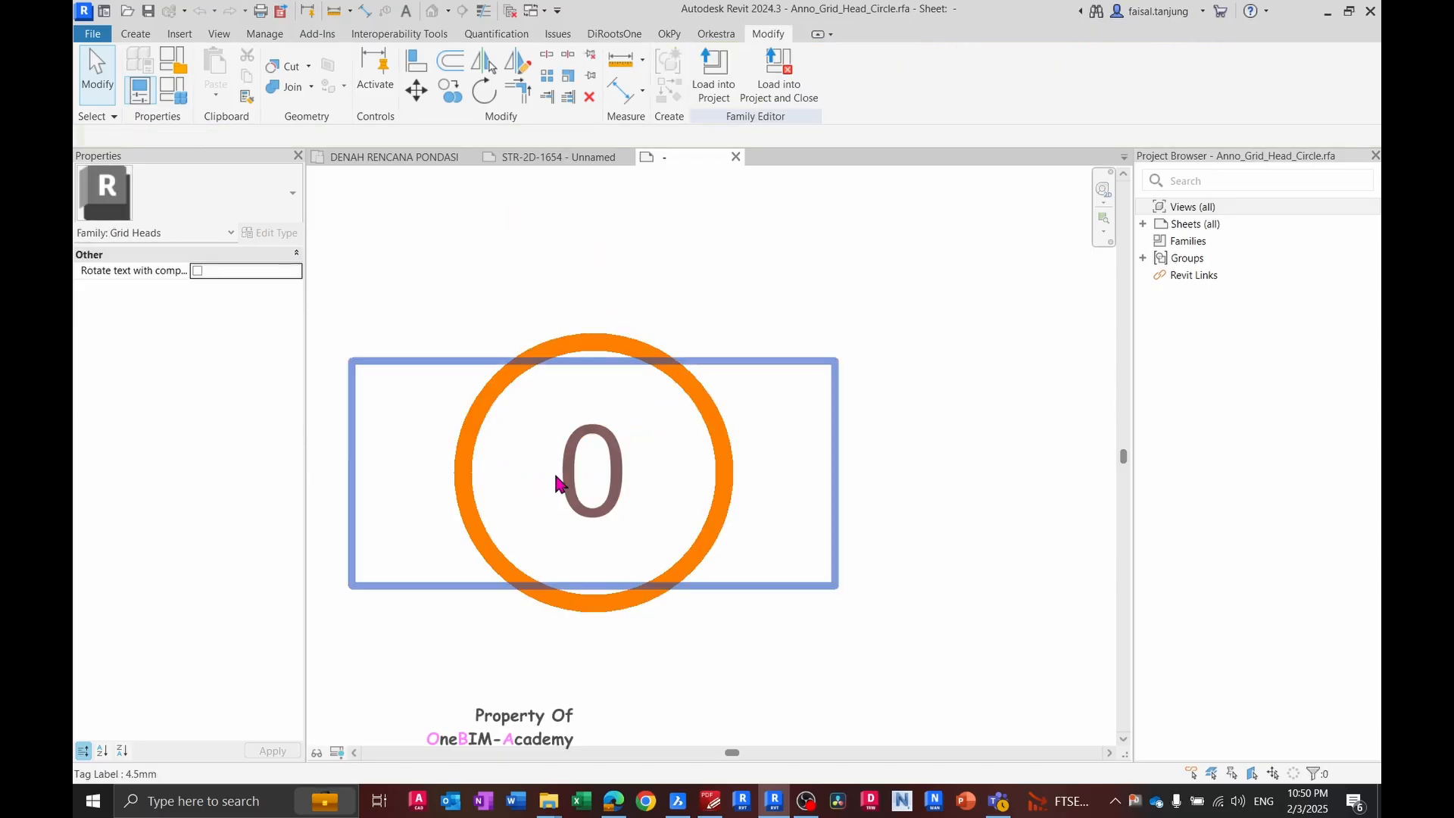
{"action": "left_click", "coordinate": [276, 233]}
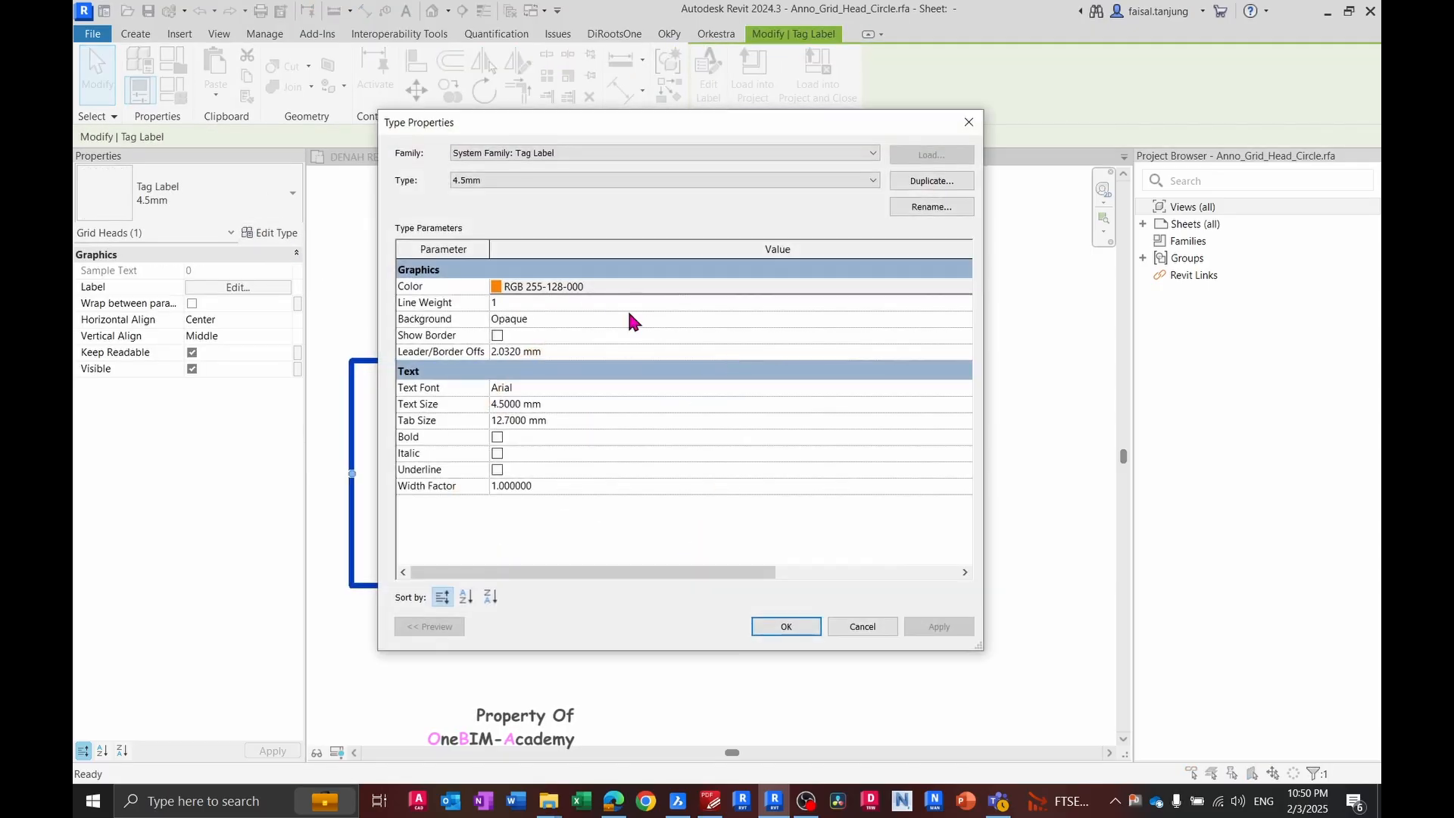
{"action": "left_click", "coordinate": [591, 285]}
{"action": "left_click", "coordinate": [515, 358]}
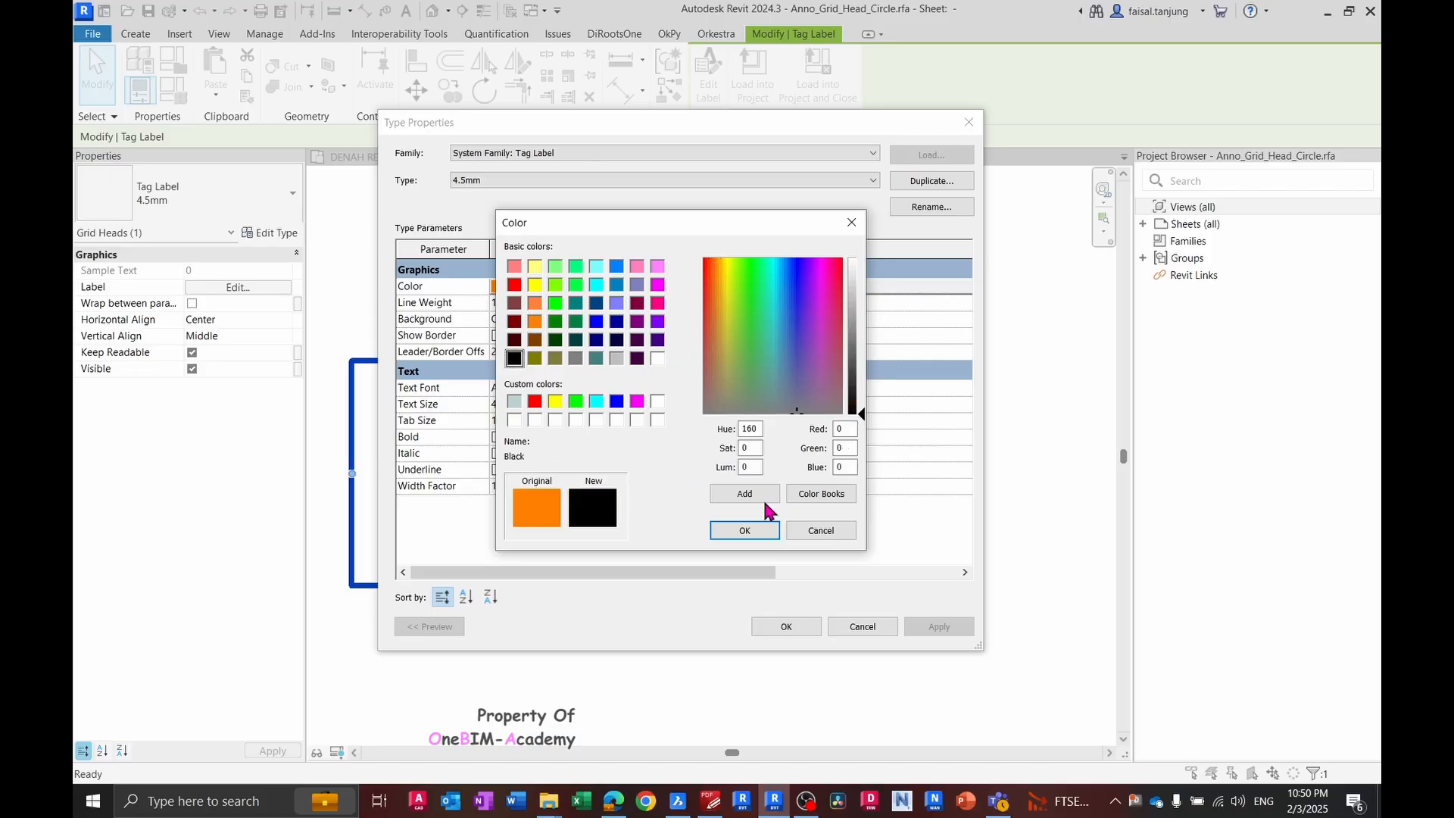
{"action": "left_click", "coordinate": [744, 530]}
{"action": "left_click", "coordinate": [787, 626]}
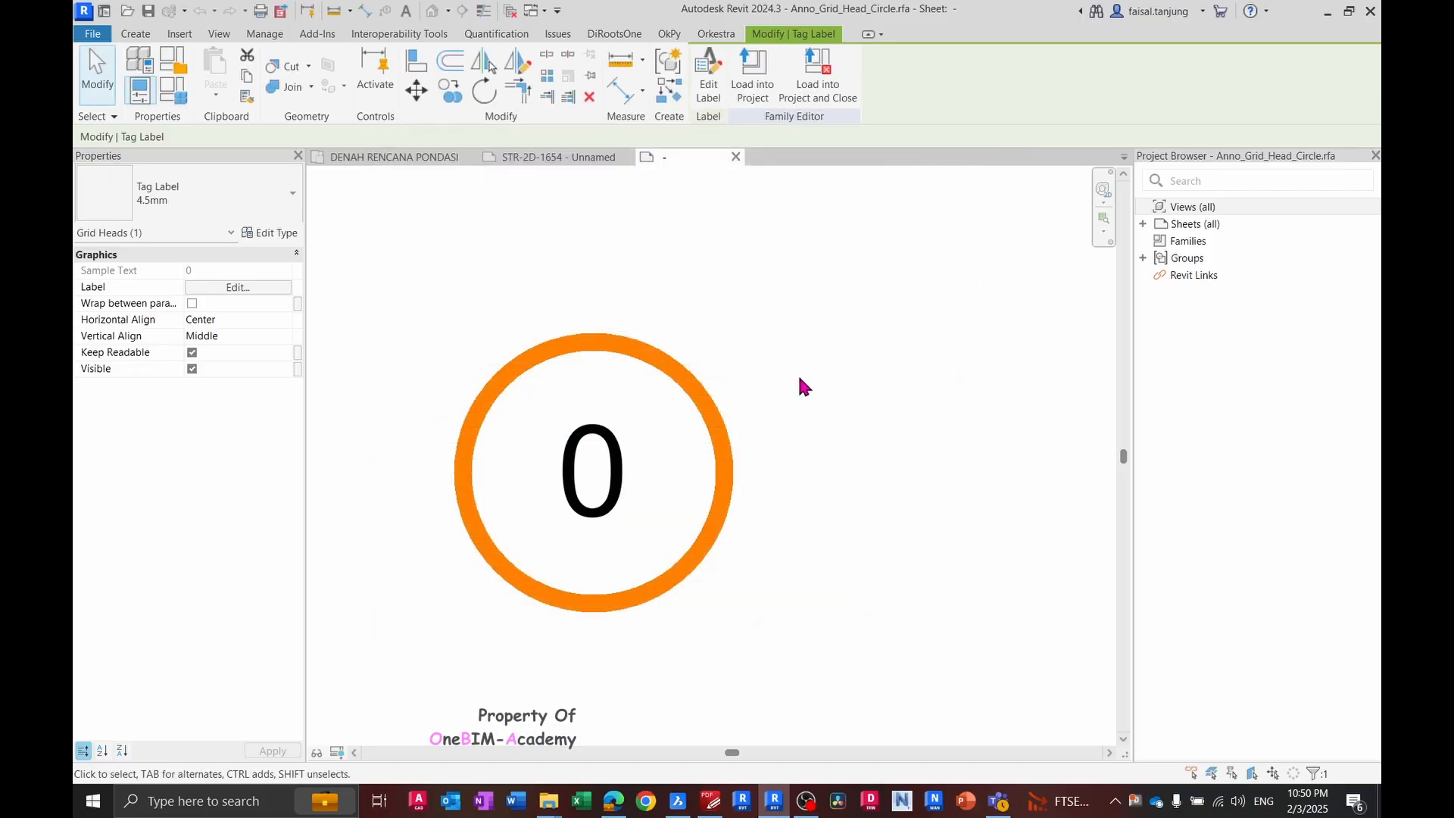
{"action": "left_click", "coordinate": [798, 375]}
- Set the Line Color of the Grid Heads category to Black in the family's object styles
{"action": "left_click", "coordinate": [641, 349]}
{"action": "middle_click_drag", "start_coordinate": [463, 326], "coordinate": [645, 328]}
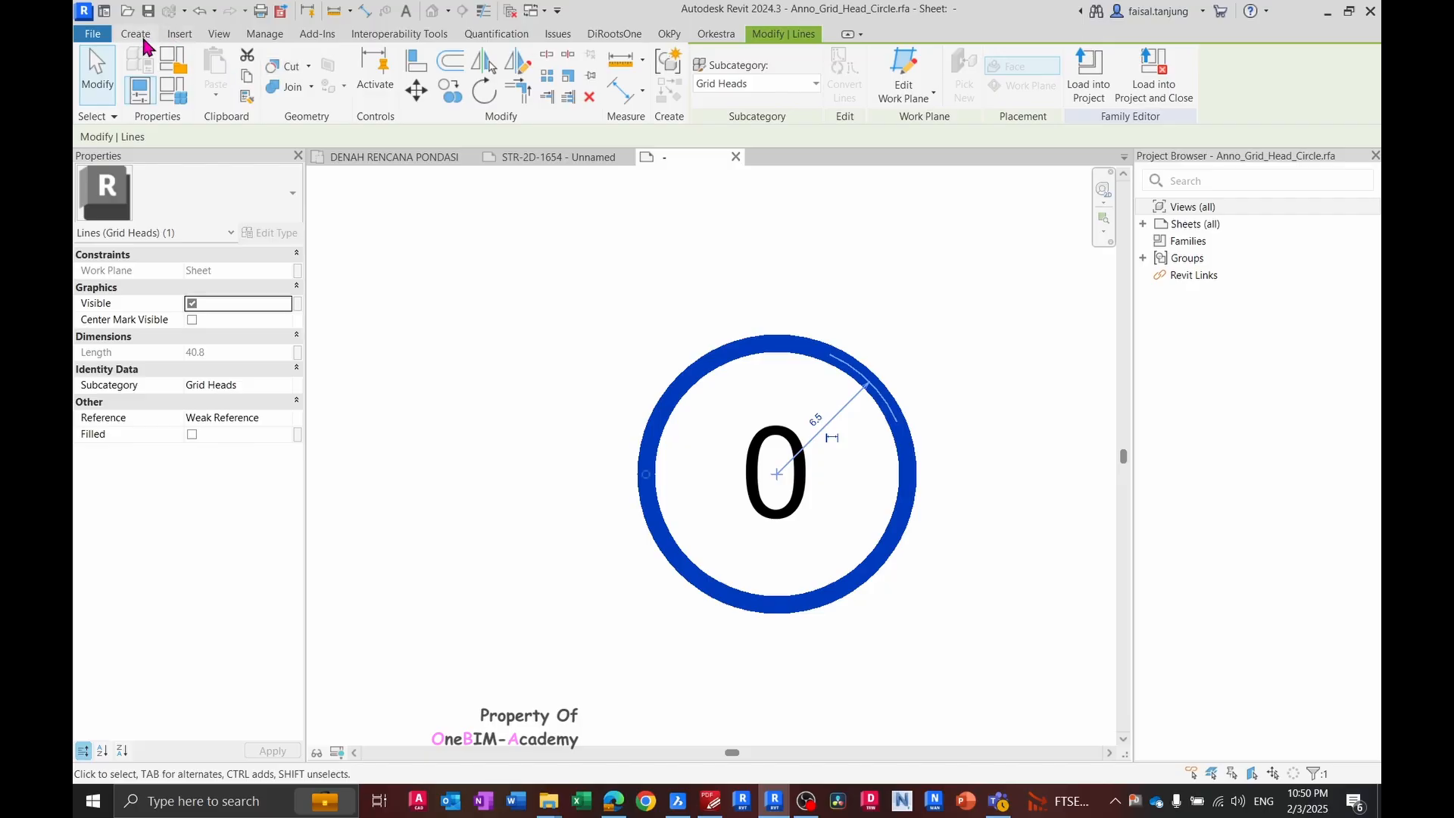
{"action": "left_click", "coordinate": [265, 34]}
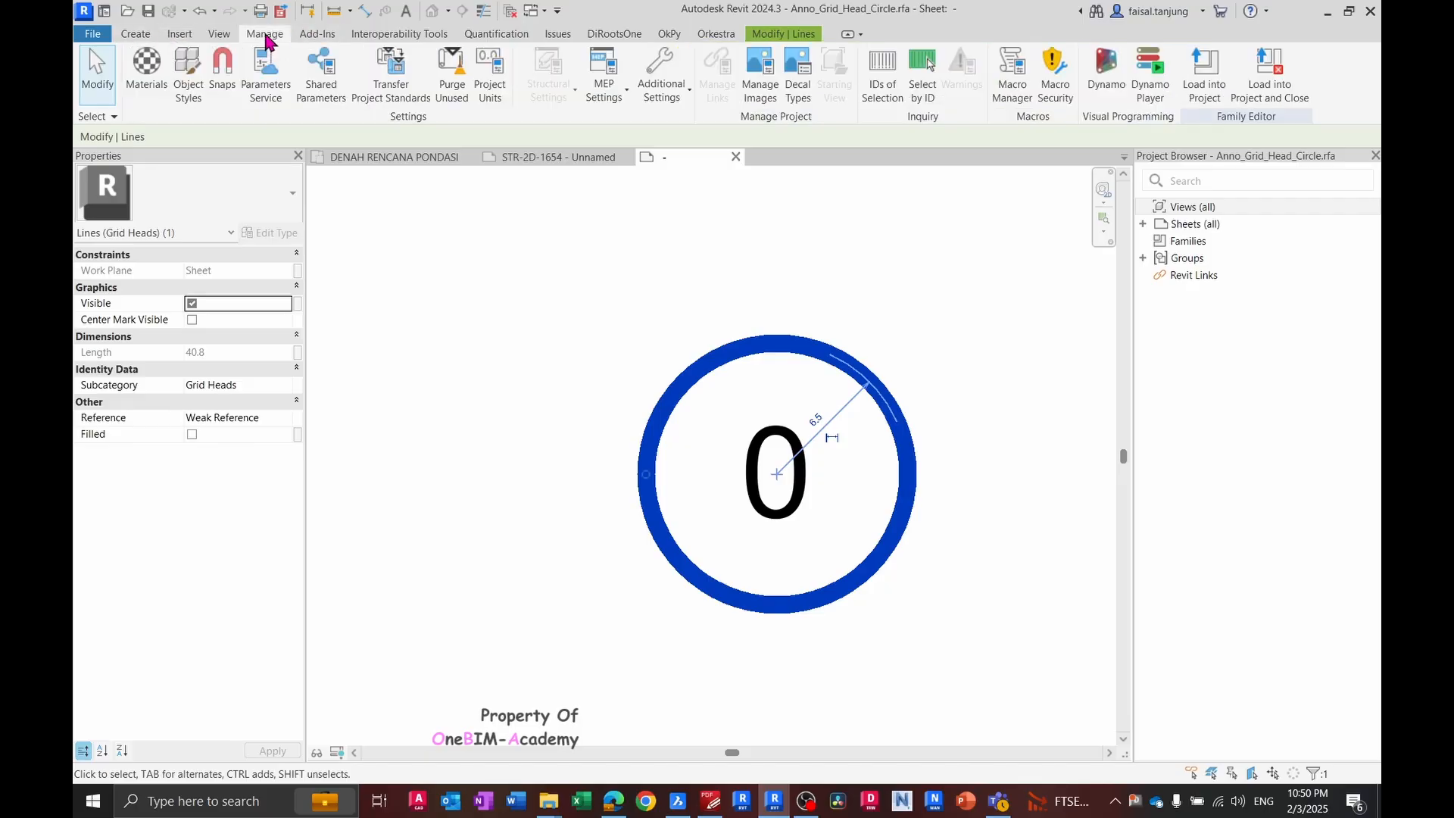
{"action": "left_click", "coordinate": [188, 76]}
{"action": "left_click", "coordinate": [859, 291]}
{"action": "left_click", "coordinate": [970, 289]}
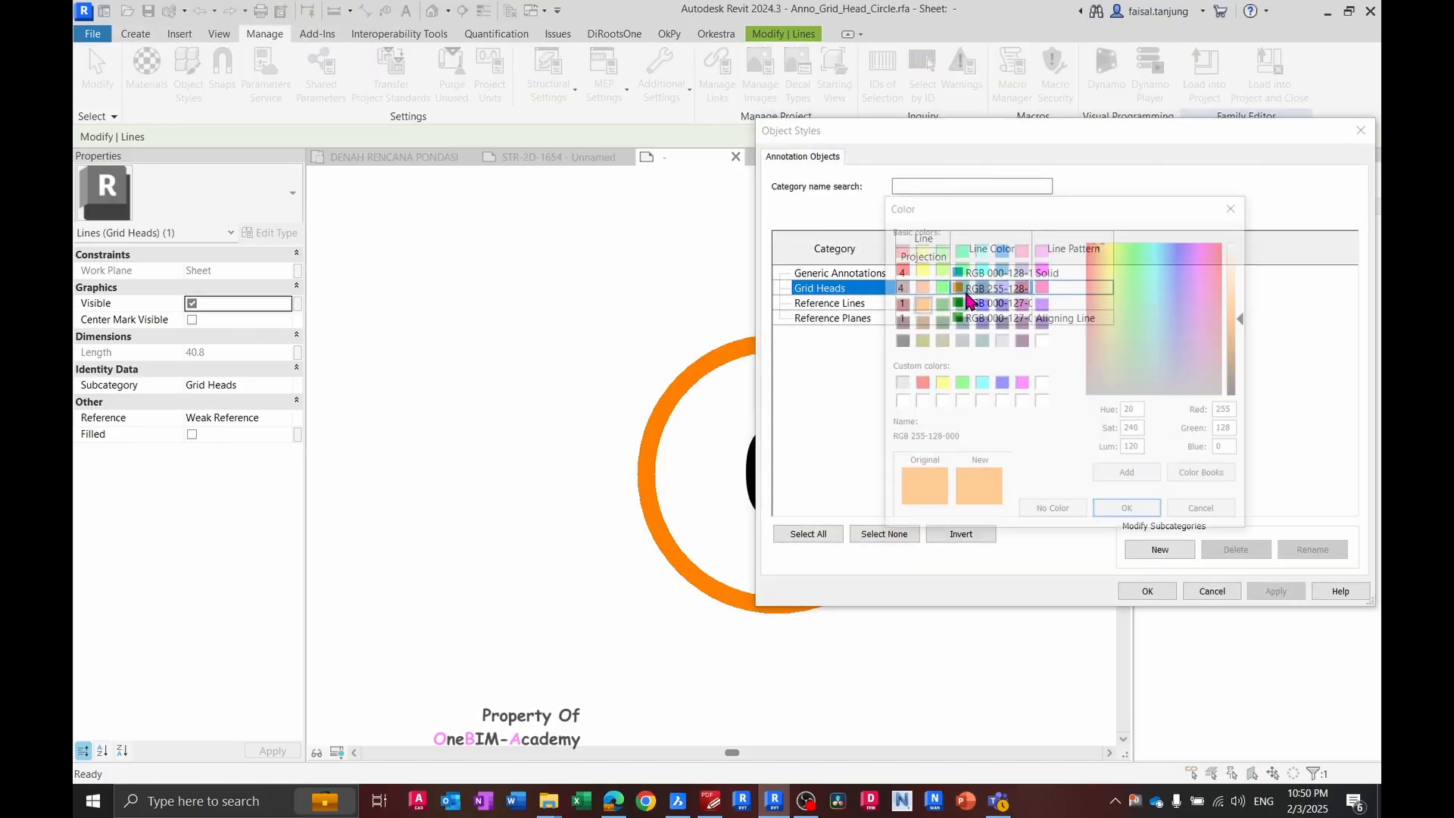
{"action": "left_click", "coordinate": [899, 341]}
{"action": "left_click", "coordinate": [1136, 513]}
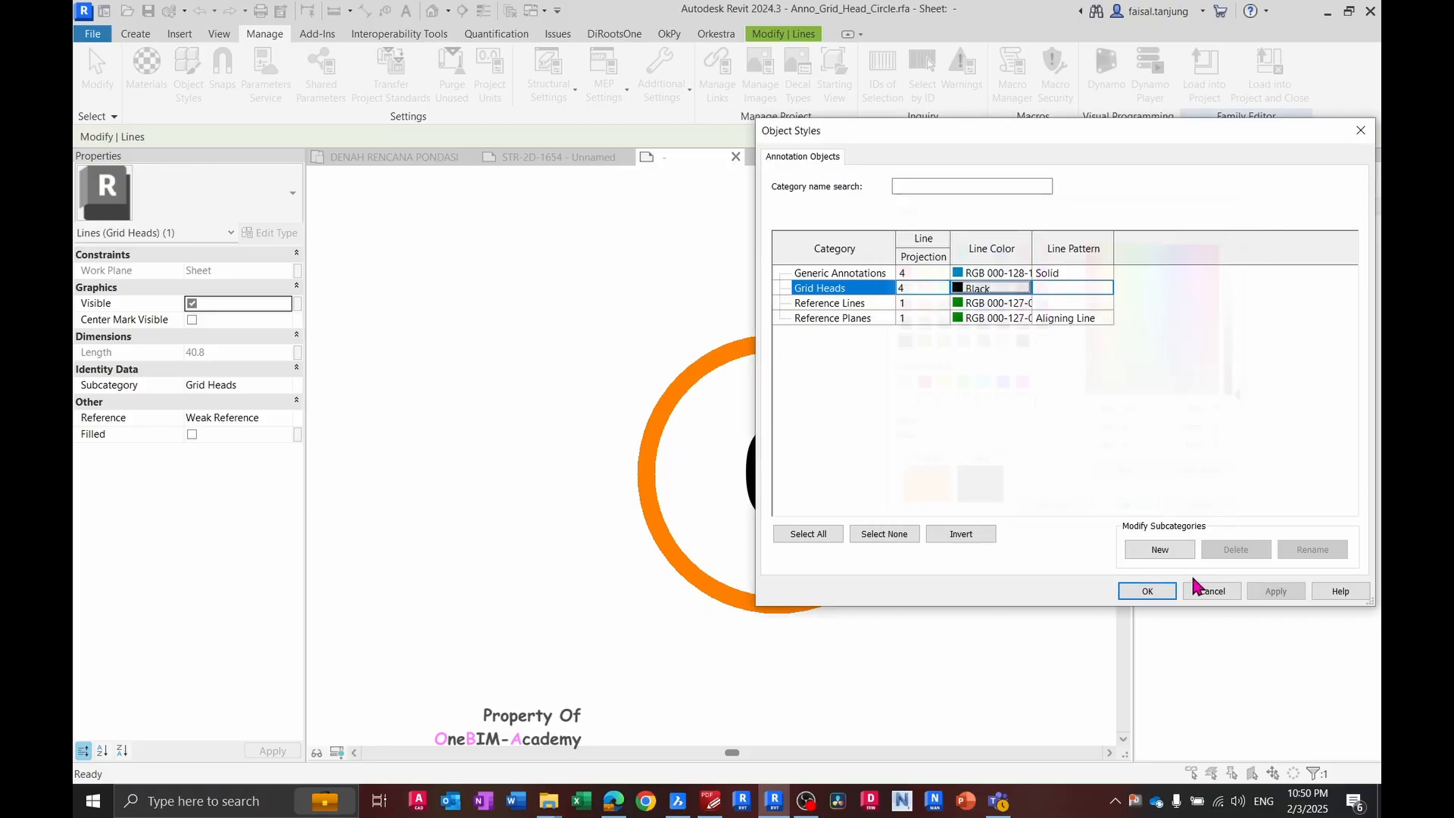
{"action": "left_click", "coordinate": [1155, 591]}
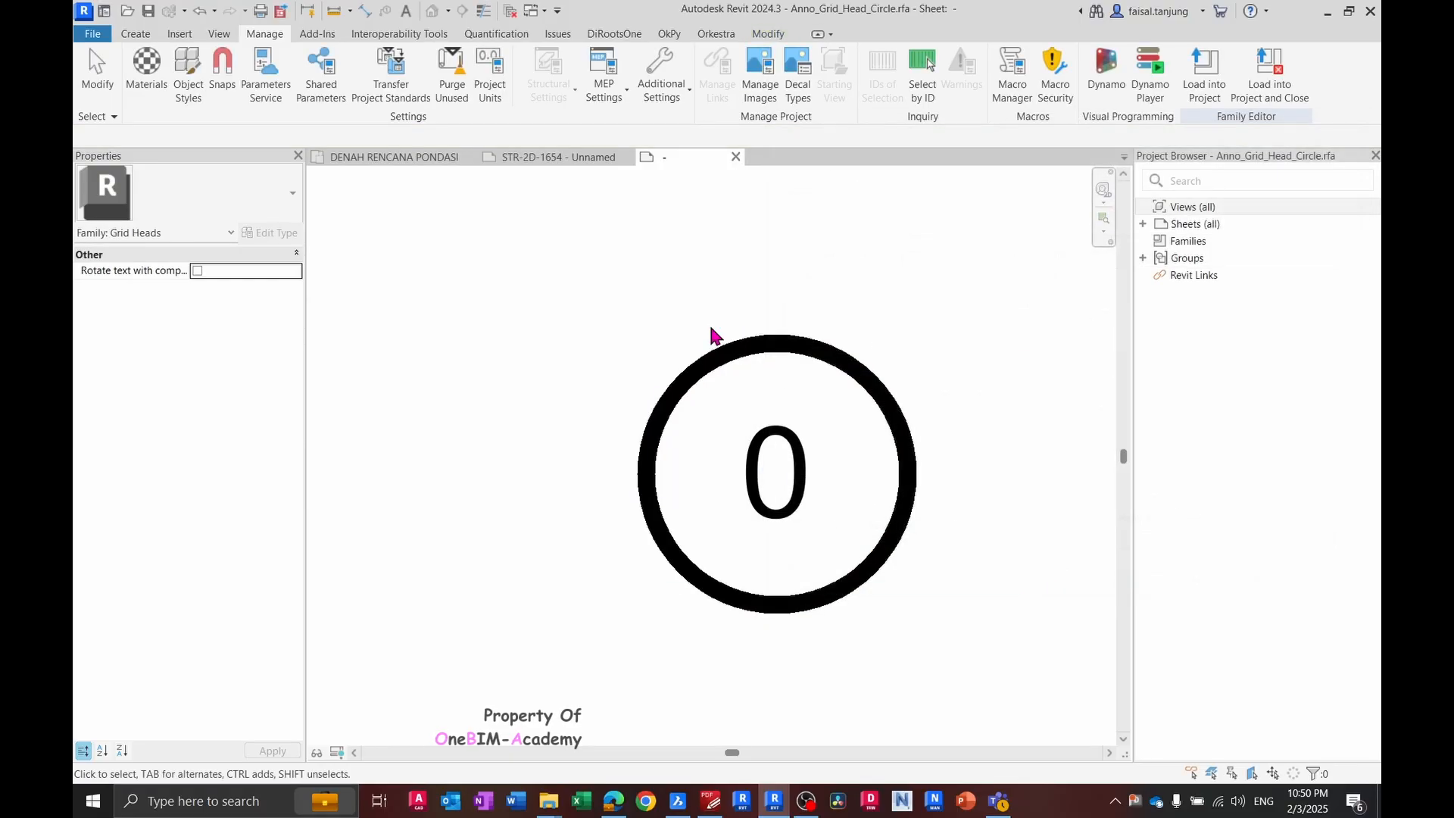
- Load the grid head family into the project, overwriting the existing version and its parameter values, and check the grid bubbles
{"action": "left_click", "coordinate": [1198, 88]}
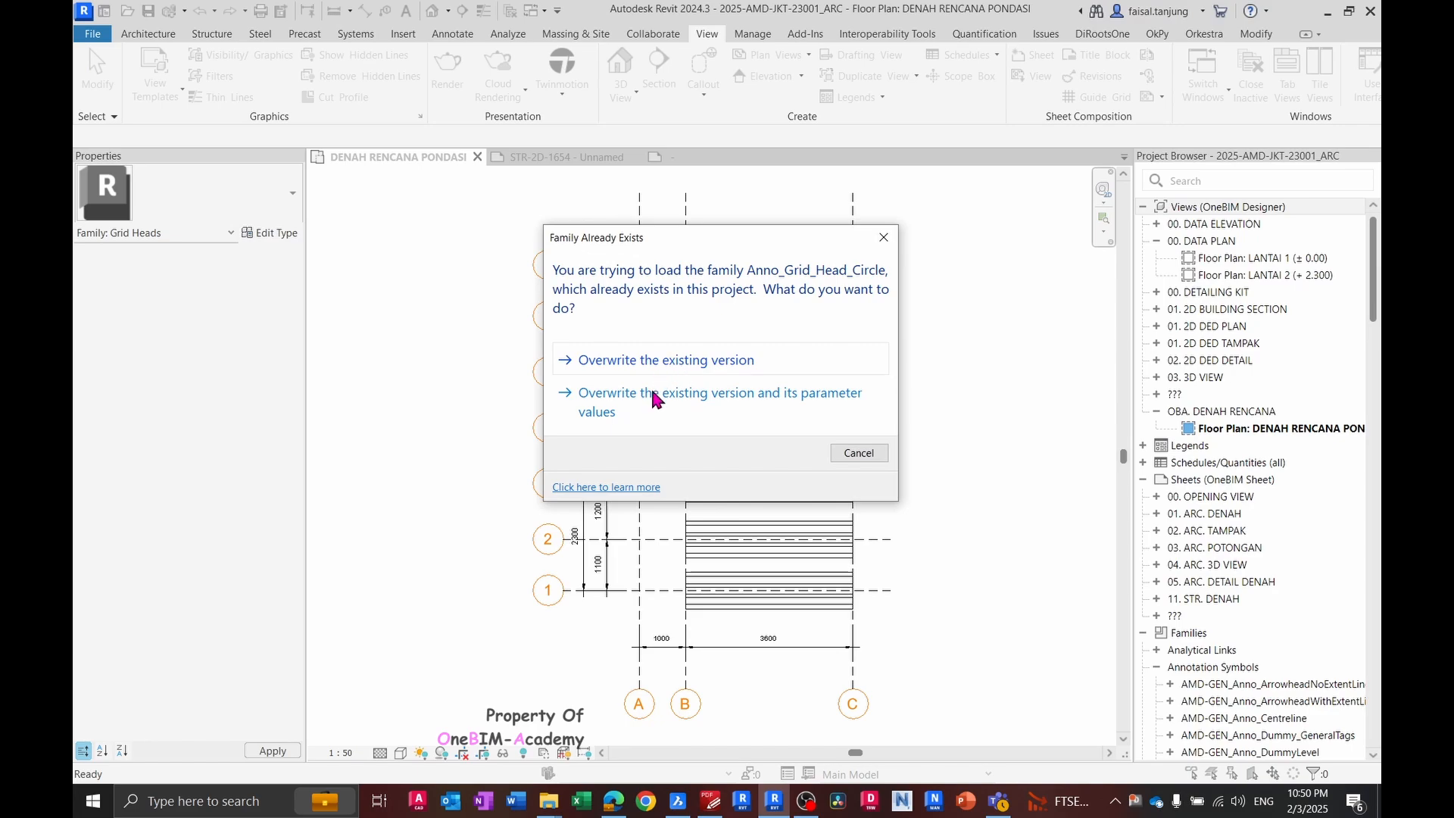
{"action": "left_click", "coordinate": [653, 399]}
{"action": "scroll", "coordinate": [655, 394], "scroll_direction": "up", "scroll_amount": 5}
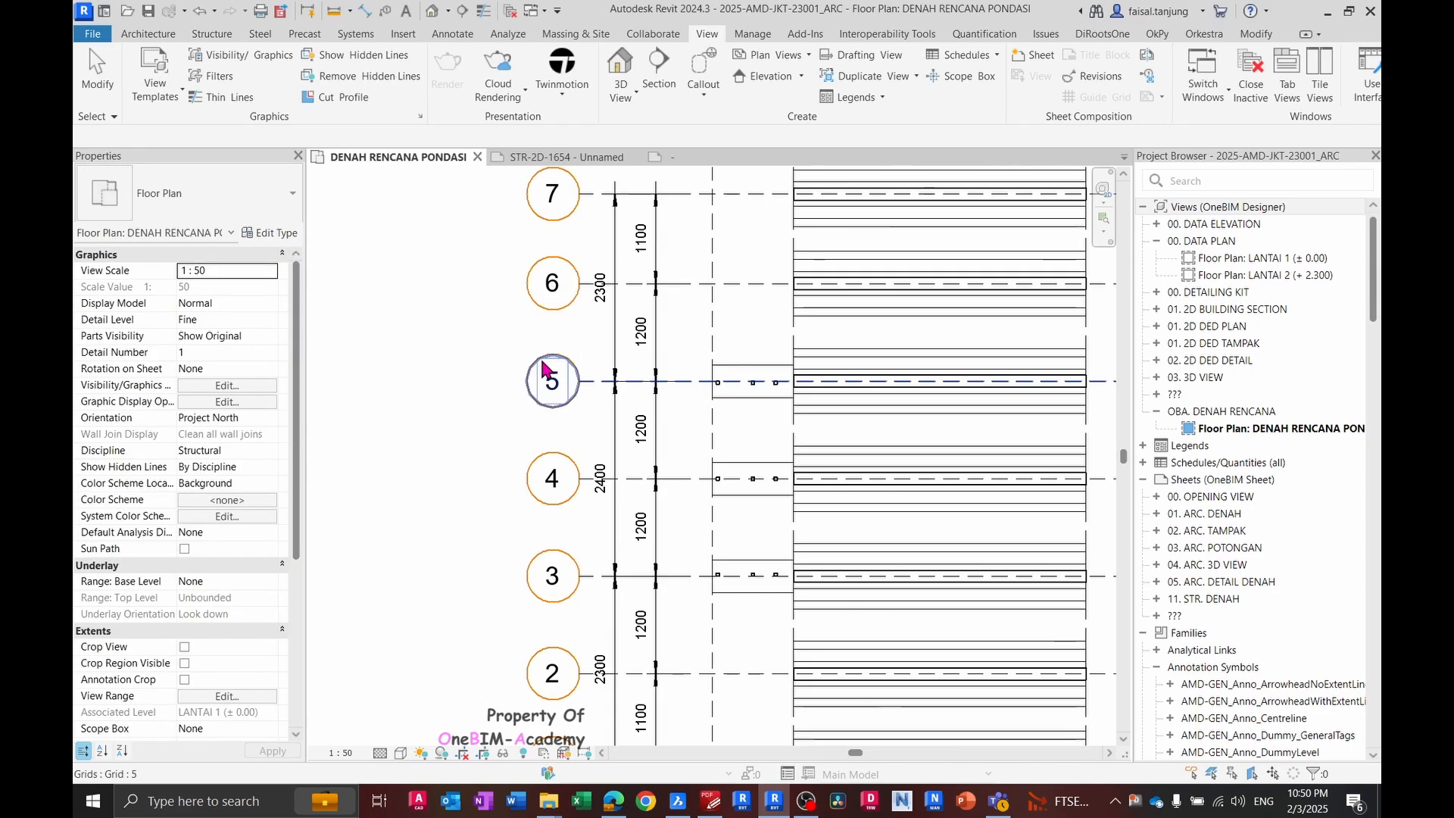
{"action": "left_click", "coordinate": [583, 362]}
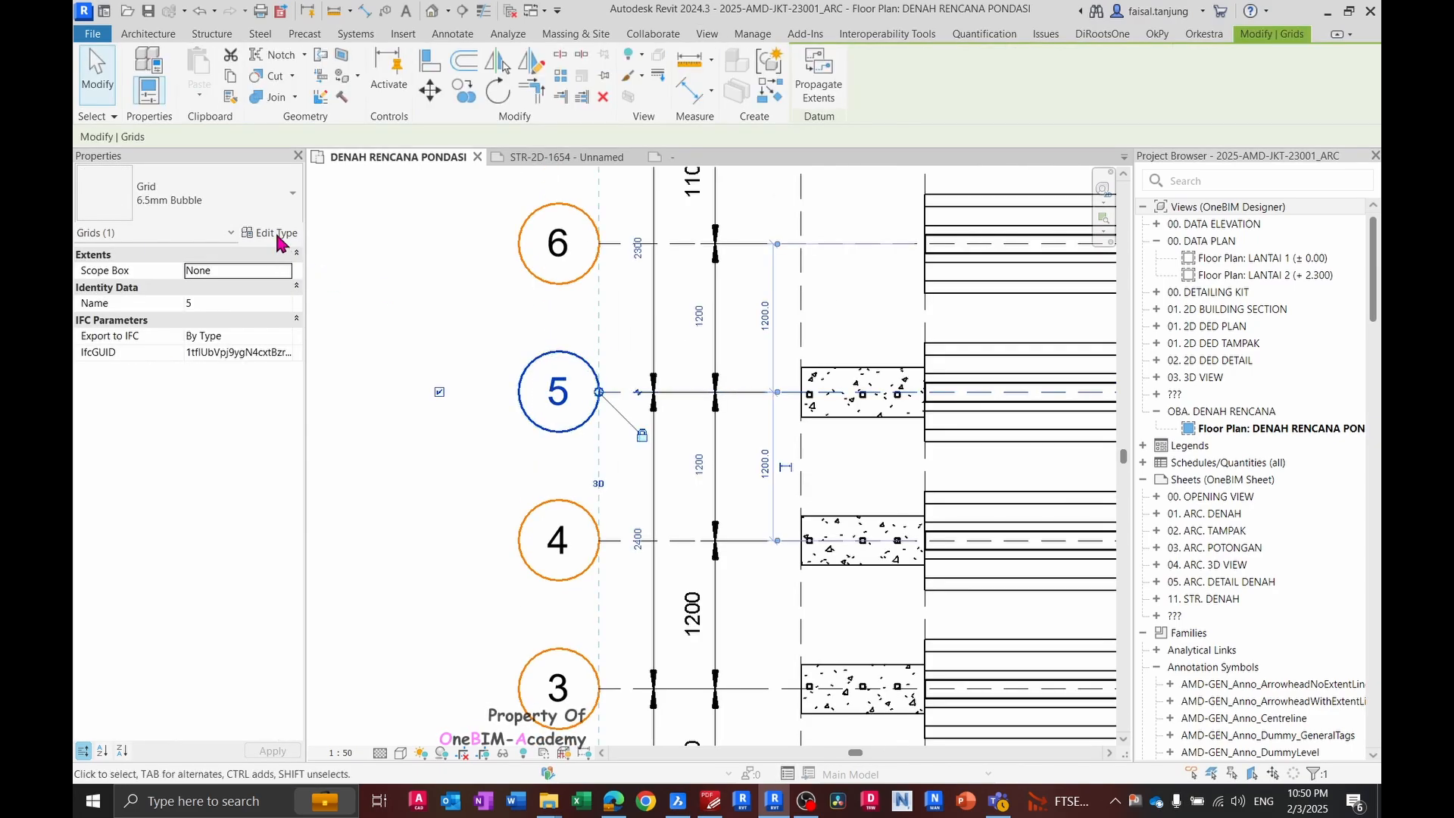
{"action": "left_click", "coordinate": [503, 301]}
{"action": "middle_click_drag", "start_coordinate": [503, 302], "coordinate": [656, 390]}
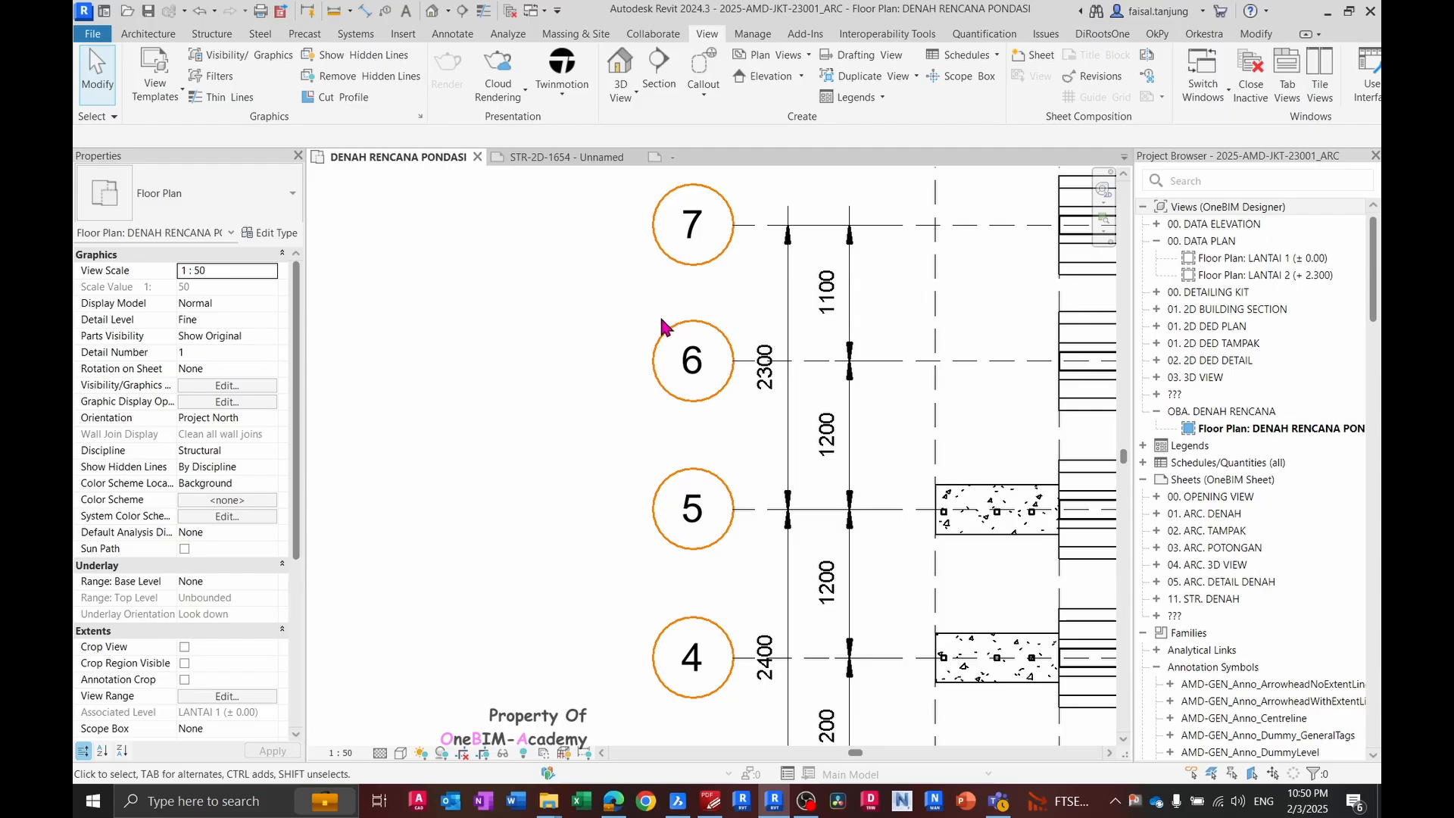
{"action": "scroll", "coordinate": [749, 336], "scroll_direction": "up", "scroll_amount": 2}
{"action": "middle_click_drag", "start_coordinate": [753, 351], "coordinate": [687, 483]}
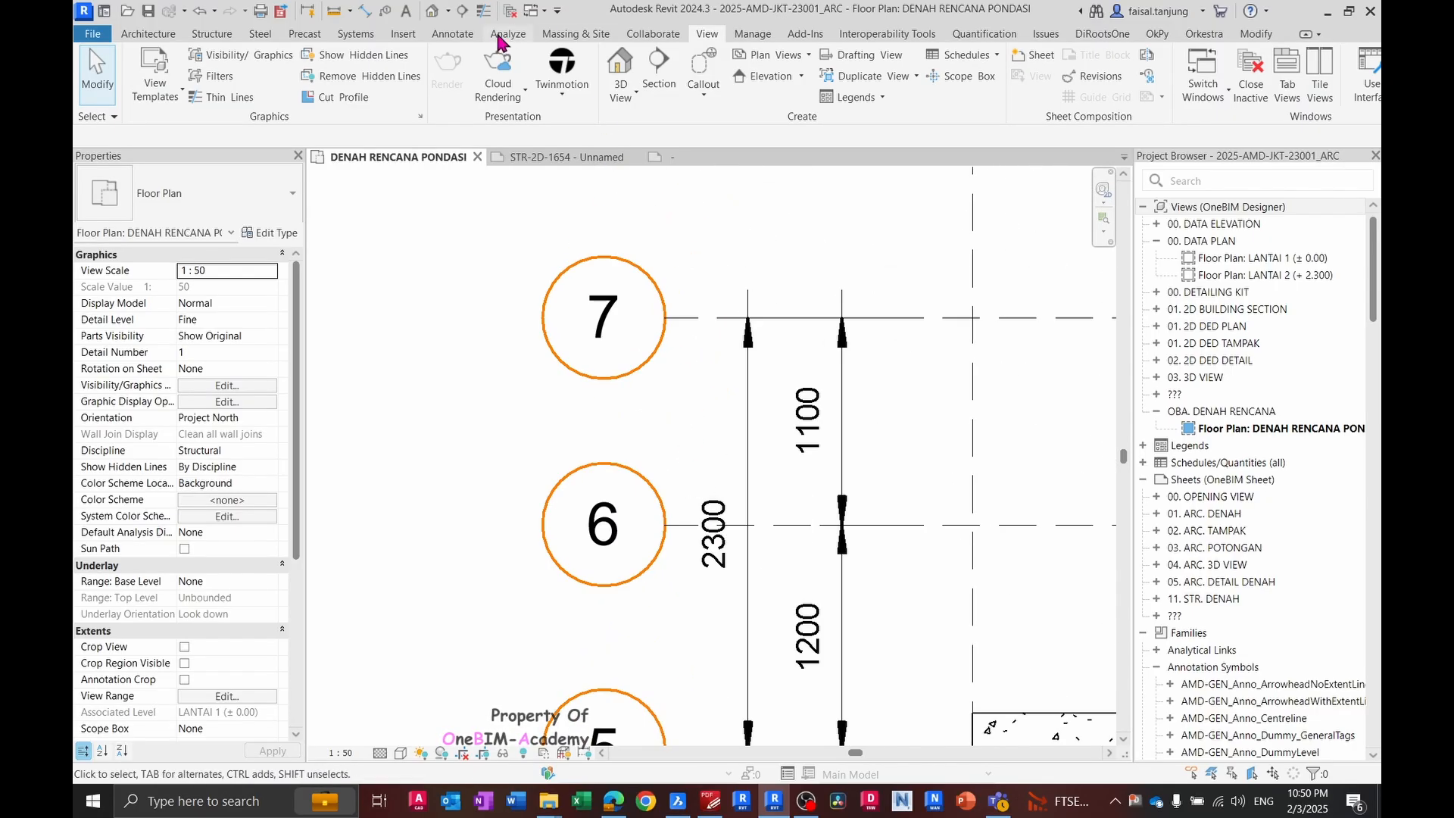
- Set the Line Color of the Grid Heads annotation category to Black in the project's object styles
{"action": "left_click", "coordinate": [754, 34]}
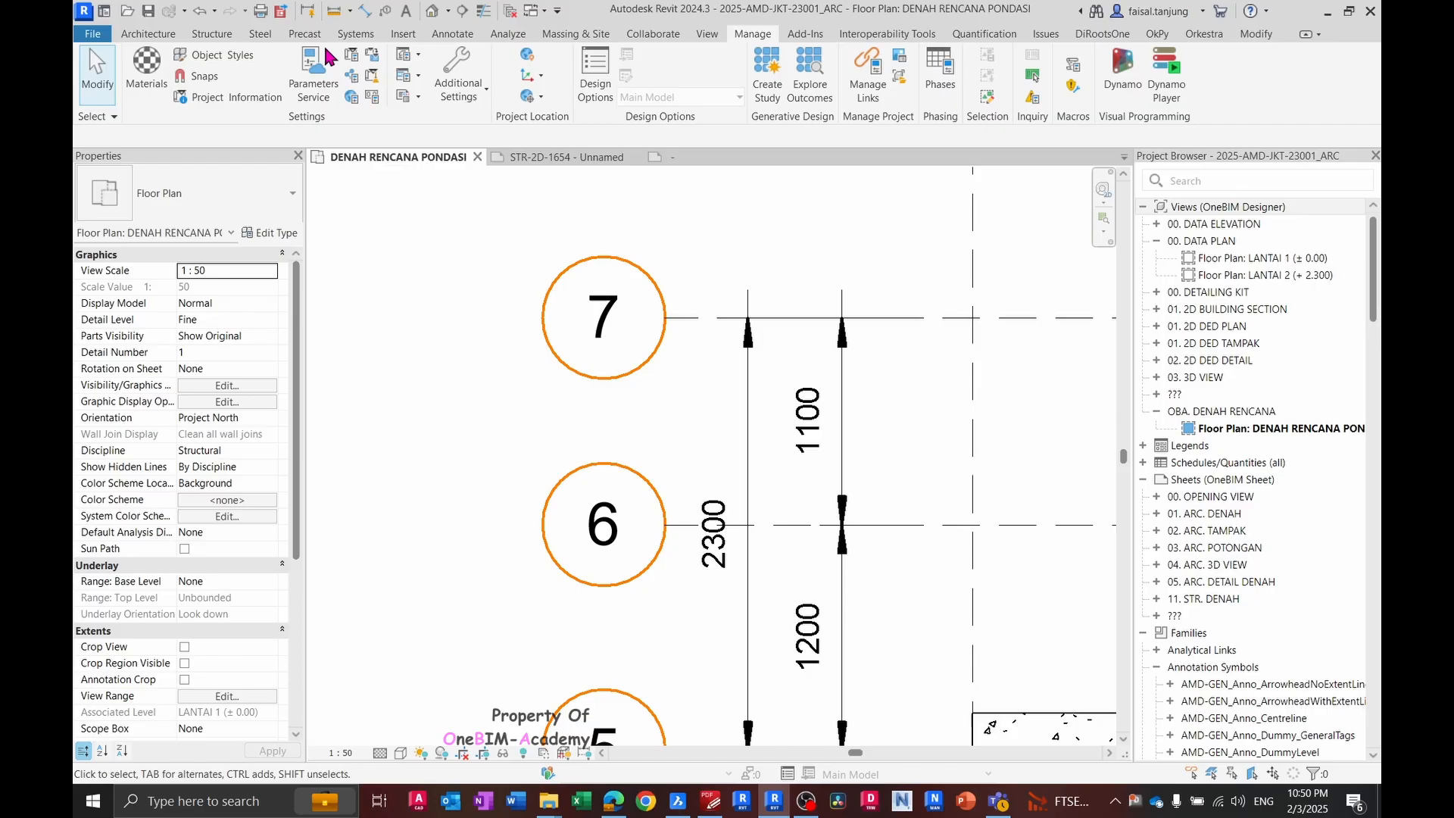
{"action": "left_click", "coordinate": [199, 55]}
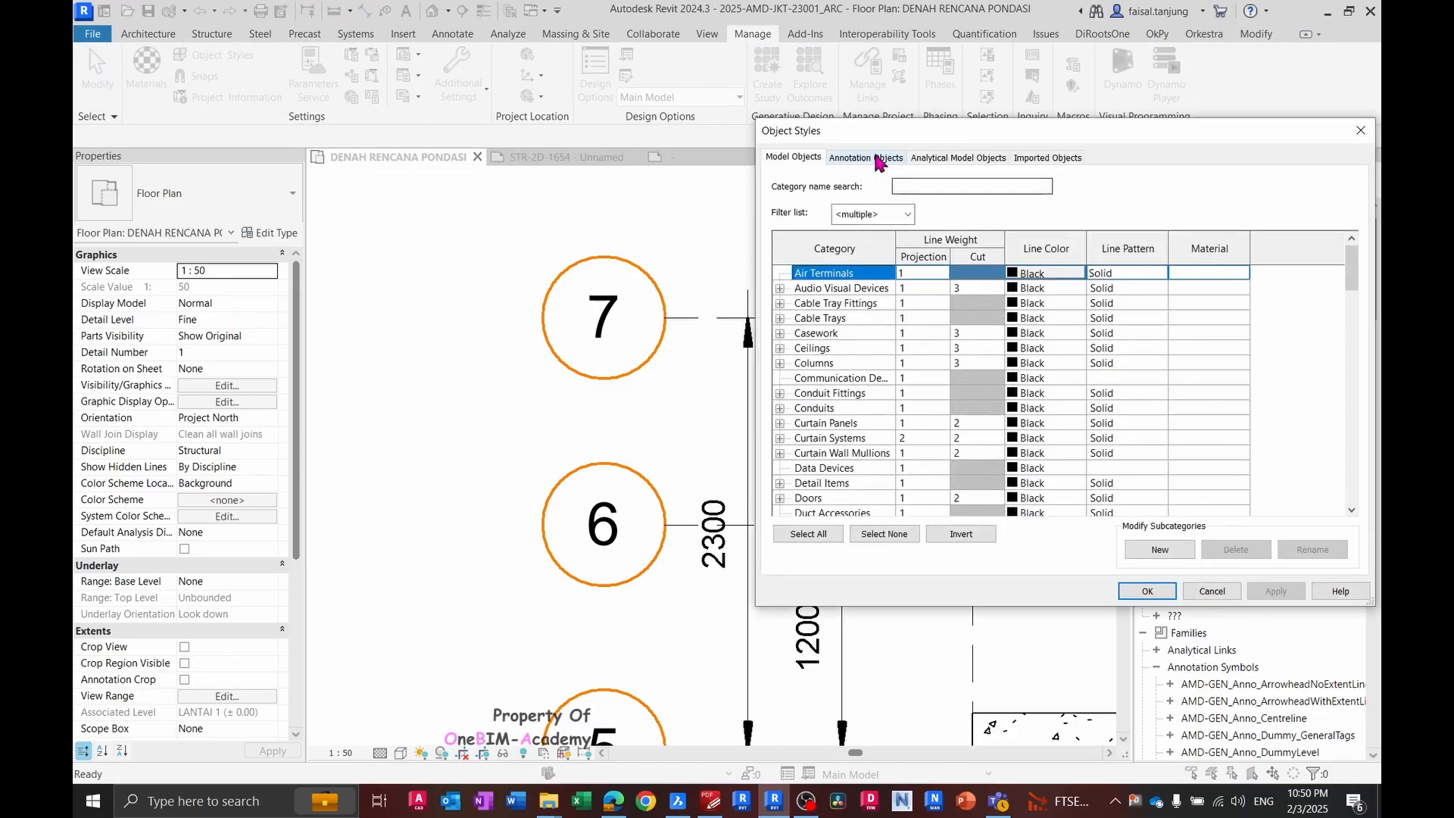
{"action": "left_click", "coordinate": [879, 161]}
{"action": "scroll", "coordinate": [844, 384], "scroll_direction": "down", "scroll_amount": 3}
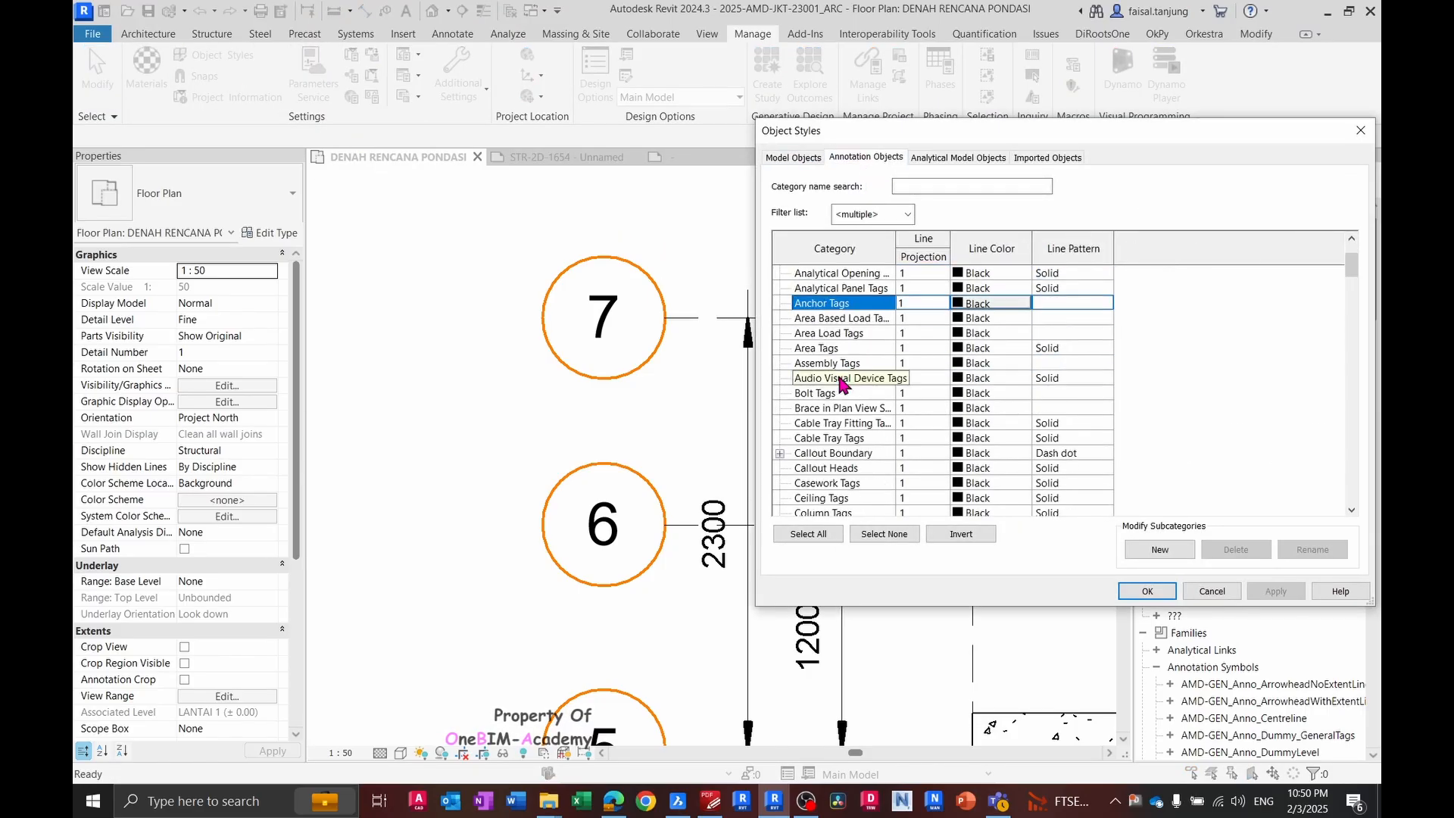
{"action": "scroll", "coordinate": [843, 385], "scroll_direction": "down", "scroll_amount": 8}
{"action": "left_click", "coordinate": [847, 369]}
{"action": "scroll", "coordinate": [854, 394], "scroll_direction": "down", "scroll_amount": 2}
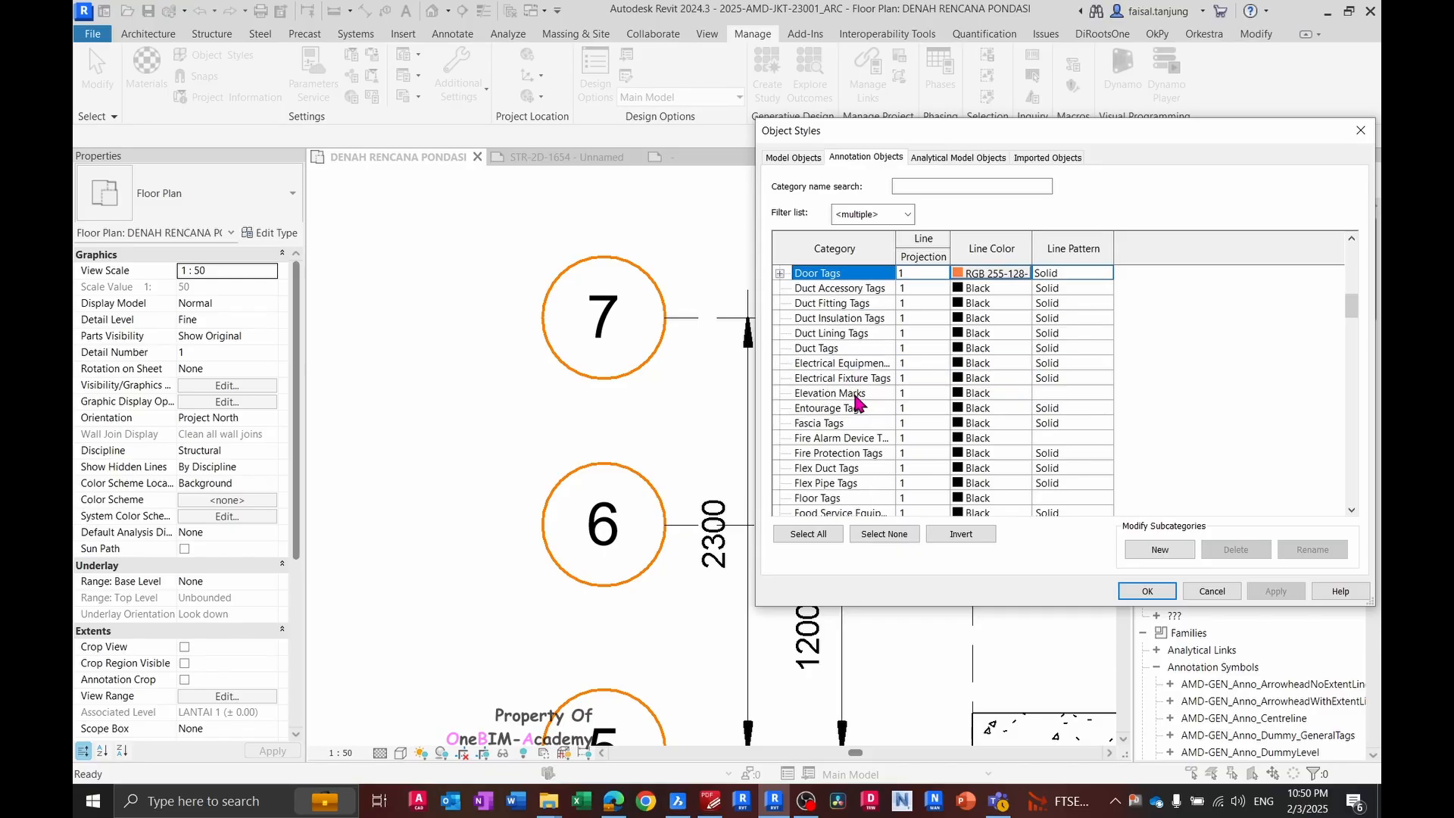
{"action": "scroll", "coordinate": [856, 402], "scroll_direction": "down", "scroll_amount": 5}
{"action": "left_click", "coordinate": [834, 366]}
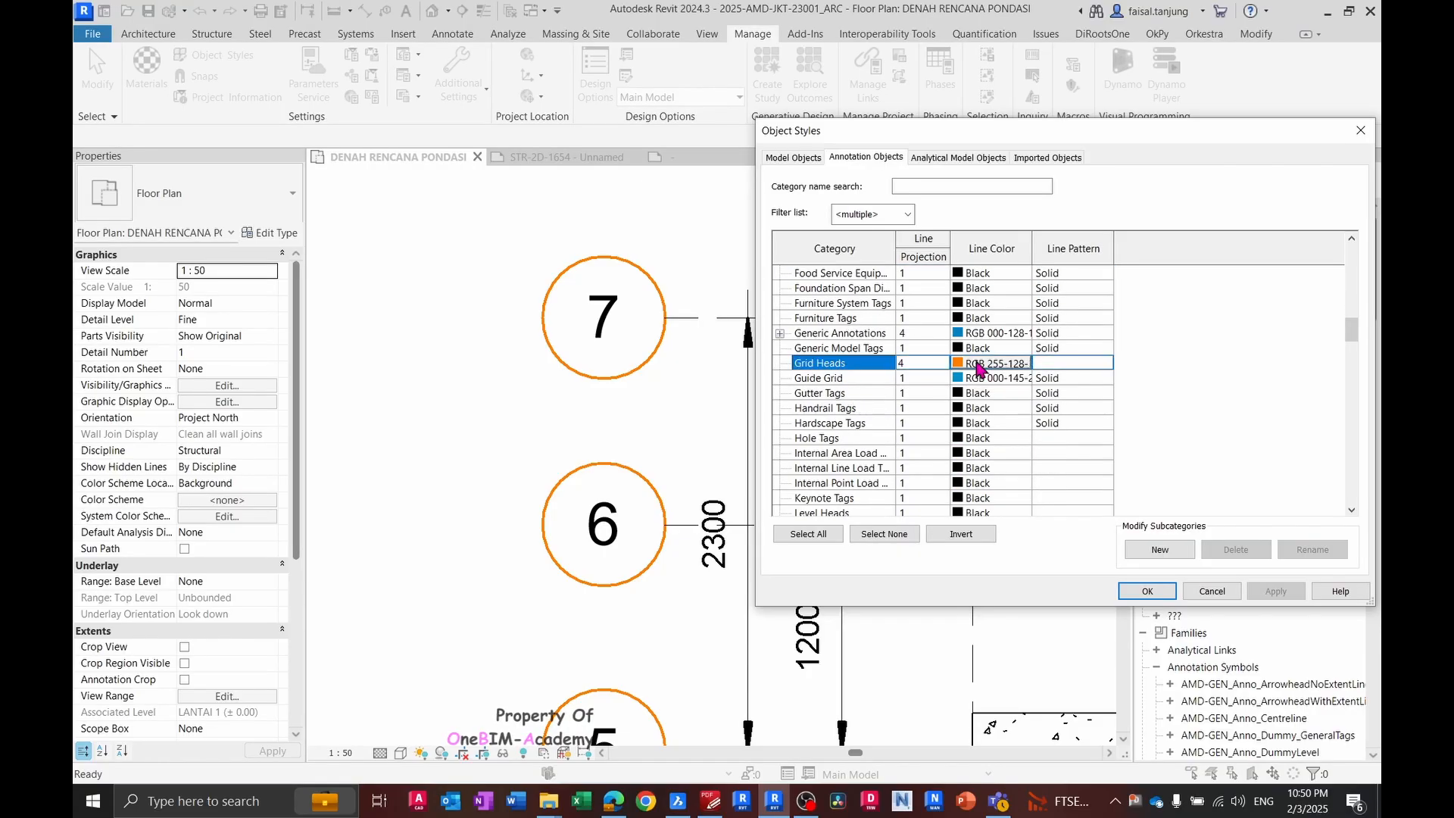
{"action": "left_click", "coordinate": [979, 363]}
{"action": "left_click", "coordinate": [899, 339]}
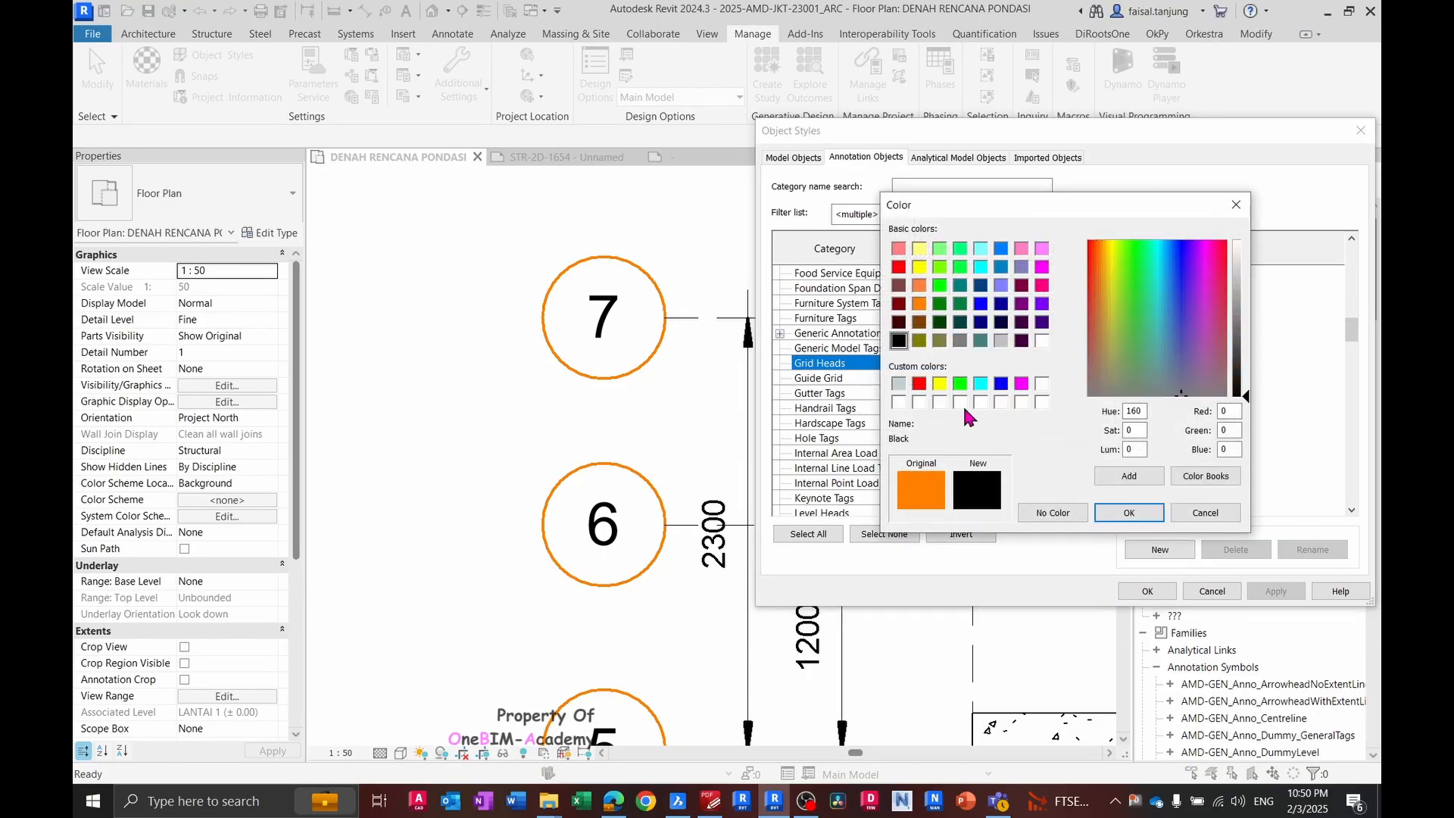
{"action": "left_click", "coordinate": [1129, 513]}
{"action": "left_click", "coordinate": [1149, 596]}
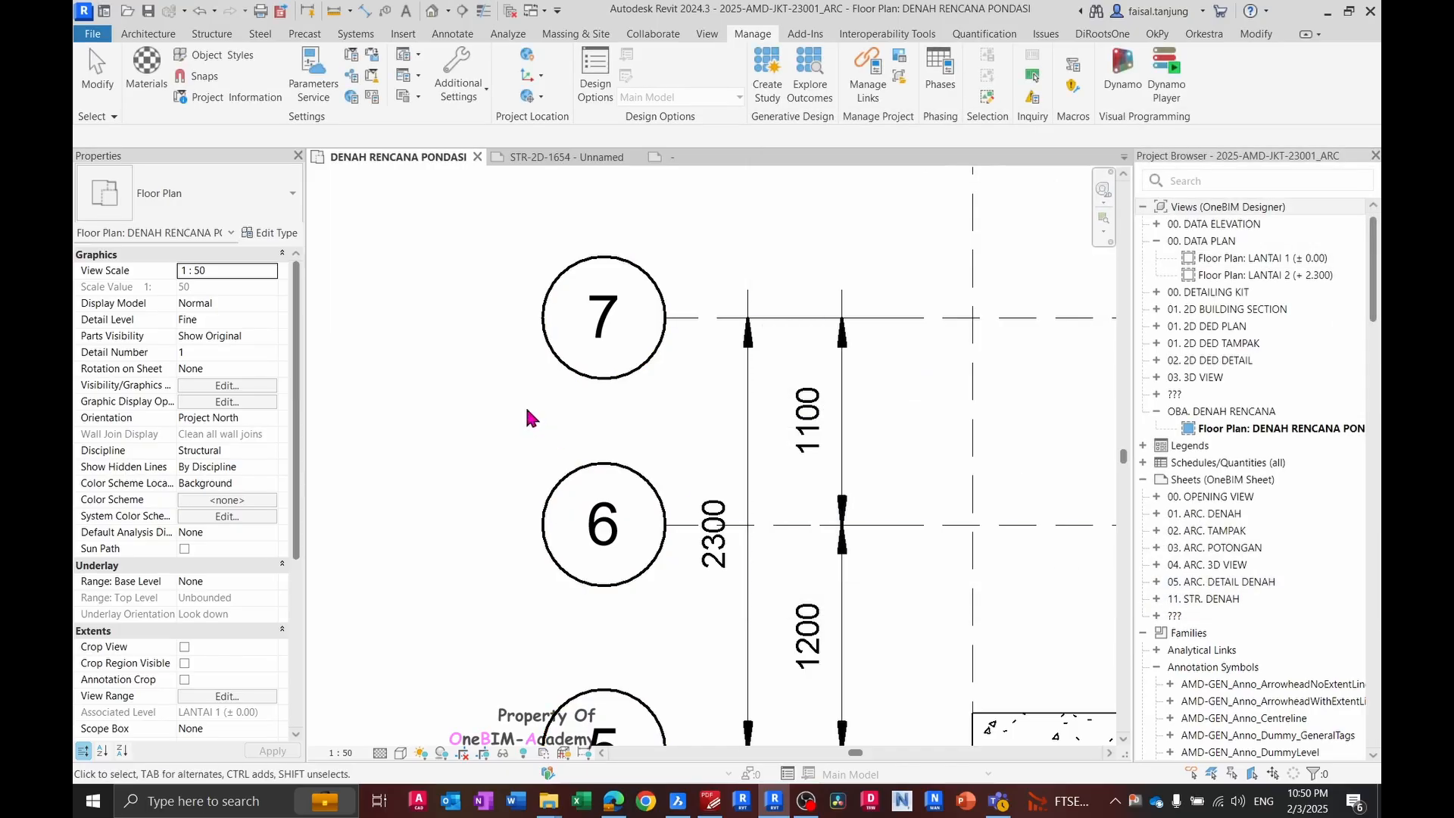
{"action": "scroll", "coordinate": [530, 412], "scroll_direction": "down", "scroll_amount": 6}
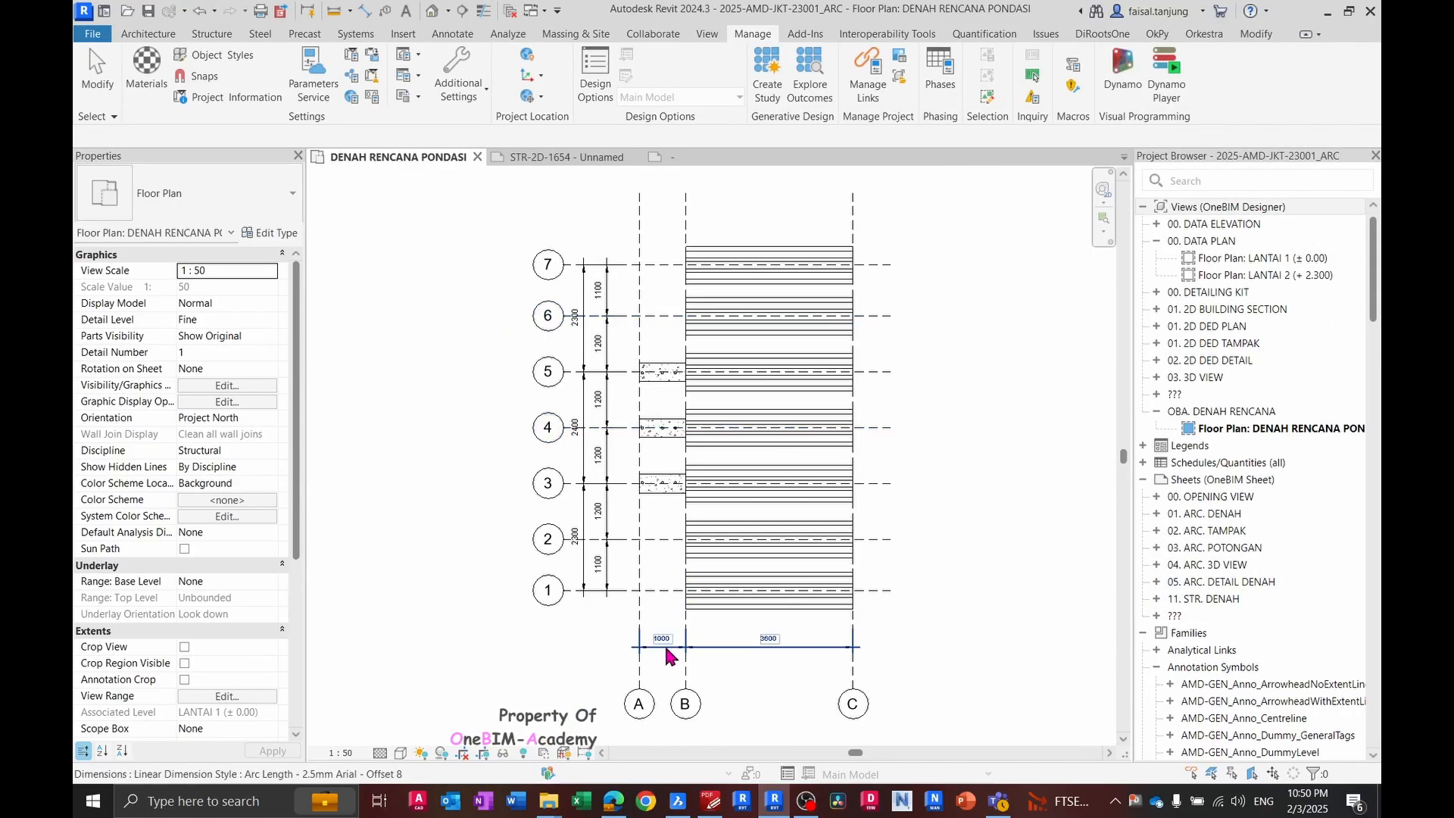
{"action": "scroll", "coordinate": [718, 665], "scroll_direction": "up", "scroll_amount": 2}
{"action": "middle_click_drag", "start_coordinate": [480, 474], "coordinate": [487, 484]}
{"action": "scroll", "coordinate": [513, 389], "scroll_direction": "up", "scroll_amount": 1}
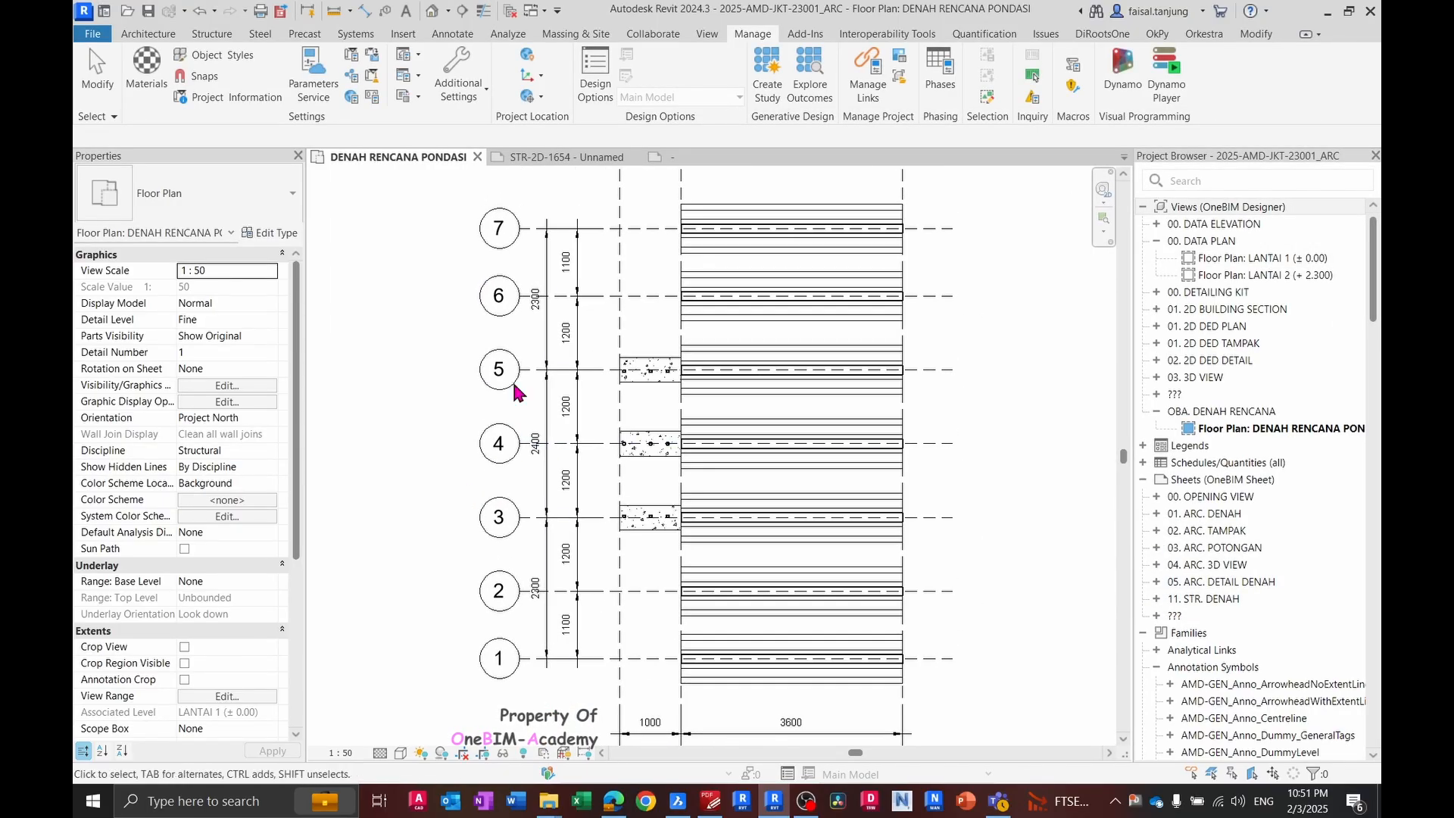
- Examine the size of the grid bubbles relative to the dimensions on the foundation plan
{"action": "left_click", "coordinate": [993, 371]}
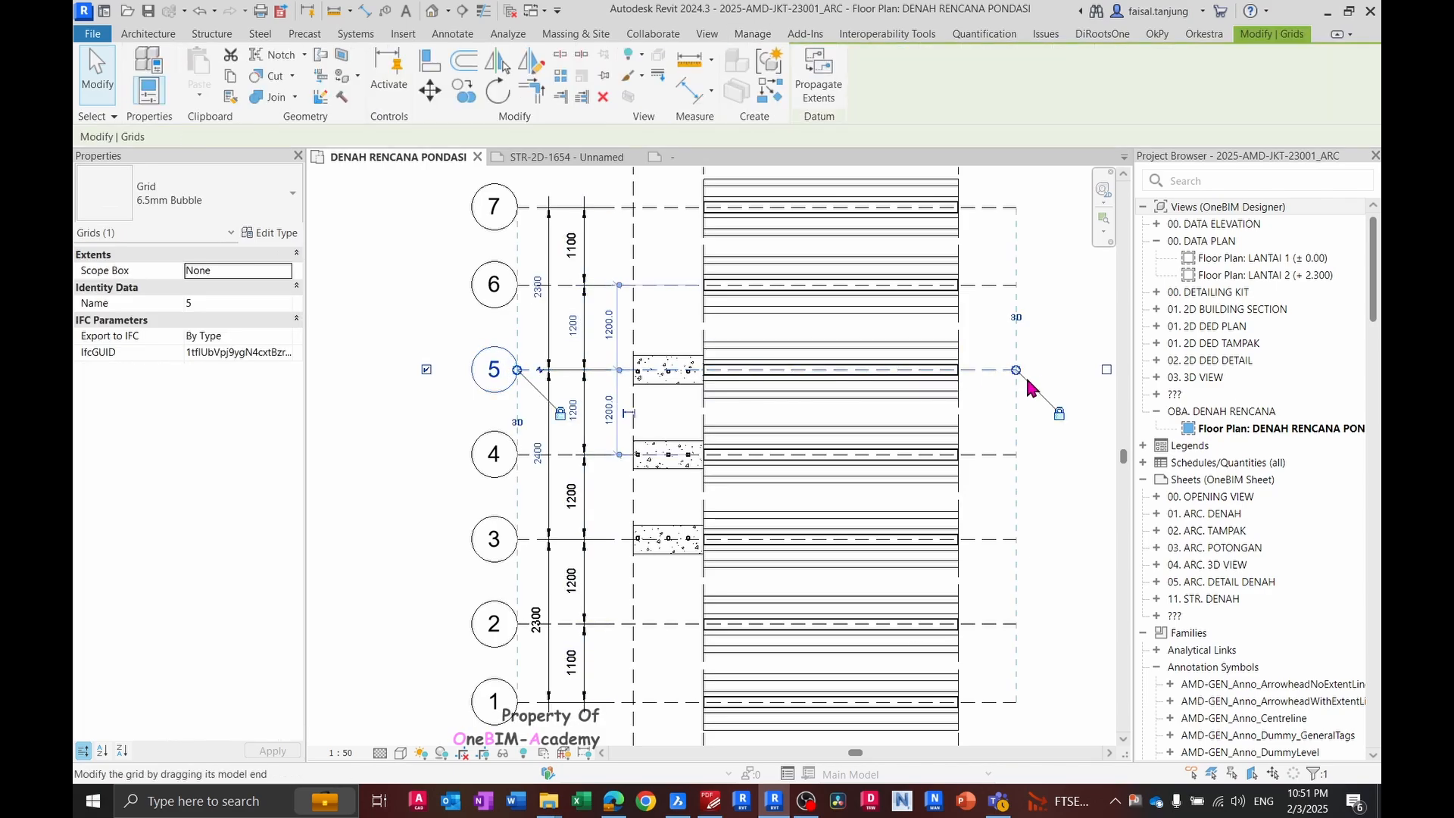
{"action": "scroll", "coordinate": [474, 352], "scroll_direction": "up", "scroll_amount": 2}
{"action": "left_click", "coordinate": [443, 339]}
{"action": "middle_click_drag", "start_coordinate": [466, 378], "coordinate": [486, 439]}
{"action": "scroll", "coordinate": [551, 448], "scroll_direction": "down", "scroll_amount": 2}
{"action": "left_click", "coordinate": [559, 447]}
{"action": "scroll", "coordinate": [470, 397], "scroll_direction": "down", "scroll_amount": 2}
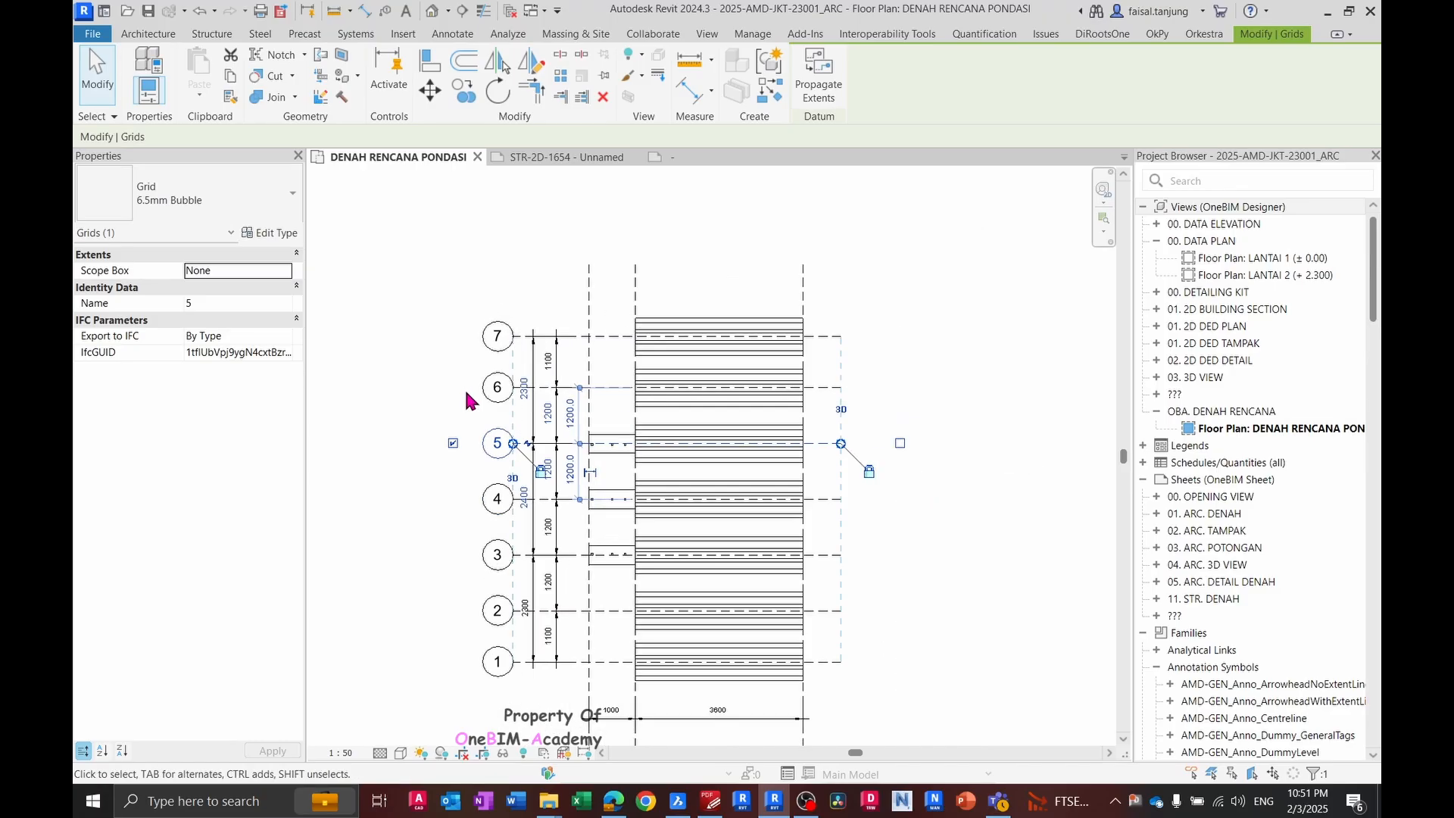
{"action": "scroll", "coordinate": [509, 352], "scroll_direction": "up", "scroll_amount": 2}
{"action": "left_click", "coordinate": [521, 353]}
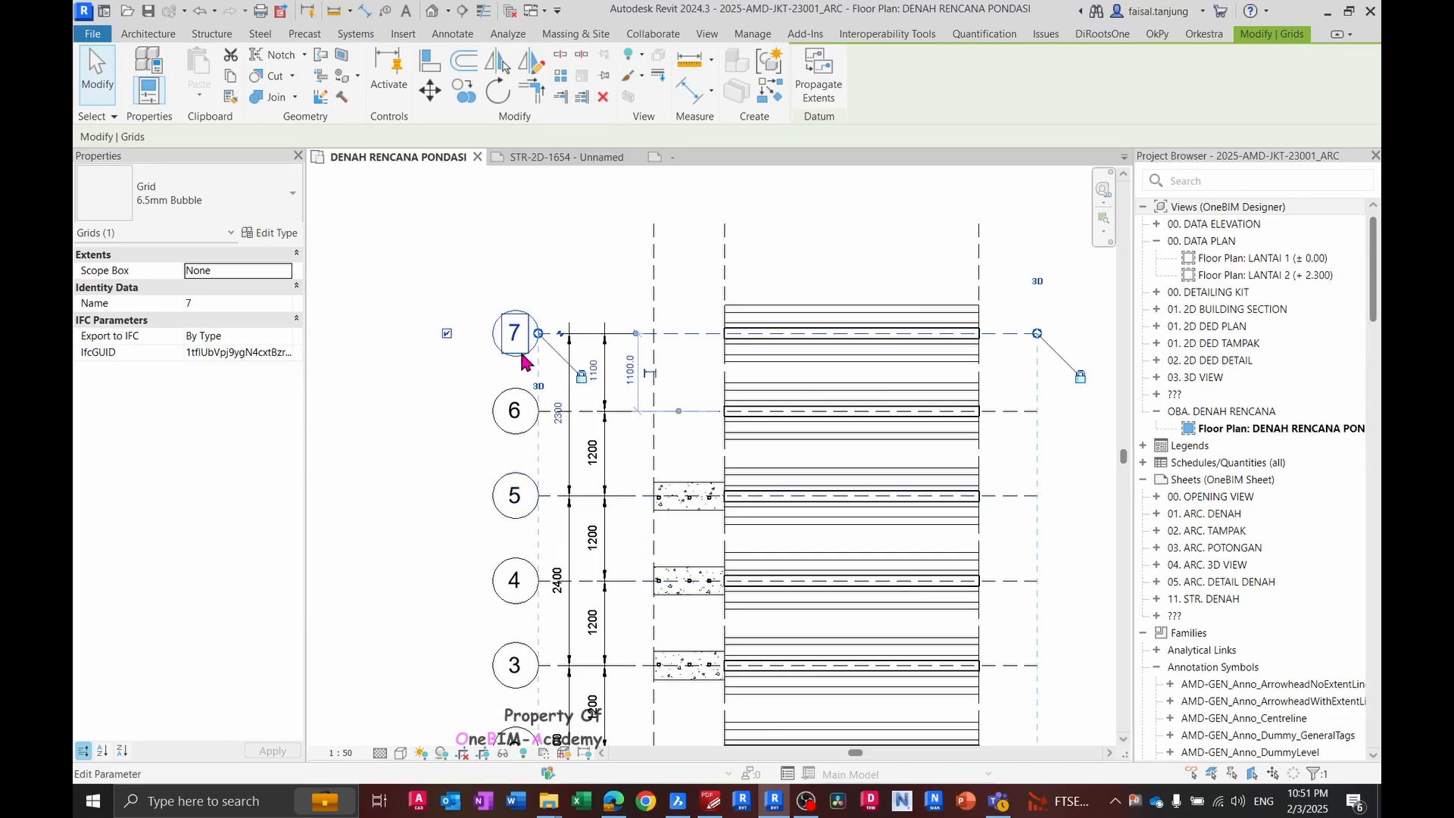
- Set the radius of the circle in the grid head family to 4.5 mm
{"action": "left_click", "coordinate": [691, 155]}
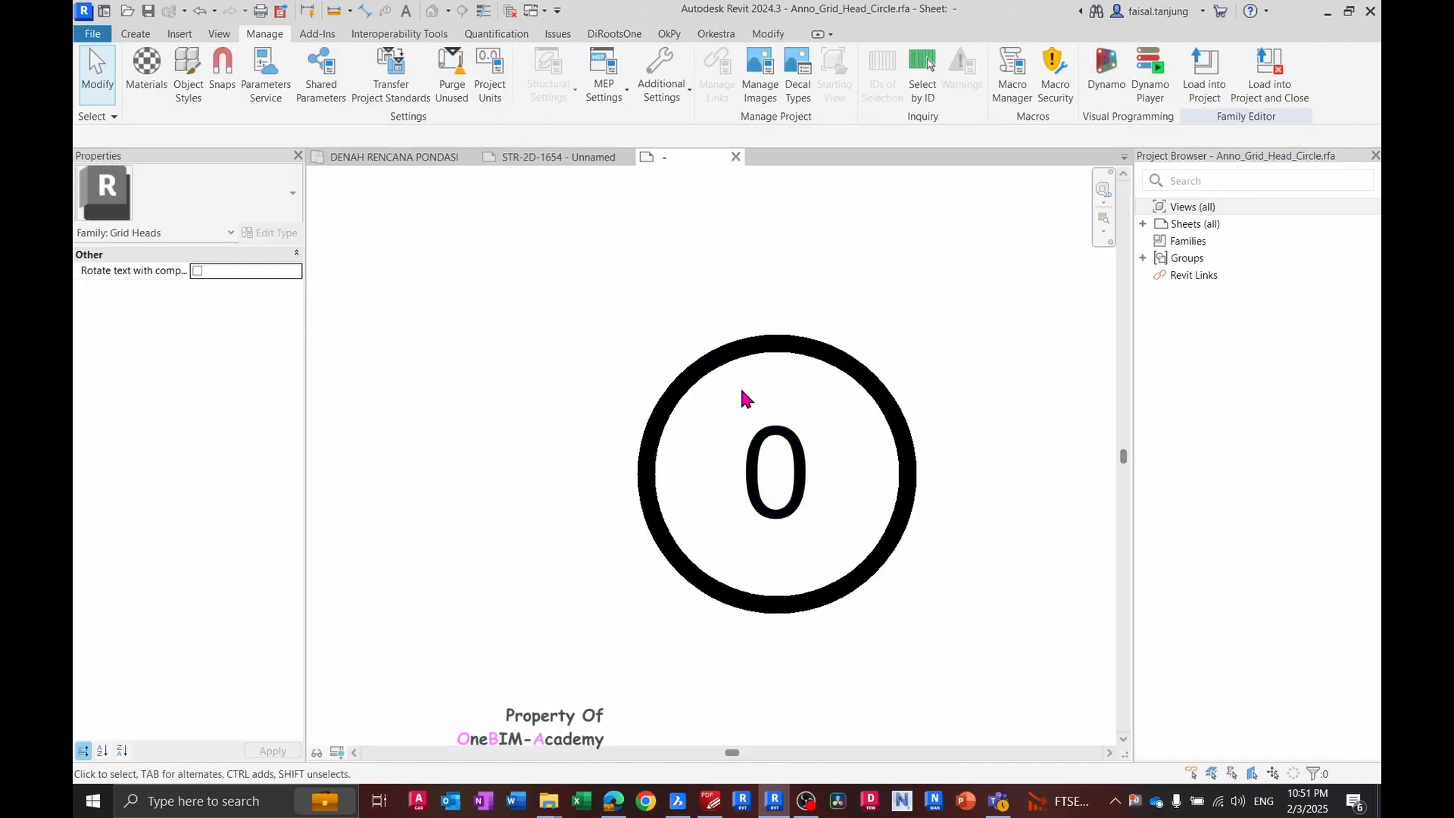
{"action": "left_click", "coordinate": [769, 344]}
{"action": "scroll", "coordinate": [851, 432], "scroll_direction": "up", "scroll_amount": 2}
{"action": "left_click", "coordinate": [807, 424]}
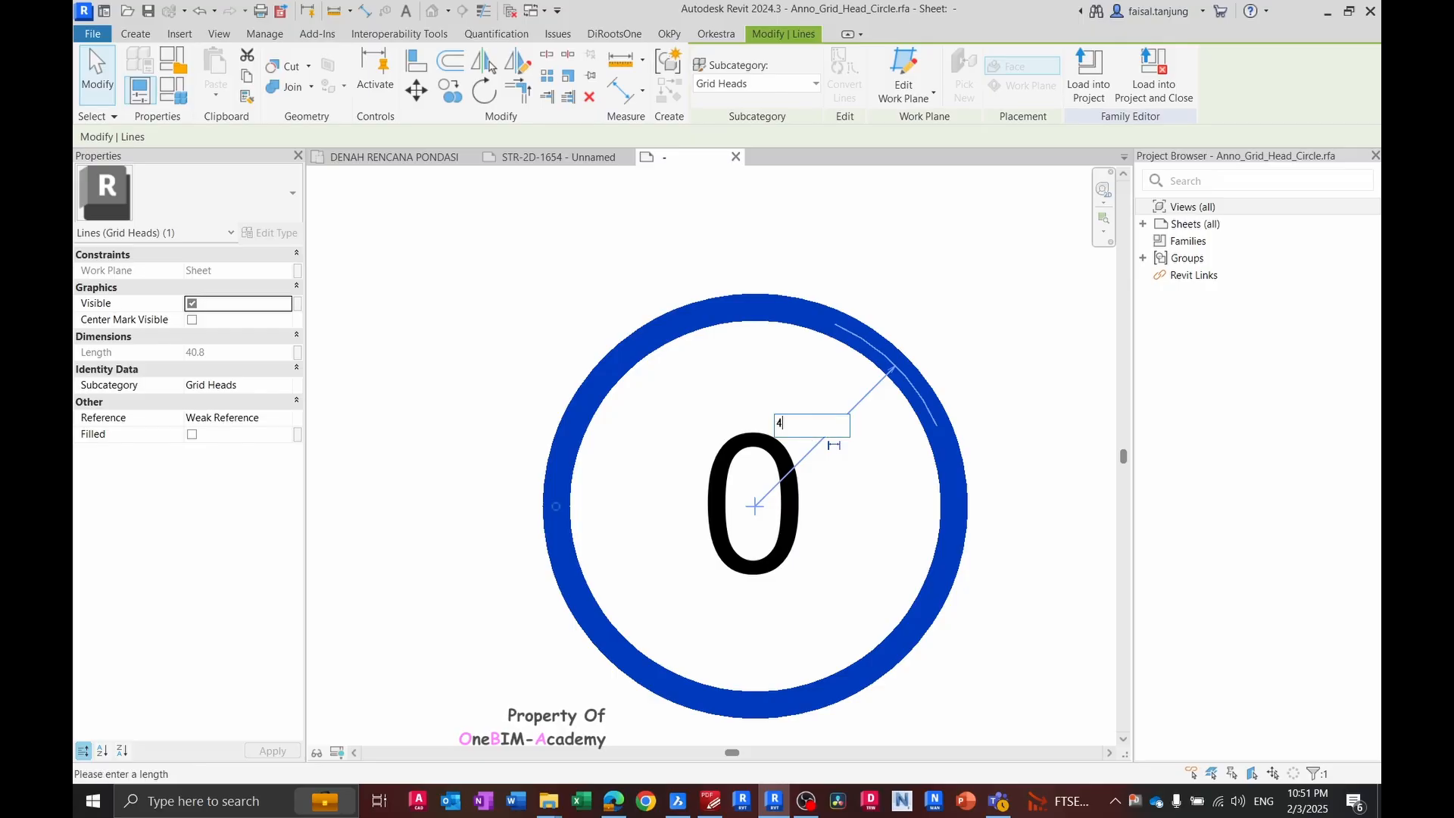
{"action": "type", "text": "4.5"}
{"action": "key", "text": "Return"}
{"action": "key", "text": "Escape"}
{"action": "scroll", "coordinate": [805, 424], "scroll_direction": "down", "scroll_amount": 2}
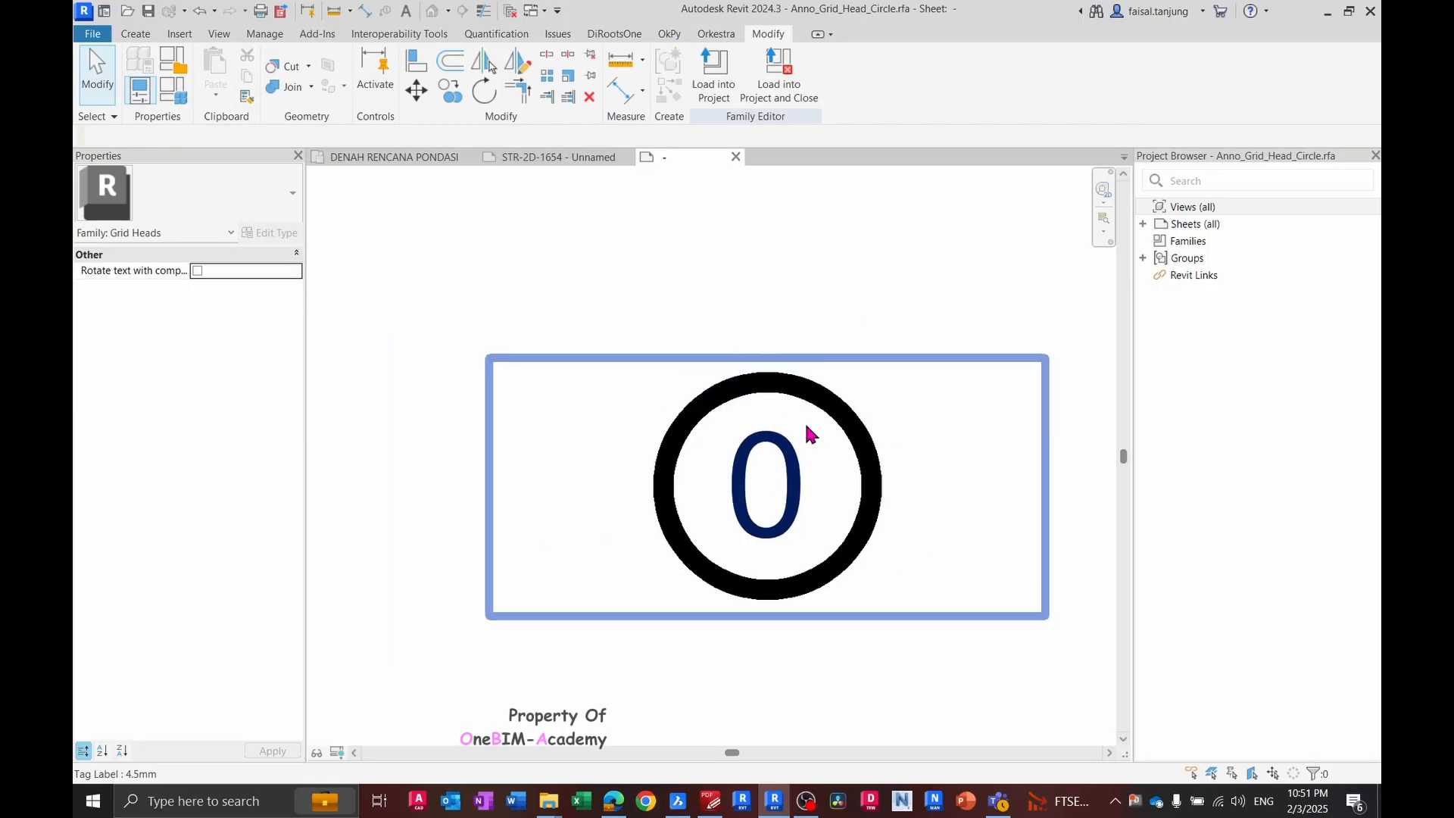
- Load the resized grid head family into the project, overwriting the existing version, and inspect the bubble of grid 7
{"action": "left_click", "coordinate": [779, 76]}
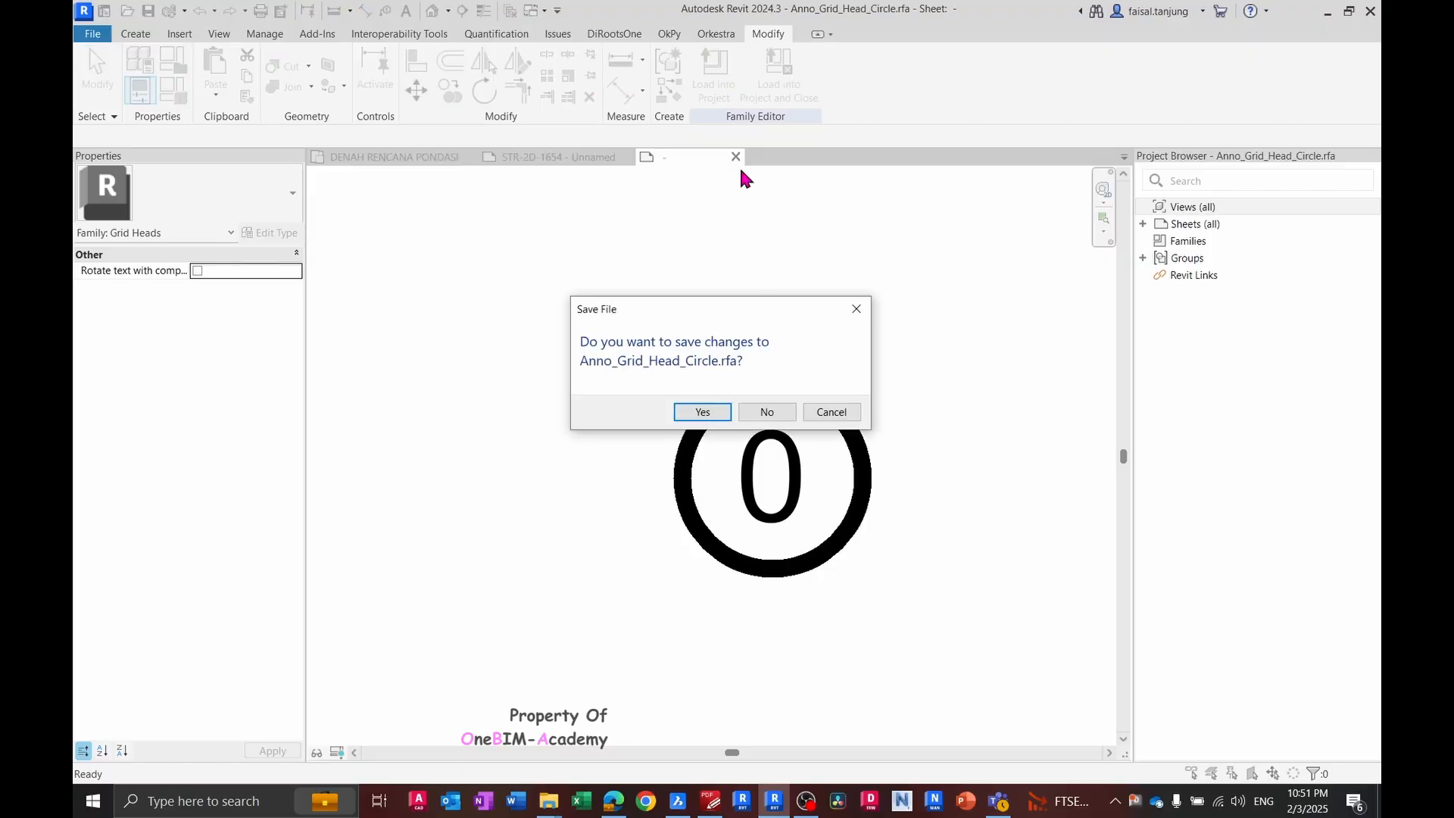
{"action": "key", "text": "Return"}
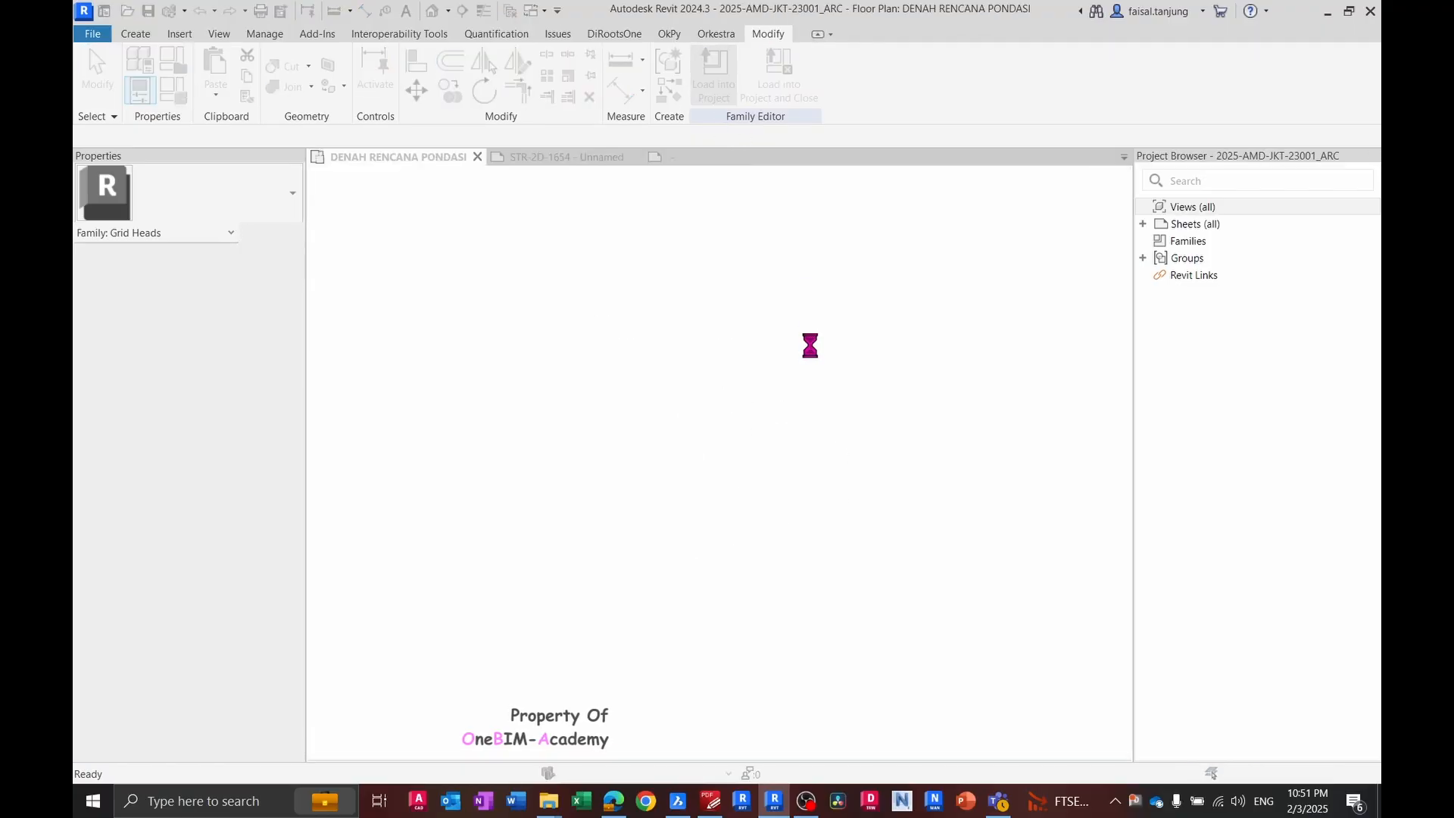
{"action": "left_click", "coordinate": [717, 358]}
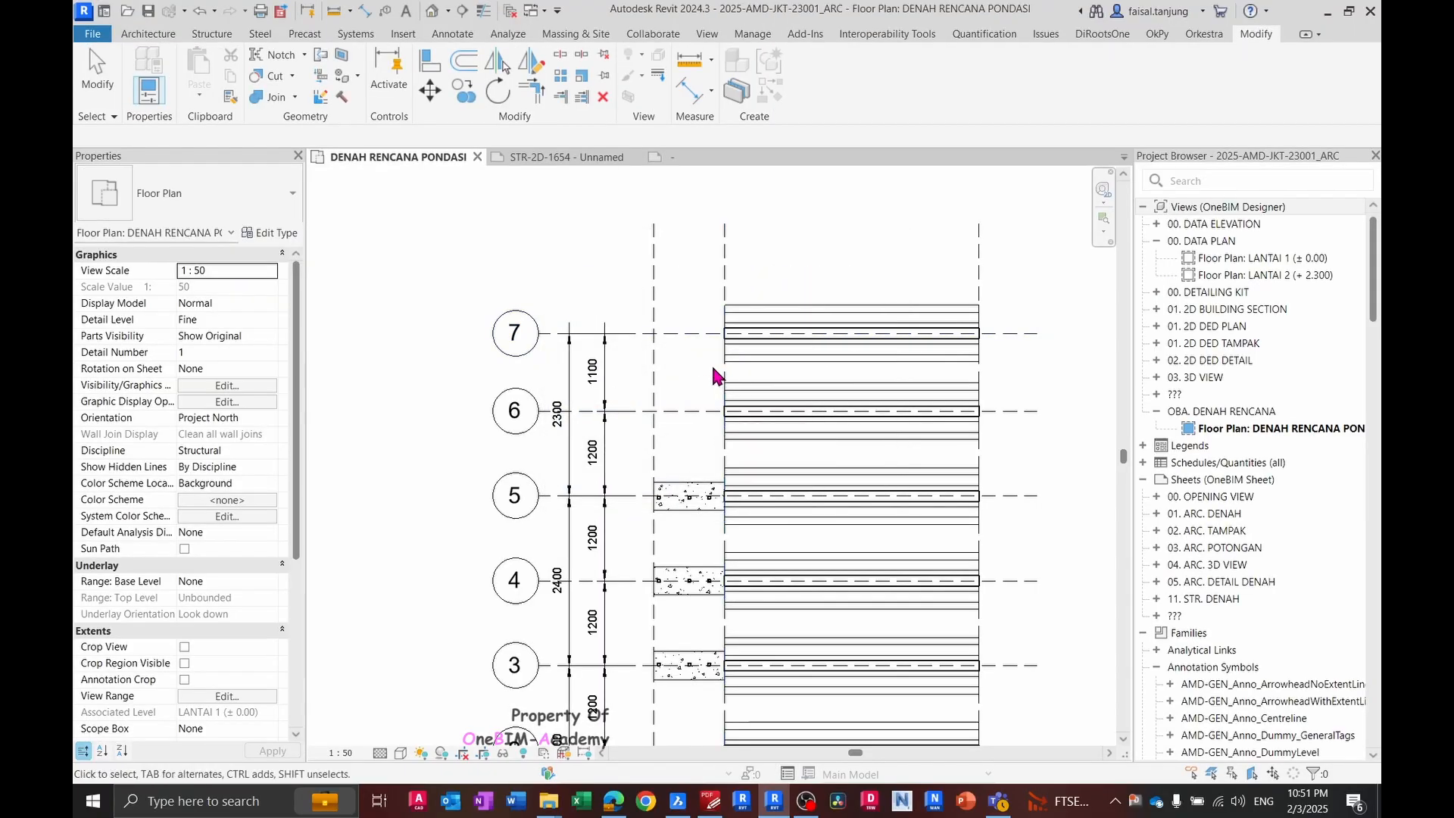
{"action": "scroll", "coordinate": [509, 326], "scroll_direction": "up", "scroll_amount": 2}
{"action": "left_click", "coordinate": [512, 328]}
{"action": "middle_click_drag", "start_coordinate": [513, 392], "coordinate": [643, 318]}
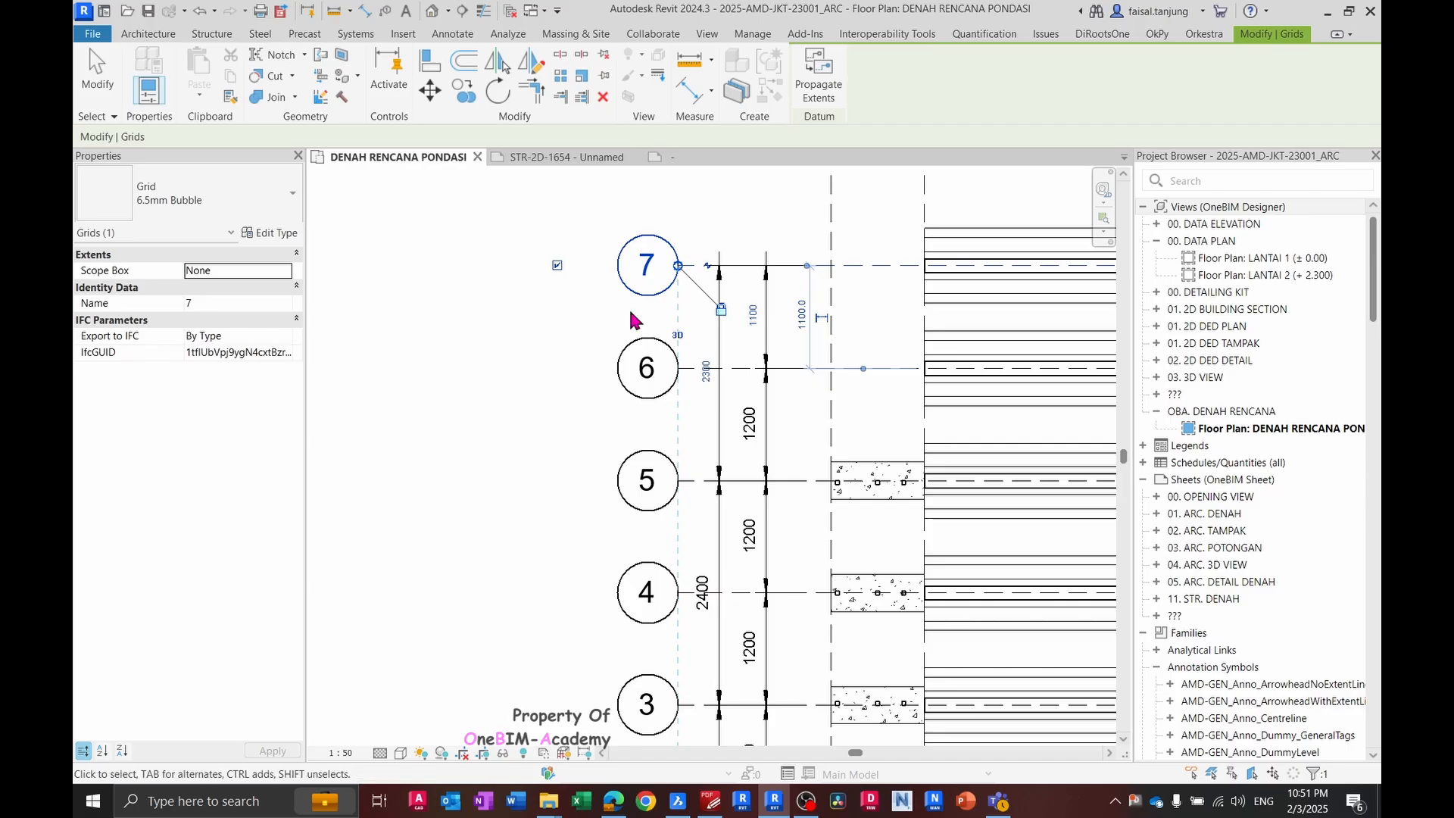
{"action": "scroll", "coordinate": [631, 318], "scroll_direction": "down", "scroll_amount": 1}
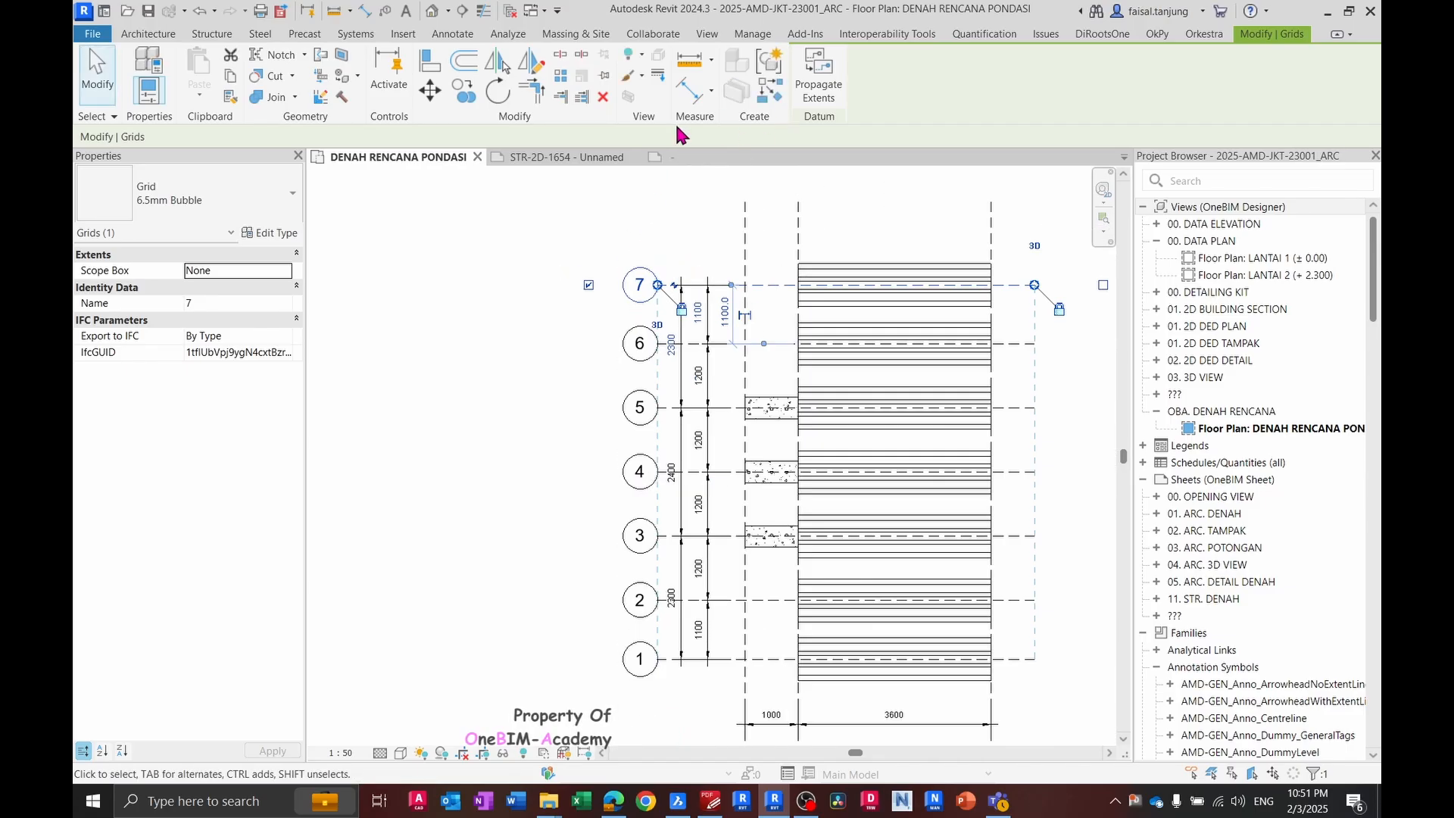
- Set the radius of the grid head family's circle to 4.75 mm
{"action": "left_click", "coordinate": [678, 161]}
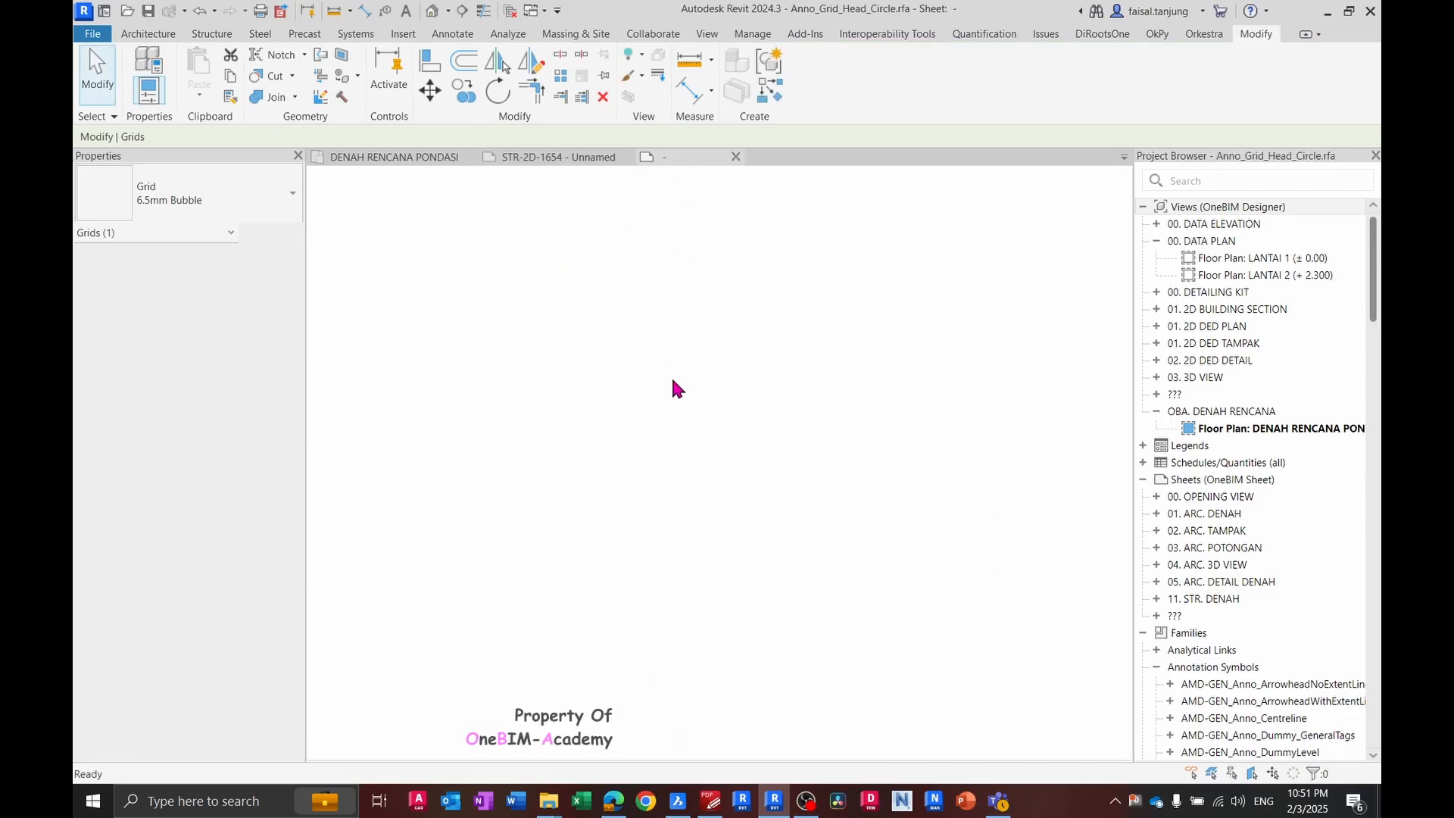
{"action": "left_click", "coordinate": [689, 445]}
{"action": "left_click", "coordinate": [805, 432]}
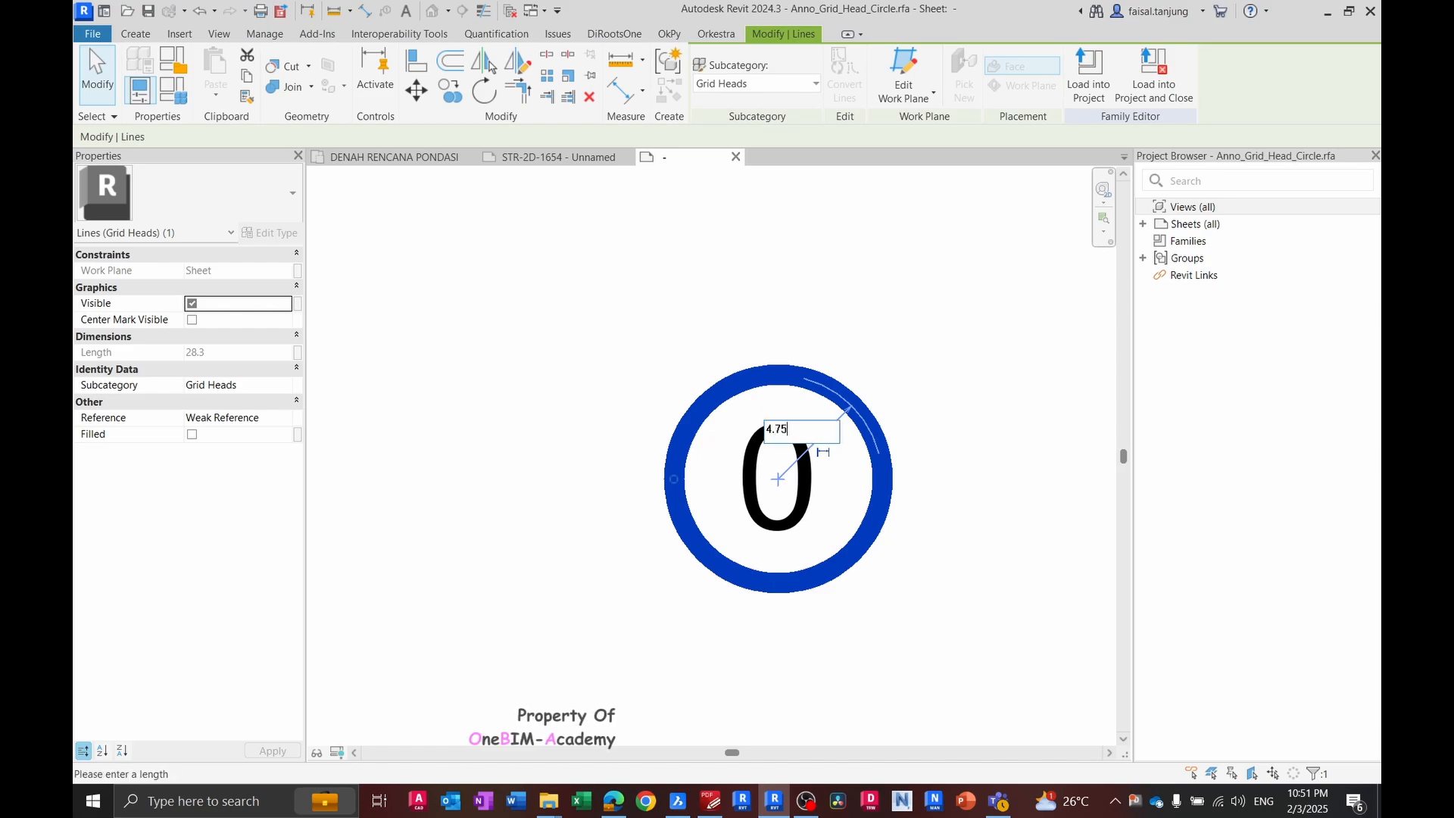
{"action": "key", "text": "Return"}
{"action": "left_click", "coordinate": [828, 228]}
- Load the grid head family into the project, overwriting the existing version and its parameter values, and check the bubbles on the plan
{"action": "left_click", "coordinate": [714, 76]}
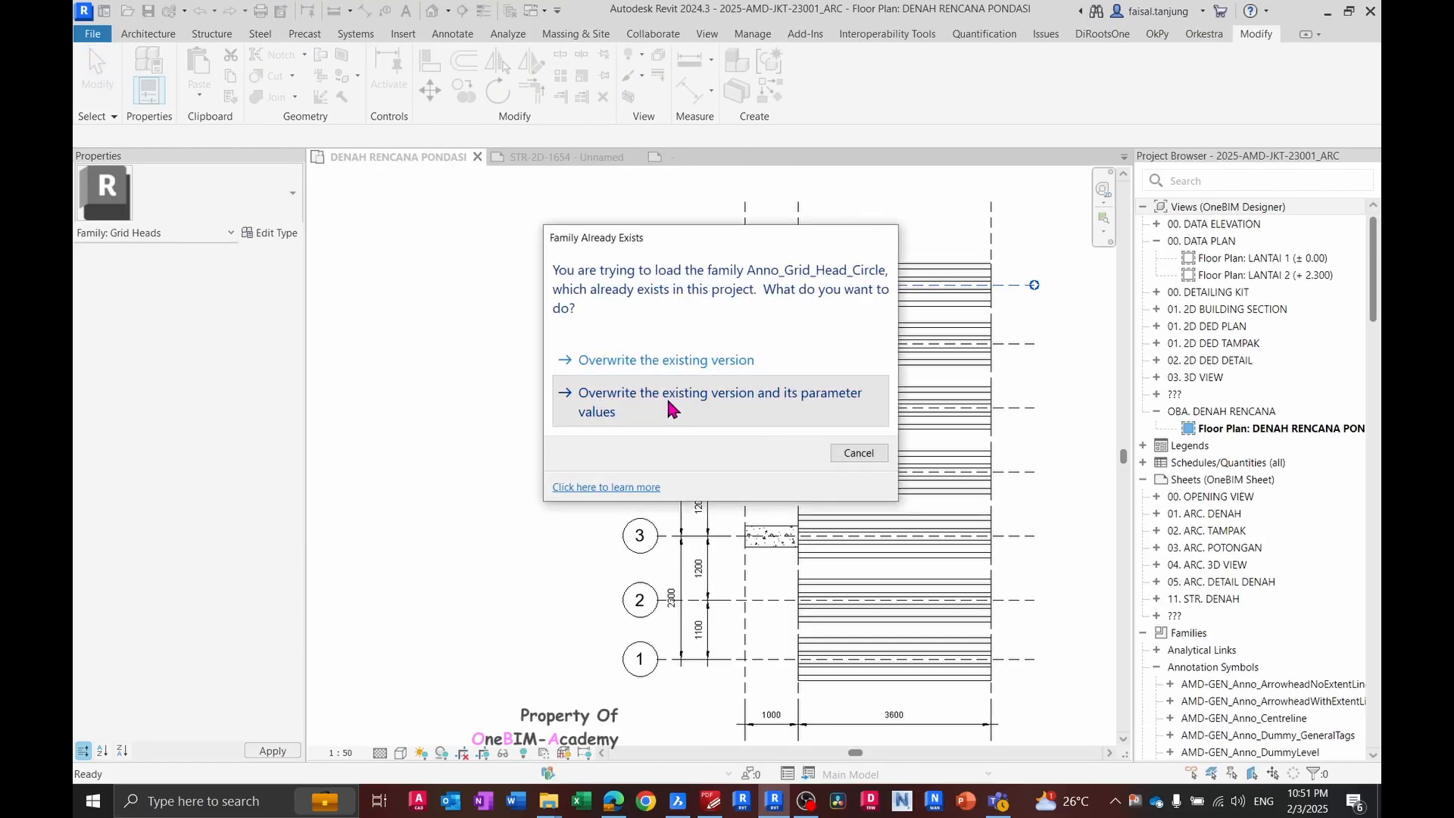
{"action": "left_click", "coordinate": [670, 405]}
{"action": "scroll", "coordinate": [649, 406], "scroll_direction": "up", "scroll_amount": 5}
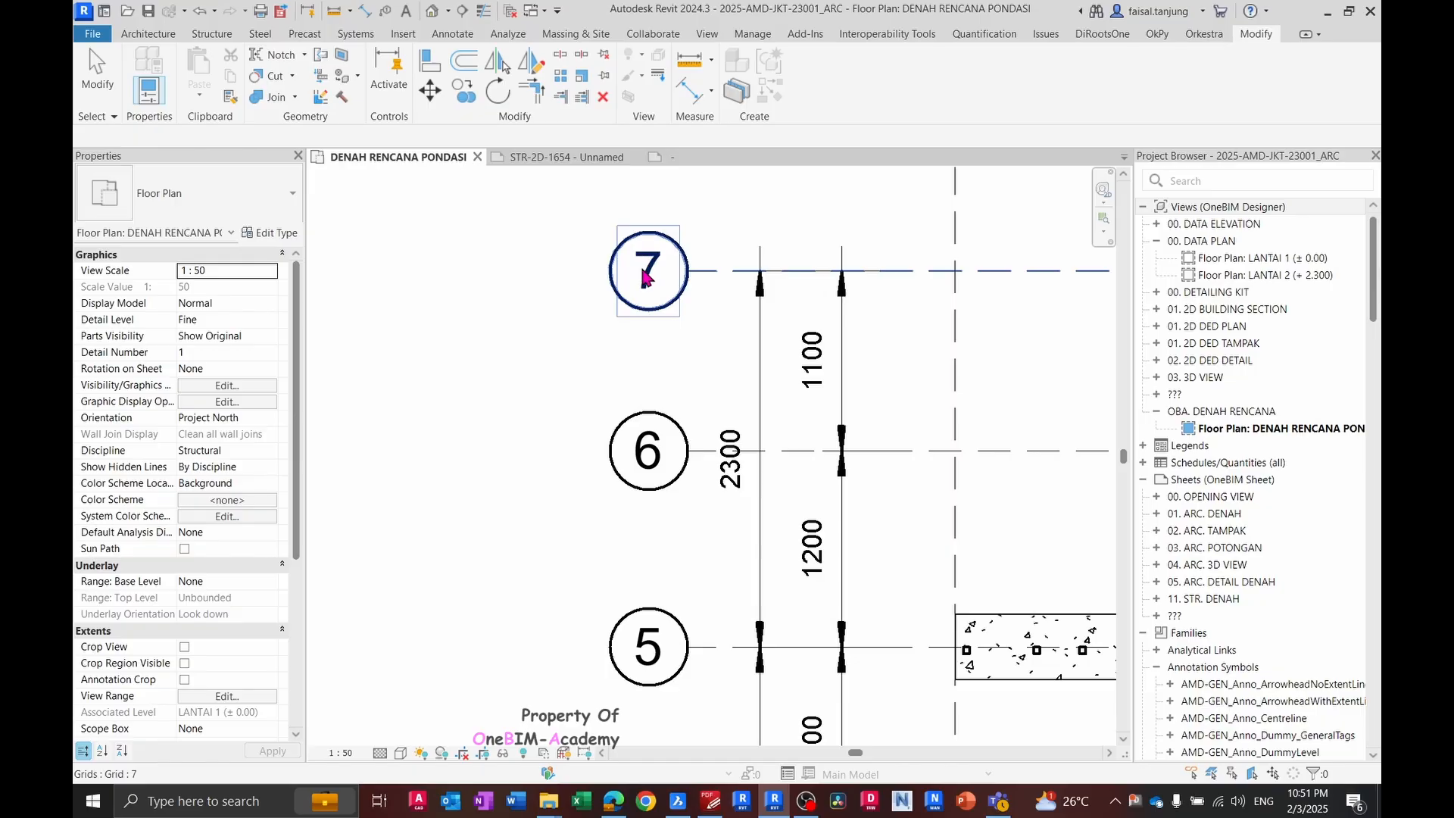
{"action": "scroll", "coordinate": [646, 277], "scroll_direction": "down", "scroll_amount": 5}
{"action": "left_click", "coordinate": [616, 280]}
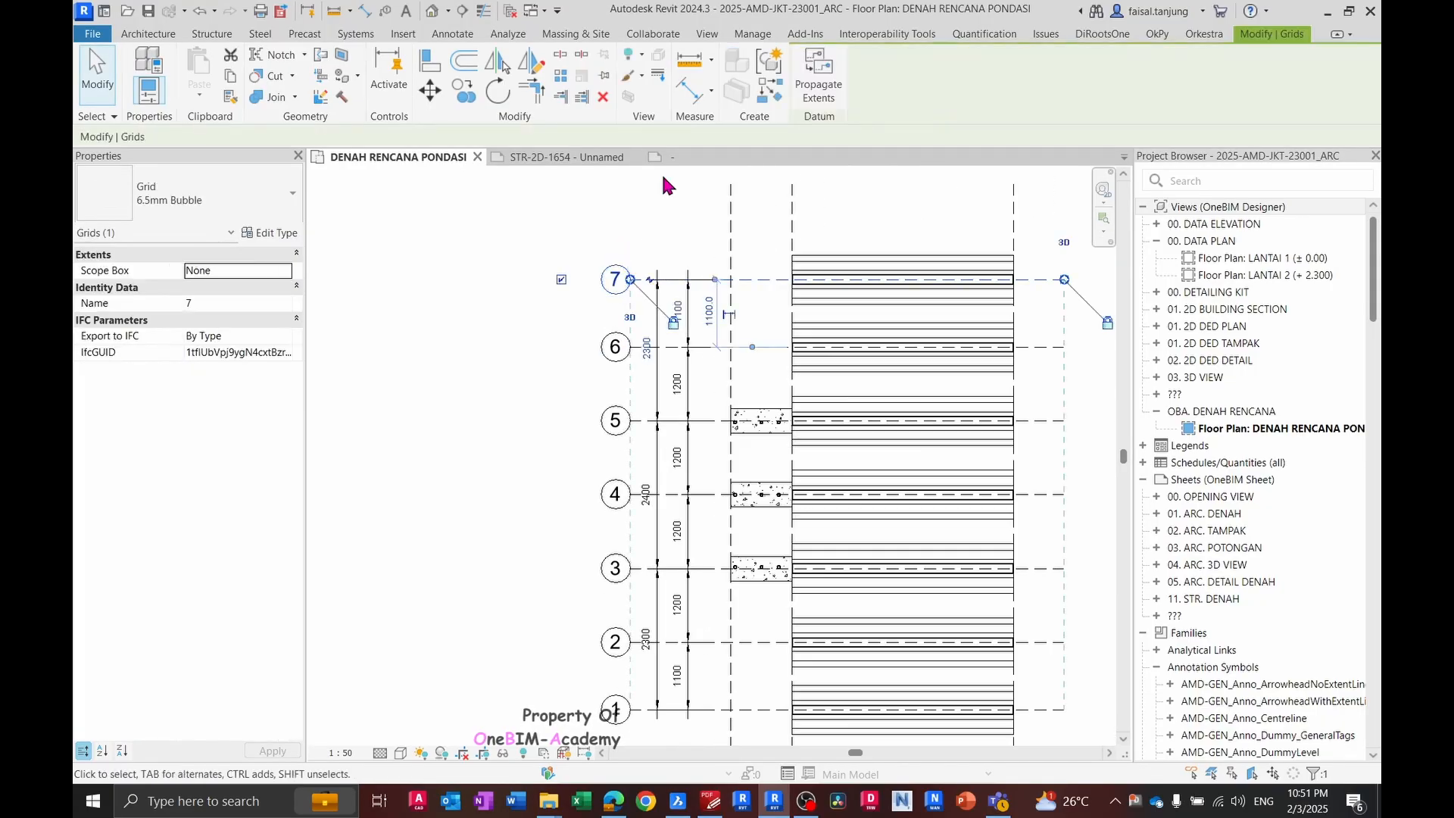
- Set the Text Size of the tag label type in the grid head family to 2.5 mm
{"action": "left_click", "coordinate": [685, 159]}
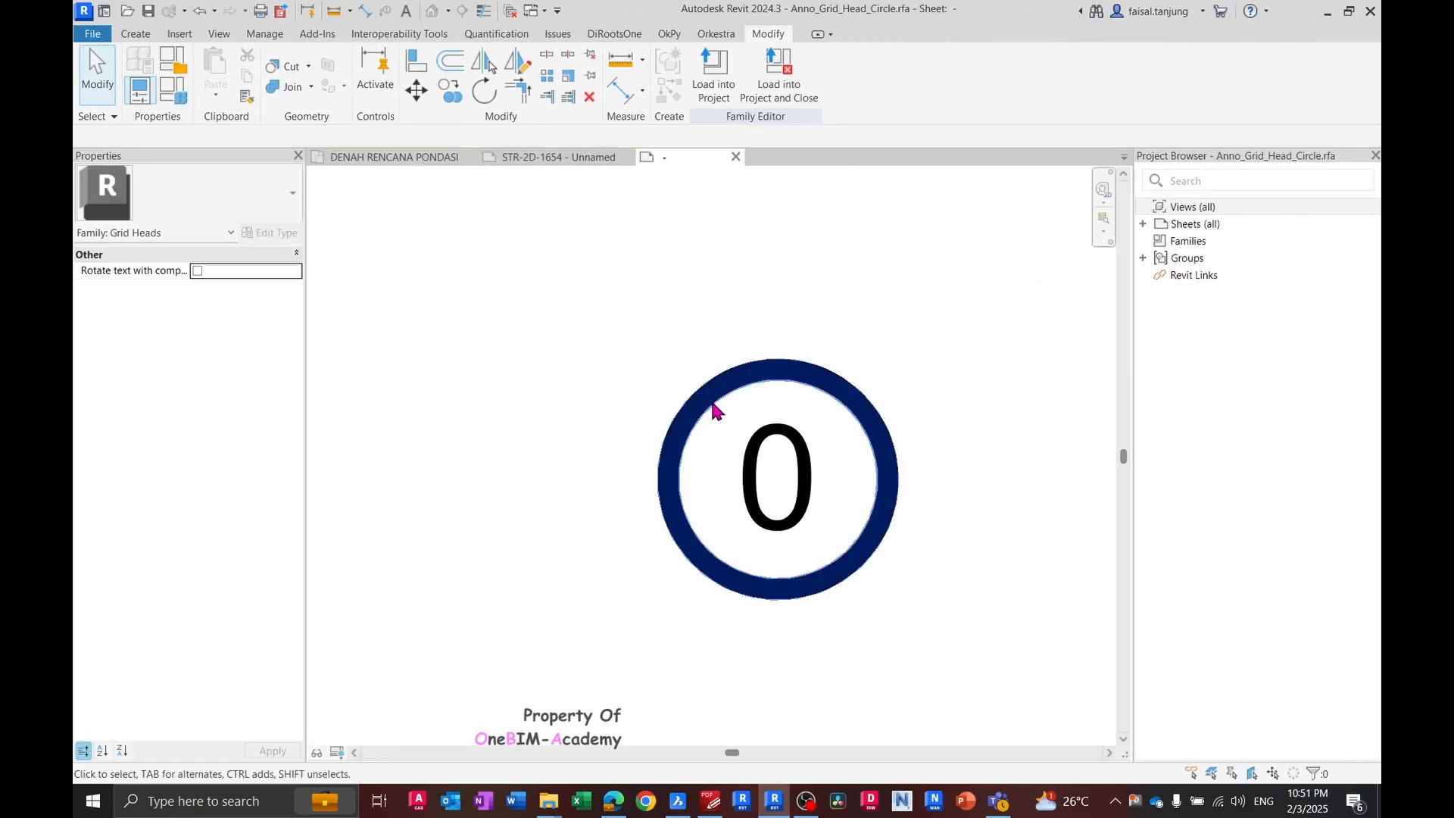
{"action": "left_click", "coordinate": [774, 454]}
{"action": "left_click", "coordinate": [180, 198]}
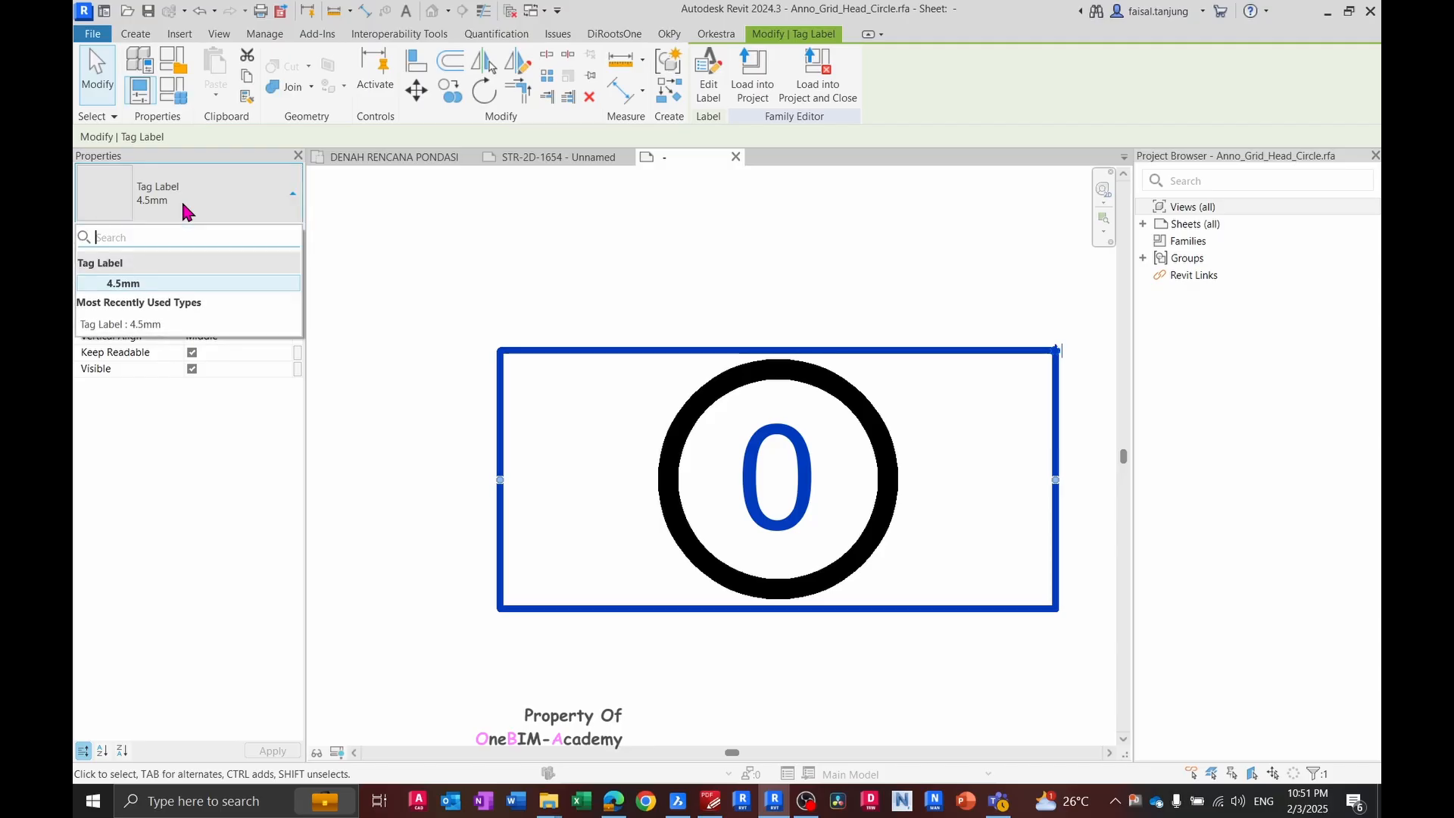
{"action": "left_click", "coordinate": [180, 198]}
{"action": "left_click", "coordinate": [277, 234]}
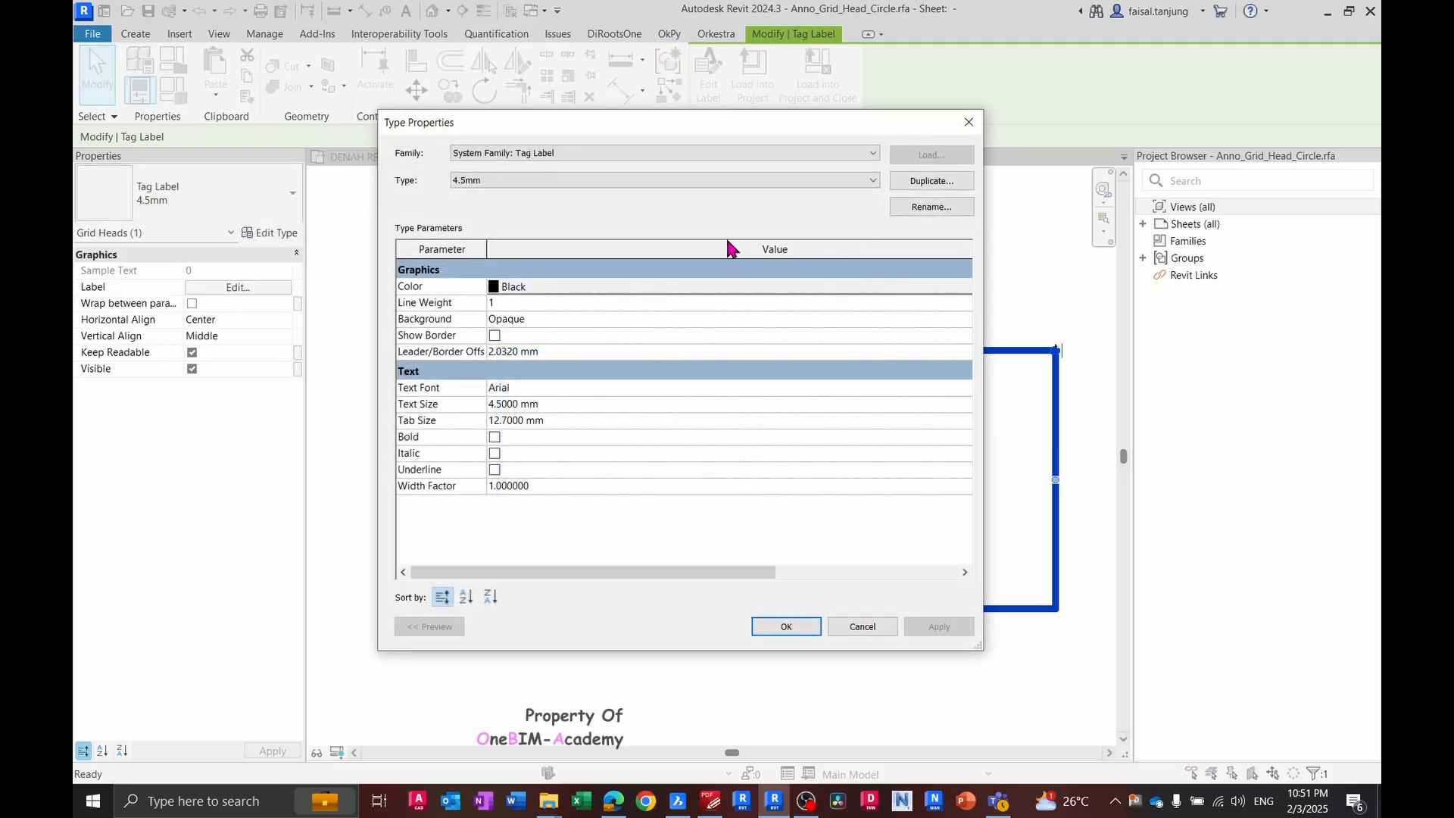
{"action": "left_click", "coordinate": [574, 408]}
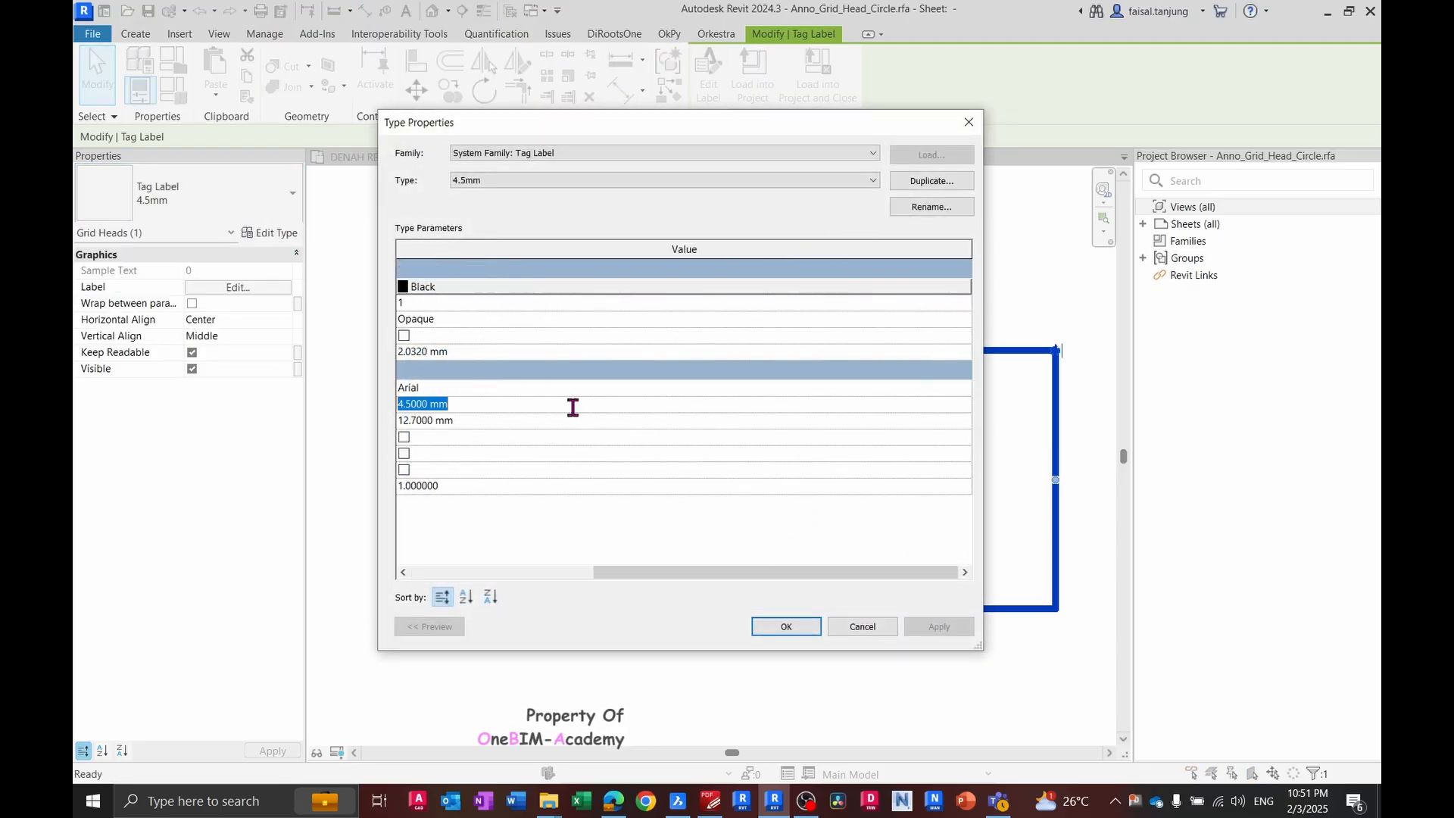
{"action": "type", "text": "2.5"}
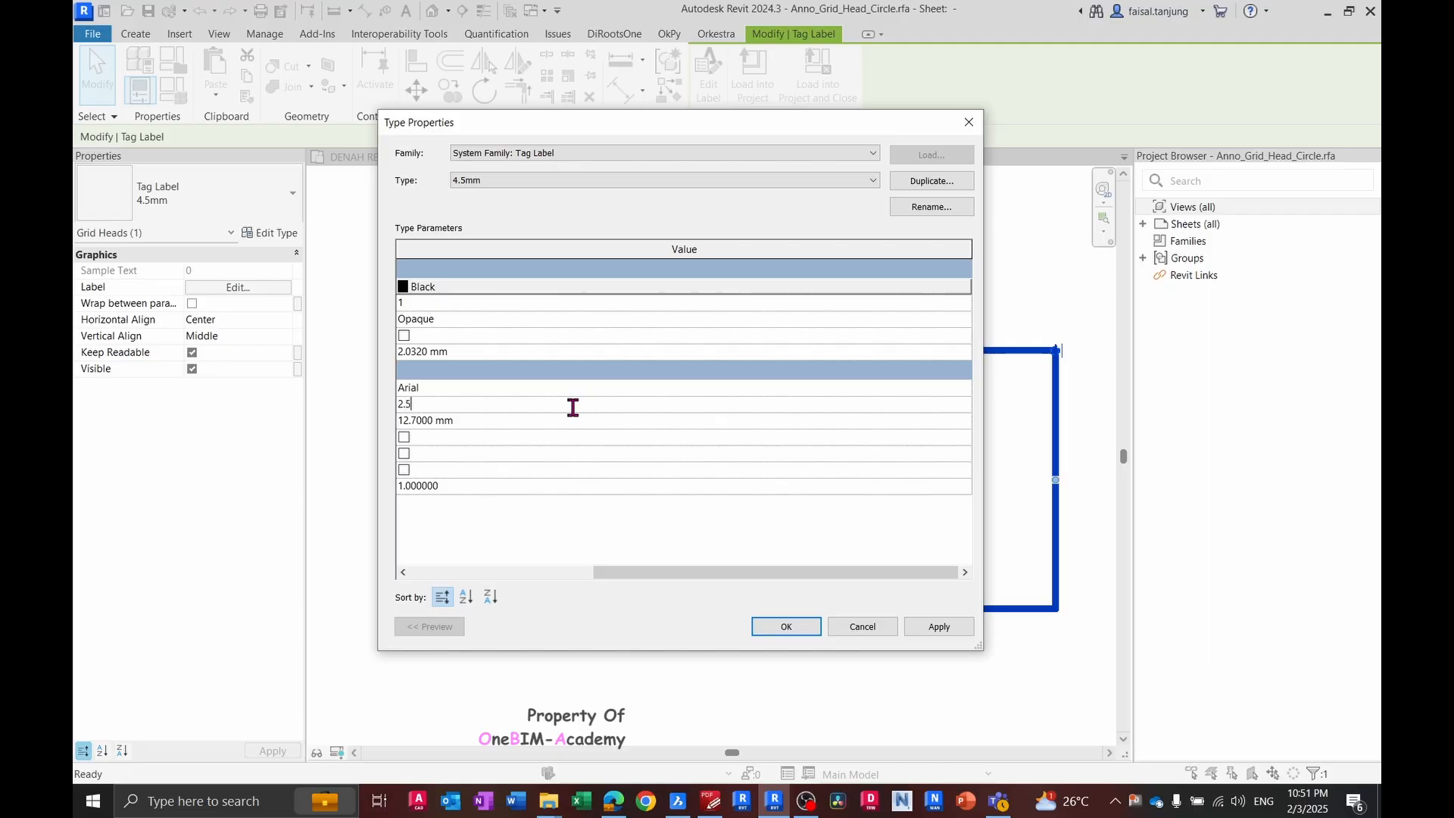
- Rename the grid head's tag label type as 2.5mm and apply the type changes
{"action": "left_click", "coordinate": [931, 207]}
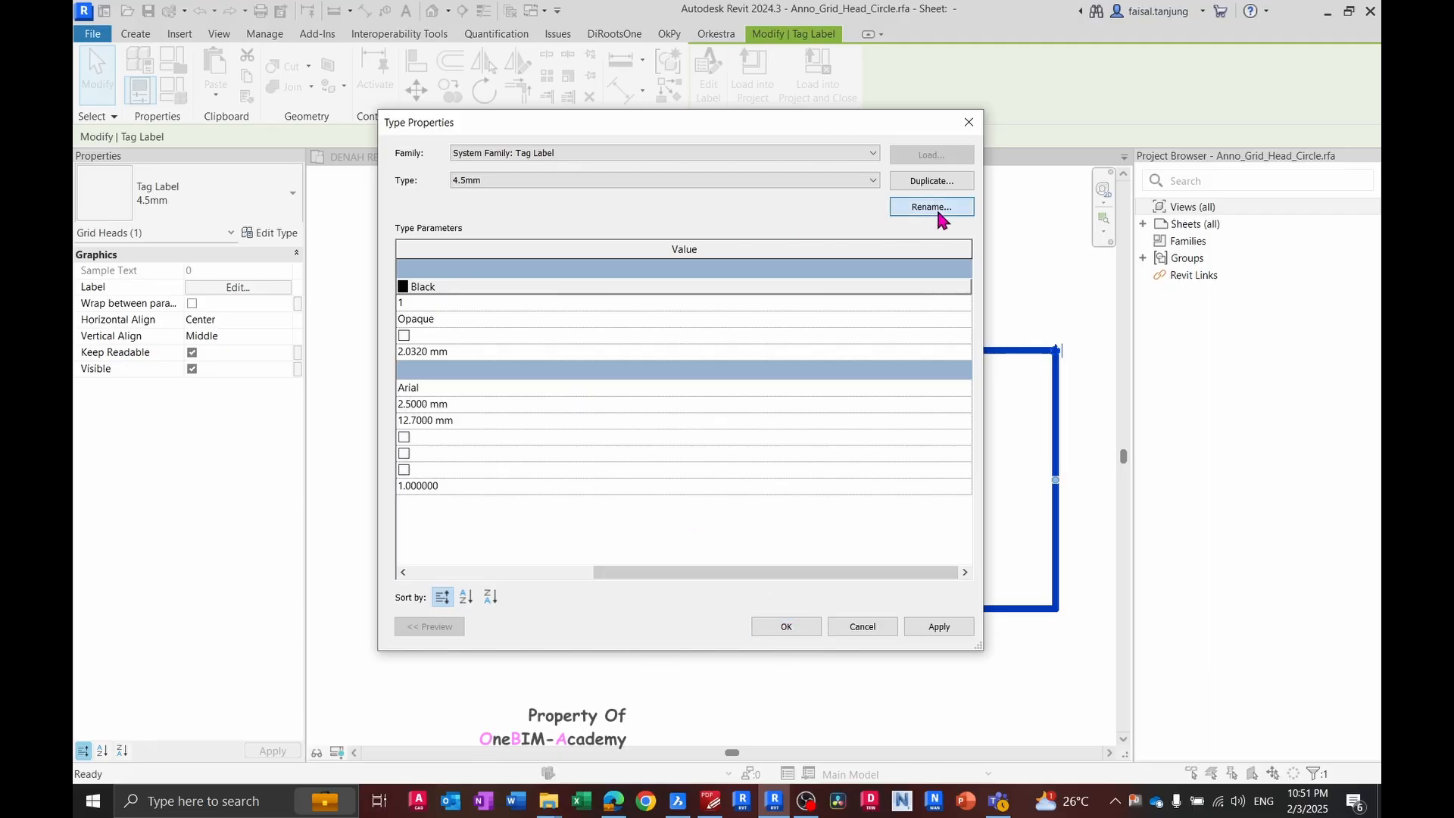
{"action": "left_click_drag", "start_coordinate": [1272, 183], "coordinate": [788, 185]}
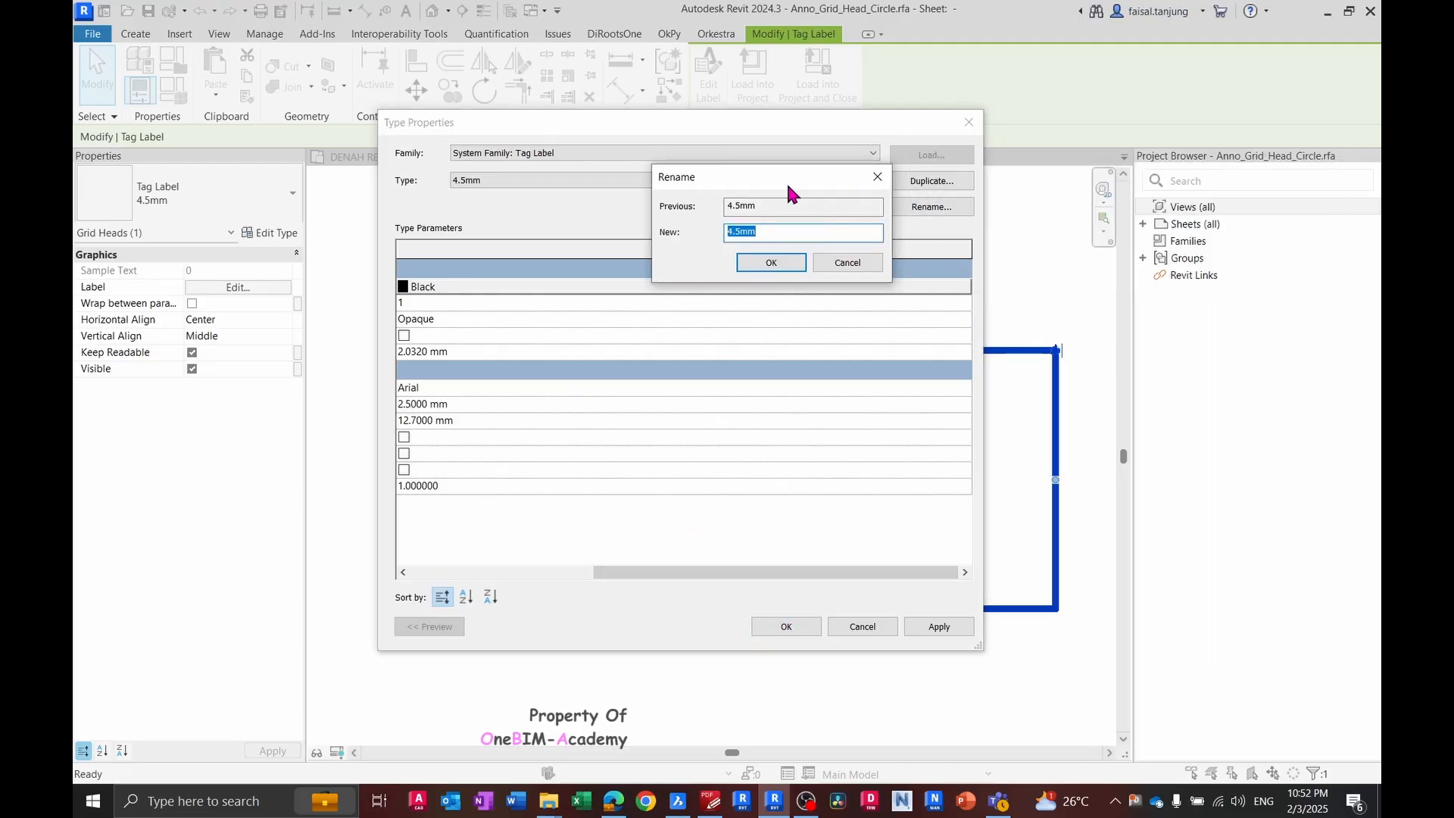
{"action": "key", "text": "Home"}
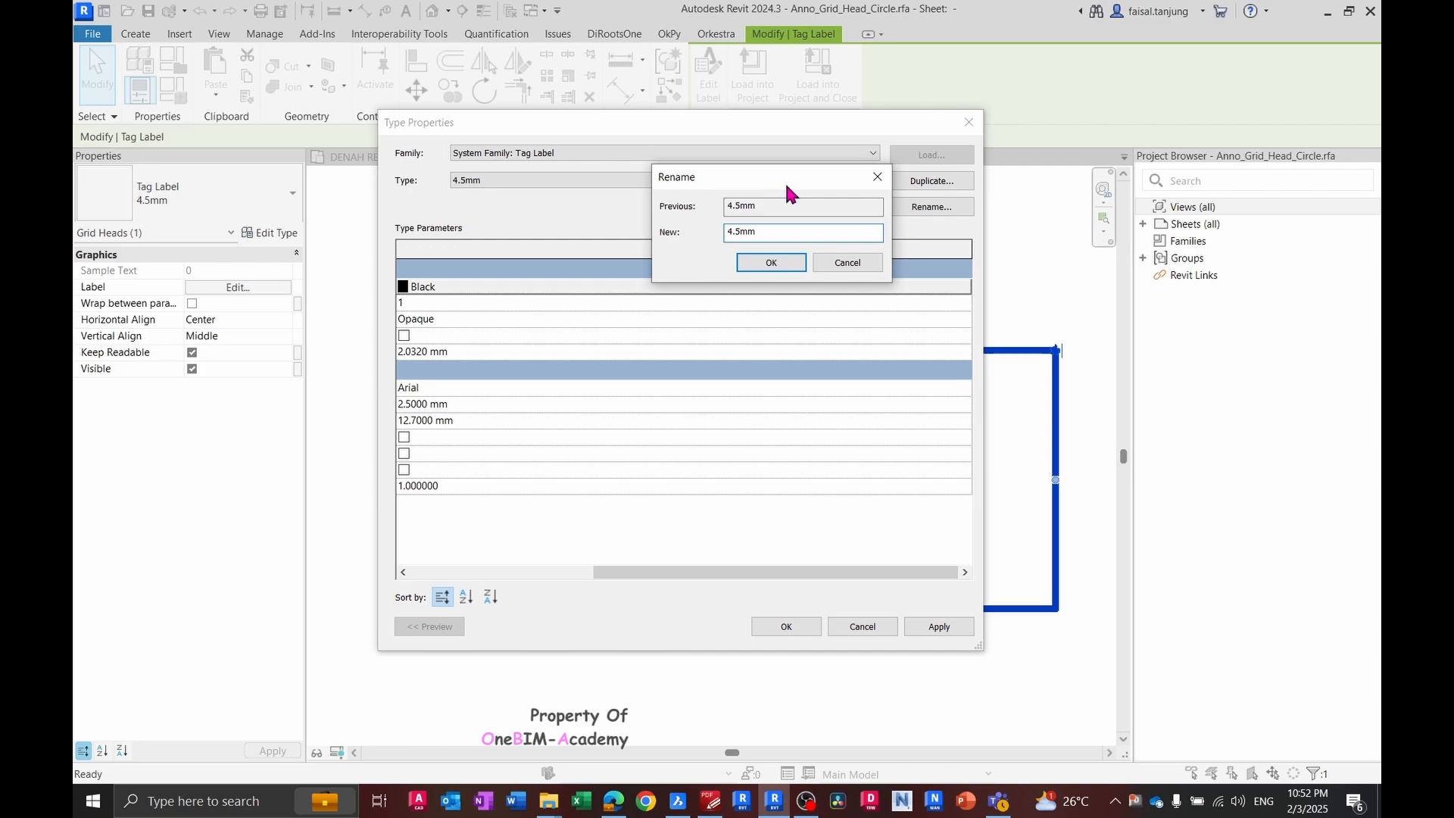
{"action": "key", "text": "Delete"}
{"action": "type", "text": "2"}
{"action": "left_click", "coordinate": [770, 265]}
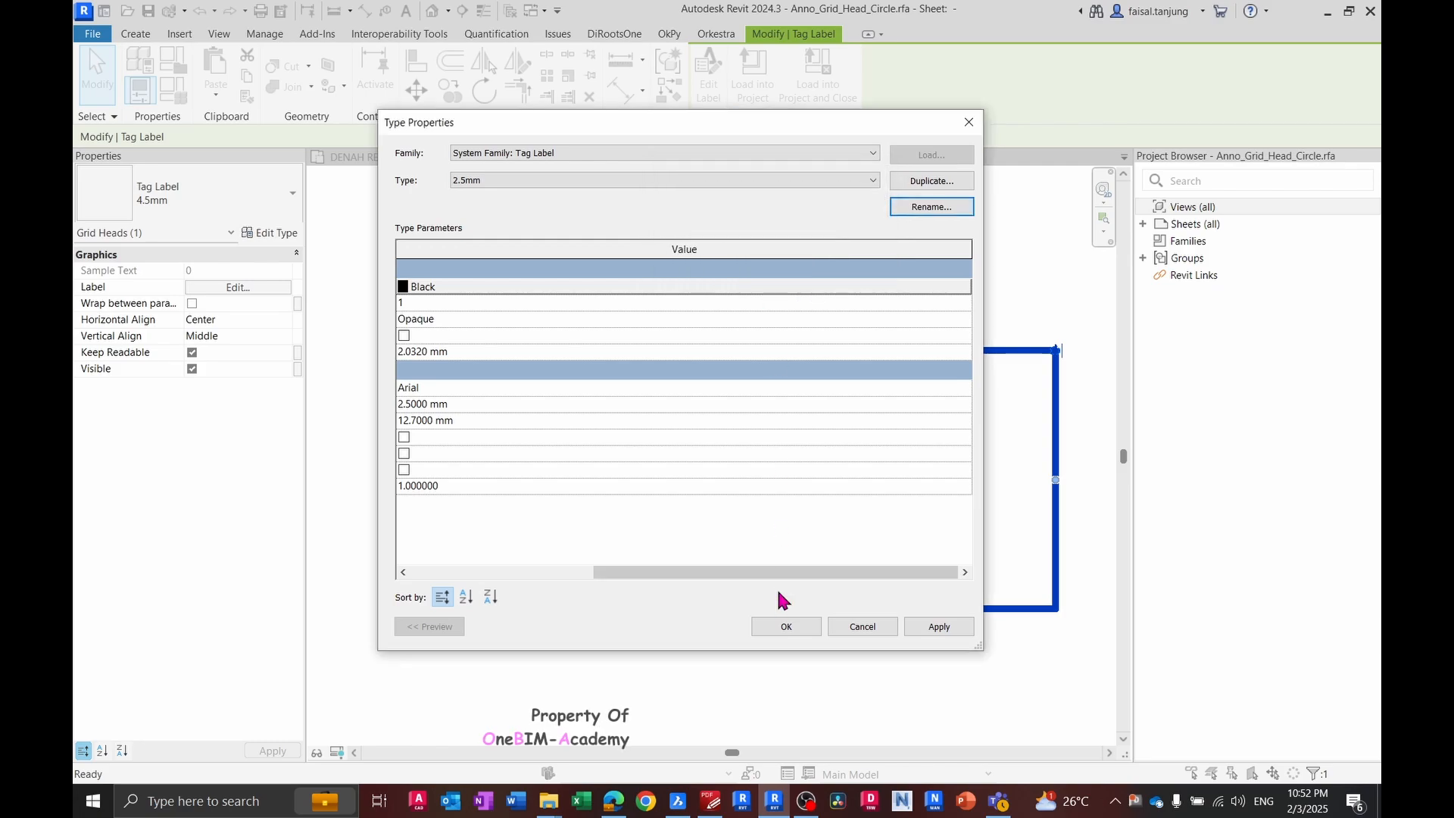
{"action": "left_click", "coordinate": [786, 628]}
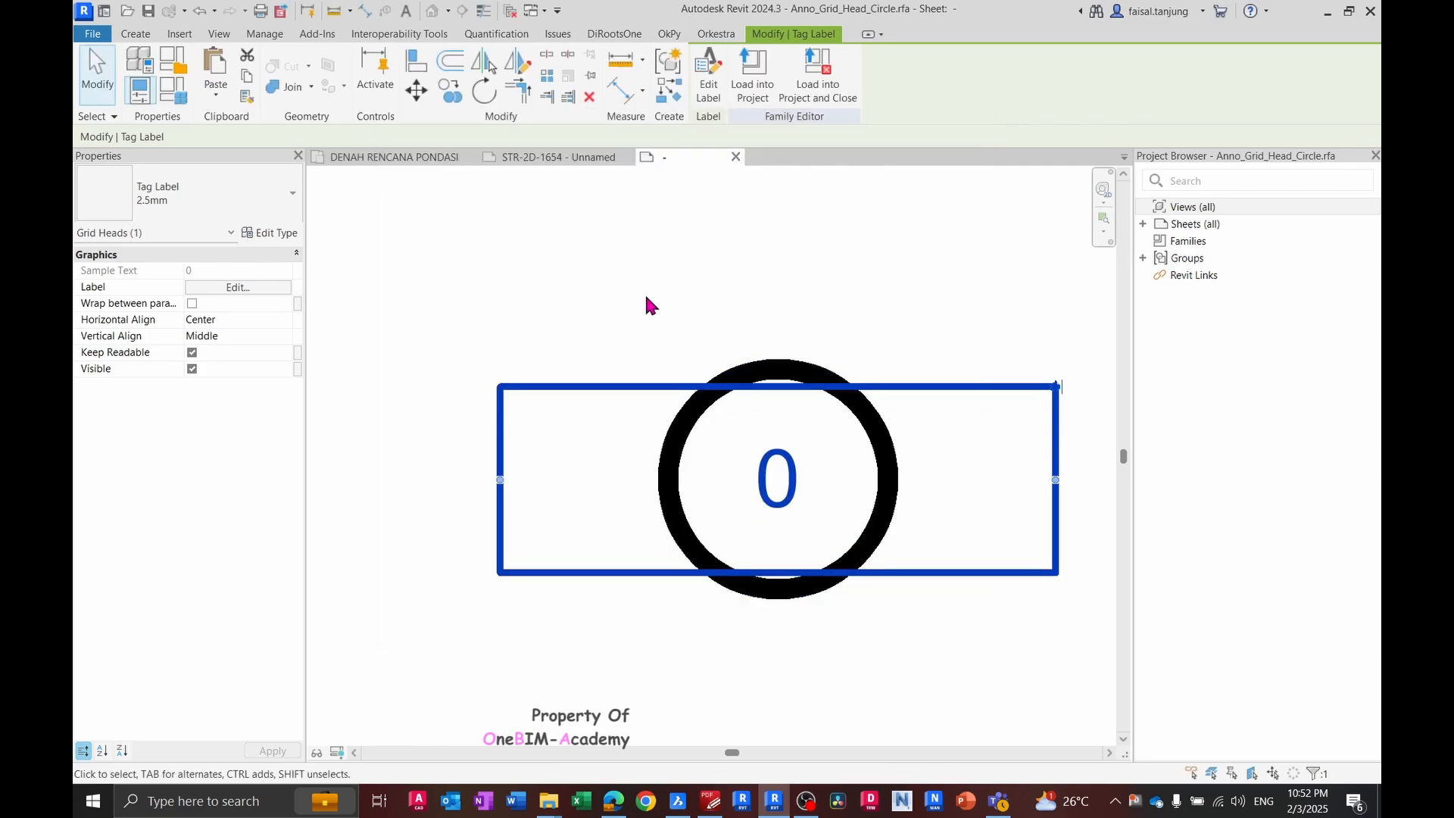
- Load the edited grid head family into the project, overwriting the existing version and its parameter values
{"action": "left_click", "coordinate": [784, 465]}
{"action": "left_click", "coordinate": [751, 97]}
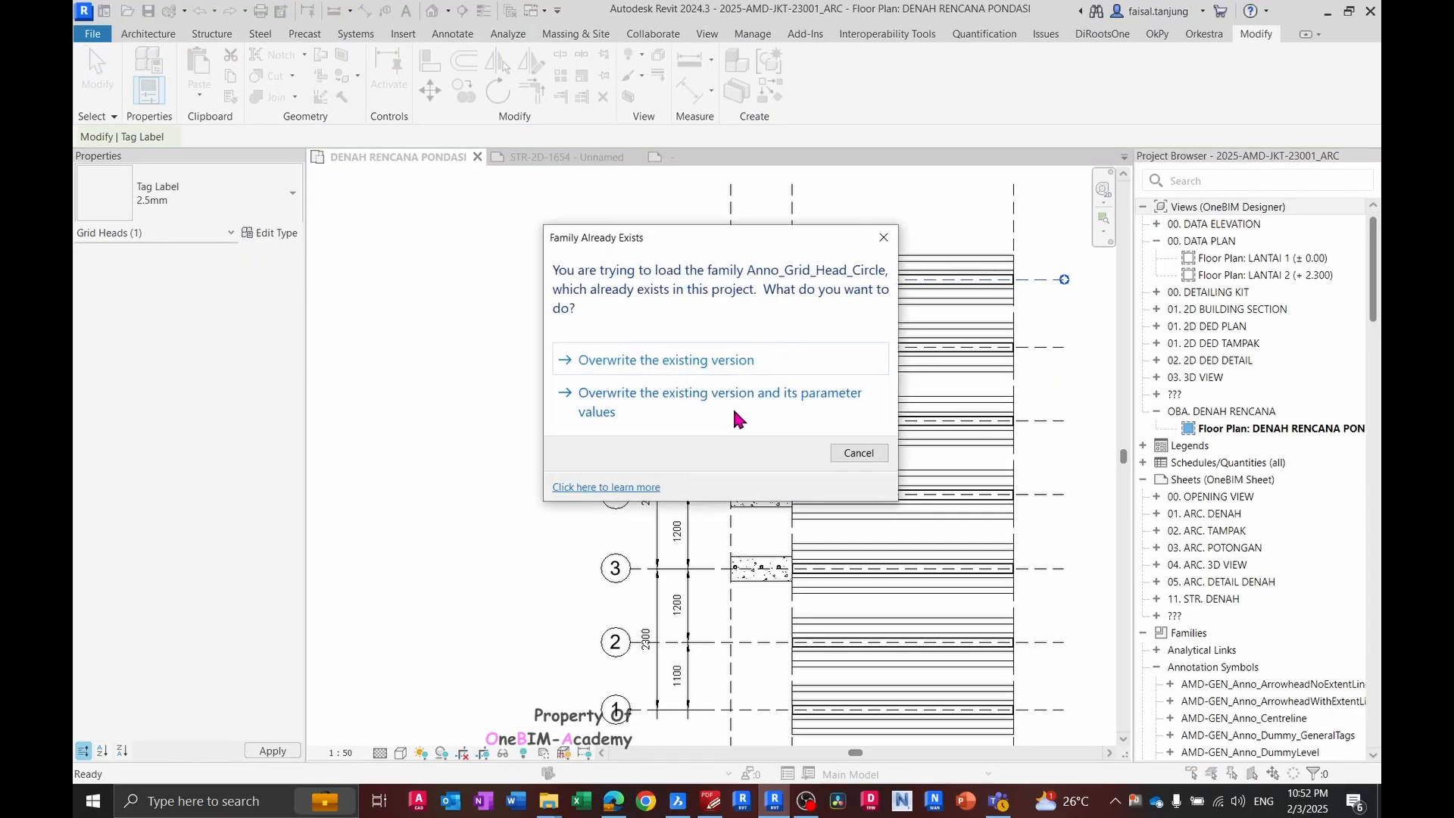
{"action": "left_click", "coordinate": [717, 408]}
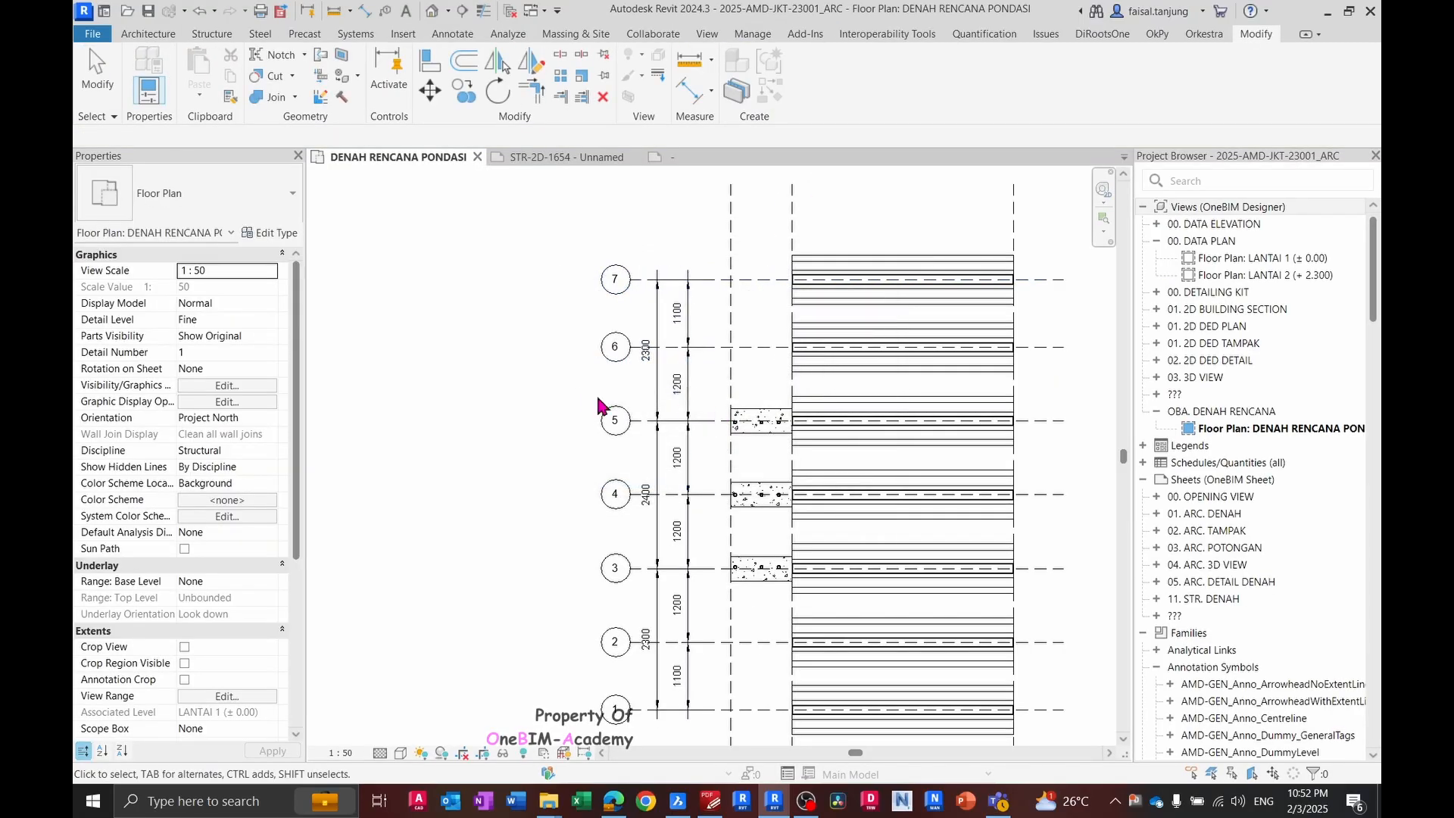
{"action": "scroll", "coordinate": [611, 342], "scroll_direction": "up", "scroll_amount": 2}
{"action": "scroll", "coordinate": [546, 315], "scroll_direction": "down", "scroll_amount": 5}
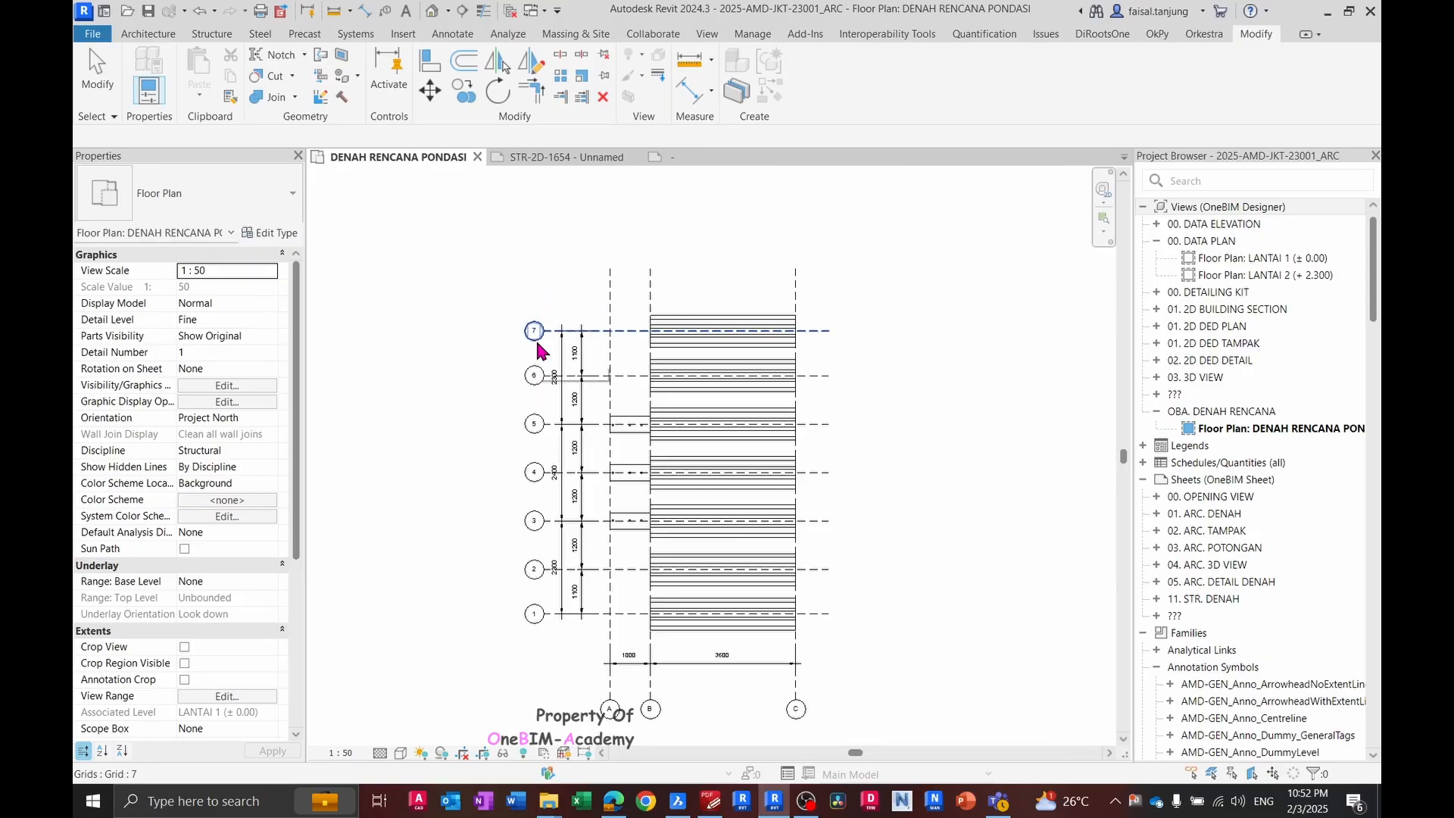
{"action": "scroll", "coordinate": [549, 599], "scroll_direction": "up", "scroll_amount": 3}
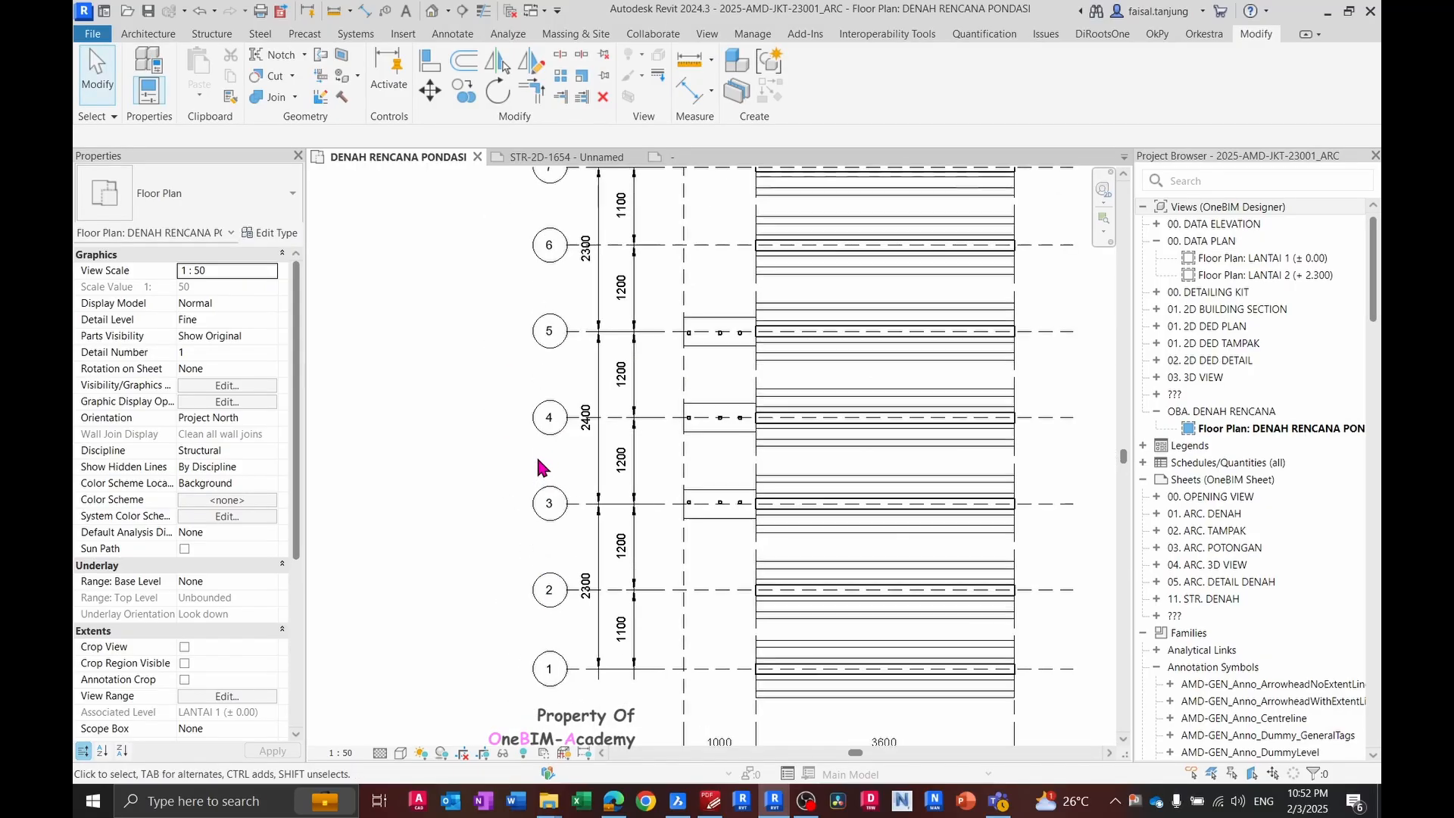
{"action": "middle_click_drag", "start_coordinate": [546, 464], "coordinate": [545, 566]}
{"action": "scroll", "coordinate": [529, 321], "scroll_direction": "up", "scroll_amount": 2}
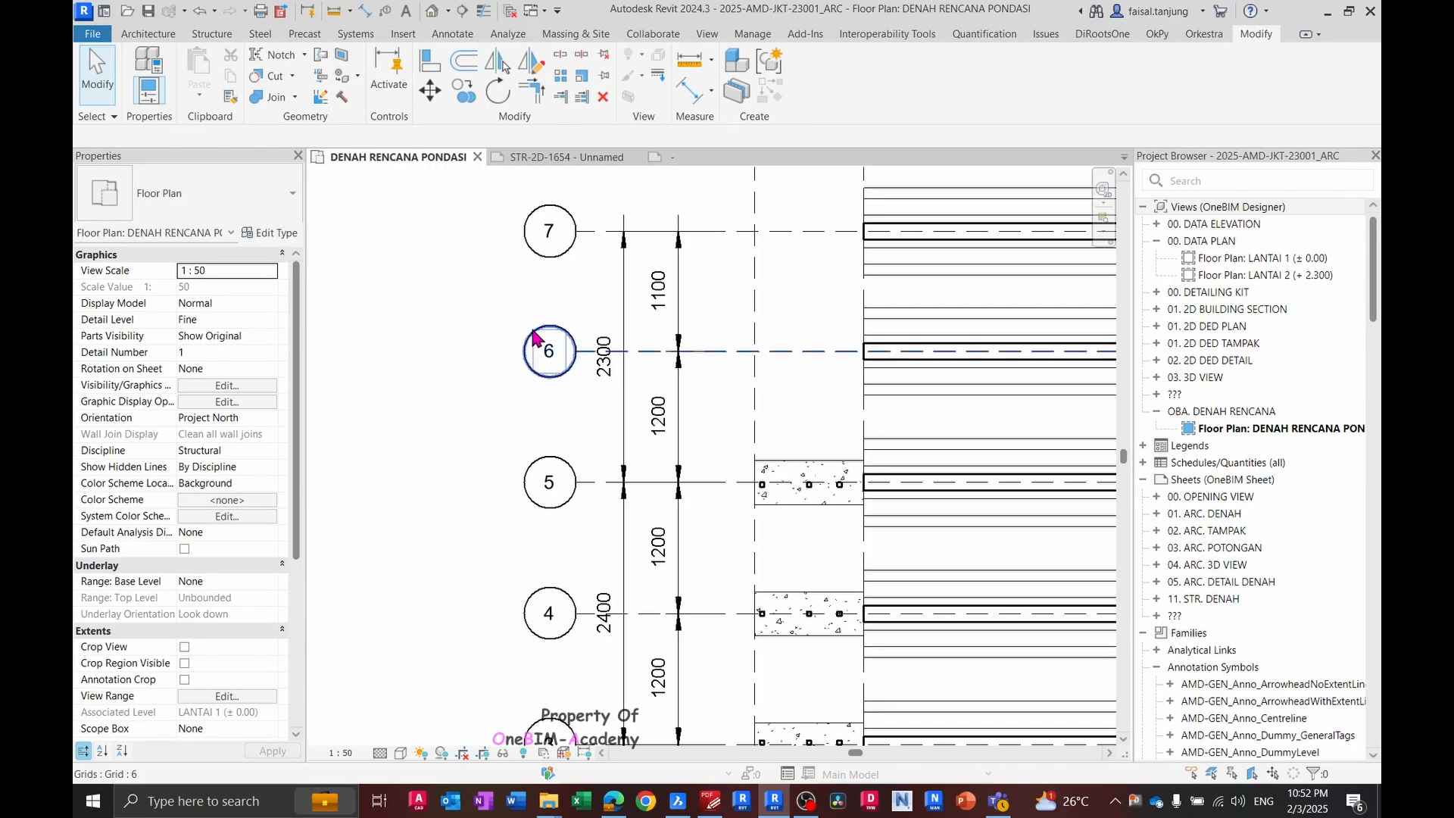
{"action": "left_click", "coordinate": [532, 336]}
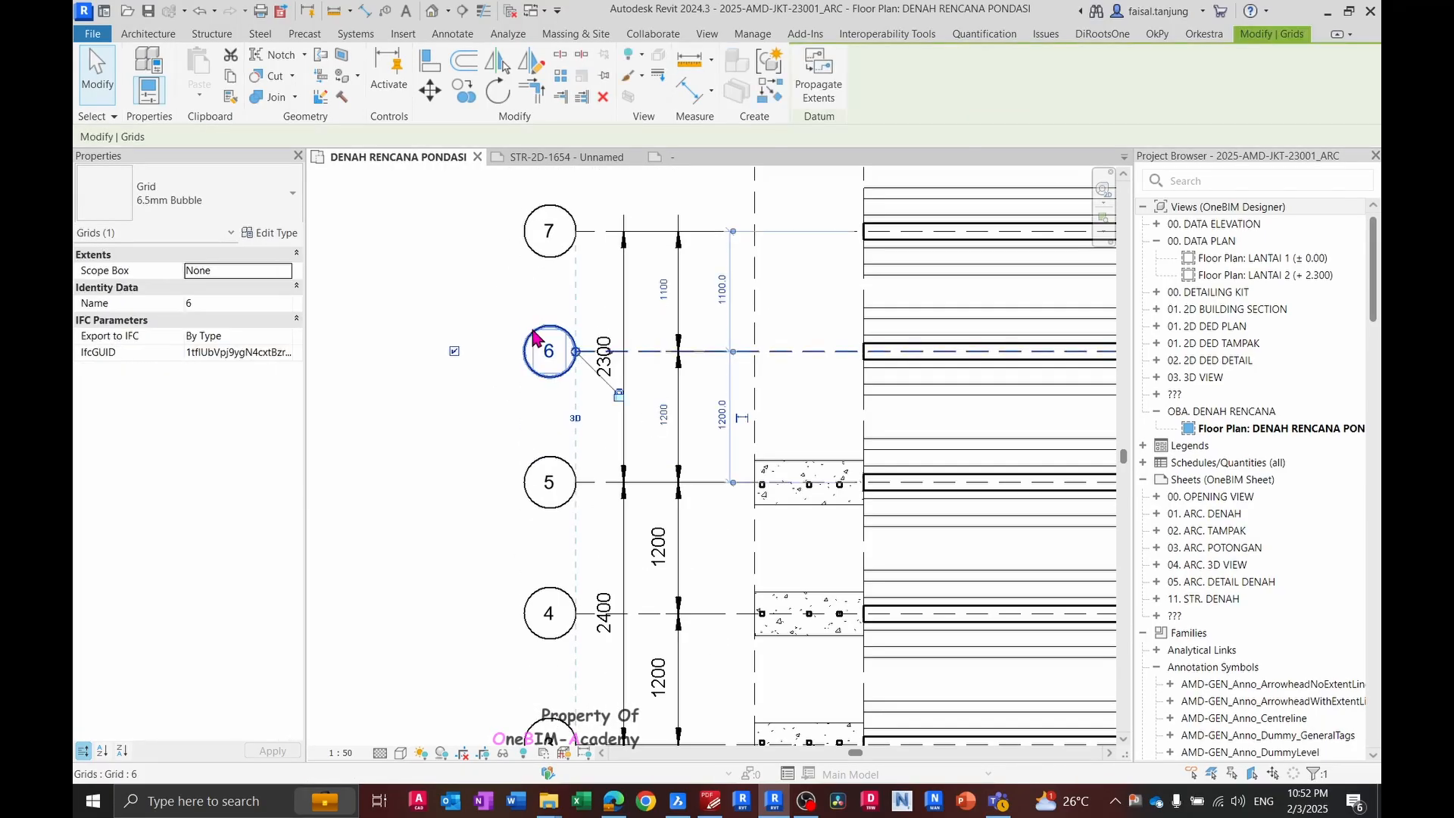
- In the grid head family, set the tag label's text size to 3 mm and rename its type as 3.00mm
{"action": "left_click", "coordinate": [692, 159]}
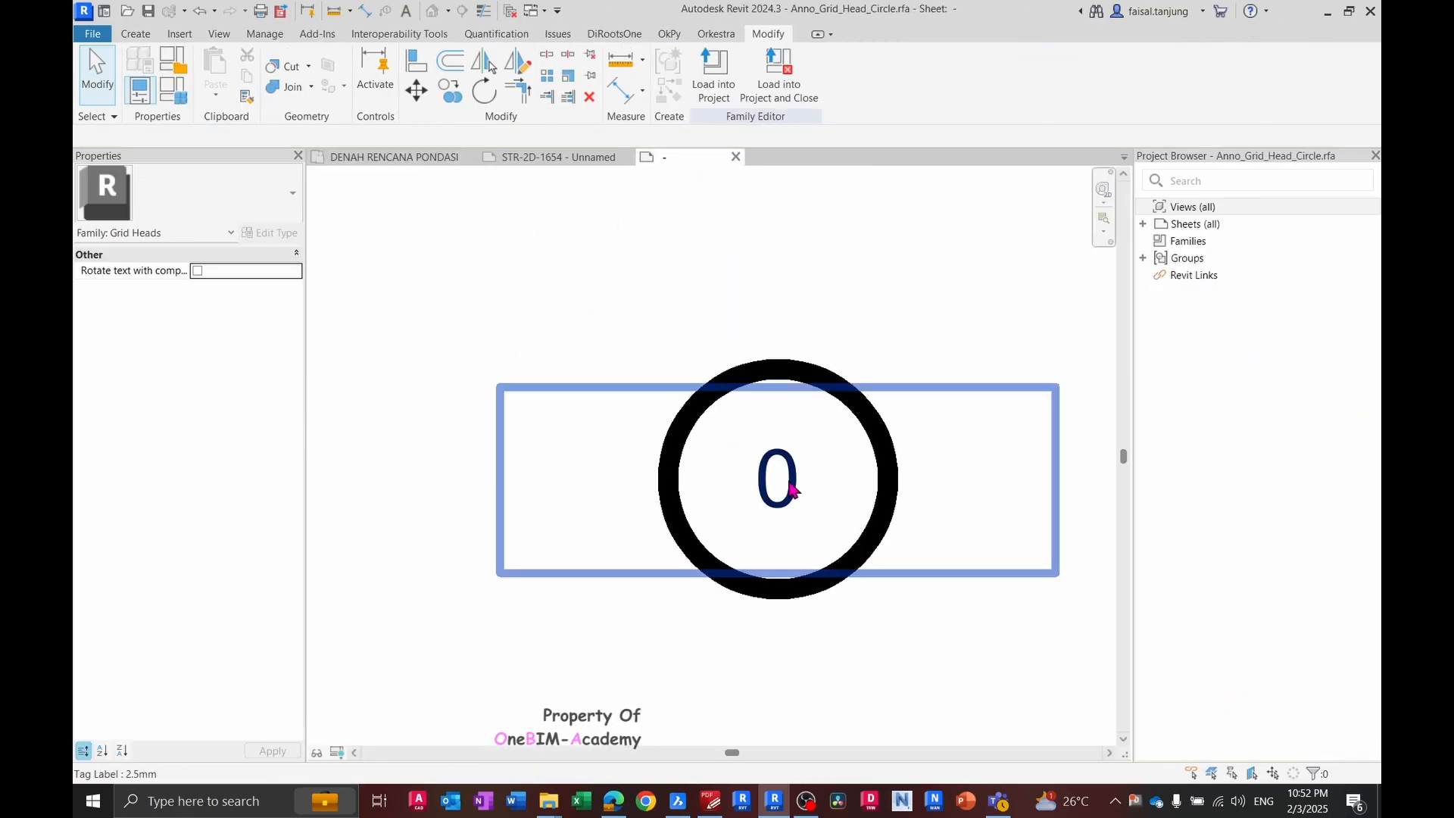
{"action": "left_click", "coordinate": [792, 491]}
{"action": "left_click", "coordinate": [279, 232]}
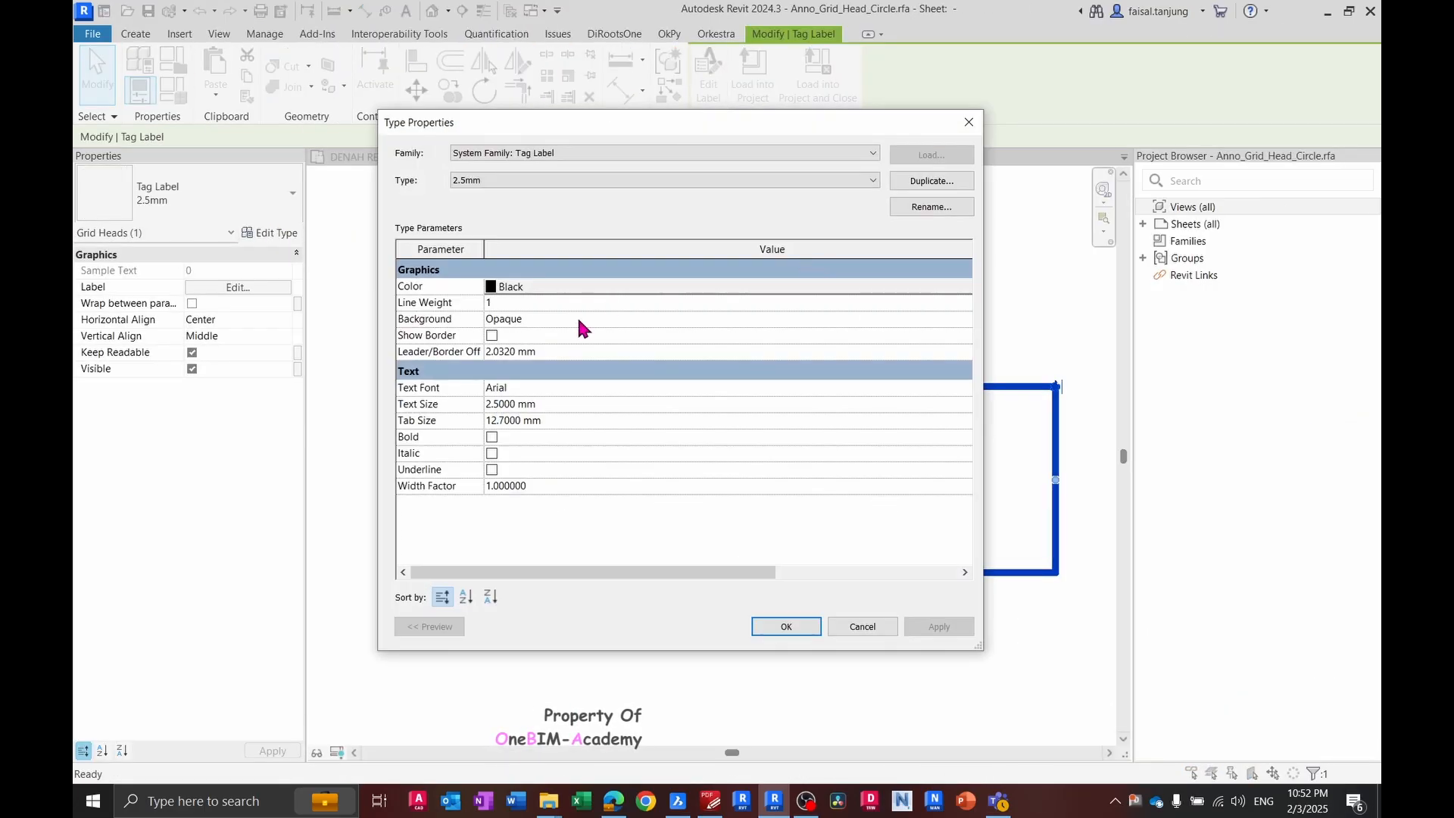
{"action": "left_click", "coordinate": [604, 405]}
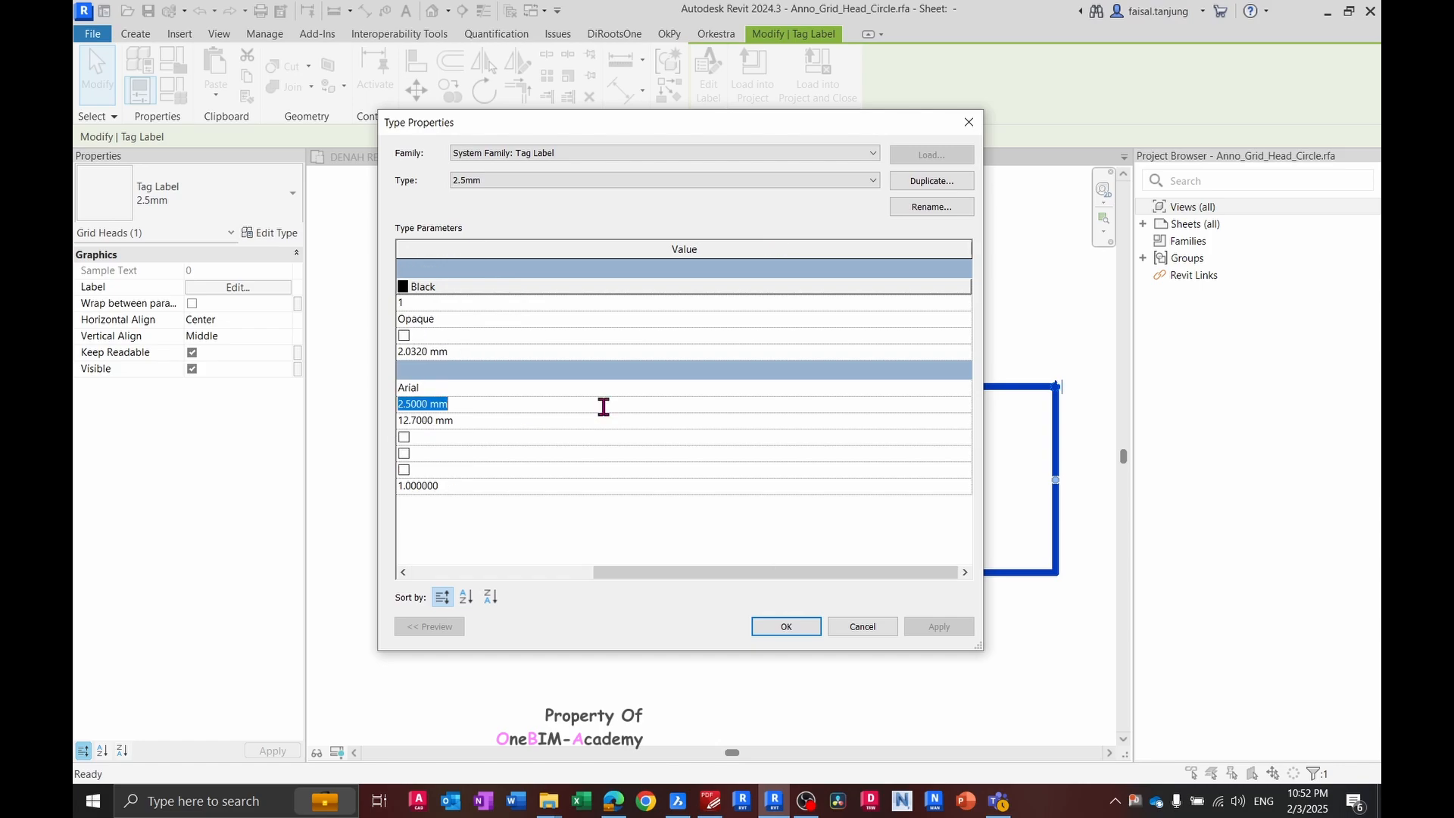
{"action": "left_click", "coordinate": [935, 209]}
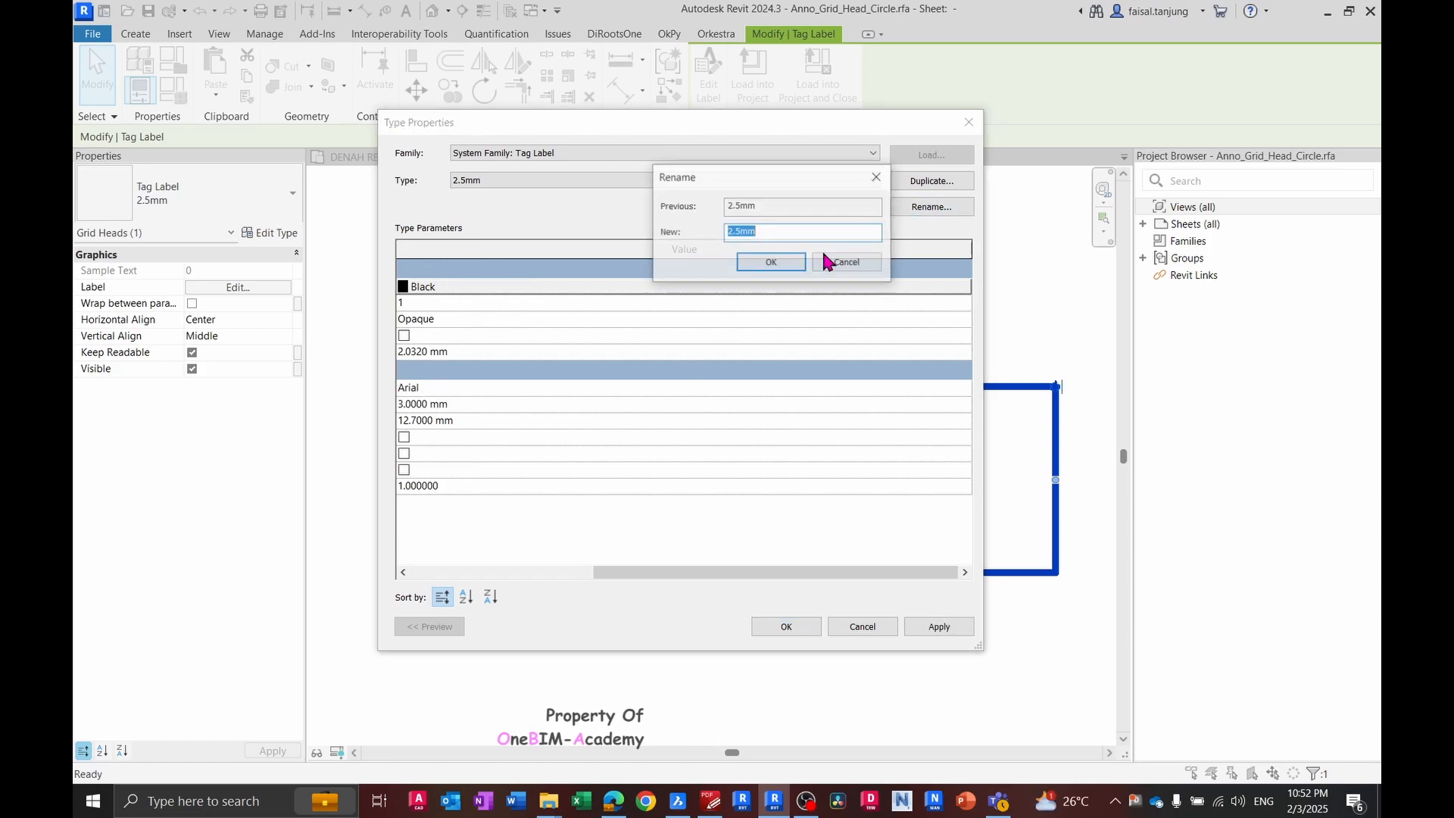
{"action": "key", "text": "Home"}
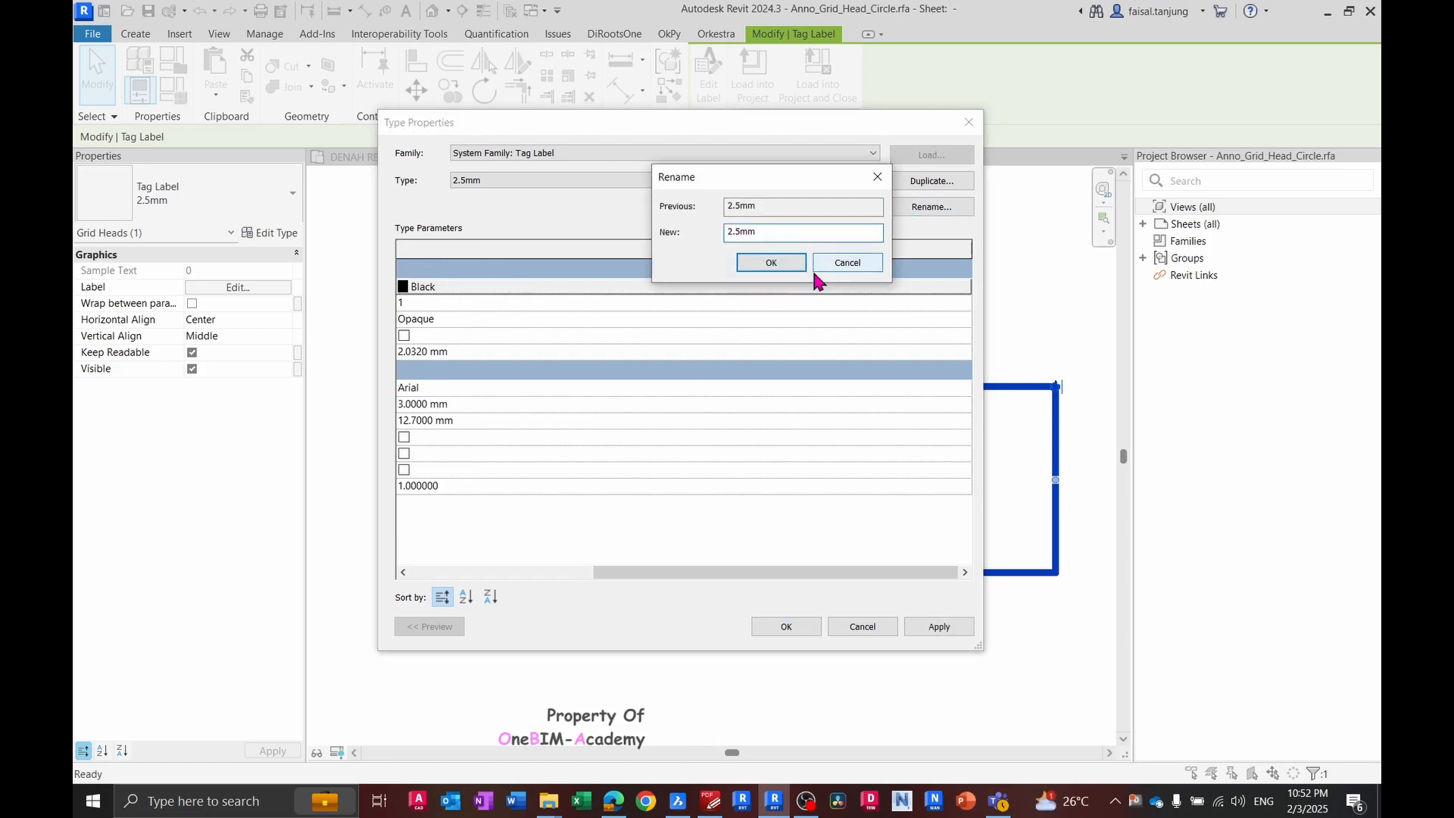
{"action": "key", "text": "Delete"}
{"action": "type", "text": "3.00"}
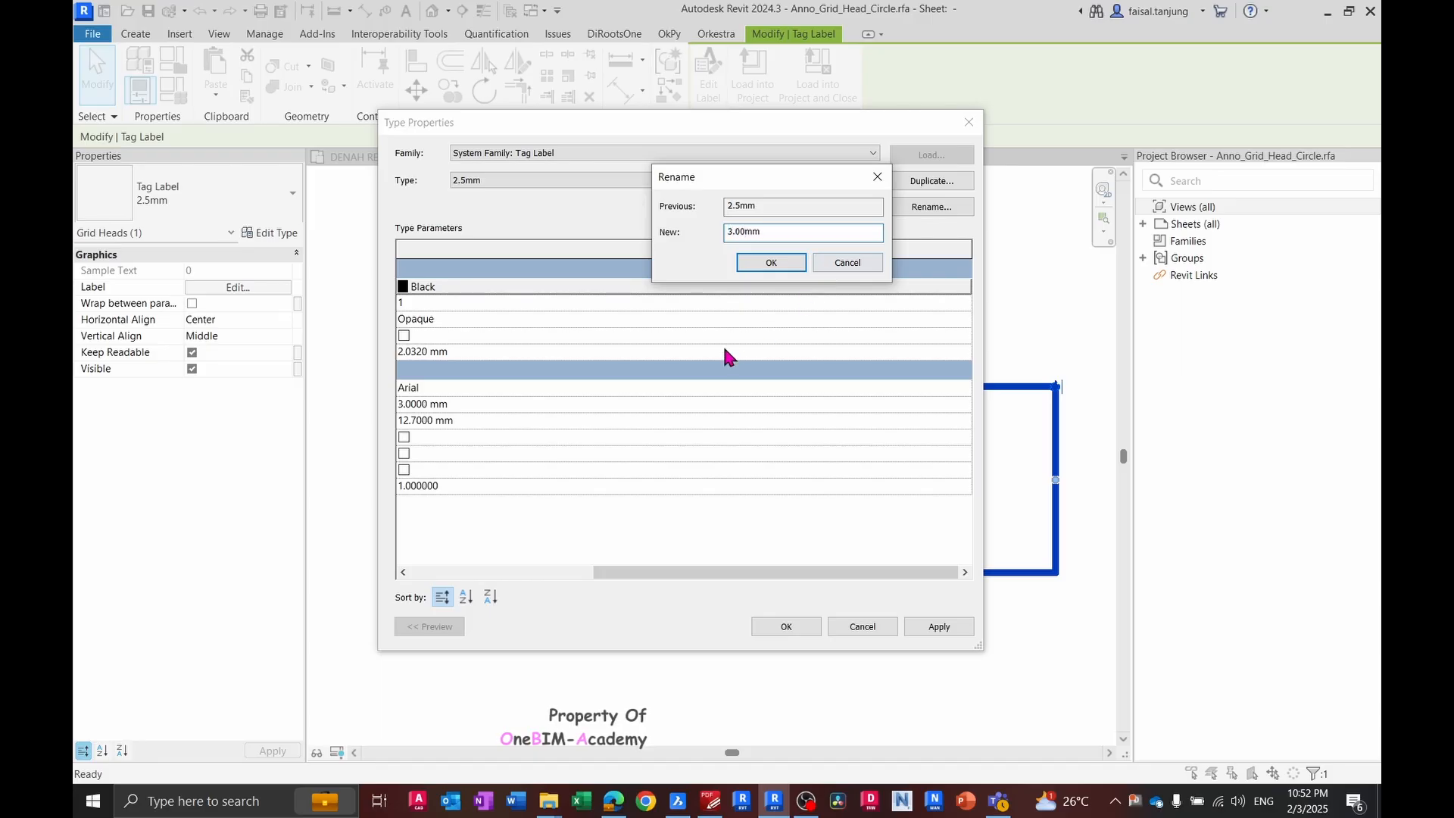
{"action": "left_click", "coordinate": [760, 265]}
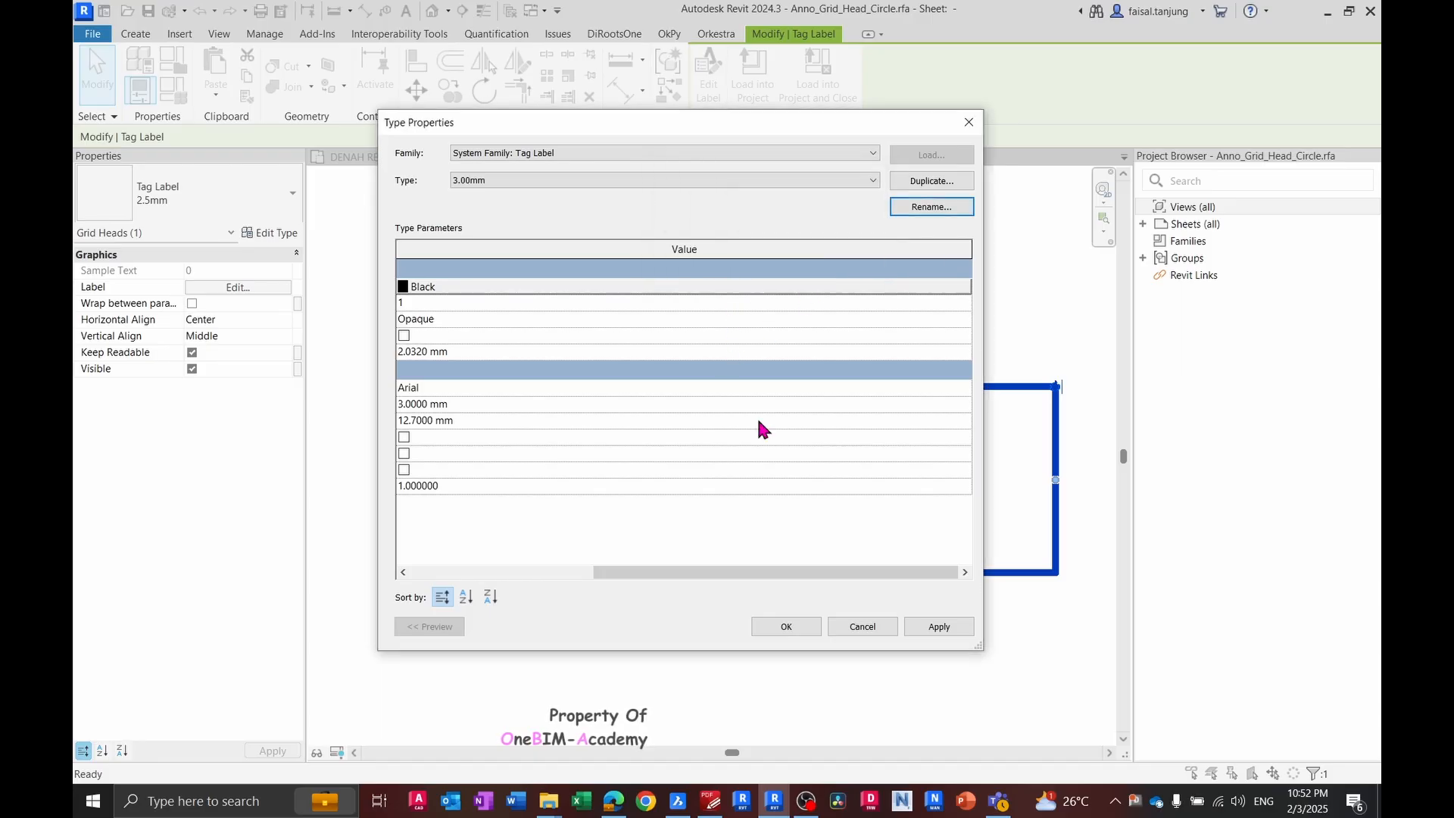
{"action": "left_click", "coordinate": [784, 627]}
{"action": "left_click", "coordinate": [701, 308]}
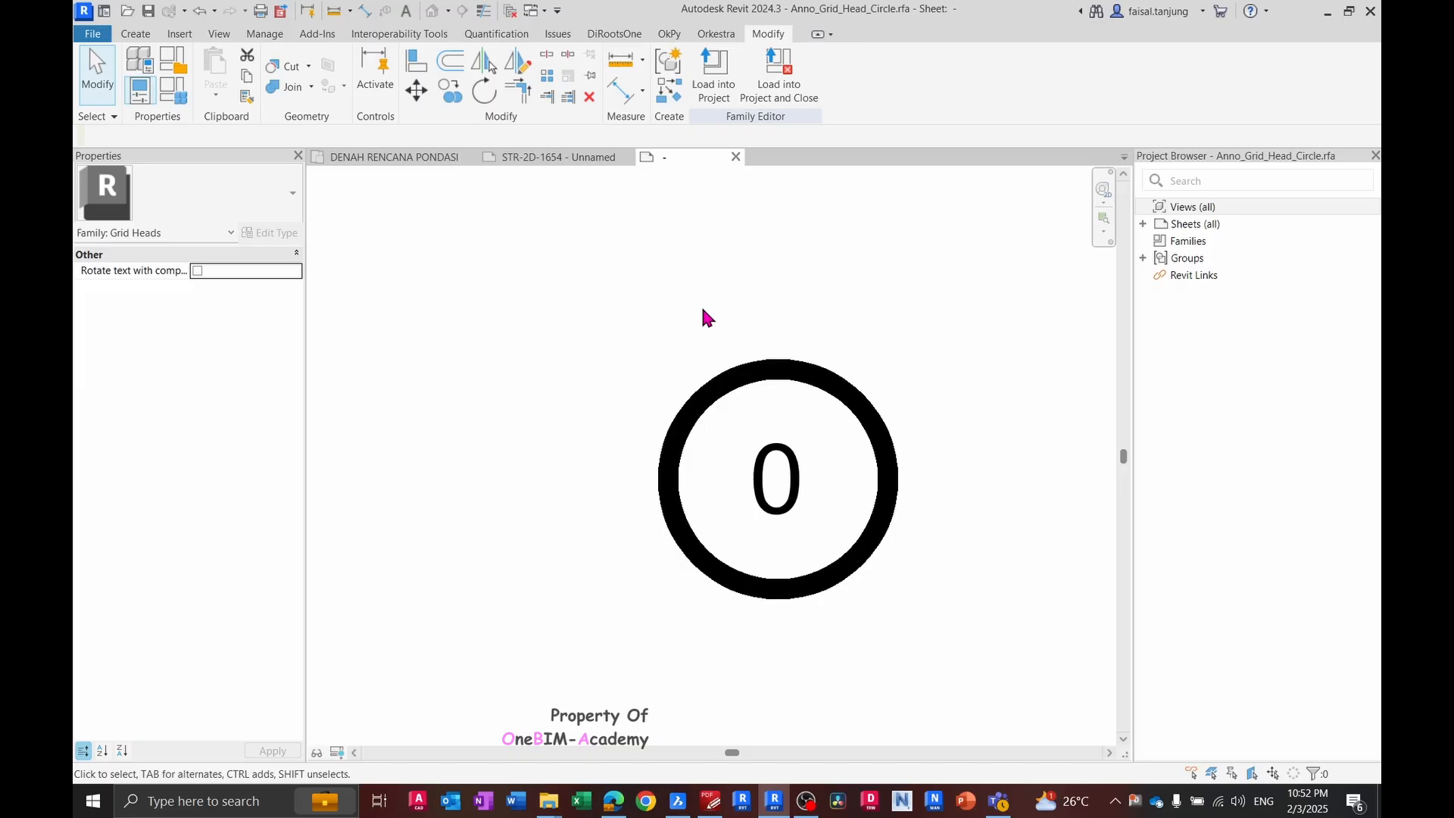
- Set the radius of the grid head circle to 4.5 mm
{"action": "left_click", "coordinate": [792, 378]}
{"action": "left_click", "coordinate": [824, 428]}
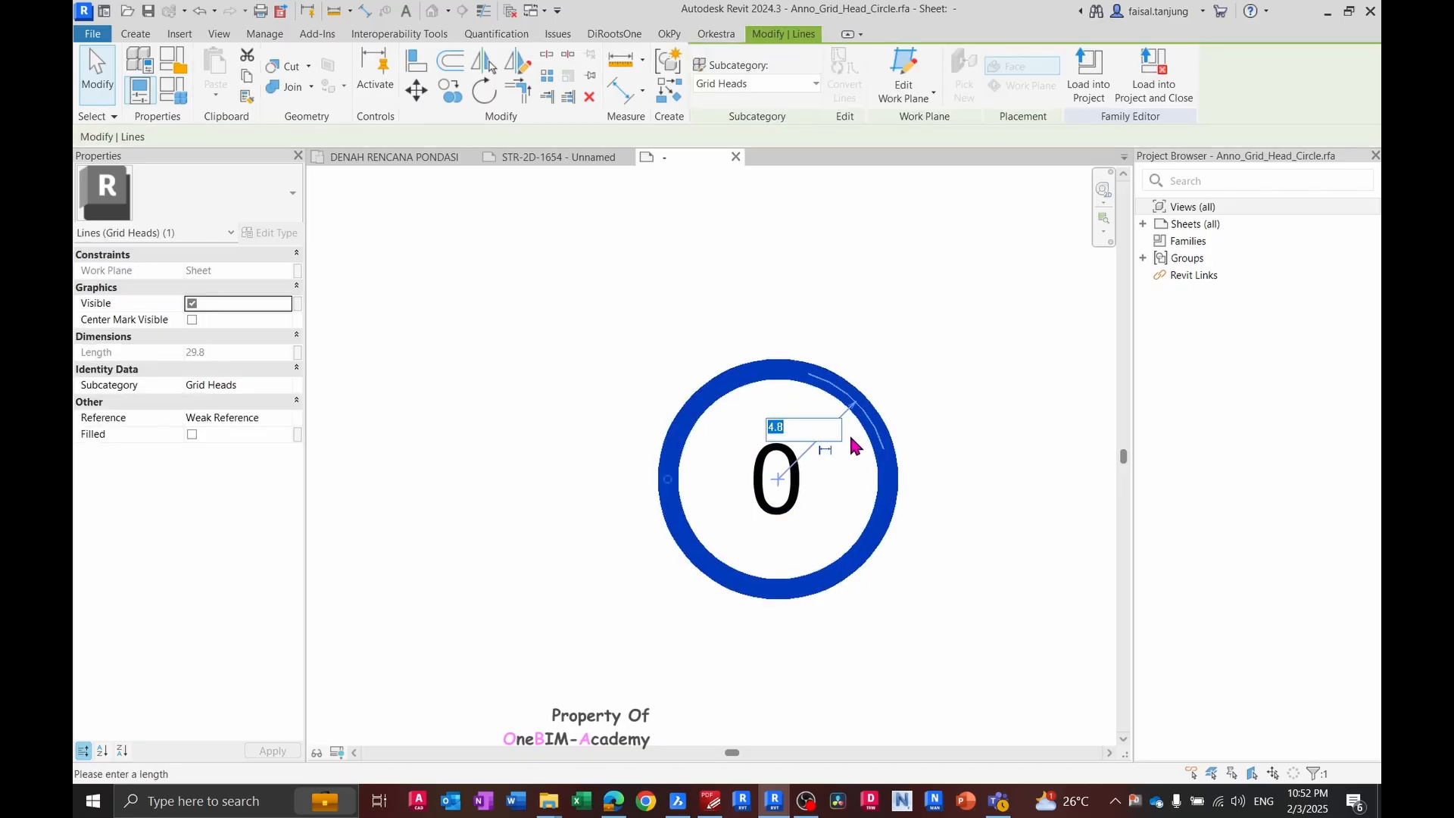
{"action": "type", "text": "4.5"}
{"action": "key", "text": "Return"}
{"action": "left_click", "coordinate": [606, 308]}
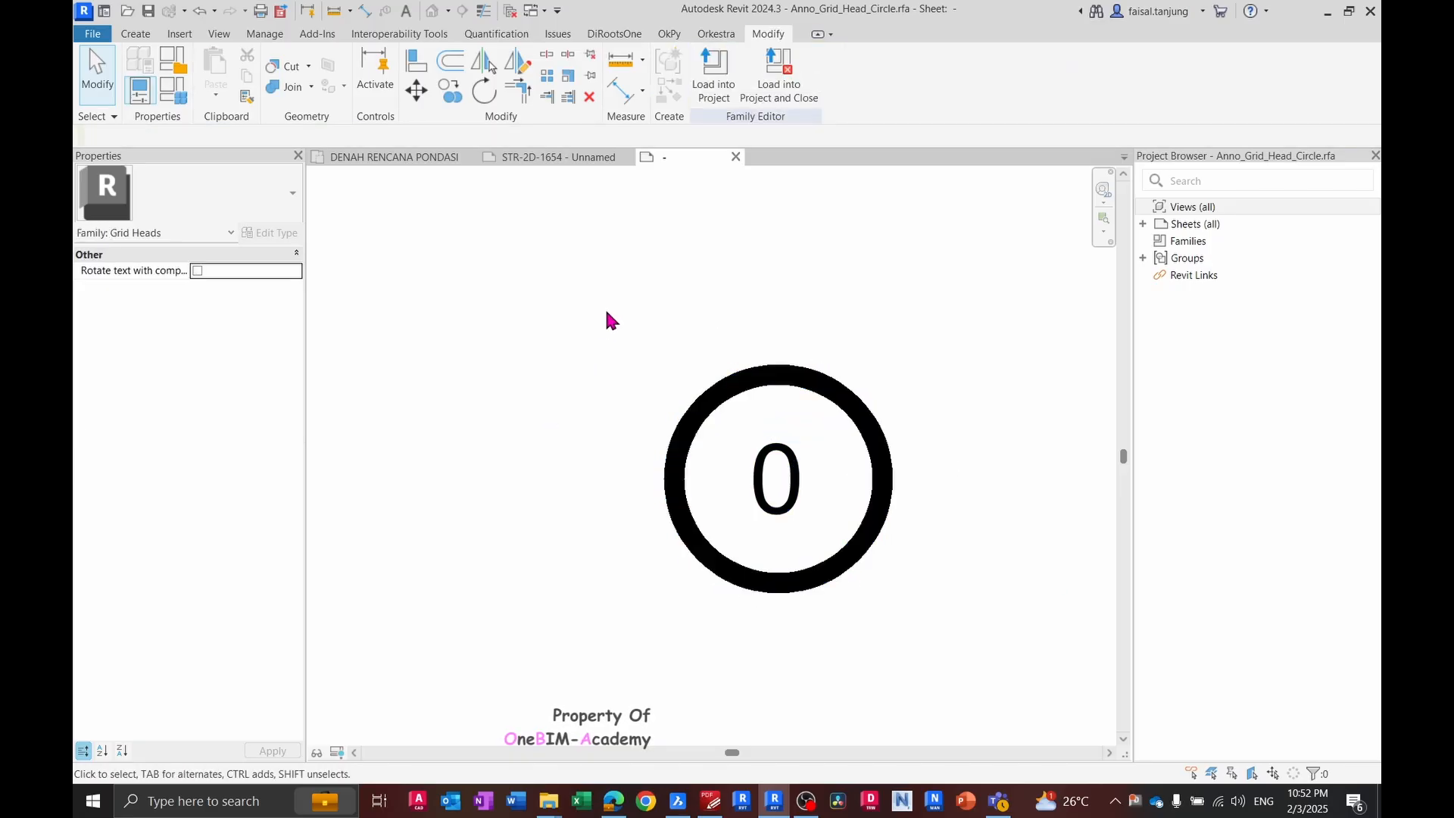
- Reload the resized grid head into the foundation plan's project, overwriting the existing version and its parameter values
{"action": "left_click", "coordinate": [713, 73]}
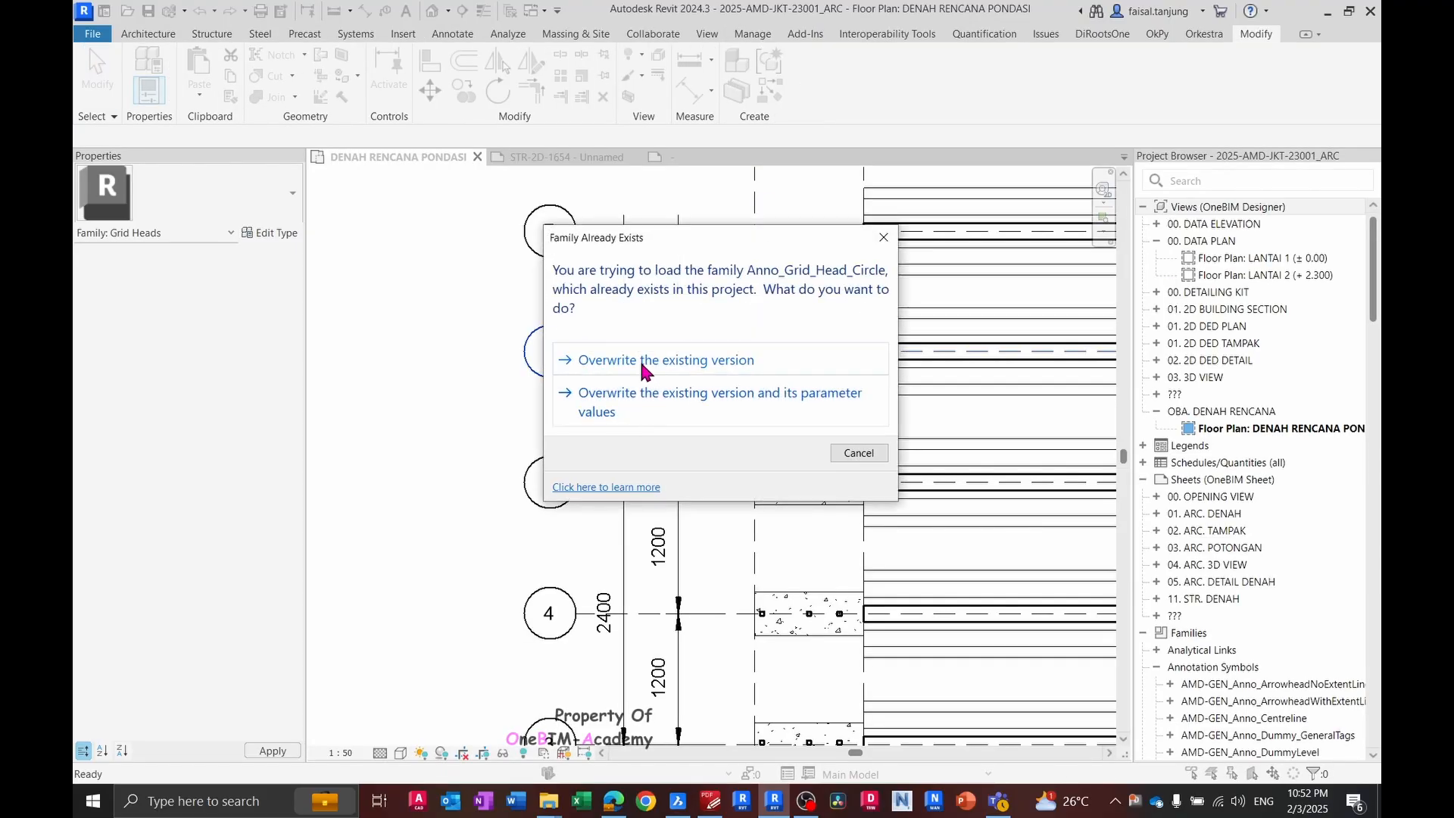
{"action": "left_click", "coordinate": [648, 395]}
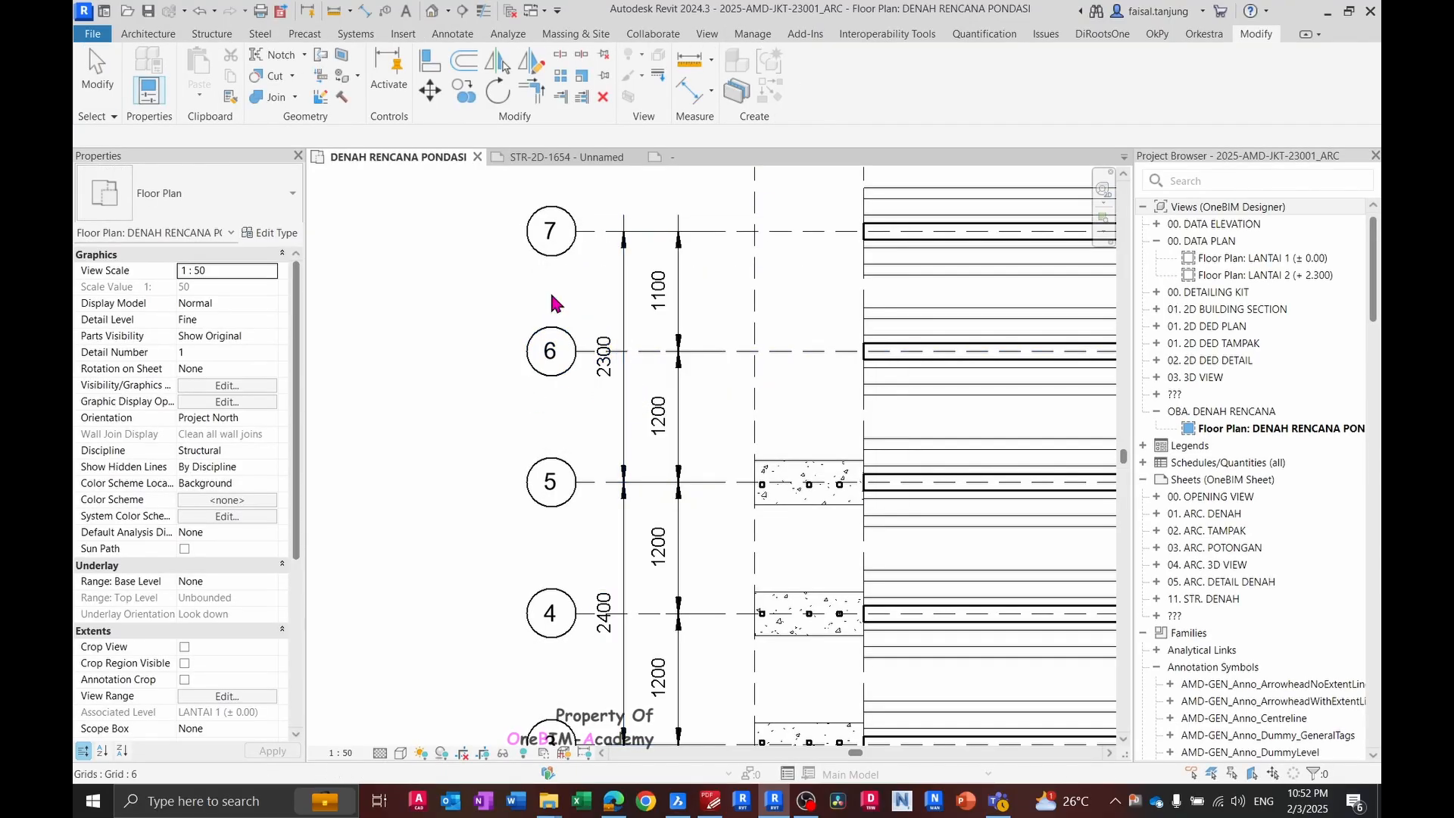
{"action": "scroll", "coordinate": [572, 239], "scroll_direction": "down", "scroll_amount": 5}
{"action": "scroll", "coordinate": [583, 421], "scroll_direction": "up", "scroll_amount": 2}
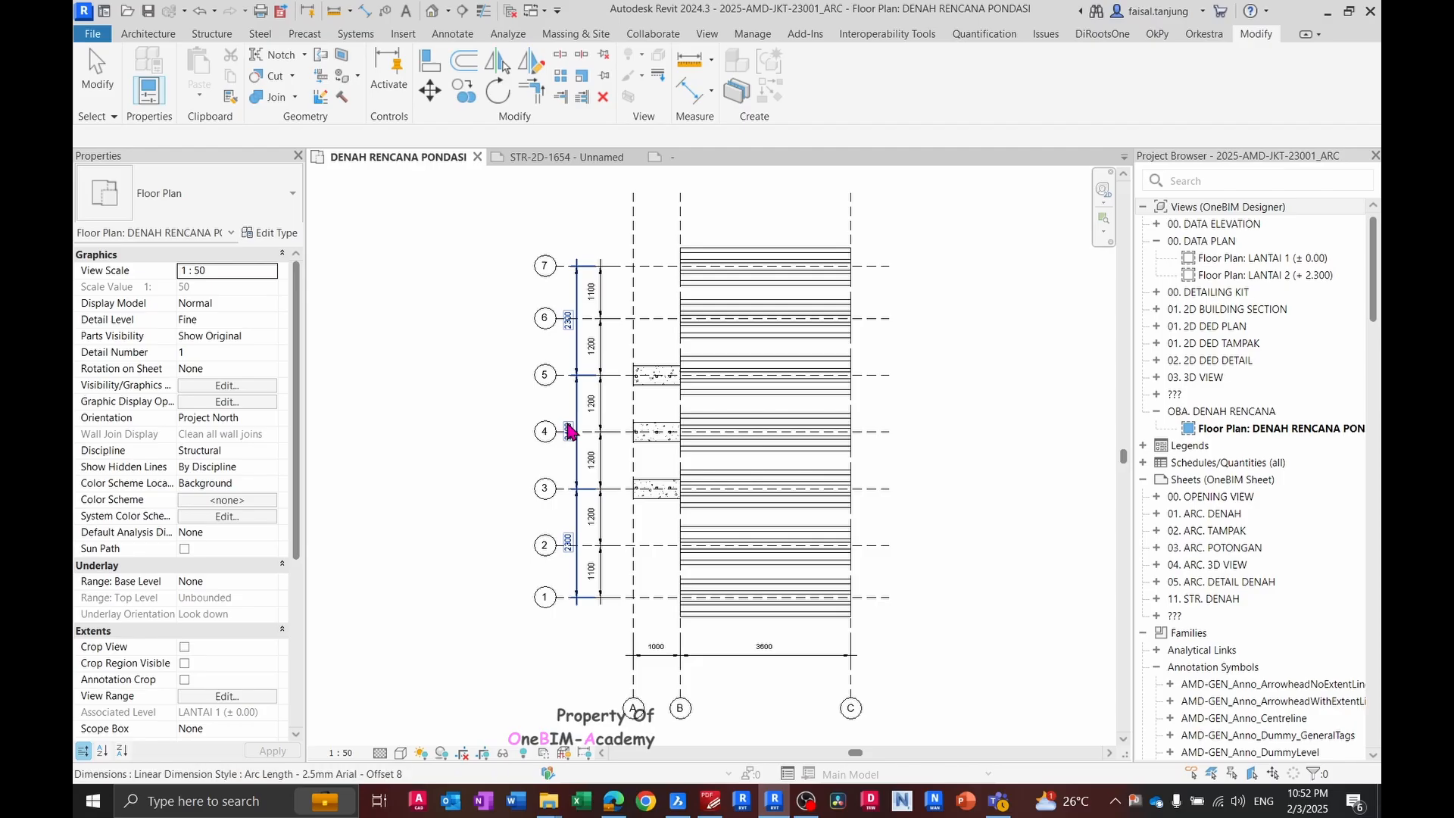
- Close the Anno_Grid_Head_Circle family without saving its changes to file
{"action": "left_click", "coordinate": [682, 157]}
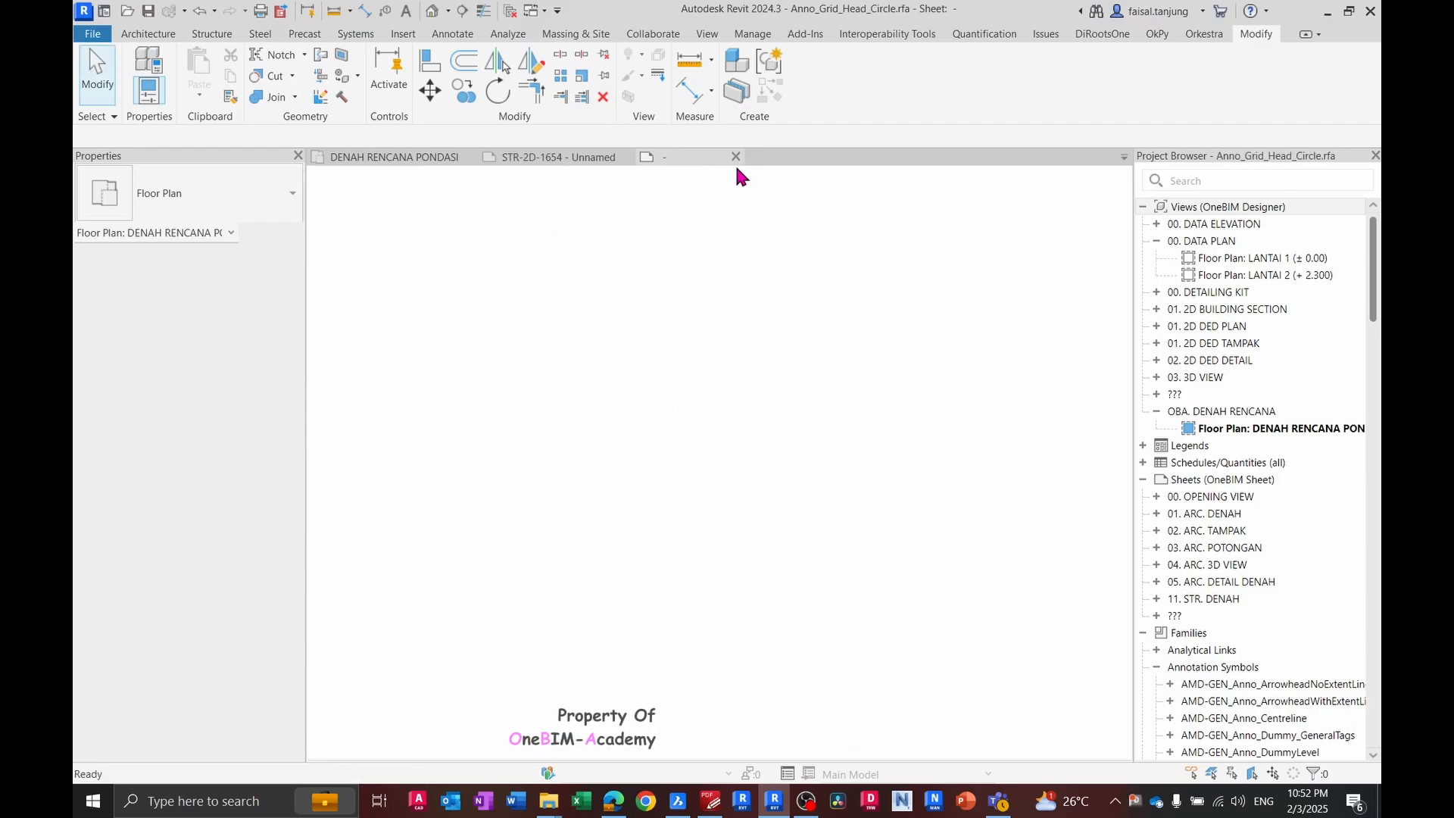
{"action": "left_click", "coordinate": [735, 157]}
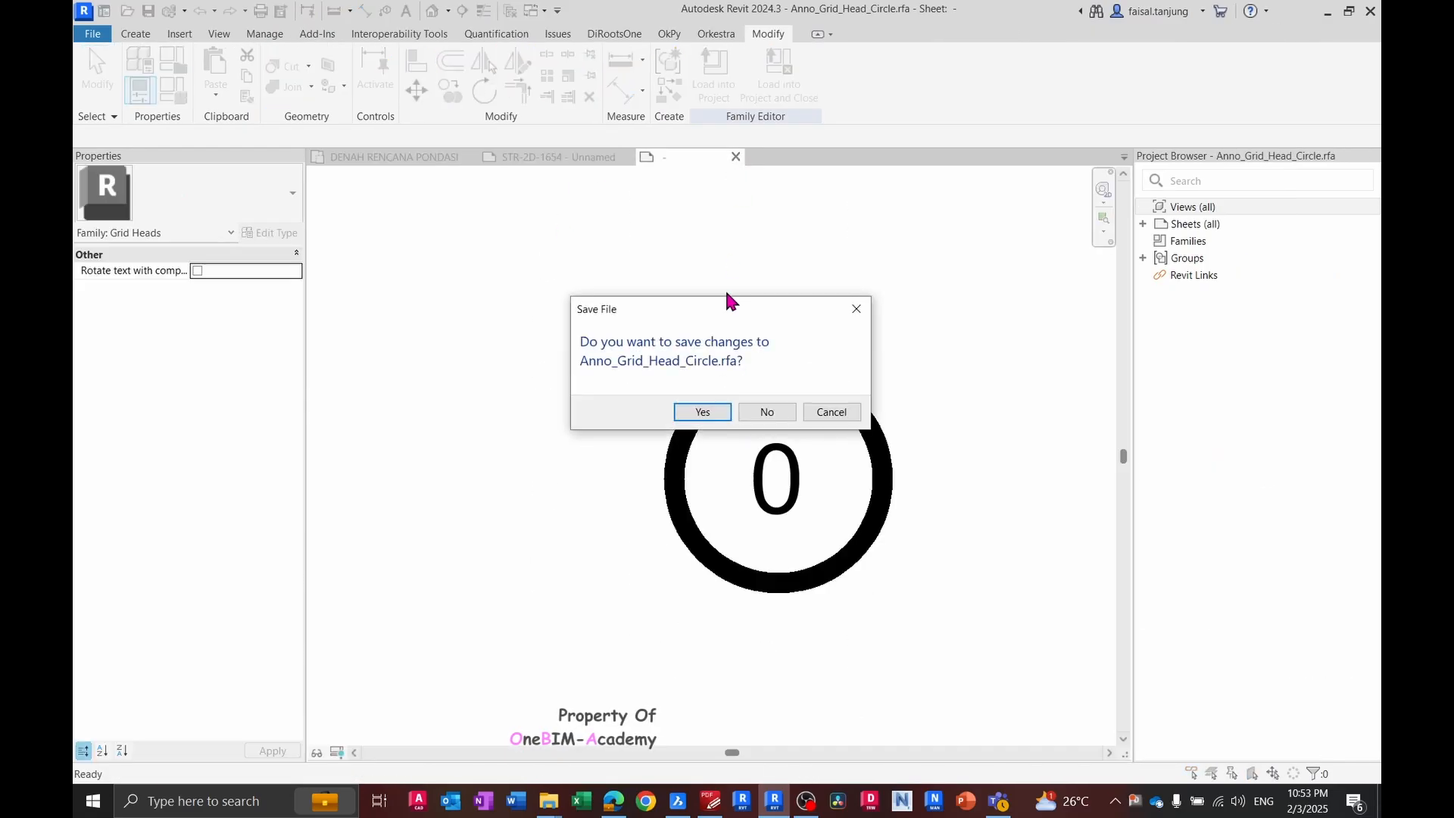
{"action": "left_click", "coordinate": [768, 412]}
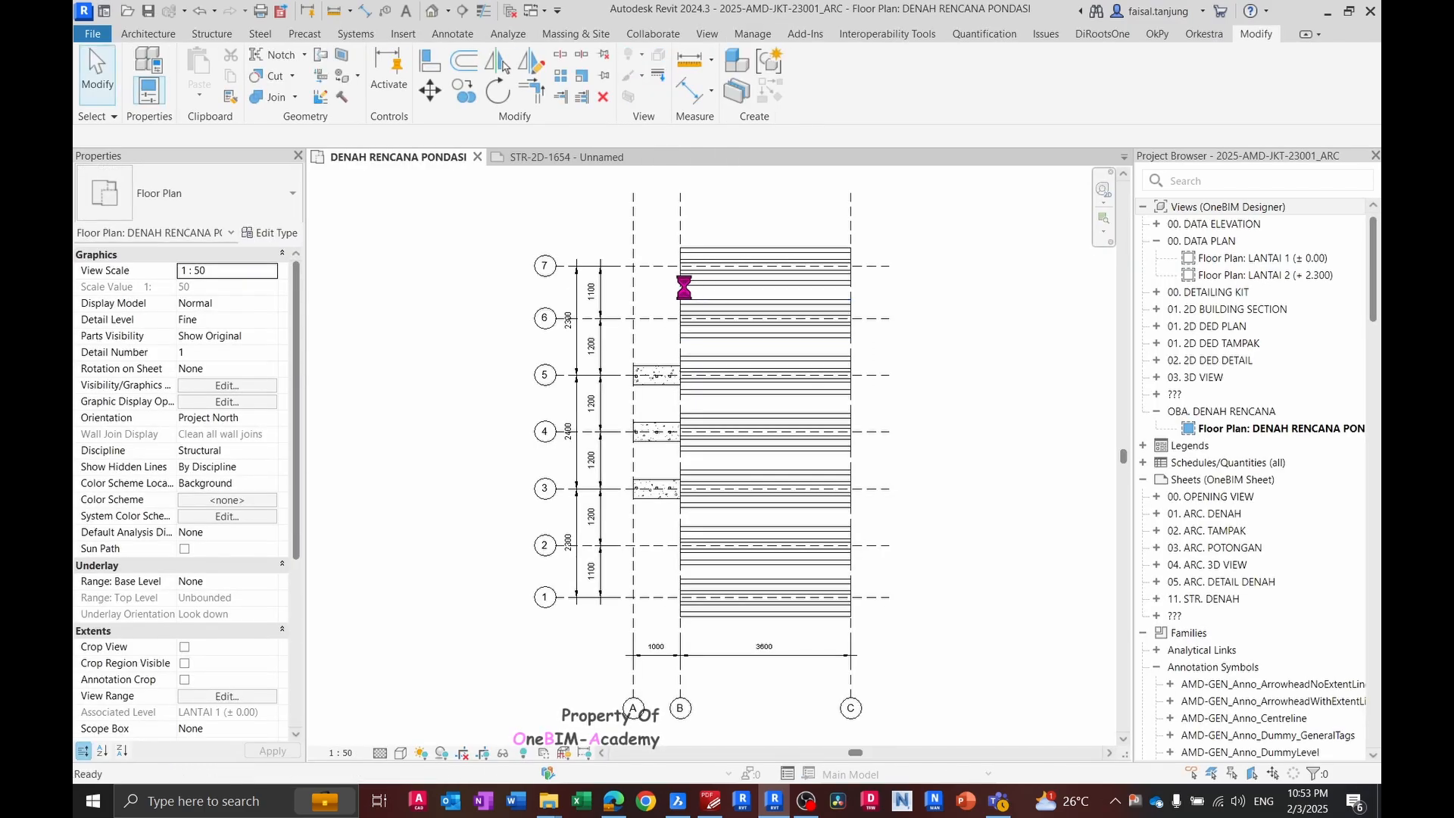
- Shorten vertical grids A, B and C at both their upper and bubble ends, closer to the foundation plan
{"action": "left_click", "coordinate": [682, 198]}
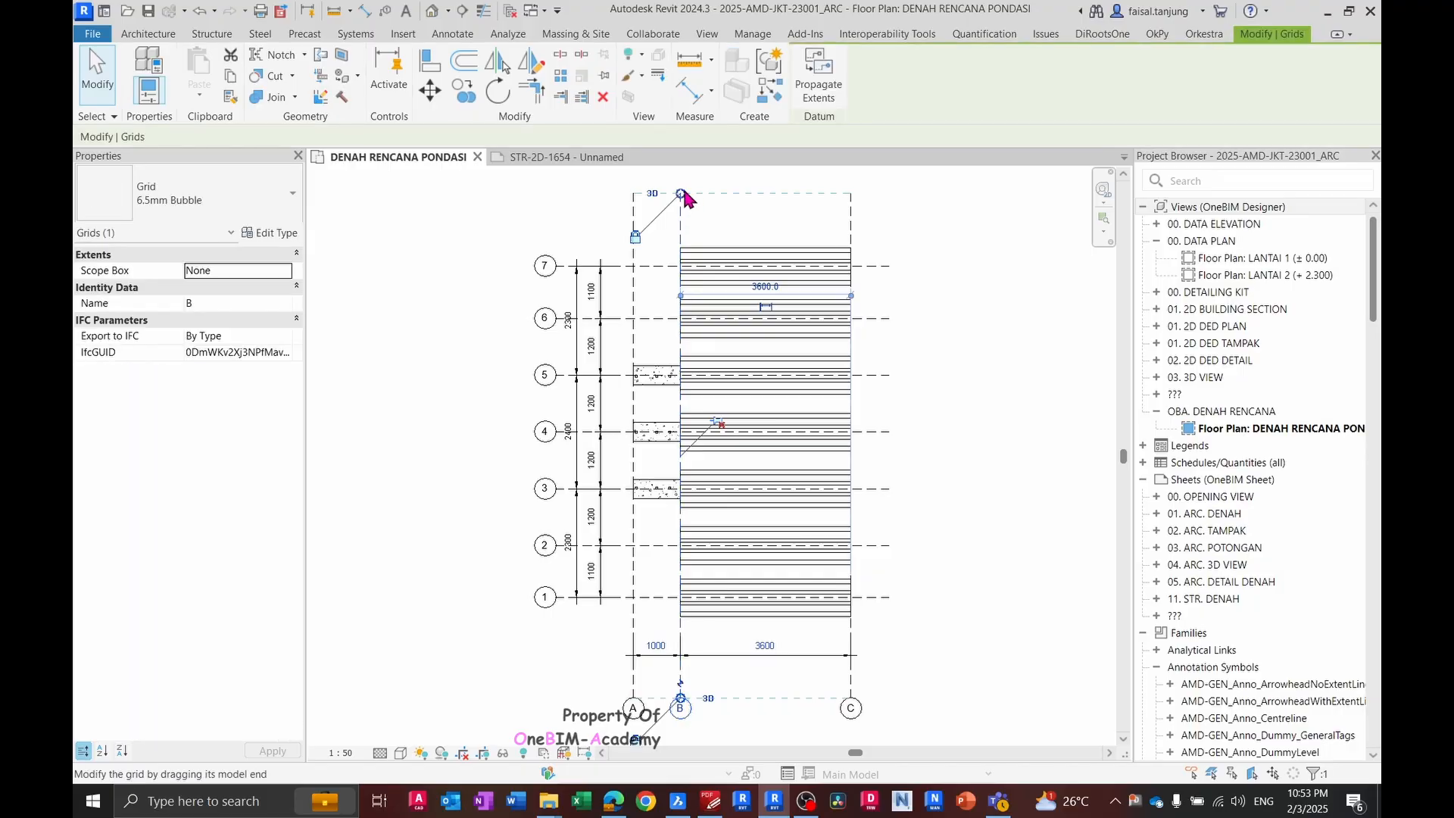
{"action": "left_click", "coordinate": [796, 210]}
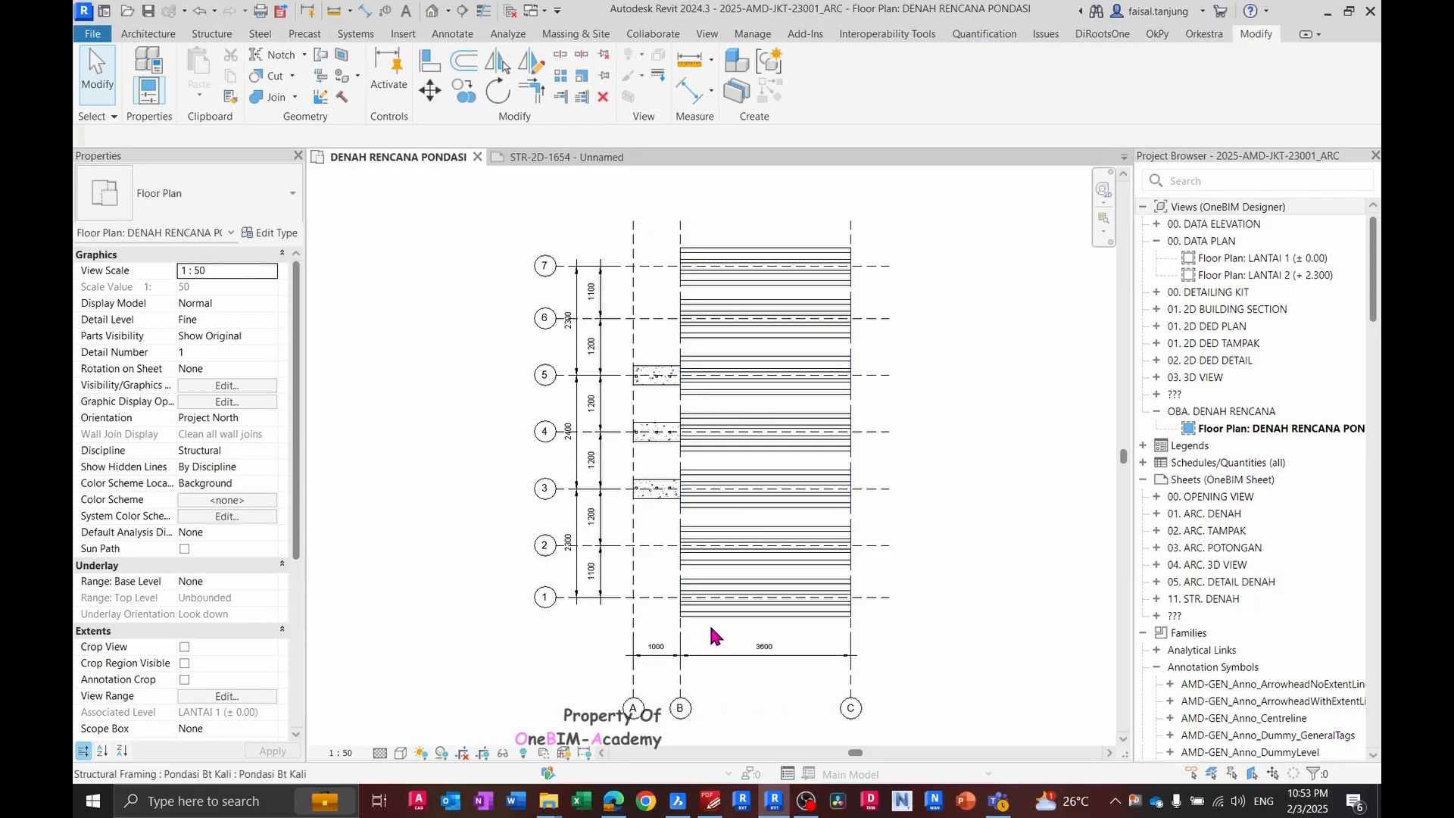
{"action": "left_click", "coordinate": [680, 681]}
{"action": "scroll", "coordinate": [693, 693], "scroll_direction": "up", "scroll_amount": 2}
{"action": "left_click_drag", "start_coordinate": [674, 699], "coordinate": [673, 653]}
- Move the dimension string between grids A, B and C up, closer to the foundations
{"action": "left_click", "coordinate": [743, 591]}
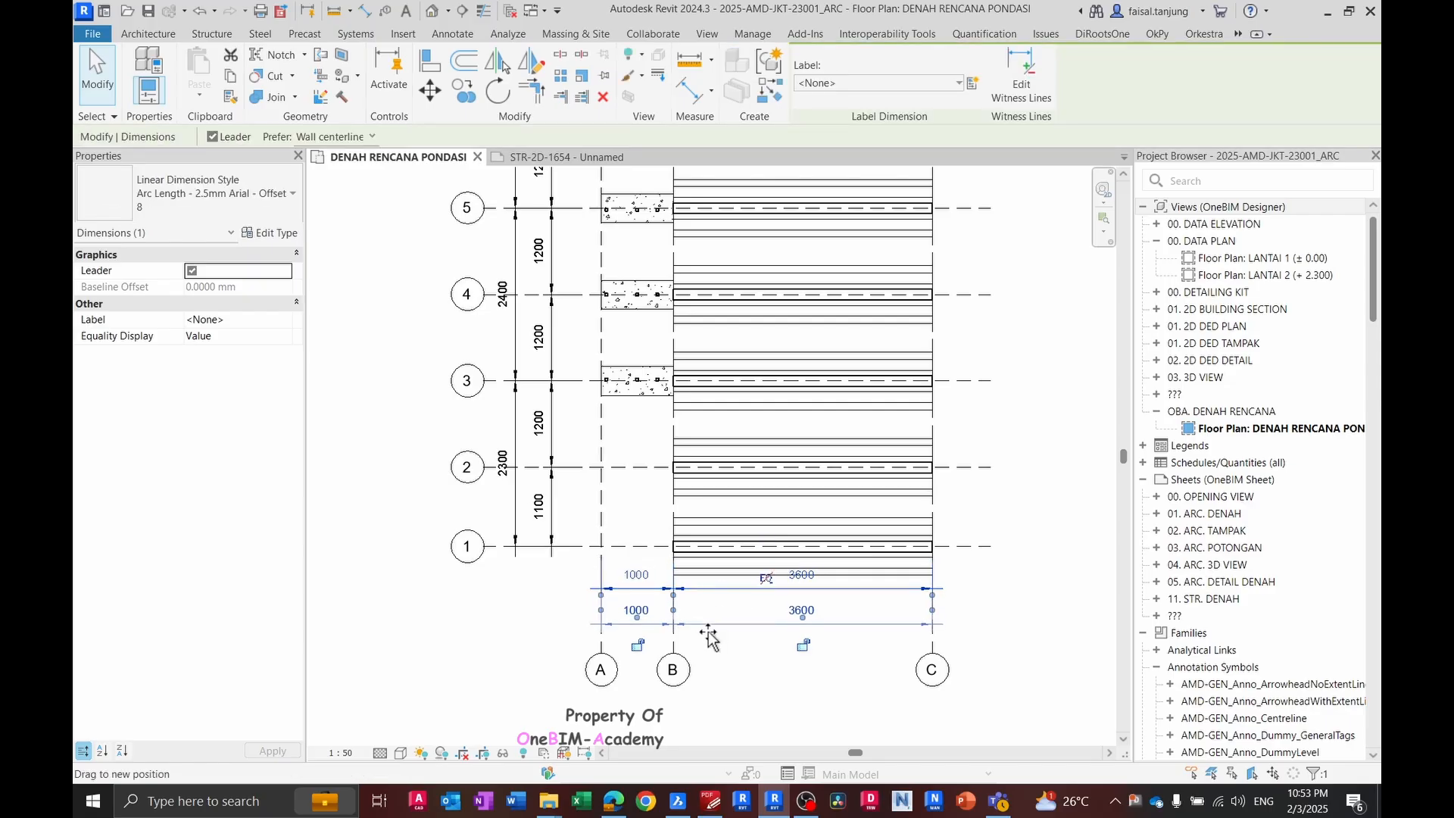
{"action": "left_click_drag", "start_coordinate": [720, 592], "coordinate": [719, 613]}
{"action": "left_click", "coordinate": [740, 648]}
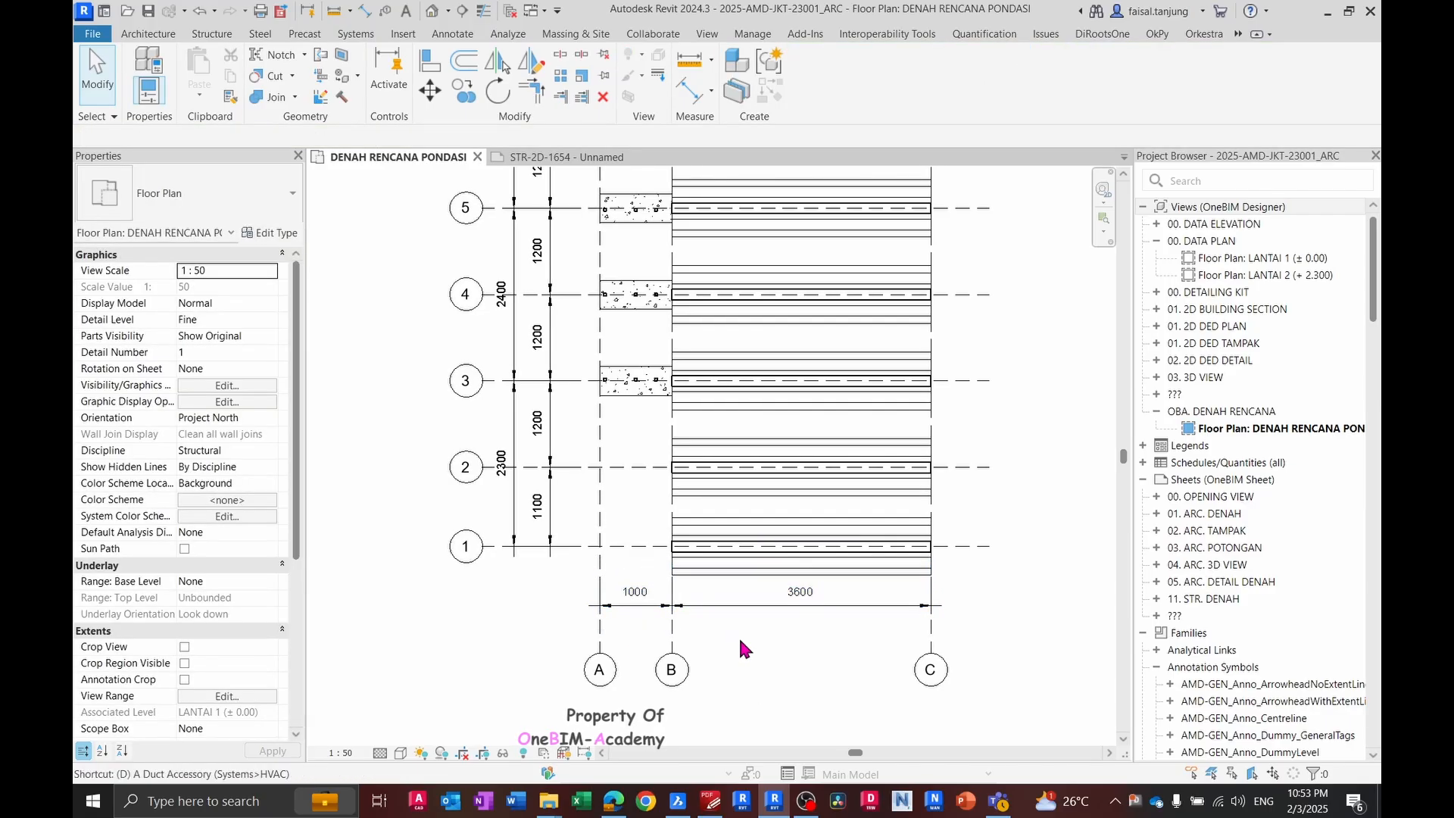
- Add an overall aligned dimension from grid A to grid C beneath the existing dimension string
{"action": "key", "text": "d"}
{"action": "key", "text": "i"}
{"action": "left_click", "coordinate": [600, 630]}
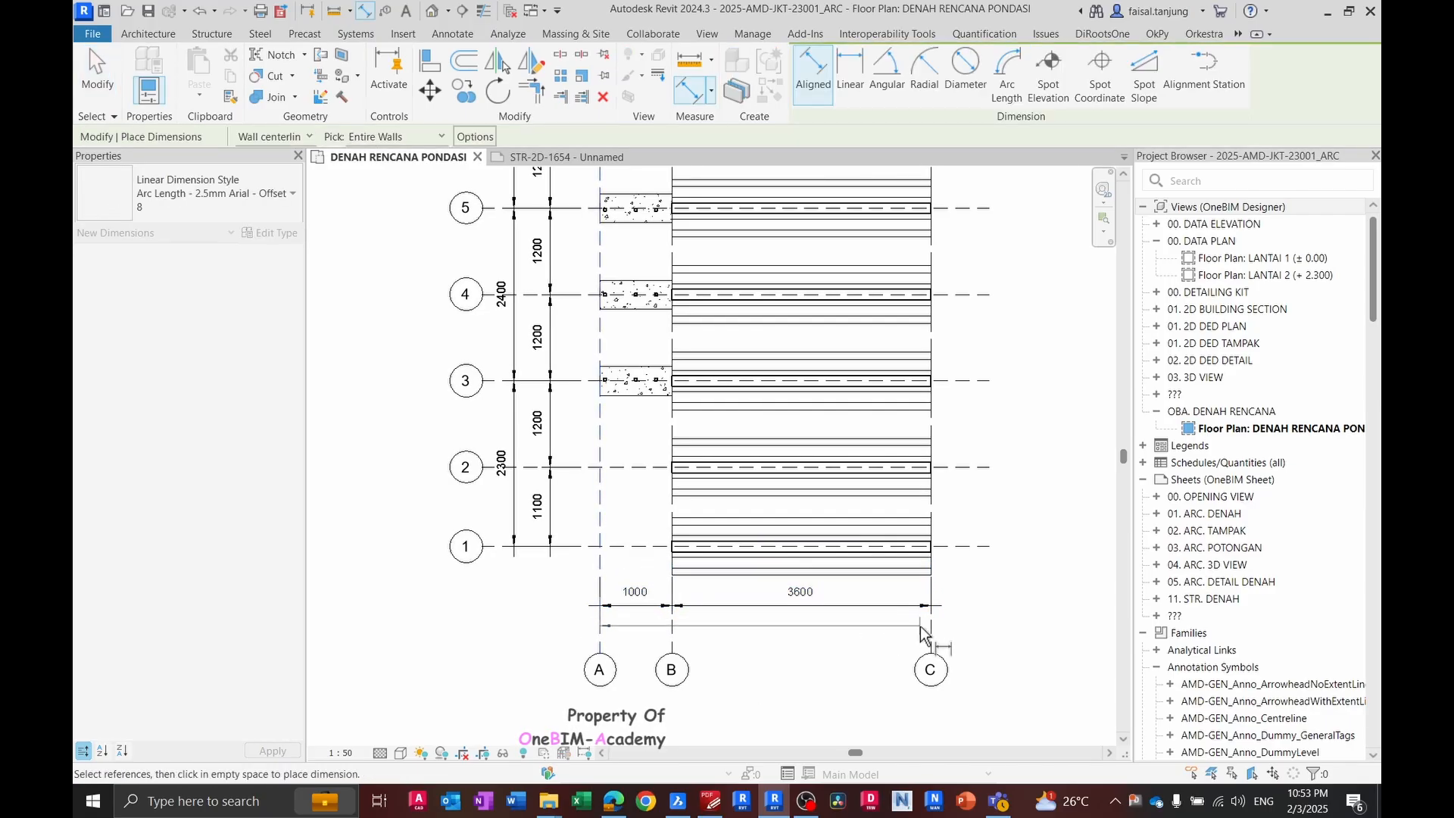
{"action": "left_click", "coordinate": [933, 637]}
{"action": "left_click", "coordinate": [1000, 643]}
{"action": "key", "text": "Escape"}
{"action": "key", "text": "Escape"}
- Switch to sheet STR-2D-1654 to review the placed foundation plan
{"action": "scroll", "coordinate": [803, 581], "scroll_direction": "down", "scroll_amount": 3}
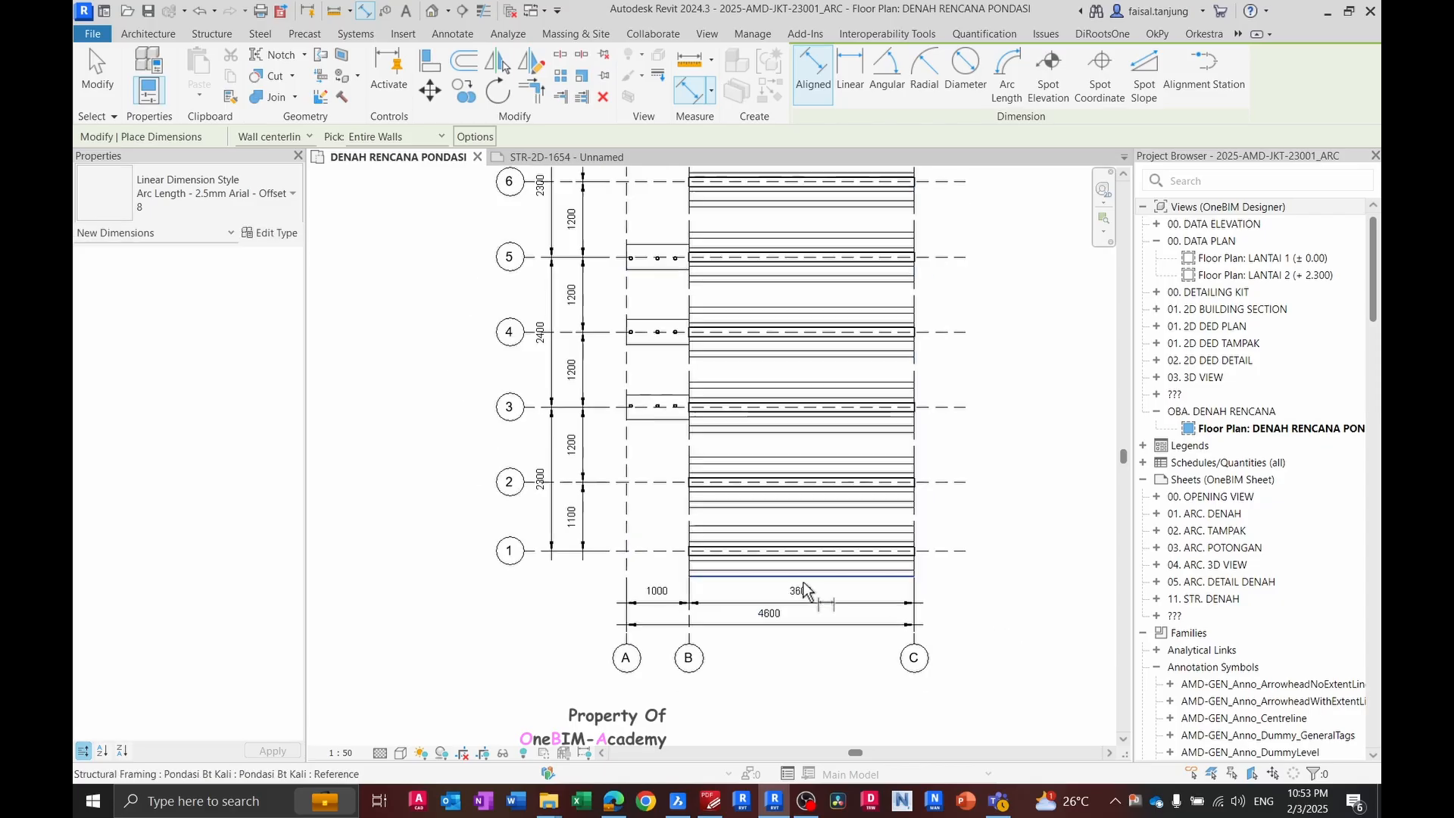
{"action": "scroll", "coordinate": [750, 533], "scroll_direction": "up", "scroll_amount": 1}
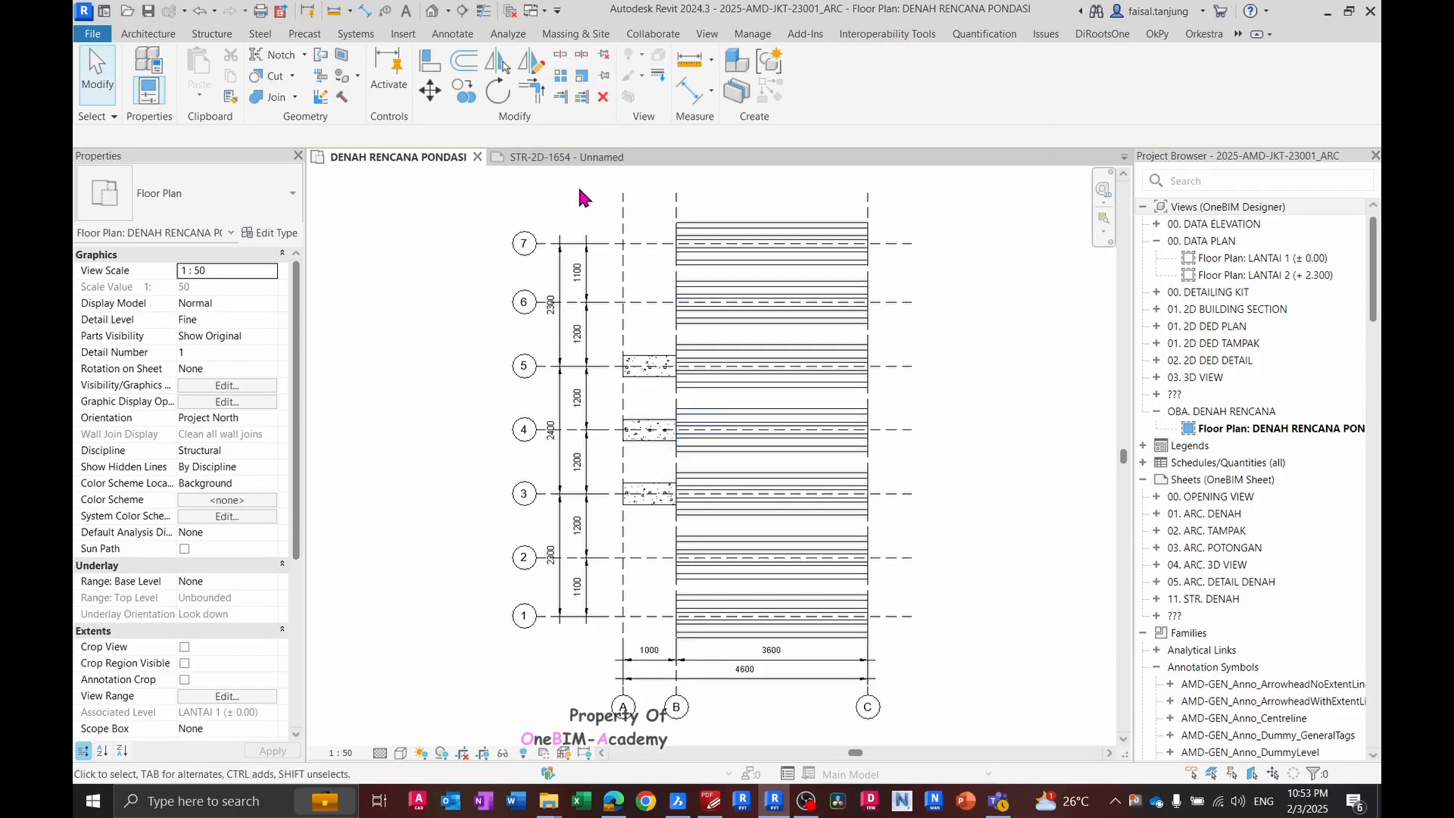
{"action": "left_click", "coordinate": [580, 158]}
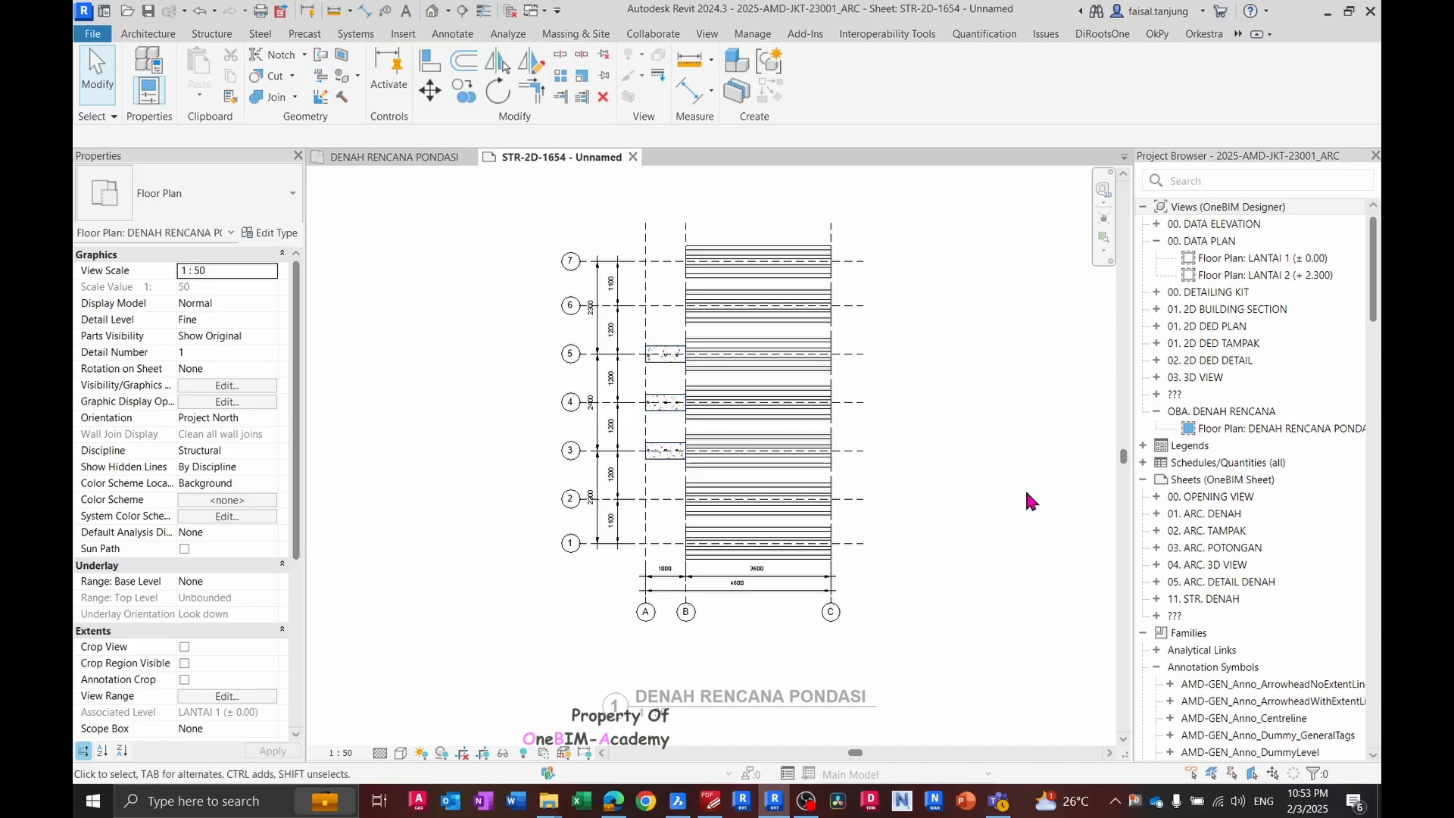
- Deactivate the plan viewport on sheet STR-2D-1654 and return to the DENAH RENCANA PONDASI floor plan
{"action": "double_click", "coordinate": [1025, 488]}
{"action": "scroll", "coordinate": [735, 445], "scroll_direction": "down", "scroll_amount": 2}
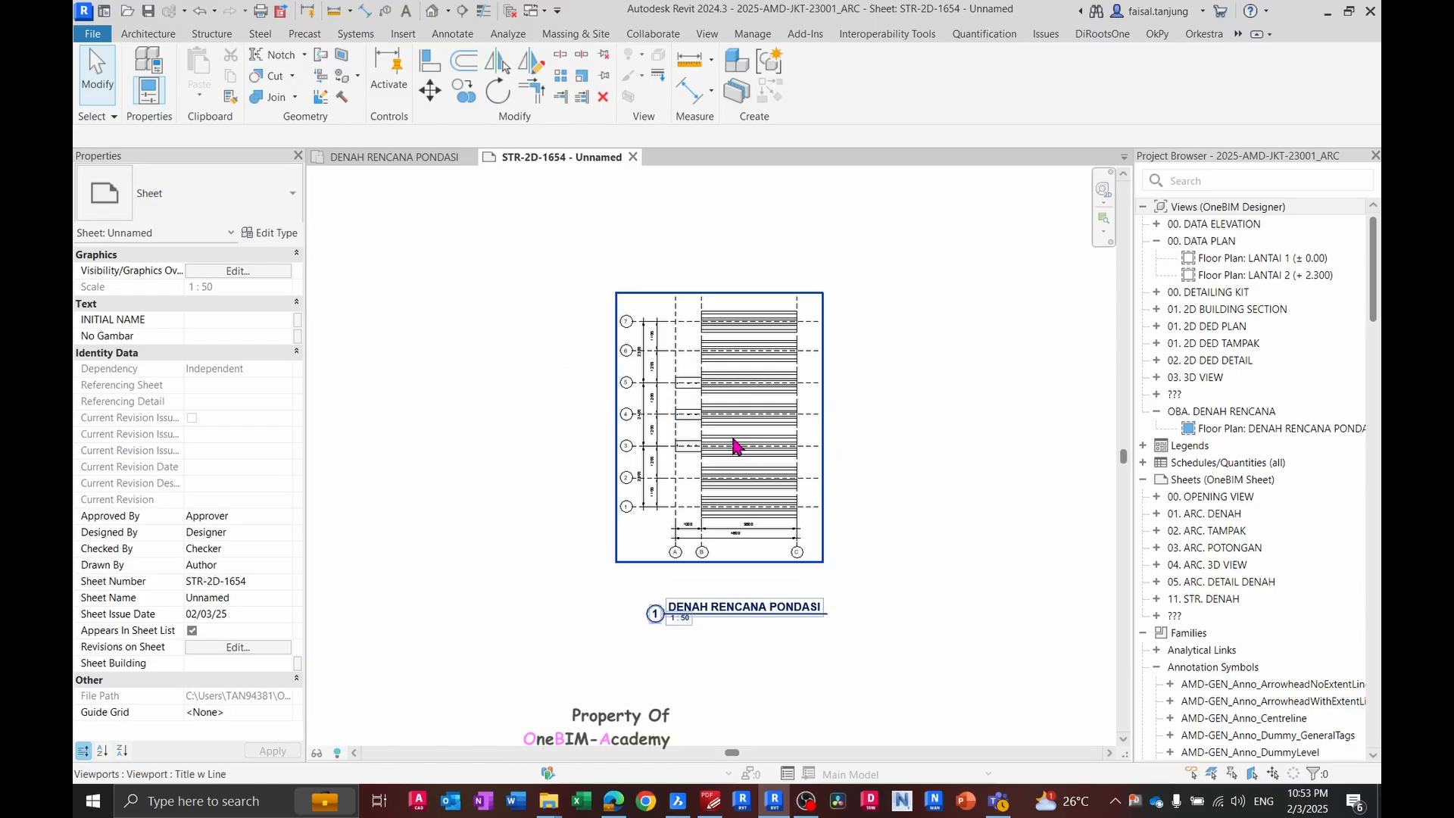
{"action": "left_click", "coordinate": [415, 157]}
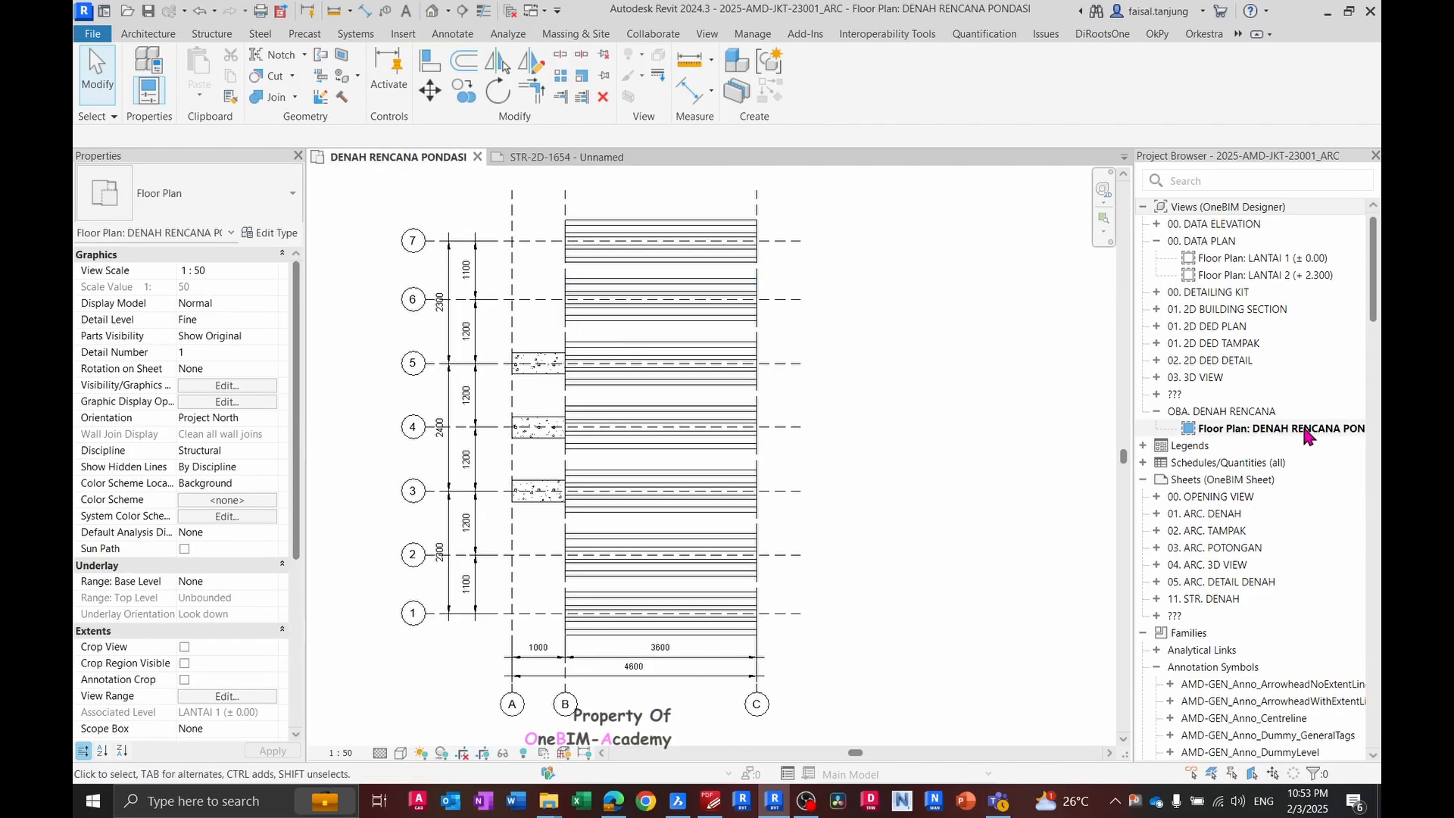
{"action": "scroll", "coordinate": [838, 409], "scroll_direction": "down", "scroll_amount": 2}
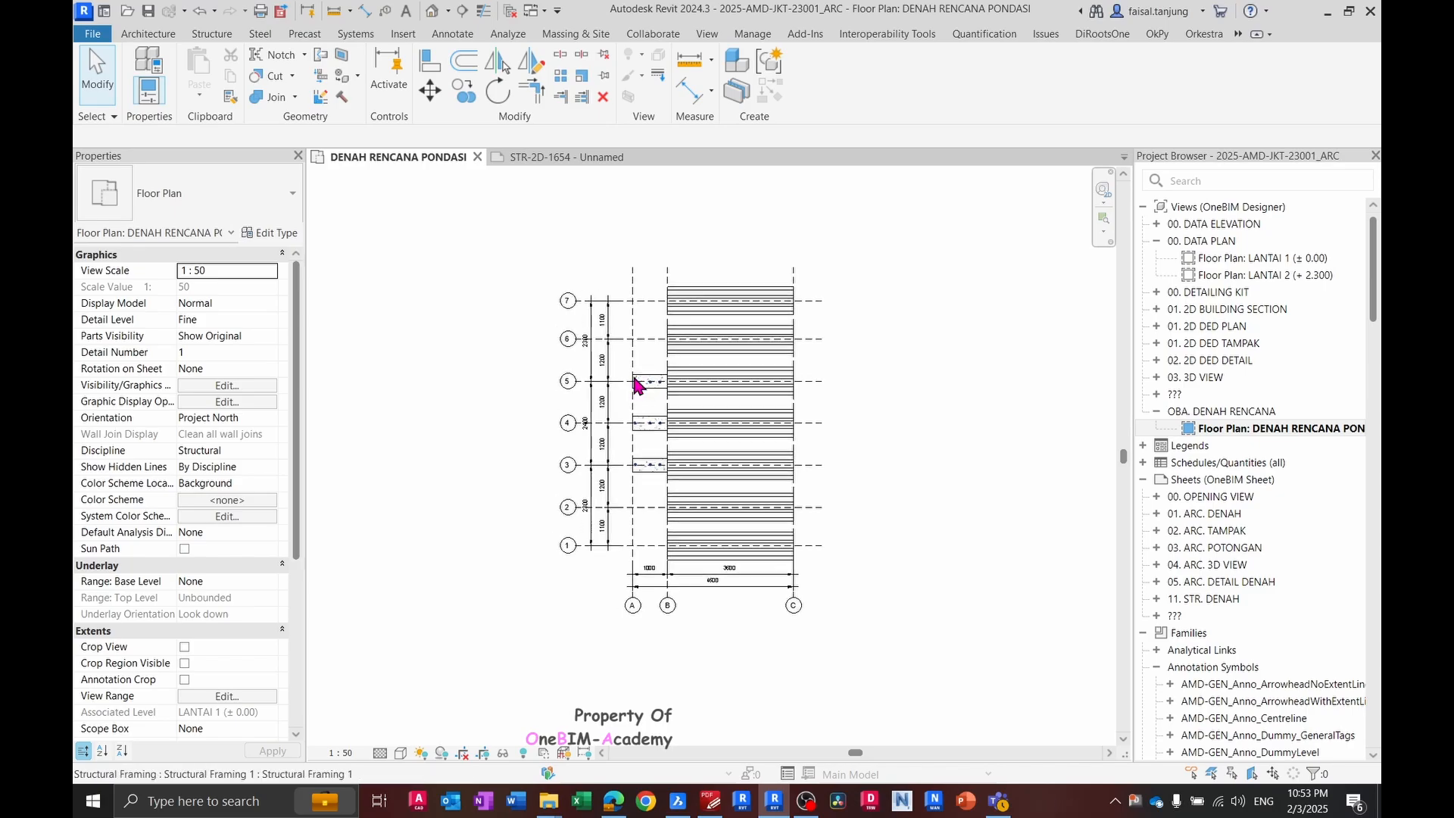
- Examine the Detail Pondasi drawing in the reference PDF in PDF-XChange Editor and compare it with the Revit foundation plan
{"action": "key", "text": "alt+Tab"}
{"action": "scroll", "coordinate": [785, 338], "scroll_direction": "down", "scroll_amount": 3, "text": "ctrl"}
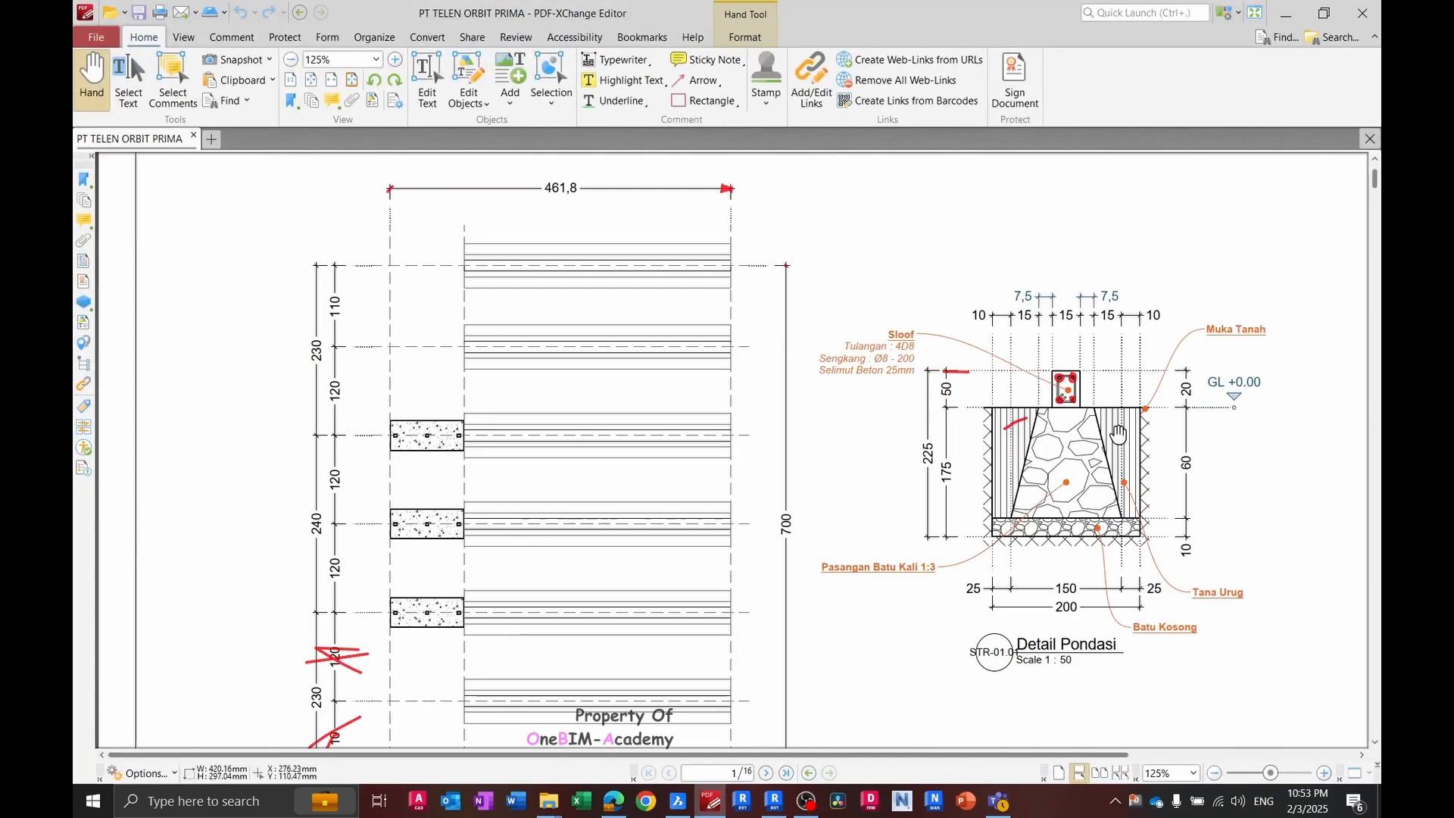
{"action": "scroll", "coordinate": [1044, 436], "scroll_direction": "up", "scroll_amount": 3, "text": "ctrl"}
{"action": "scroll", "coordinate": [1044, 435], "scroll_direction": "down", "scroll_amount": 2, "text": "ctrl"}
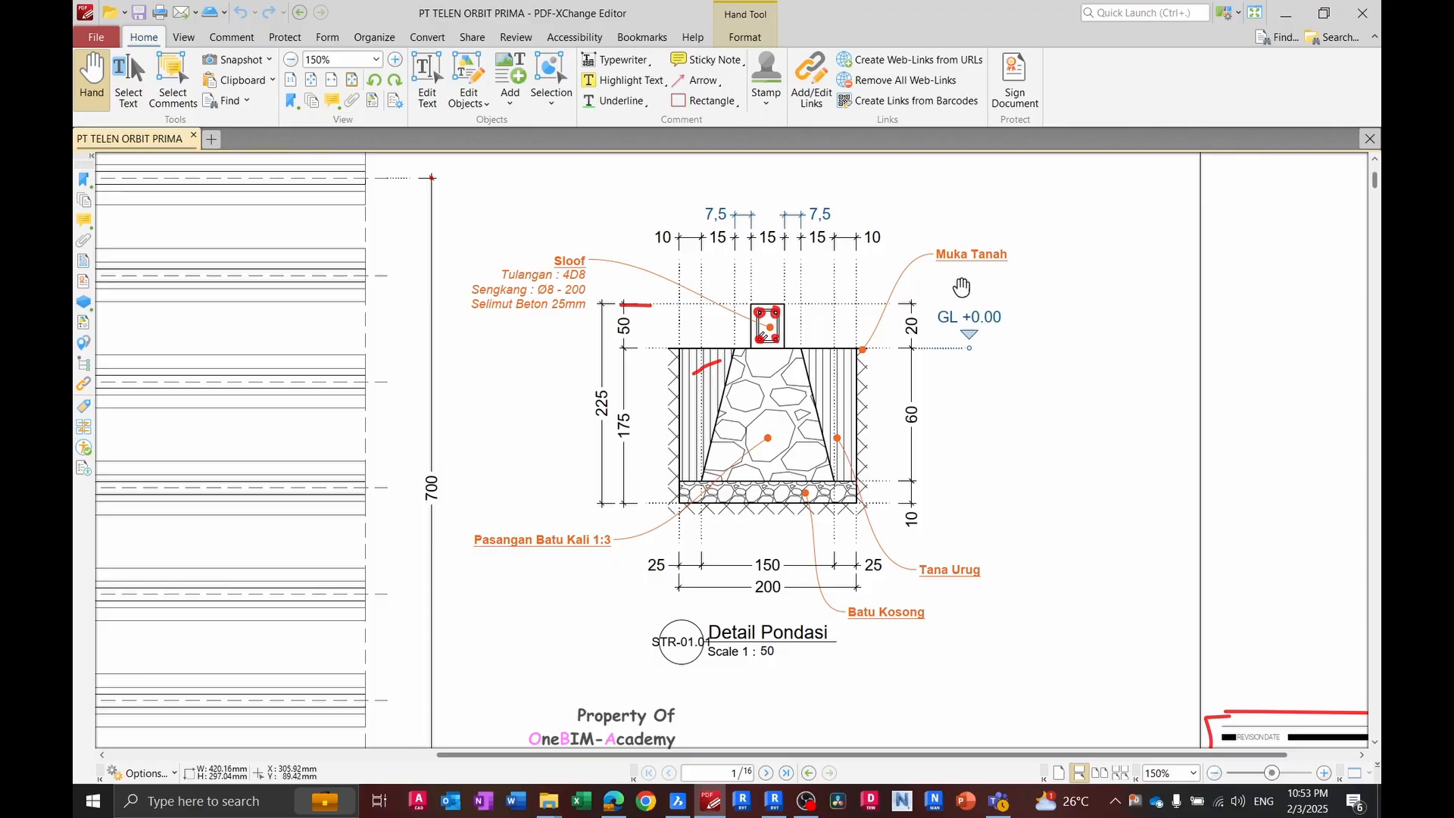
{"action": "key", "text": "alt+Tab"}
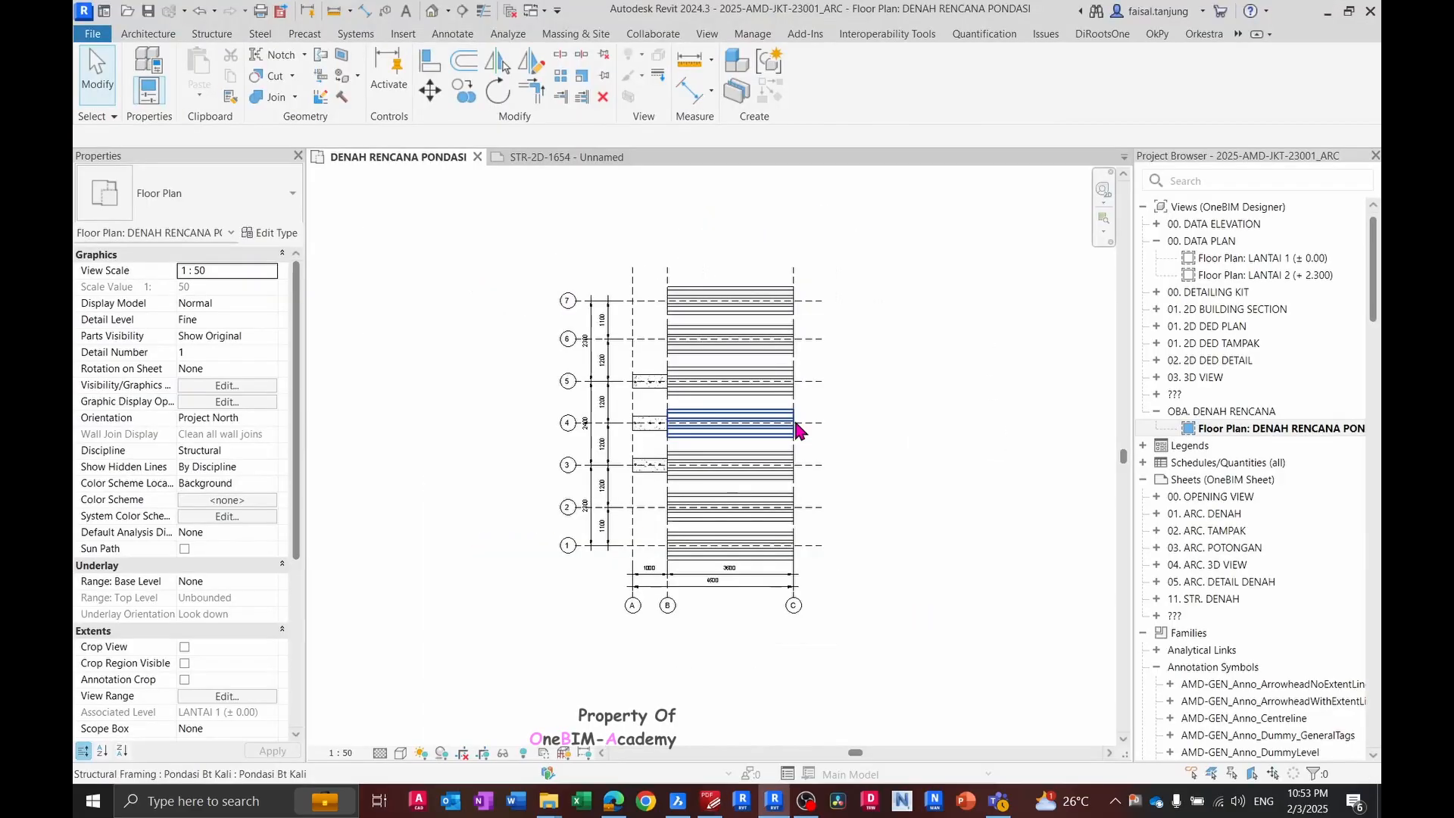
{"action": "key", "text": "alt+Tab"}
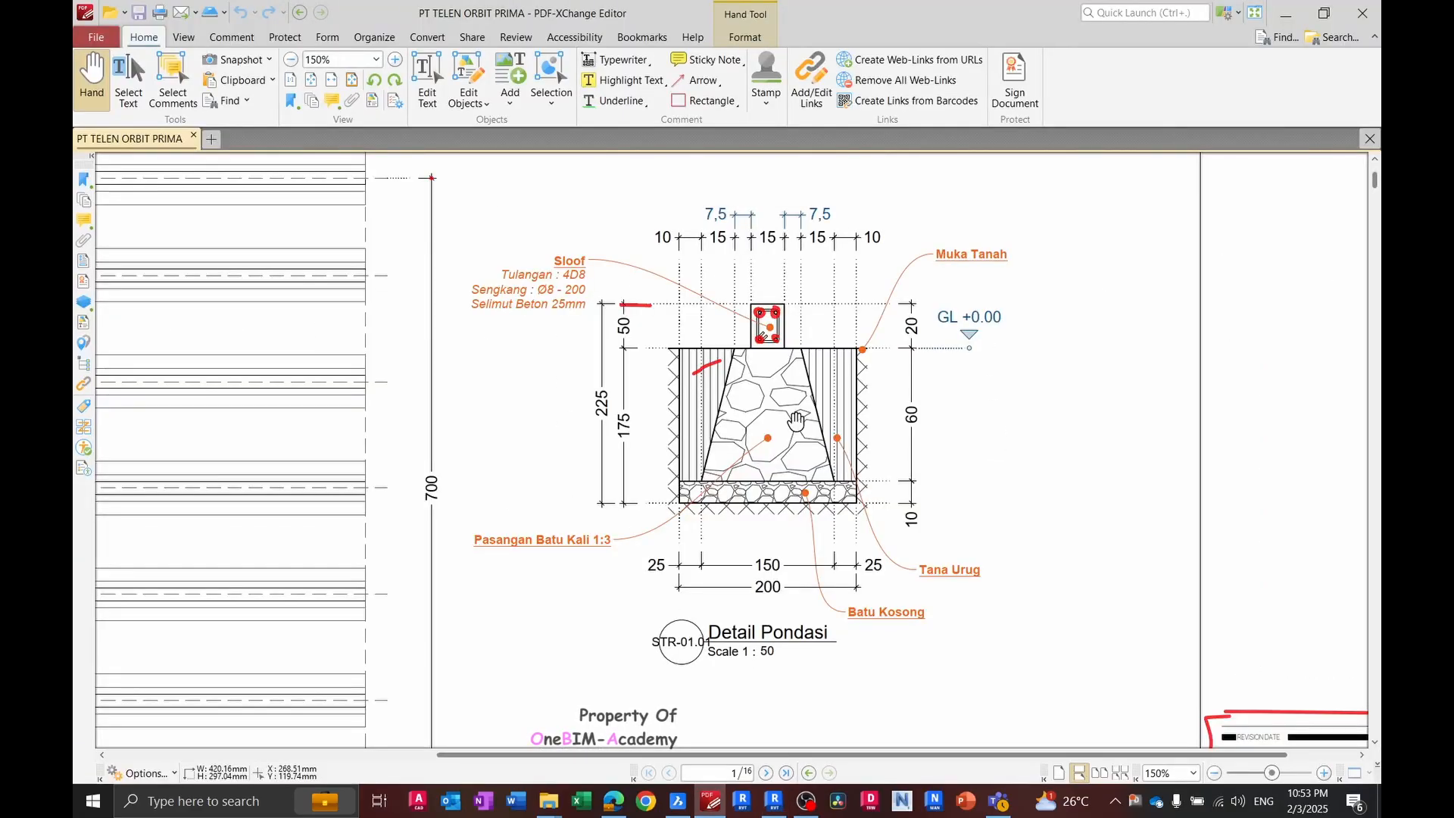
{"action": "key", "text": "alt+Tab"}
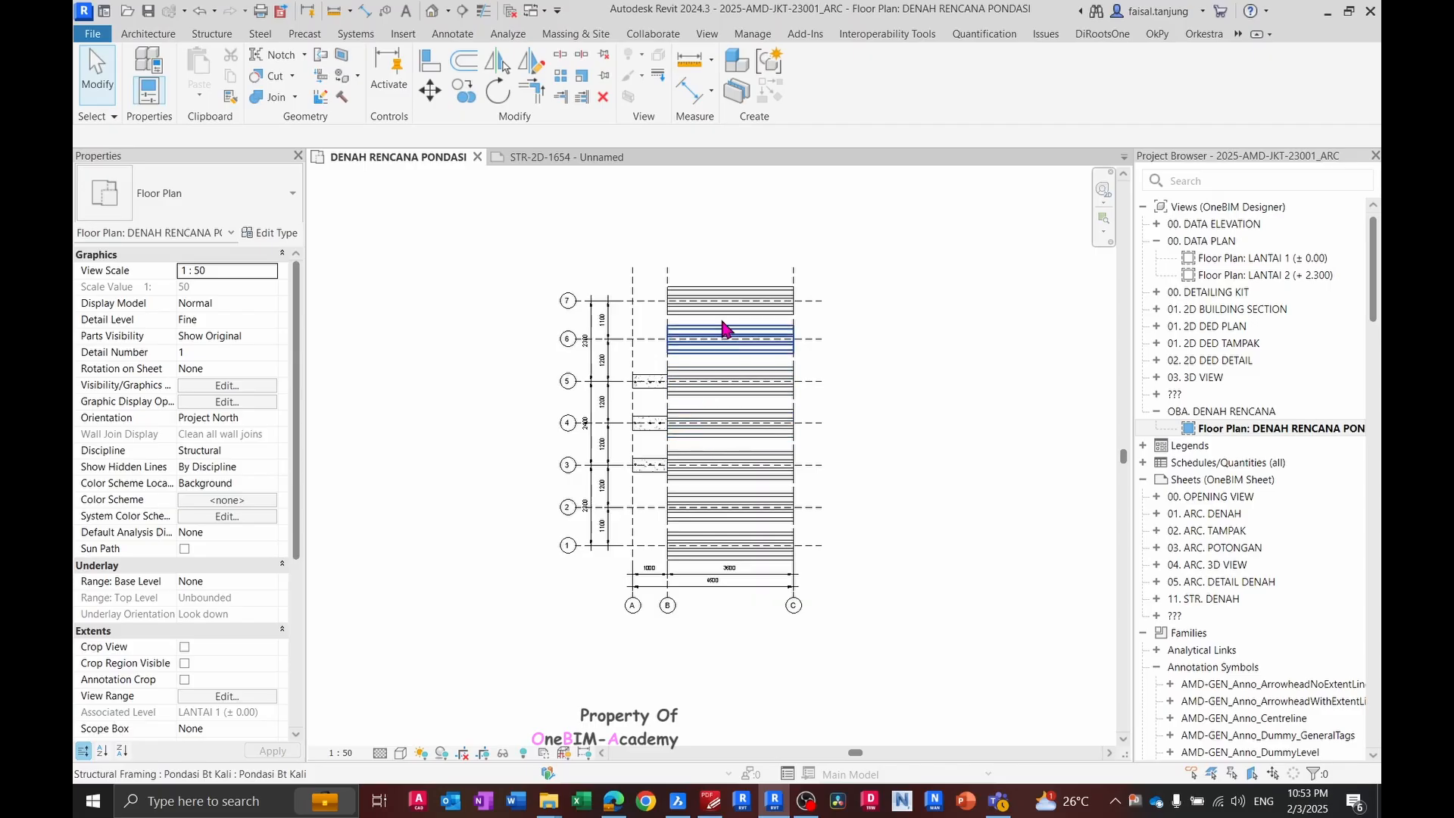
- Create a vertical building section cutting through the foundation on grid 7, near its grid B end
{"action": "scroll", "coordinate": [720, 324], "scroll_direction": "up", "scroll_amount": 4}
{"action": "middle_click_drag", "start_coordinate": [714, 280], "coordinate": [698, 330]}
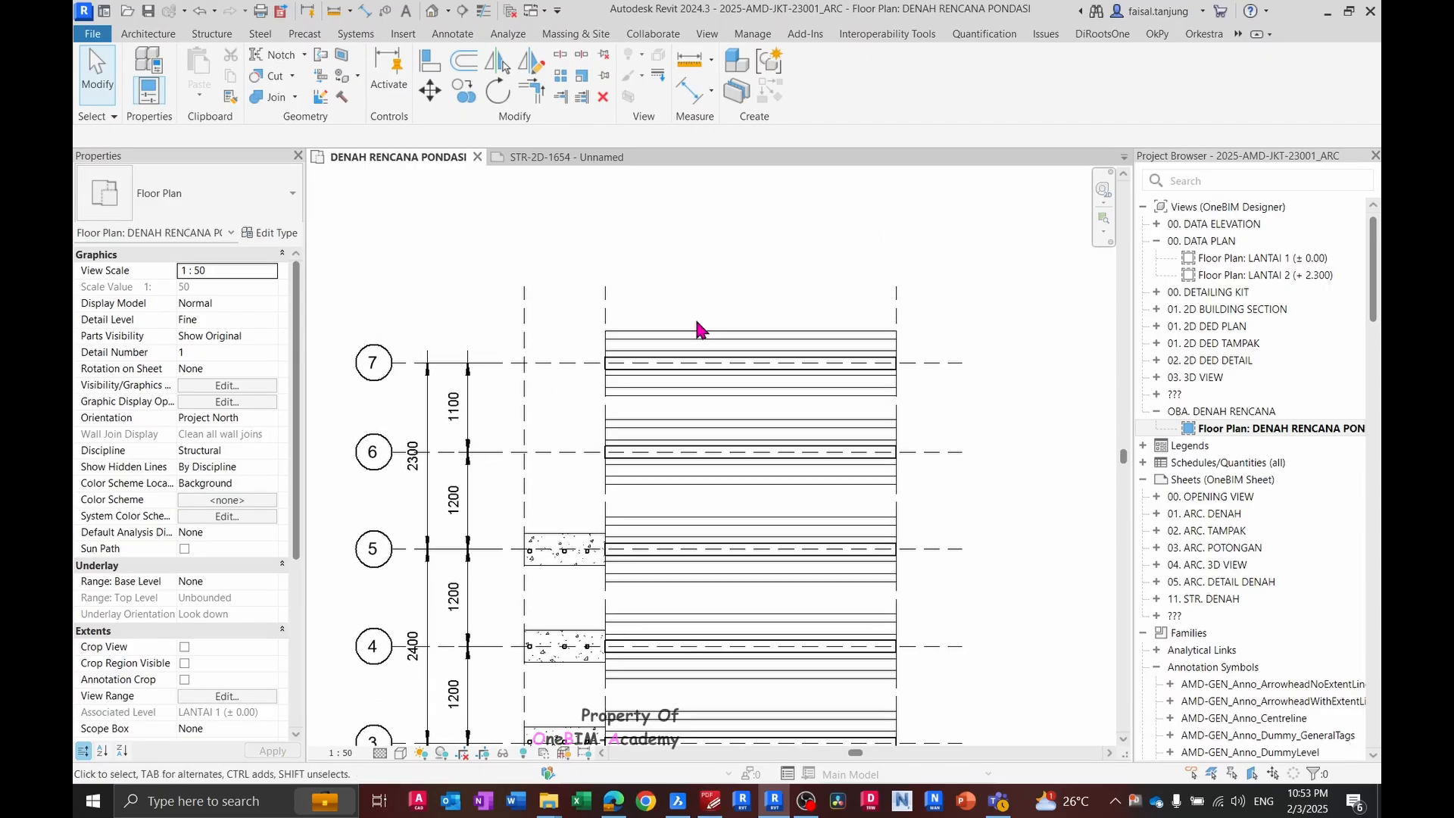
{"action": "scroll", "coordinate": [659, 334], "scroll_direction": "down", "scroll_amount": 1}
{"action": "scroll", "coordinate": [669, 303], "scroll_direction": "up", "scroll_amount": 2}
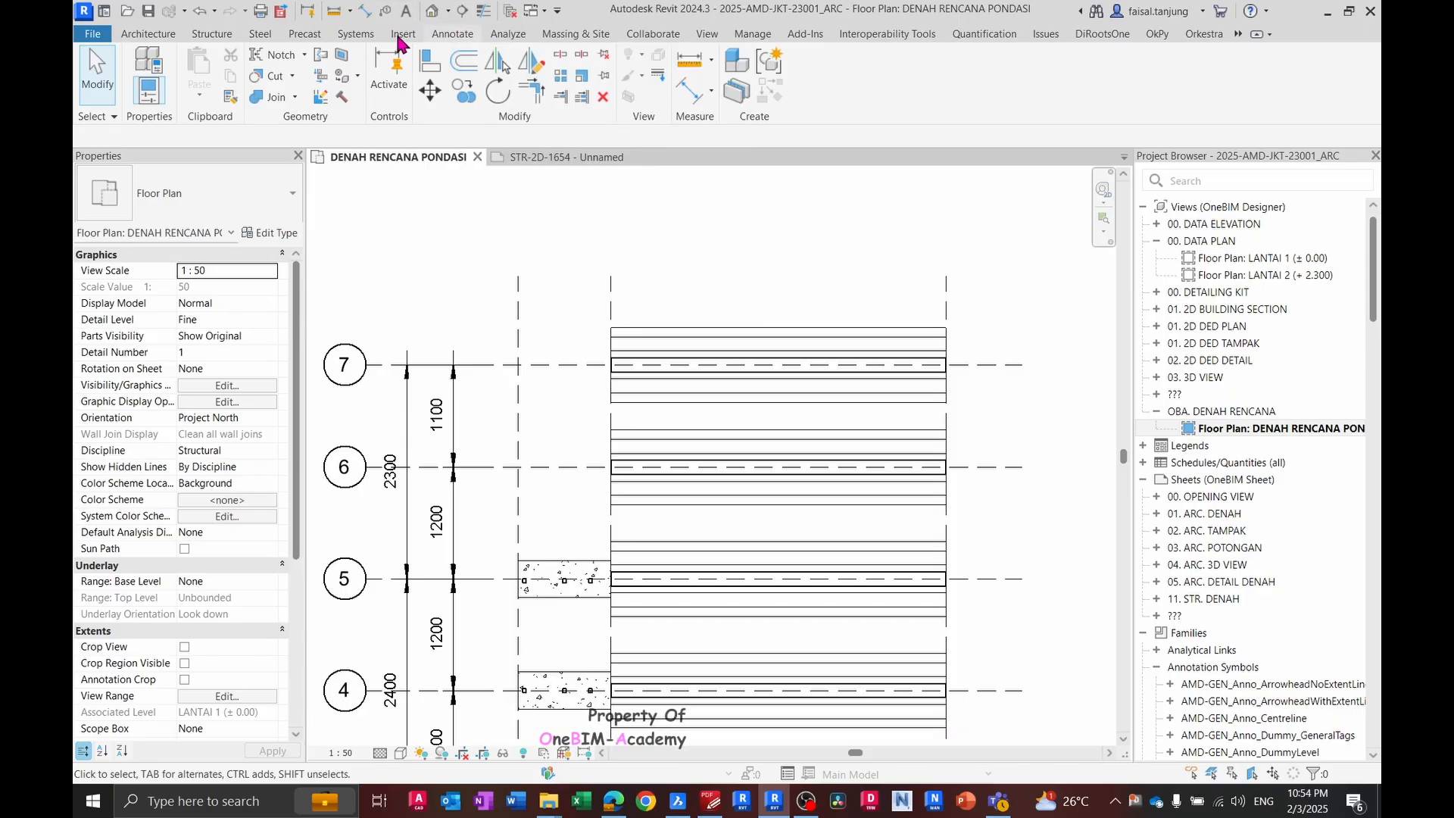
{"action": "left_click", "coordinate": [706, 35]}
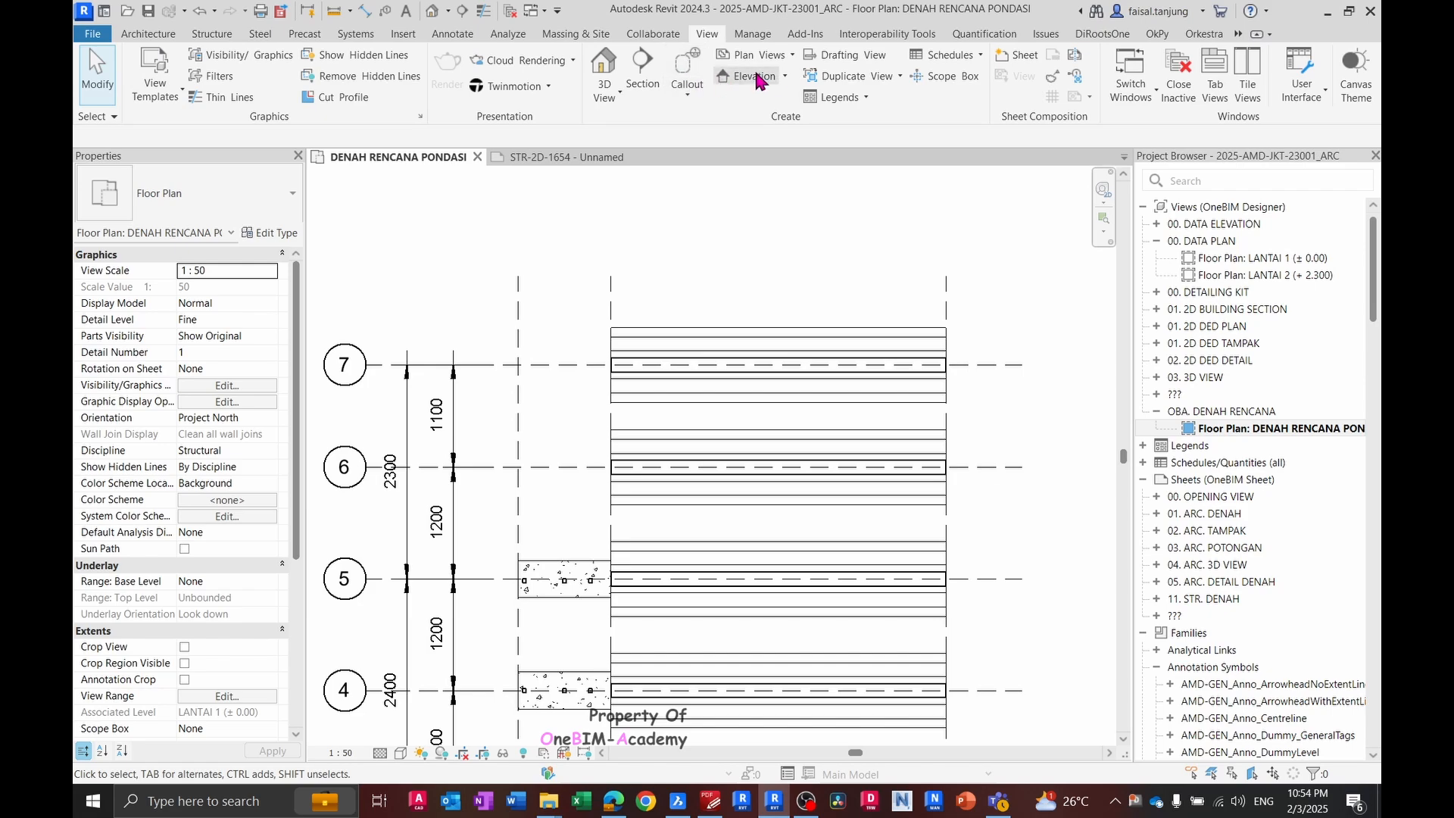
{"action": "left_click", "coordinate": [643, 72]}
{"action": "scroll", "coordinate": [631, 449], "scroll_direction": "up", "scroll_amount": 2}
{"action": "left_click", "coordinate": [655, 240]}
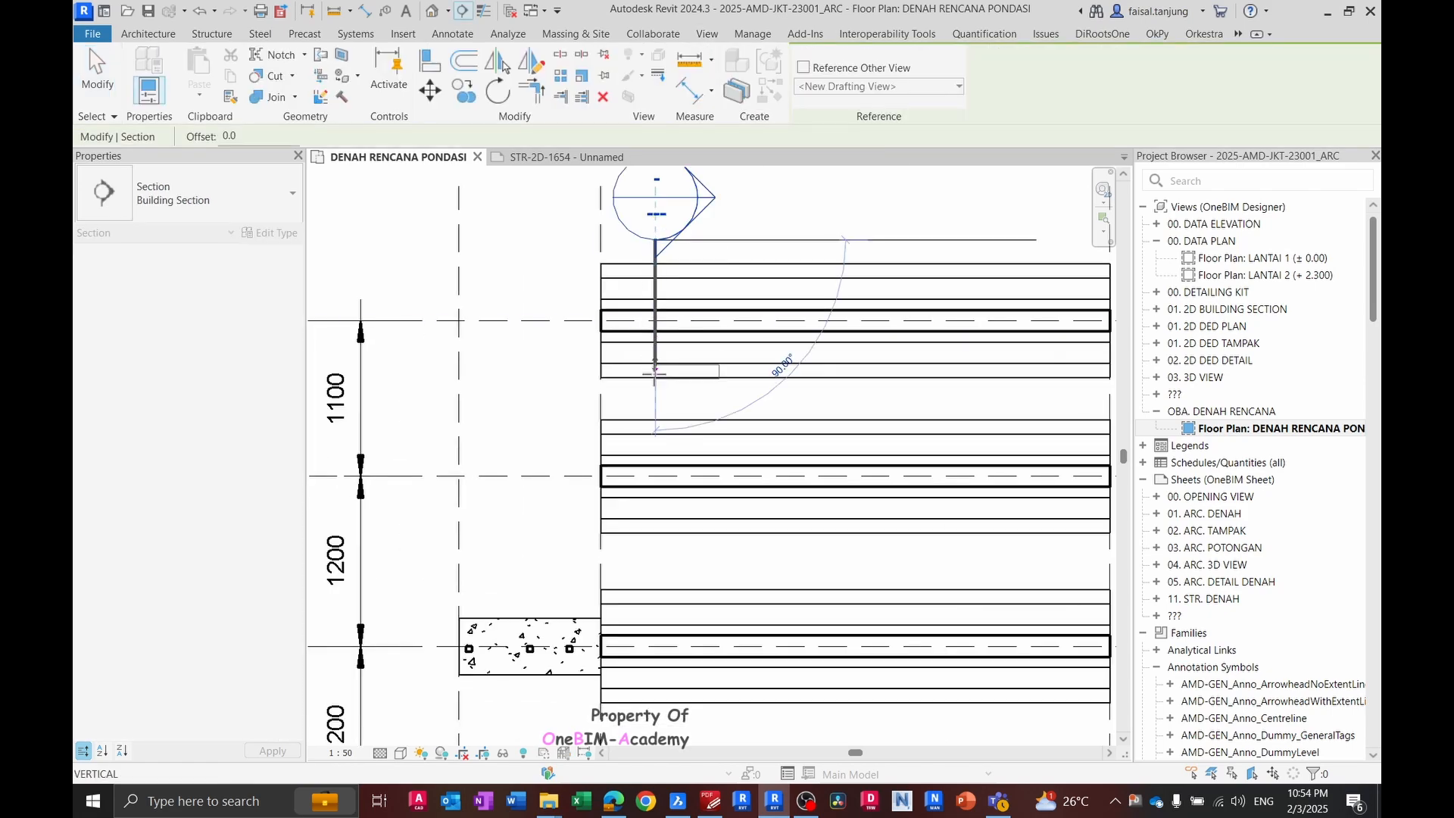
{"action": "left_click", "coordinate": [656, 399]}
{"action": "key", "text": "Escape"}
- Set the new section's far clip offset to 200 and open its section view
{"action": "left_click", "coordinate": [656, 284]}
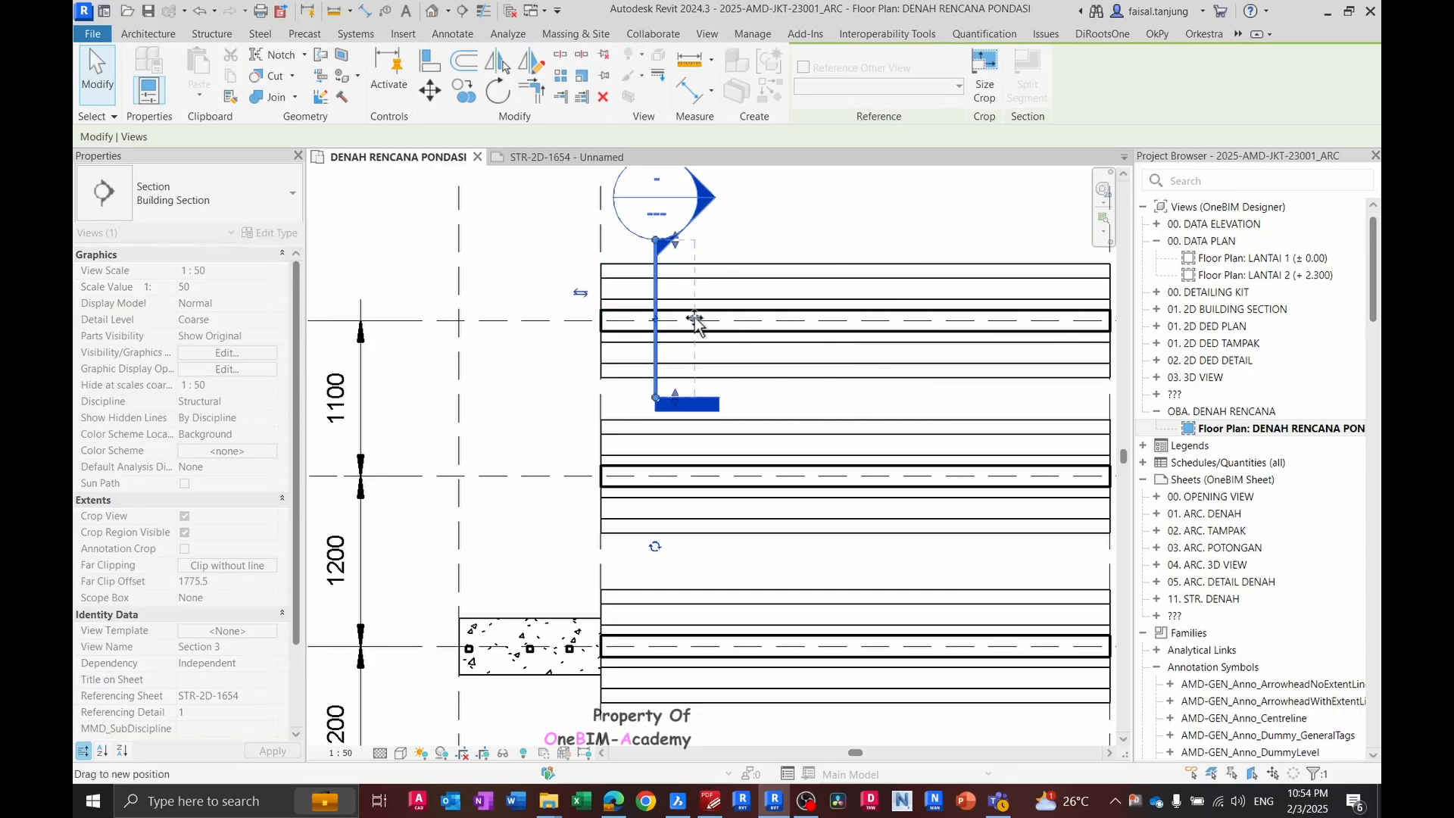
{"action": "left_click_drag", "start_coordinate": [695, 322], "coordinate": [692, 320]}
{"action": "left_click", "coordinate": [232, 582]}
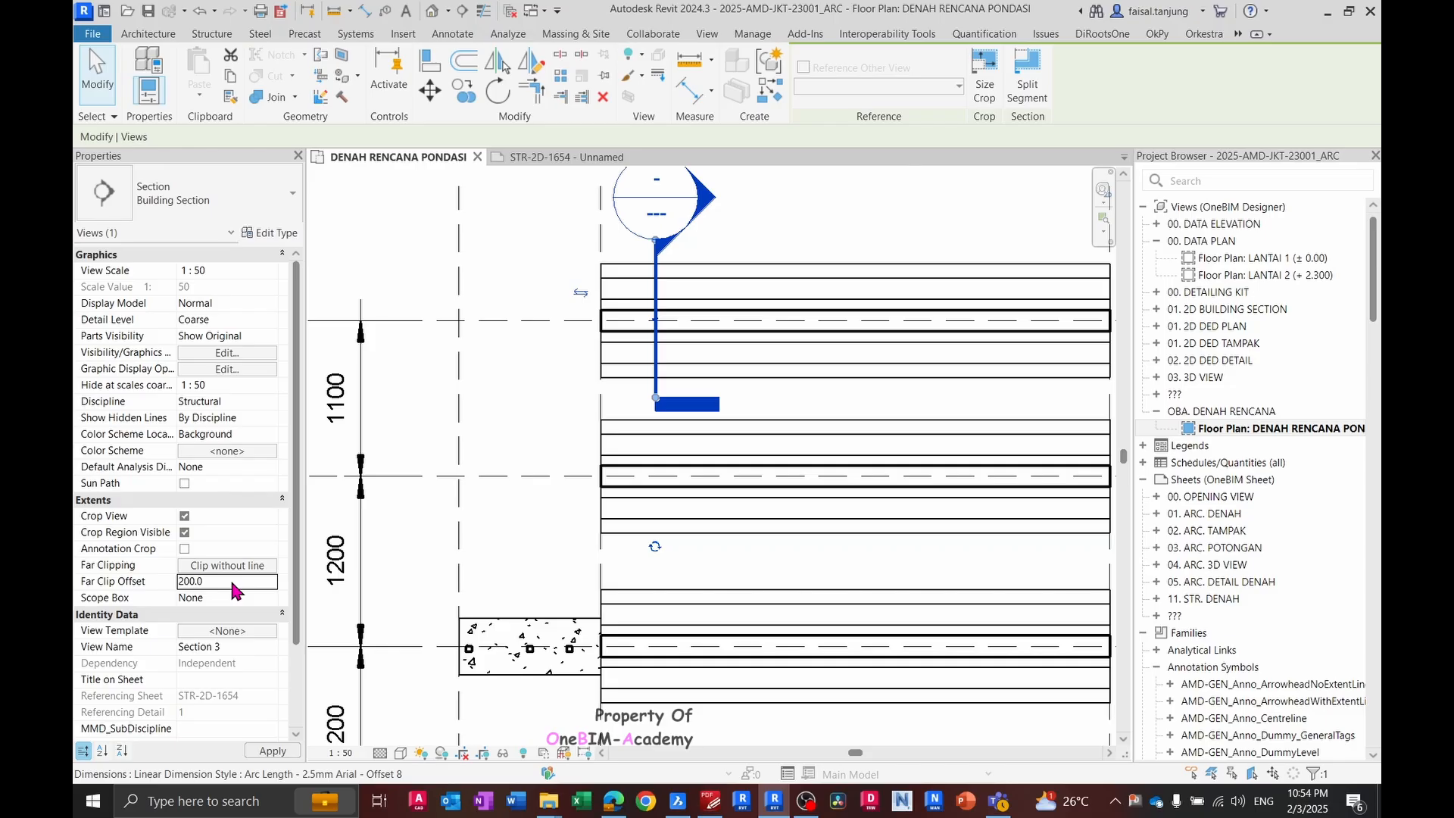
{"action": "right_click", "coordinate": [659, 371]}
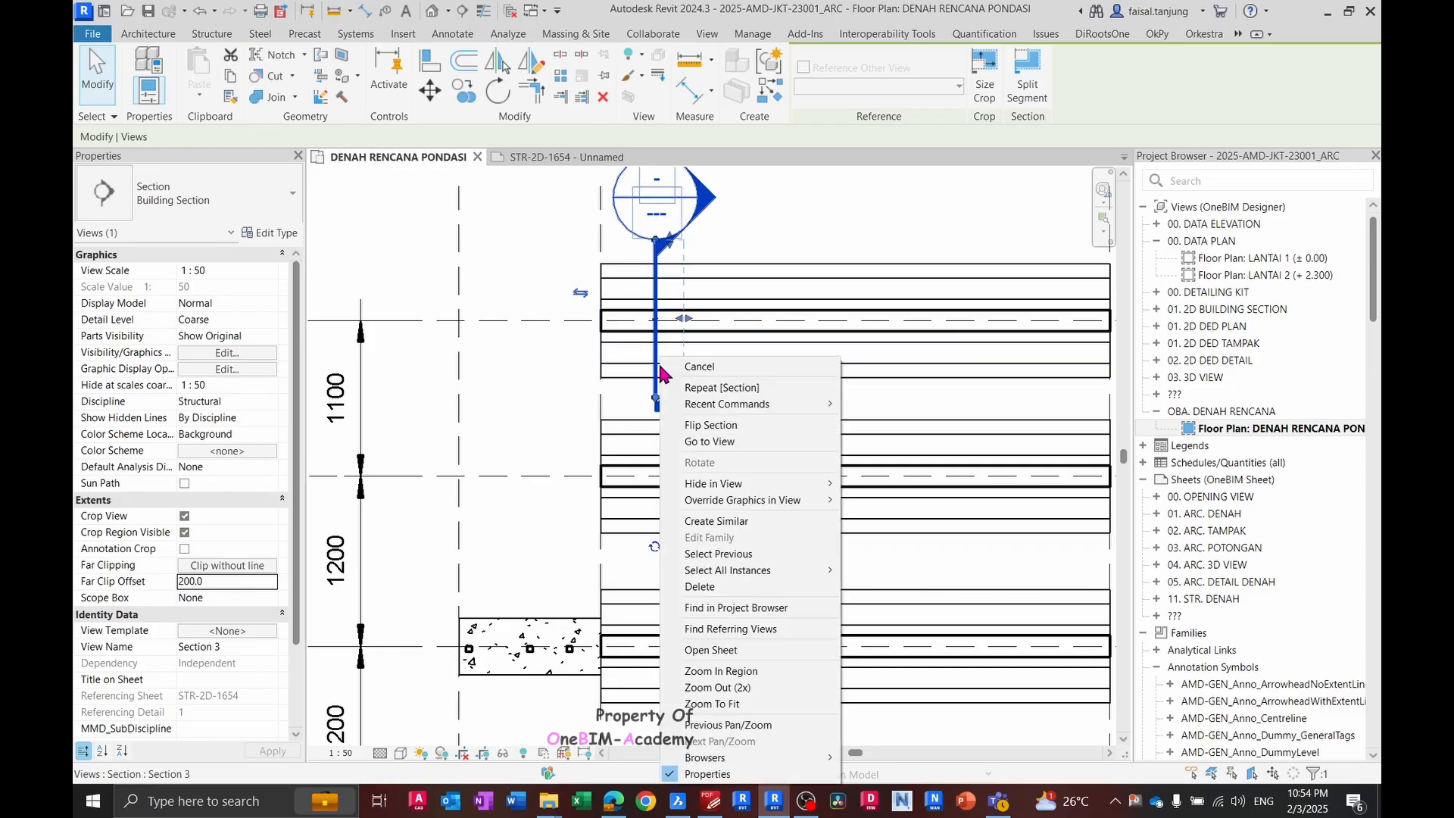
{"action": "left_click", "coordinate": [720, 442]}
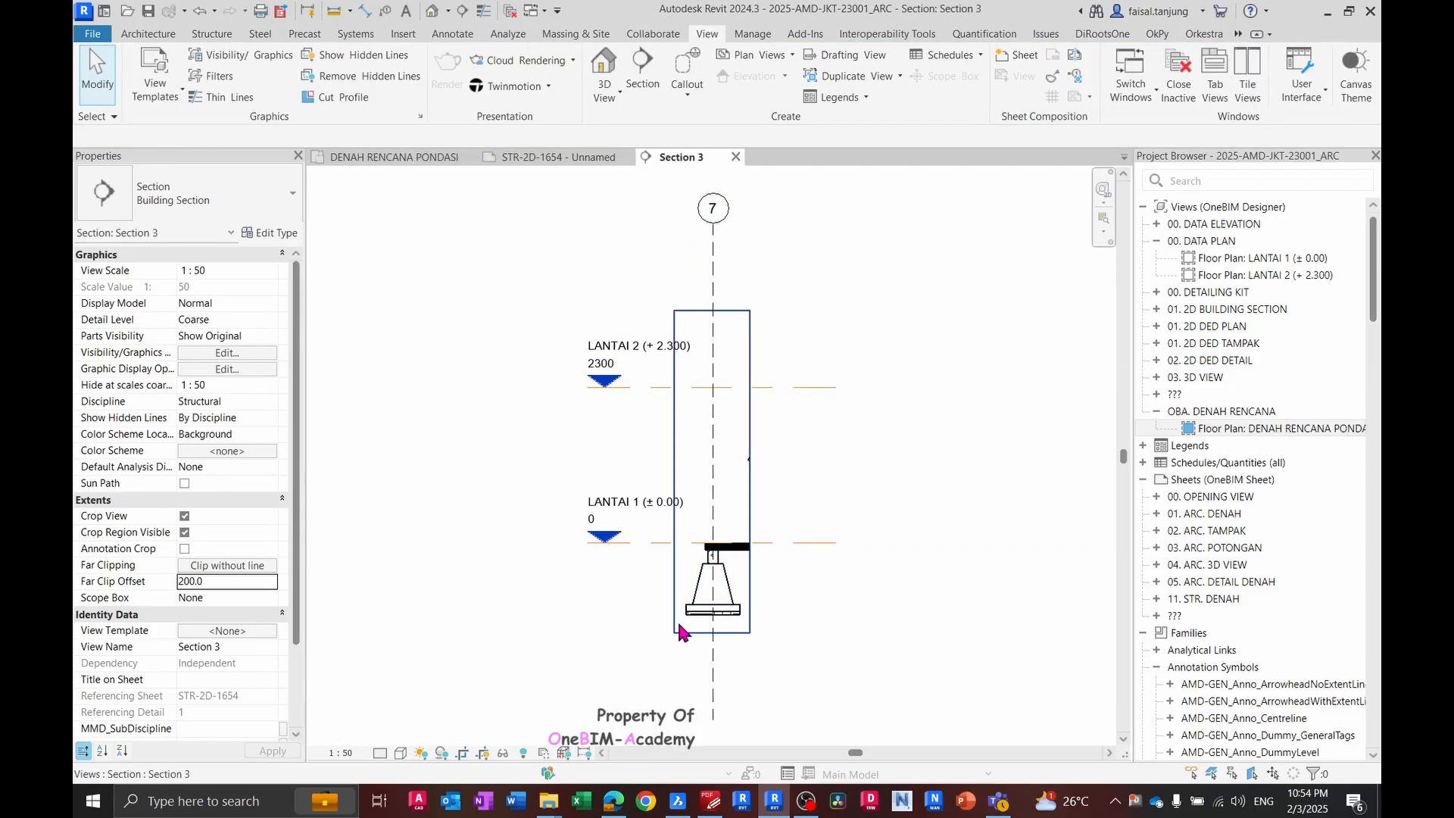
- Set the section view's detail level to Fine
{"action": "scroll", "coordinate": [682, 617], "scroll_direction": "up", "scroll_amount": 3}
{"action": "scroll", "coordinate": [793, 516], "scroll_direction": "up", "scroll_amount": 2}
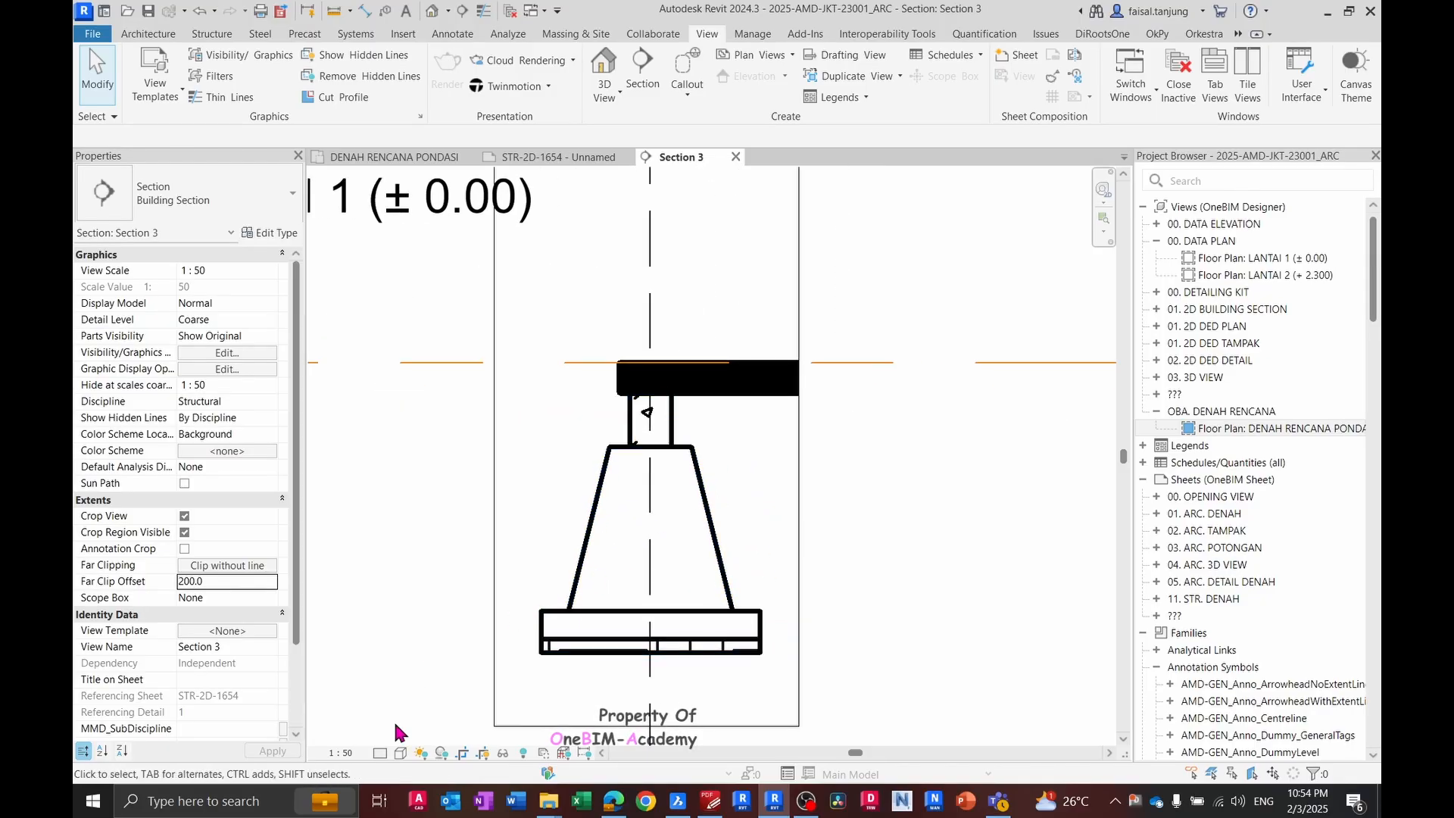
{"action": "left_click", "coordinate": [378, 754]}
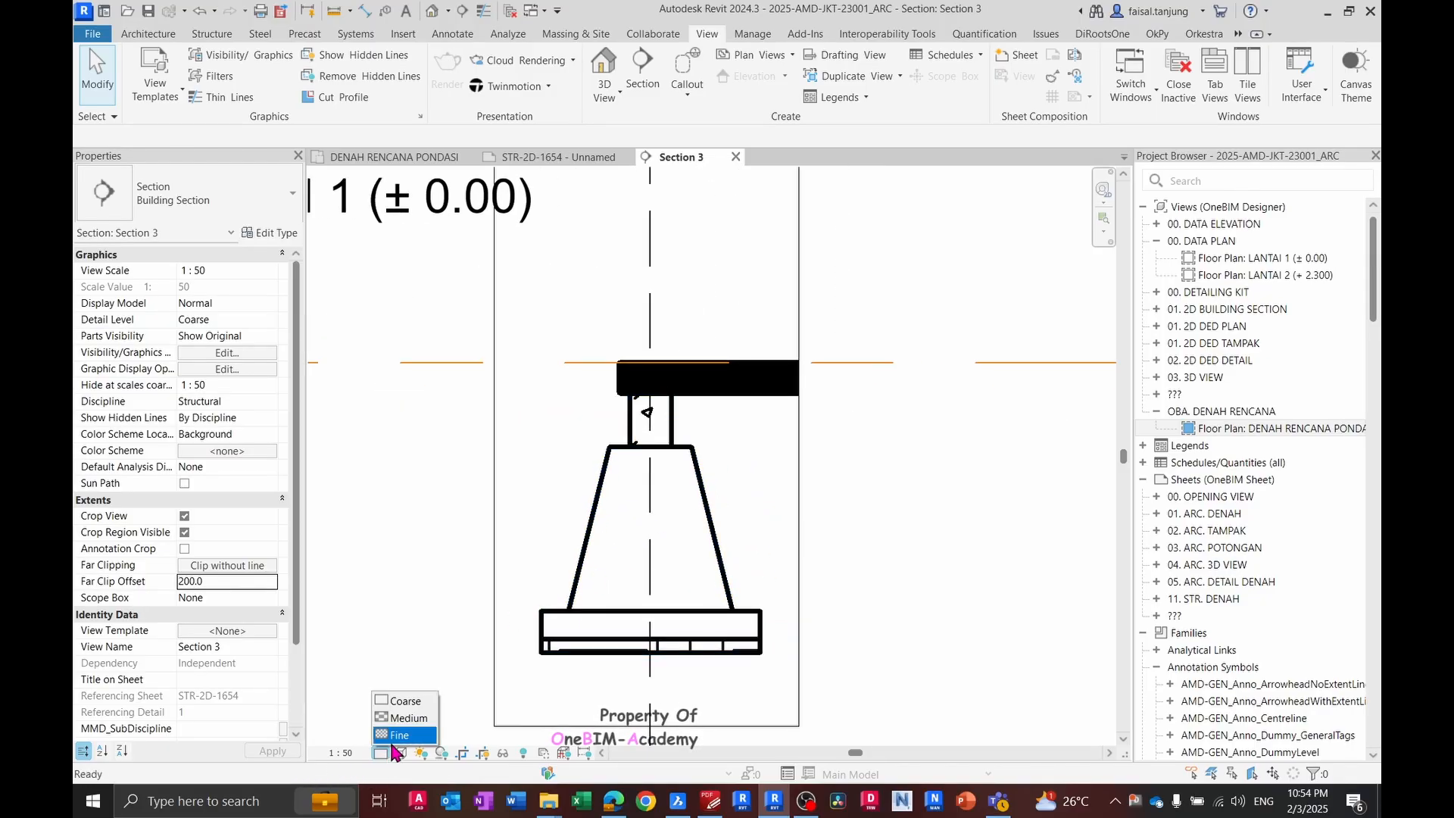
{"action": "left_click", "coordinate": [395, 739]}
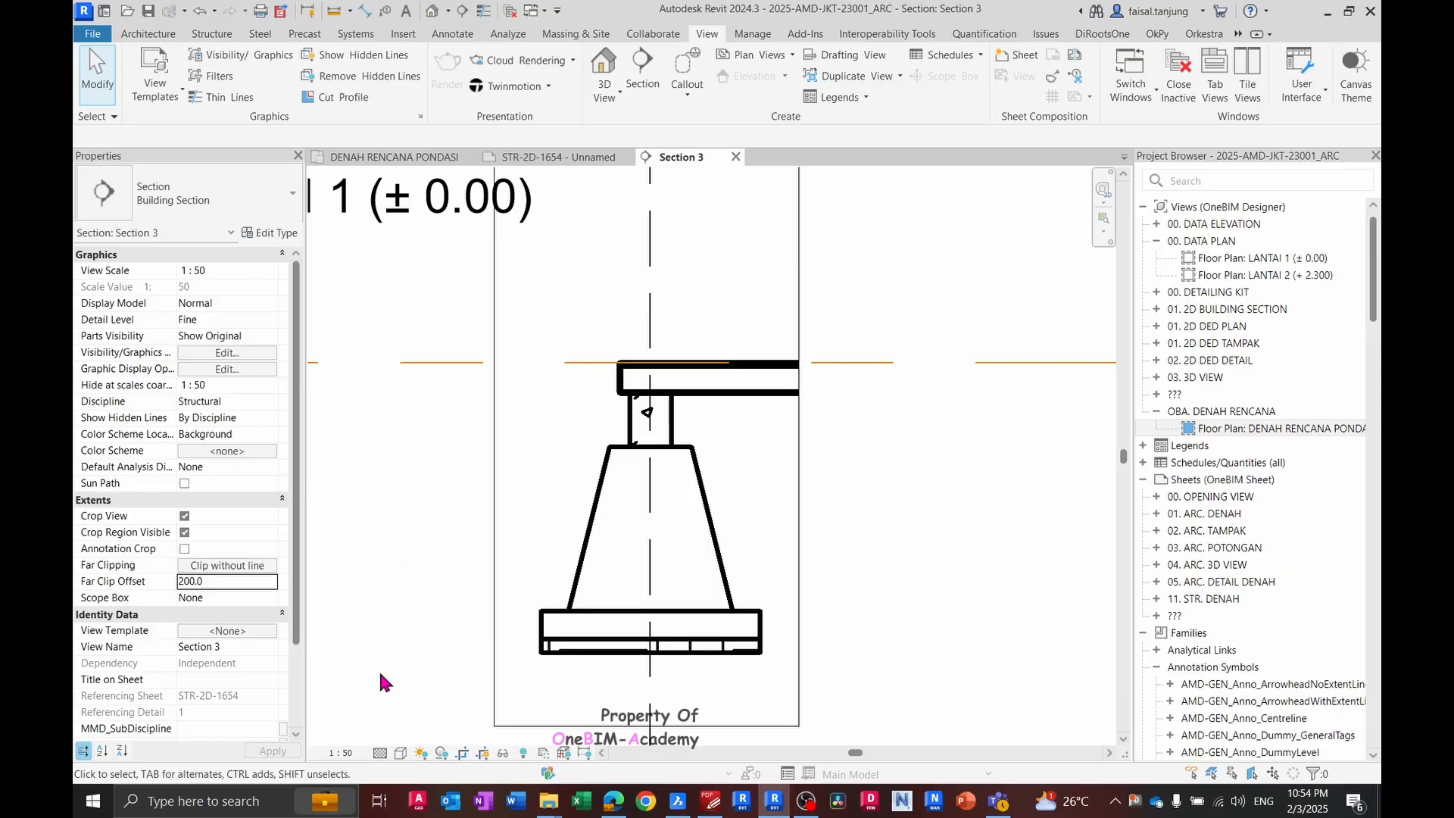
{"action": "scroll", "coordinate": [466, 573], "scroll_direction": "down", "scroll_amount": 3}
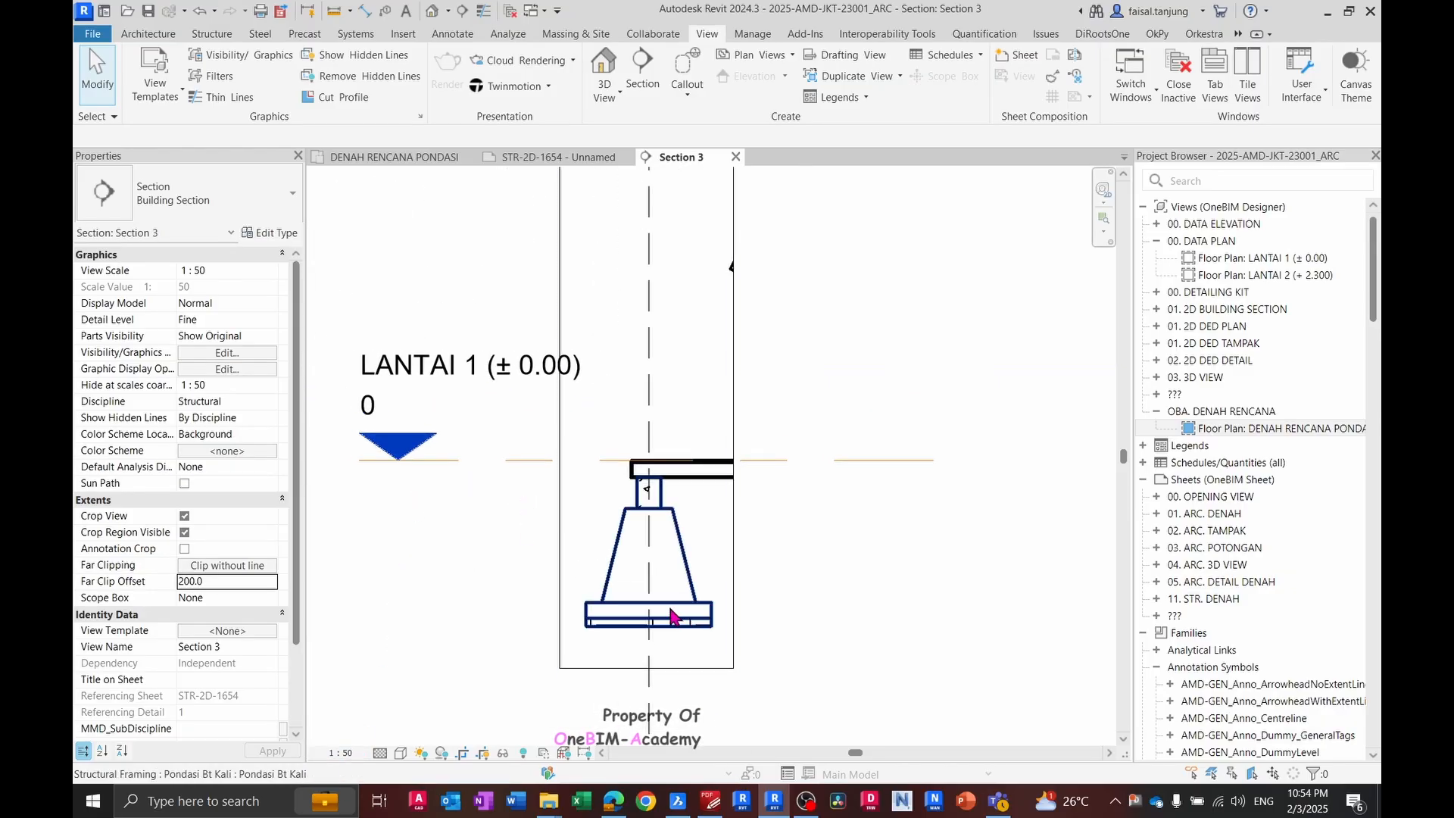
- Check the Detail Pondasi scale in the reference PDF in PDF-XChange Editor and set the Revit section view's scale to 1:25
{"action": "left_click", "coordinate": [713, 803]}
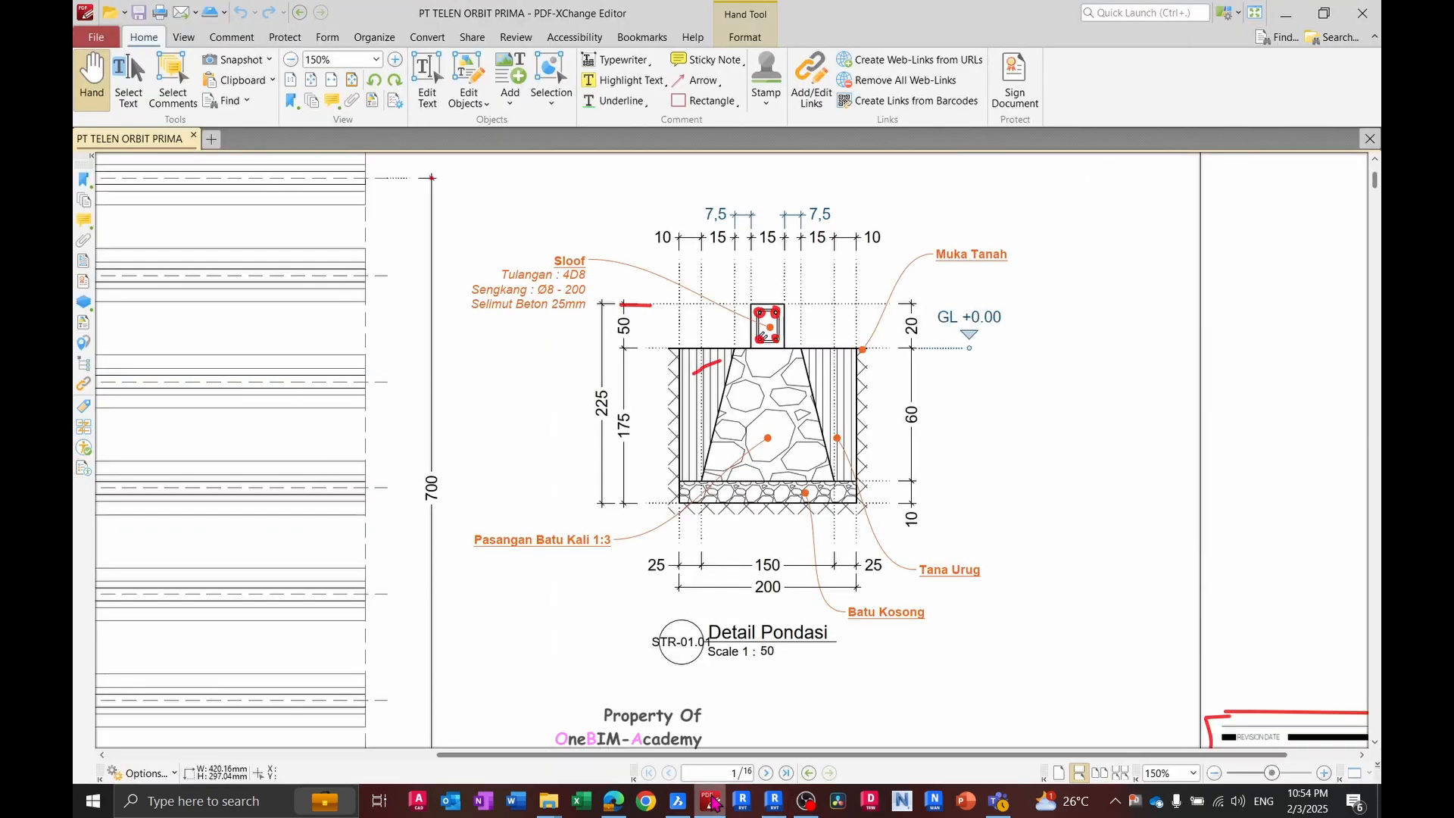
{"action": "left_click_drag", "start_coordinate": [719, 632], "coordinate": [719, 612]}
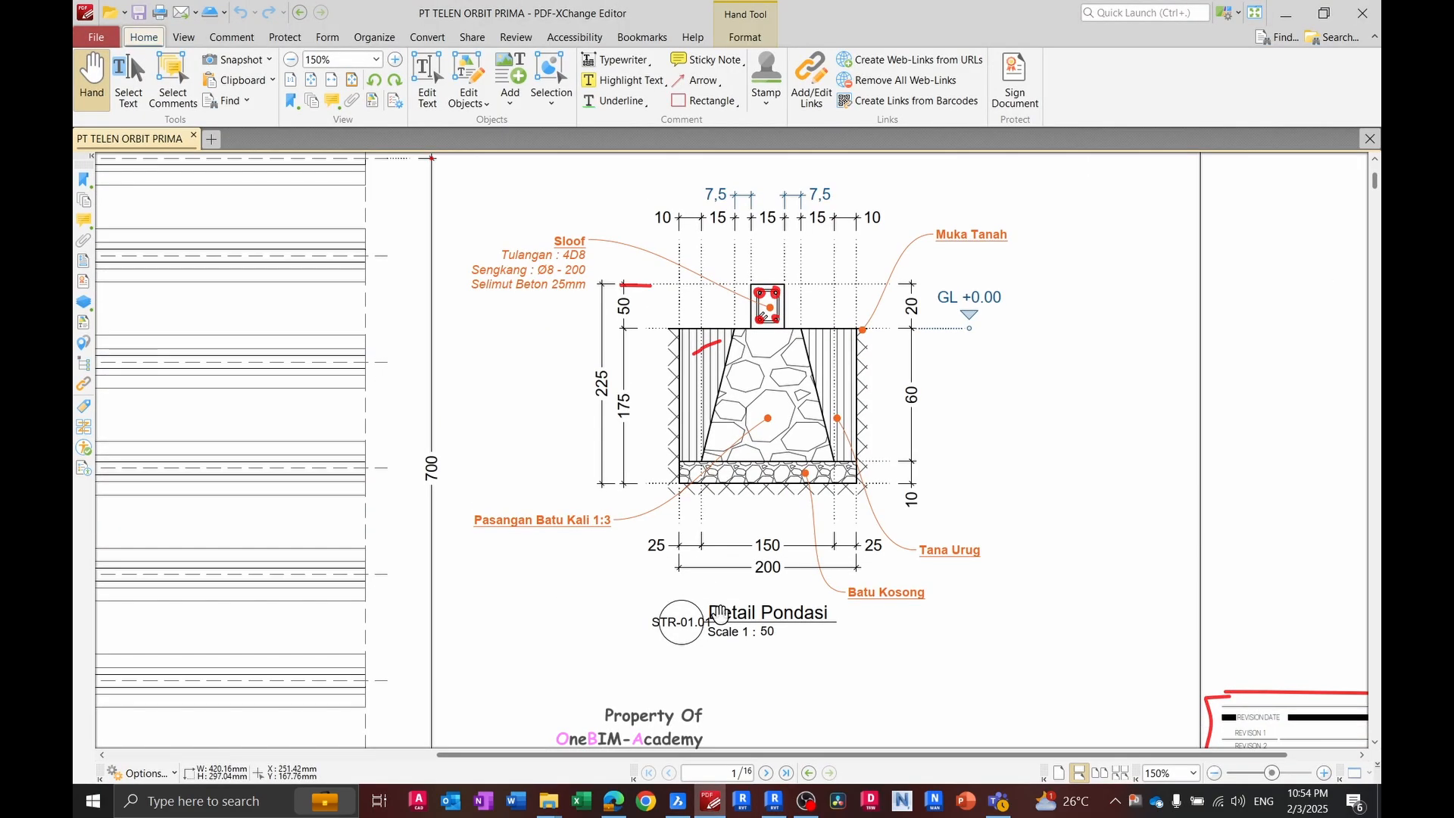
{"action": "key", "text": "alt+Tab"}
{"action": "left_click", "coordinate": [344, 753]}
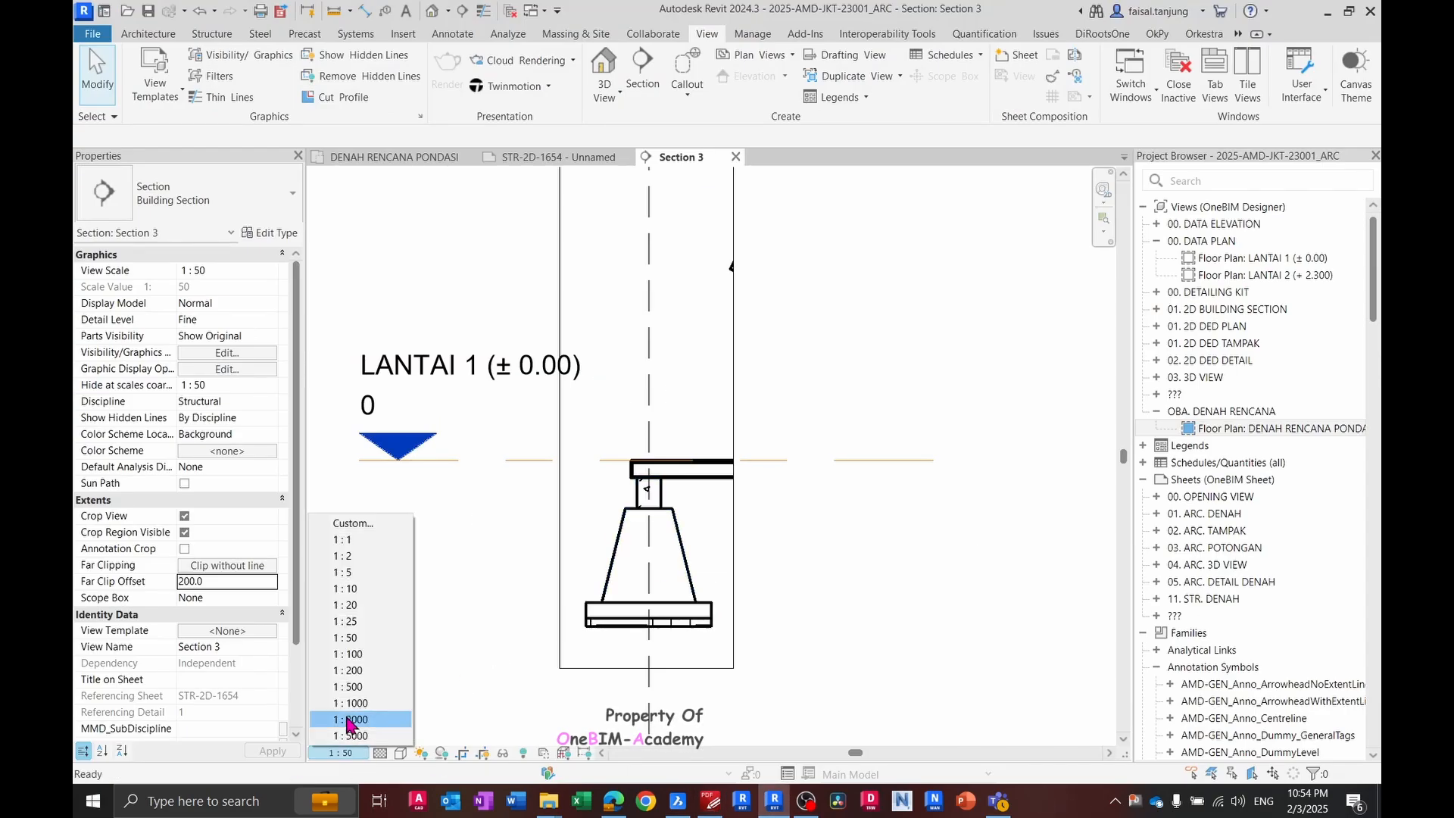
{"action": "left_click", "coordinate": [347, 620]}
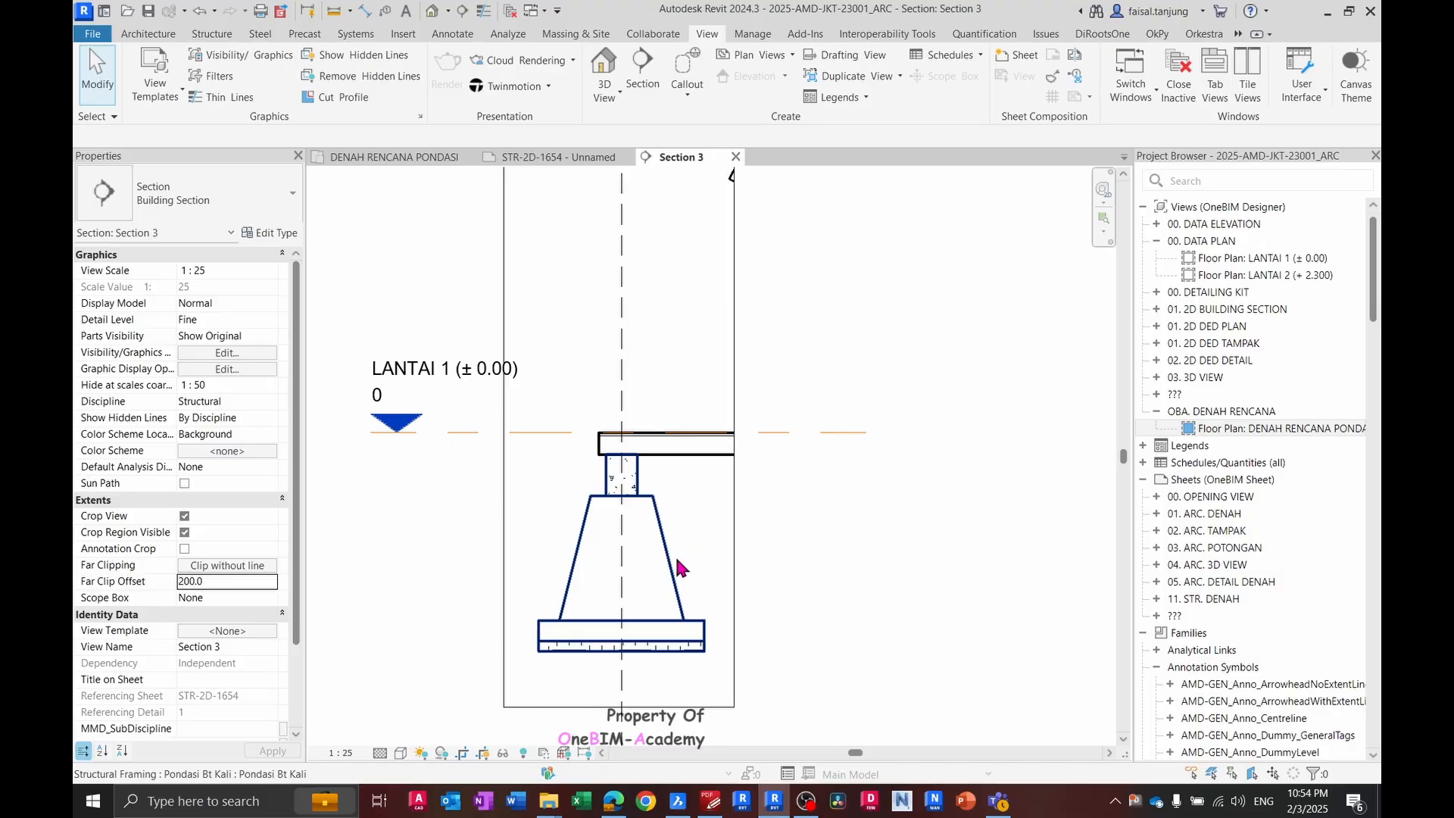
- Reduce the section's crop region to just above LANTAI 1 and just below the footing, and hide the crop boundary
{"action": "scroll", "coordinate": [674, 561], "scroll_direction": "down", "scroll_amount": 3}
{"action": "scroll", "coordinate": [669, 379], "scroll_direction": "up", "scroll_amount": 1}
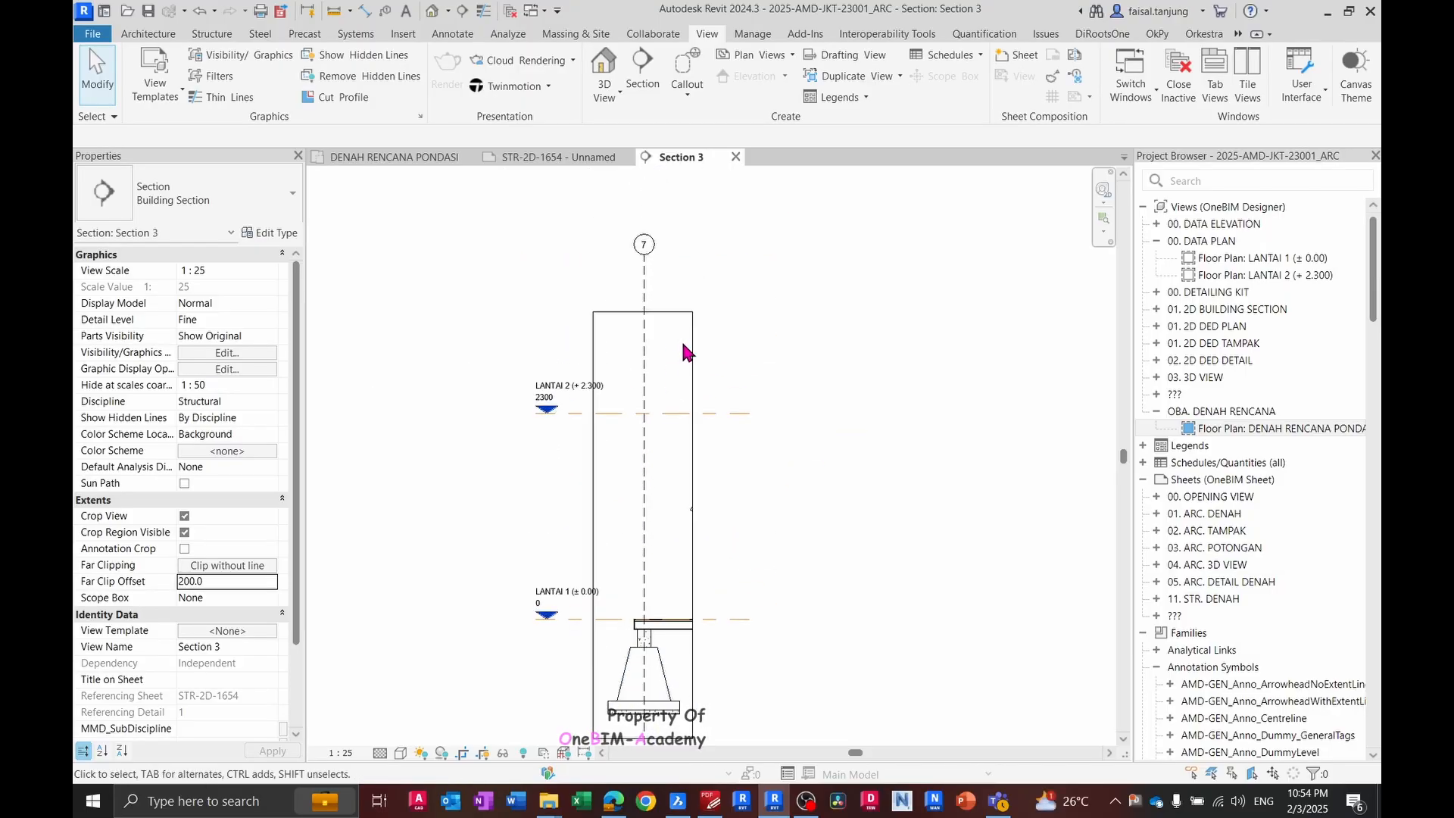
{"action": "left_click", "coordinate": [691, 354]}
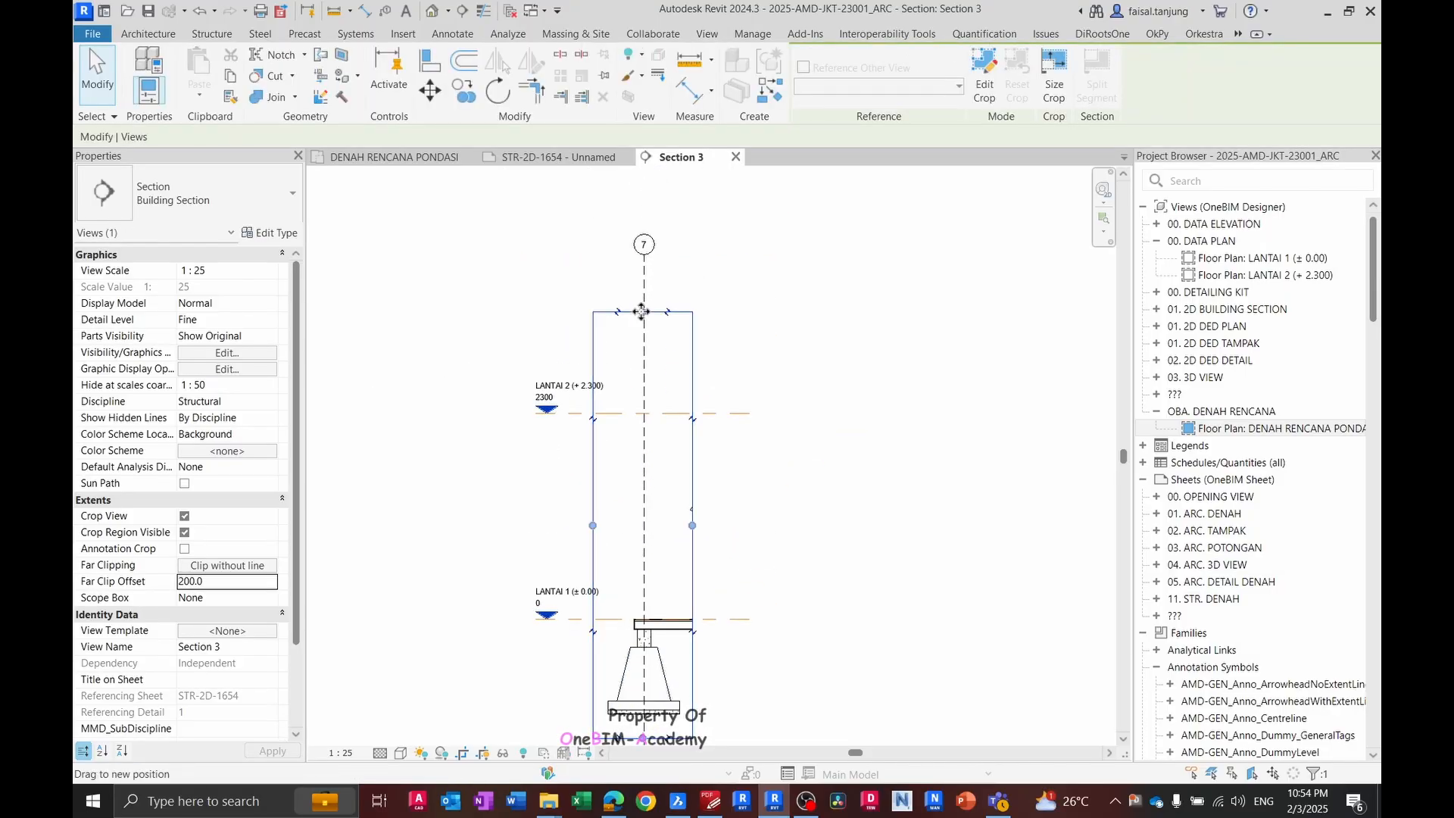
{"action": "left_click_drag", "start_coordinate": [642, 312], "coordinate": [634, 595]}
{"action": "scroll", "coordinate": [653, 617], "scroll_direction": "up", "scroll_amount": 3}
{"action": "middle_click_drag", "start_coordinate": [653, 617], "coordinate": [679, 394]}
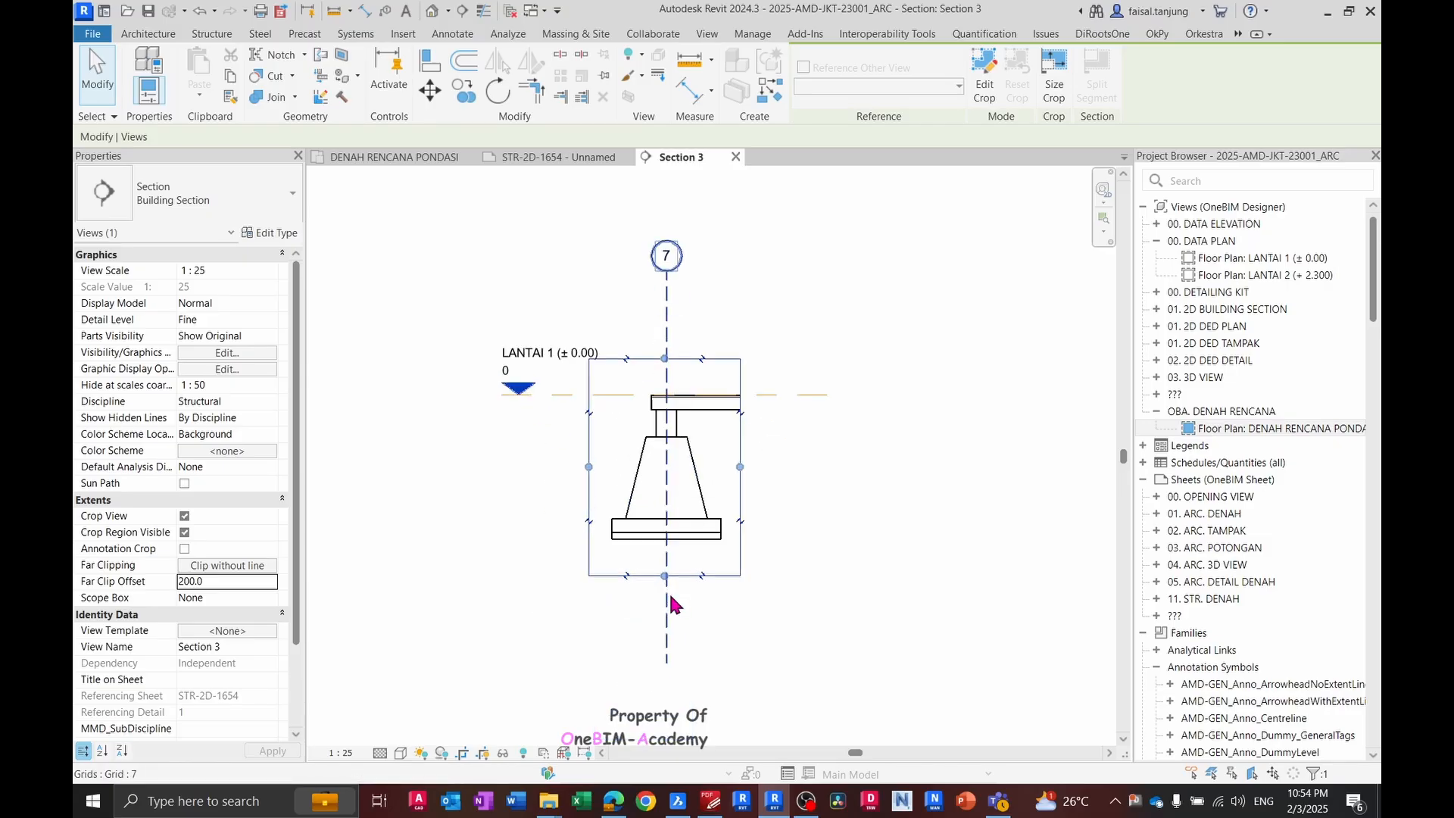
{"action": "scroll", "coordinate": [671, 600], "scroll_direction": "up", "scroll_amount": 1}
{"action": "left_click_drag", "start_coordinate": [665, 574], "coordinate": [672, 554]}
{"action": "scroll", "coordinate": [687, 388], "scroll_direction": "up", "scroll_amount": 5}
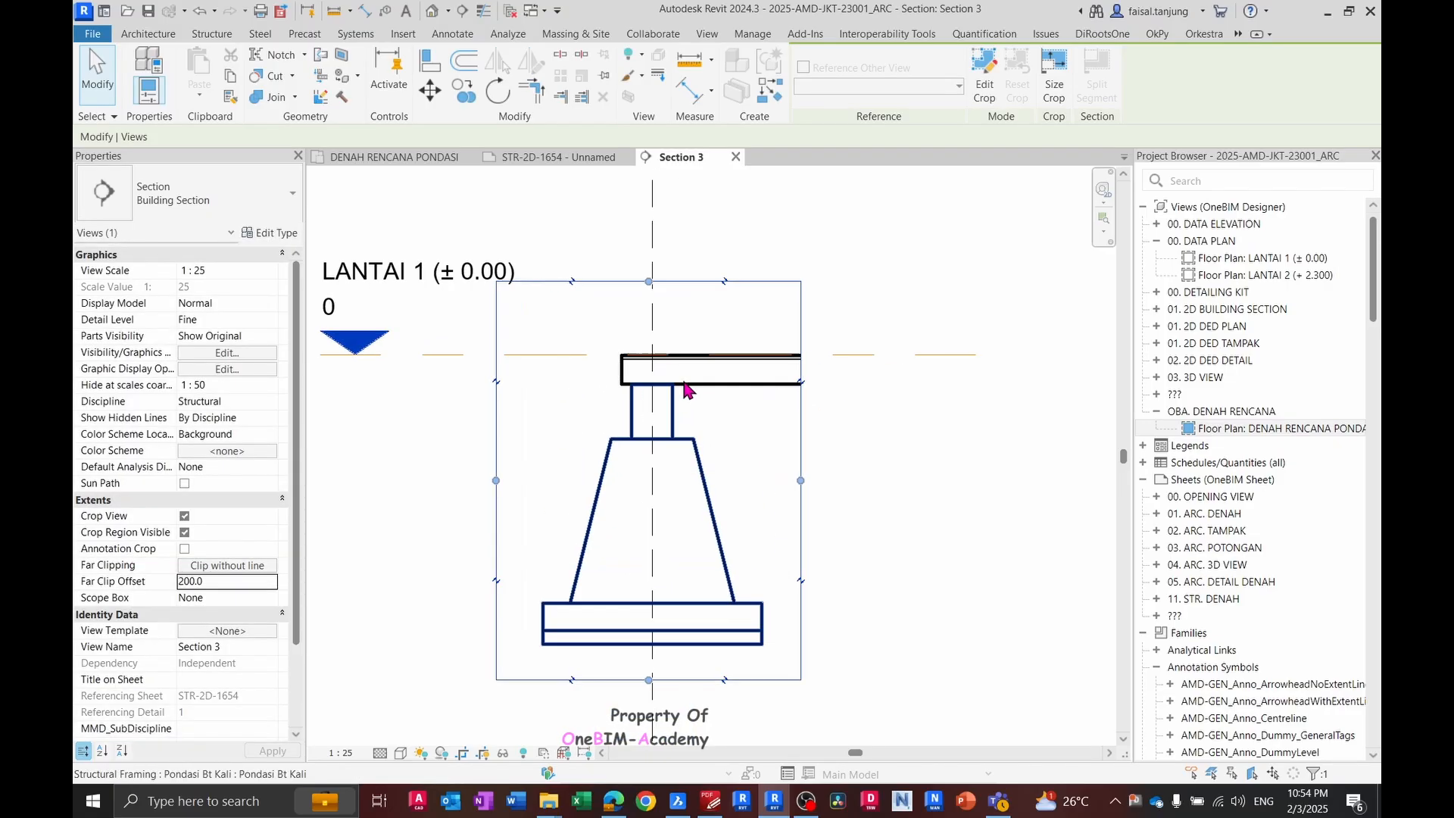
{"action": "scroll", "coordinate": [602, 324], "scroll_direction": "down", "scroll_amount": 3}
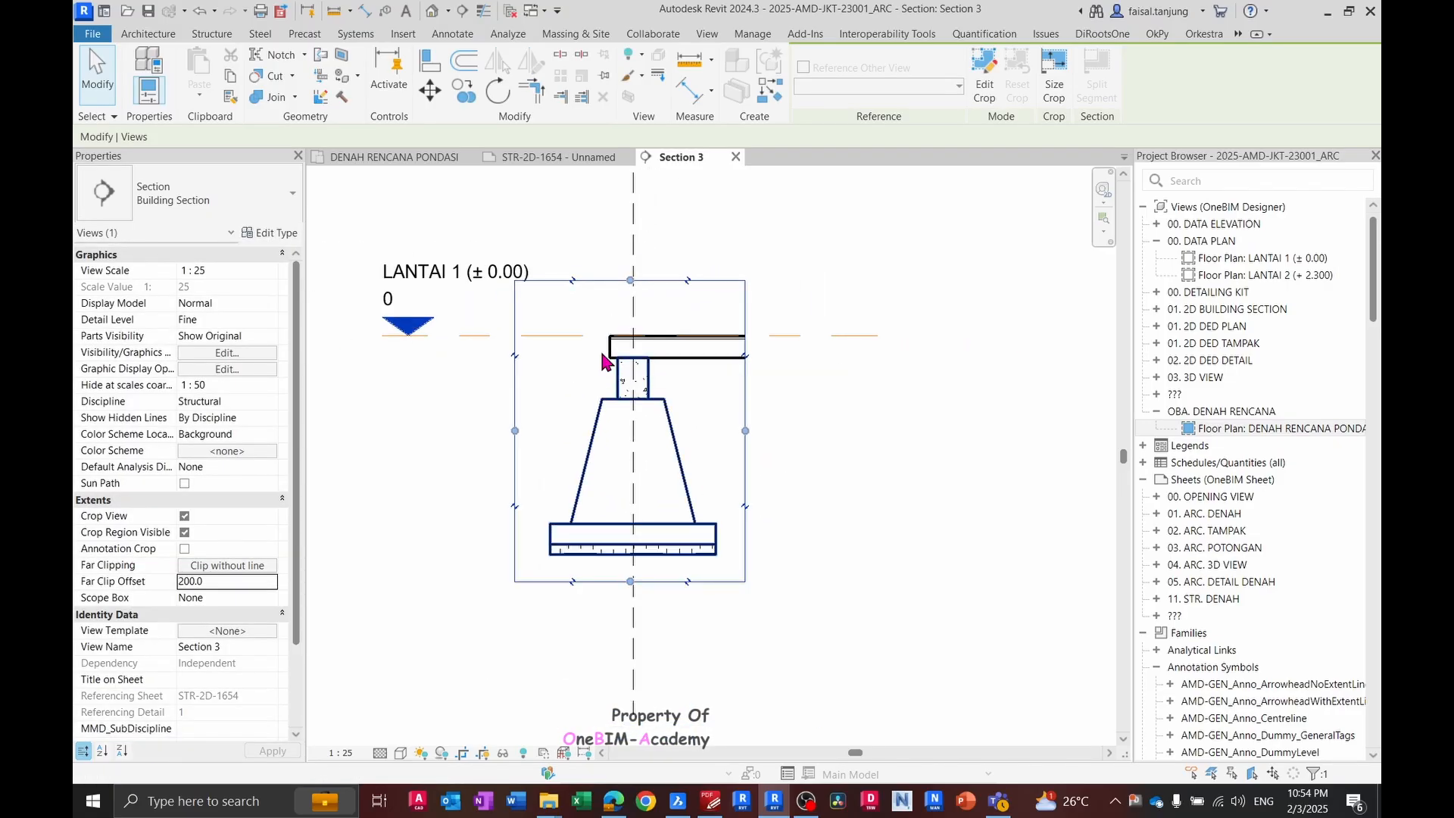
{"action": "key", "text": "c"}
{"action": "key", "text": "r"}
- Hide the LANTAI 1 level and grid 7 elements in the section view
{"action": "scroll", "coordinate": [508, 358], "scroll_direction": "up", "scroll_amount": 1}
{"action": "left_click", "coordinate": [485, 327]}
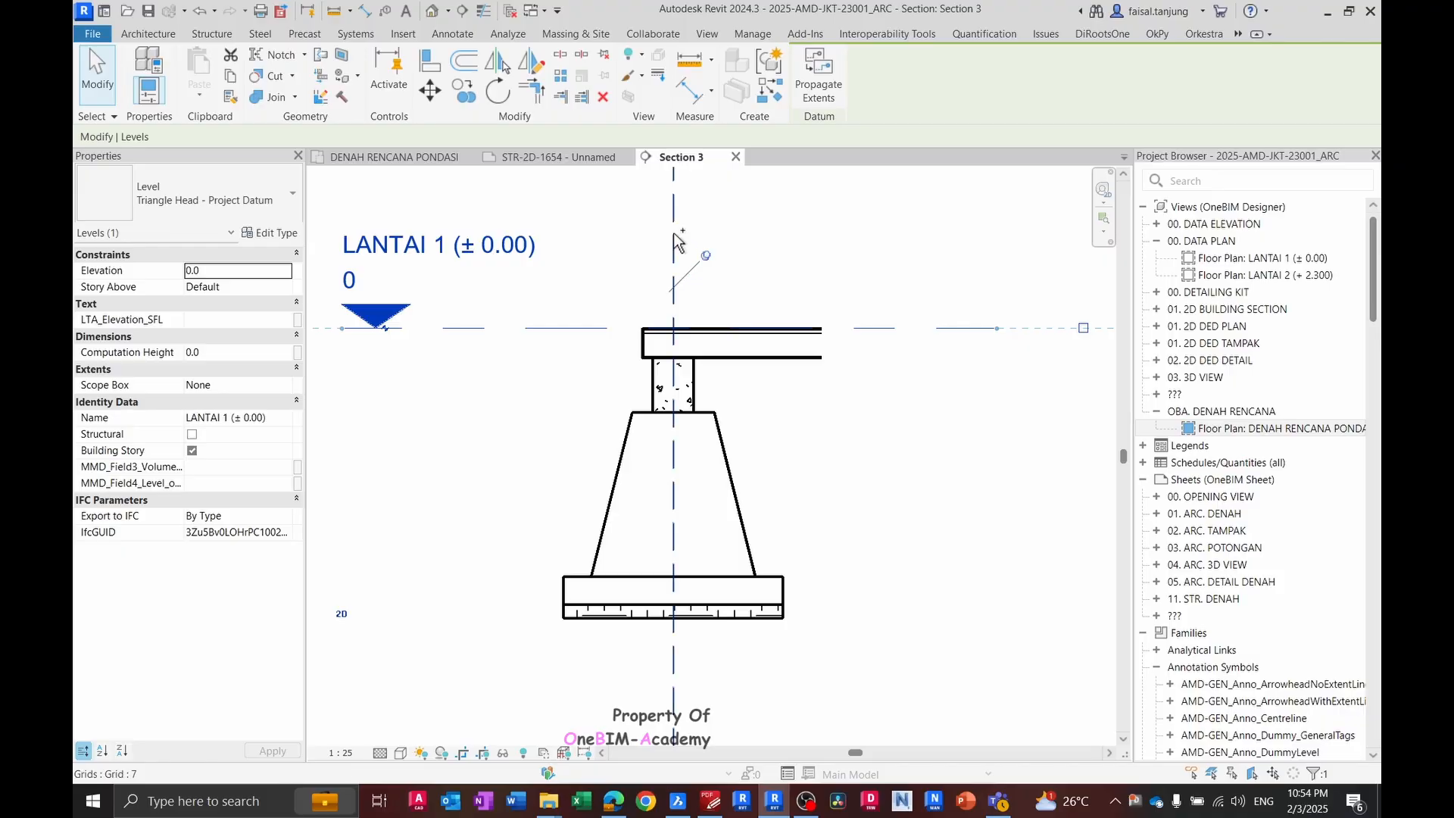
{"action": "left_click", "coordinate": [674, 261], "text": "ctrl"}
{"action": "scroll", "coordinate": [673, 379], "scroll_direction": "down", "scroll_amount": 2}
{"action": "middle_click_drag", "start_coordinate": [591, 380], "coordinate": [628, 399]}
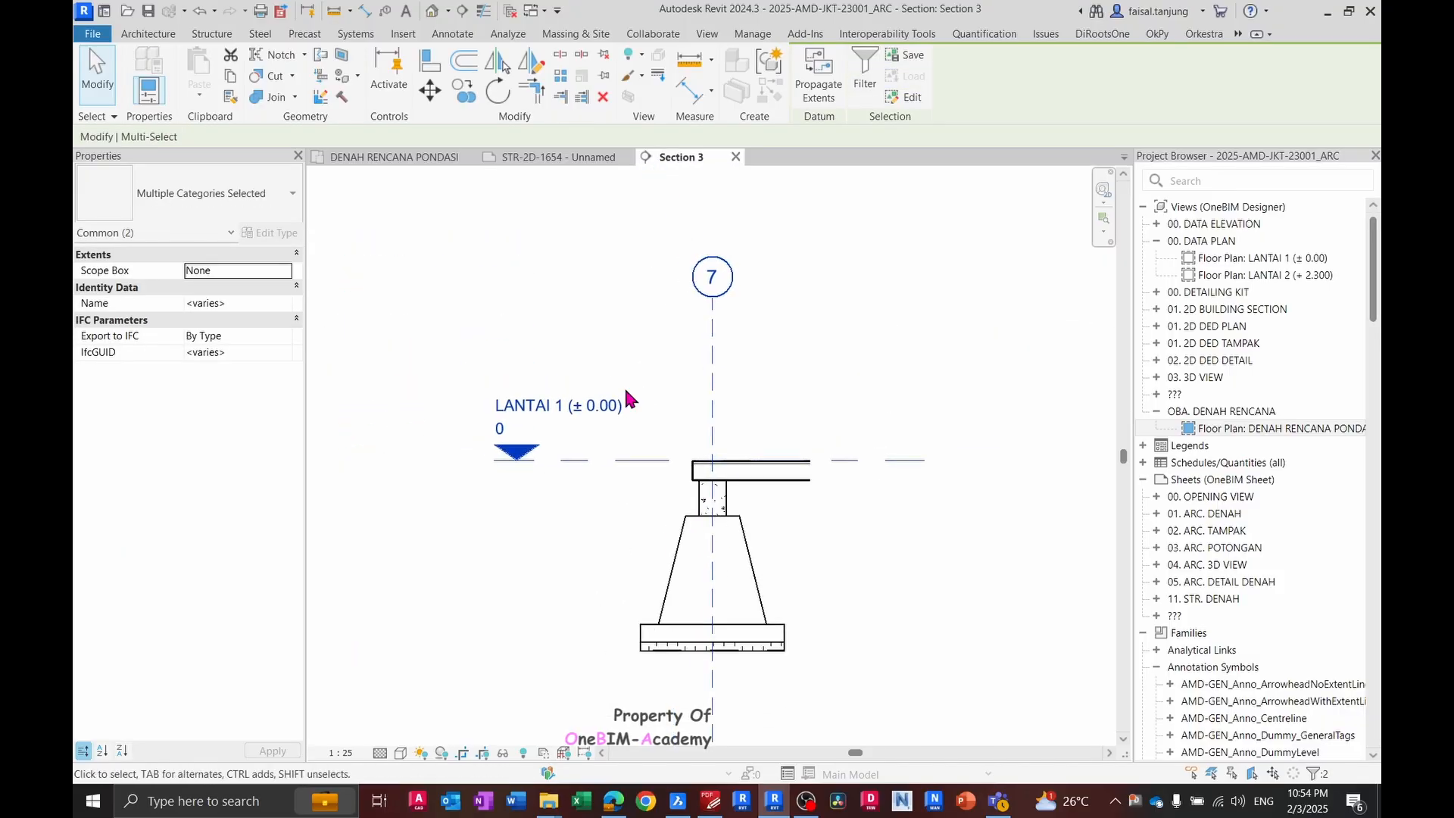
{"action": "right_click", "coordinate": [713, 379]}
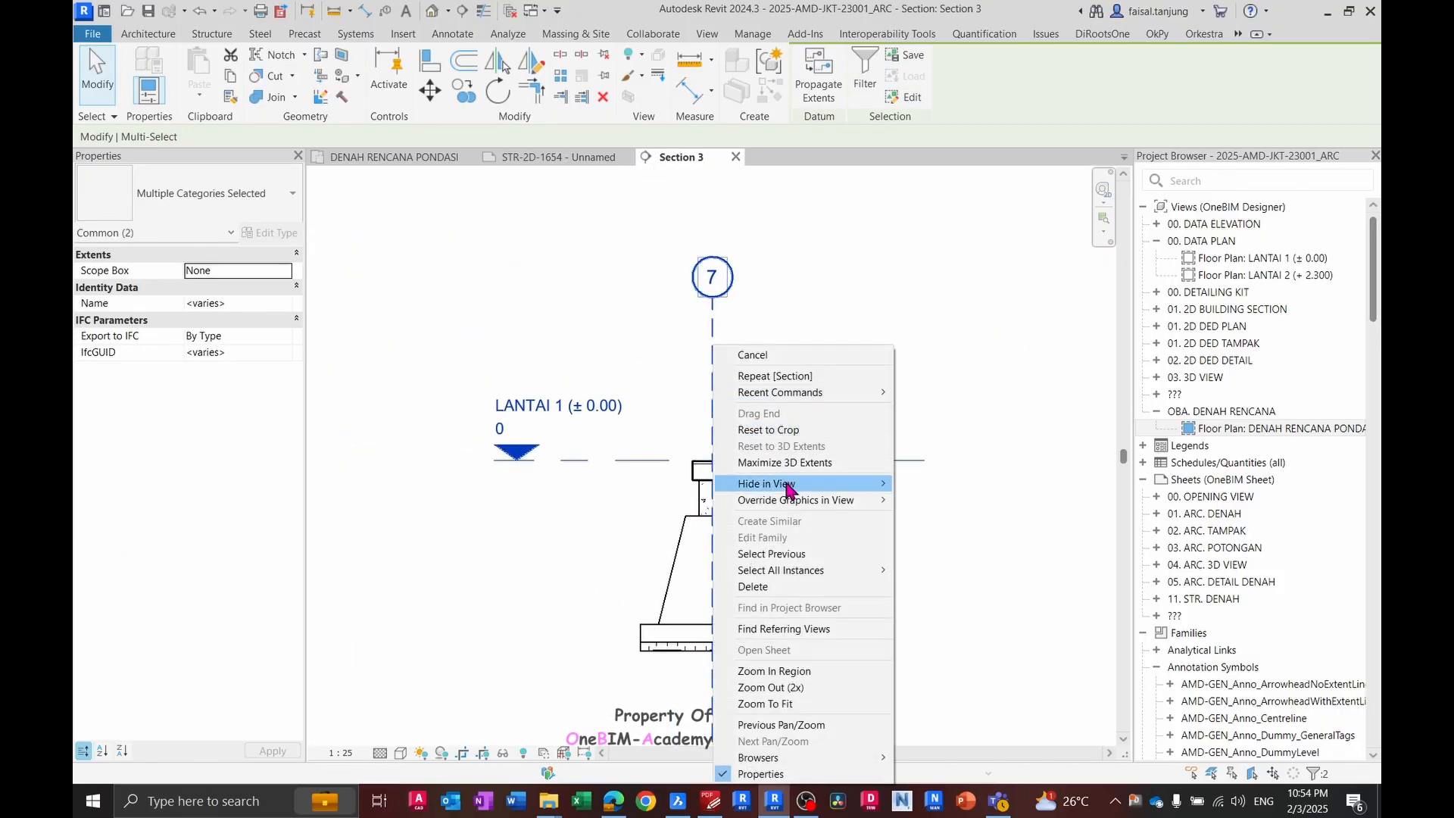
{"action": "mouse_move", "coordinate": [871, 483]}
{"action": "left_click", "coordinate": [936, 485]}
- Hide the LANTAI TOILET_90+15mm floor element above the foundation in the section view
{"action": "scroll", "coordinate": [753, 398], "scroll_direction": "up", "scroll_amount": 4}
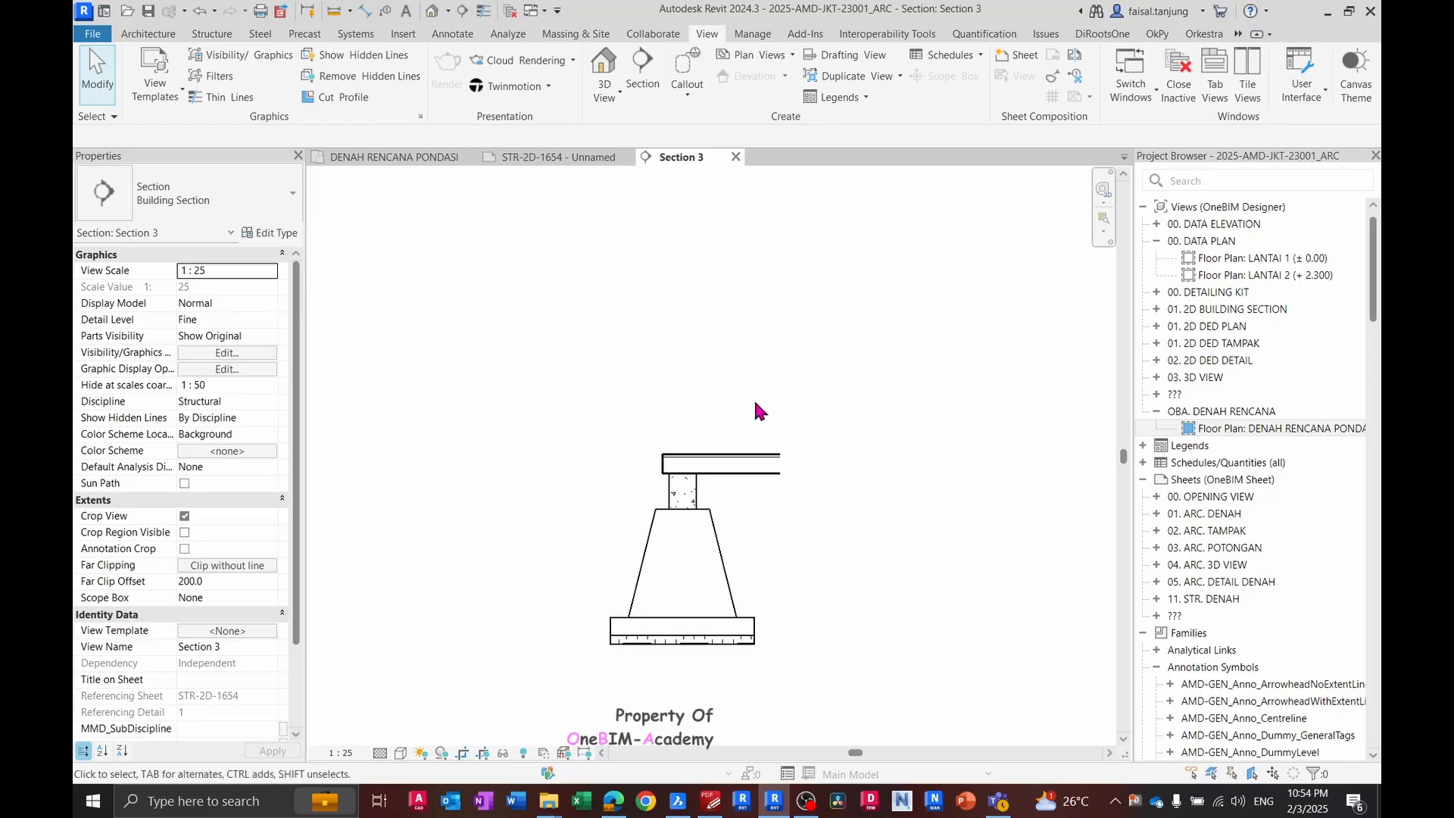
{"action": "left_click", "coordinate": [658, 408]}
{"action": "right_click", "coordinate": [646, 391]}
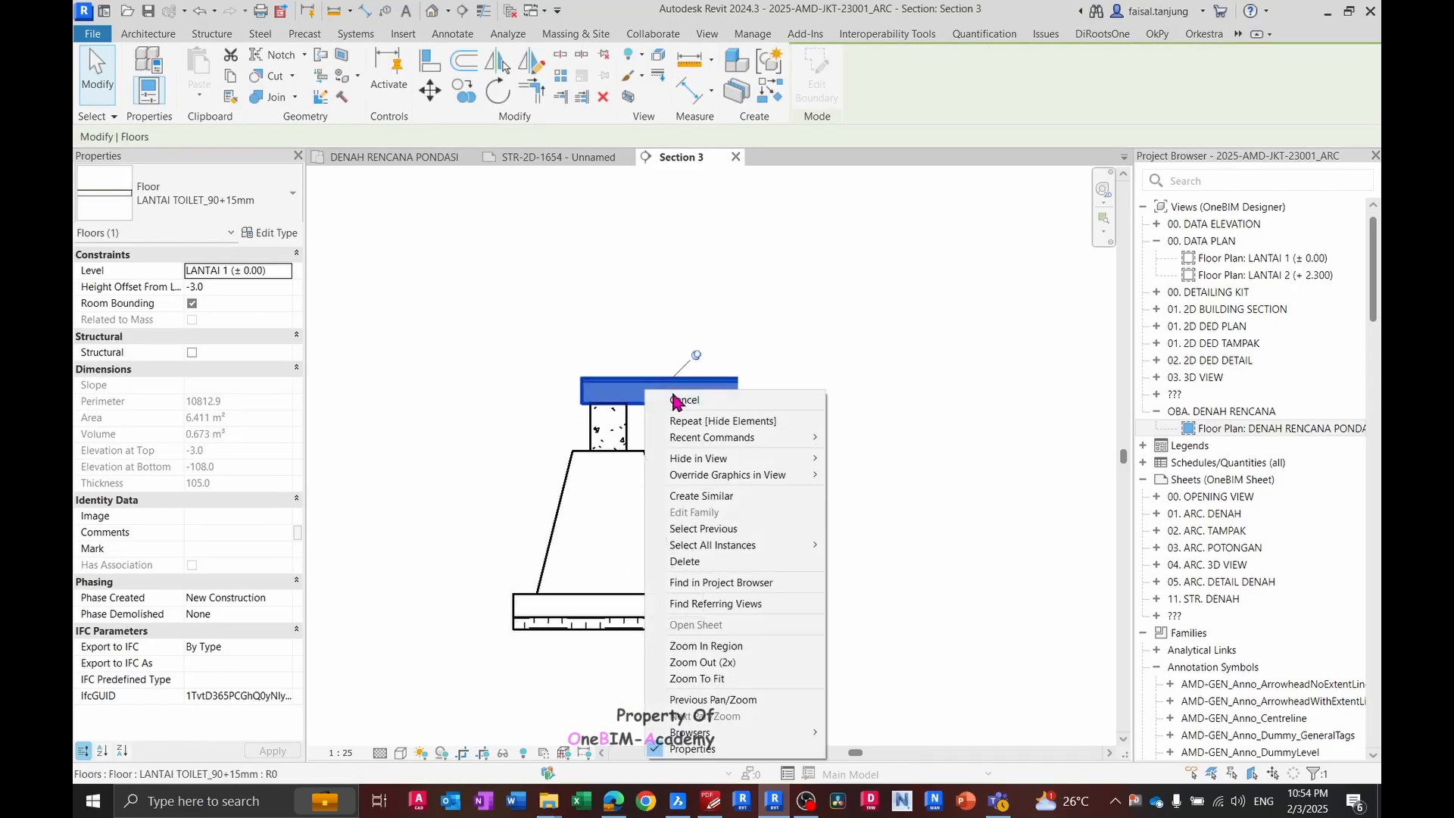
{"action": "mouse_move", "coordinate": [727, 458]}
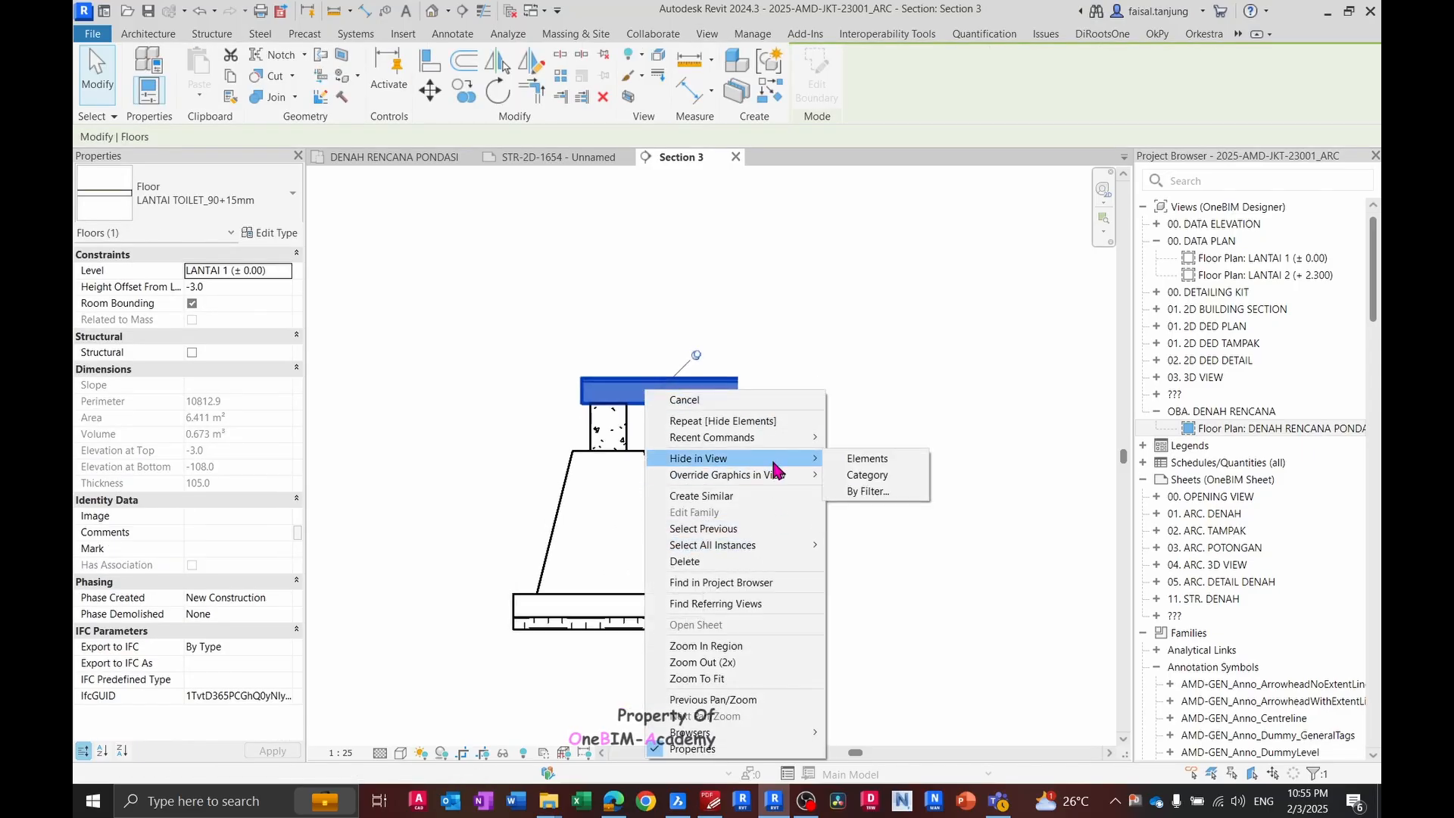
{"action": "left_click", "coordinate": [856, 458]}
{"action": "middle_click", "coordinate": [701, 312]}
{"action": "middle_click", "coordinate": [700, 312]}
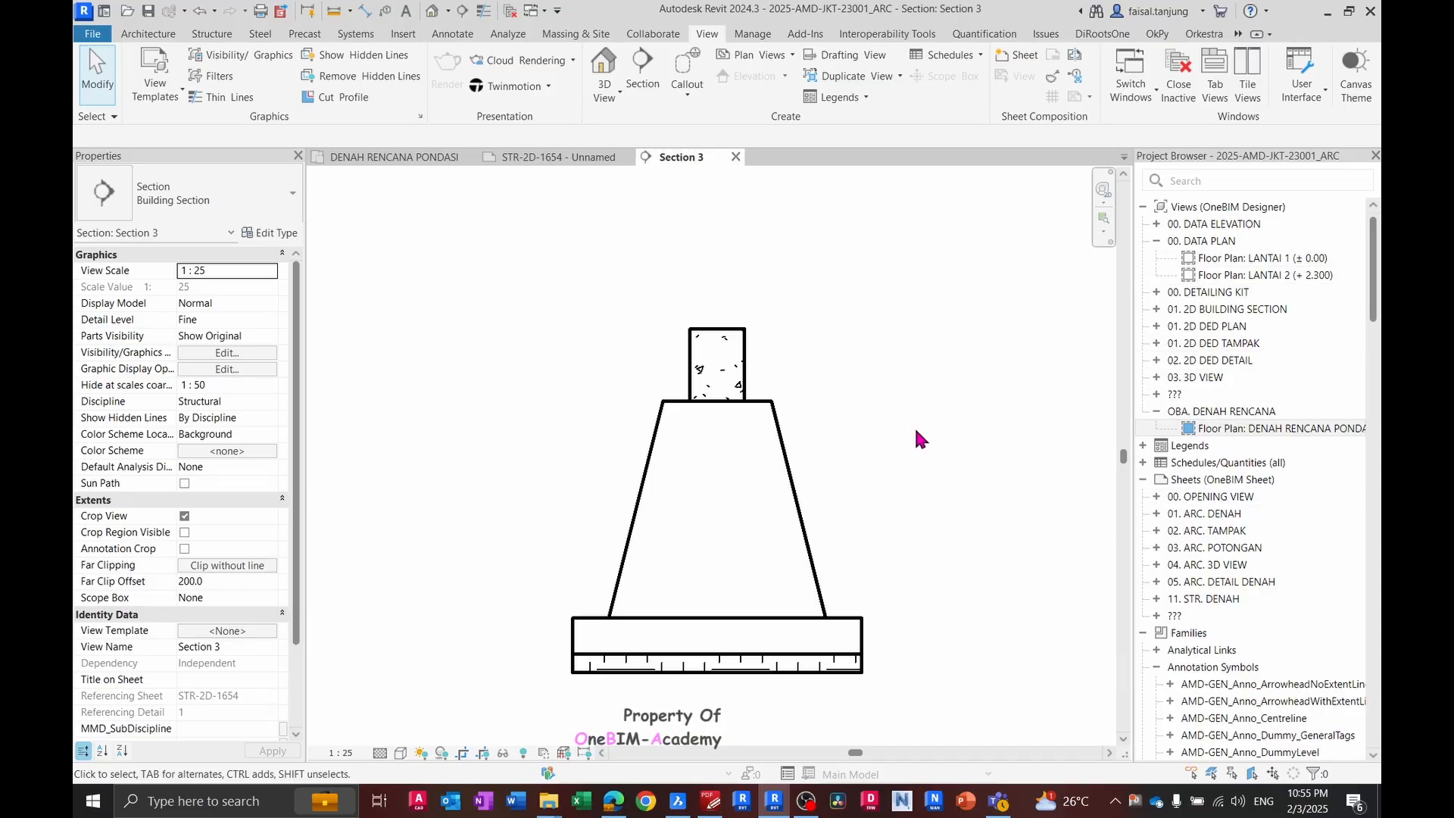
- Locate the Section 3 view in the project browser and rename it DETAIL PONDASI
{"action": "right_click", "coordinate": [833, 400]}
{"action": "left_click", "coordinate": [890, 256]}
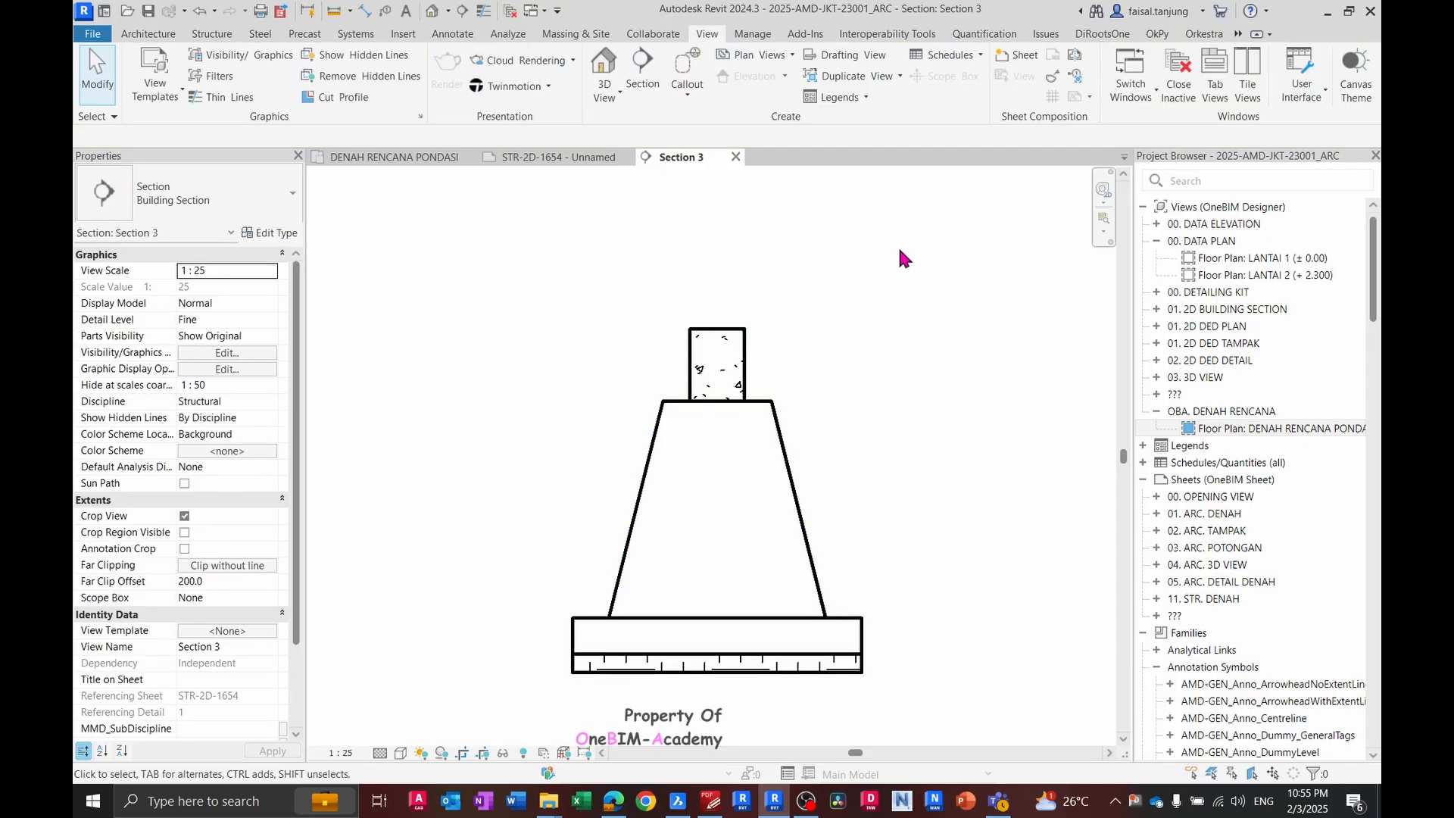
{"action": "right_click", "coordinate": [900, 250]}
{"action": "left_click", "coordinate": [941, 340]}
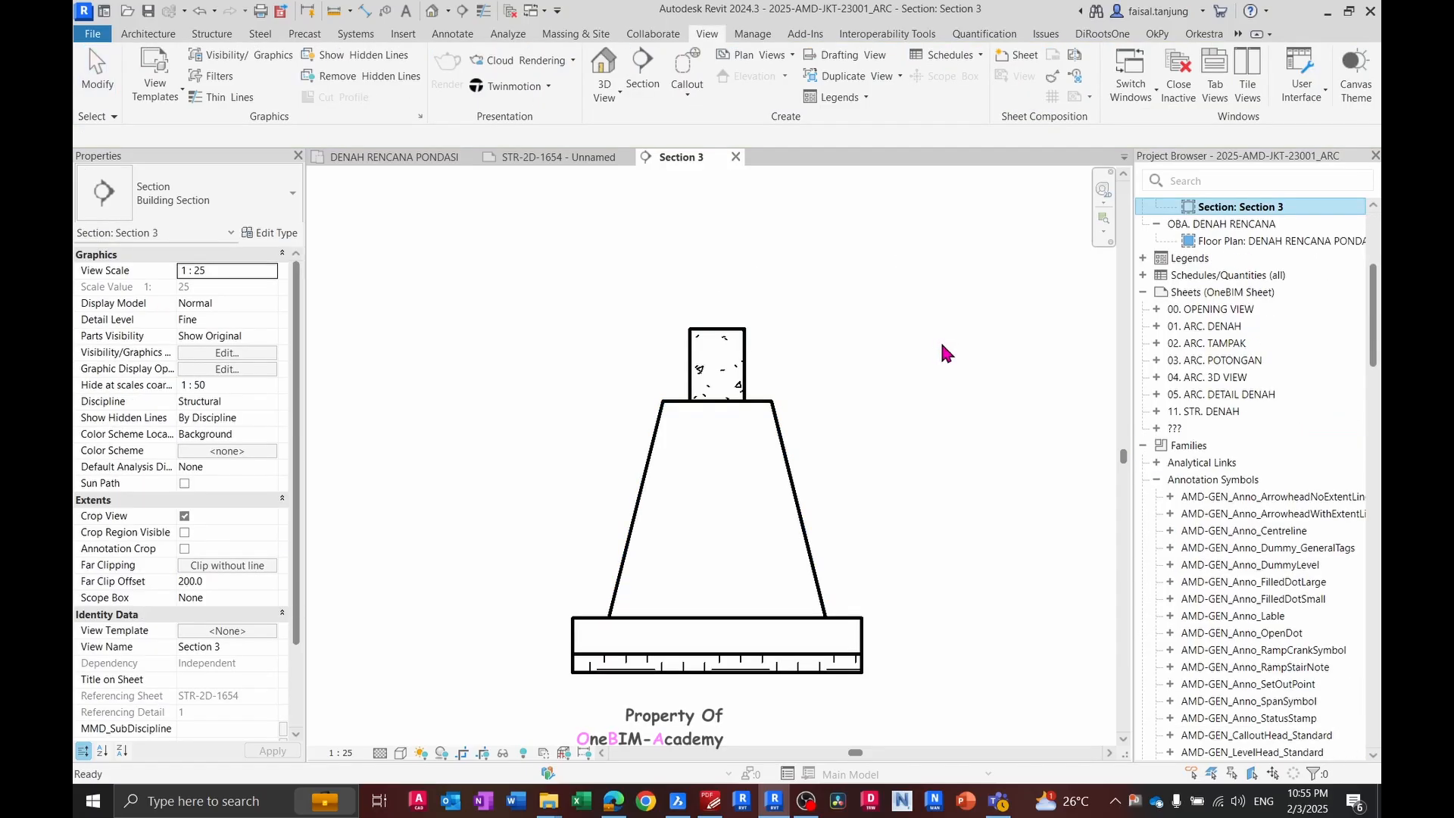
{"action": "scroll", "coordinate": [1287, 227], "scroll_direction": "up", "scroll_amount": 3}
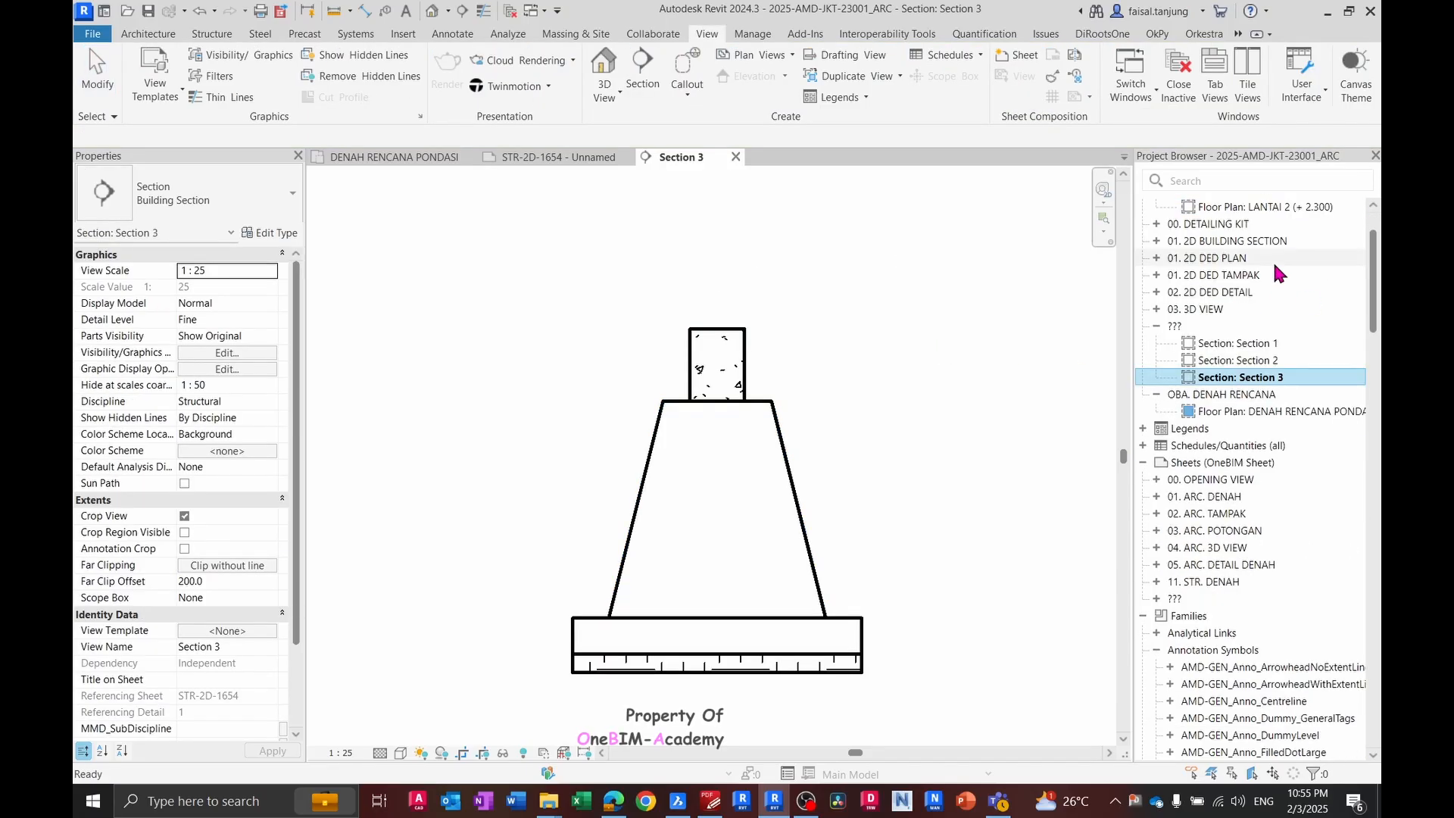
{"action": "right_click", "coordinate": [1260, 379]}
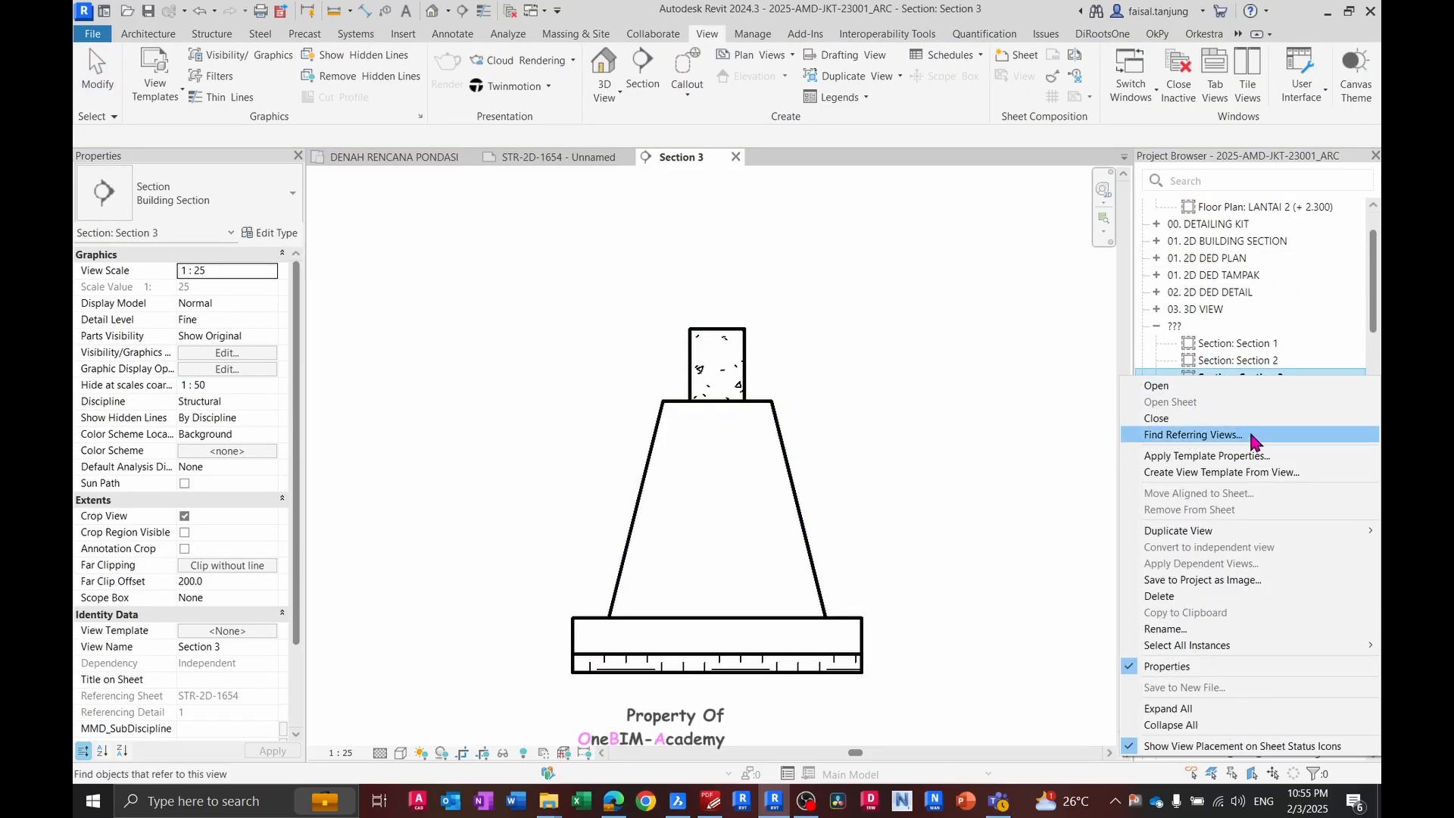
{"action": "left_click", "coordinate": [1203, 631]}
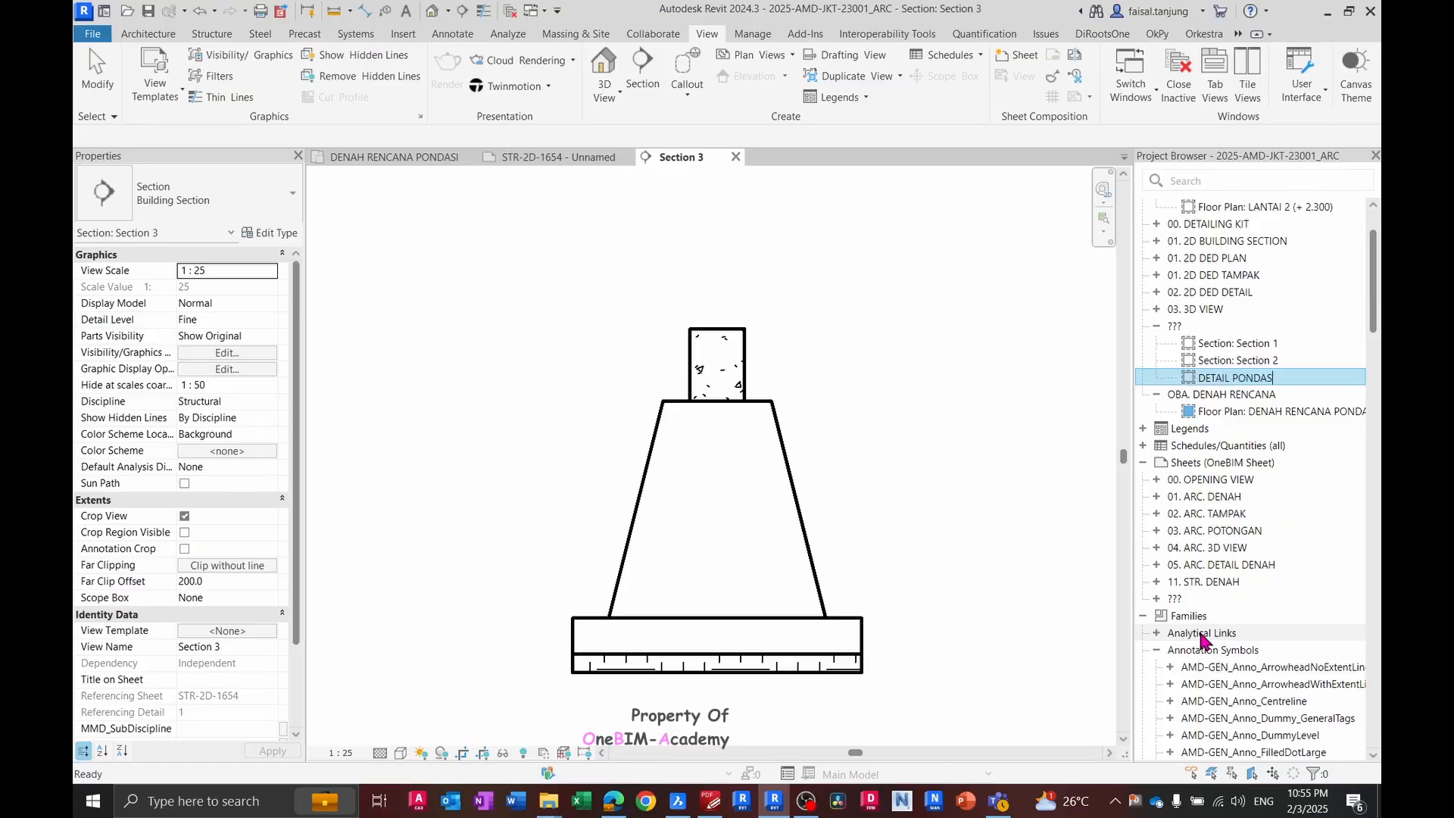
{"action": "key", "text": "Return"}
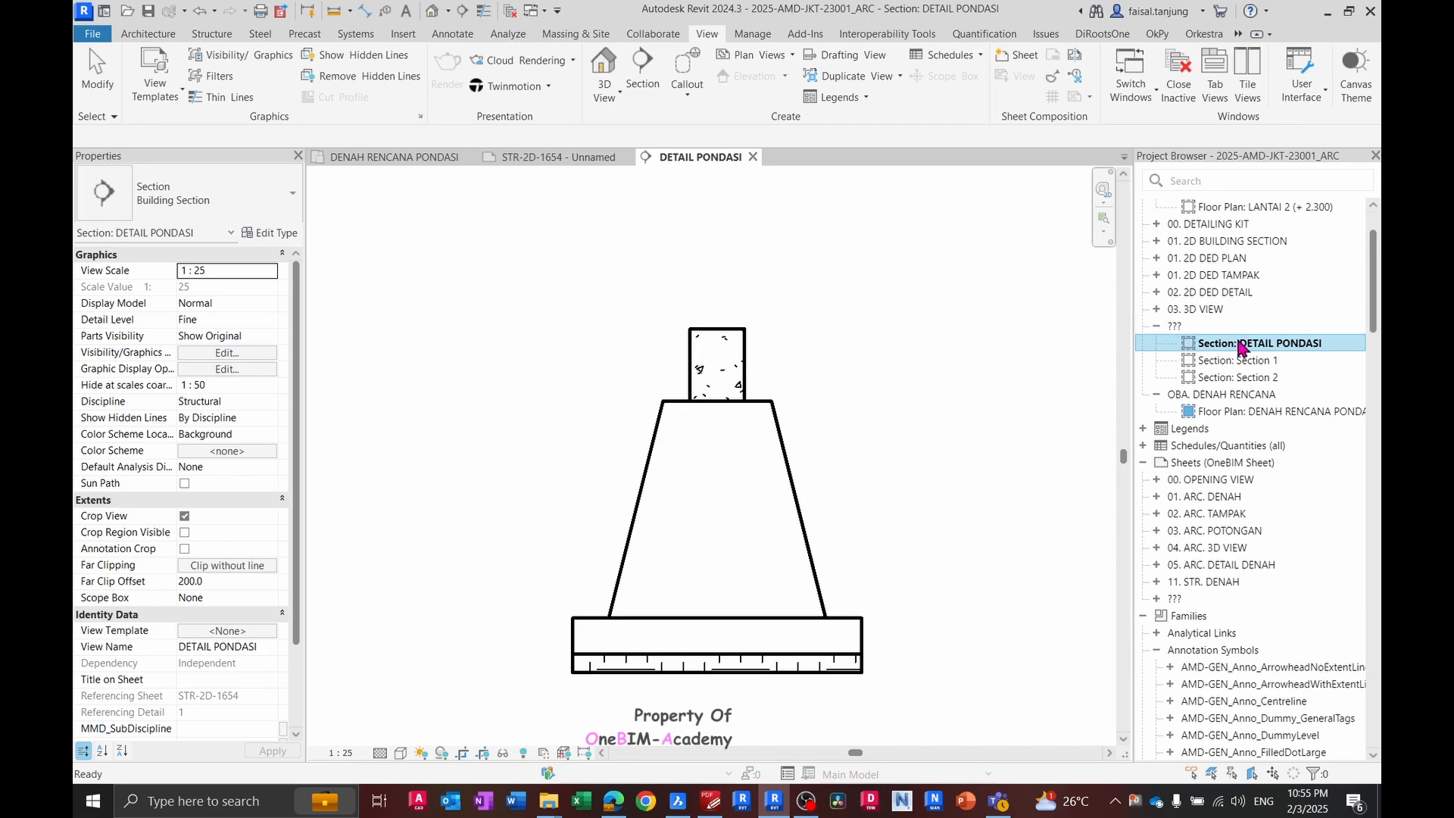
- Set the DETAIL PONDASI section's Sheet Category to OBA. TYPICAL DETAIL and expand that new view group
{"action": "scroll", "coordinate": [191, 640], "scroll_direction": "down", "scroll_amount": 3}
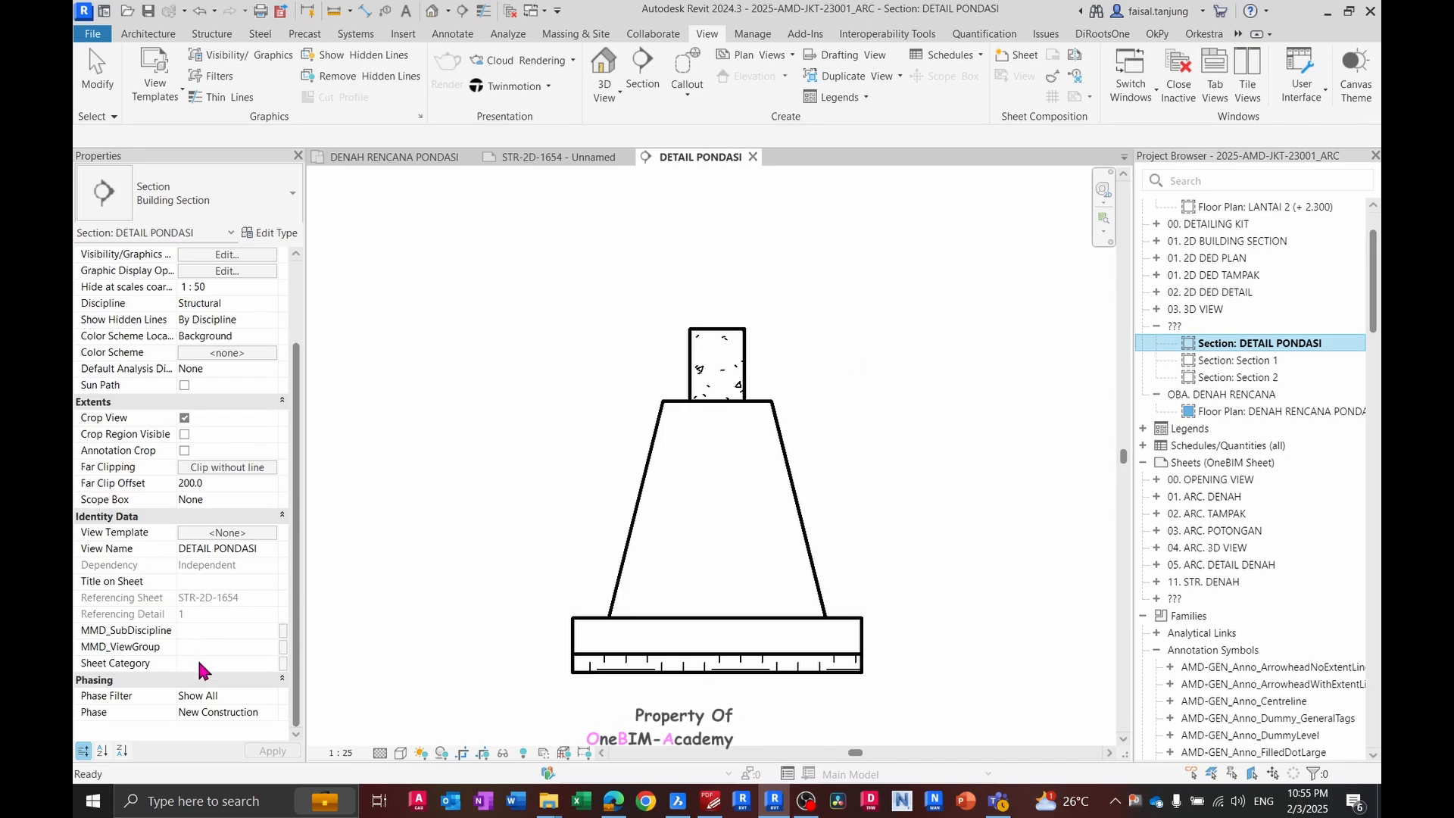
{"action": "left_click", "coordinate": [199, 664]}
{"action": "type", "text": "OBA"}
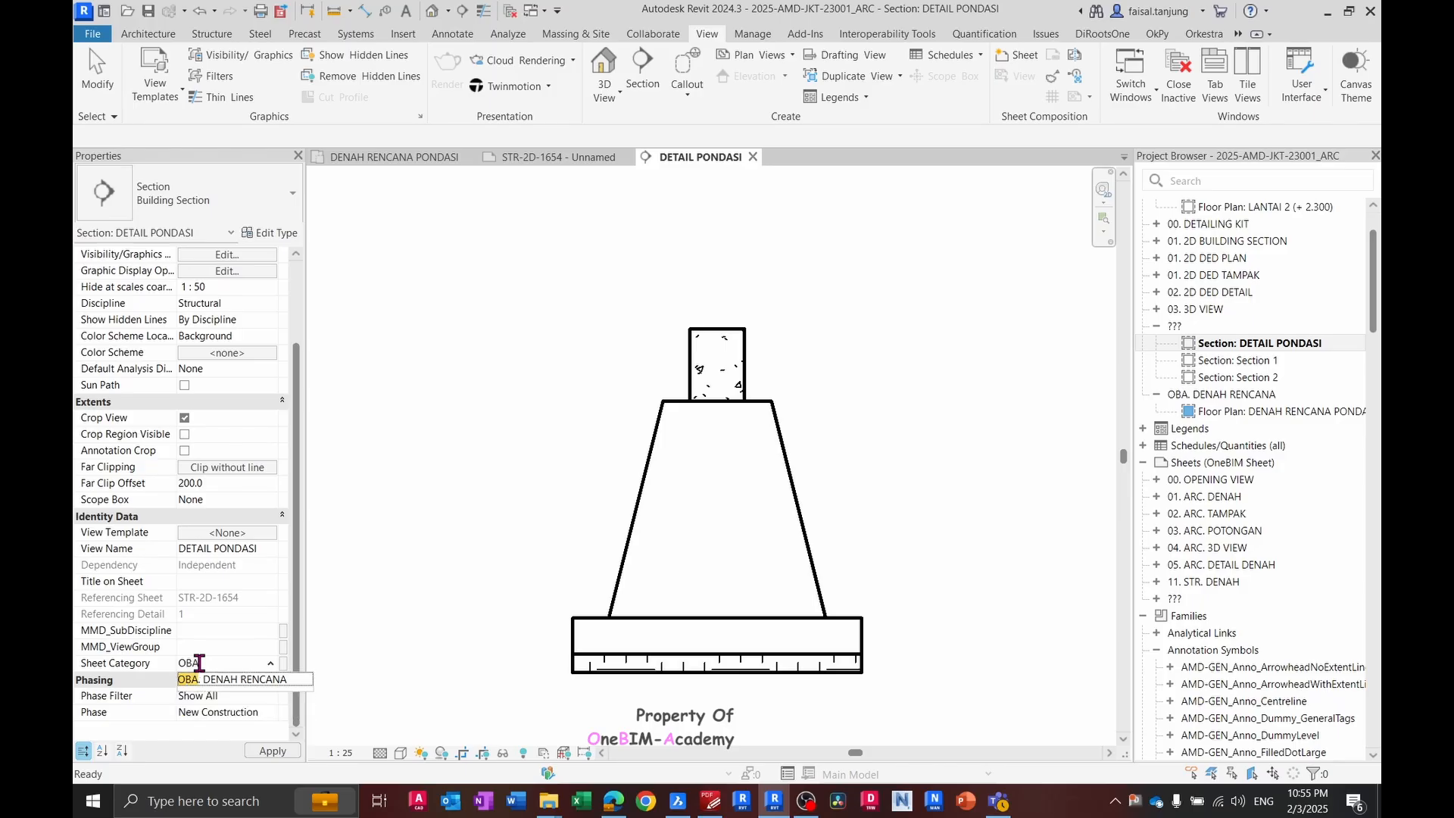
{"action": "type", "text": ". STR"}
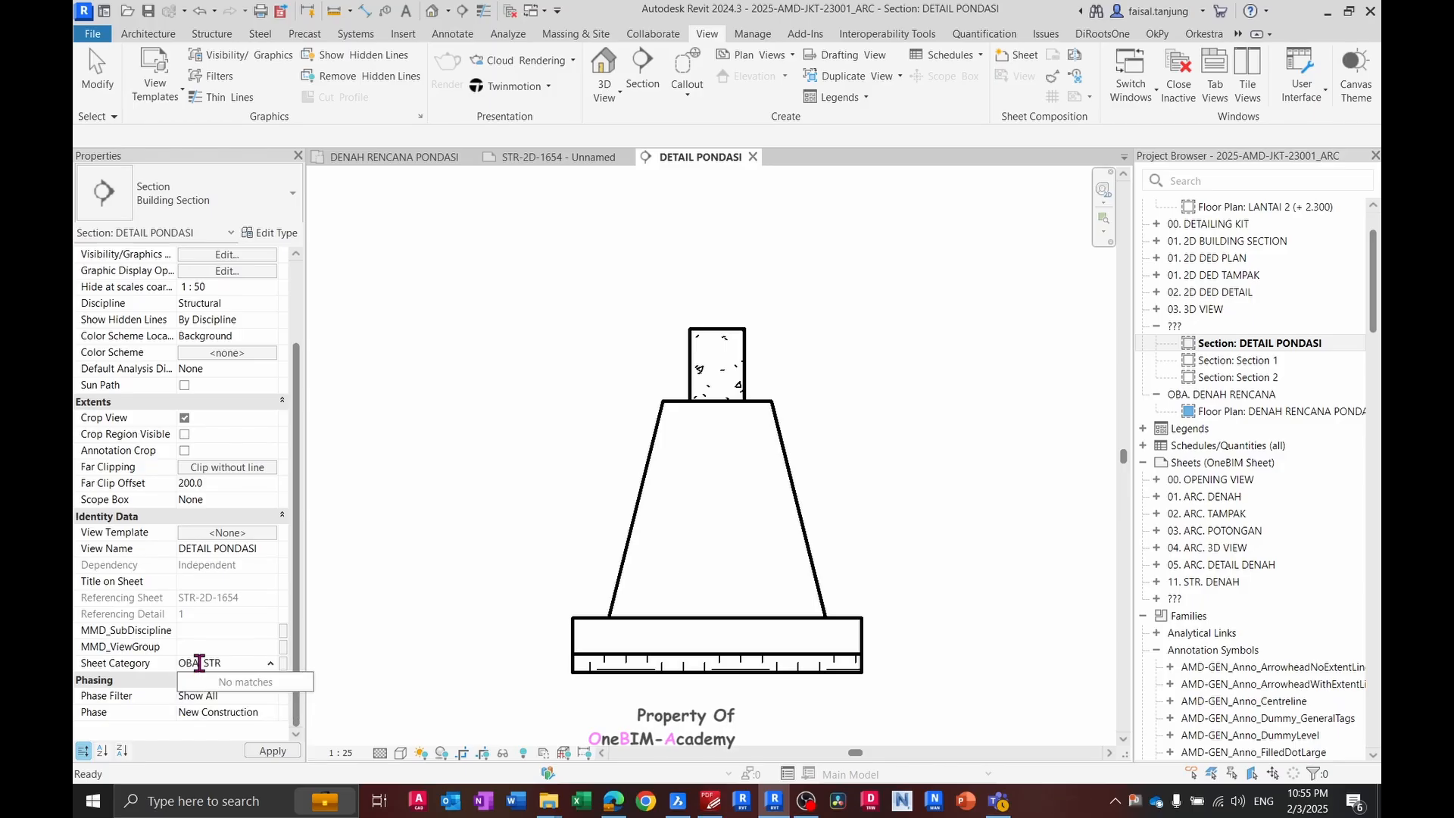
{"action": "type", "text": "T"}
{"action": "key", "text": "BackSpace"}
{"action": "key", "text": "BackSpace"}
{"action": "key", "text": "BackSpace"}
{"action": "type", "text": "D"}
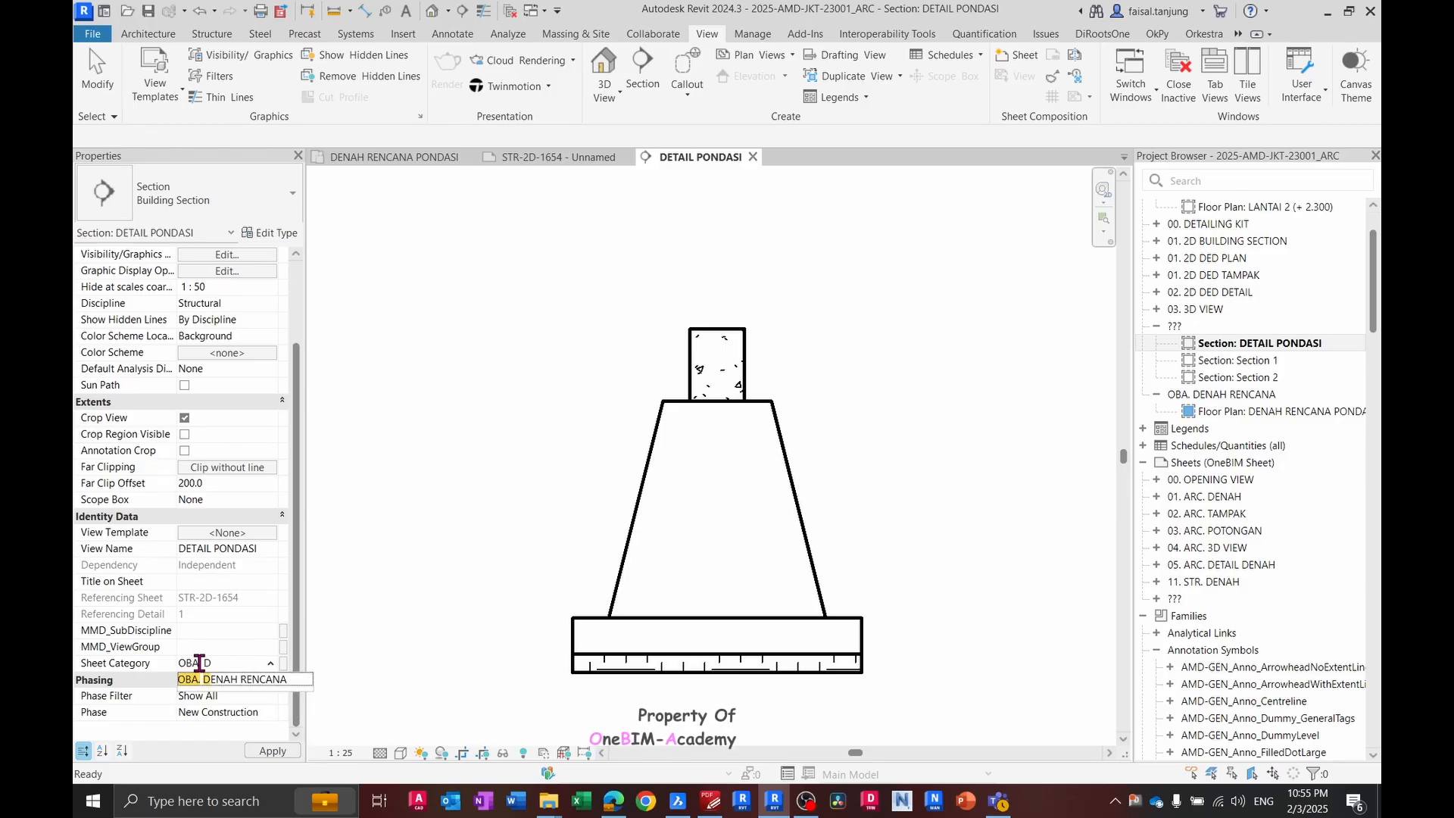
{"action": "type", "text": "ETAIL"}
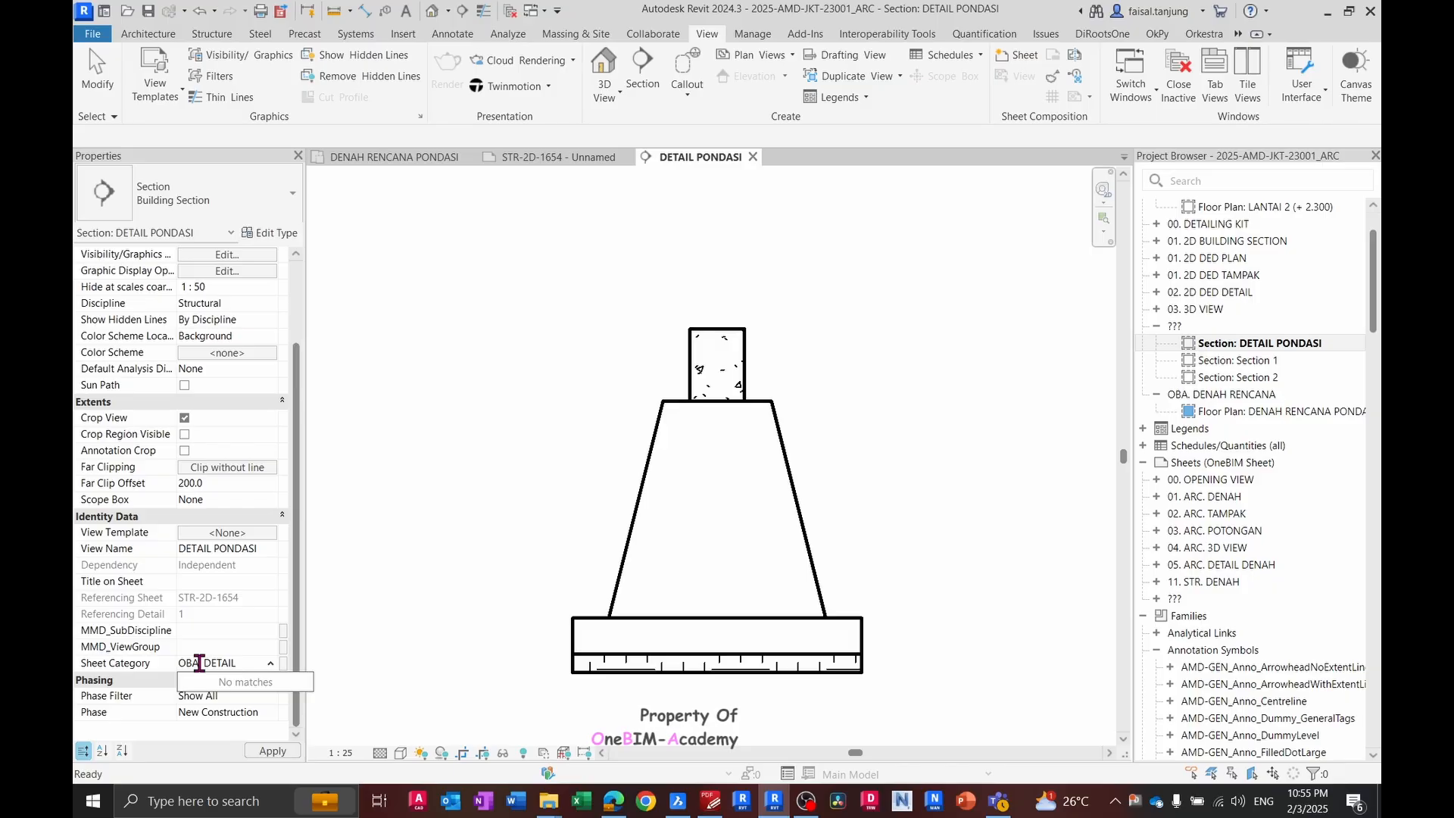
{"action": "left_click", "coordinate": [206, 664]}
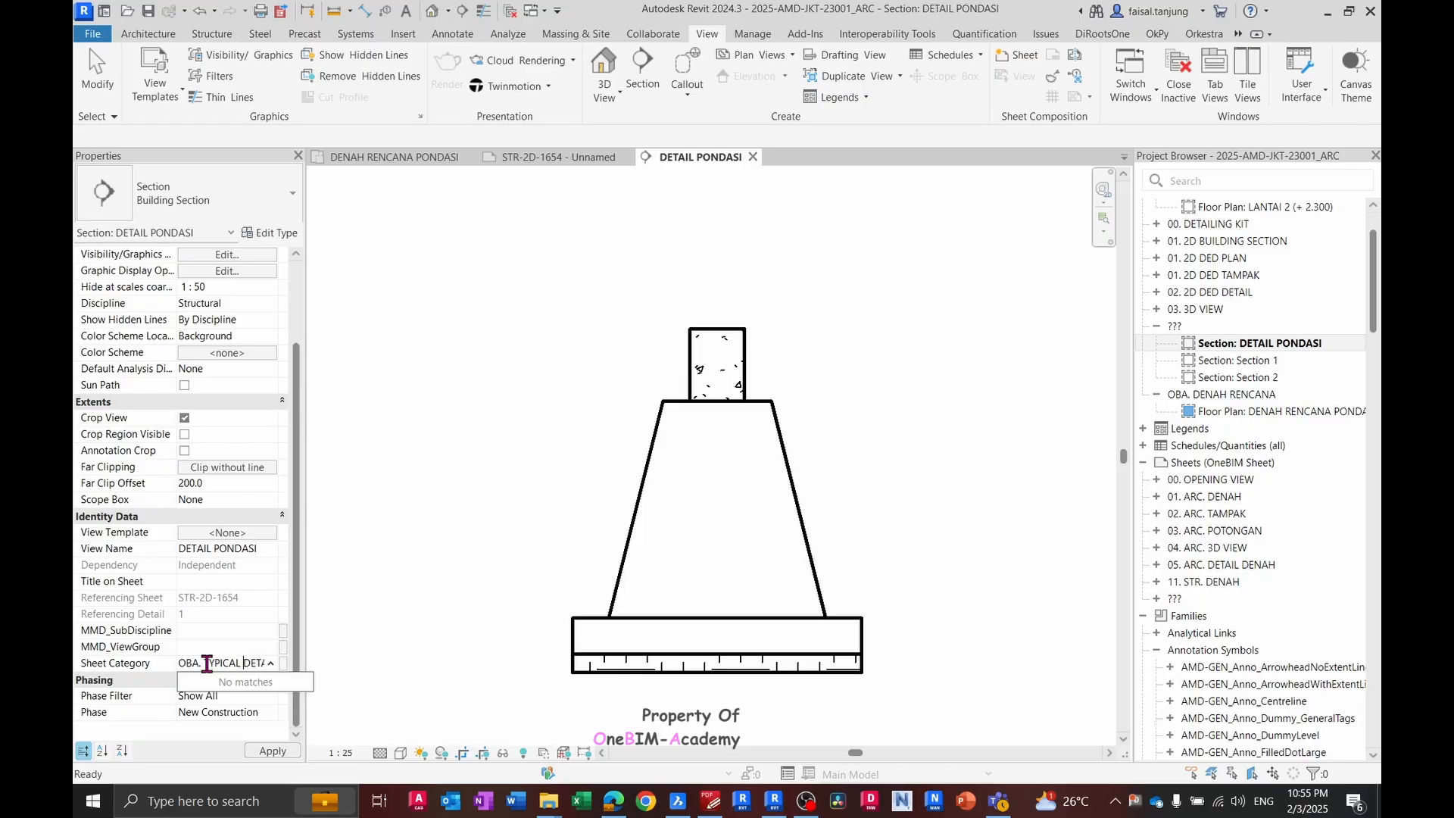
{"action": "key", "text": "Return"}
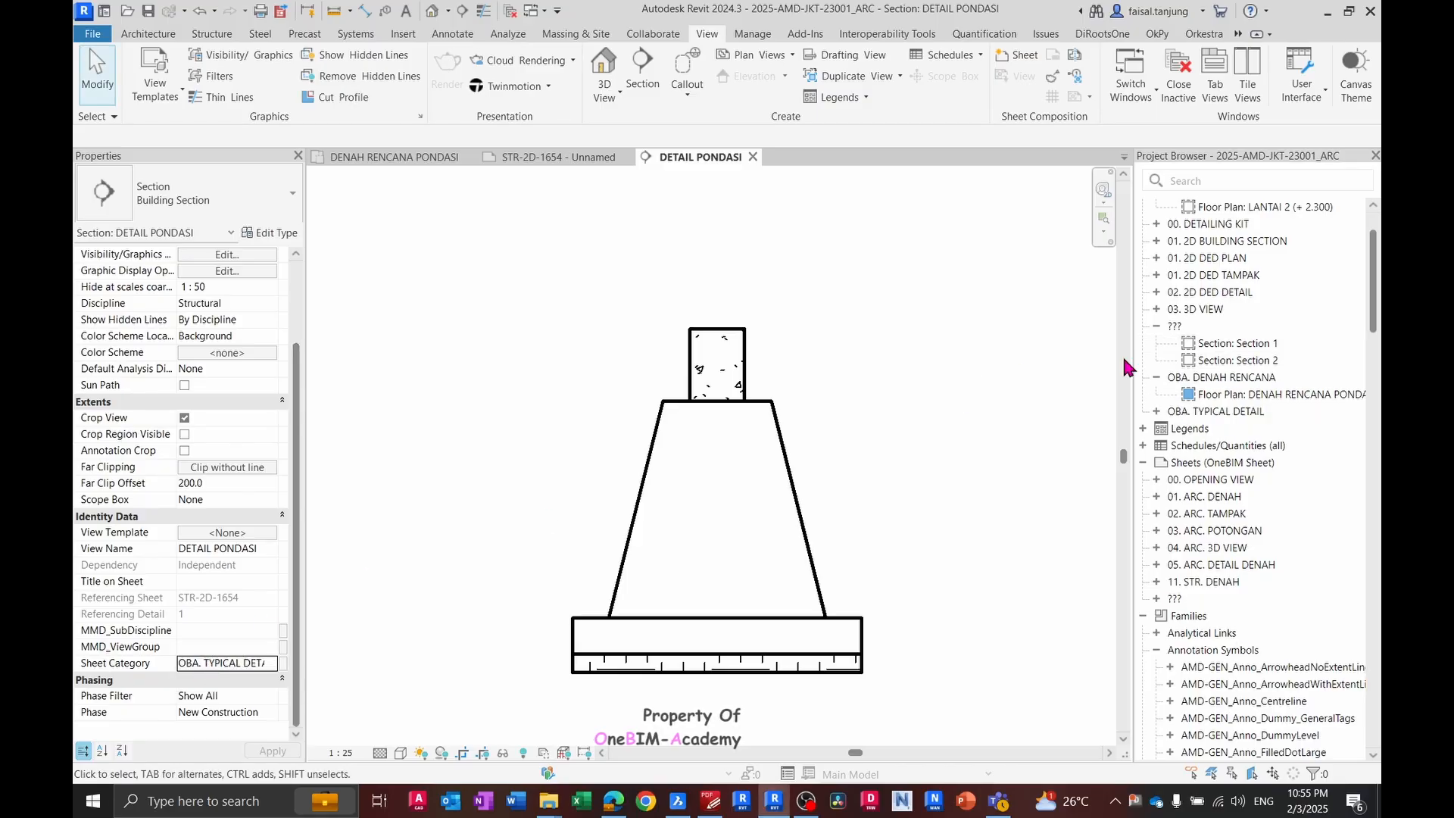
{"action": "double_click", "coordinate": [1212, 411]}
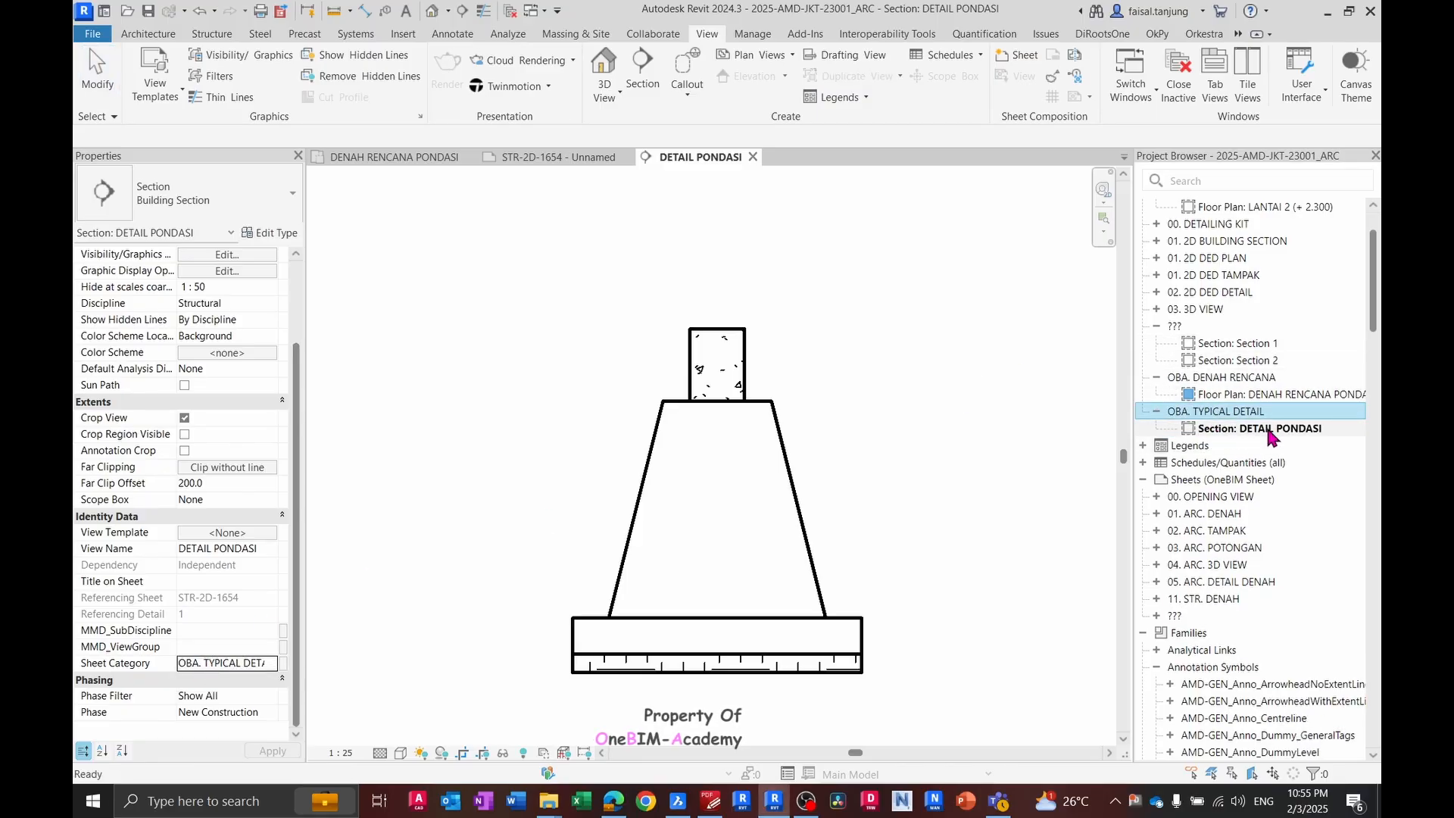
{"action": "left_click", "coordinate": [1268, 431]}
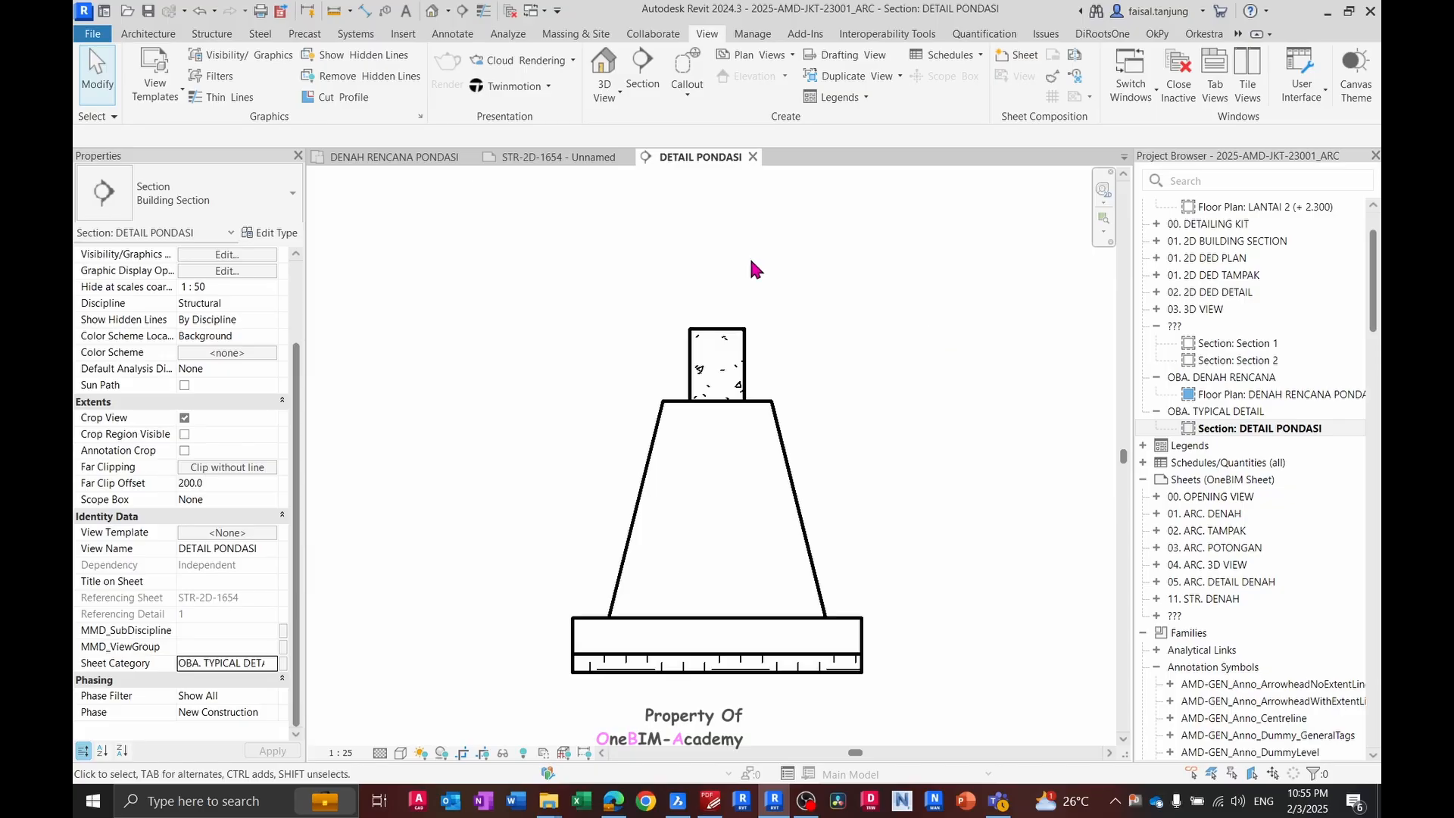
- Open sheet ARC-2D-1001 - DAFTAR GAMBAR KERJA and copy its BPA - KOP ARCH UK A1 title block
{"action": "left_click", "coordinate": [579, 157]}
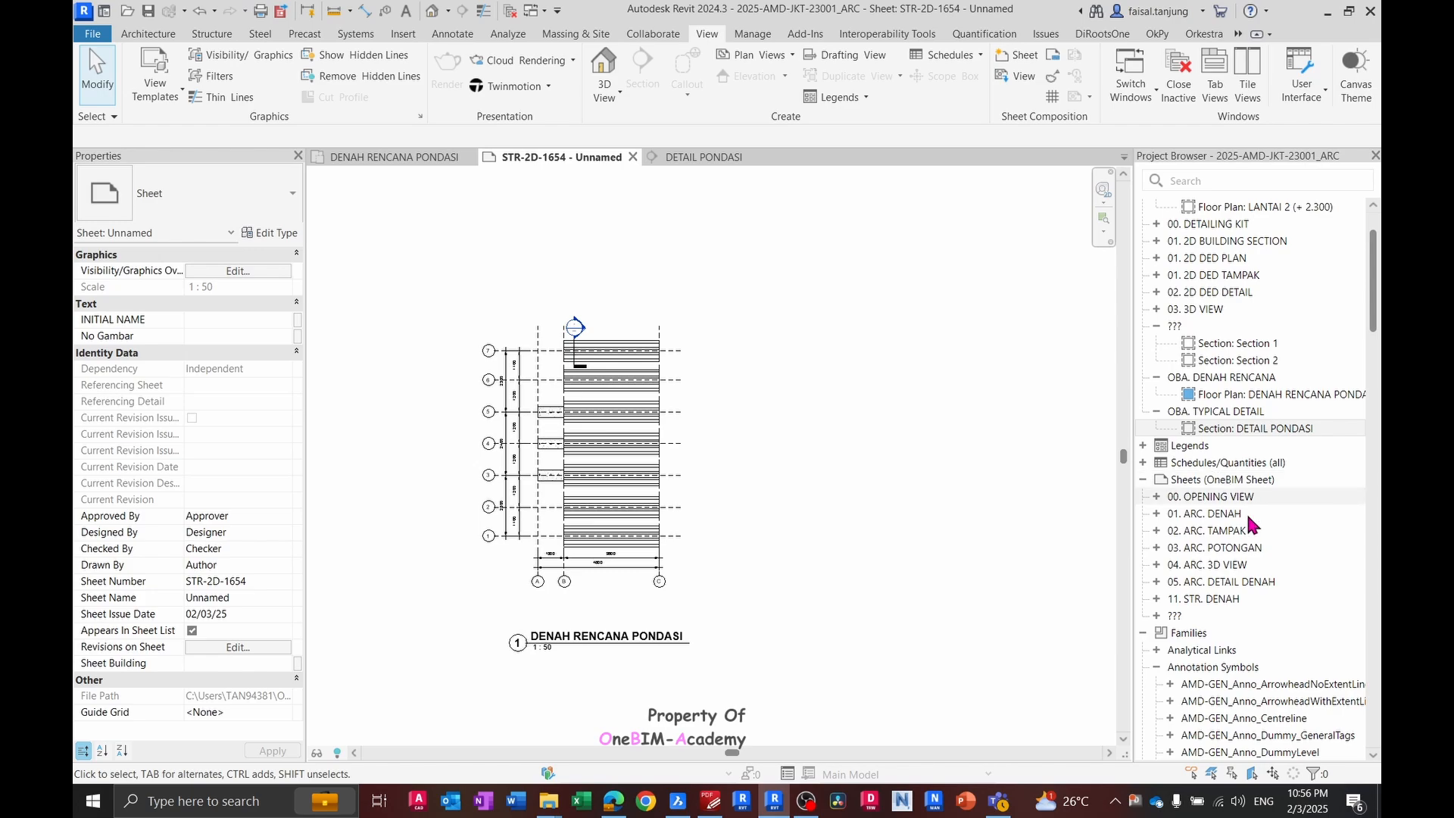
{"action": "scroll", "coordinate": [1227, 509], "scroll_direction": "down", "scroll_amount": 3}
{"action": "scroll", "coordinate": [1227, 509], "scroll_direction": "up", "scroll_amount": 3}
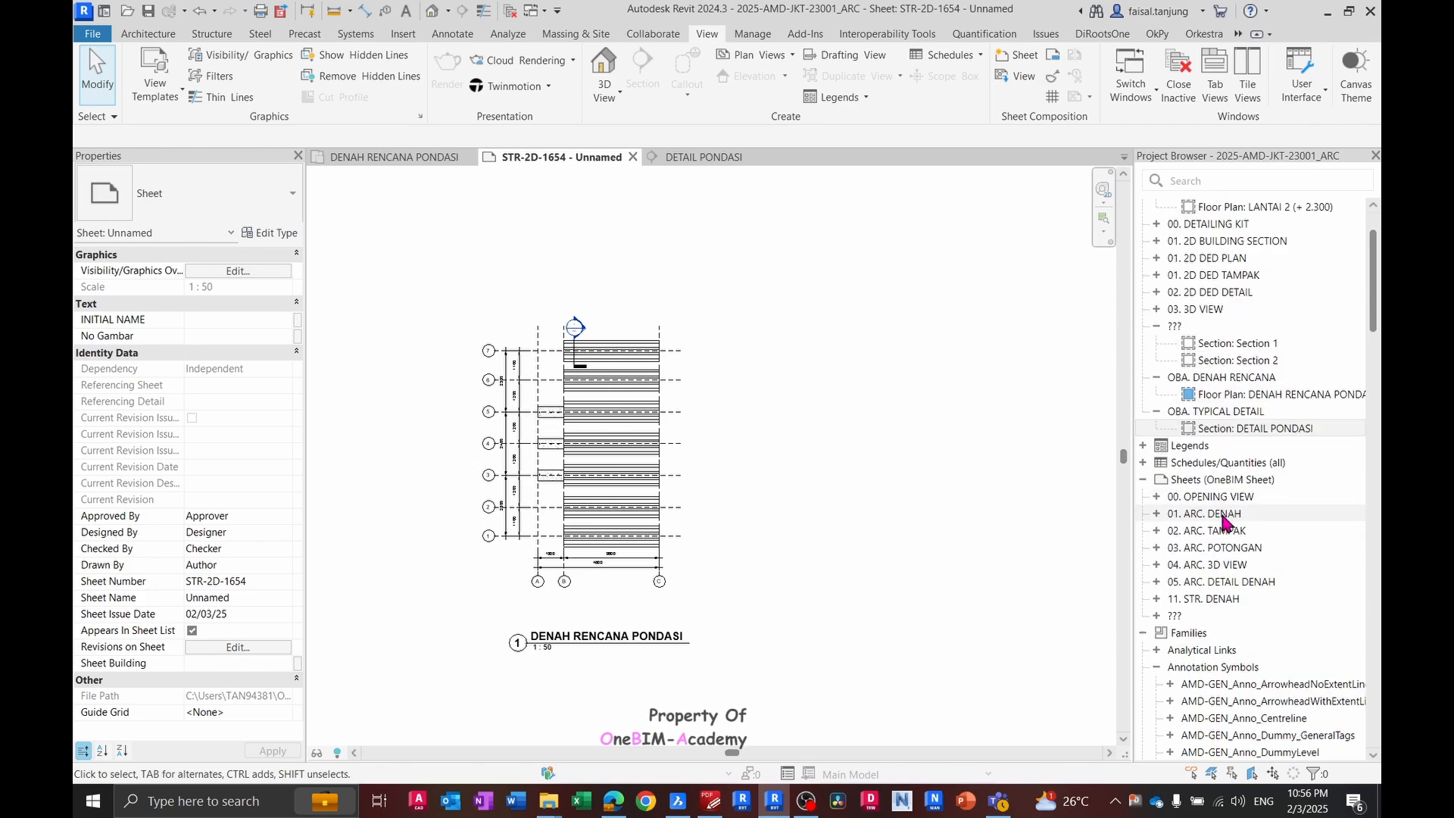
{"action": "double_click", "coordinate": [1212, 514]}
{"action": "left_click", "coordinate": [1232, 532]}
{"action": "double_click", "coordinate": [1232, 532]}
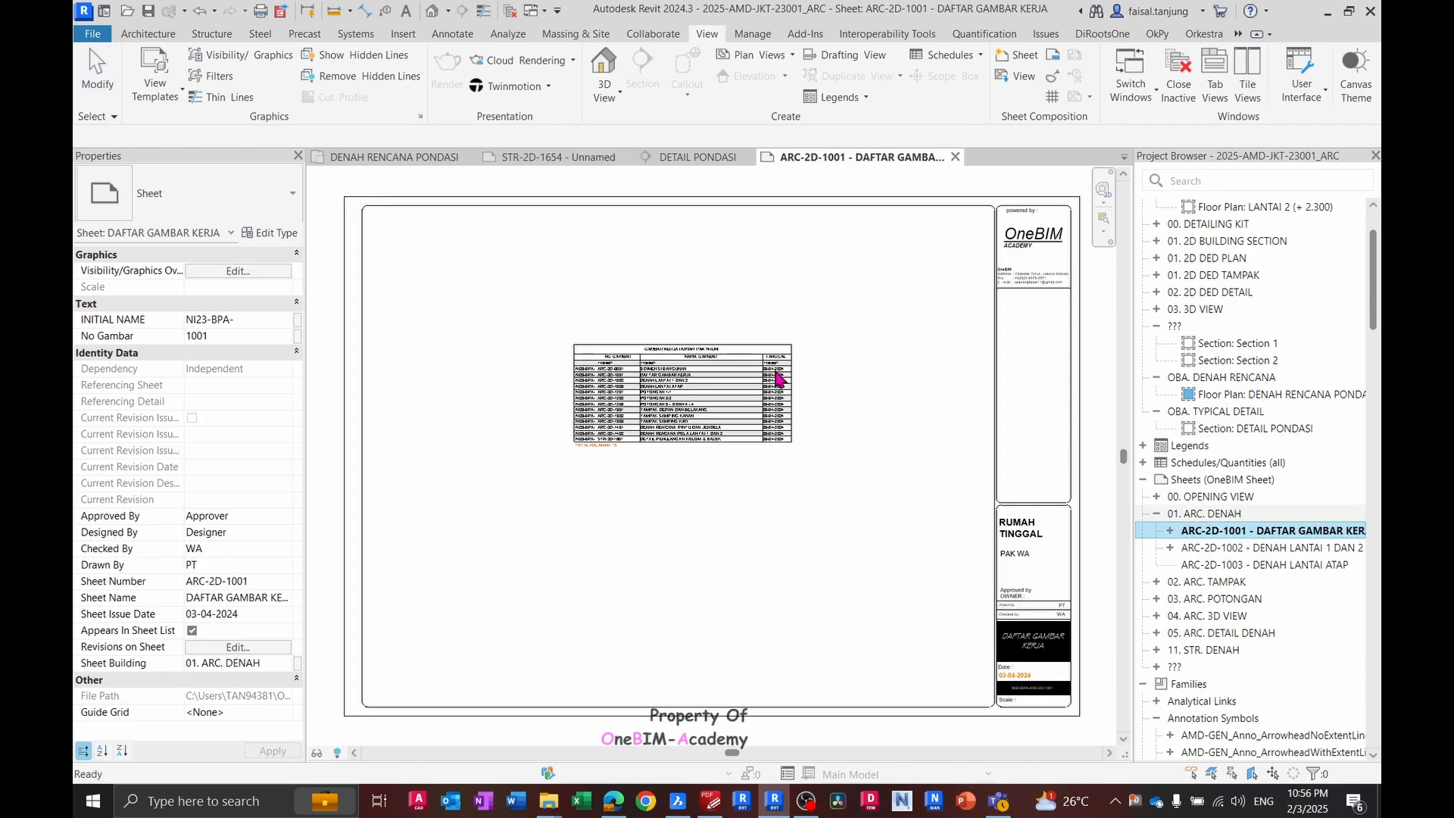
{"action": "key", "text": "Escape"}
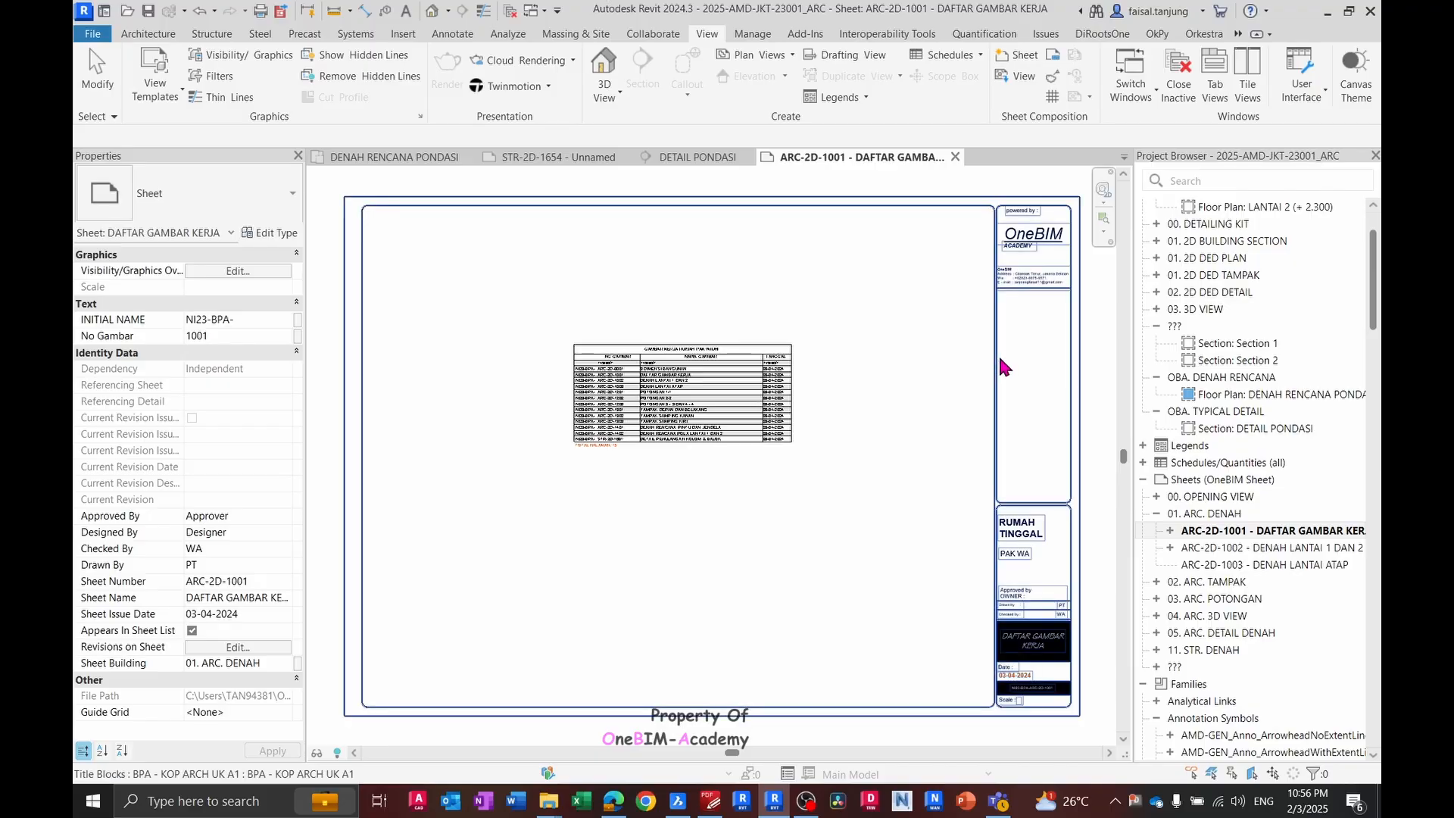
{"action": "left_click", "coordinate": [997, 359]}
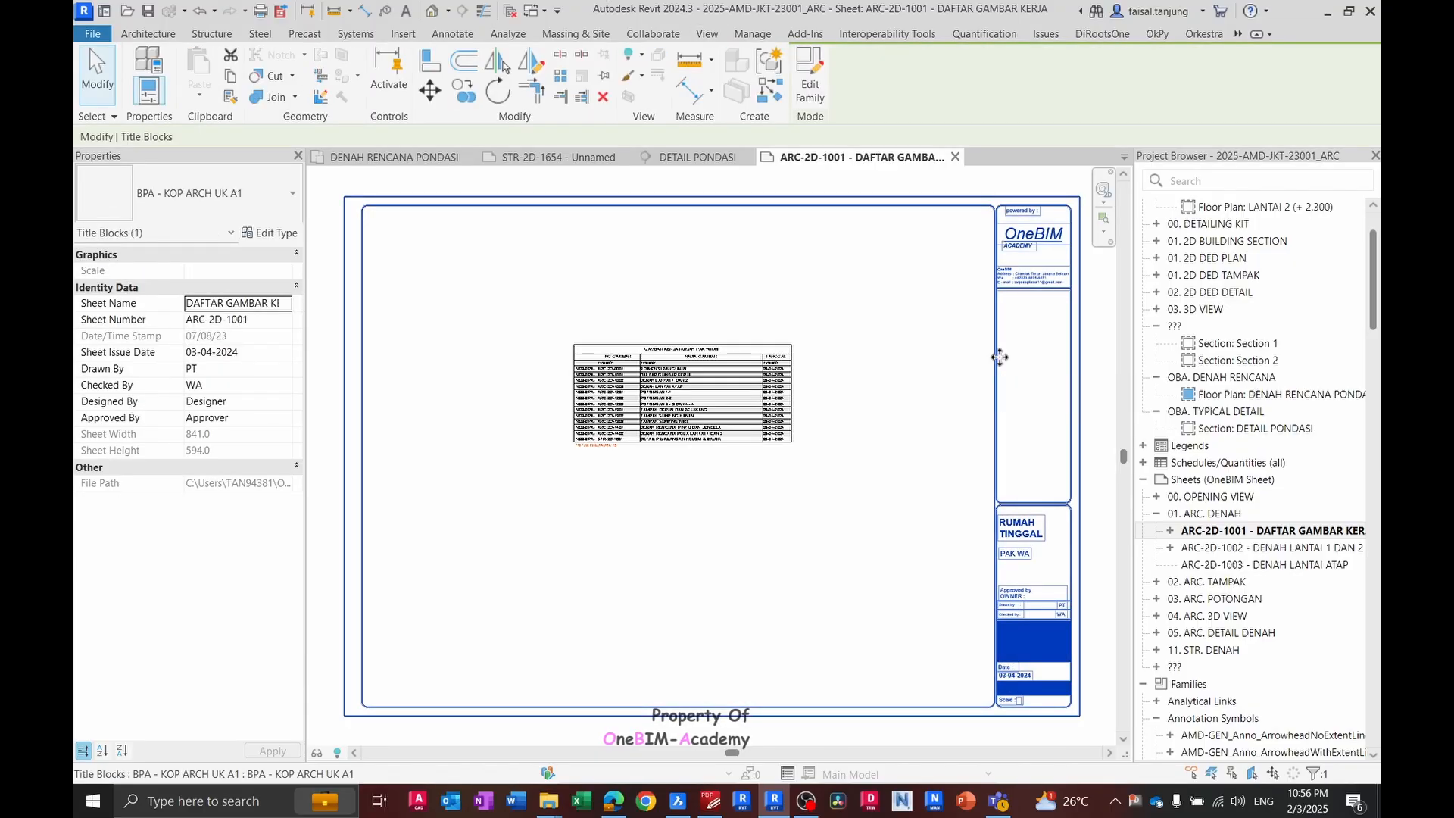
- Paste the copied title block onto sheet STR-2D-1654, in the empty area away from the foundation plan viewport
{"action": "left_click", "coordinate": [549, 156]}
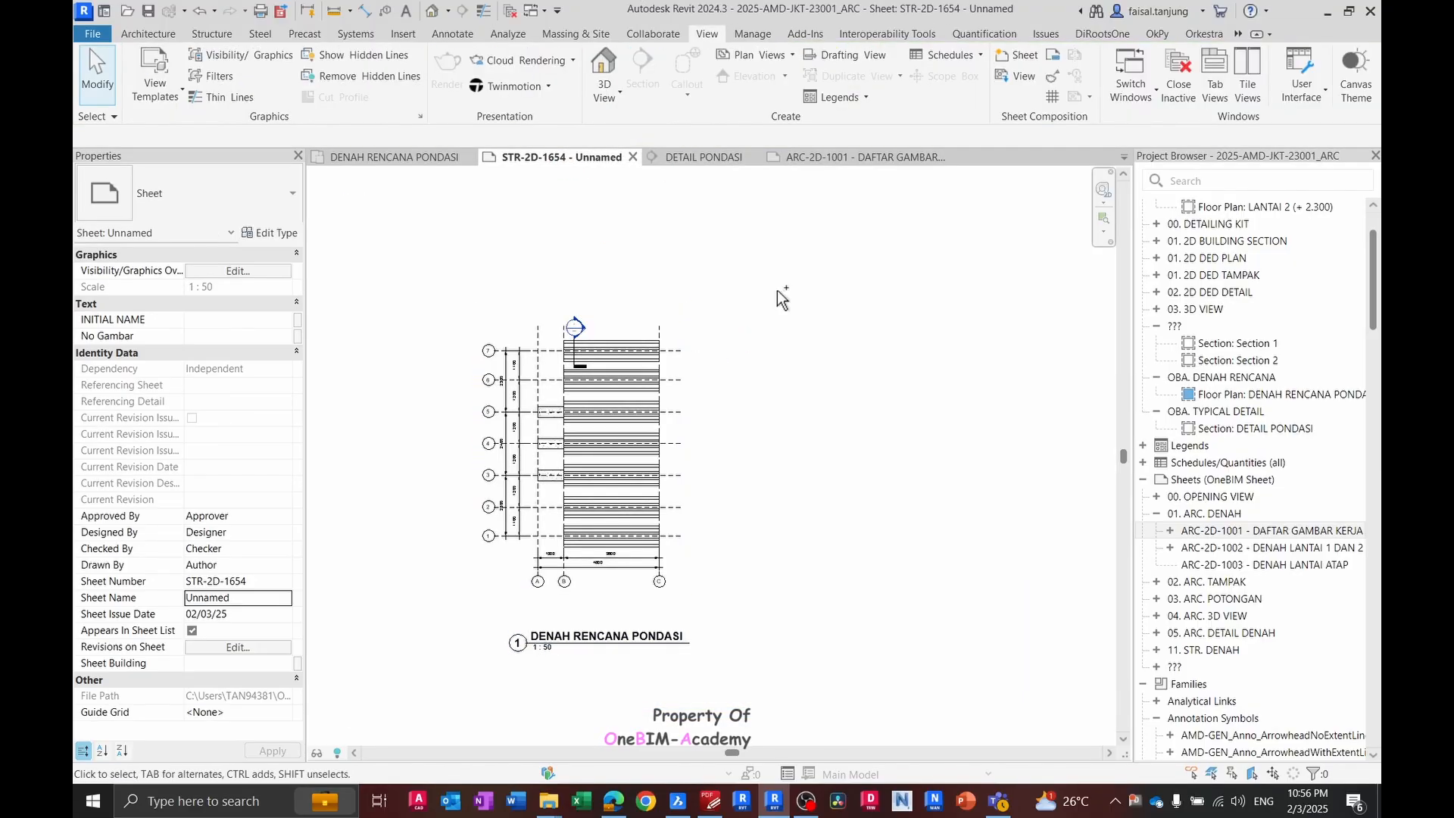
{"action": "scroll", "coordinate": [777, 289], "scroll_direction": "down", "scroll_amount": 6}
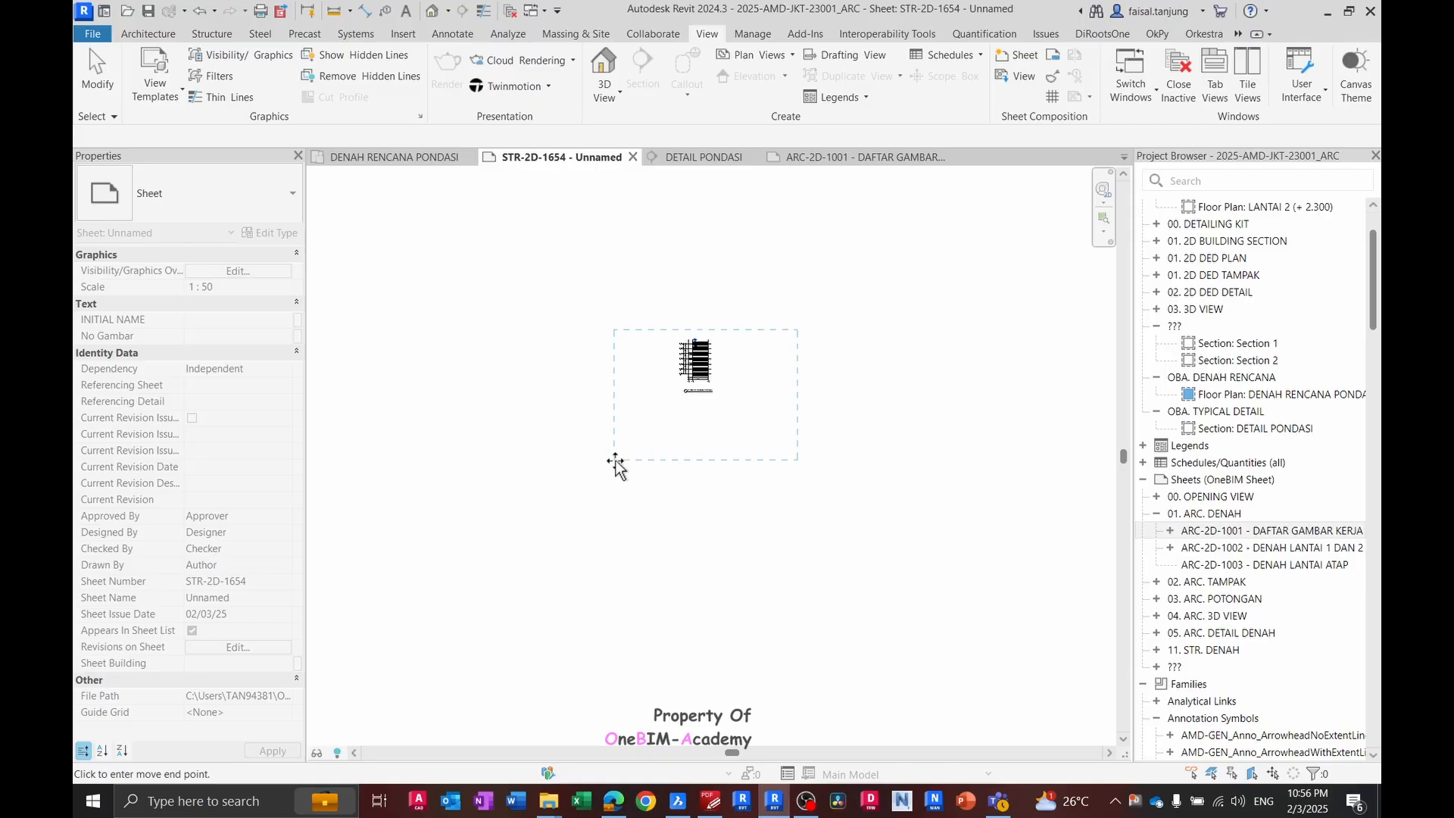
{"action": "scroll", "coordinate": [618, 420], "scroll_direction": "up", "scroll_amount": 2}
{"action": "middle_click", "coordinate": [618, 419]}
{"action": "middle_click", "coordinate": [618, 420]}
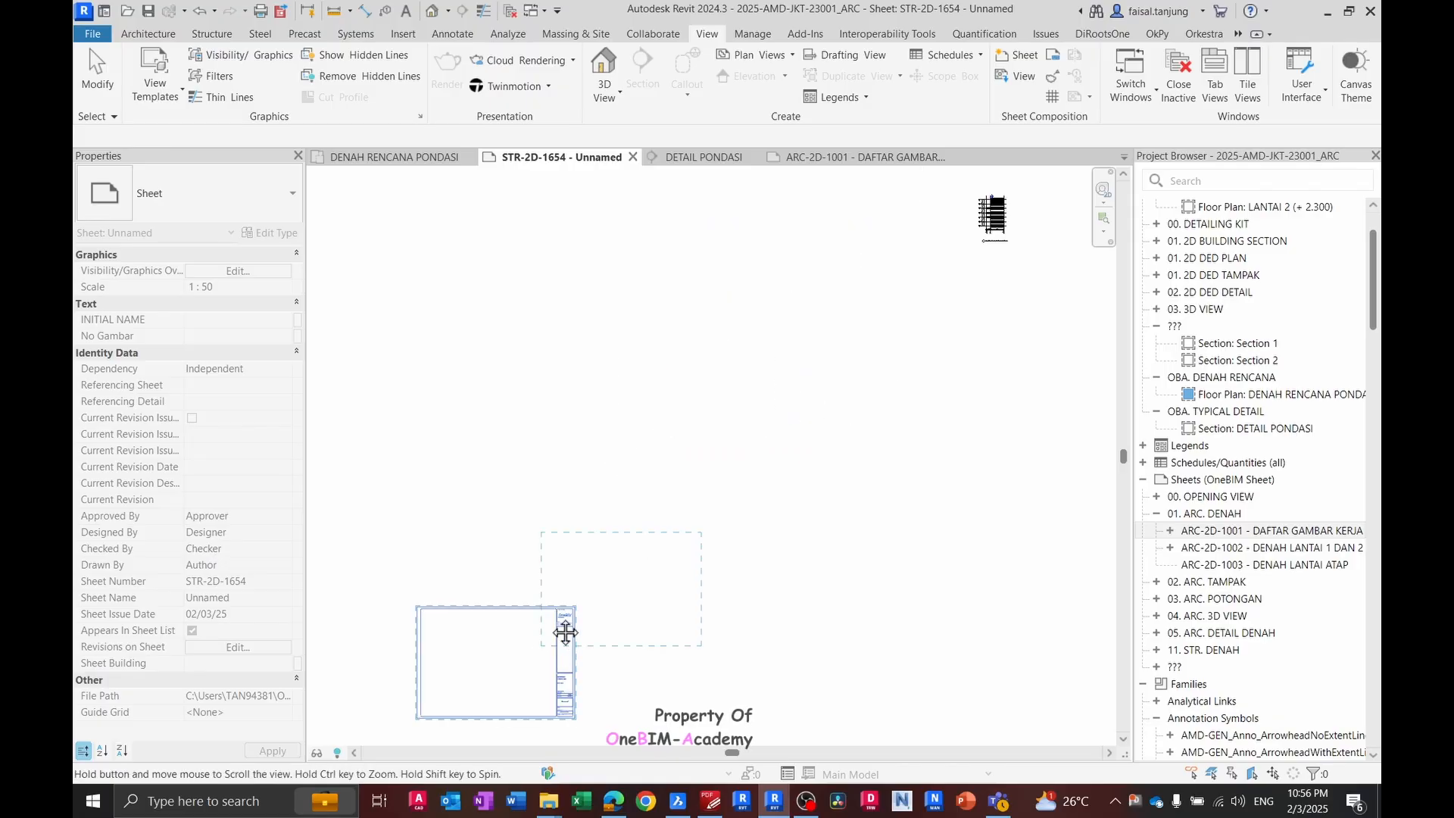
{"action": "scroll", "coordinate": [507, 595], "scroll_direction": "up", "scroll_amount": 6}
{"action": "scroll", "coordinate": [535, 593], "scroll_direction": "up", "scroll_amount": 2}
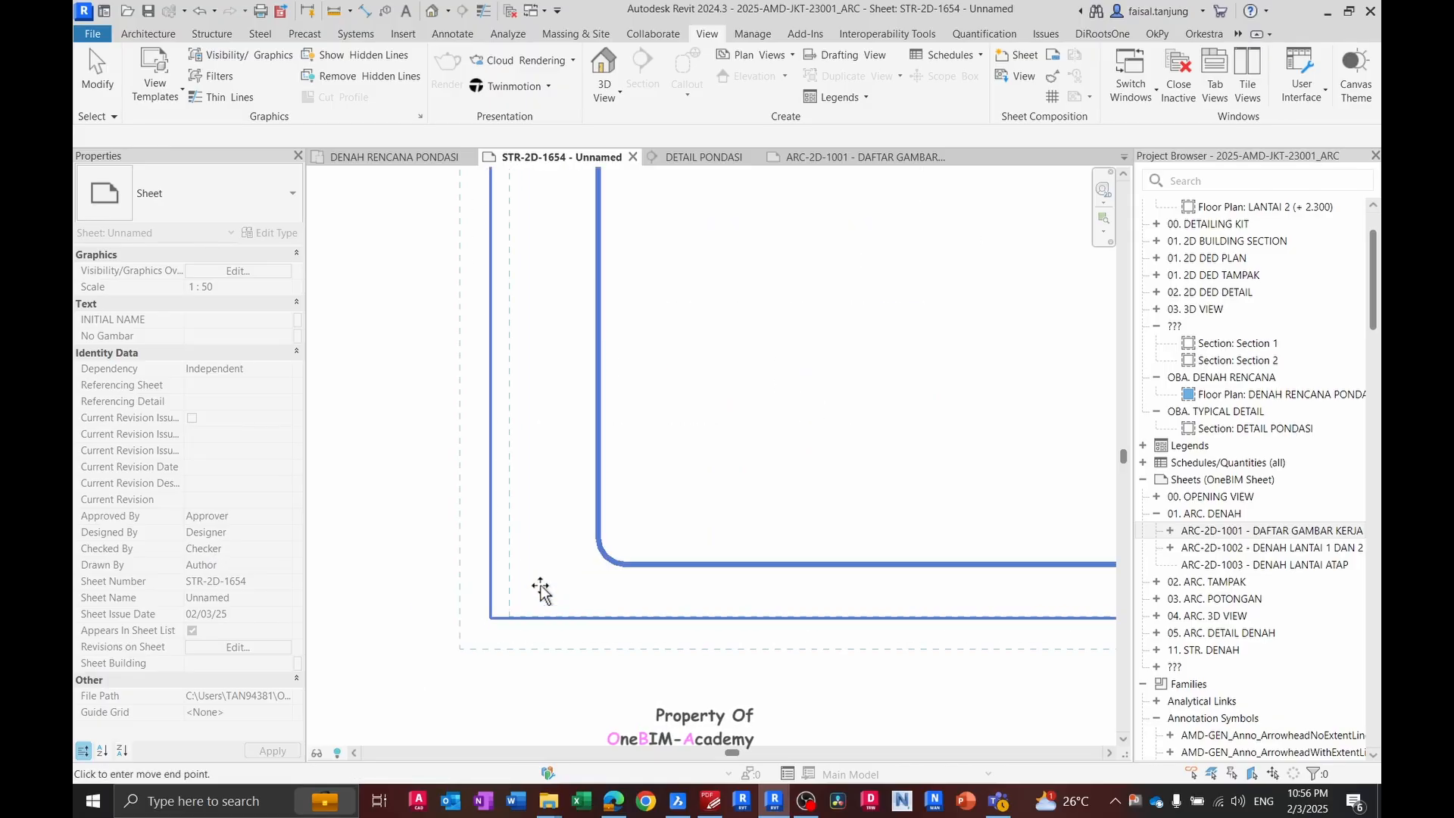
{"action": "left_click", "coordinate": [490, 620]}
{"action": "scroll", "coordinate": [522, 576], "scroll_direction": "down", "scroll_amount": 6}
{"action": "key", "text": "Escape"}
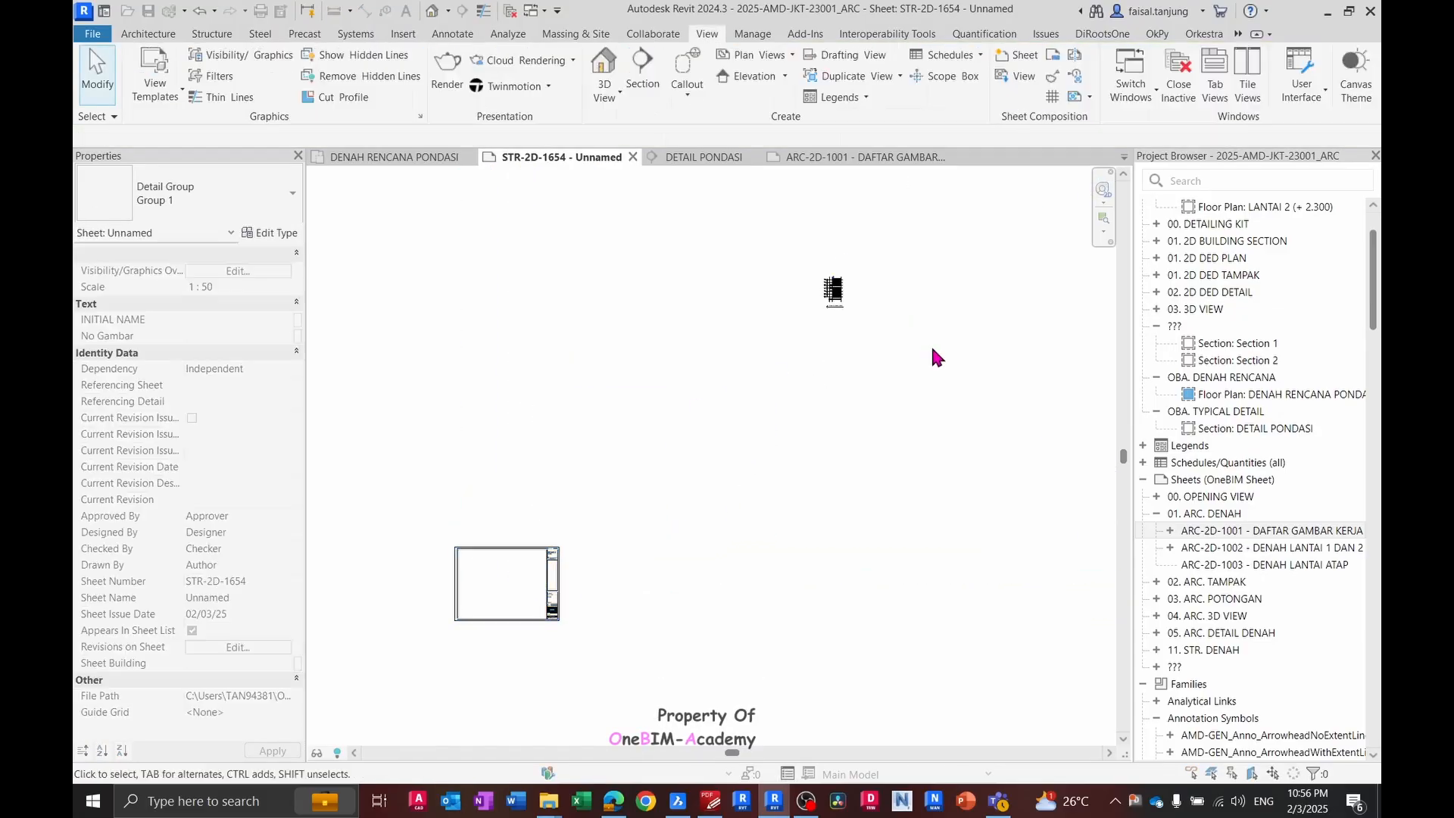
- Move the DENAH RENCANA PONDASI viewport inside the title block frame, in the left half of the drawing area
{"action": "left_click", "coordinate": [834, 290]}
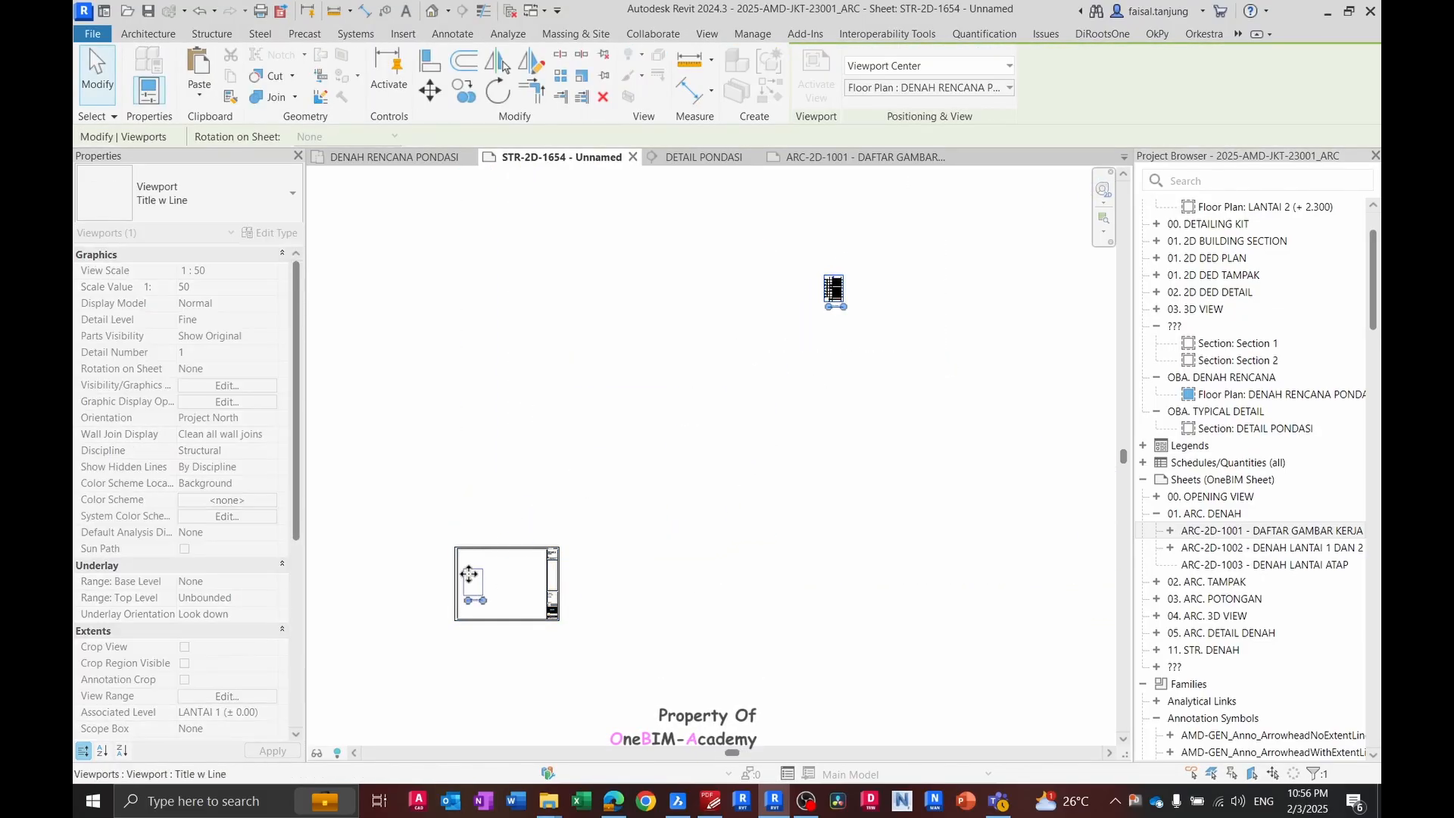
{"action": "scroll", "coordinate": [484, 598], "scroll_direction": "up", "scroll_amount": 5}
{"action": "key", "text": "Escape"}
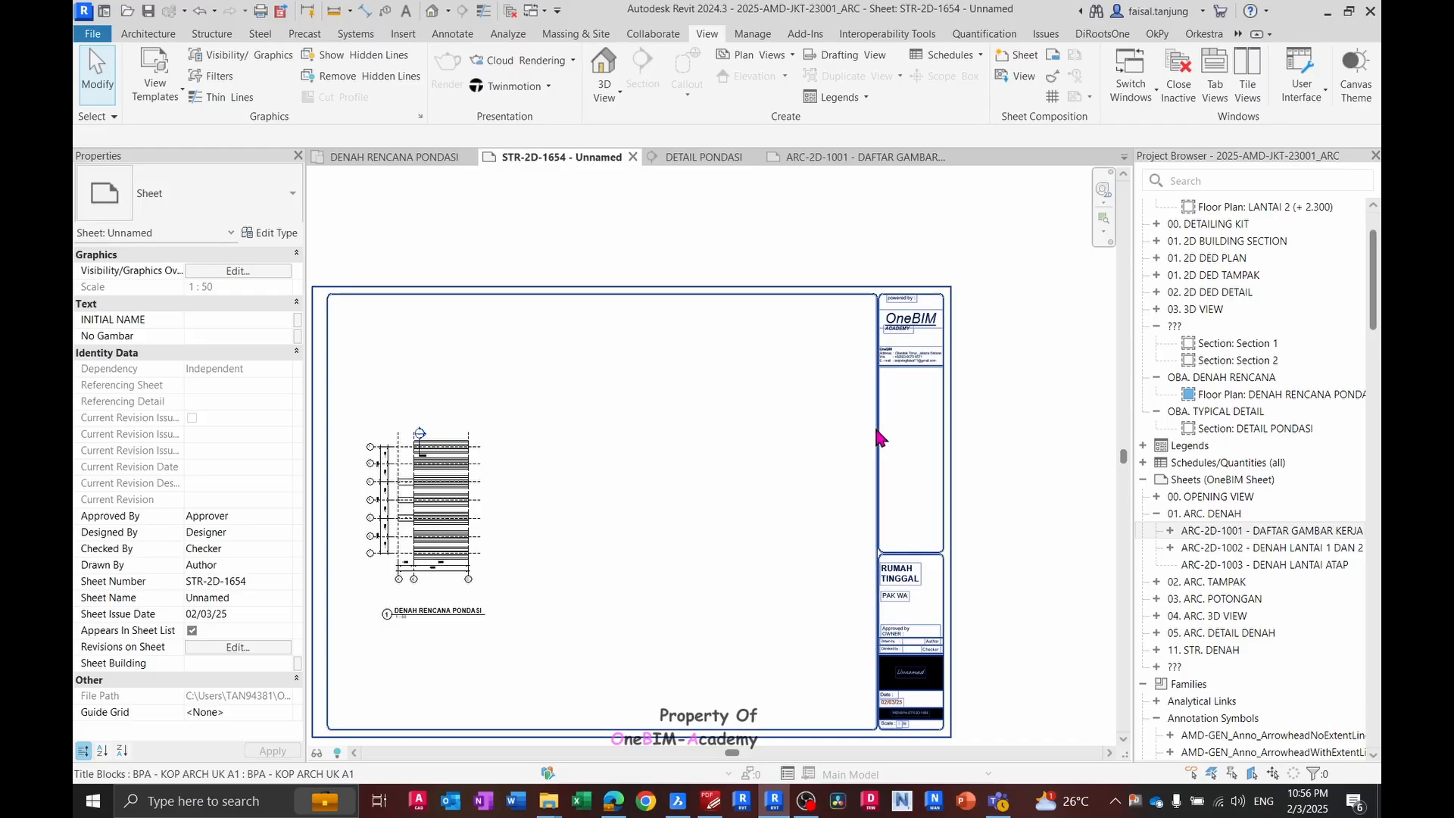
{"action": "left_click", "coordinate": [879, 438]}
{"action": "scroll", "coordinate": [545, 409], "scroll_direction": "up", "scroll_amount": 5}
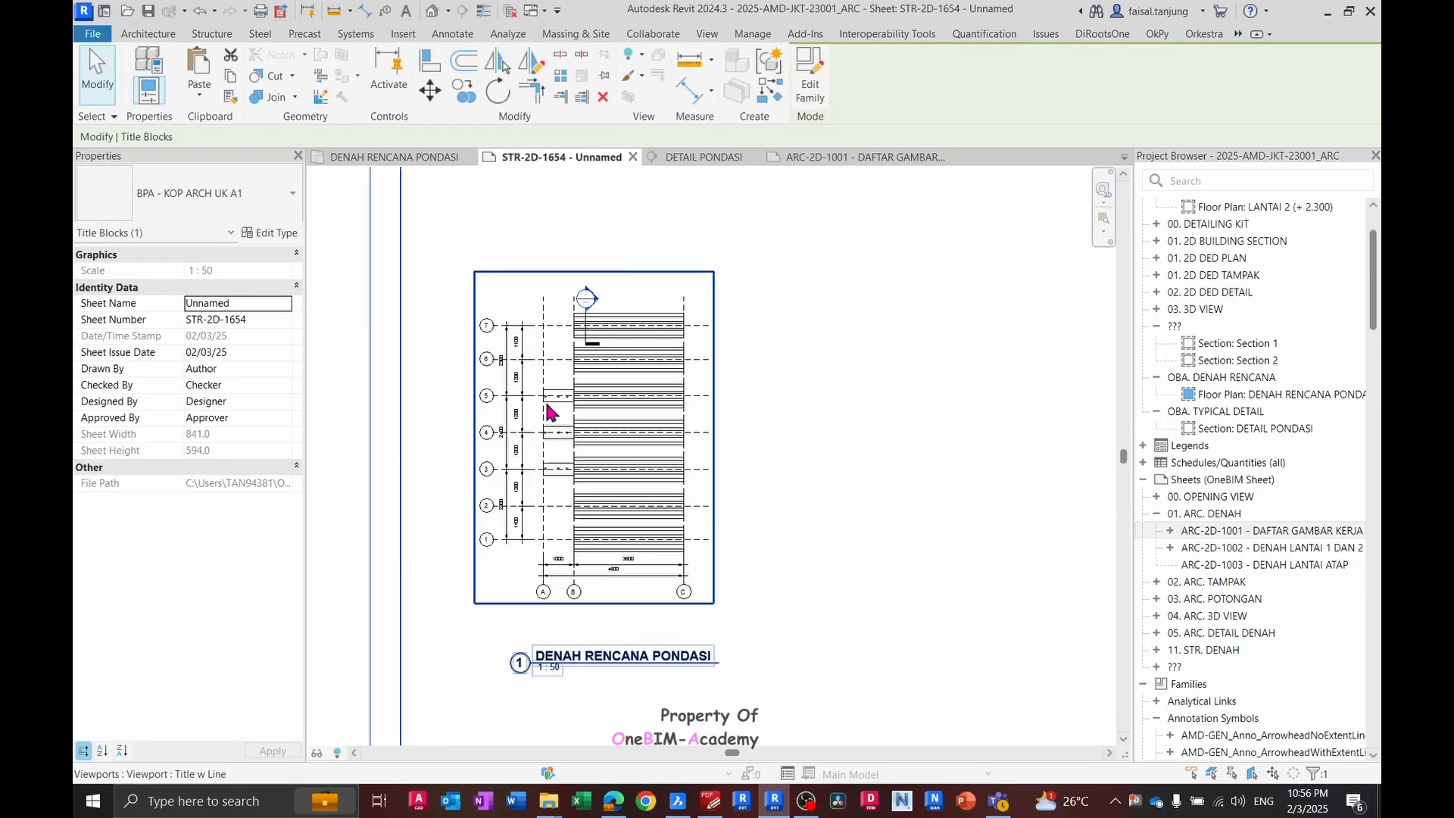
{"action": "key", "text": "Escape"}
{"action": "scroll", "coordinate": [576, 417], "scroll_direction": "down", "scroll_amount": 5}
{"action": "left_click", "coordinate": [665, 423]}
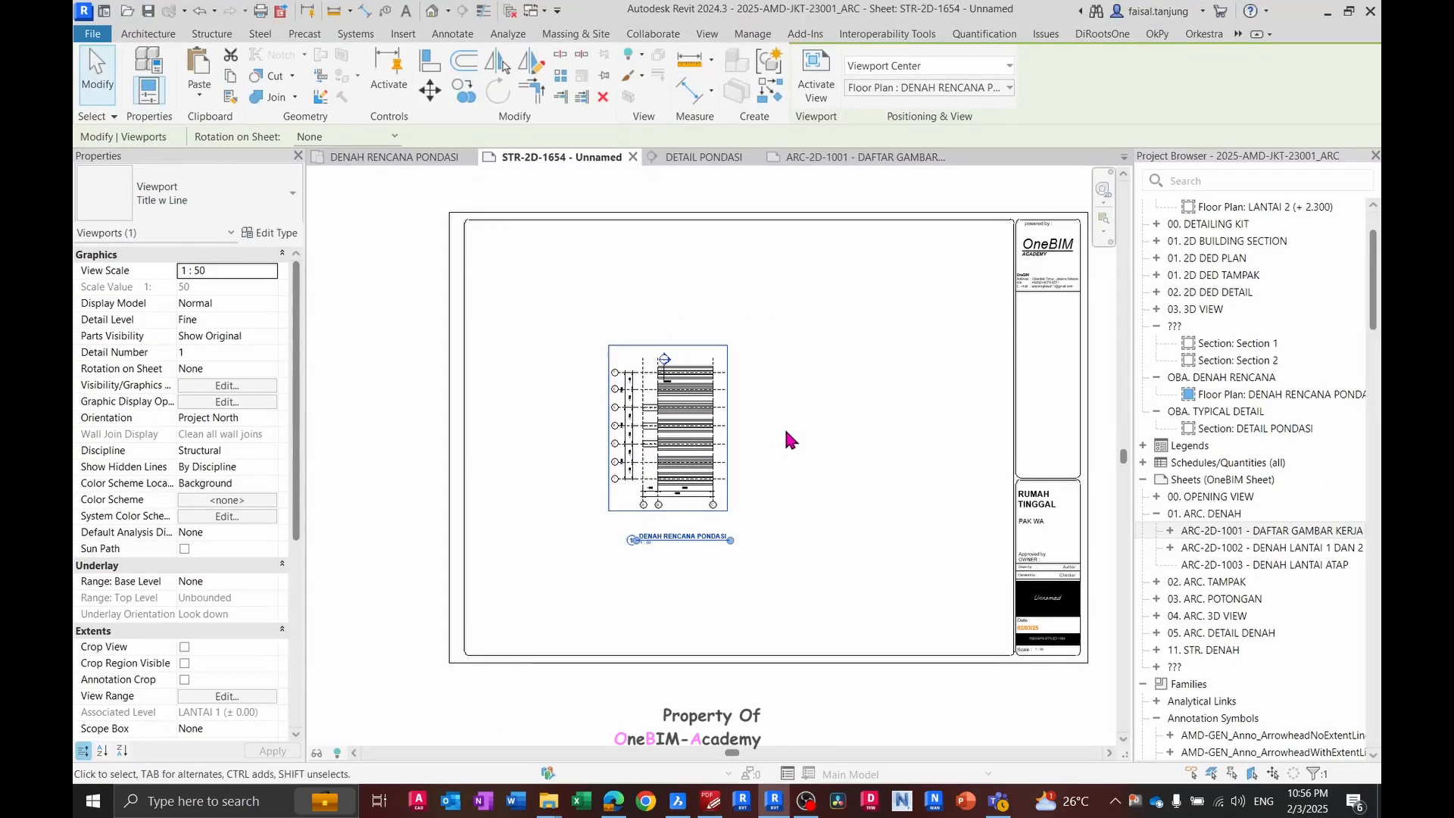
{"action": "key", "text": "Escape"}
- Place the DETAIL PONDASI section on the sheet beside the foundation plan and activate its viewport
{"action": "scroll", "coordinate": [792, 398], "scroll_direction": "up", "scroll_amount": 4}
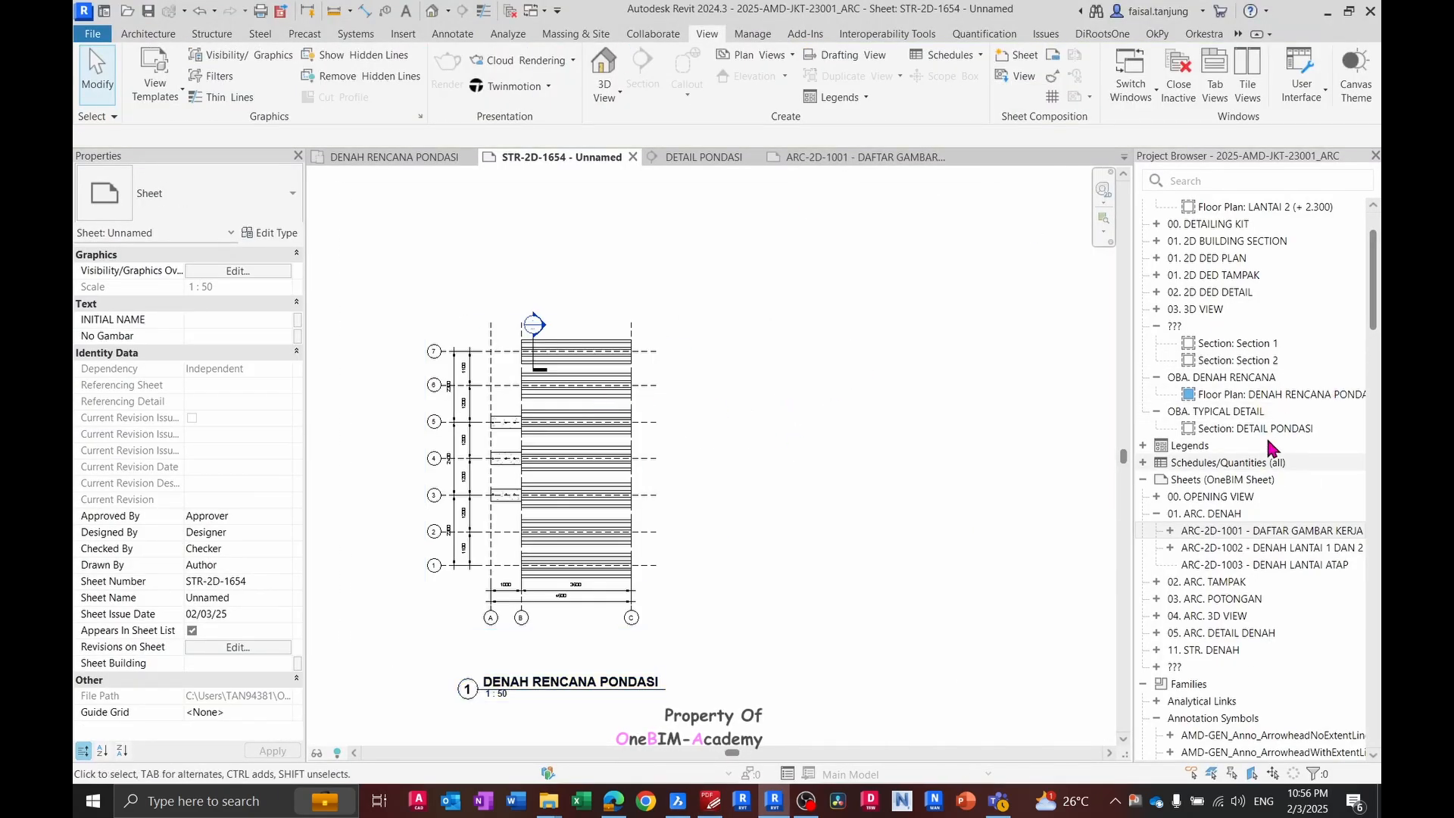
{"action": "left_click", "coordinate": [1297, 430]}
{"action": "left_click_drag", "start_coordinate": [1299, 441], "coordinate": [788, 450]}
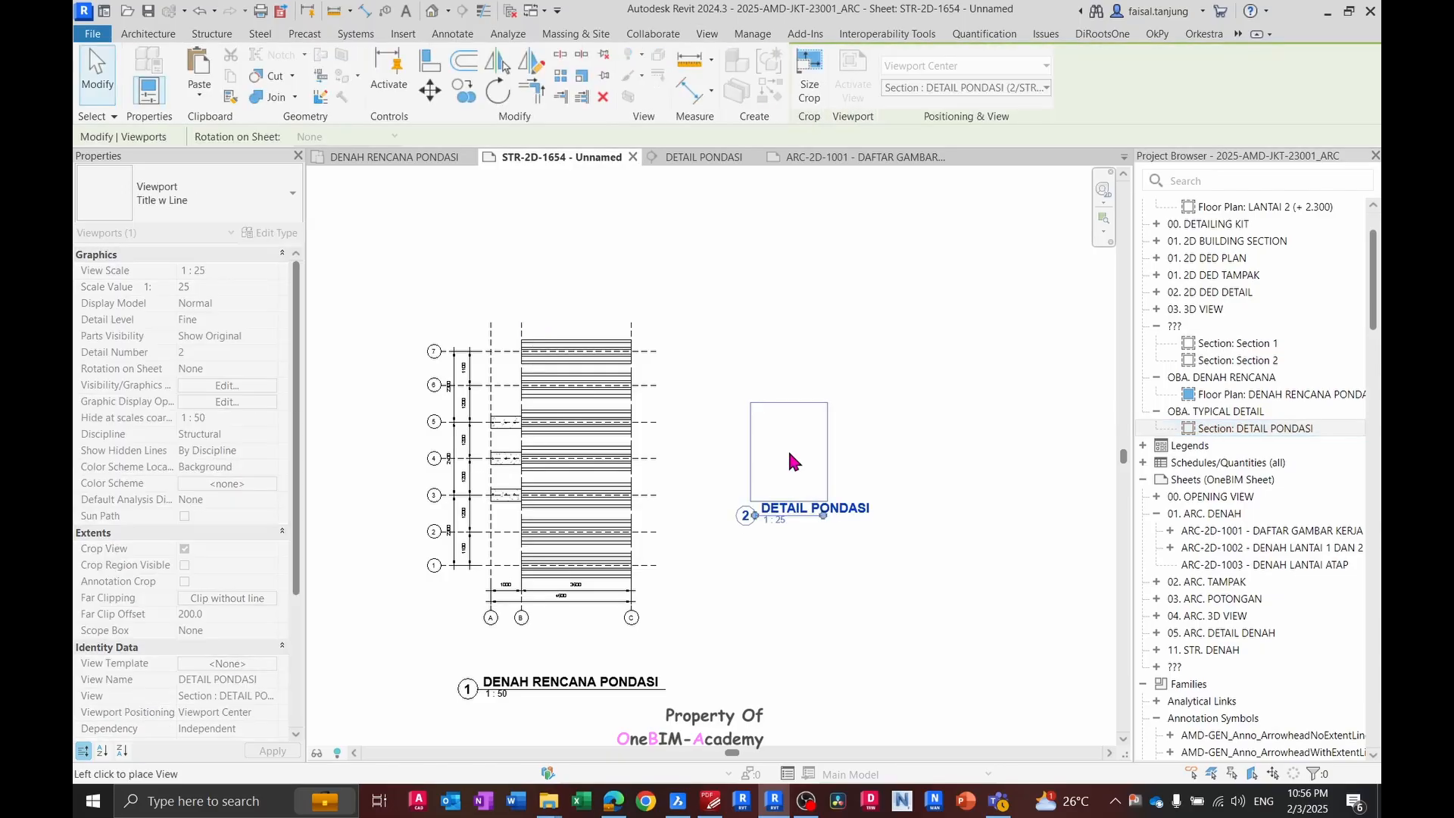
{"action": "left_click", "coordinate": [787, 449]}
{"action": "scroll", "coordinate": [822, 491], "scroll_direction": "up", "scroll_amount": 2}
{"action": "left_click", "coordinate": [822, 491]}
{"action": "scroll", "coordinate": [822, 455], "scroll_direction": "down", "scroll_amount": 3}
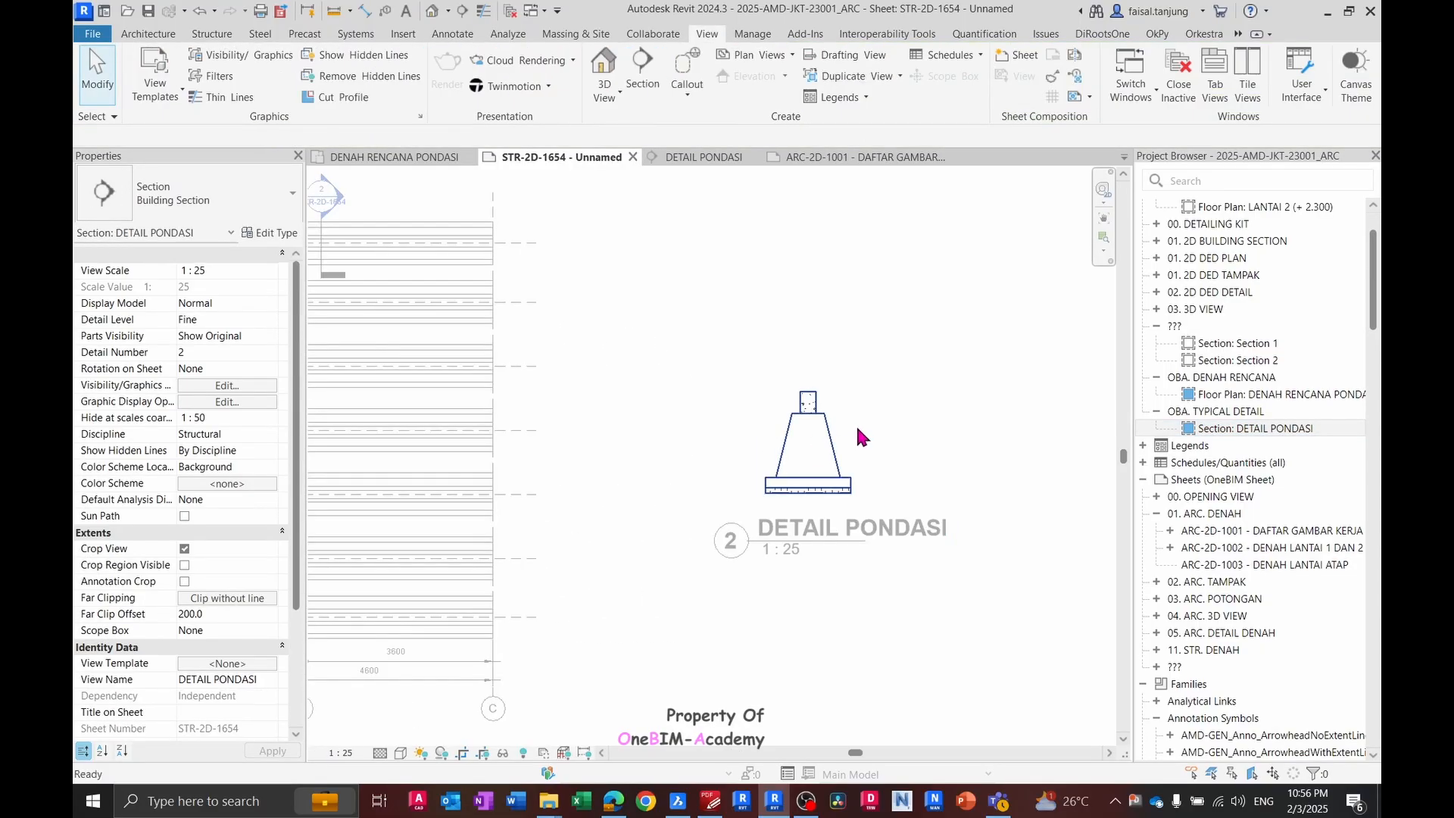
- Check the Detail Pondasi drawing in the reference PDF, set the DETAIL PONDASI view scale to 1:20 and deactivate the view
{"action": "key", "text": "alt+Tab"}
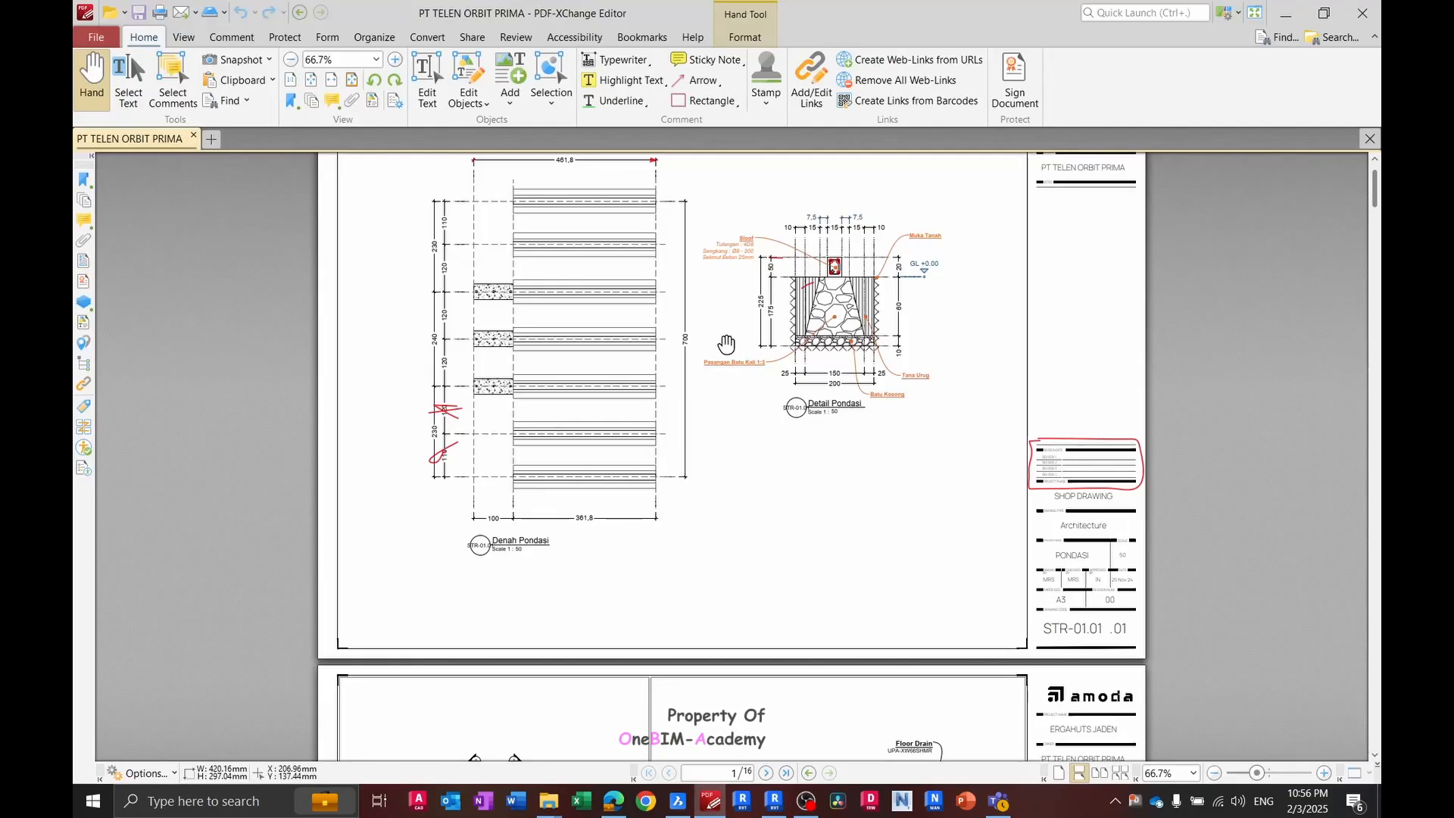
{"action": "scroll", "coordinate": [722, 335], "scroll_direction": "down", "scroll_amount": 1, "text": "ctrl"}
{"action": "scroll", "coordinate": [746, 298], "scroll_direction": "up", "scroll_amount": 2, "text": "ctrl"}
{"action": "left_click_drag", "start_coordinate": [746, 299], "coordinate": [753, 342]}
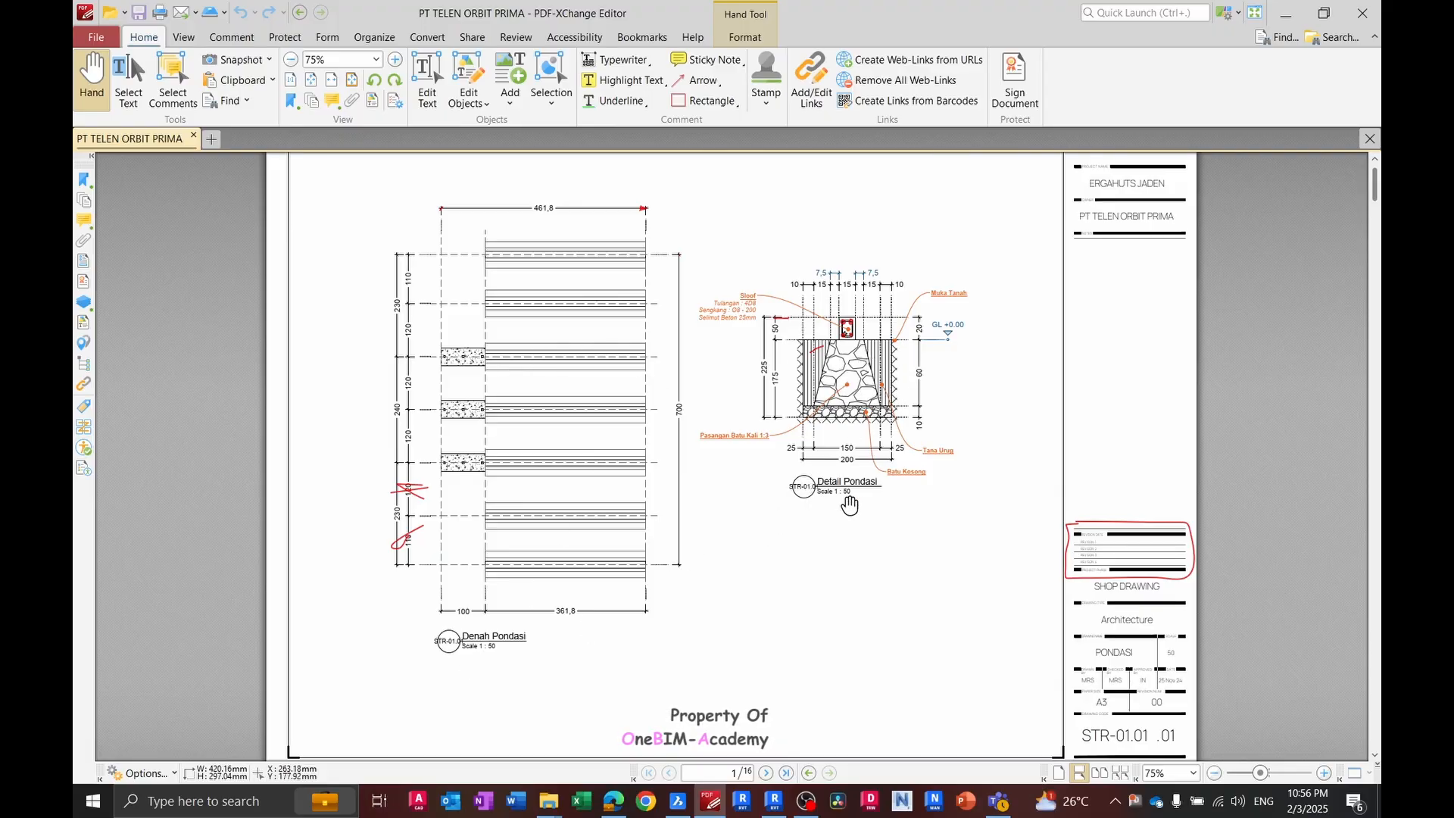
{"action": "key", "text": "alt+Tab"}
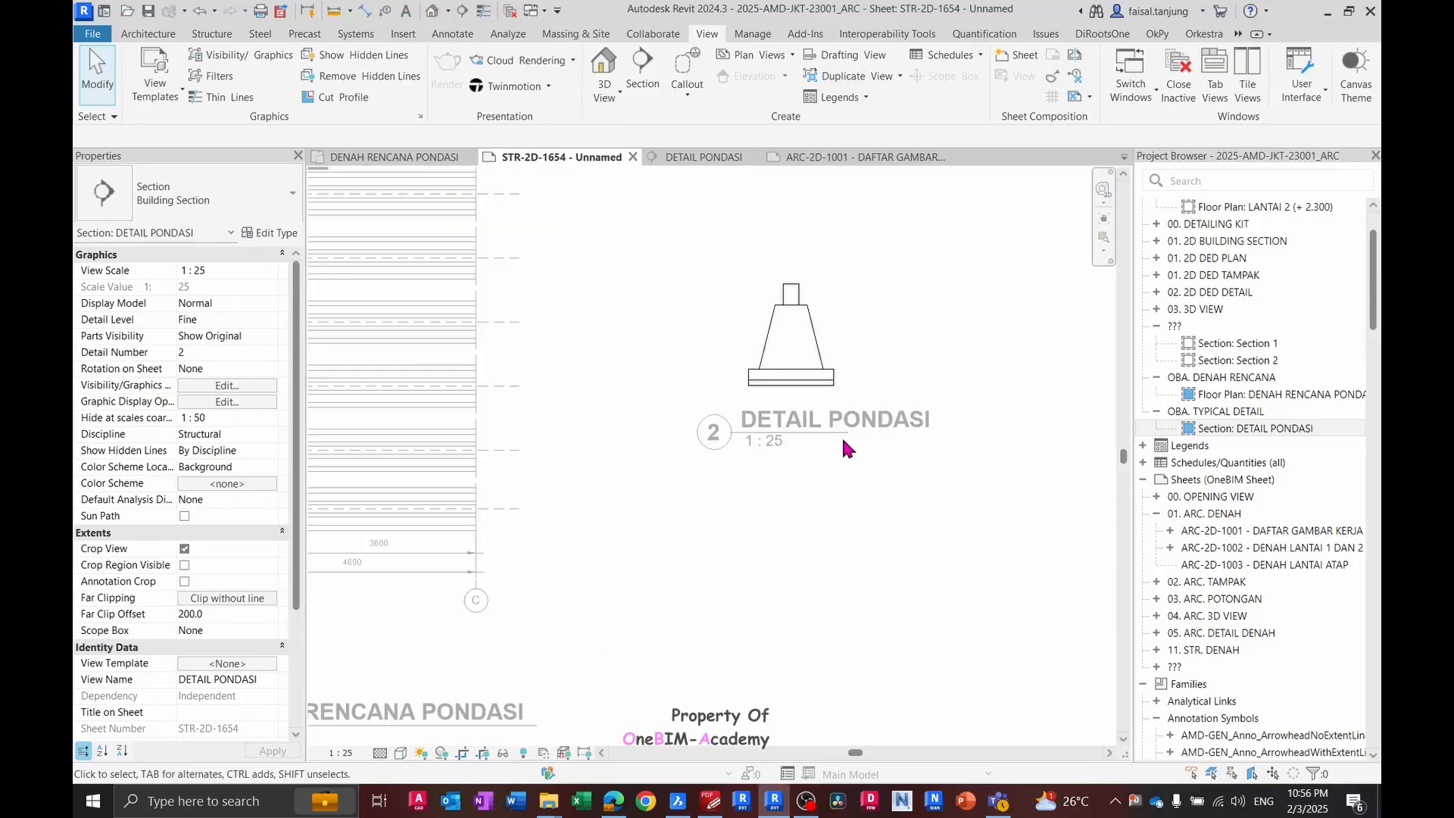
{"action": "scroll", "coordinate": [811, 455], "scroll_direction": "up", "scroll_amount": 1}
{"action": "left_click", "coordinate": [341, 753]}
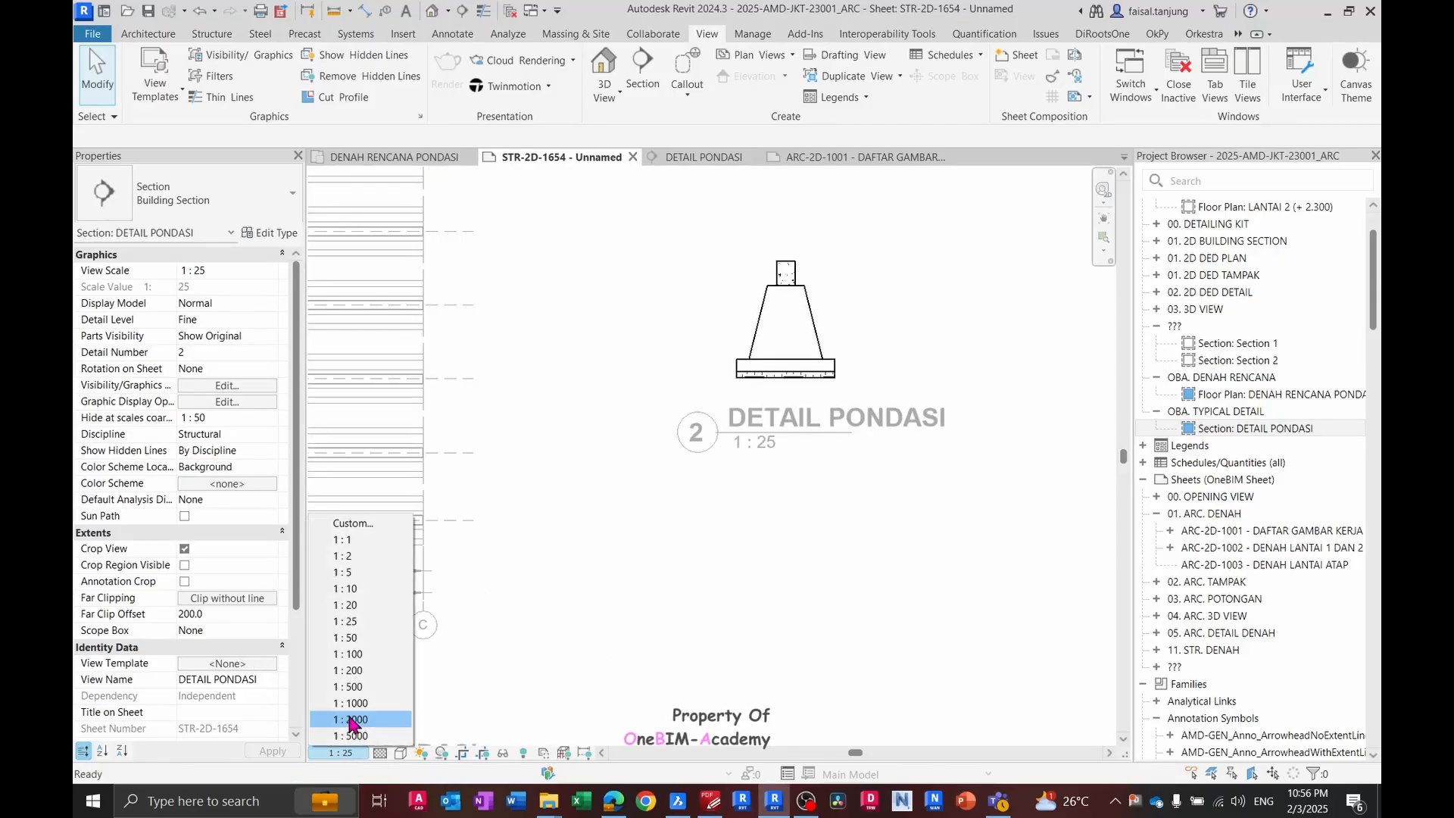
{"action": "left_click", "coordinate": [356, 604]}
{"action": "left_click", "coordinate": [791, 420]}
{"action": "left_click", "coordinate": [776, 534]}
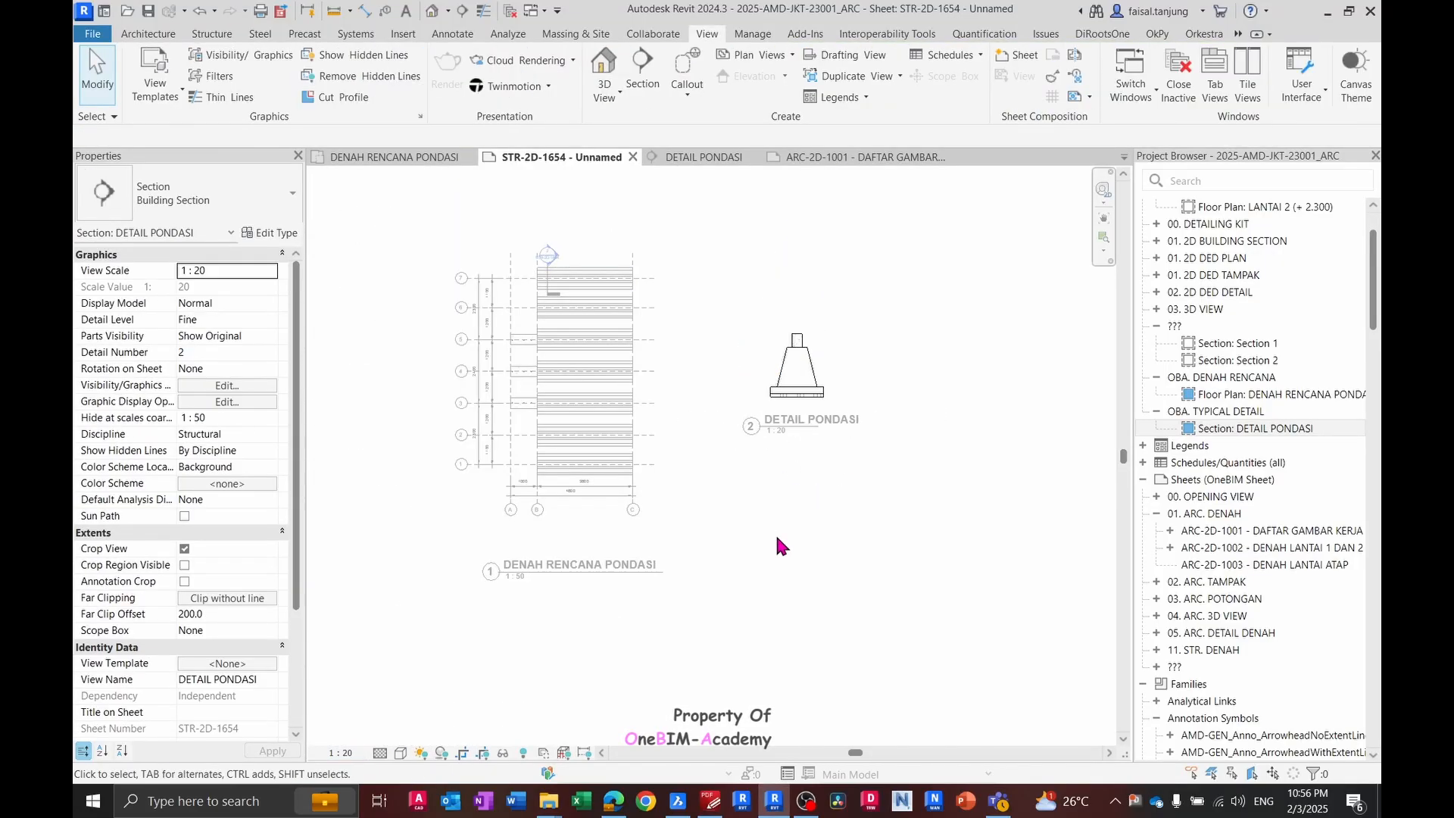
{"action": "double_click", "coordinate": [776, 534]}
{"action": "scroll", "coordinate": [802, 375], "scroll_direction": "up", "scroll_amount": 3}
{"action": "scroll", "coordinate": [803, 382], "scroll_direction": "up", "scroll_amount": 1}
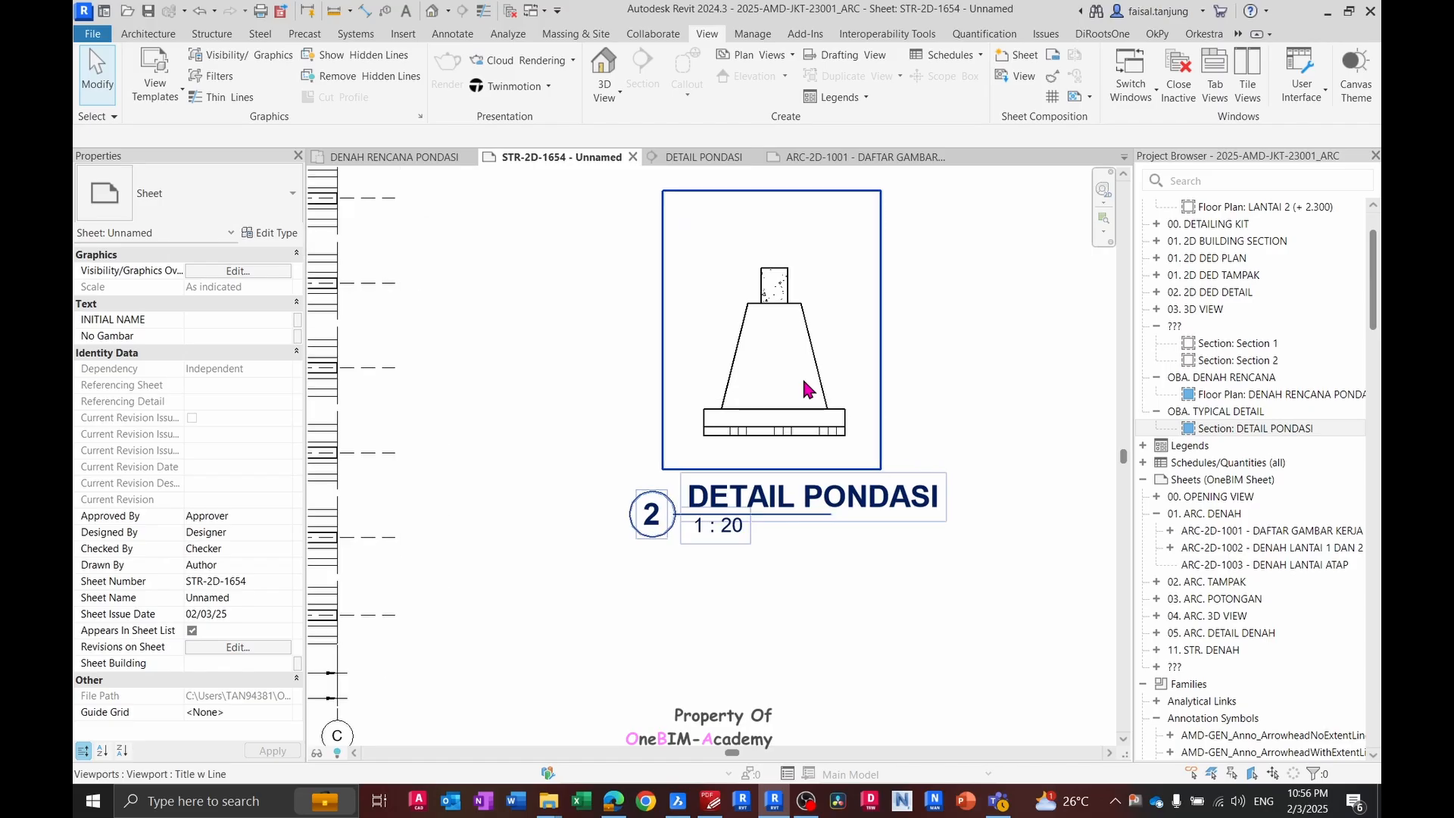
{"action": "scroll", "coordinate": [804, 381], "scroll_direction": "down", "scroll_amount": 4}
{"action": "left_click", "coordinate": [804, 382]}
{"action": "left_click", "coordinate": [764, 540]}
{"action": "scroll", "coordinate": [764, 540], "scroll_direction": "down", "scroll_amount": 3}
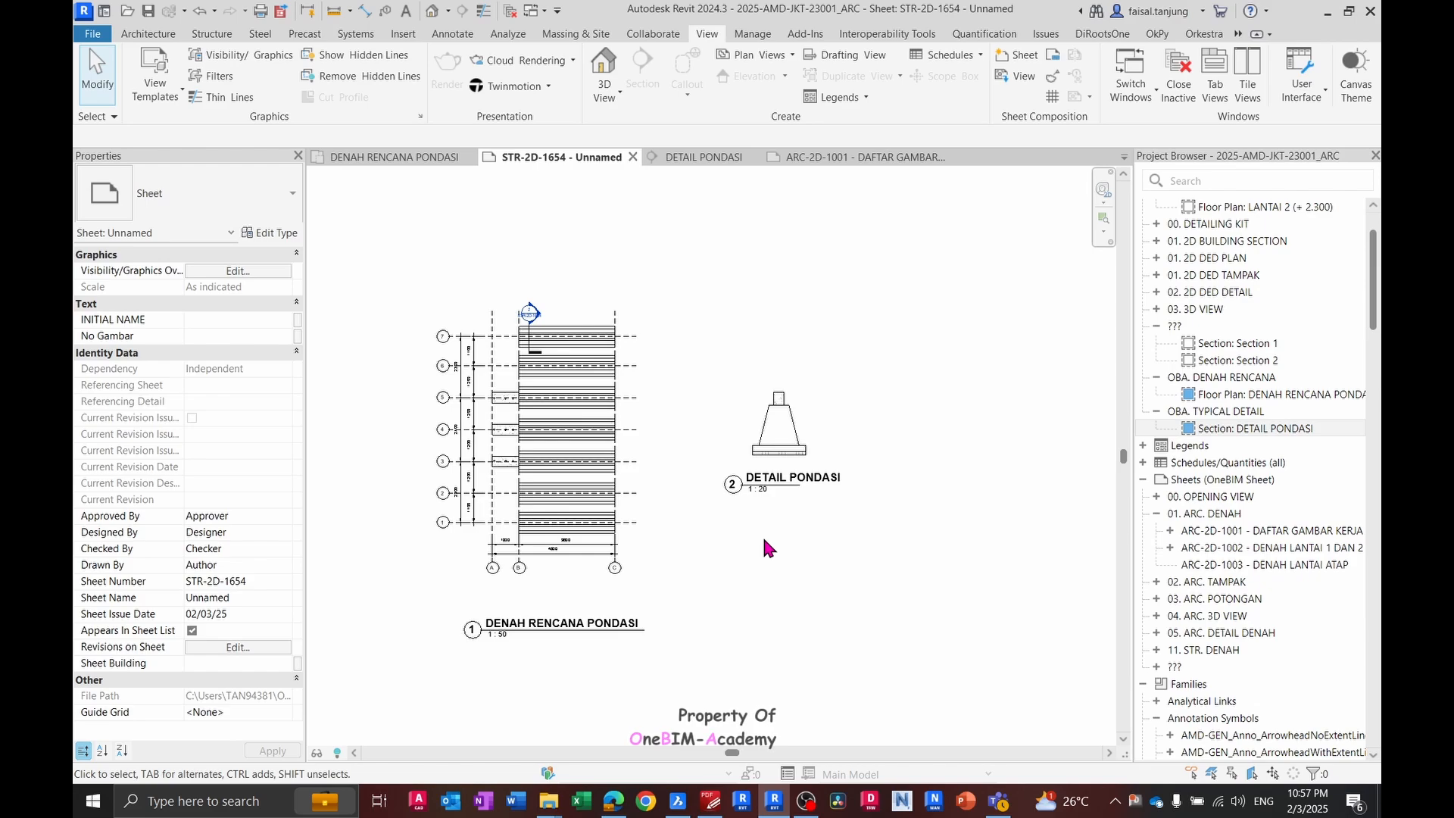
{"action": "scroll", "coordinate": [765, 542], "scroll_direction": "up", "scroll_amount": 5}
- Study the Detail Pondasi drawing in the reference PDF and select the Pondasi Bt Kali foundation inside the activated DETAIL PONDASI viewport
{"action": "key", "text": "alt+Tab"}
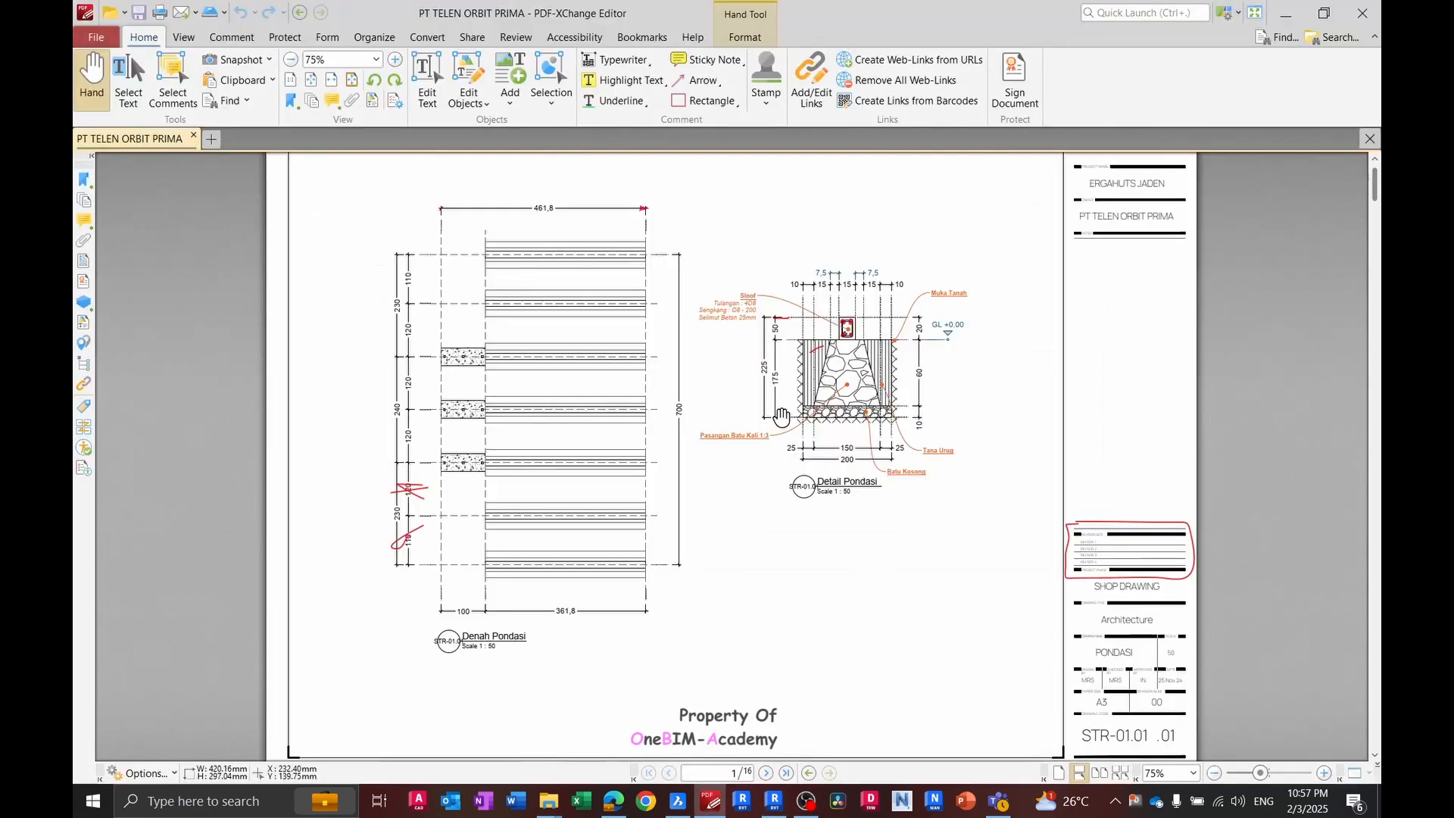
{"action": "scroll", "coordinate": [862, 325], "scroll_direction": "up", "scroll_amount": 2, "text": "ctrl"}
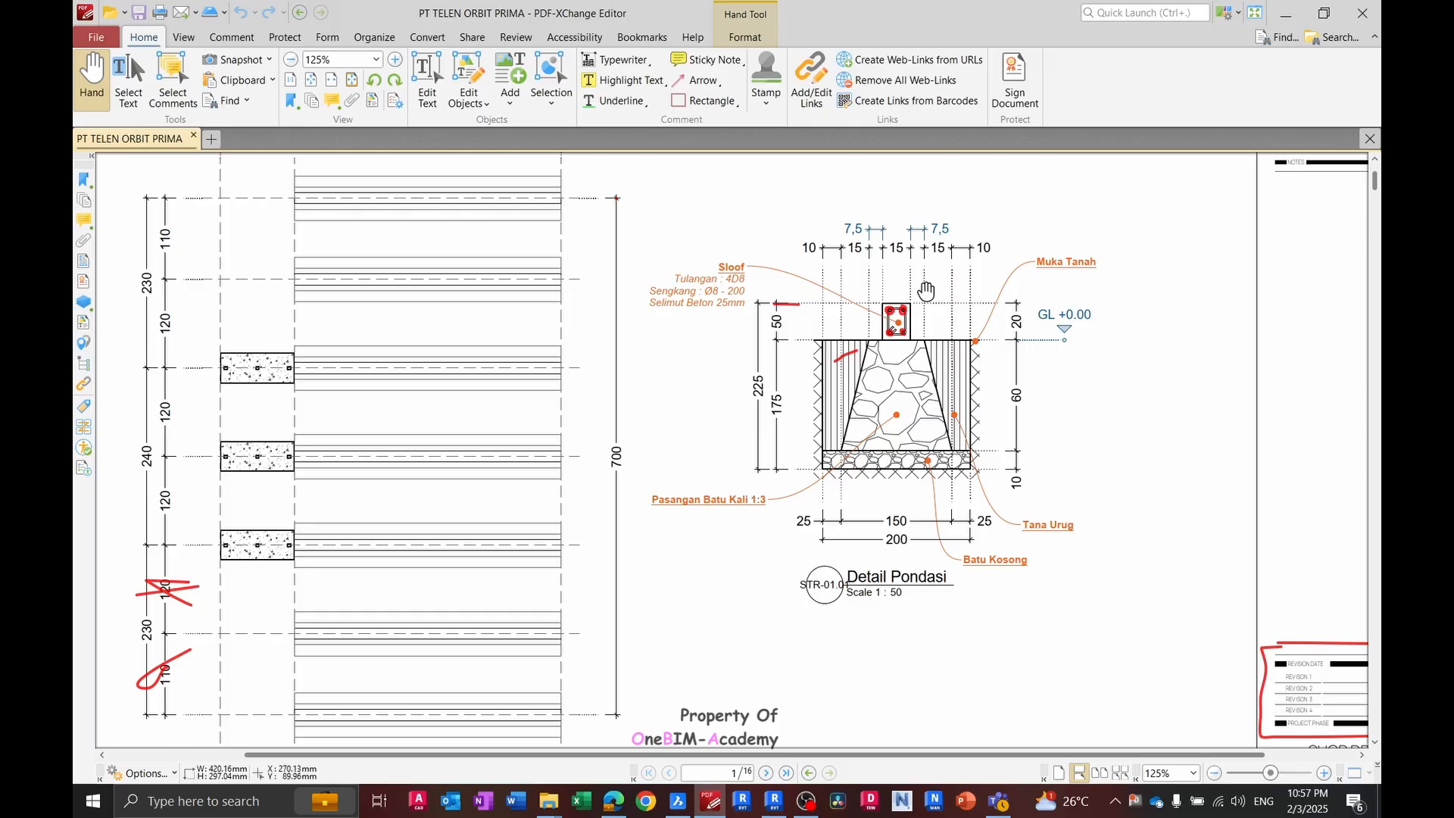
{"action": "scroll", "coordinate": [926, 291], "scroll_direction": "up", "scroll_amount": 2, "text": "ctrl"}
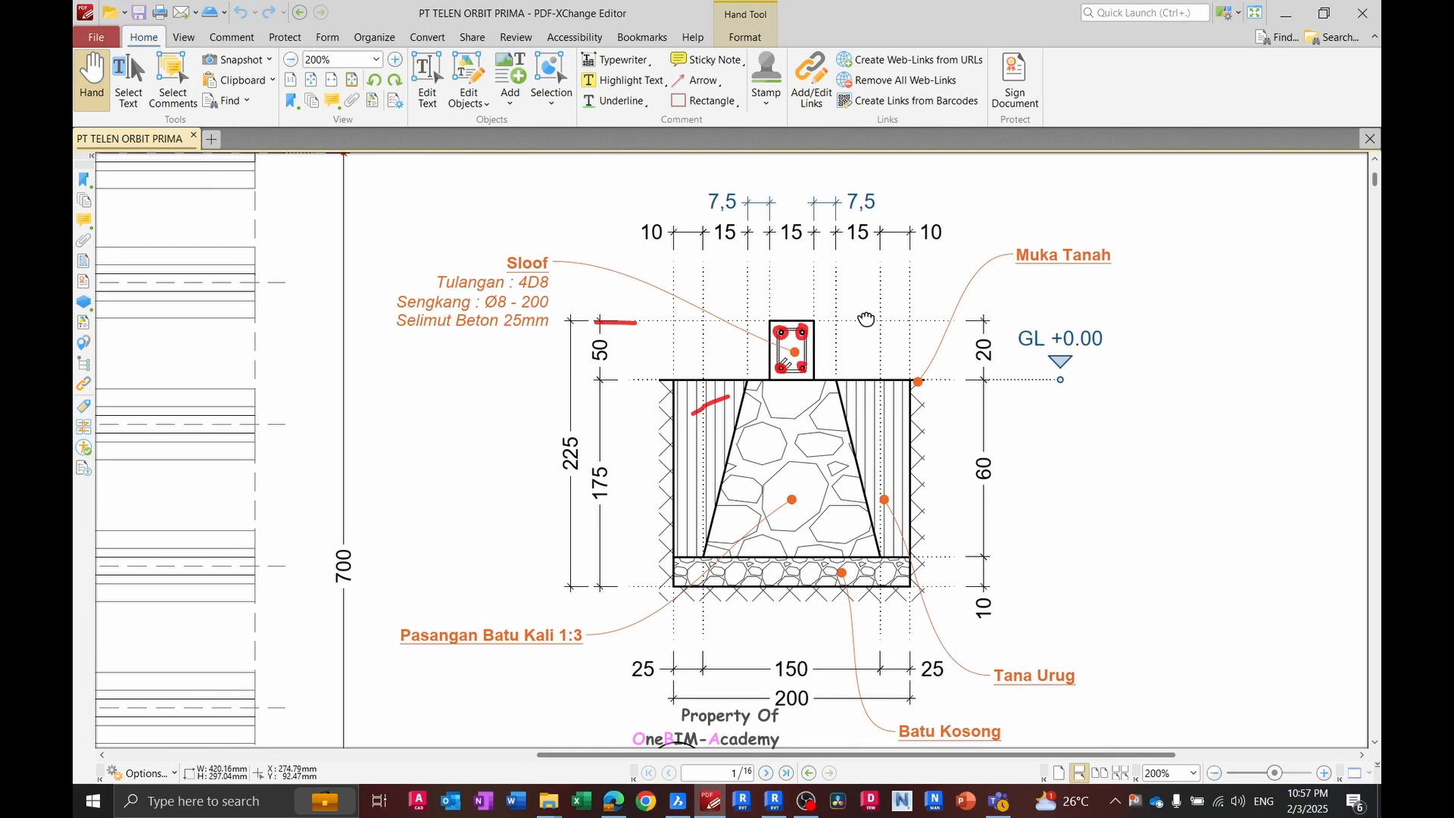
{"action": "left_click_drag", "start_coordinate": [866, 319], "coordinate": [859, 296]}
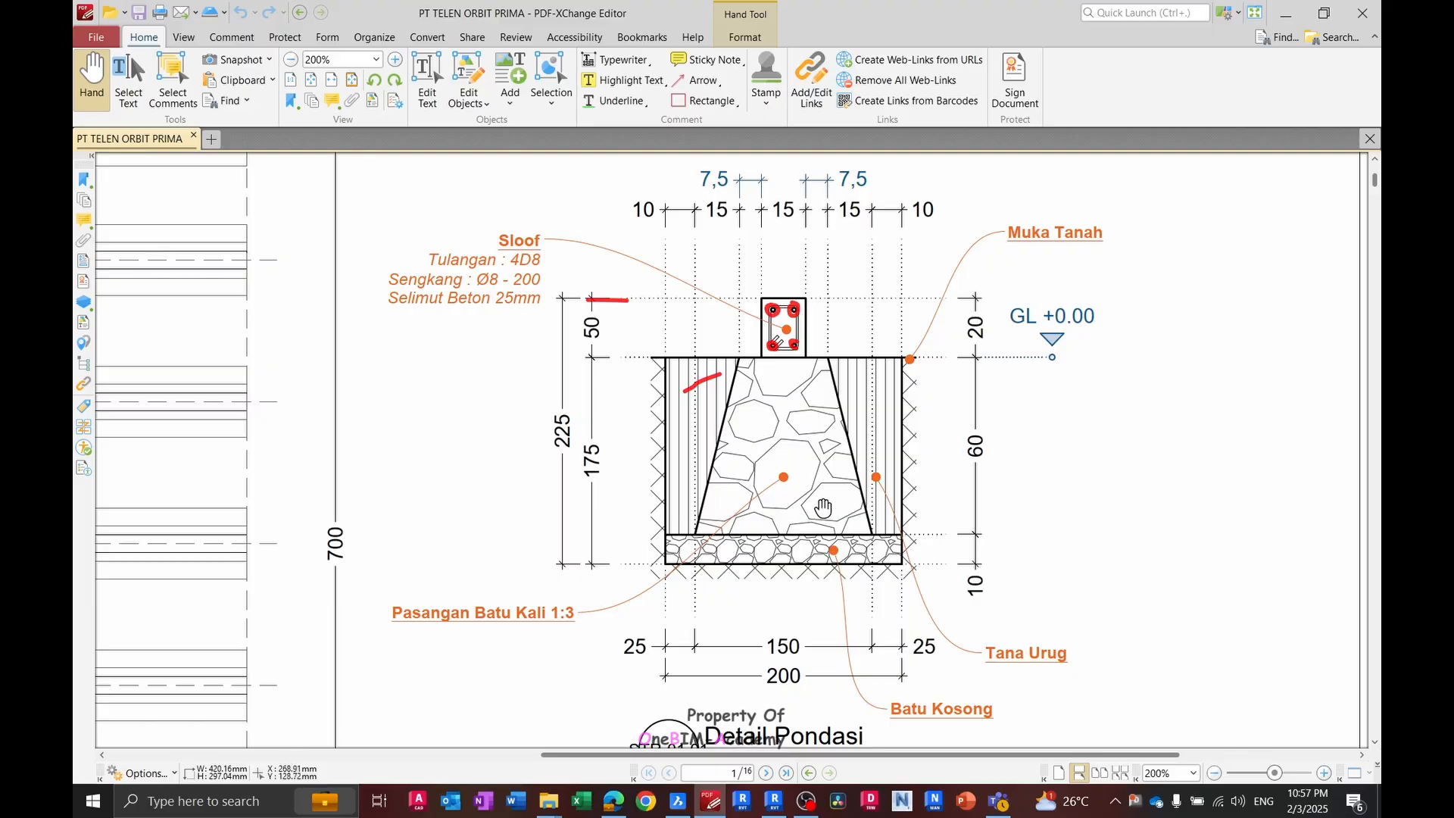
{"action": "key", "text": "alt+Tab"}
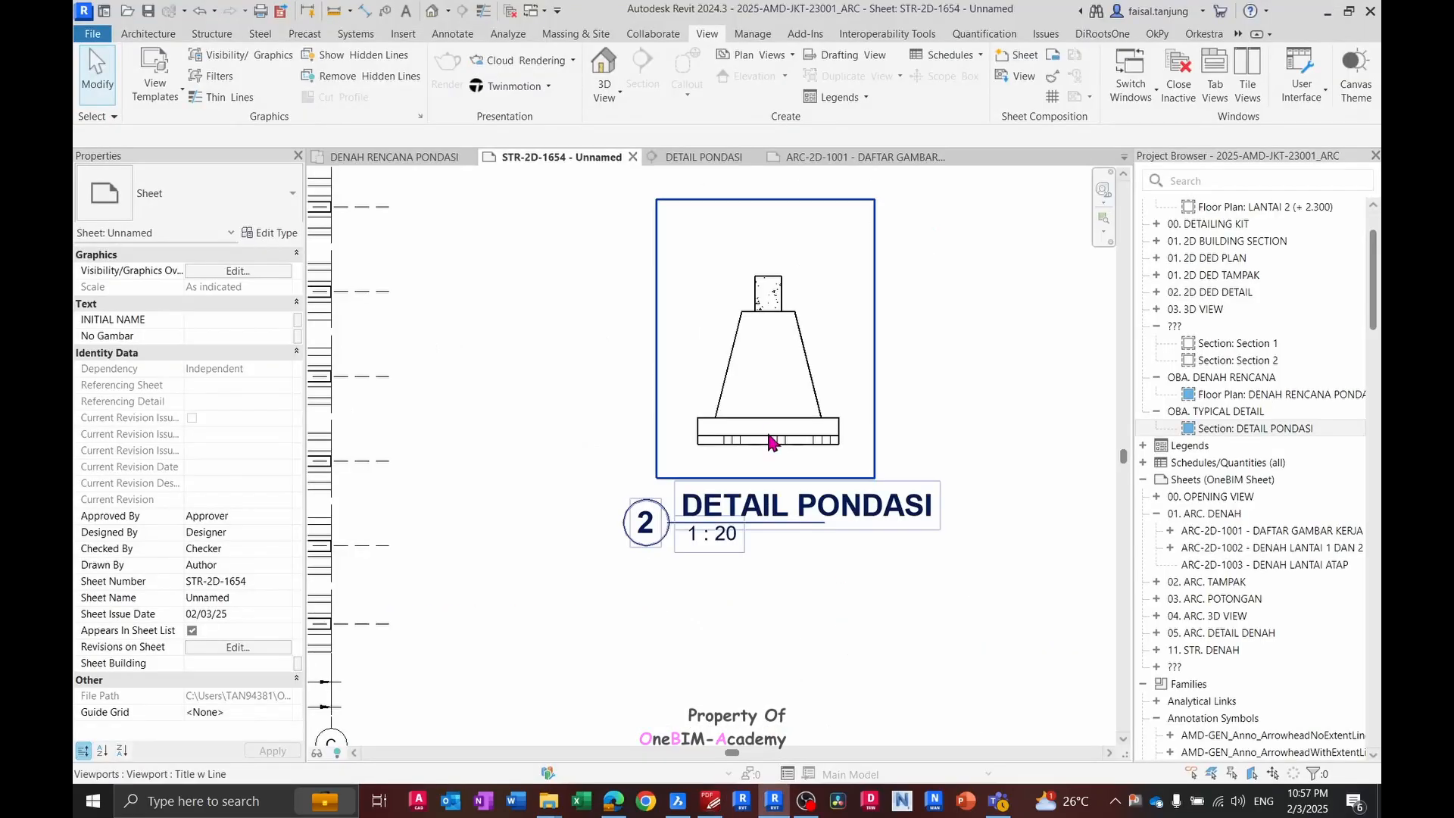
{"action": "double_click", "coordinate": [769, 441]}
{"action": "scroll", "coordinate": [777, 424], "scroll_direction": "up", "scroll_amount": 3}
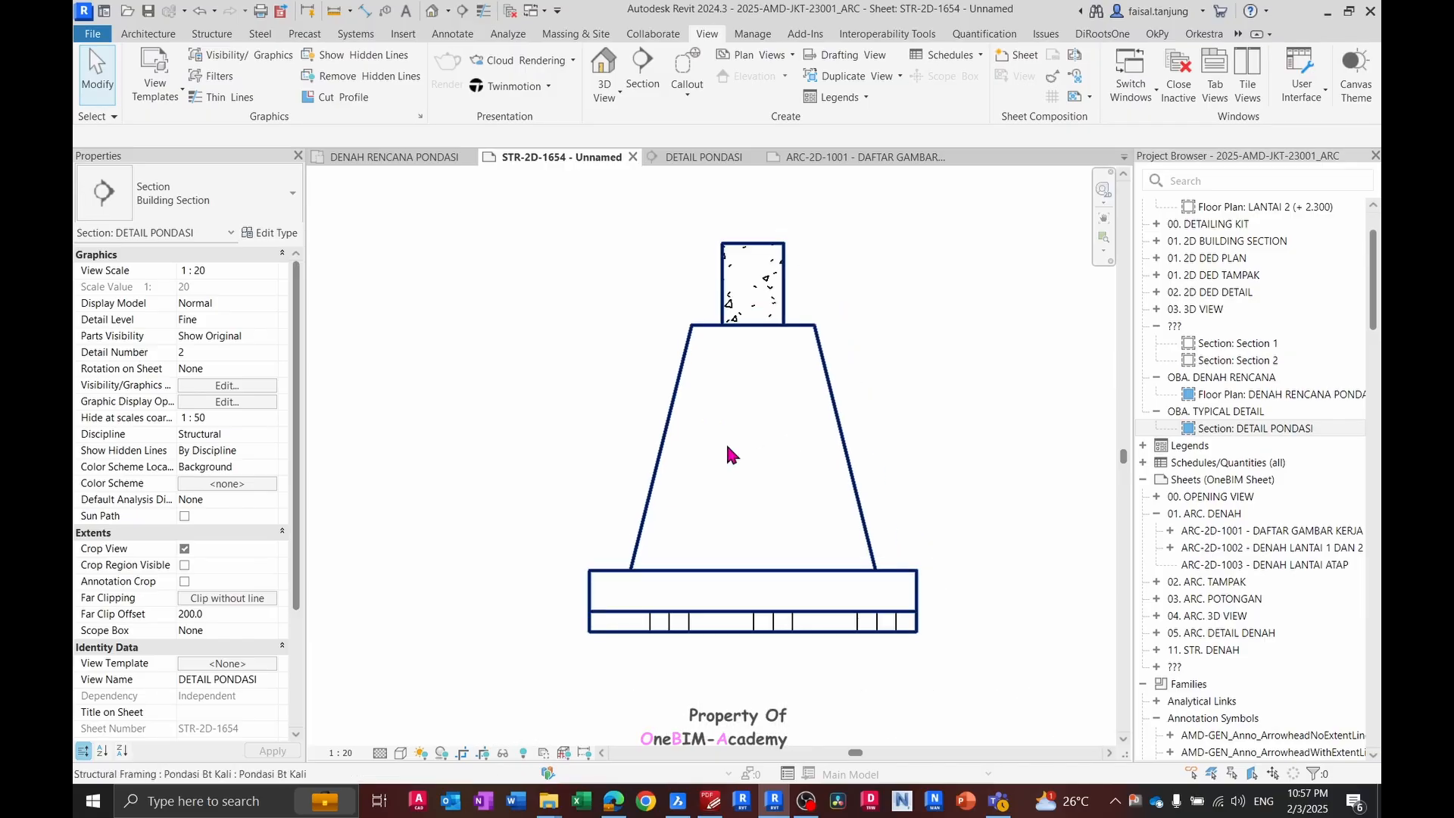
{"action": "key", "text": "alt+Tab"}
{"action": "key", "text": "alt+Tab"}
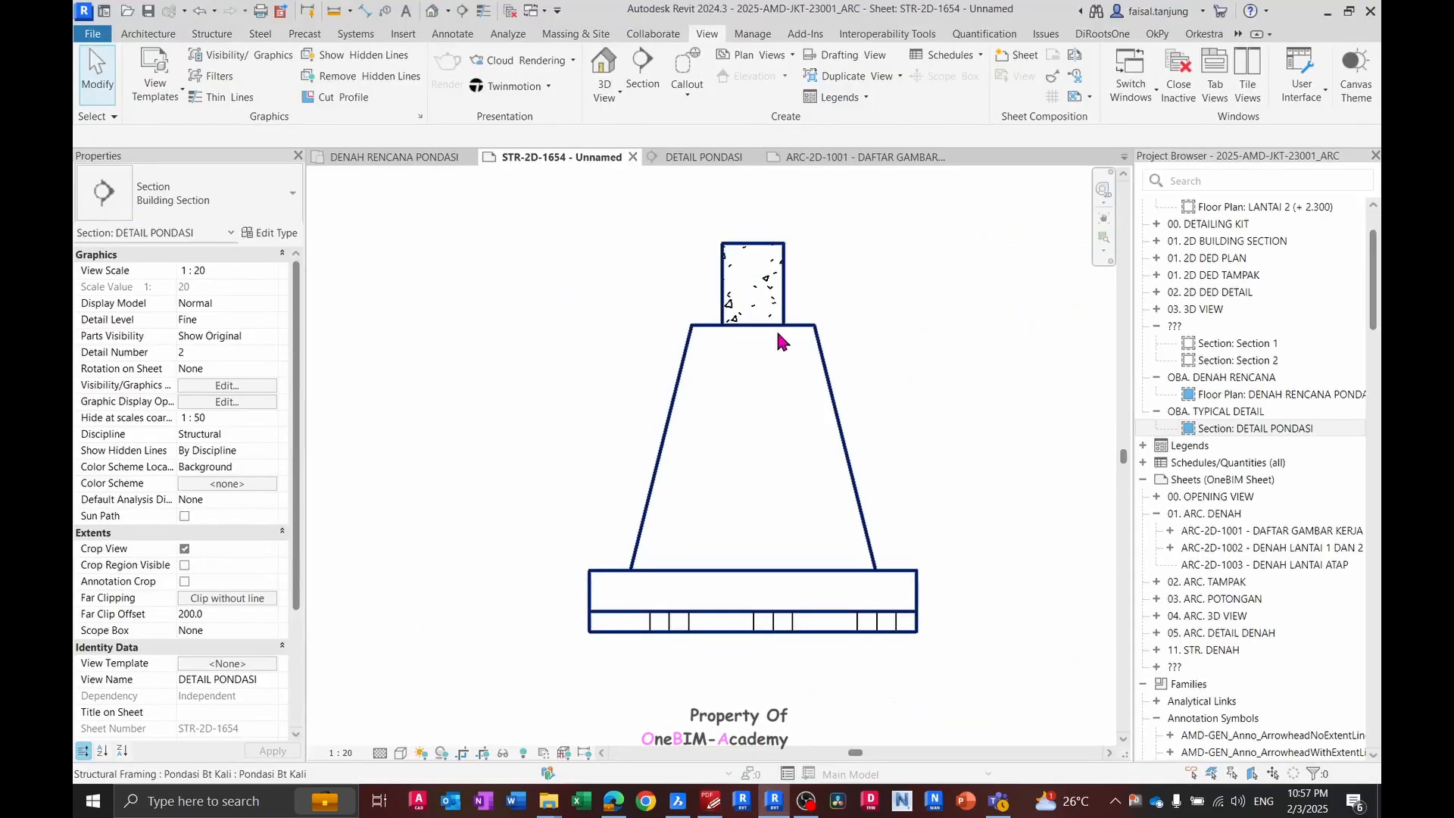
{"action": "middle_click_drag", "start_coordinate": [786, 318], "coordinate": [747, 352]}
{"action": "left_click", "coordinate": [693, 371]}
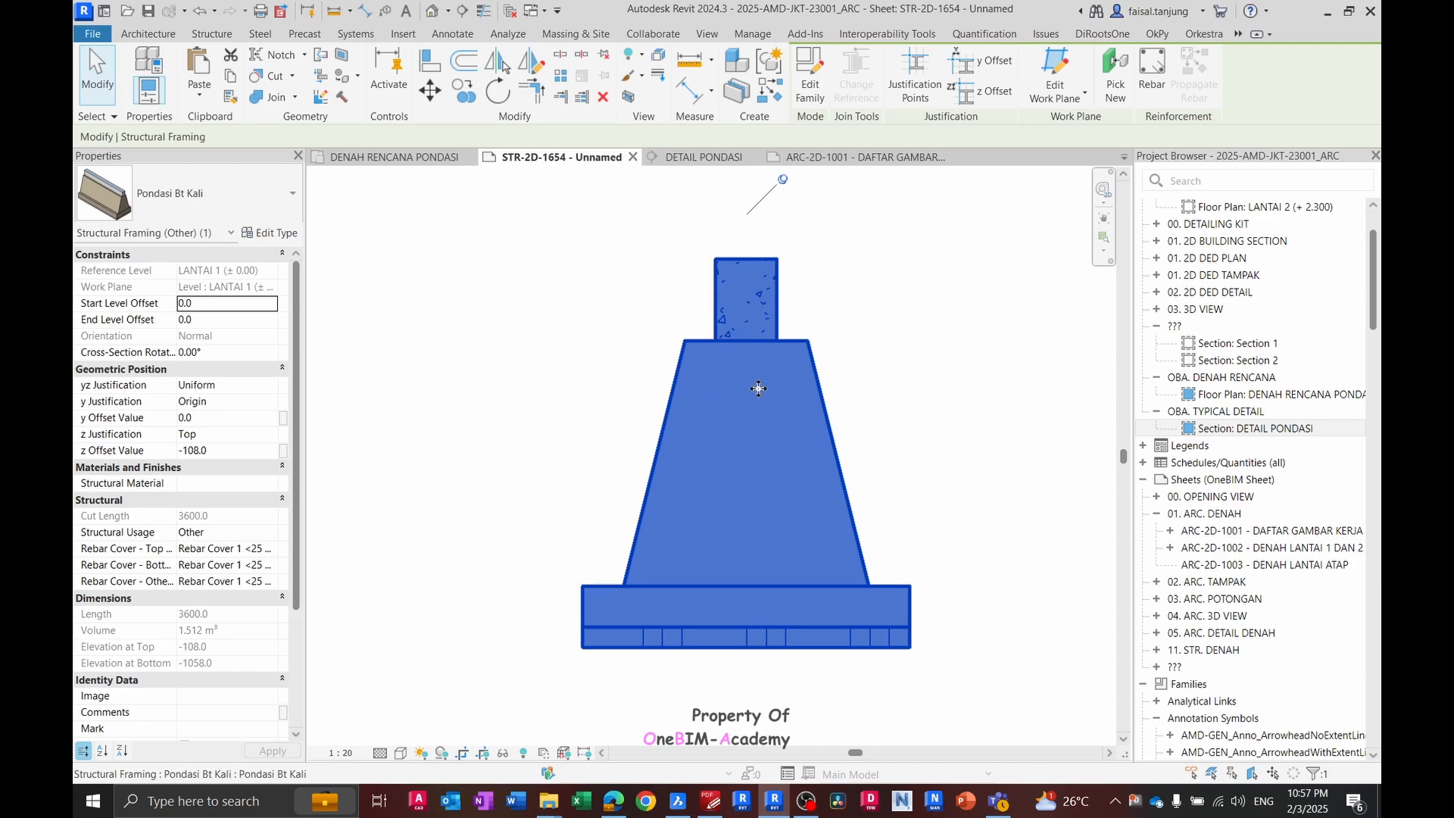
{"action": "right_click", "coordinate": [737, 377]}
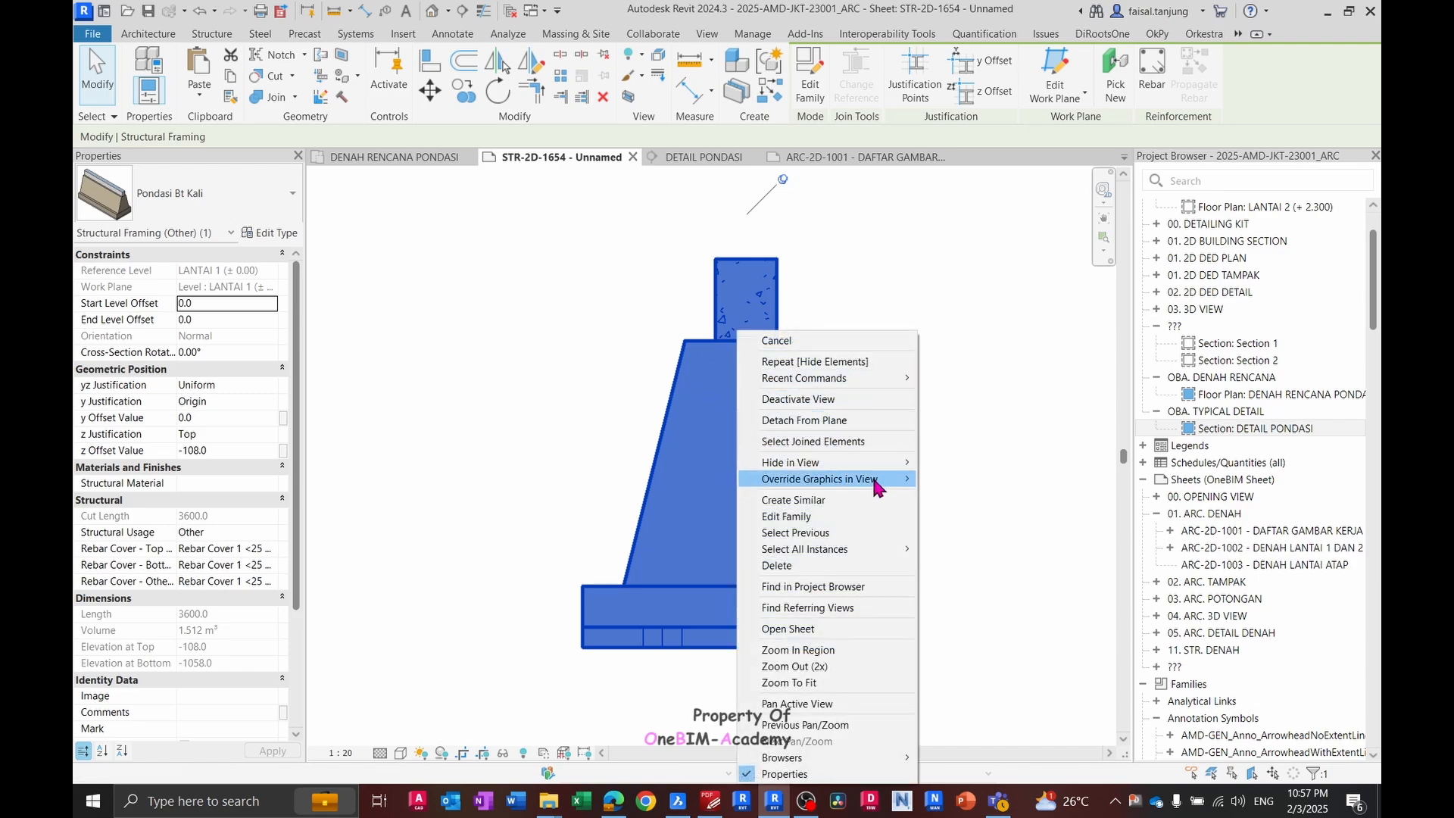
{"action": "mouse_move", "coordinate": [876, 485]}
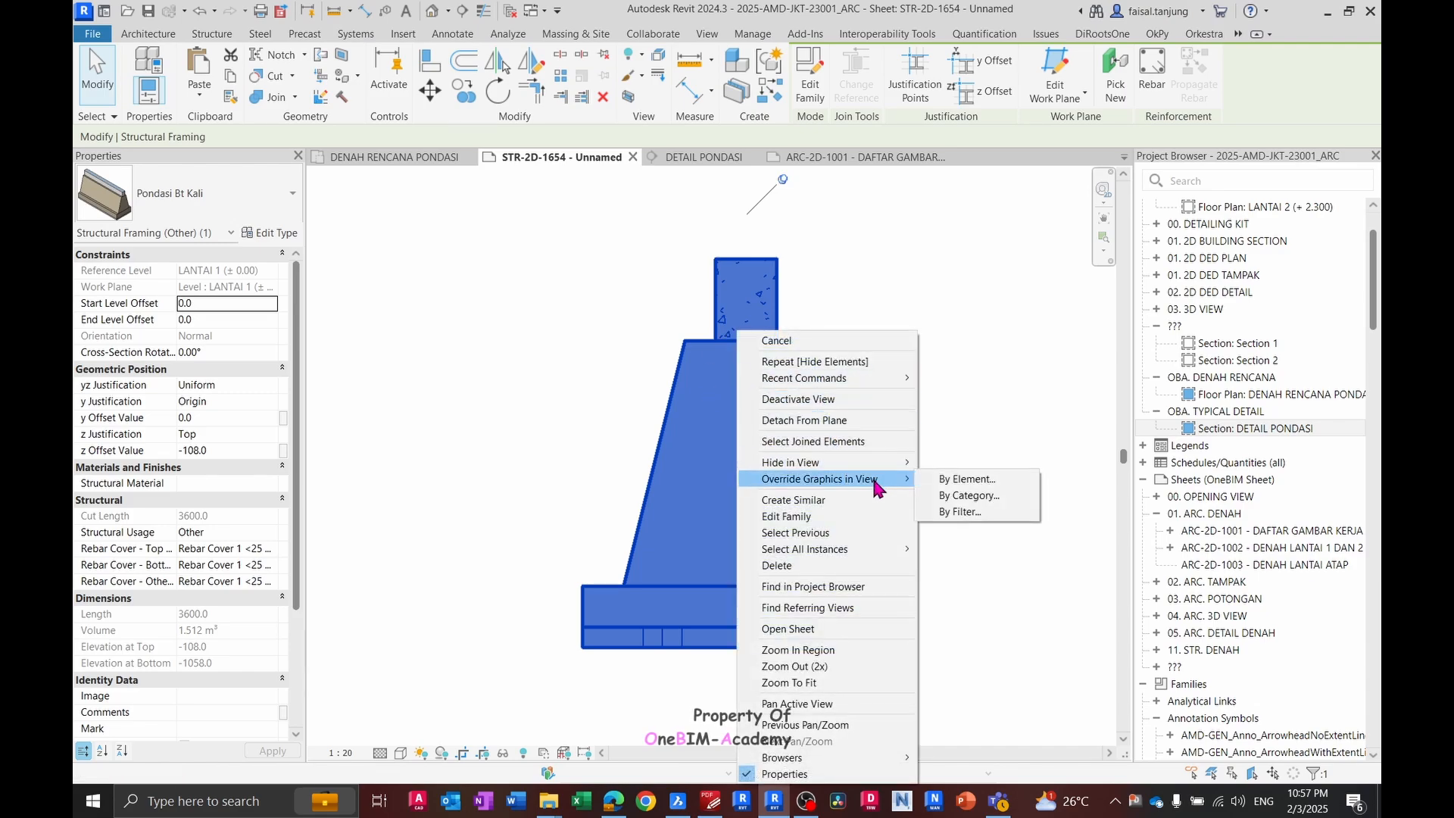
{"action": "left_click", "coordinate": [968, 495]}
{"action": "key", "text": "Escape"}
- Override the selected foundation's graphics in this view by element, setting the cut pattern foreground color to white
{"action": "right_click", "coordinate": [765, 333]}
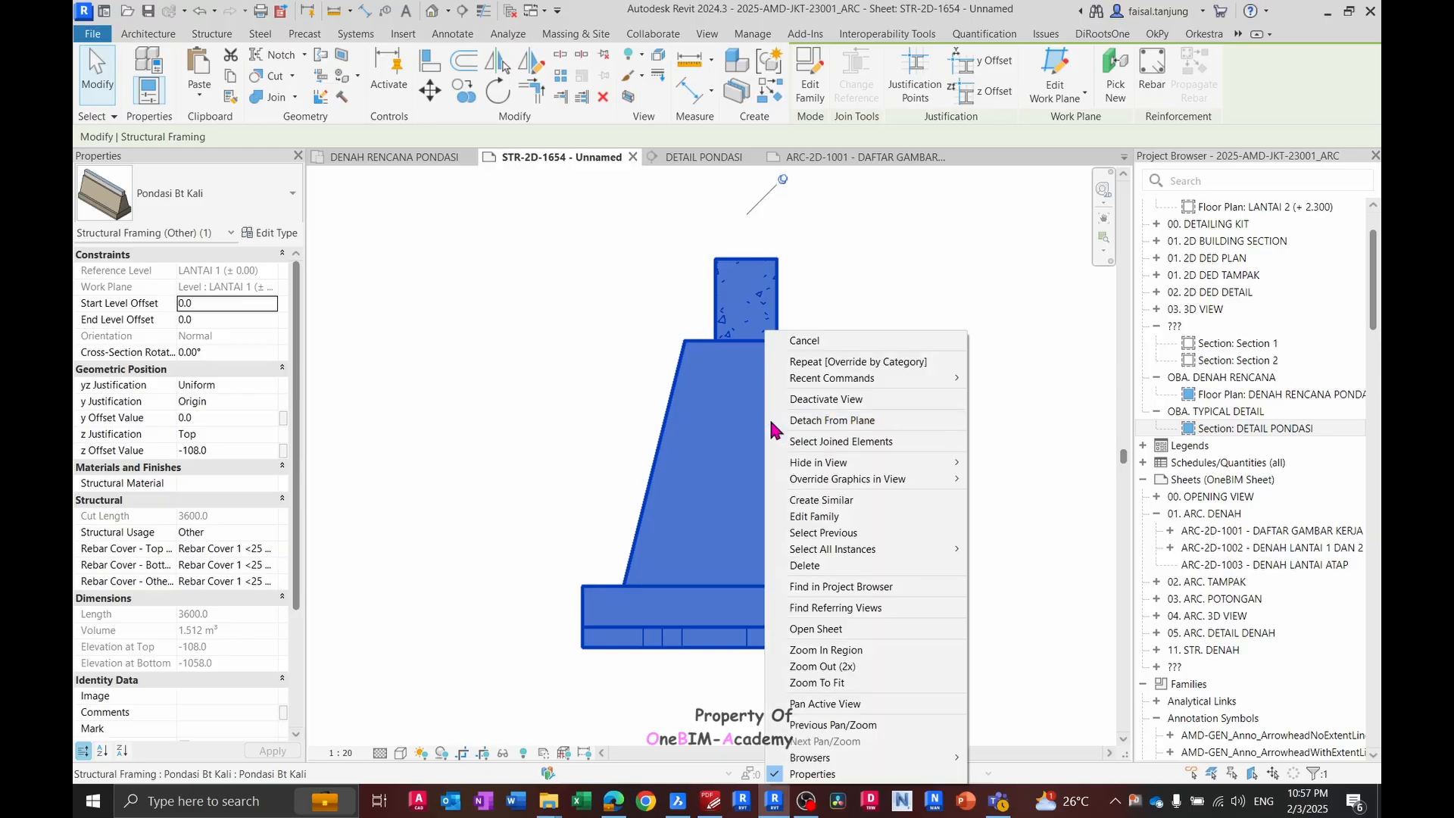
{"action": "mouse_move", "coordinate": [871, 479]}
{"action": "left_click", "coordinate": [1005, 482]}
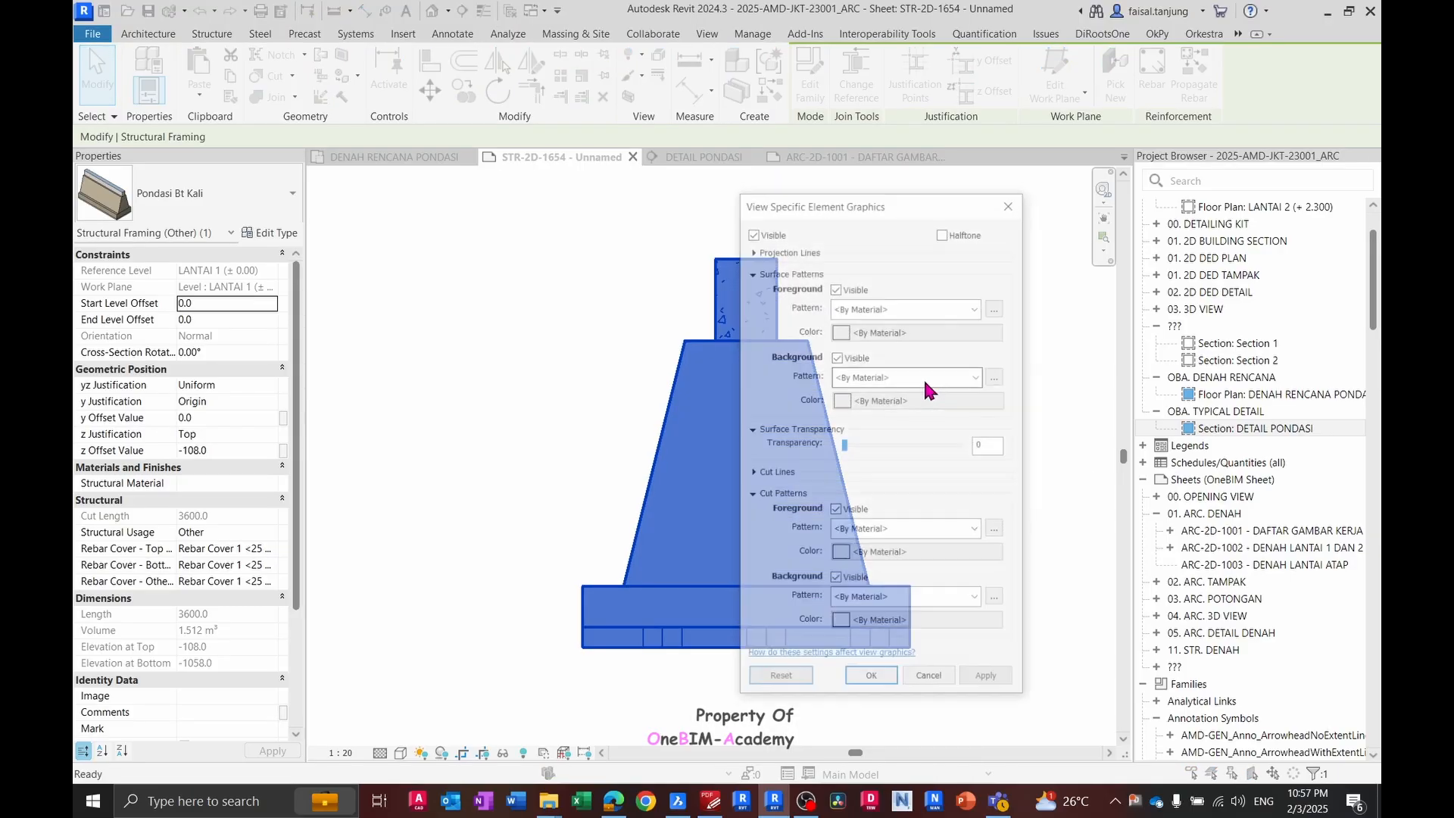
{"action": "left_click_drag", "start_coordinate": [862, 211], "coordinate": [1124, 205]}
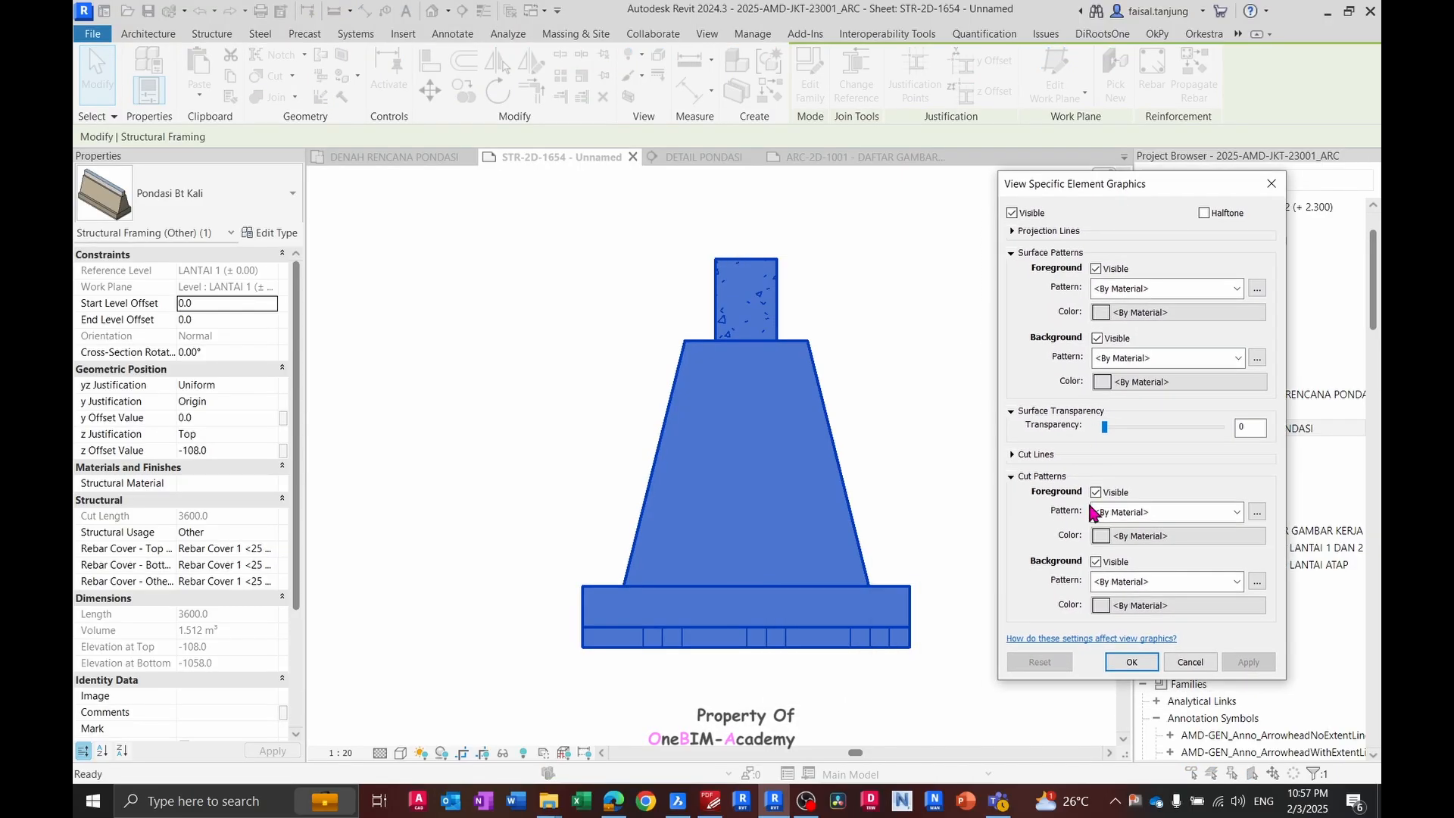
{"action": "left_click", "coordinate": [1144, 535]}
{"action": "left_click", "coordinate": [1119, 403]}
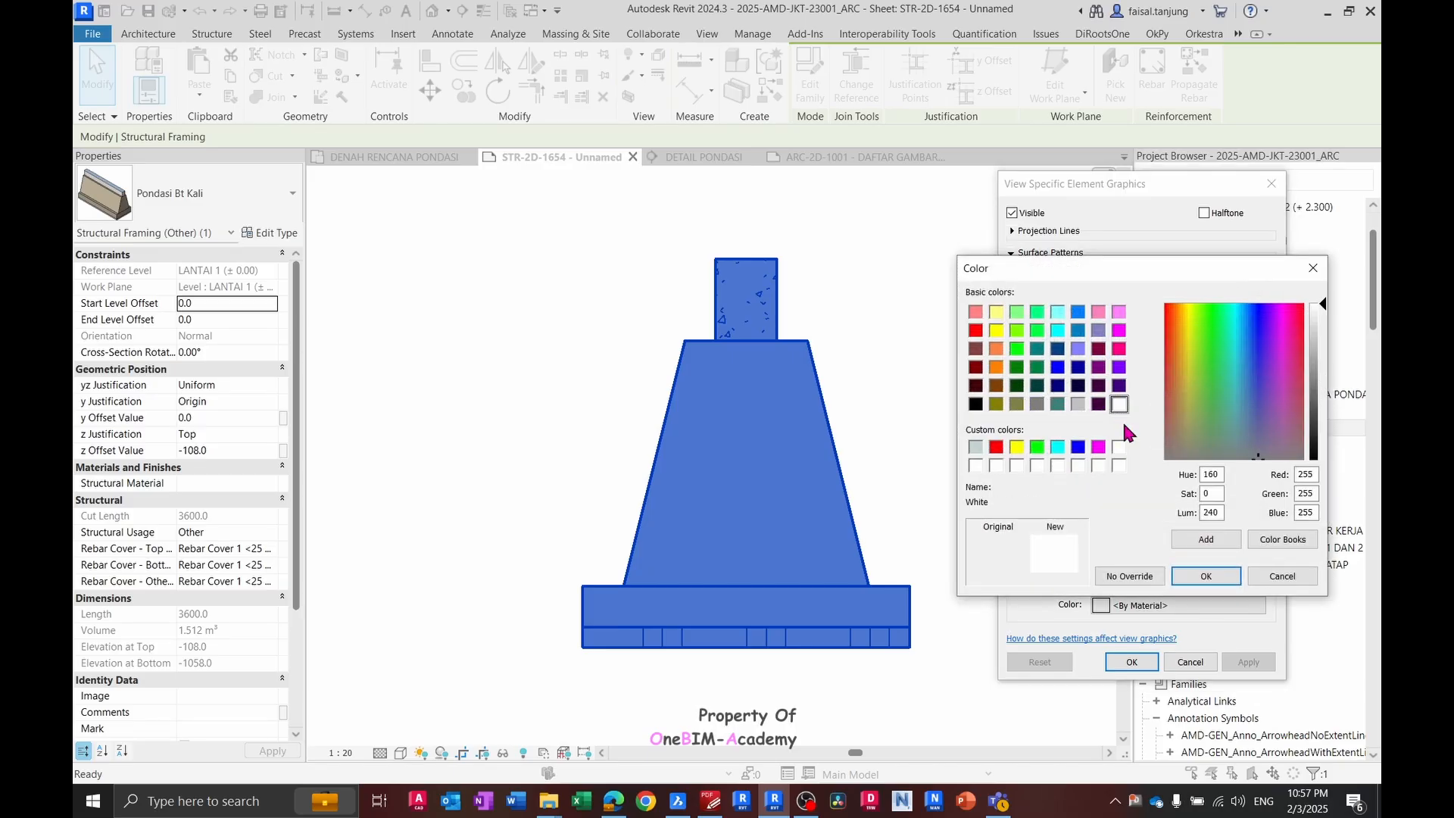
{"action": "left_click", "coordinate": [1206, 577]}
{"action": "left_click", "coordinate": [1250, 662]}
{"action": "left_click", "coordinate": [1131, 662]}
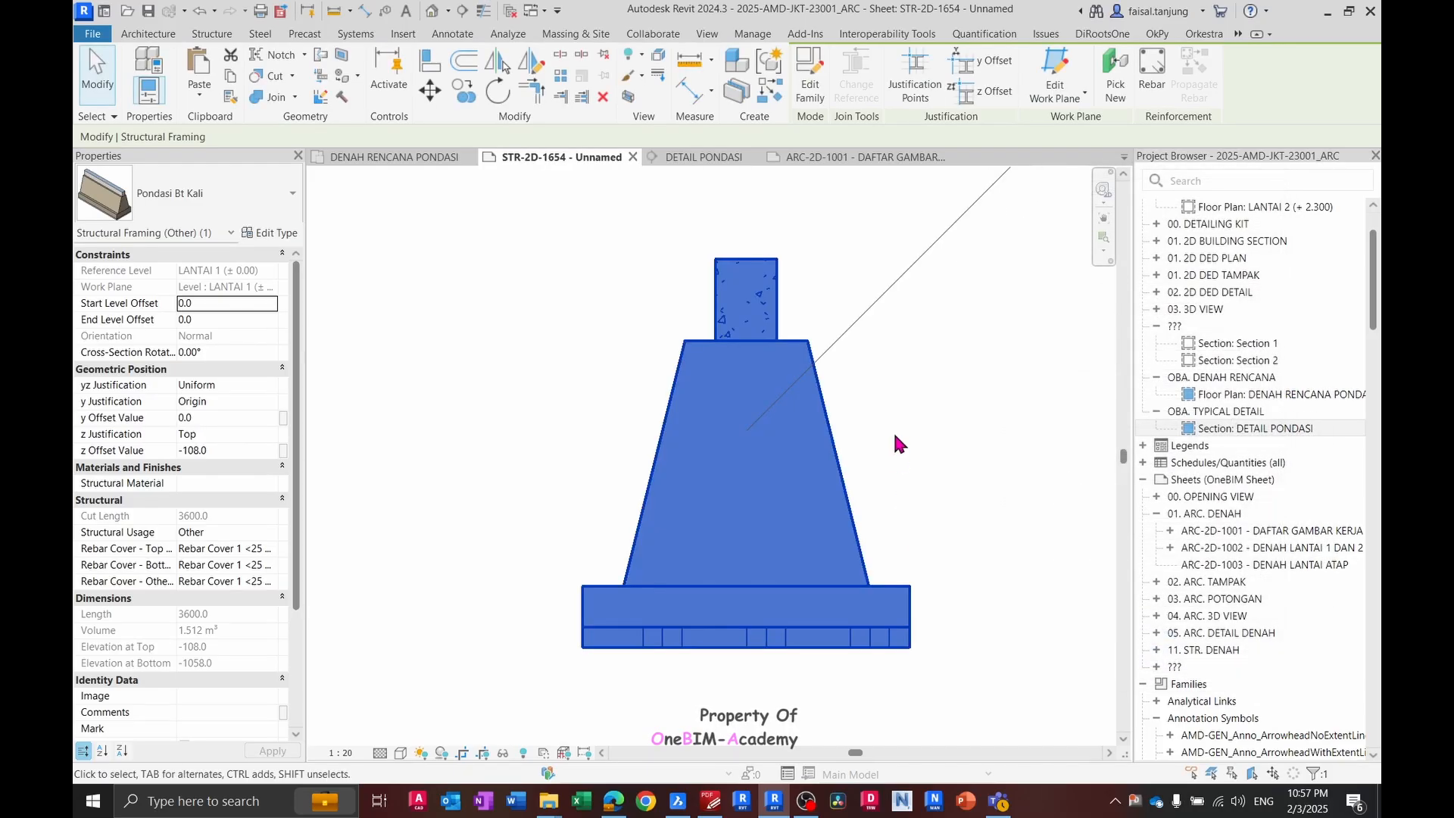
{"action": "left_click", "coordinate": [899, 443]}
{"action": "scroll", "coordinate": [841, 434], "scroll_direction": "up", "scroll_amount": 3}
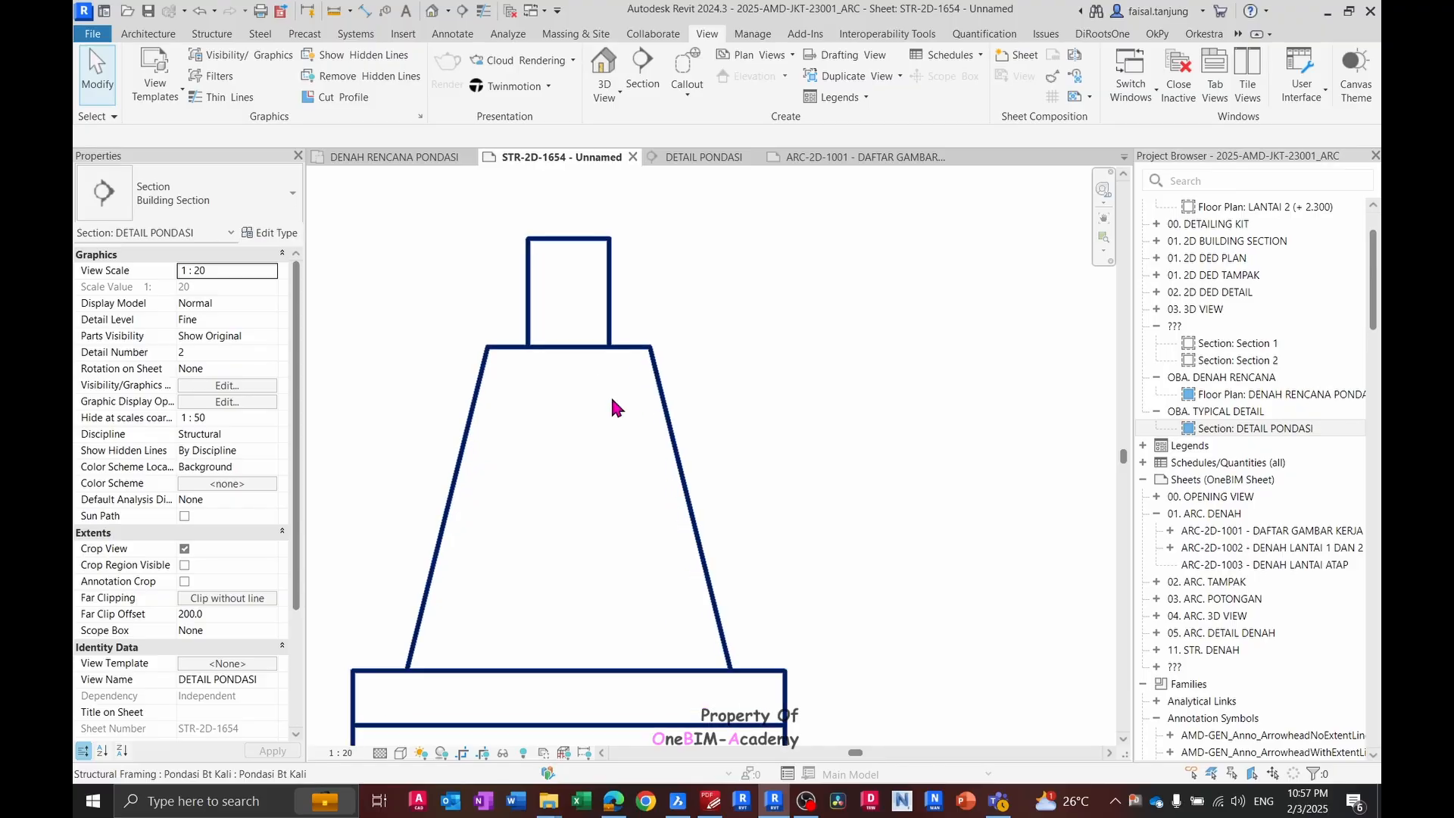
{"action": "scroll", "coordinate": [606, 379], "scroll_direction": "down", "scroll_amount": 4}
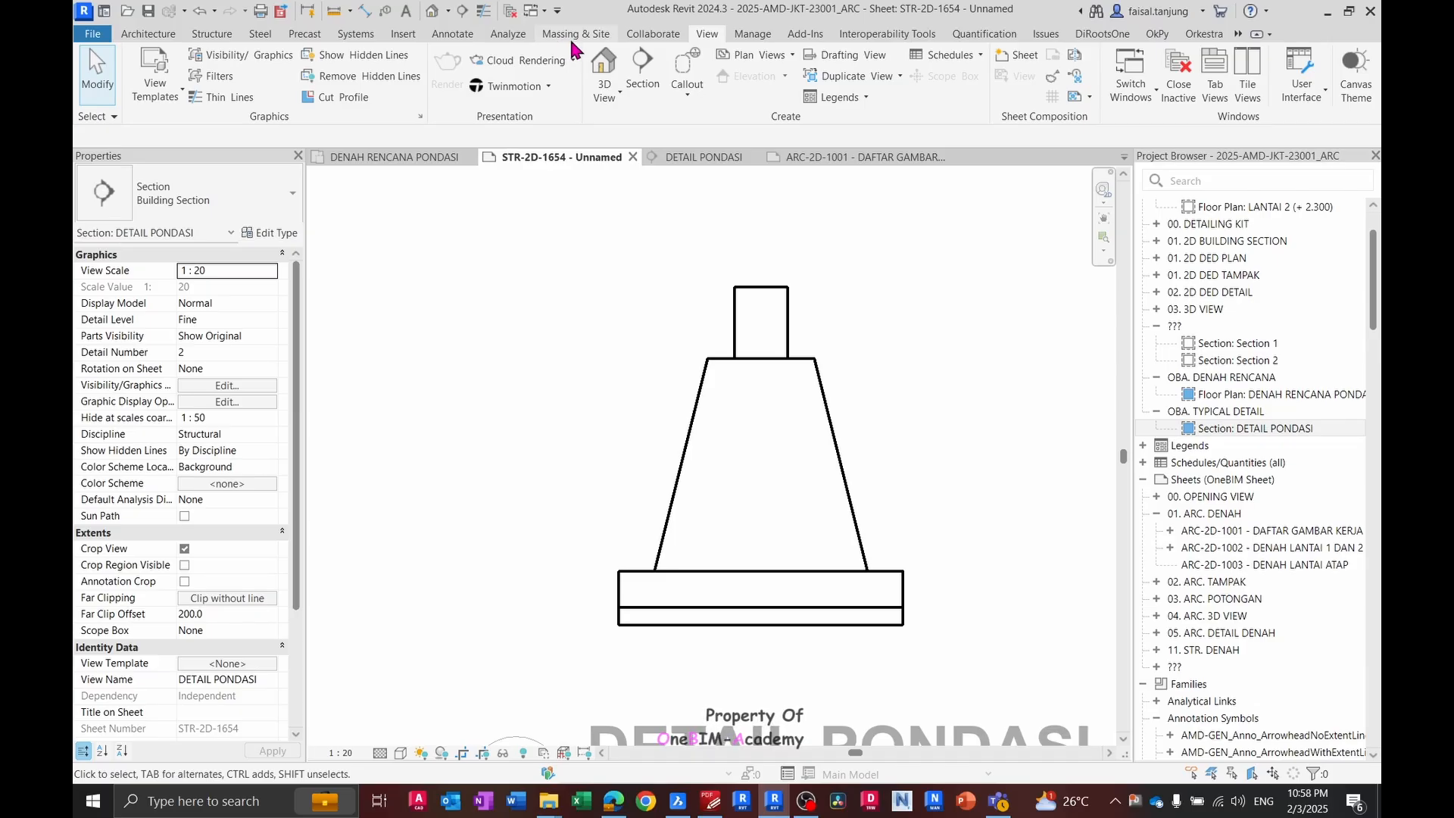
- Create a Solid_Concrete filled region over the foundation's trapezoidal body, using its top, bottom and sloping edges as picked boundary lines
{"action": "left_click", "coordinate": [451, 36]}
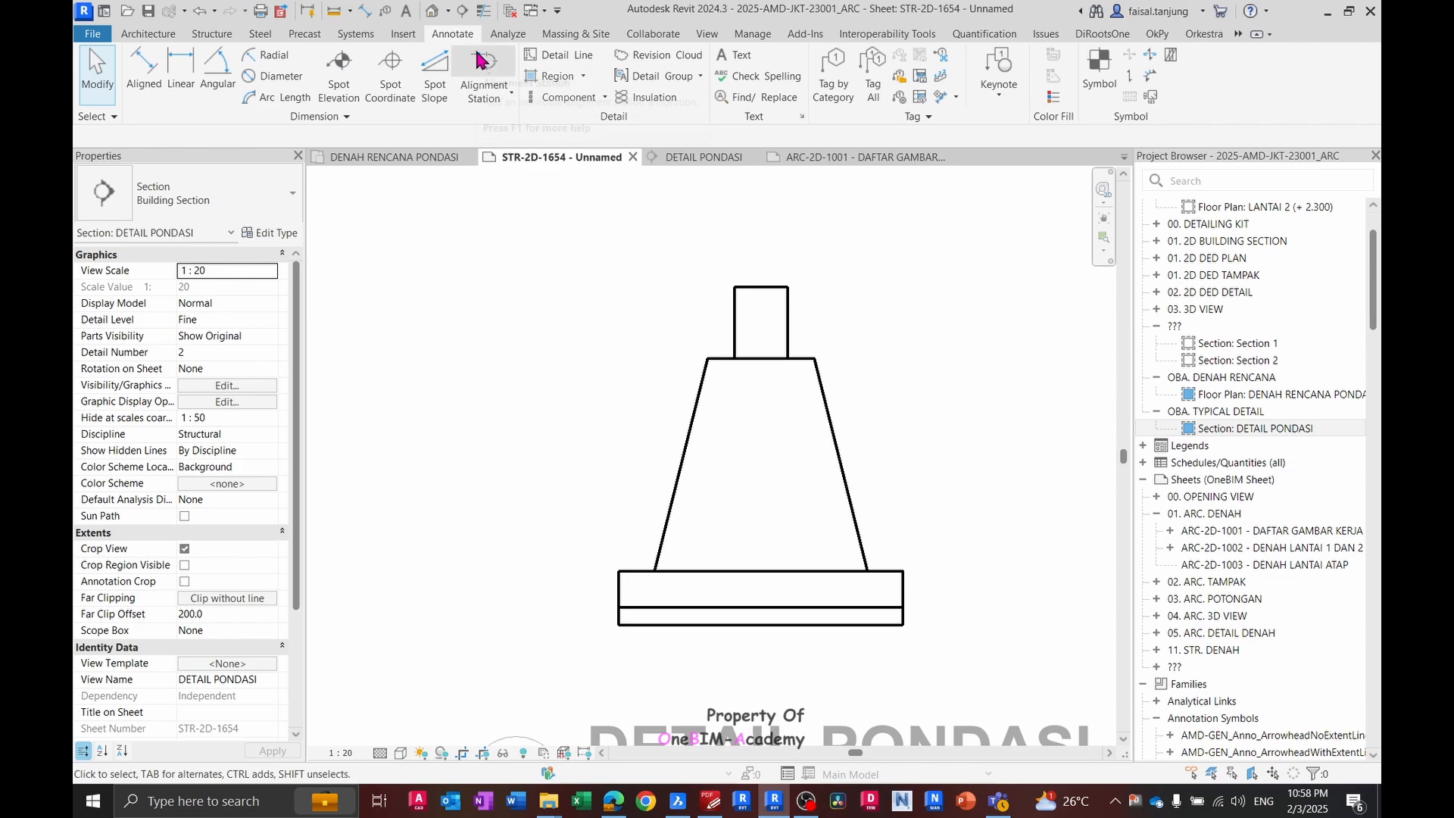
{"action": "left_click", "coordinate": [584, 78]}
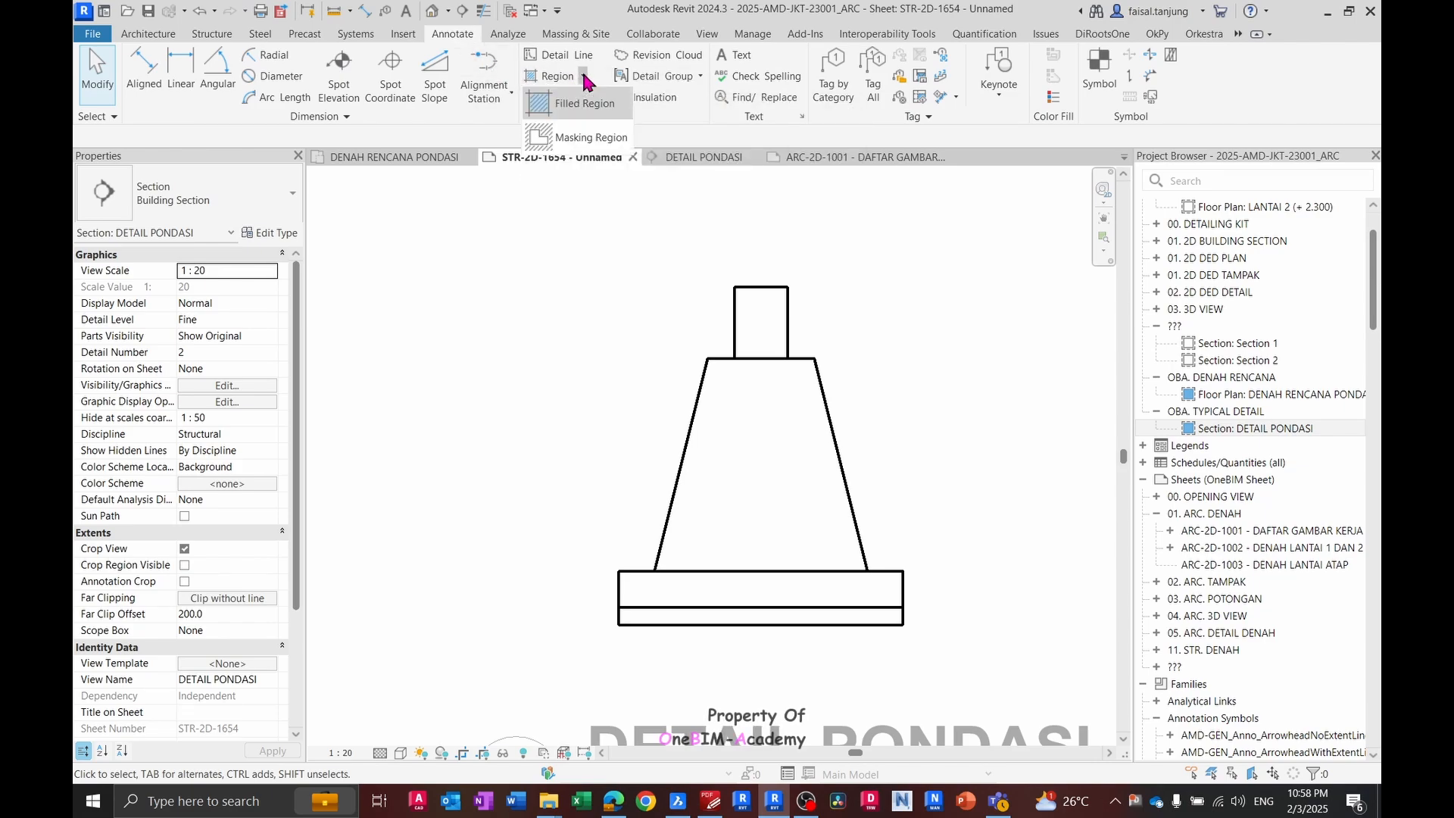
{"action": "left_click", "coordinate": [583, 104]}
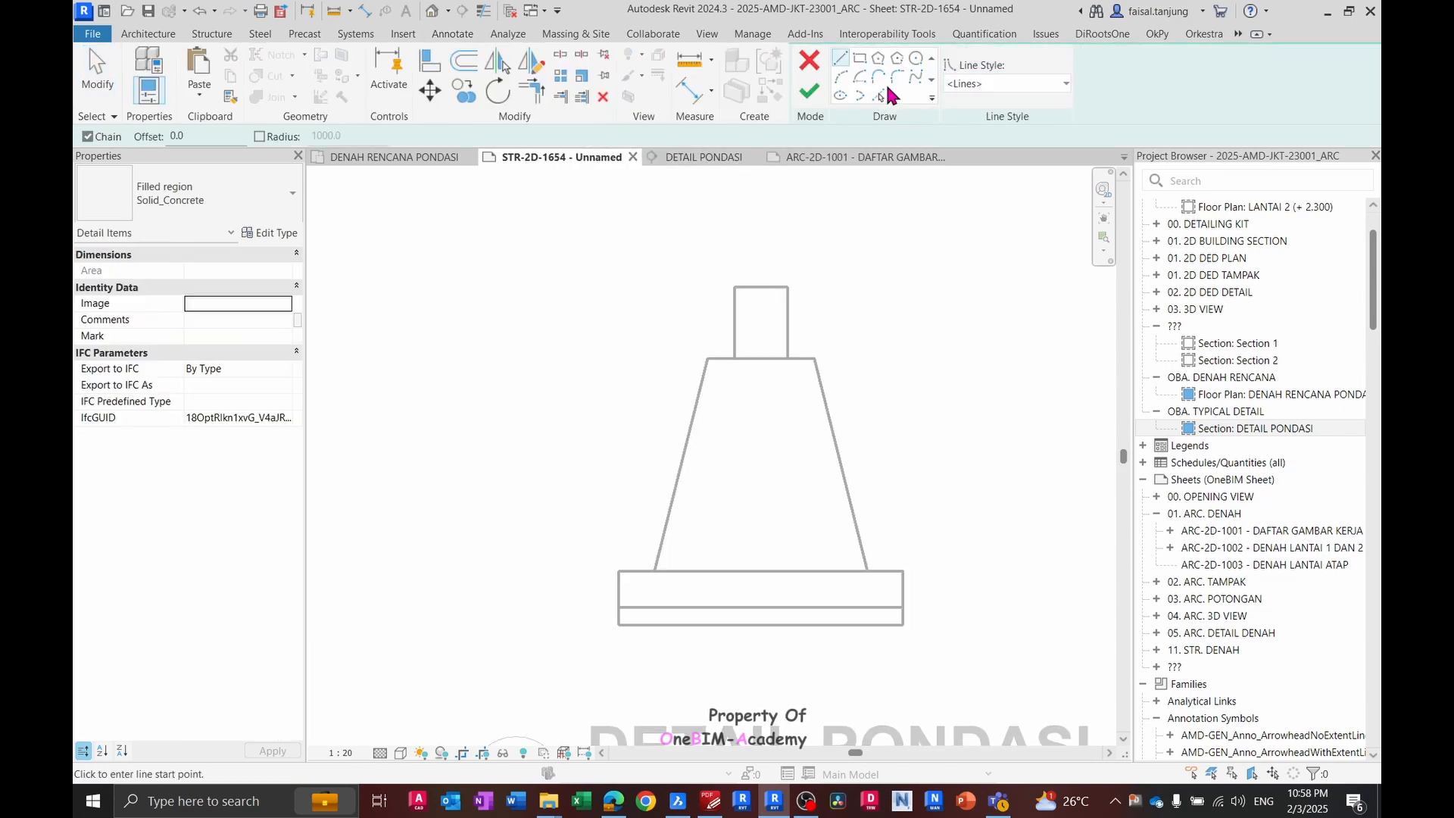
{"action": "left_click", "coordinate": [864, 58]}
{"action": "left_click", "coordinate": [880, 97]}
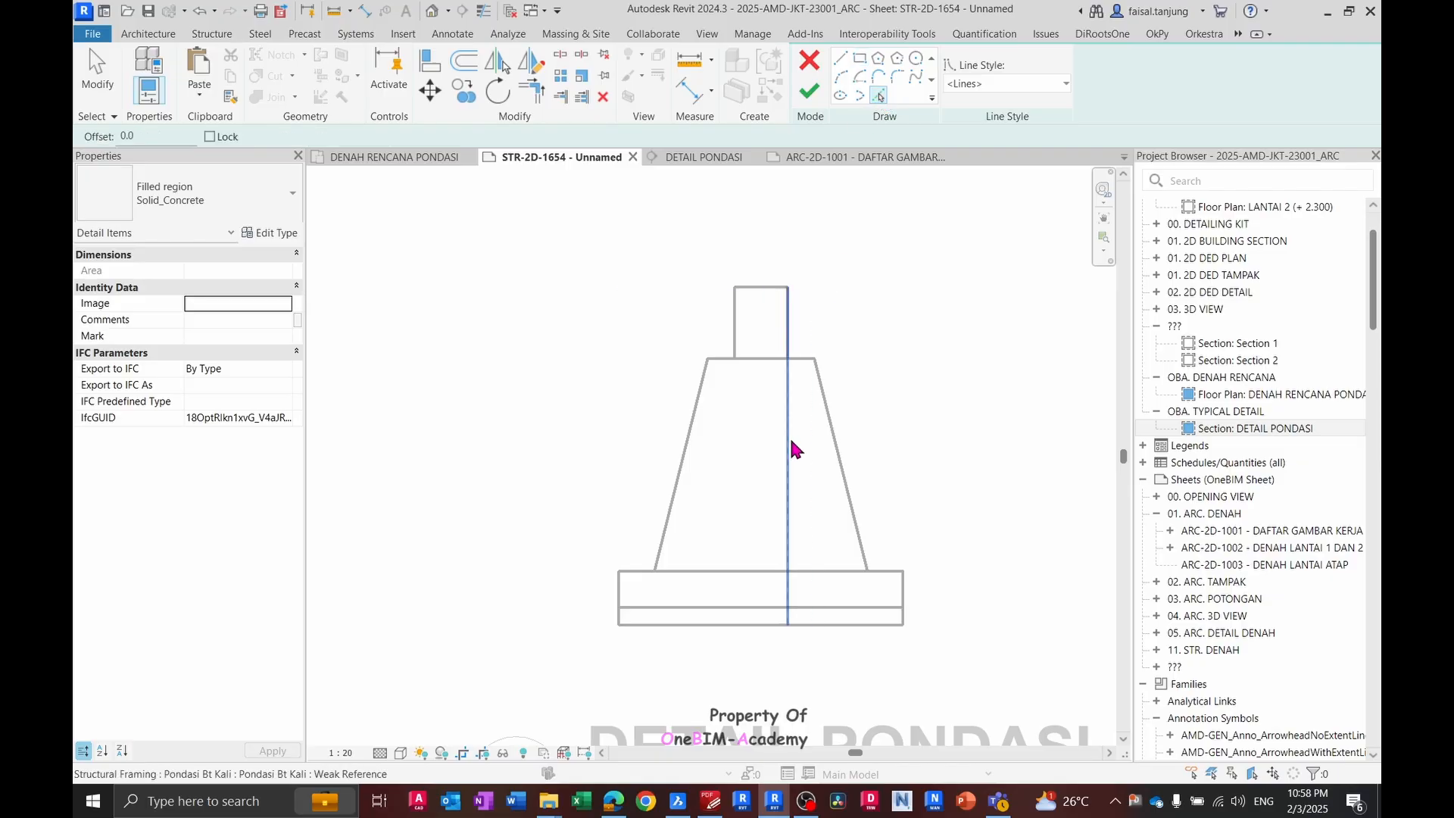
{"action": "scroll", "coordinate": [724, 363], "scroll_direction": "up", "scroll_amount": 2}
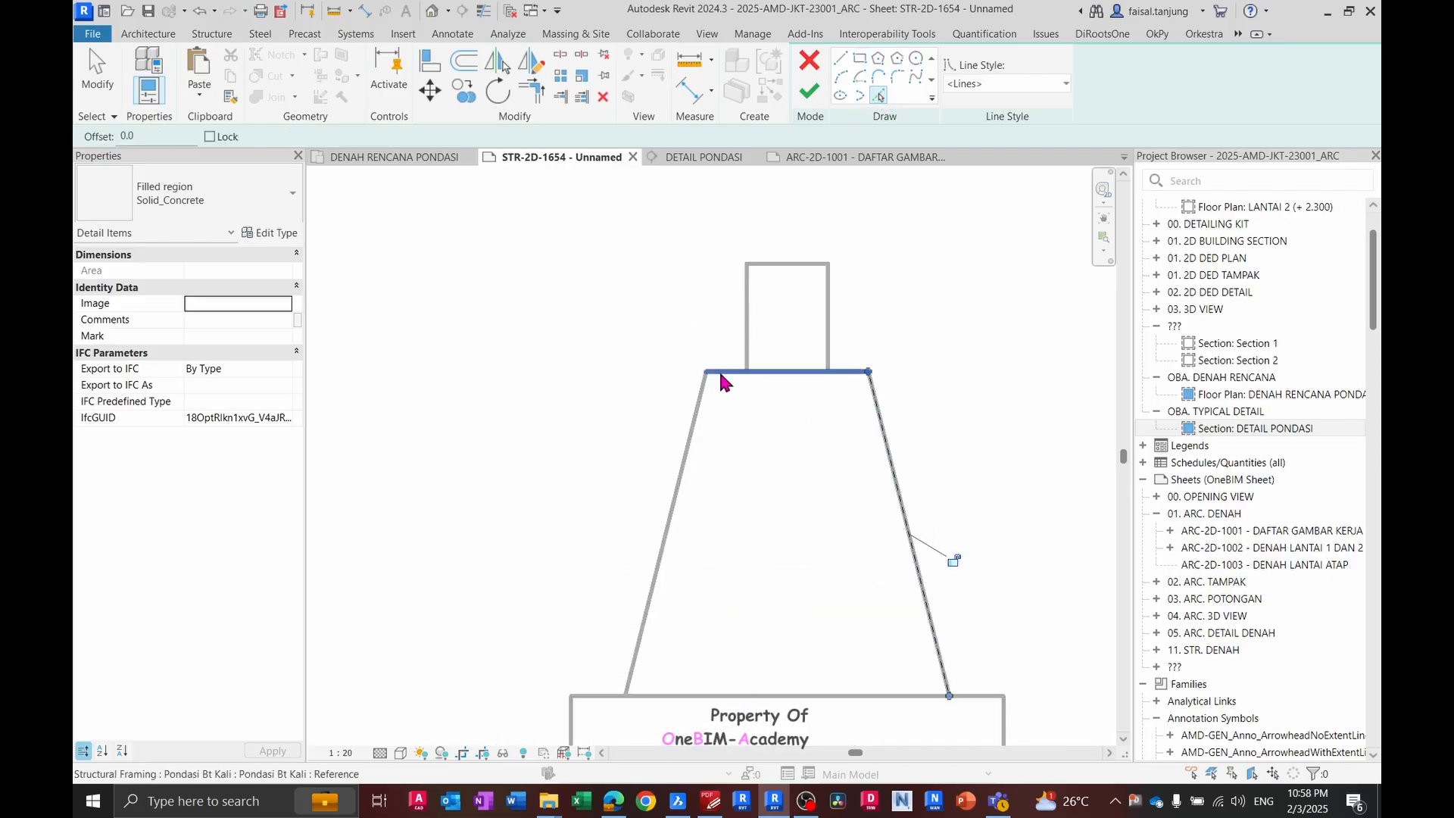
{"action": "left_click", "coordinate": [720, 373]}
{"action": "left_click", "coordinate": [692, 422]}
{"action": "mouse_move", "coordinate": [778, 587]}
{"action": "middle_mouse_down"}
{"action": "mouse_move", "coordinate": [765, 409]}
{"action": "mouse_move", "coordinate": [788, 334]}
{"action": "middle_mouse_up"}
{"action": "scroll", "coordinate": [870, 460], "scroll_direction": "up", "scroll_amount": 1}
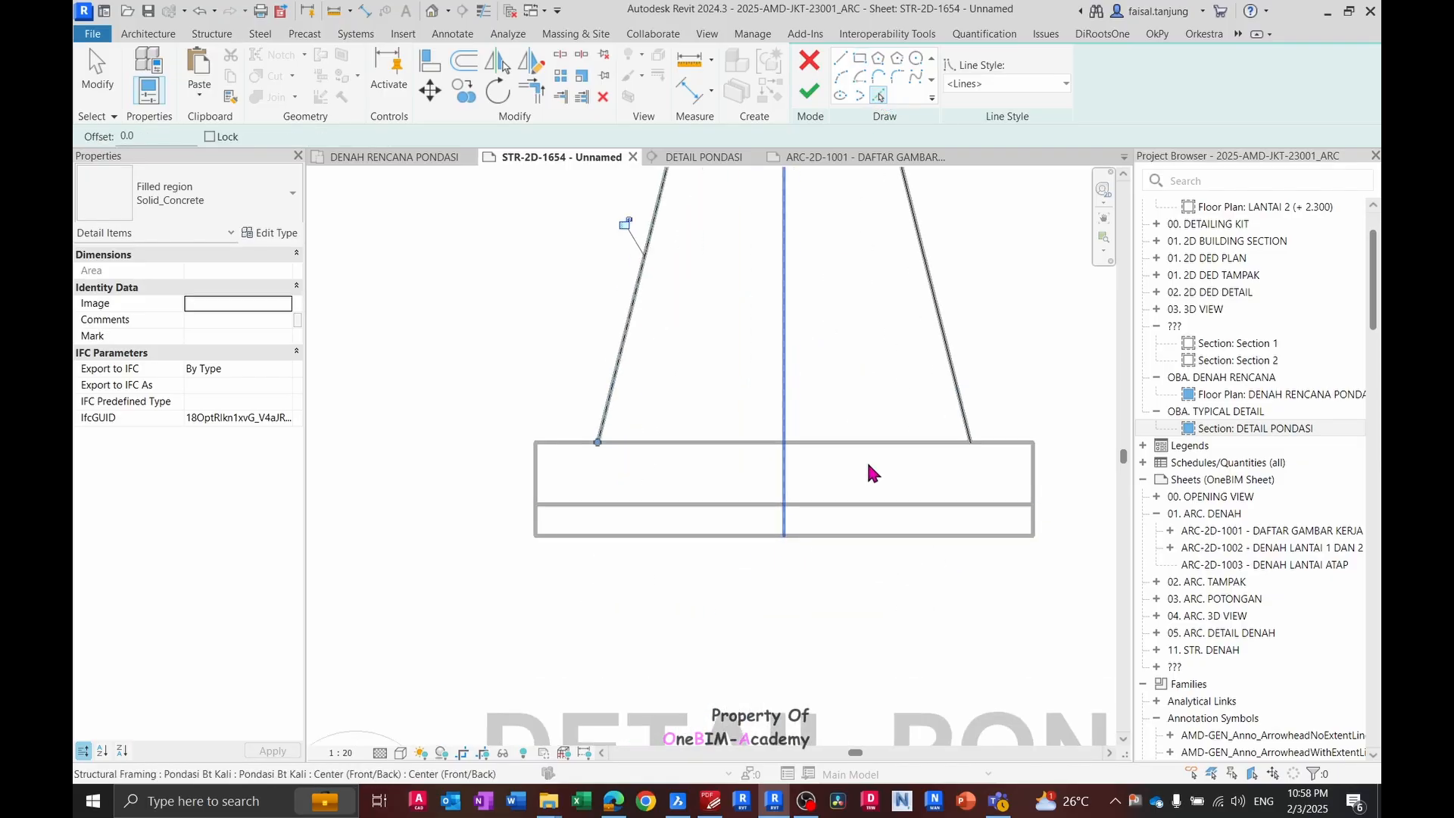
{"action": "left_click", "coordinate": [882, 442]}
{"action": "middle_click_drag", "start_coordinate": [776, 409], "coordinate": [759, 477]}
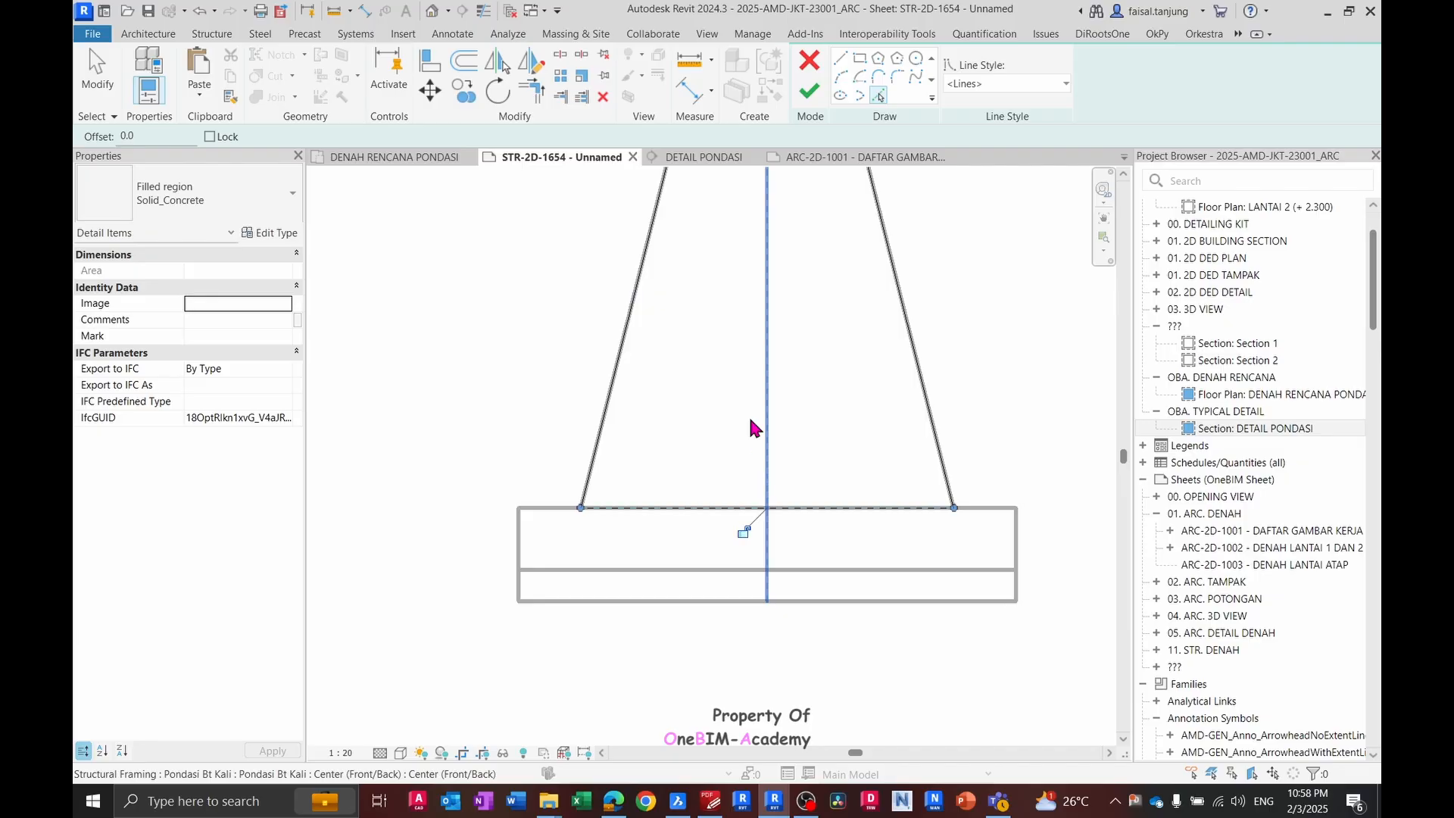
{"action": "left_click", "coordinate": [809, 90]}
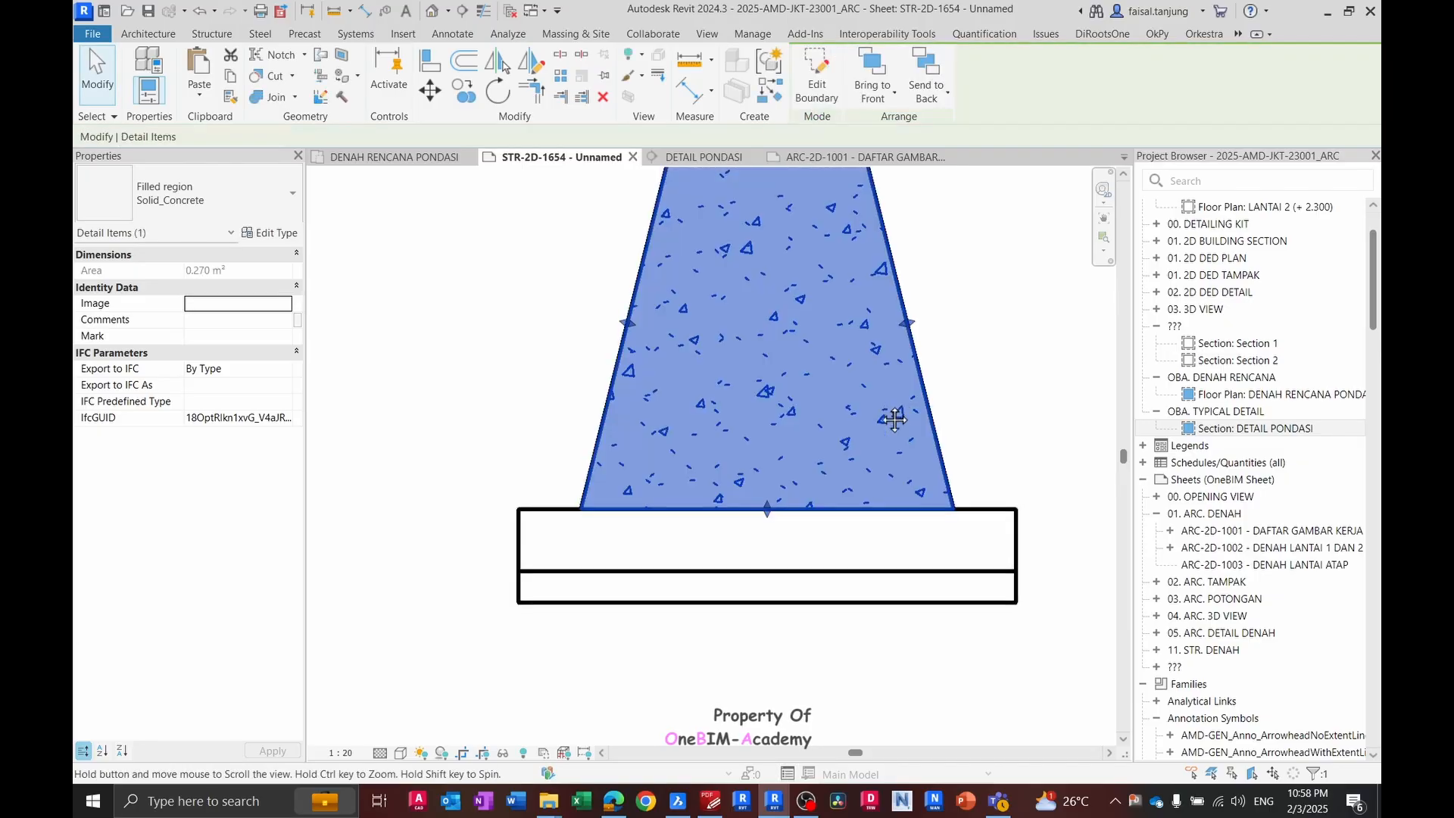
- Compare the available filled region types with the Pasangan Batu Kali hatch in the reference PDF, keeping the trapezoidal region on Solid_Concrete
{"action": "key", "text": "Escape"}
{"action": "scroll", "coordinate": [856, 477], "scroll_direction": "down", "scroll_amount": 2}
{"action": "left_click", "coordinate": [852, 413]}
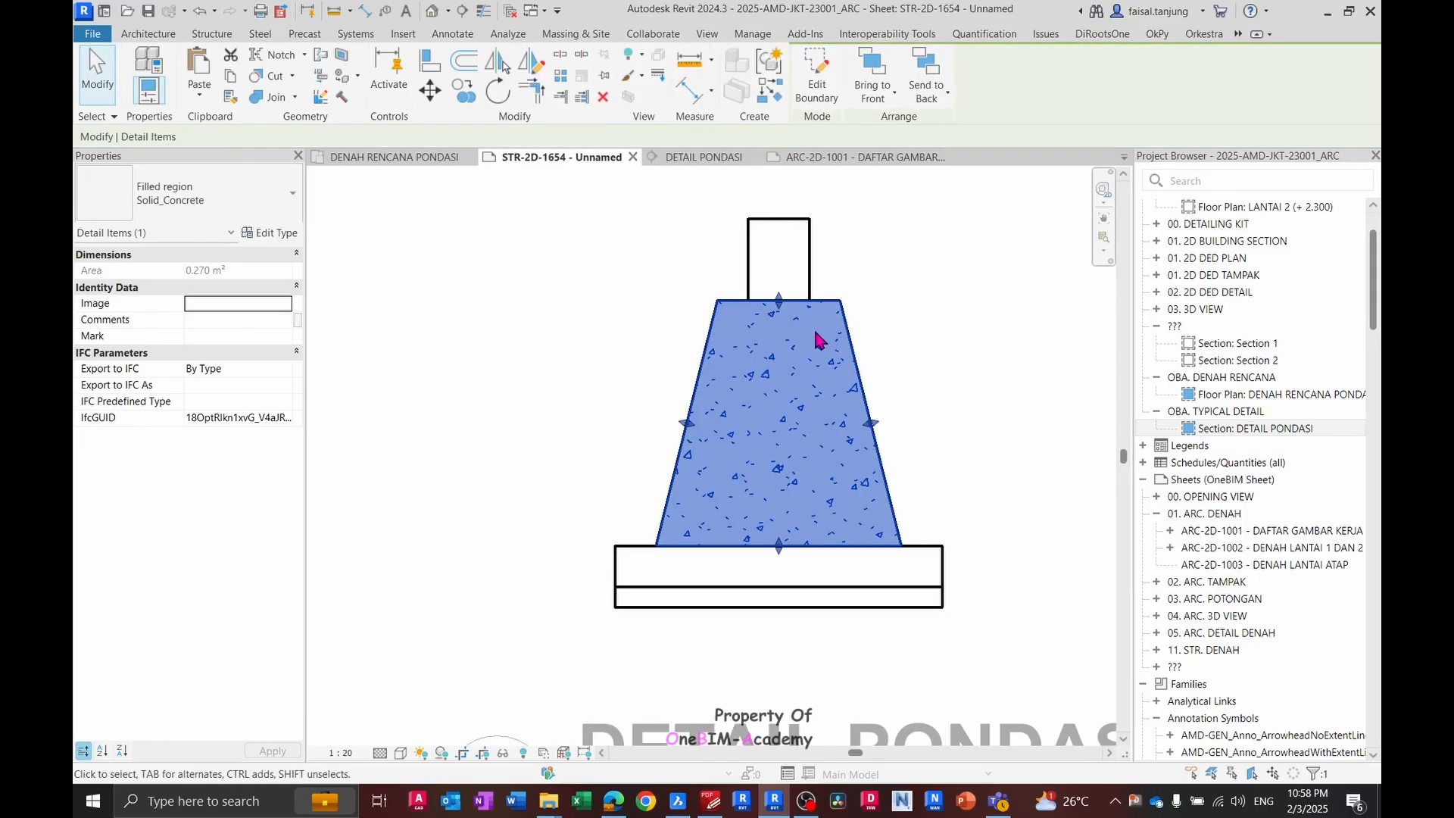
{"action": "left_click", "coordinate": [212, 199]}
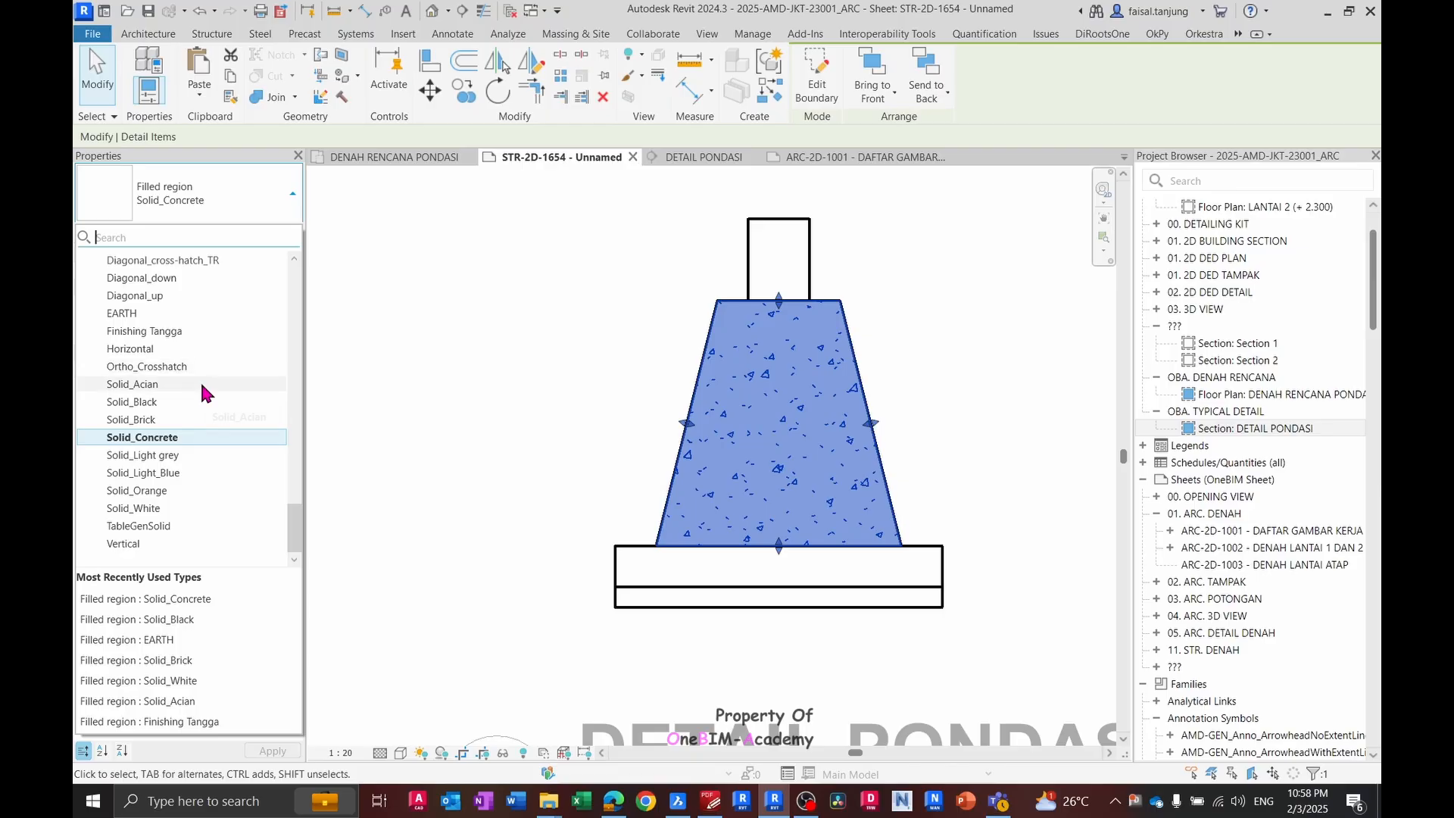
{"action": "key", "text": "alt+Tab"}
{"action": "key", "text": "alt+Tab"}
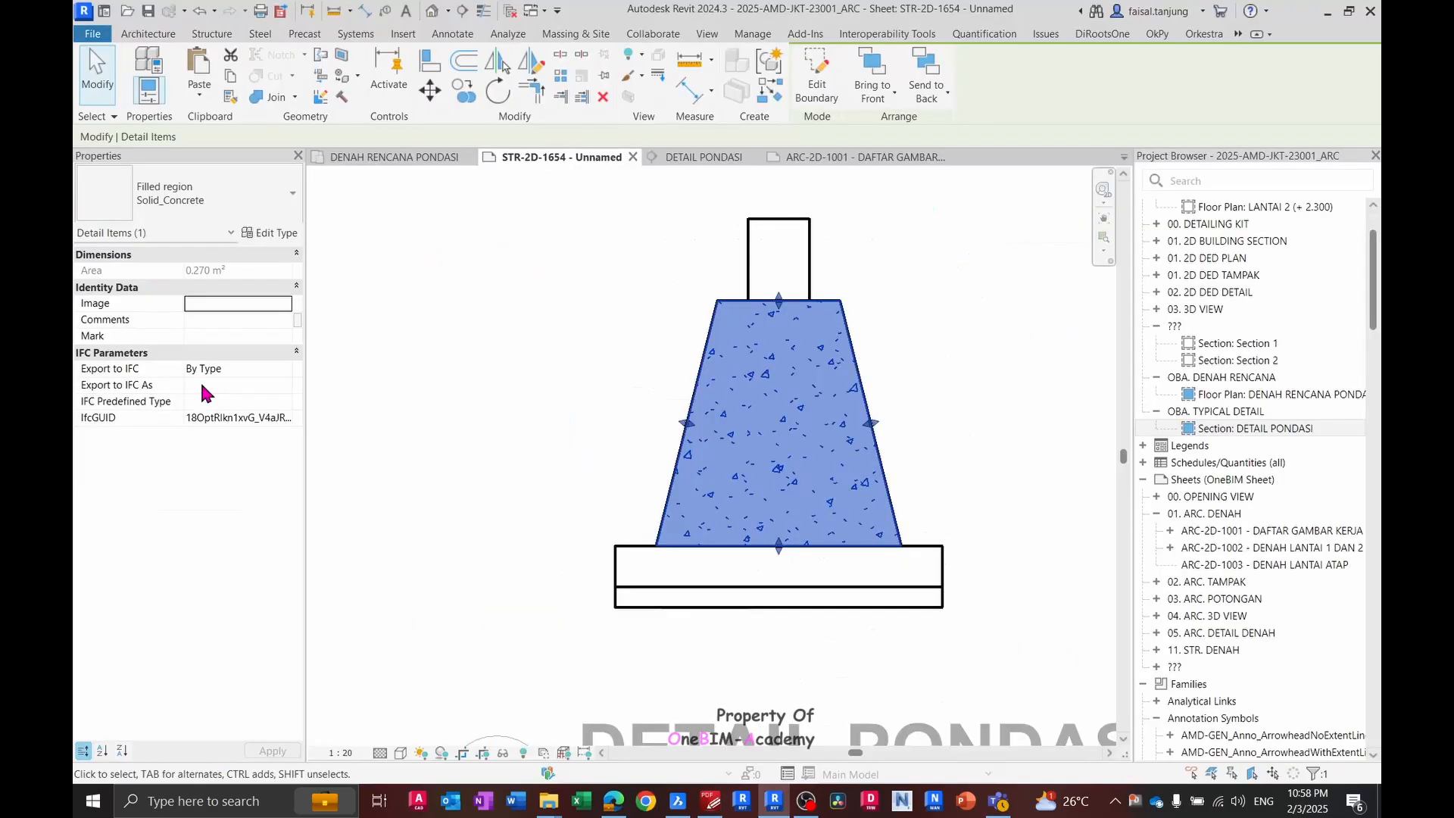
{"action": "left_click", "coordinate": [230, 174]}
{"action": "key", "text": "alt+Tab"}
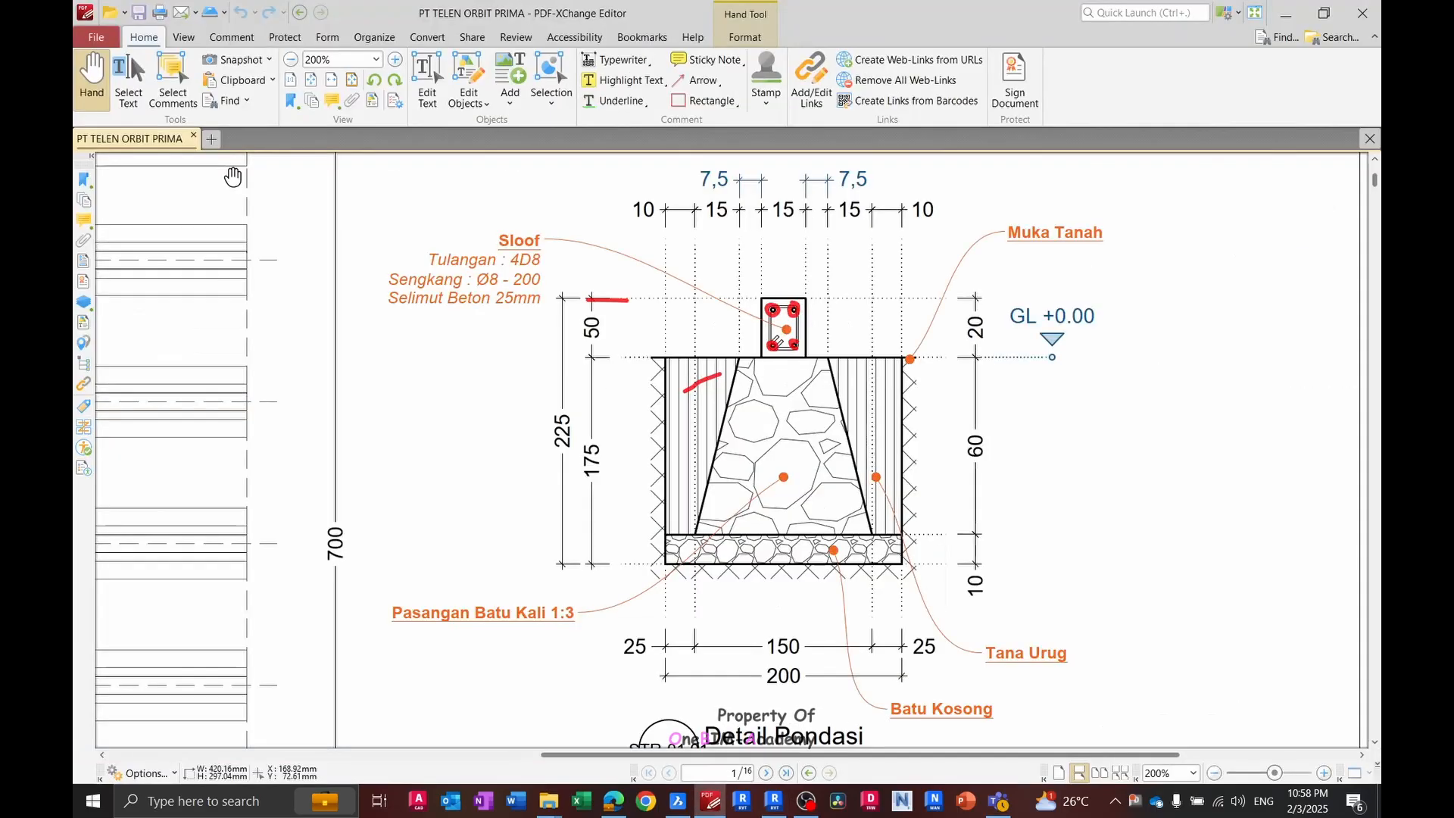
{"action": "key", "text": "alt+Tab"}
{"action": "left_click", "coordinate": [229, 179]}
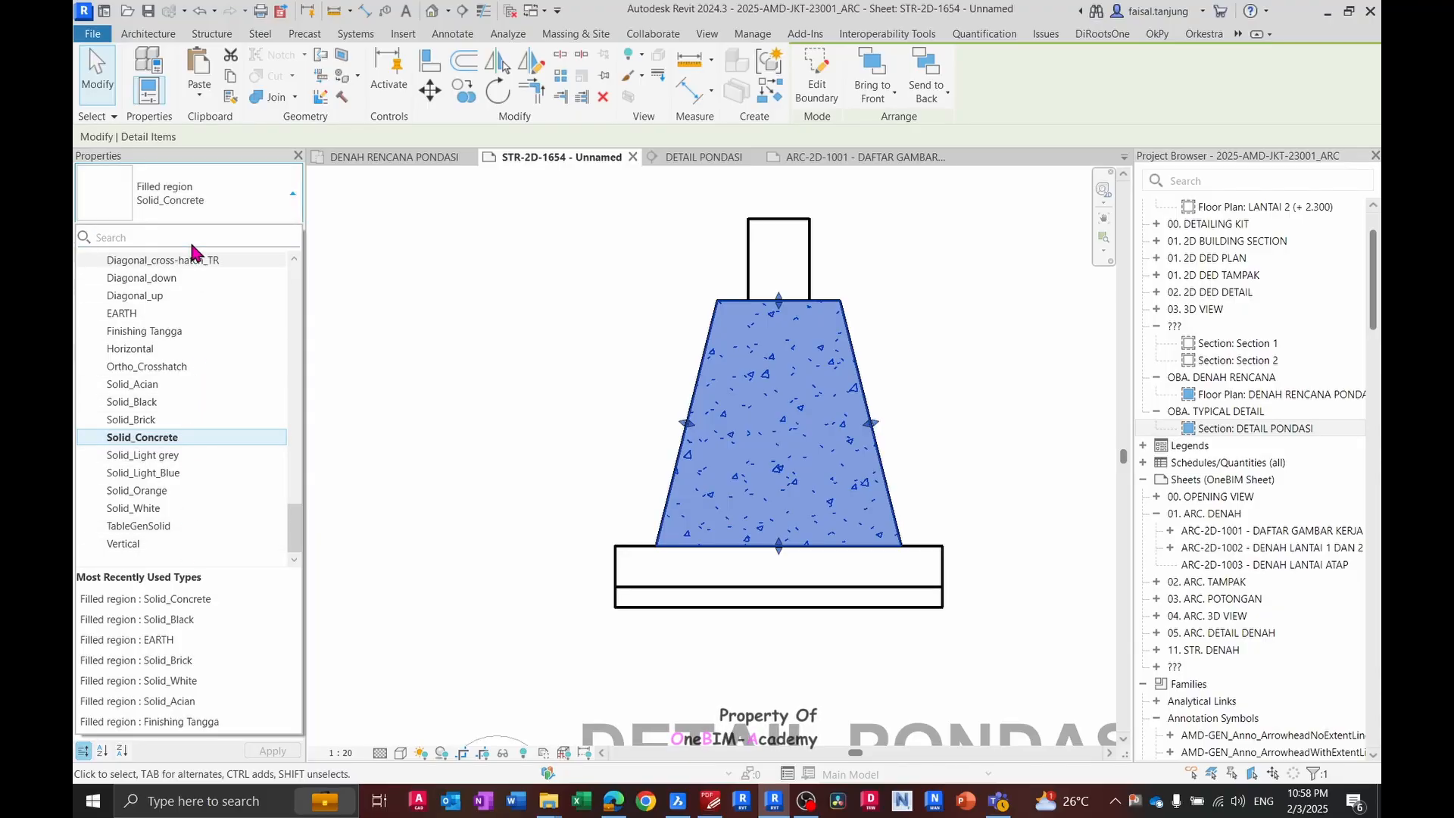
{"action": "left_click", "coordinate": [167, 443]}
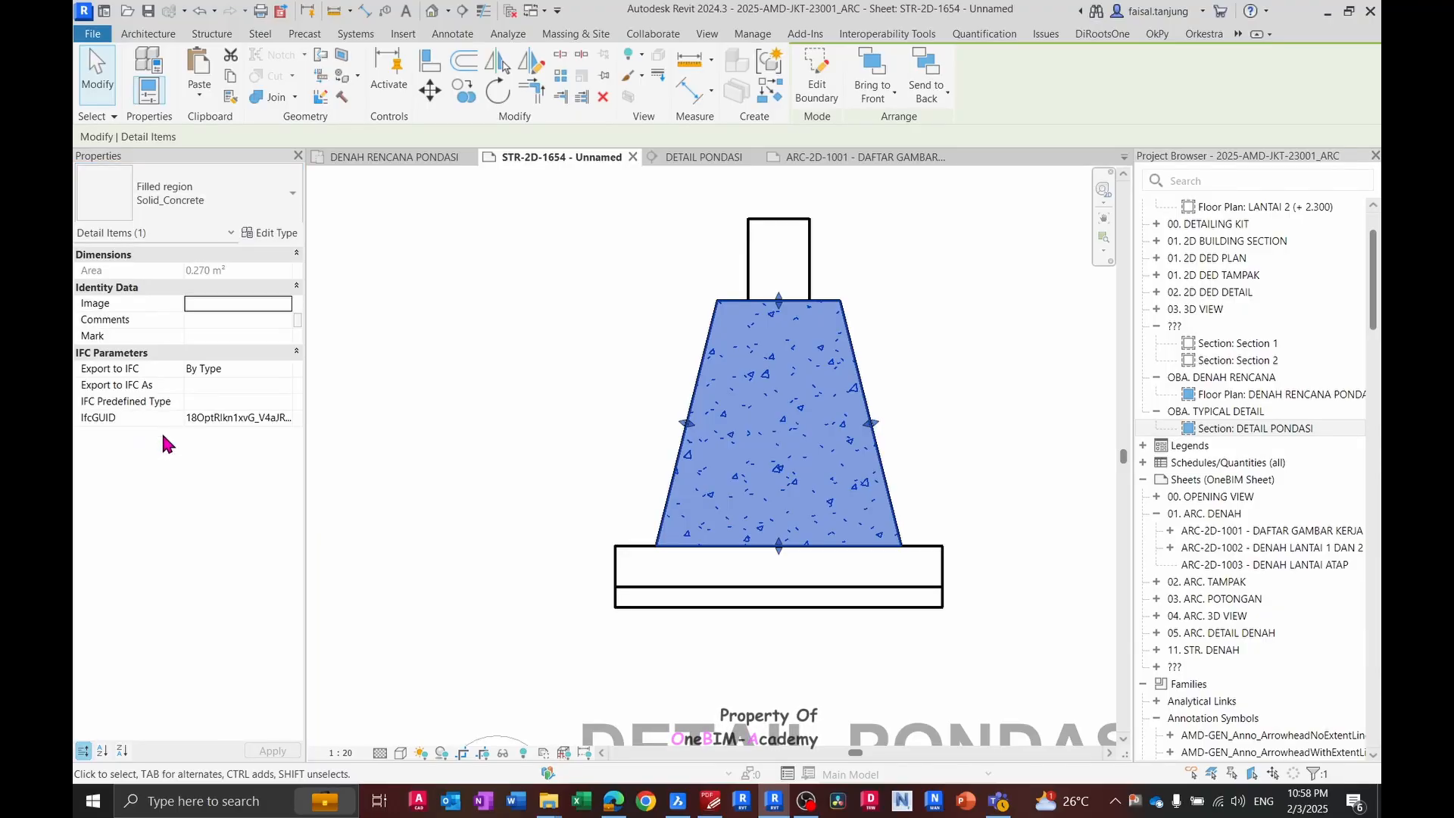
- Duplicate the trapezoidal region's Solid_Concrete type under the name Pondasi Batu Kali
{"action": "left_click", "coordinate": [273, 231]}
{"action": "left_click", "coordinate": [938, 182]}
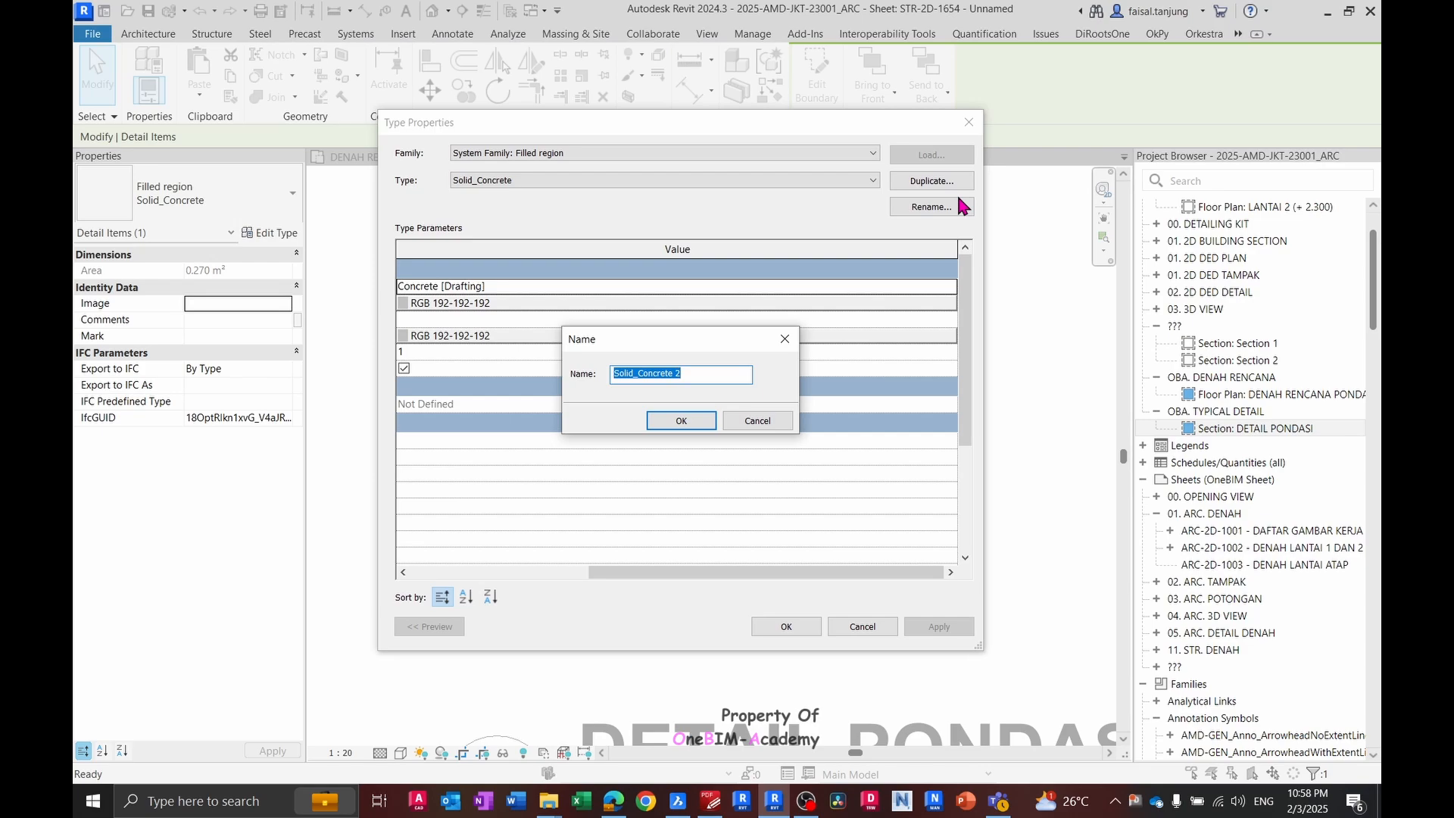
{"action": "type", "text": "Pondasi Batu Kali"}
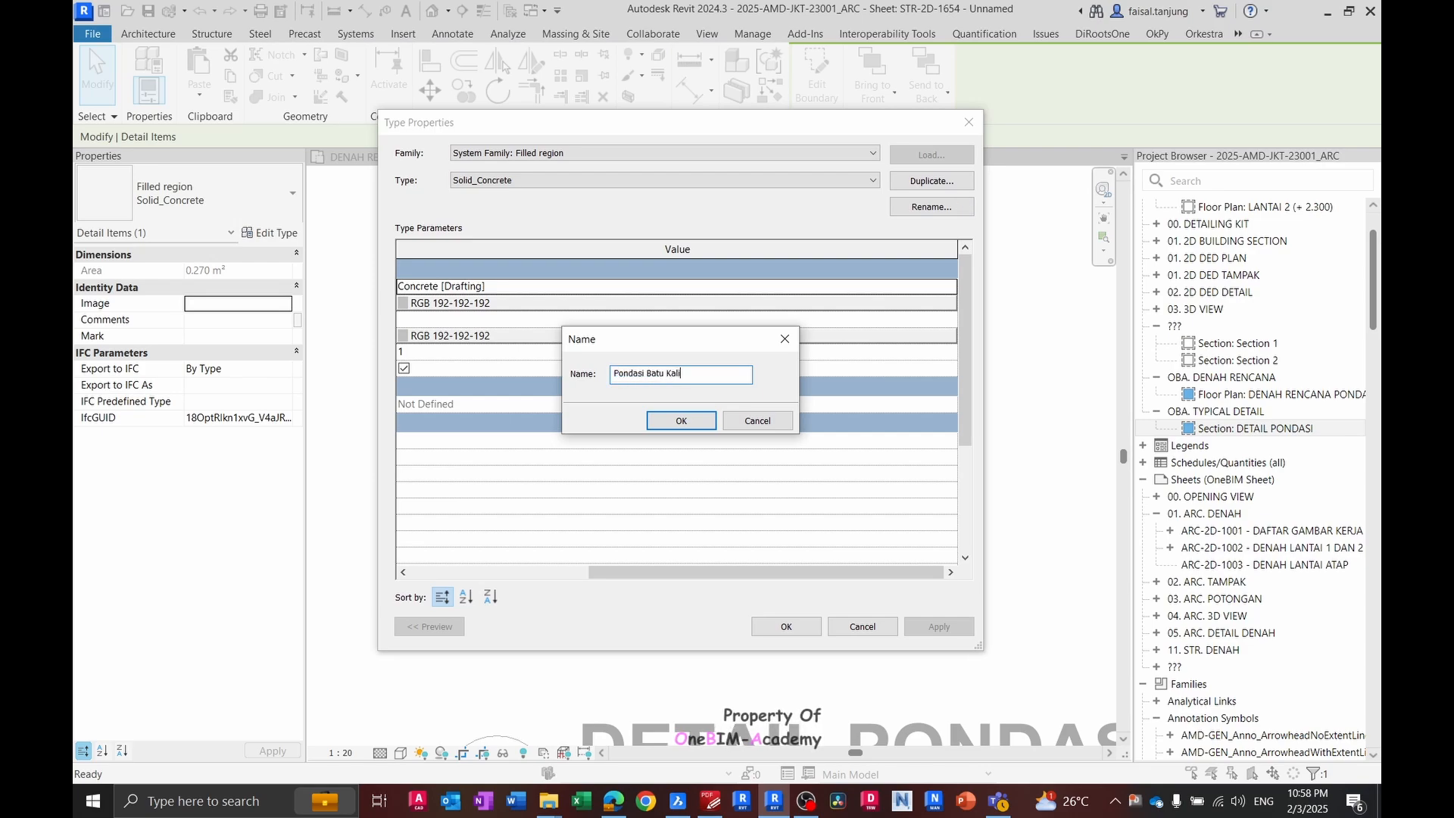
{"action": "key", "text": "Return"}
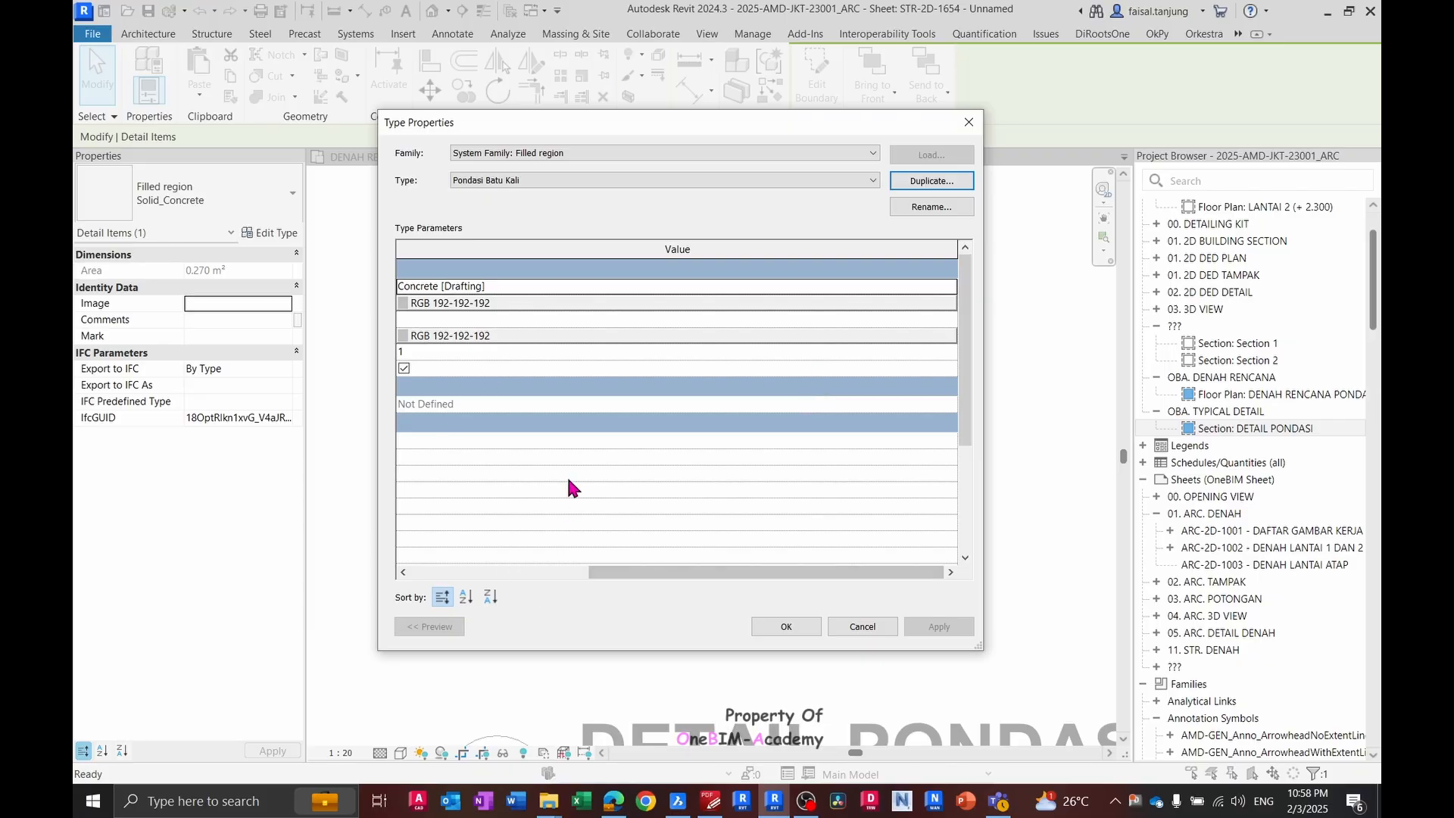
- Choose the OBA_CrushRock drafting pattern as the Pondasi Batu Kali type's foreground fill pattern
{"action": "left_click", "coordinate": [629, 289]}
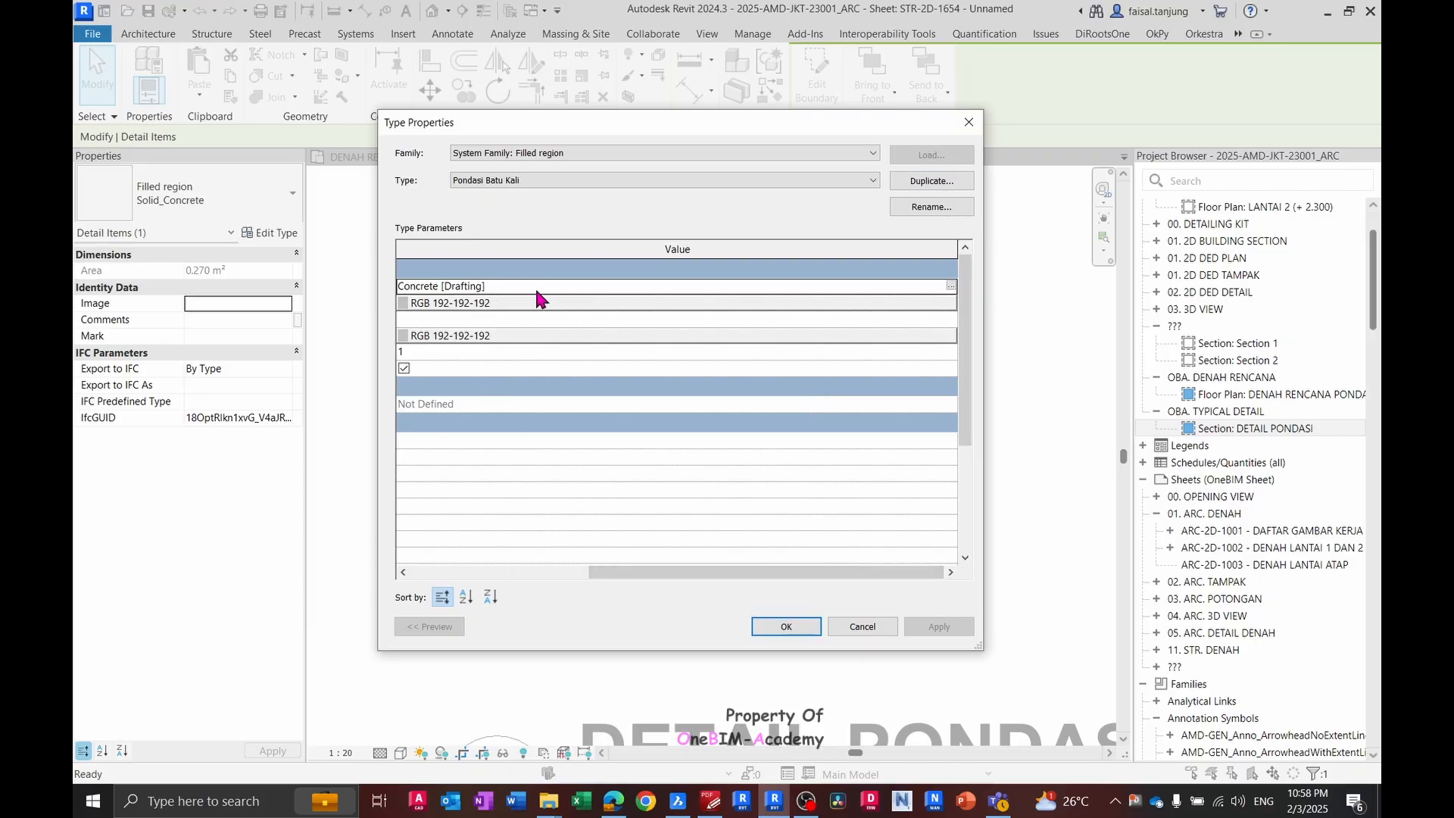
{"action": "left_click", "coordinate": [951, 289]}
{"action": "left_click_drag", "start_coordinate": [1172, 282], "coordinate": [771, 203]}
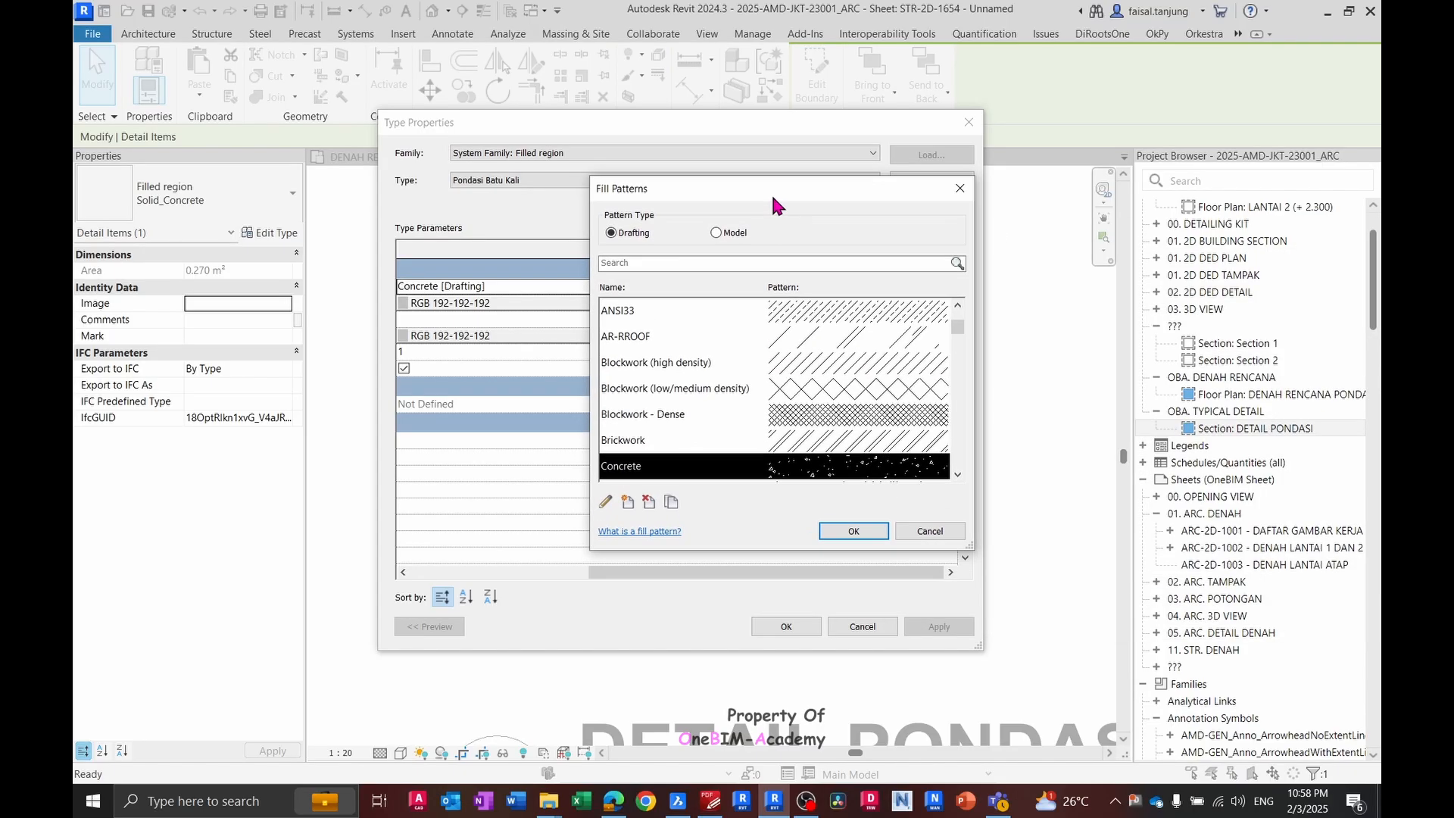
{"action": "scroll", "coordinate": [754, 393], "scroll_direction": "down", "scroll_amount": 3}
{"action": "scroll", "coordinate": [746, 398], "scroll_direction": "up", "scroll_amount": 3}
{"action": "scroll", "coordinate": [747, 397], "scroll_direction": "down", "scroll_amount": 9}
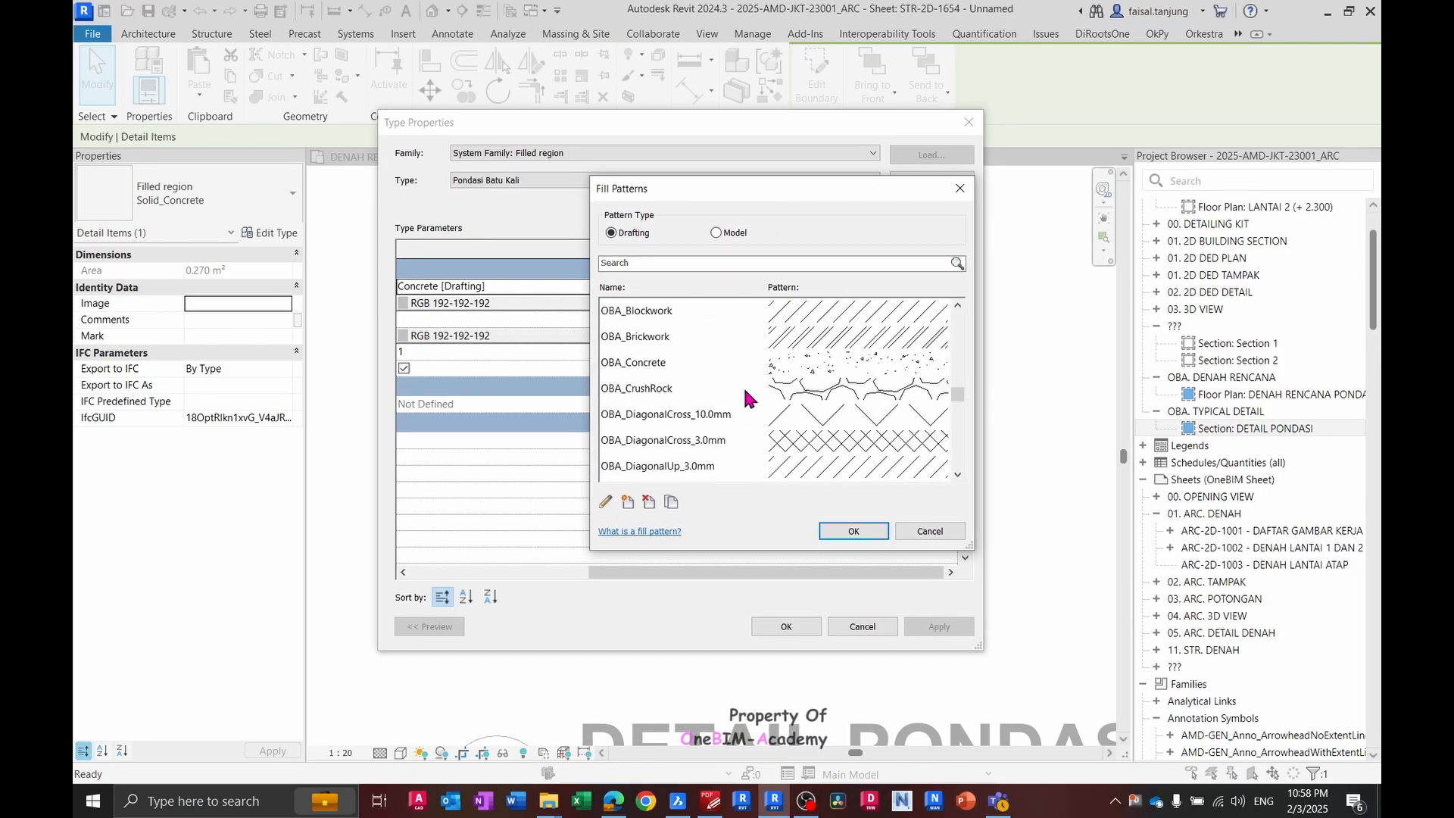
{"action": "left_click", "coordinate": [703, 390]}
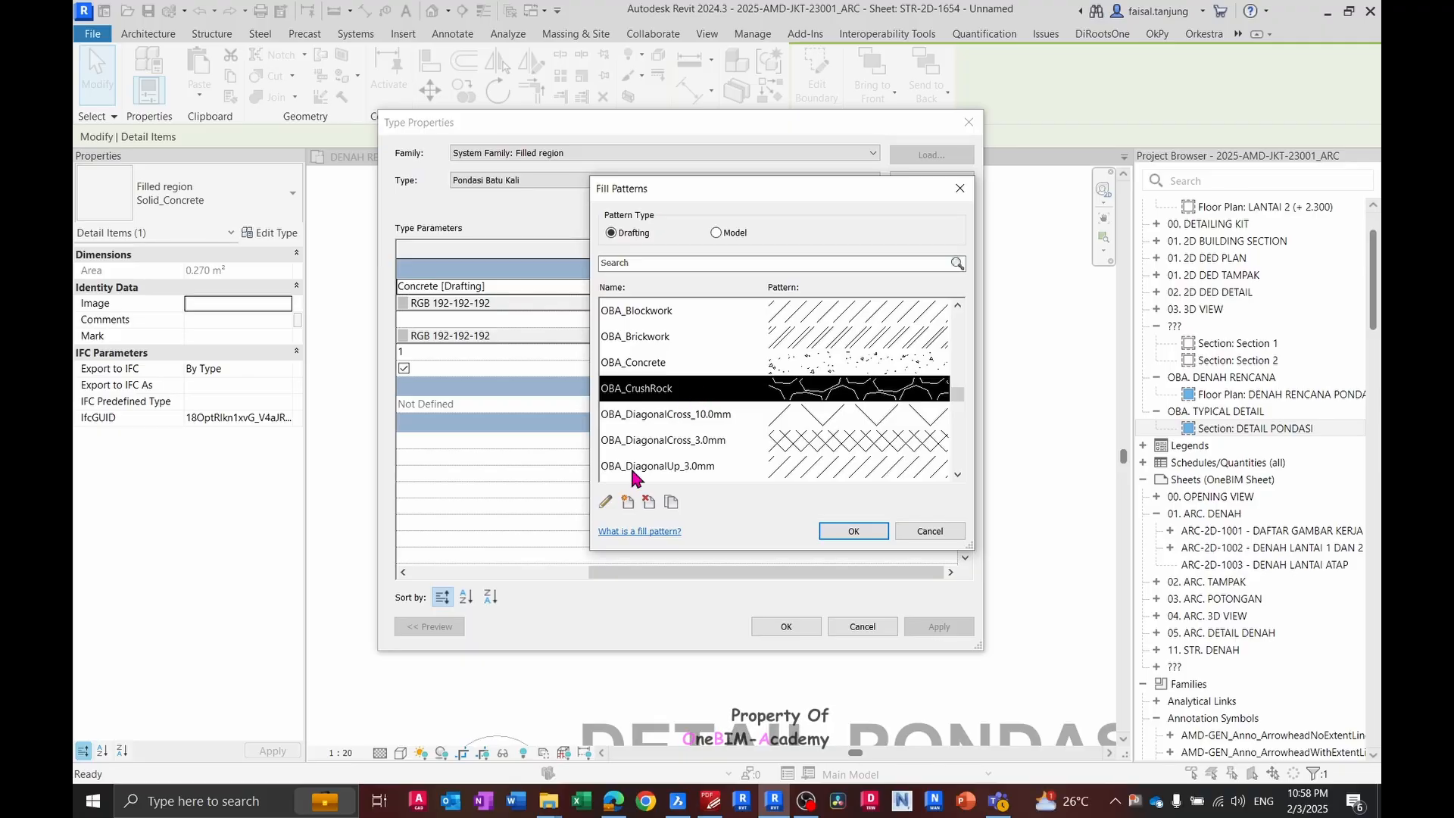
- Set the OBA_CrushRock pattern's import scale to .75, apply the pattern to the type and deselect the region
{"action": "left_click", "coordinate": [605, 502]}
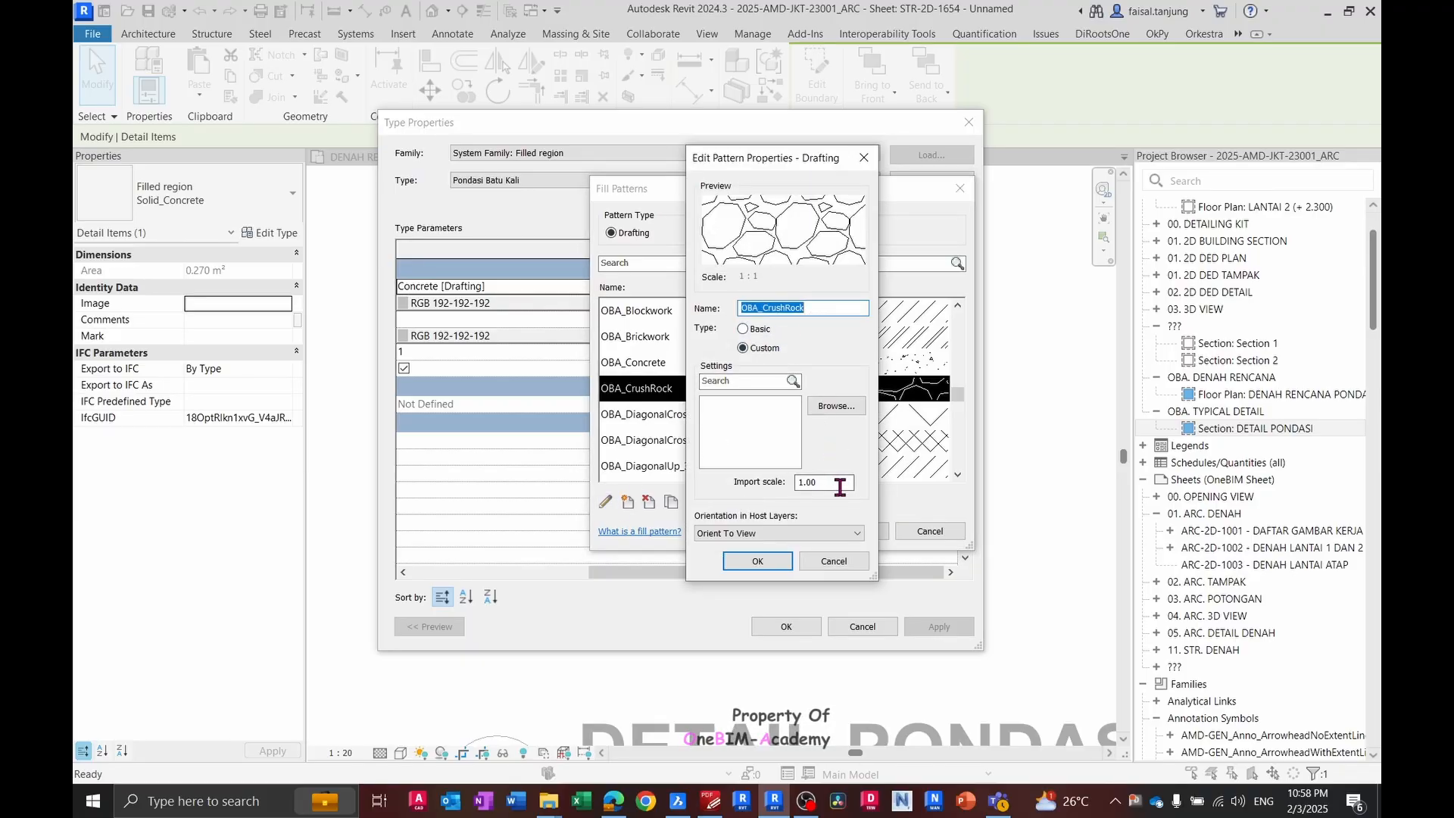
{"action": "left_click_drag", "start_coordinate": [838, 480], "coordinate": [785, 481]}
{"action": "type", "text": "."}
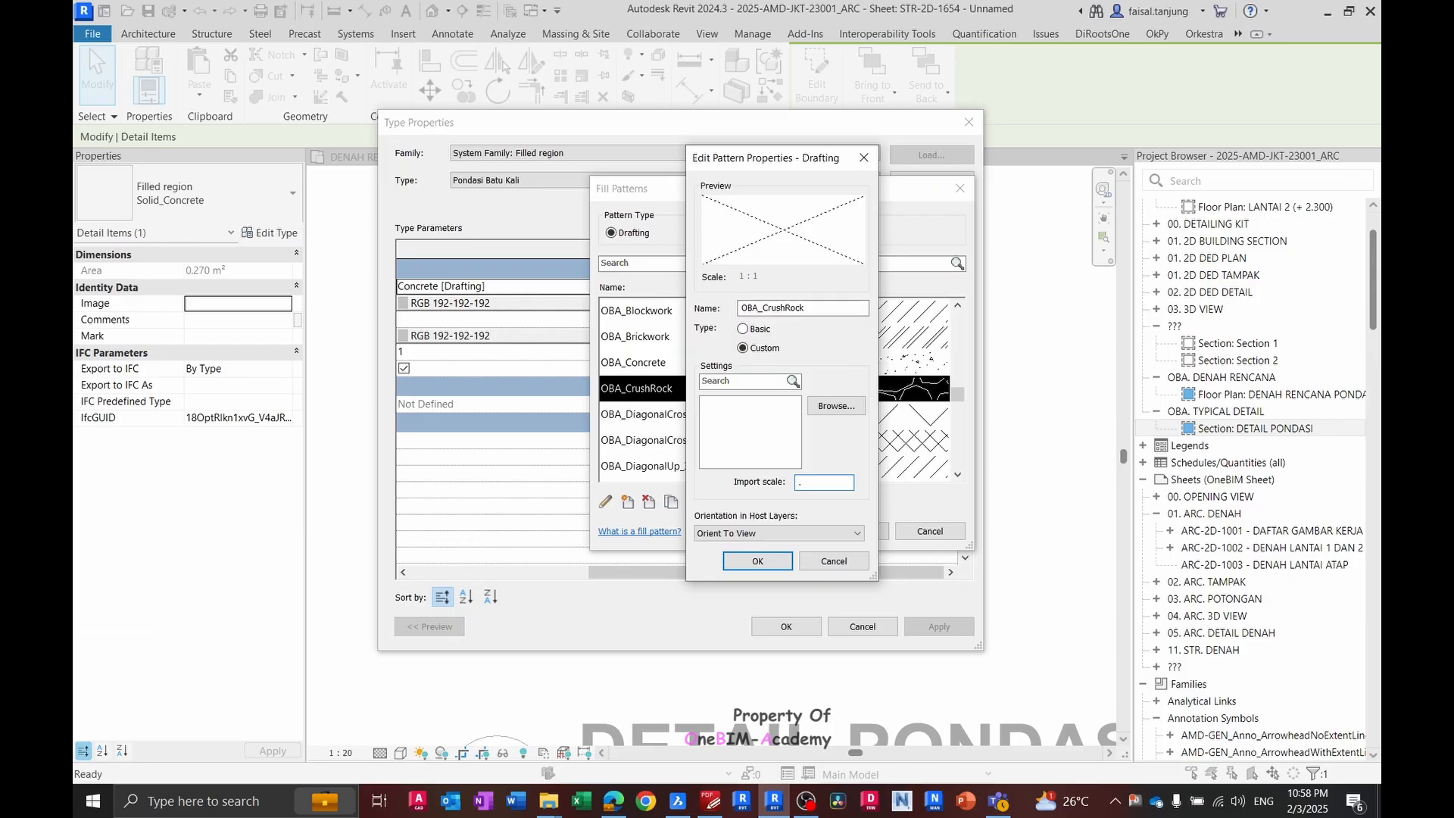
{"action": "type", "text": "75"}
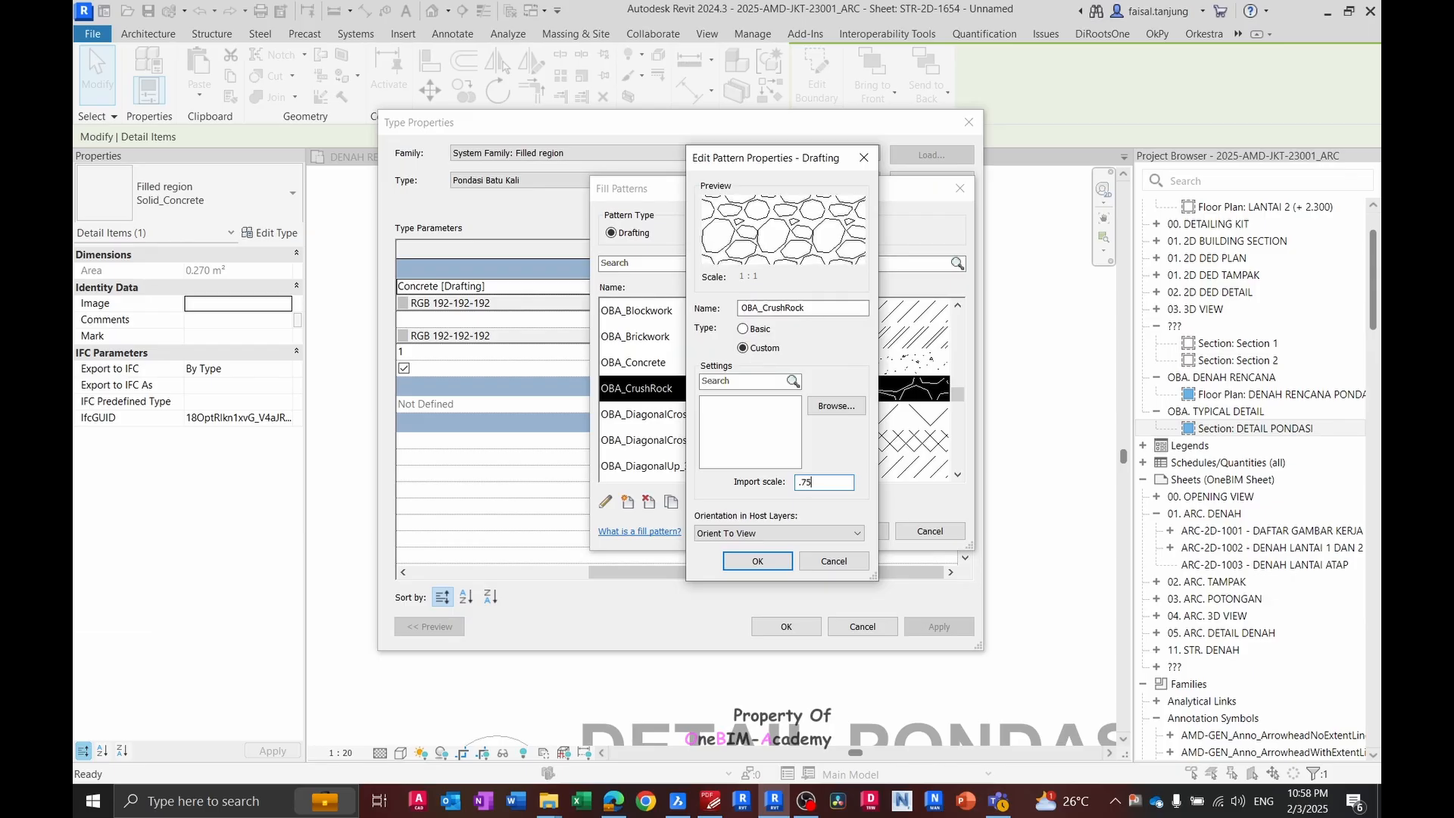
{"action": "left_click", "coordinate": [757, 560]}
{"action": "left_click", "coordinate": [852, 531]}
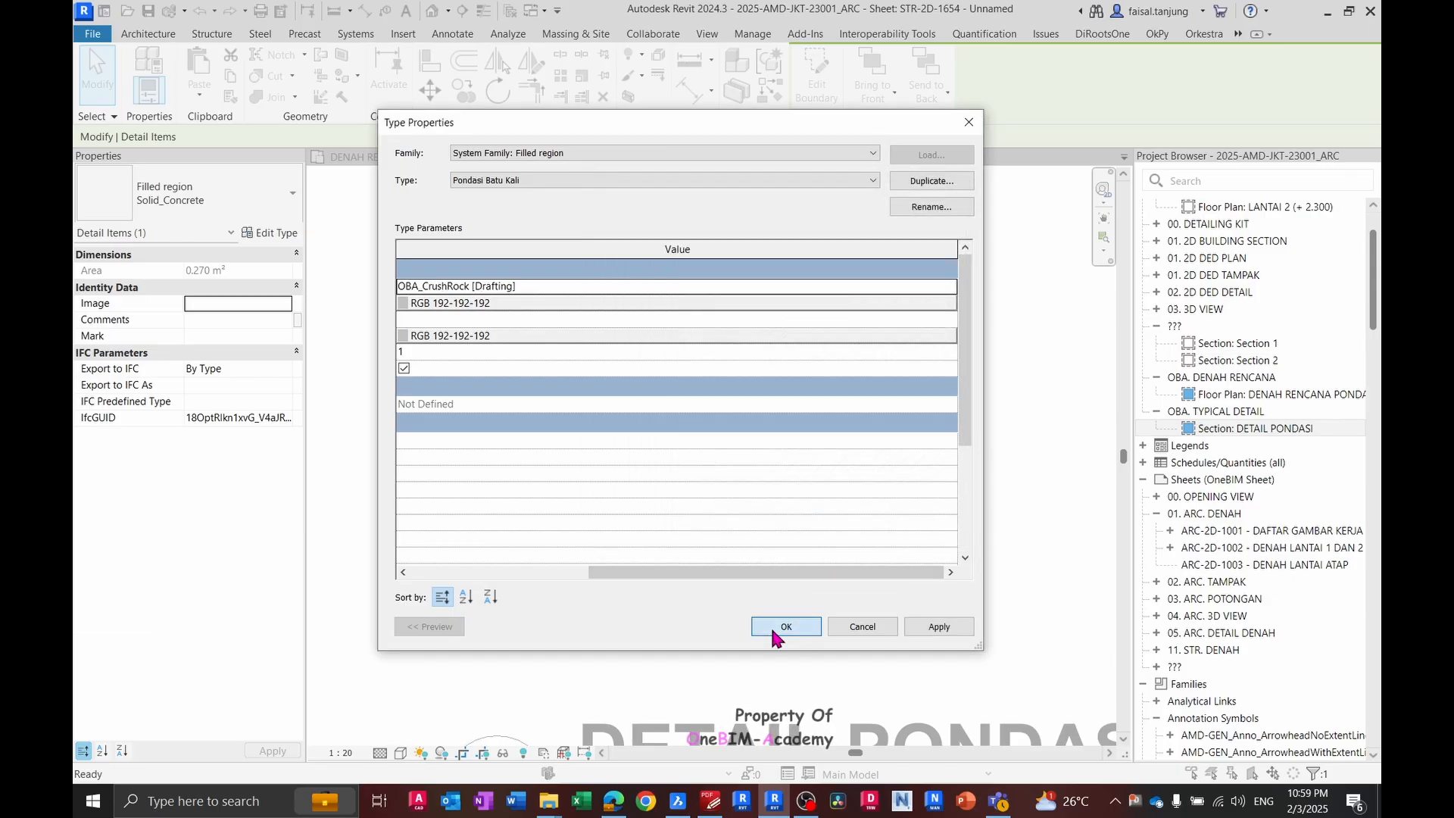
{"action": "left_click", "coordinate": [786, 626]}
{"action": "left_click", "coordinate": [931, 318]}
- Compare the foundation body's stone hatch with the Pasangan Batu Kali hatch in the reference PDF's Detail Pondasi
{"action": "key", "text": "alt+Tab"}
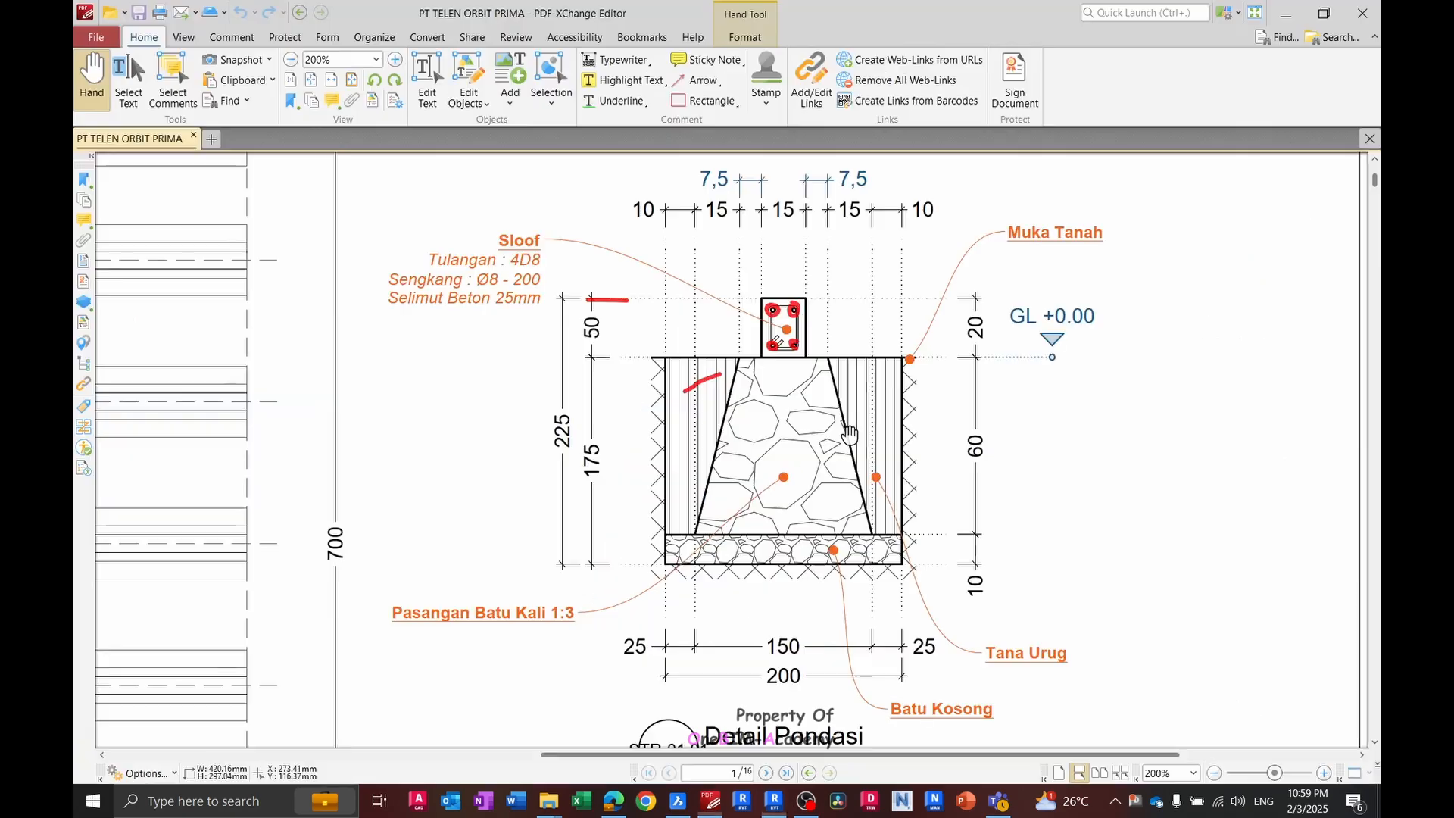
{"action": "key", "text": "alt+Tab"}
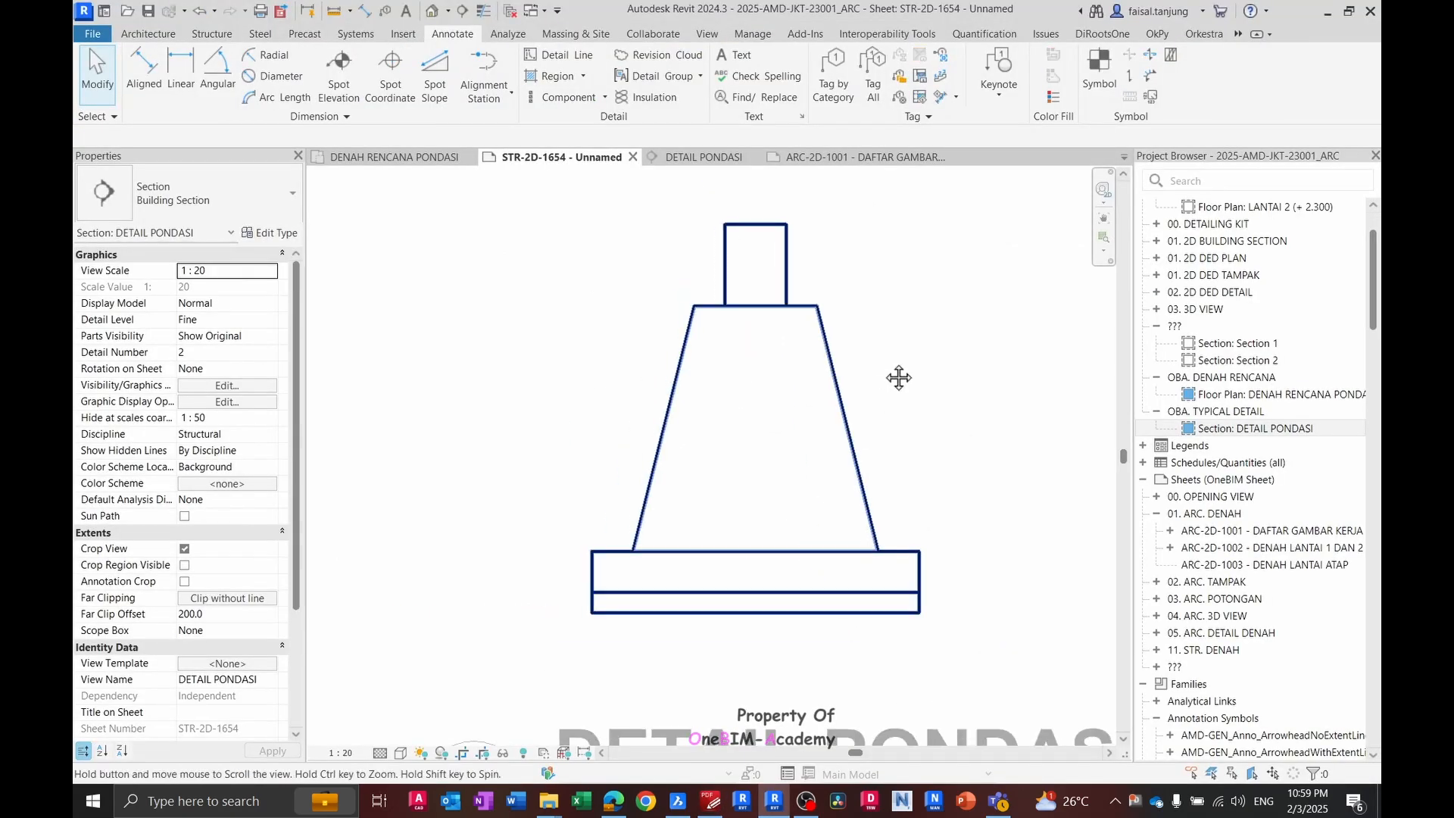
{"action": "key", "text": "alt+Tab"}
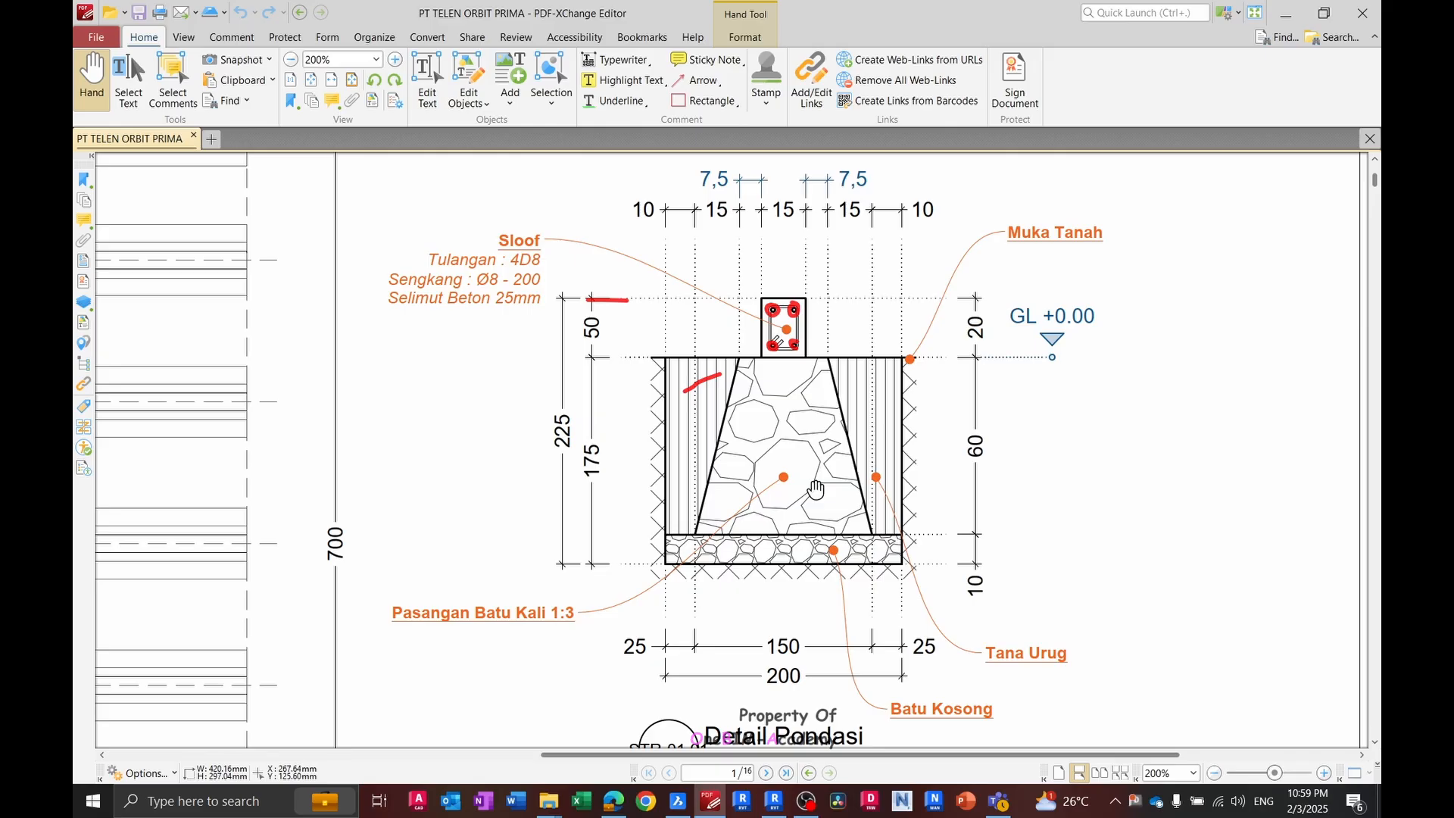
{"action": "key", "text": "alt+Tab"}
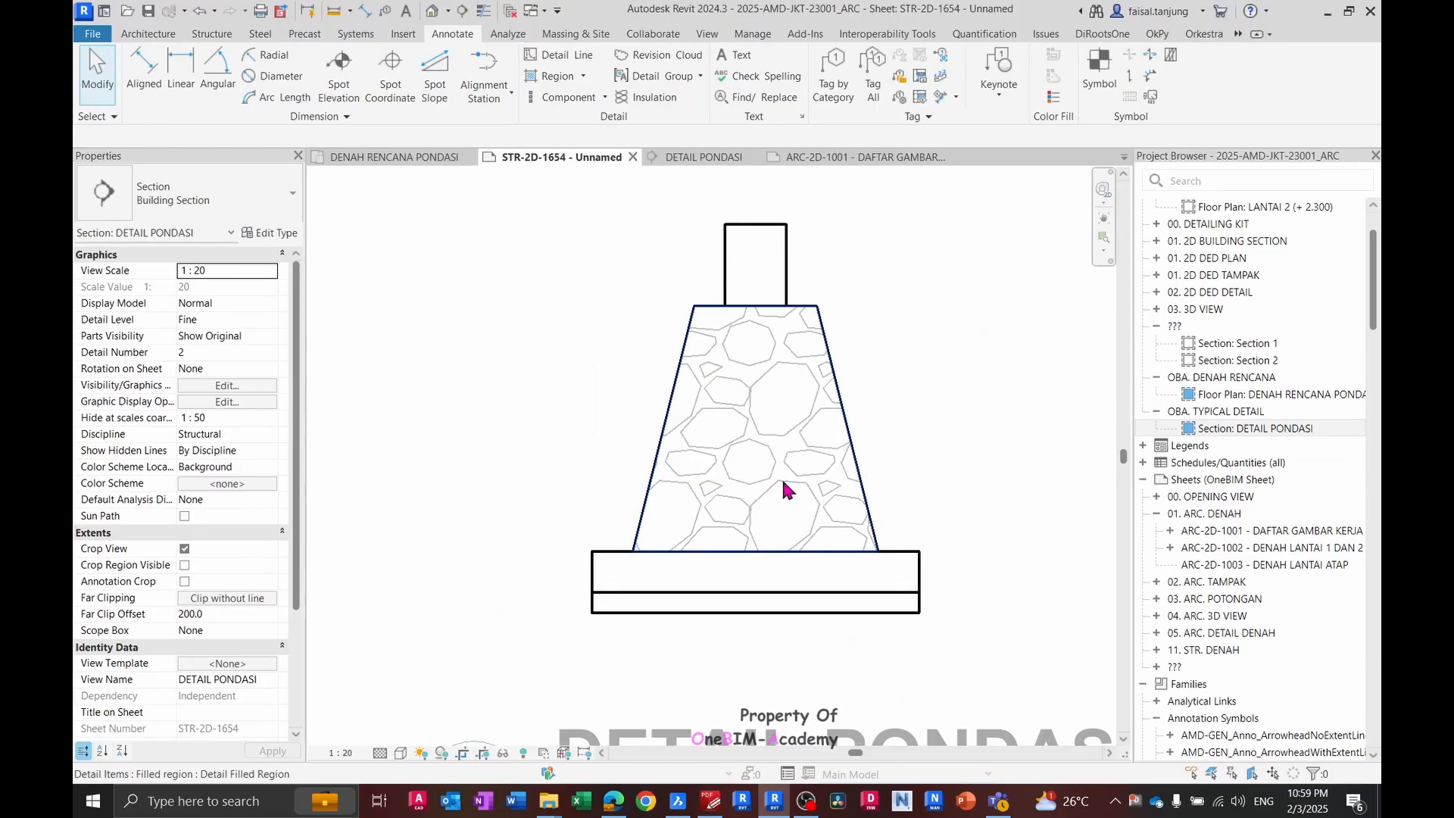
{"action": "key", "text": "alt+Tab"}
{"action": "key", "text": "alt+Tab"}
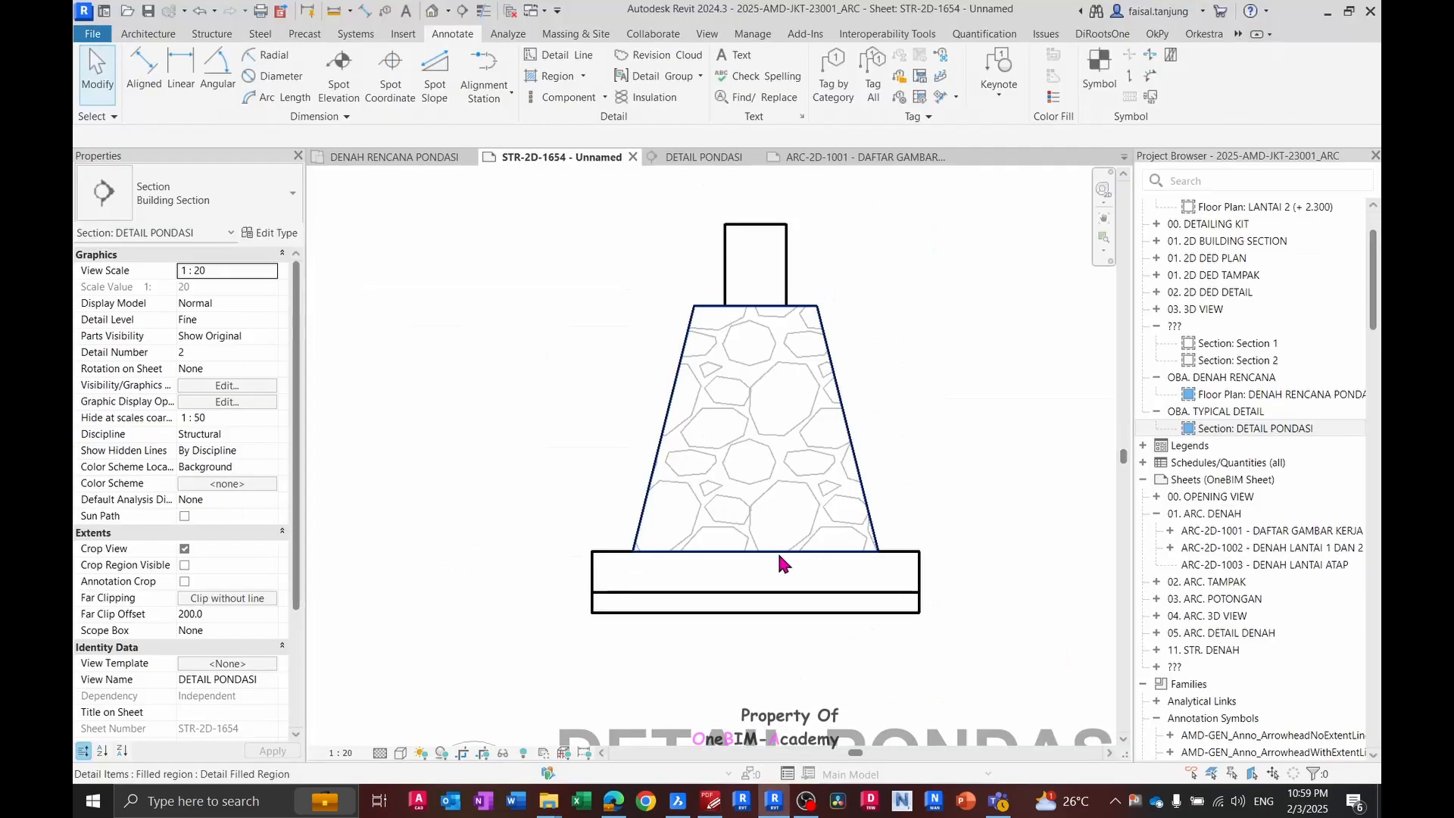
{"action": "left_click", "coordinate": [751, 485]}
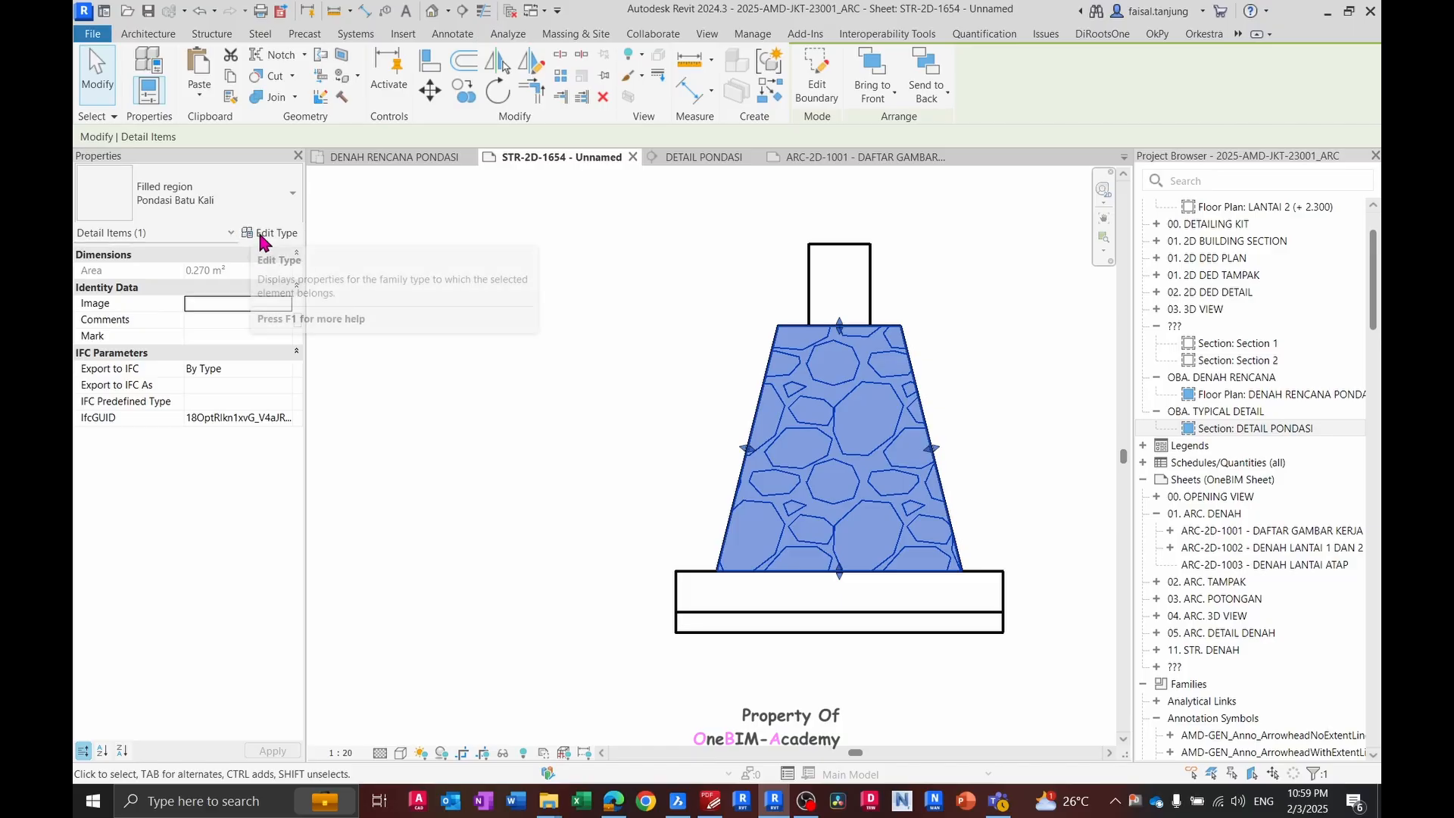
{"action": "key", "text": "alt+Tab"}
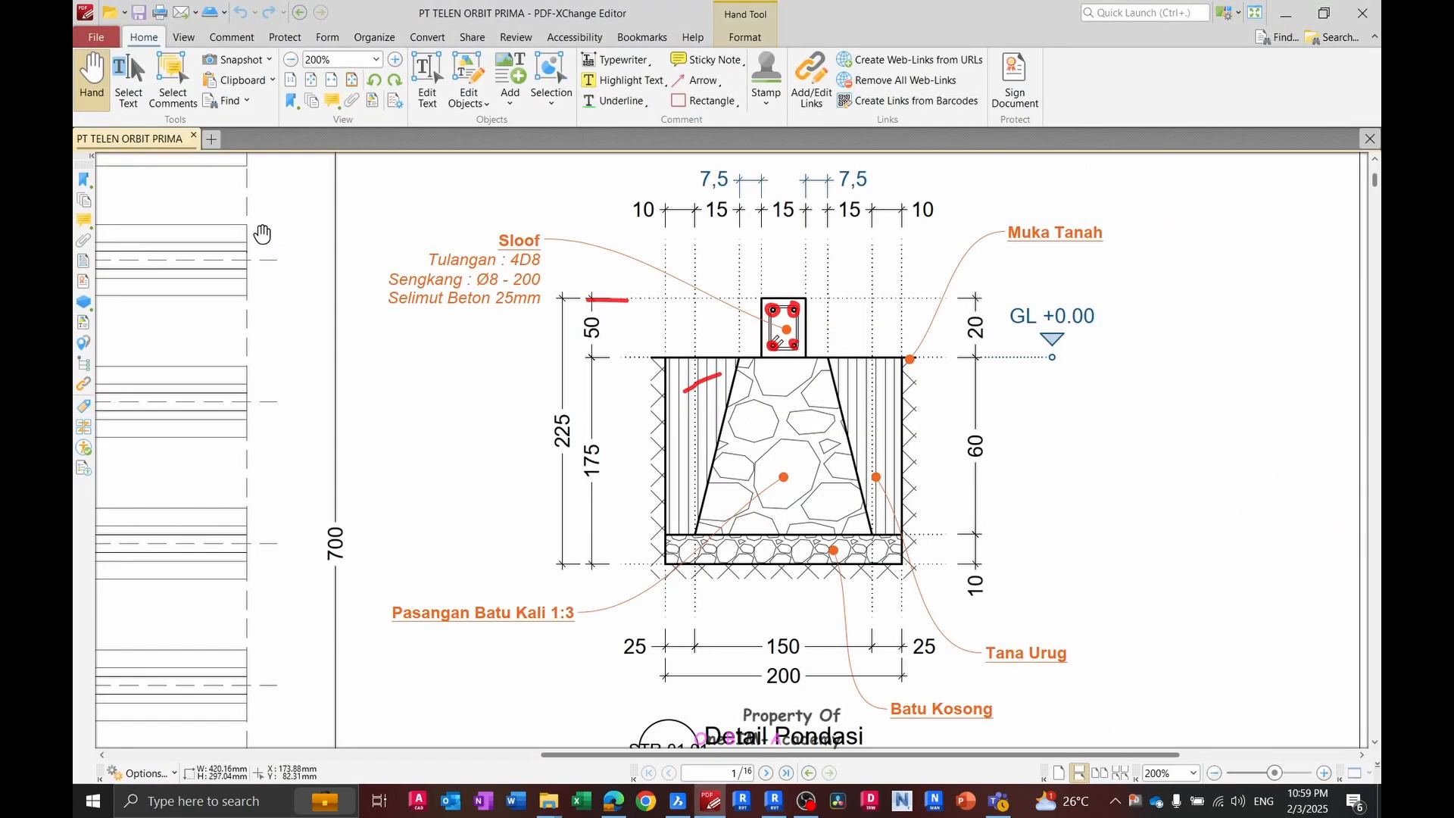
{"action": "key", "text": "alt+Tab"}
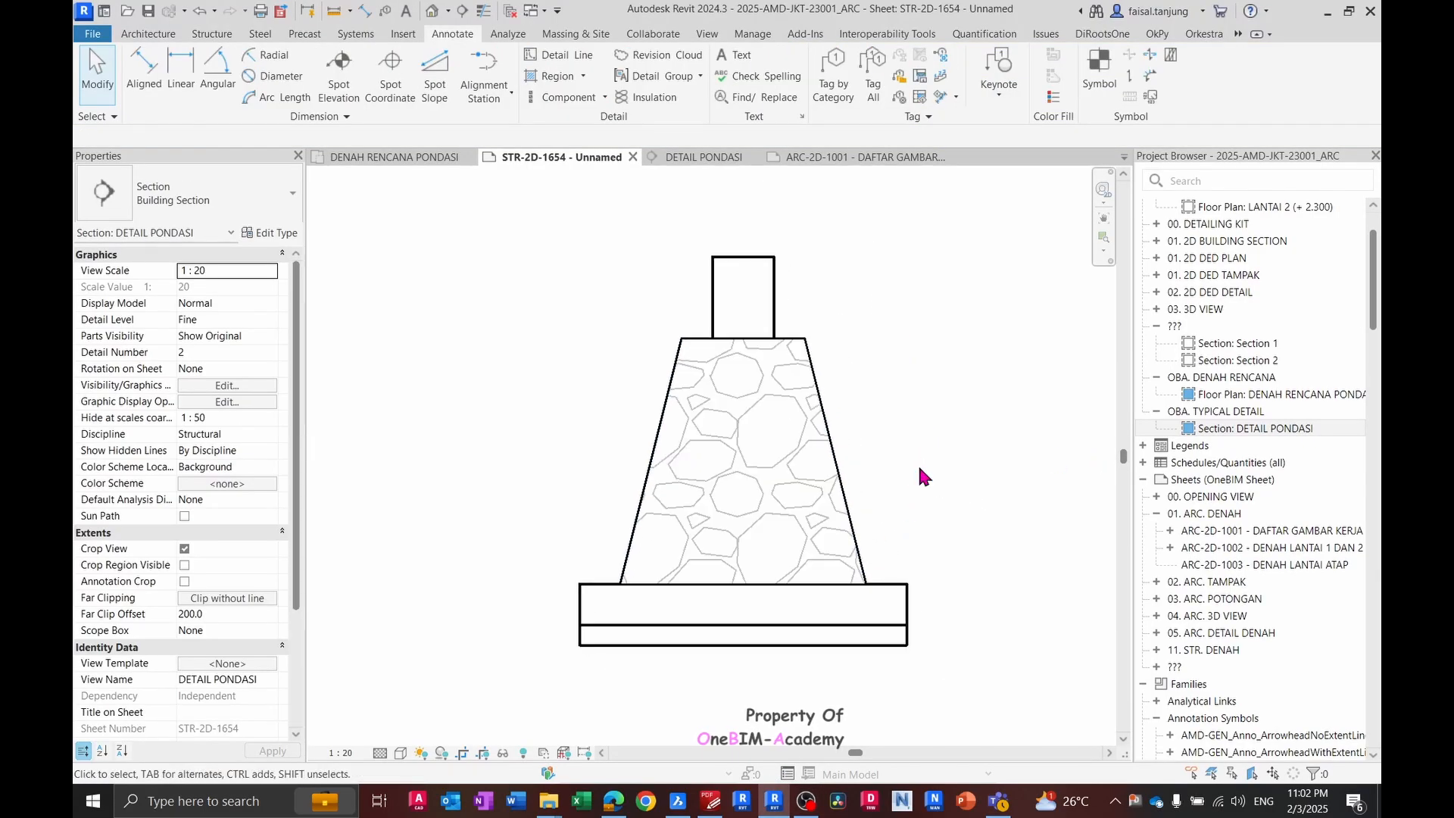
{"action": "left_click", "coordinate": [779, 536]}
{"action": "scroll", "coordinate": [772, 530], "scroll_direction": "up", "scroll_amount": 3}
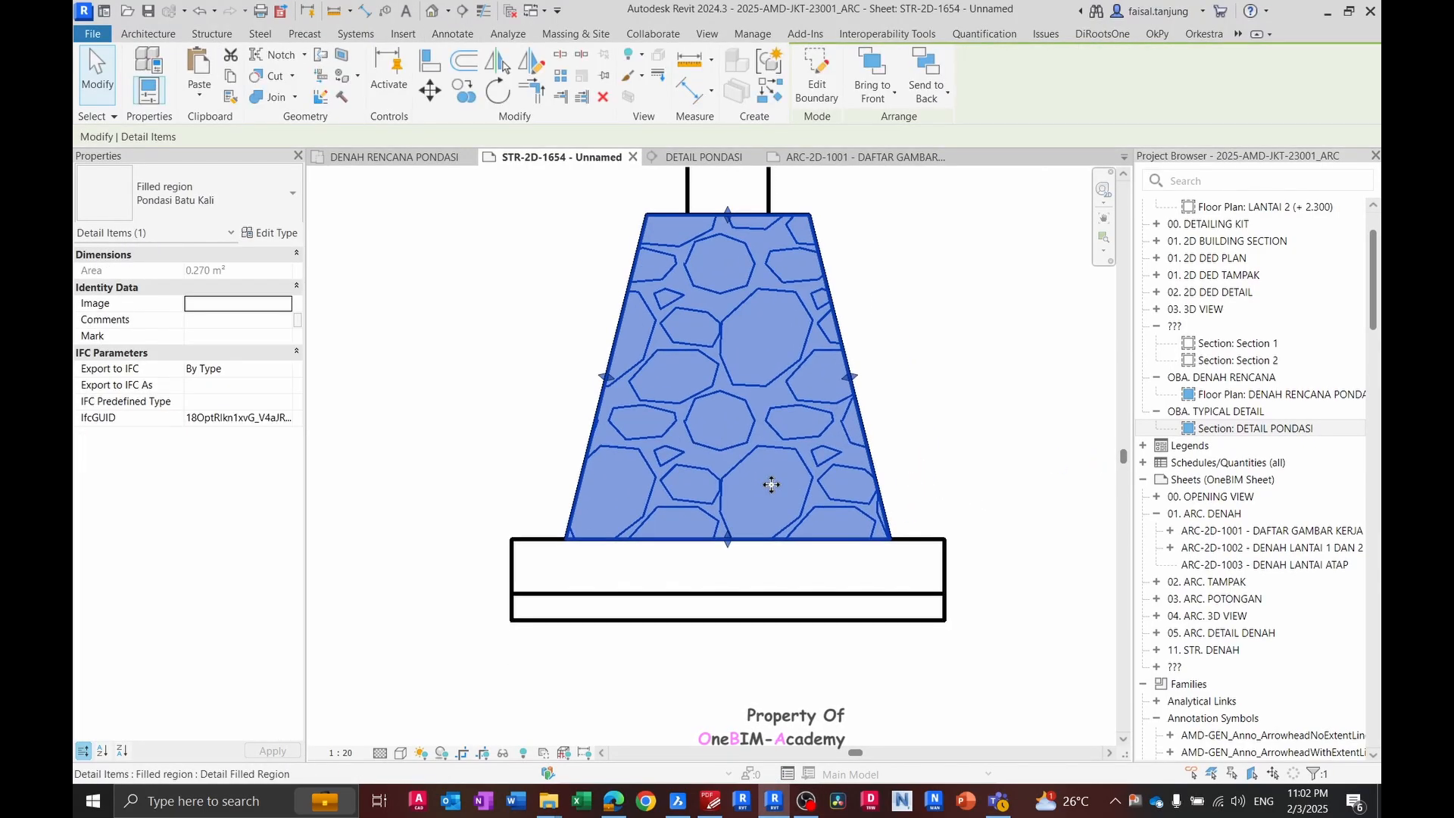
{"action": "left_click", "coordinate": [935, 334]}
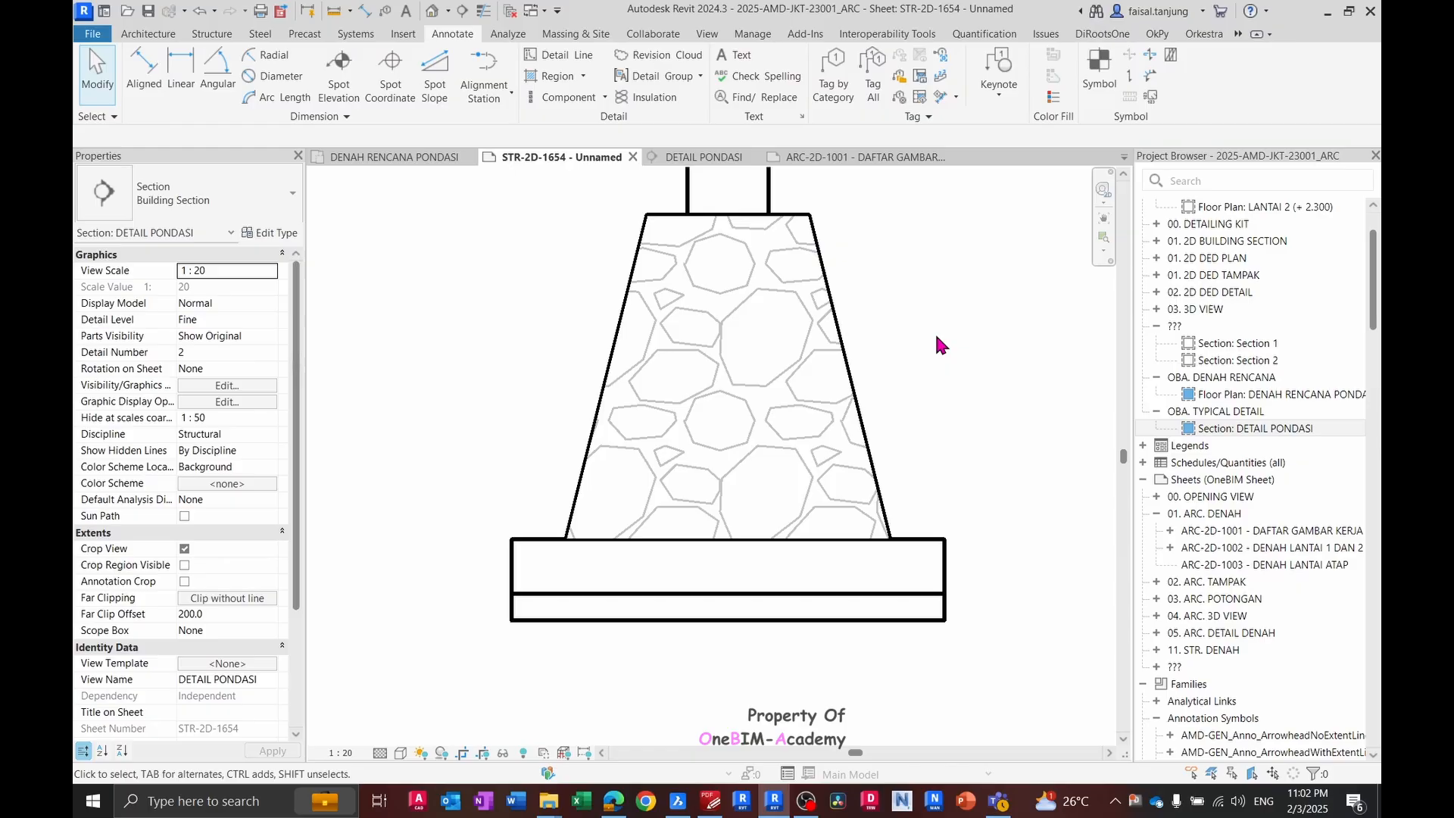
- Create an 800 by 100 mm rectangular Solid_Concrete filled region over the upper layer directly beneath the trapezoidal foundation body
{"action": "right_click", "coordinate": [786, 353]}
{"action": "left_click", "coordinate": [833, 481]}
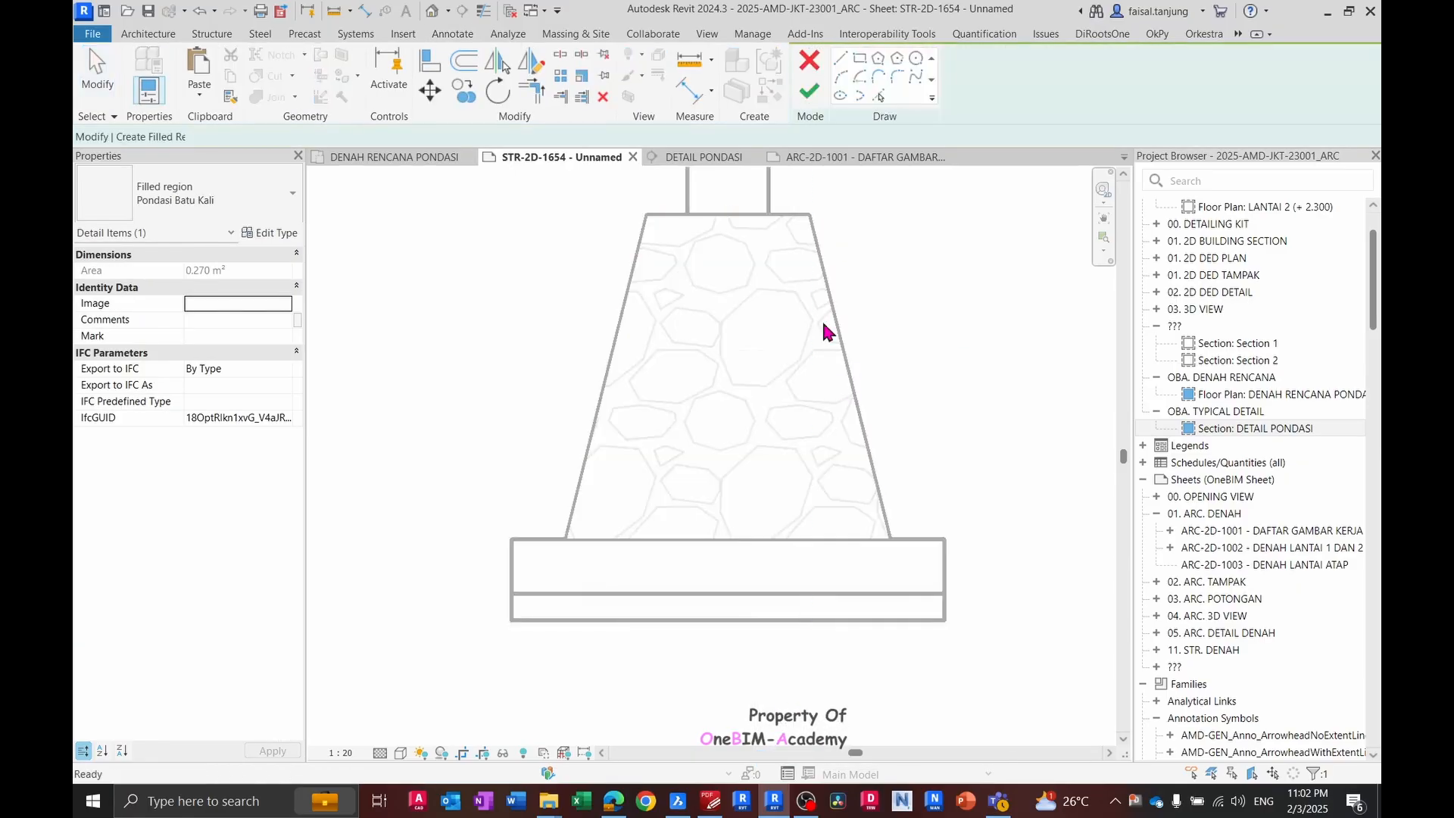
{"action": "left_click", "coordinate": [859, 58]}
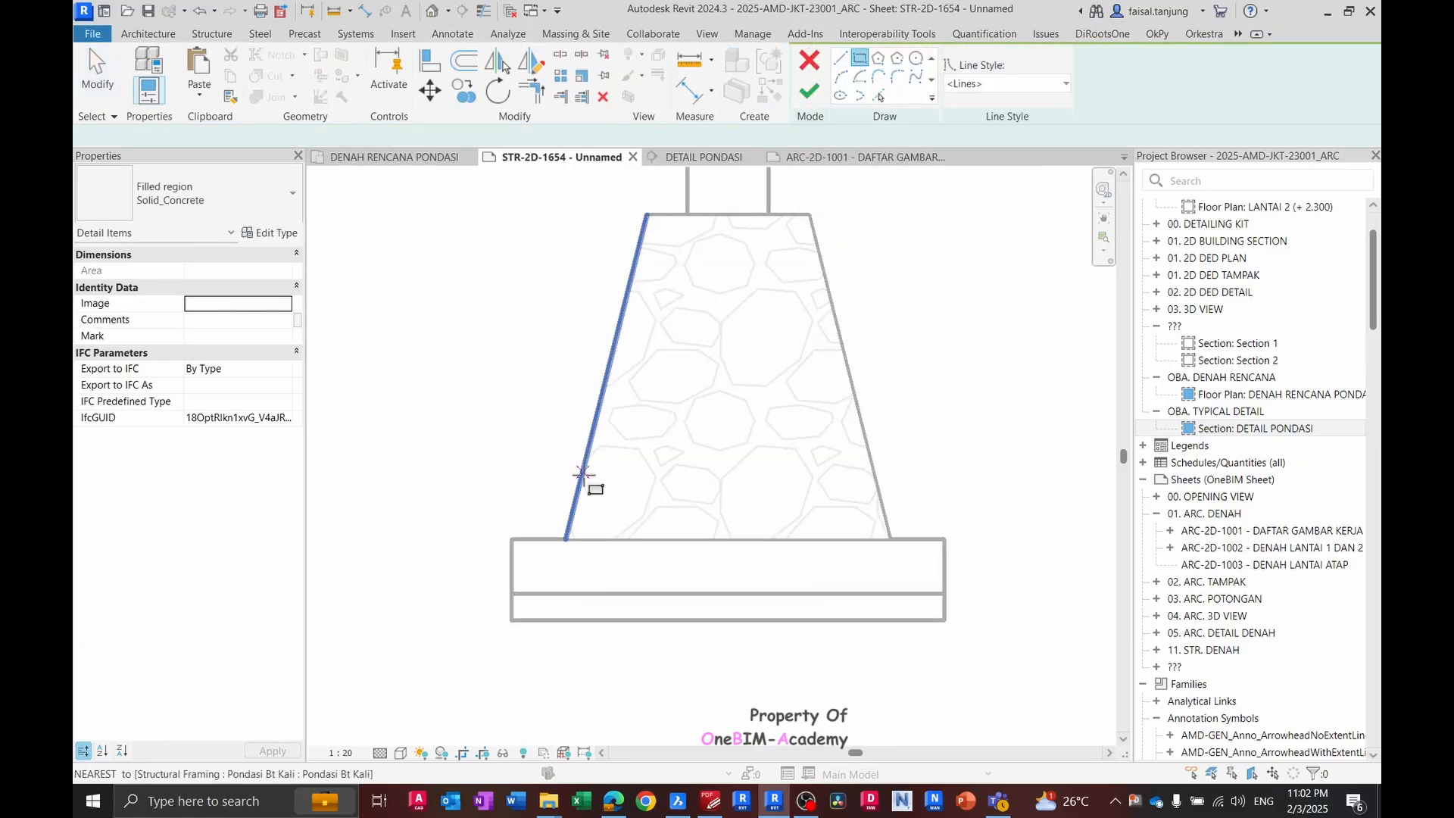
{"action": "left_click", "coordinate": [512, 539]}
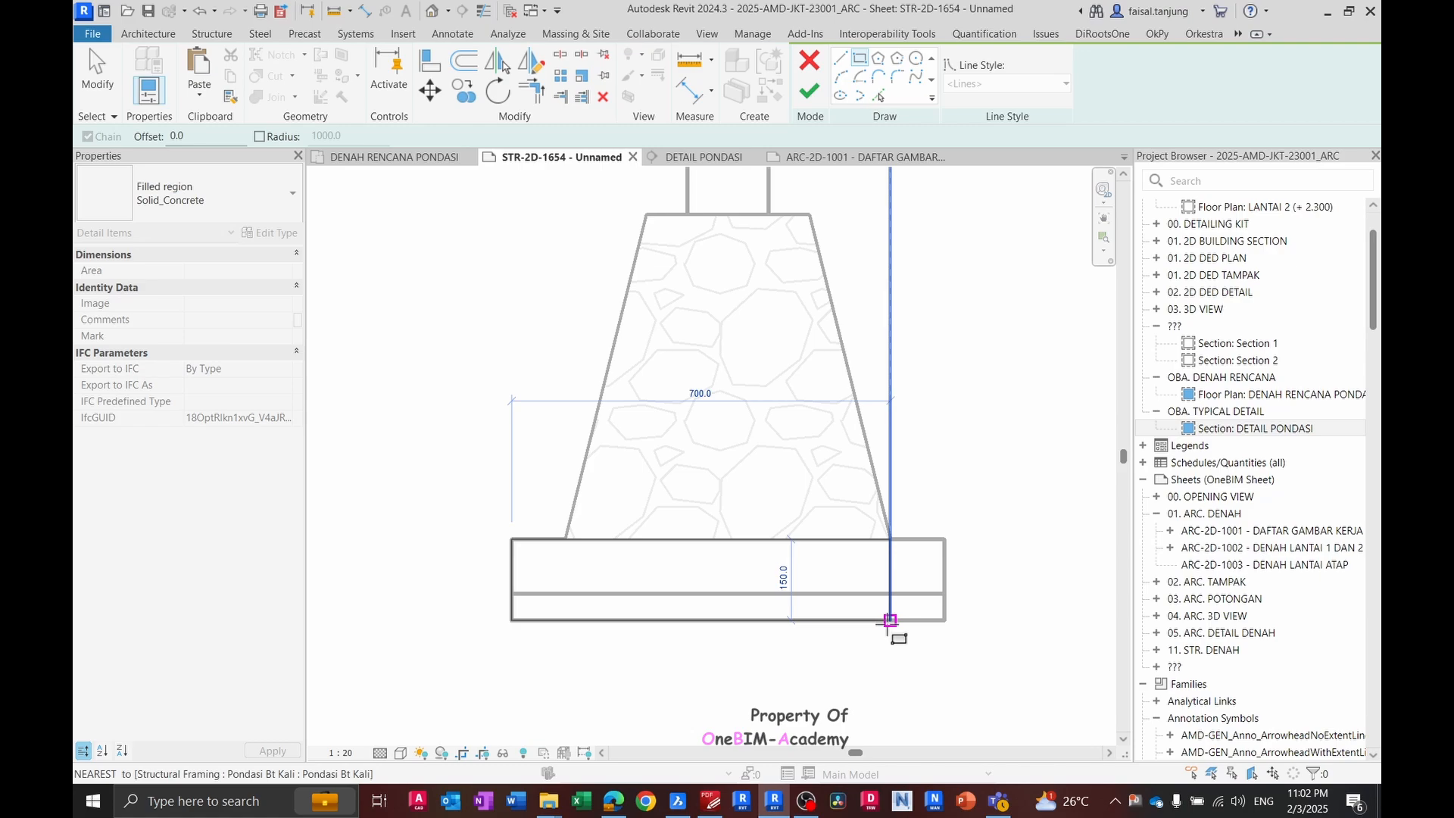
{"action": "left_click", "coordinate": [938, 594]}
{"action": "middle_click_drag", "start_coordinate": [902, 520], "coordinate": [962, 543]}
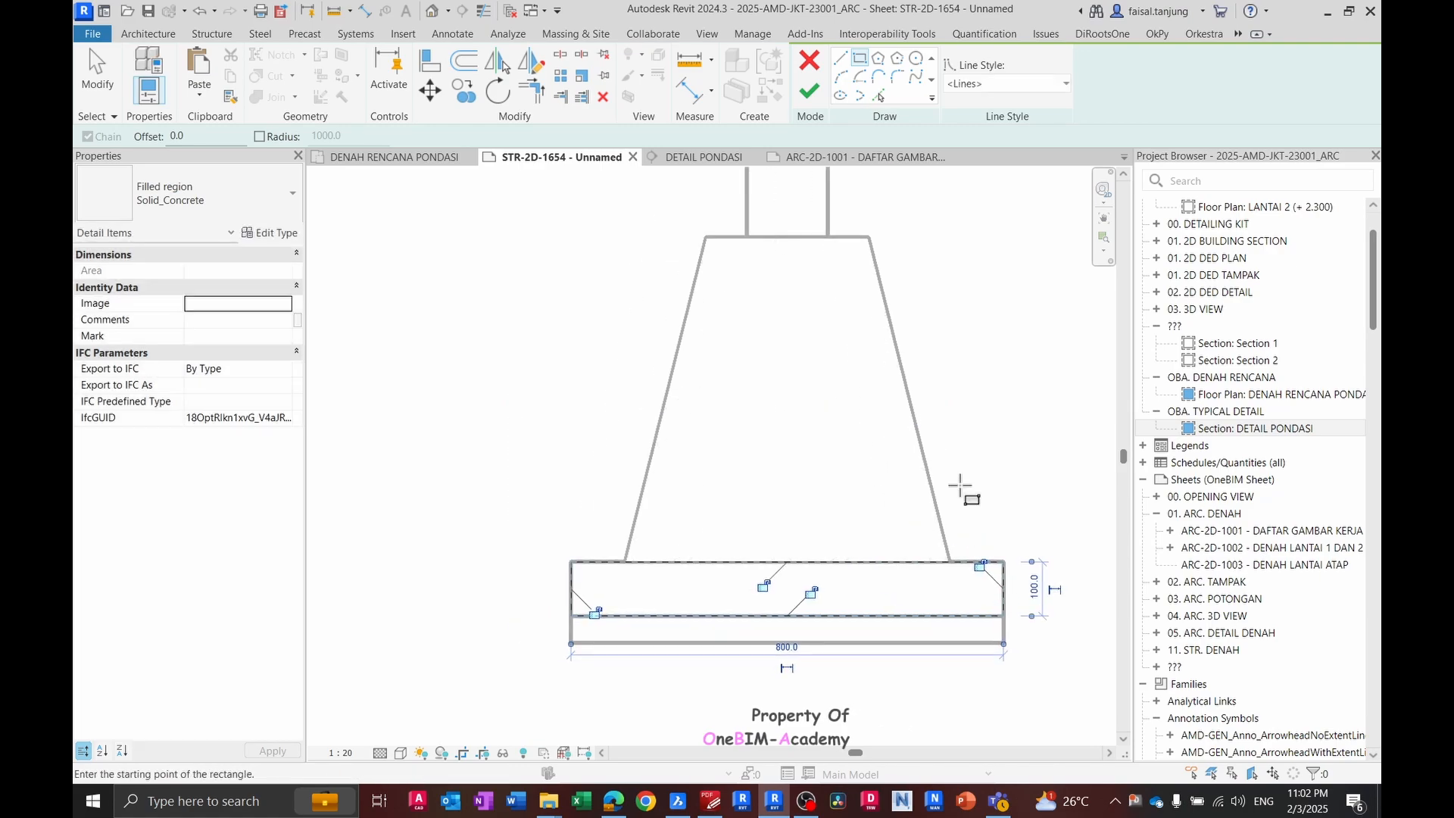
{"action": "left_click", "coordinate": [810, 92]}
{"action": "left_click", "coordinate": [691, 594]}
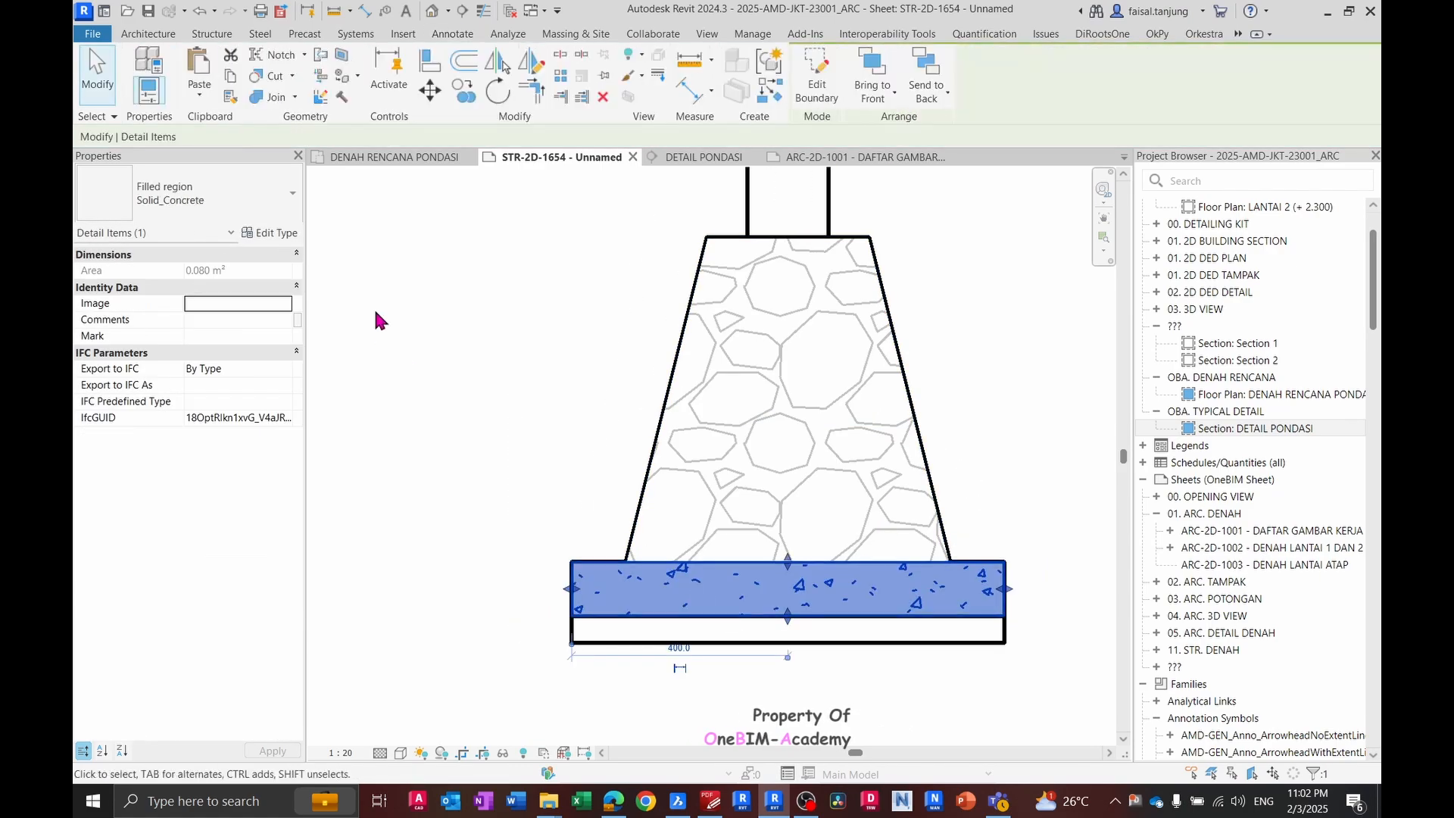
{"action": "key", "text": "Escape"}
- Match the rectangular base layer region's type to the foundation body's Pondasi Batu Kali filled region
{"action": "key", "text": "m"}
{"action": "key", "text": "a"}
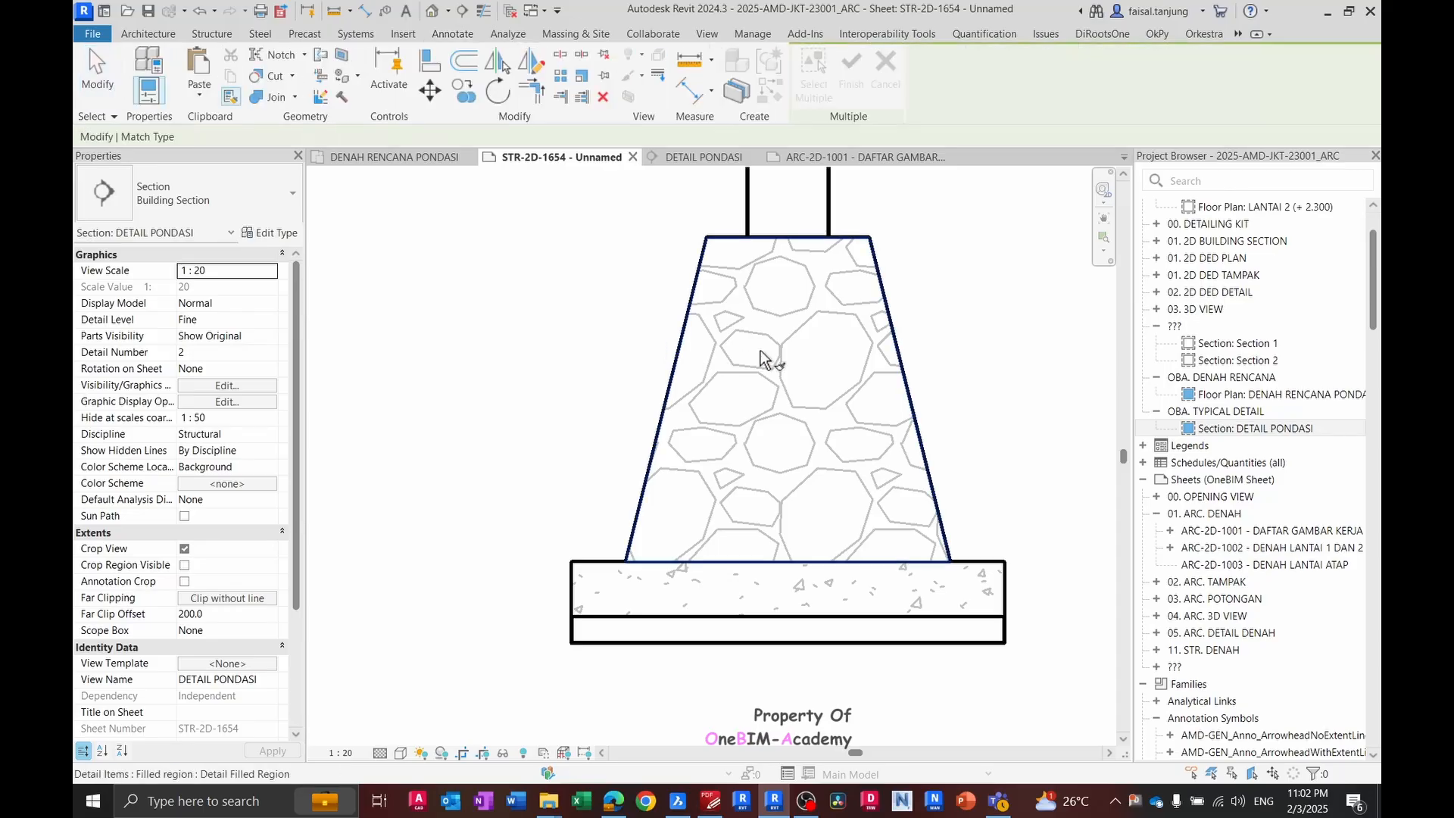
{"action": "left_click", "coordinate": [772, 357]}
{"action": "left_click", "coordinate": [665, 606]}
{"action": "key", "text": "Escape"}
- Duplicate the base layer region's Pondasi Batu Kali type as Batu Kosong, following the layer's label in the reference PDF
{"action": "left_click", "coordinate": [616, 588]}
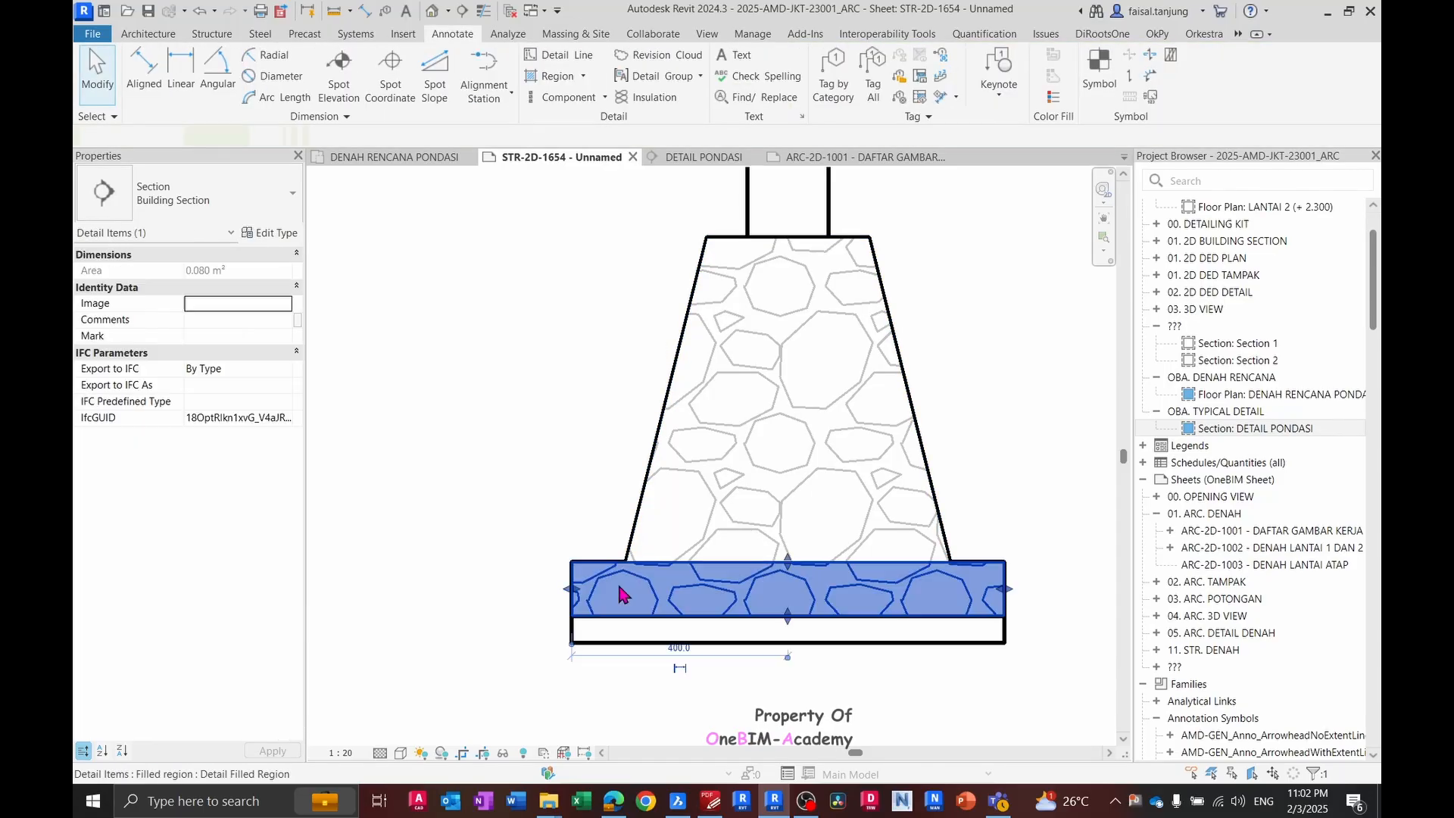
{"action": "left_click", "coordinate": [285, 234]}
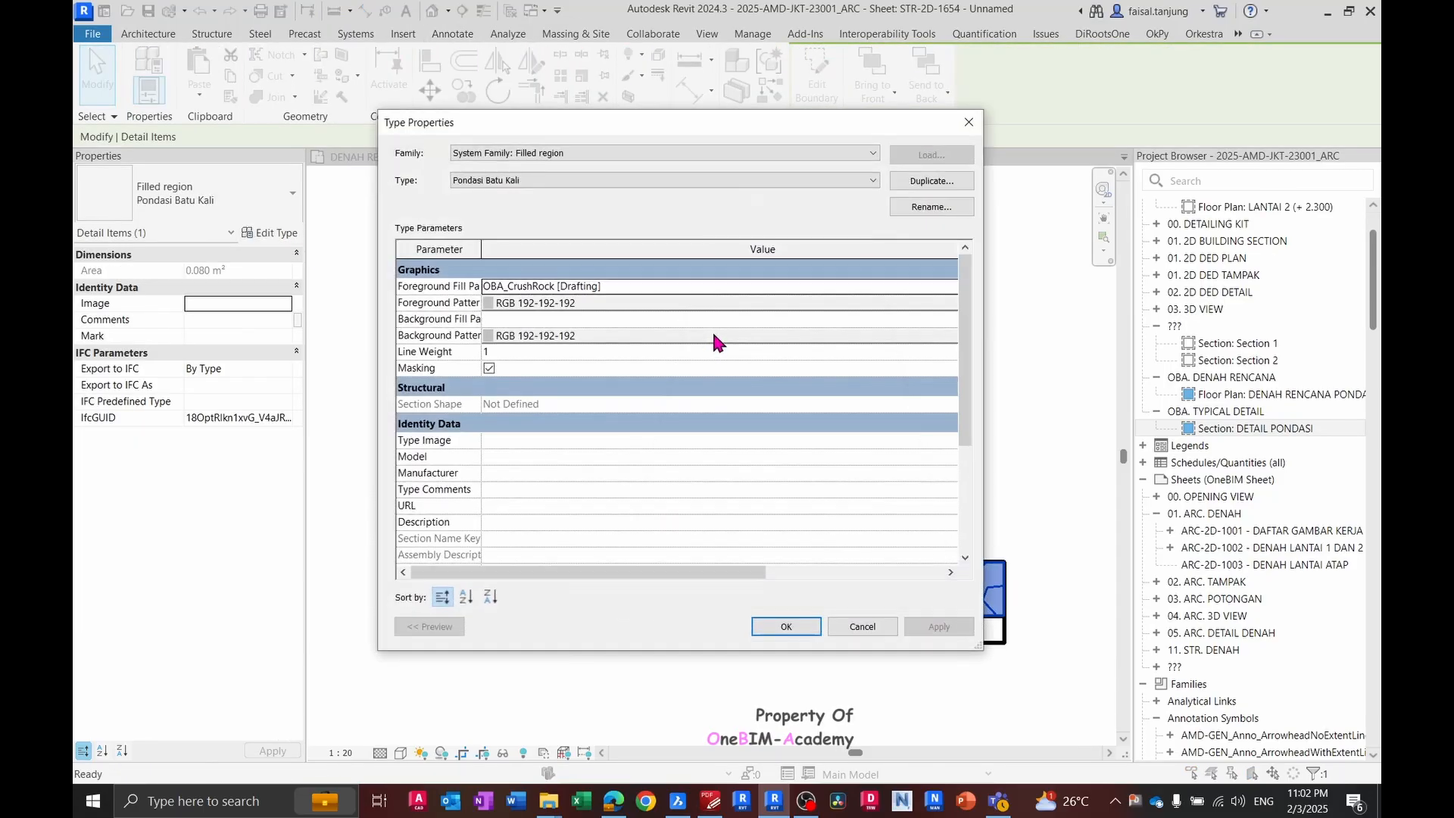
{"action": "key", "text": "alt+Tab"}
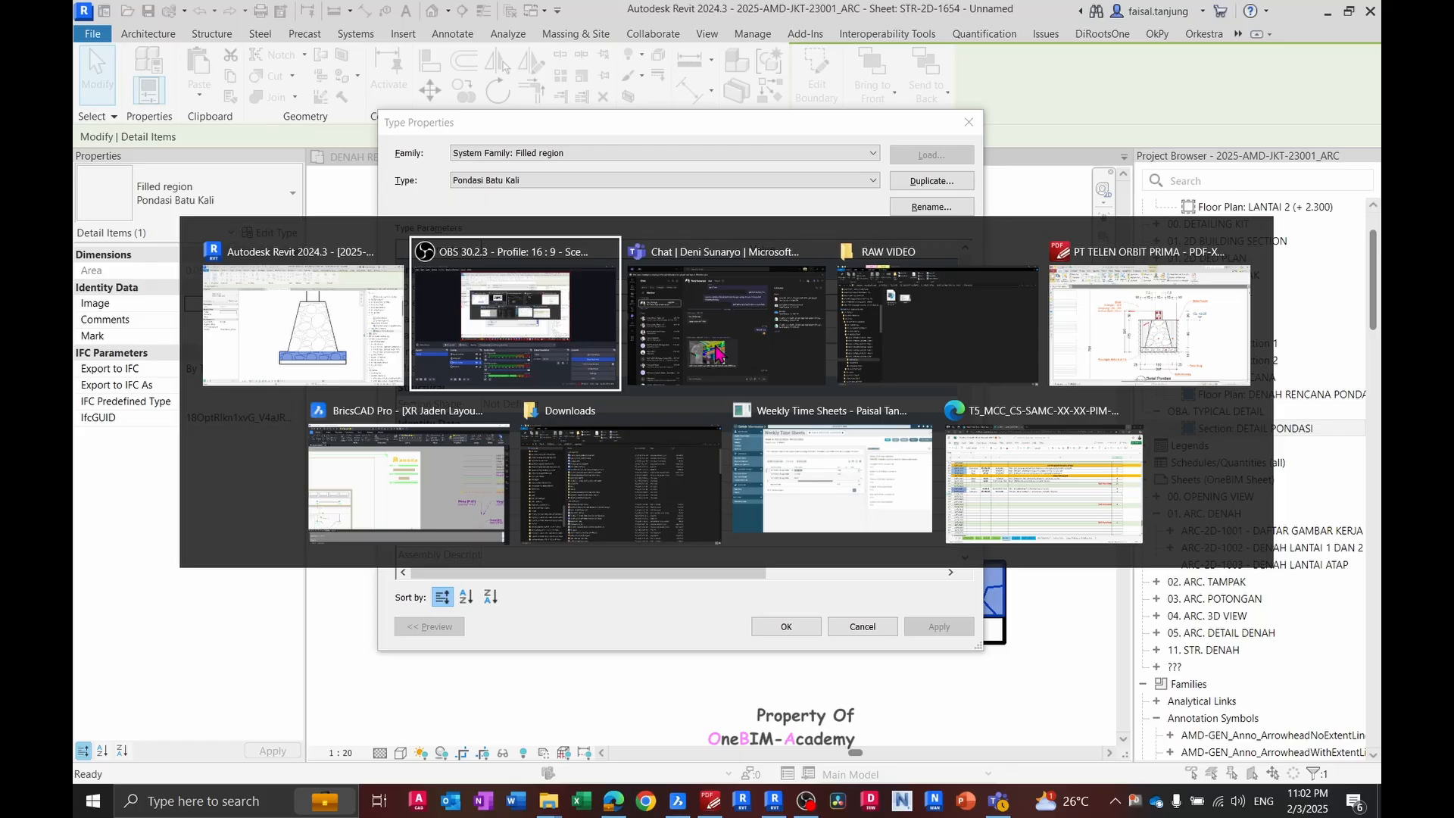
{"action": "key", "text": "alt+Tab"}
{"action": "key", "text": "alt+Tab"}
{"action": "key", "text": "alt+Tab"}
{"action": "scroll", "coordinate": [752, 530], "scroll_direction": "down", "scroll_amount": 3}
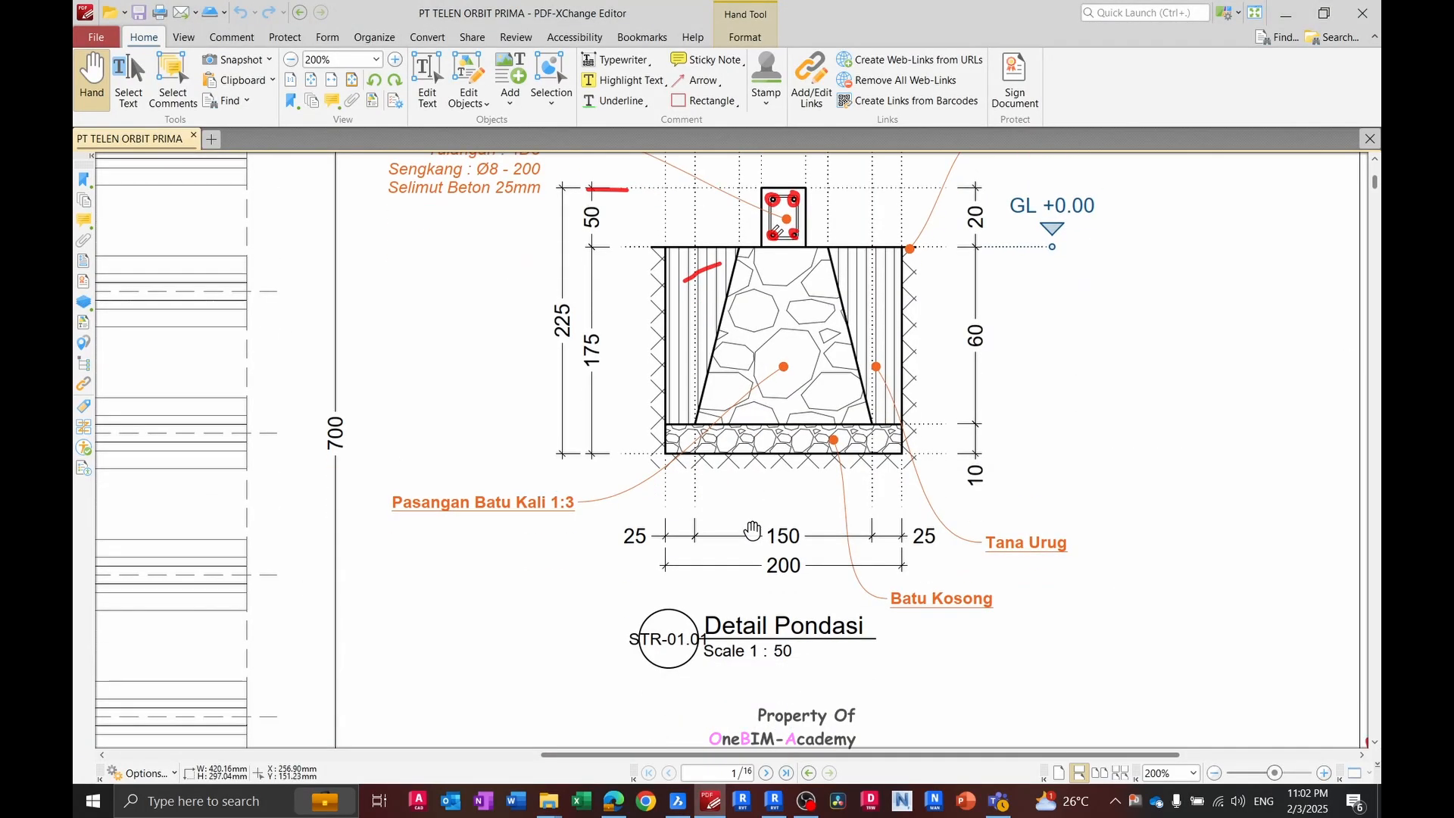
{"action": "key", "text": "alt+Tab"}
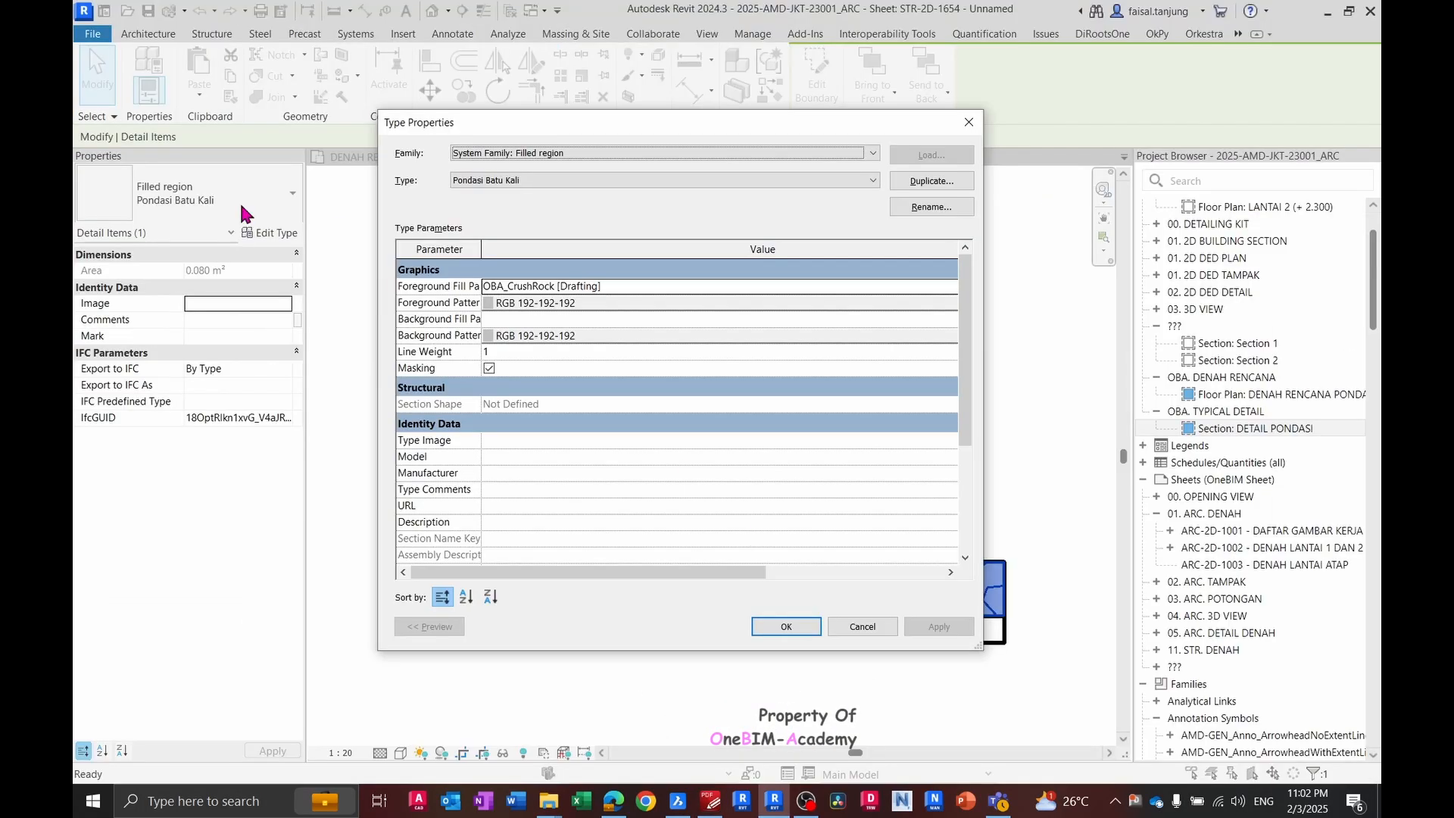
{"action": "left_click", "coordinate": [923, 181]}
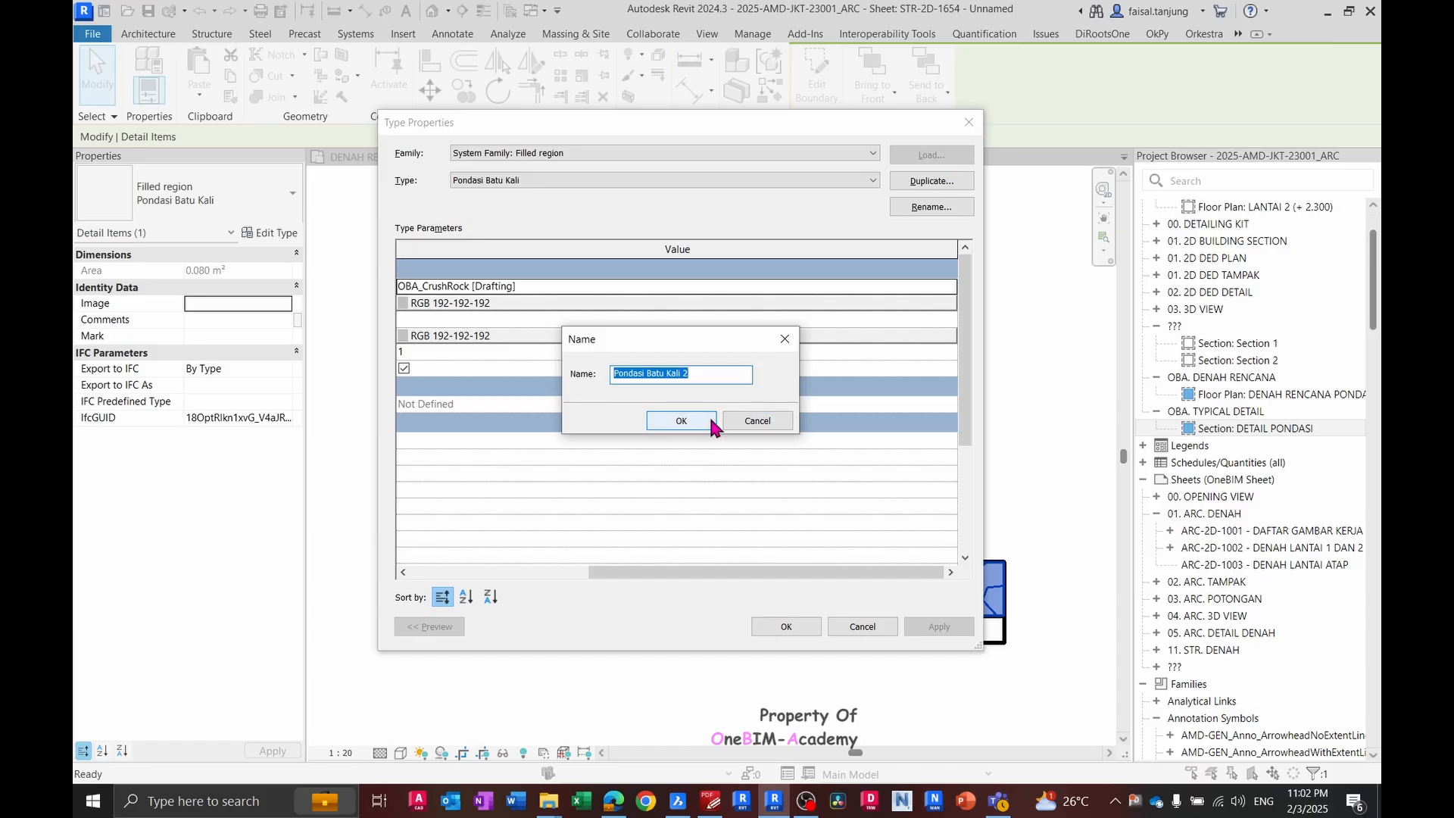
{"action": "left_click_drag", "start_coordinate": [718, 375], "coordinate": [649, 380]}
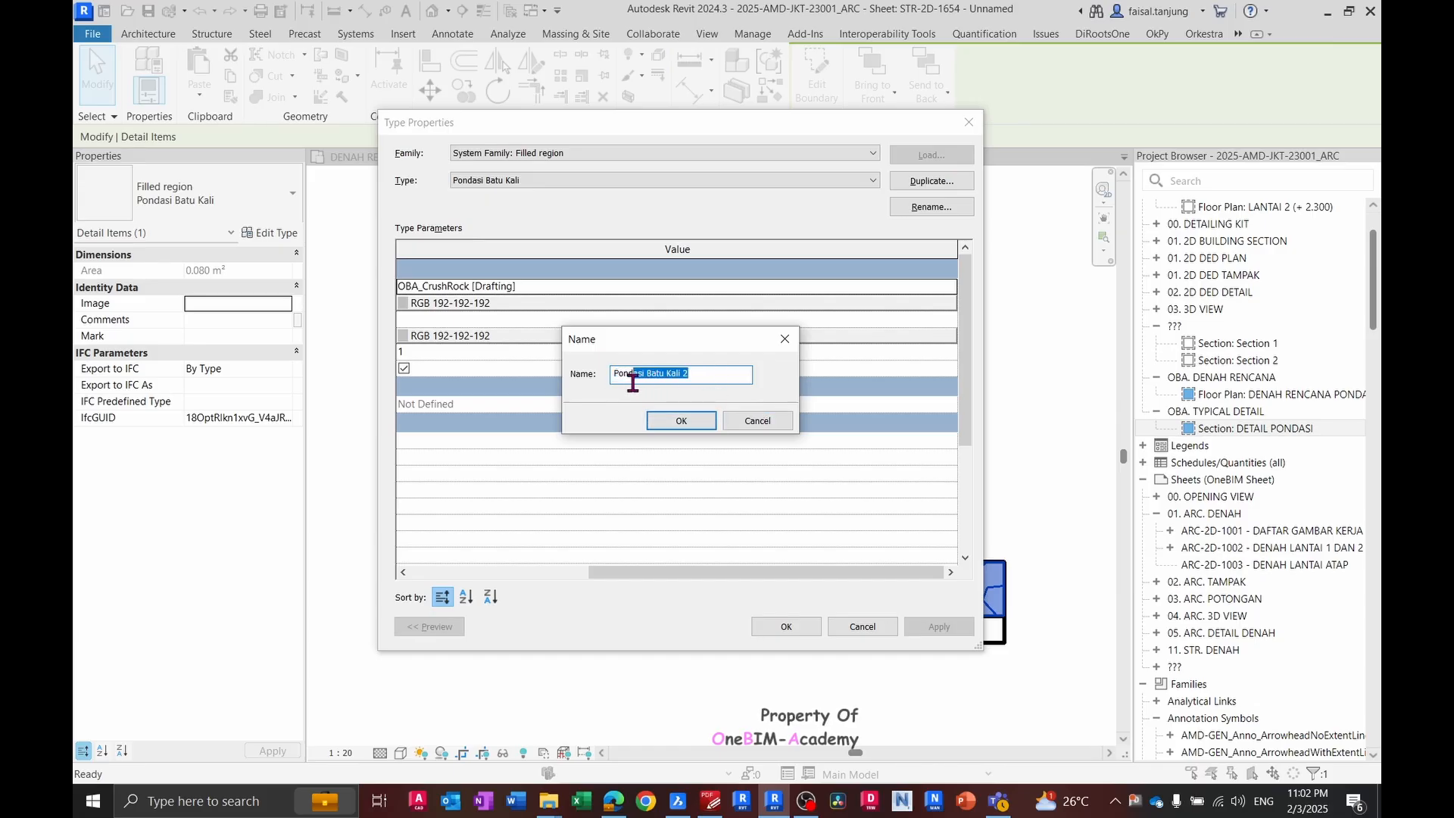
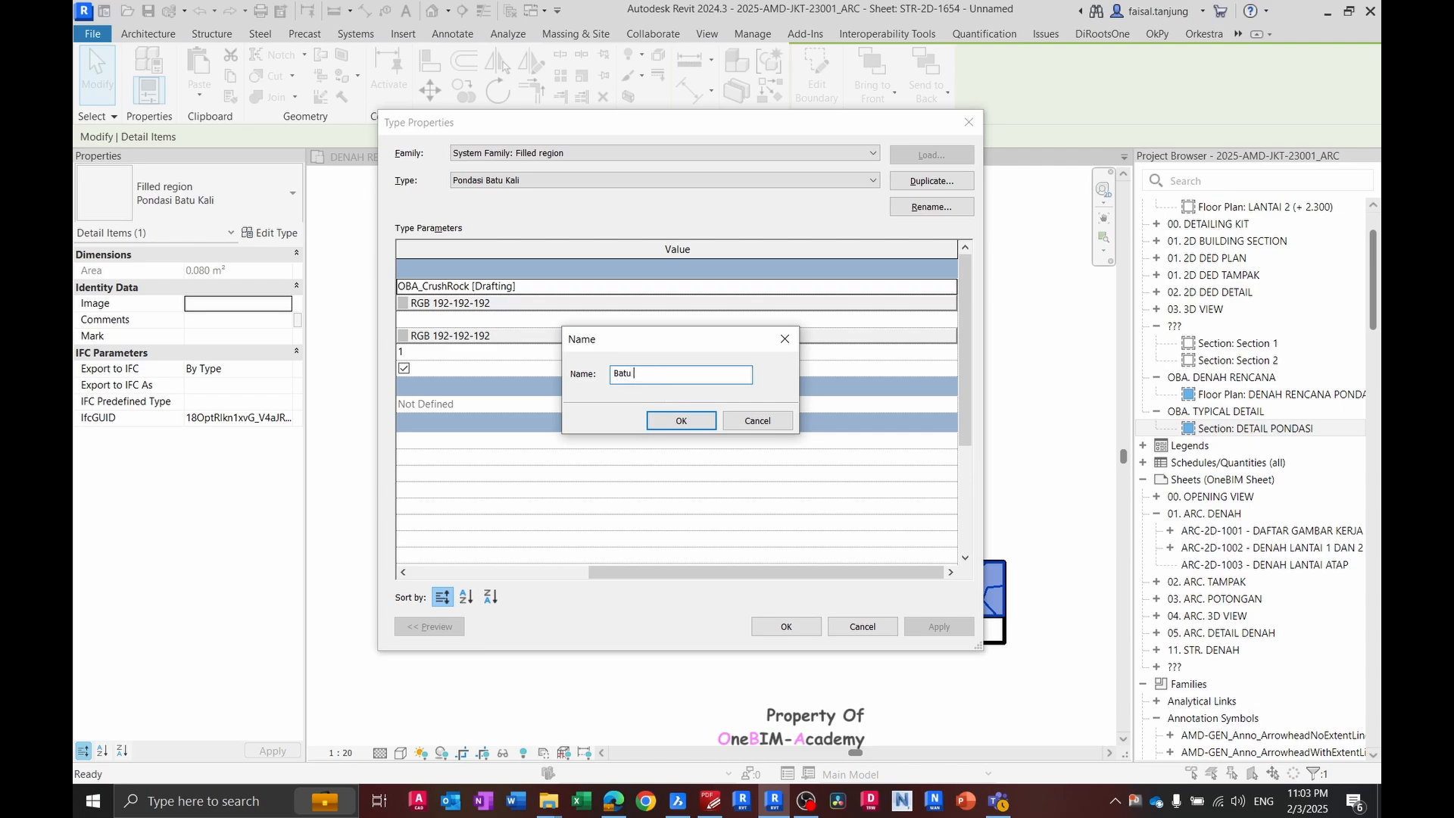
{"action": "type", "text": "KO"}
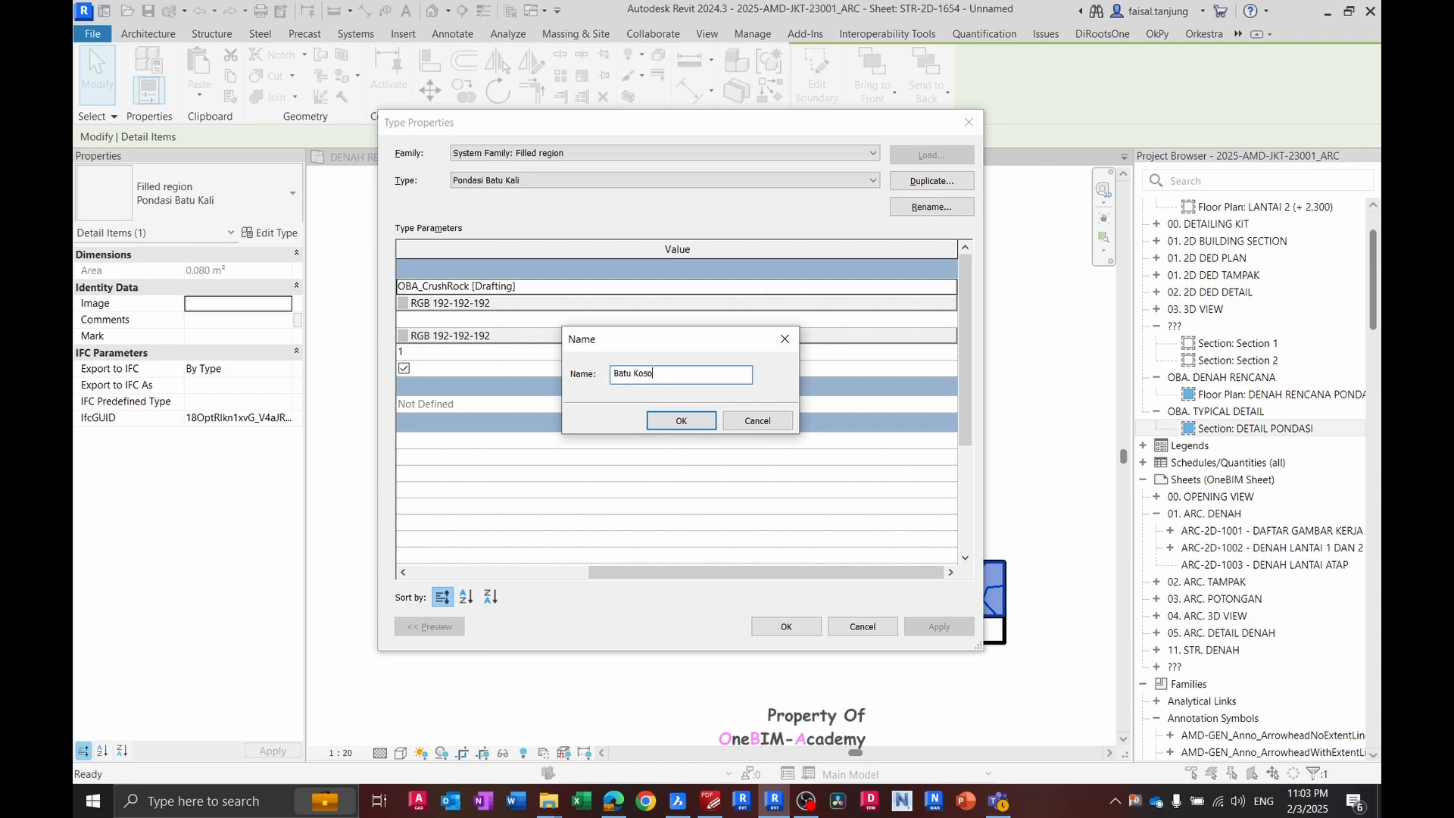
{"action": "left_click", "coordinate": [698, 421]}
- Duplicate the OBA_CrushRock drafting pattern with import scale .5 and apply the copy as the Batu Kosong type's foreground fill
{"action": "left_click", "coordinate": [680, 288]}
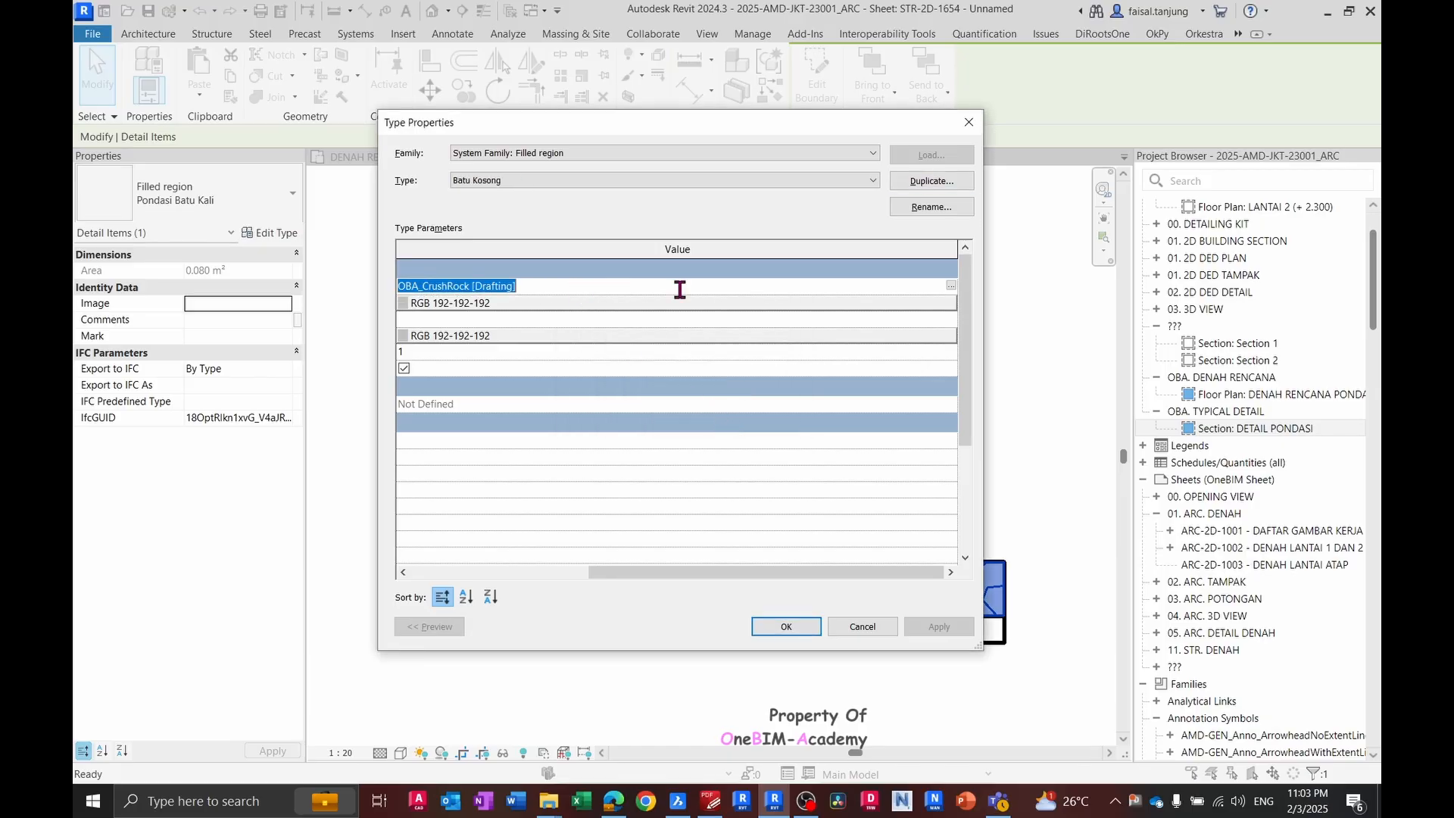
{"action": "left_click", "coordinate": [950, 286]}
{"action": "key", "text": "Escape"}
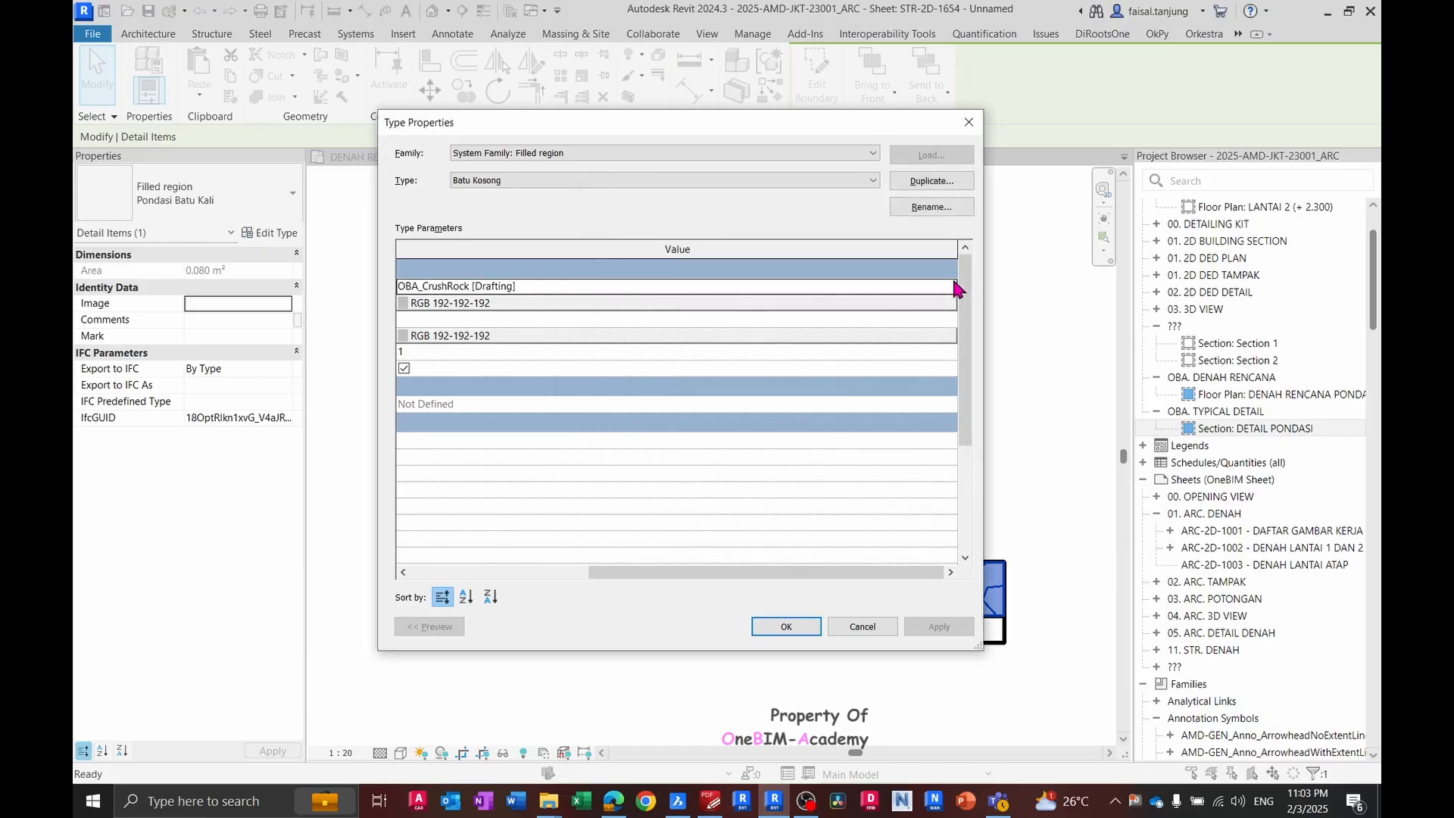
{"action": "left_click", "coordinate": [951, 286]}
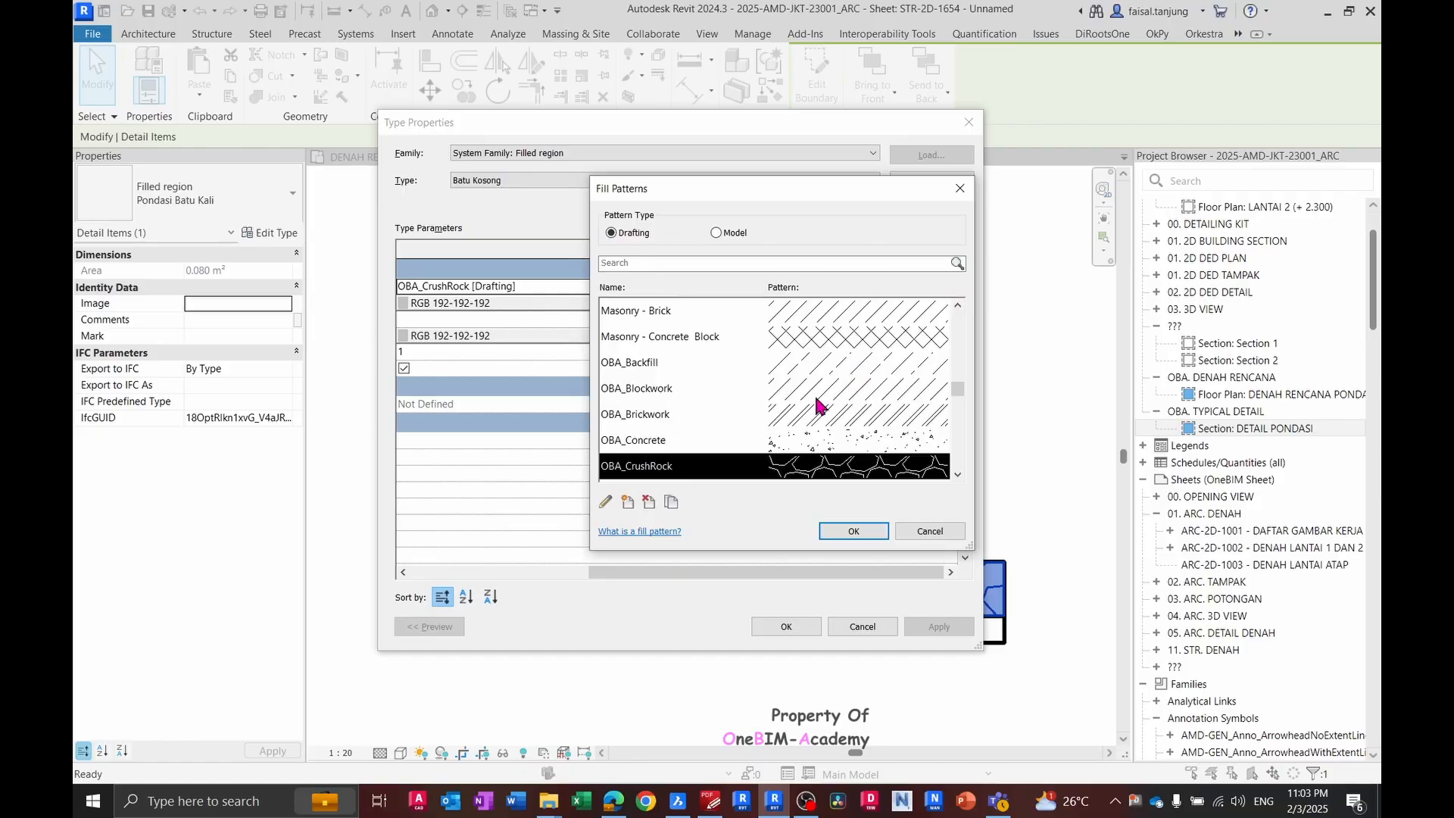
{"action": "left_click", "coordinate": [606, 502]}
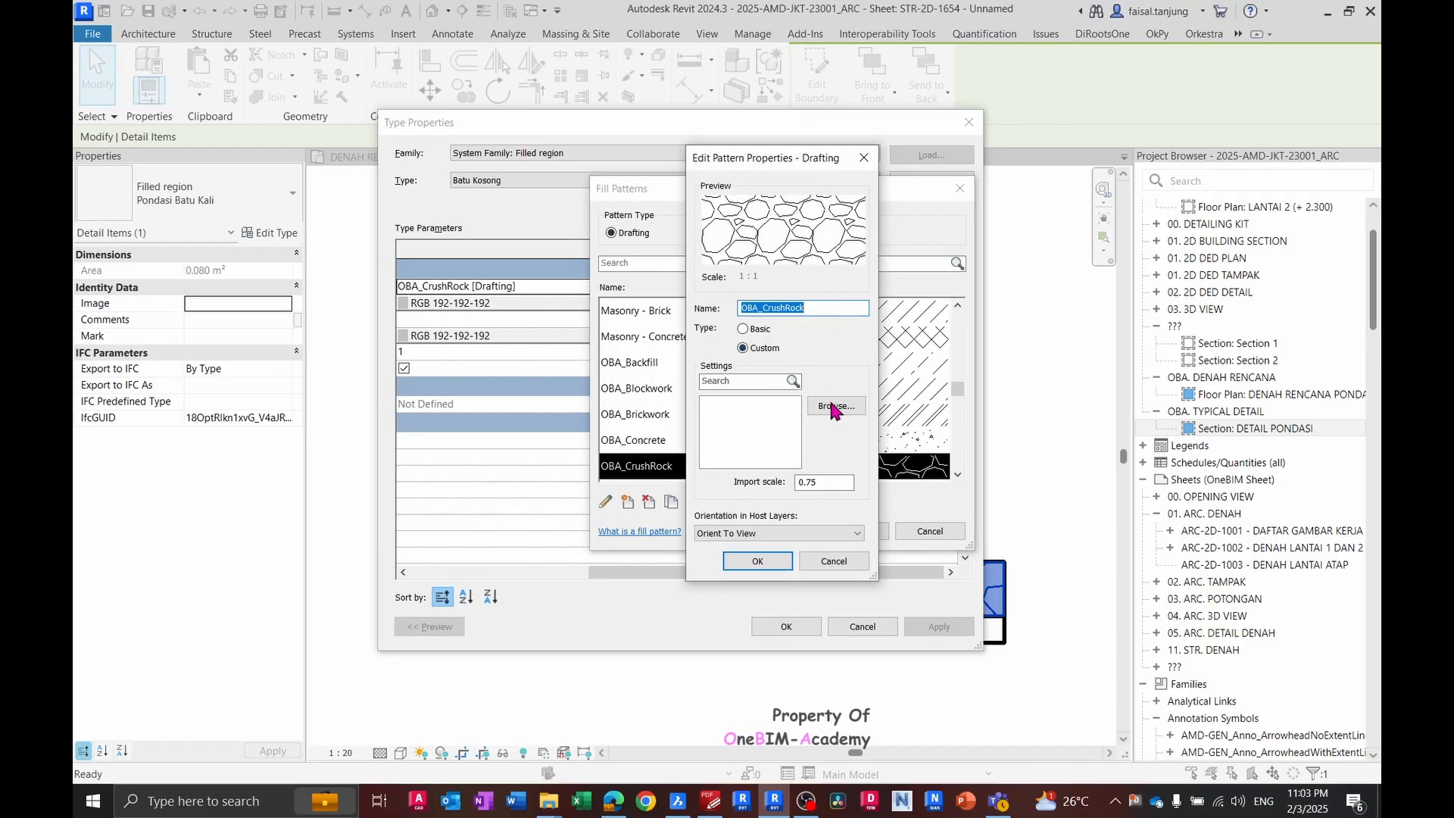
{"action": "key", "text": "Escape"}
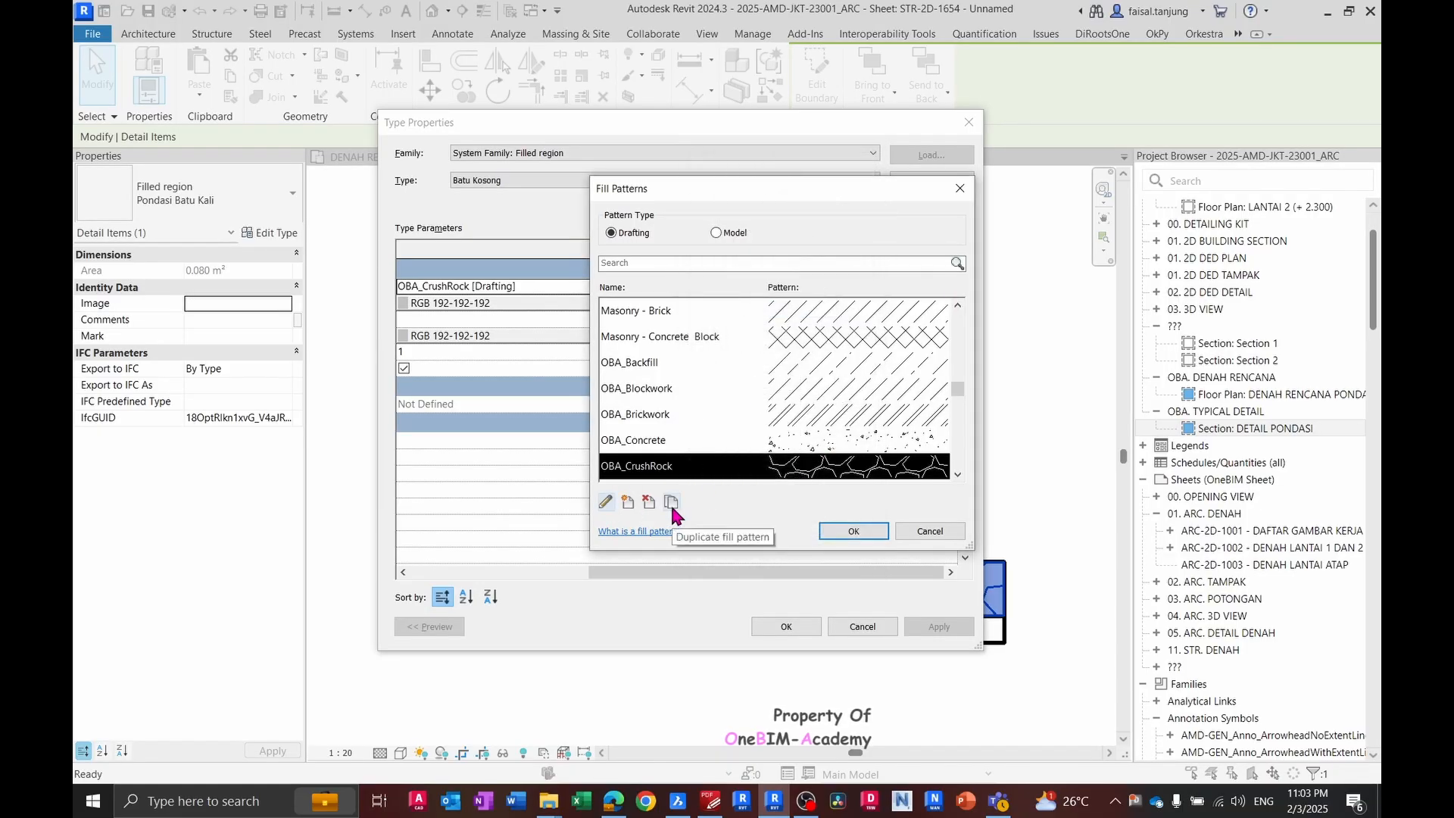
{"action": "left_click", "coordinate": [671, 503]}
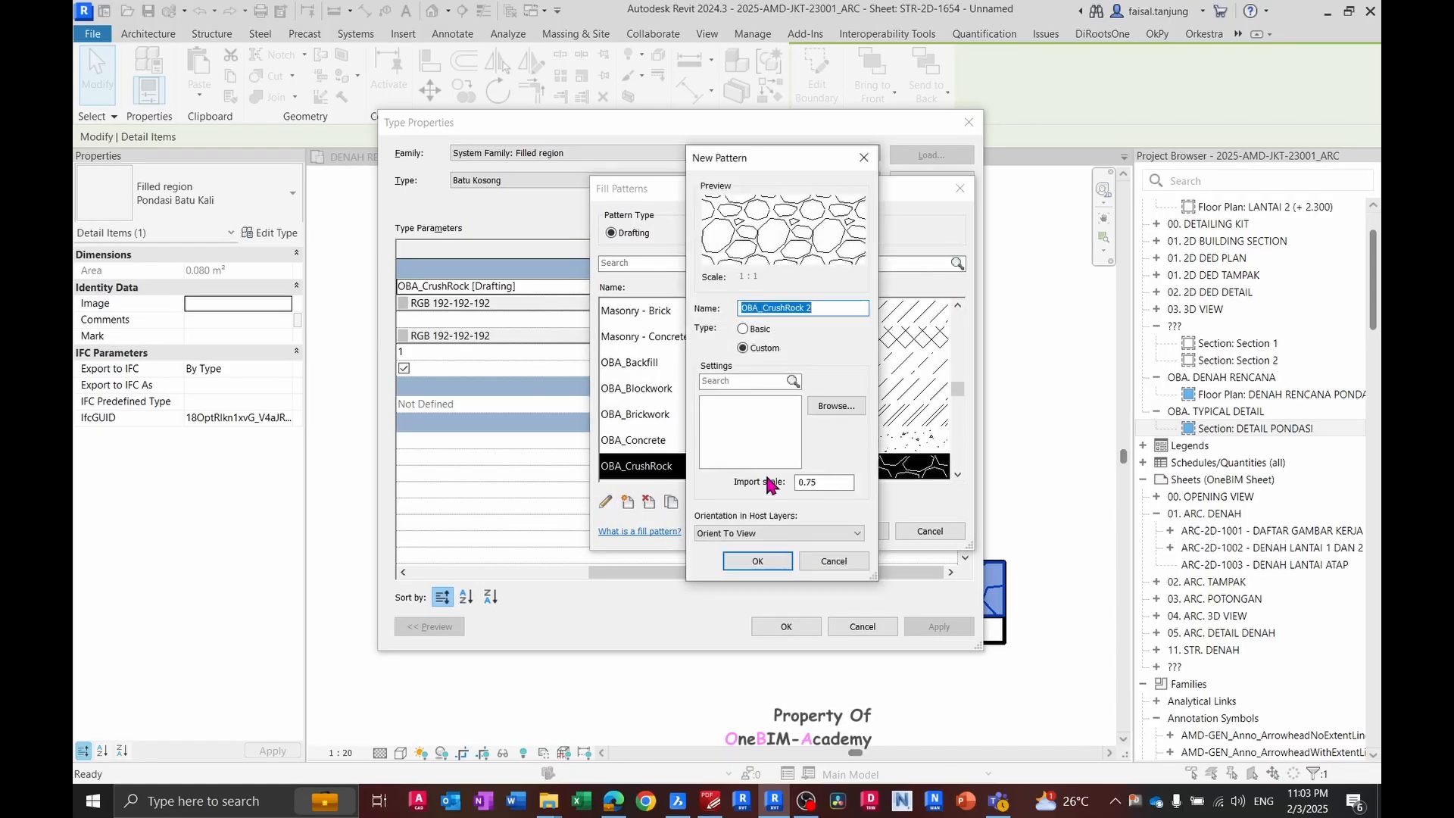
{"action": "left_click", "coordinate": [829, 310]}
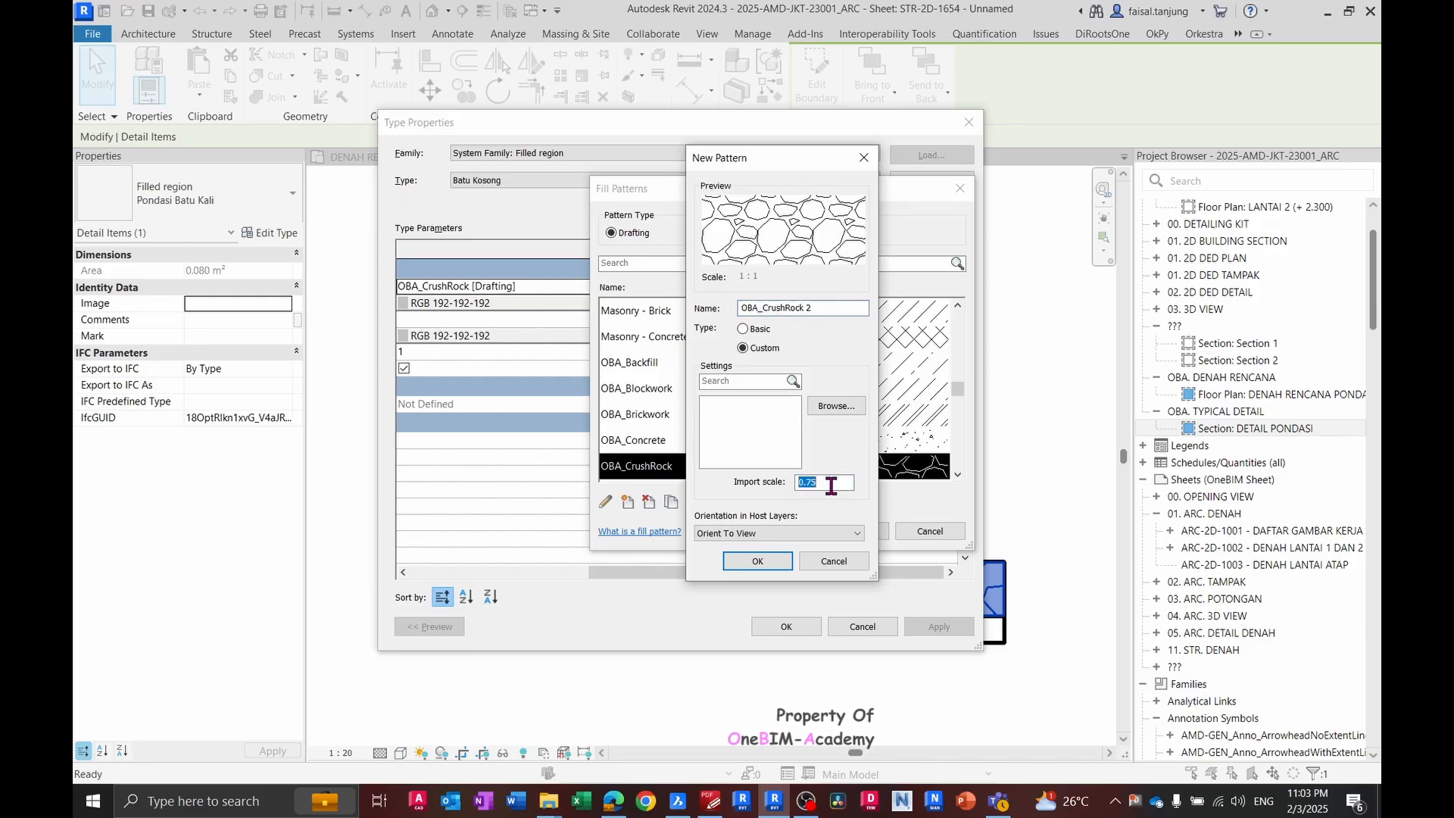
{"action": "type", "text": "."}
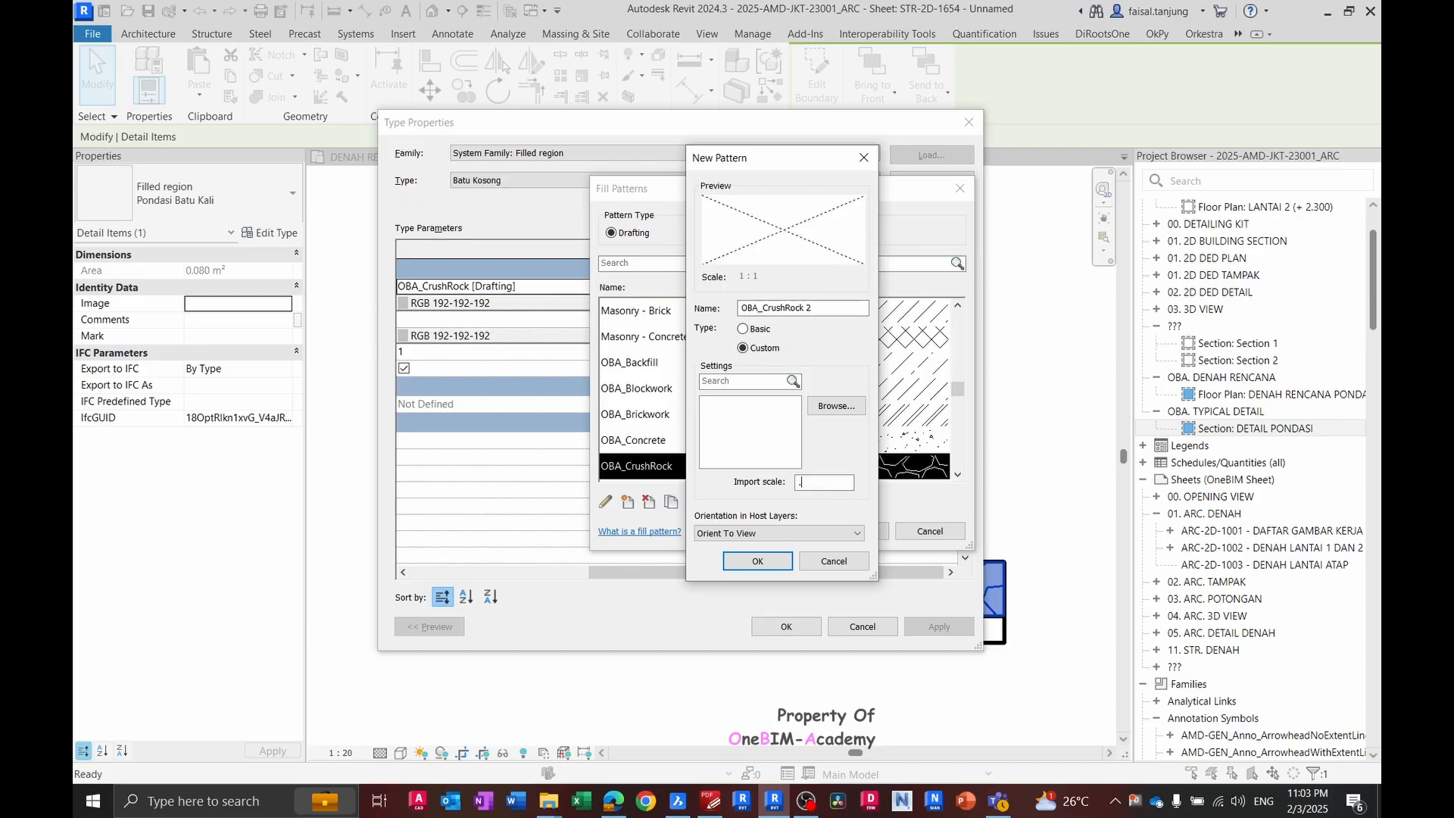
{"action": "type", "text": "5"}
{"action": "left_click", "coordinate": [761, 564]}
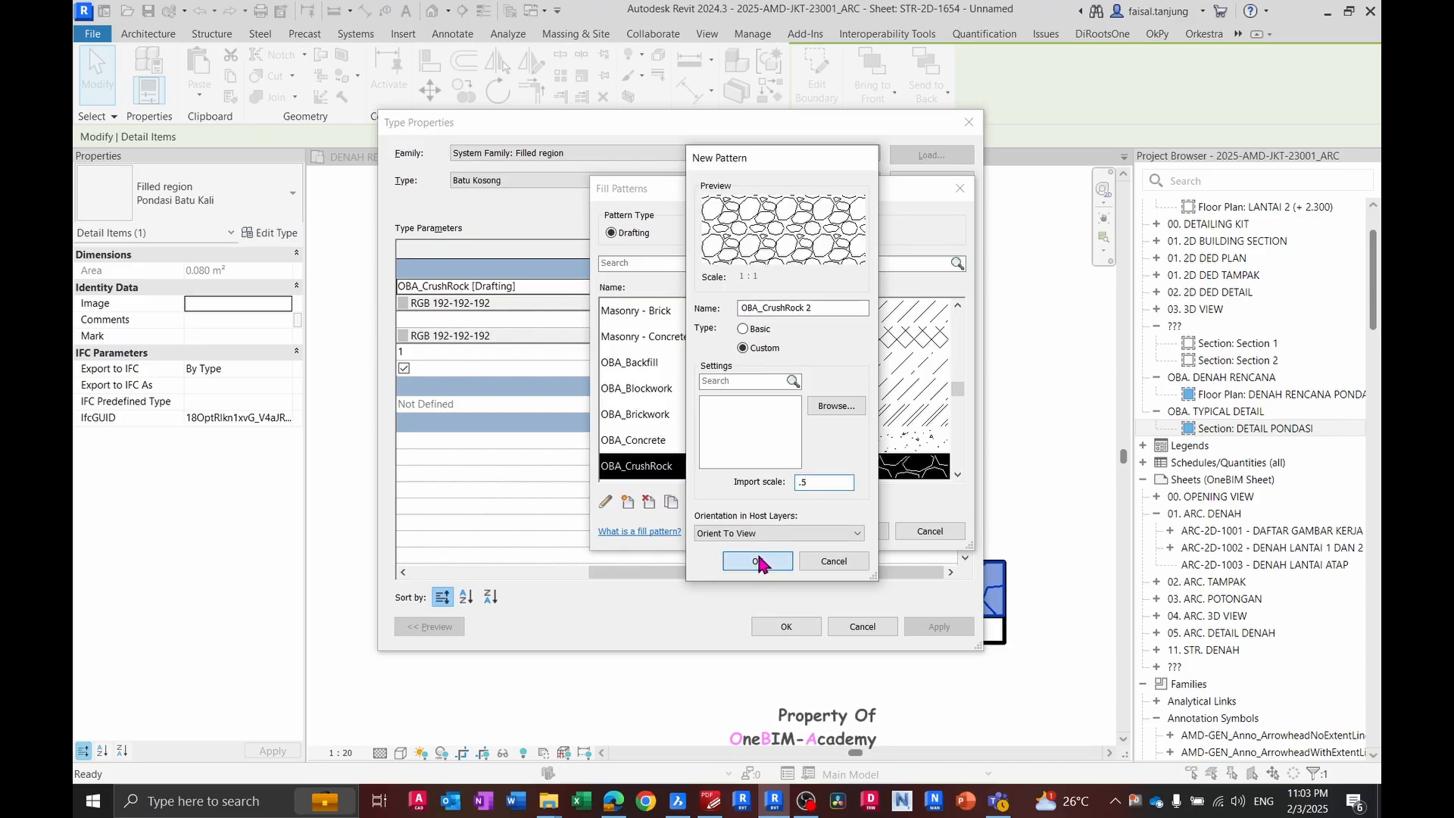
{"action": "left_click", "coordinate": [856, 532]}
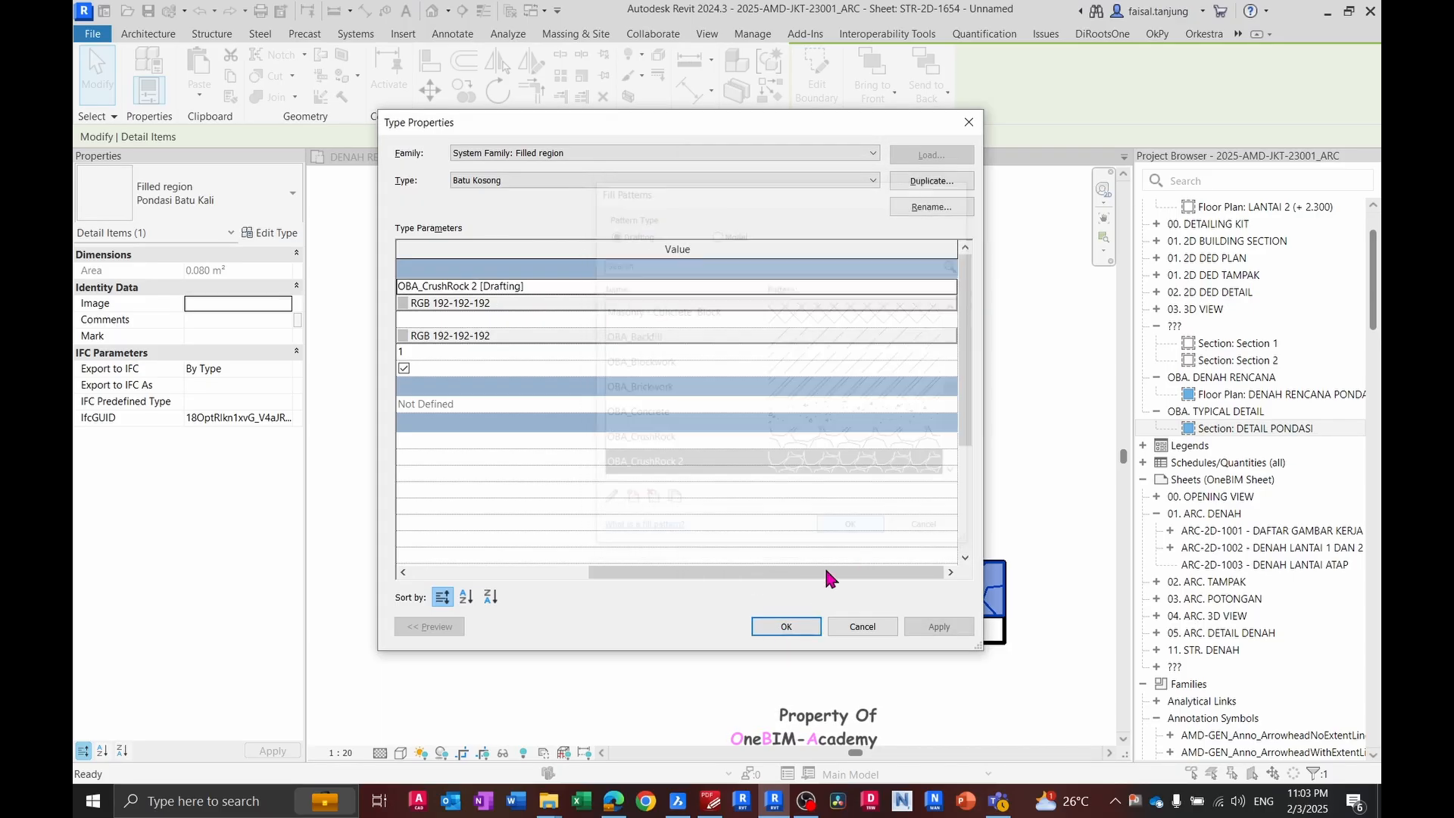
{"action": "left_click", "coordinate": [788, 626]}
- Compare the base layer's stone hatch with the Batu Kosong hatch in the reference PDF's Detail Pondasi
{"action": "left_click", "coordinate": [572, 361]}
{"action": "scroll", "coordinate": [572, 361], "scroll_direction": "down", "scroll_amount": 2}
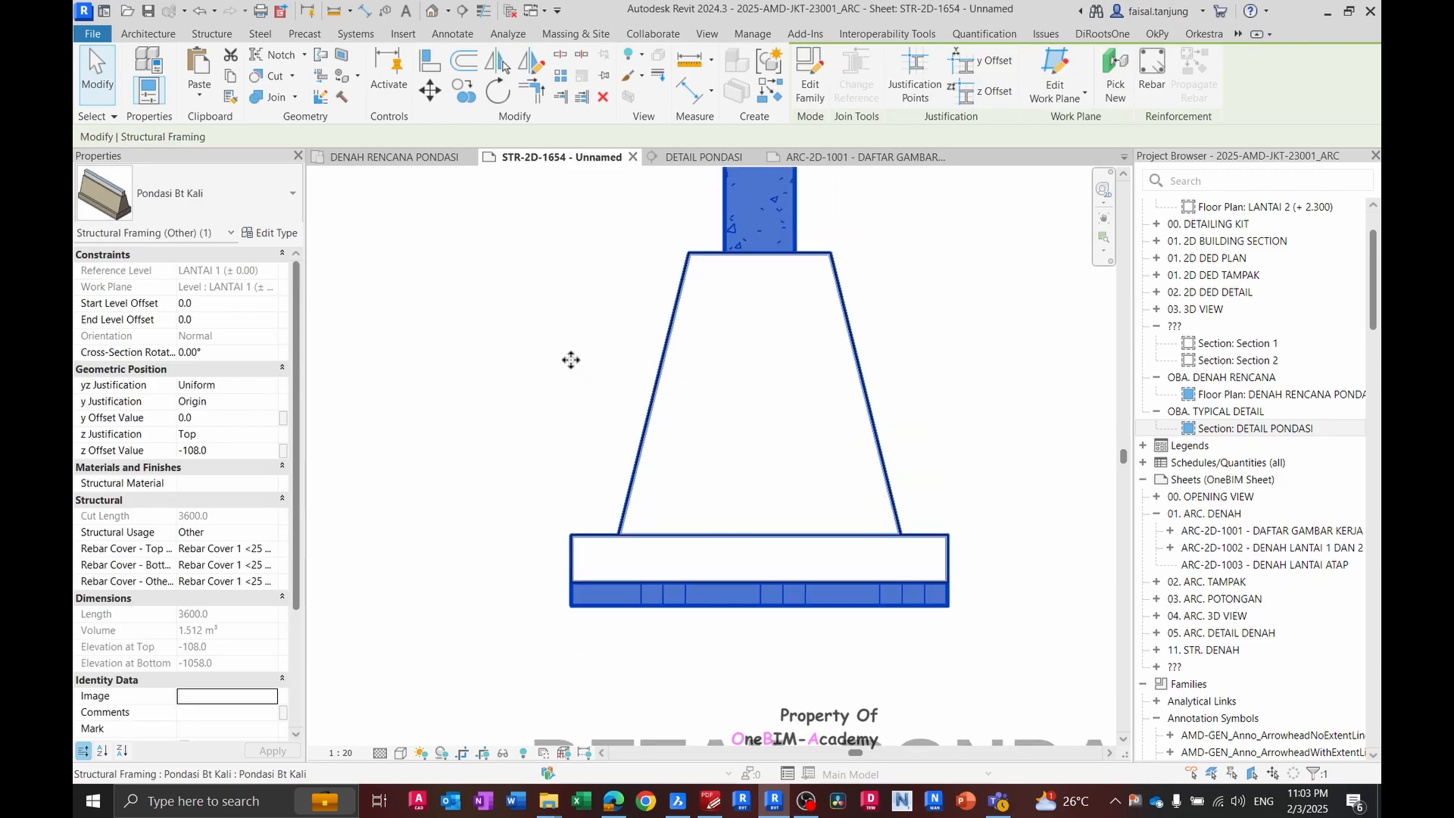
{"action": "left_click", "coordinate": [938, 402]}
{"action": "middle_click_drag", "start_coordinate": [1076, 450], "coordinate": [1042, 495]}
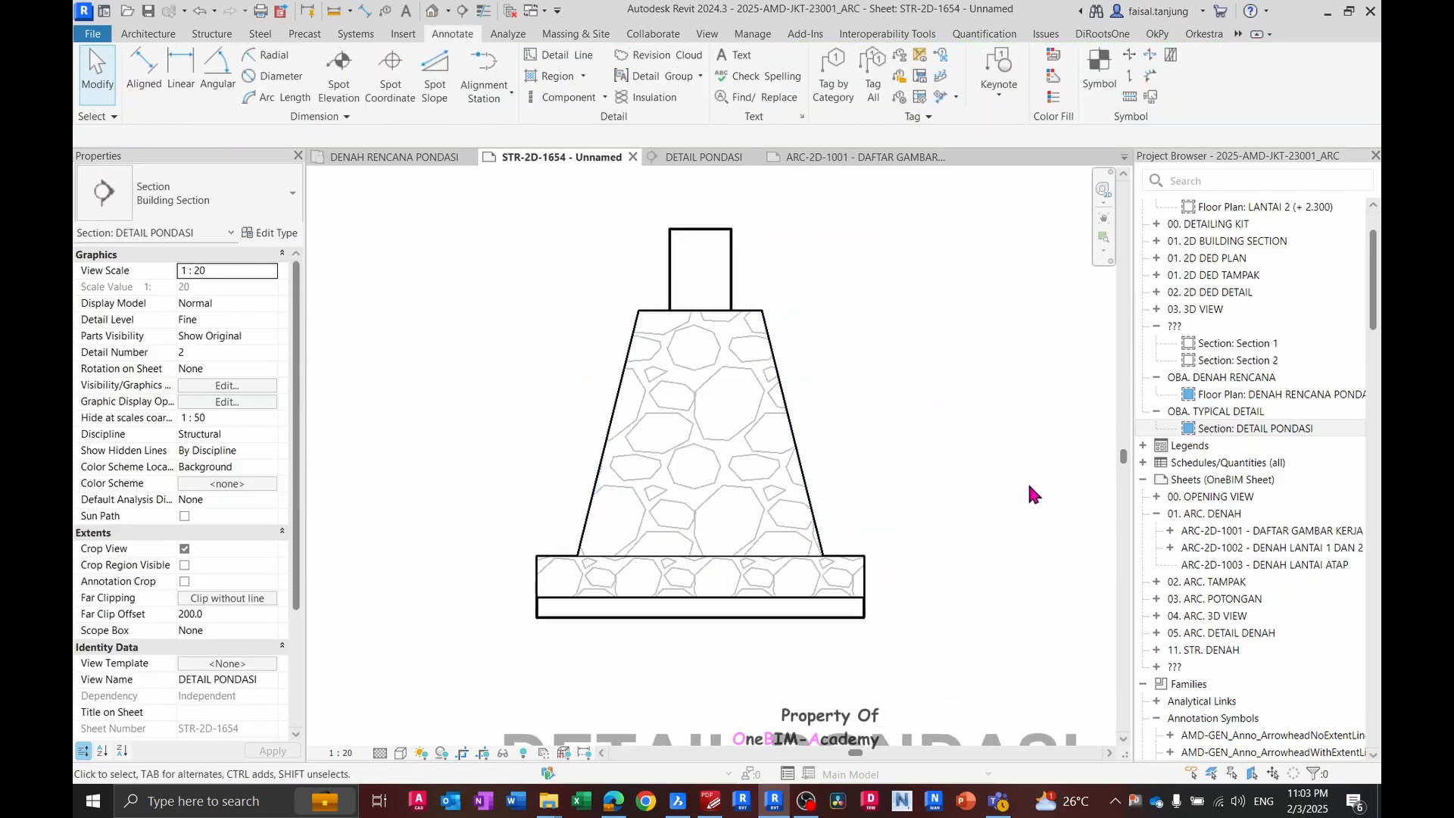
{"action": "left_click", "coordinate": [843, 576]}
{"action": "key", "text": "alt+Tab"}
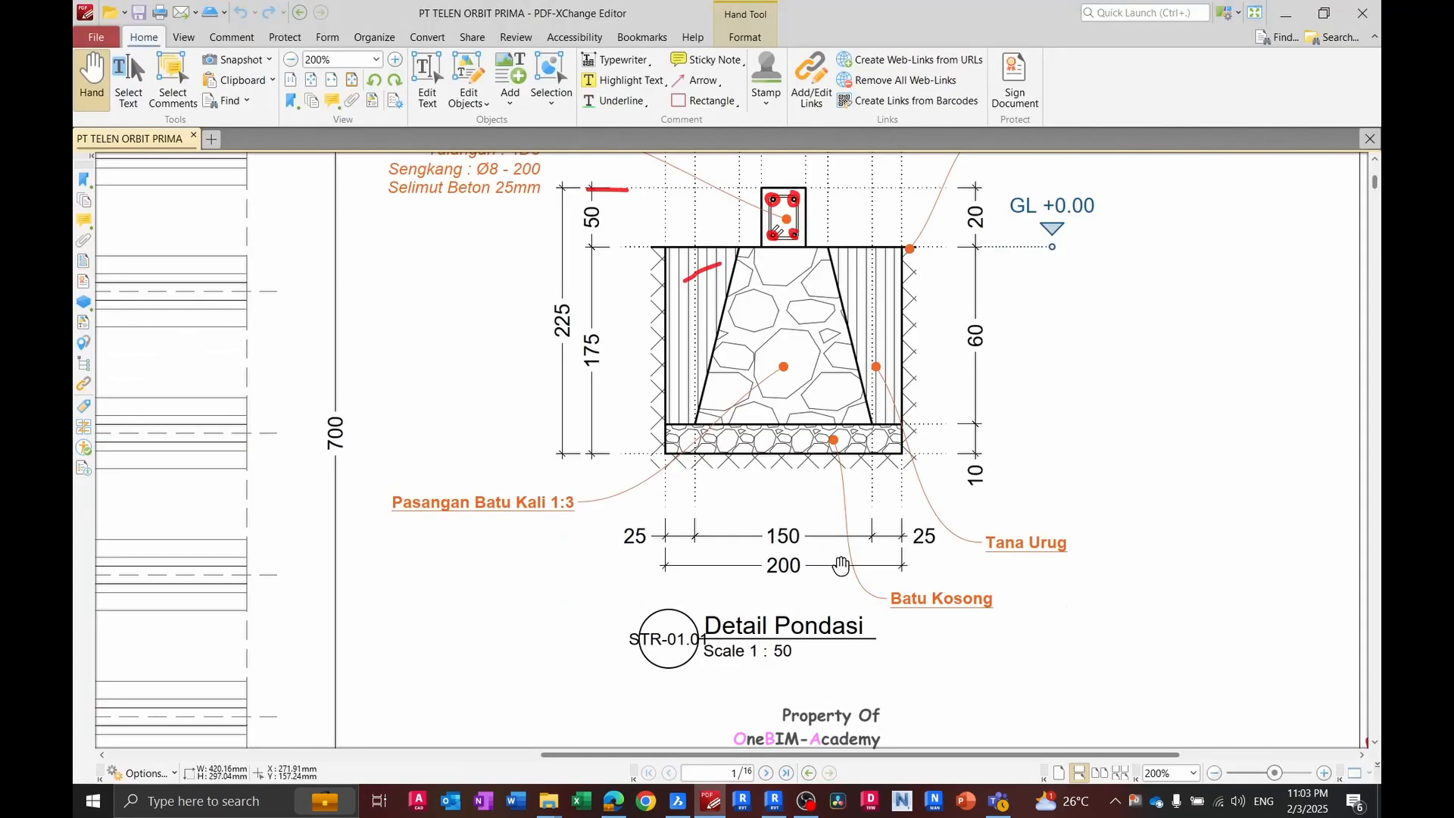
{"action": "key", "text": "alt+Tab"}
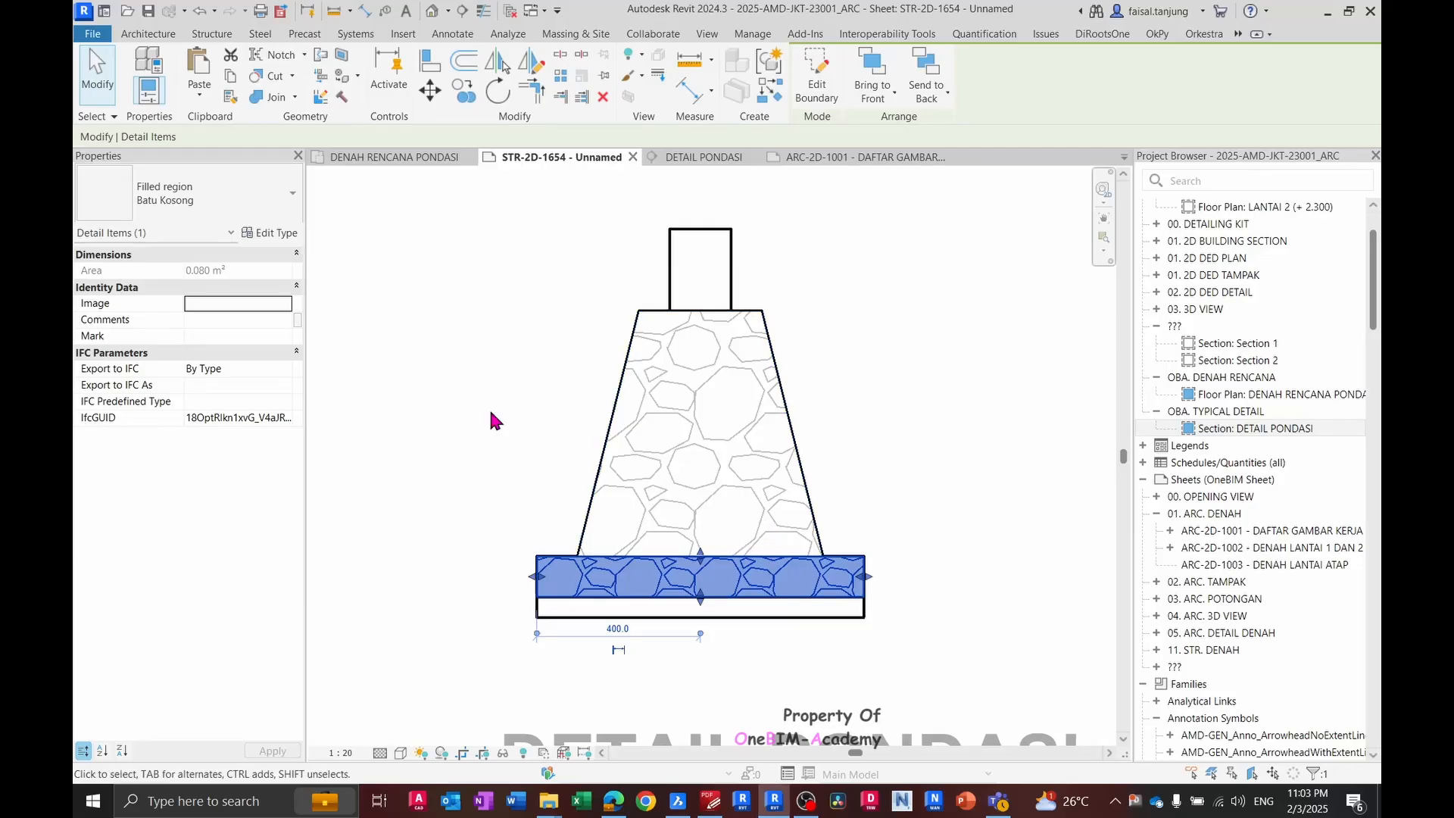
- Set the OBA_CrushRock 2 pattern's import scale to .25 and apply it to the Batu Kosong type
{"action": "left_click", "coordinate": [286, 239]}
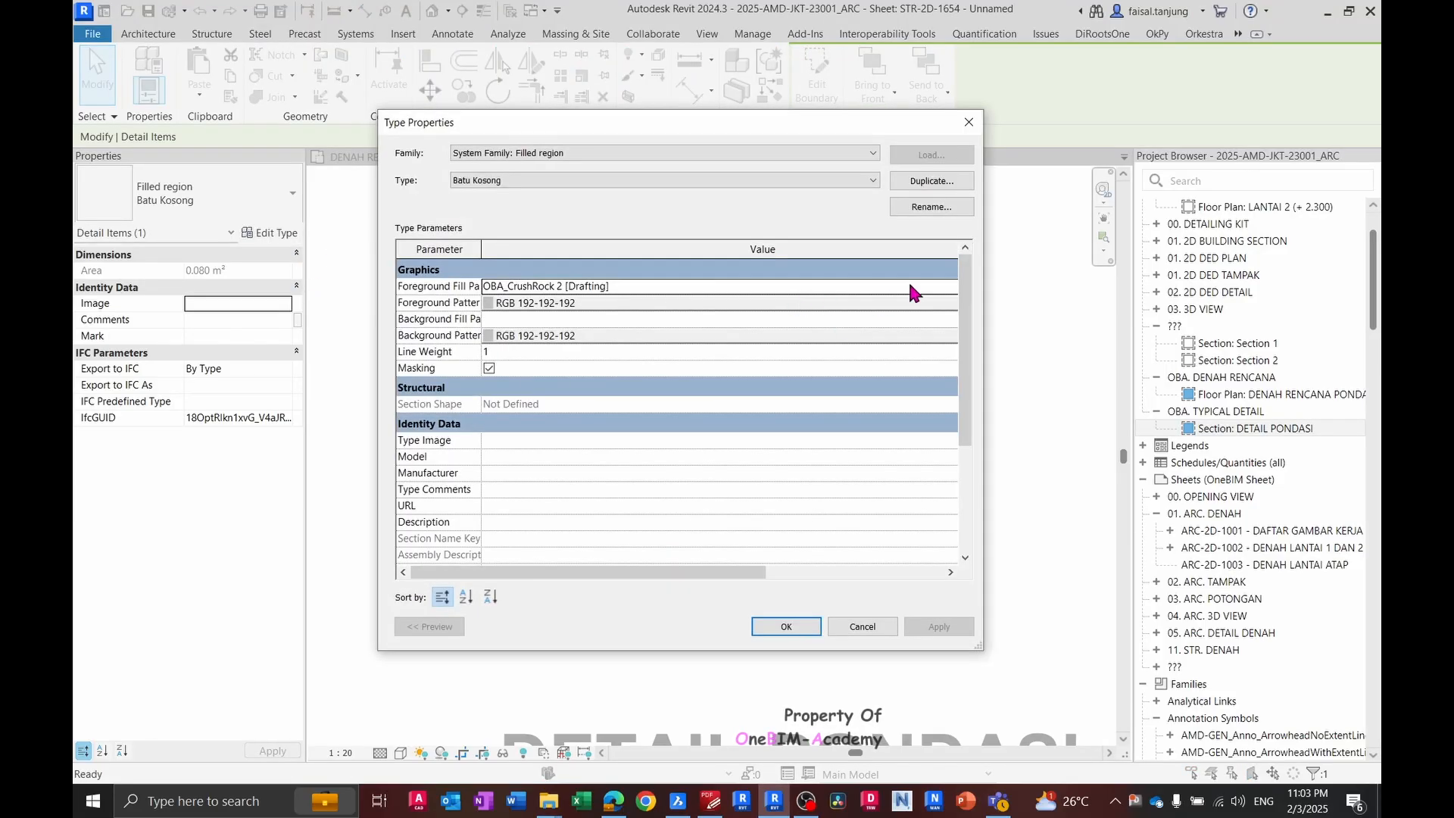
{"action": "left_click", "coordinate": [945, 285]}
{"action": "left_click", "coordinate": [950, 288]}
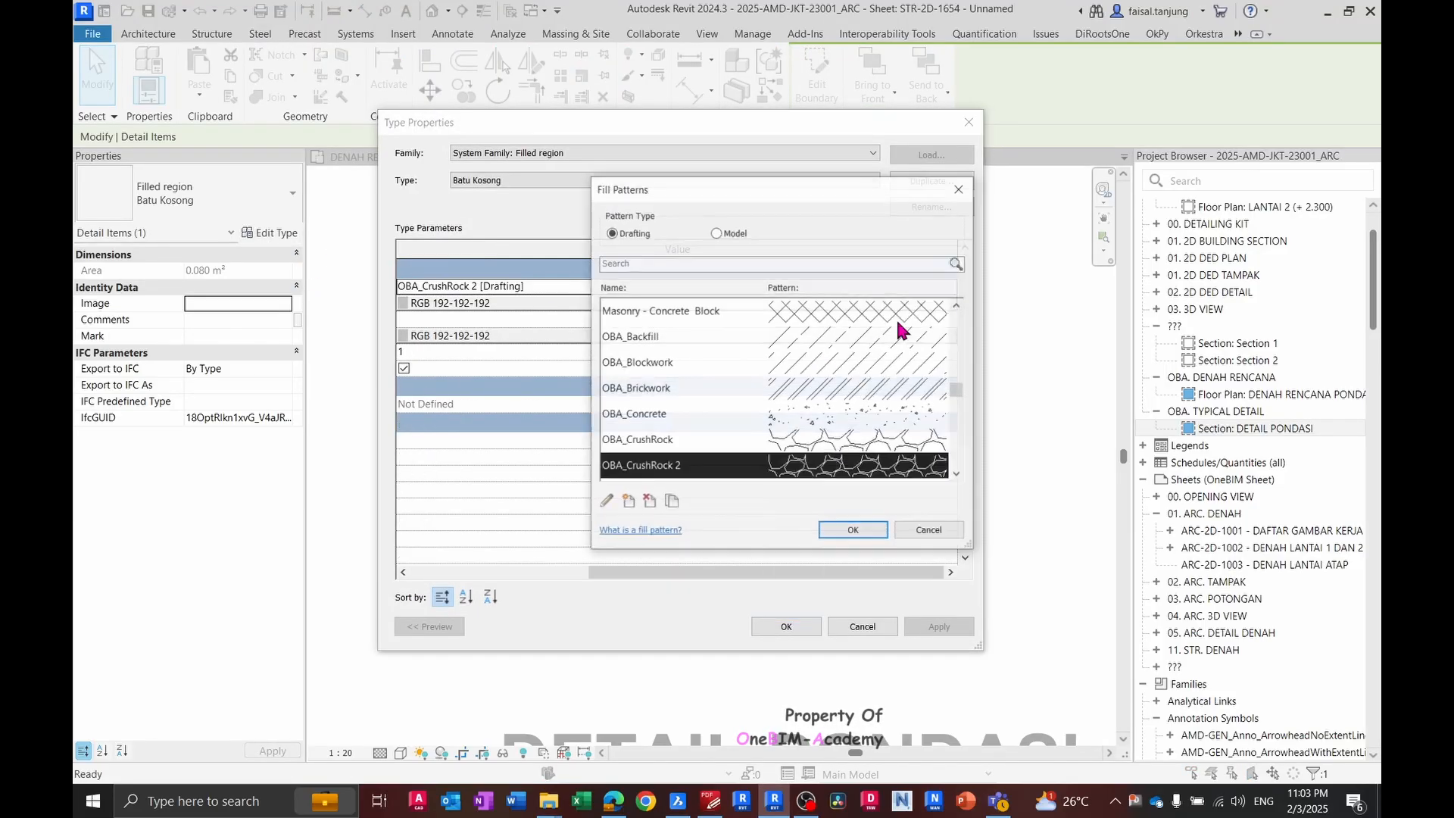
{"action": "left_click", "coordinate": [605, 502]}
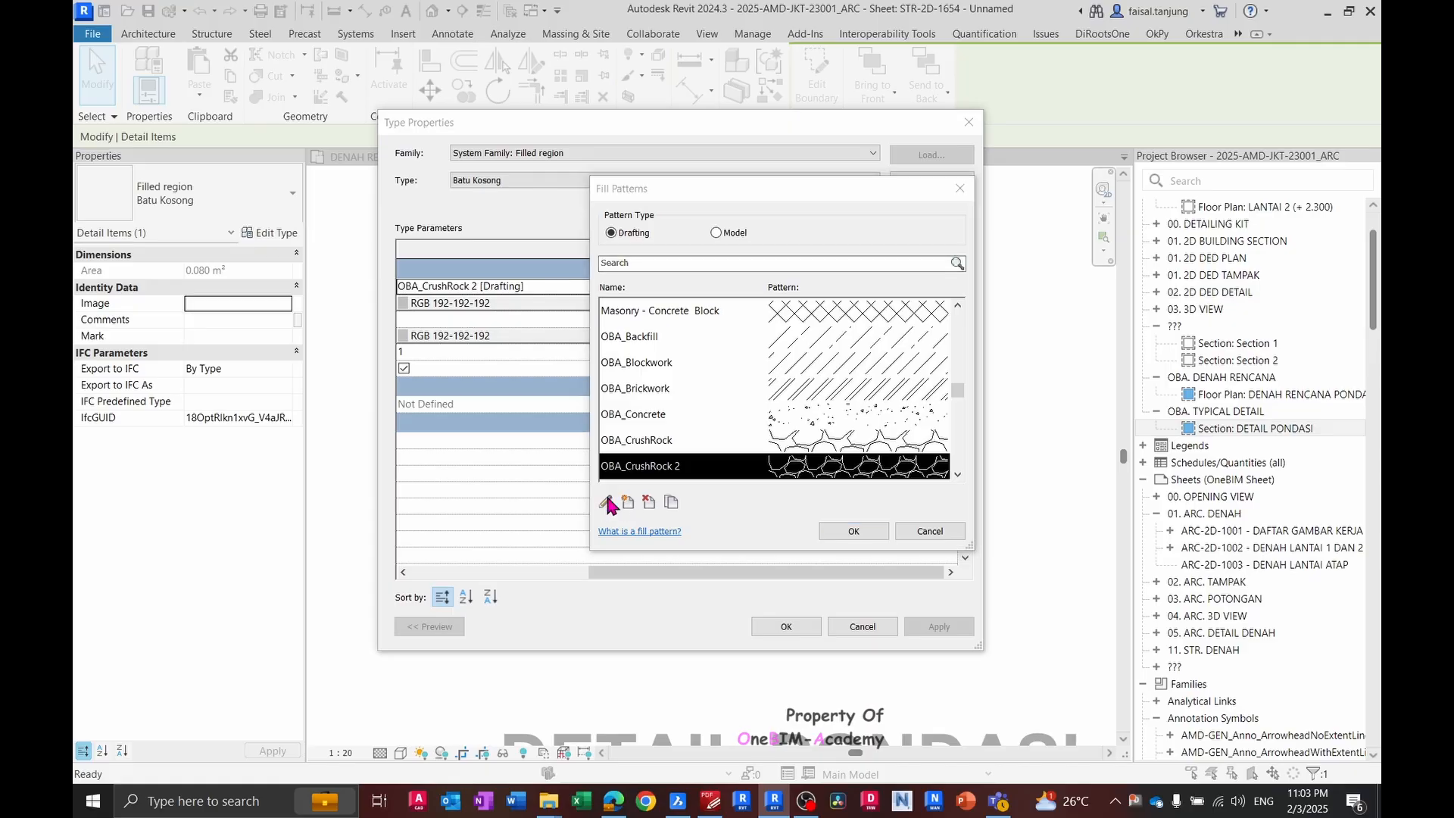
{"action": "left_click", "coordinate": [833, 483]}
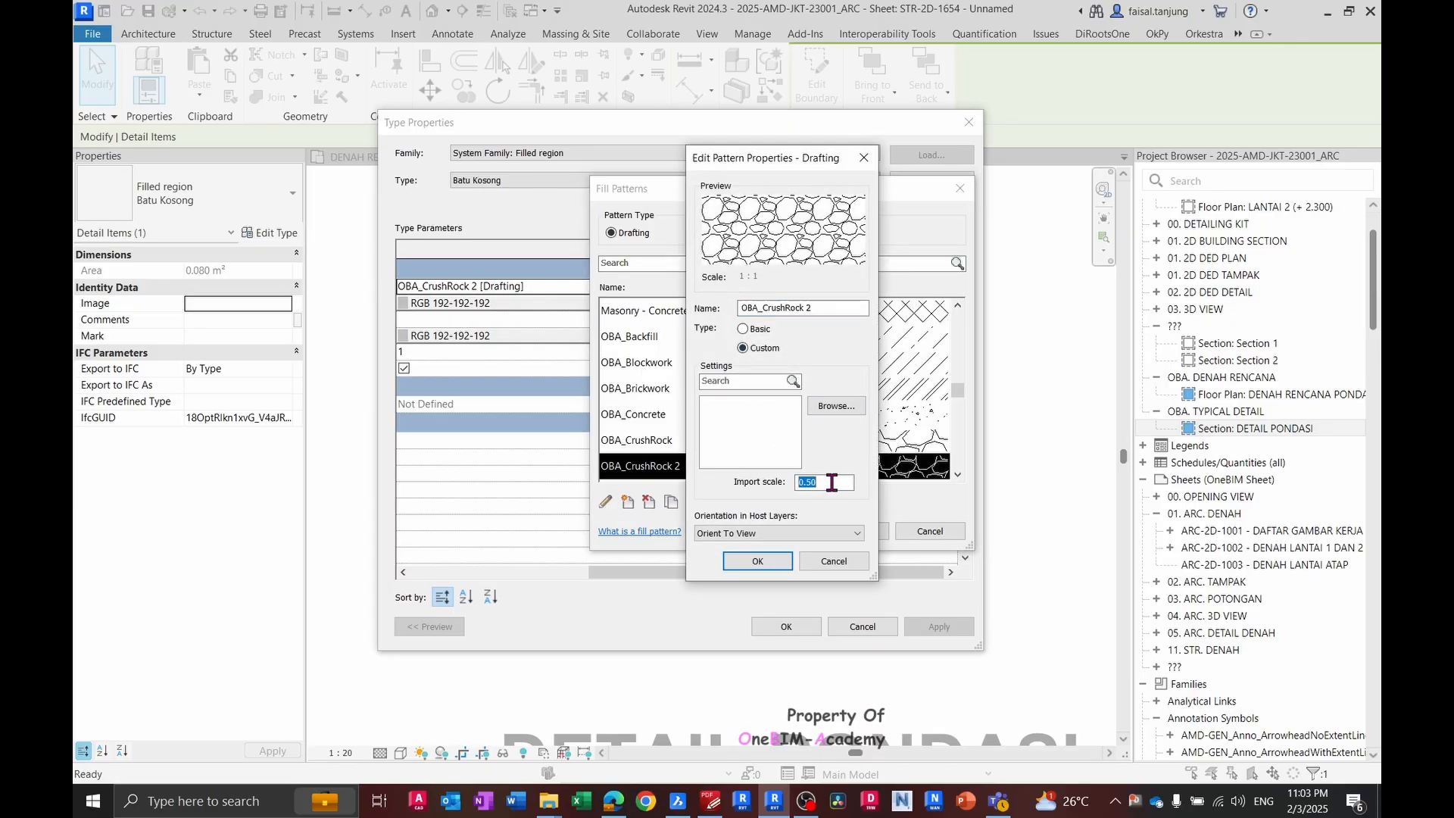
{"action": "type", "text": ".25"}
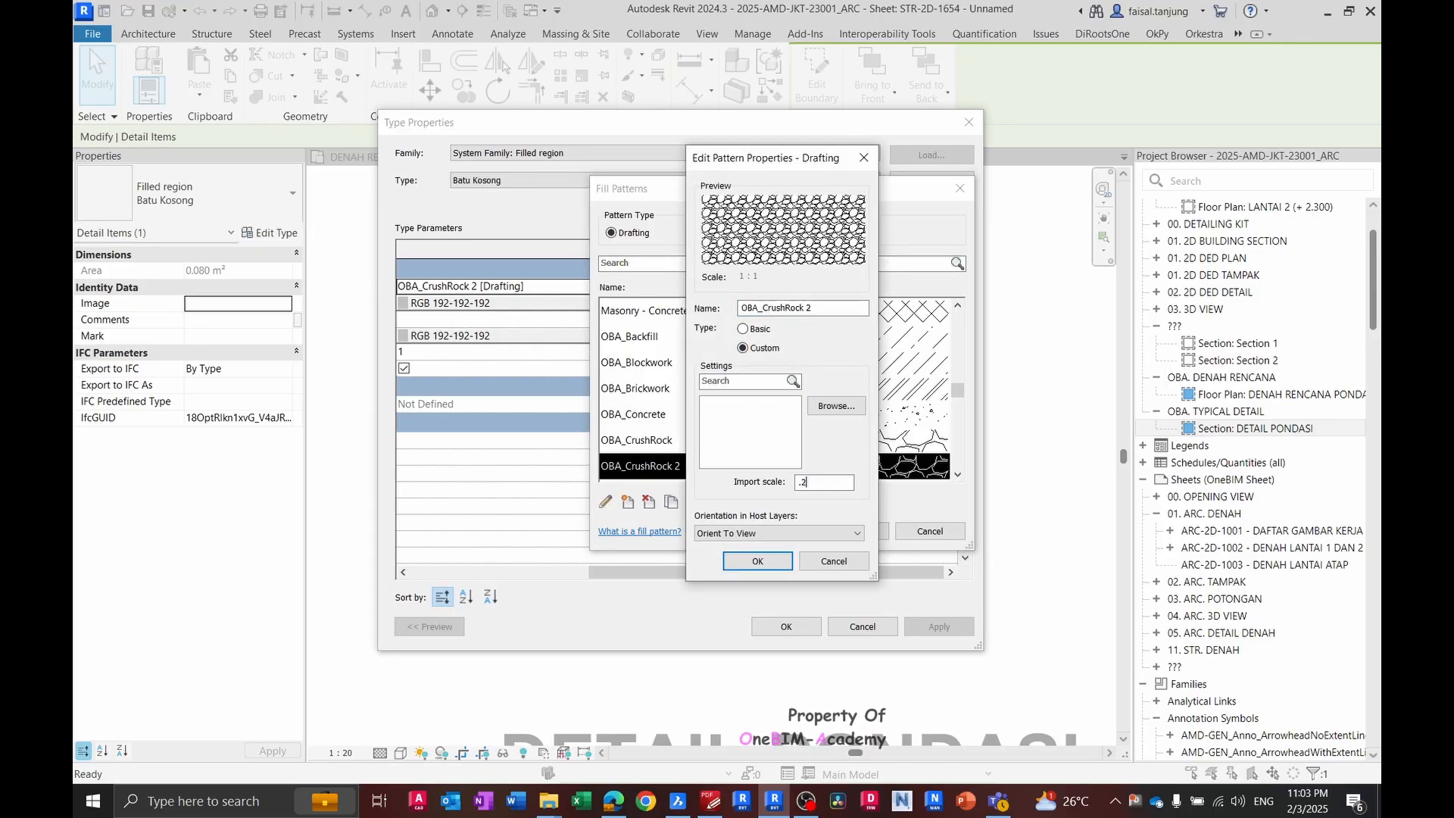
{"action": "left_click", "coordinate": [759, 560]}
{"action": "left_click", "coordinate": [848, 529]}
{"action": "left_click", "coordinate": [788, 623]}
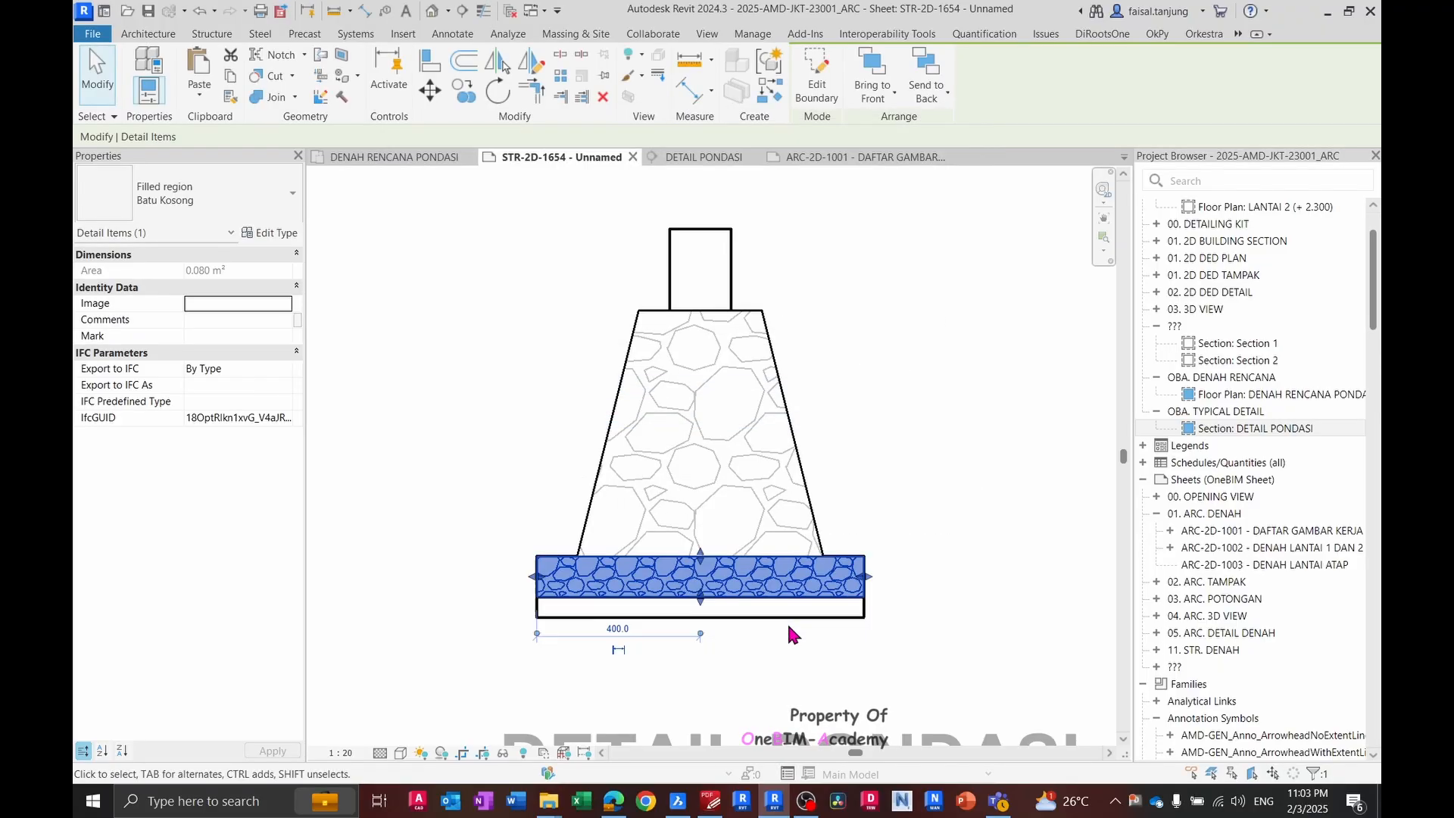
- Deselect the base layer region and check its denser stone hatch against the reference PDF
{"action": "left_click", "coordinate": [921, 468]}
{"action": "key", "text": "alt+Tab"}
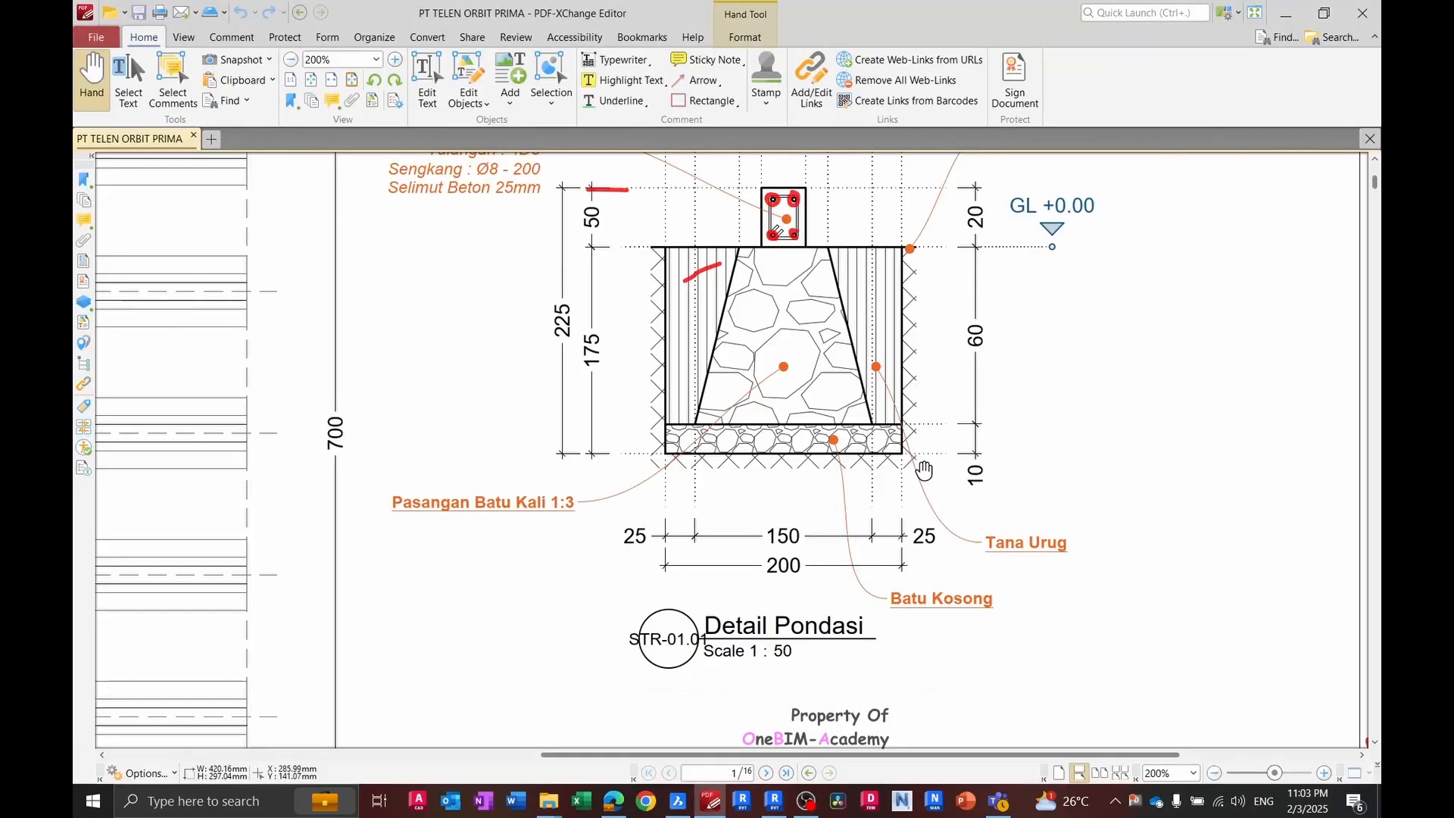
{"action": "key", "text": "alt+Tab"}
- Set the OBA_CrushRock 2 drafting pattern's import scale to 0.35 and apply it to the Batu Kosong filled region type
{"action": "left_click", "coordinate": [877, 551]}
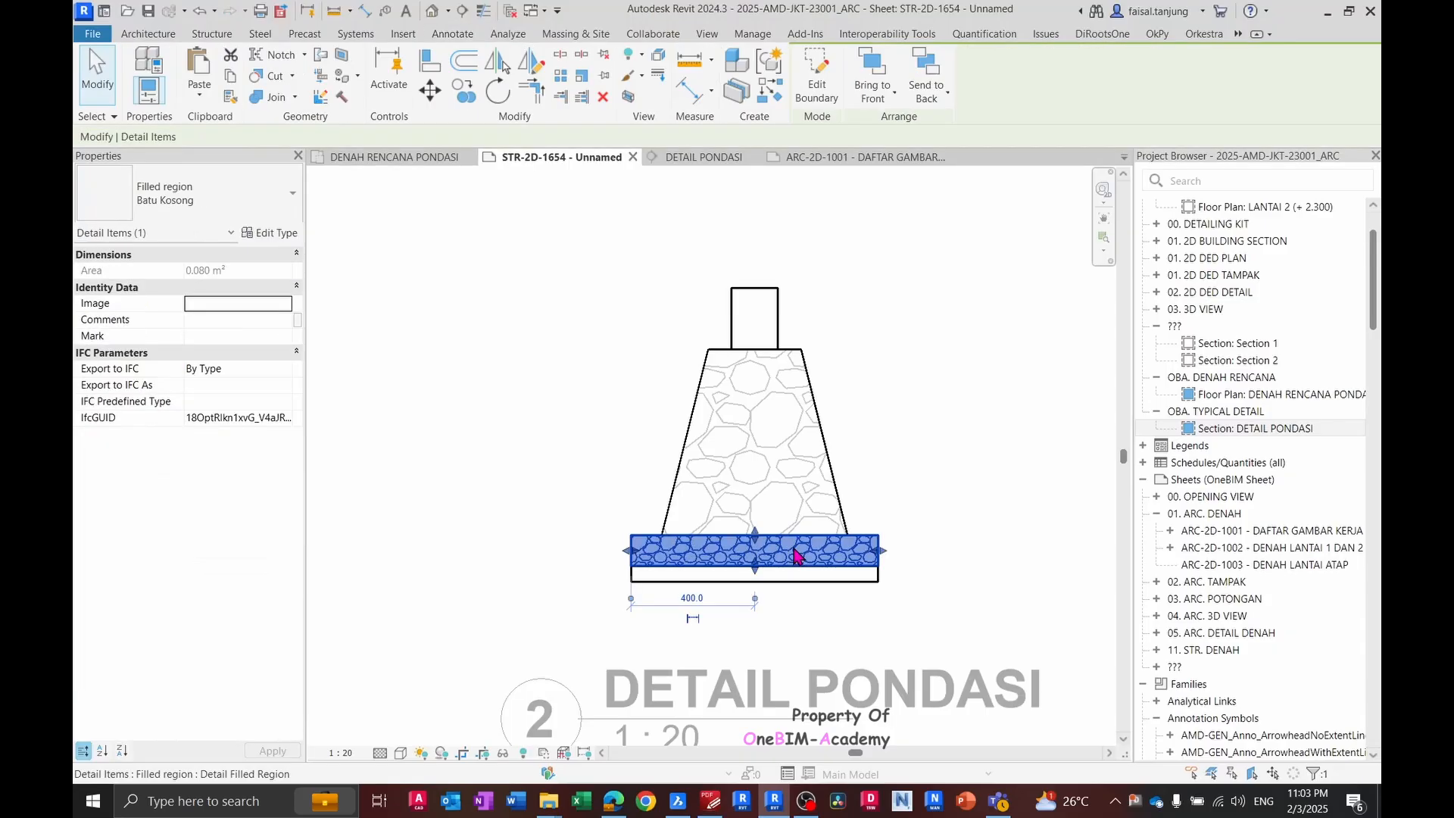
{"action": "left_click", "coordinate": [274, 232]}
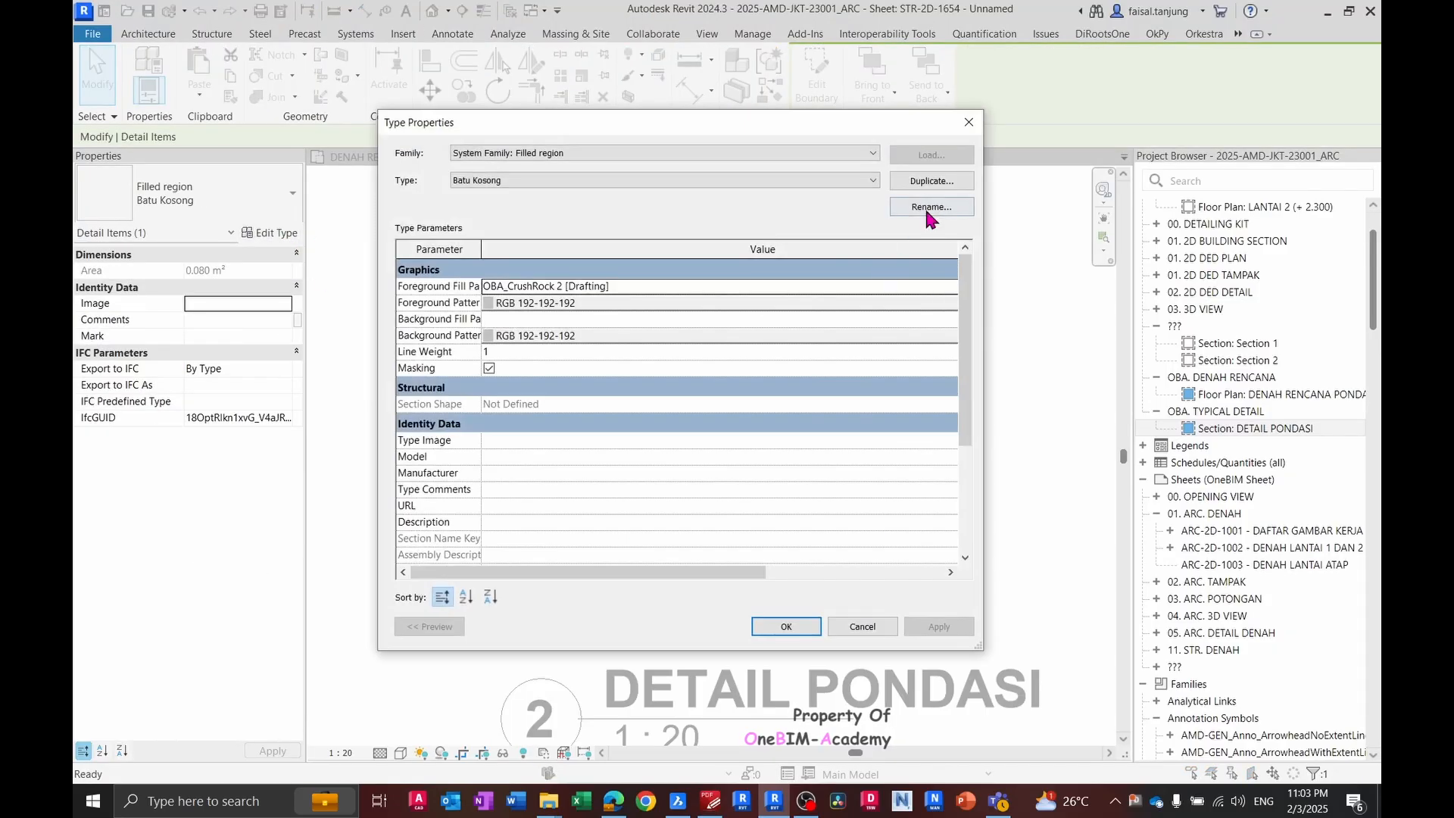
{"action": "left_click", "coordinate": [955, 288]}
{"action": "left_click", "coordinate": [955, 287]}
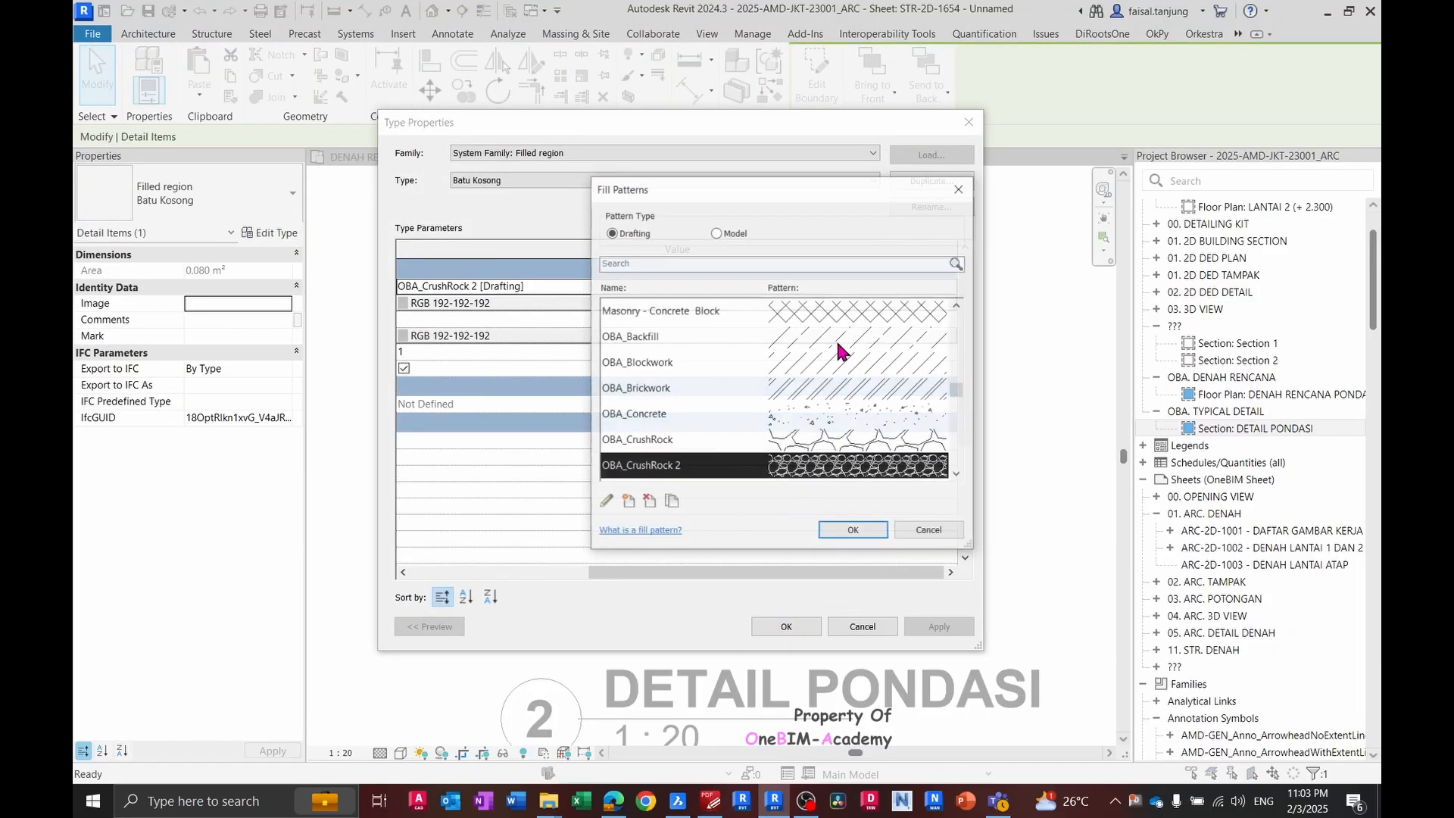
{"action": "left_click", "coordinate": [606, 503]}
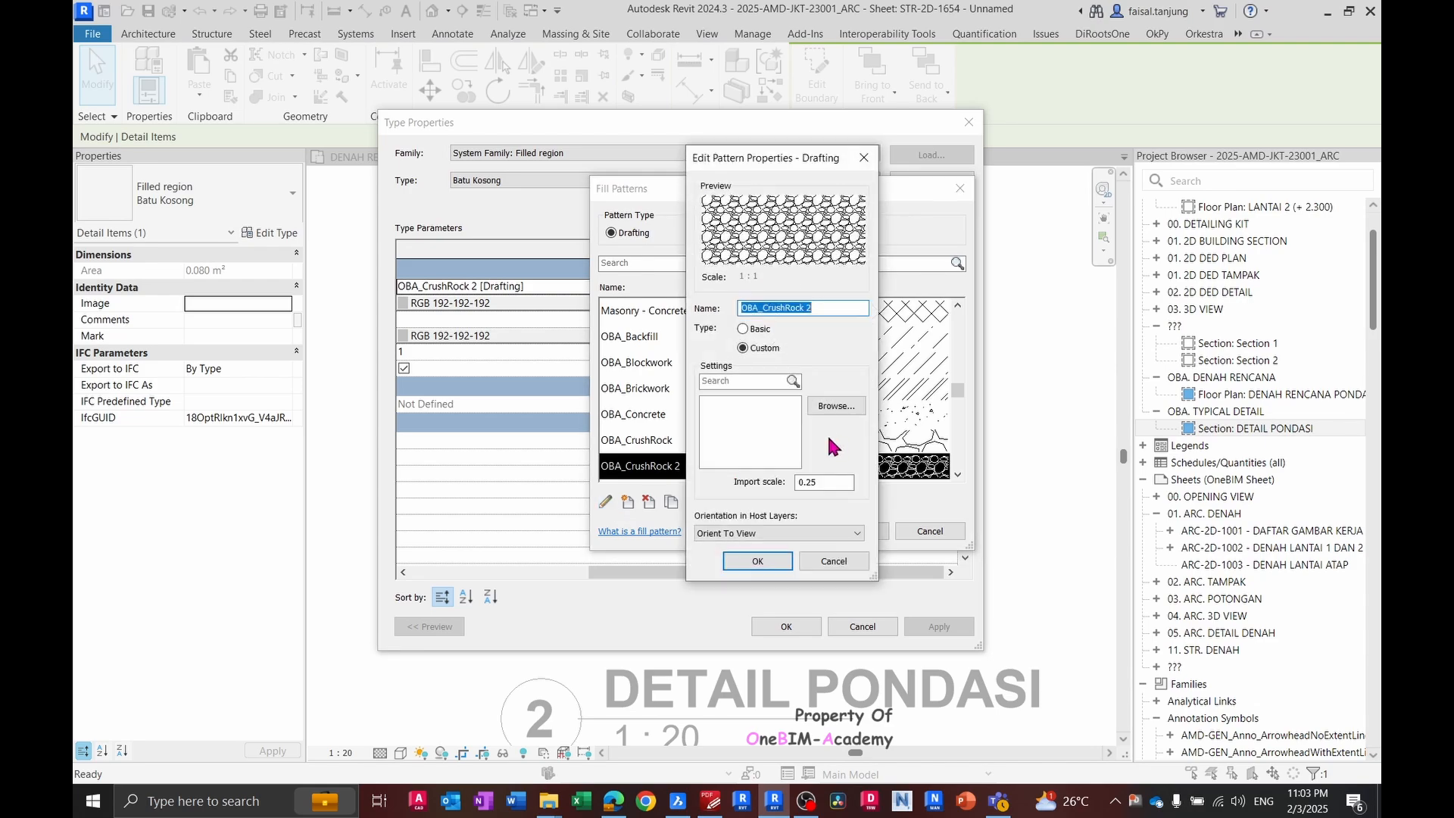
{"action": "left_click", "coordinate": [824, 482]}
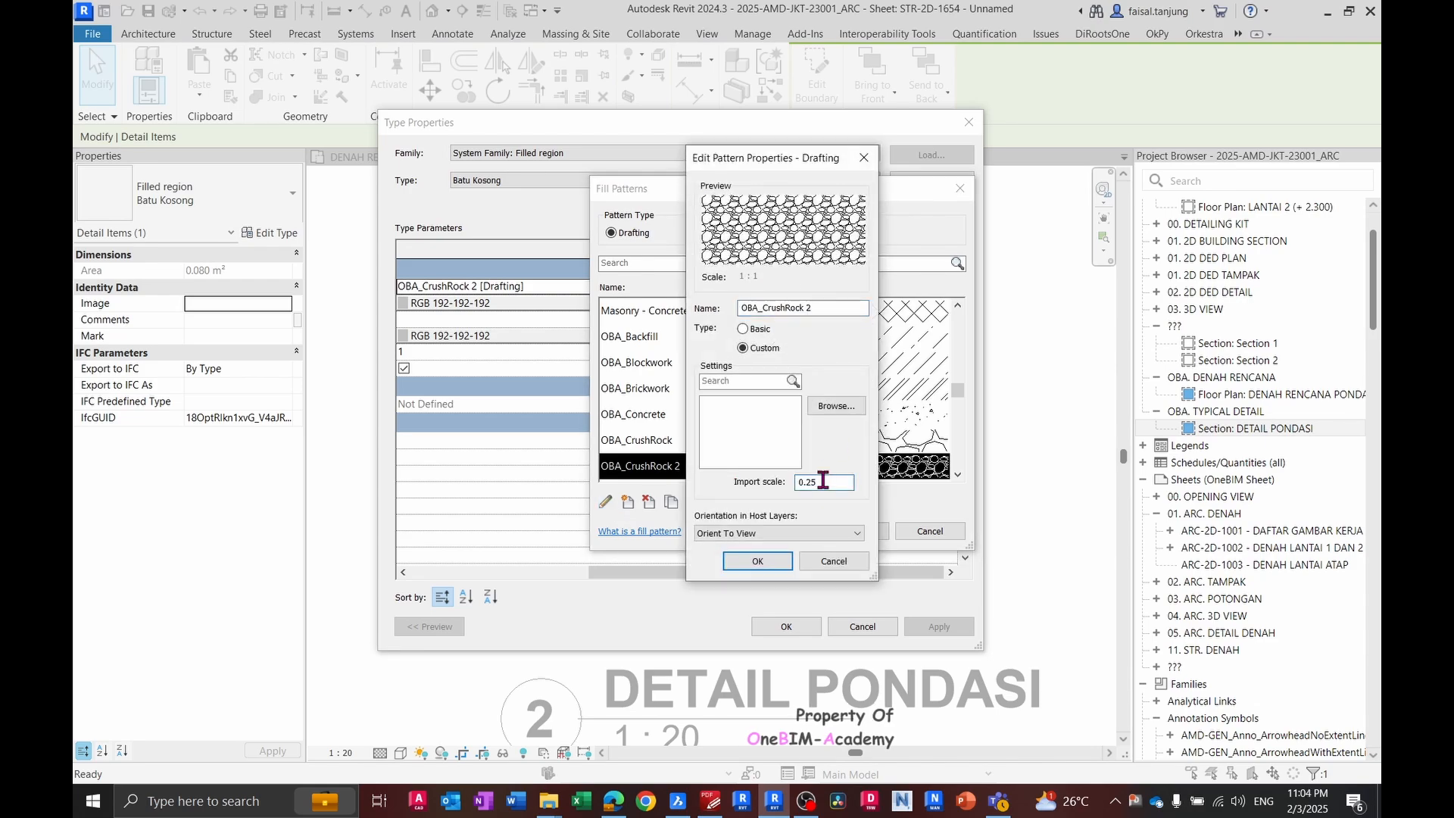
{"action": "key", "text": "BackSpace"}
{"action": "key", "text": "BackSpace"}
{"action": "type", "text": "35"}
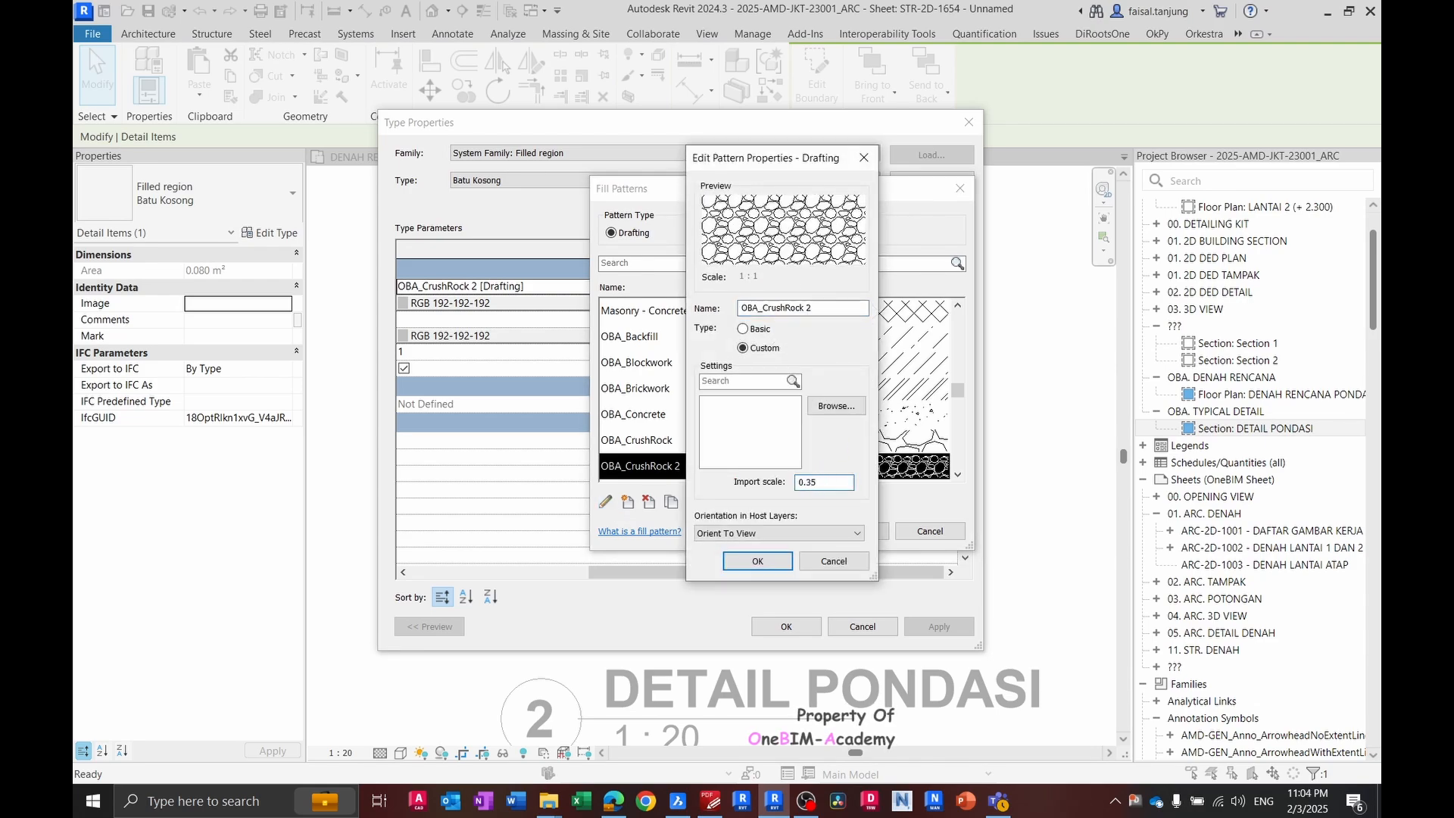
{"action": "left_click", "coordinate": [756, 562]}
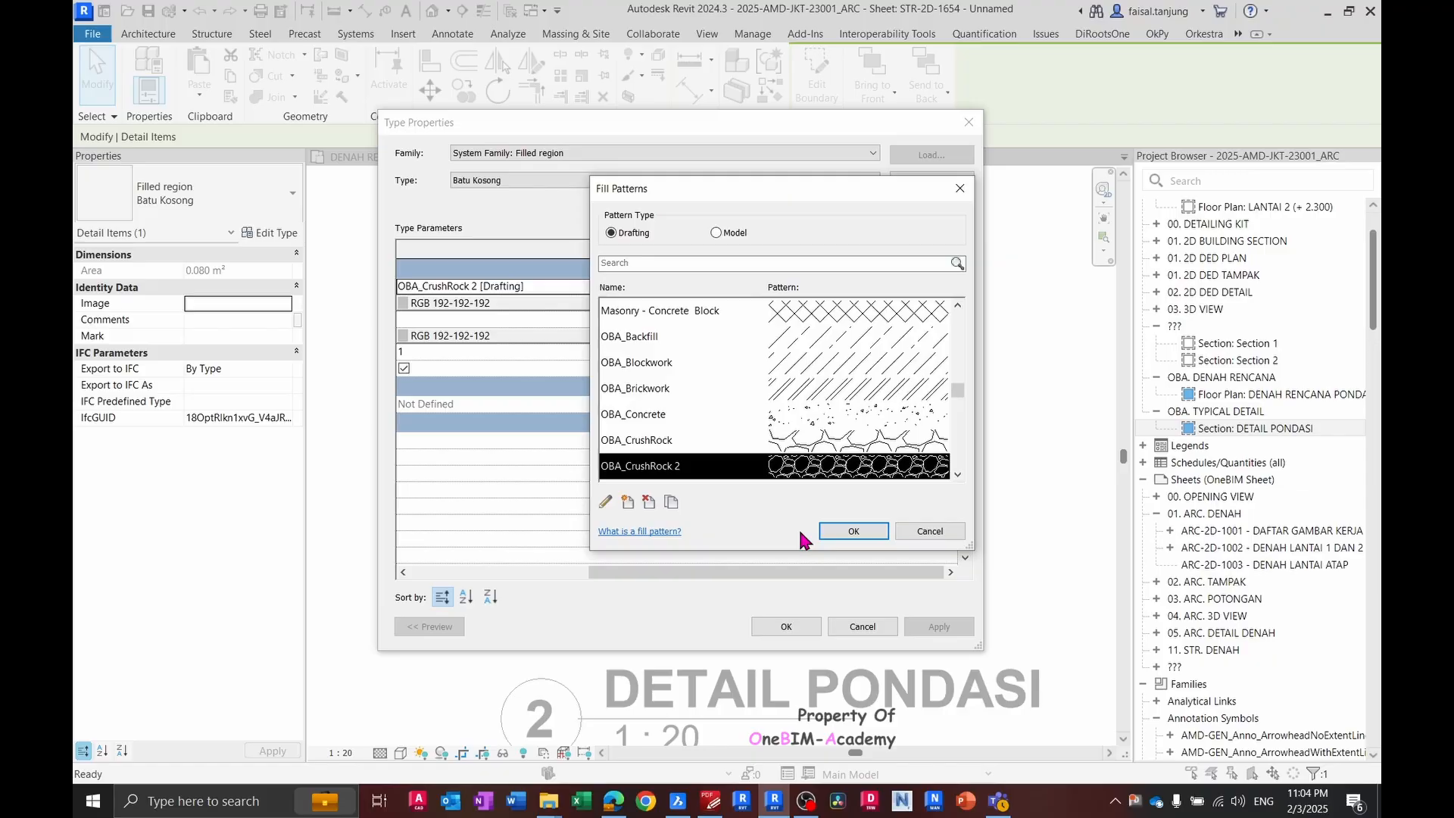
{"action": "left_click", "coordinate": [854, 533]}
{"action": "left_click", "coordinate": [786, 629]}
{"action": "left_click", "coordinate": [563, 429]}
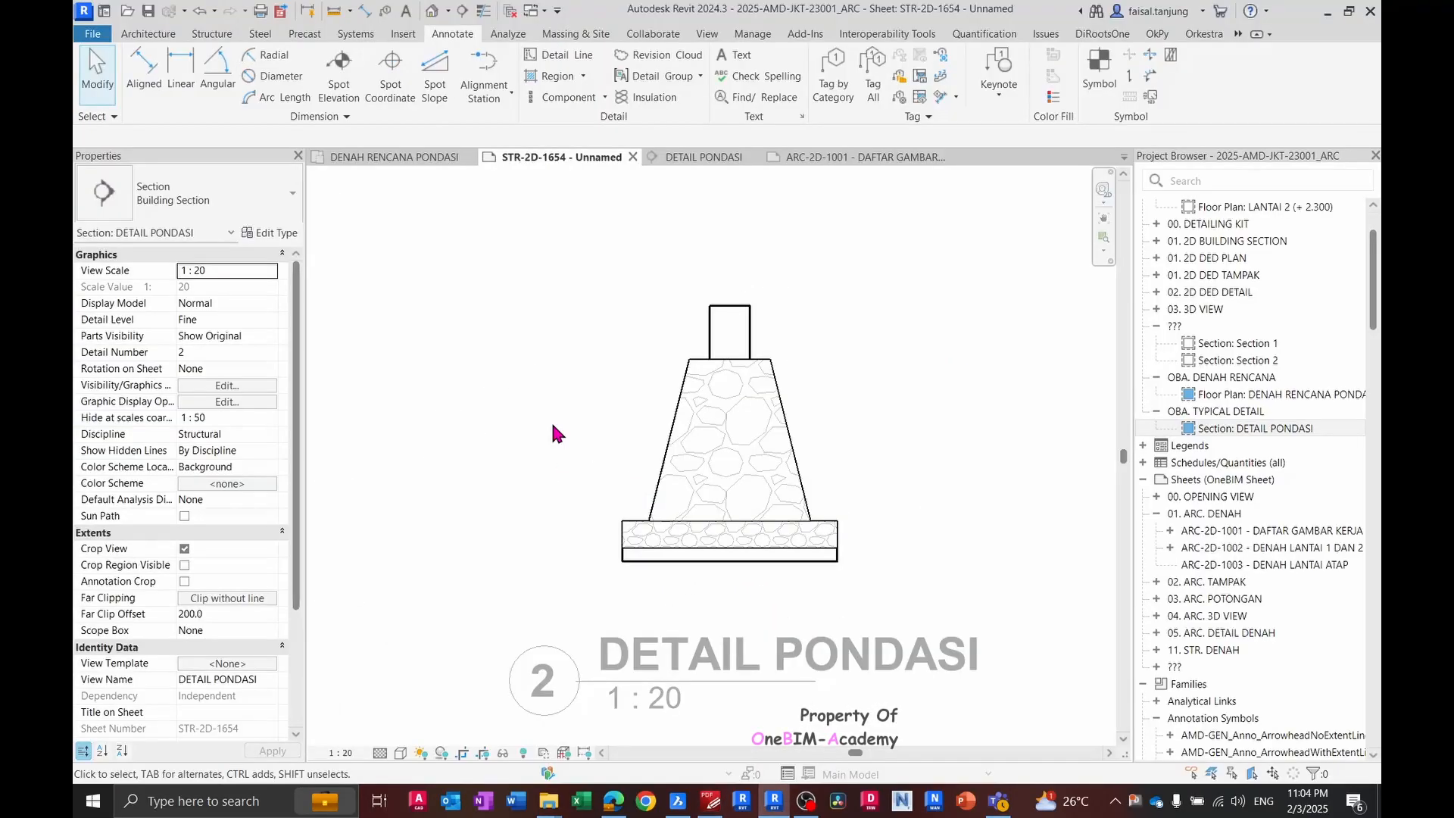
- Compare the foundation section's hatches and surrounding soil with Detail Pondasi in the reference PDF
{"action": "middle_click_drag", "start_coordinate": [888, 401], "coordinate": [932, 432]}
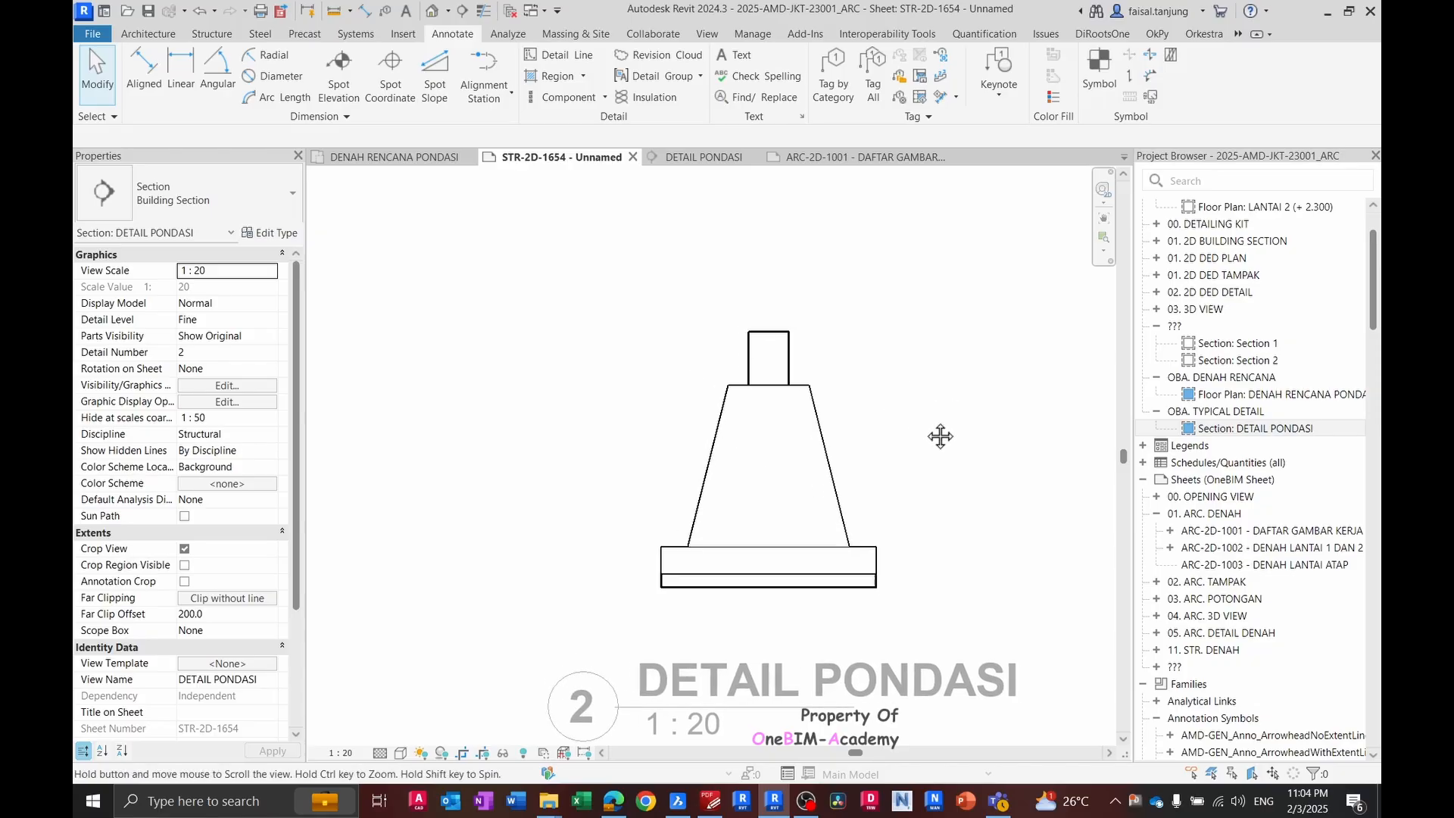
{"action": "key", "text": "alt+Tab"}
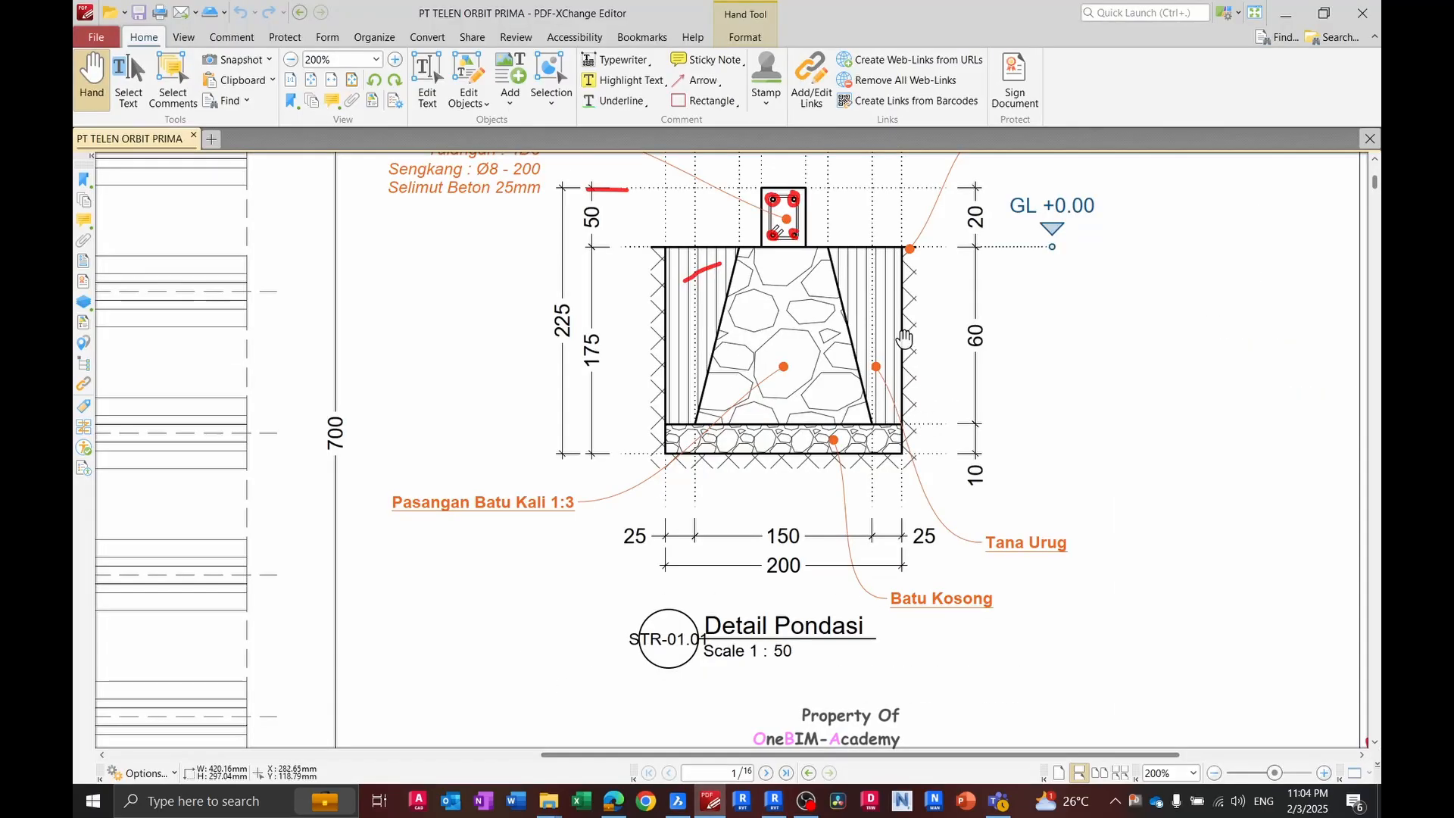
{"action": "scroll", "coordinate": [887, 342], "scroll_direction": "up", "scroll_amount": 3}
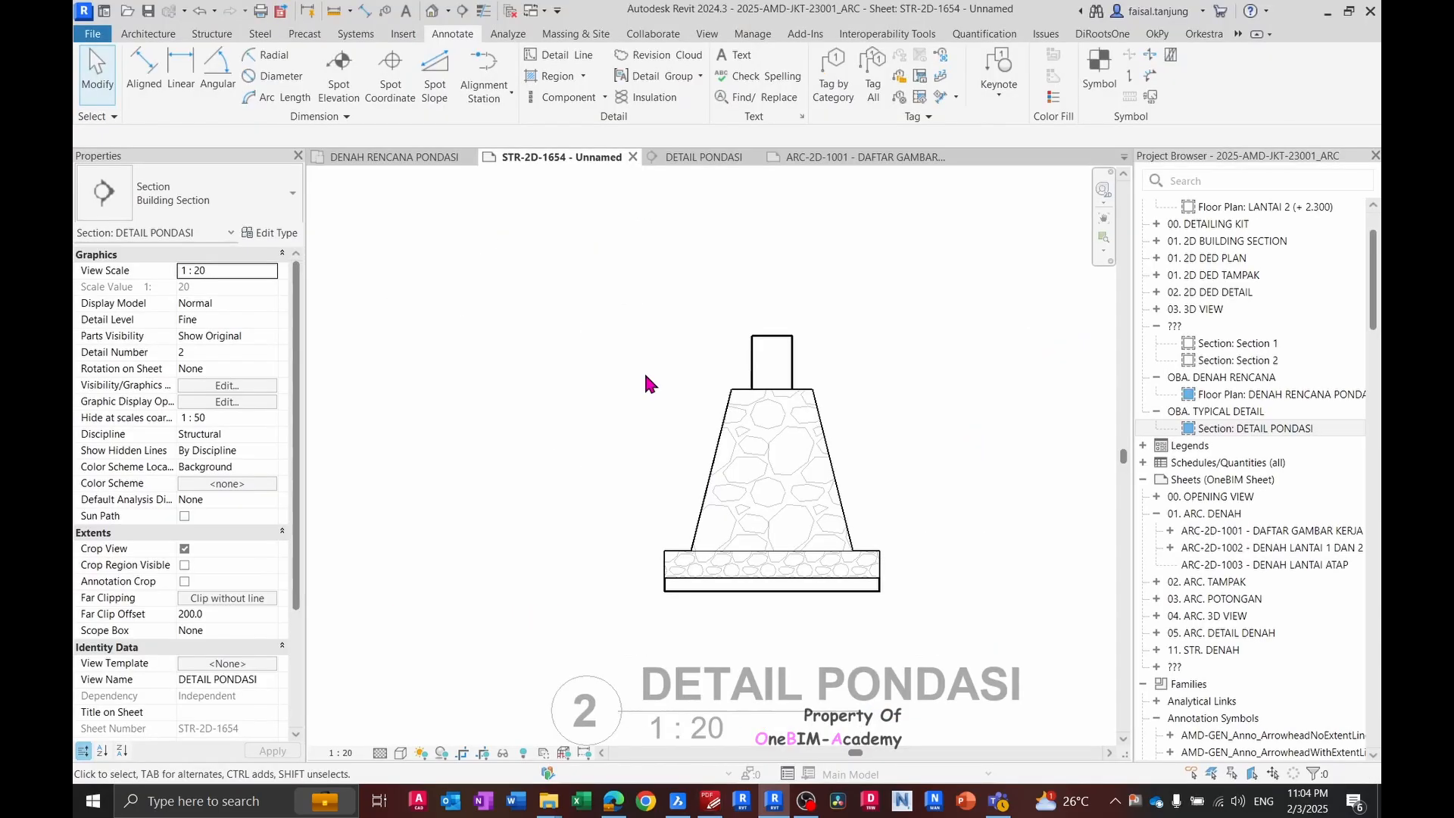
{"action": "key", "text": "alt+Tab"}
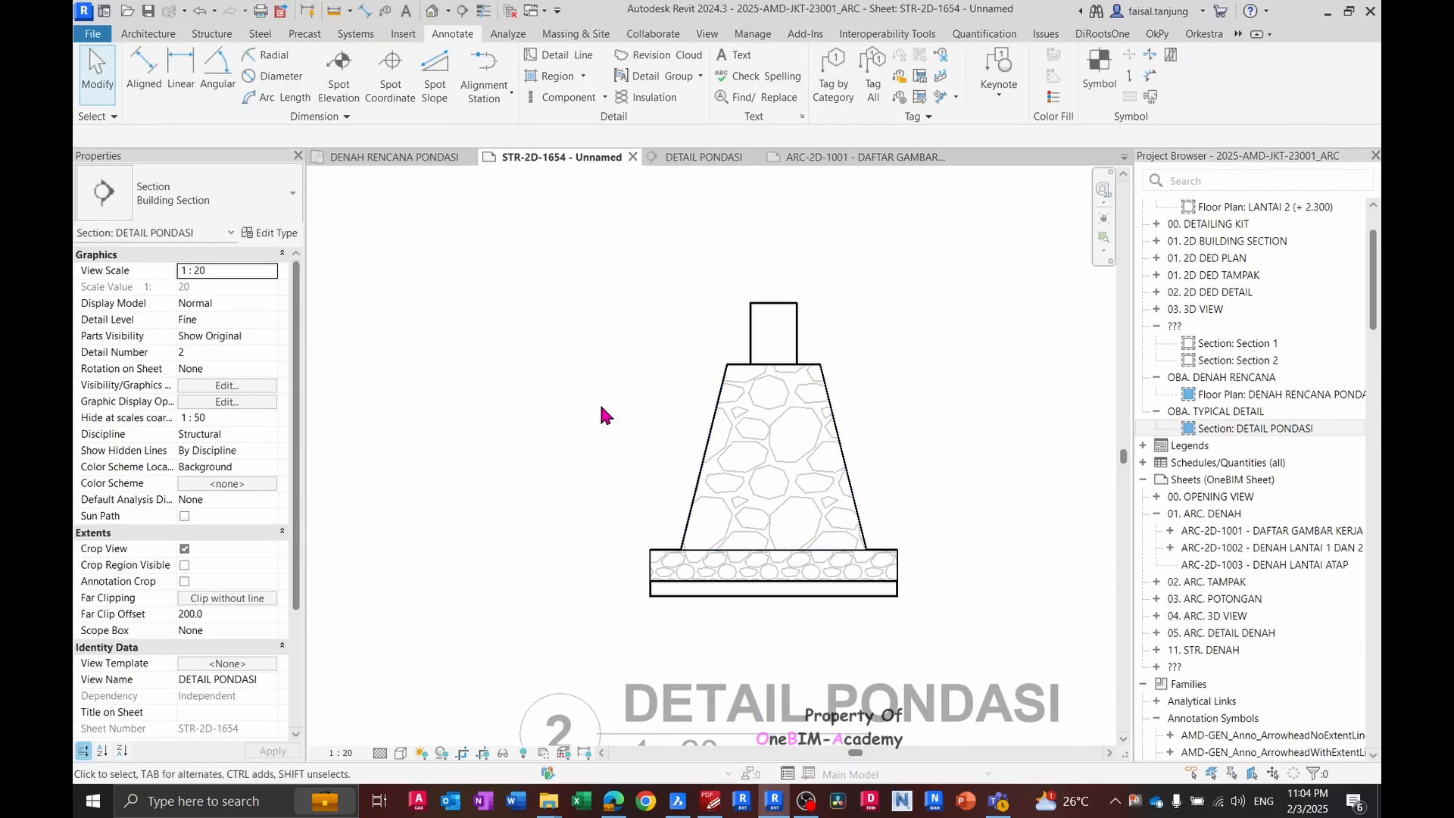
- Start a Solid_Concrete filled region on the foundation section and sketch a rectangle about 800 by 809 mm up from its base corner
{"action": "left_click", "coordinate": [776, 423]}
{"action": "right_click", "coordinate": [777, 423]}
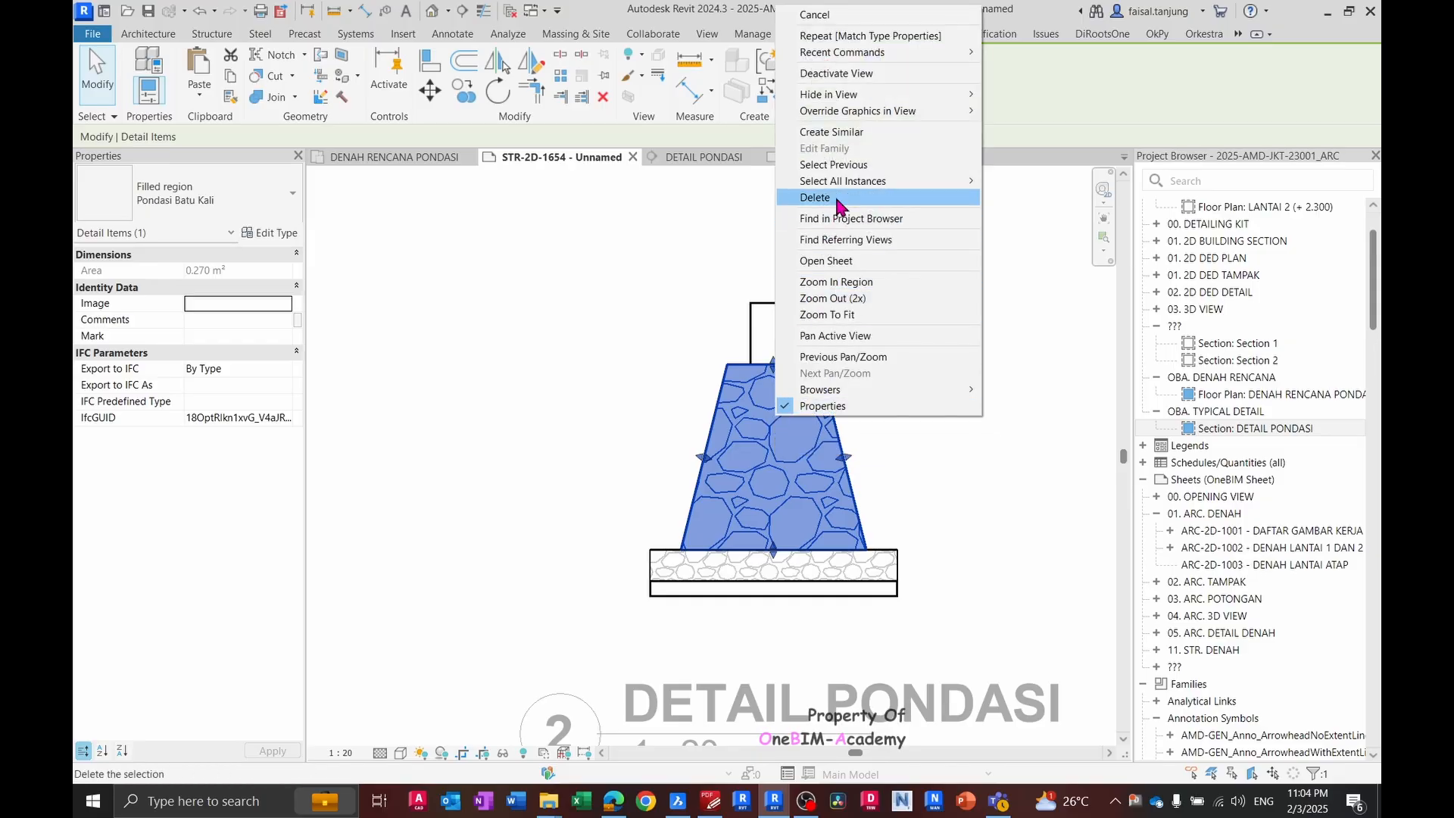
{"action": "left_click", "coordinate": [859, 133]}
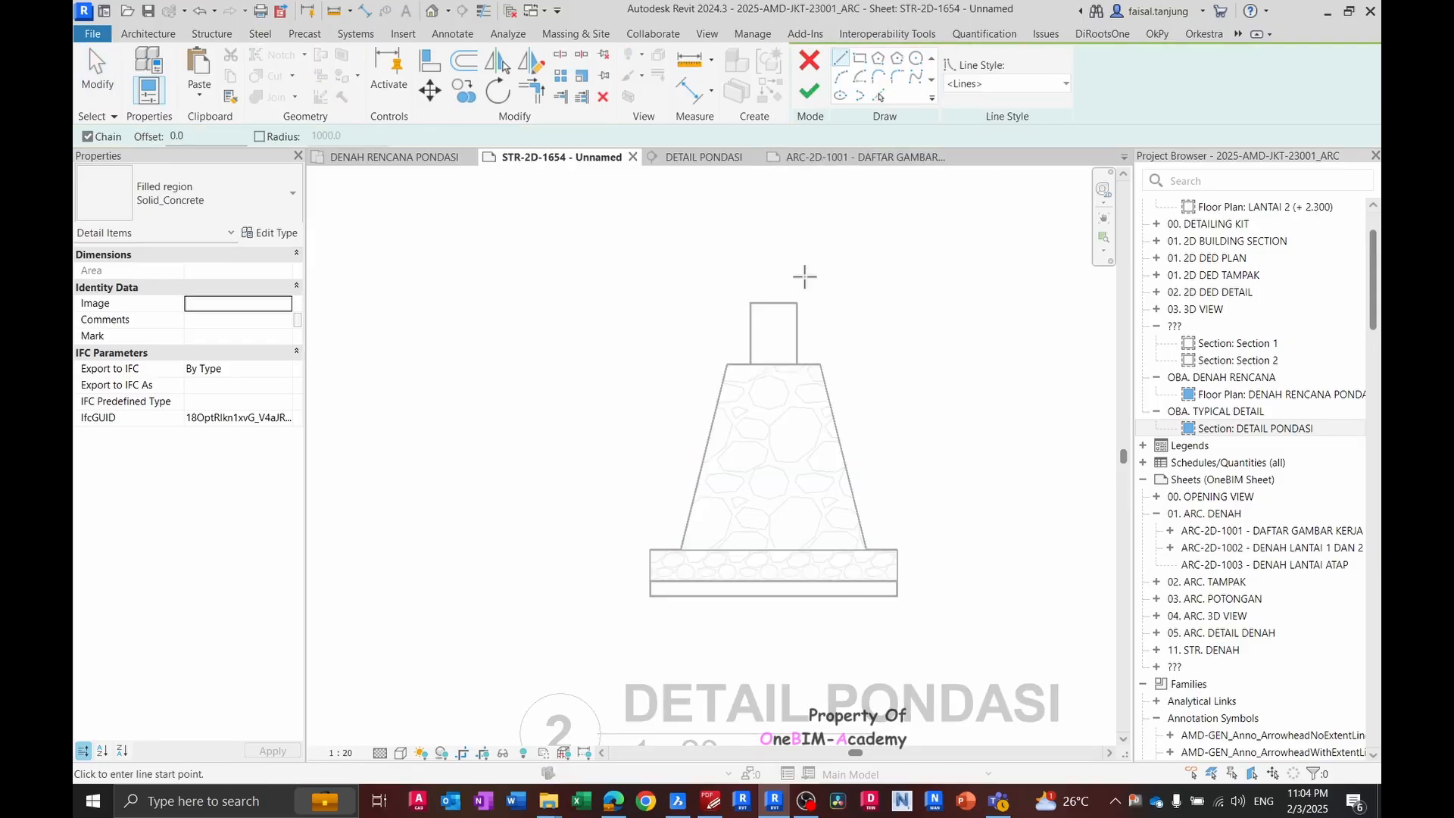
{"action": "left_click", "coordinate": [859, 58]}
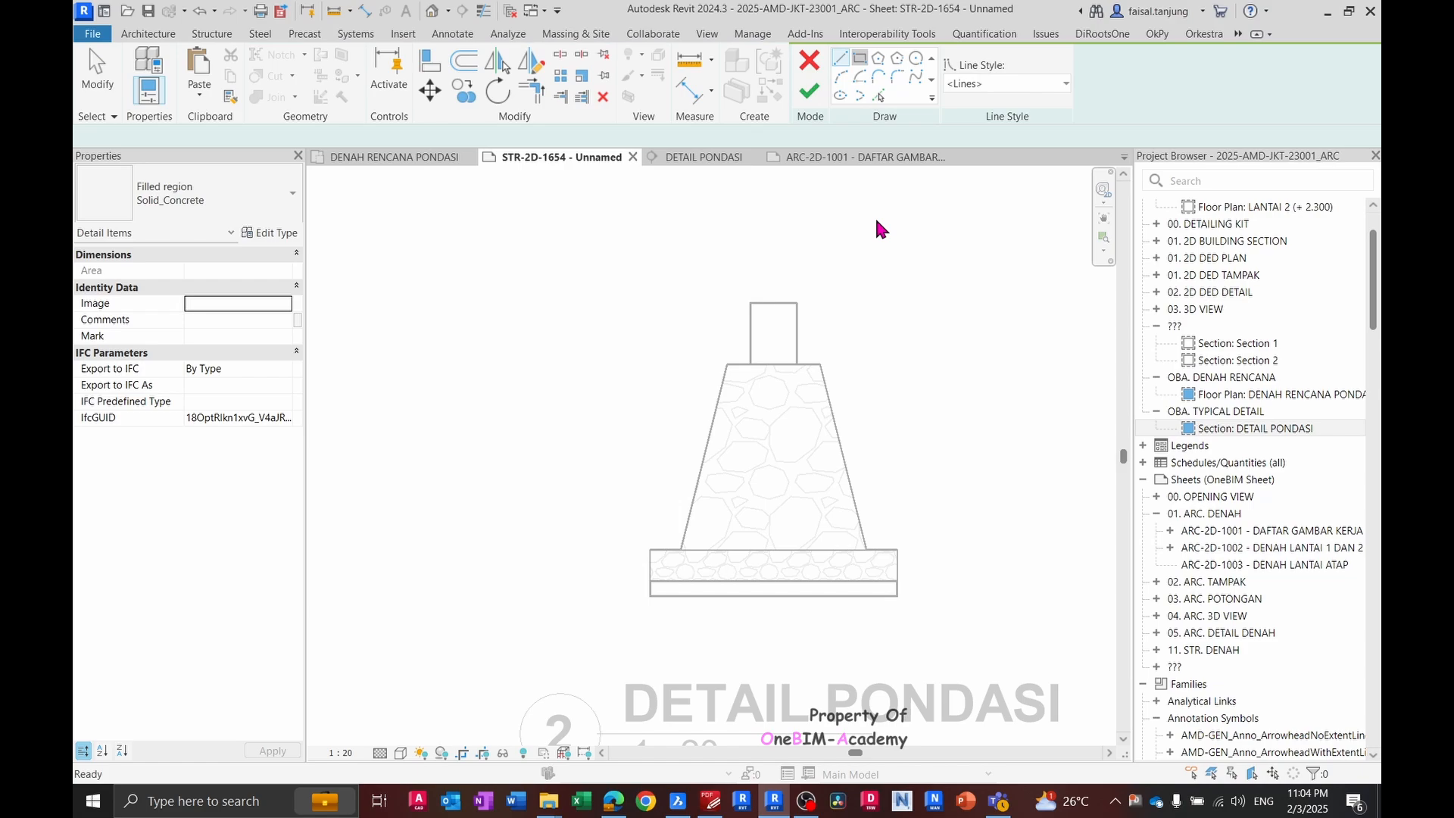
{"action": "left_click", "coordinate": [897, 596]}
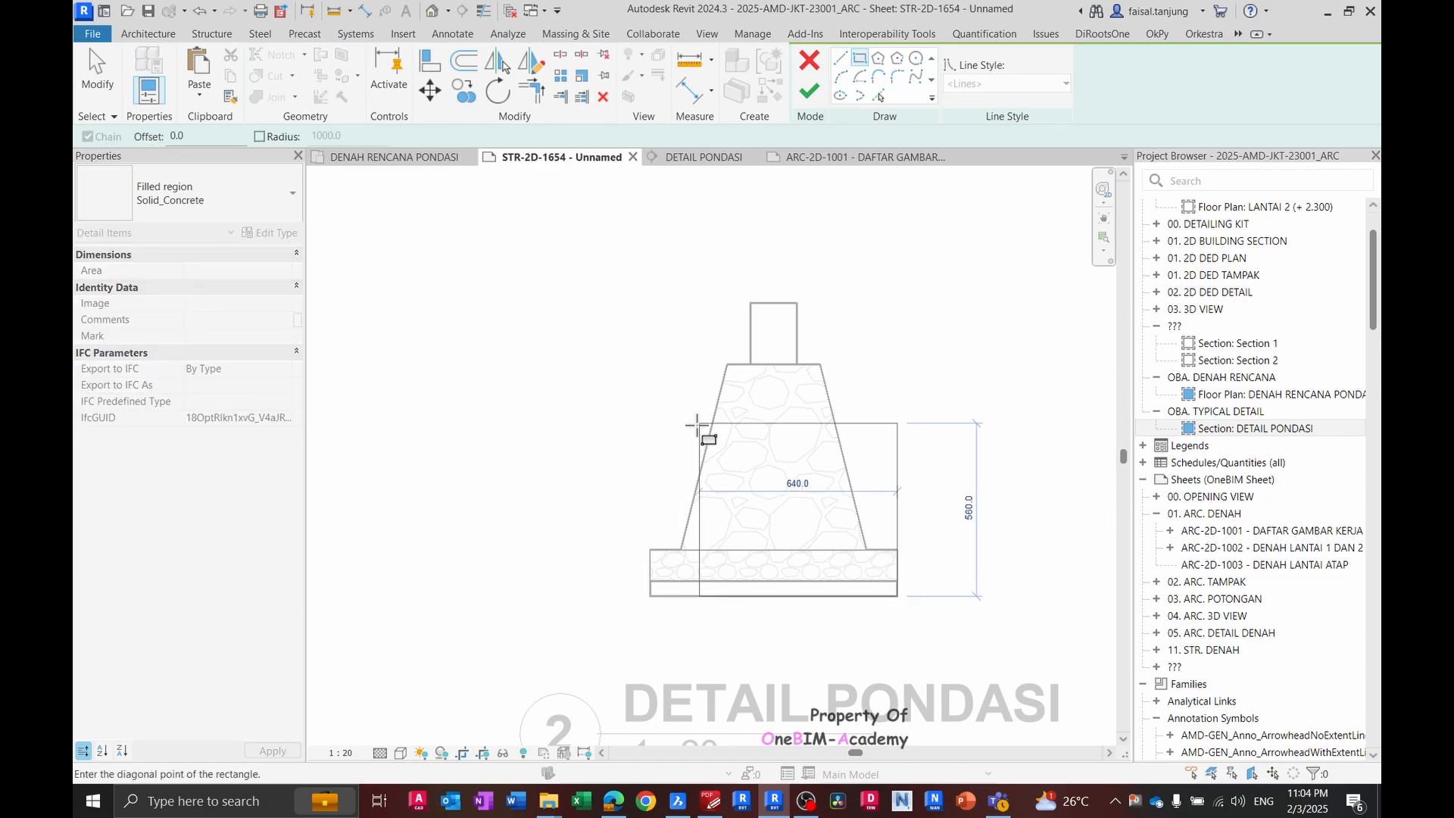
{"action": "left_click", "coordinate": [649, 346]}
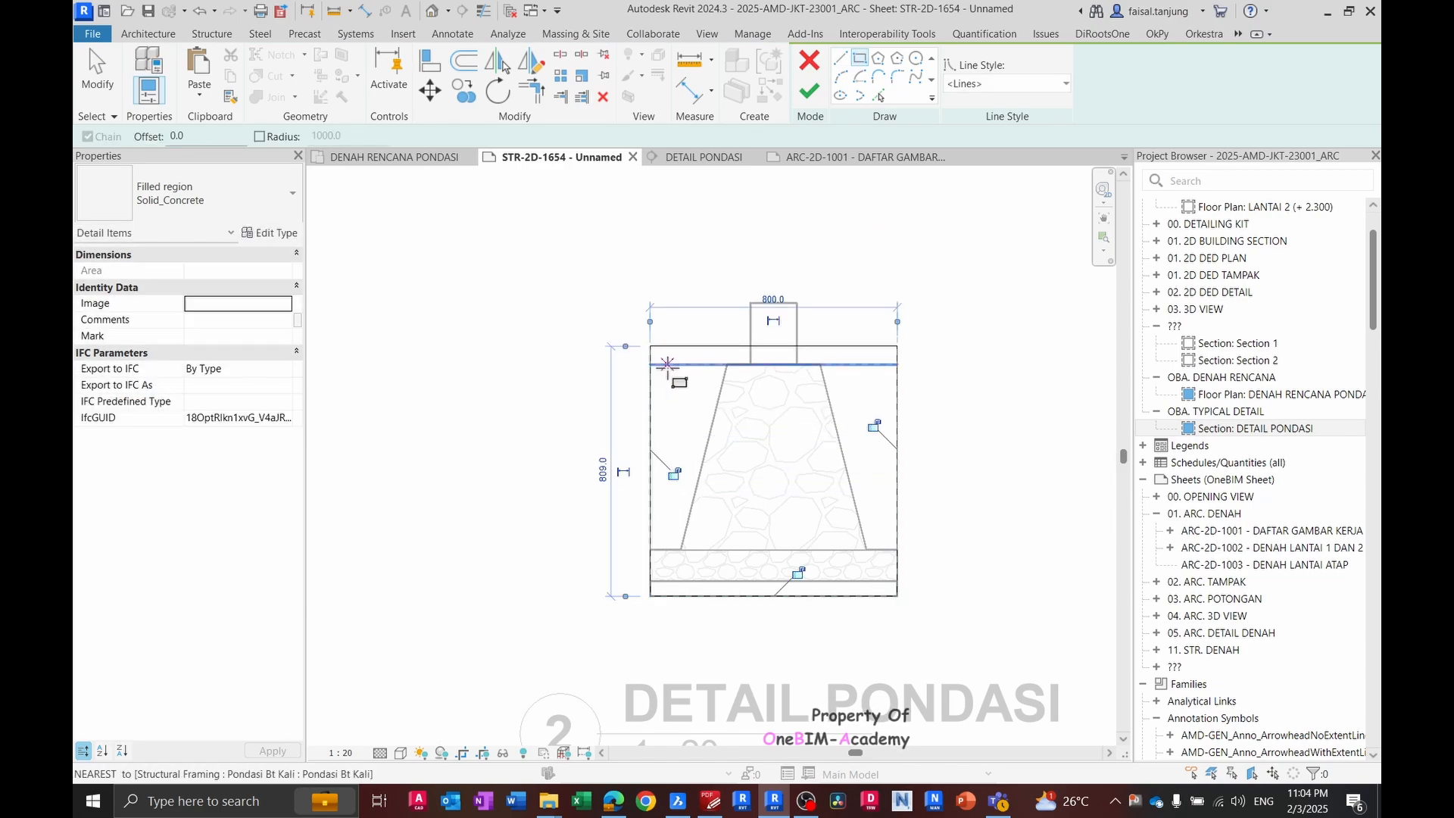
{"action": "key", "text": "Escape"}
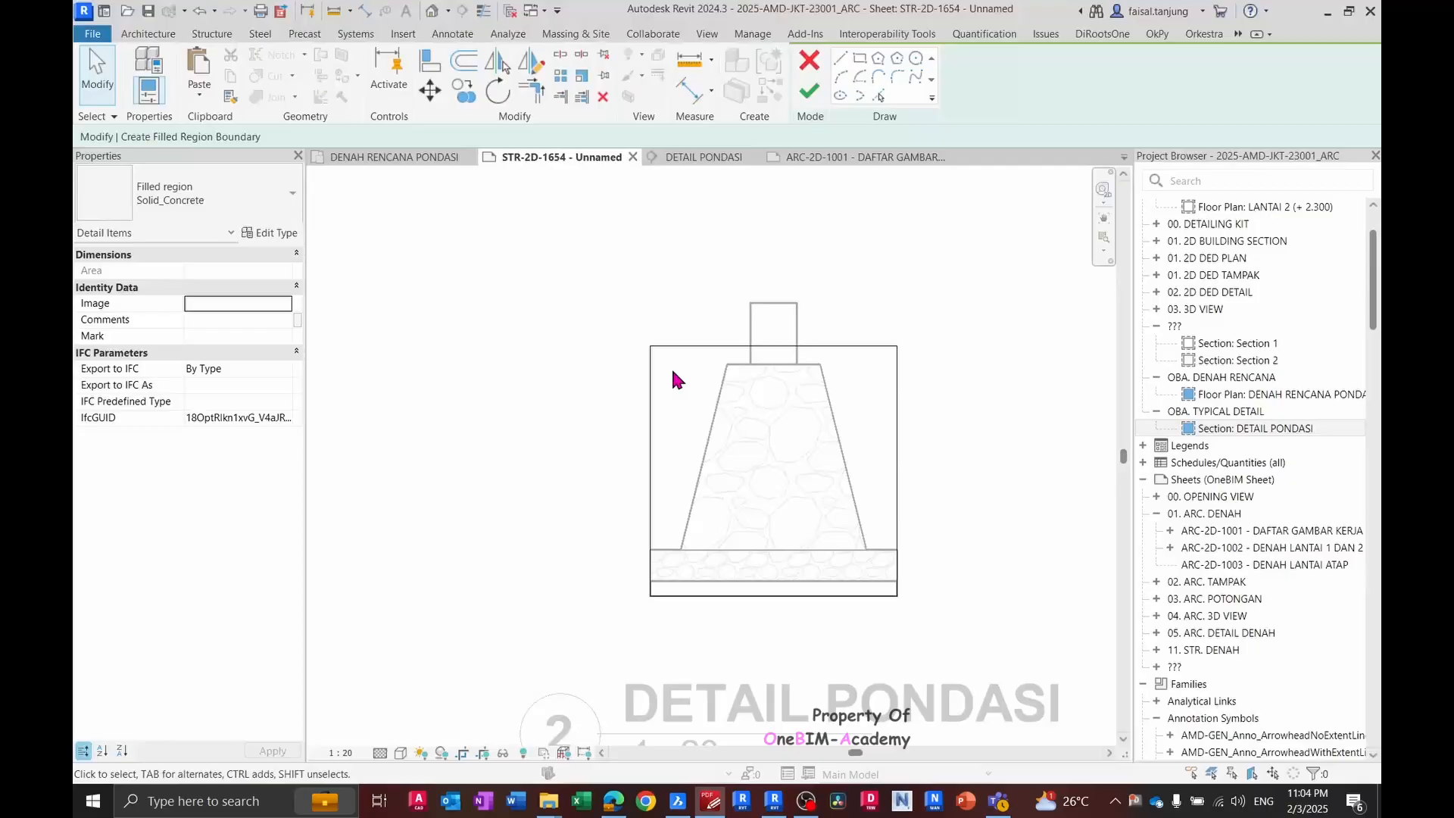
- Move the rectangle's upper edge down to align with the top of the trapezoidal stone foundation
{"action": "scroll", "coordinate": [704, 362], "scroll_direction": "up", "scroll_amount": 2}
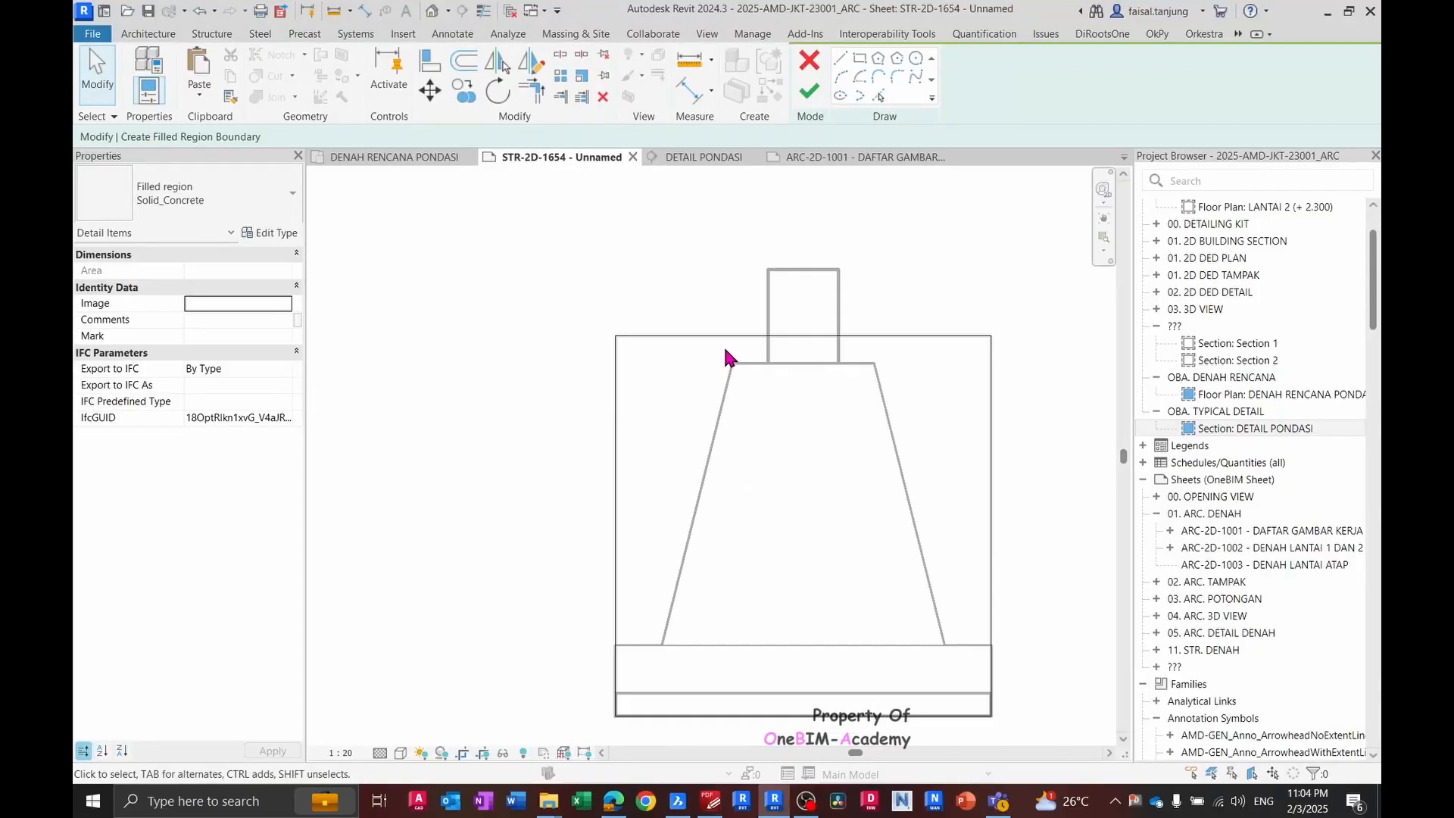
{"action": "left_click", "coordinate": [731, 336]}
{"action": "left_click_drag", "start_coordinate": [732, 334], "coordinate": [740, 363]}
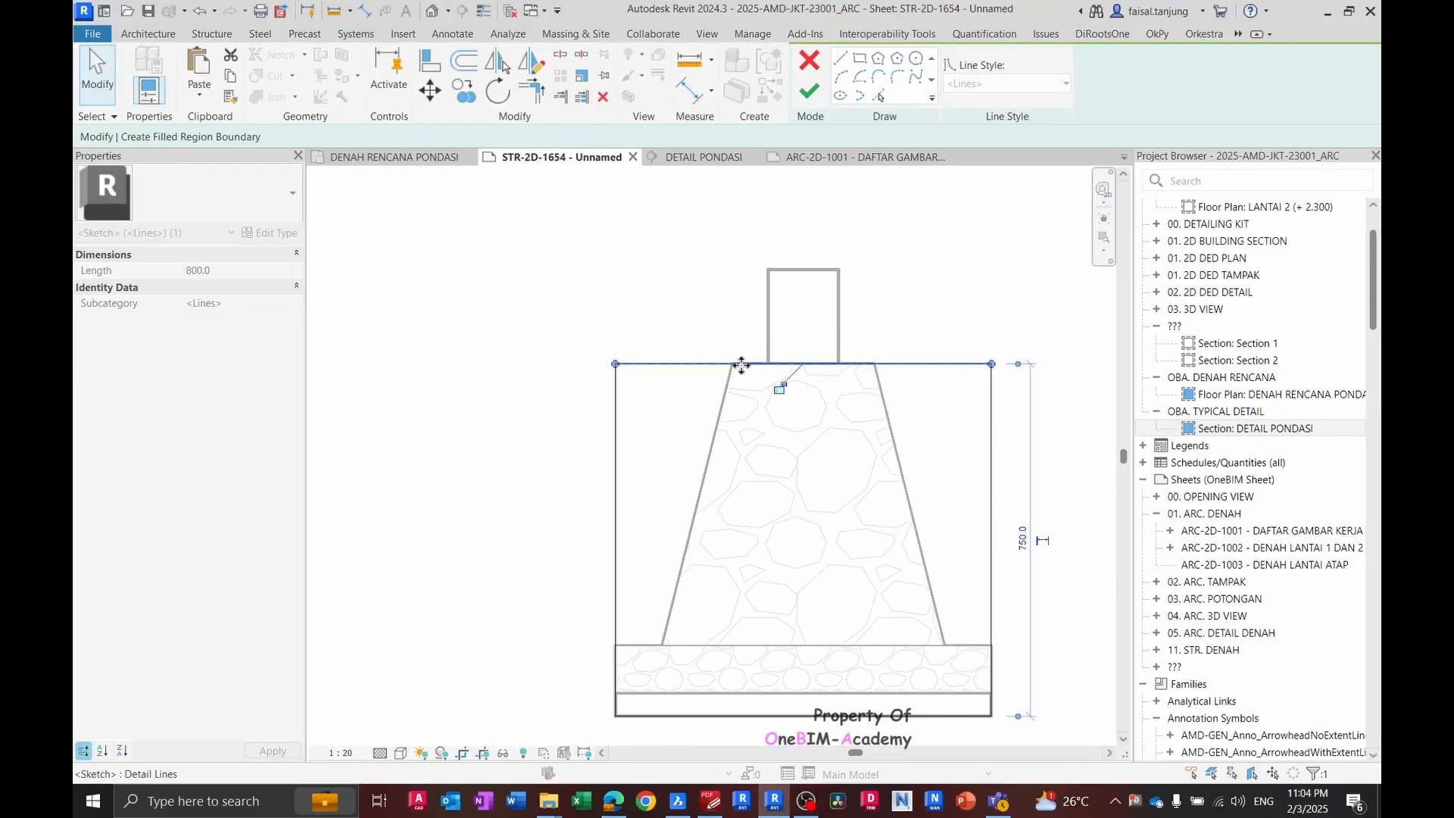
{"action": "left_click", "coordinate": [760, 506]}
- Sketch a second rectangle around the first one, offset 150 mm outward on all sides
{"action": "scroll", "coordinate": [760, 506], "scroll_direction": "down", "scroll_amount": 2}
{"action": "middle_click_drag", "start_coordinate": [759, 506], "coordinate": [709, 452]}
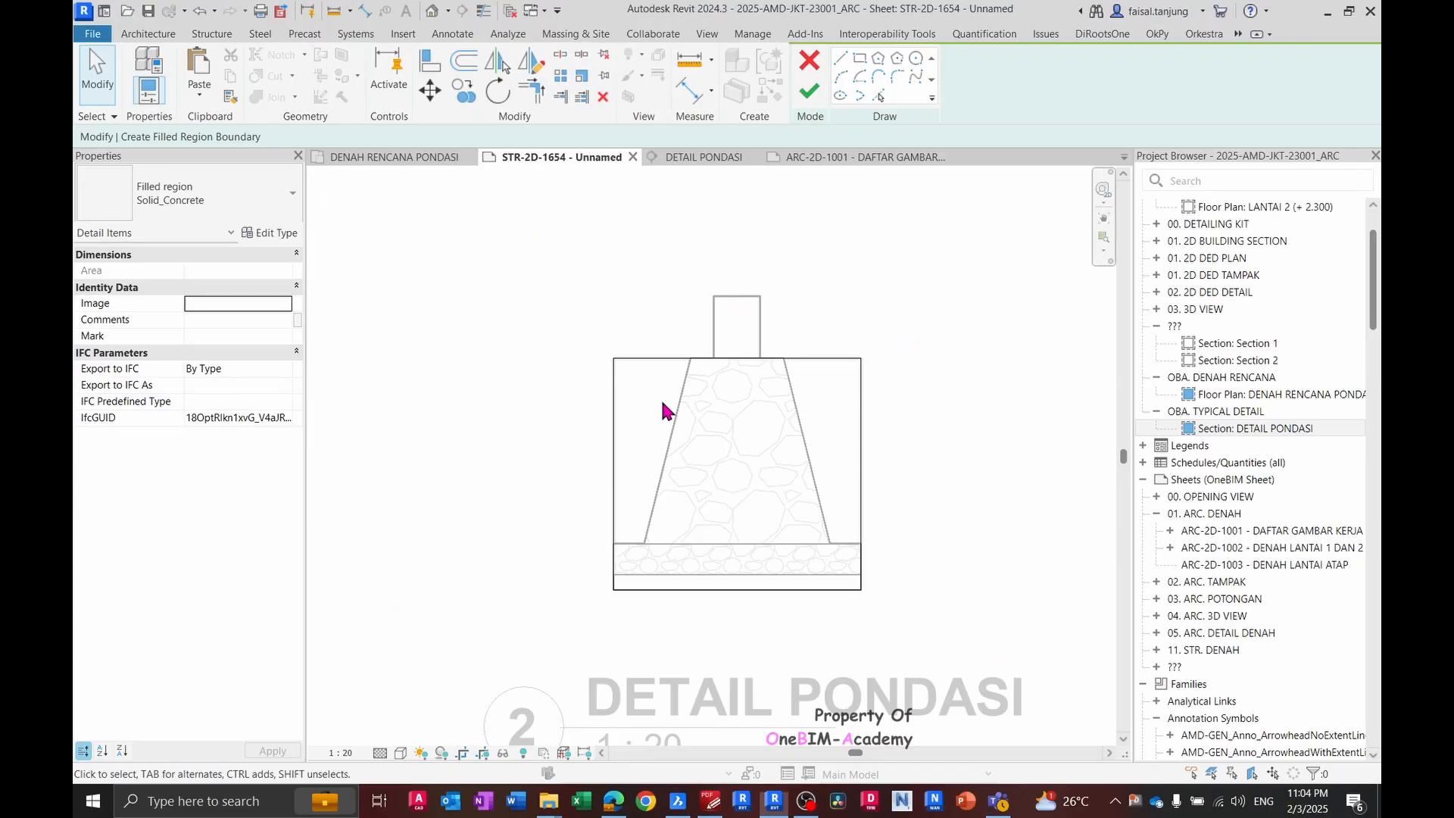
{"action": "middle_click_drag", "start_coordinate": [578, 417], "coordinate": [619, 412]}
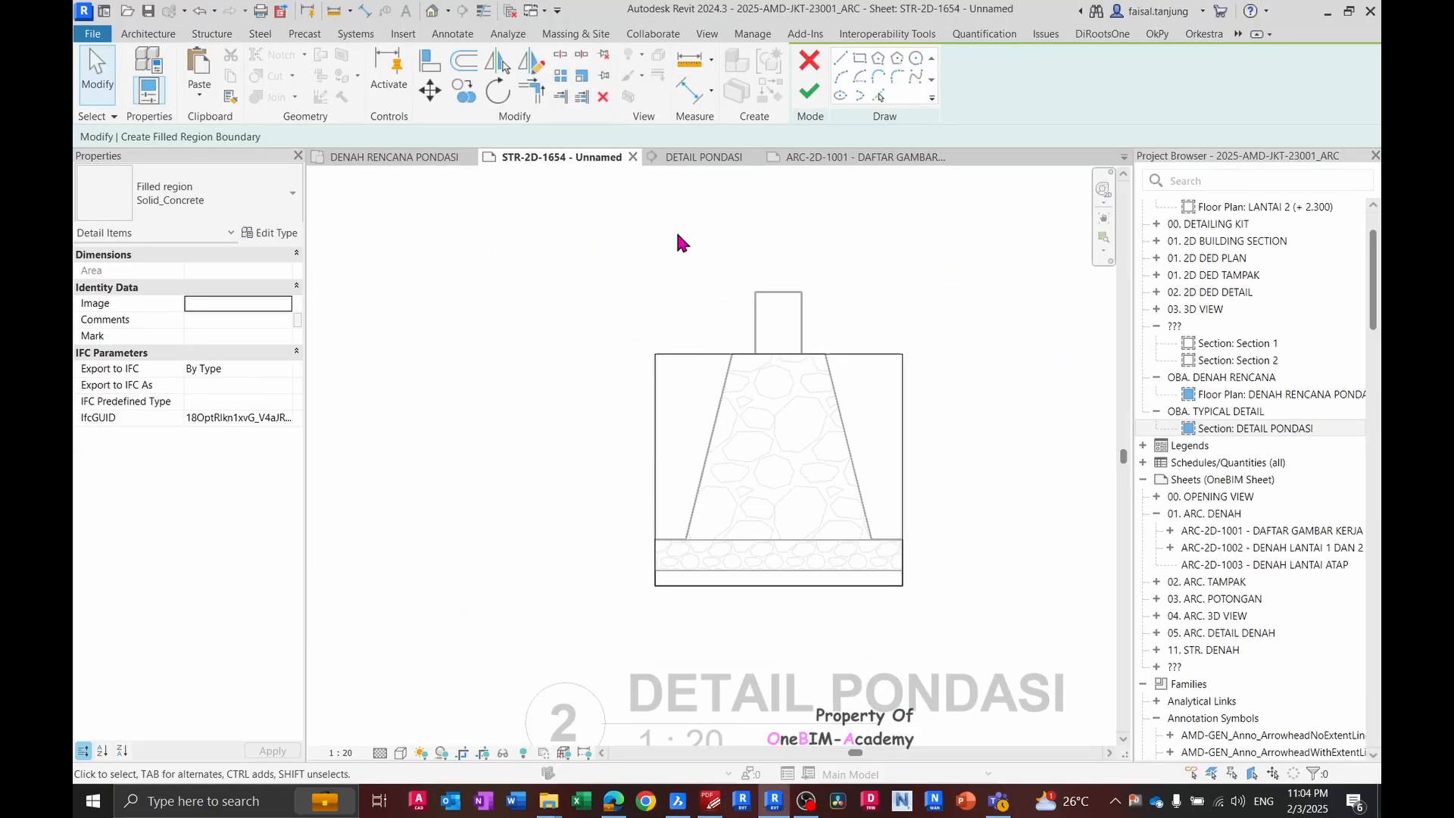
{"action": "left_click", "coordinate": [860, 59]}
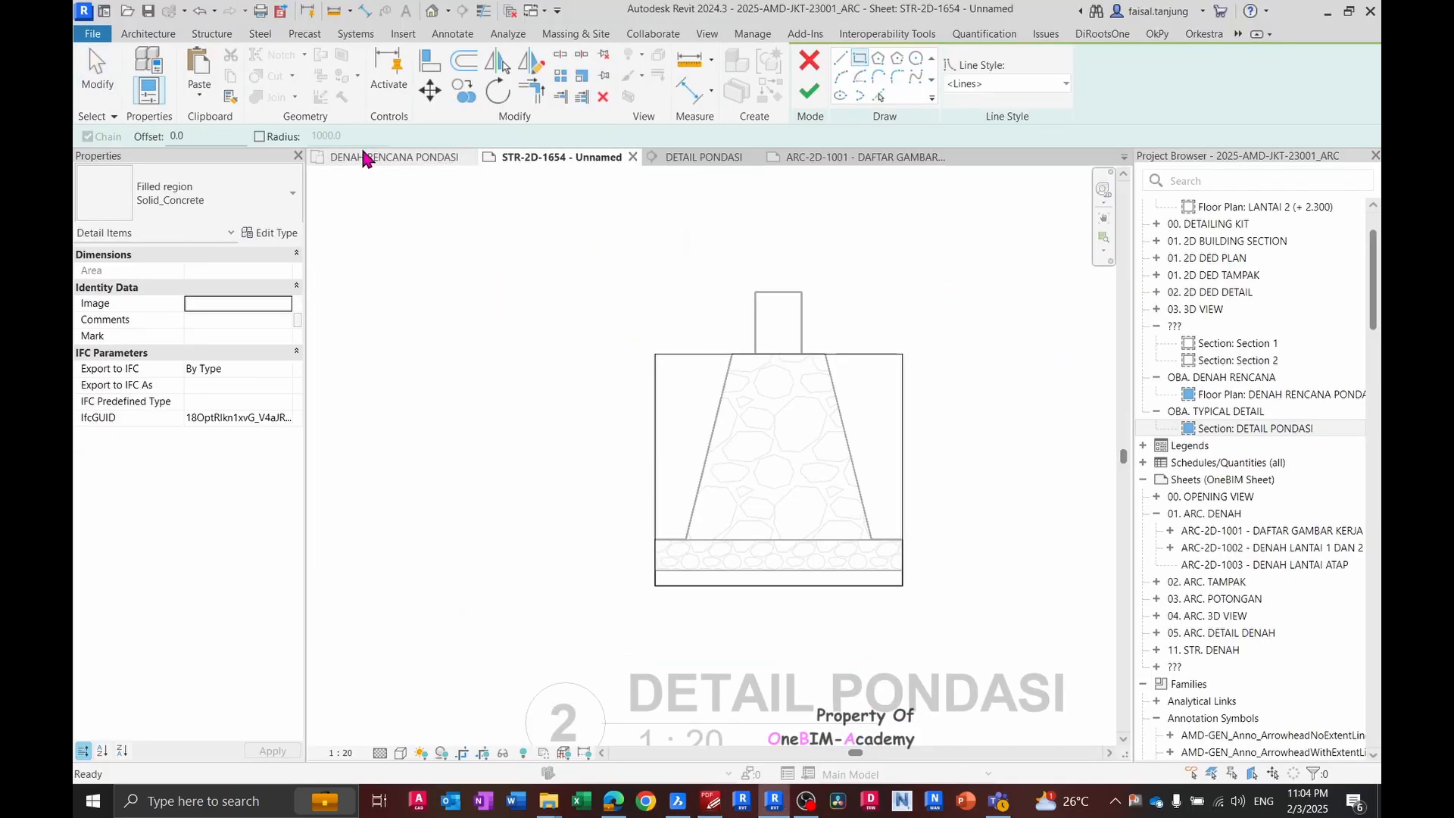
{"action": "double_click", "coordinate": [173, 136]}
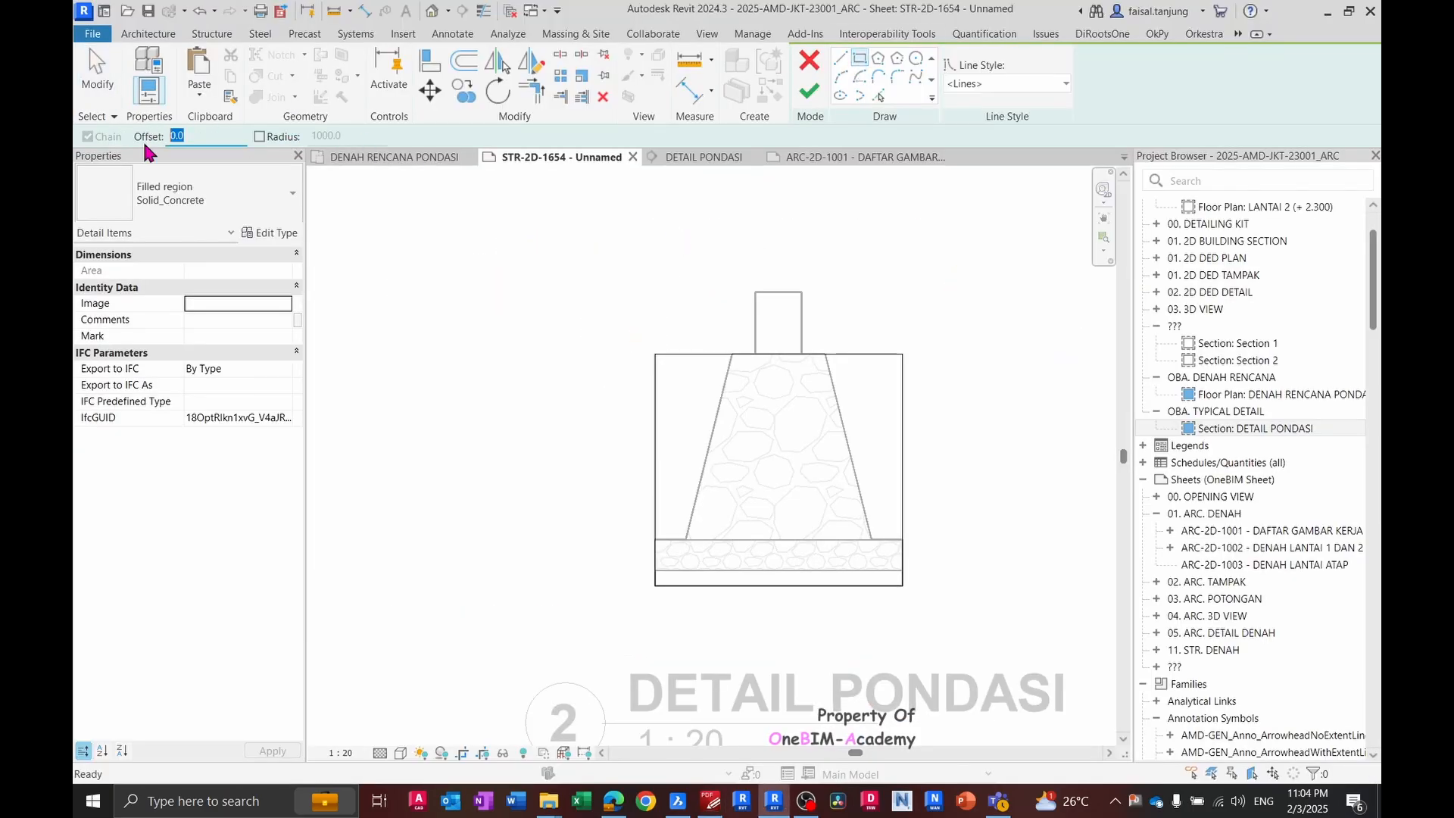
{"action": "type", "text": "300"}
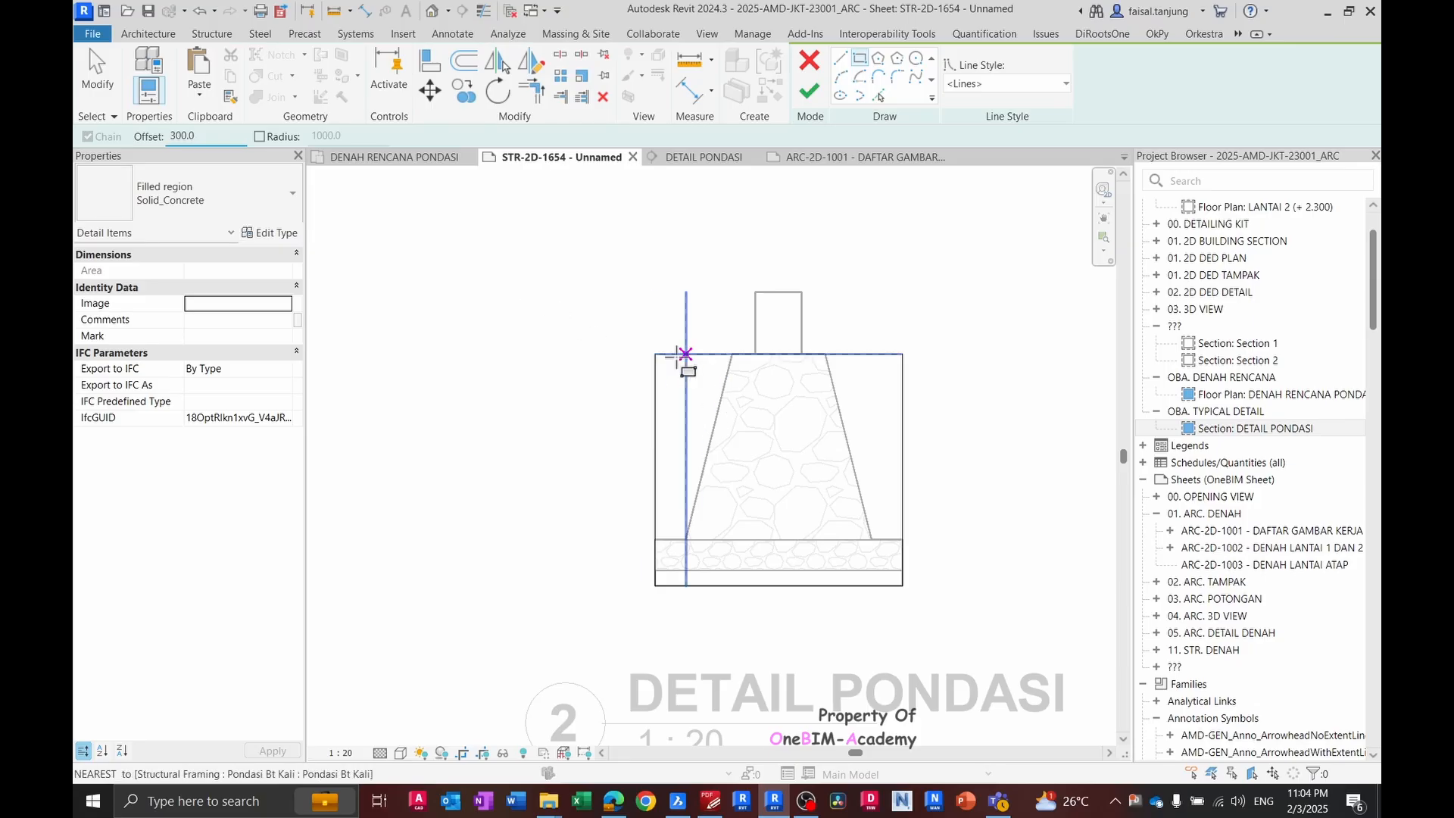
{"action": "left_click", "coordinate": [655, 354]}
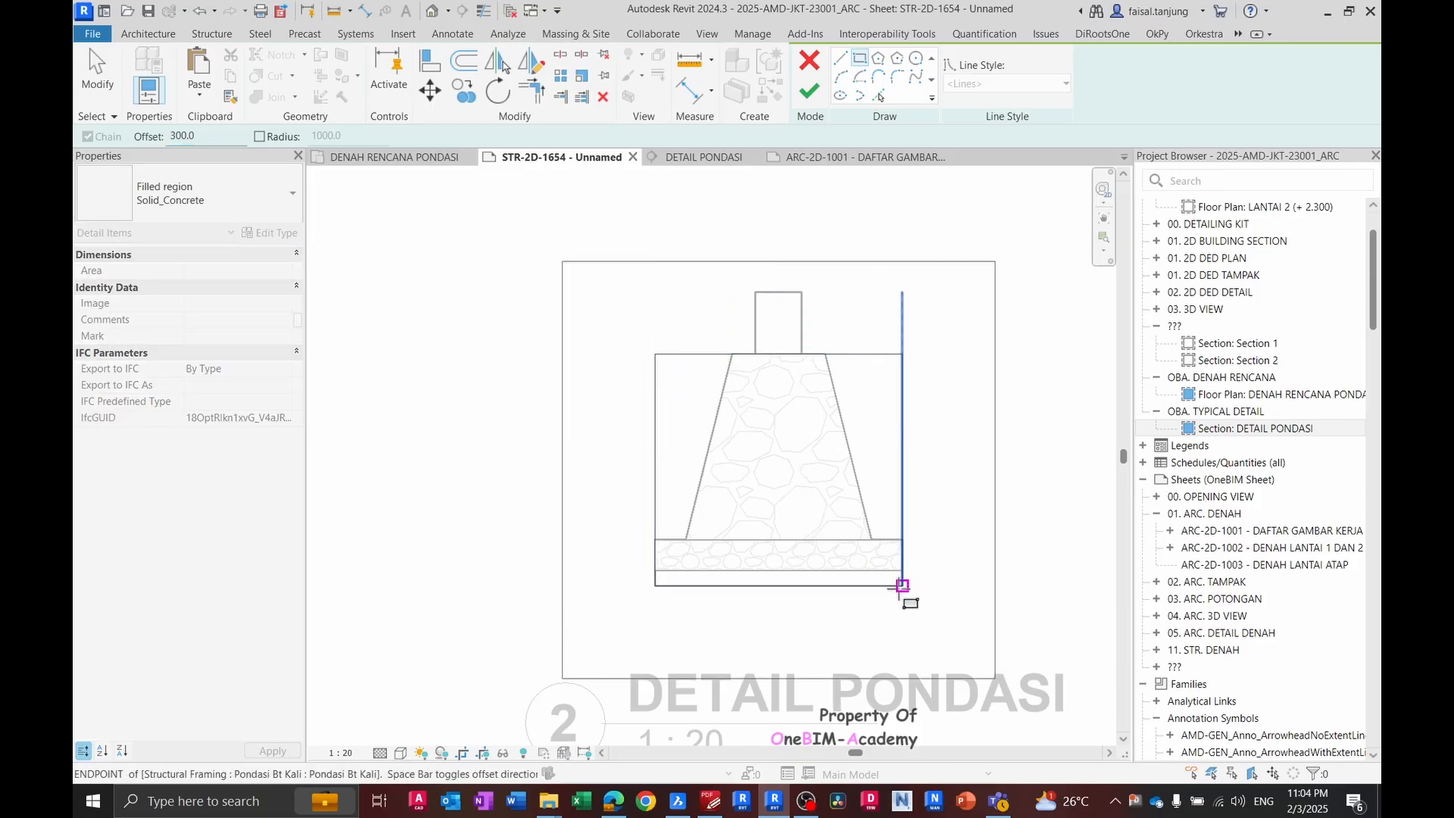
{"action": "left_click_drag", "start_coordinate": [214, 139], "coordinate": [156, 137]}
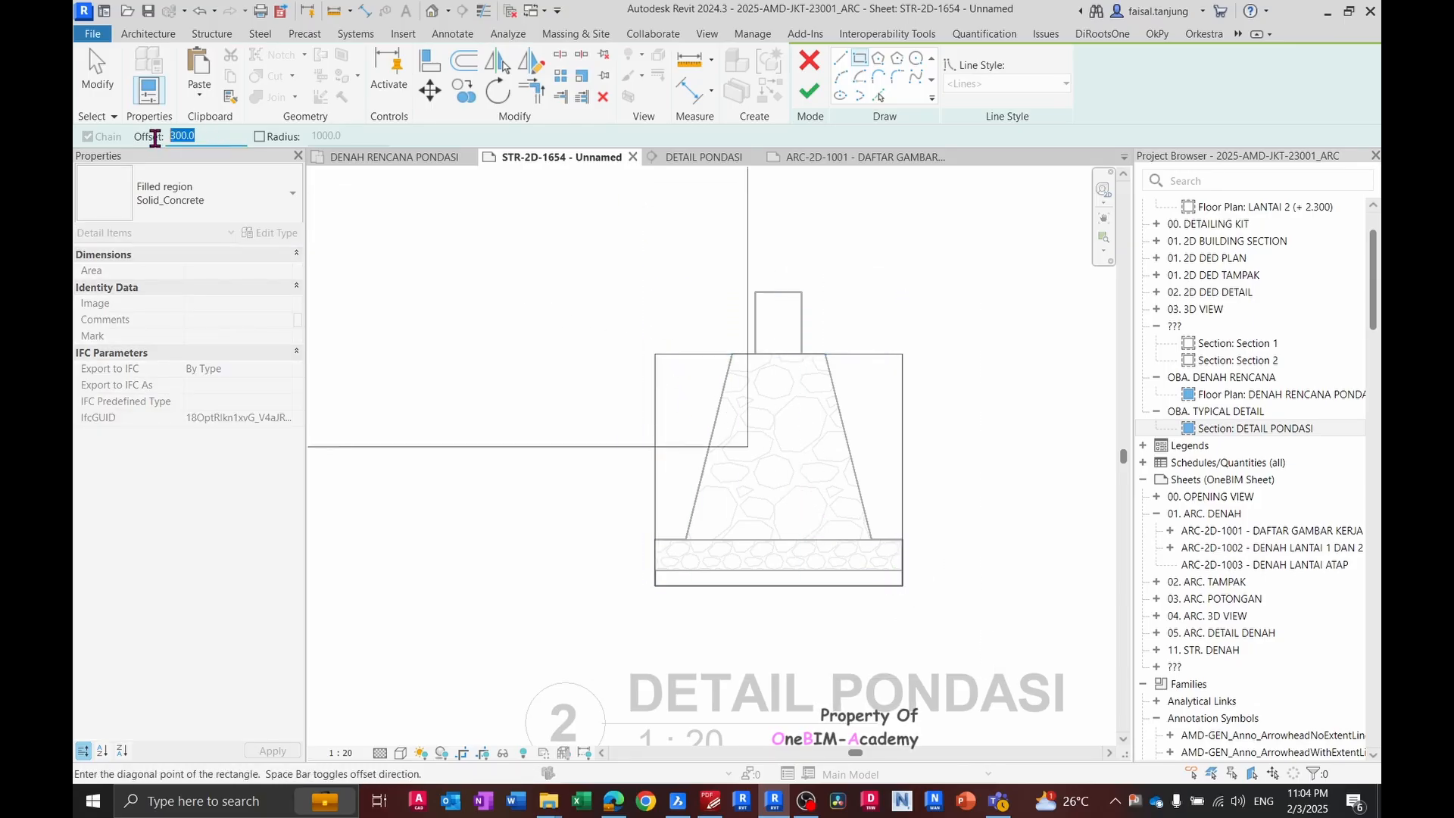
{"action": "type", "text": "150.0"}
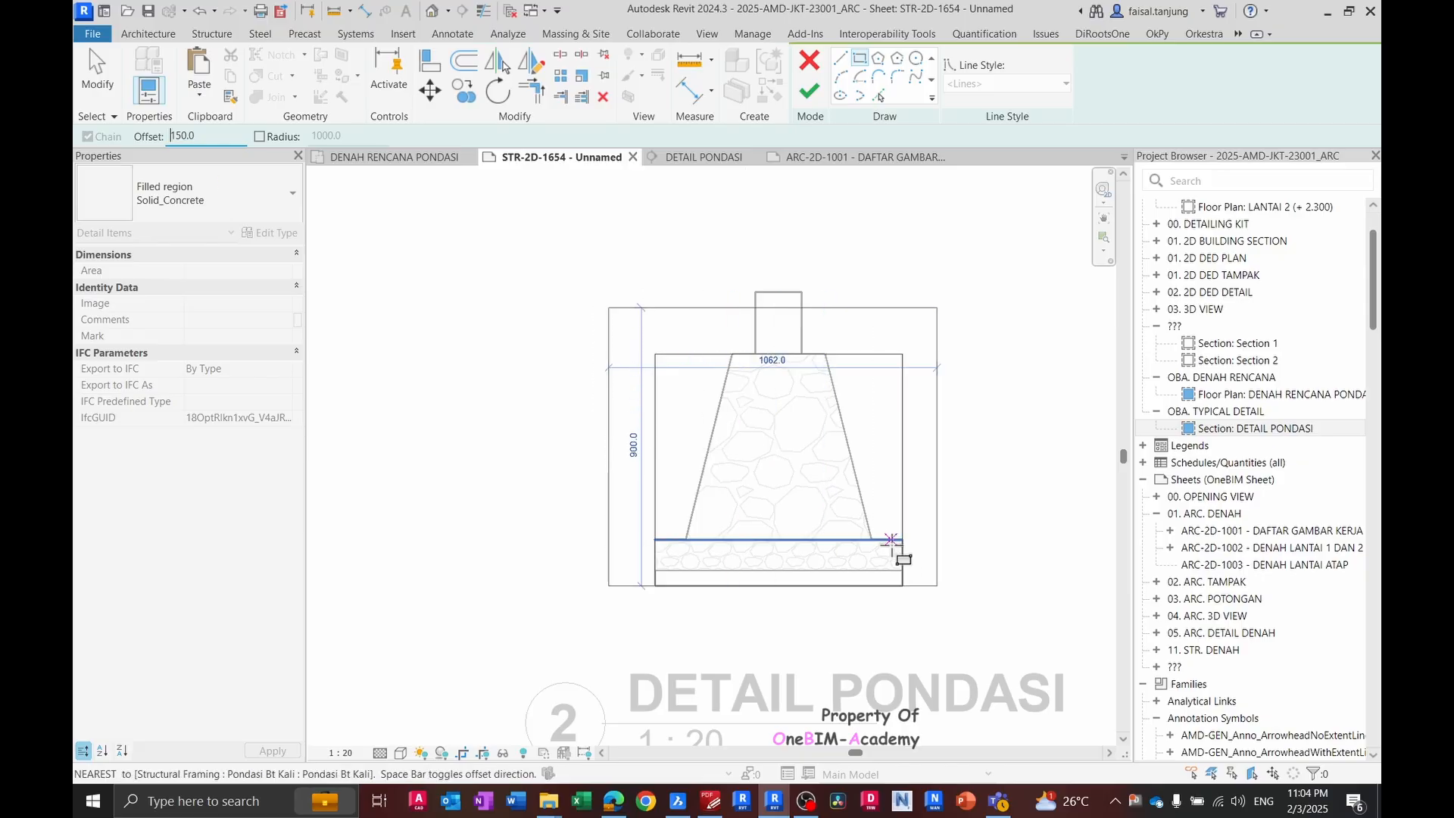
{"action": "key", "text": "Escape"}
{"action": "key", "text": "Escape"}
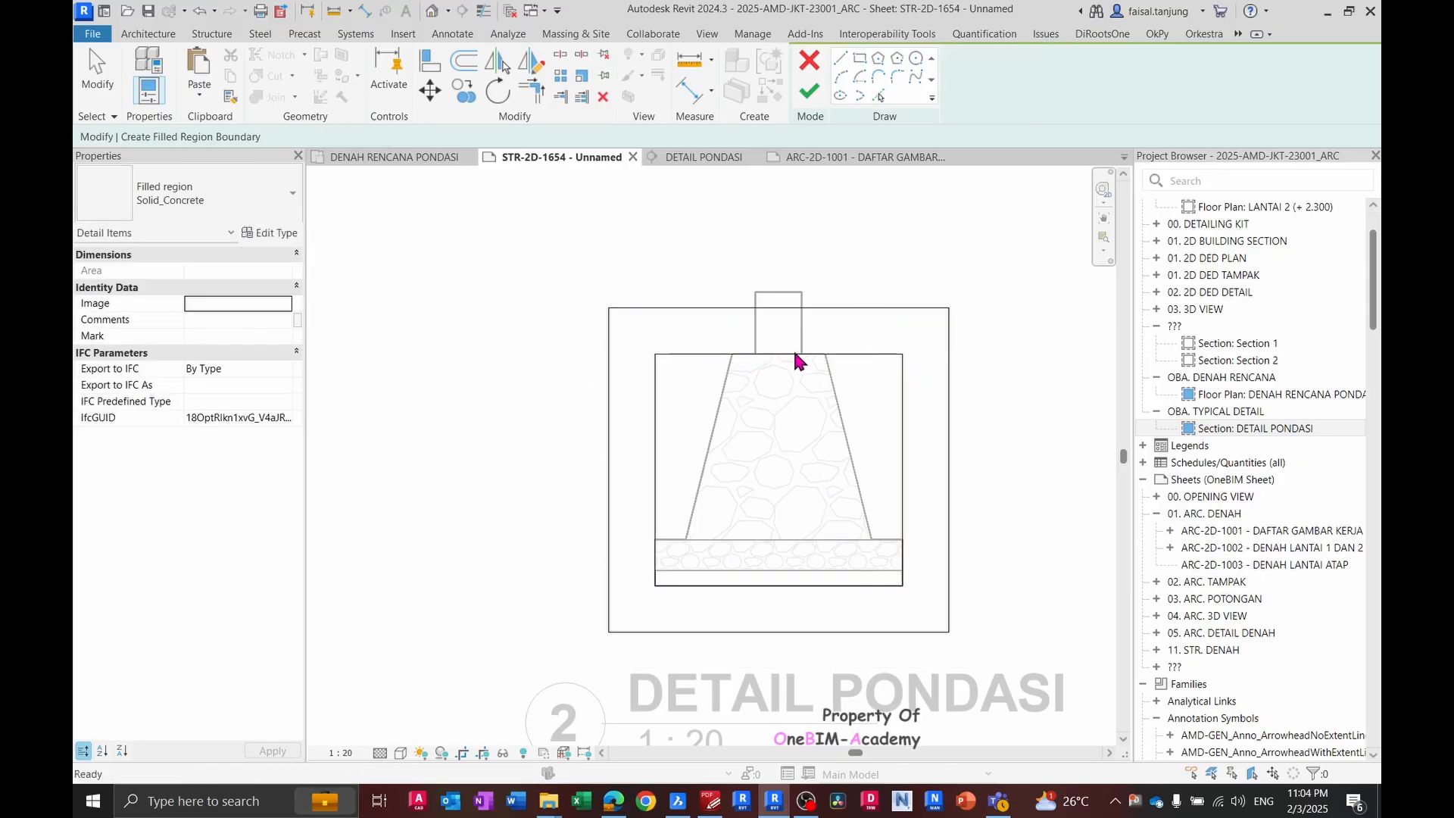
- Trim the inner rectangle's top edge and the outer rectangle's left edge to a common corner
{"action": "scroll", "coordinate": [793, 348], "scroll_direction": "up", "scroll_amount": 1}
{"action": "key", "text": "r"}
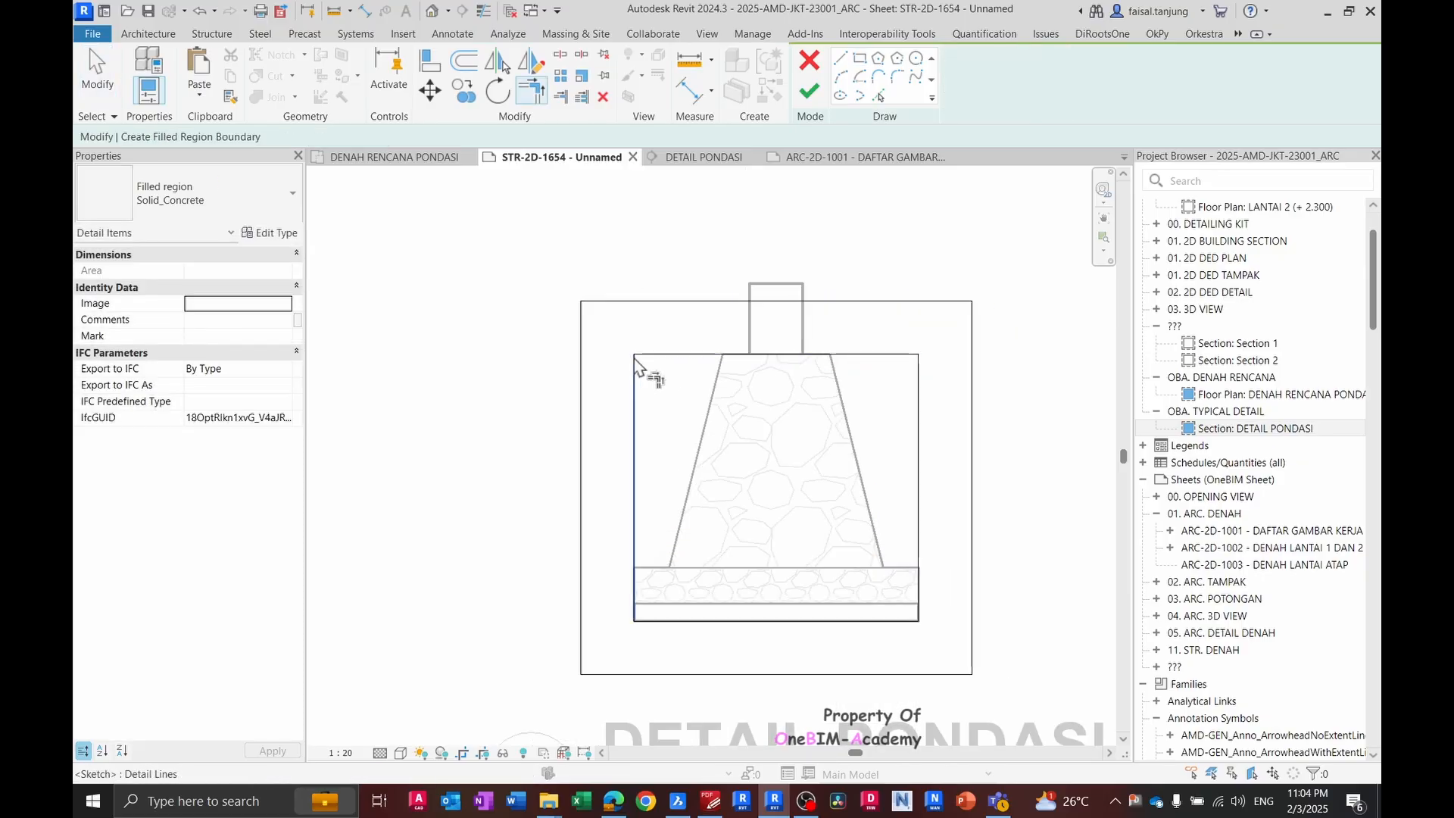
{"action": "left_click", "coordinate": [640, 354]}
{"action": "left_click", "coordinate": [581, 390]}
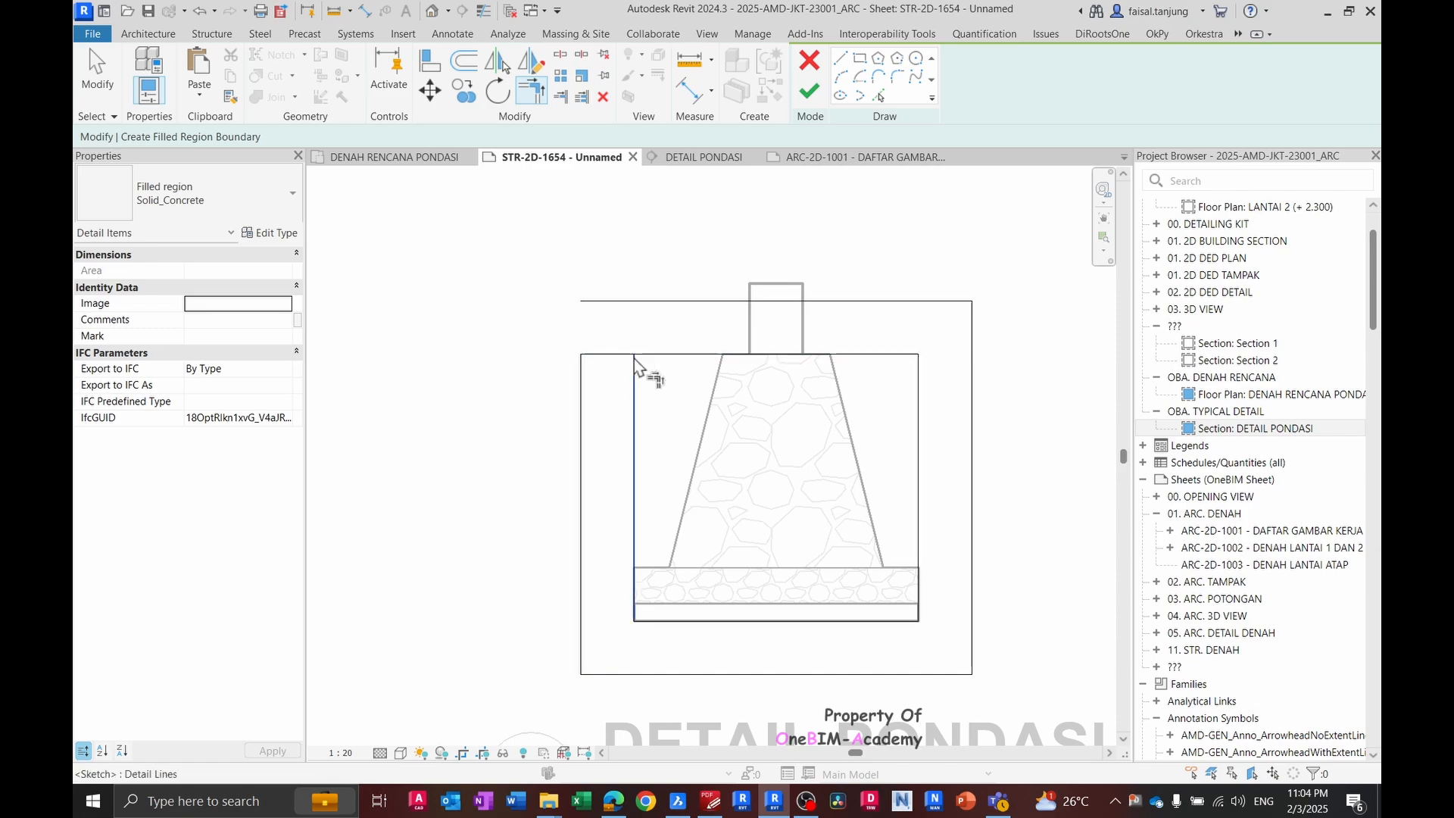
{"action": "key", "text": "Escape"}
- Split the extended top edge and trim its left piece to the inner rectangle's left edge
{"action": "left_click", "coordinate": [673, 354]}
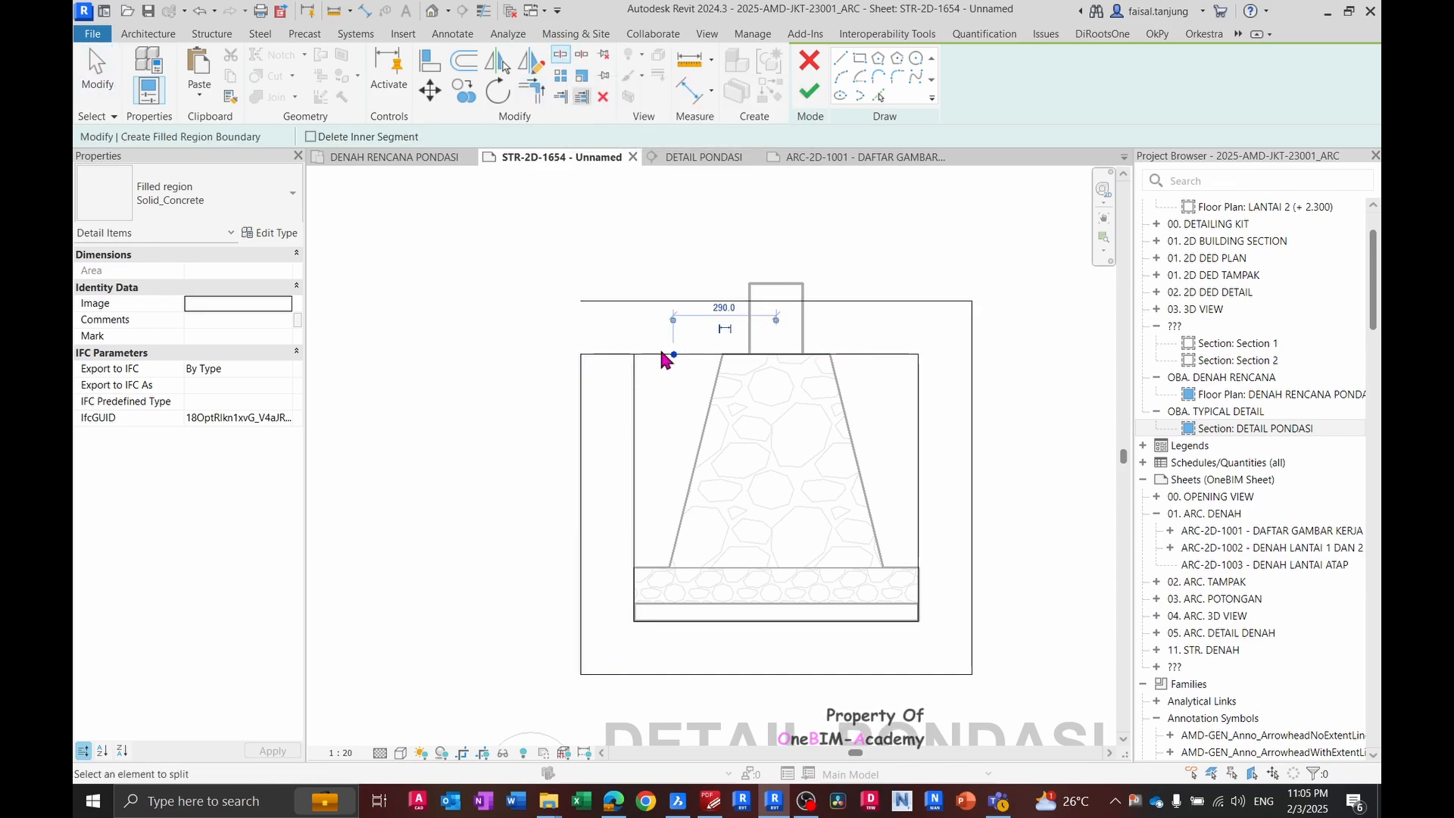
{"action": "key", "text": "Escape"}
{"action": "scroll", "coordinate": [652, 410], "scroll_direction": "up", "scroll_amount": 2}
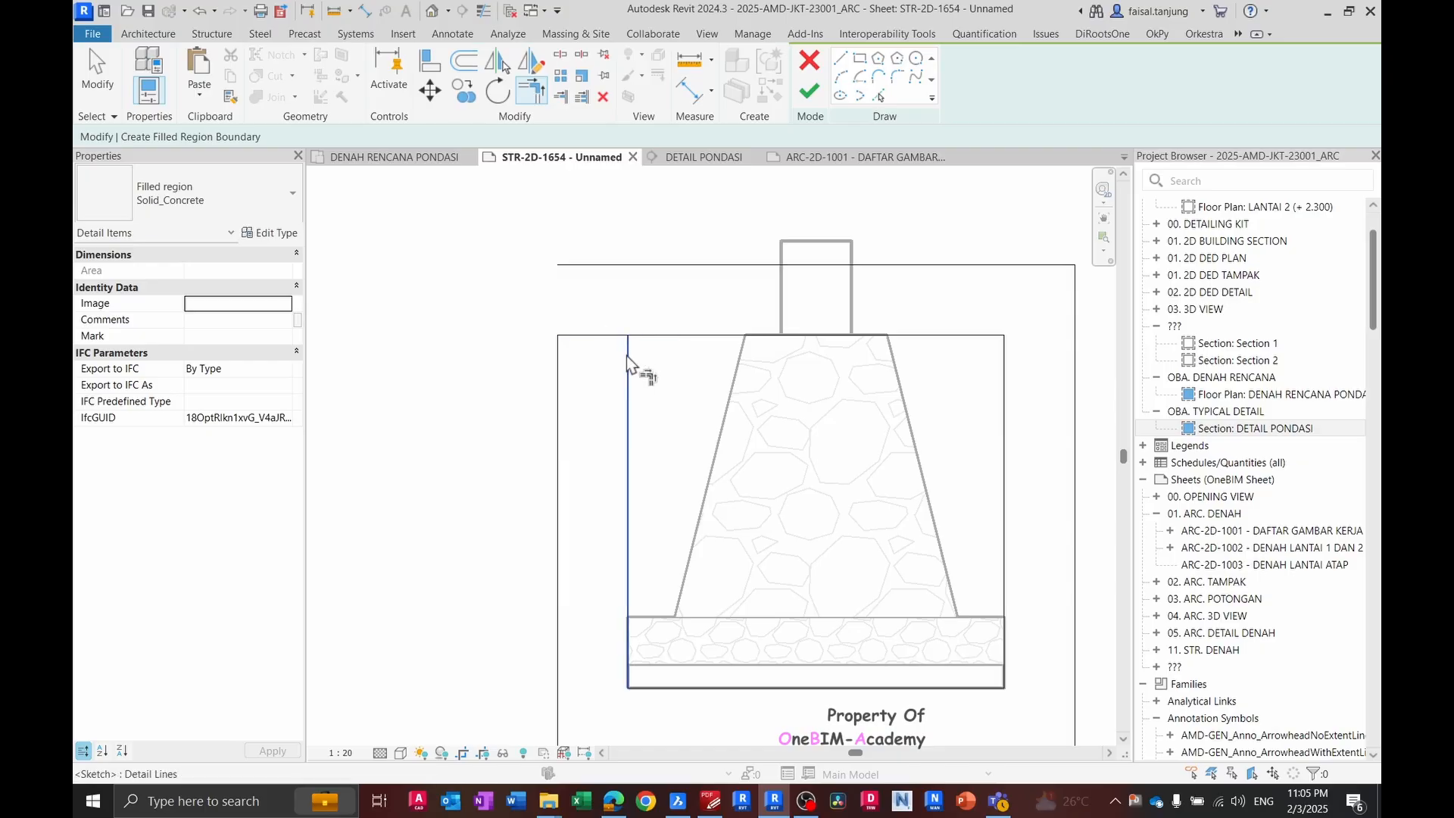
{"action": "left_click", "coordinate": [647, 335]}
{"action": "key", "text": "Delete"}
- Trim the remaining top edge piece to the outer and inner right edges, closing the right strip's top
{"action": "middle_click_drag", "start_coordinate": [944, 377], "coordinate": [803, 374]}
{"action": "key", "text": "t"}
{"action": "key", "text": "r"}
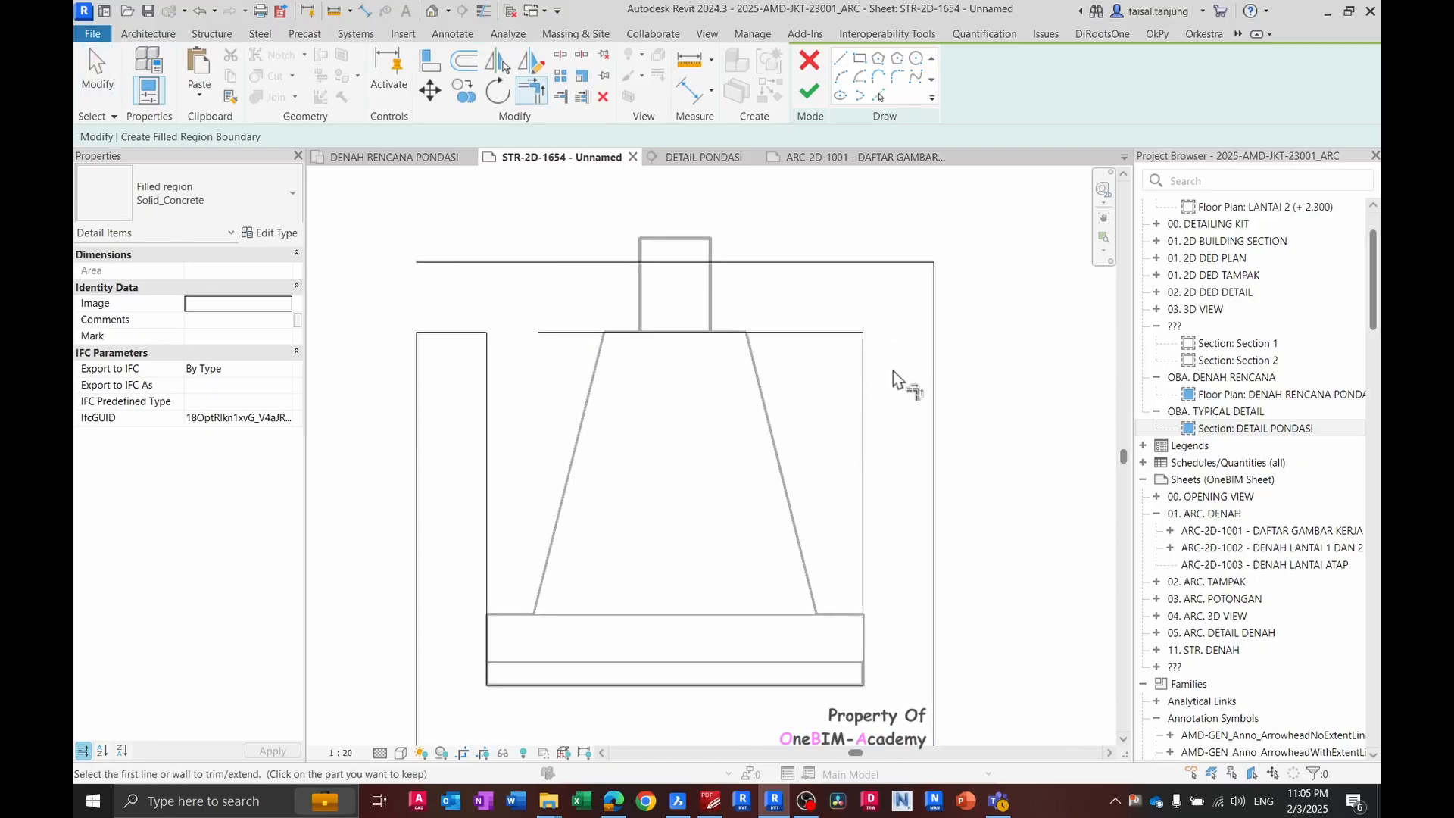
{"action": "left_click", "coordinate": [936, 382]}
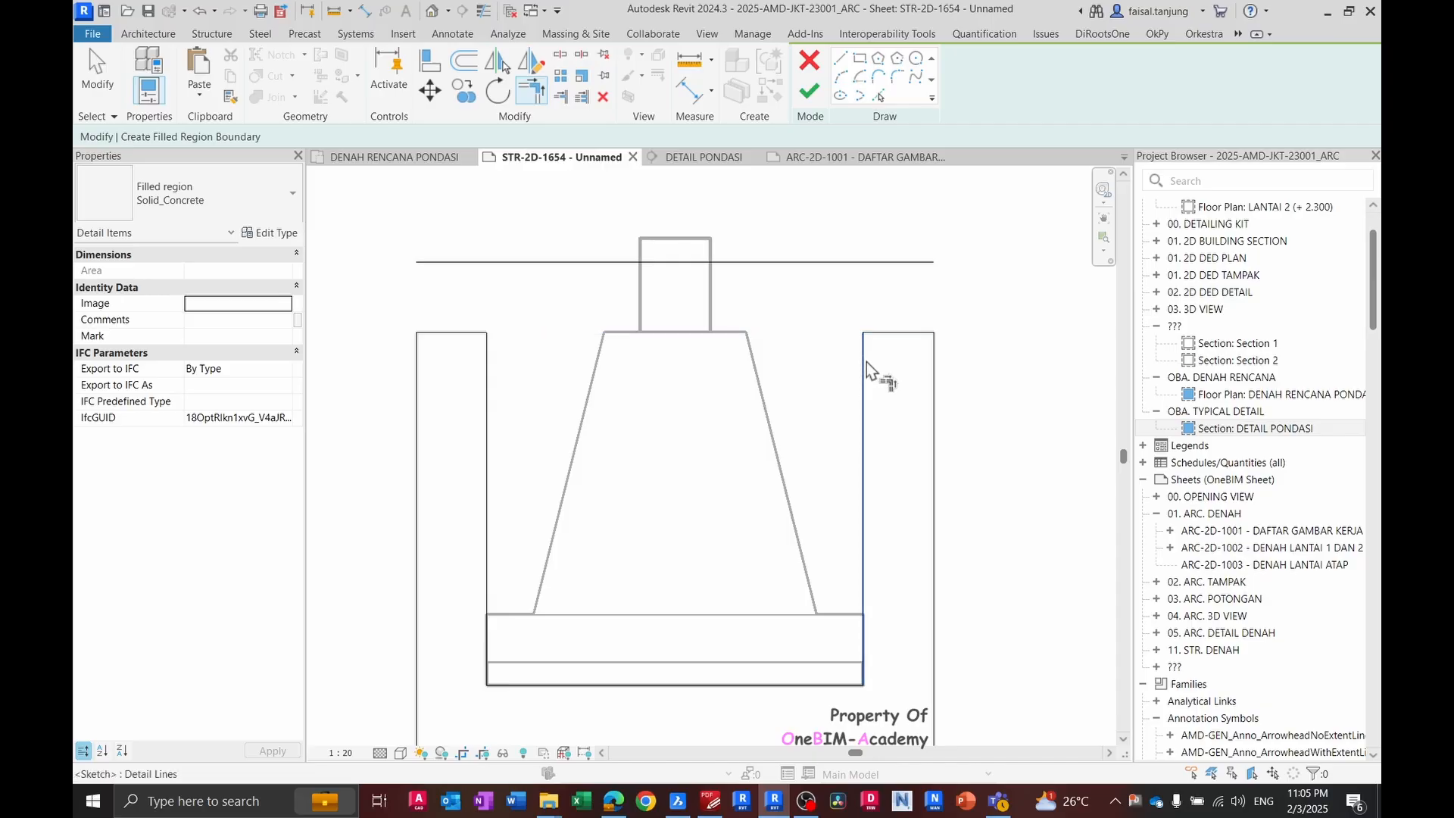
- Finish trimming the right strip's inner corner and delete the leftover horizontal line above the U-shaped soil outline
{"action": "left_click", "coordinate": [865, 364]}
{"action": "key", "text": "Escape"}
{"action": "left_click", "coordinate": [853, 261]}
{"action": "key", "text": "Delete"}
{"action": "scroll", "coordinate": [857, 269], "scroll_direction": "down", "scroll_amount": 2}
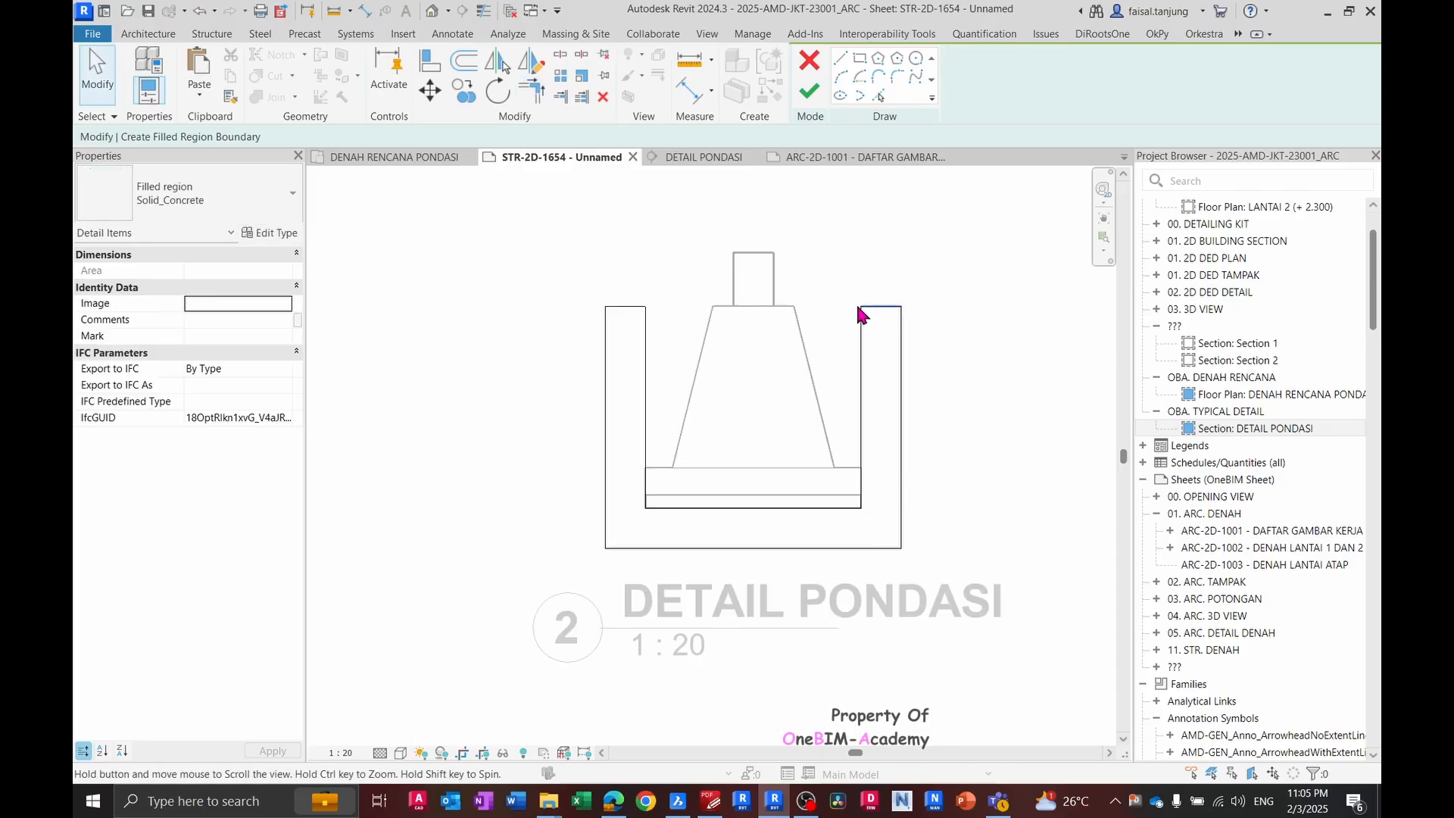
- Set the soil outline's outer right, bottom and left edges to the <Invisible lines> style and finish the filled region
{"action": "left_click", "coordinate": [900, 356]}
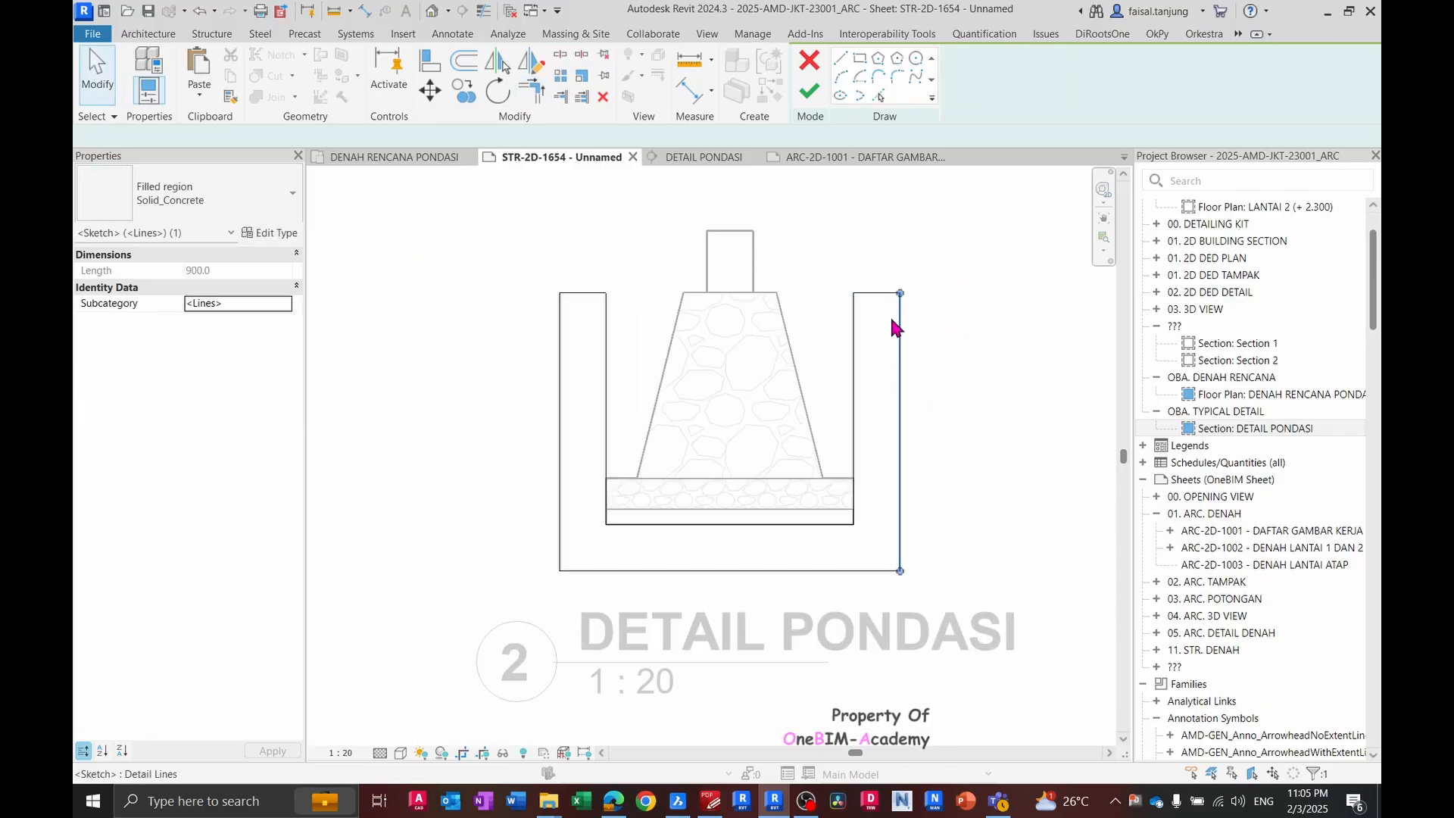
{"action": "left_click", "coordinate": [866, 571], "text": "ctrl"}
{"action": "left_click", "coordinate": [560, 487], "text": "ctrl"}
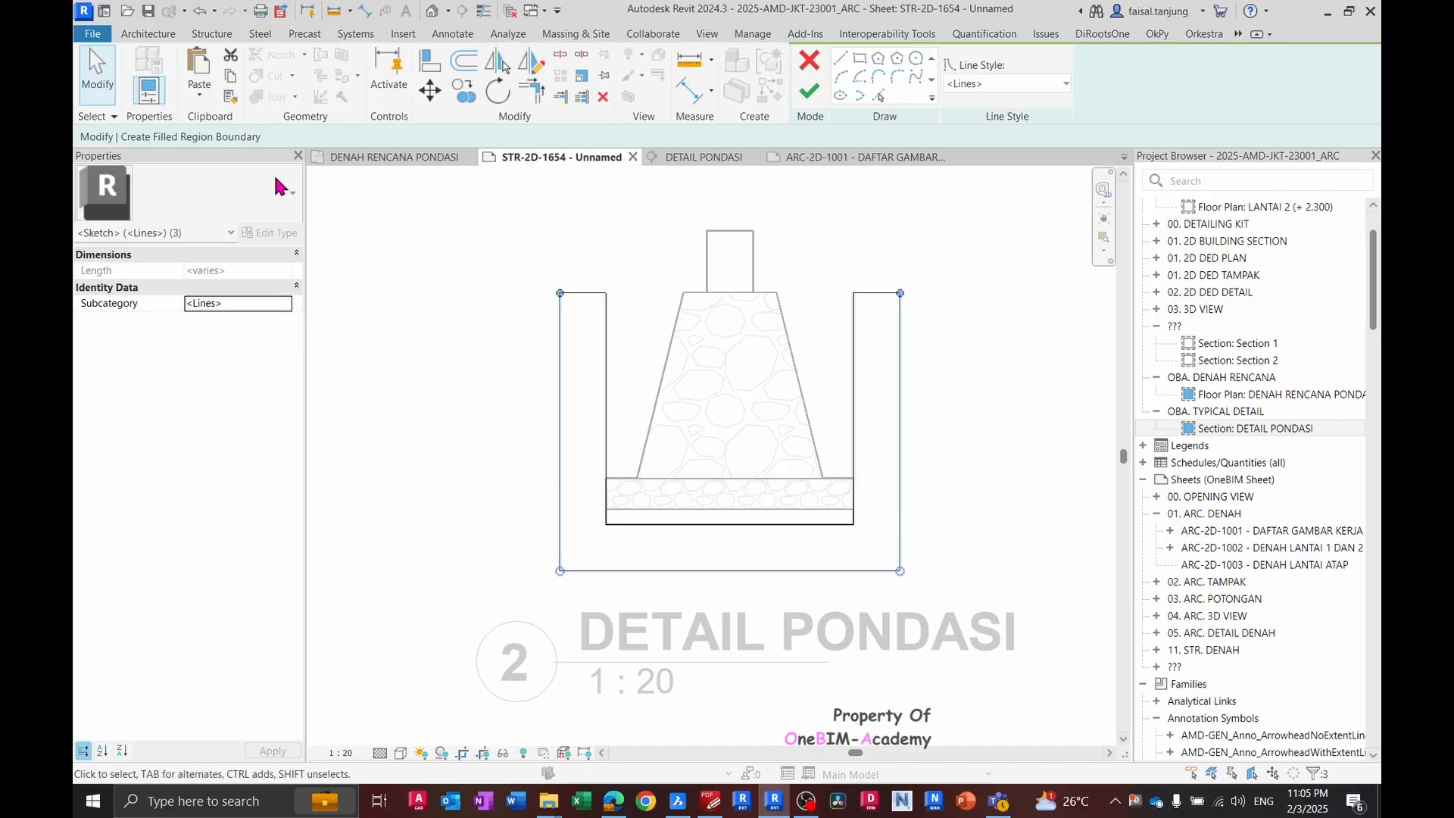
{"action": "left_click", "coordinate": [1008, 86]}
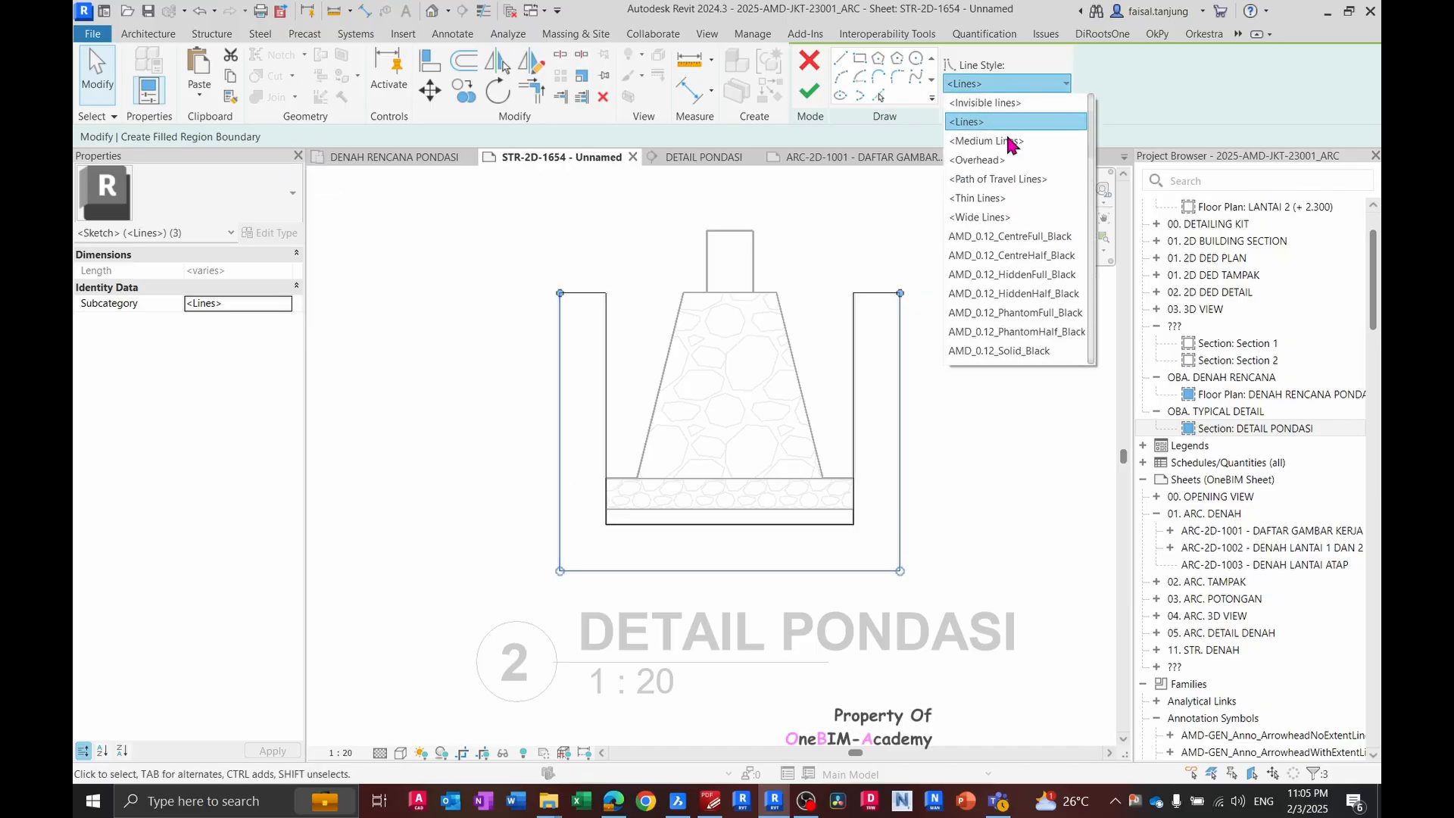
{"action": "left_click", "coordinate": [1015, 144]}
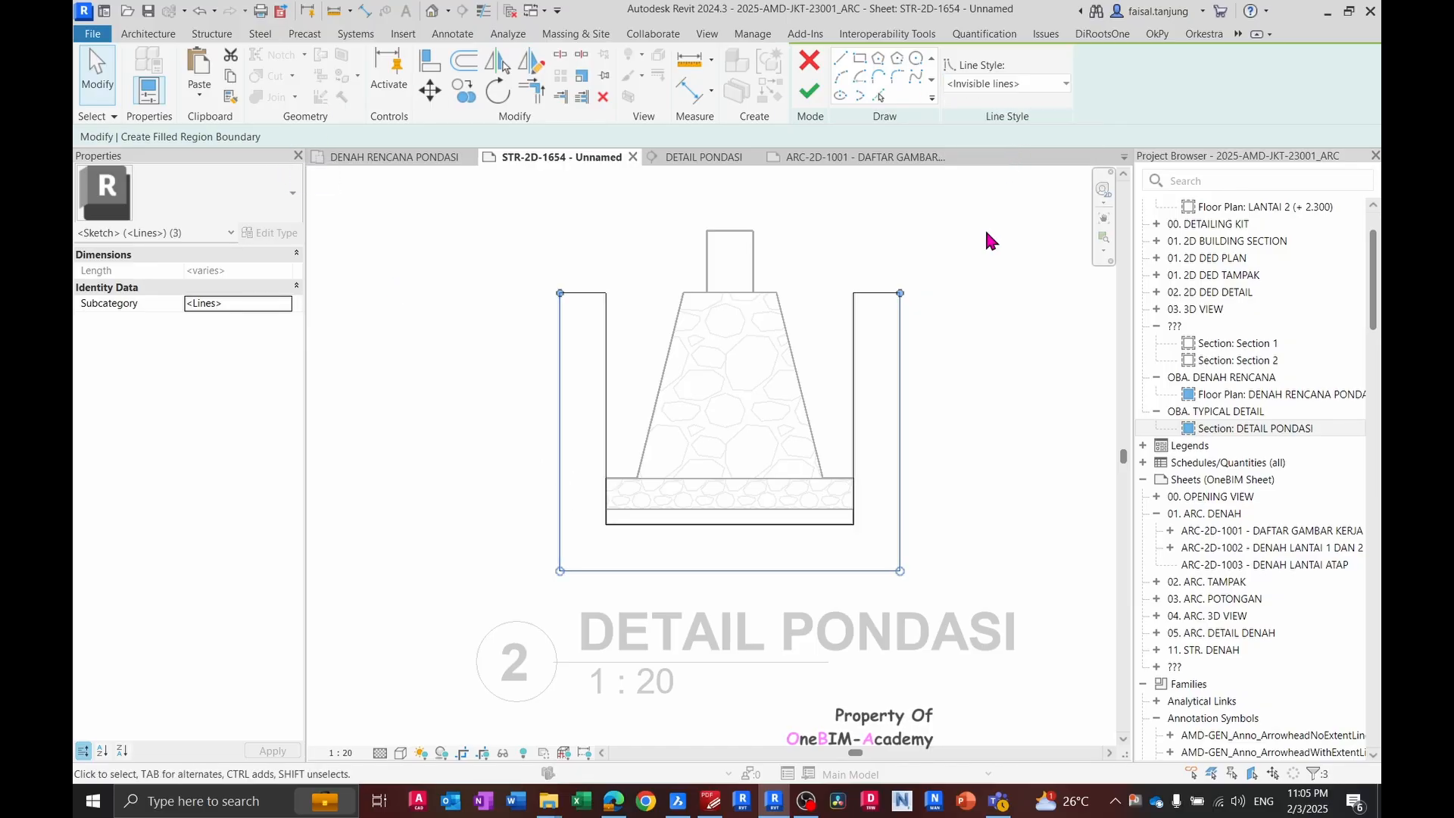
{"action": "left_click", "coordinate": [948, 315]}
{"action": "left_click", "coordinate": [809, 94]}
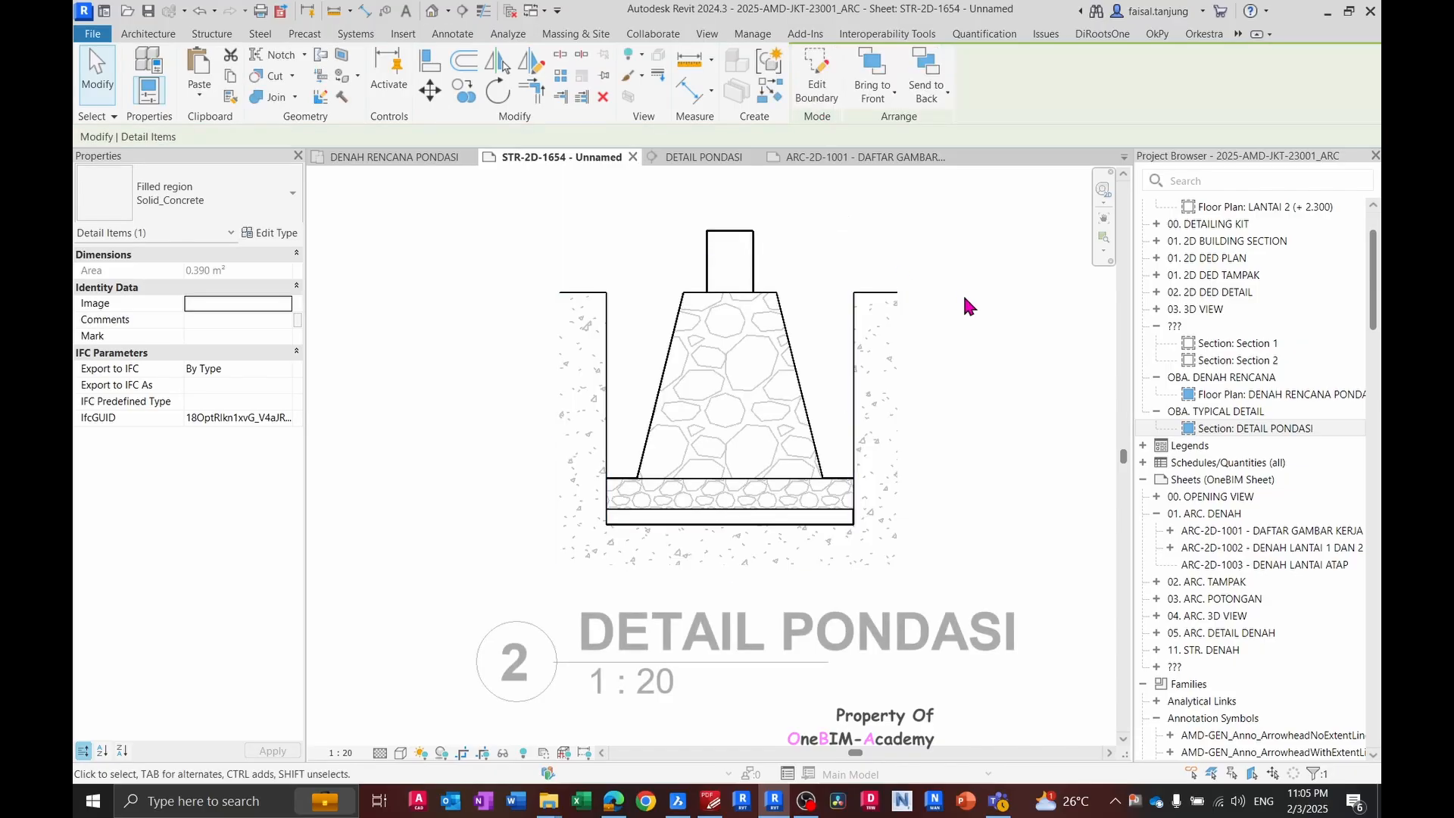
- Try the Ortho_Crosshatch type on the soil filled region around the foundation
{"action": "left_click", "coordinate": [962, 293]}
{"action": "left_click", "coordinate": [881, 313]}
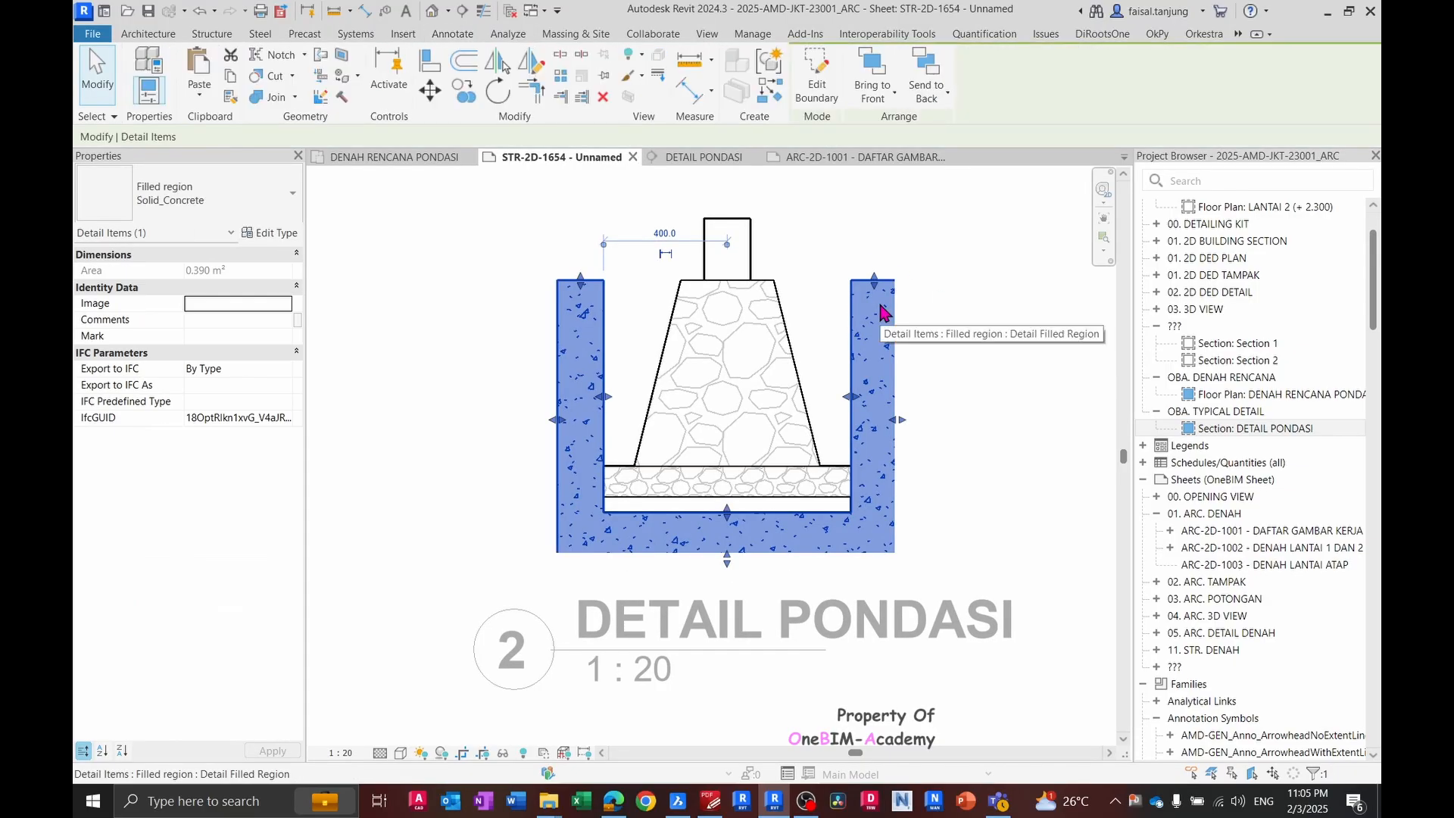
{"action": "left_click", "coordinate": [195, 196]}
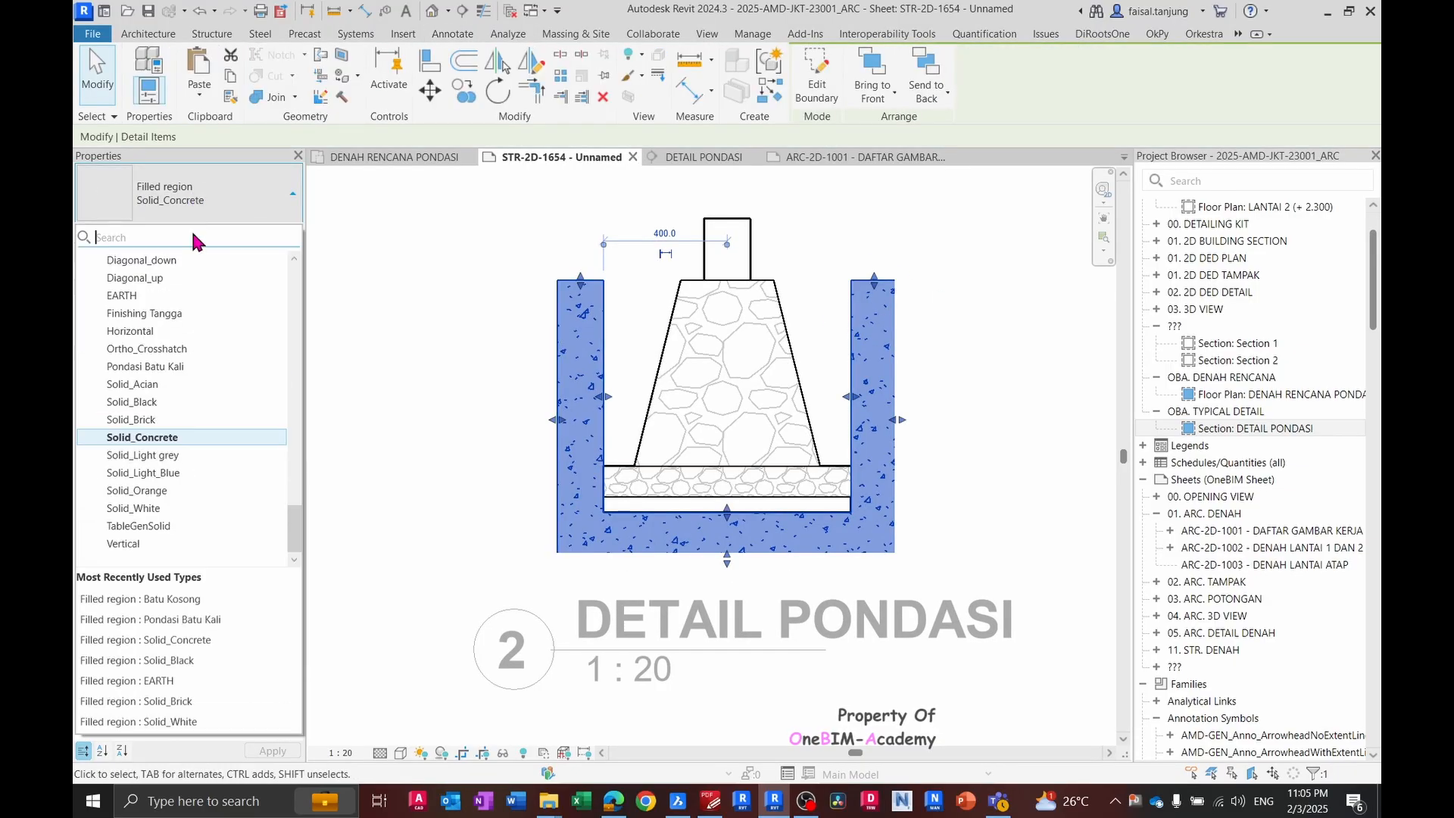
{"action": "left_click", "coordinate": [195, 349]}
{"action": "left_click", "coordinate": [479, 353]}
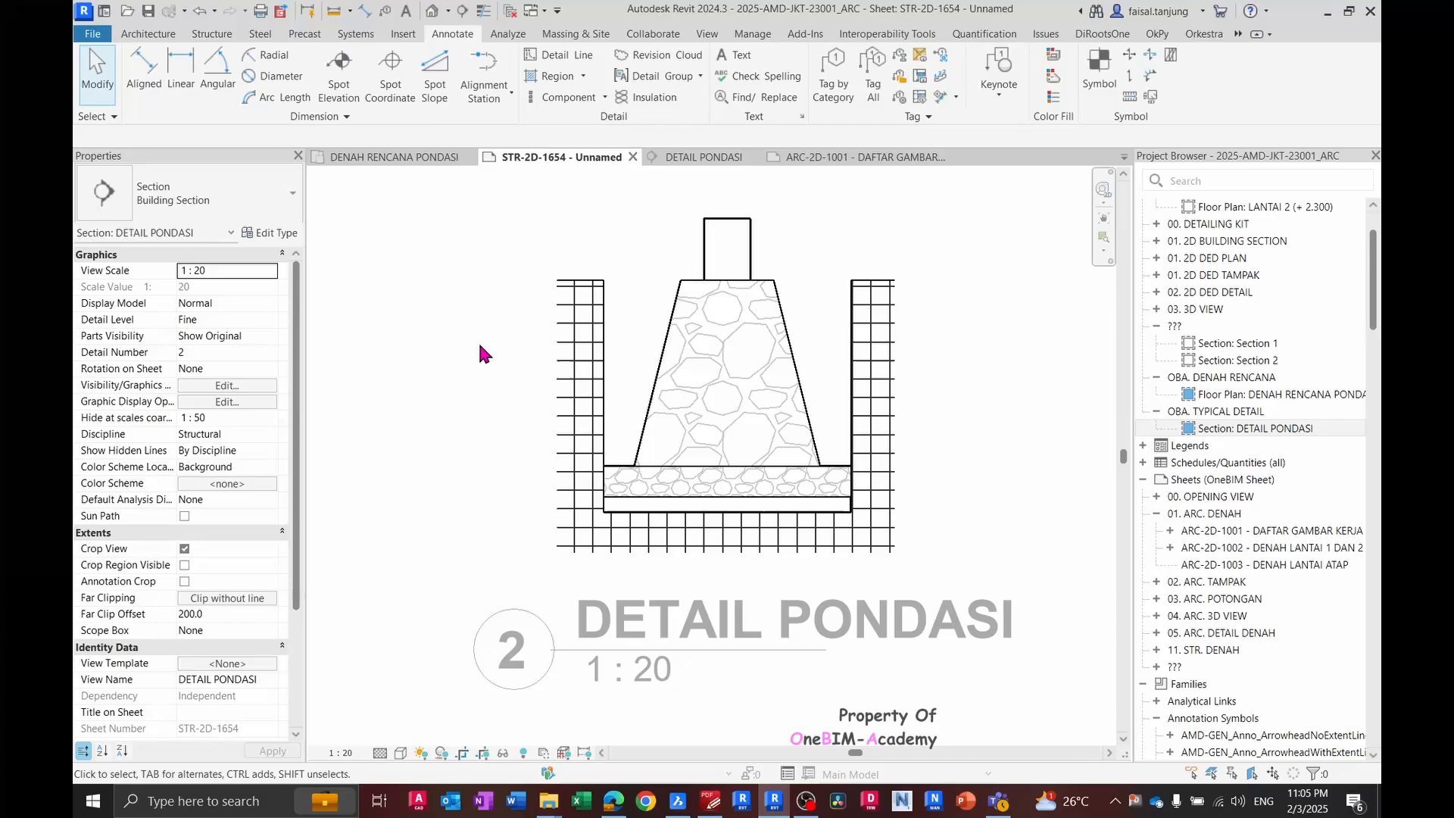
- Change the soil filled region's type to Diagonal_cross-hatch and compare it with the reference PDF
{"action": "left_click", "coordinate": [563, 328]}
{"action": "left_click", "coordinate": [181, 198]}
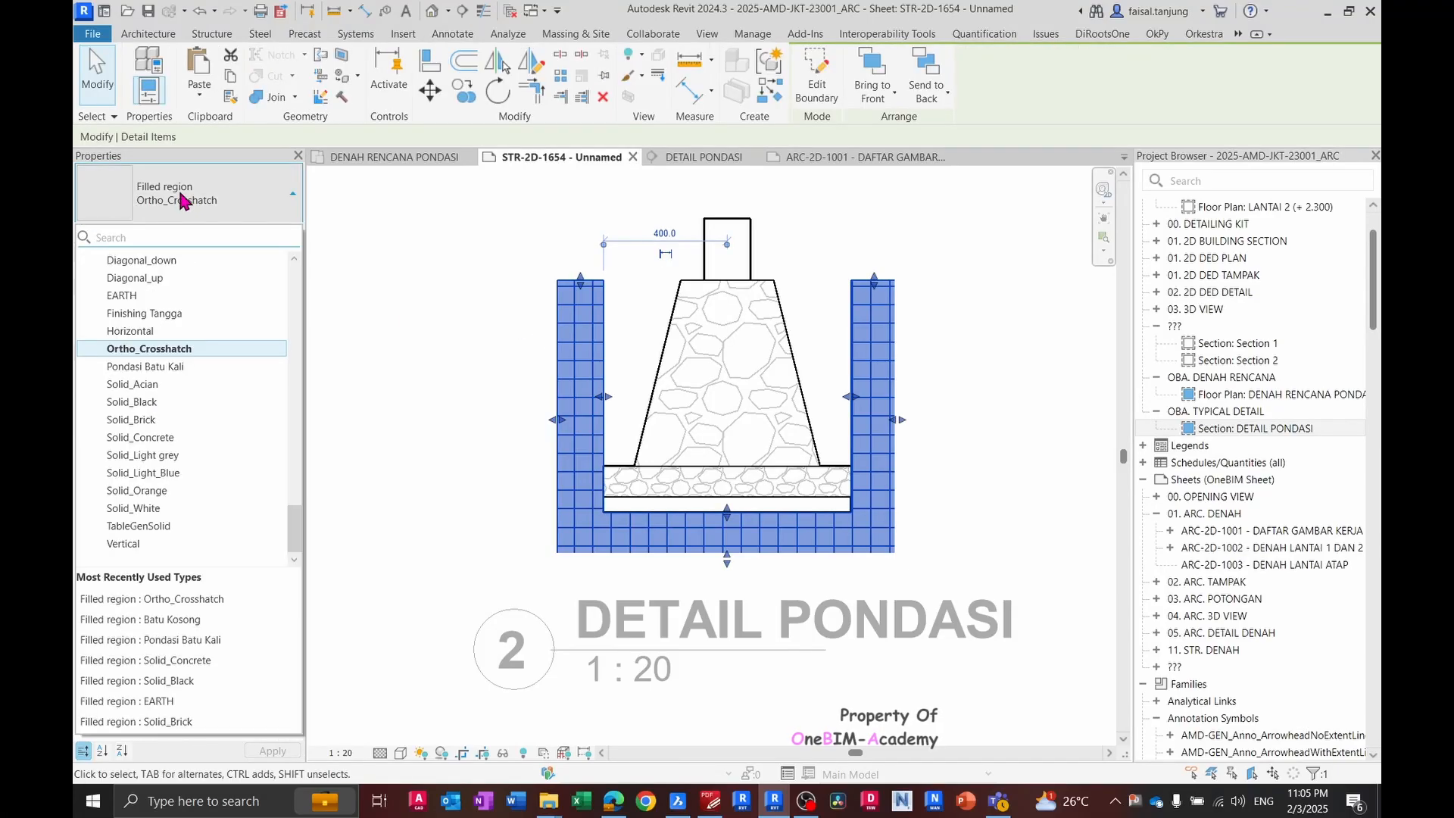
{"action": "type", "text": "diag"}
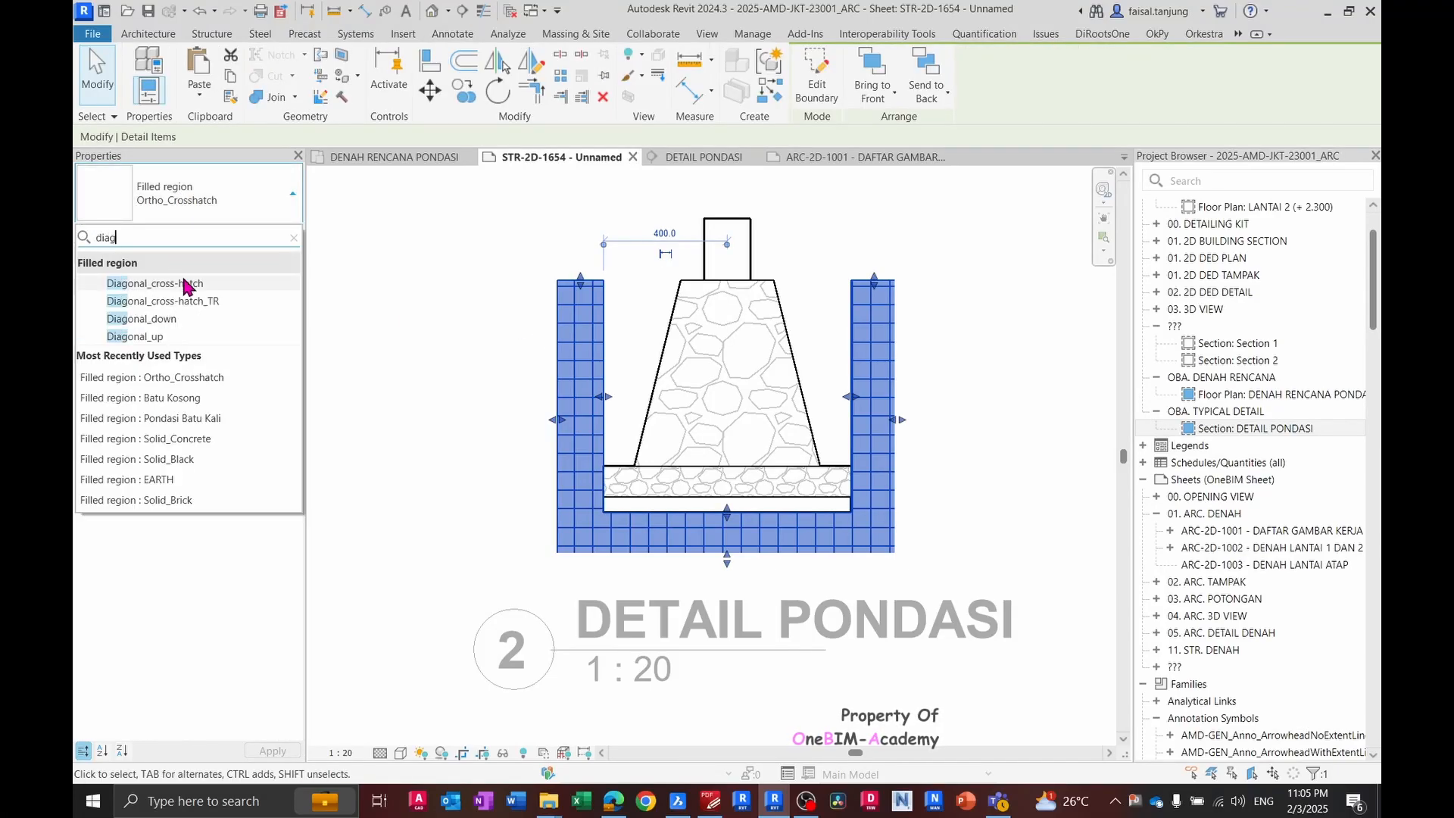
{"action": "left_click", "coordinate": [156, 283]}
{"action": "left_click", "coordinate": [494, 317]}
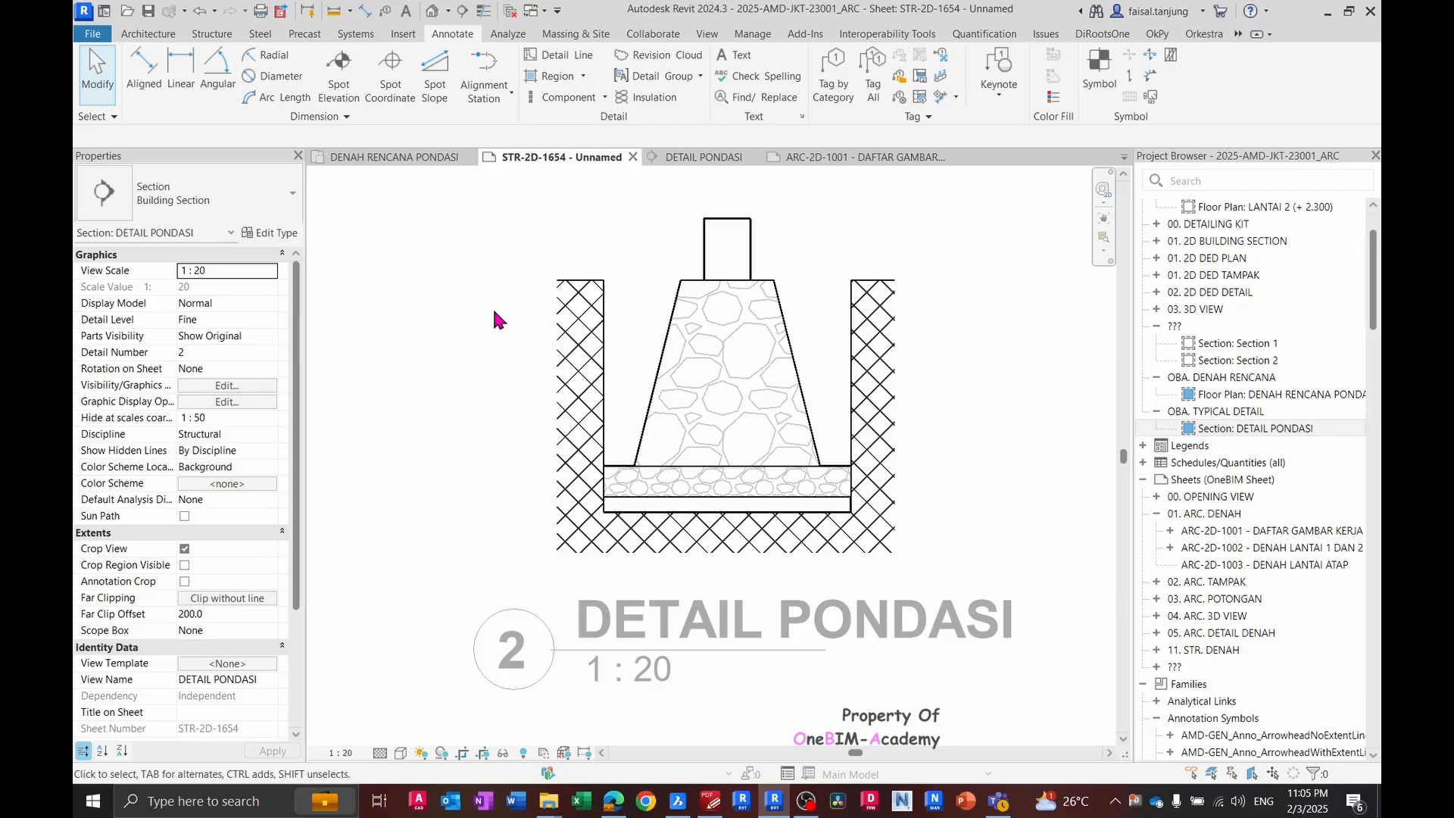
{"action": "key", "text": "alt+Tab"}
{"action": "key", "text": "alt+Tab"}
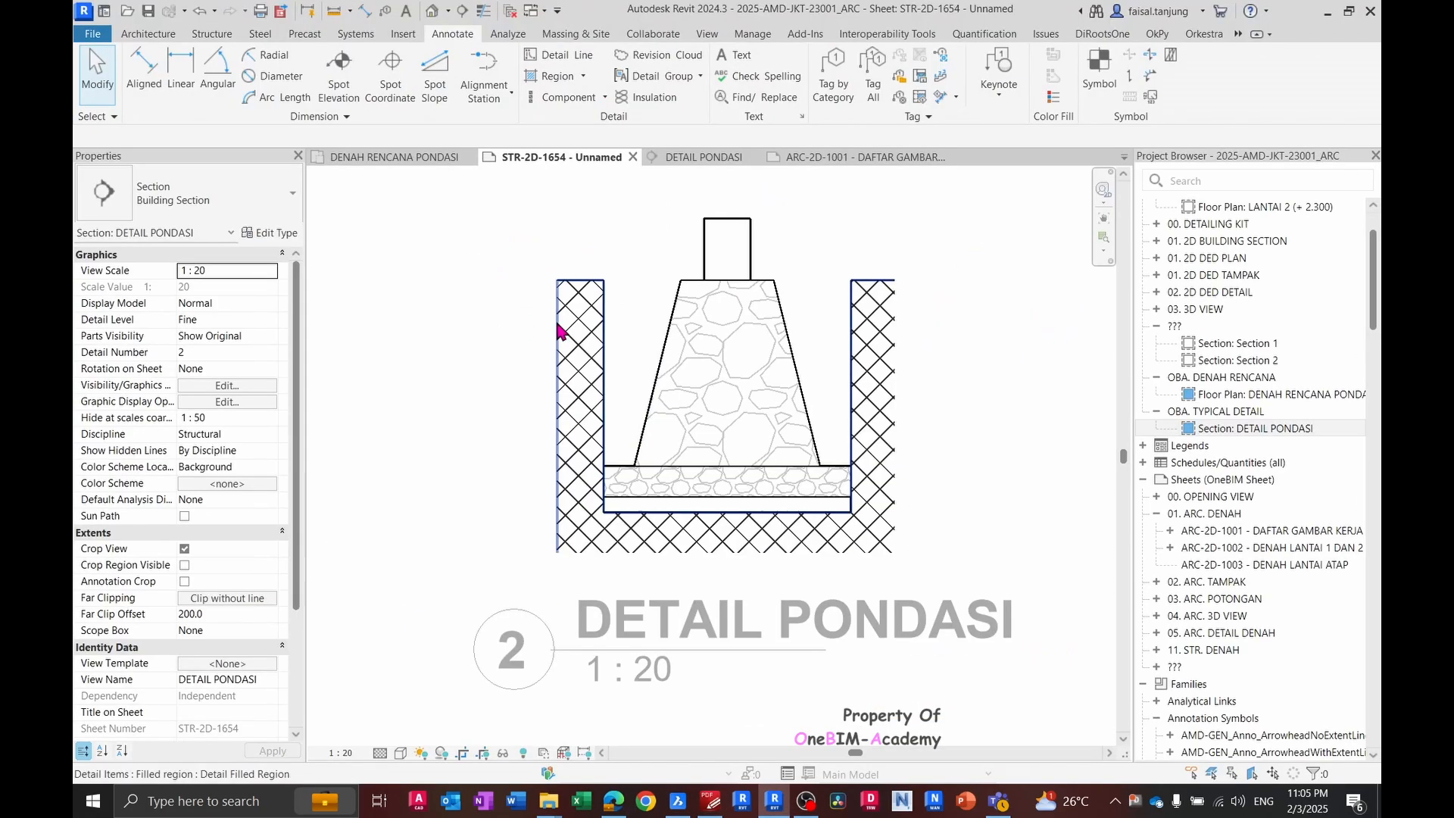
- Edit the soil region's boundary and set its outer left edge 50 mm from the inner left edge
{"action": "left_click", "coordinate": [558, 318]}
{"action": "scroll", "coordinate": [576, 326], "scroll_direction": "up", "scroll_amount": 2}
{"action": "left_click", "coordinate": [801, 93]}
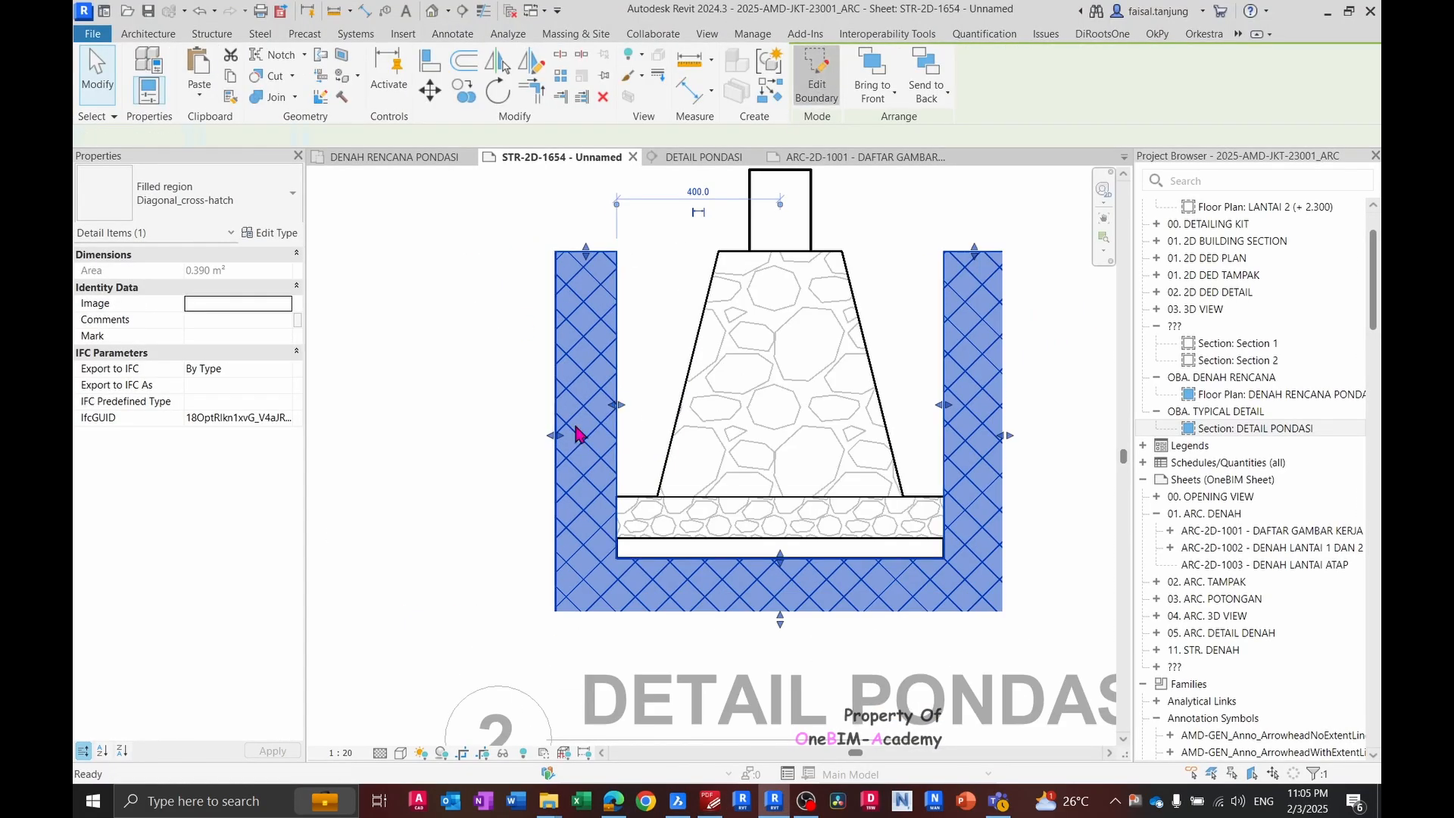
{"action": "left_click", "coordinate": [557, 396]}
{"action": "left_click", "coordinate": [584, 205]}
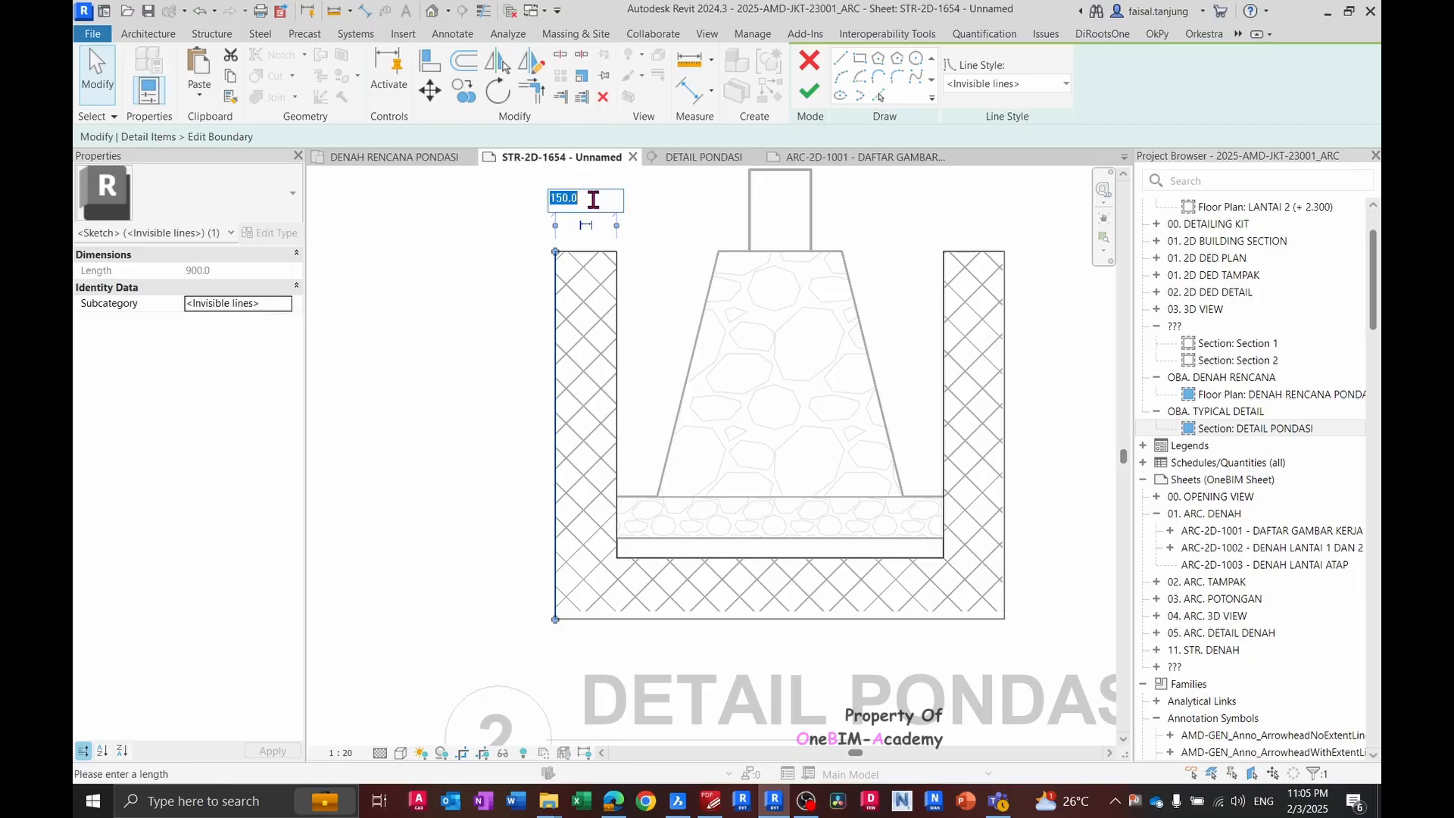
{"action": "type", "text": "50"}
{"action": "key", "text": "Return"}
{"action": "left_click", "coordinate": [650, 612]}
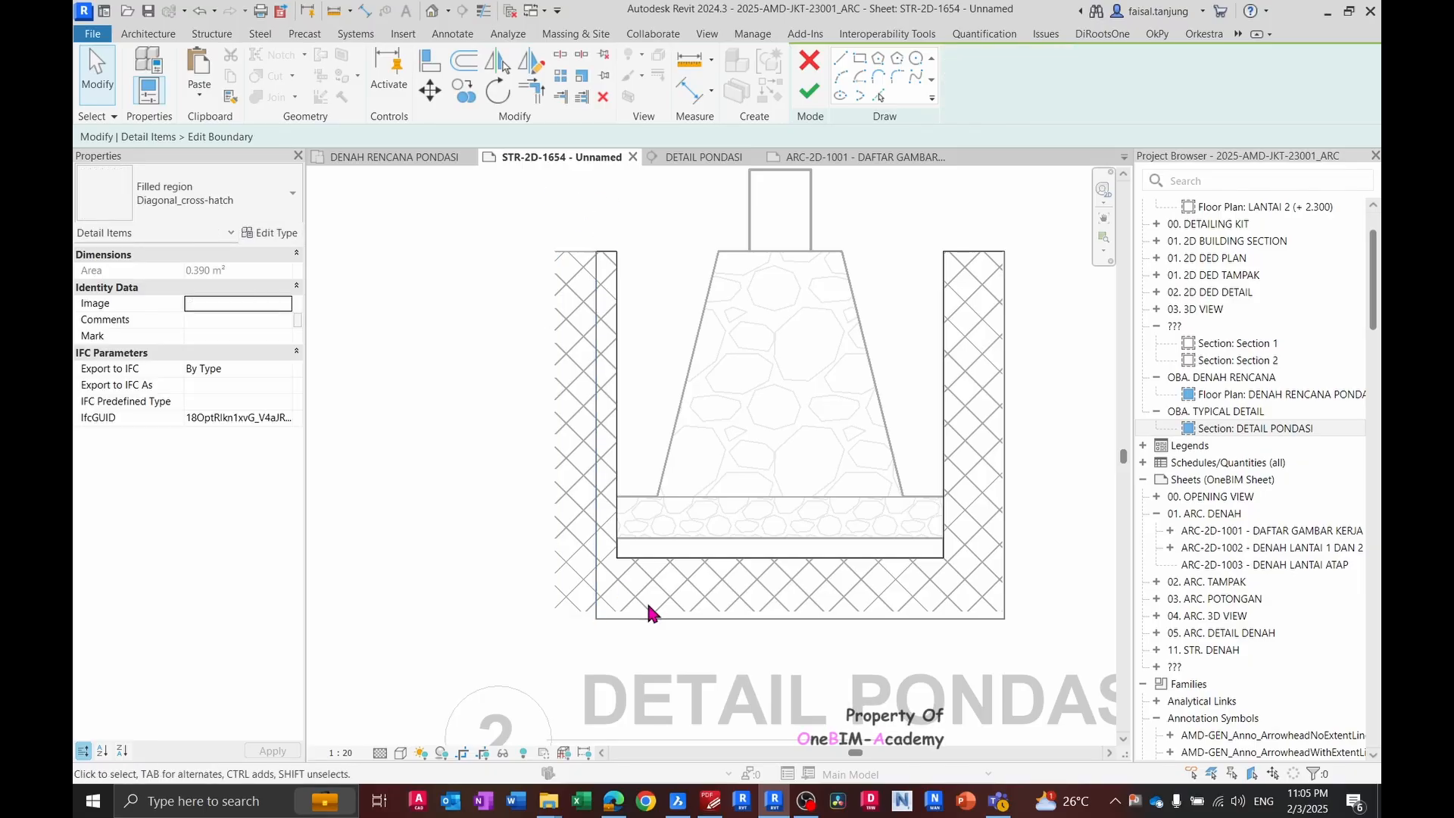
- Set the distance between the soil boundary's outer and inner left edges to 75 mm
{"action": "left_click", "coordinate": [598, 281]}
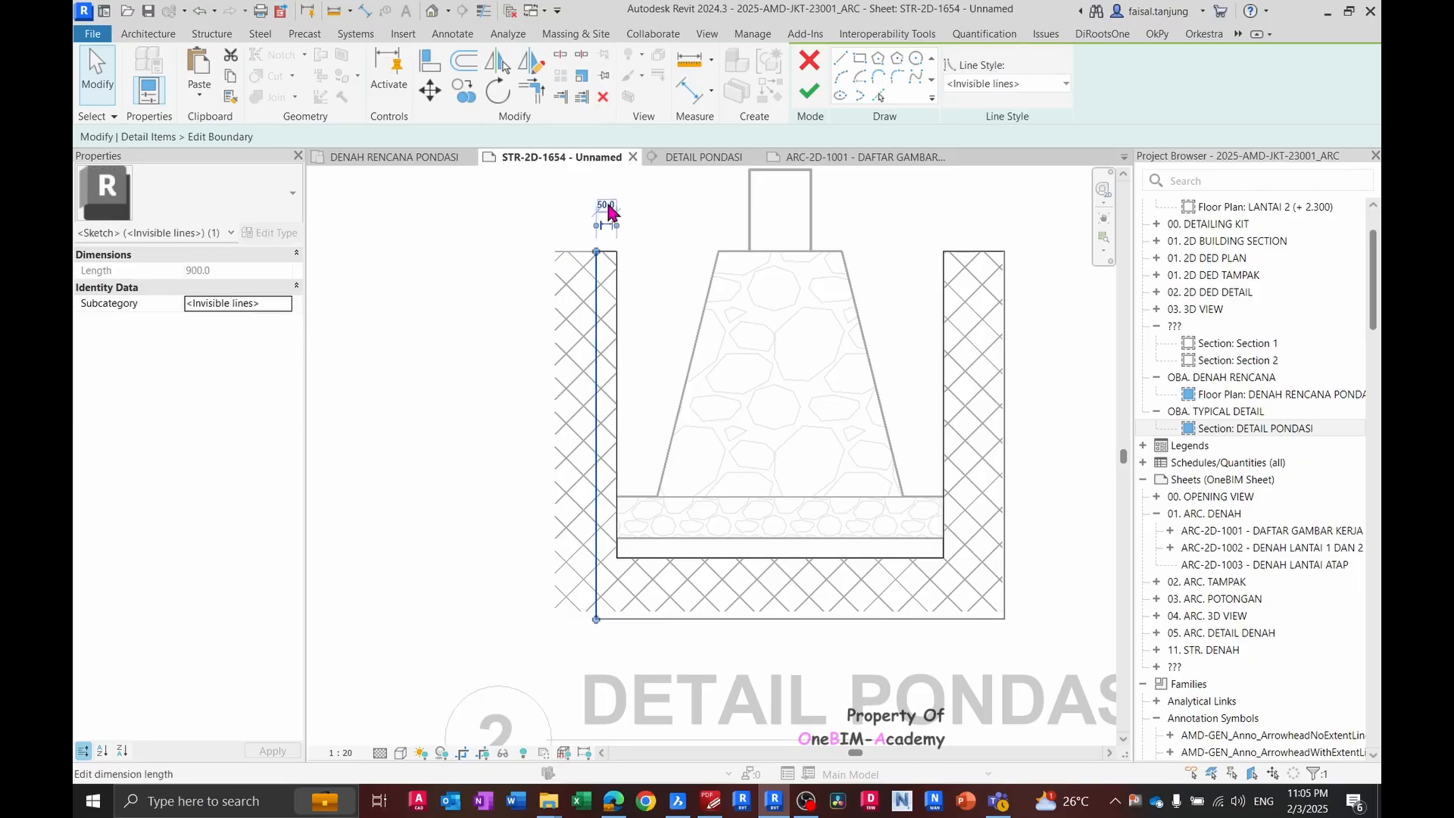
{"action": "left_click", "coordinate": [609, 203]}
{"action": "type", "text": "75"}
{"action": "key", "text": "Return"}
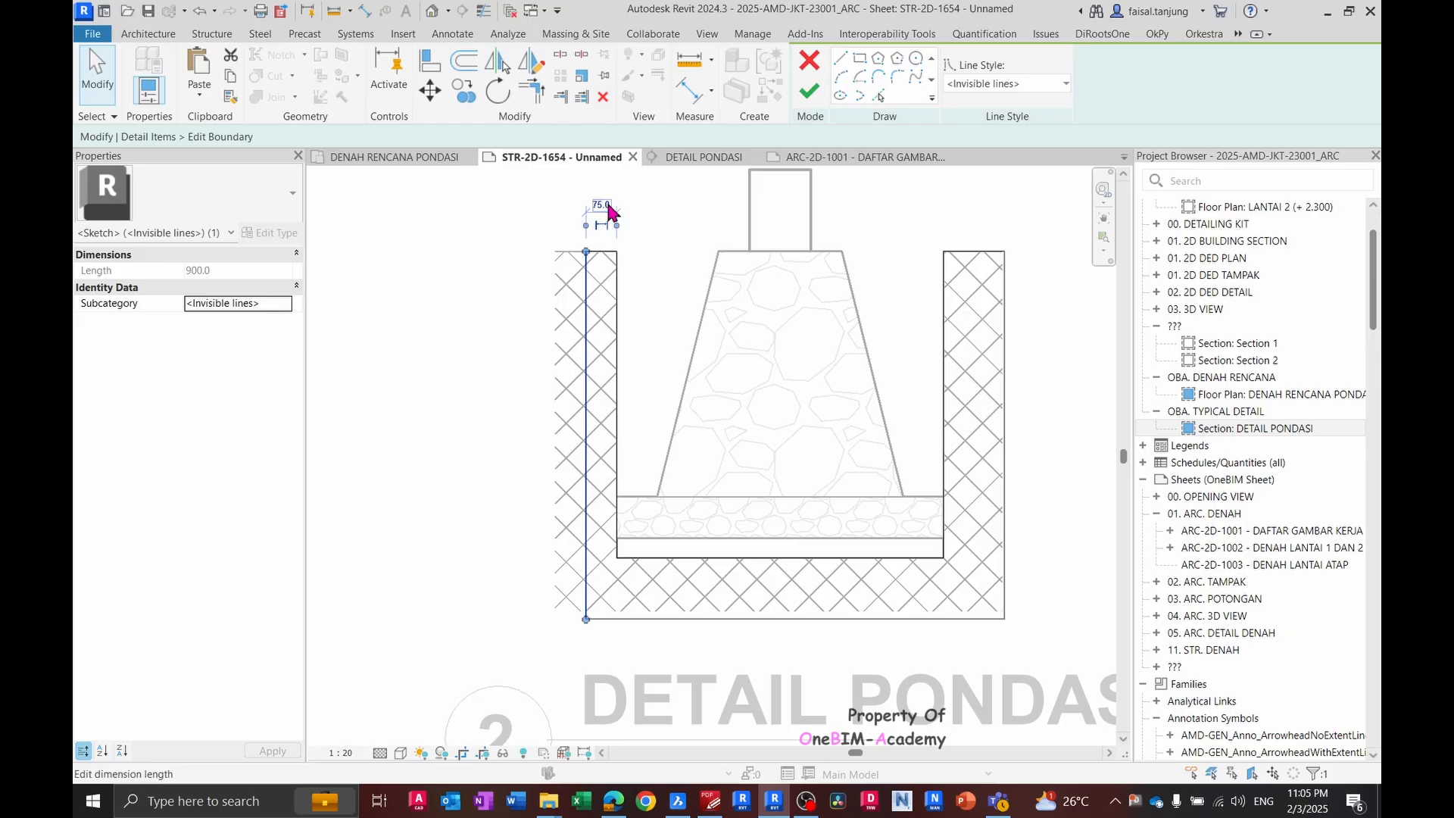
- Move the soil boundary's outer bottom edge 75 mm up toward the foundation base
{"action": "left_click", "coordinate": [672, 559]}
{"action": "left_click", "coordinate": [754, 618]}
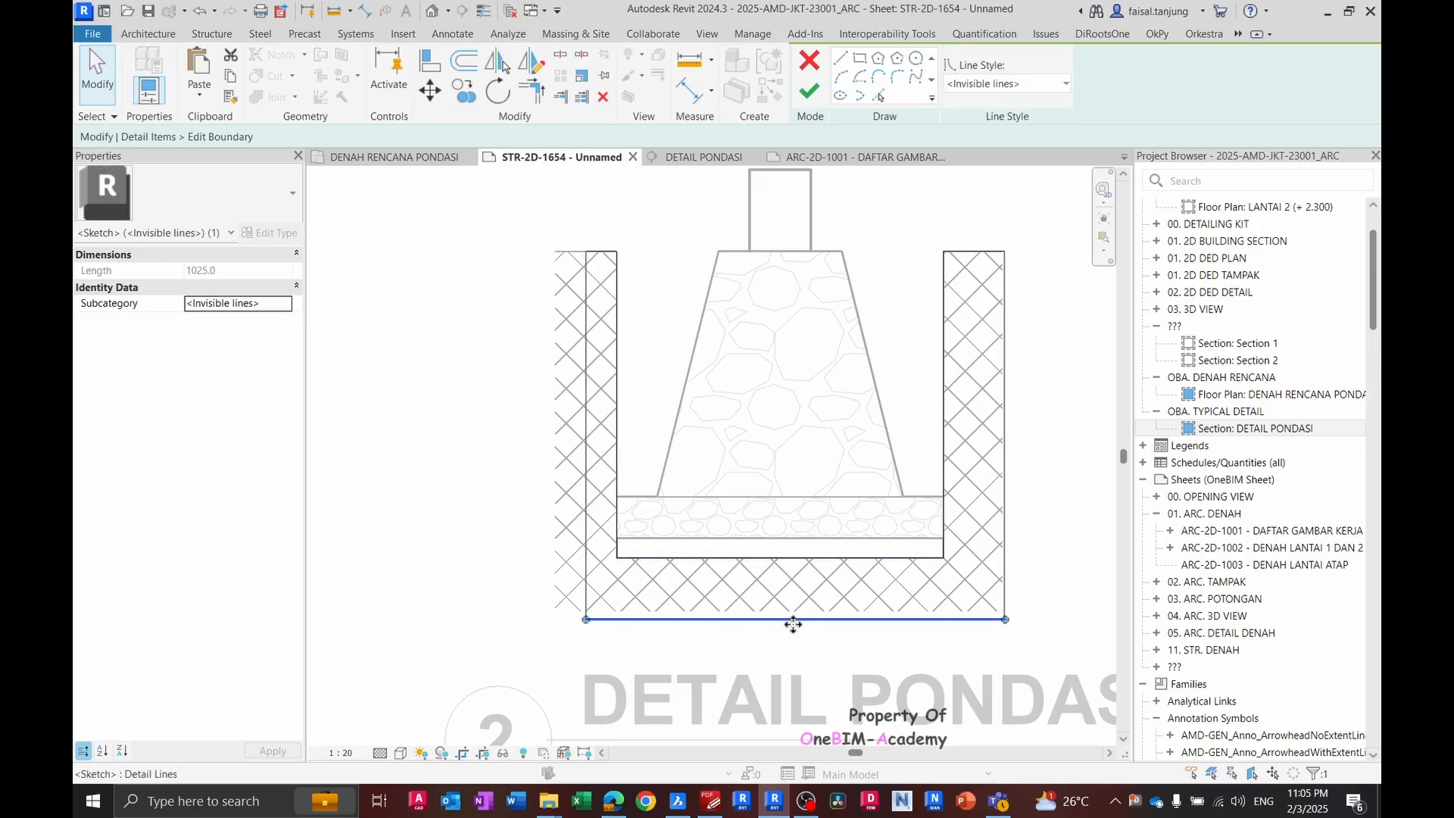
{"action": "key", "text": "m"}
{"action": "key", "text": "v"}
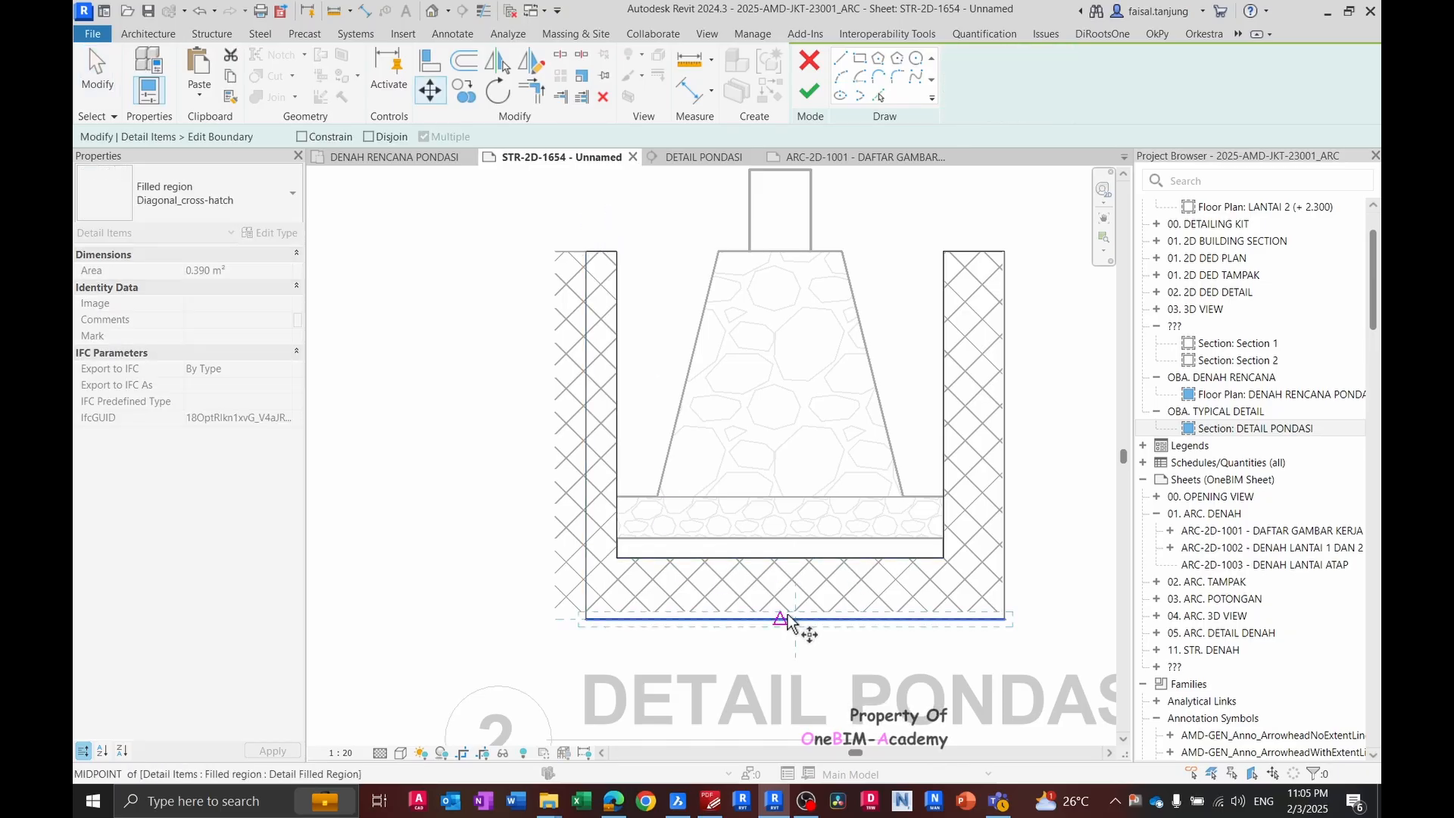
{"action": "left_click", "coordinate": [791, 620]}
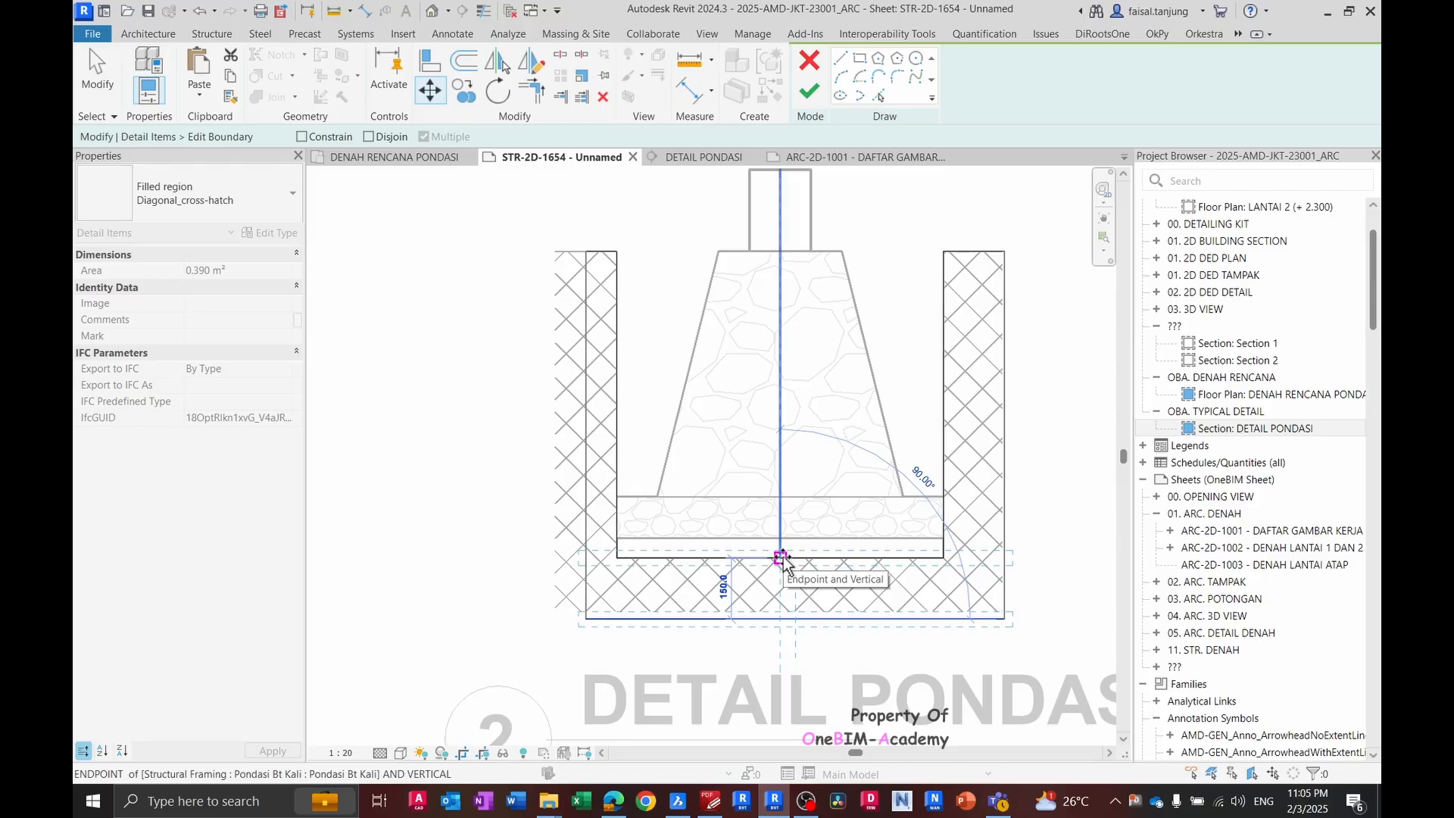
{"action": "type", "text": "75"}
{"action": "key", "text": "Return"}
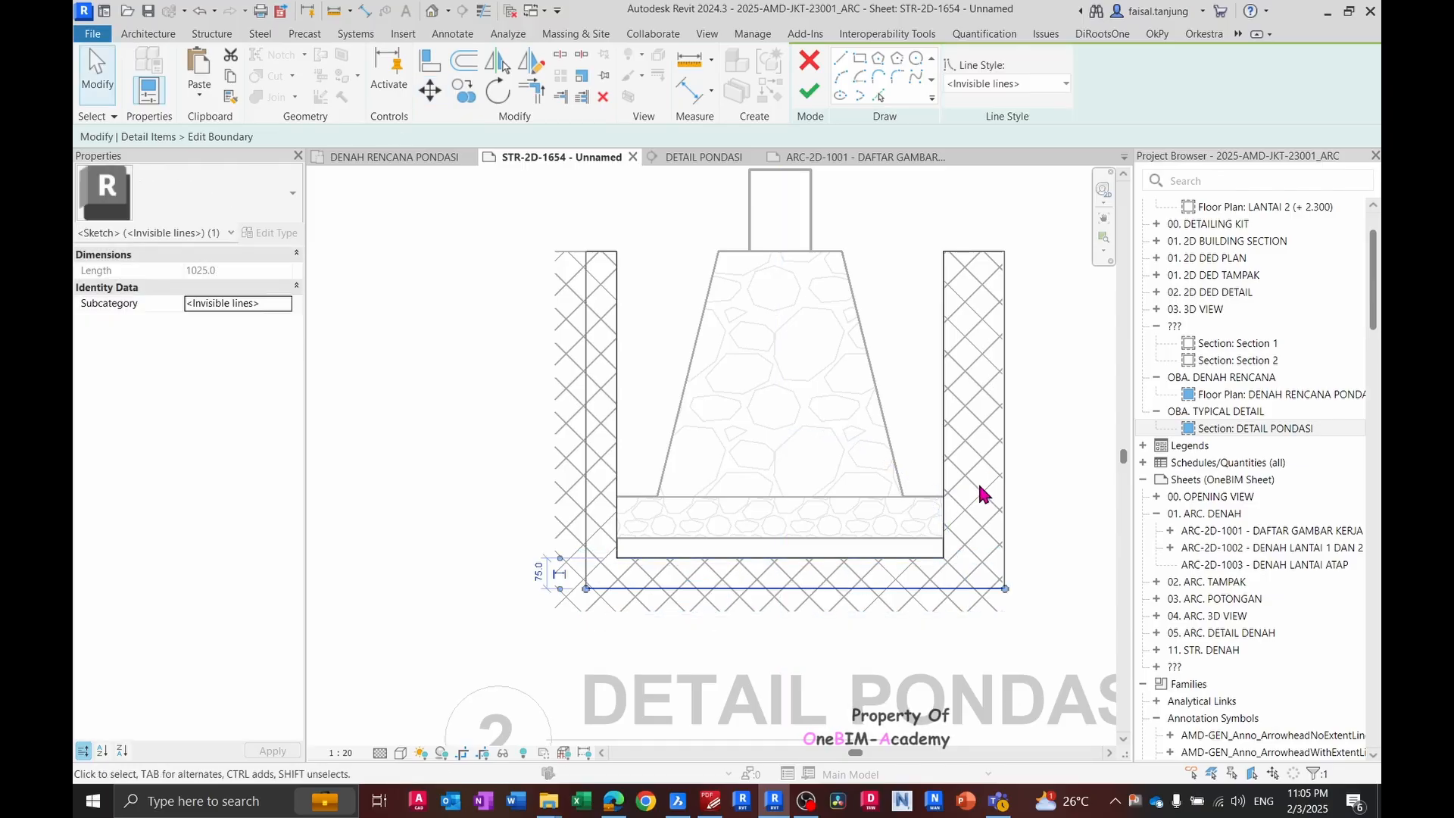
- Move the soil boundary's outer right edge 75 mm inward and finish the boundary edit
{"action": "left_click", "coordinate": [1005, 484]}
{"action": "type", "text": "mv"}
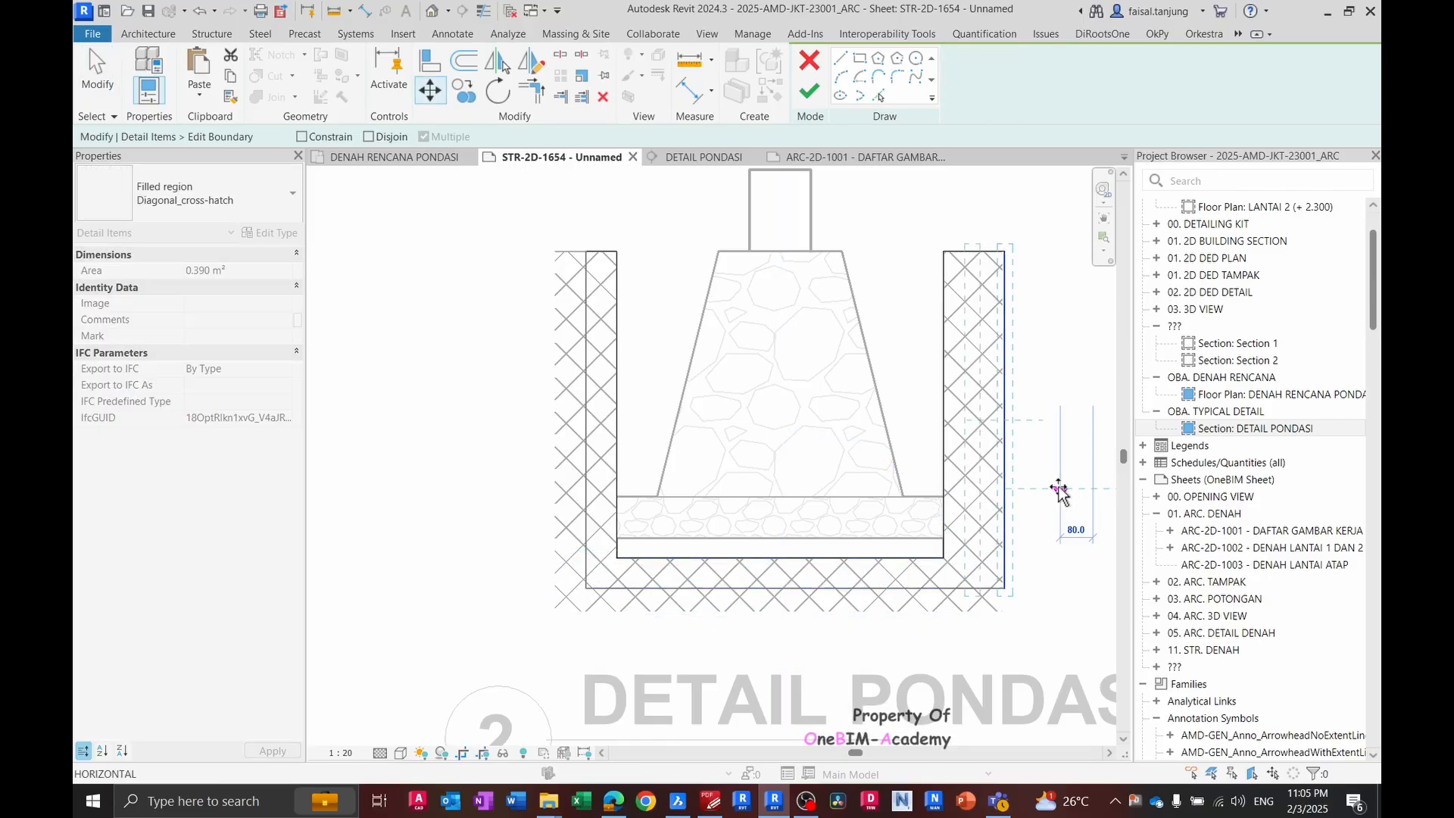
{"action": "type", "text": "75"}
{"action": "key", "text": "Return"}
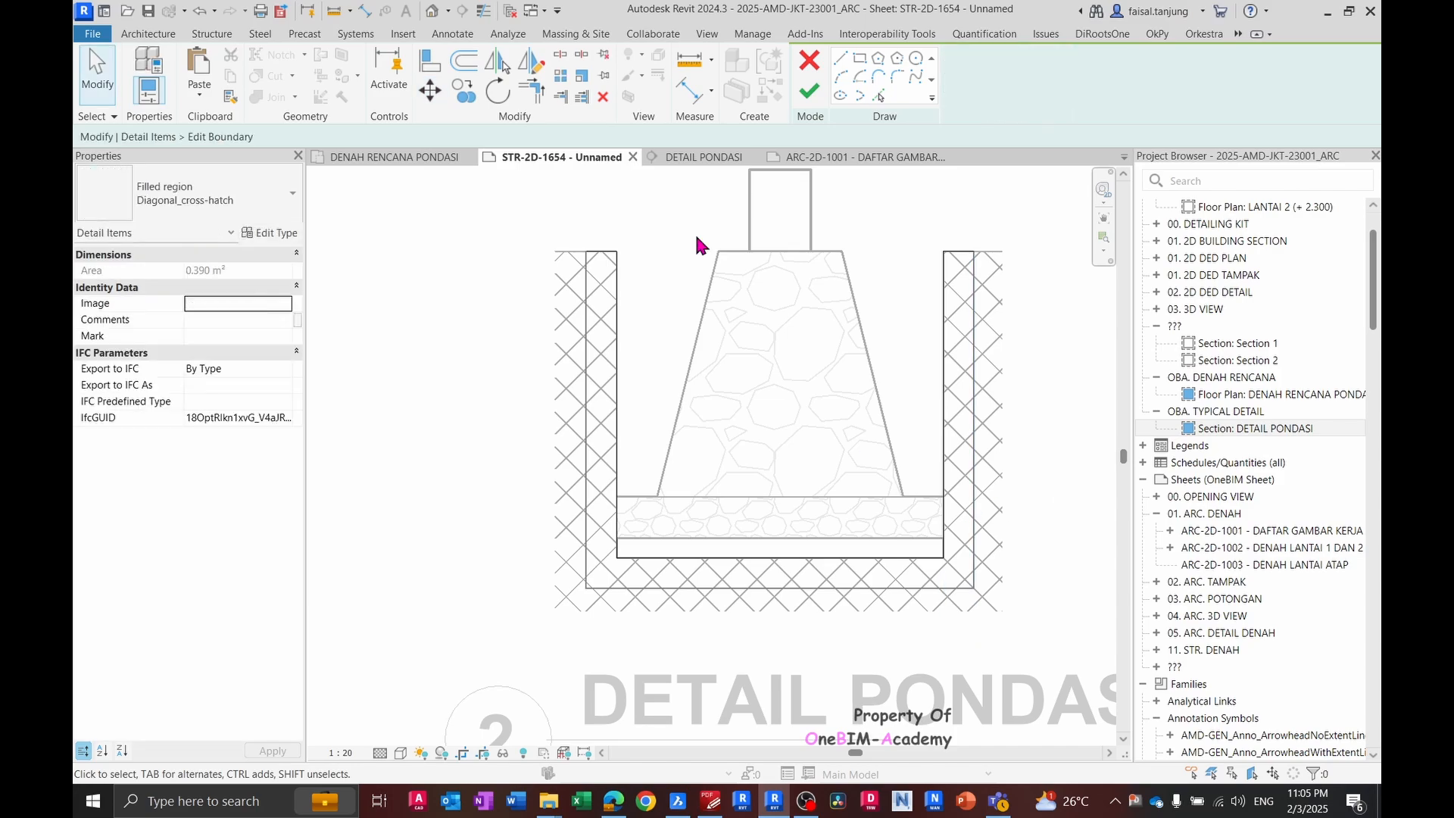
{"action": "left_click", "coordinate": [807, 97]}
{"action": "left_click", "coordinate": [1002, 451]}
{"action": "scroll", "coordinate": [1003, 451], "scroll_direction": "down", "scroll_amount": 3}
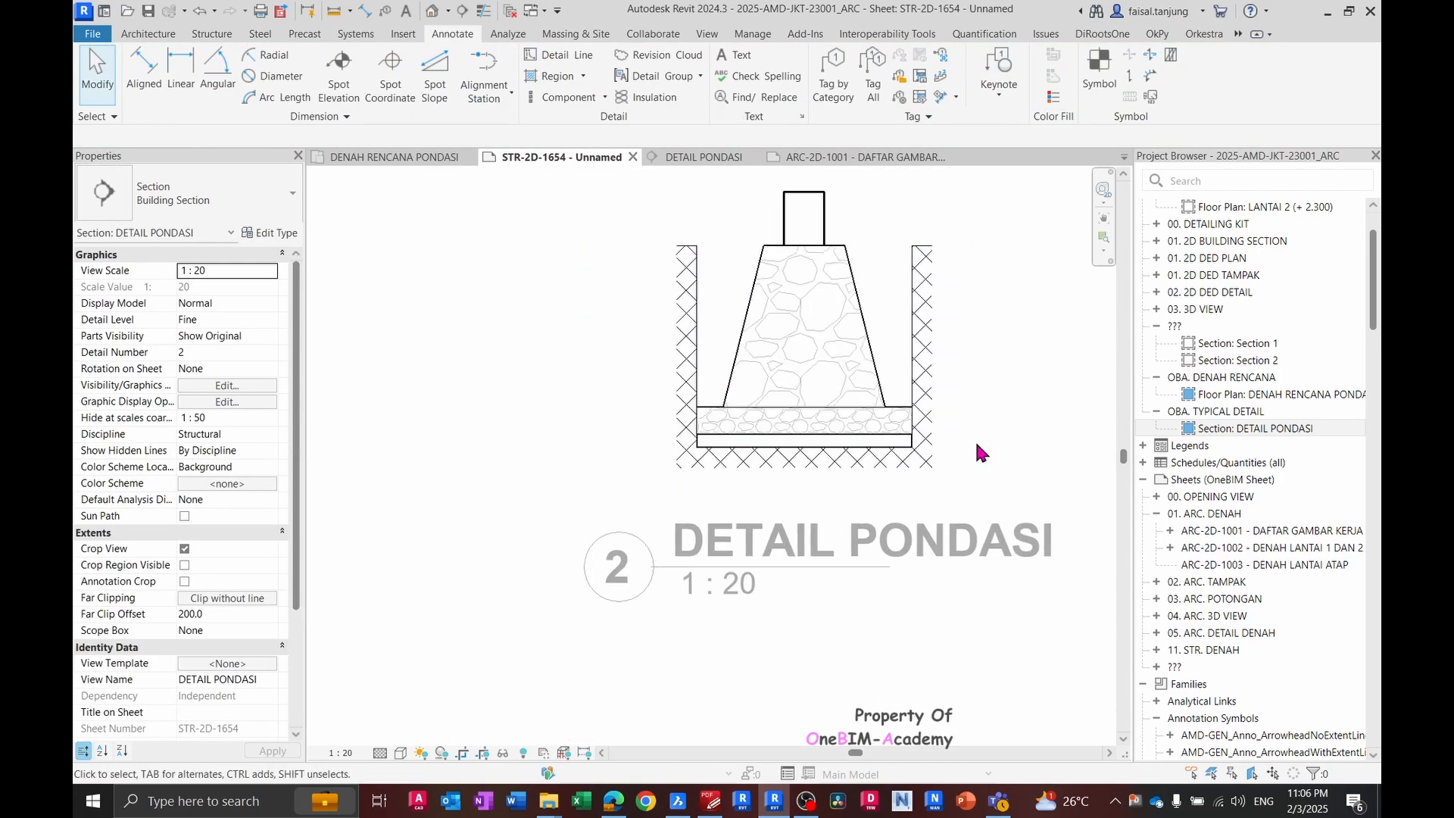
- Set the Diagonal_cross-hatch type's foreground and background pattern colors to gray RGB 192-192-192
{"action": "scroll", "coordinate": [951, 300], "scroll_direction": "up", "scroll_amount": 2}
{"action": "left_click", "coordinate": [928, 298]}
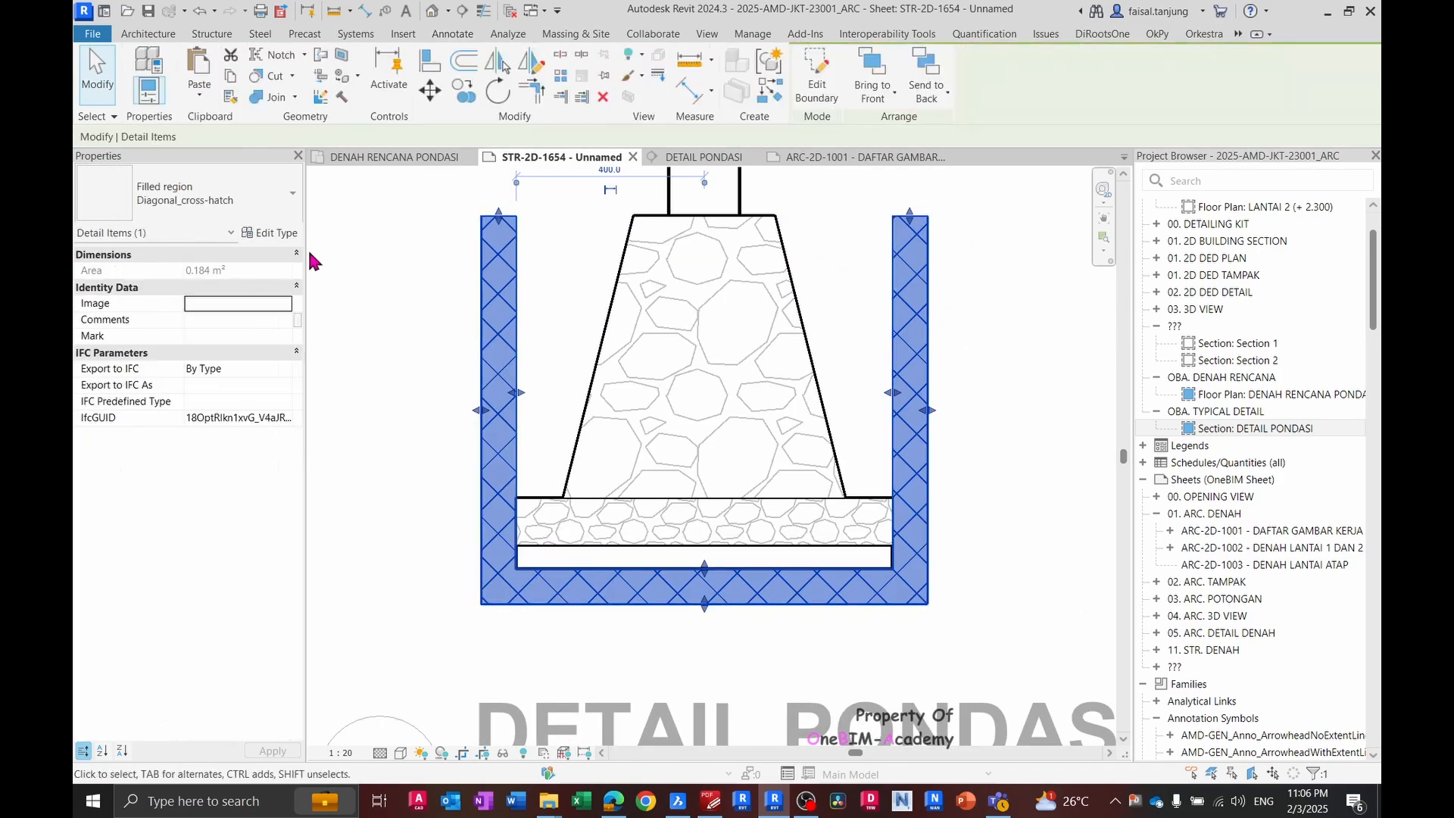
{"action": "left_click", "coordinate": [276, 237]}
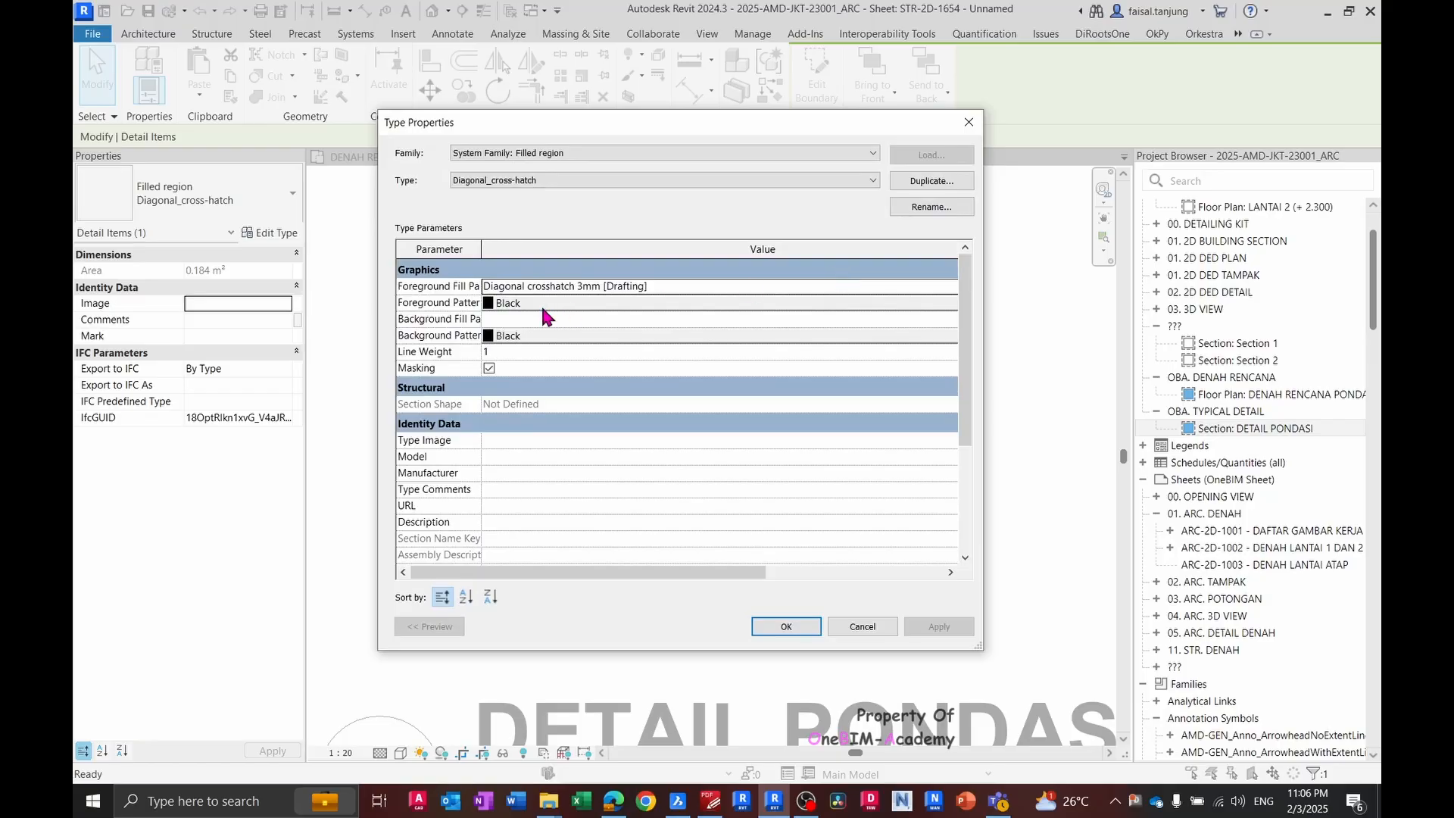
{"action": "left_click", "coordinate": [542, 299]}
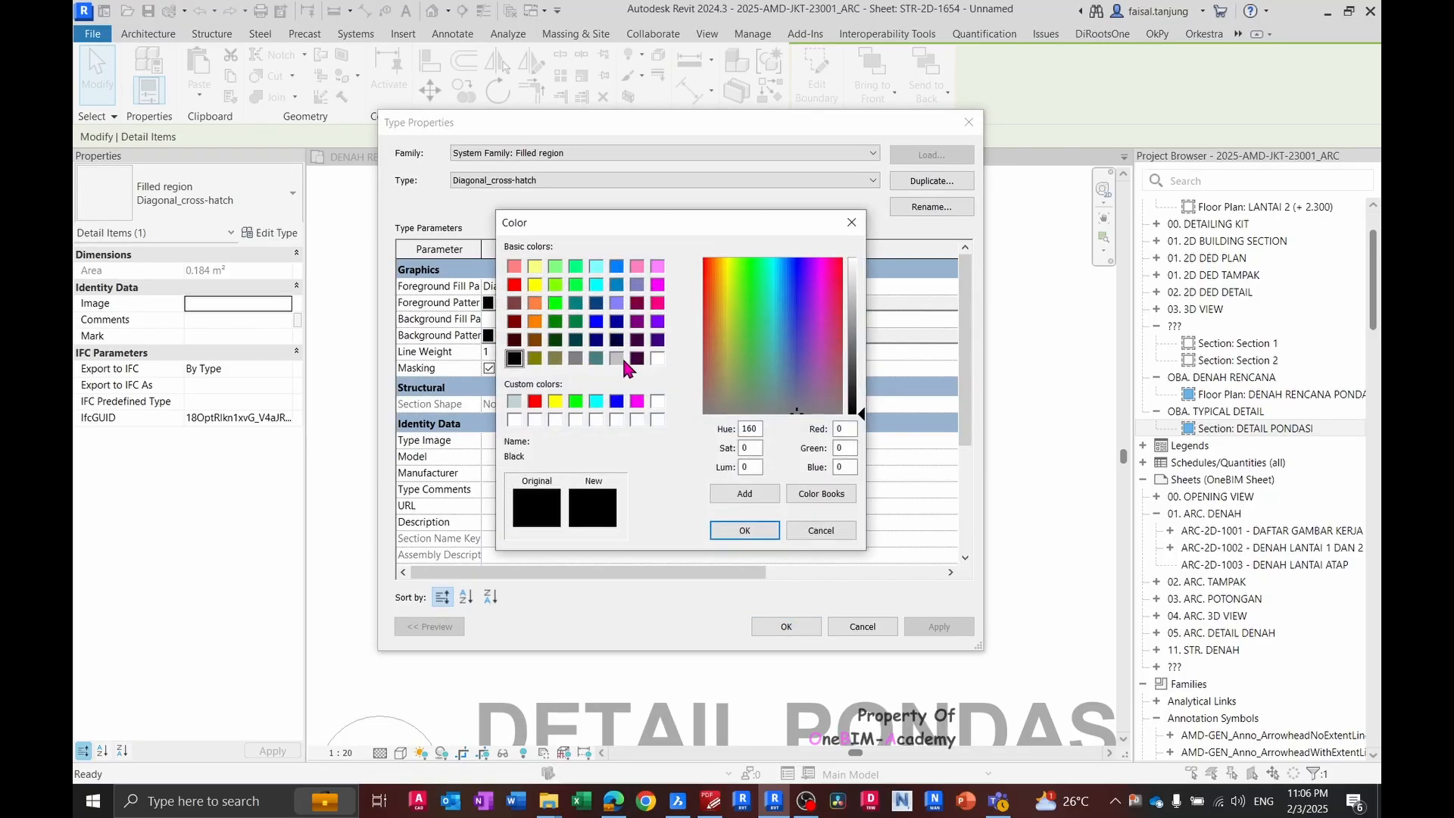
{"action": "left_click", "coordinate": [757, 531]}
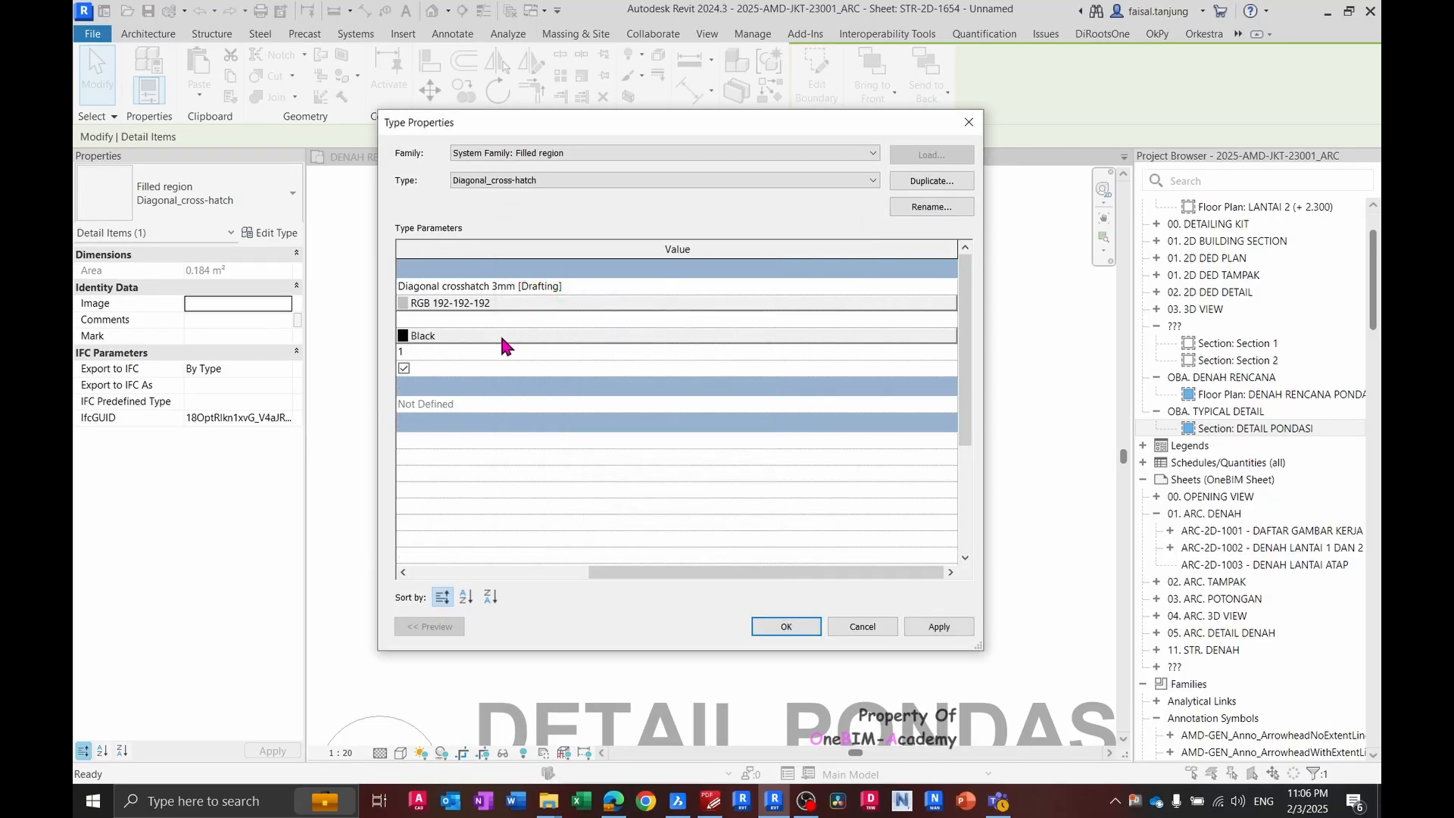
{"action": "left_click", "coordinate": [506, 346]}
{"action": "left_click", "coordinate": [616, 358]}
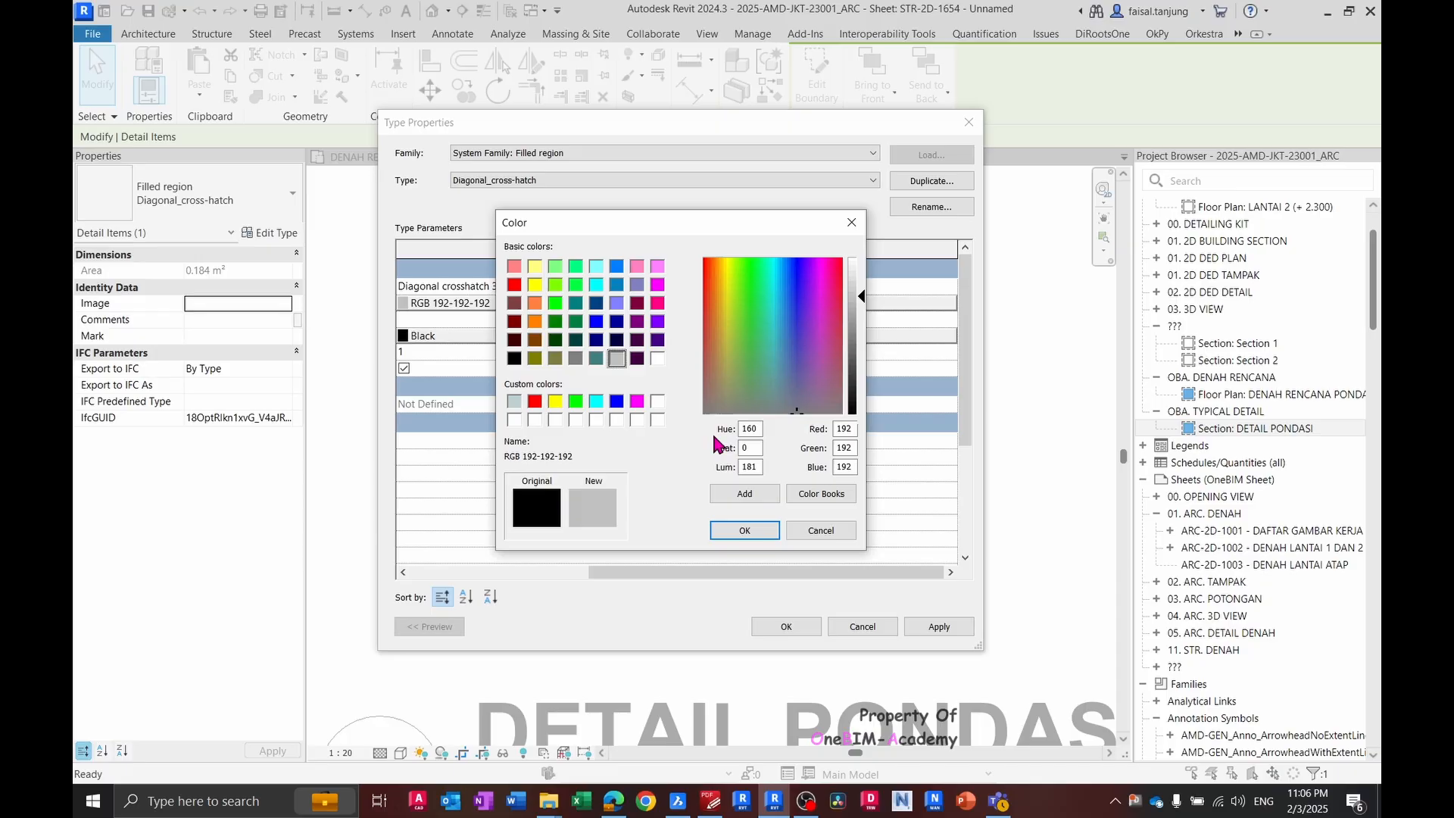
{"action": "left_click", "coordinate": [744, 530]}
{"action": "left_click", "coordinate": [786, 627]}
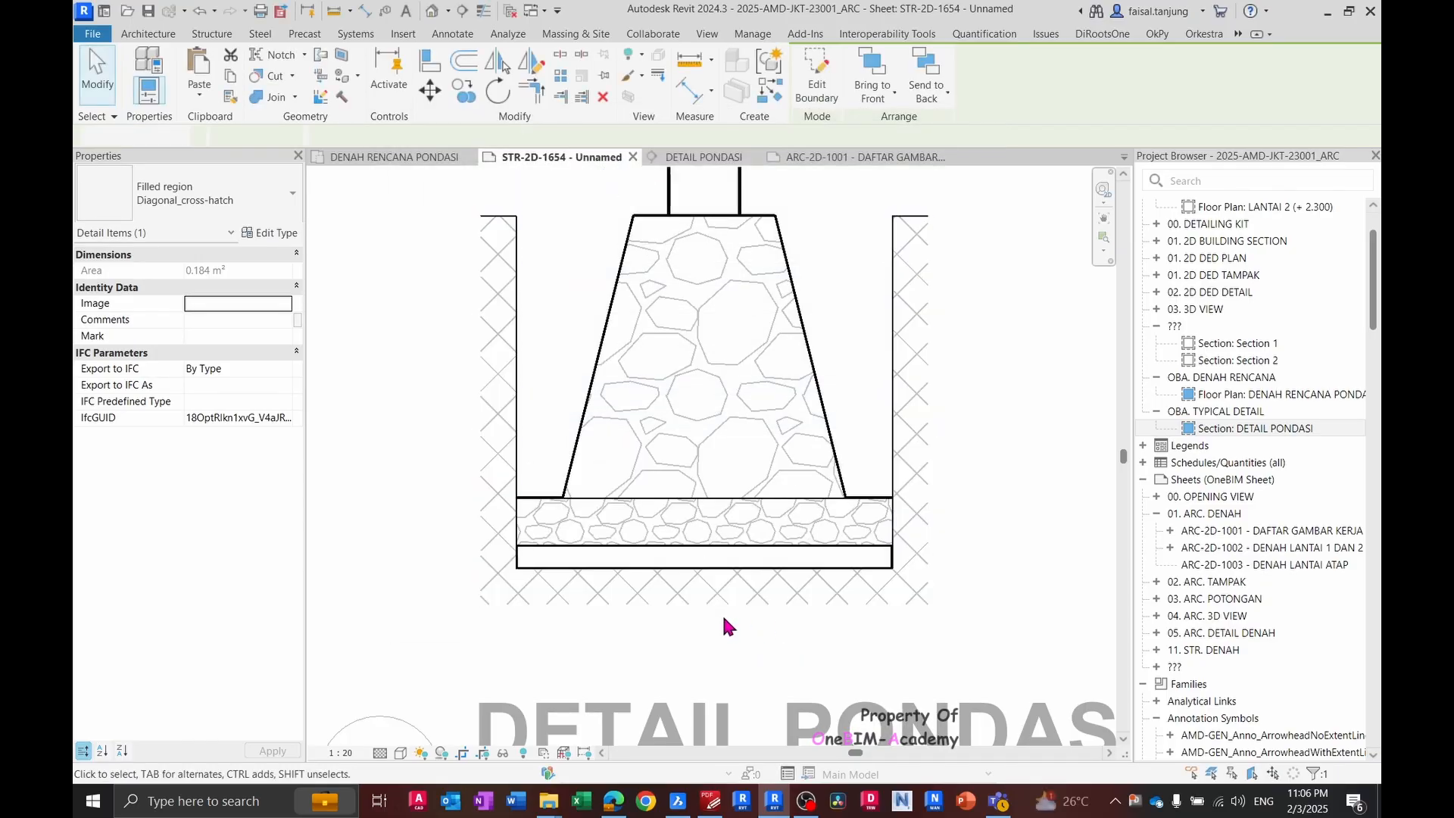
{"action": "left_click", "coordinate": [725, 623]}
{"action": "scroll", "coordinate": [1026, 485], "scroll_direction": "down", "scroll_amount": 2}
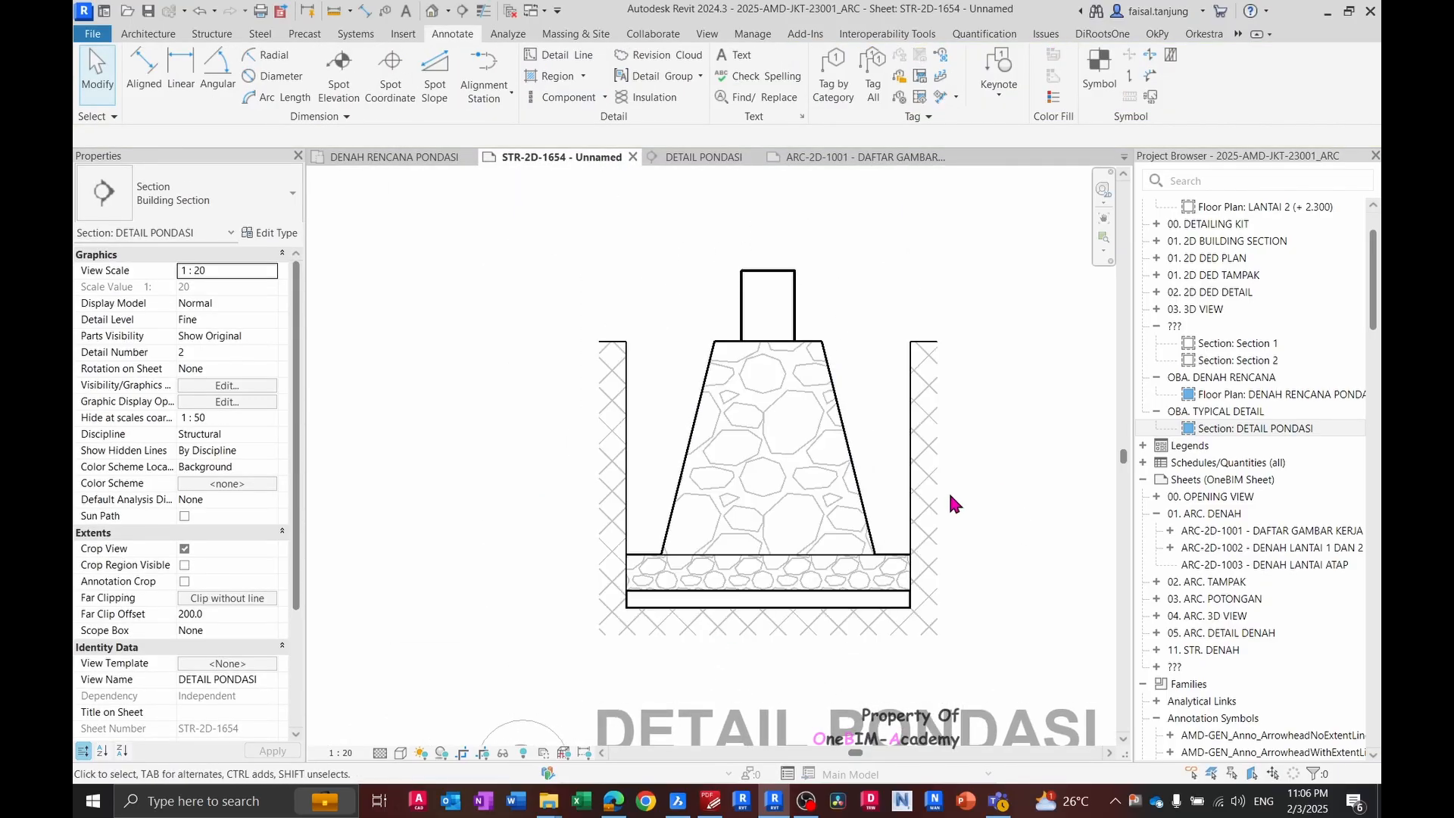
- Start a filled region for the backfill, picking the pit's side edges and the foundation's top, sloping and base edges as boundary lines
{"action": "key", "text": "alt+Tab"}
{"action": "left_click_drag", "start_coordinate": [940, 482], "coordinate": [926, 457]}
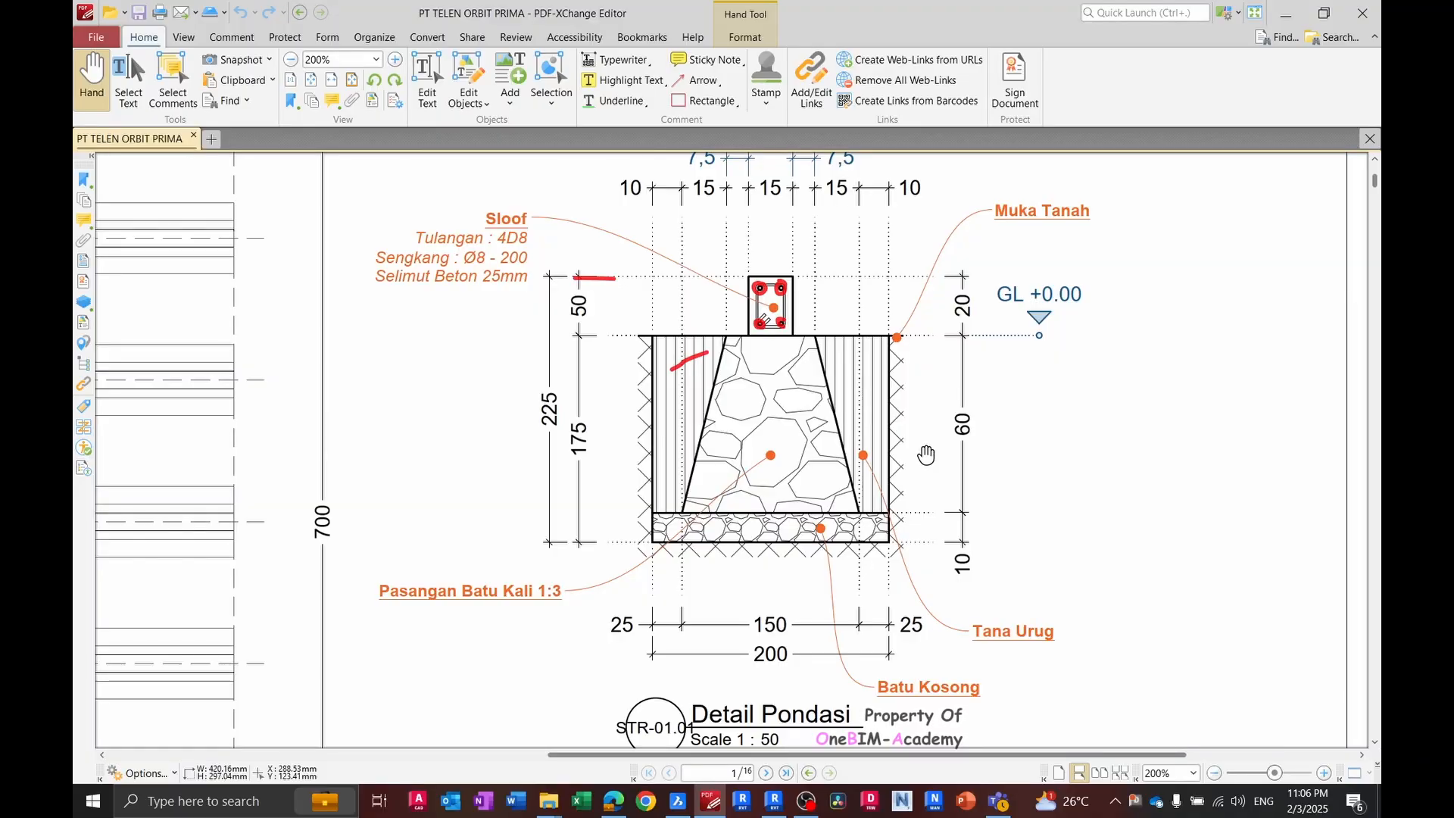
{"action": "key", "text": "alt+Tab"}
{"action": "scroll", "coordinate": [840, 328], "scroll_direction": "up", "scroll_amount": 3}
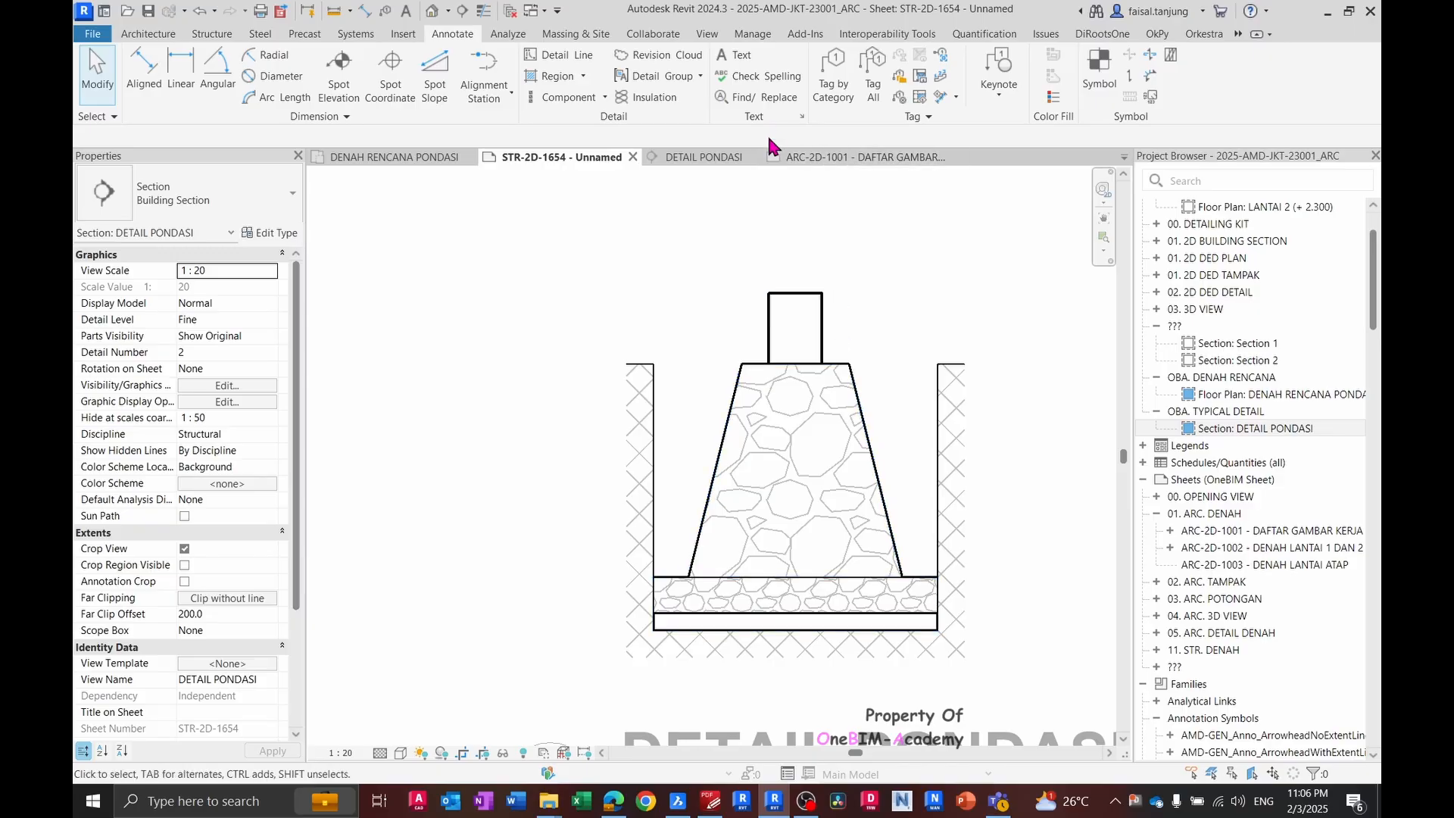
{"action": "left_click", "coordinate": [650, 412]}
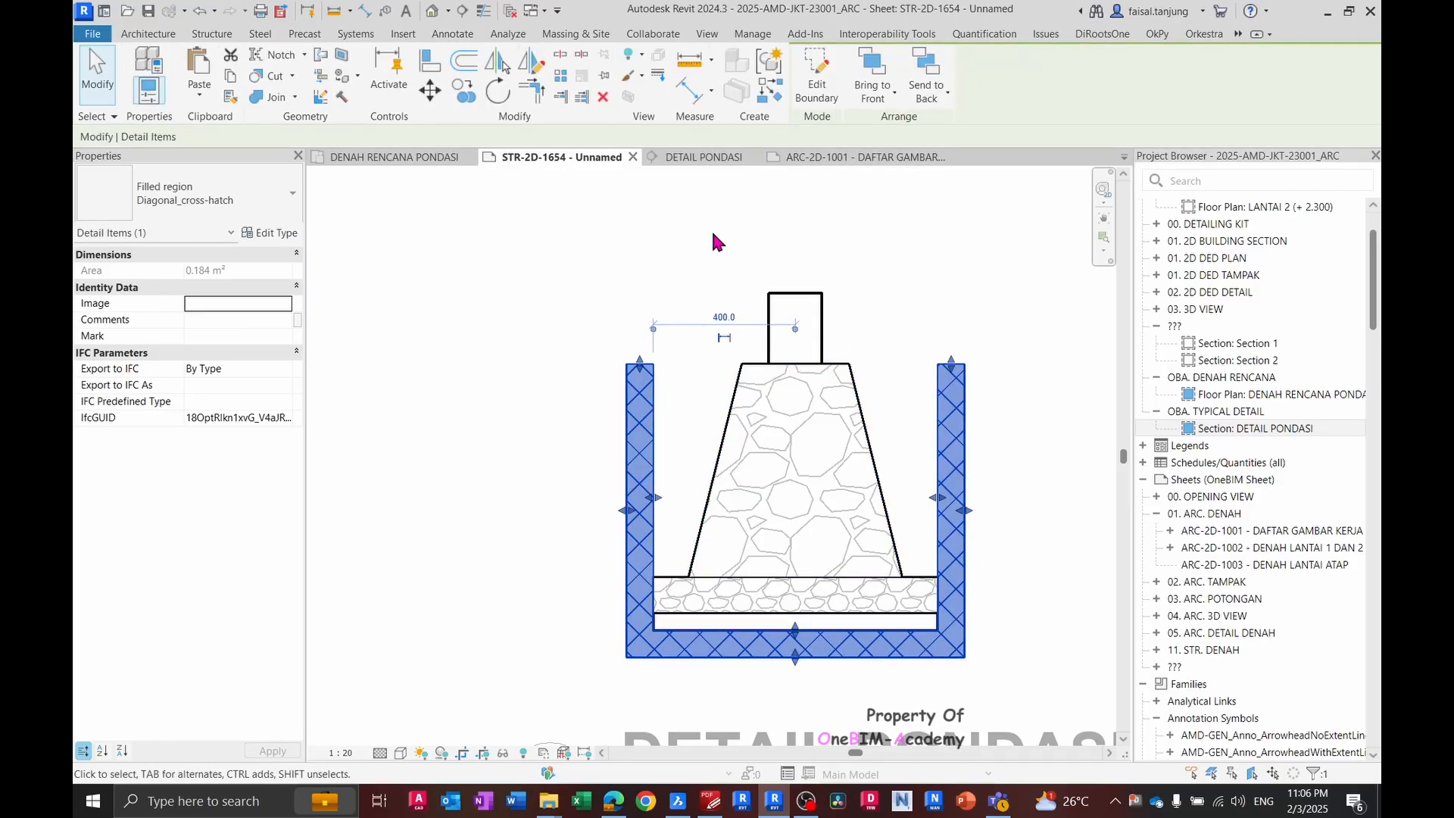
{"action": "key", "text": "f"}
{"action": "key", "text": "r"}
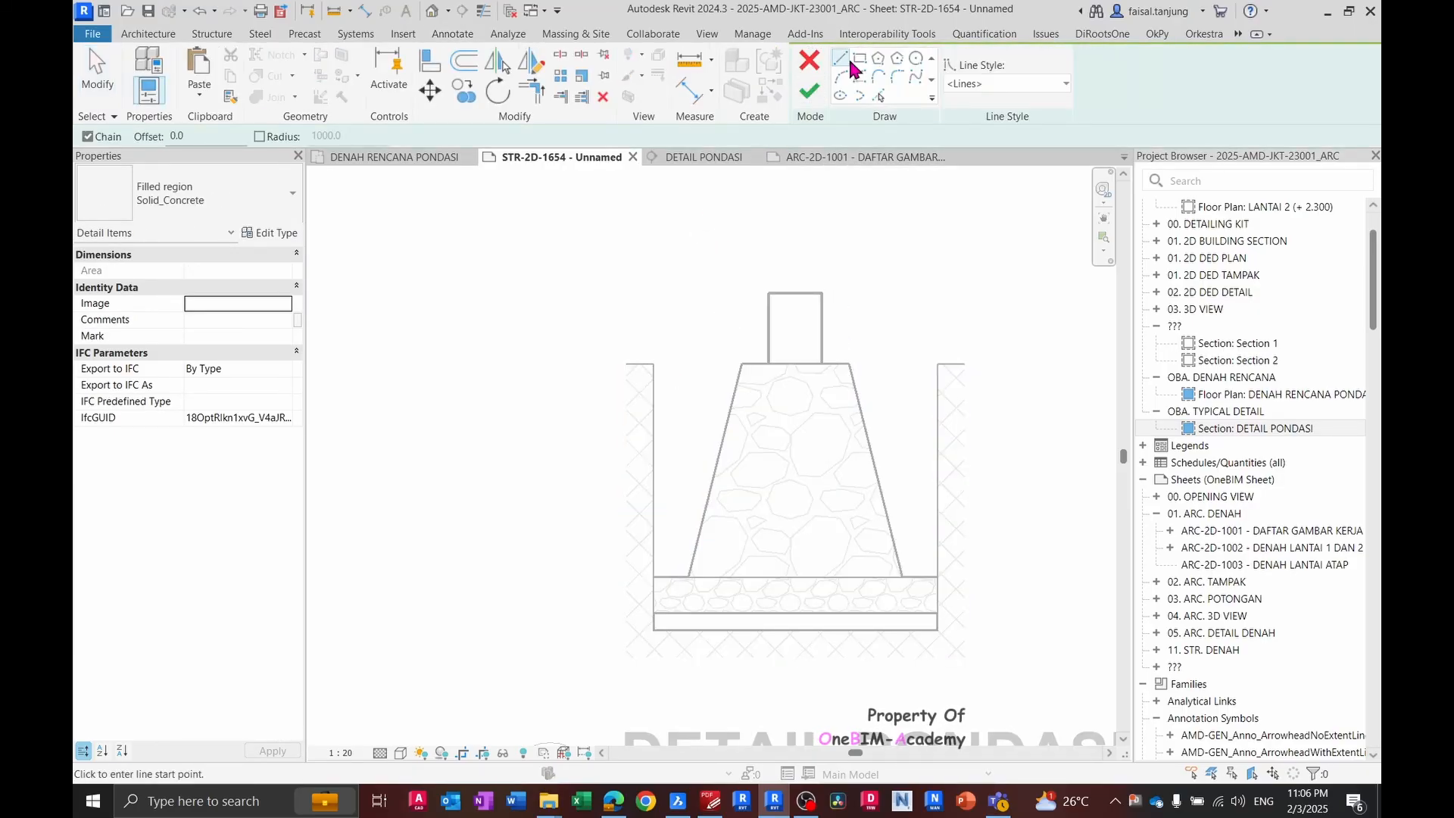
{"action": "left_click", "coordinate": [861, 61]}
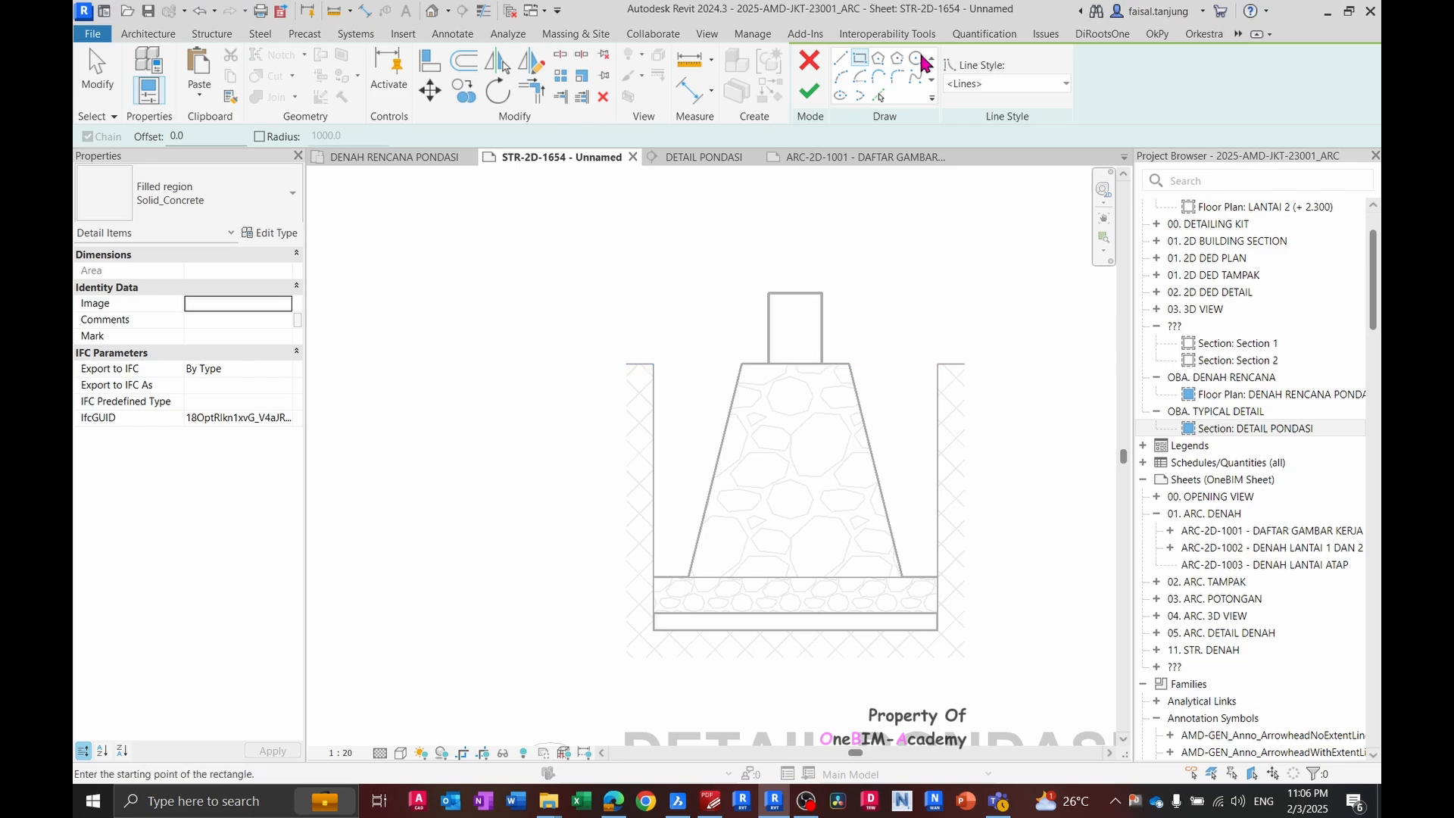
{"action": "left_click", "coordinate": [879, 97]}
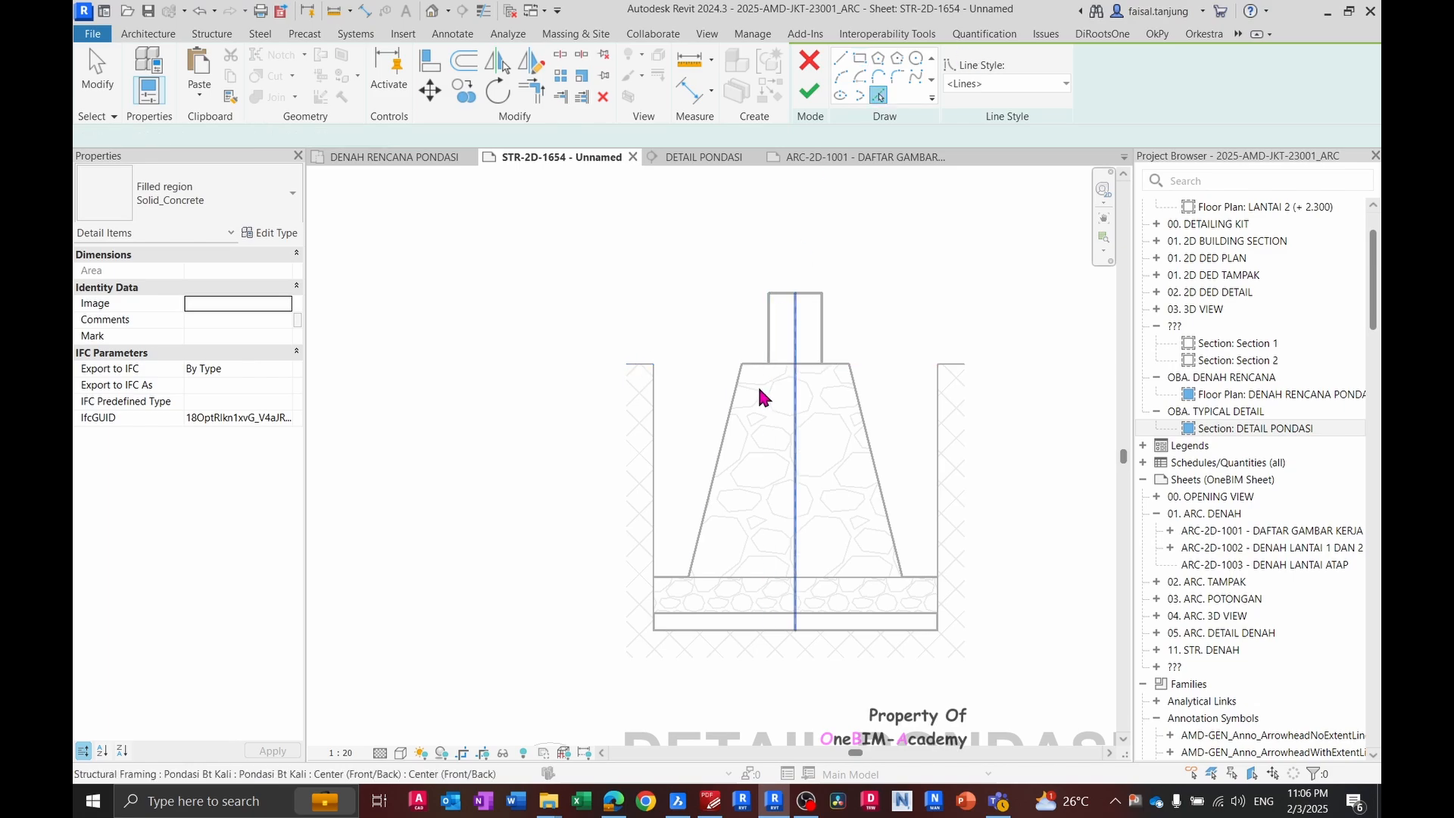
{"action": "left_click", "coordinate": [656, 412]}
{"action": "scroll", "coordinate": [661, 574], "scroll_direction": "up", "scroll_amount": 3}
{"action": "left_click", "coordinate": [679, 546]}
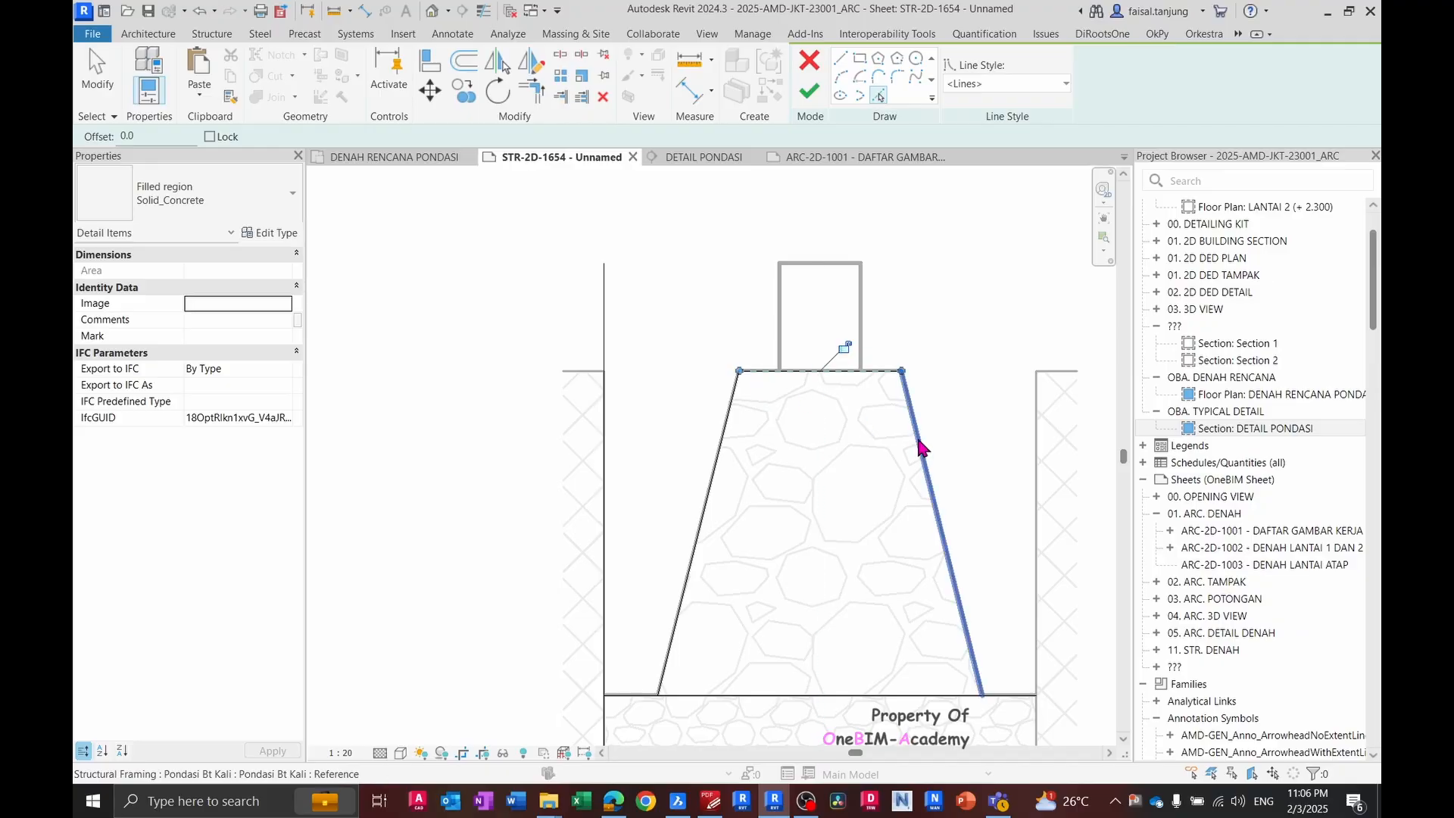
{"action": "left_click", "coordinate": [1036, 458]}
{"action": "middle_click_drag", "start_coordinate": [973, 440], "coordinate": [944, 435]}
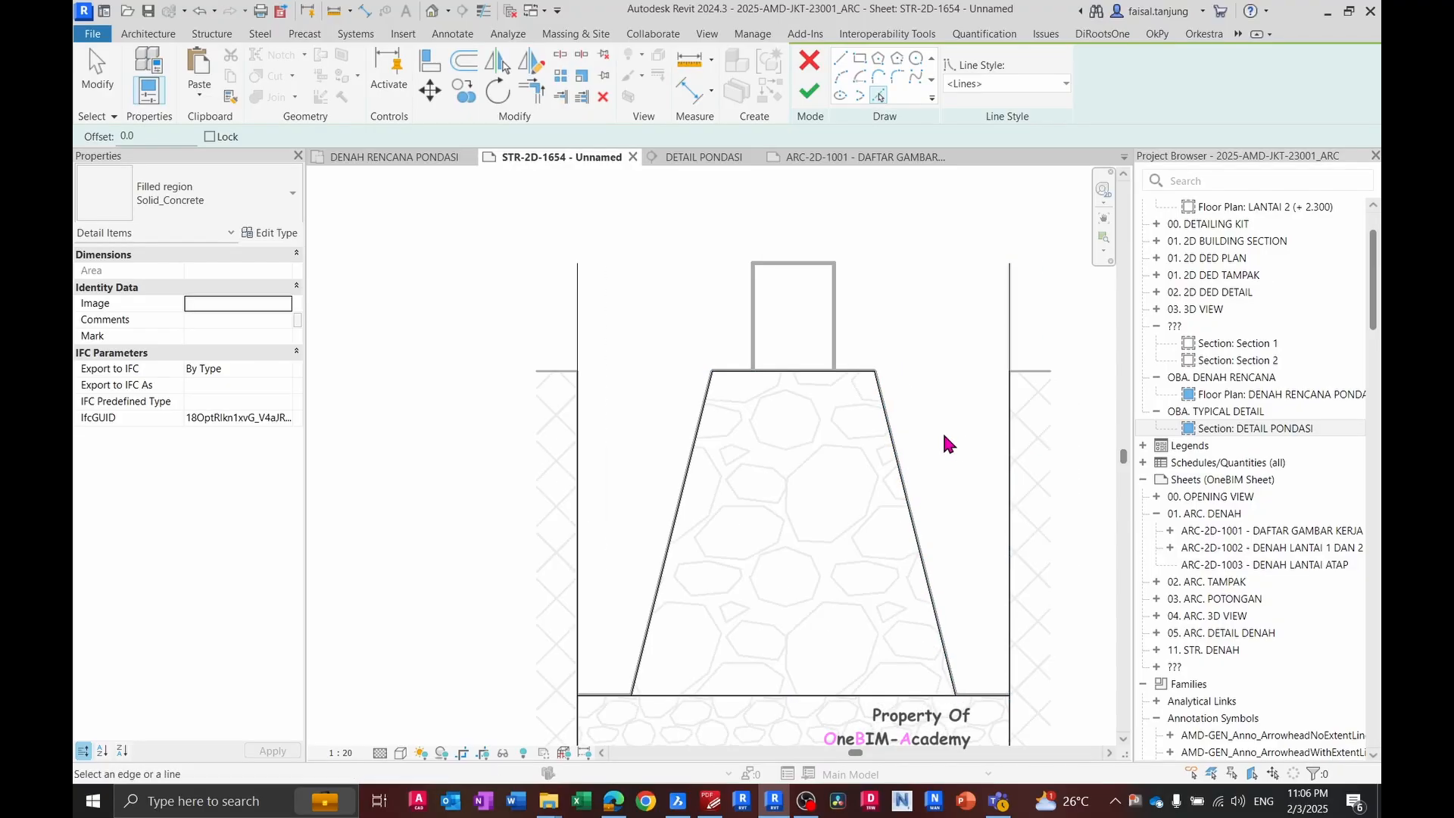
- Extend the top boundary line to the pit's right edge and trim the two into a corner
{"action": "key", "text": "Escape"}
{"action": "left_click", "coordinate": [847, 371]}
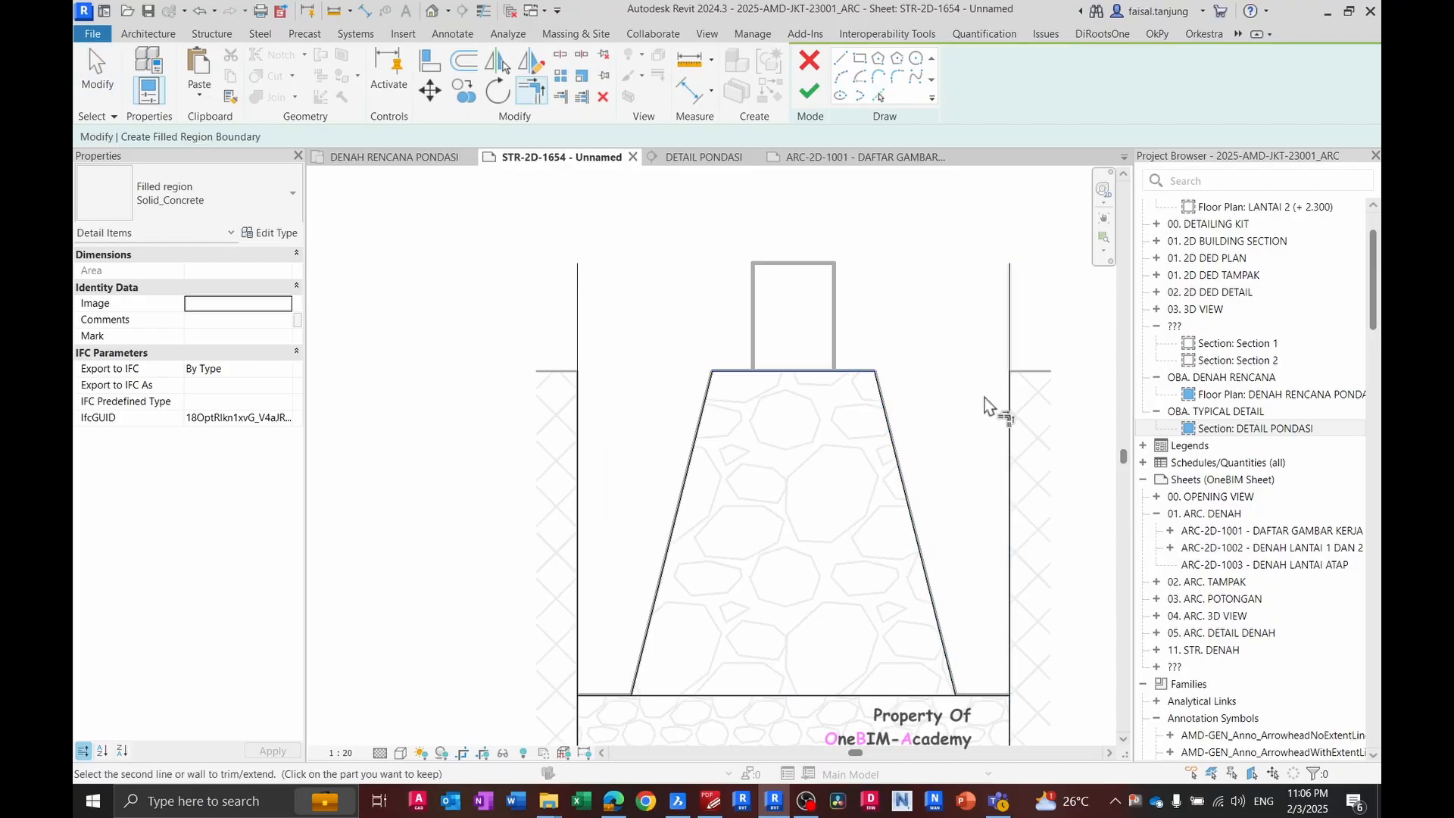
{"action": "left_click", "coordinate": [1010, 409]}
{"action": "key", "text": "Escape"}
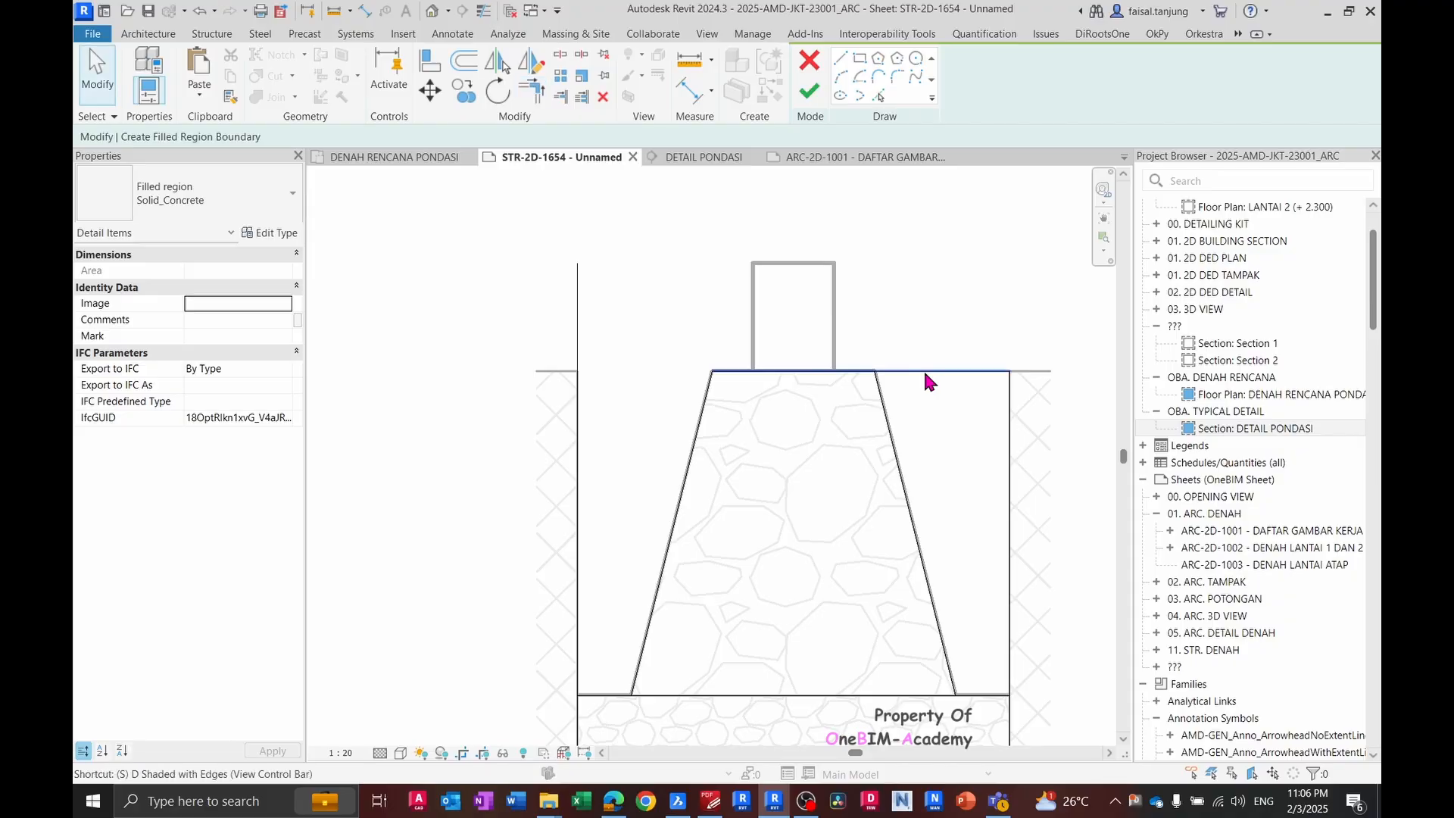
- Split the top boundary line above the foundation and trim its right part to the foundation's right sloping edge
{"action": "key", "text": "s"}
{"action": "key", "text": "l"}
{"action": "left_click", "coordinate": [832, 370]}
{"action": "key", "text": "Escape"}
{"action": "key", "text": "t"}
{"action": "key", "text": "r"}
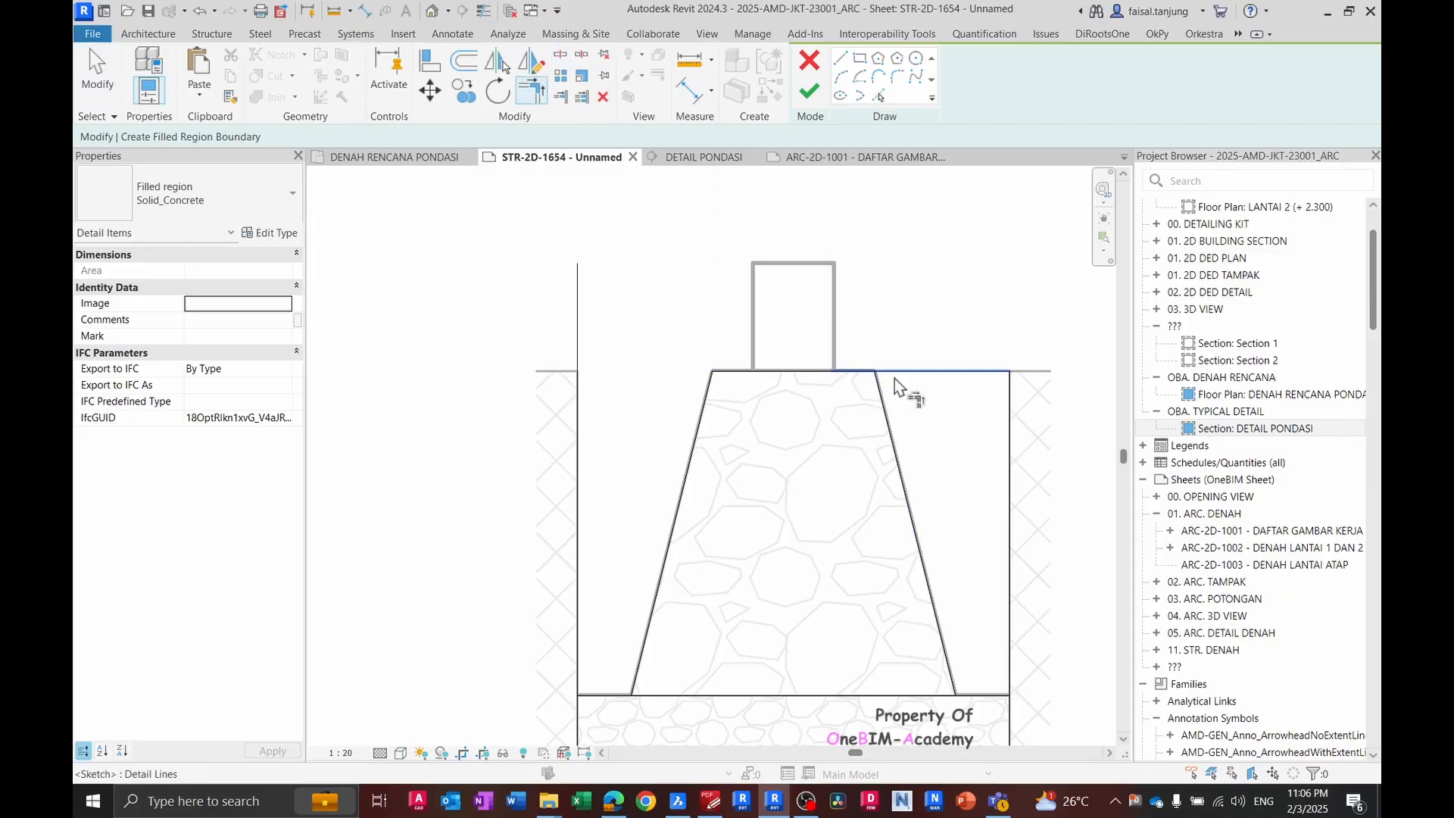
{"action": "left_click", "coordinate": [894, 372]}
{"action": "left_click", "coordinate": [898, 453]}
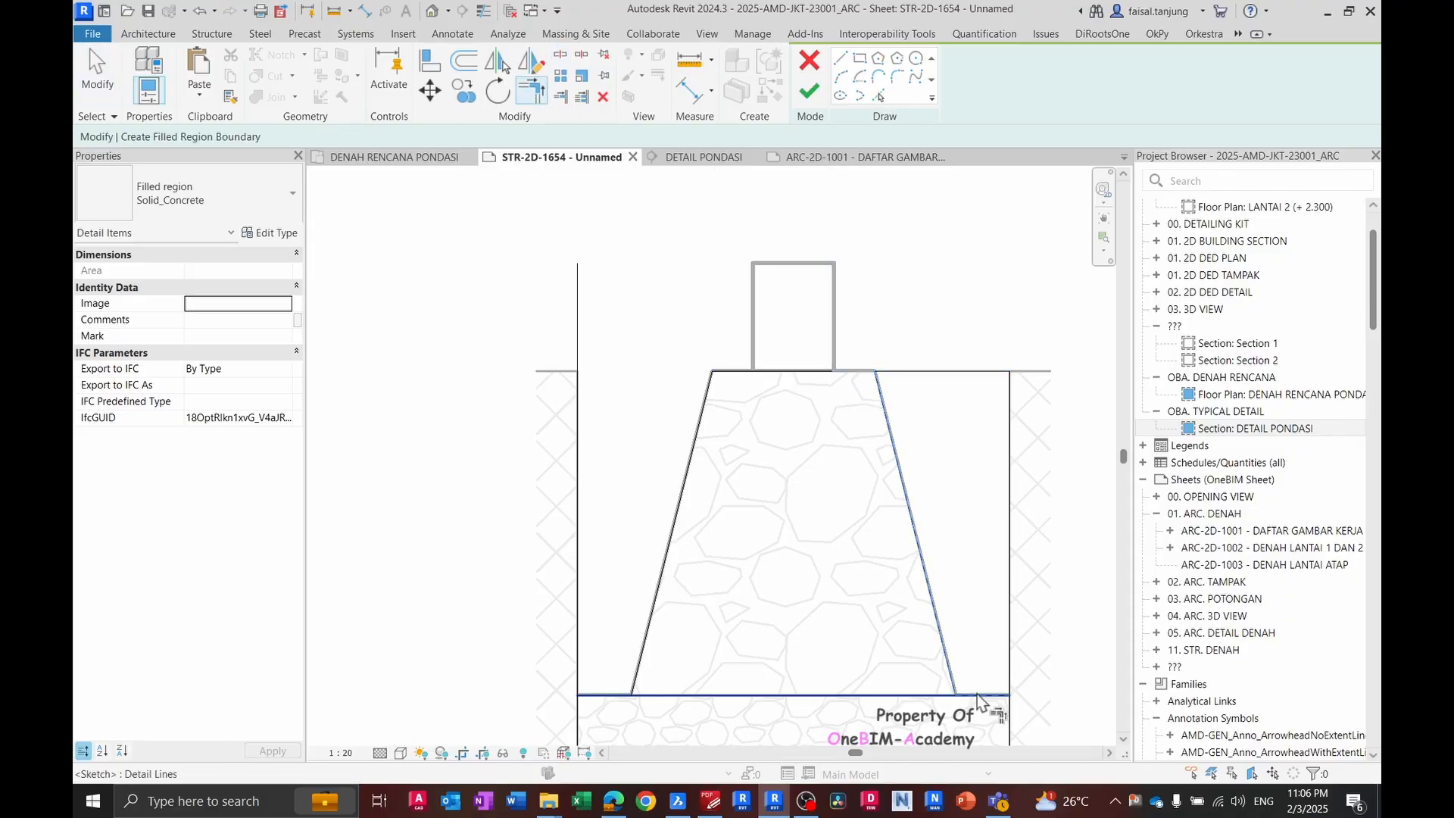
- Split the base boundary line and trim its right part to the right sloping edge and the pit's right edge
{"action": "key", "text": "Escape"}
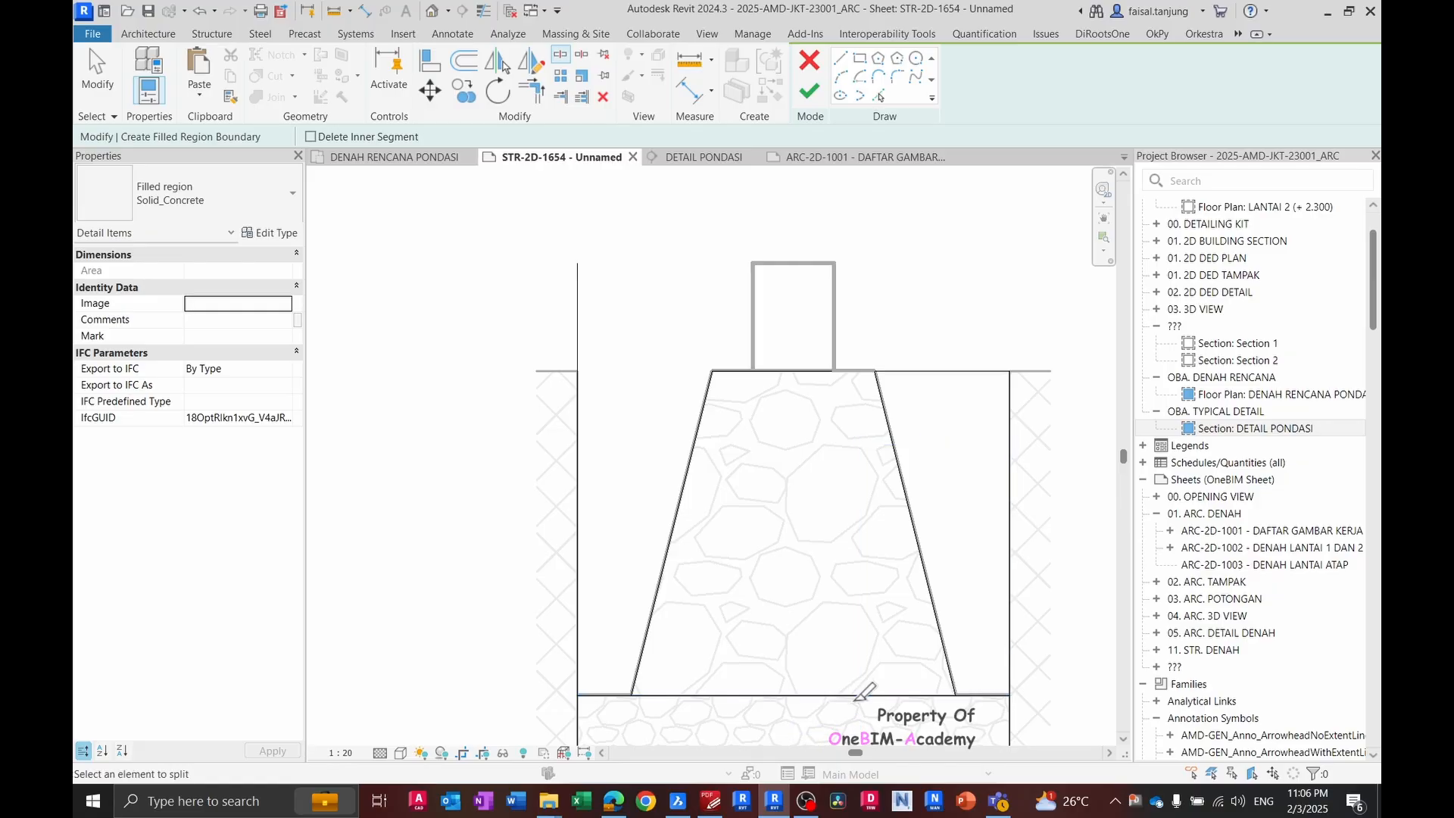
{"action": "key", "text": "t"}
{"action": "key", "text": "r"}
{"action": "left_click", "coordinate": [978, 696]}
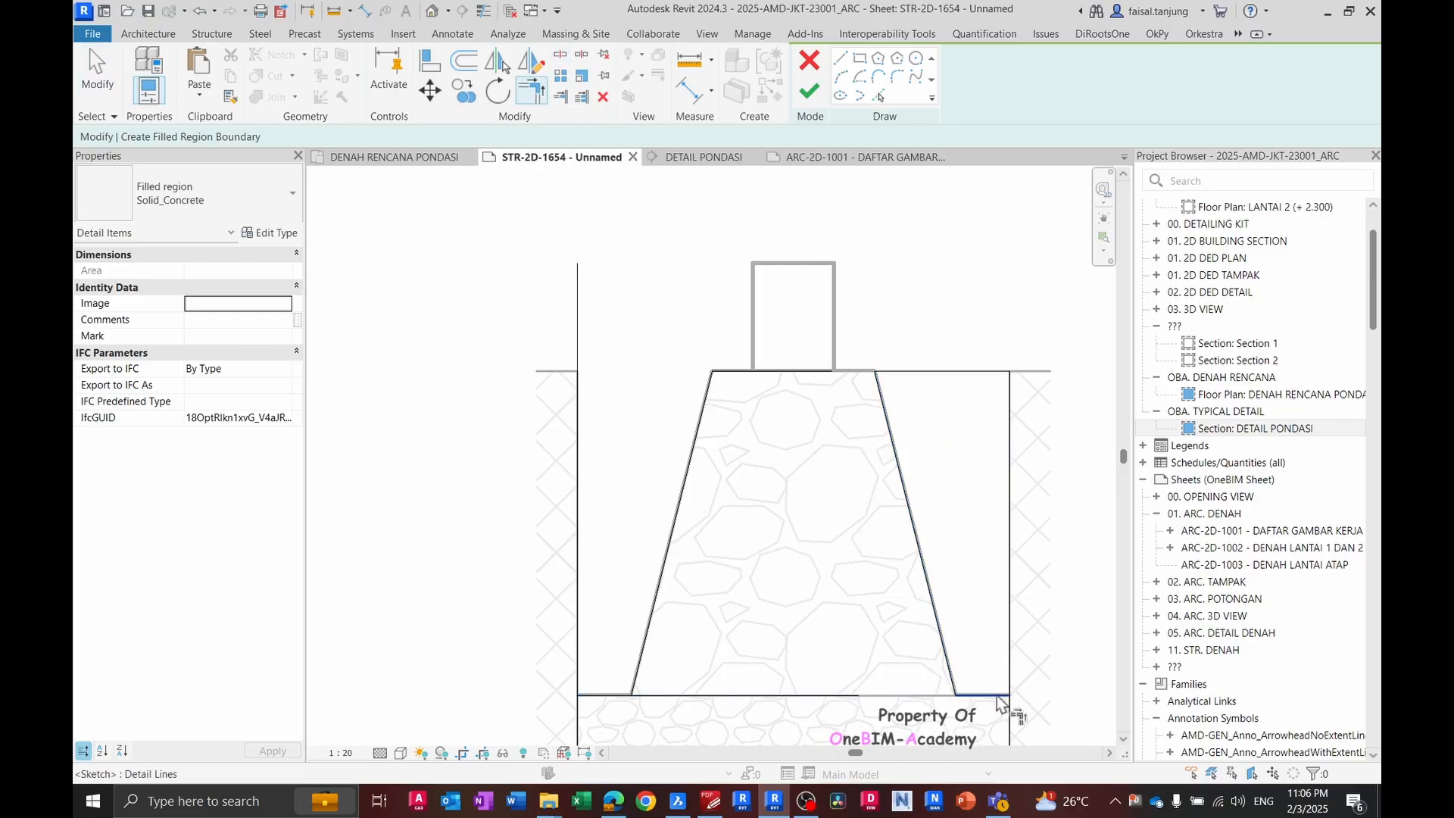
{"action": "left_click", "coordinate": [1011, 454]}
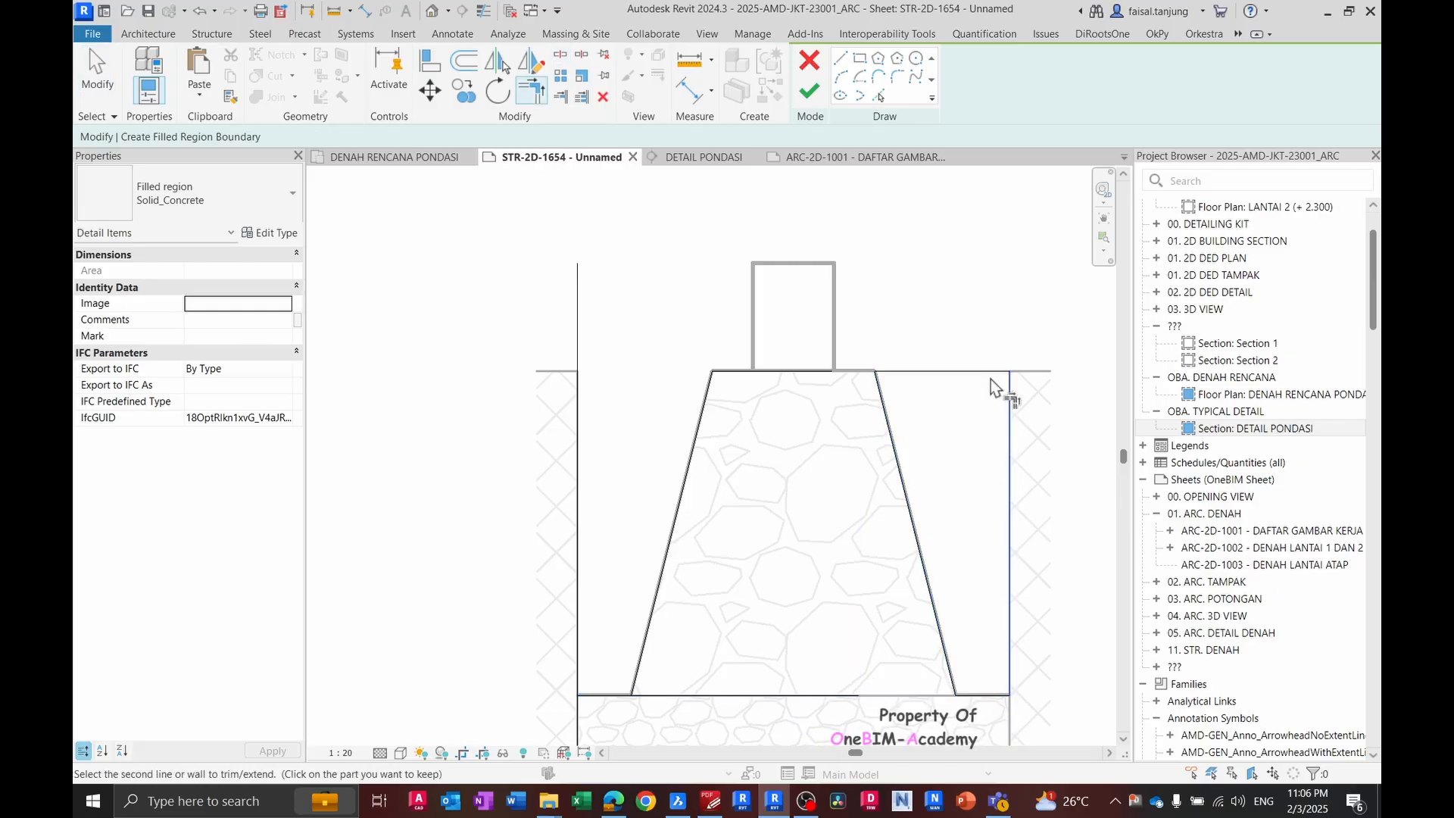
- Trim the boundary lines beside the foundation's left slope into a closed loop and finish the filled region
{"action": "middle_click_drag", "start_coordinate": [753, 416], "coordinate": [846, 368]}
{"action": "left_click", "coordinate": [844, 366]}
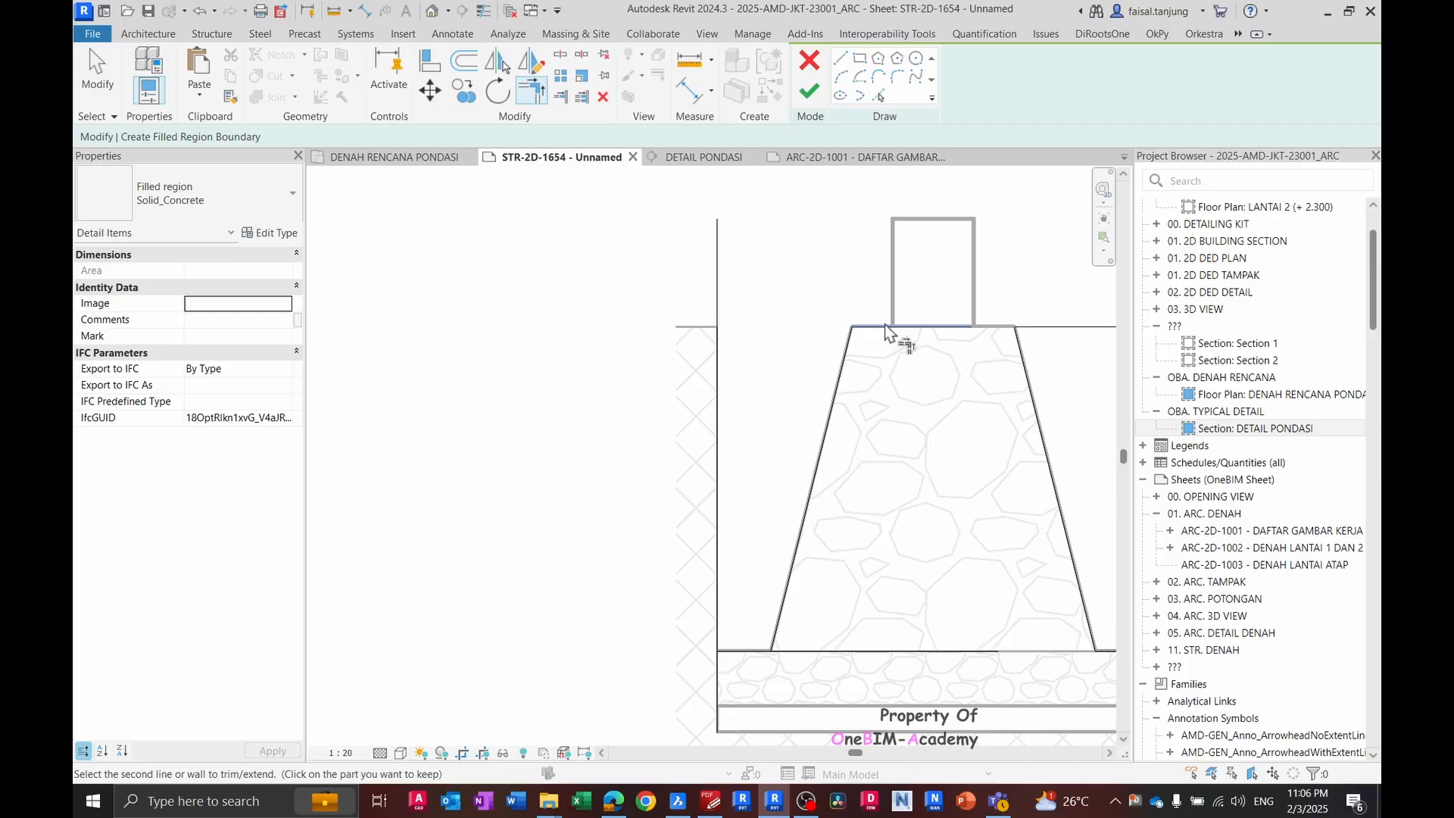
{"action": "left_click", "coordinate": [727, 375]}
{"action": "left_click", "coordinate": [831, 407]}
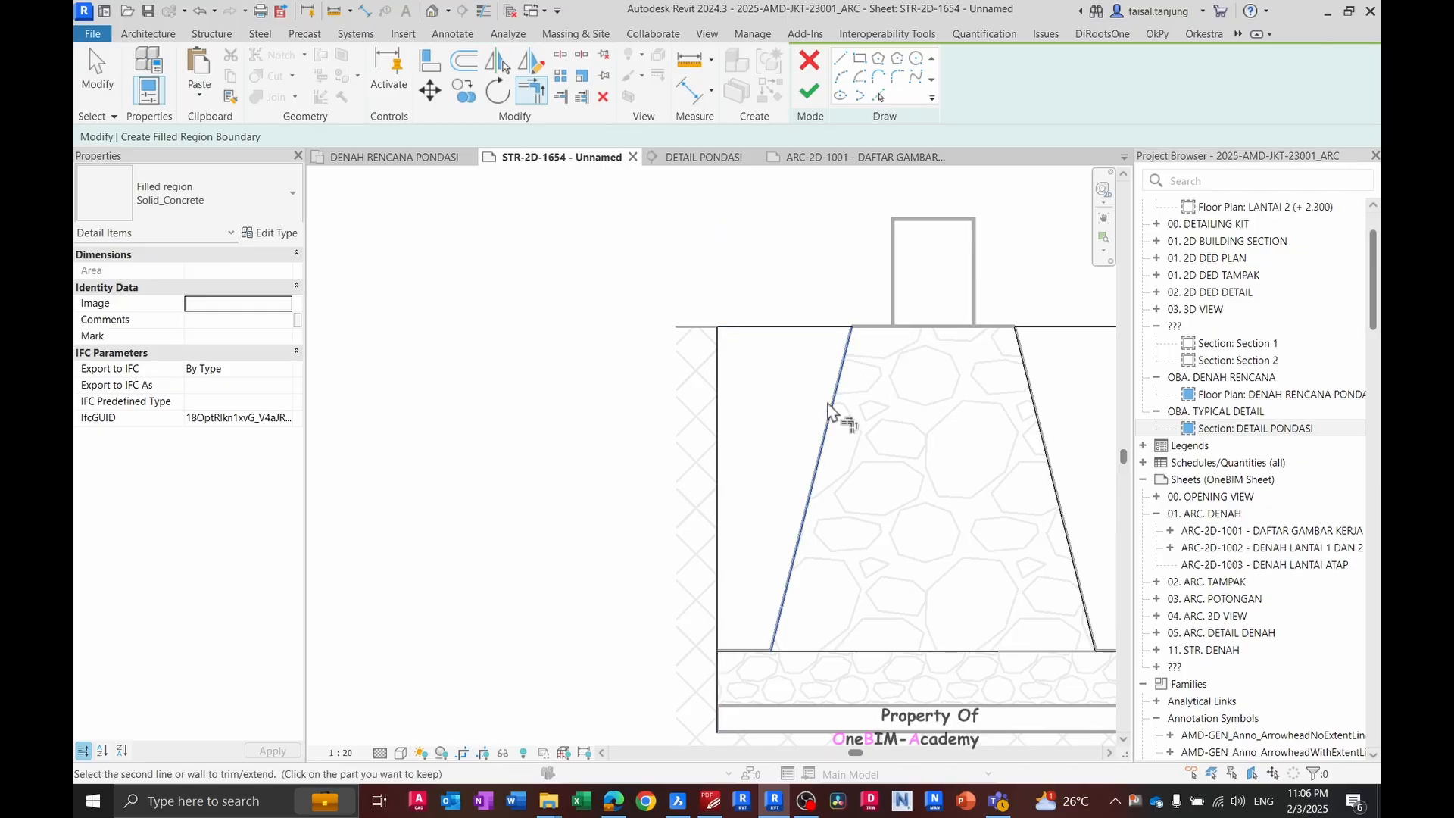
{"action": "left_click", "coordinate": [765, 650]}
{"action": "left_click", "coordinate": [753, 650]}
{"action": "left_click", "coordinate": [717, 631]}
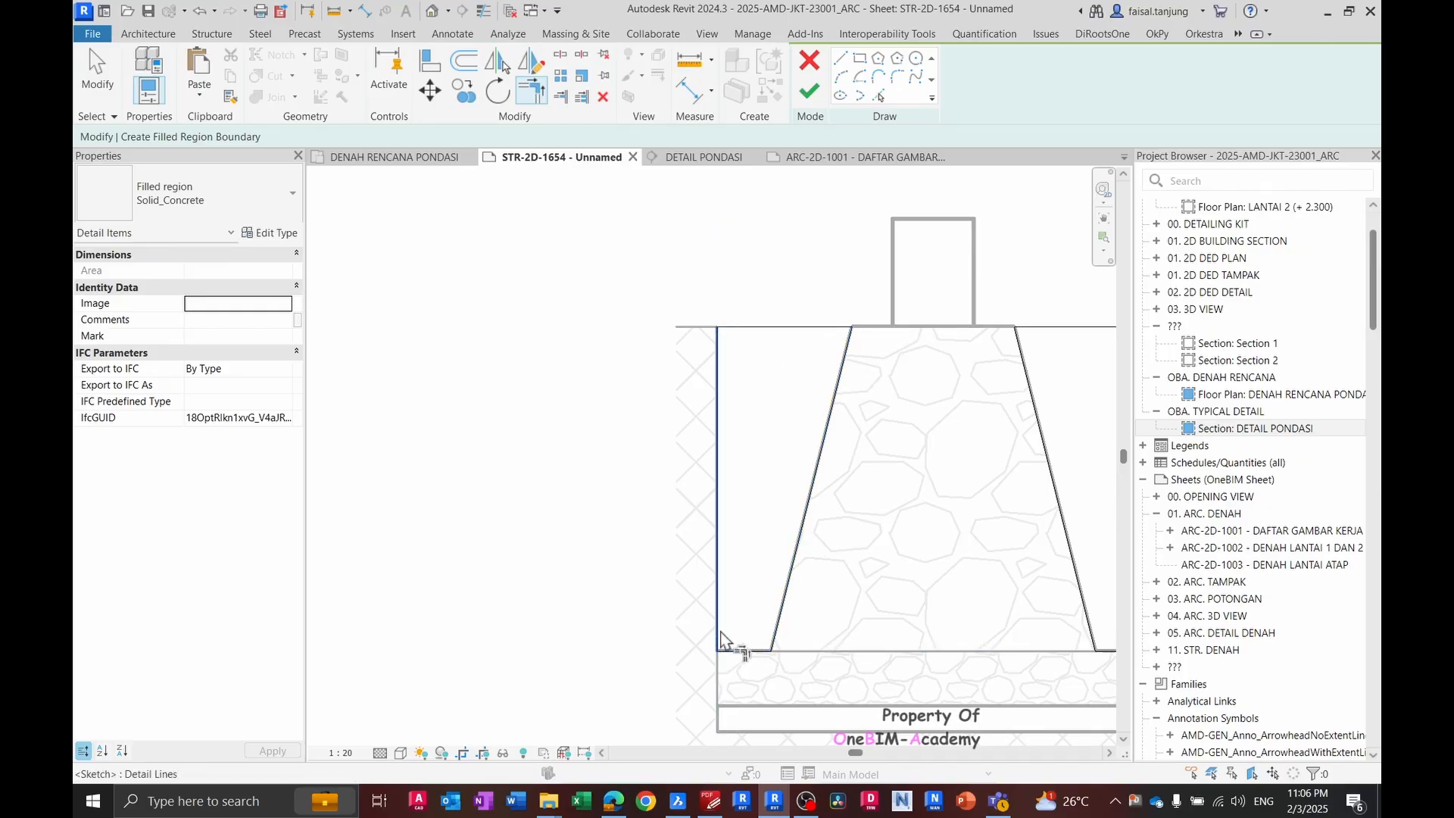
{"action": "middle_click_drag", "start_coordinate": [737, 344], "coordinate": [712, 343]}
{"action": "key", "text": "Escape"}
{"action": "left_click", "coordinate": [811, 92]}
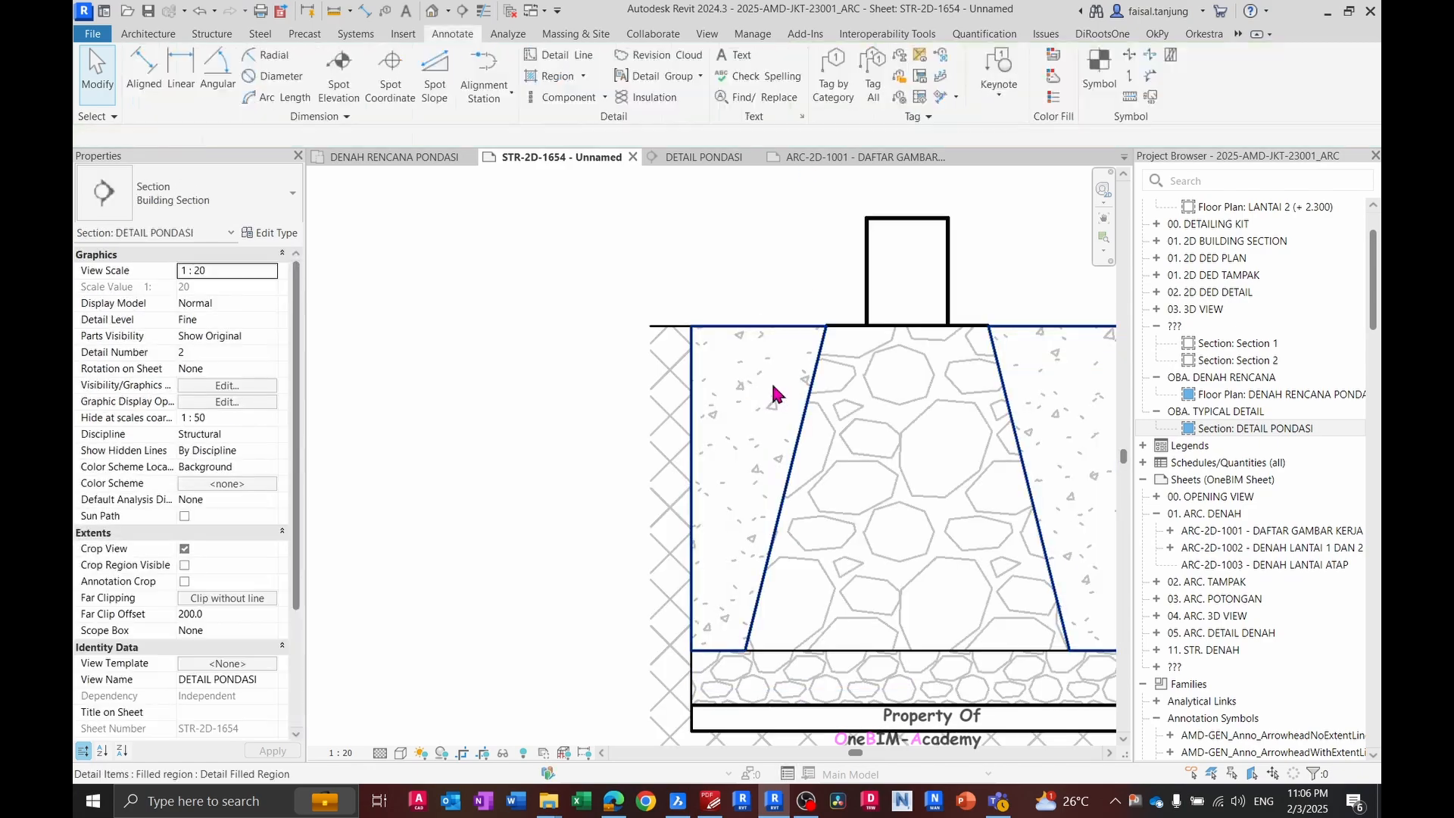
- Change the new backfill region's type to Vertical
{"action": "scroll", "coordinate": [919, 295], "scroll_direction": "down", "scroll_amount": 2}
{"action": "left_click", "coordinate": [788, 333]}
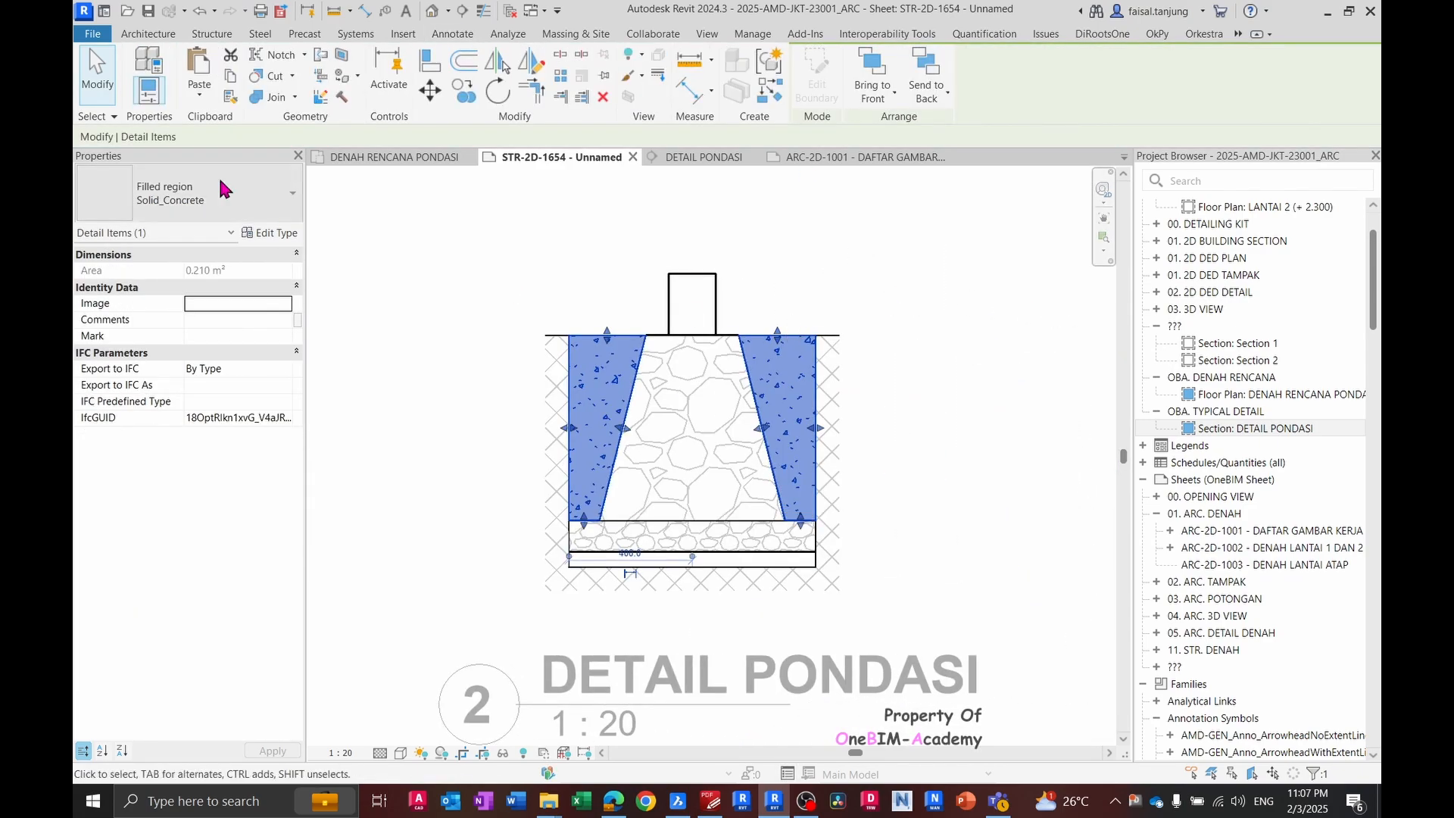
{"action": "left_click", "coordinate": [201, 203]}
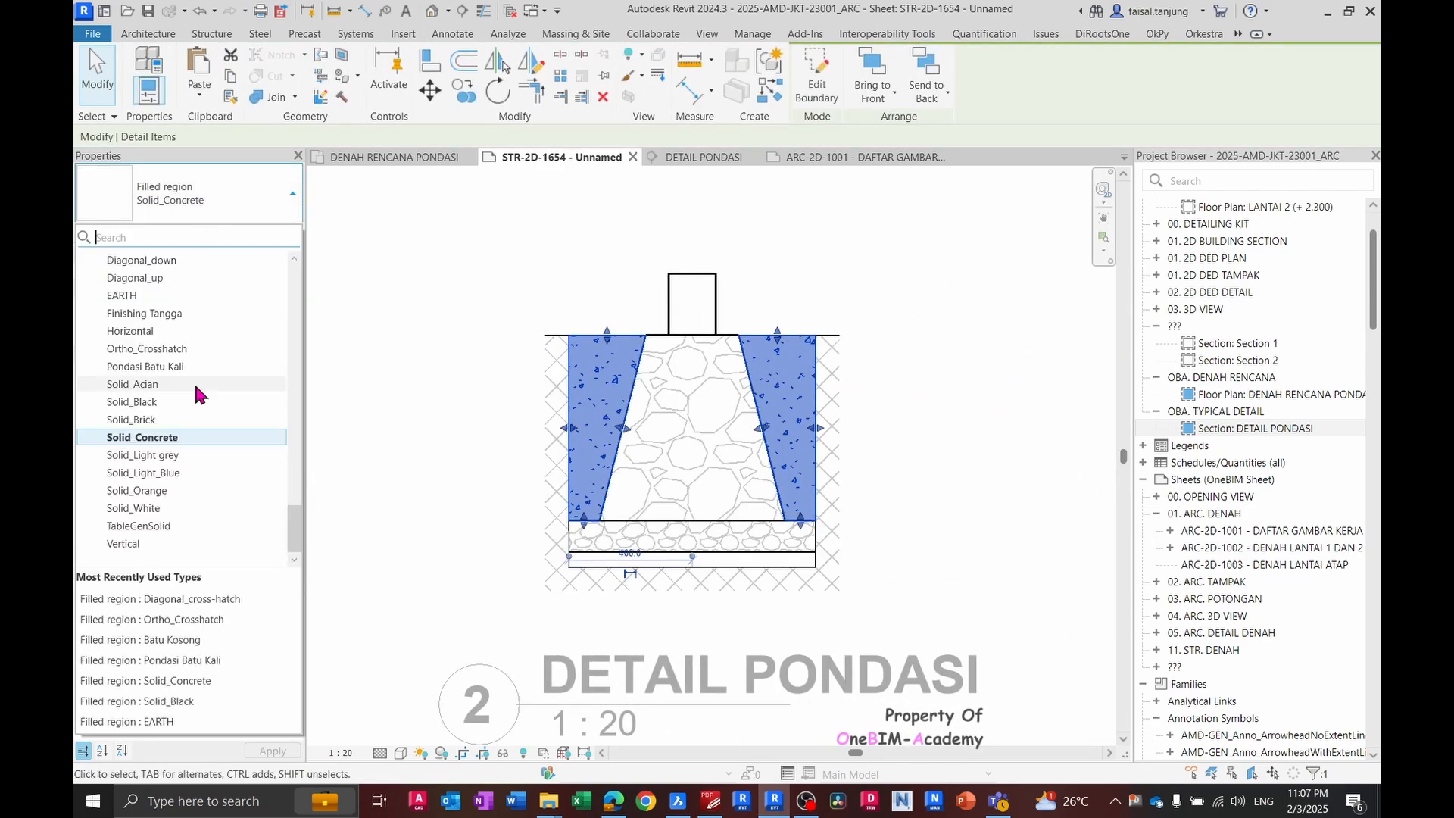
{"action": "left_click", "coordinate": [153, 542]}
{"action": "left_click", "coordinate": [609, 202]}
{"action": "scroll", "coordinate": [598, 371], "scroll_direction": "up", "scroll_amount": 2}
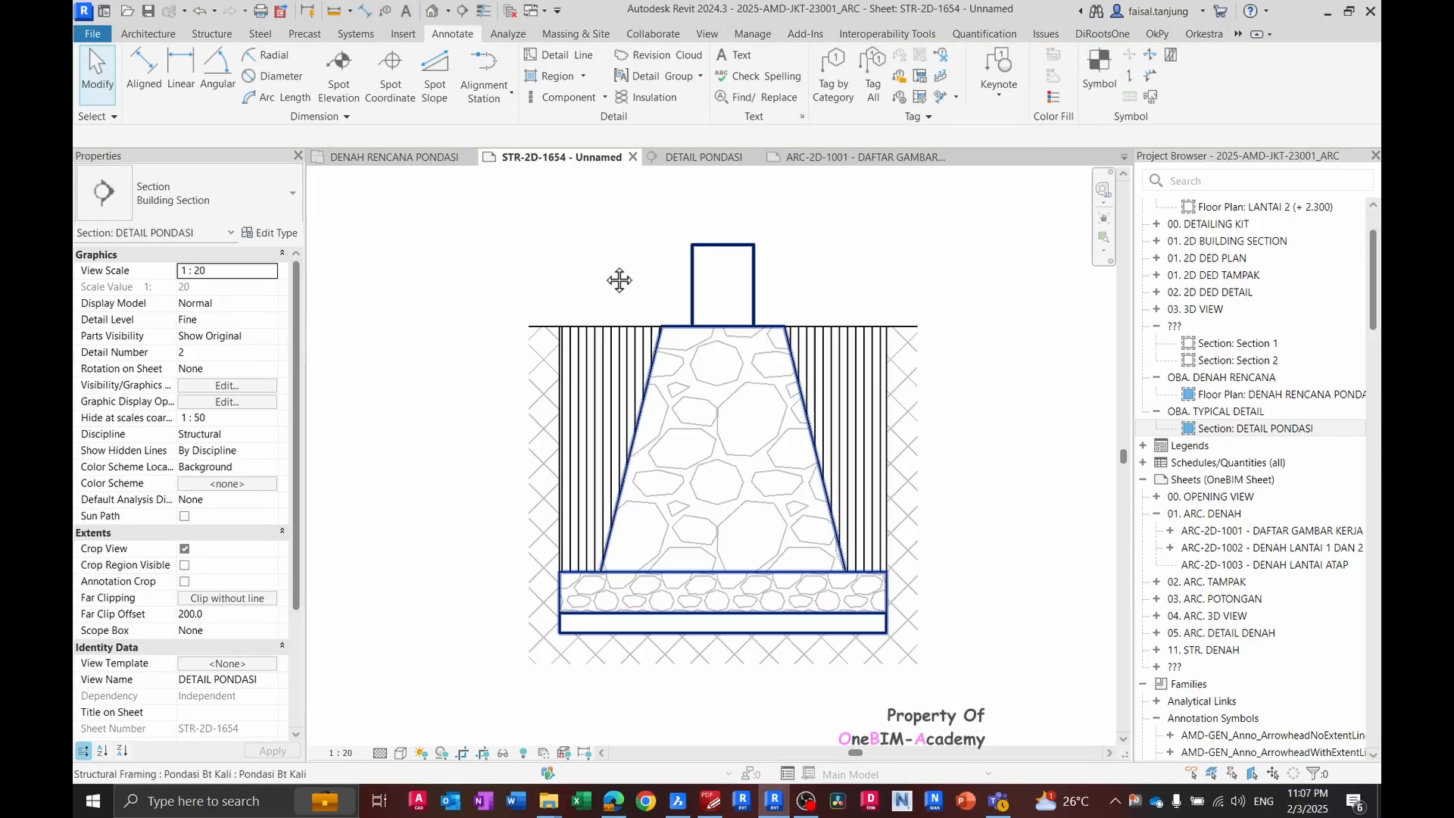
- Edit the Vertical type's foreground fill pattern, Vertical 1.5mm, setting line spacing 1 to 1.2 mm
{"action": "key", "text": "alt+Tab"}
{"action": "key", "text": "alt+Tab"}
{"action": "scroll", "coordinate": [653, 301], "scroll_direction": "up", "scroll_amount": 1}
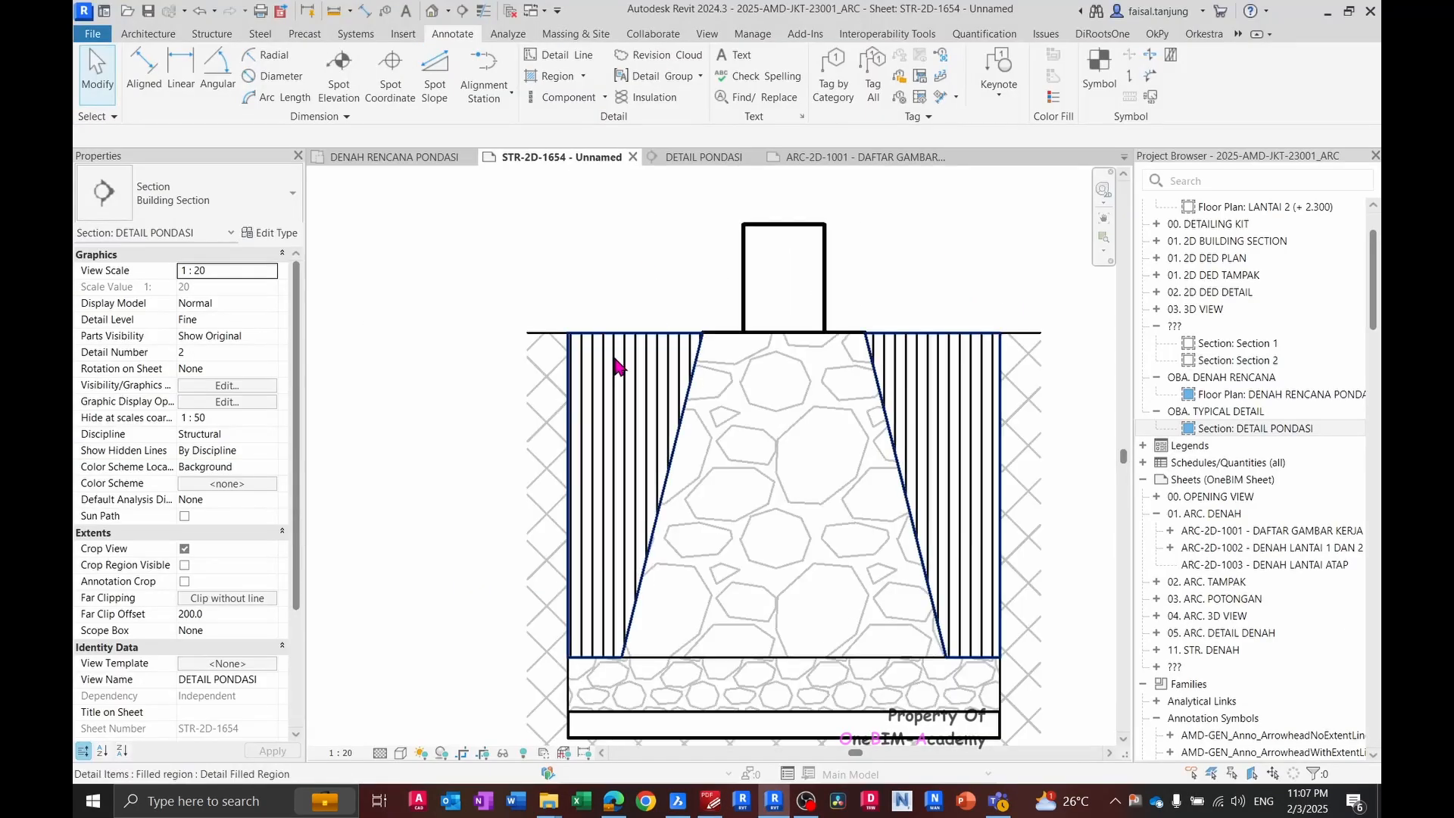
{"action": "left_click", "coordinate": [617, 367]}
{"action": "left_click", "coordinate": [291, 233]}
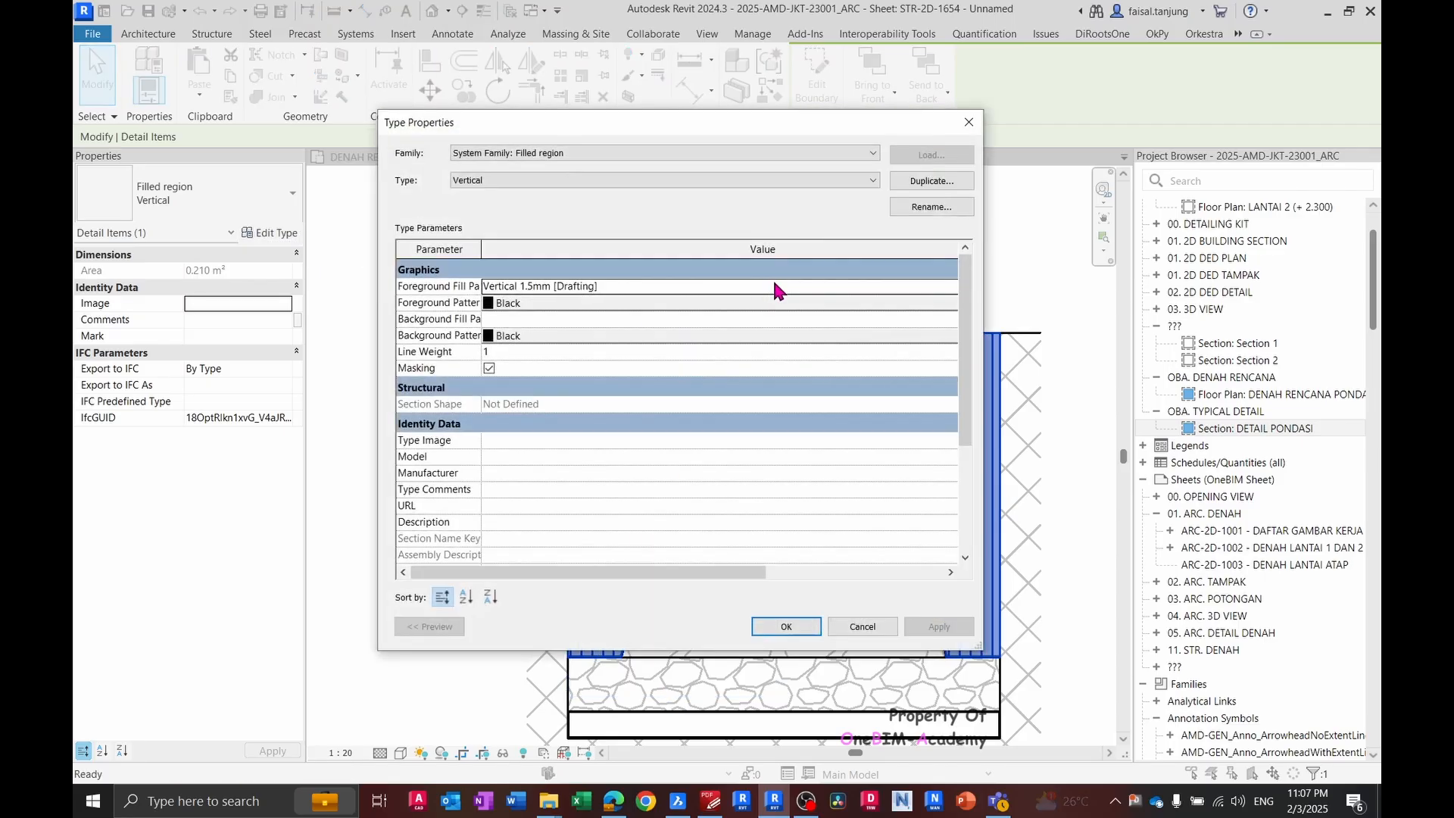
{"action": "left_click", "coordinate": [949, 288]}
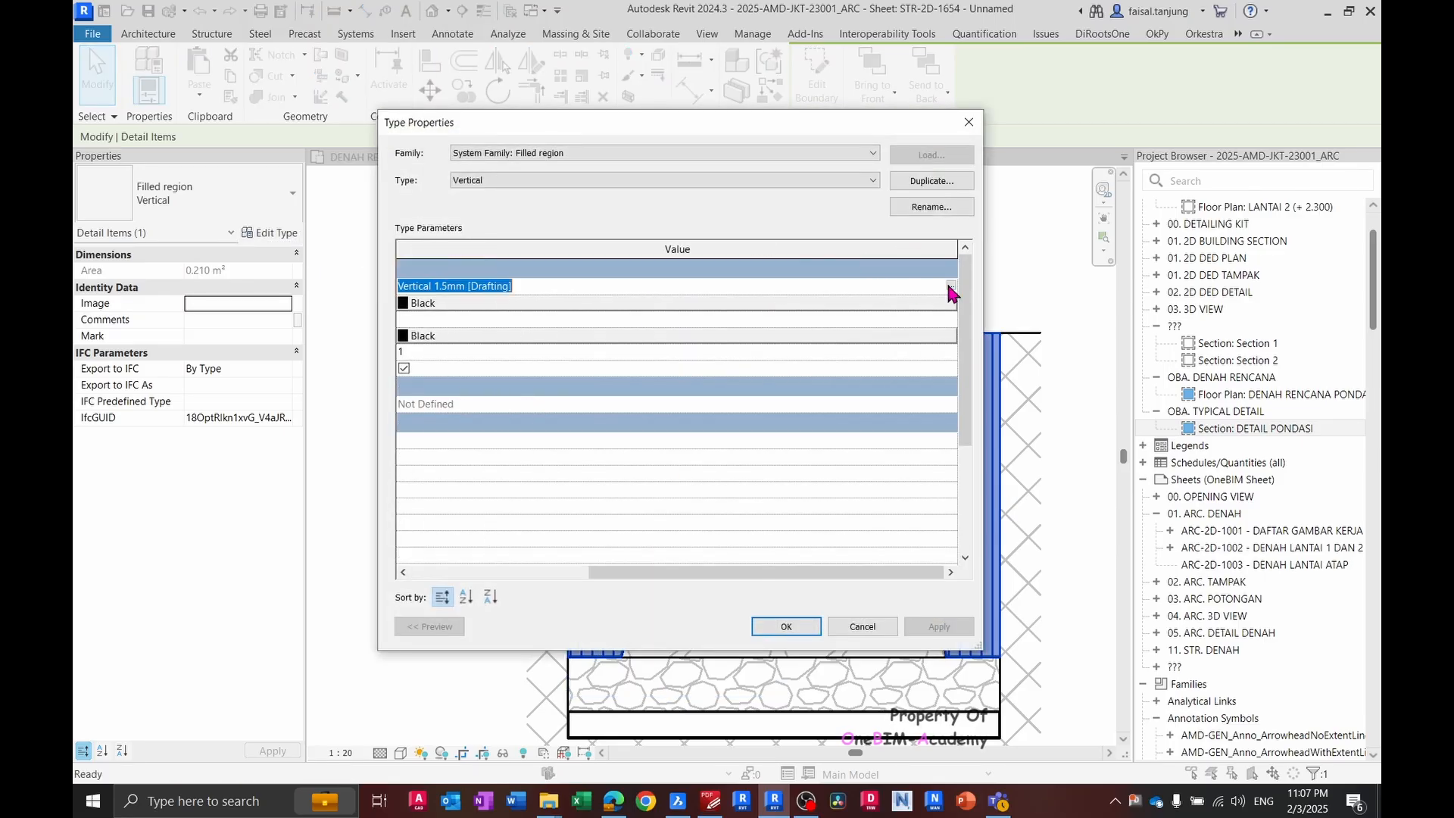
{"action": "left_click", "coordinate": [952, 288]}
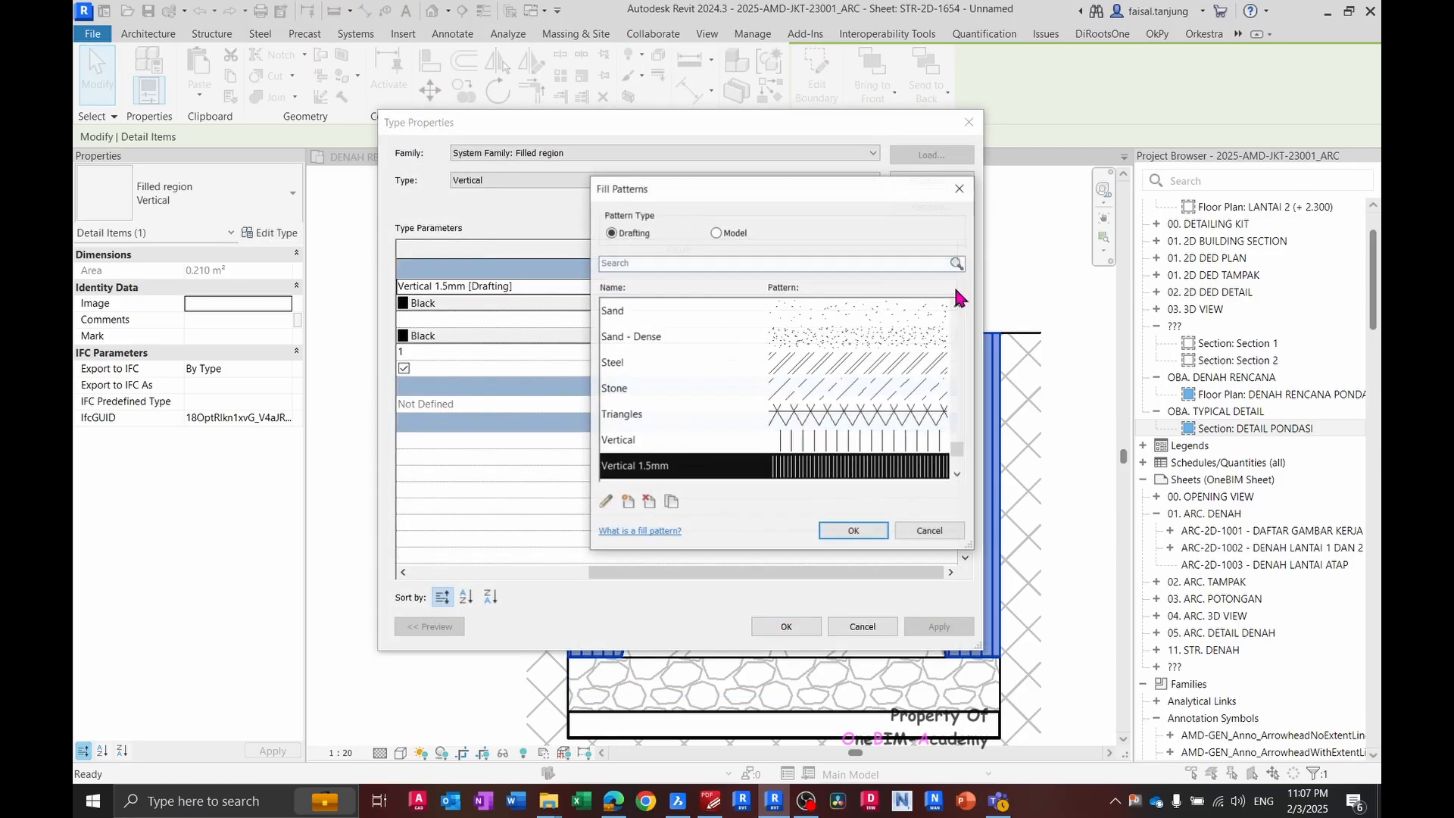
{"action": "left_click", "coordinate": [605, 501]}
{"action": "left_click_drag", "start_coordinate": [852, 439], "coordinate": [795, 445]}
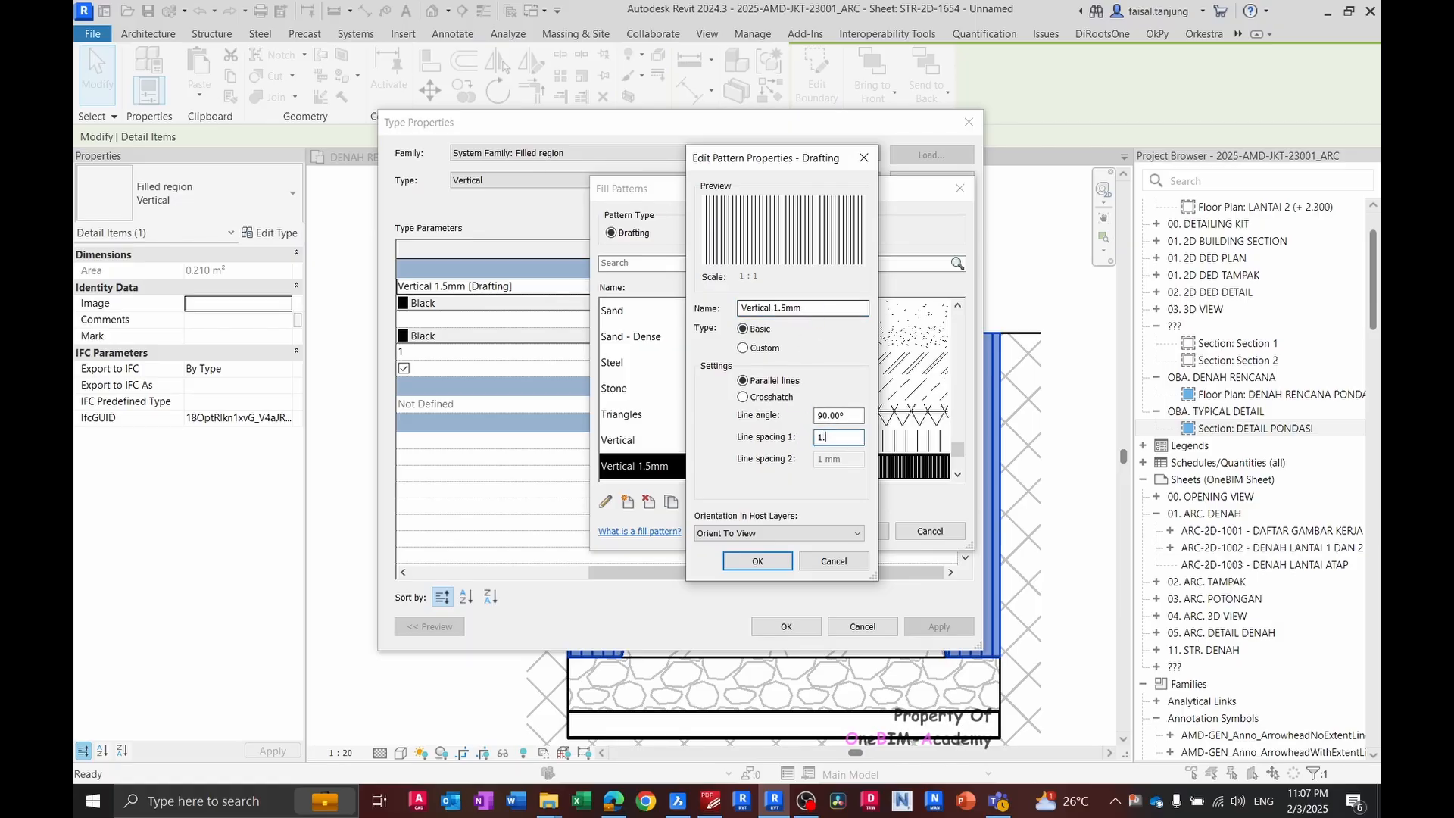
{"action": "type", "text": "1.2"}
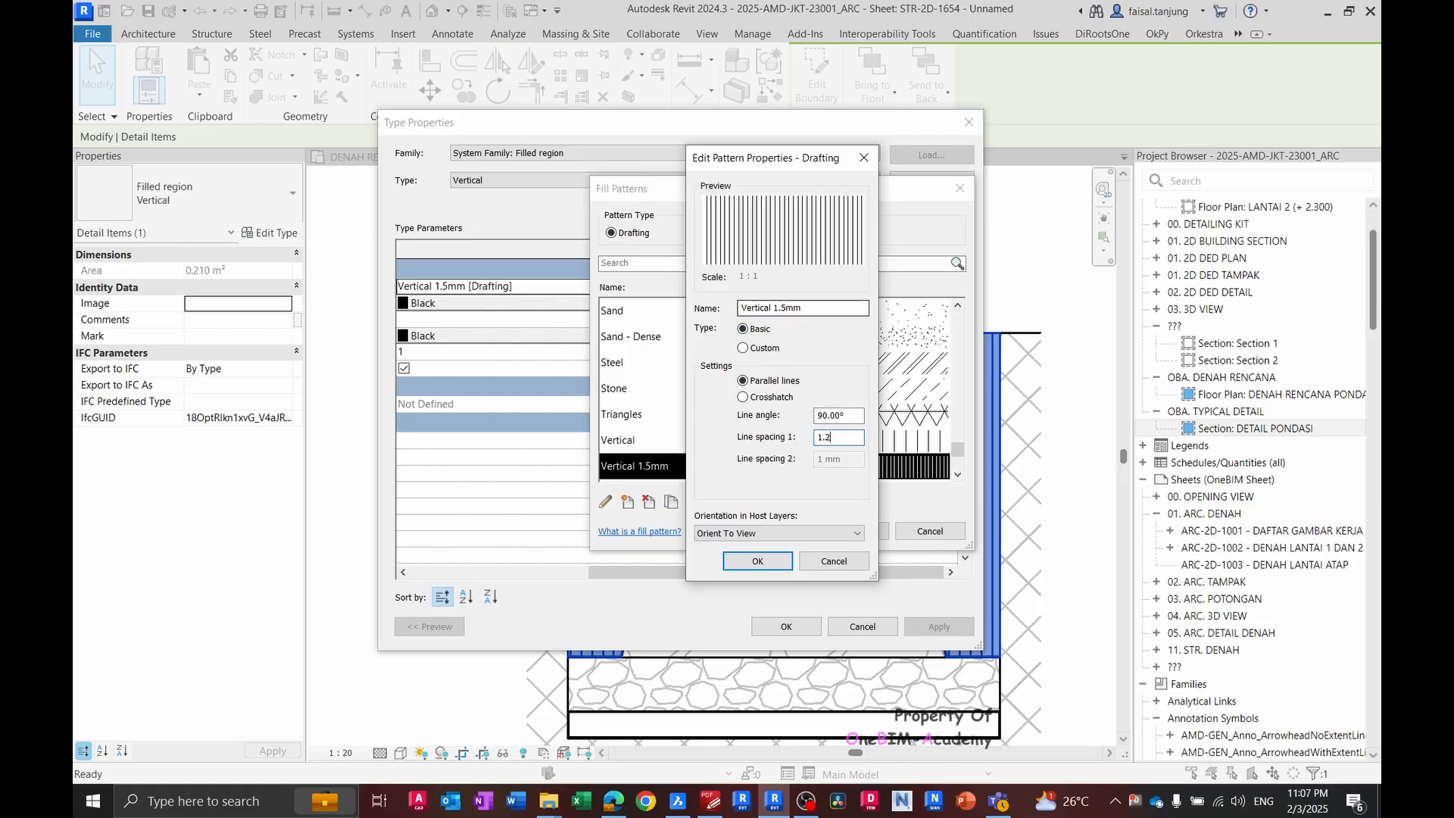
{"action": "left_click", "coordinate": [755, 561]}
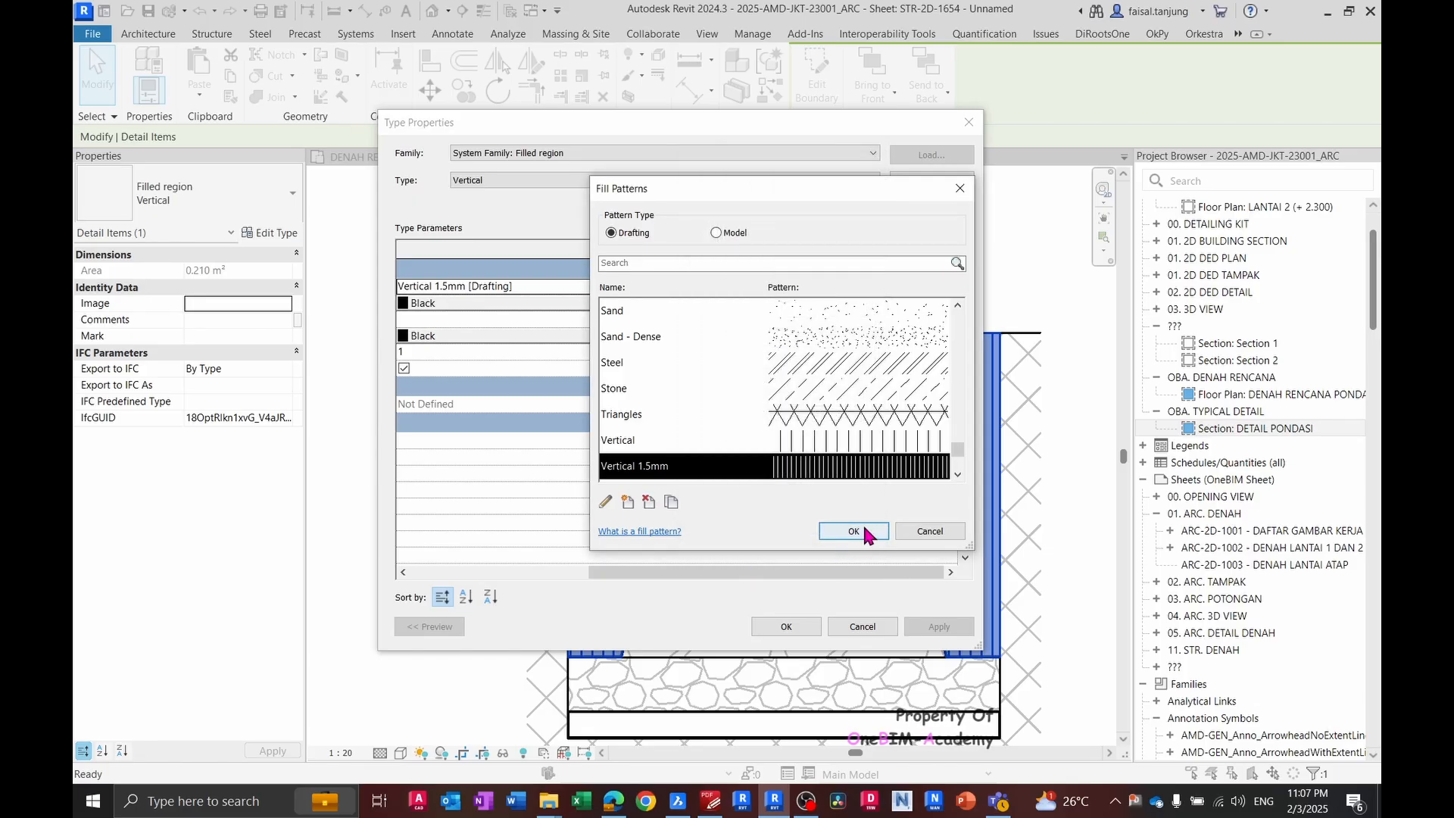
- Apply the Vertical 1.5mm drafting pattern to the Vertical filled region type and set both its pattern colours to RGB 192-192-192
{"action": "key", "text": "Return"}
{"action": "left_click", "coordinate": [936, 628]}
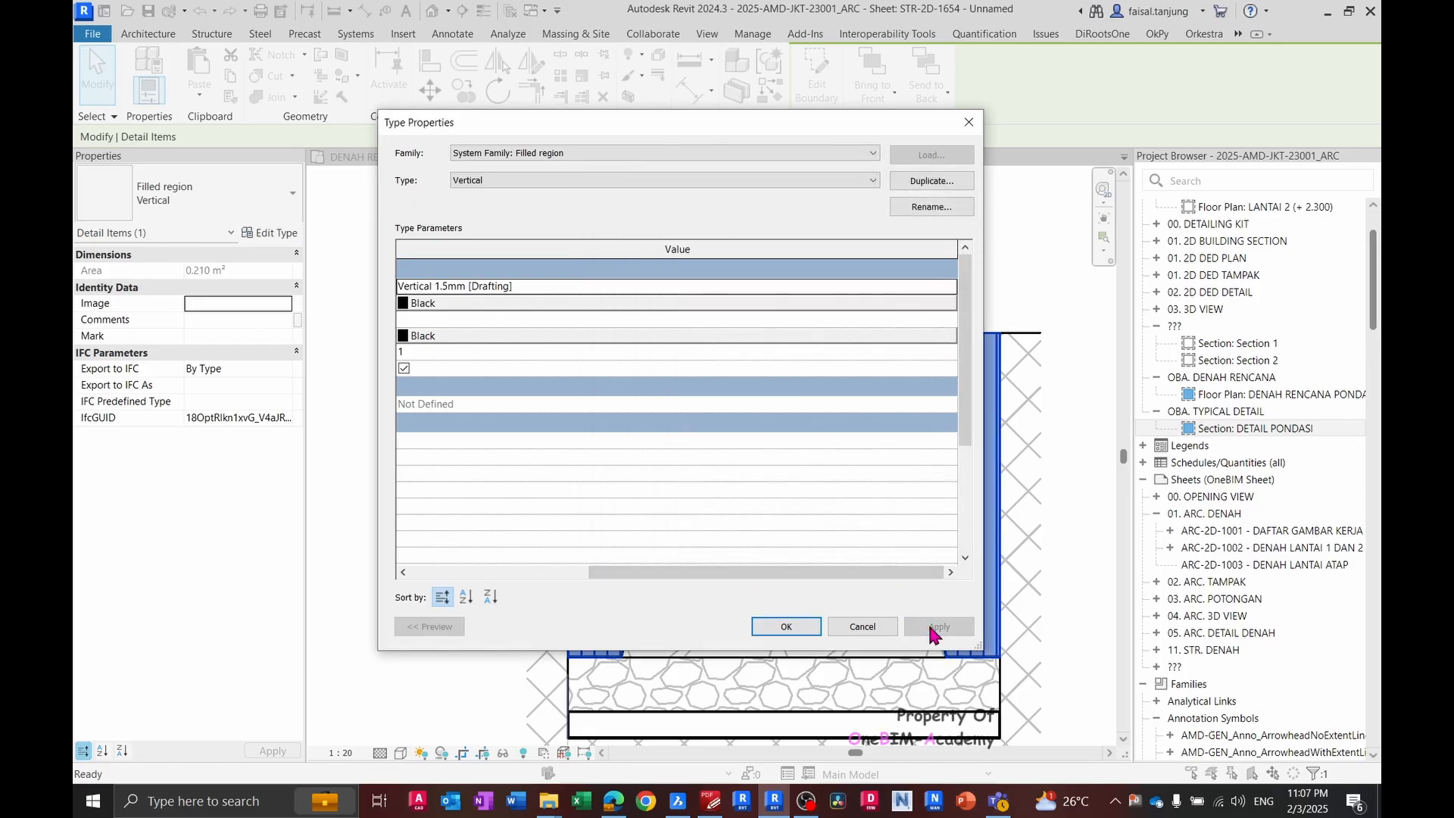
{"action": "left_click", "coordinate": [599, 303]}
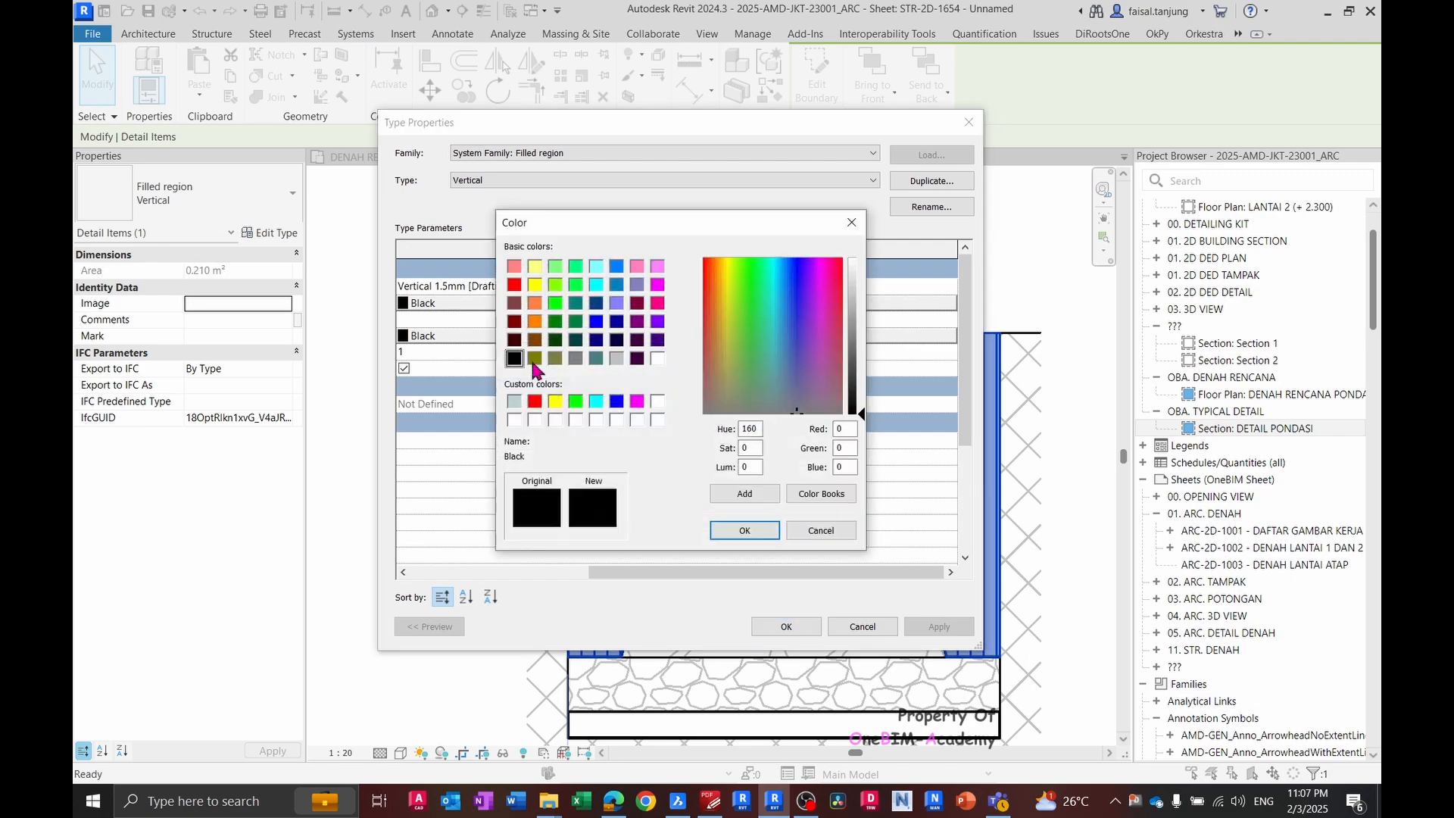
{"action": "left_click", "coordinate": [617, 358]}
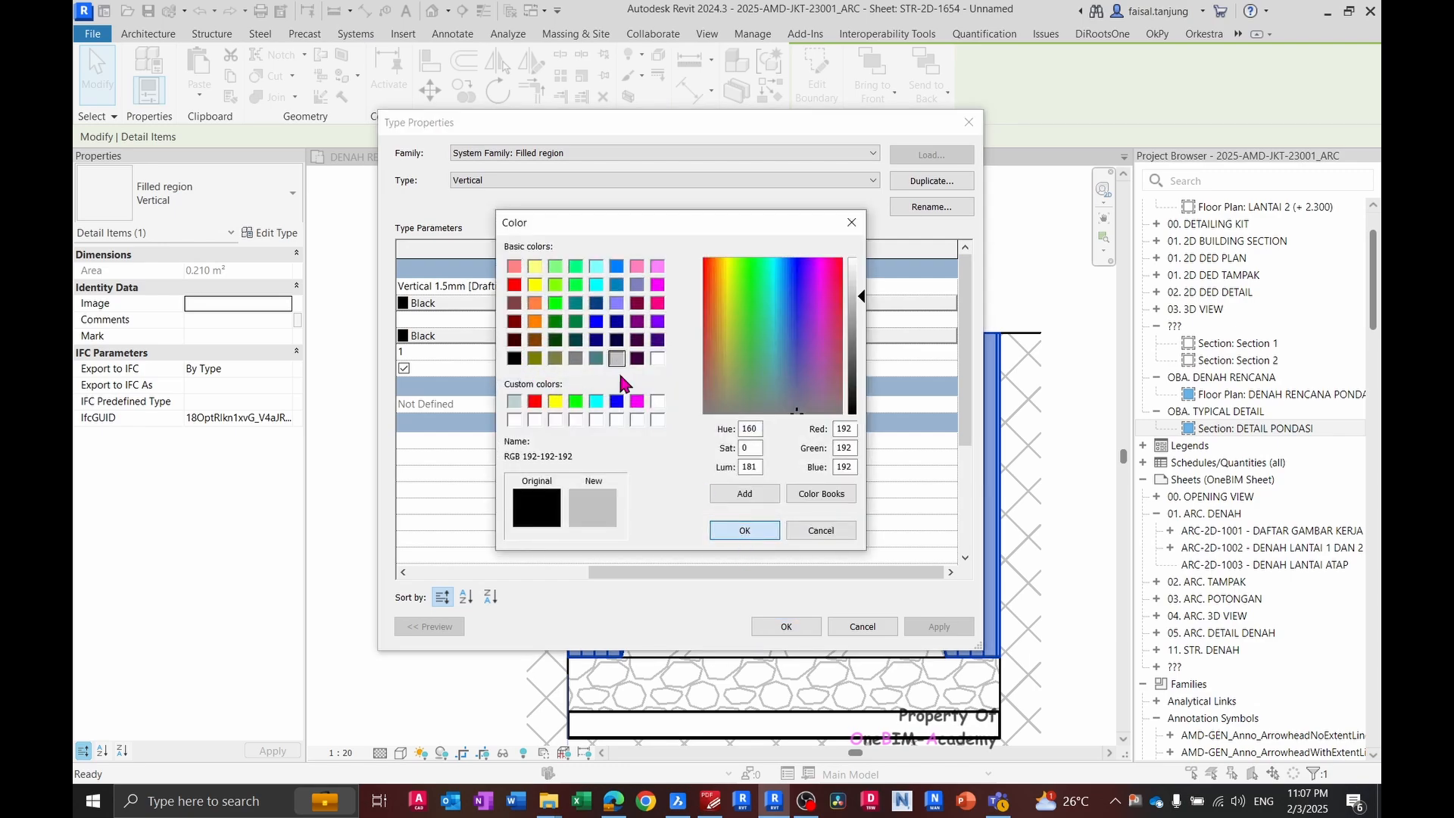
{"action": "key", "text": "Return"}
{"action": "left_click", "coordinate": [436, 336]}
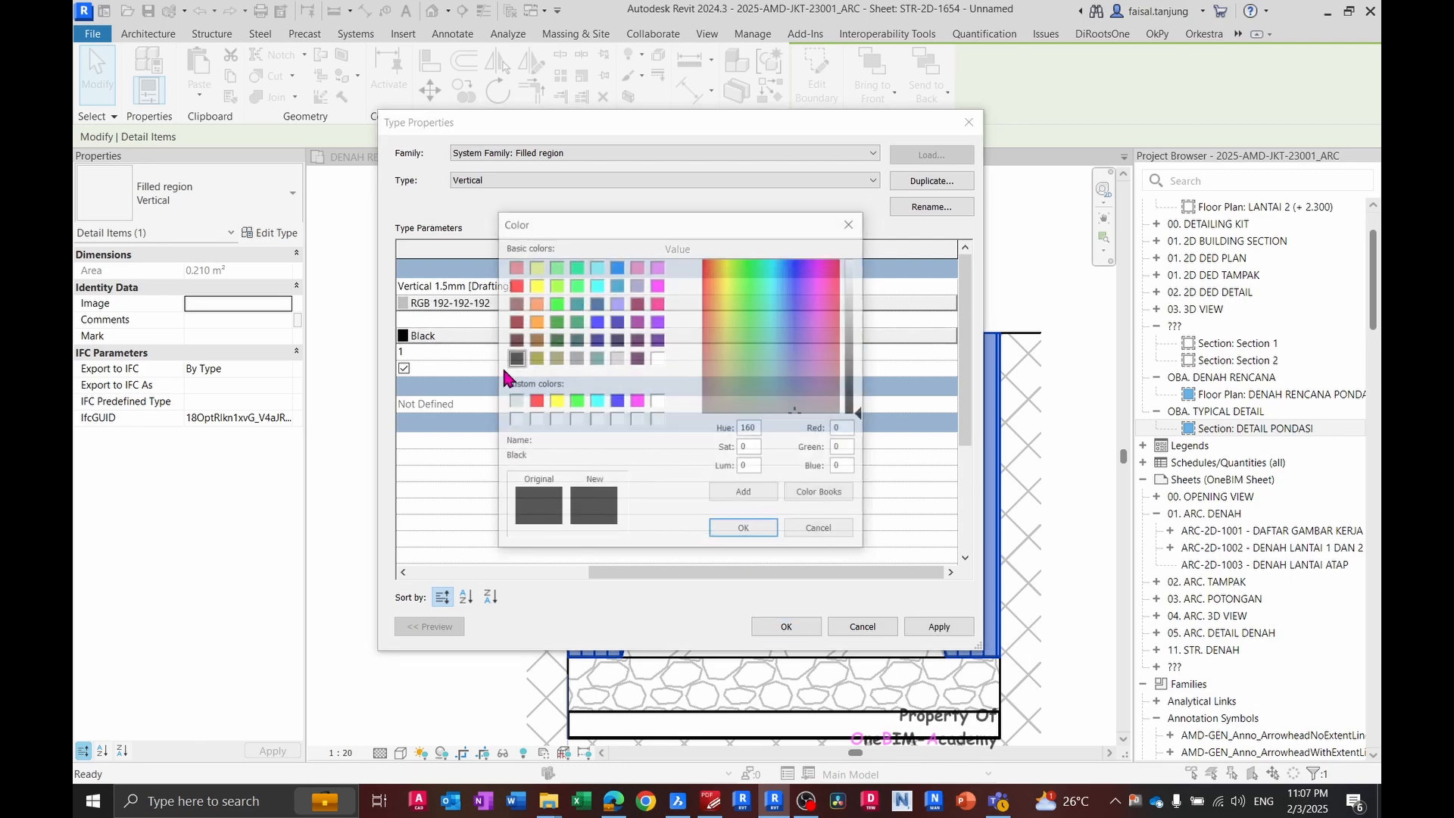
{"action": "left_click", "coordinate": [616, 358]}
{"action": "left_click", "coordinate": [742, 530]}
{"action": "left_click", "coordinate": [786, 625]}
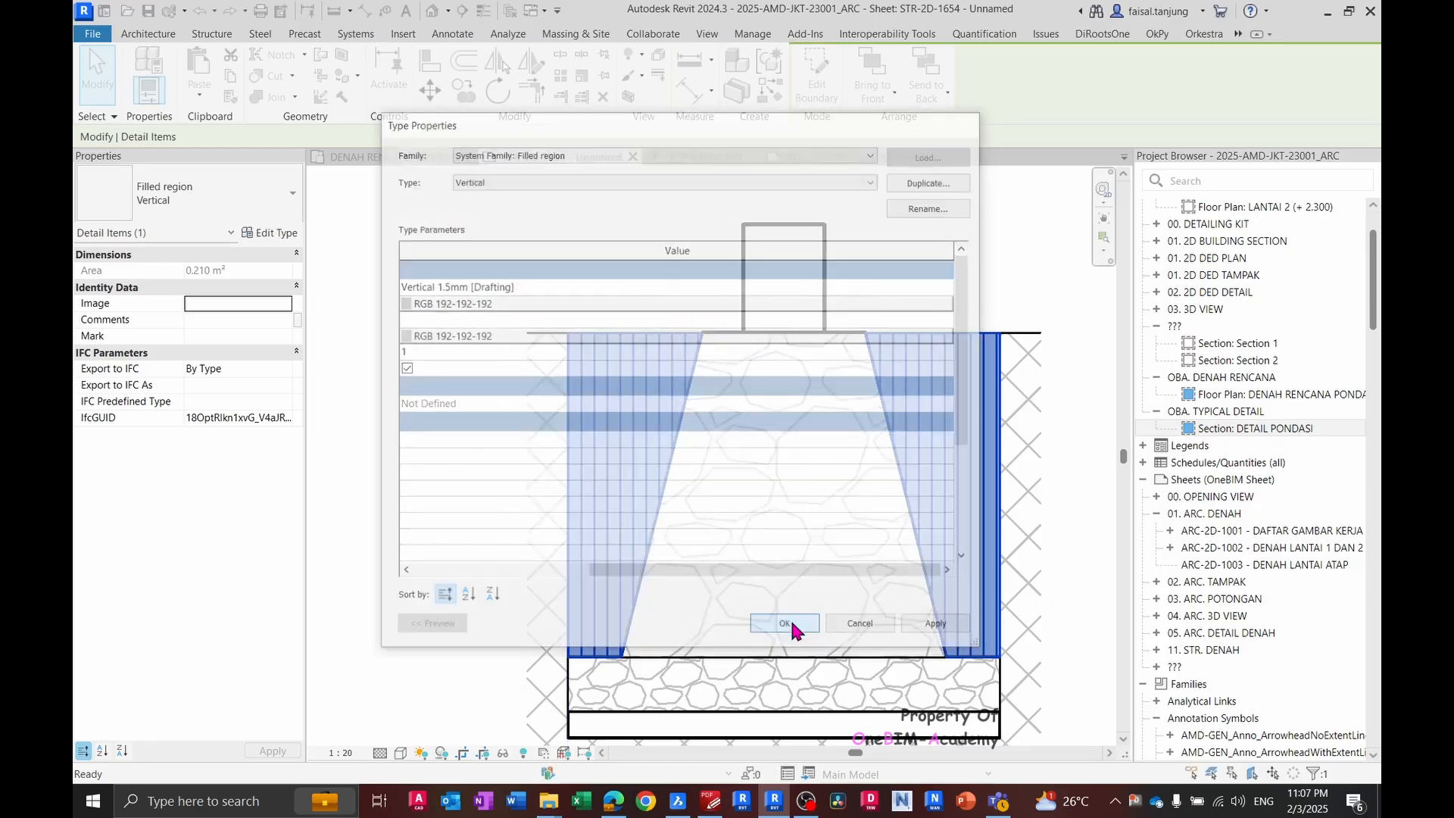
{"action": "left_click", "coordinate": [606, 221]}
{"action": "scroll", "coordinate": [604, 225], "scroll_direction": "down", "scroll_amount": 1}
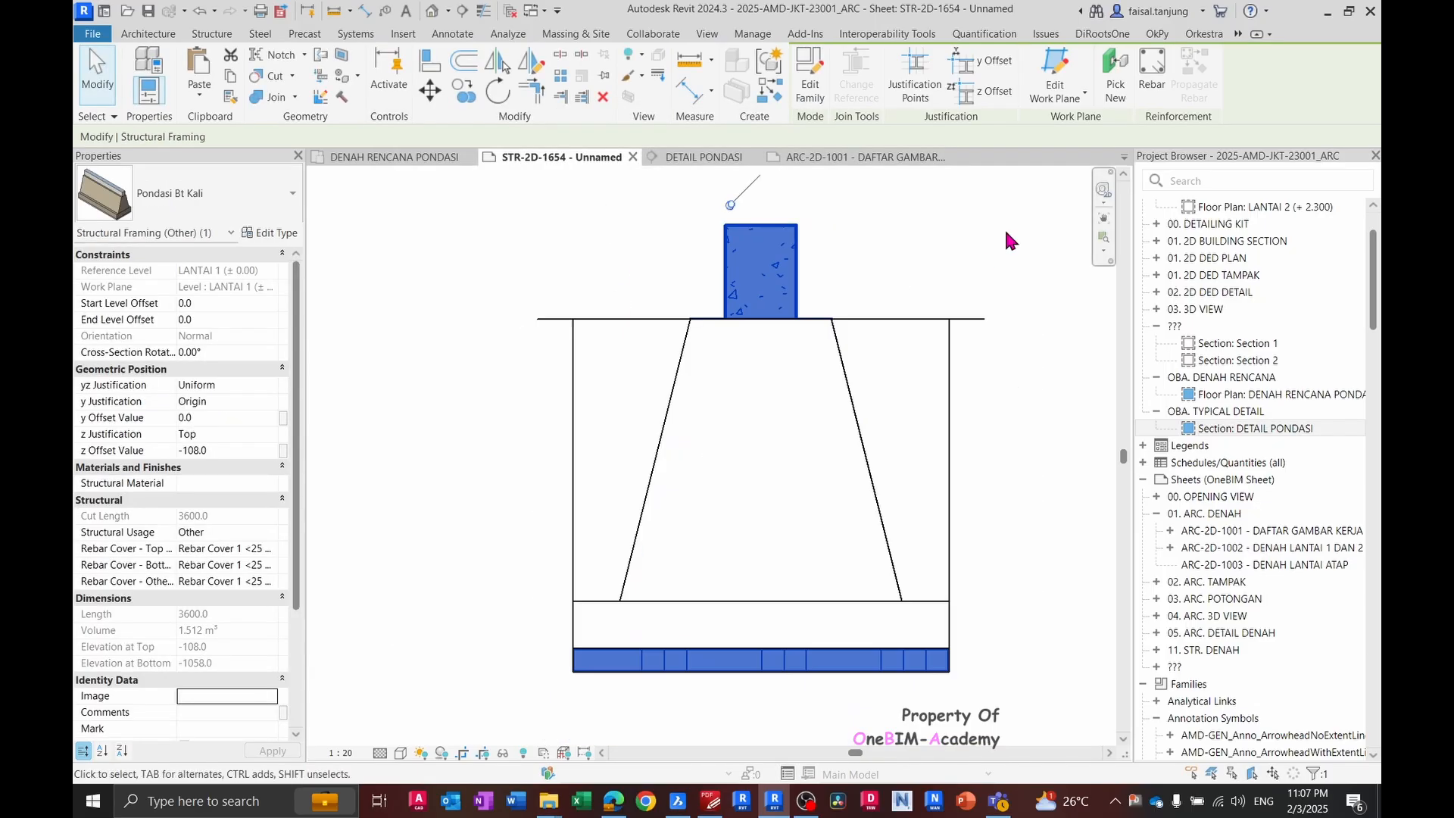
{"action": "left_click", "coordinate": [975, 247]}
{"action": "middle_click_drag", "start_coordinate": [976, 247], "coordinate": [872, 295]}
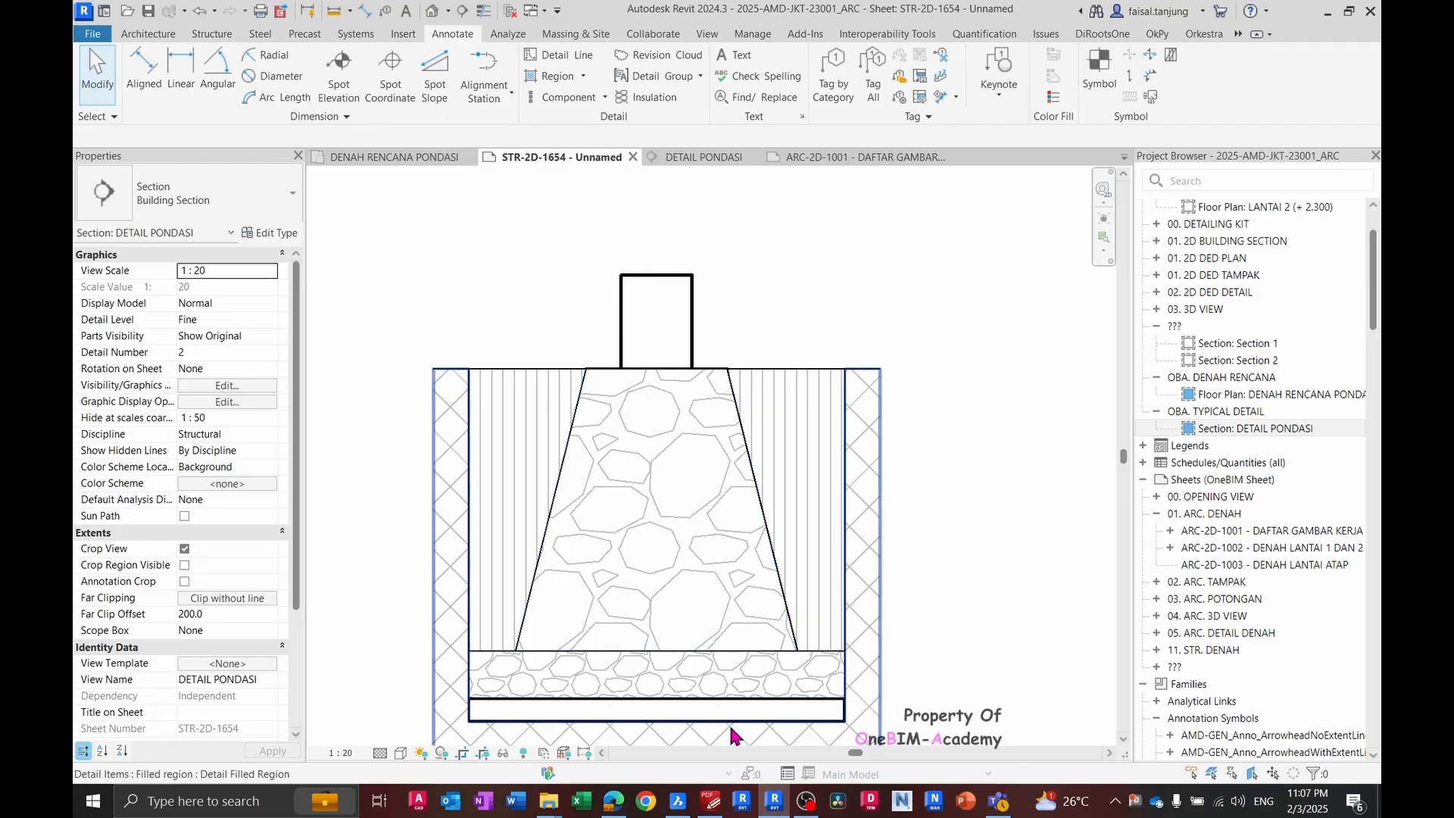
- Check the foundation base in the PDF-XChange reference drawing against the bottom strip of the Revit section
{"action": "left_click", "coordinate": [705, 805]}
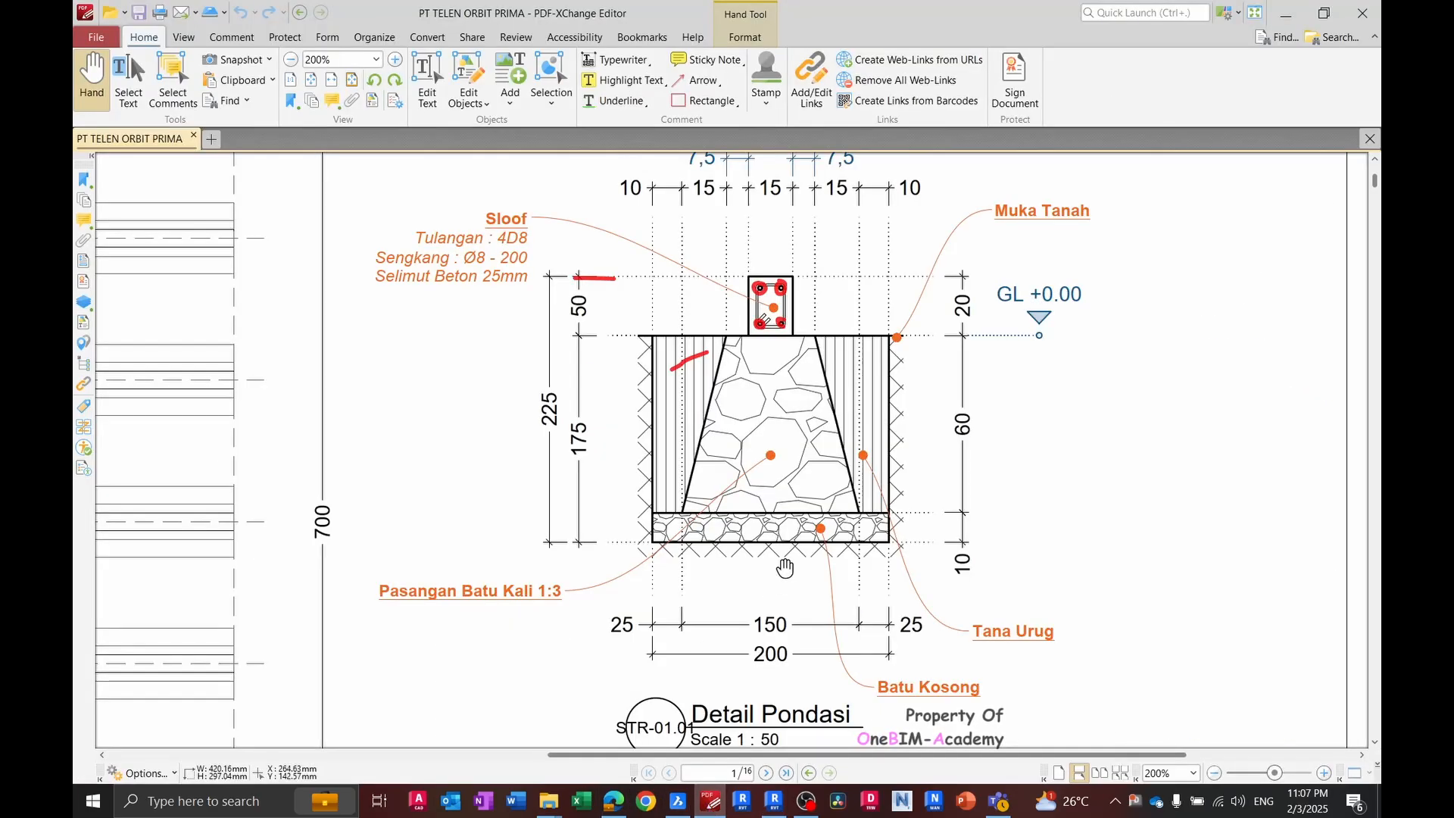
{"action": "key", "text": "alt+Tab"}
{"action": "middle_click_drag", "start_coordinate": [672, 705], "coordinate": [735, 528]}
{"action": "scroll", "coordinate": [614, 526], "scroll_direction": "up", "scroll_amount": 2}
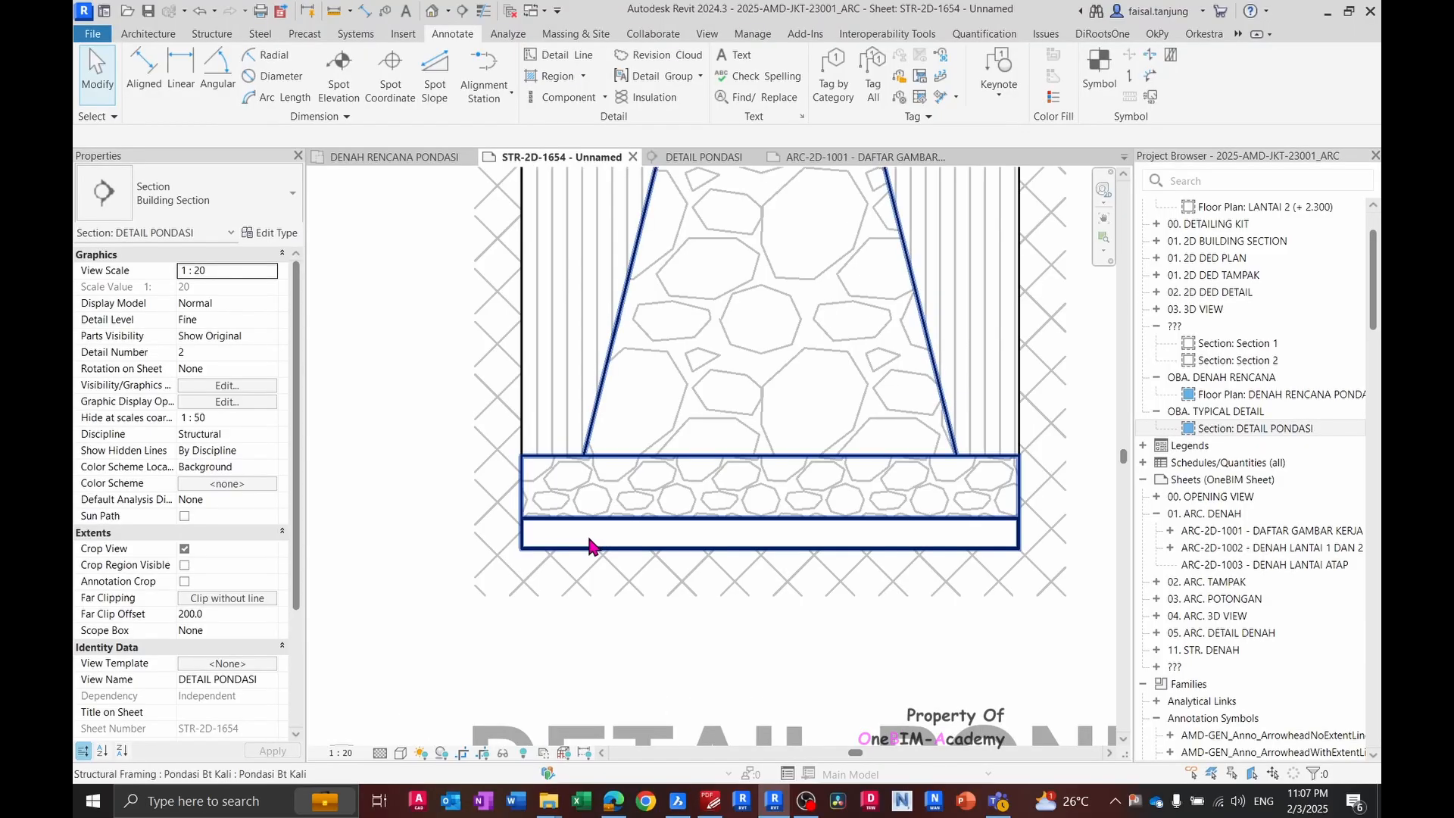
{"action": "left_click", "coordinate": [592, 543]}
{"action": "key", "text": "Escape"}
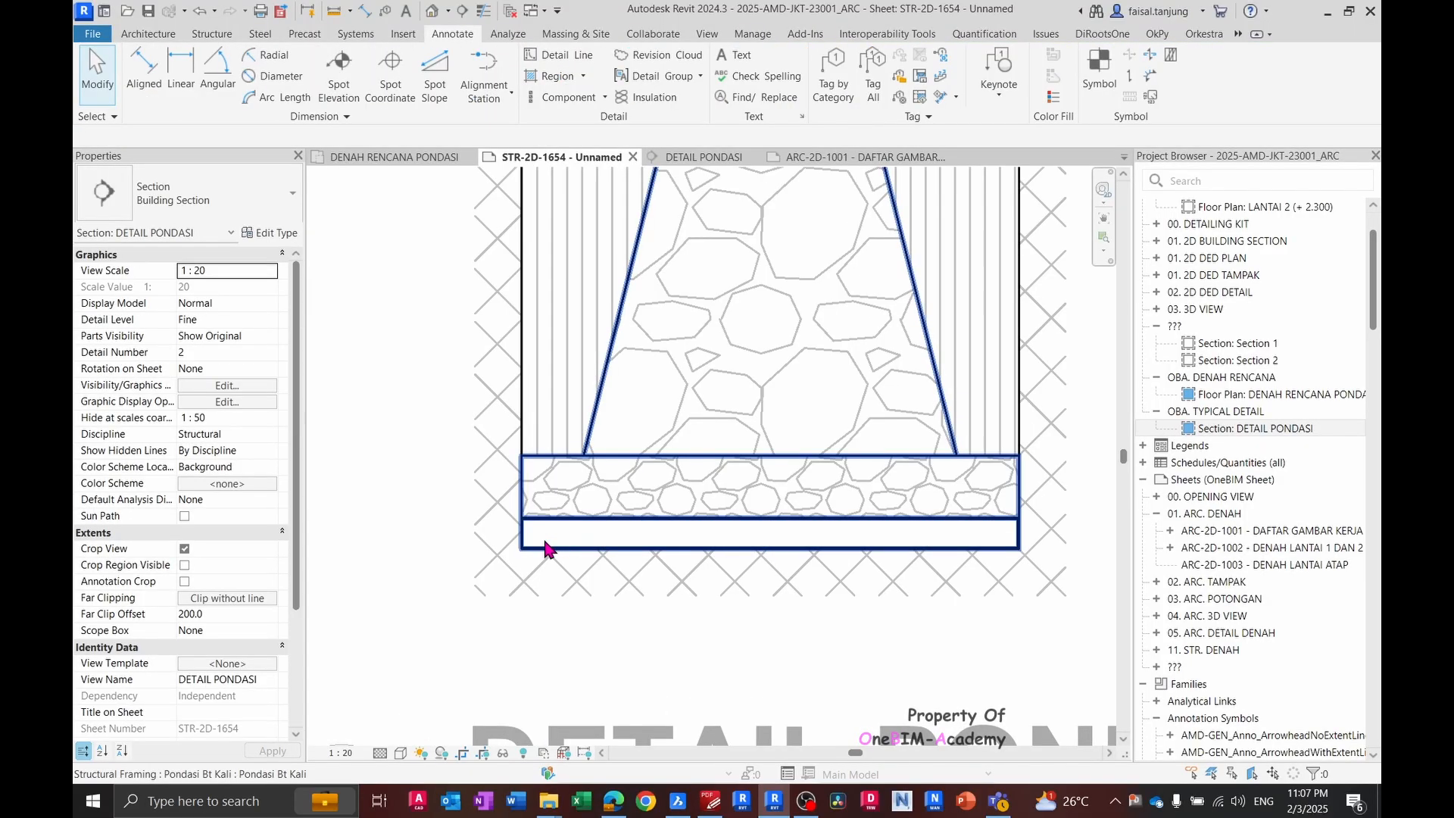
- Draw a rectangular filled region boundary, 50 mm high, over the full width of the empty strip beneath the stone layer
{"action": "middle_click_drag", "start_coordinate": [915, 549], "coordinate": [738, 415]}
{"action": "left_click", "coordinate": [738, 415]}
{"action": "scroll", "coordinate": [720, 435], "scroll_direction": "up", "scroll_amount": 1}
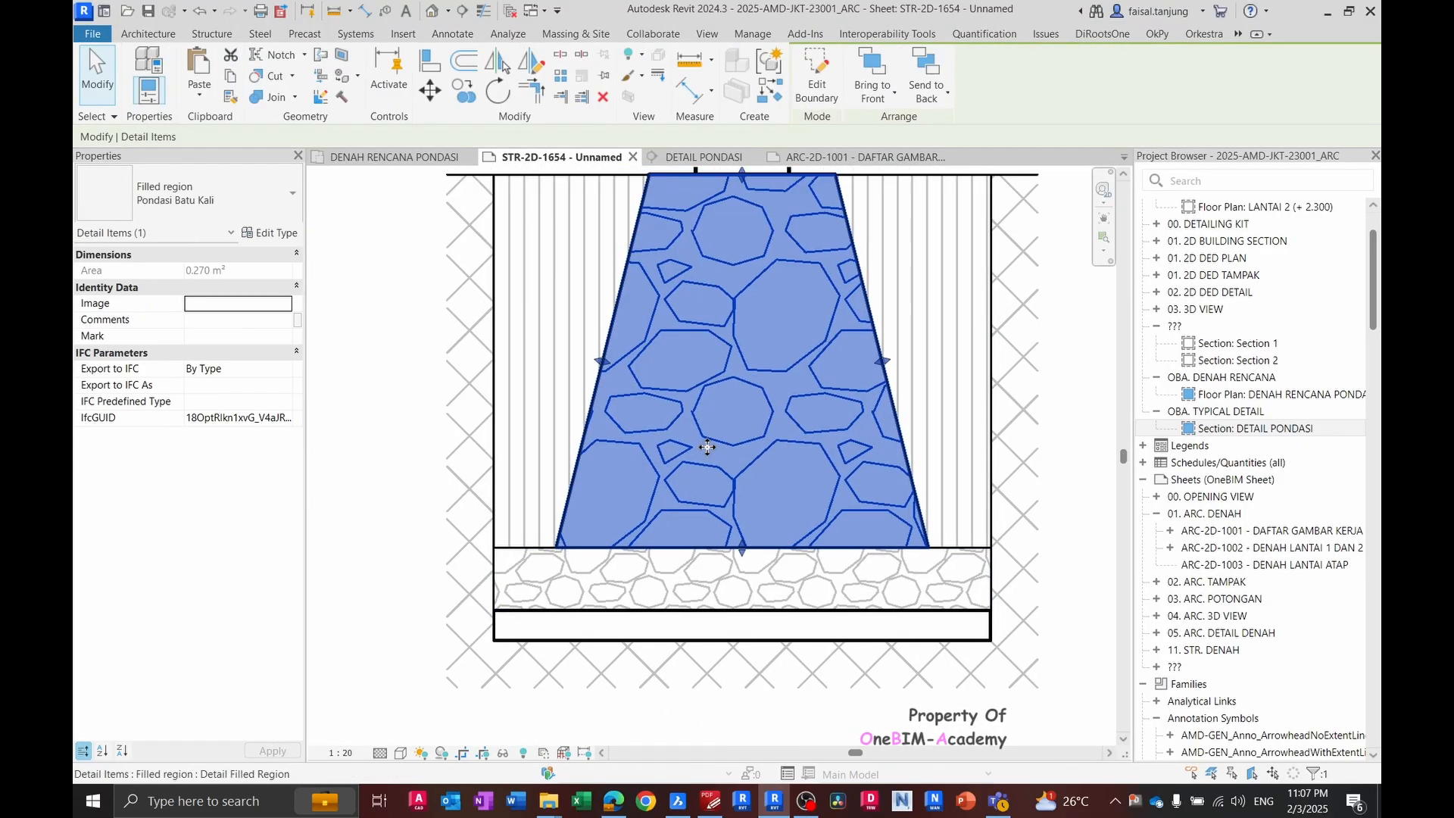
{"action": "left_click", "coordinate": [816, 75]}
{"action": "left_click", "coordinate": [860, 59]}
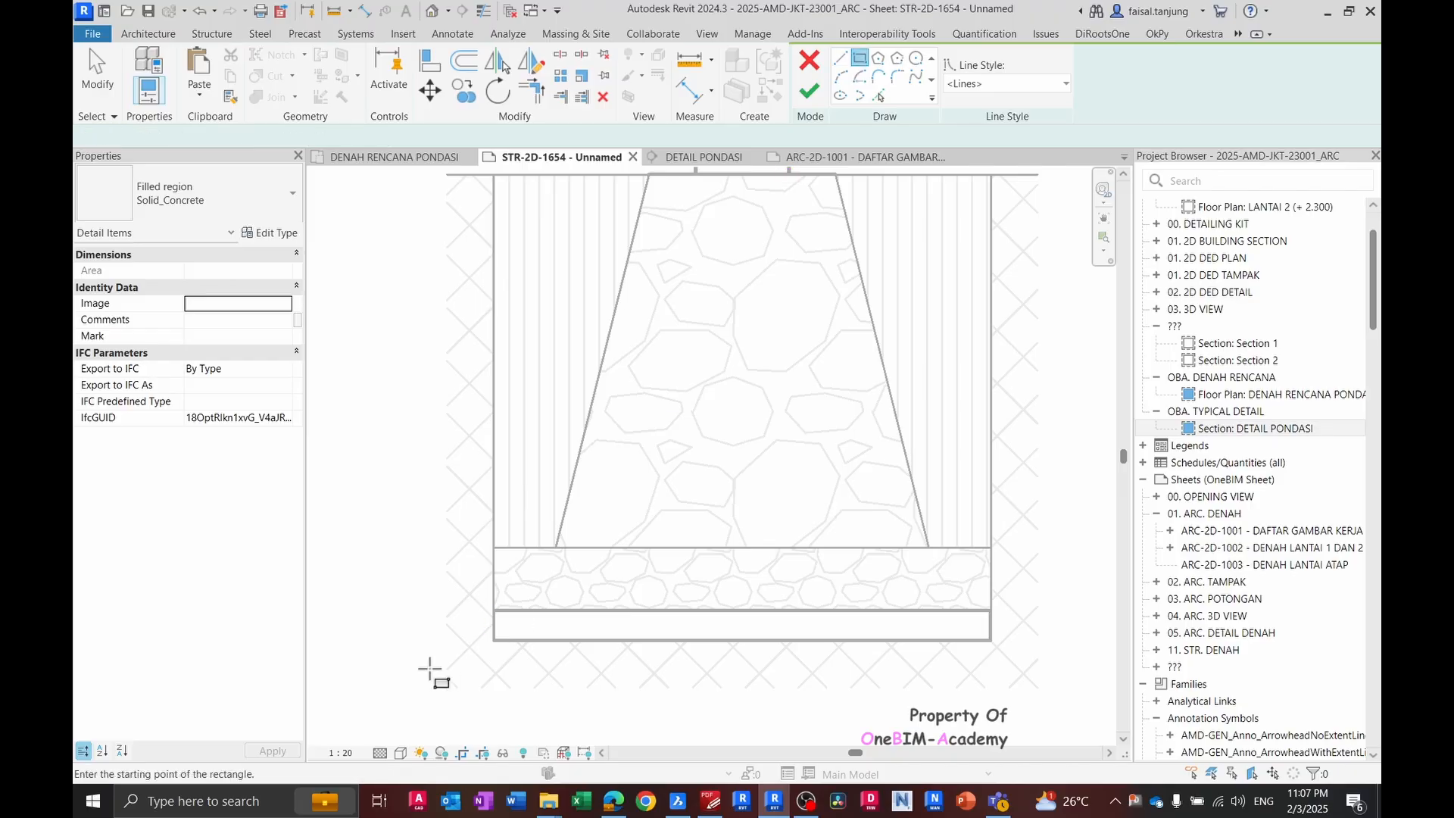
{"action": "left_click", "coordinate": [494, 611]}
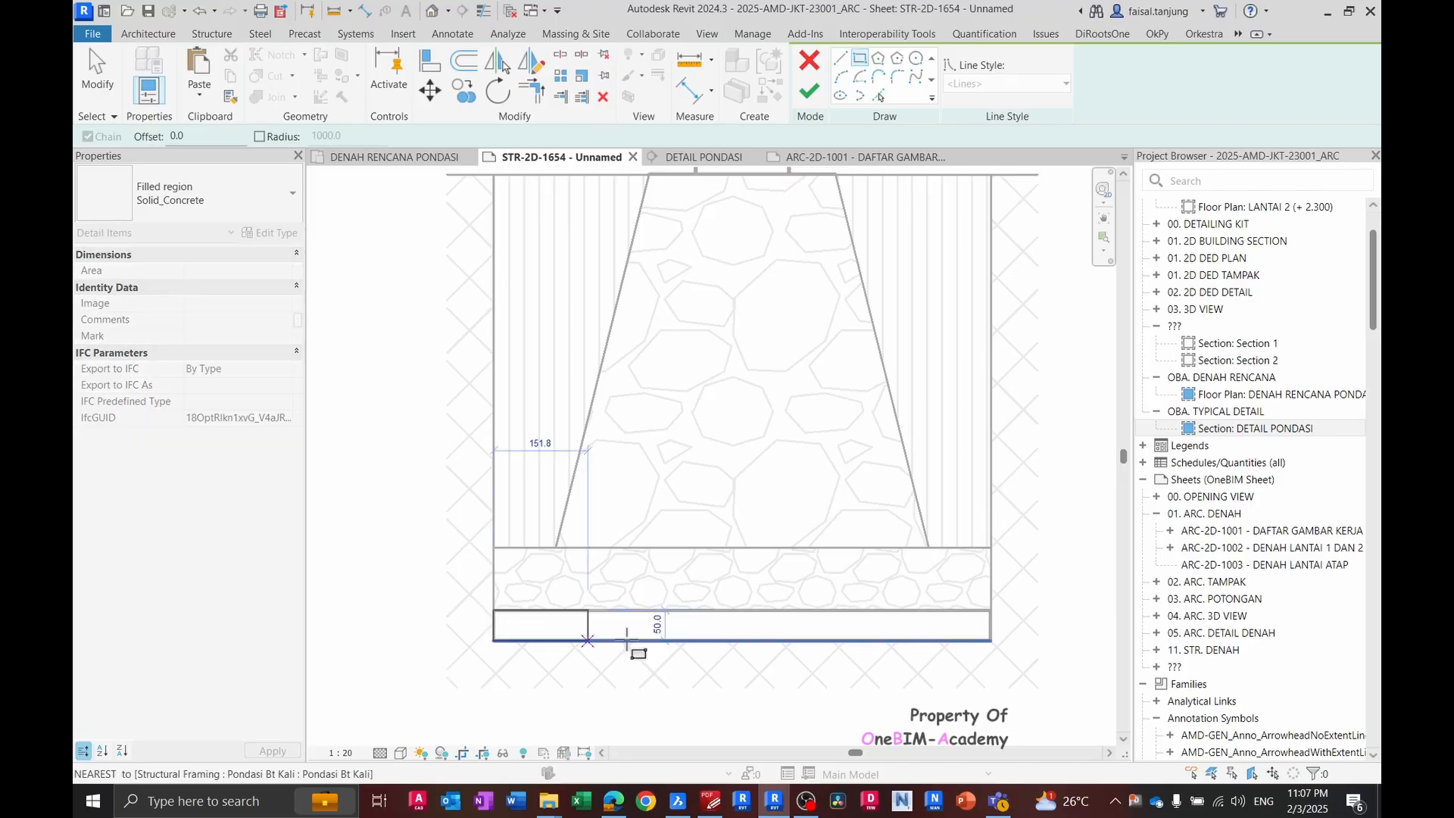
{"action": "left_click", "coordinate": [989, 641]}
{"action": "key", "text": "Escape"}
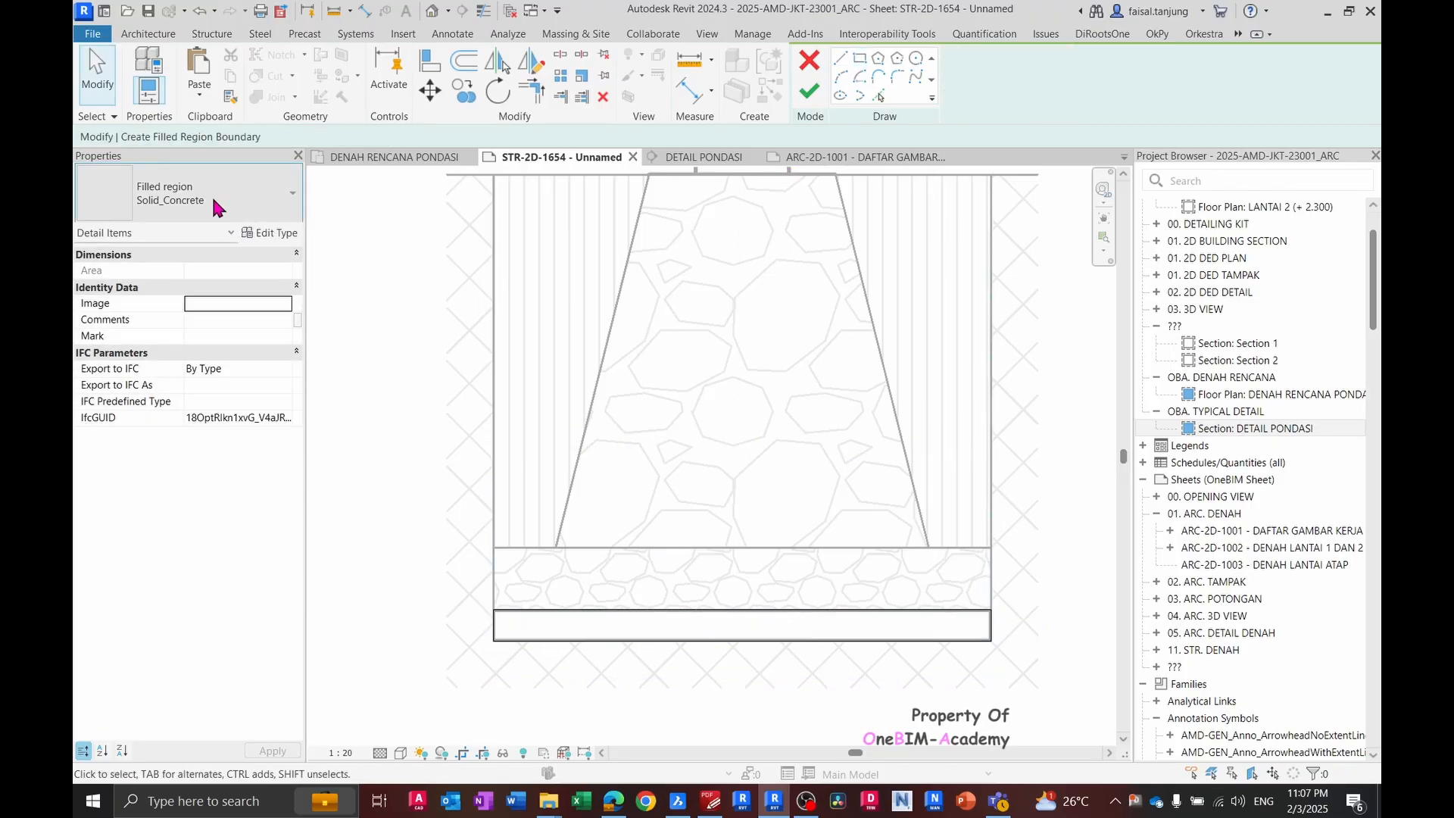
- Look through the available filled region types for a sand type
{"action": "left_click", "coordinate": [212, 196]}
{"action": "scroll", "coordinate": [180, 383], "scroll_direction": "up", "scroll_amount": 1}
{"action": "type", "text": "san"}
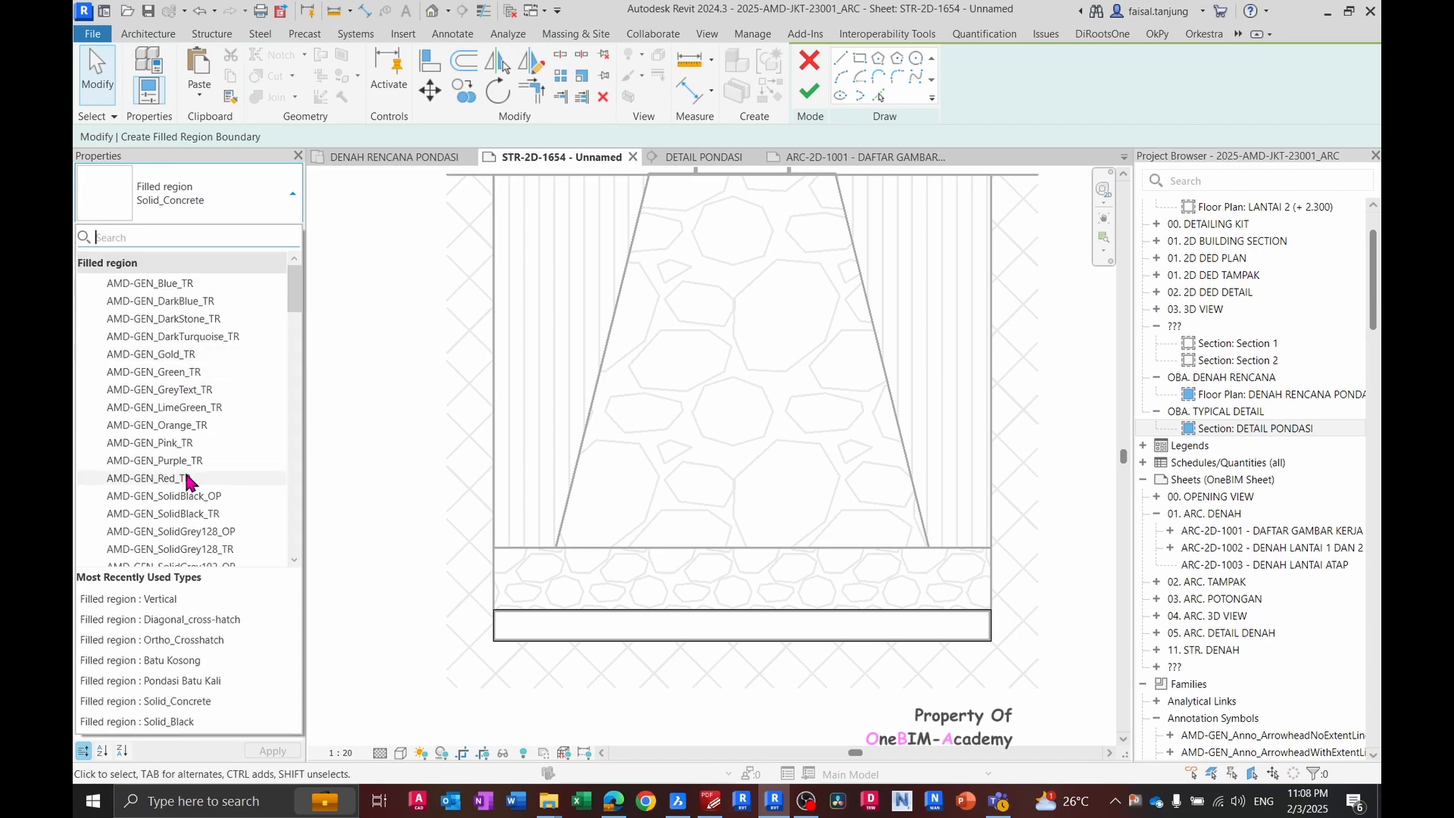
{"action": "scroll", "coordinate": [189, 371], "scroll_direction": "down", "scroll_amount": 10}
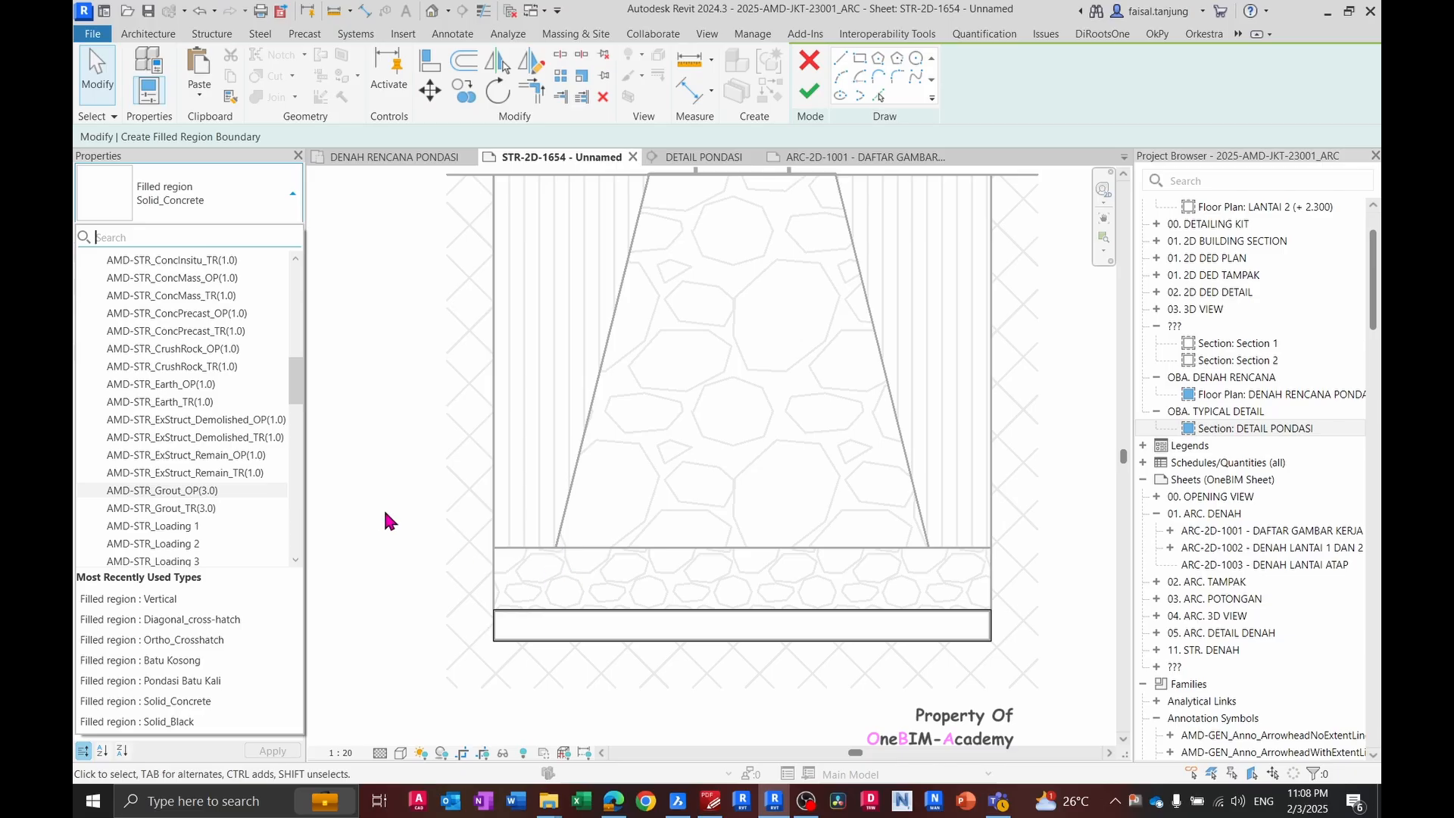
{"action": "left_click", "coordinate": [468, 509]}
- Finish the bottom strip's filled region and duplicate its Solid_Concrete type as Solid_Sand
{"action": "left_click", "coordinate": [809, 92]}
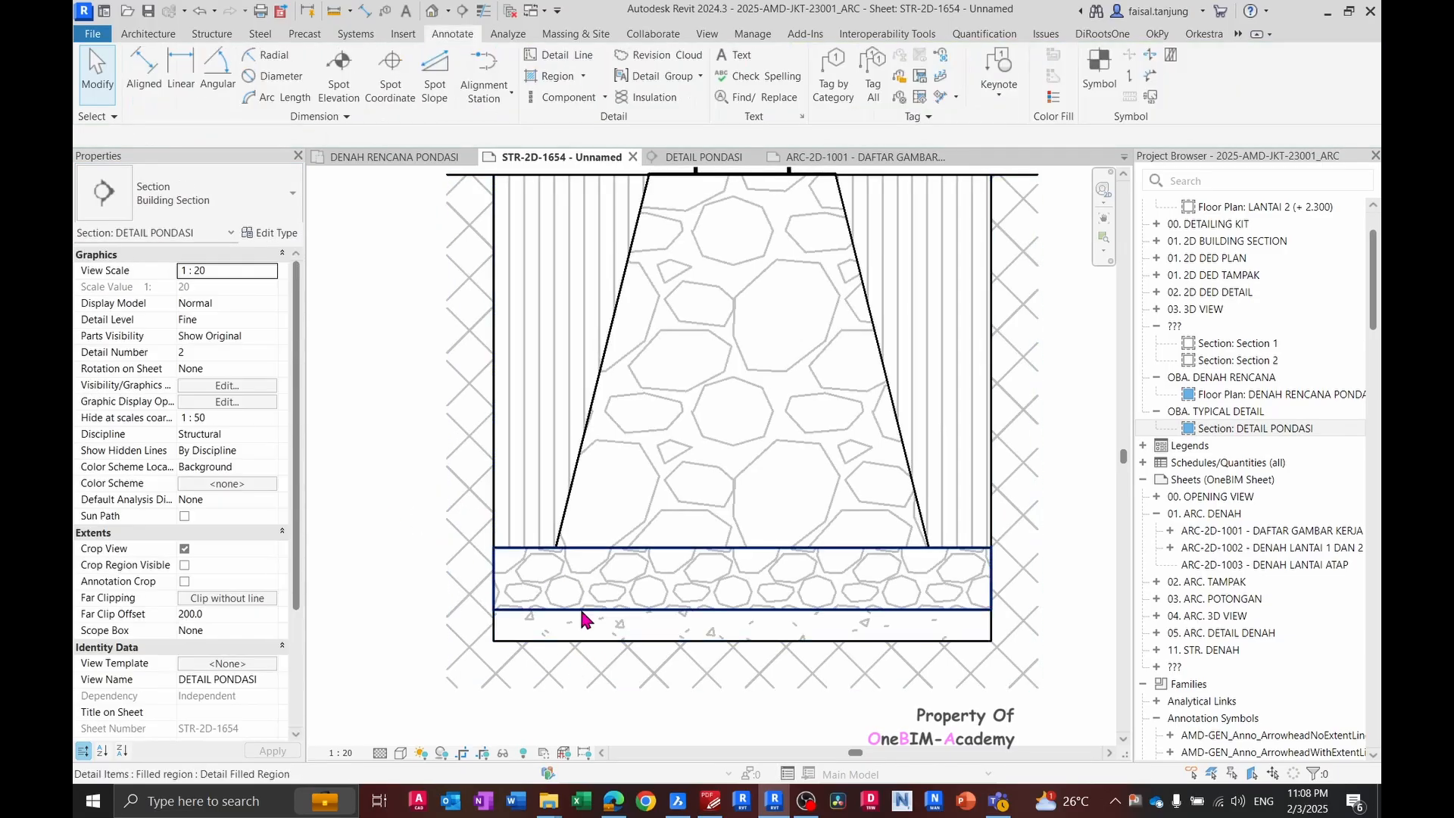
{"action": "left_click", "coordinate": [599, 627]}
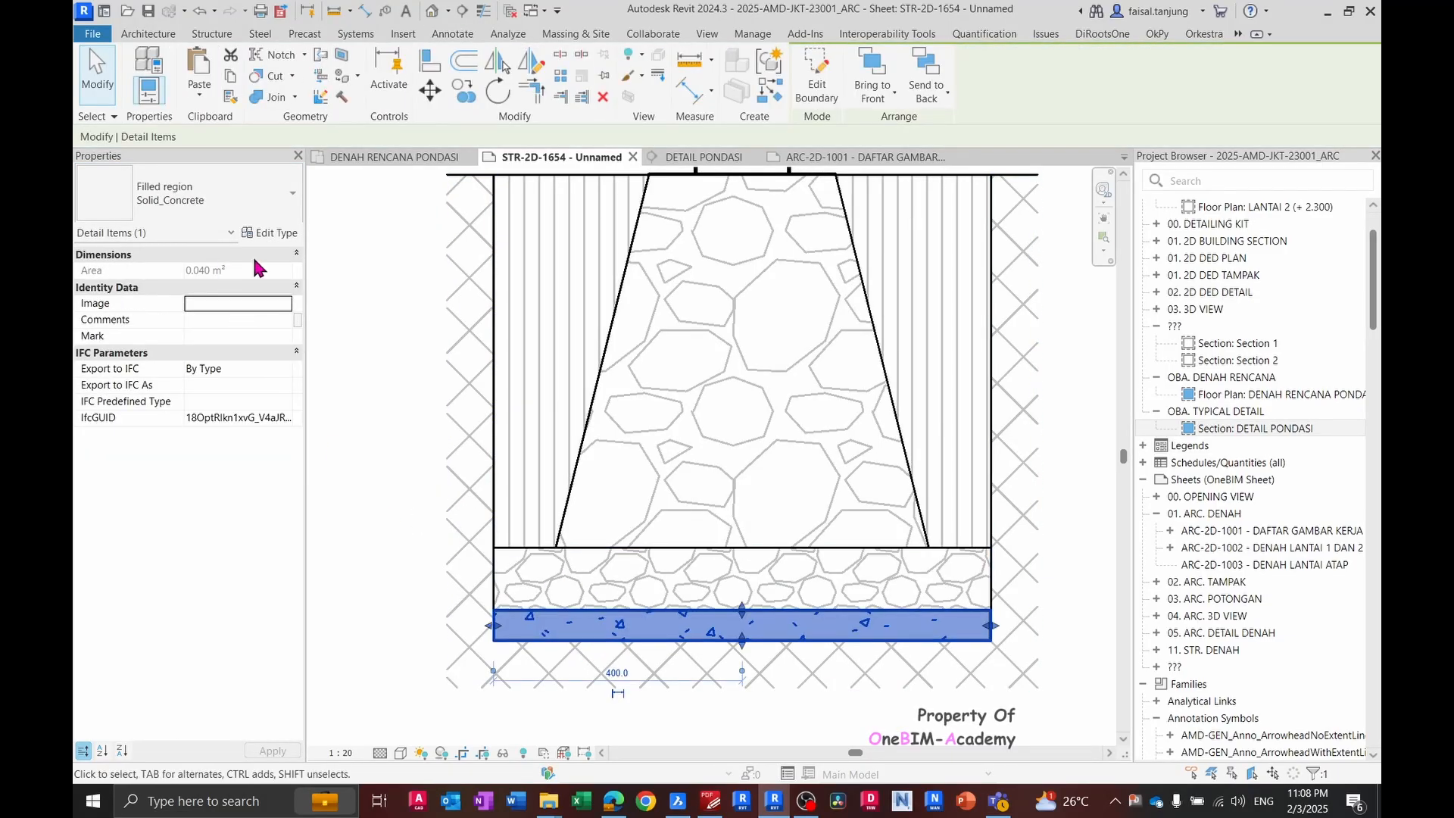
{"action": "left_click", "coordinate": [288, 233]}
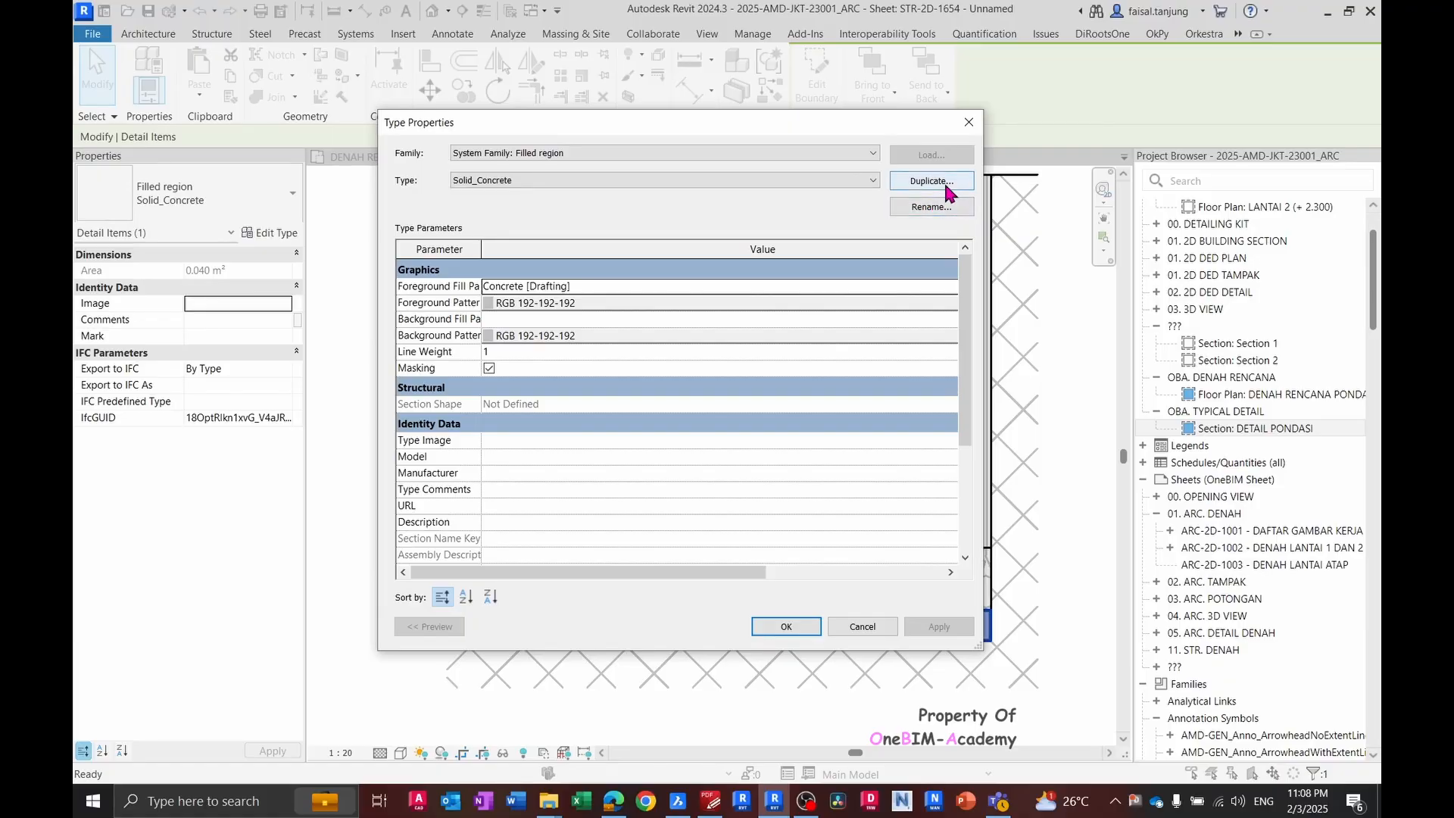
{"action": "left_click", "coordinate": [938, 184]}
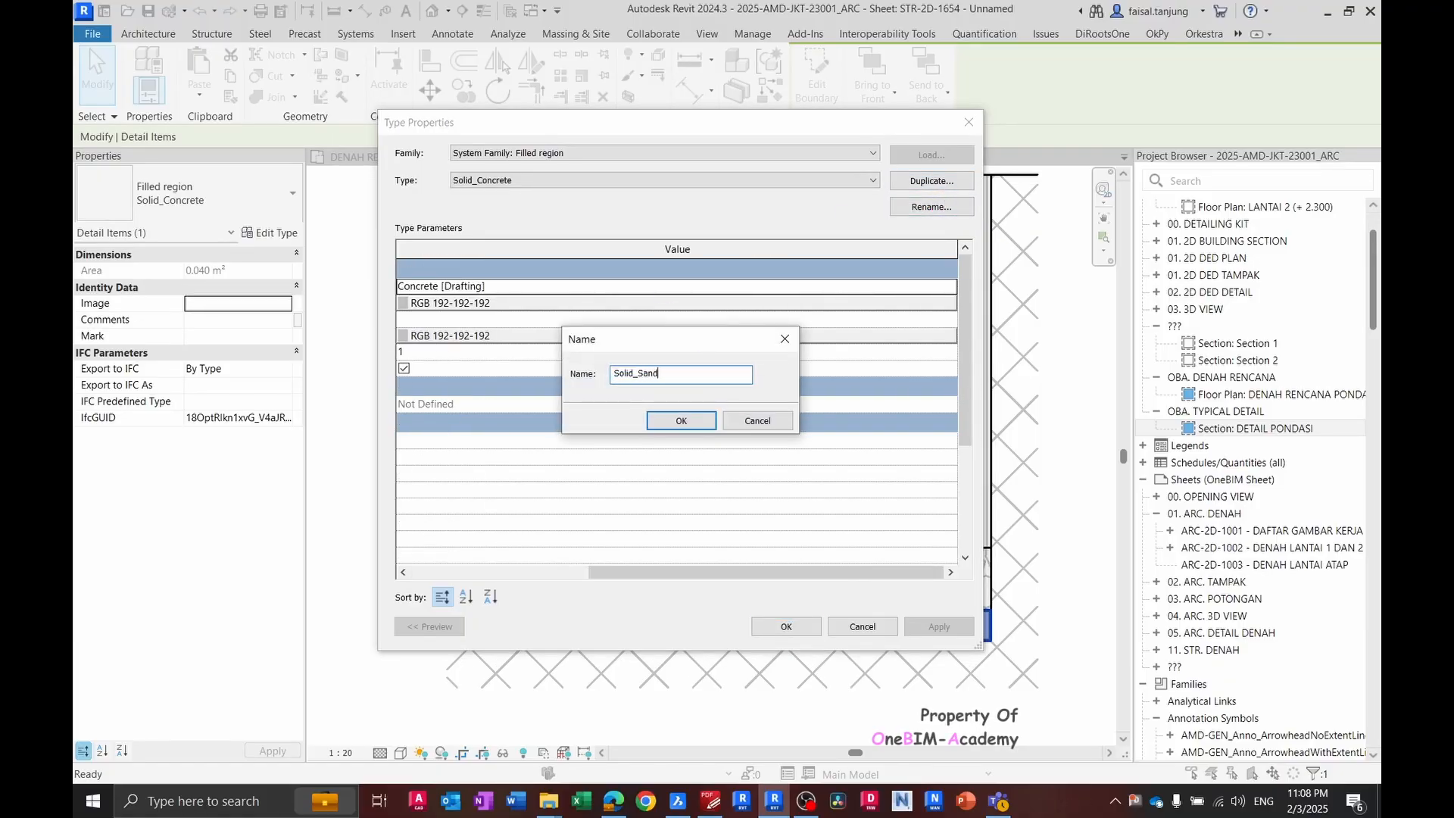
{"action": "left_click", "coordinate": [681, 422]}
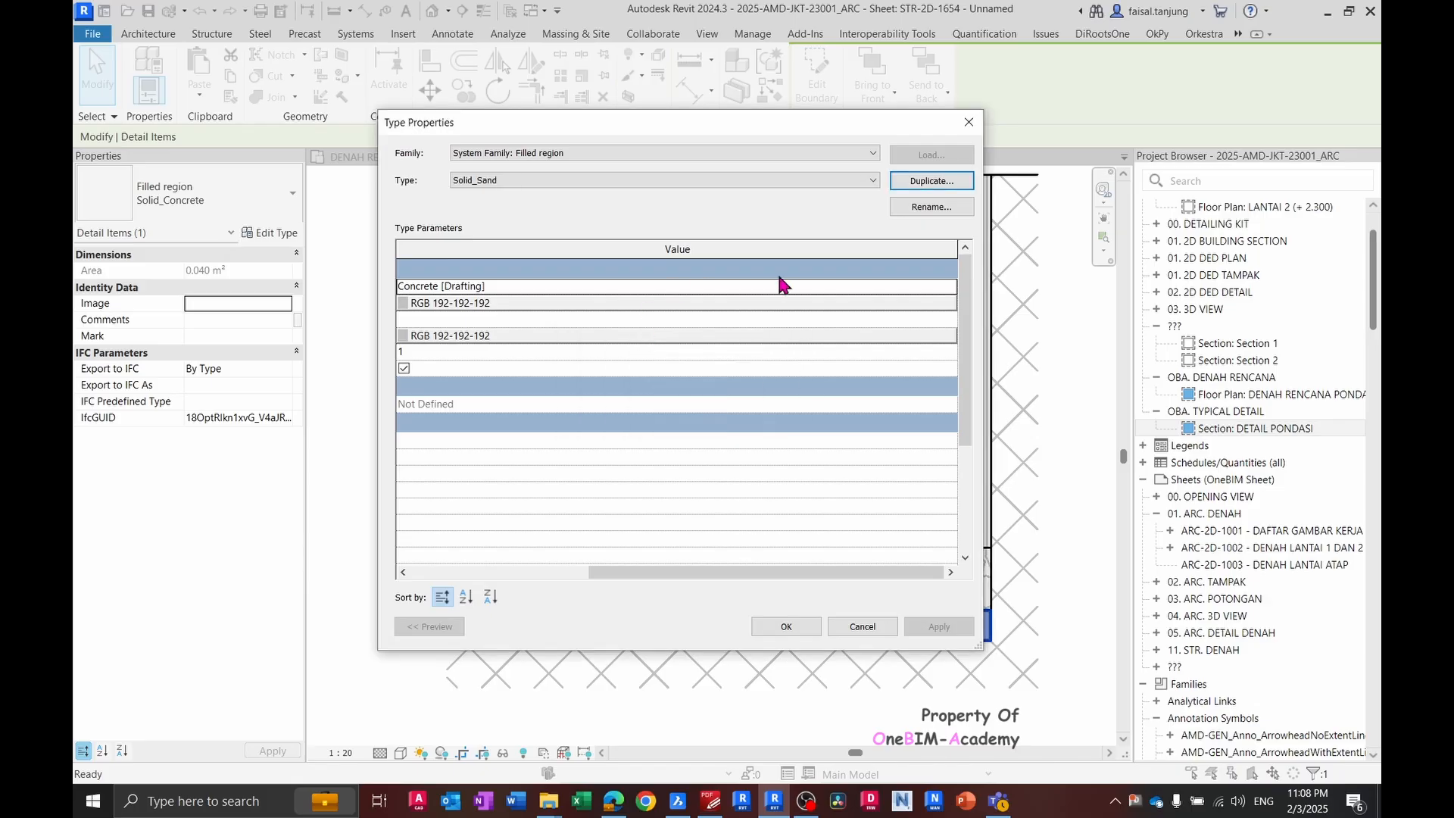
- Set the foreground fill pattern of the Solid_Sand type to the Sand - Dense drafting pattern
{"action": "left_click", "coordinate": [951, 288]}
{"action": "scroll", "coordinate": [770, 425], "scroll_direction": "down", "scroll_amount": 2}
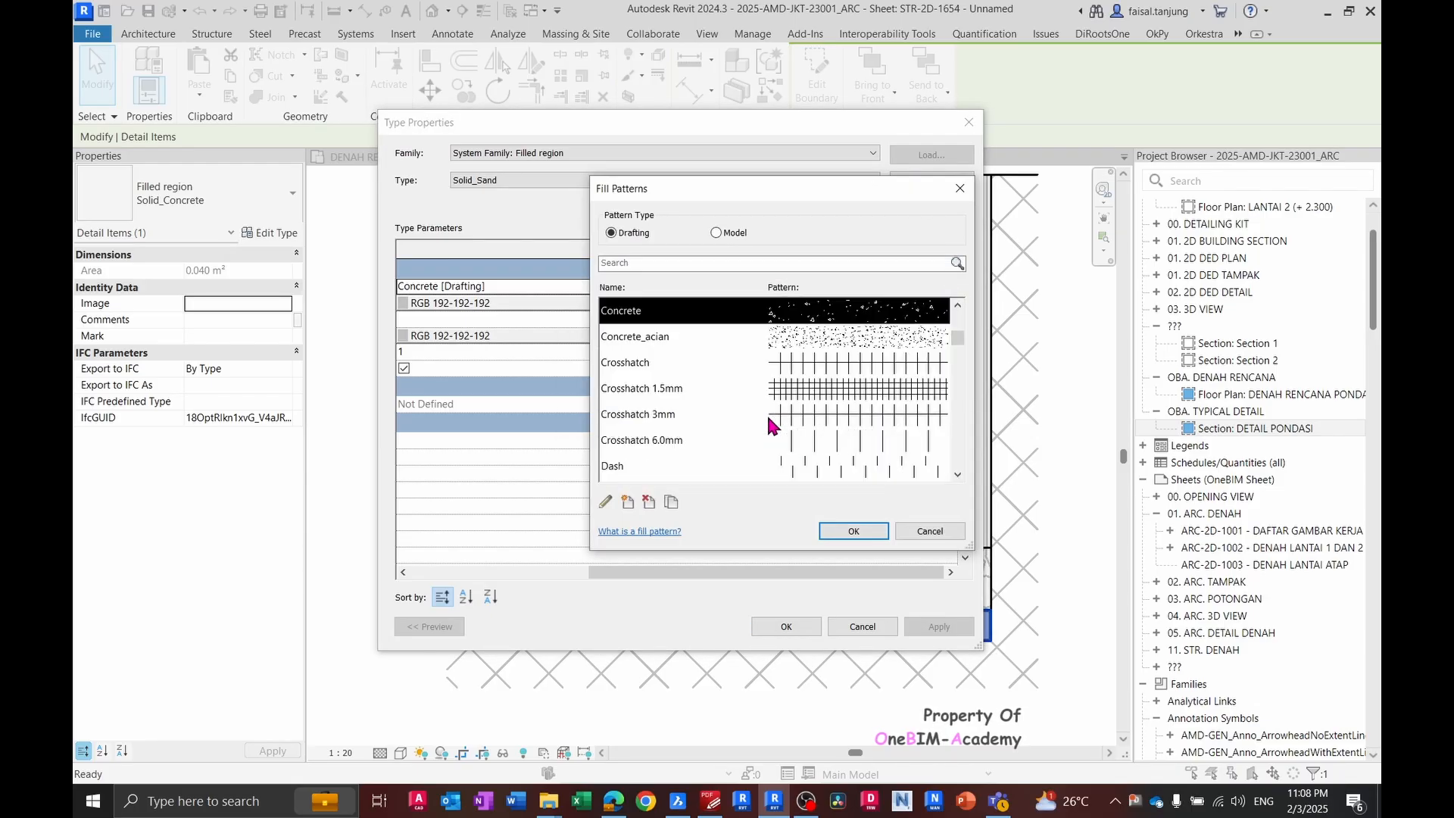
{"action": "left_click", "coordinate": [759, 341]}
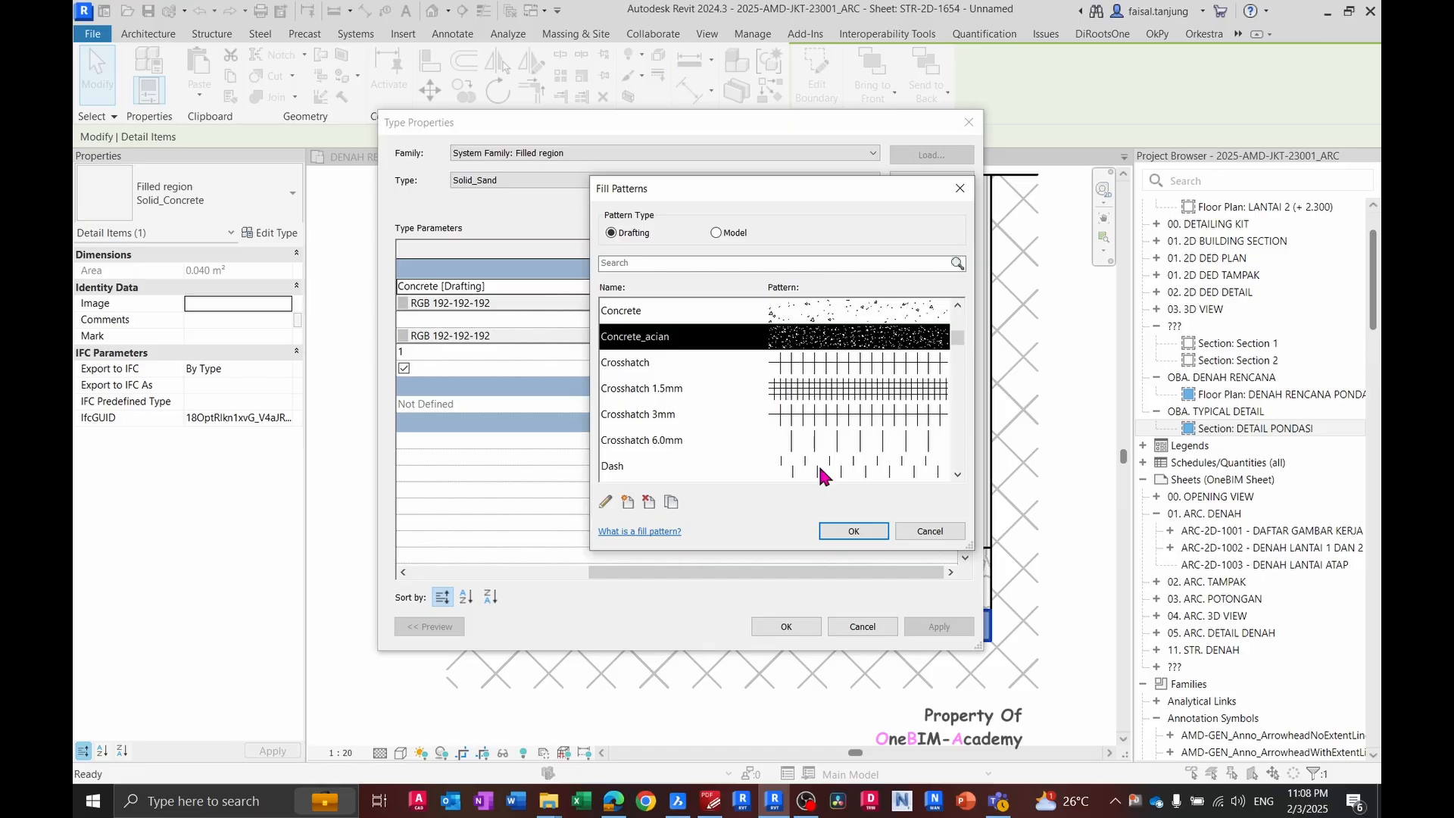
{"action": "scroll", "coordinate": [833, 455], "scroll_direction": "down", "scroll_amount": 6}
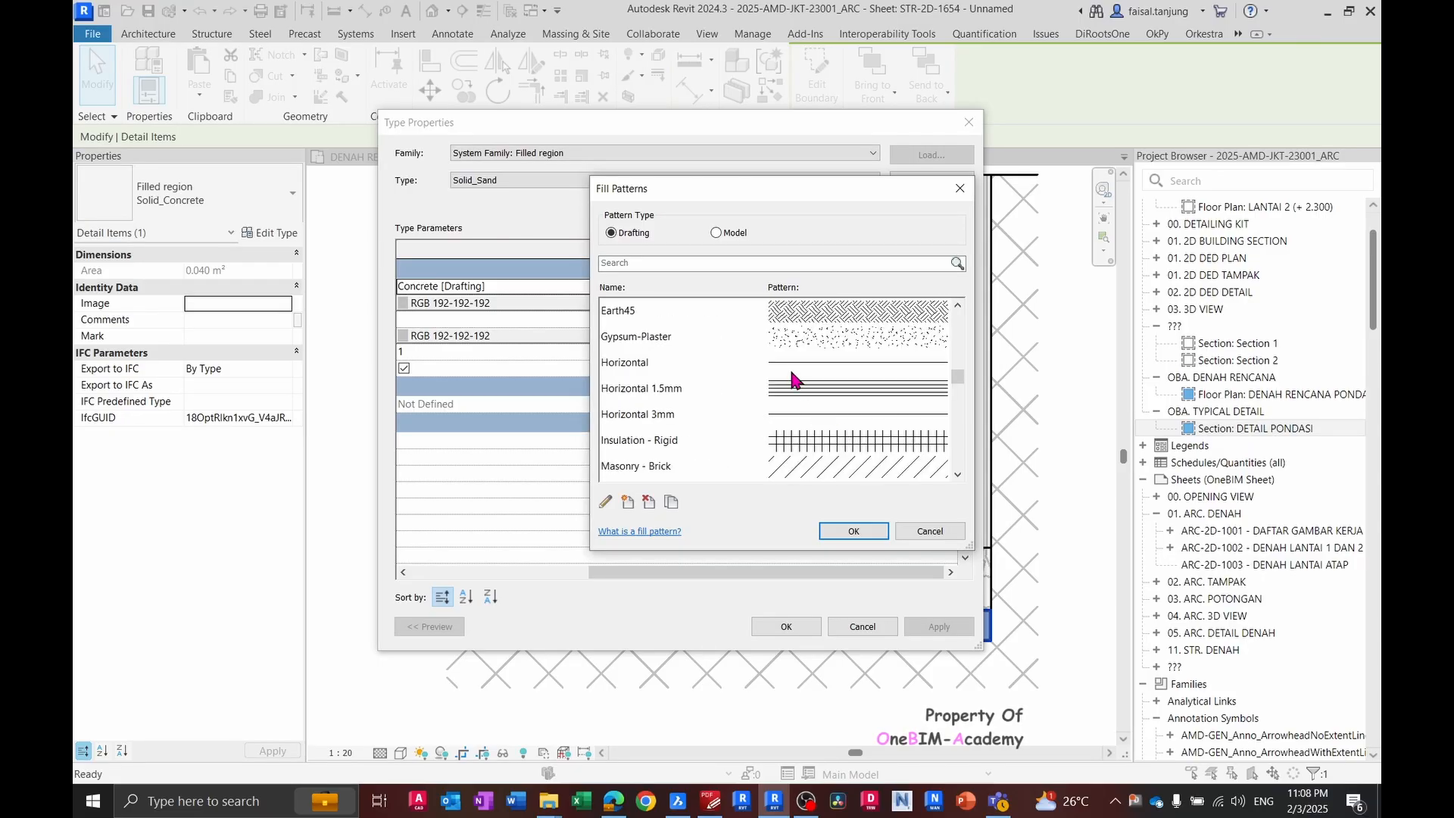
{"action": "left_click", "coordinate": [787, 343]}
{"action": "scroll", "coordinate": [785, 364], "scroll_direction": "up", "scroll_amount": 2}
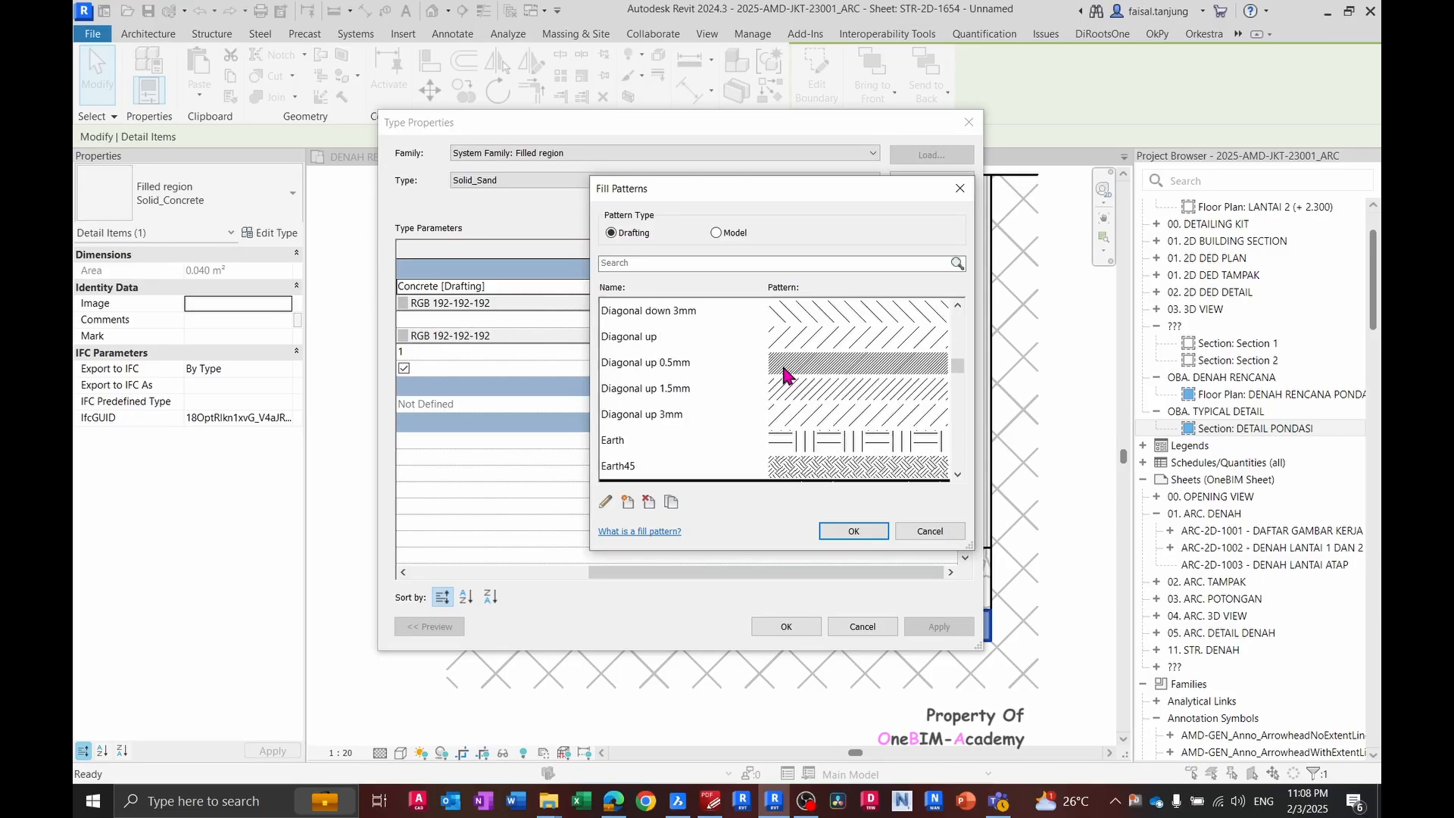
{"action": "left_click", "coordinate": [674, 263]}
{"action": "type", "text": "sand"}
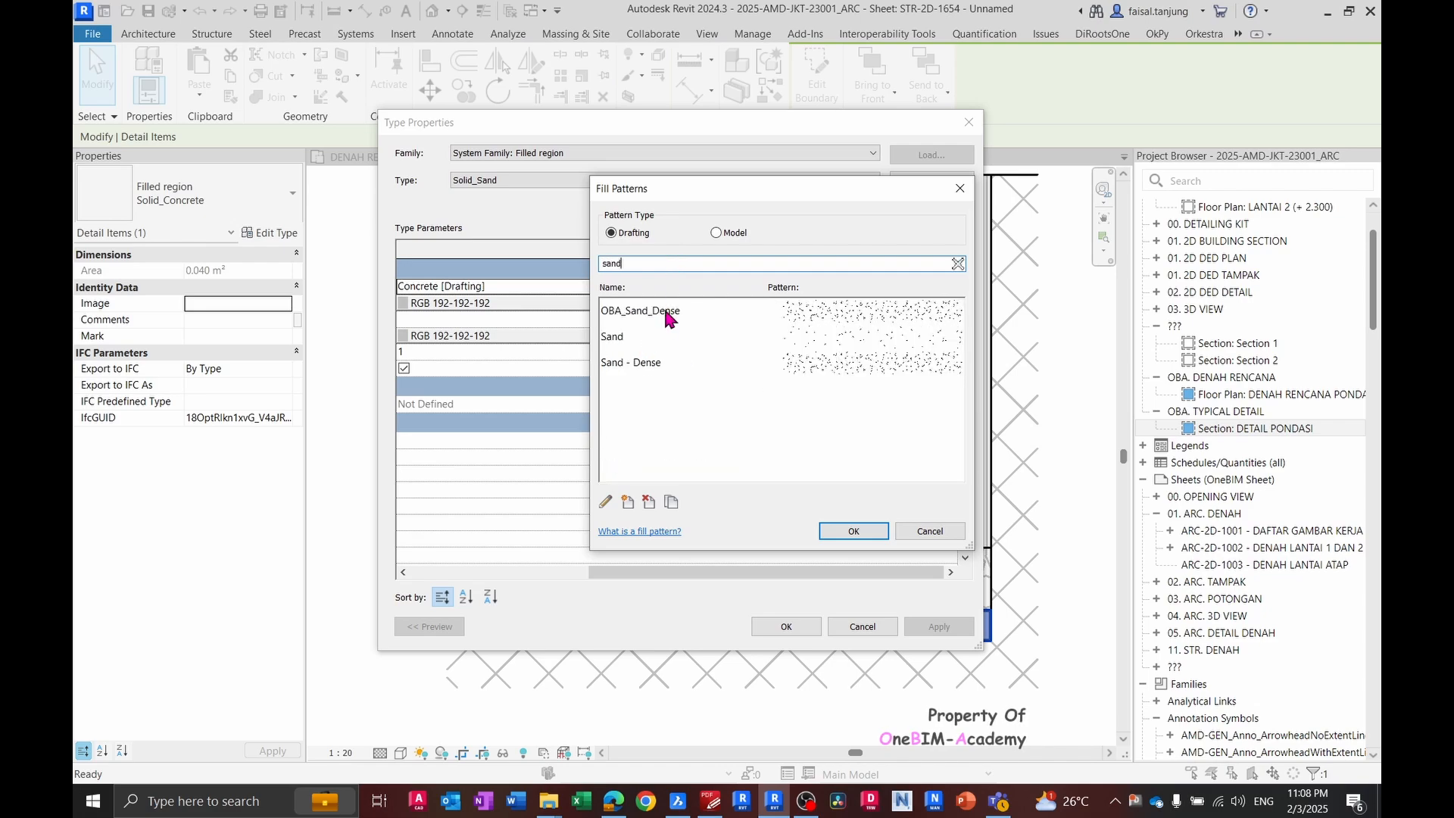
{"action": "left_click", "coordinate": [668, 314]}
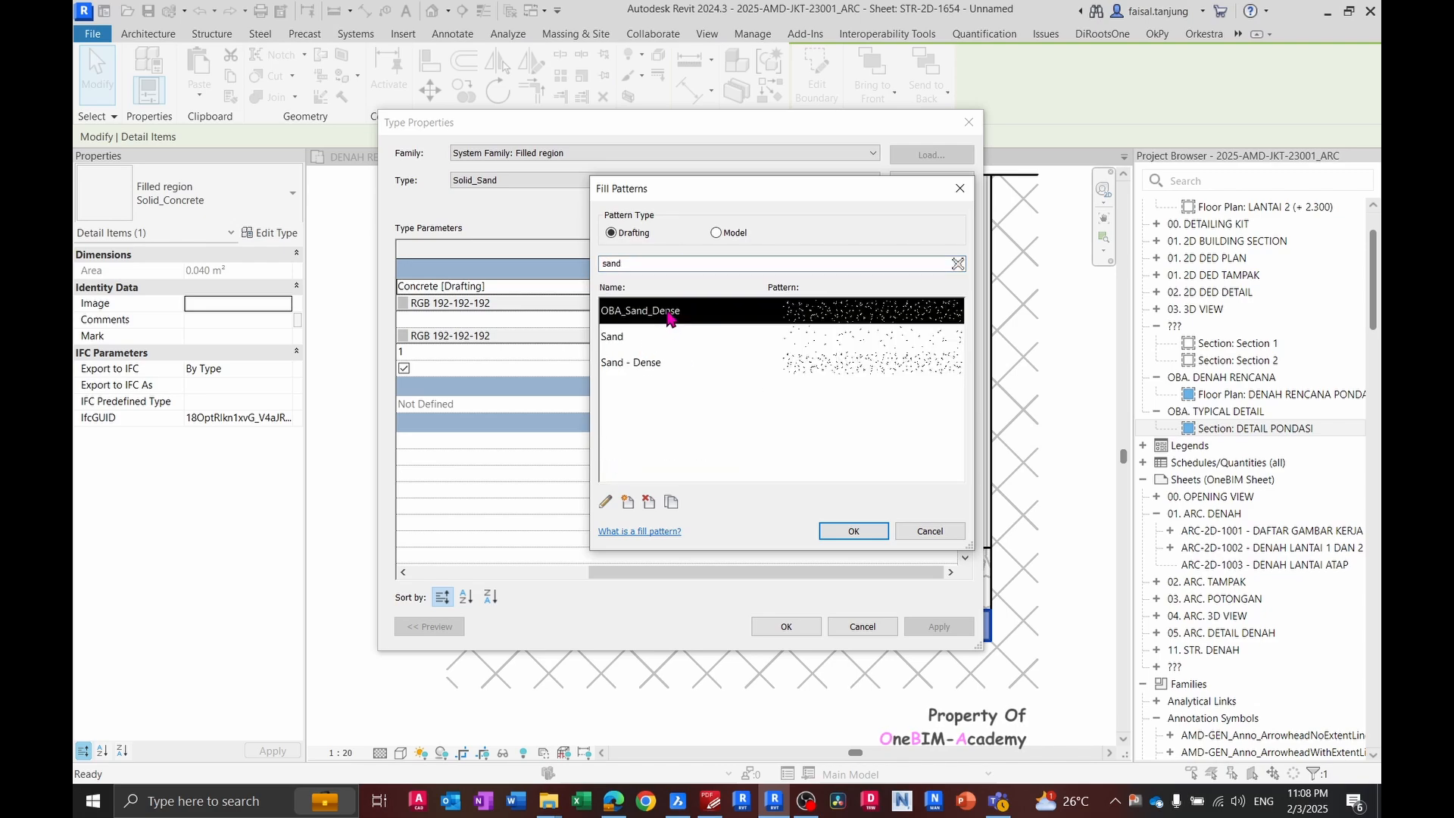
{"action": "left_click", "coordinate": [654, 365]}
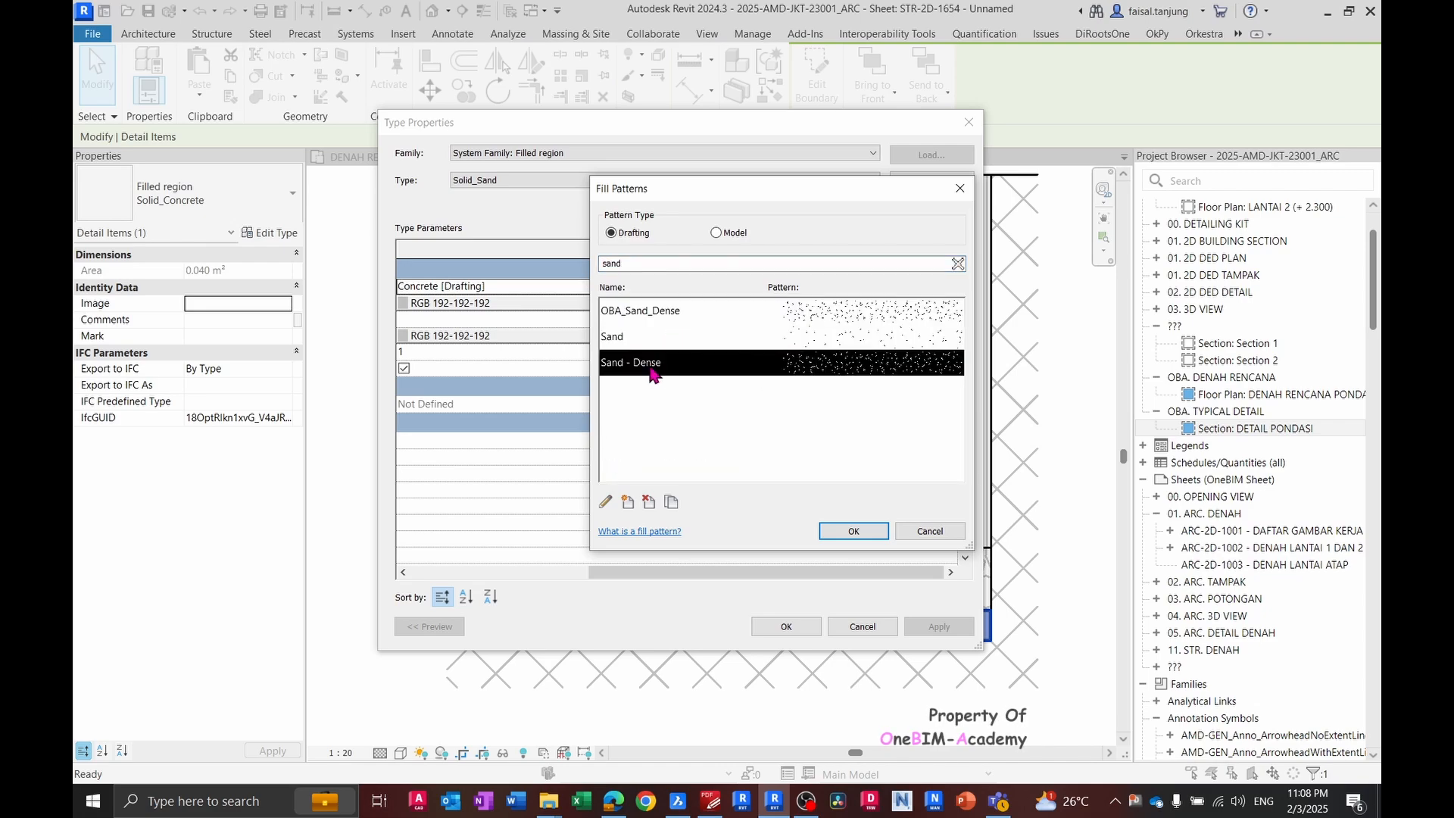
{"action": "left_click", "coordinate": [854, 532]}
{"action": "left_click", "coordinate": [785, 627]}
{"action": "key", "text": "Escape"}
{"action": "scroll", "coordinate": [761, 568], "scroll_direction": "down", "scroll_amount": 3}
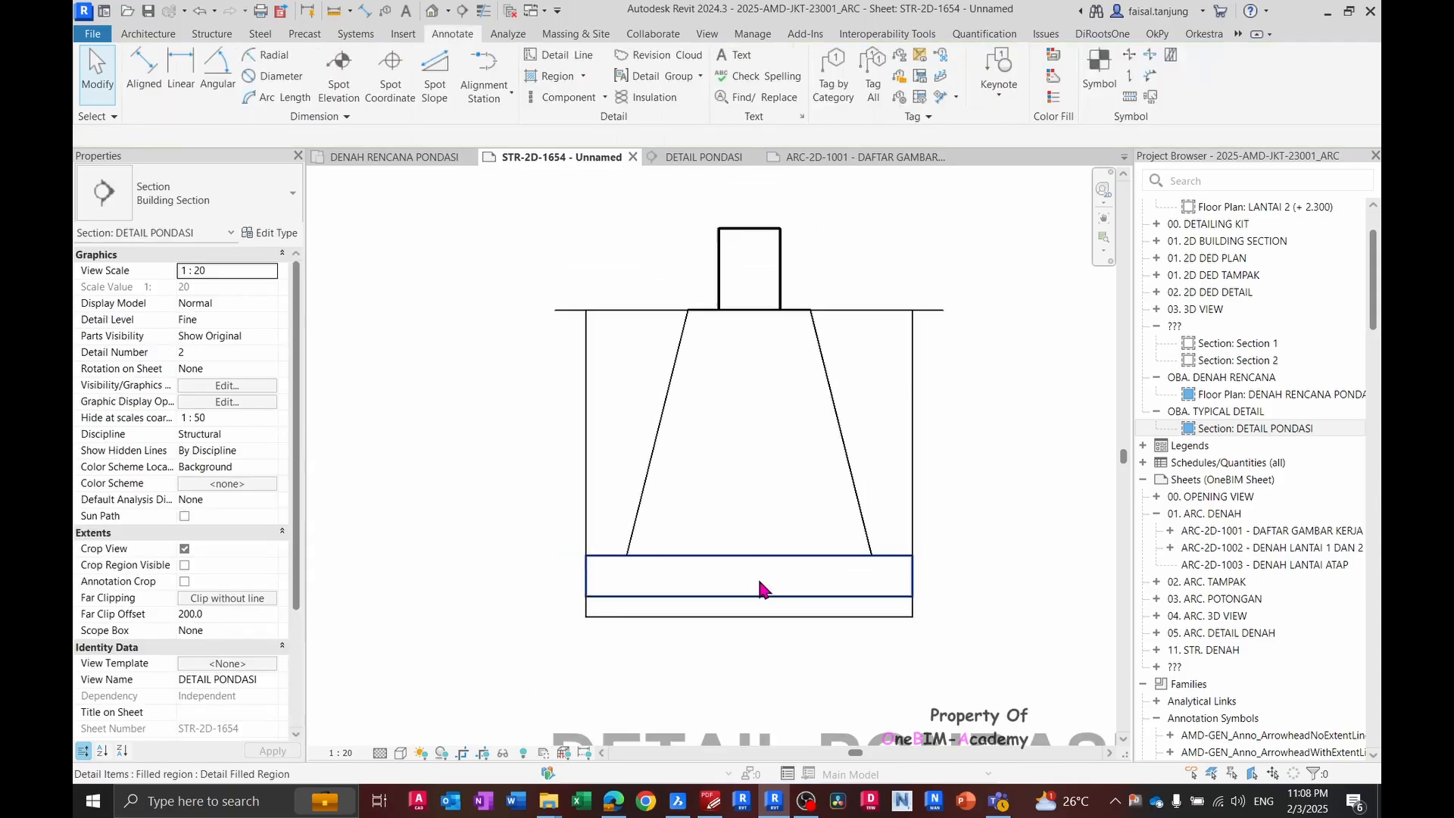
- Compare the hatched foundation section with the Detail Pondasi drawing in the reference PDF, including the surrounding soil hatch
{"action": "middle_click_drag", "start_coordinate": [1000, 520], "coordinate": [974, 533]}
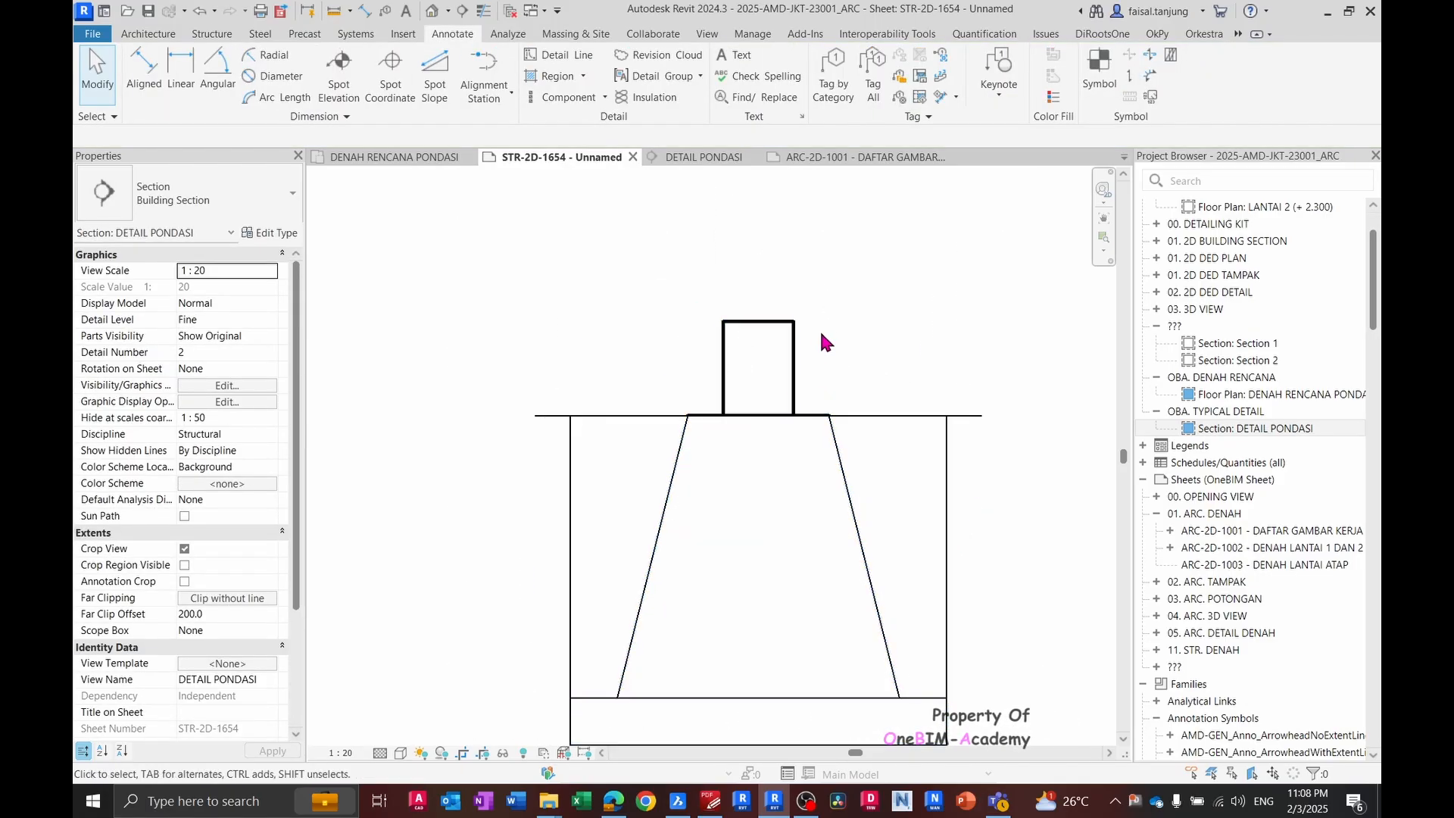
{"action": "scroll", "coordinate": [824, 341], "scroll_direction": "up", "scroll_amount": 1}
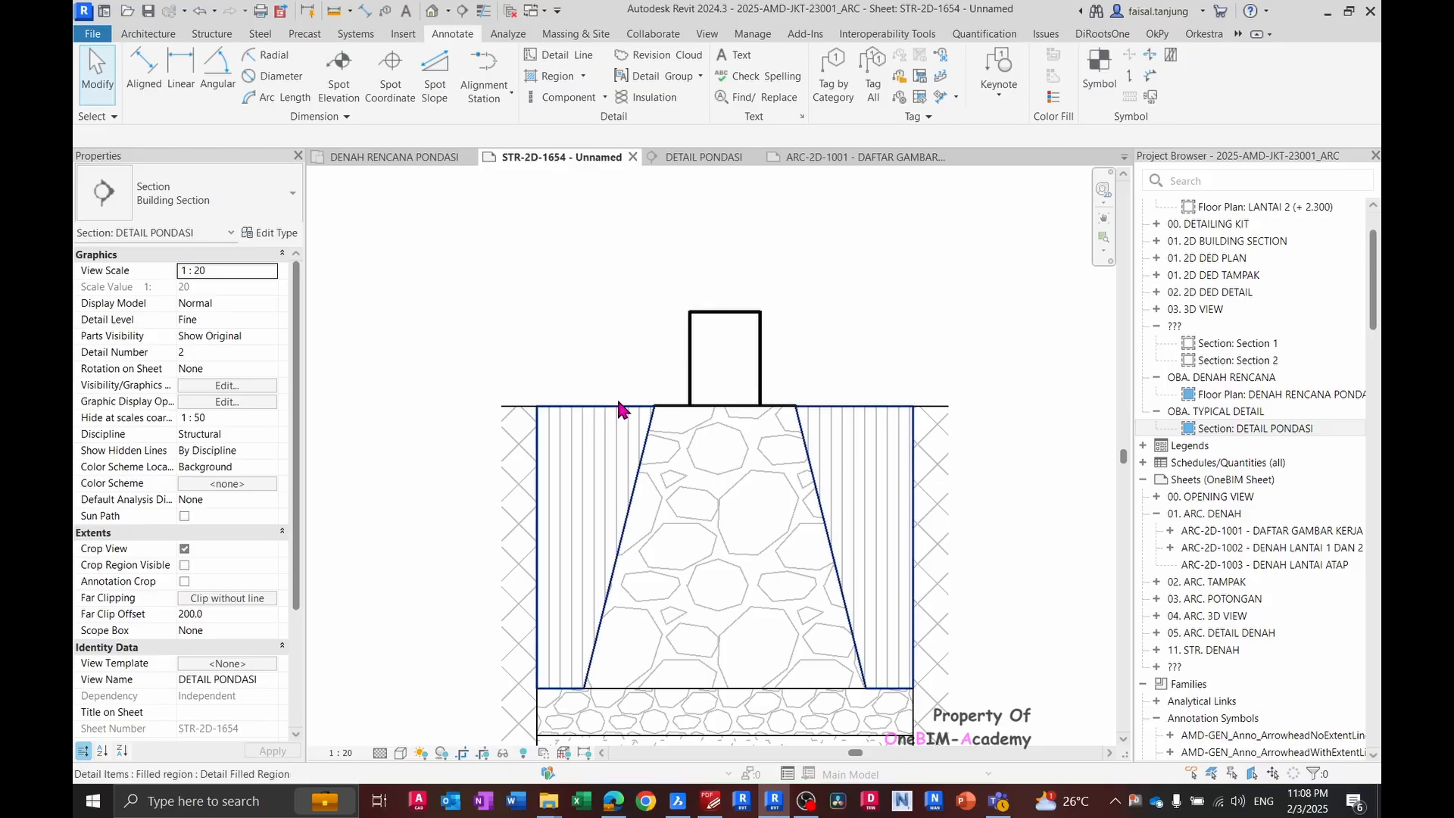
{"action": "key", "text": "alt+Tab"}
{"action": "scroll", "coordinate": [863, 356], "scroll_direction": "down", "scroll_amount": 1}
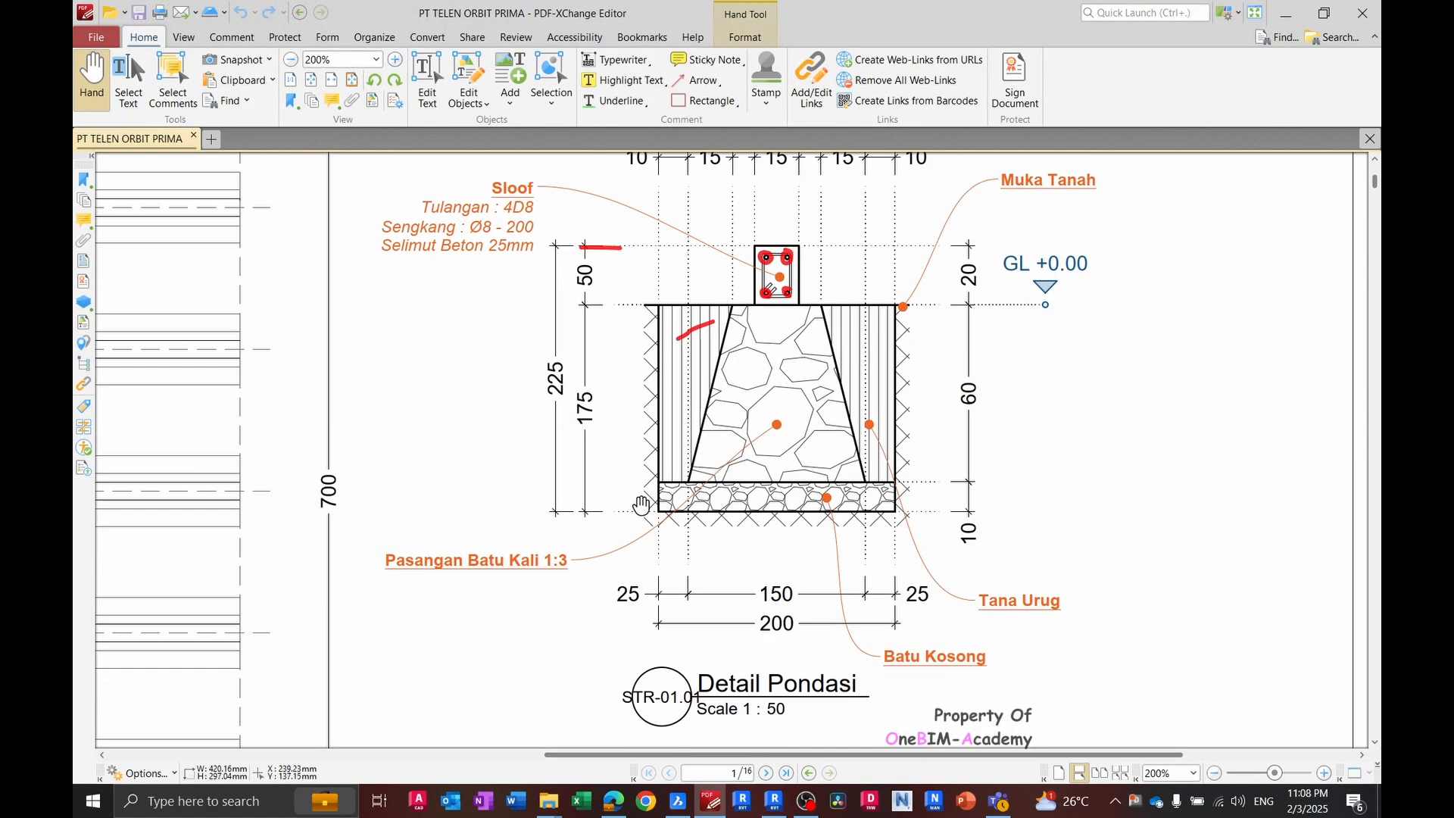
{"action": "key", "text": "alt+Tab"}
- Set the inner side, inner bottom and short top boundary lines of the Diagonal_cross-hatch soil region to the <Medium Lines> style
{"action": "left_click", "coordinate": [911, 448]}
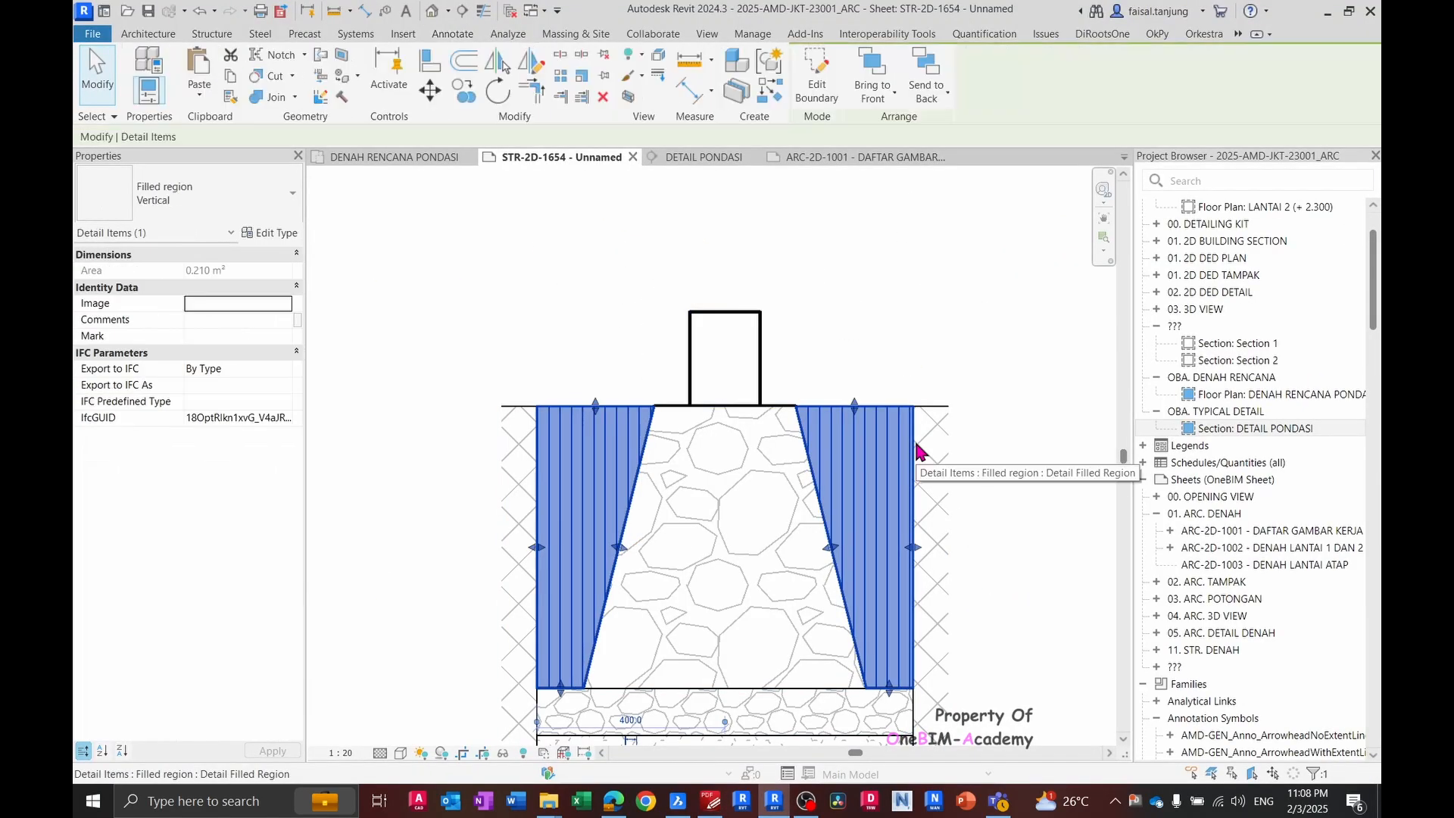
{"action": "key", "text": "Escape"}
{"action": "left_click", "coordinate": [929, 423]}
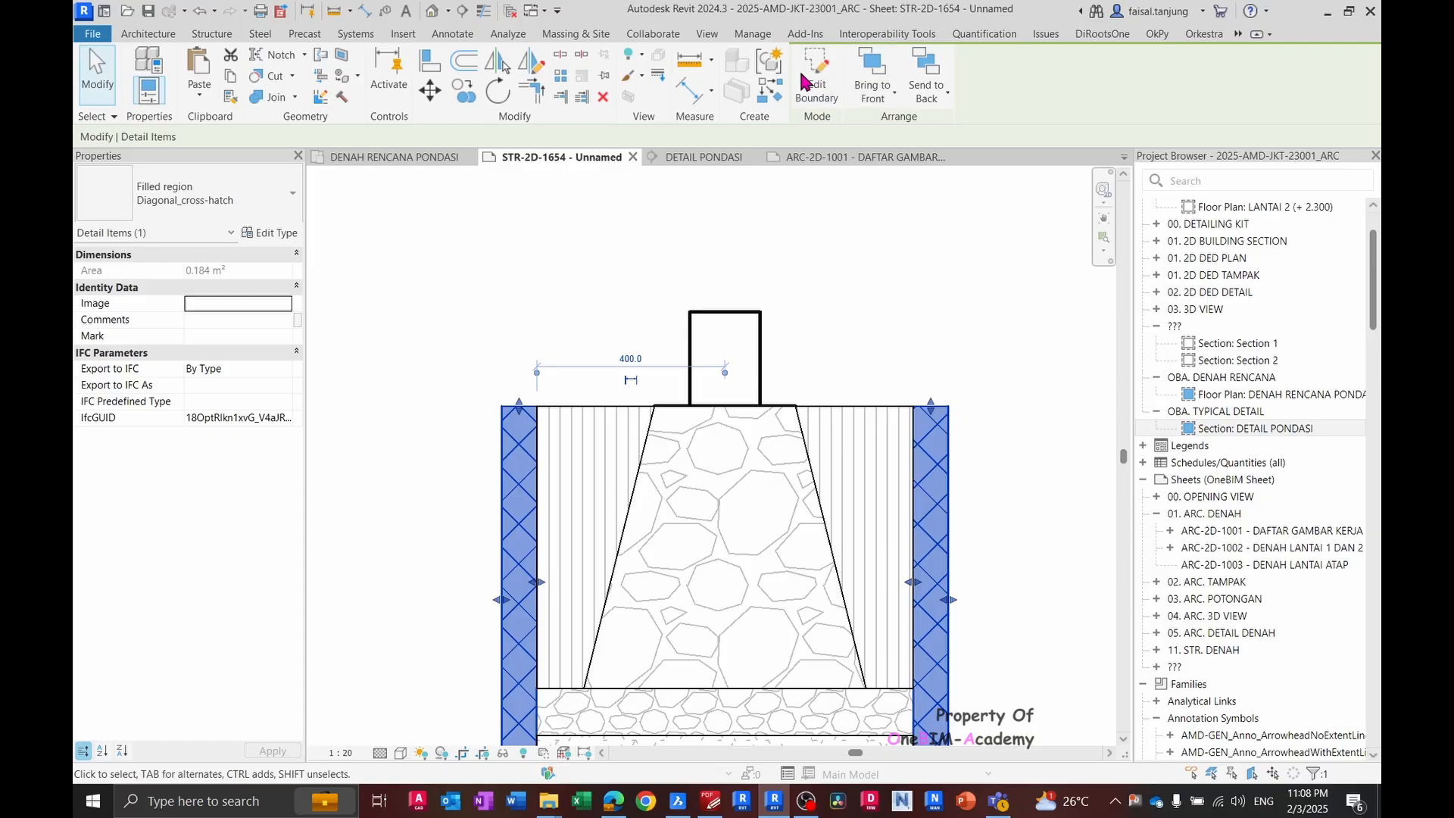
{"action": "left_click", "coordinate": [816, 76]}
{"action": "left_click", "coordinate": [938, 348]}
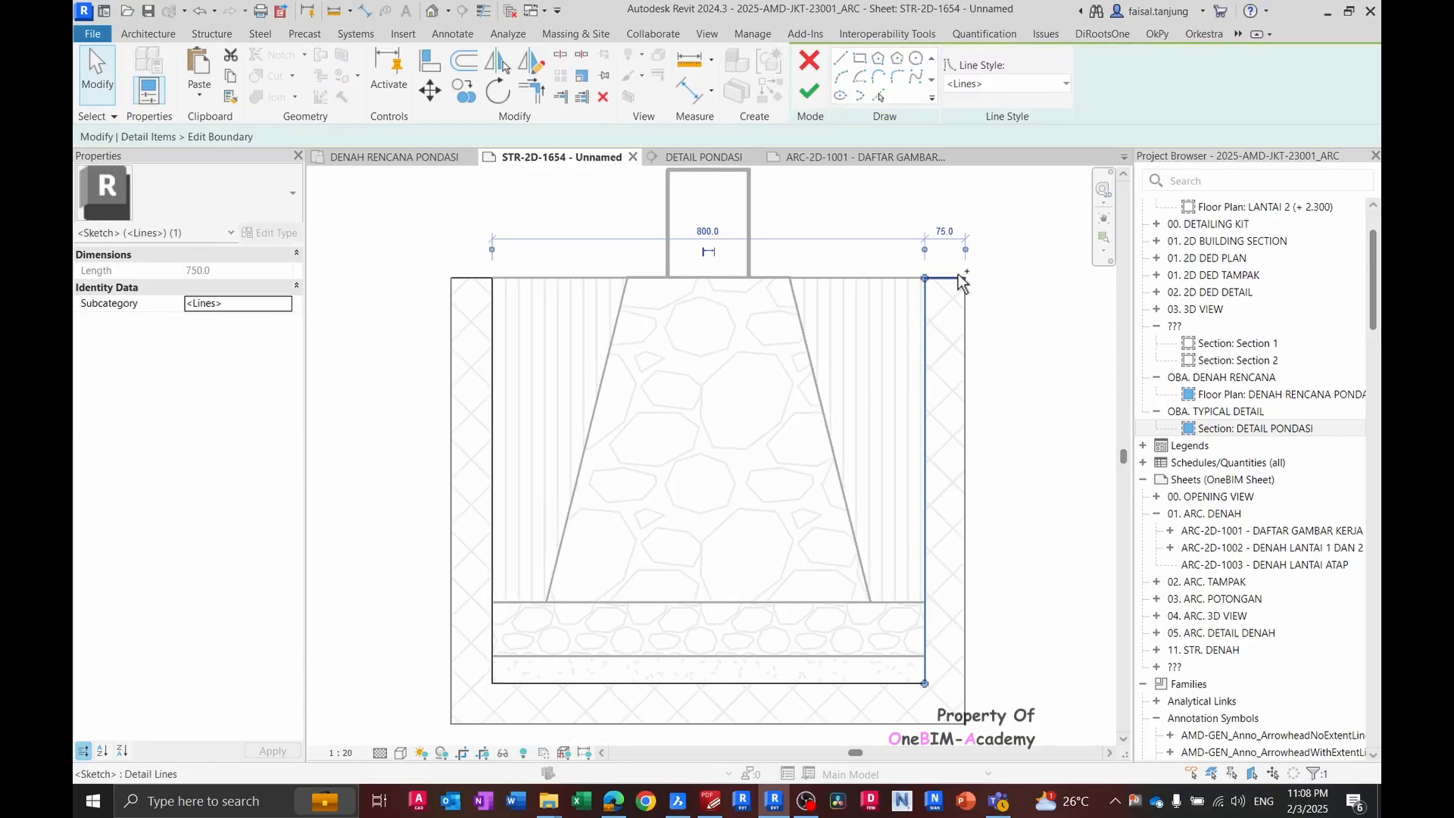
{"action": "left_click", "coordinate": [951, 281], "text": "ctrl"}
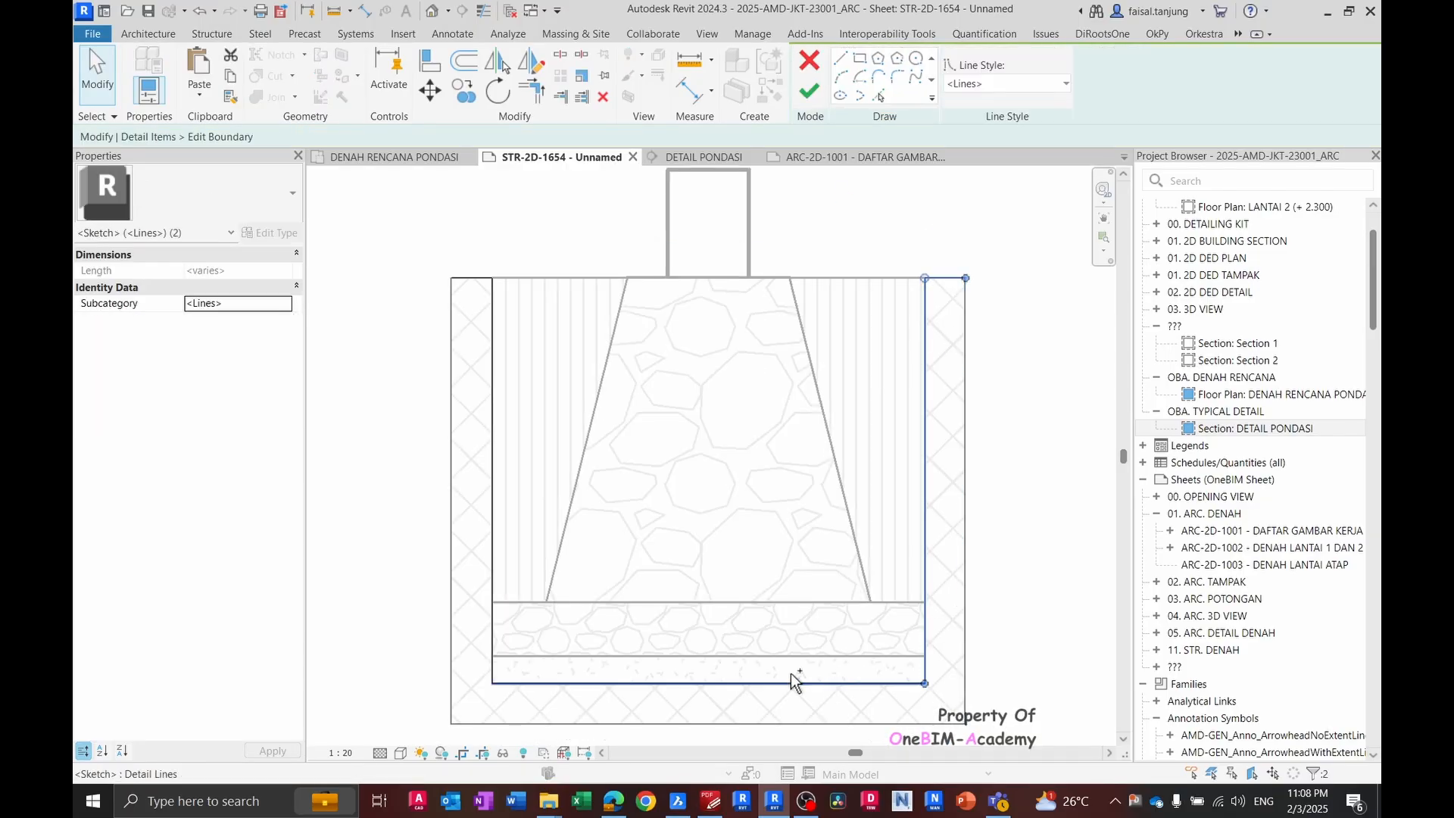
{"action": "left_click", "coordinate": [493, 470], "text": "ctrl"}
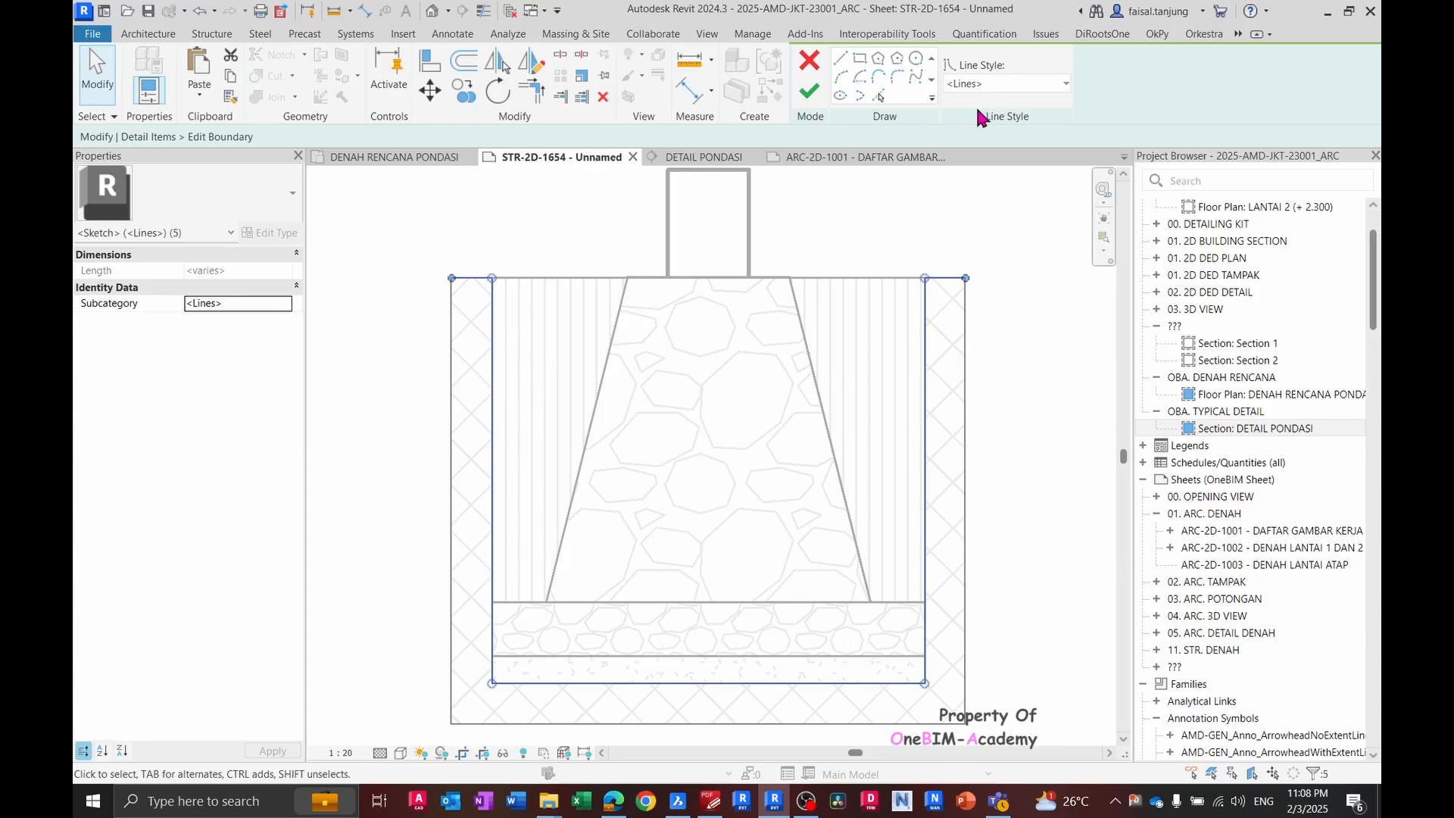
{"action": "left_click", "coordinate": [997, 84]}
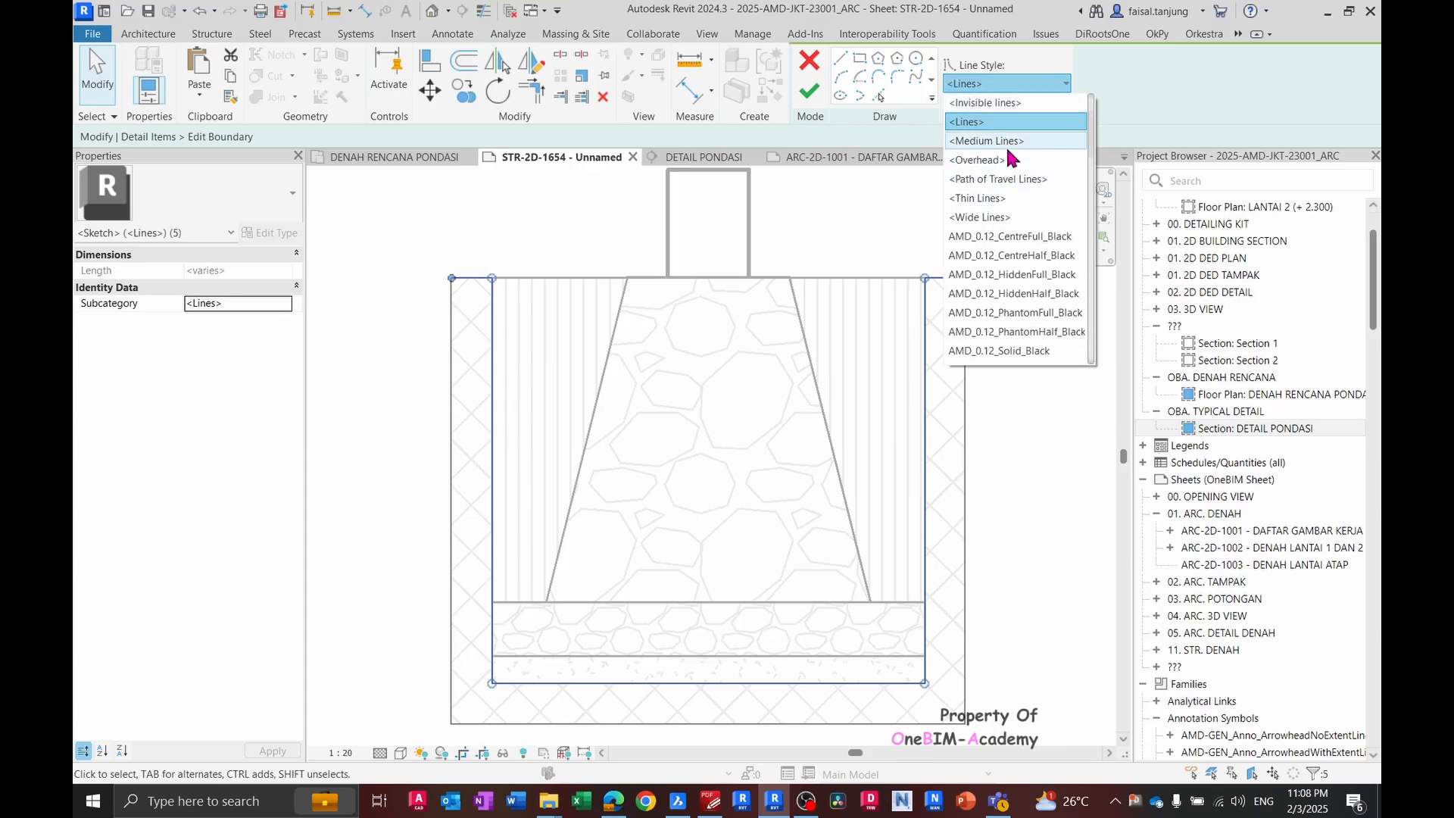
{"action": "left_click", "coordinate": [1011, 142]}
{"action": "left_click", "coordinate": [809, 91]}
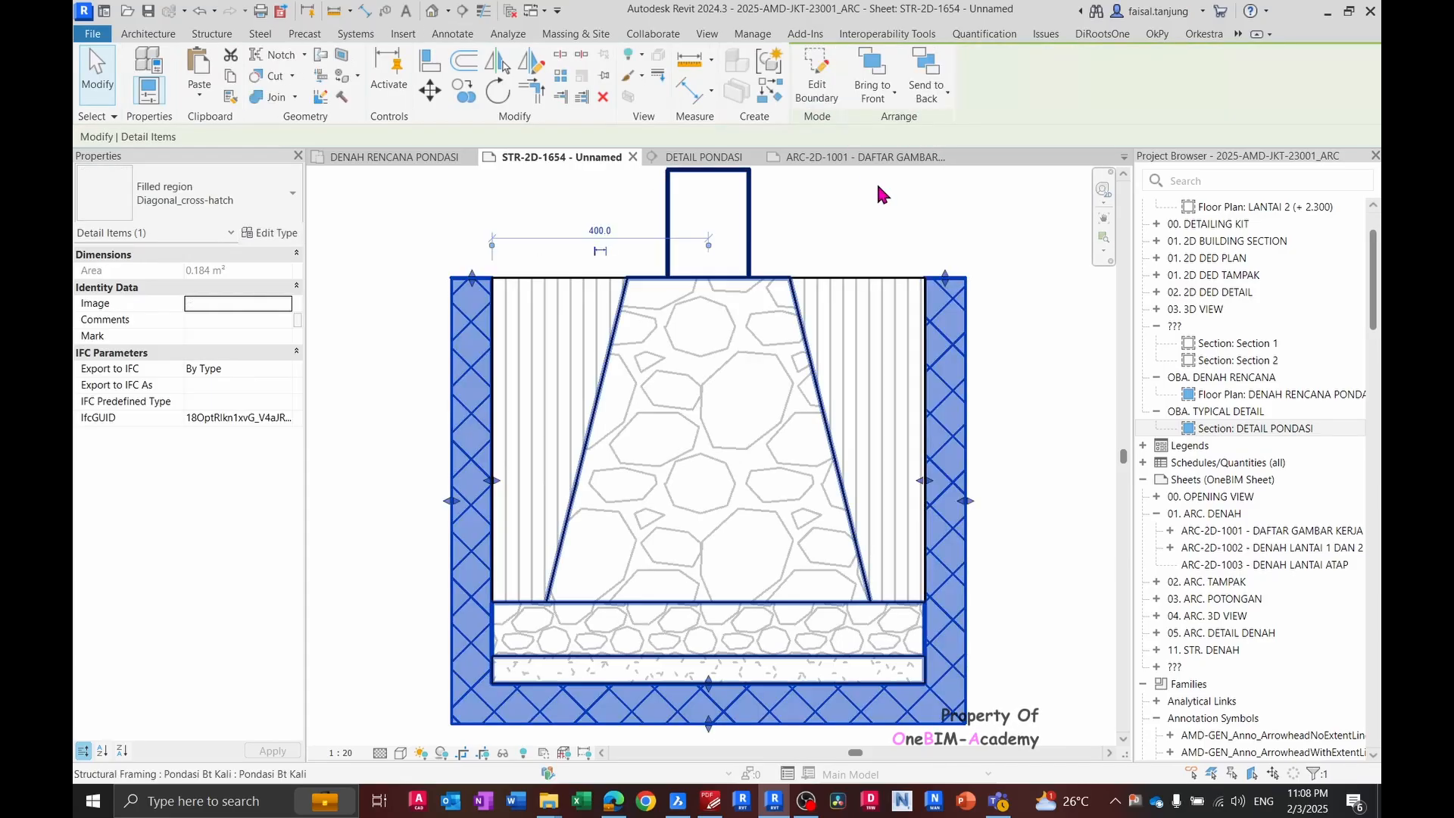
{"action": "left_click", "coordinate": [891, 203]}
- Inspect where the Batu Kosong region's edge meets the boundary line of the soil hatch
{"action": "scroll", "coordinate": [951, 629], "scroll_direction": "up", "scroll_amount": 3}
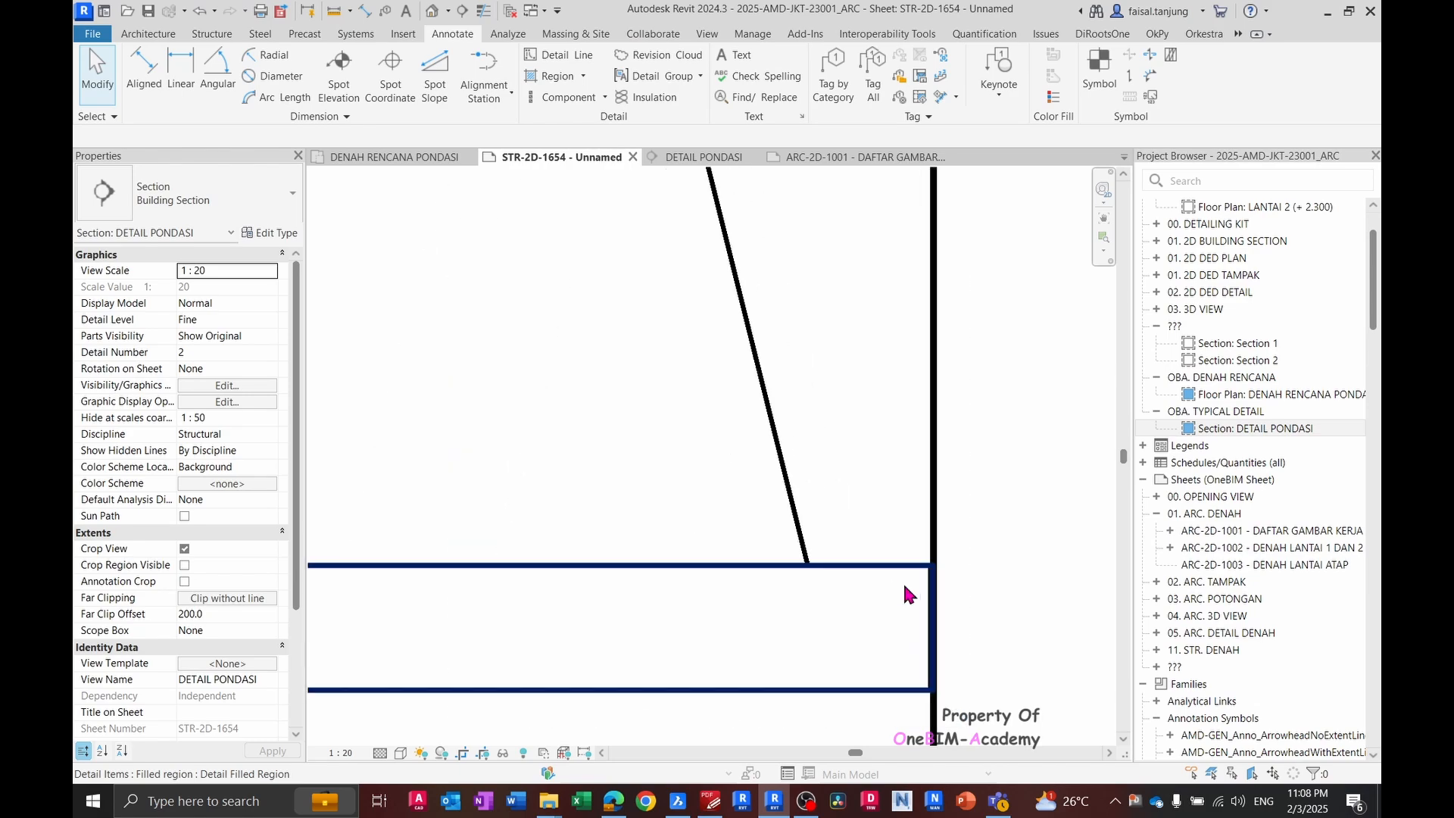
{"action": "left_click", "coordinate": [906, 588]}
{"action": "scroll", "coordinate": [932, 621], "scroll_direction": "up", "scroll_amount": 3}
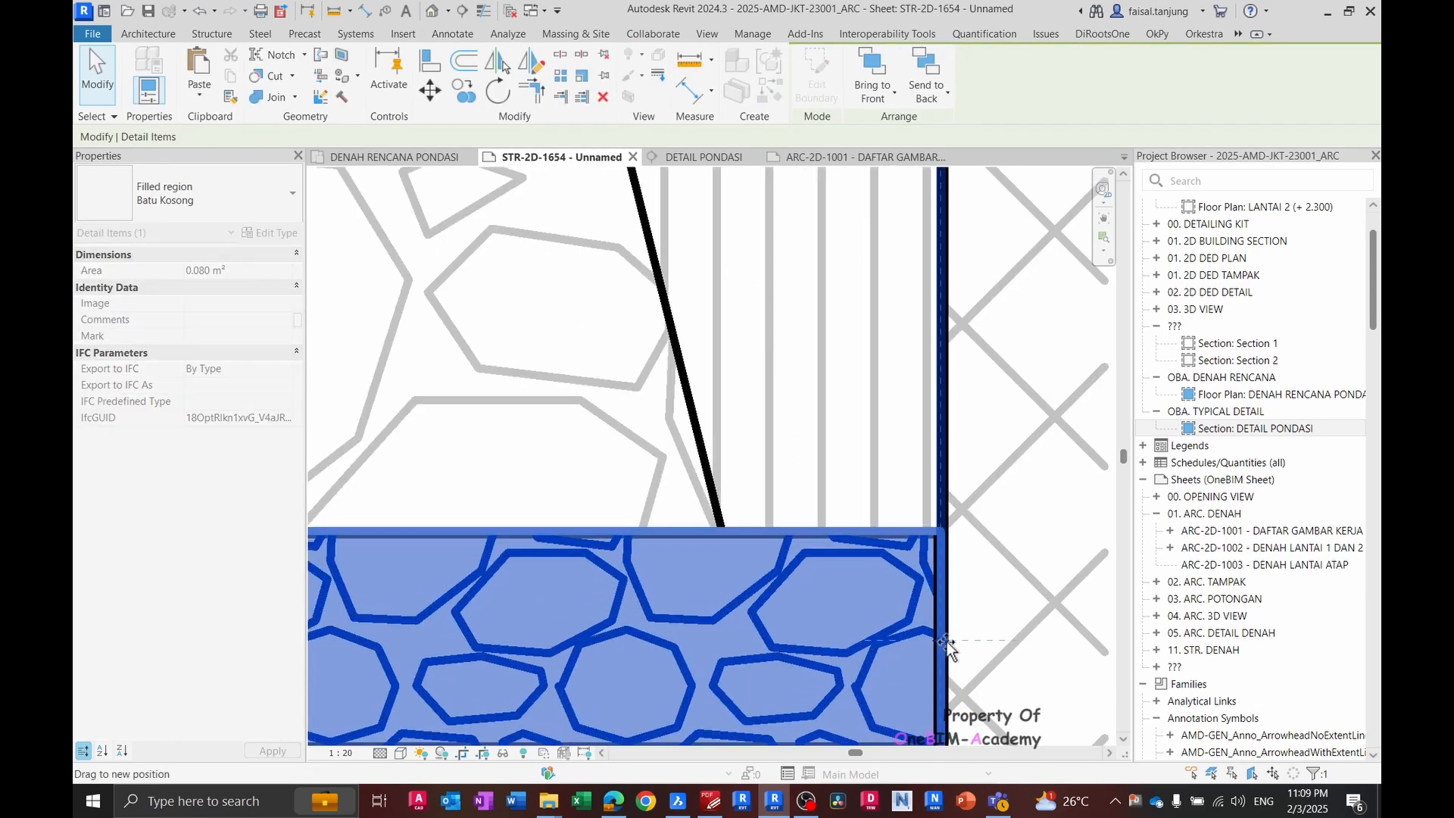
{"action": "key", "text": "Escape"}
{"action": "scroll", "coordinate": [649, 538], "scroll_direction": "down", "scroll_amount": 3}
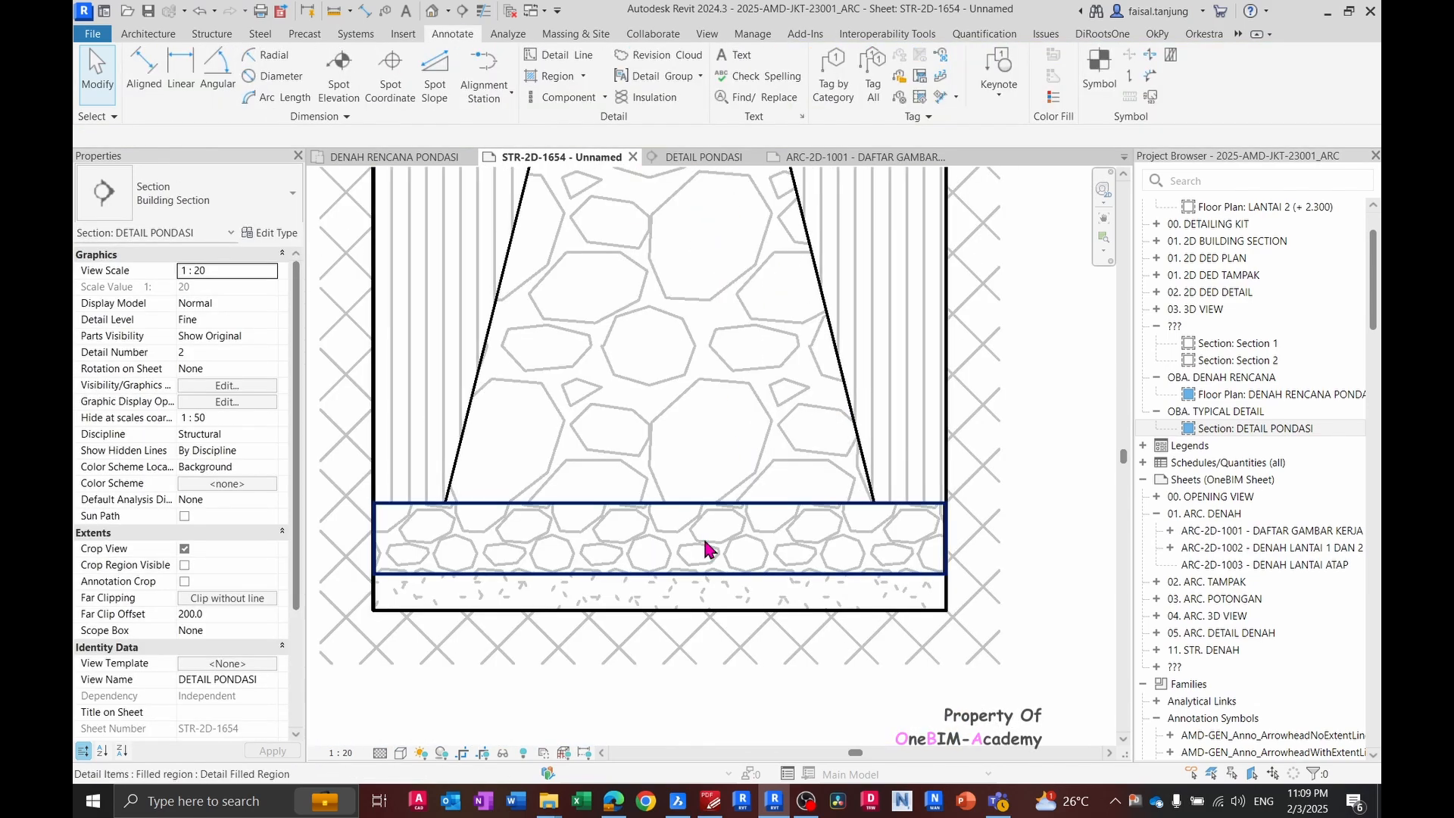
{"action": "scroll", "coordinate": [746, 561], "scroll_direction": "down", "scroll_amount": 2}
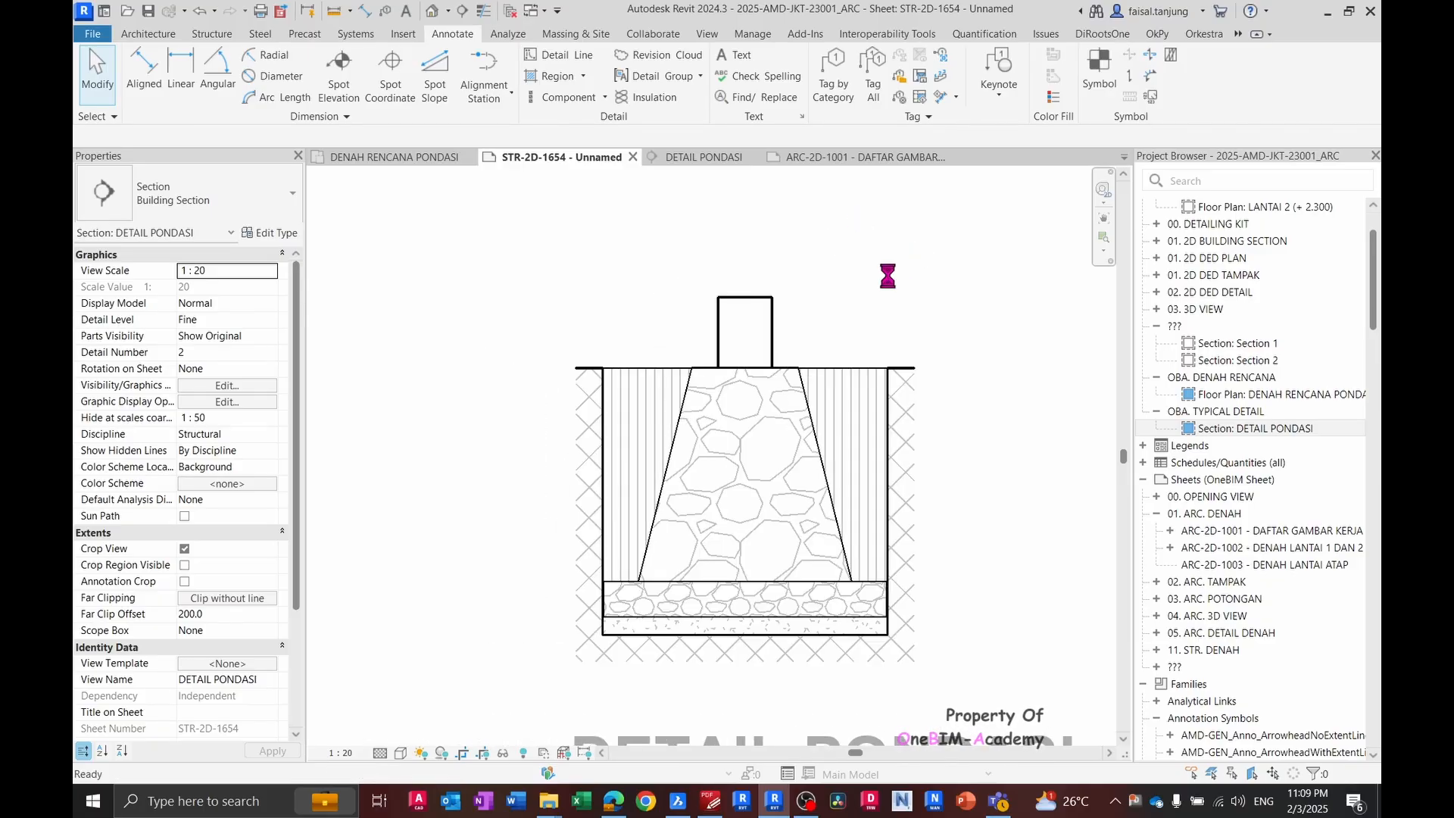
- Check the Sloof reinforcement in the Detail Pondasi drawing in PDF-XChange Editor, and return to Revit
{"action": "key", "text": "alt+Tab"}
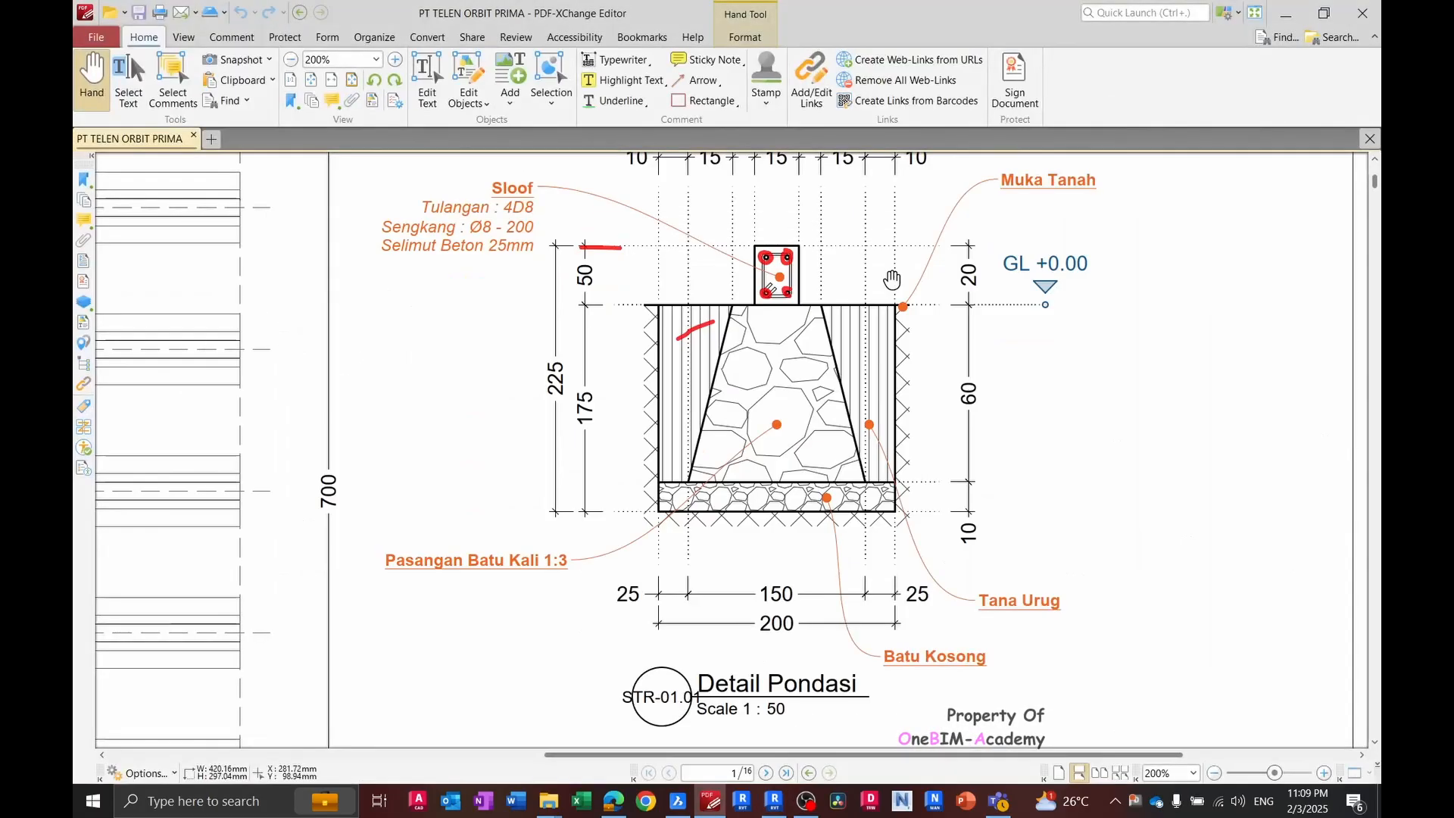
{"action": "scroll", "coordinate": [820, 350], "scroll_direction": "up", "scroll_amount": 3}
{"action": "mouse_move", "coordinate": [820, 351]}
{"action": "left_mouse_down"}
{"action": "mouse_move", "coordinate": [817, 282]}
{"action": "mouse_move", "coordinate": [829, 318]}
{"action": "left_mouse_up"}
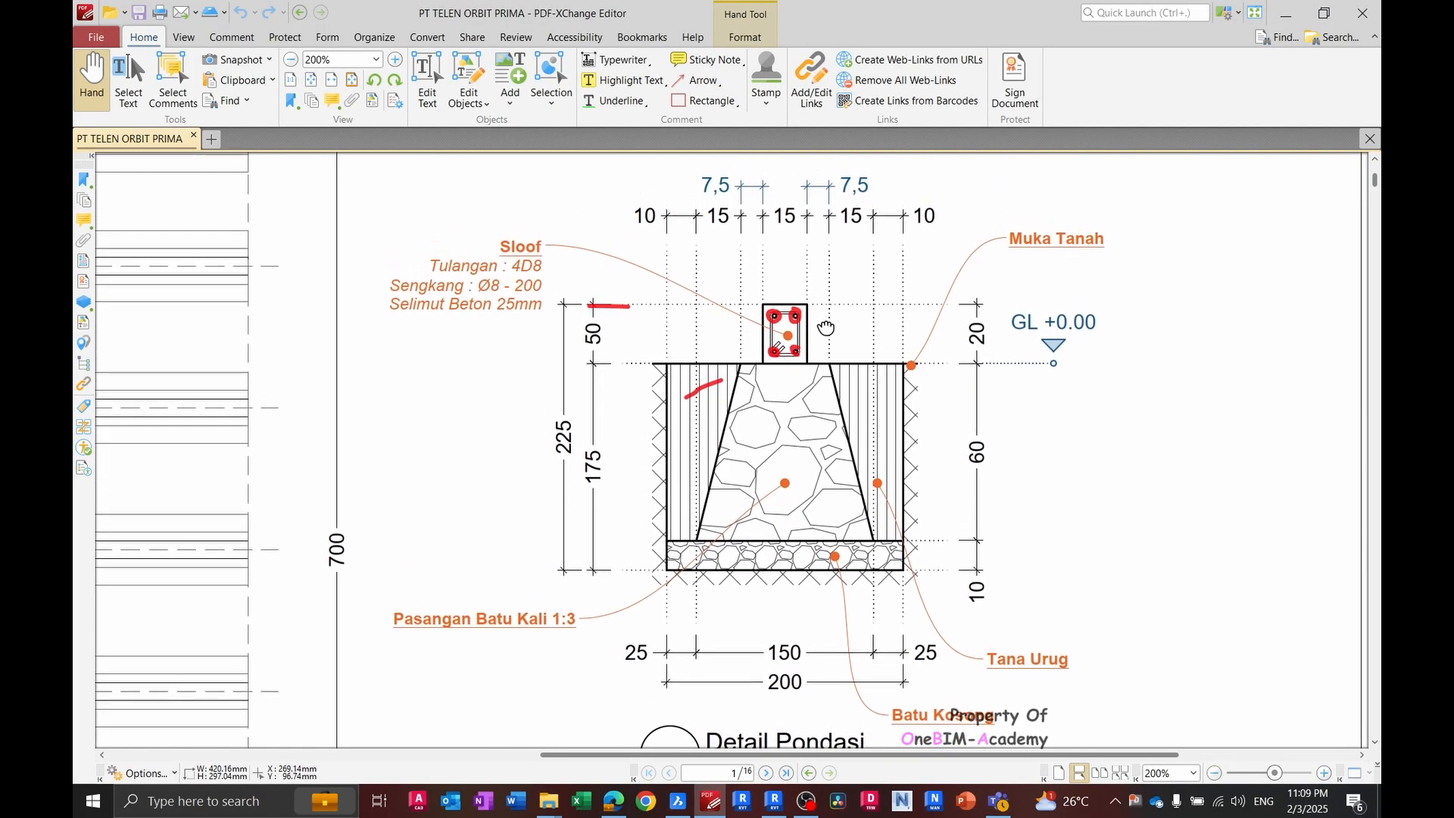
{"action": "scroll", "coordinate": [793, 342], "scroll_direction": "up", "scroll_amount": 3, "text": "ctrl"}
{"action": "key", "text": "alt+Tab"}
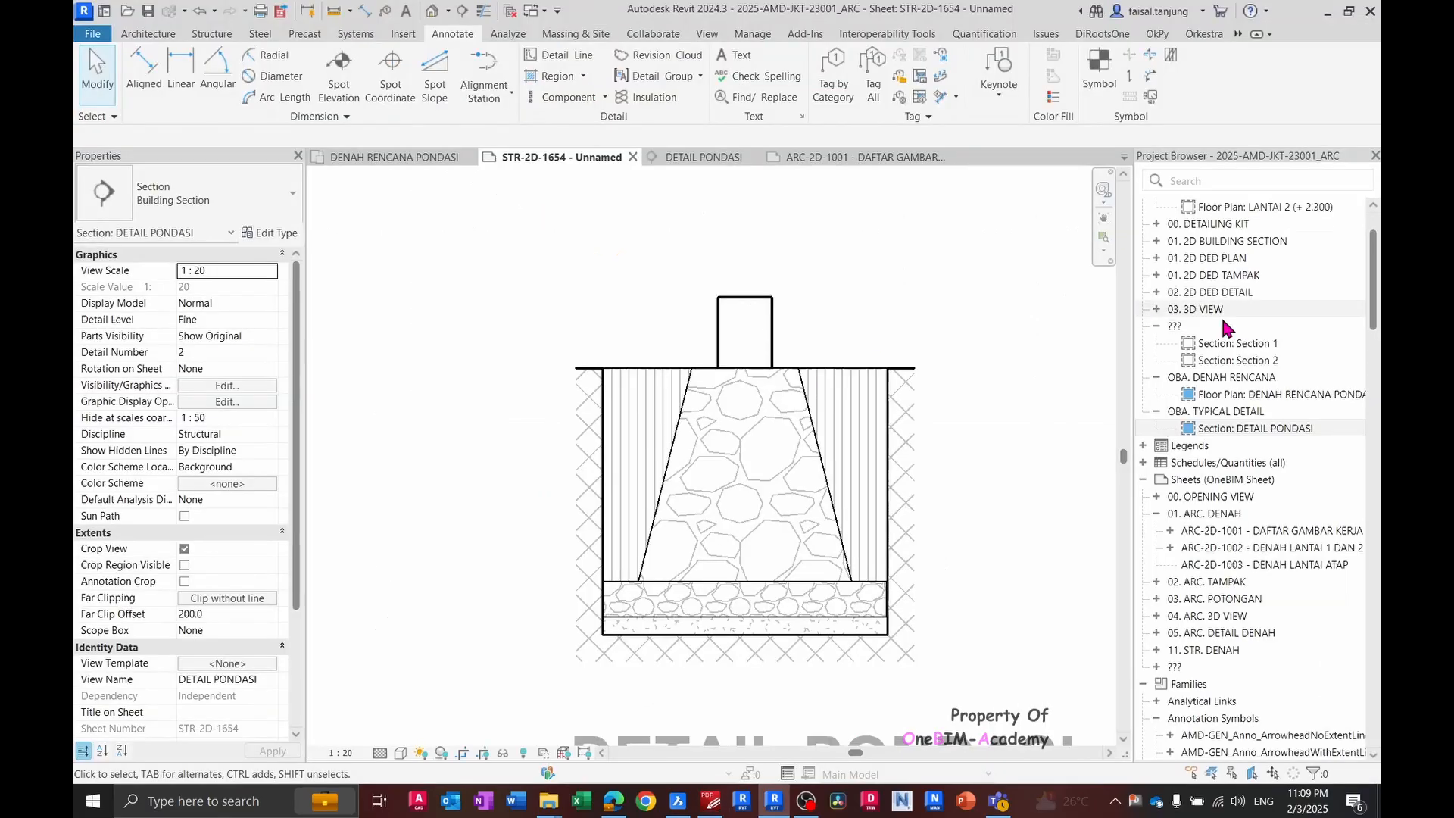
- Collapse the project's view tree, expand 00. DETAILING KIT and open the Reinforced Concrete Detailing Kit drafting view
{"action": "scroll", "coordinate": [1243, 369], "scroll_direction": "down", "scroll_amount": 7}
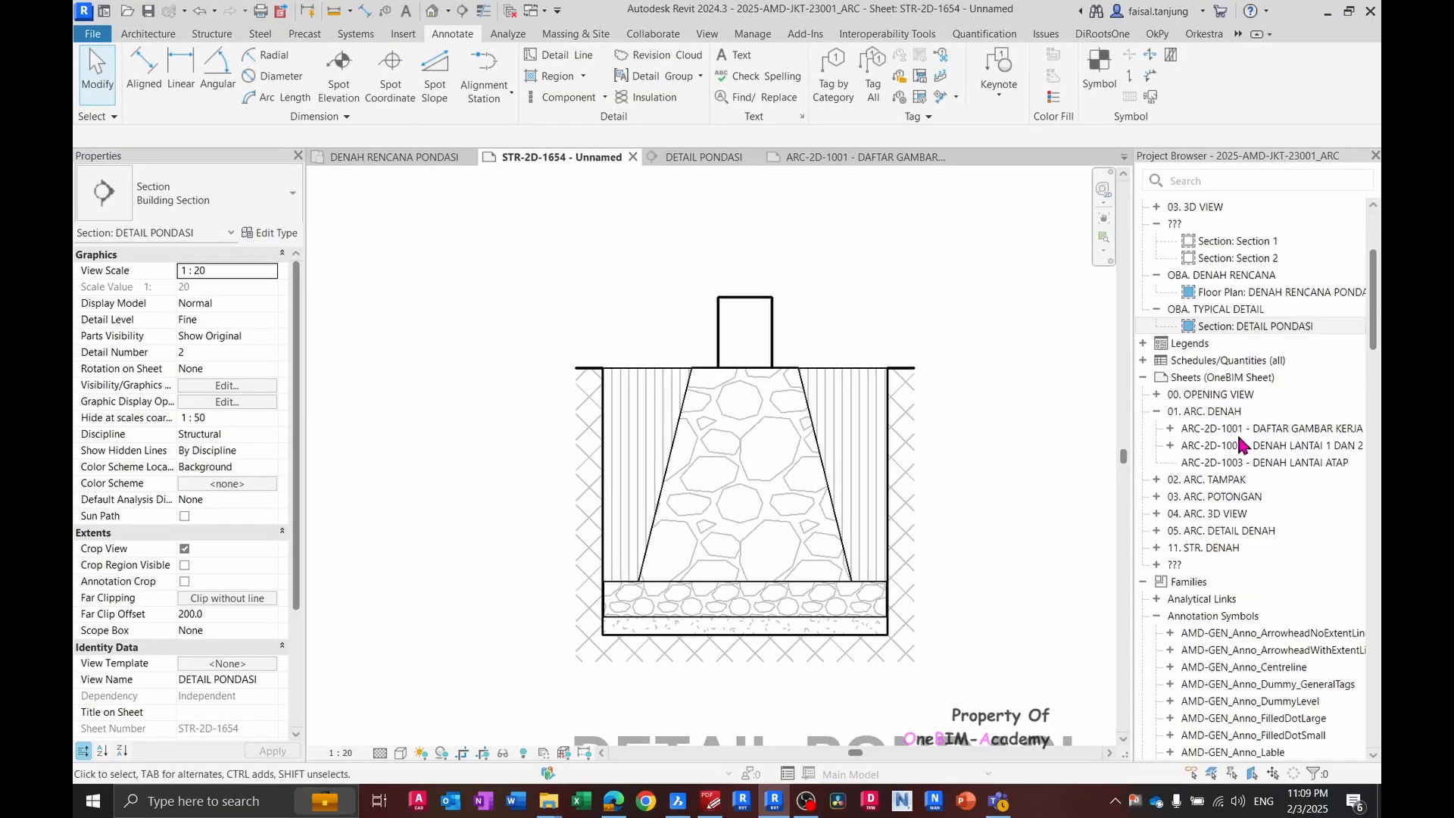
{"action": "scroll", "coordinate": [1288, 371], "scroll_direction": "up", "scroll_amount": 7}
{"action": "right_click", "coordinate": [1302, 364]}
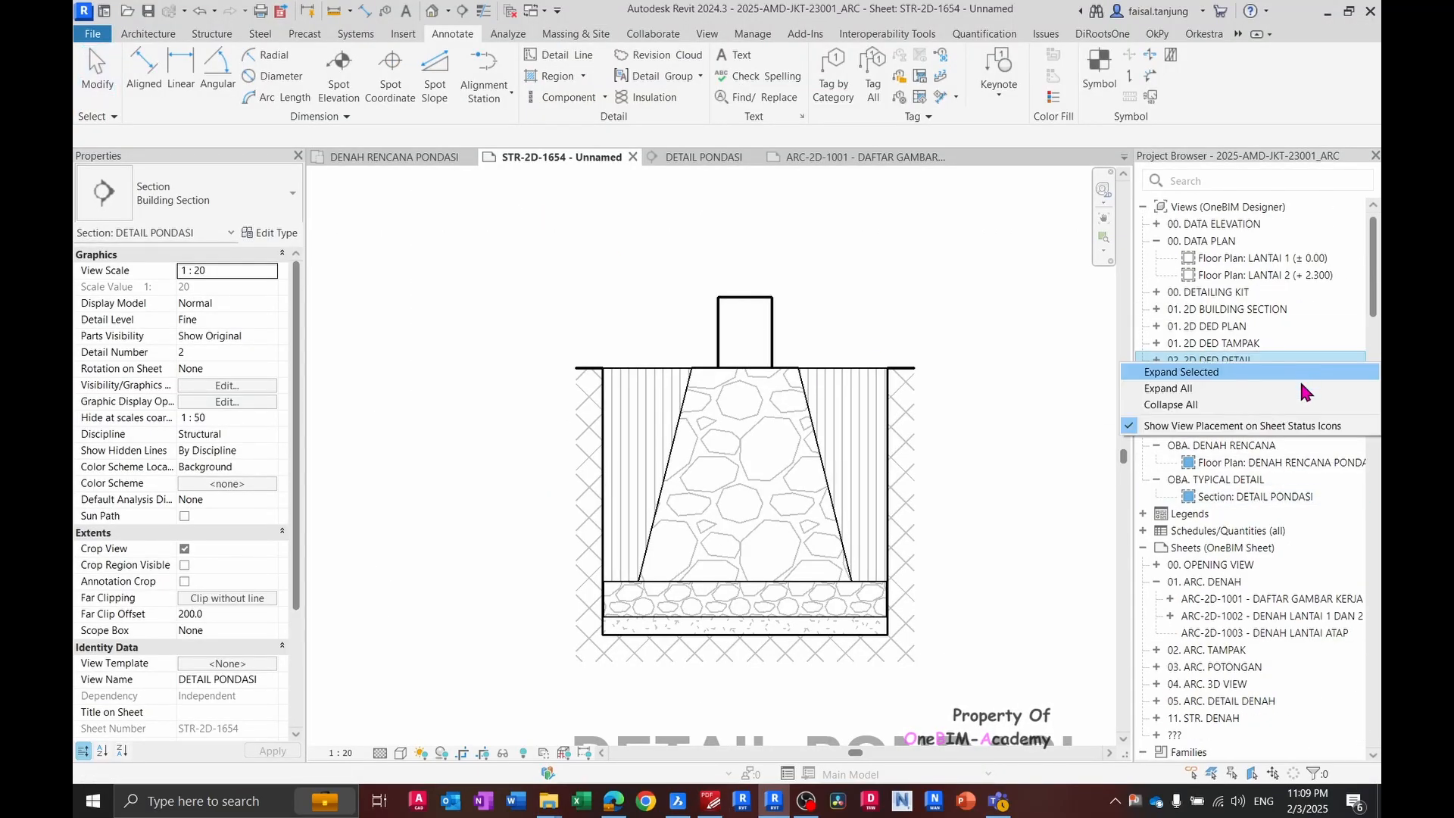
{"action": "left_click", "coordinate": [1243, 402]}
{"action": "double_click", "coordinate": [1216, 207]}
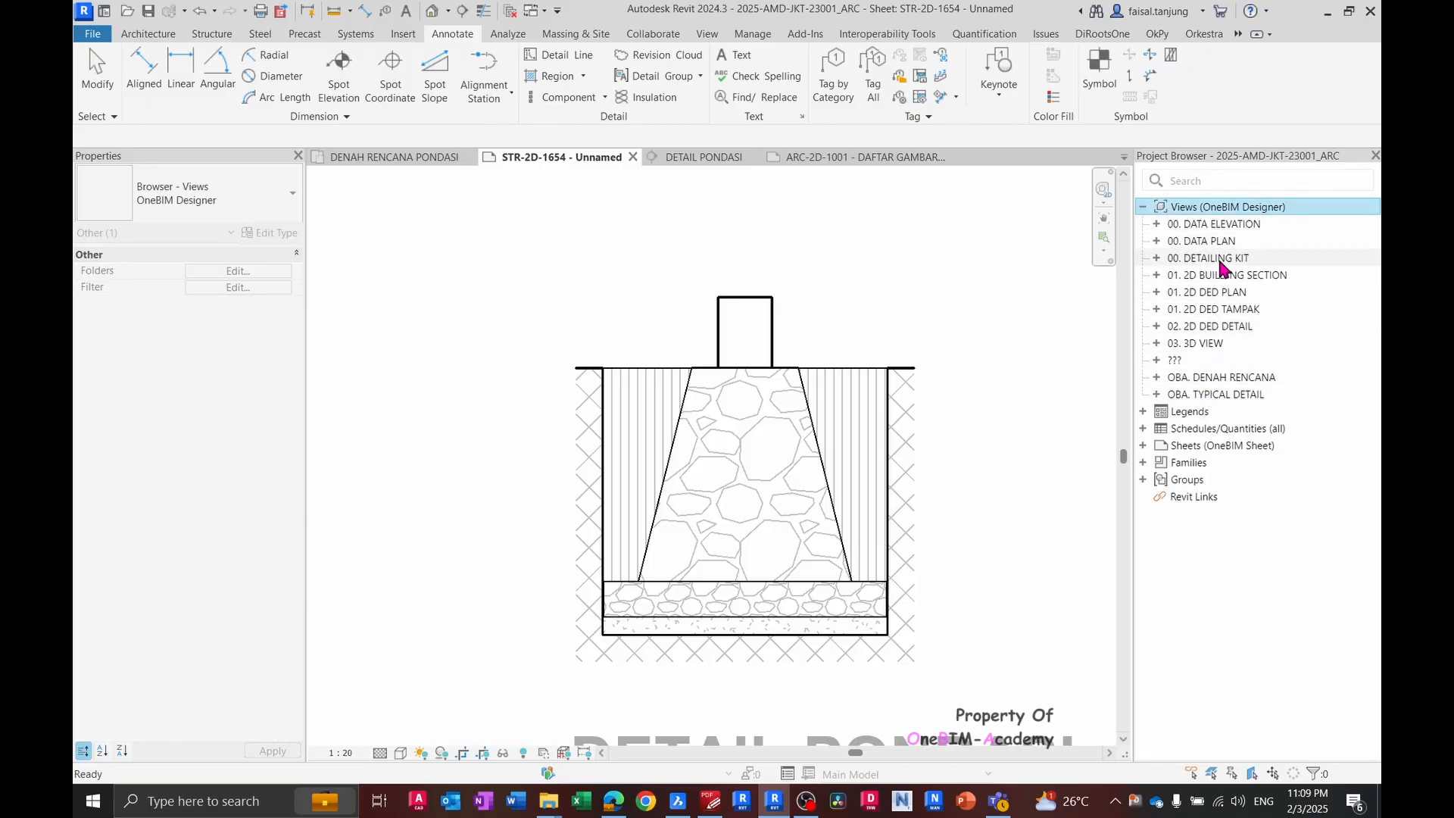
{"action": "double_click", "coordinate": [1208, 259]}
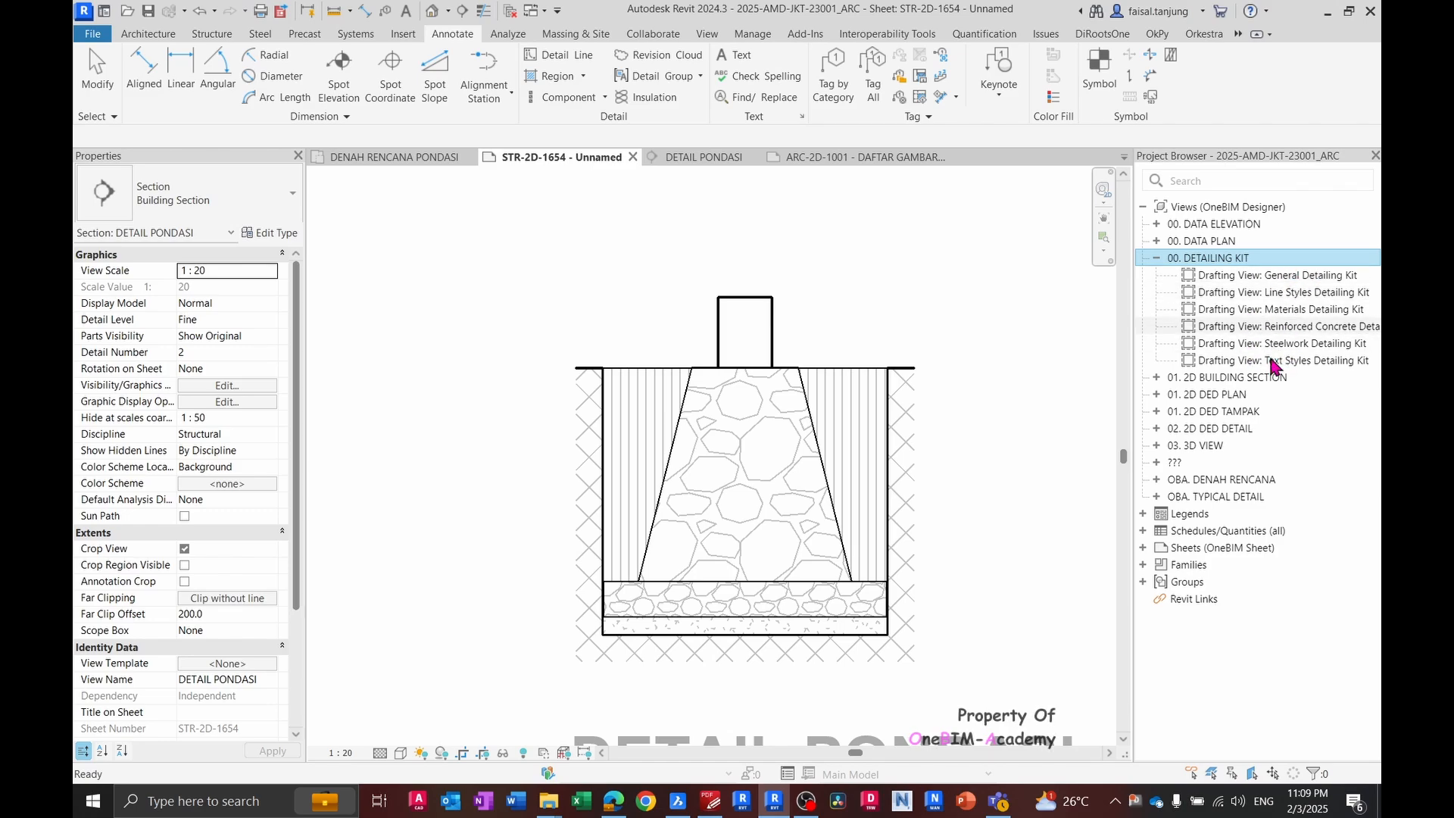
{"action": "double_click", "coordinate": [1296, 327]}
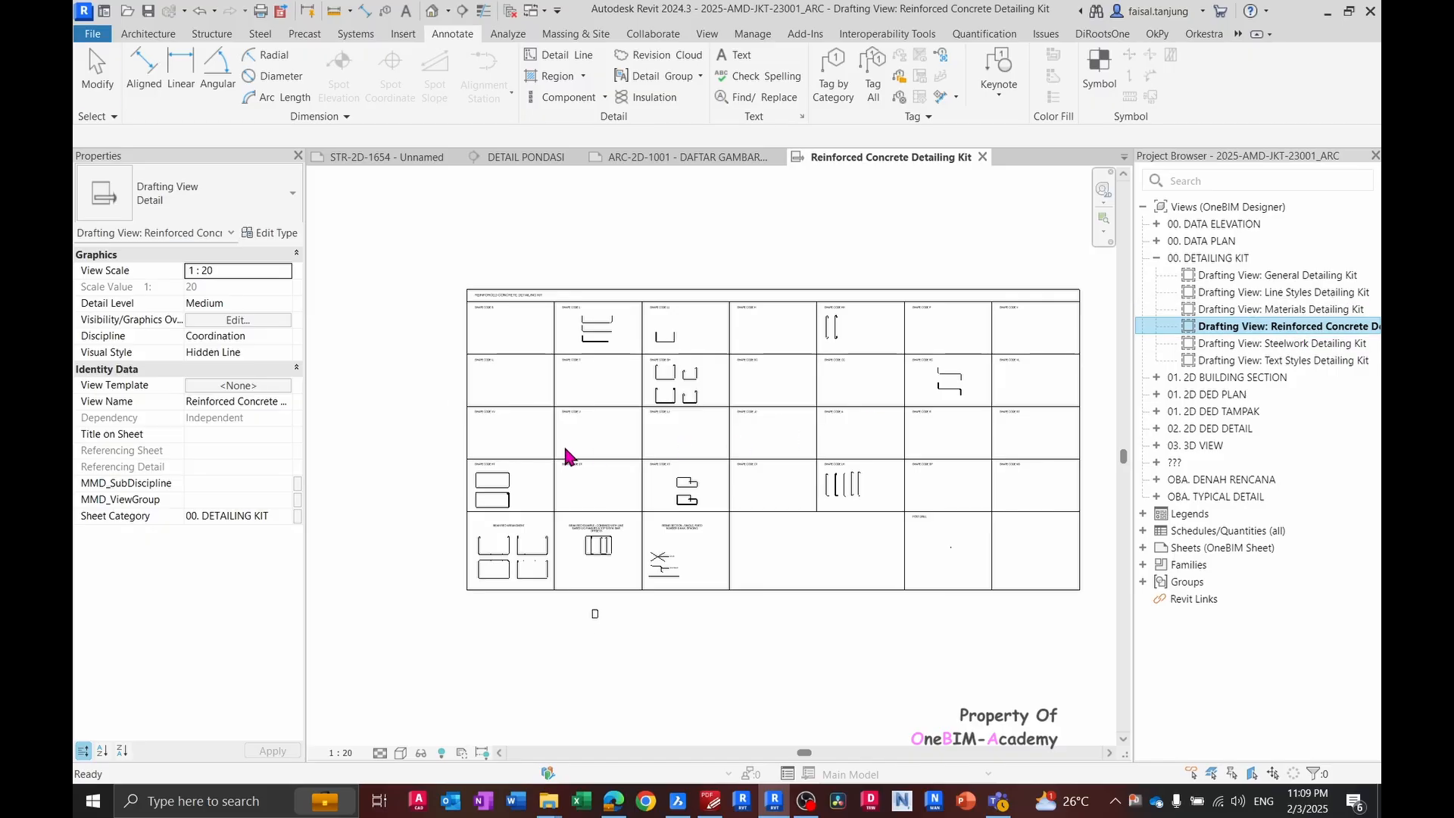
- Copy the Closed Lig - Single Line beam rebar item below the kit table into the DETAIL PONDASI section
{"action": "scroll", "coordinate": [606, 659], "scroll_direction": "up", "scroll_amount": 6}
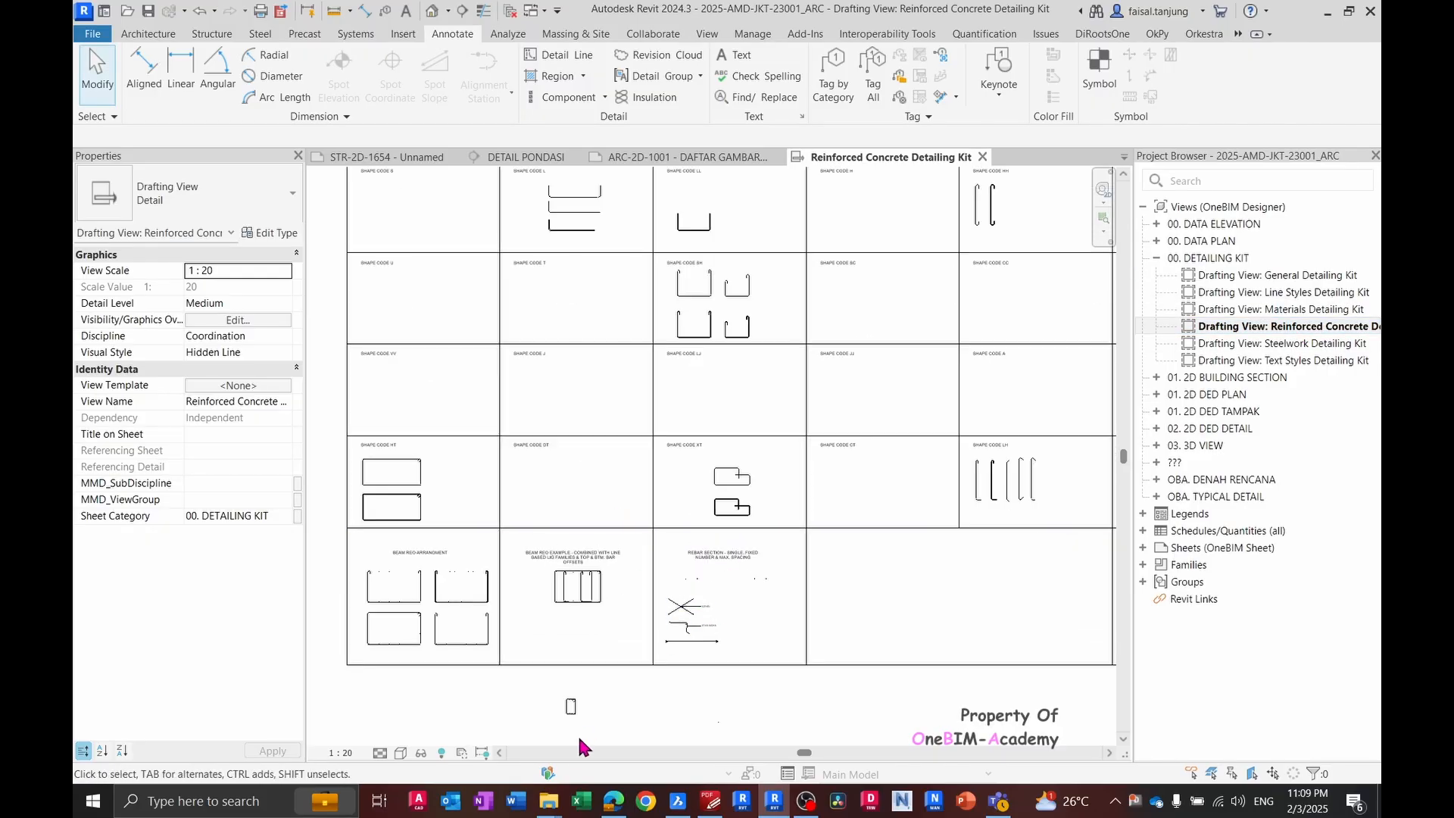
{"action": "scroll", "coordinate": [575, 701], "scroll_direction": "up", "scroll_amount": 2}
{"action": "left_click", "coordinate": [603, 659]}
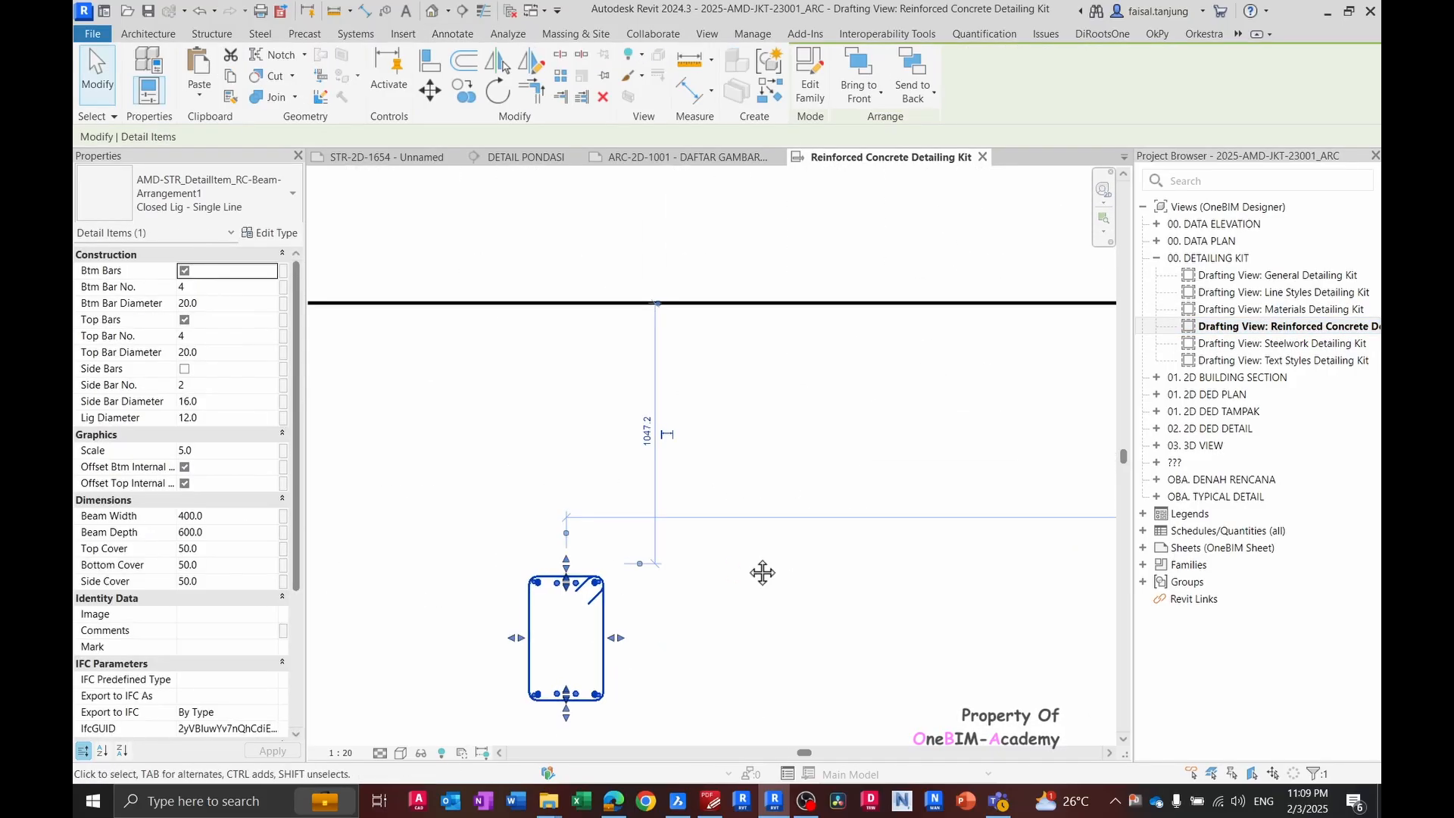
{"action": "left_click", "coordinate": [526, 158]}
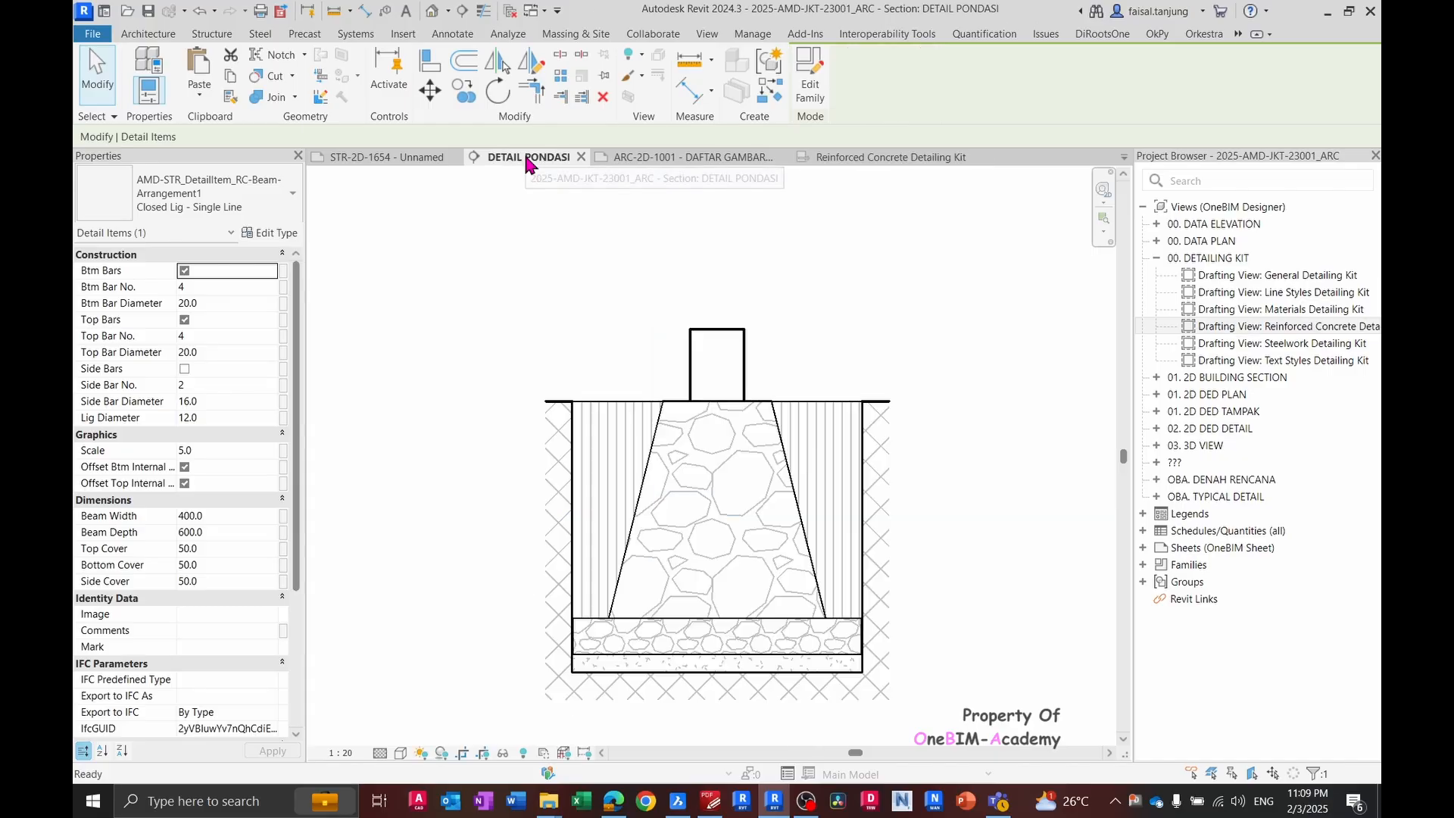
{"action": "key", "text": "ctrl+v"}
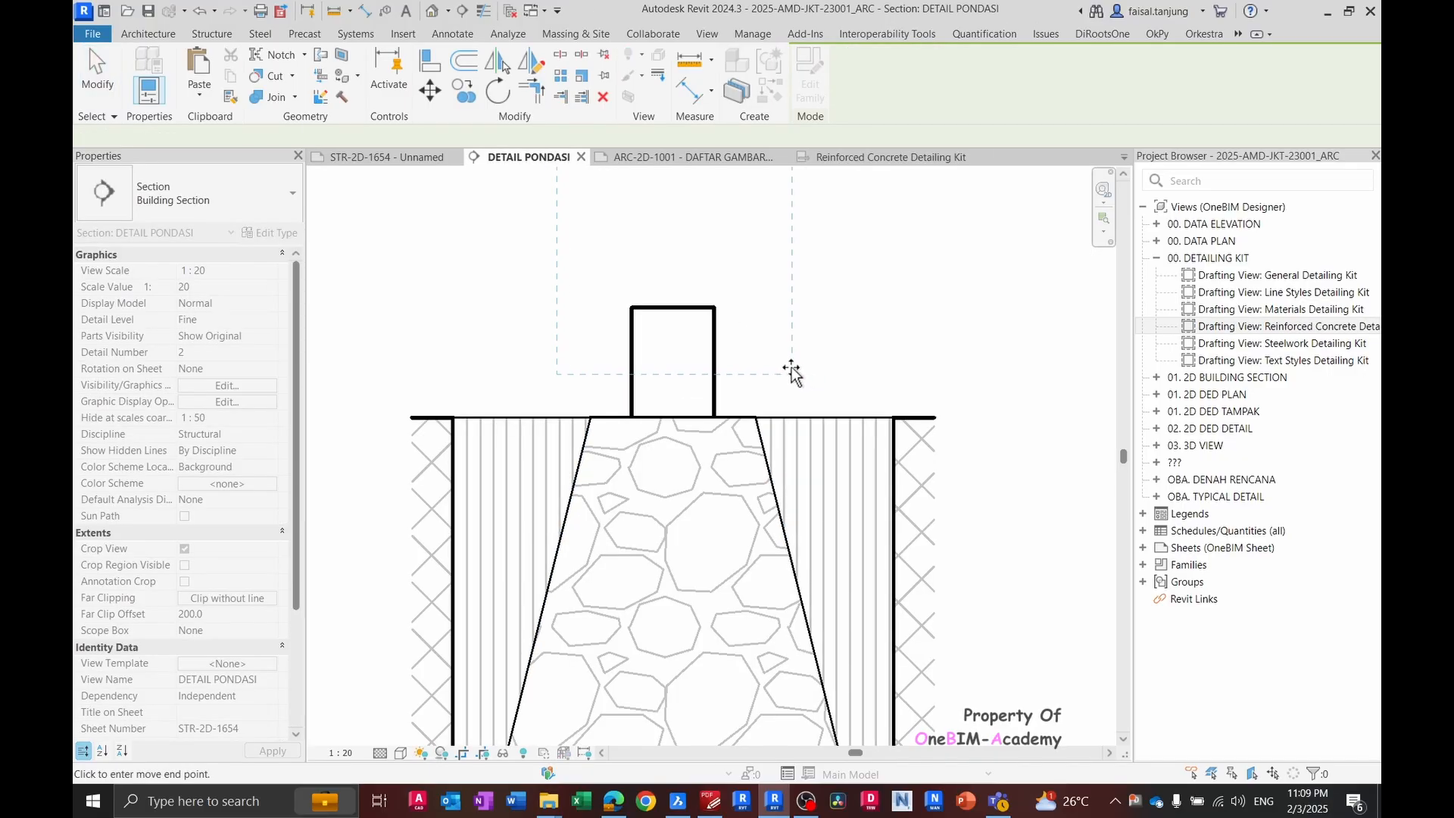
{"action": "scroll", "coordinate": [870, 357], "scroll_direction": "down", "scroll_amount": 2}
{"action": "left_click", "coordinate": [870, 357]}
{"action": "key", "text": "Escape"}
- Move the pasted rebar item over the sloof and shrink it to about 275 mm wide and 185 mm deep
{"action": "left_click", "coordinate": [780, 205]}
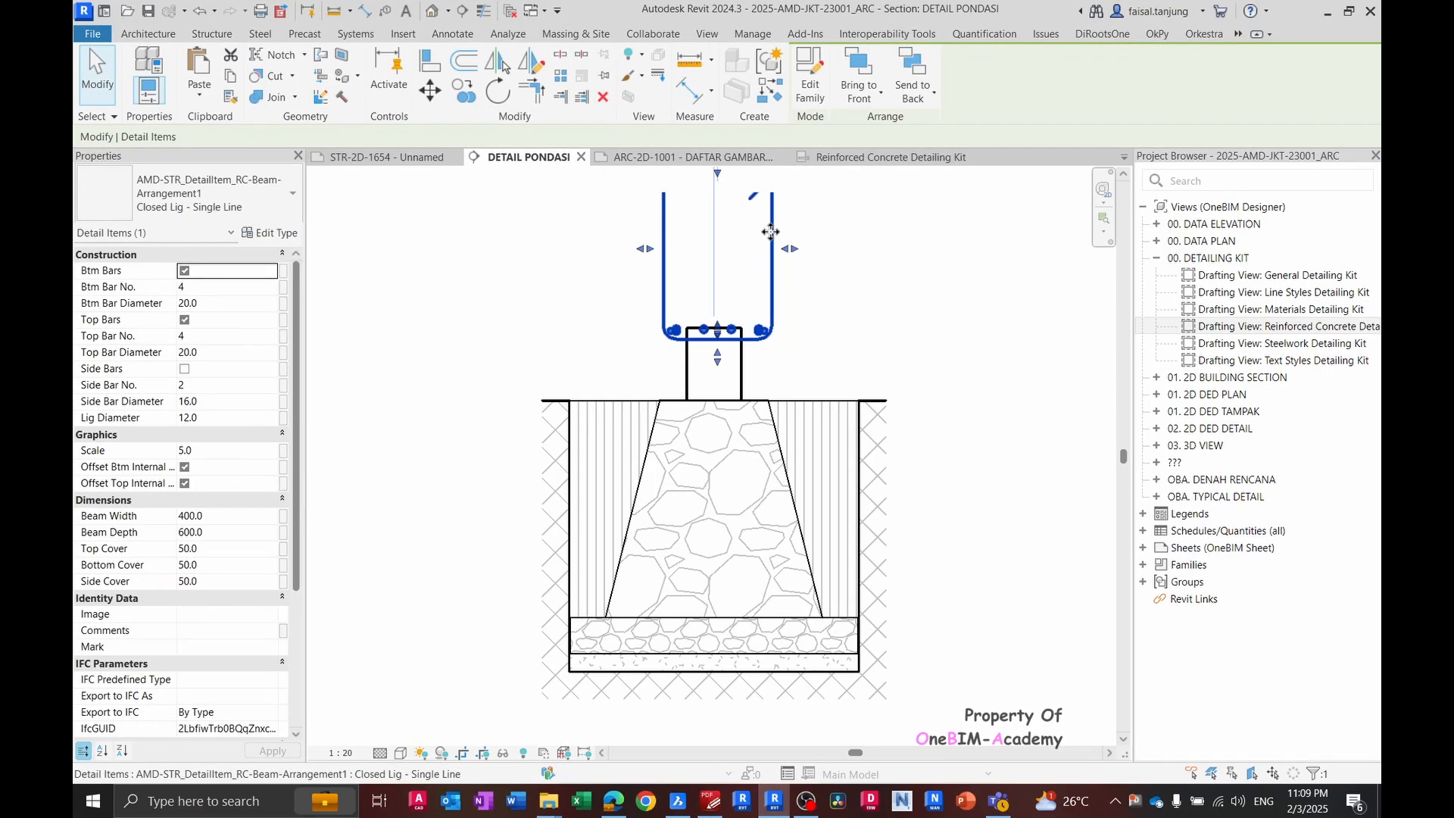
{"action": "left_click_drag", "start_coordinate": [780, 205], "coordinate": [771, 415]}
{"action": "scroll", "coordinate": [714, 550], "scroll_direction": "up", "scroll_amount": 2}
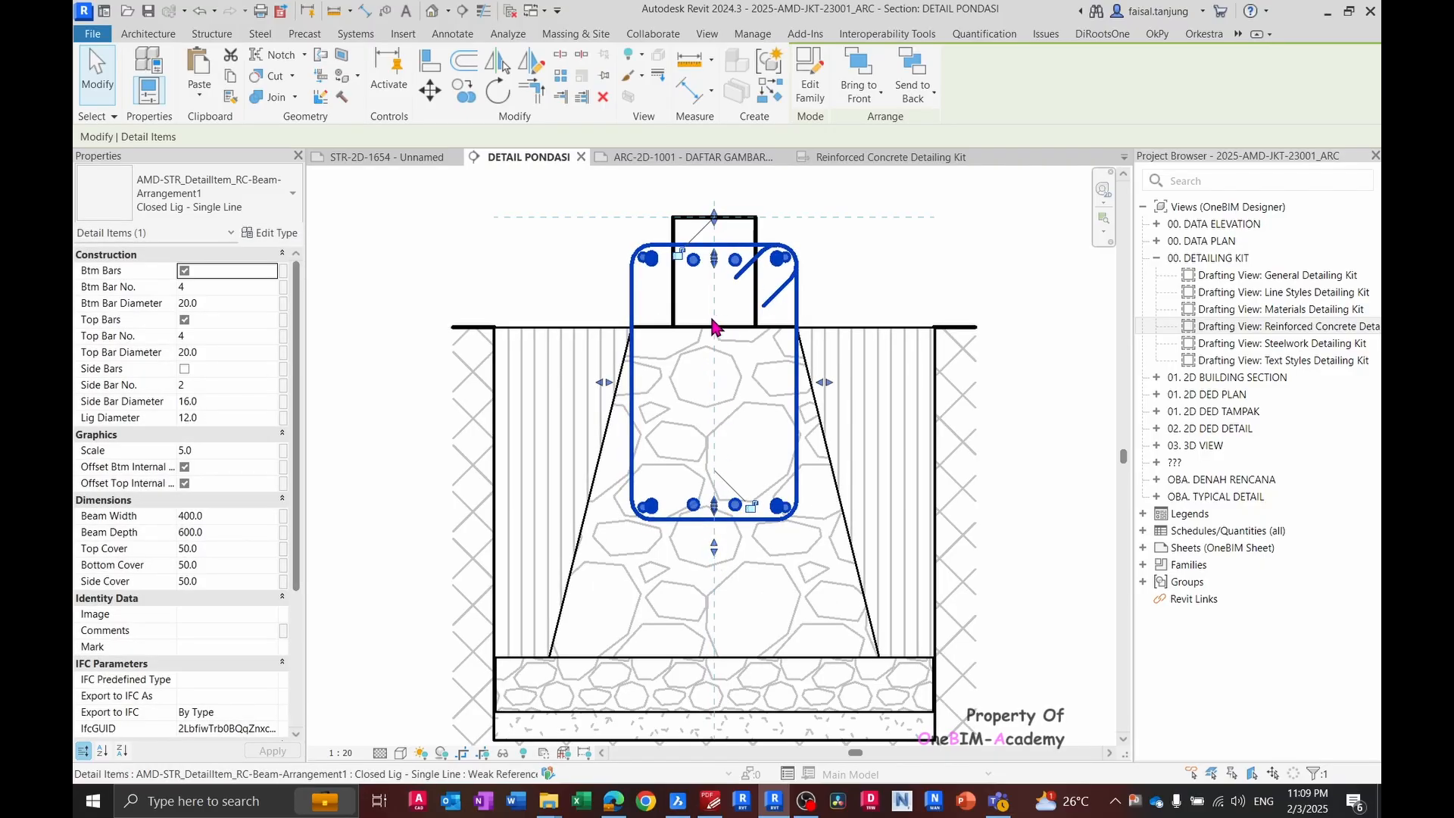
{"action": "left_click_drag", "start_coordinate": [713, 326], "coordinate": [773, 396]}
{"action": "scroll", "coordinate": [846, 279], "scroll_direction": "up", "scroll_amount": 3}
{"action": "middle_click_drag", "start_coordinate": [667, 312], "coordinate": [800, 414]}
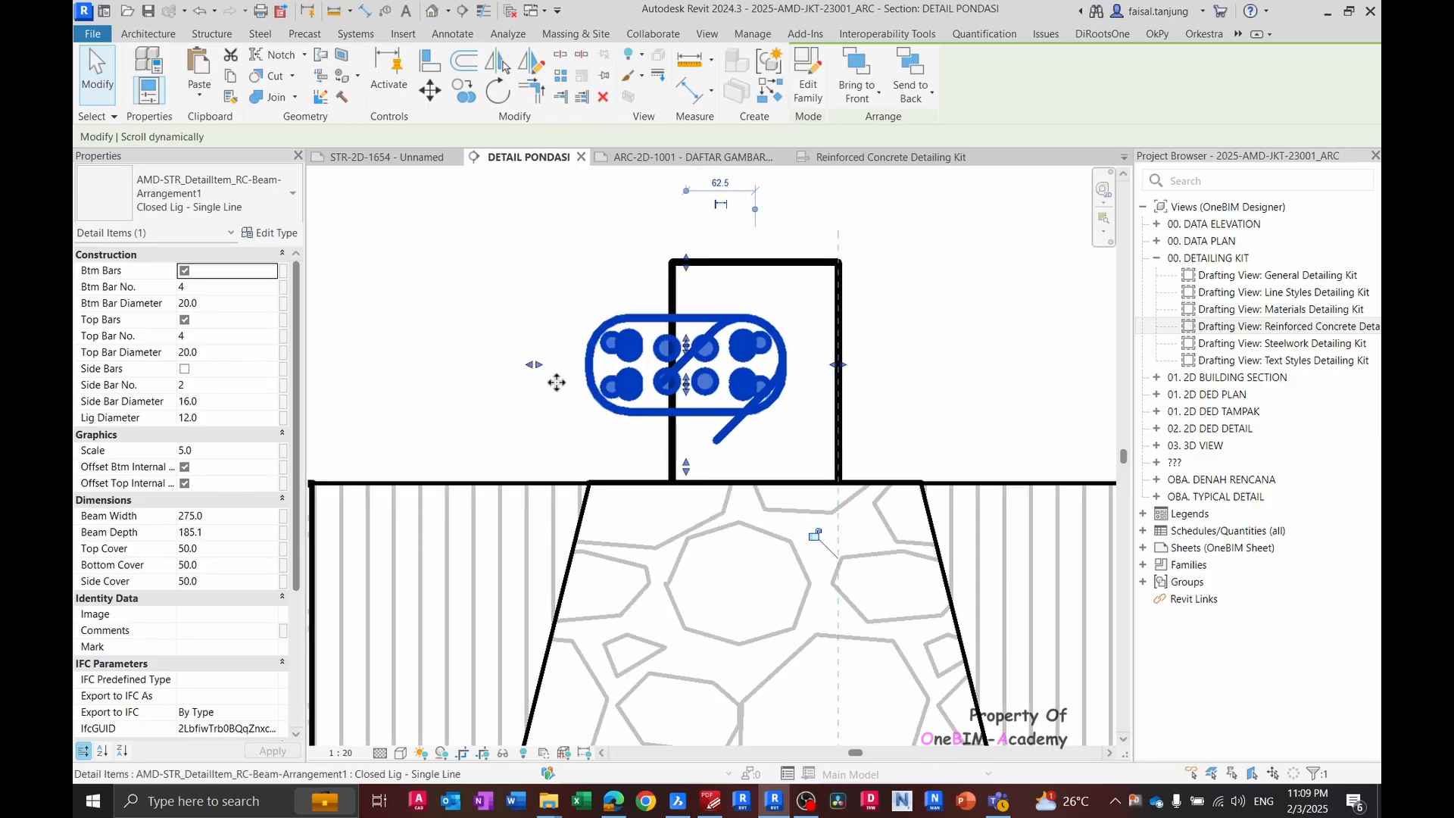
- Set the rebar item's top, bottom and side cover to 25 mm and fit its width to the sloof at 150 mm
{"action": "left_click", "coordinate": [223, 550]}
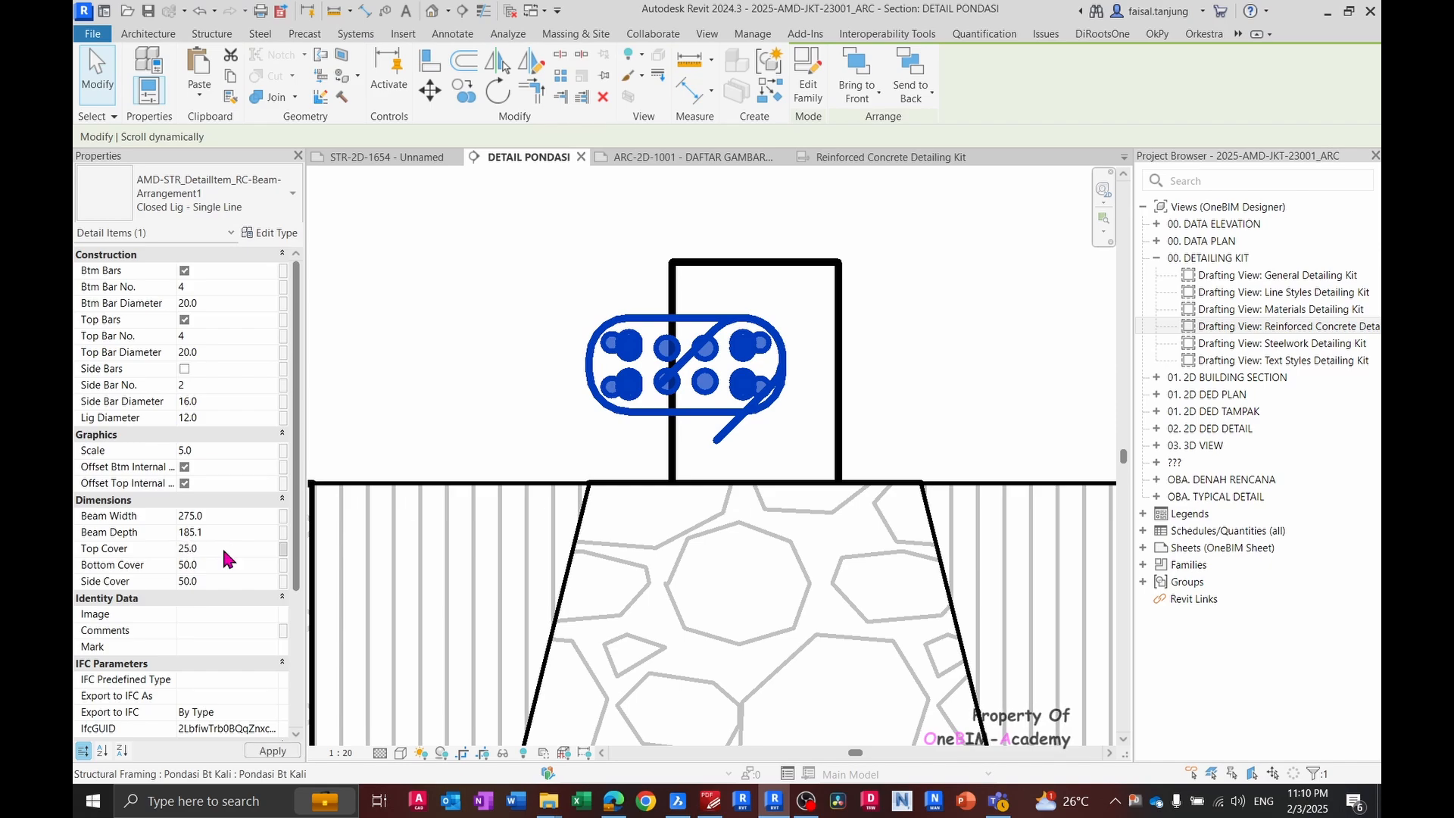
{"action": "key", "text": "Tab"}
{"action": "type", "text": "25"}
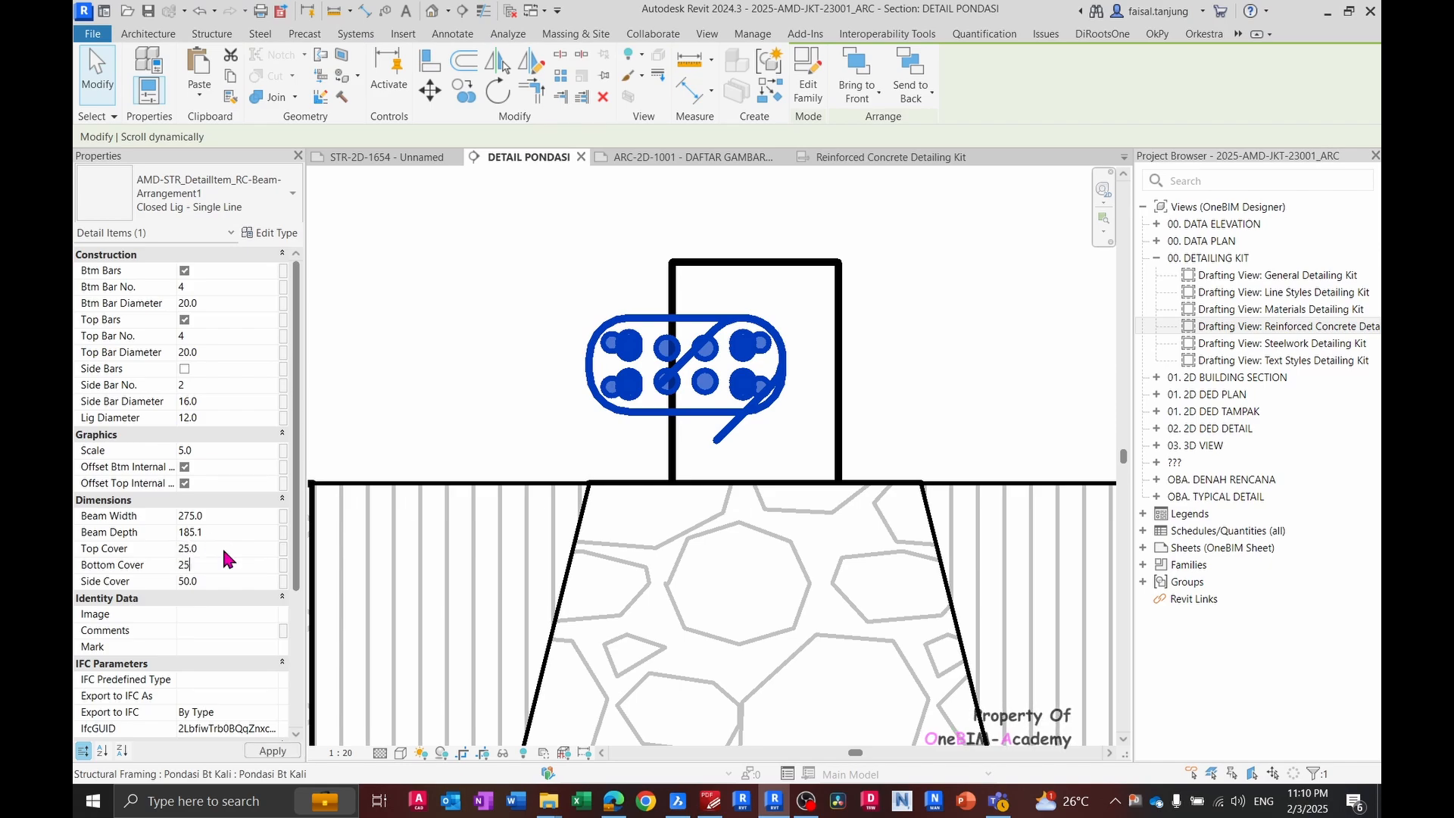
{"action": "key", "text": "Tab"}
{"action": "type", "text": "25"}
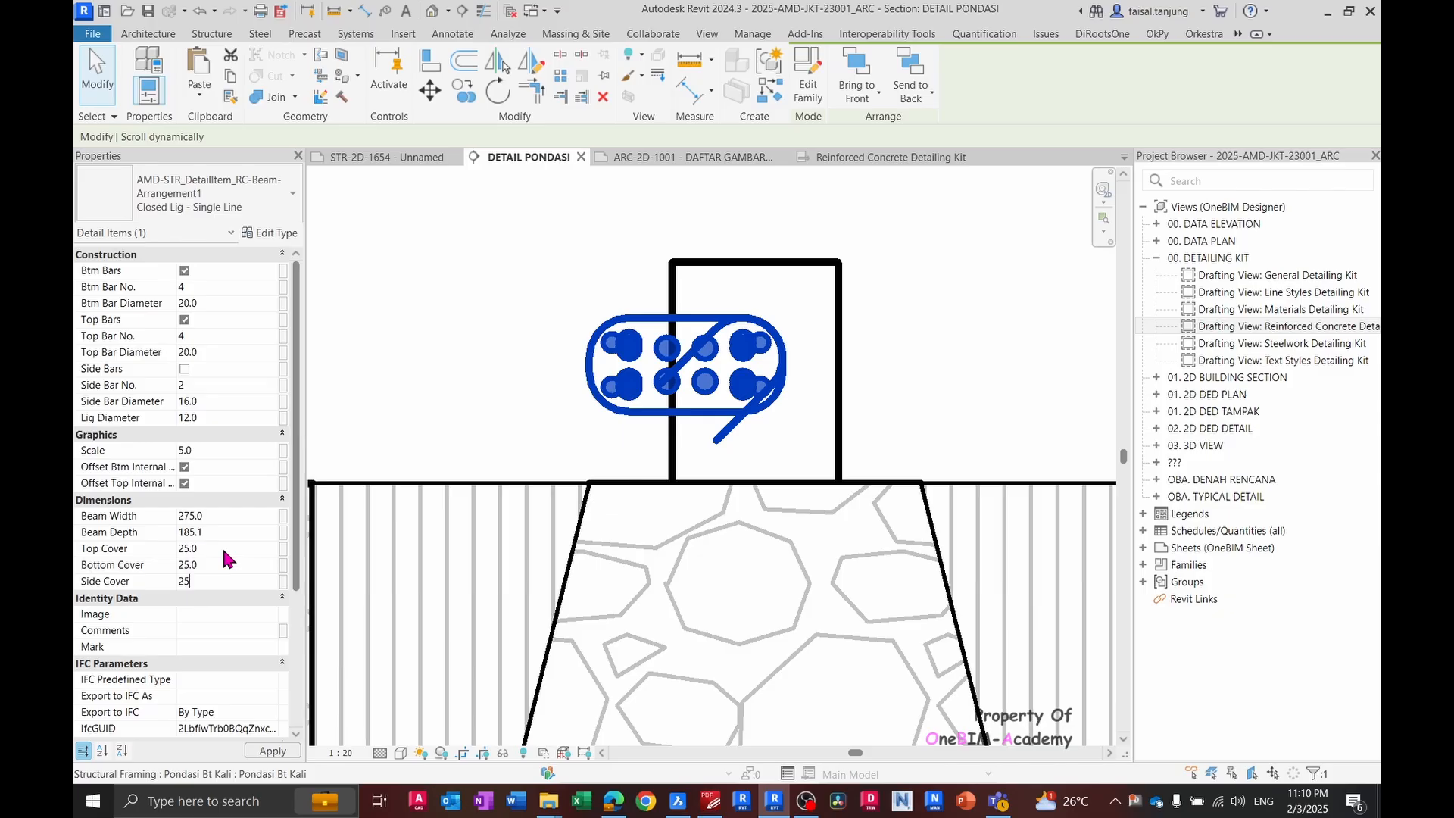
{"action": "key", "text": "Return"}
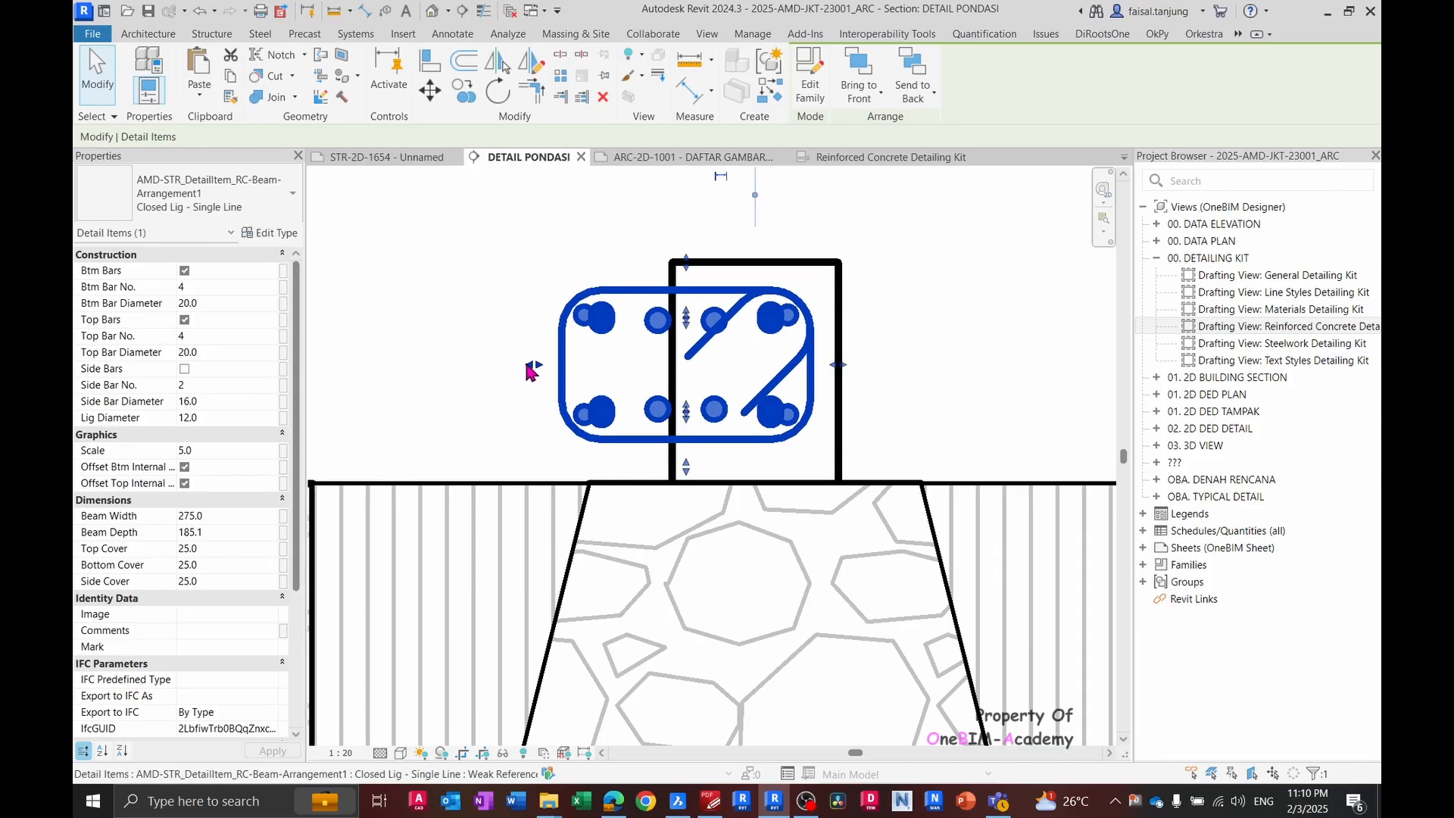
{"action": "left_click_drag", "start_coordinate": [656, 362], "coordinate": [669, 357]}
{"action": "left_click", "coordinate": [881, 355]}
- Set the rebar item's side bar diameter to 10 mm and its lig diameter to 8 mm
{"action": "left_click", "coordinate": [786, 350]}
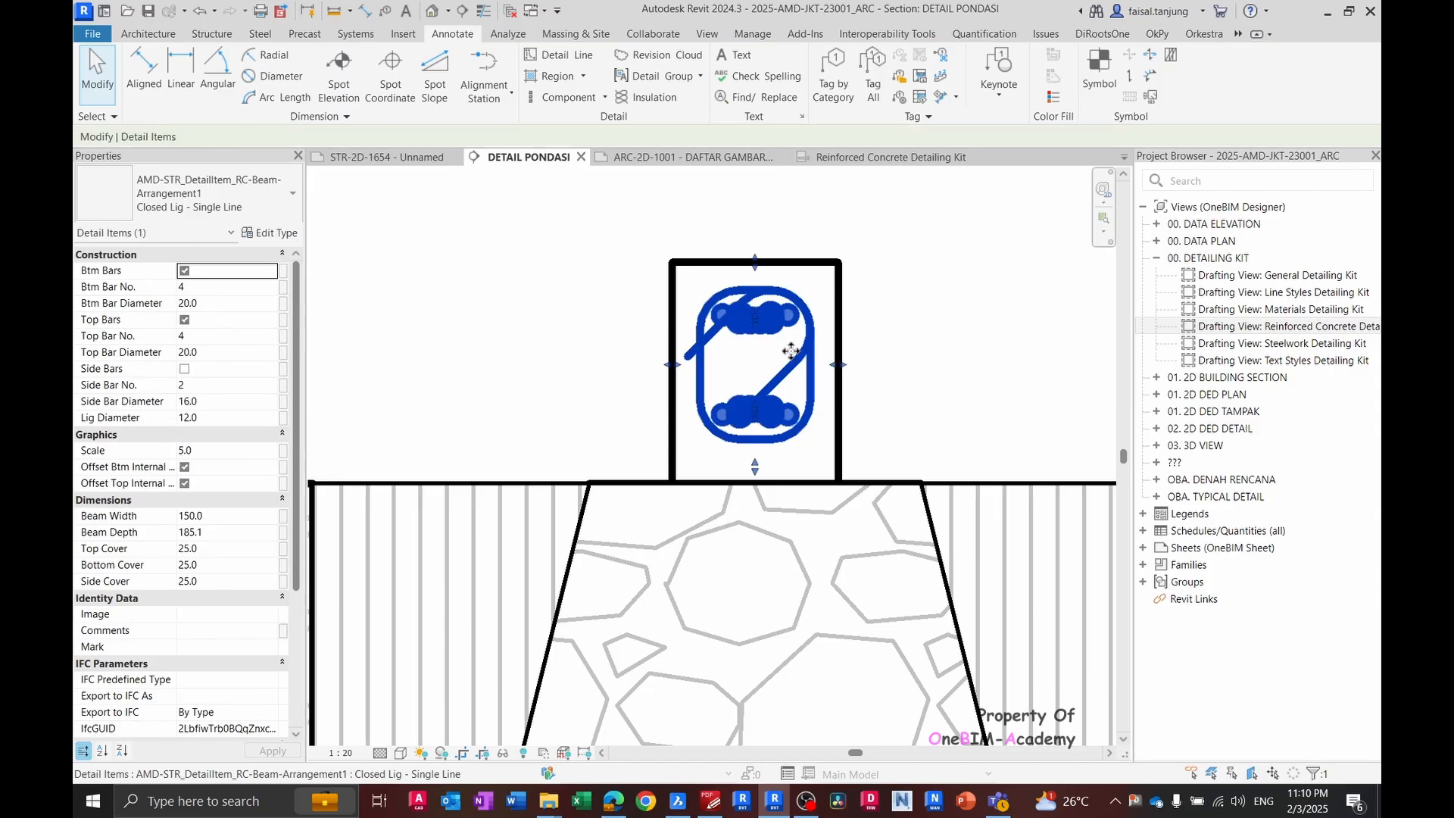
{"action": "left_click", "coordinate": [216, 401]}
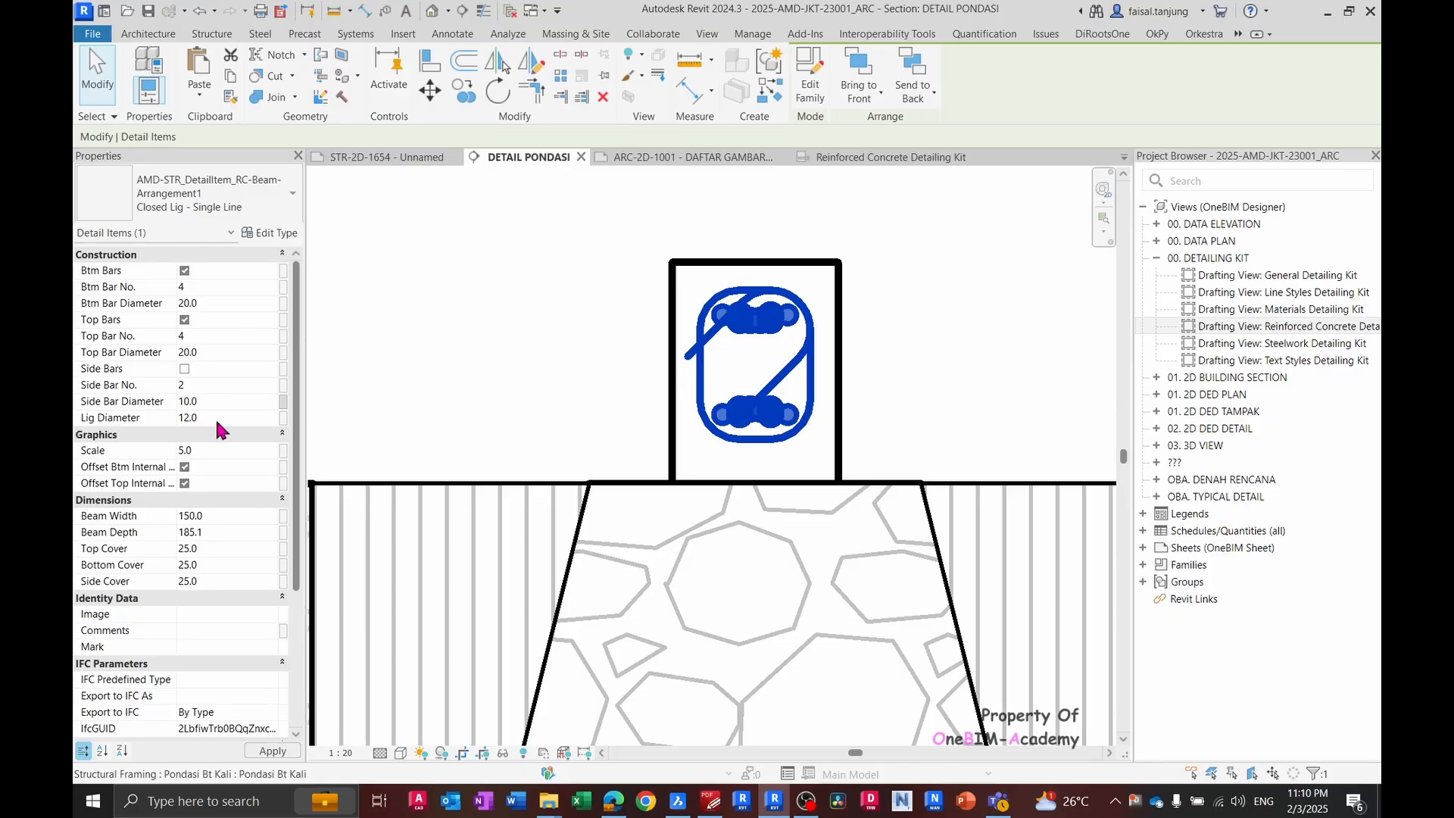
{"action": "left_click", "coordinate": [233, 421]}
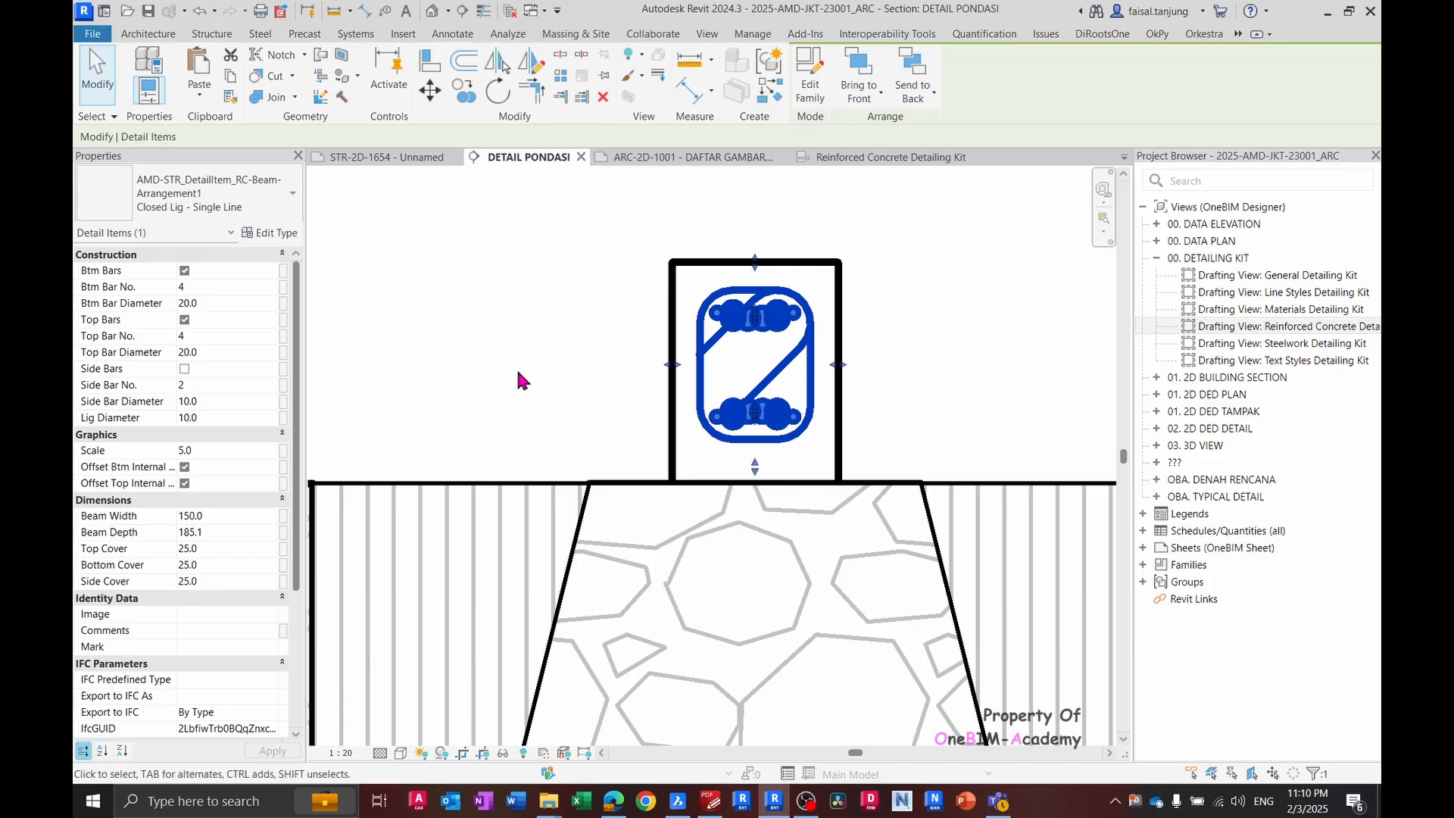
{"action": "left_click", "coordinate": [229, 418]}
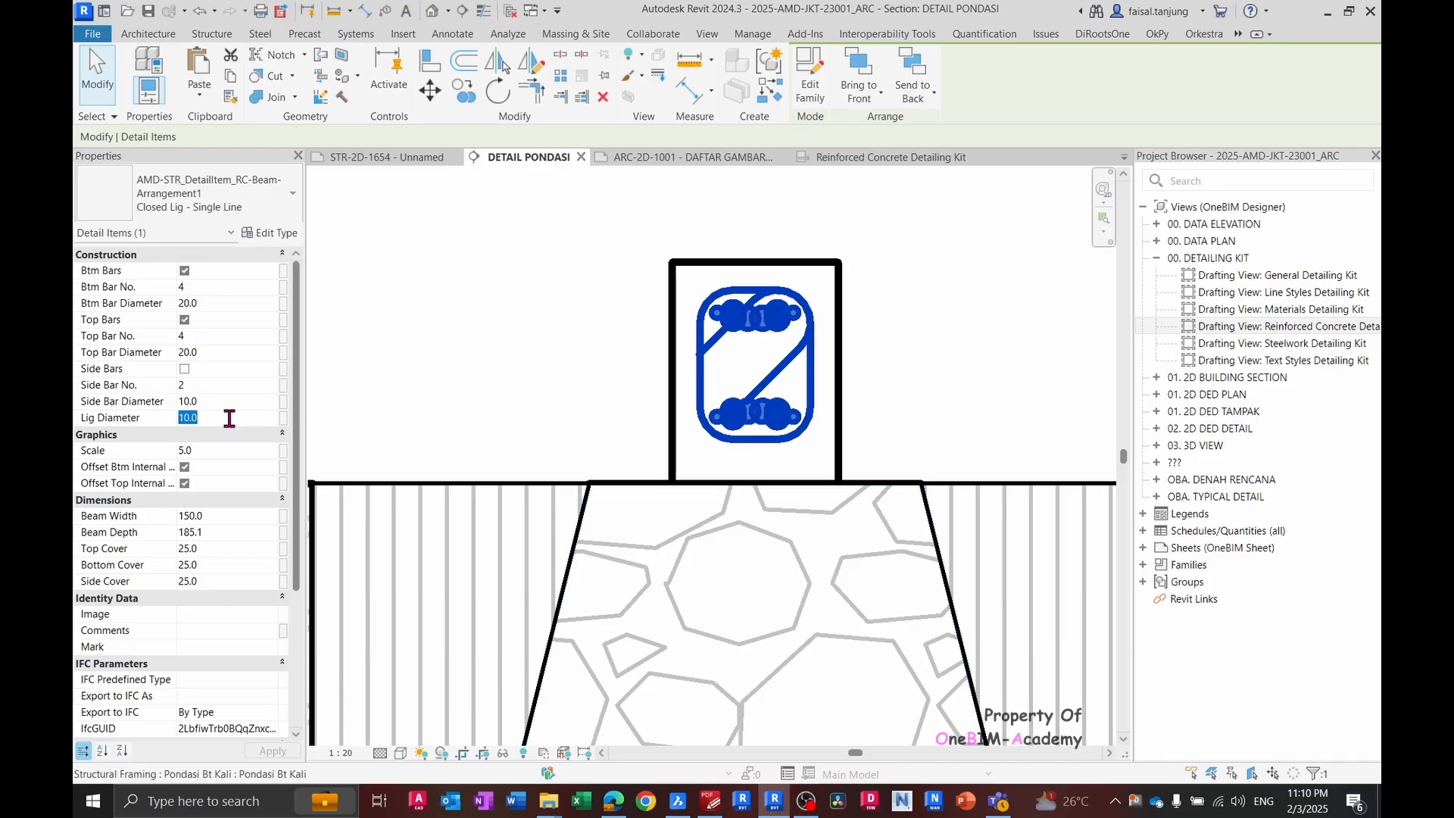
{"action": "type", "text": "8"}
{"action": "left_click", "coordinate": [448, 376]}
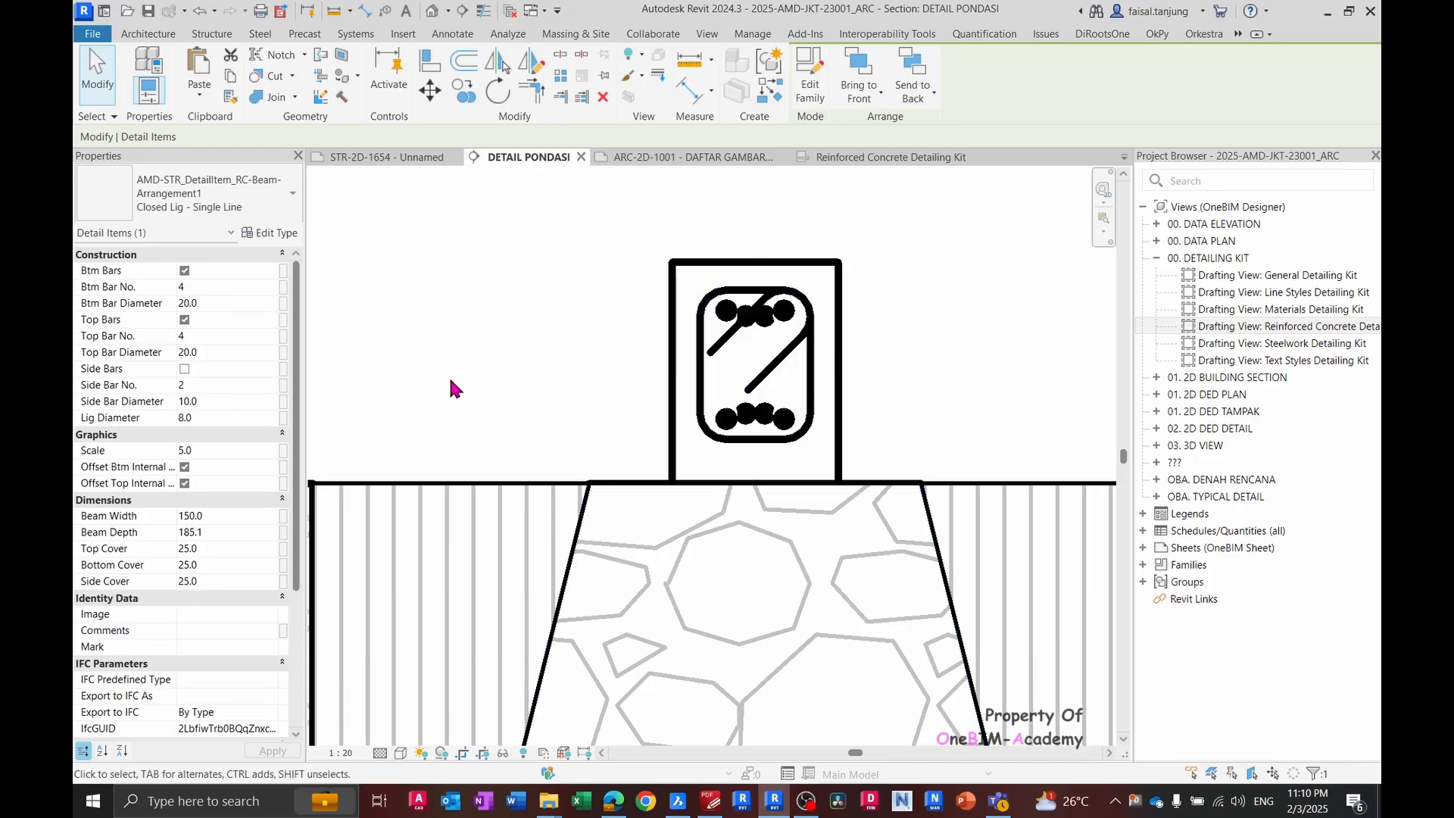
- Set the rebar item's bottom bar number and top bar number to 2 each
{"action": "left_click", "coordinate": [752, 334]}
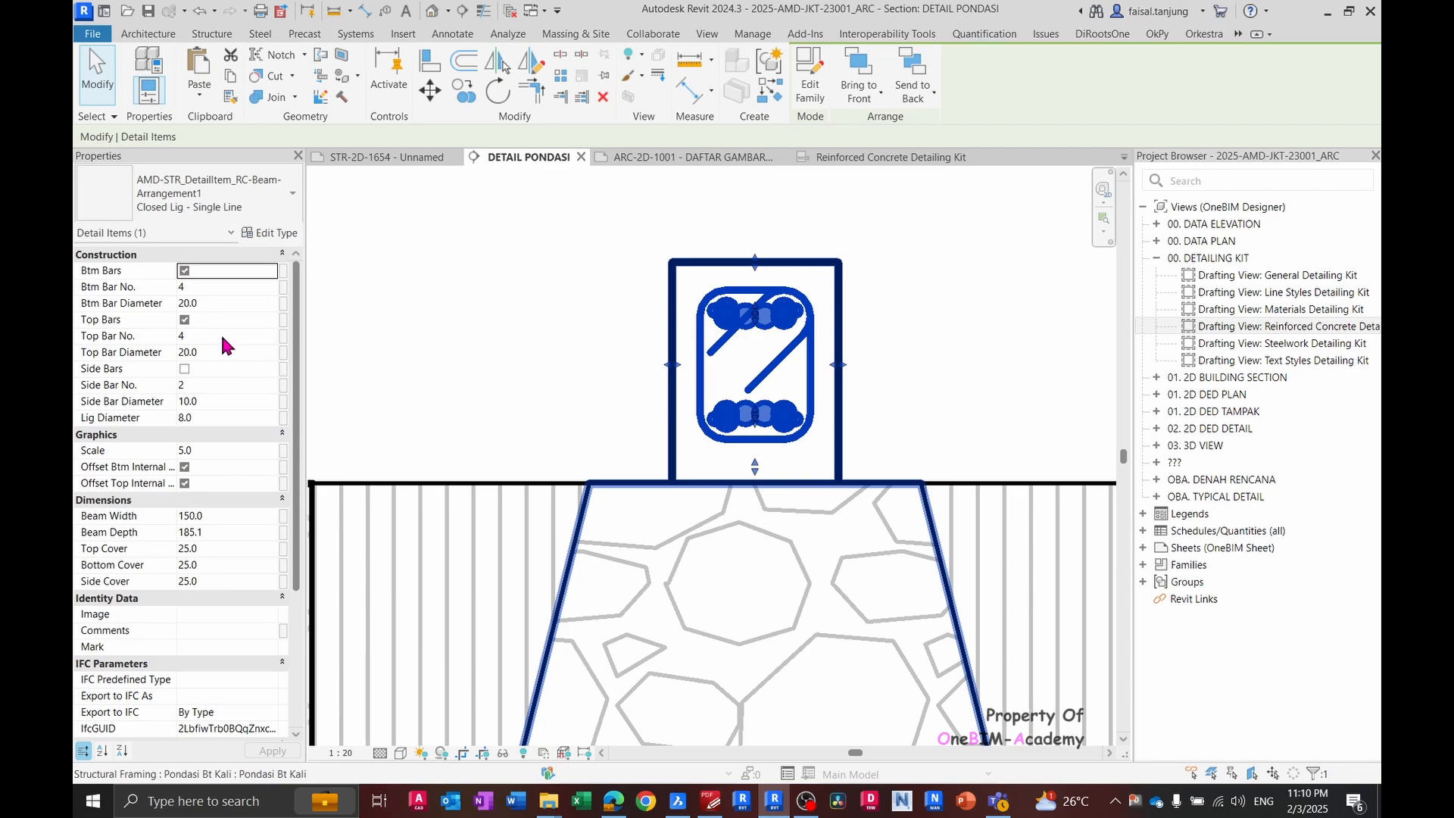
{"action": "left_click", "coordinate": [220, 286]}
{"action": "type", "text": "2"}
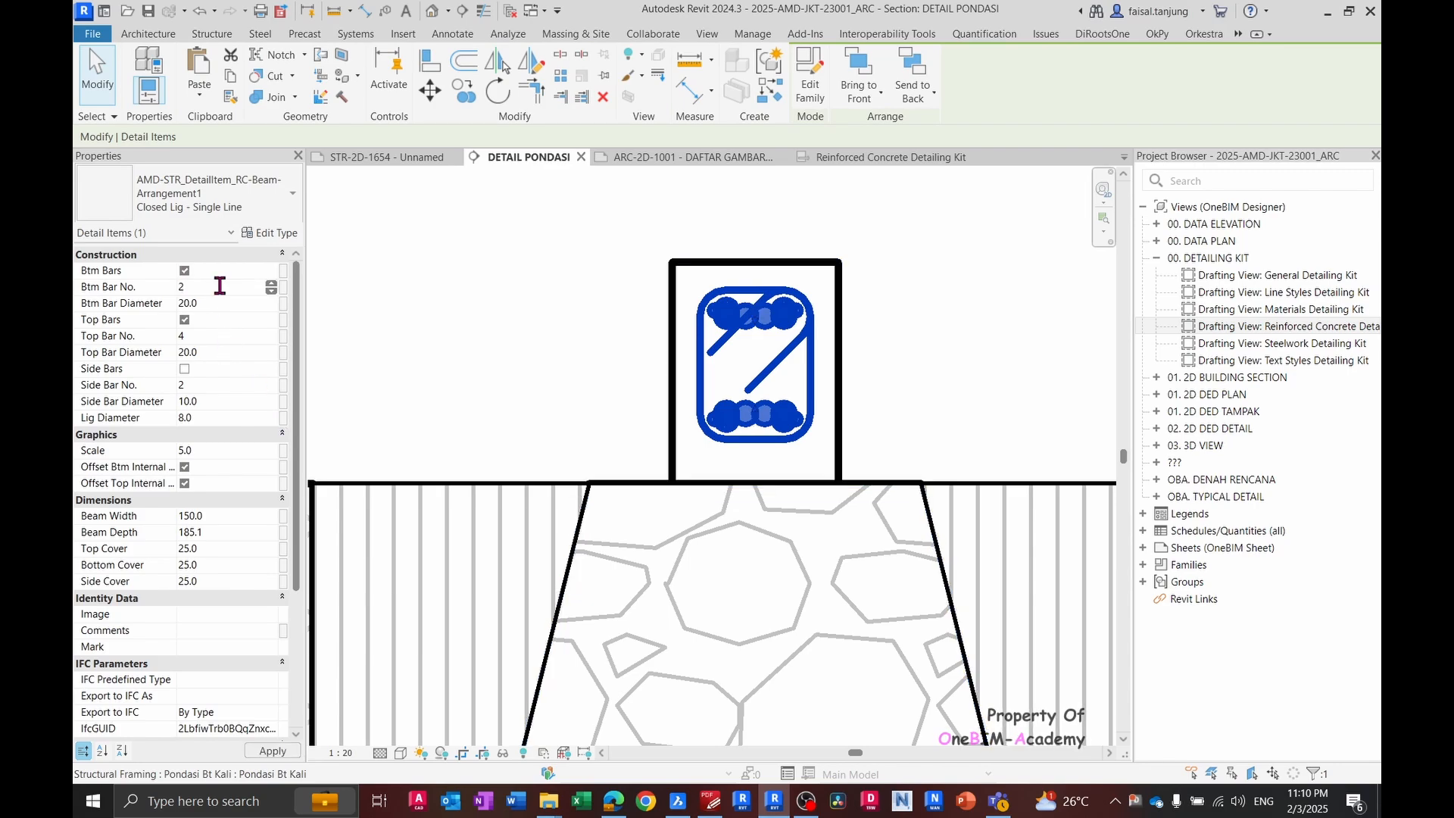
{"action": "left_click", "coordinate": [448, 294]}
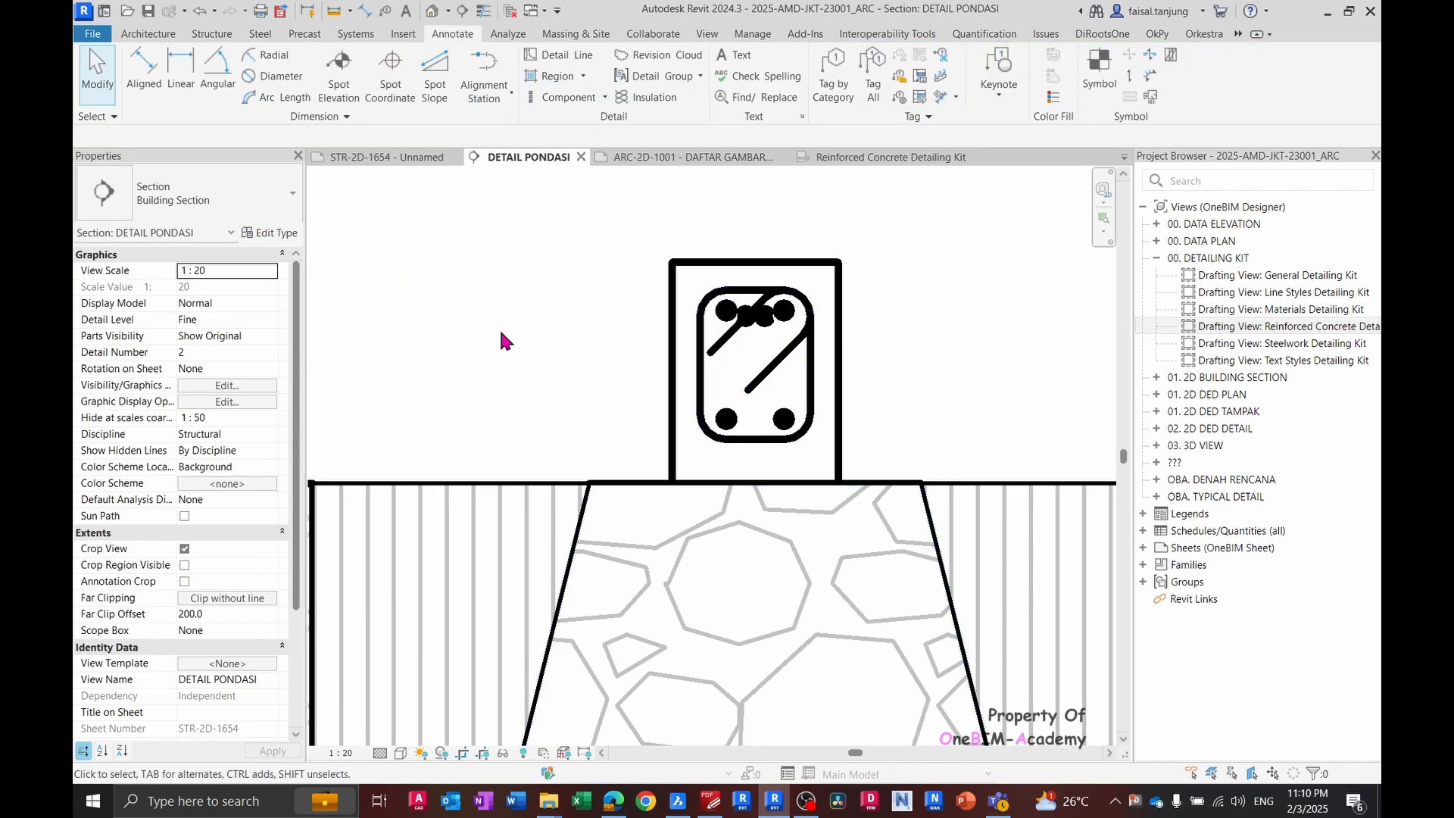
{"action": "left_click", "coordinate": [749, 327]}
{"action": "left_click", "coordinate": [224, 339]}
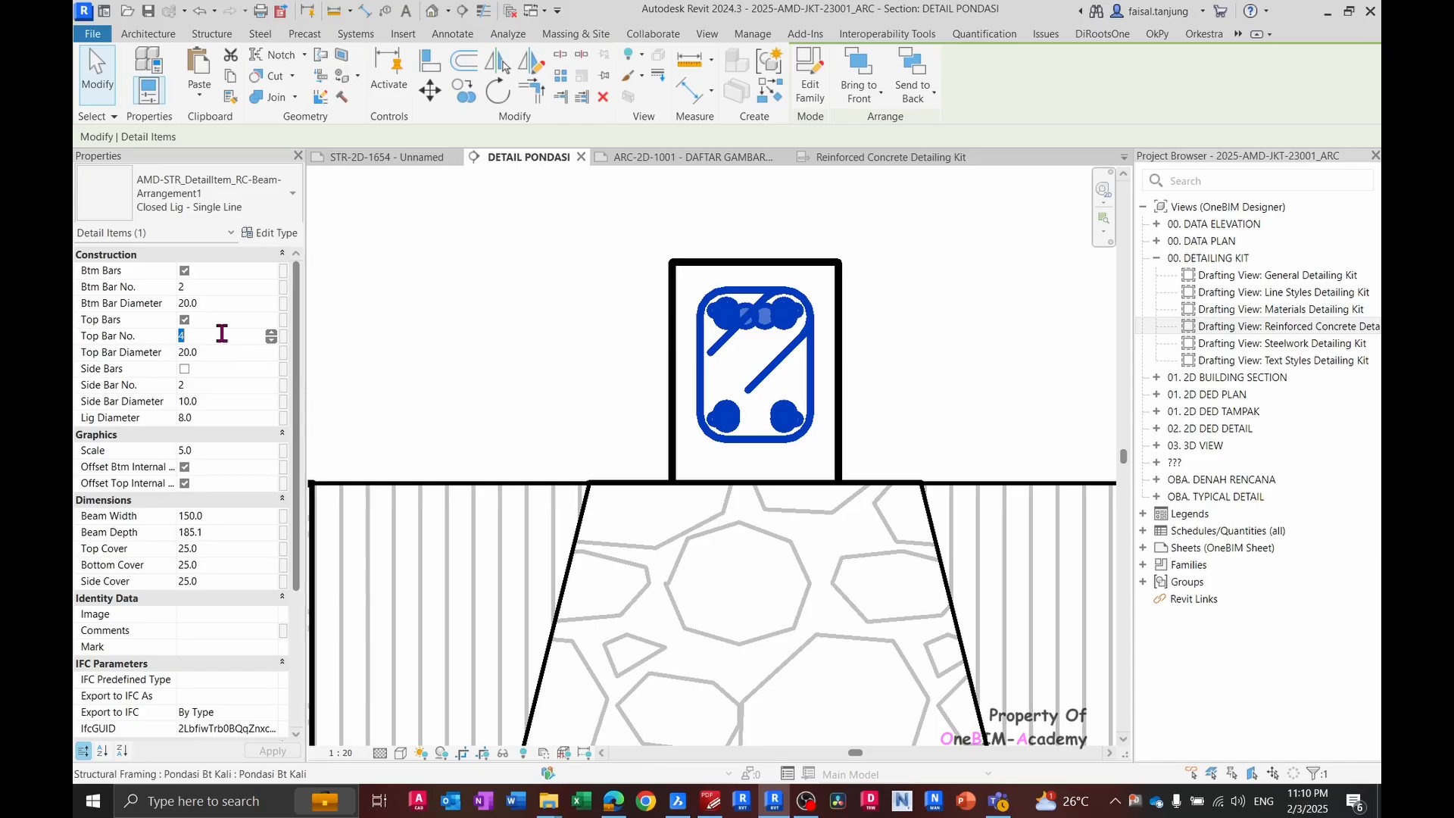
{"action": "type", "text": "2"}
{"action": "left_click", "coordinate": [483, 328]}
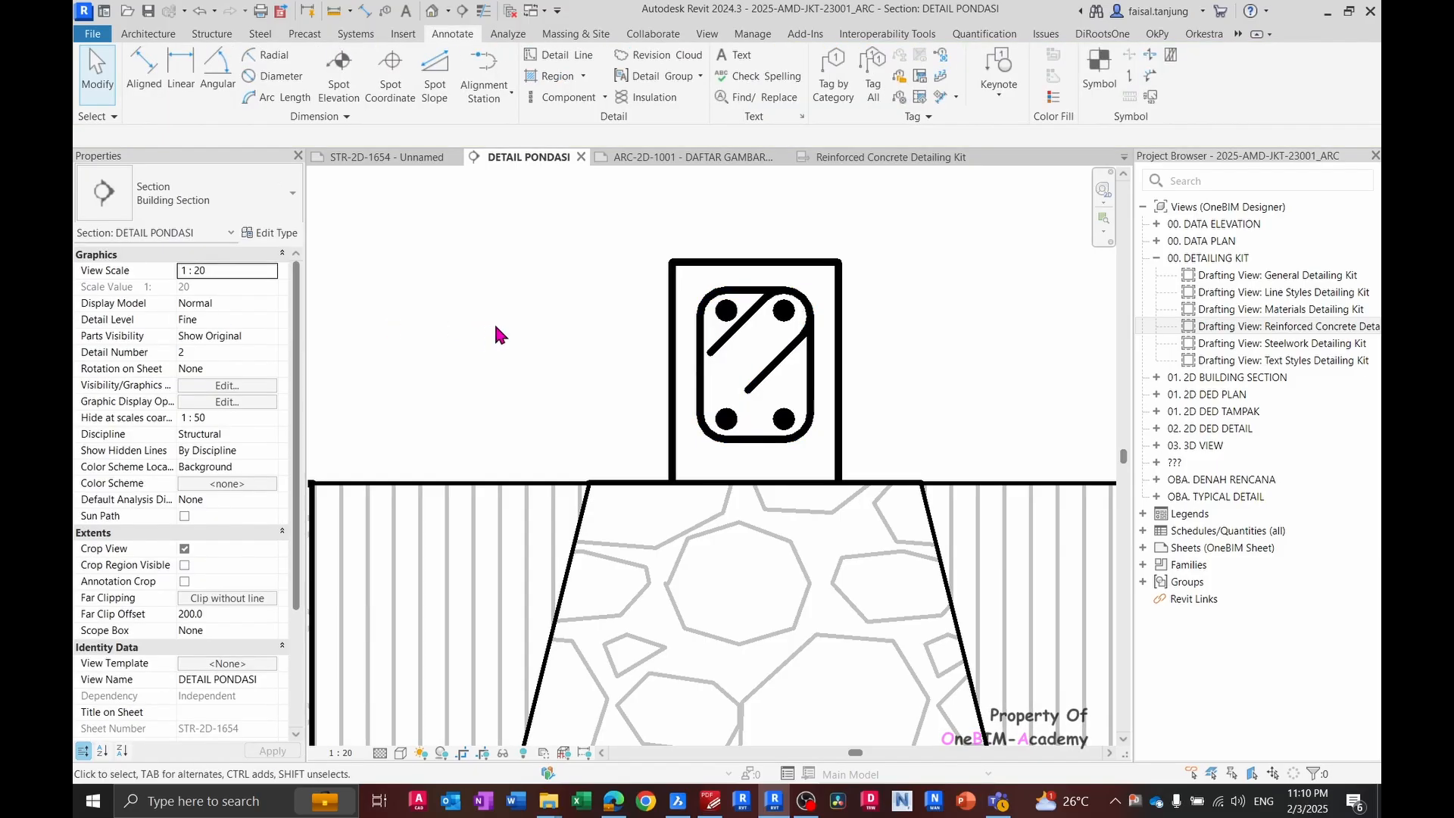
- Set the rebar item's top bar diameter and bottom bar diameter to 12 mm
{"action": "scroll", "coordinate": [494, 321], "scroll_direction": "down", "scroll_amount": 2}
{"action": "left_click", "coordinate": [708, 347]}
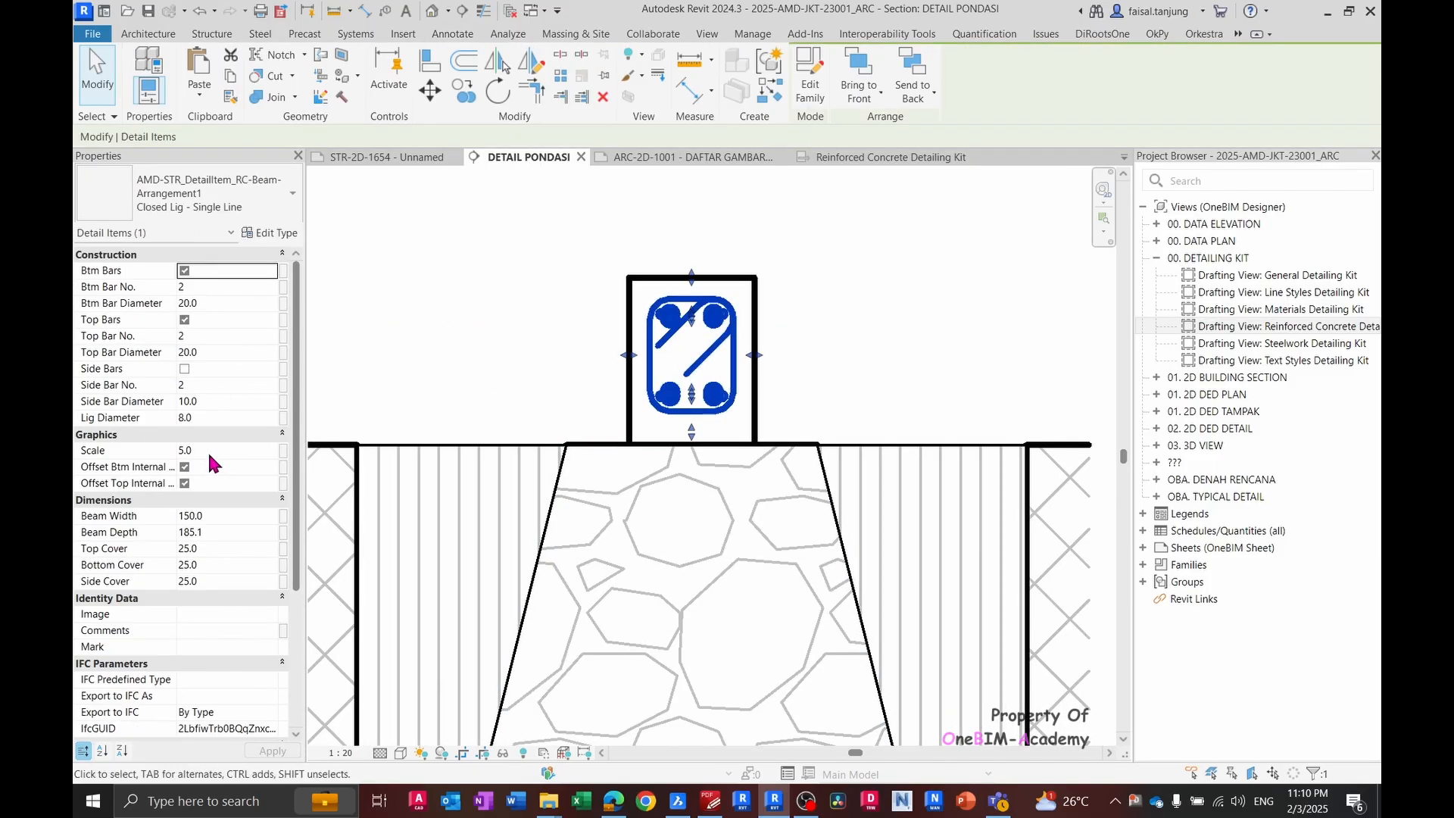
{"action": "scroll", "coordinate": [223, 520], "scroll_direction": "down", "scroll_amount": 1}
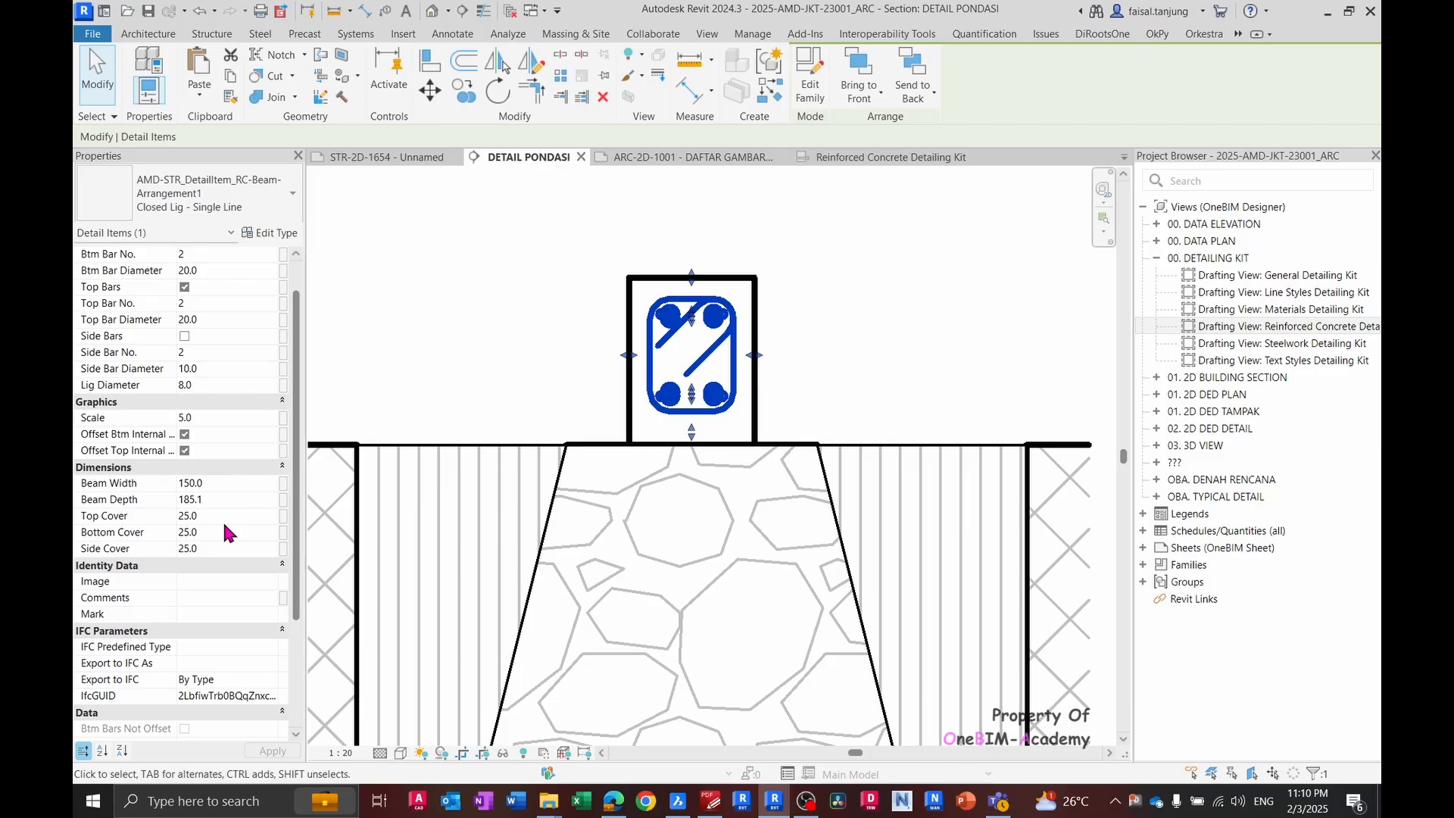
{"action": "scroll", "coordinate": [211, 402], "scroll_direction": "up", "scroll_amount": 1}
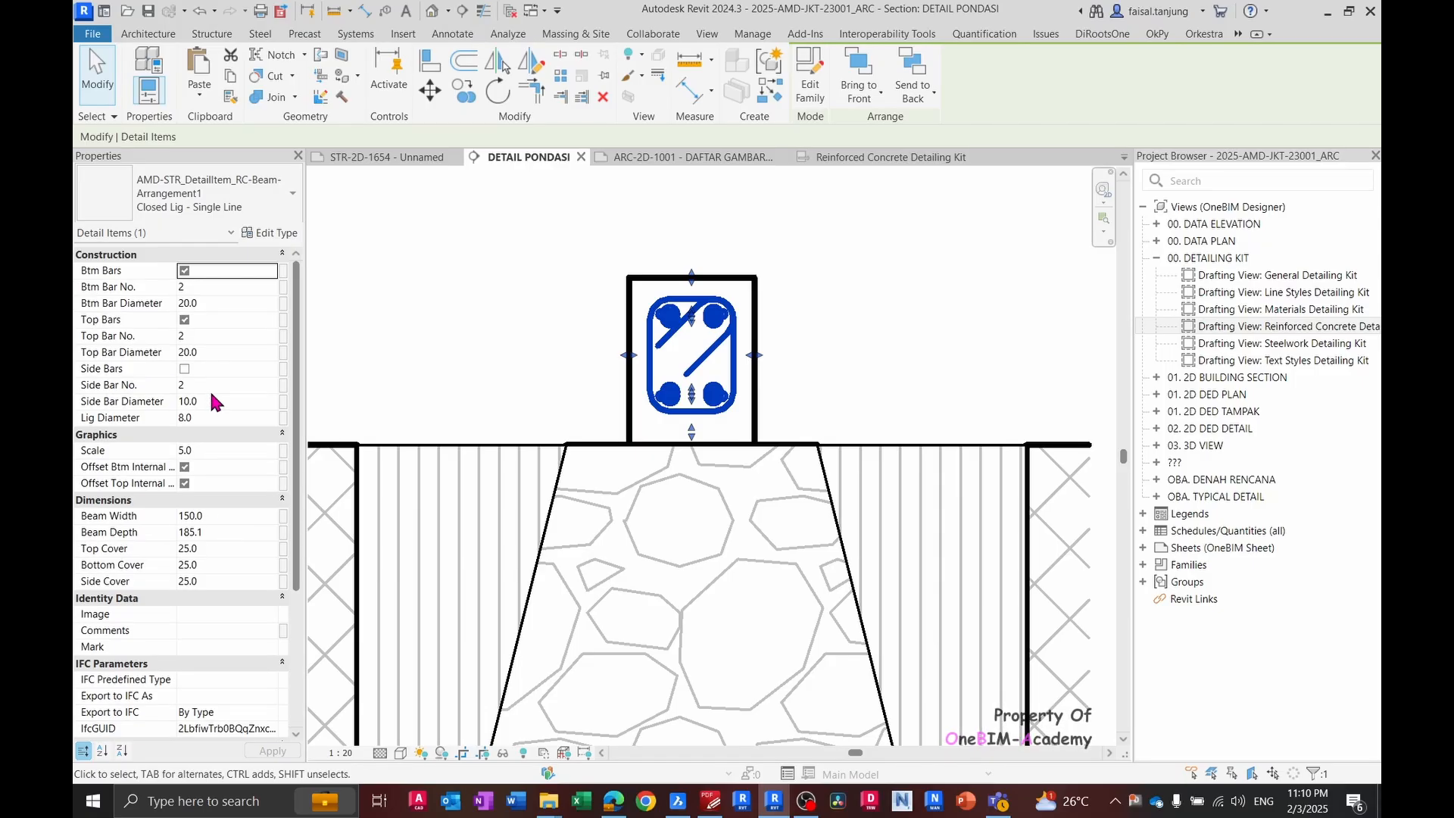
{"action": "left_click", "coordinate": [220, 353]}
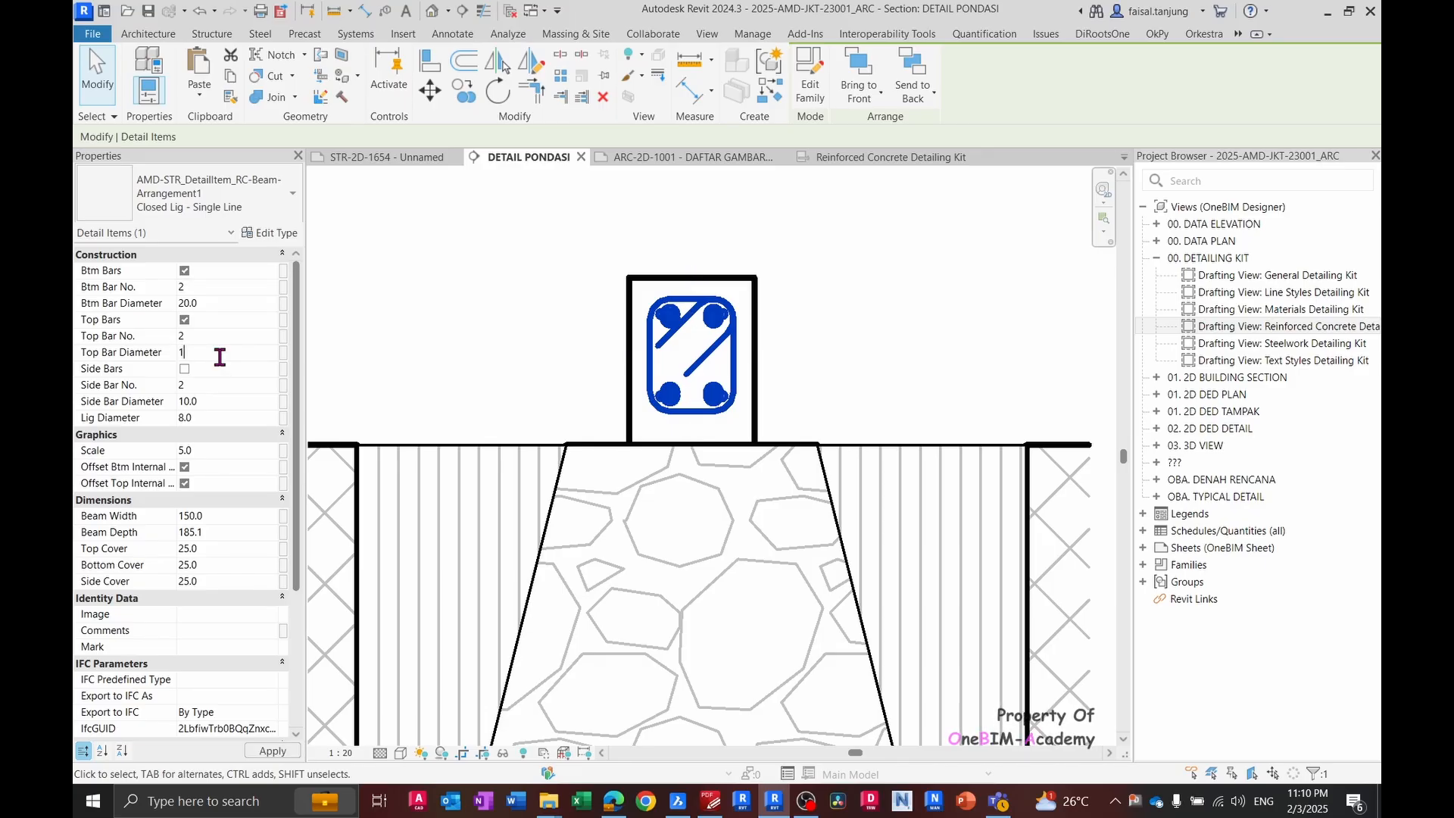
{"action": "left_click", "coordinate": [426, 311]}
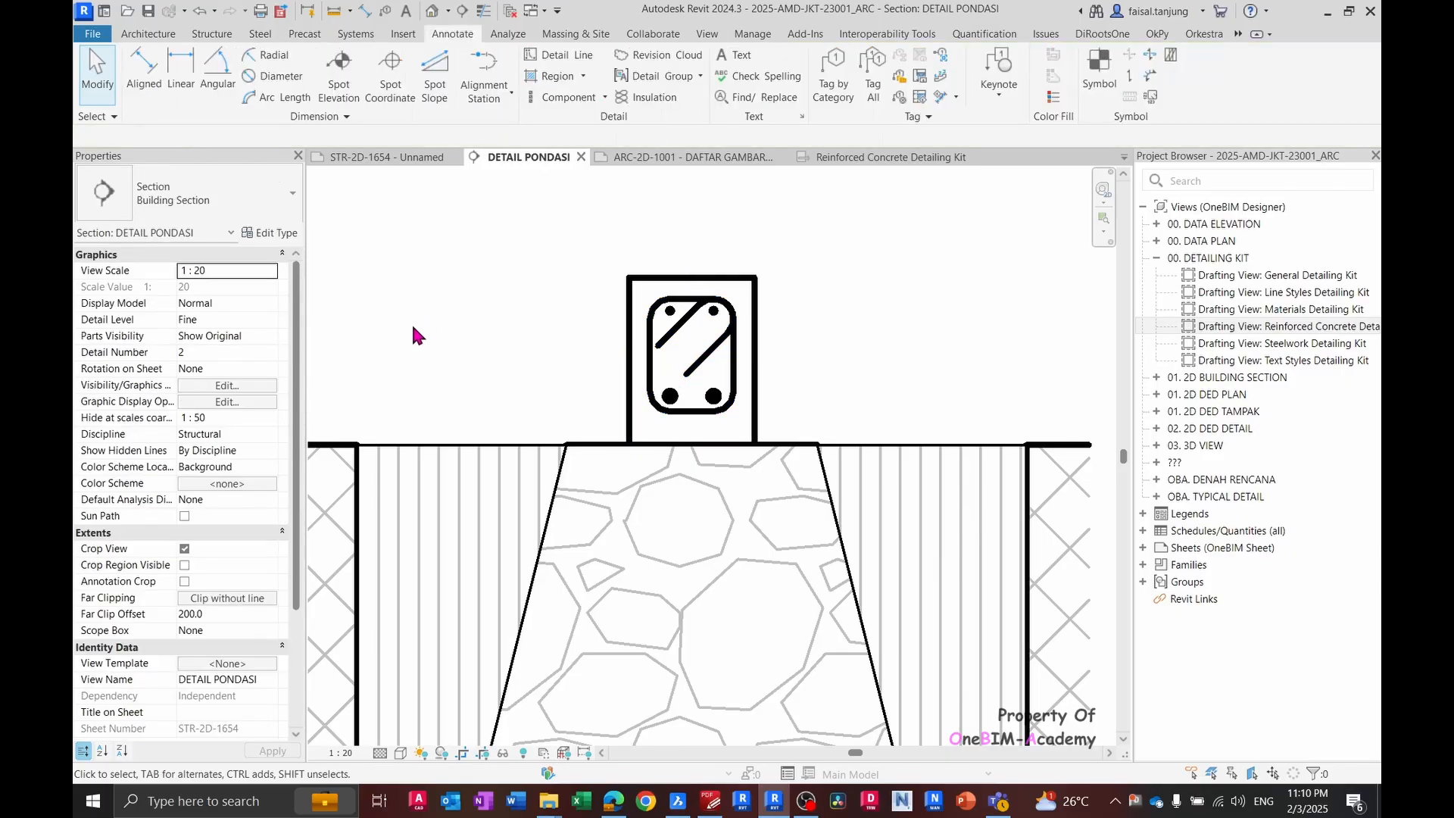
{"action": "left_click", "coordinate": [670, 328]}
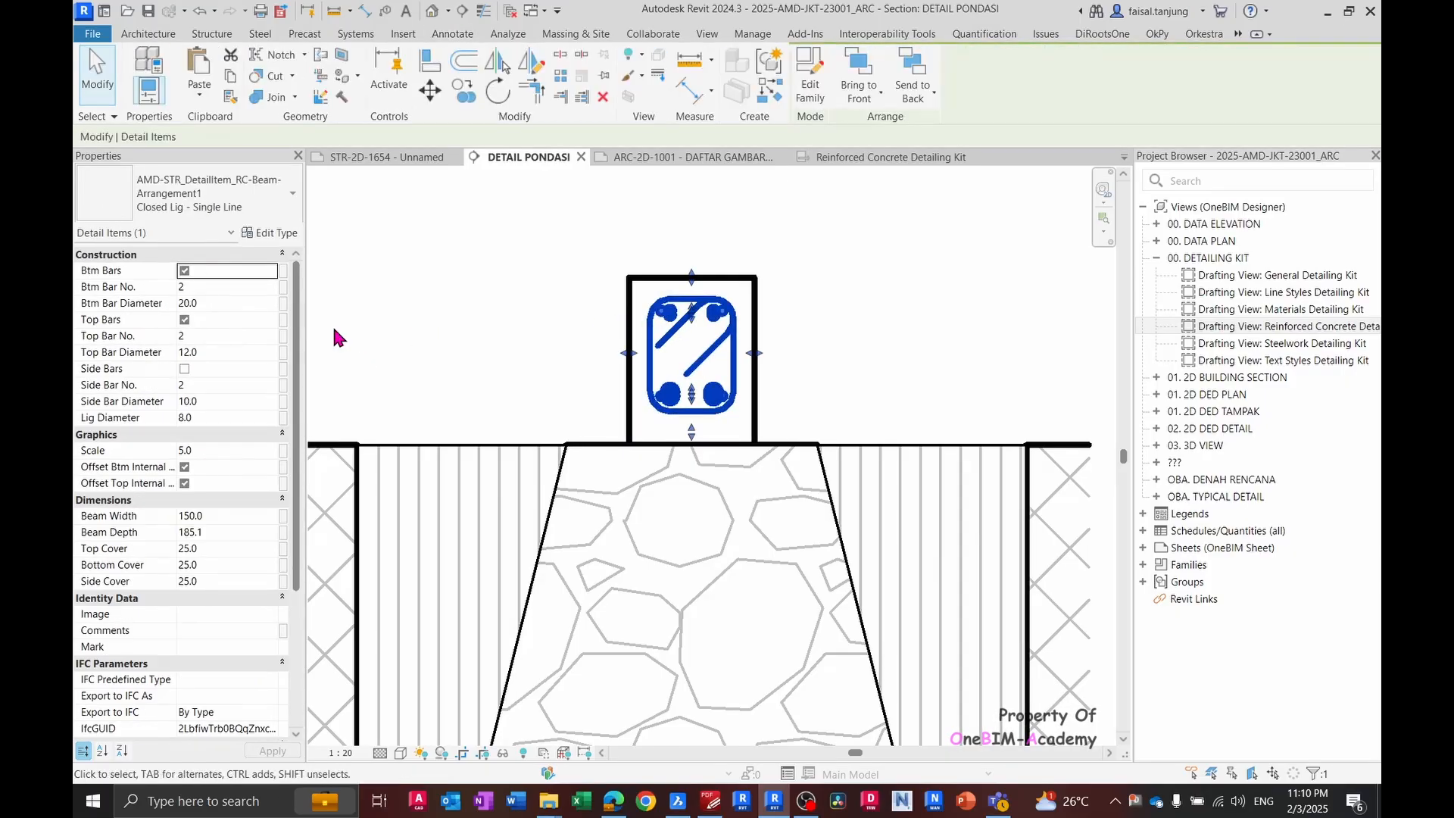
{"action": "left_click", "coordinate": [227, 303]}
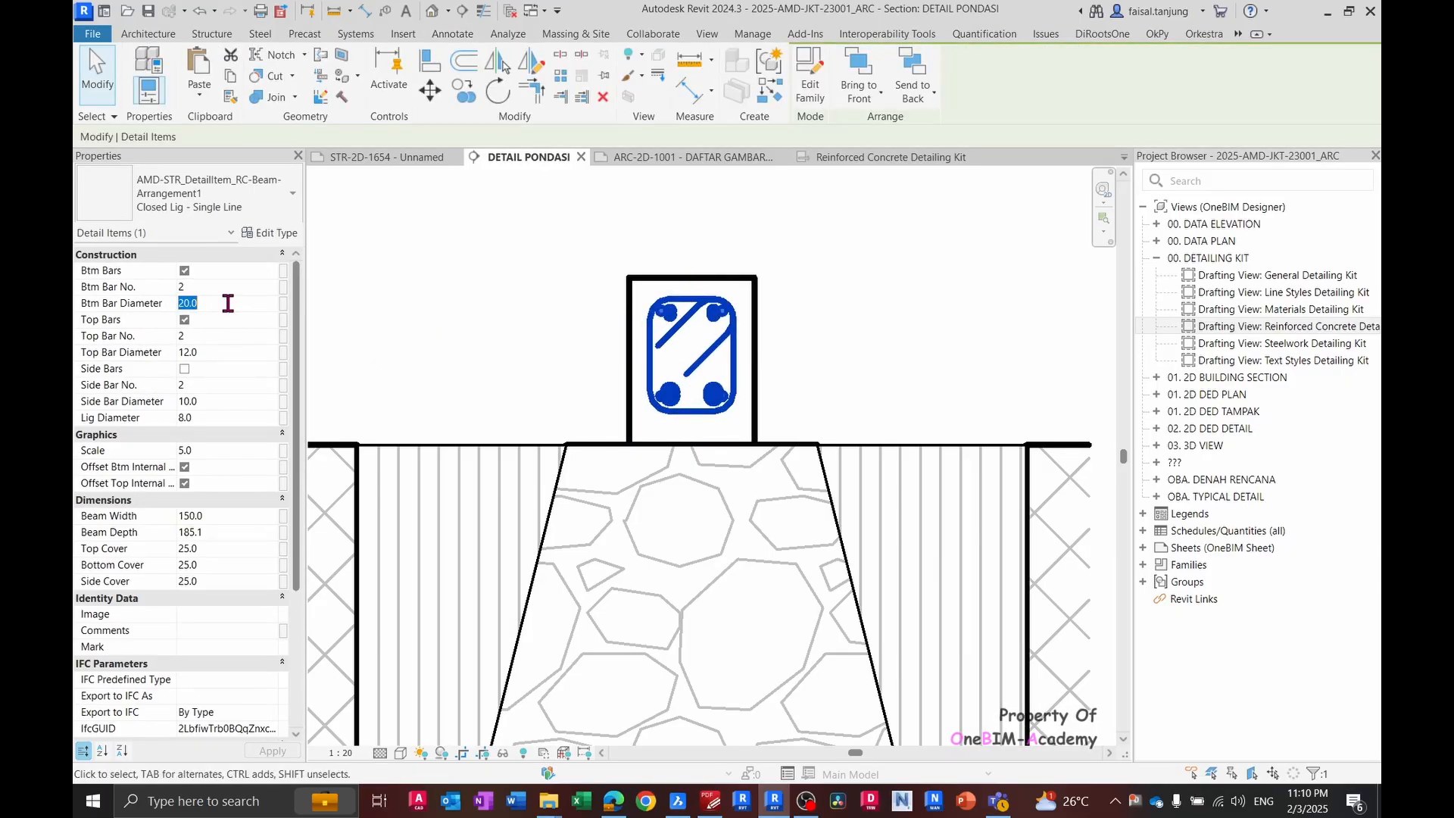
{"action": "left_click", "coordinate": [423, 320]}
- Stretch the rebar item's lower edge down to the sloof's base line, giving a beam depth of 200 mm
{"action": "left_click", "coordinate": [667, 390]}
{"action": "scroll", "coordinate": [695, 449], "scroll_direction": "up", "scroll_amount": 2}
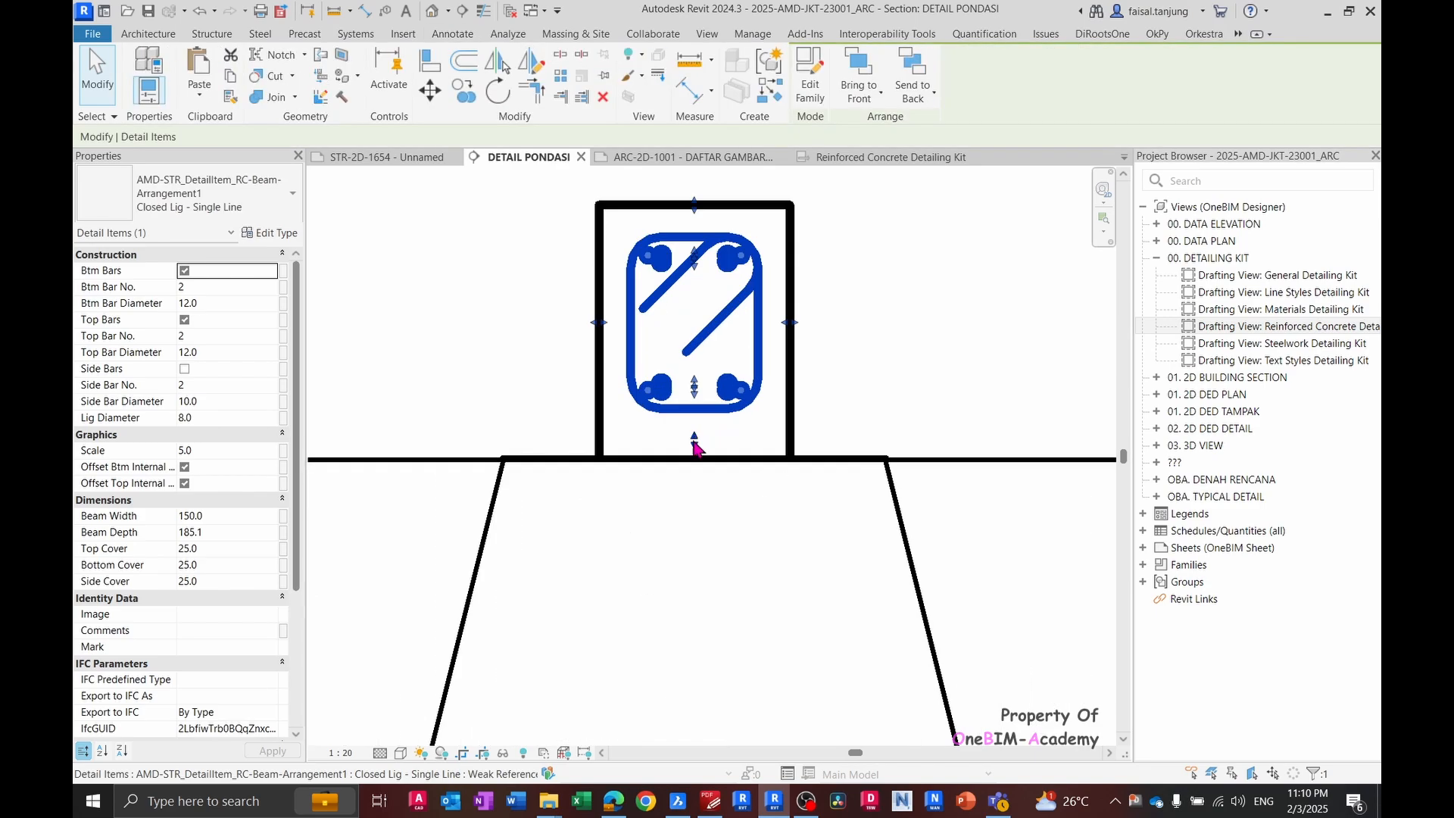
{"action": "left_click_drag", "start_coordinate": [693, 442], "coordinate": [688, 459]}
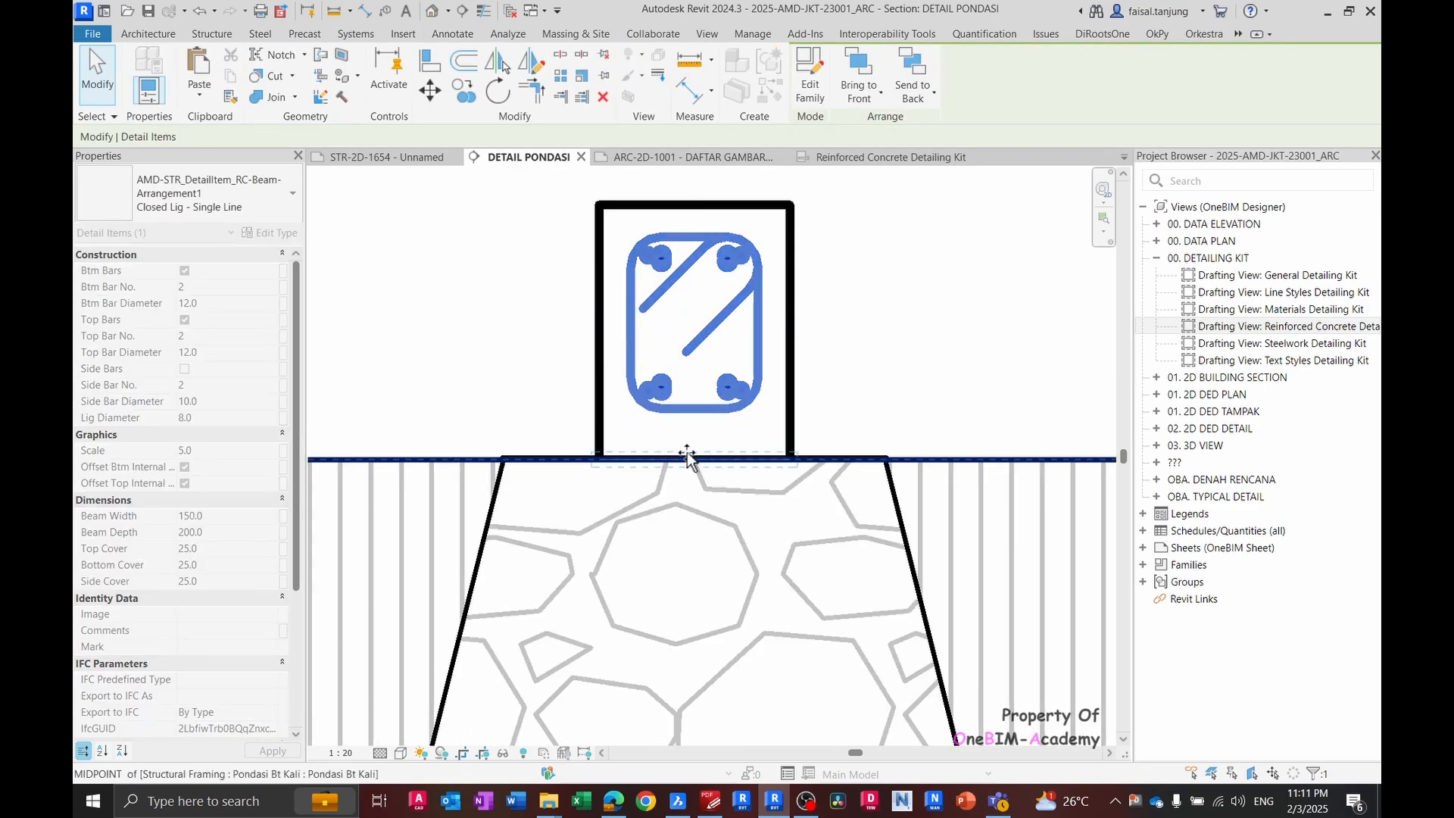
{"action": "key", "text": "Escape"}
{"action": "scroll", "coordinate": [854, 359], "scroll_direction": "down", "scroll_amount": 3}
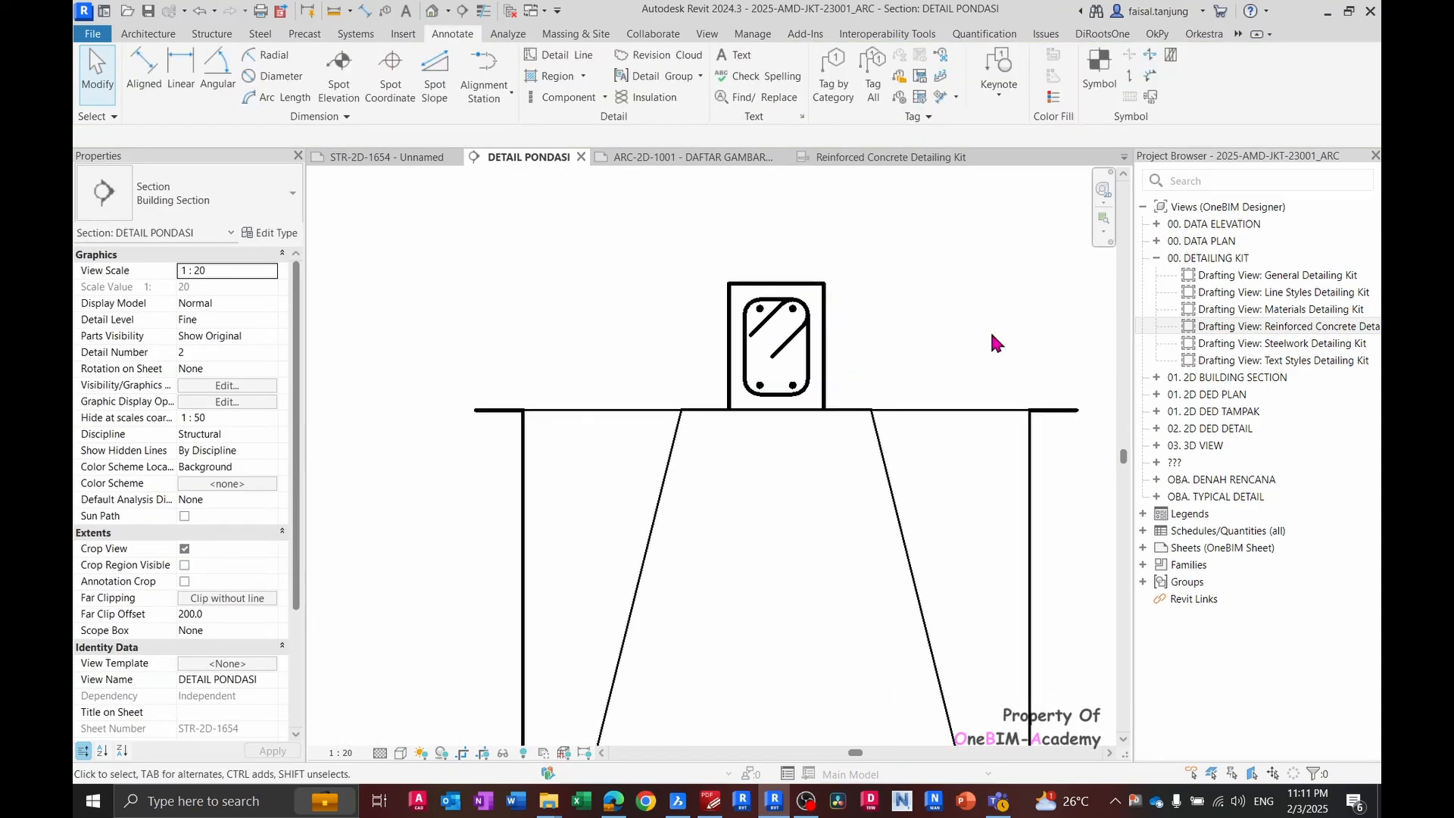
- Compare the rebar item in the sloof with the sloof reinforcement in the reference PDF
{"action": "scroll", "coordinate": [818, 349], "scroll_direction": "up", "scroll_amount": 1}
{"action": "left_click", "coordinate": [740, 370]}
{"action": "scroll", "coordinate": [825, 366], "scroll_direction": "up", "scroll_amount": 1}
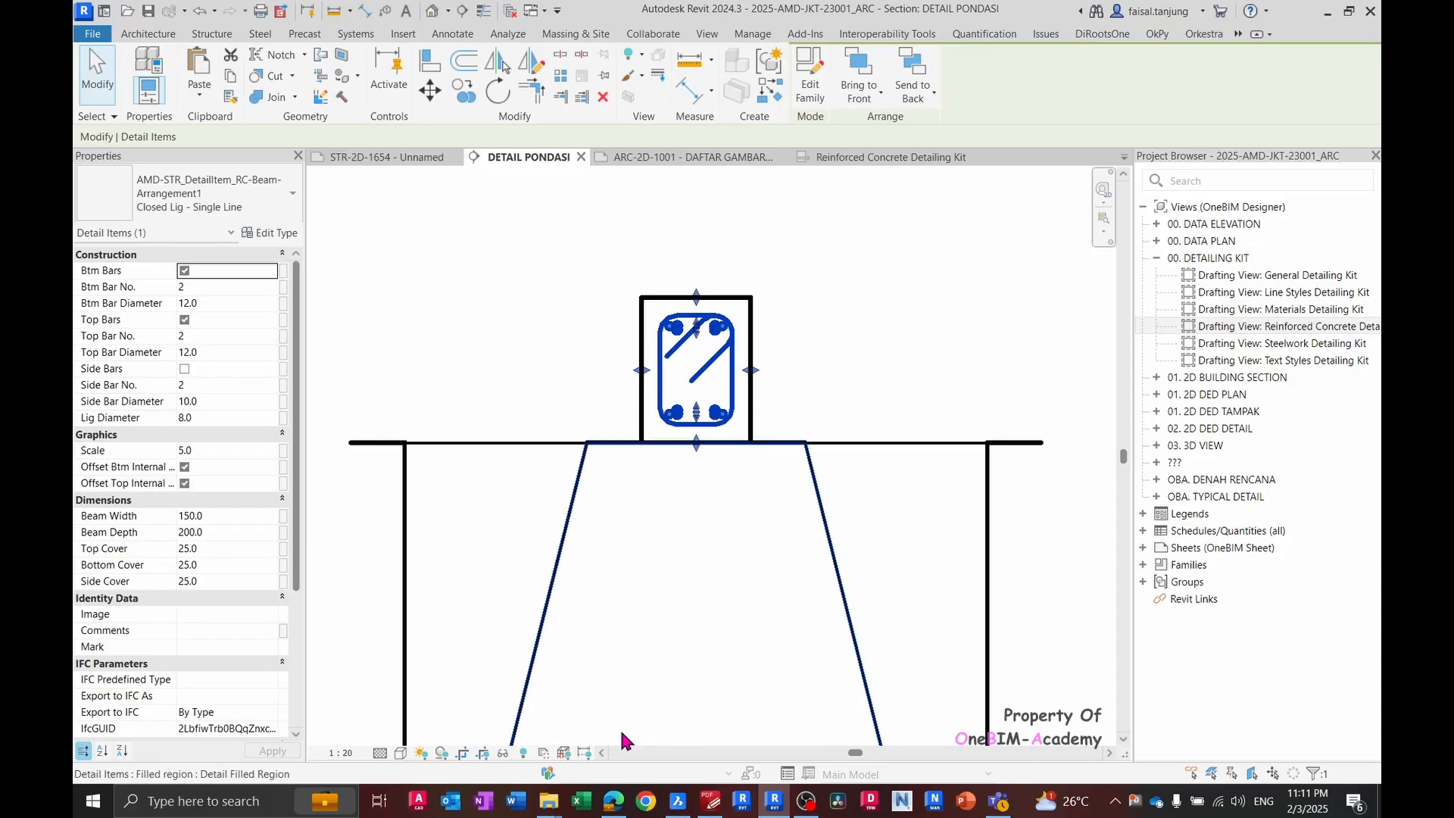
{"action": "left_click", "coordinate": [712, 800]}
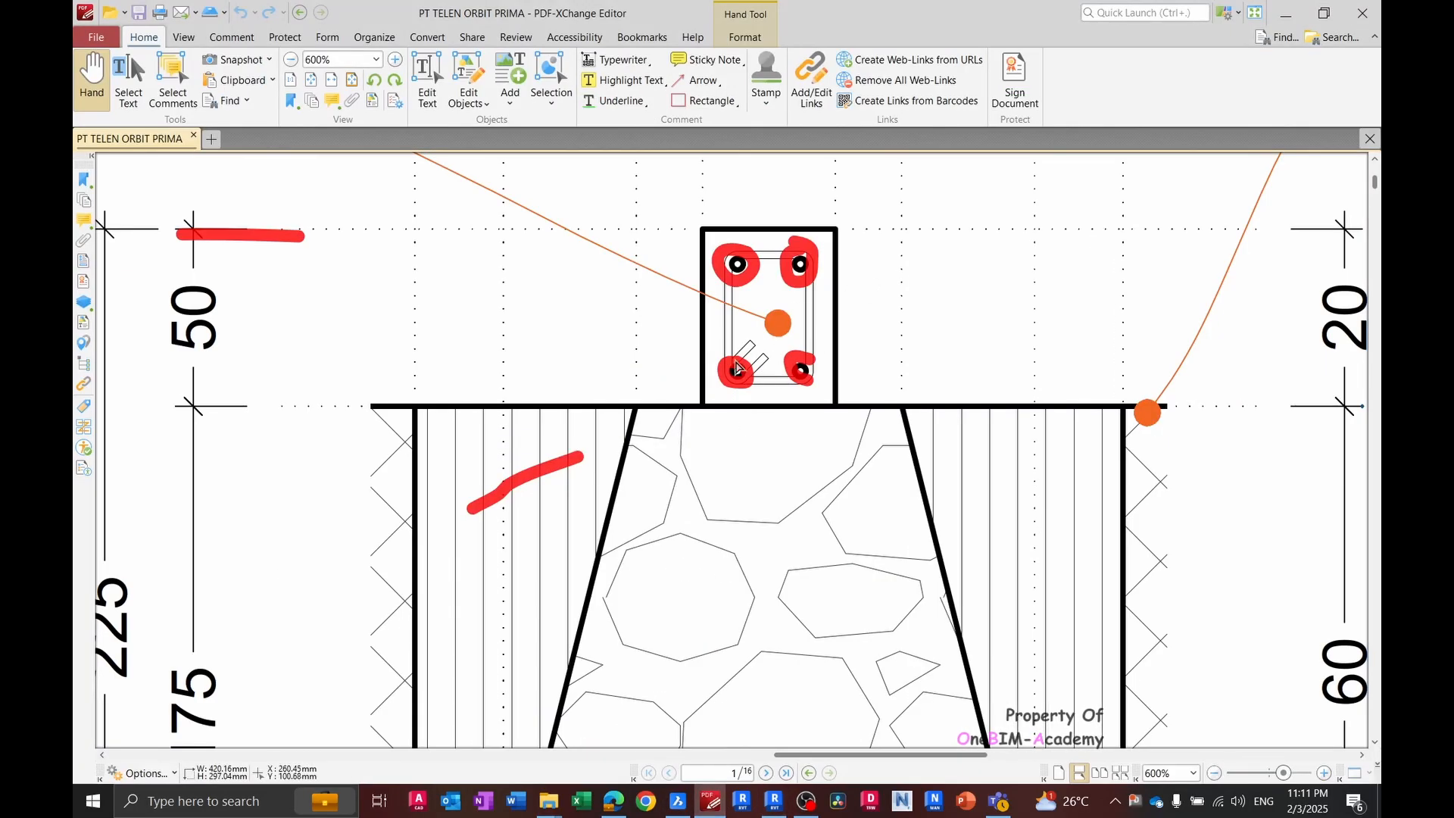
{"action": "key", "text": "alt+Tab"}
{"action": "scroll", "coordinate": [706, 307], "scroll_direction": "up", "scroll_amount": 3}
{"action": "left_click", "coordinate": [947, 330]}
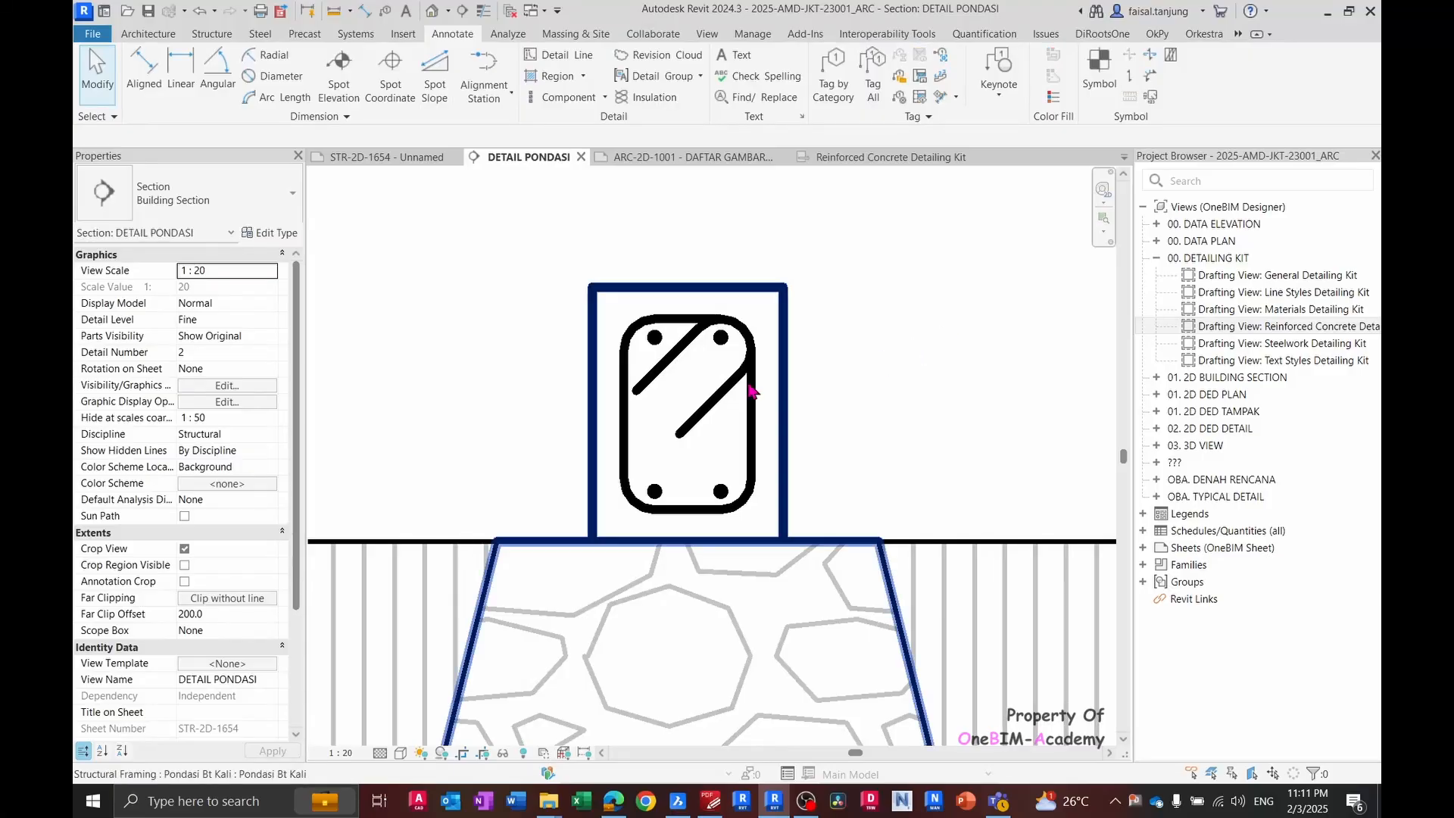
- Set the rebar item's side bar diameter to 8 mm and its lig diameter to 5 mm
{"action": "left_click", "coordinate": [713, 391]}
{"action": "key", "text": "Escape"}
{"action": "left_click", "coordinate": [719, 404]}
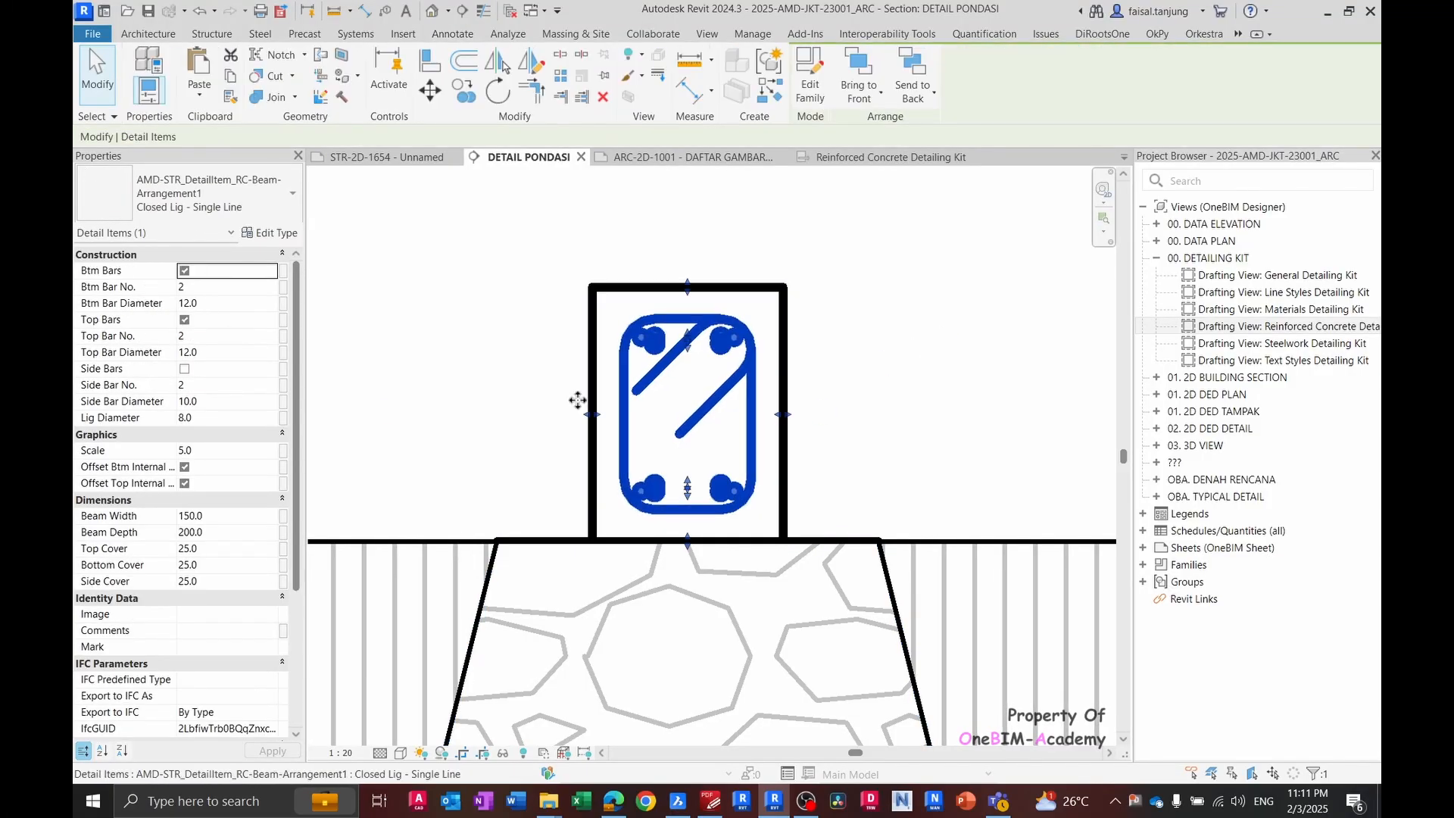
{"action": "left_click", "coordinate": [217, 401]}
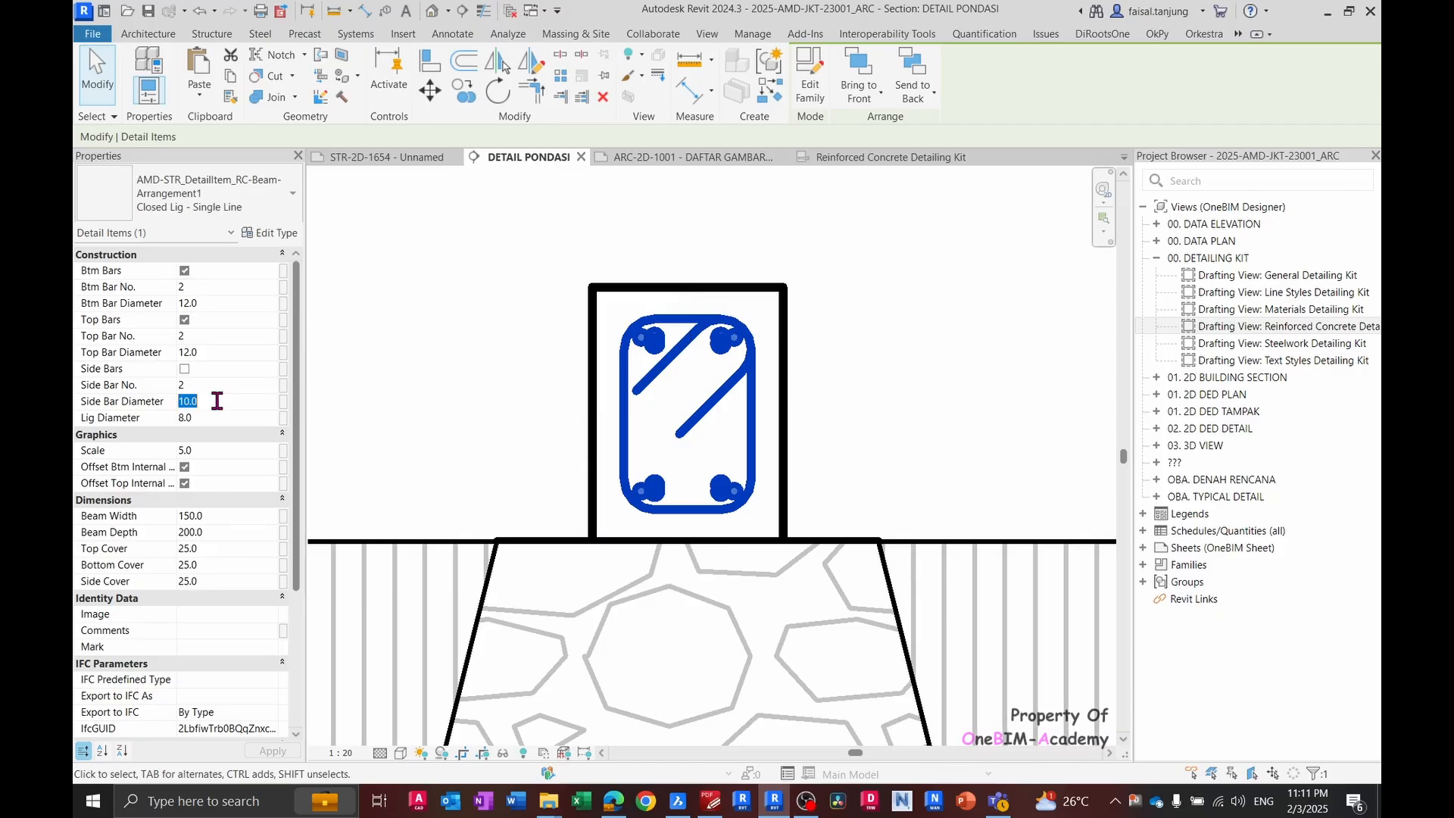
{"action": "left_click", "coordinate": [509, 373]}
{"action": "left_click", "coordinate": [668, 356]}
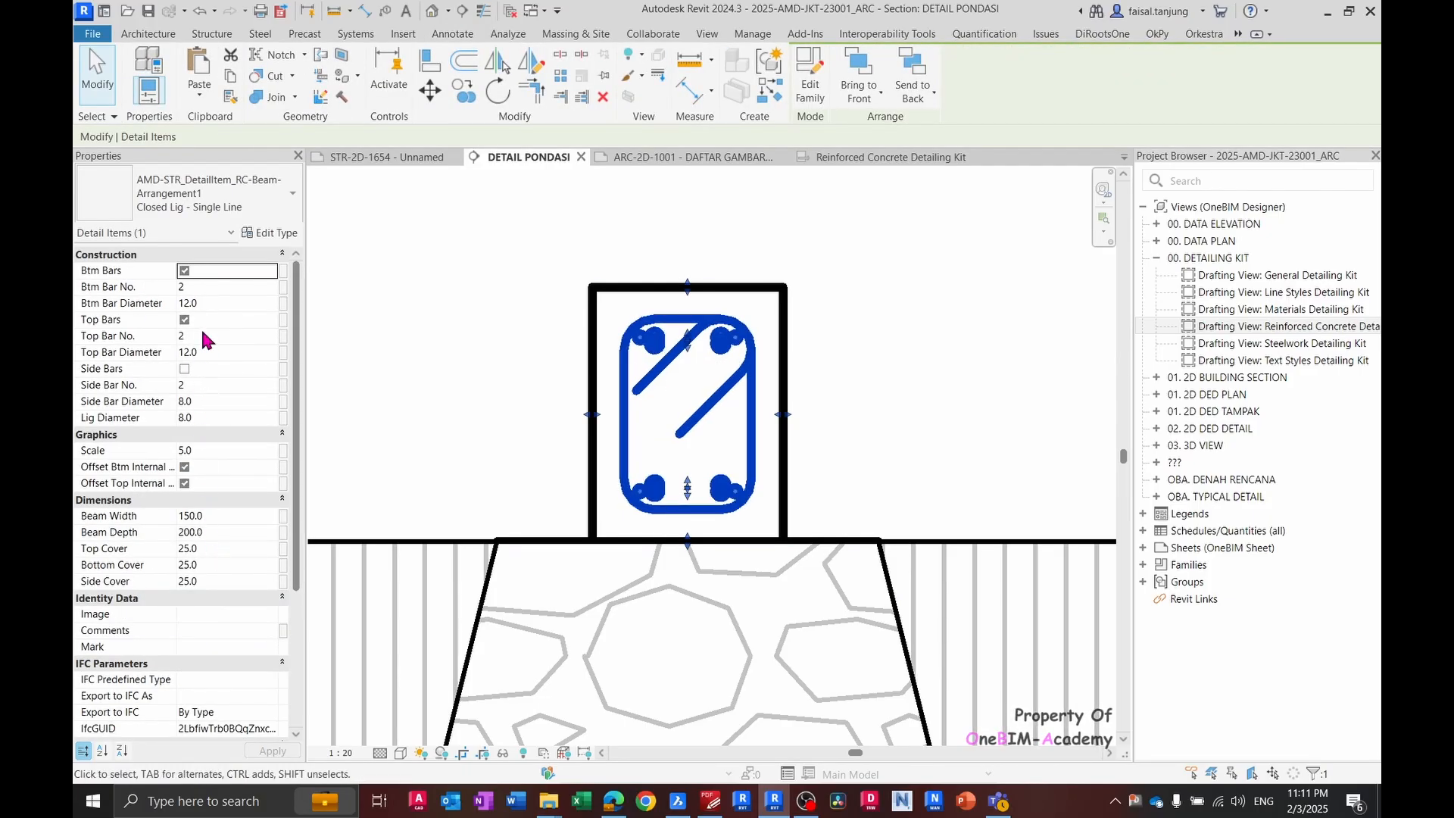
{"action": "left_click", "coordinate": [220, 417]}
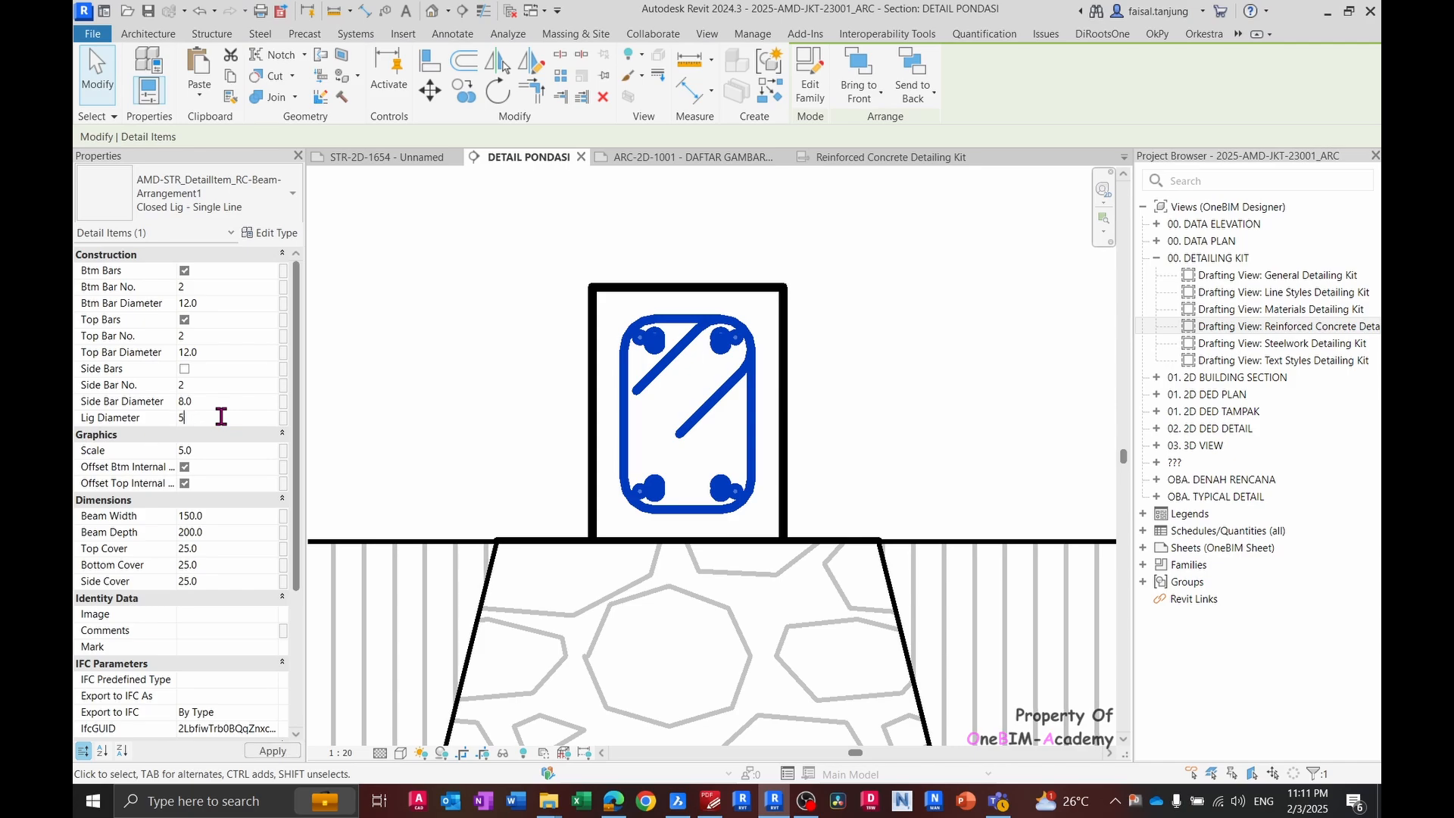
{"action": "type", "text": "5"}
{"action": "left_click", "coordinate": [524, 384]}
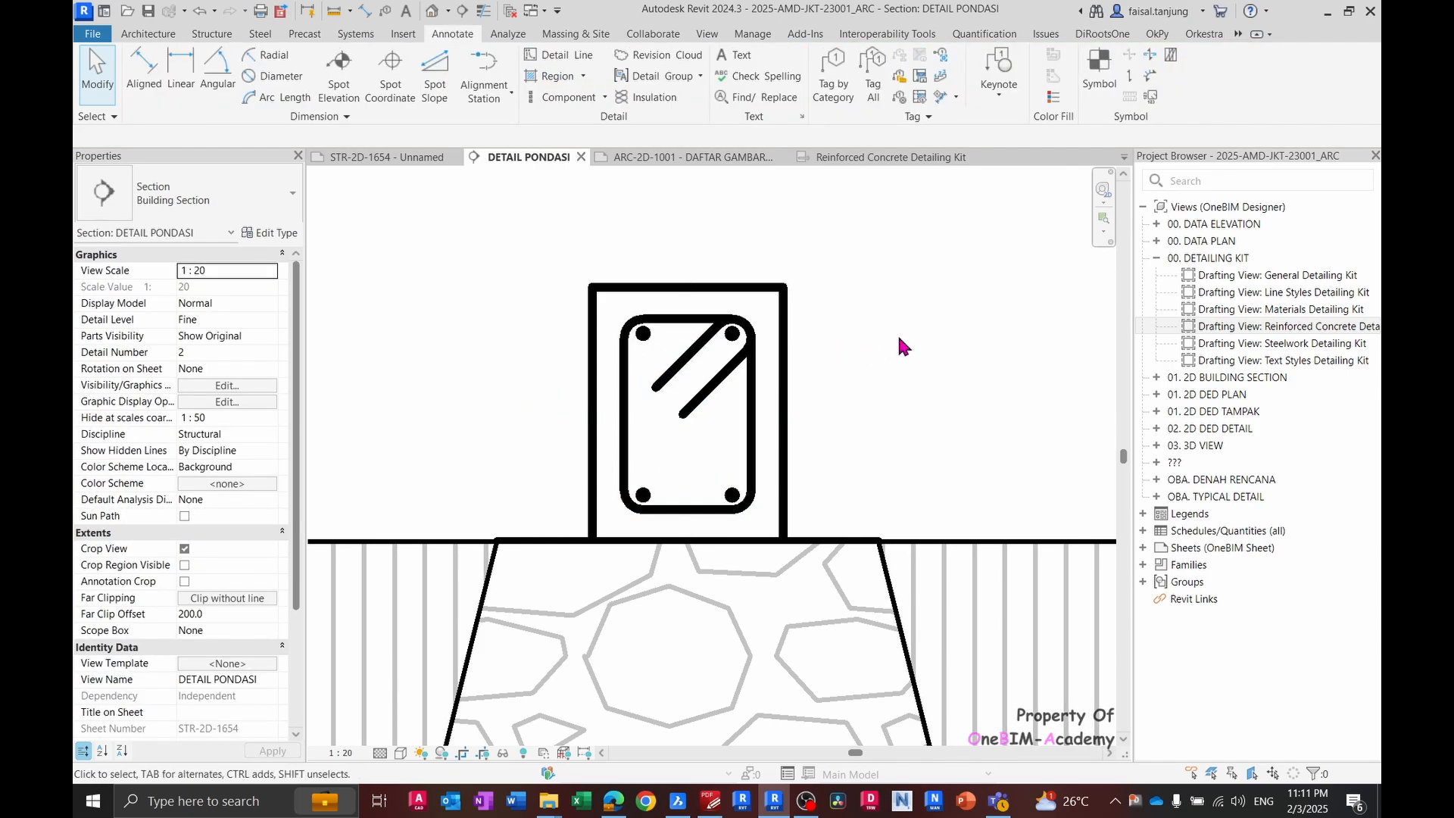
- Review the reinforced section against the full Detail Pondasi drawing in the reference PDF, including its dimensions and notes
{"action": "scroll", "coordinate": [897, 334], "scroll_direction": "down", "scroll_amount": 1}
{"action": "left_click", "coordinate": [771, 365]}
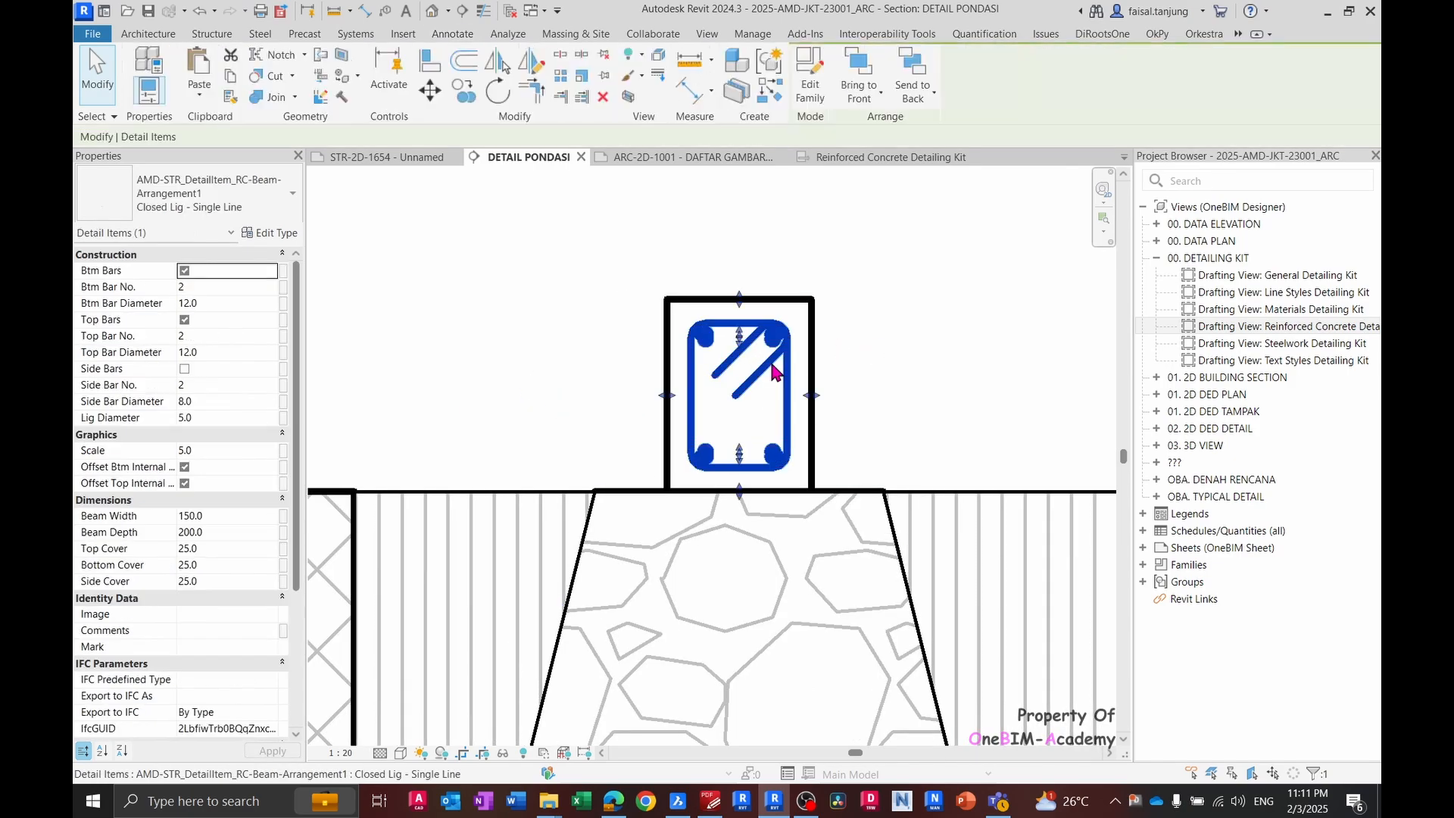
{"action": "left_click", "coordinate": [865, 327]}
{"action": "scroll", "coordinate": [865, 327], "scroll_direction": "down", "scroll_amount": 3}
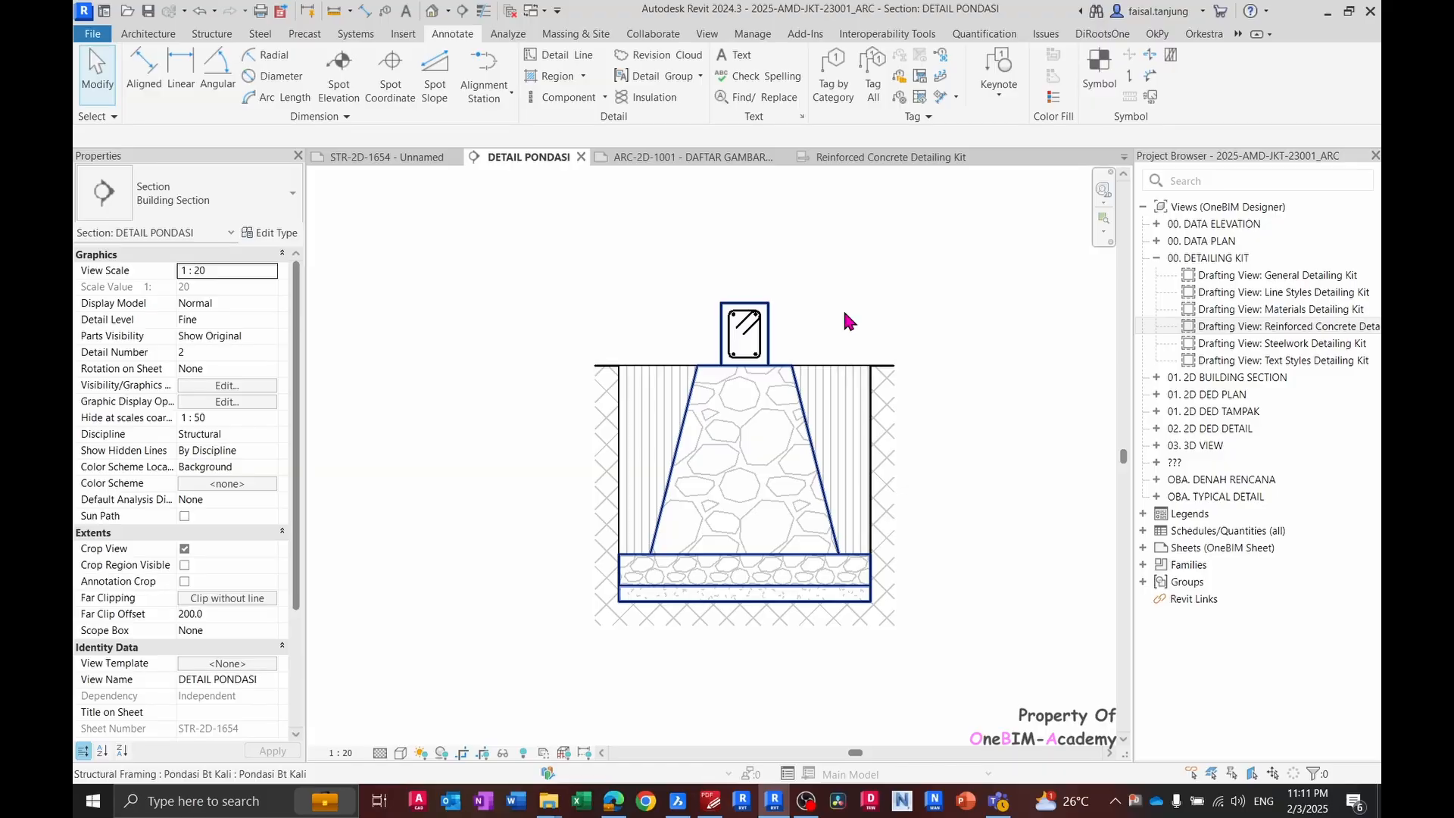
{"action": "scroll", "coordinate": [845, 313], "scroll_direction": "up", "scroll_amount": 1}
{"action": "key", "text": "alt+Tab"}
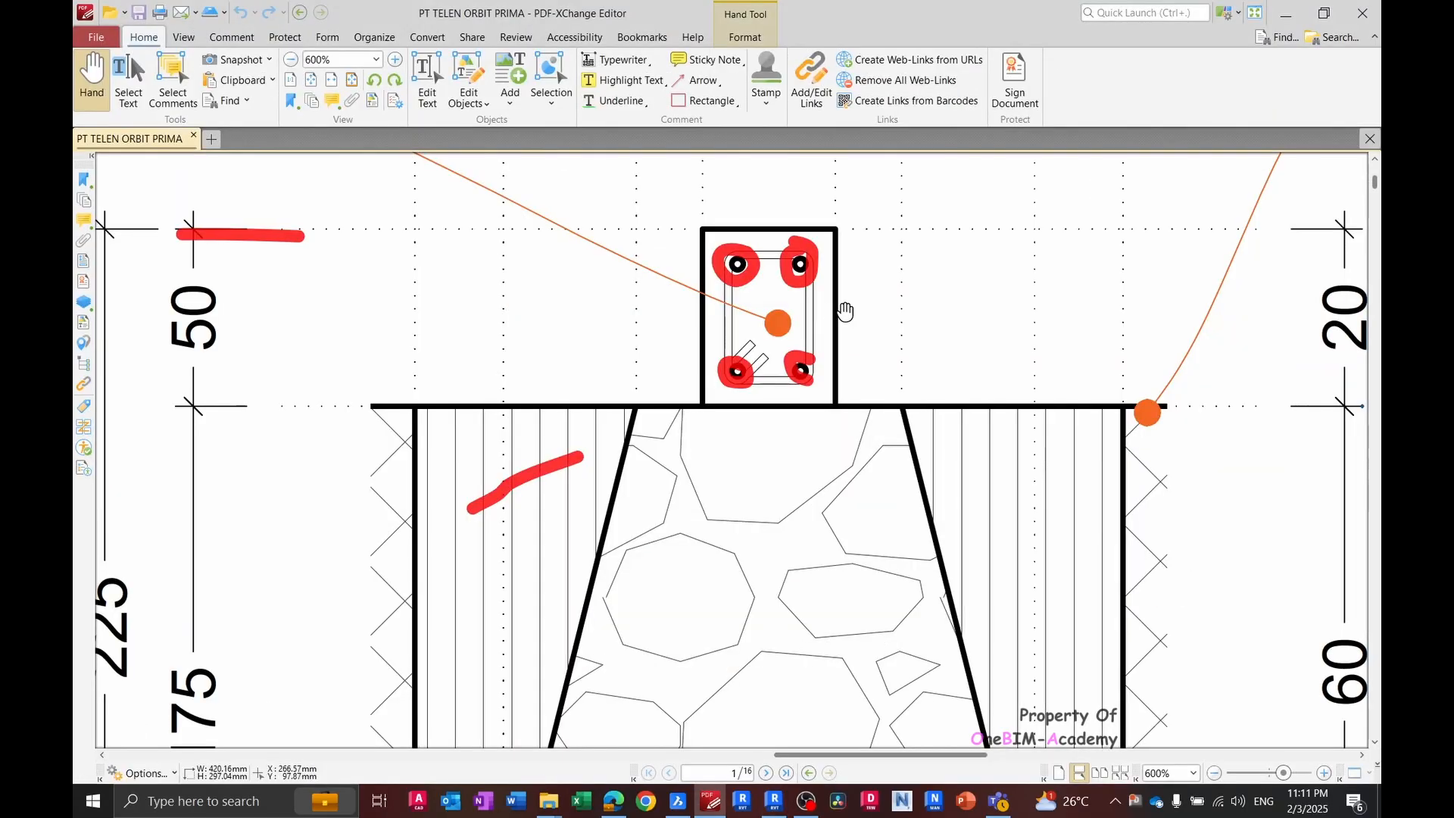
{"action": "scroll", "coordinate": [828, 299], "scroll_direction": "down", "scroll_amount": 4, "text": "ctrl"}
{"action": "scroll", "coordinate": [827, 299], "scroll_direction": "up", "scroll_amount": 1}
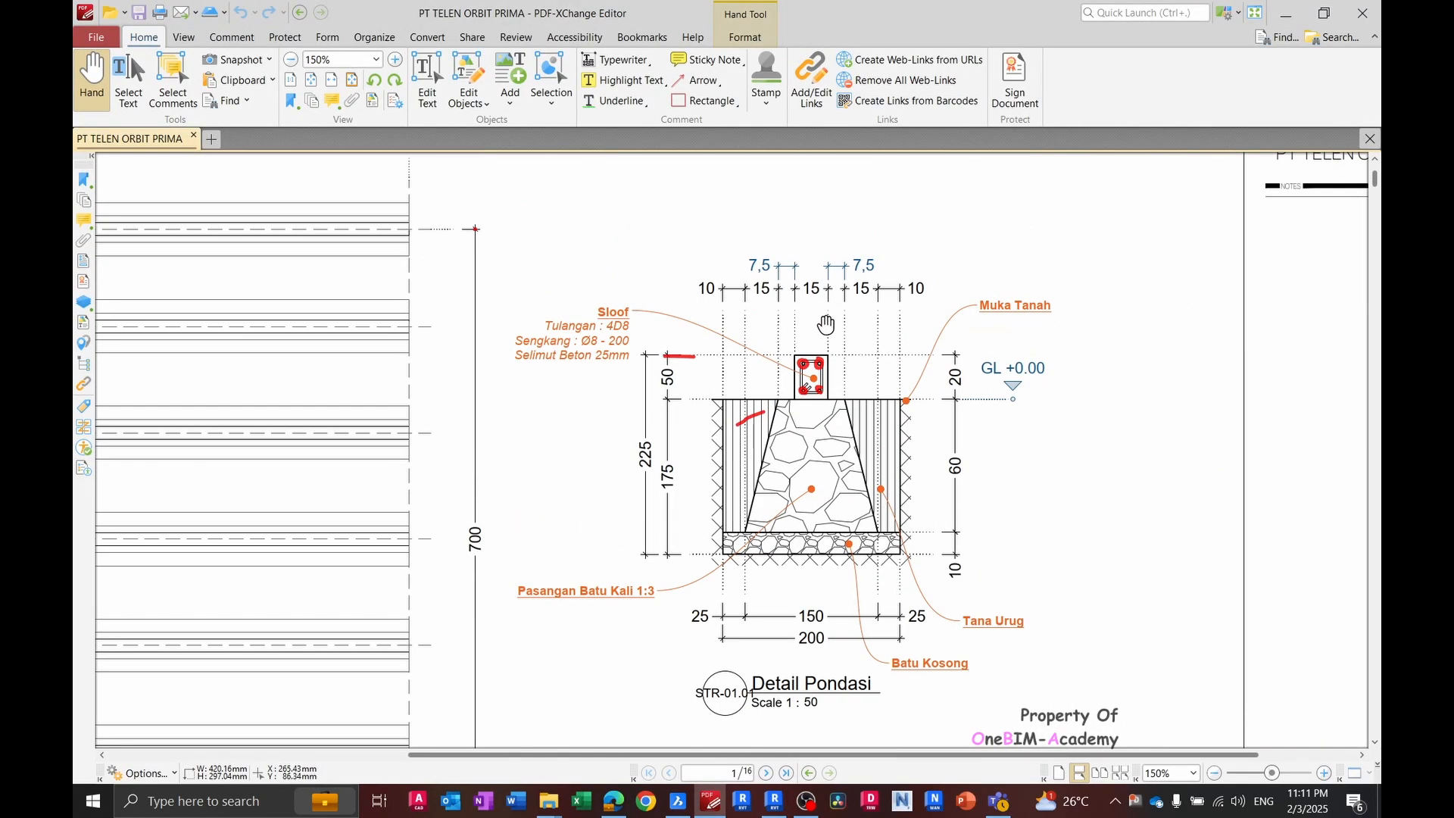
{"action": "key", "text": "alt+Tab"}
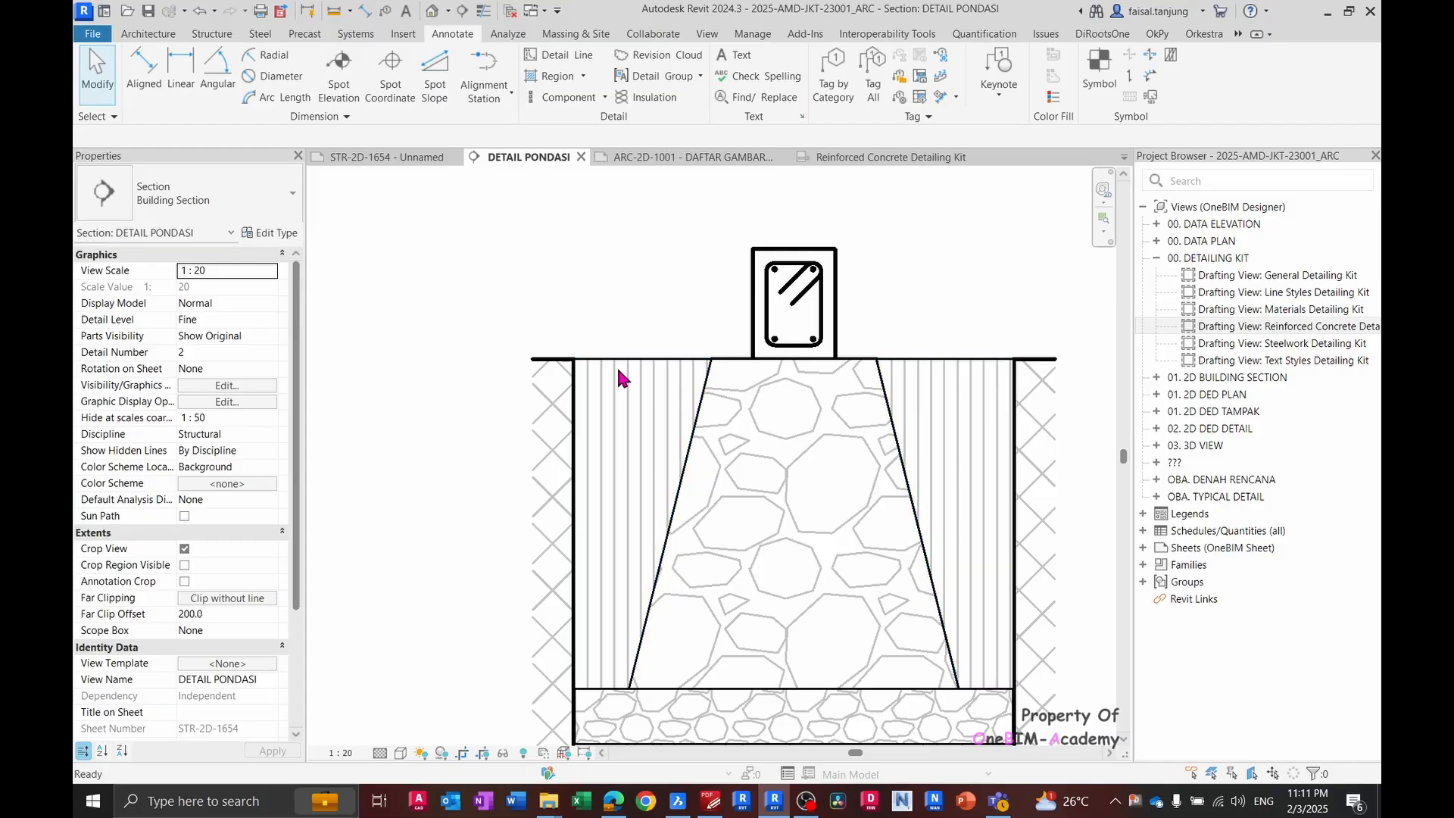
- Place an aligned dimension string above the section from the left trench edge through the stone foundation's left base and top corners to the sloof's left face
{"action": "key", "text": "d"}
{"action": "key", "text": "i"}
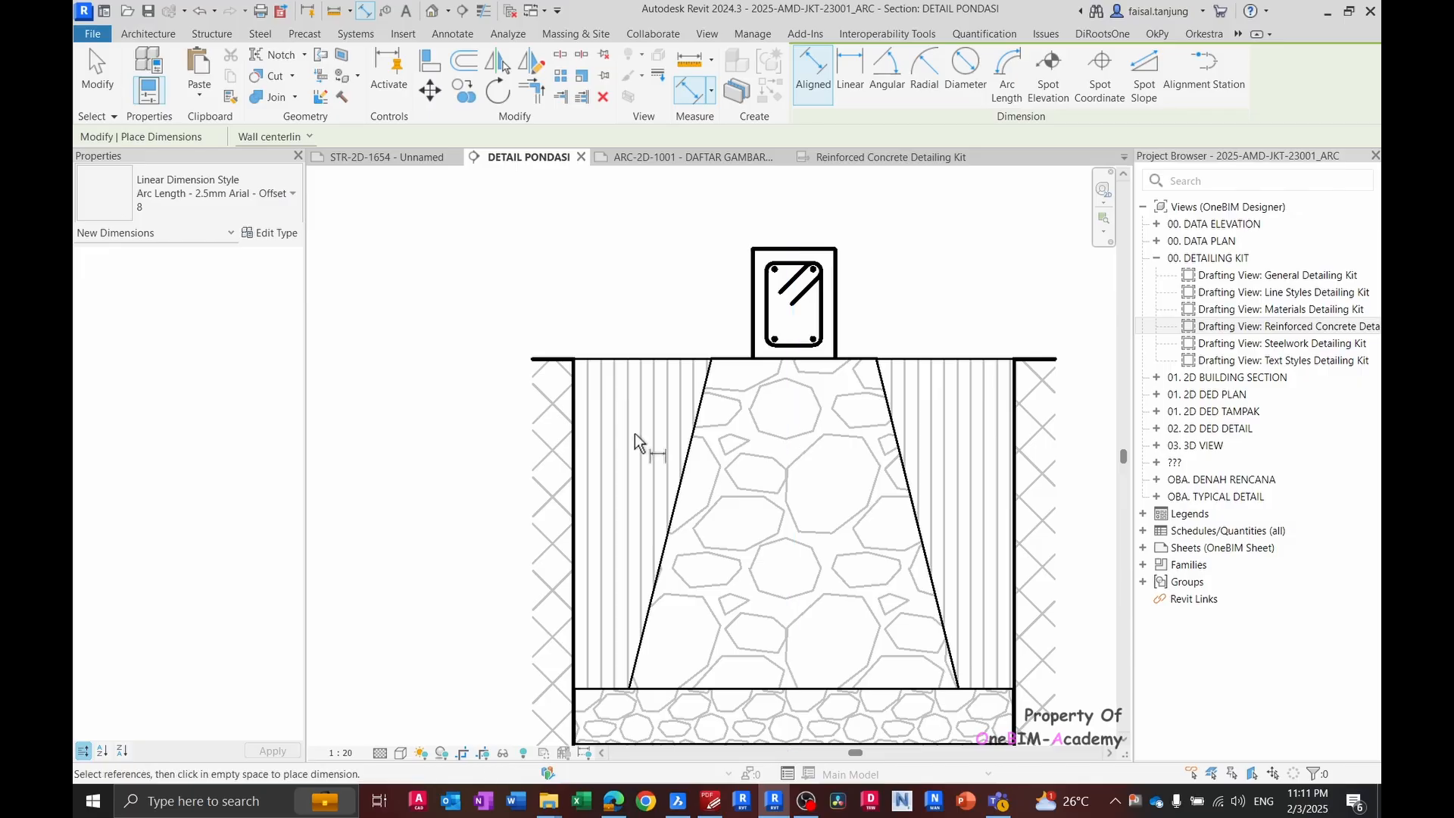
{"action": "left_click", "coordinate": [577, 444]}
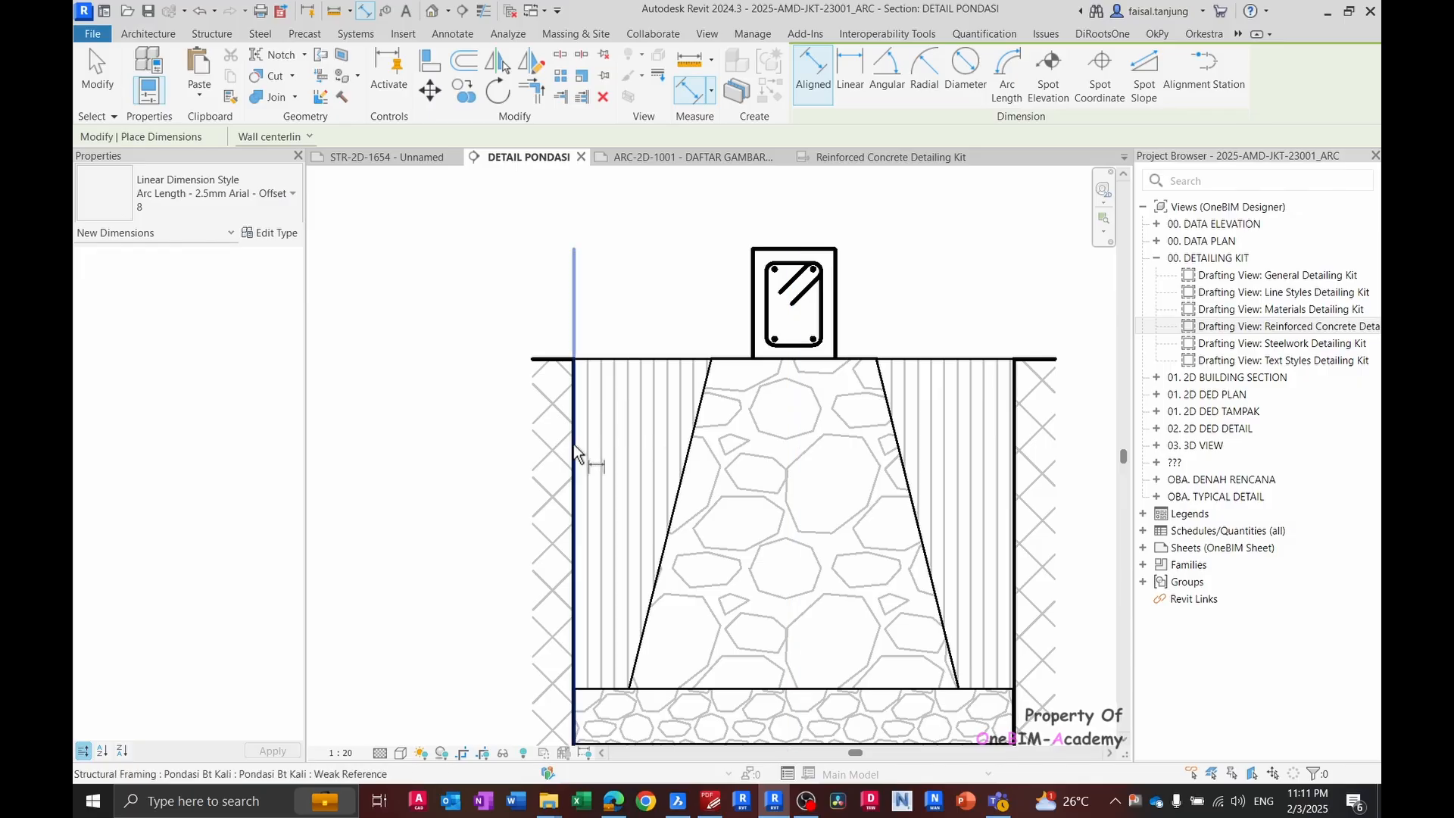
{"action": "left_click", "coordinate": [628, 685]}
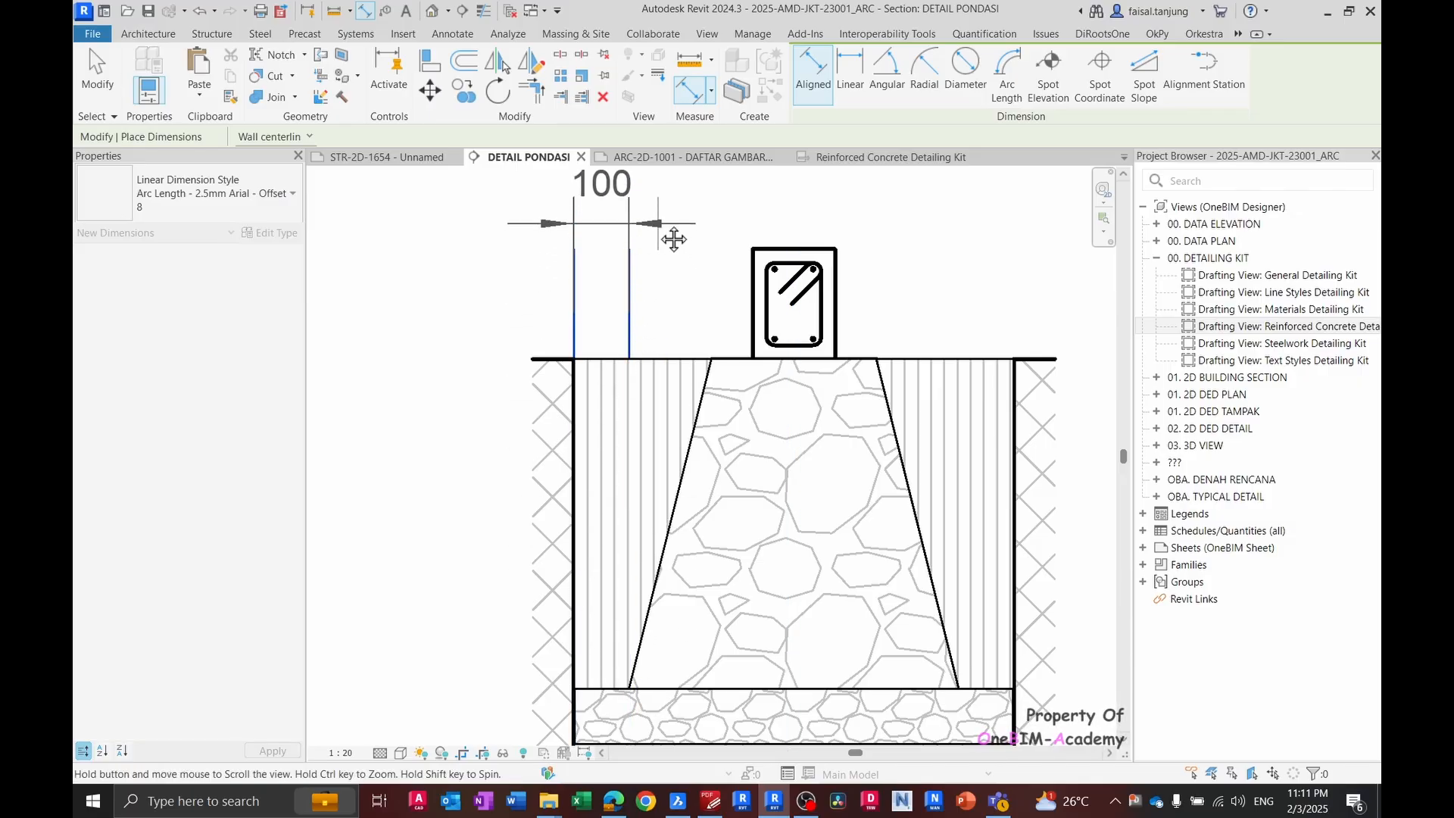
{"action": "middle_click_drag", "start_coordinate": [672, 237], "coordinate": [672, 355]}
{"action": "left_click", "coordinate": [711, 474]}
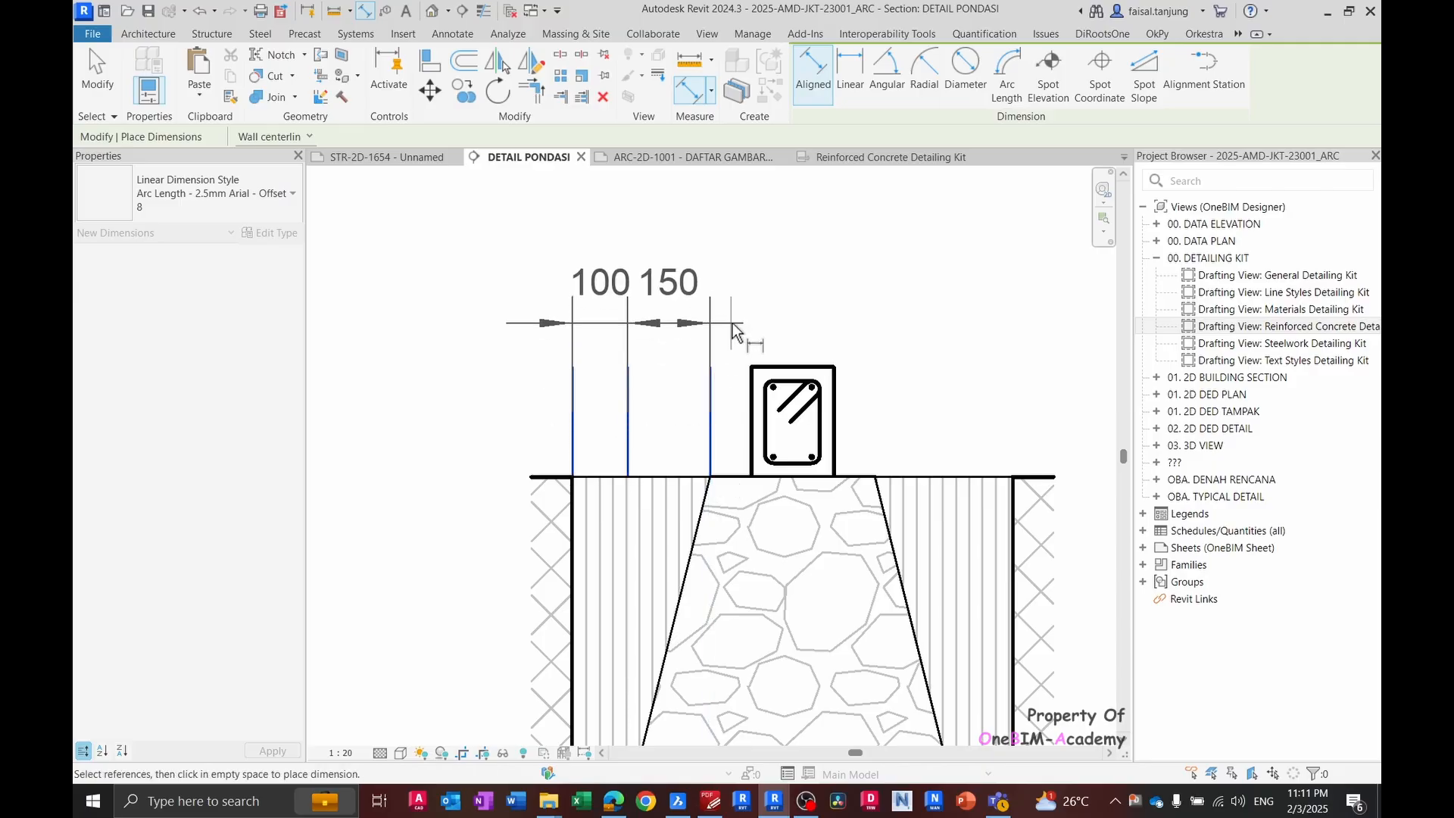
{"action": "left_click", "coordinate": [751, 371]}
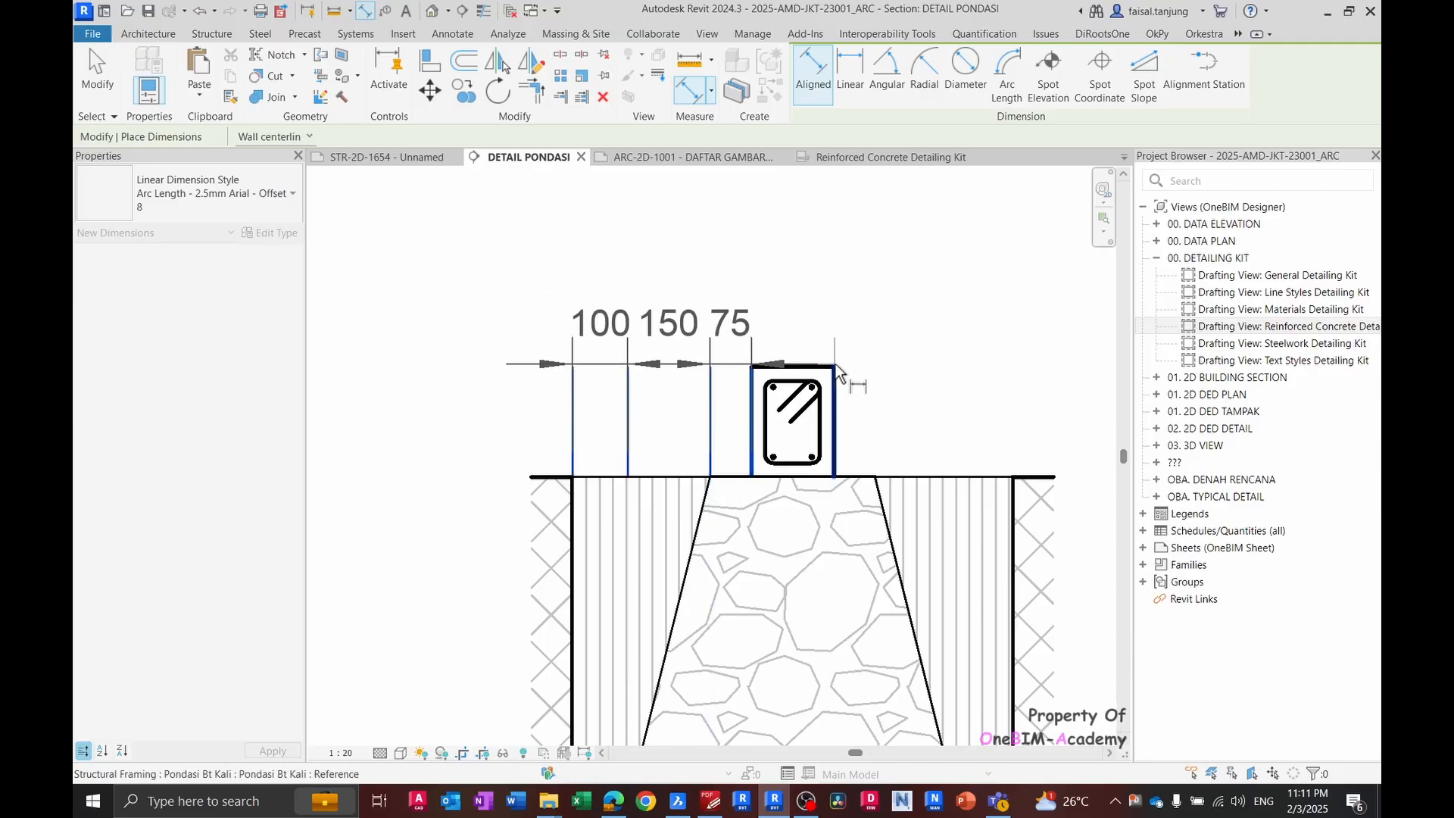
{"action": "left_click", "coordinate": [872, 288]}
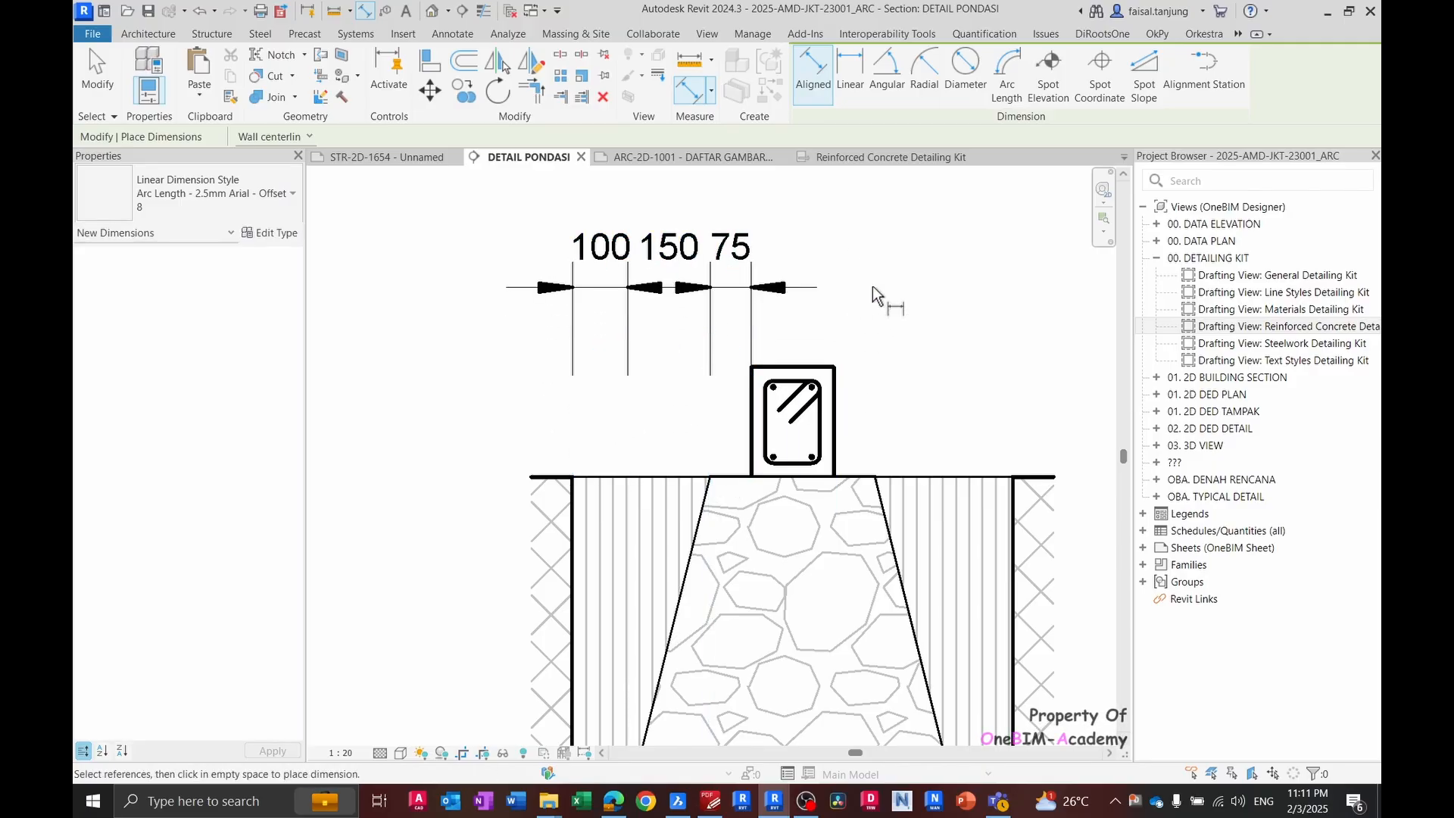
{"action": "key", "text": "alt+Tab"}
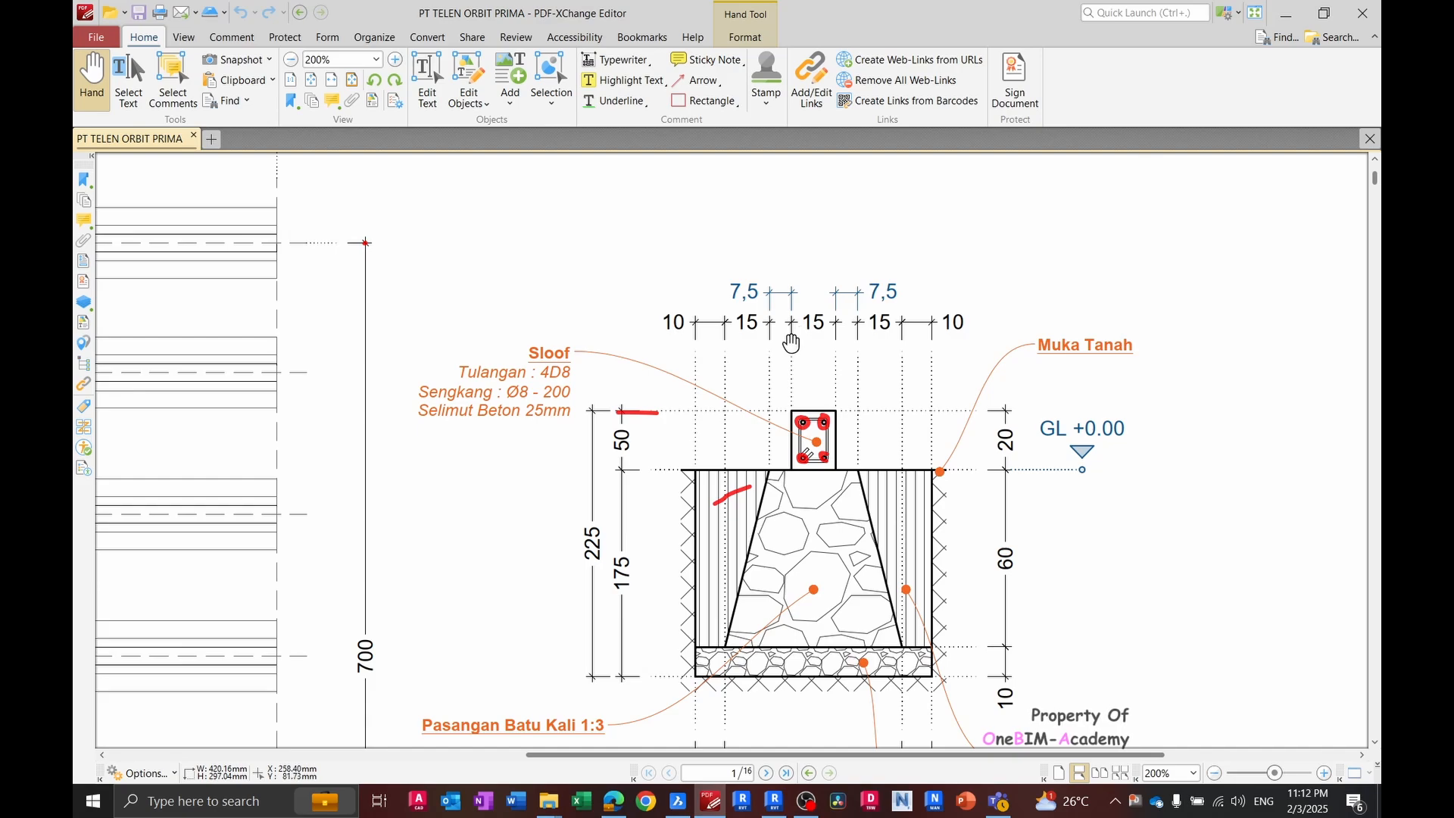
- Extend the upper dimension string's witness lines down to the ground line at the top of the foundation
{"action": "key", "text": "alt+Tab"}
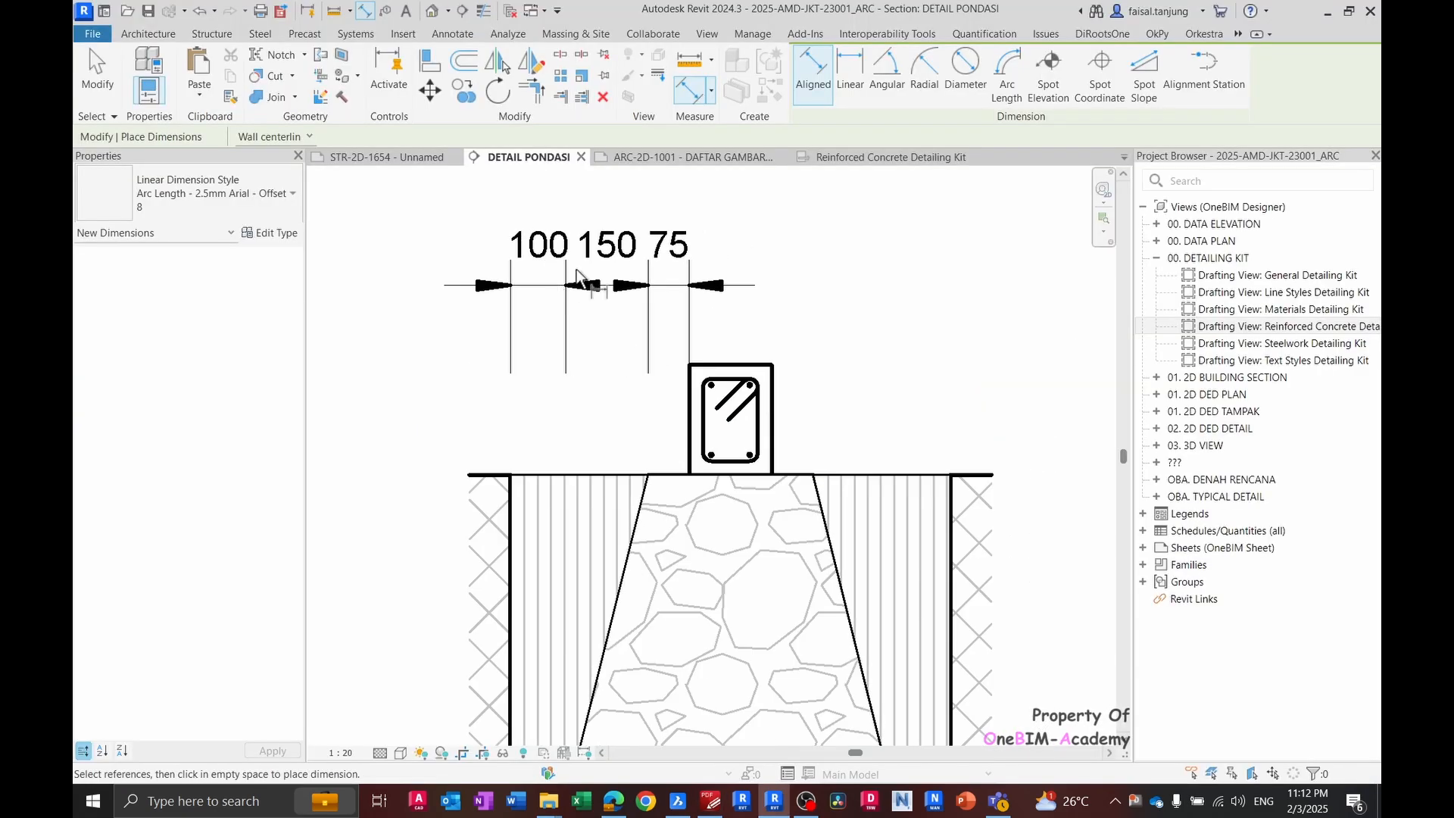
{"action": "key", "text": "Escape"}
{"action": "scroll", "coordinate": [538, 280], "scroll_direction": "down", "scroll_amount": 2}
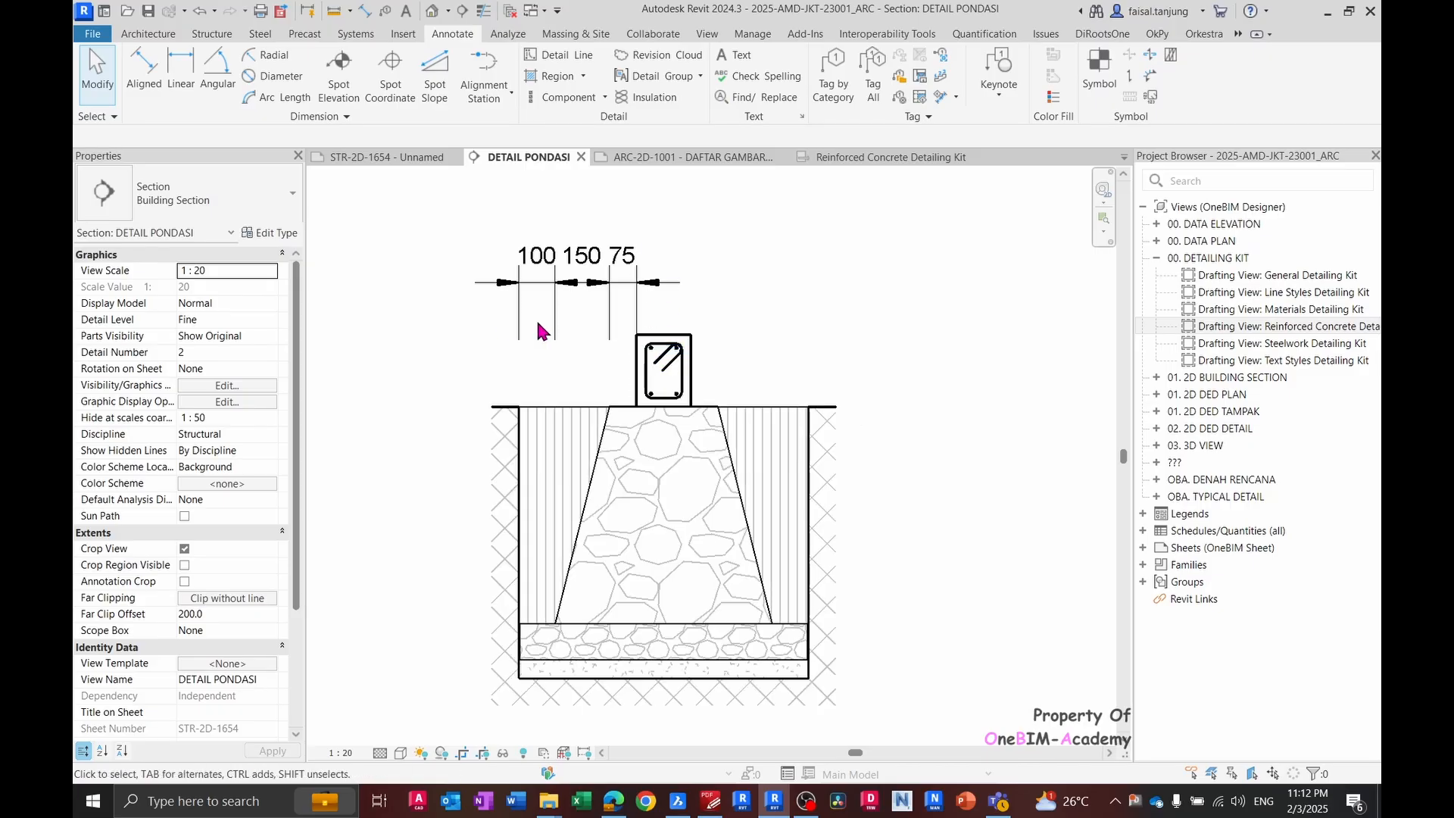
{"action": "left_click", "coordinate": [553, 329]}
{"action": "scroll", "coordinate": [535, 306], "scroll_direction": "up", "scroll_amount": 1}
{"action": "mouse_move", "coordinate": [497, 279]}
{"action": "left_mouse_down"}
{"action": "mouse_move", "coordinate": [487, 390]}
{"action": "mouse_move", "coordinate": [519, 284]}
{"action": "left_mouse_up"}
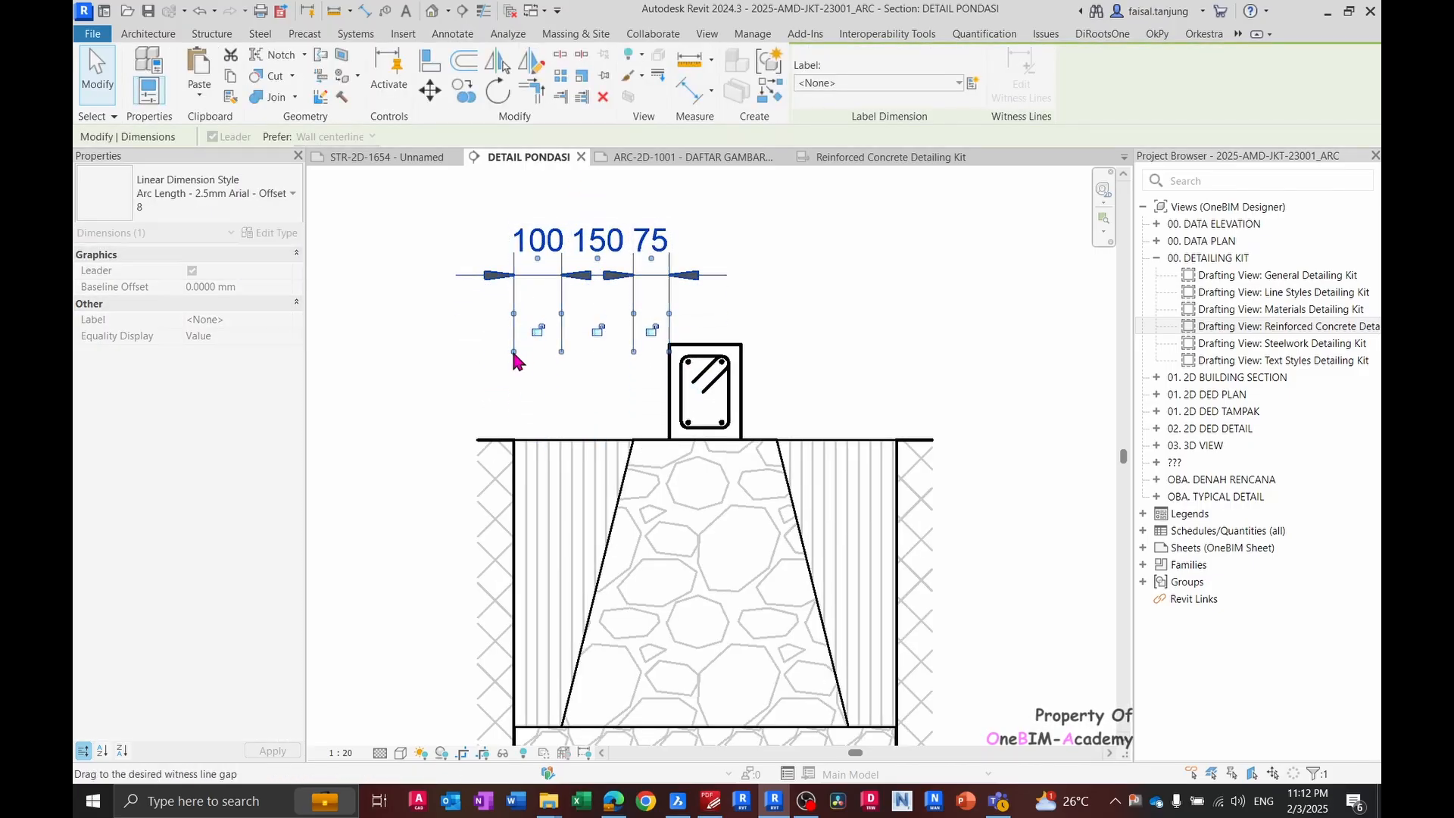
{"action": "left_click_drag", "start_coordinate": [512, 350], "coordinate": [515, 444]}
{"action": "left_click_drag", "start_coordinate": [561, 353], "coordinate": [580, 448]}
{"action": "left_click_drag", "start_coordinate": [633, 352], "coordinate": [633, 445]}
{"action": "left_click_drag", "start_coordinate": [669, 353], "coordinate": [666, 441]}
{"action": "left_click", "coordinate": [789, 343]}
- Mirror the upper dimension string about the sloof's vertical centre axis, following the reference PDF
{"action": "key", "text": "alt+Tab"}
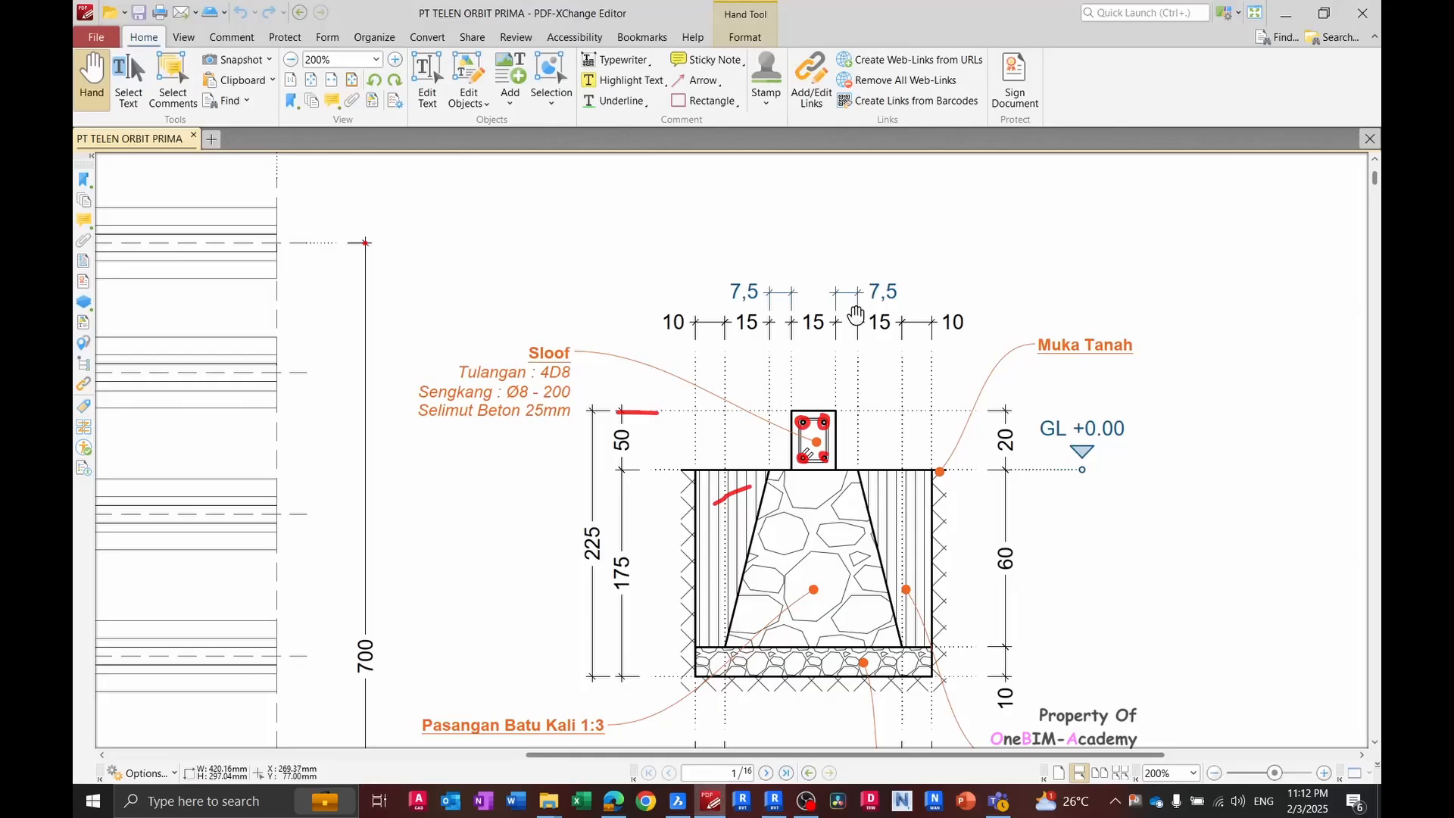
{"action": "key", "text": "alt+Tab"}
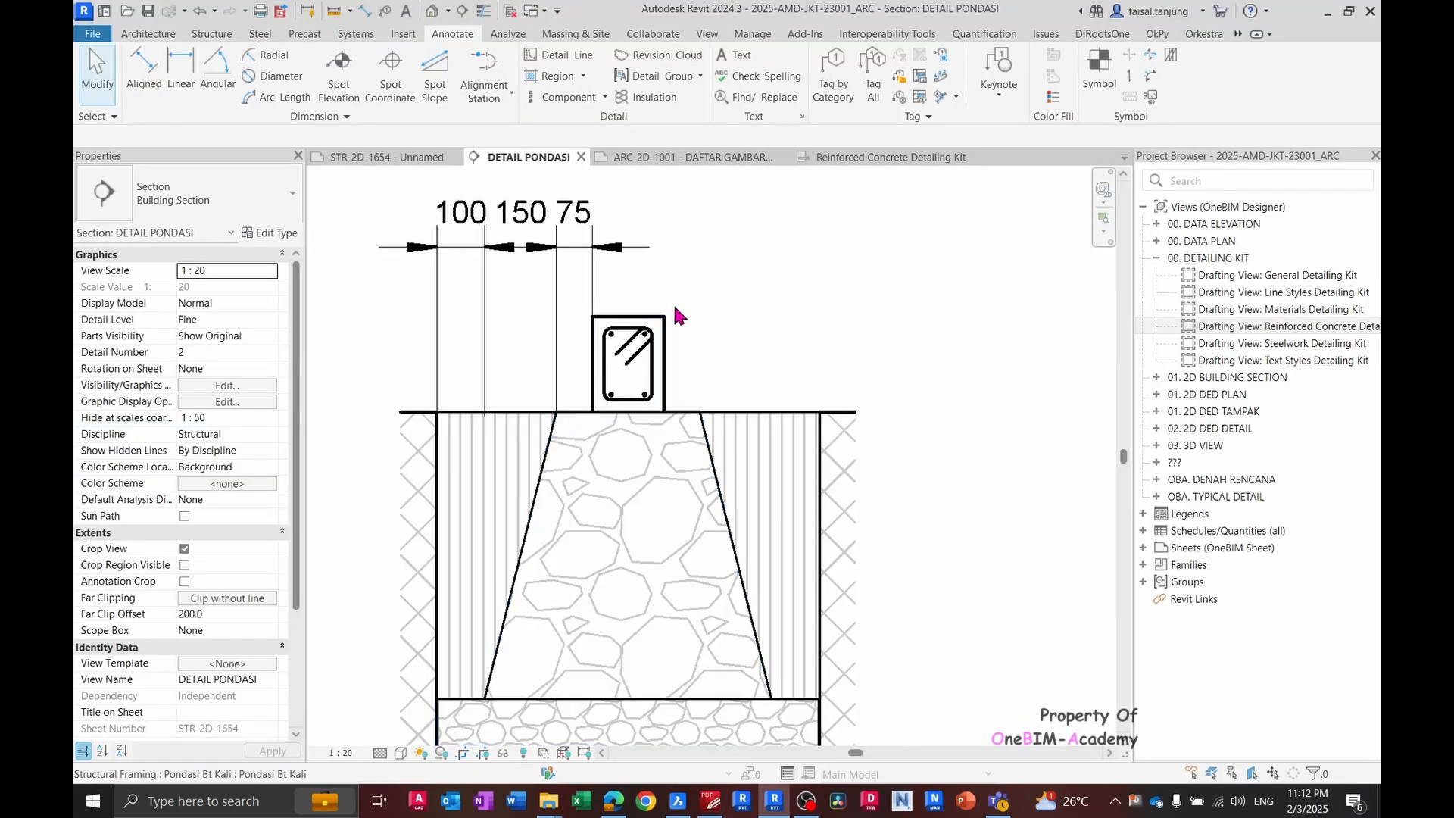
{"action": "left_click", "coordinate": [573, 258]}
{"action": "middle_click_drag", "start_coordinate": [666, 284], "coordinate": [635, 295]}
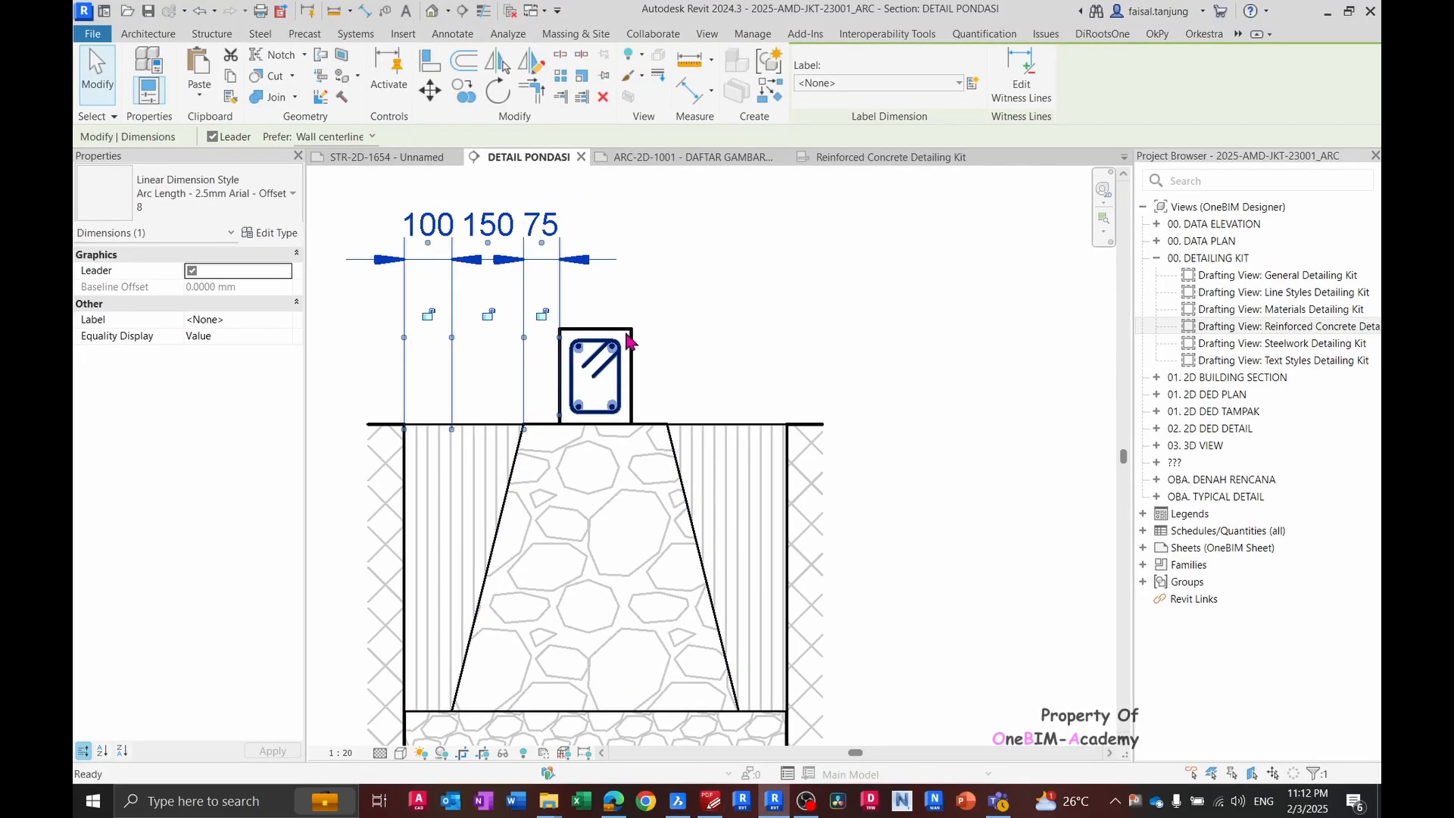
{"action": "left_click_drag", "start_coordinate": [635, 297], "coordinate": [599, 386]}
{"action": "left_click", "coordinate": [698, 339]}
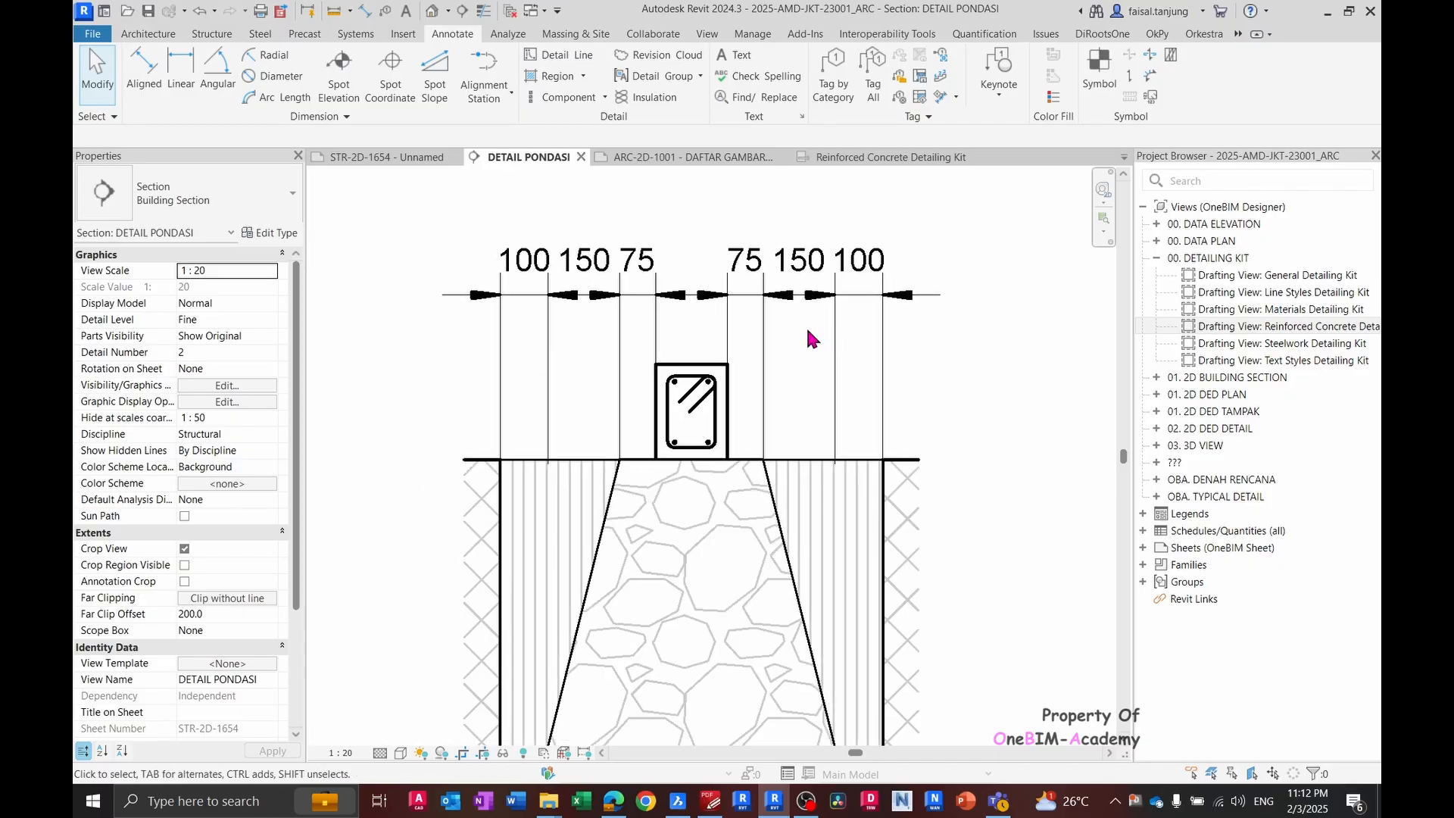
- Check the vertical dimensions in the reference PDF and place an aligned dimension for the sloof's height to the right of the section
{"action": "key", "text": "alt+Tab"}
{"action": "left_click_drag", "start_coordinate": [913, 318], "coordinate": [879, 313]}
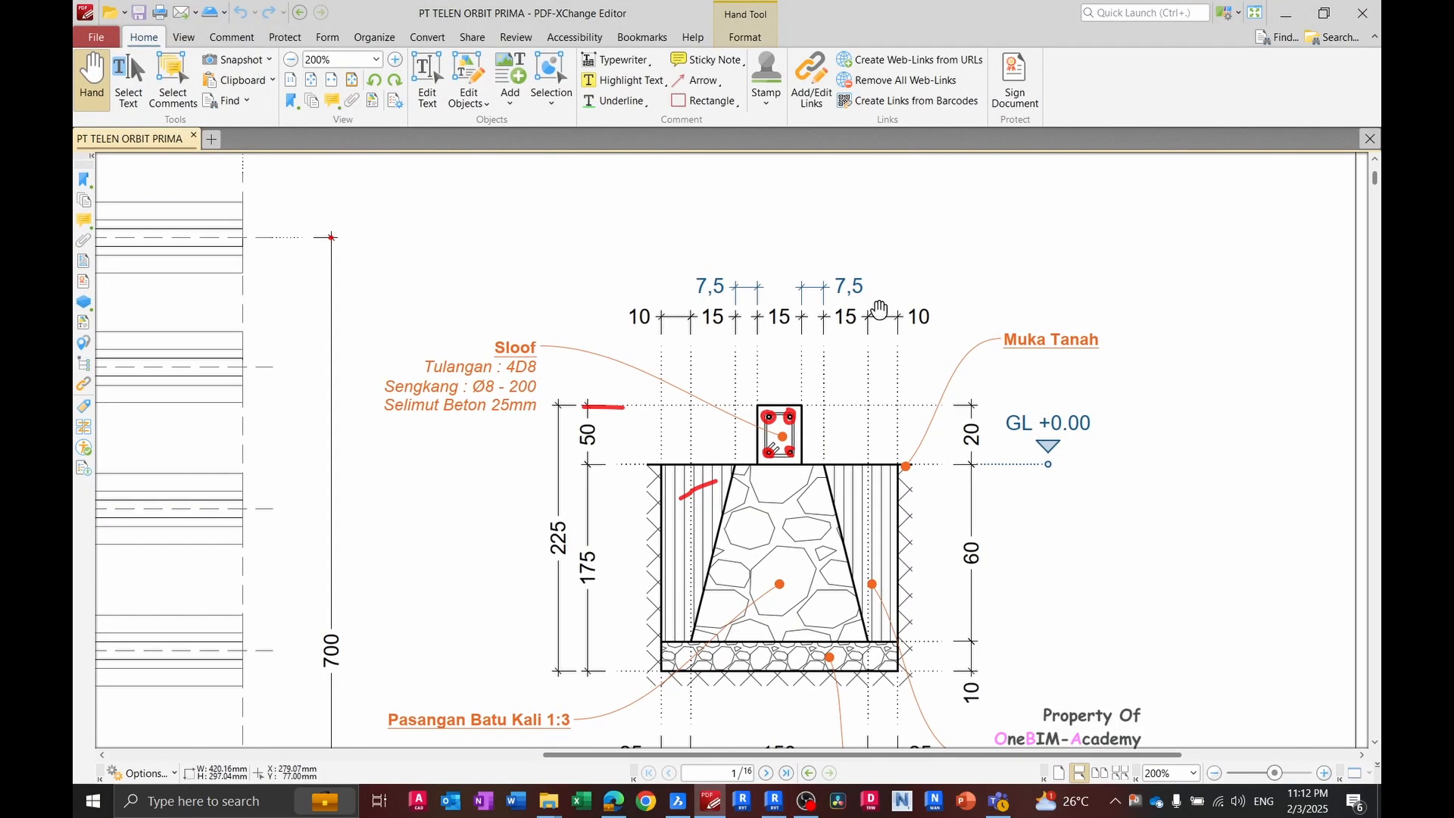
{"action": "key", "text": "alt+Tab"}
{"action": "key", "text": "alt+Tab"}
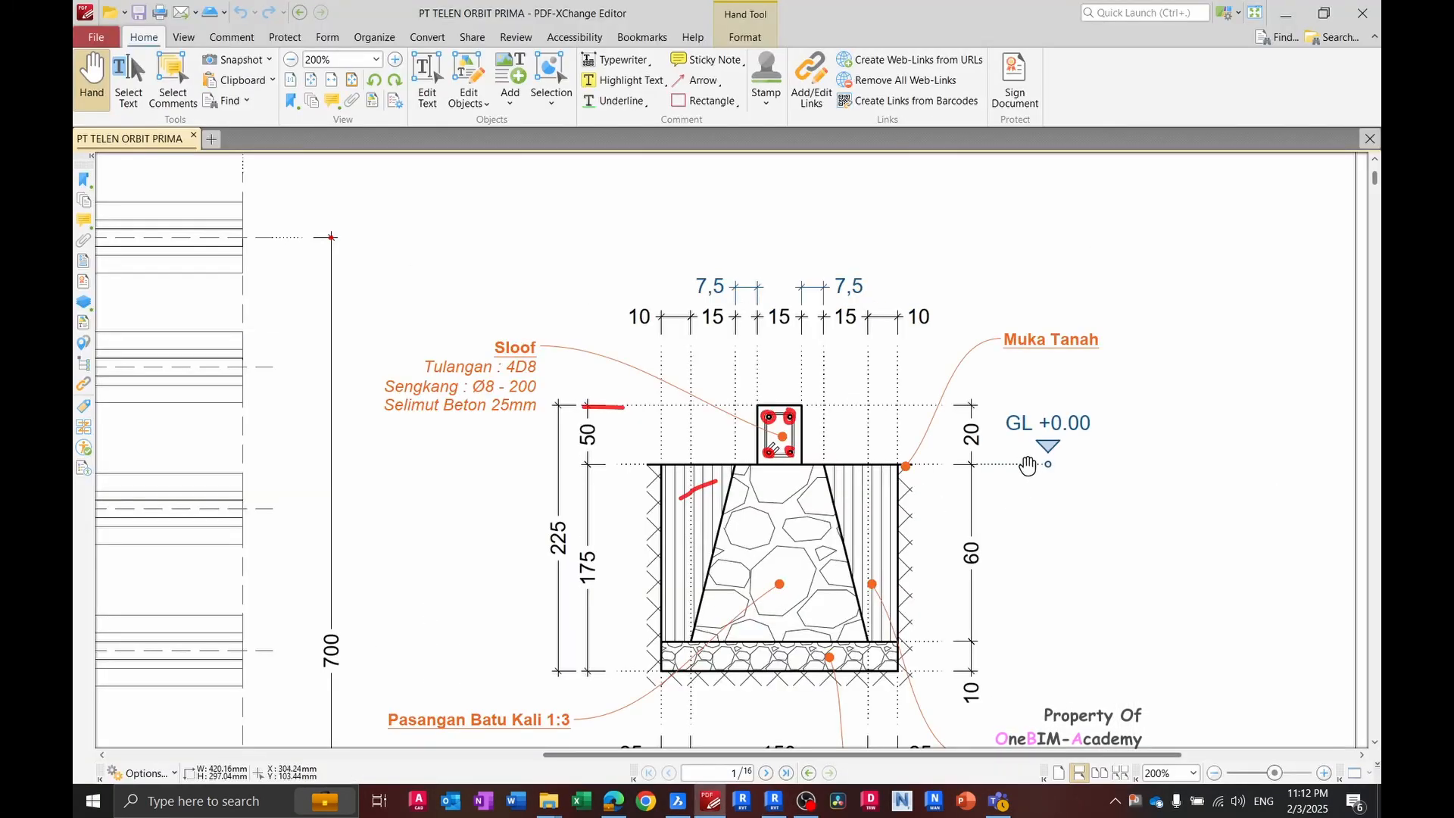
{"action": "scroll", "coordinate": [1028, 464], "scroll_direction": "down", "scroll_amount": 1}
{"action": "key", "text": "alt+Tab"}
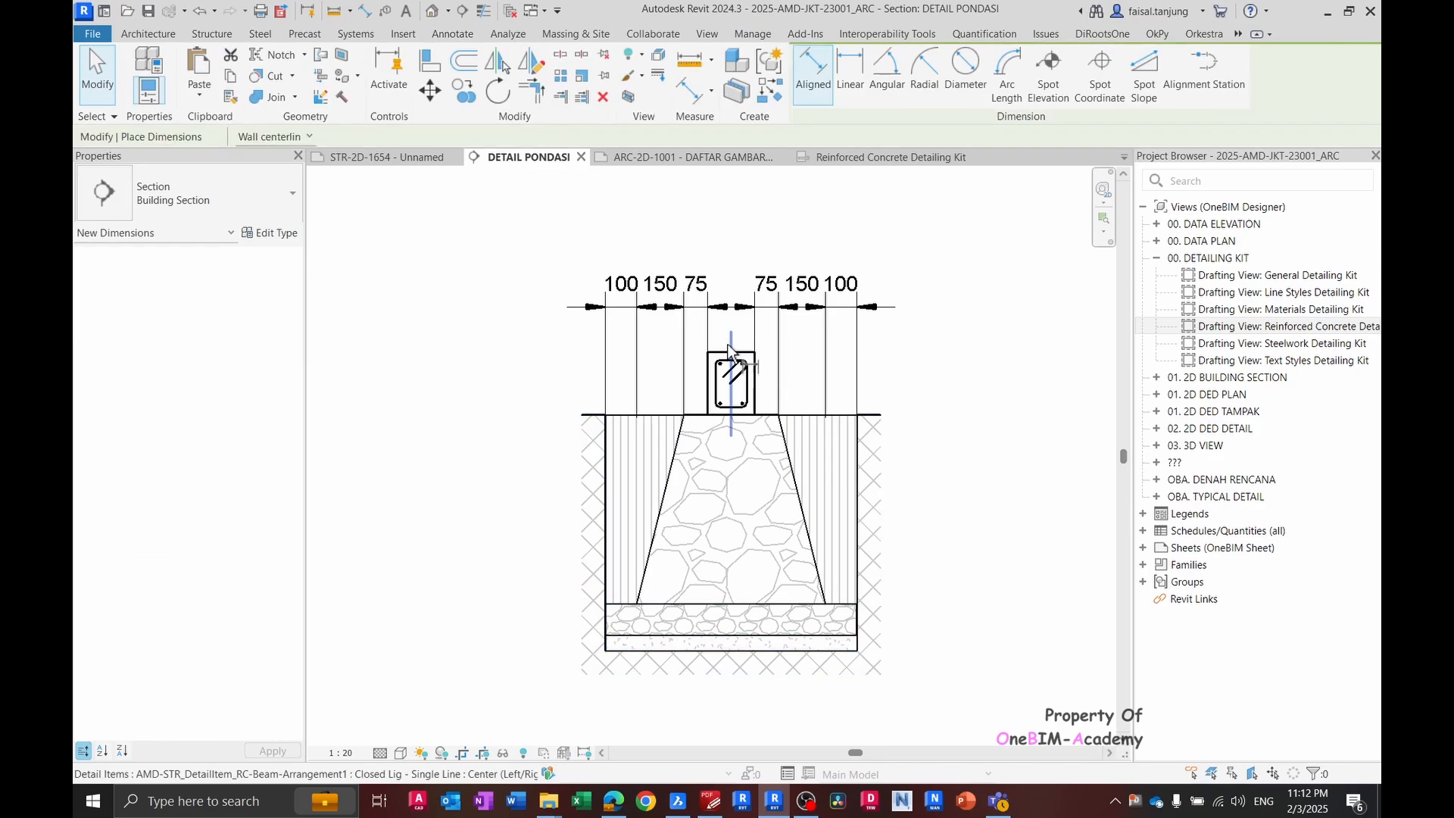
{"action": "scroll", "coordinate": [750, 352], "scroll_direction": "up", "scroll_amount": 2}
{"action": "left_click", "coordinate": [757, 353]}
{"action": "left_click", "coordinate": [834, 460]}
{"action": "middle_click_drag", "start_coordinate": [1022, 507], "coordinate": [800, 468]}
{"action": "left_click", "coordinate": [845, 473]}
{"action": "scroll", "coordinate": [931, 326], "scroll_direction": "down", "scroll_amount": 1}
{"action": "middle_click_drag", "start_coordinate": [846, 533], "coordinate": [968, 354]}
{"action": "scroll", "coordinate": [931, 326], "scroll_direction": "down", "scroll_amount": 1}
{"action": "key", "text": "Escape"}
- Add witness lines to the sloof height dimension at the base of the stone foundation and the bottom of the batu kosong layer
{"action": "left_click", "coordinate": [937, 253]}
{"action": "key", "text": "e"}
{"action": "key", "text": "w"}
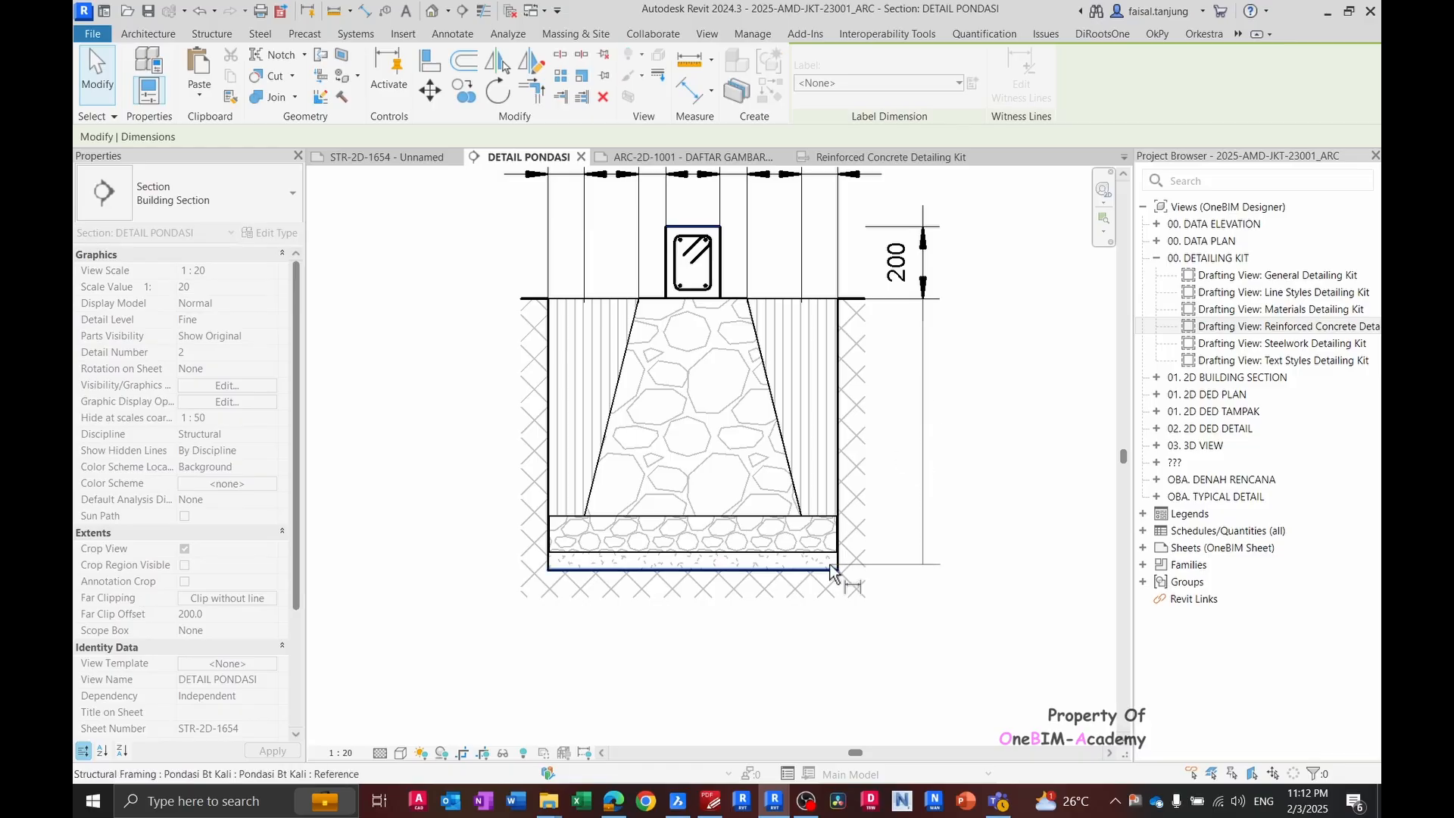
{"action": "left_click", "coordinate": [833, 557]}
{"action": "left_click", "coordinate": [840, 518]}
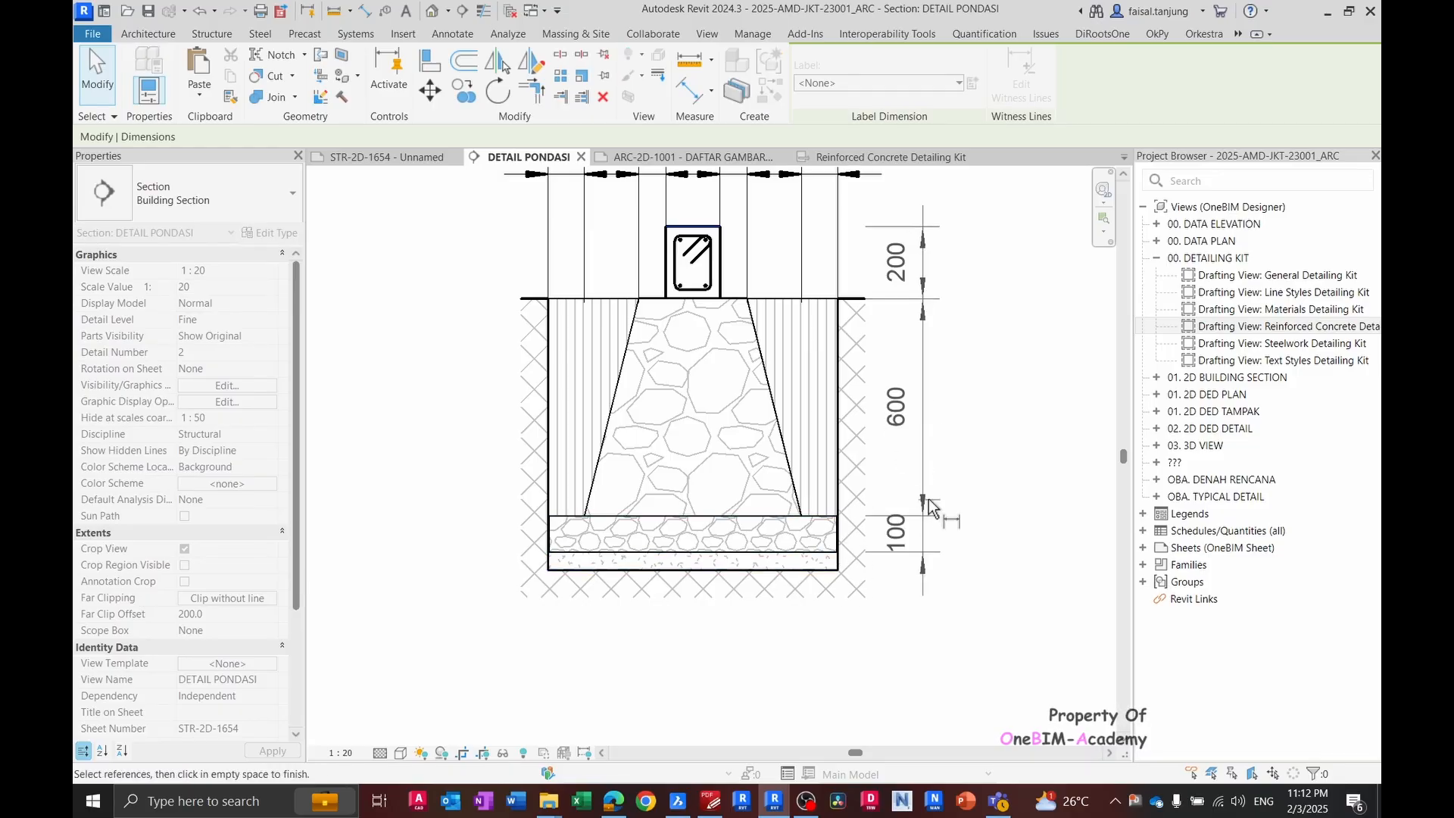
{"action": "left_click", "coordinate": [983, 485]}
- Cross out the 50, 175 and 225 dimensions beside Detail Pondasi in the reference PDF with freehand pencil strokes
{"action": "key", "text": "alt+Tab"}
{"action": "scroll", "coordinate": [983, 482], "scroll_direction": "down", "scroll_amount": 1}
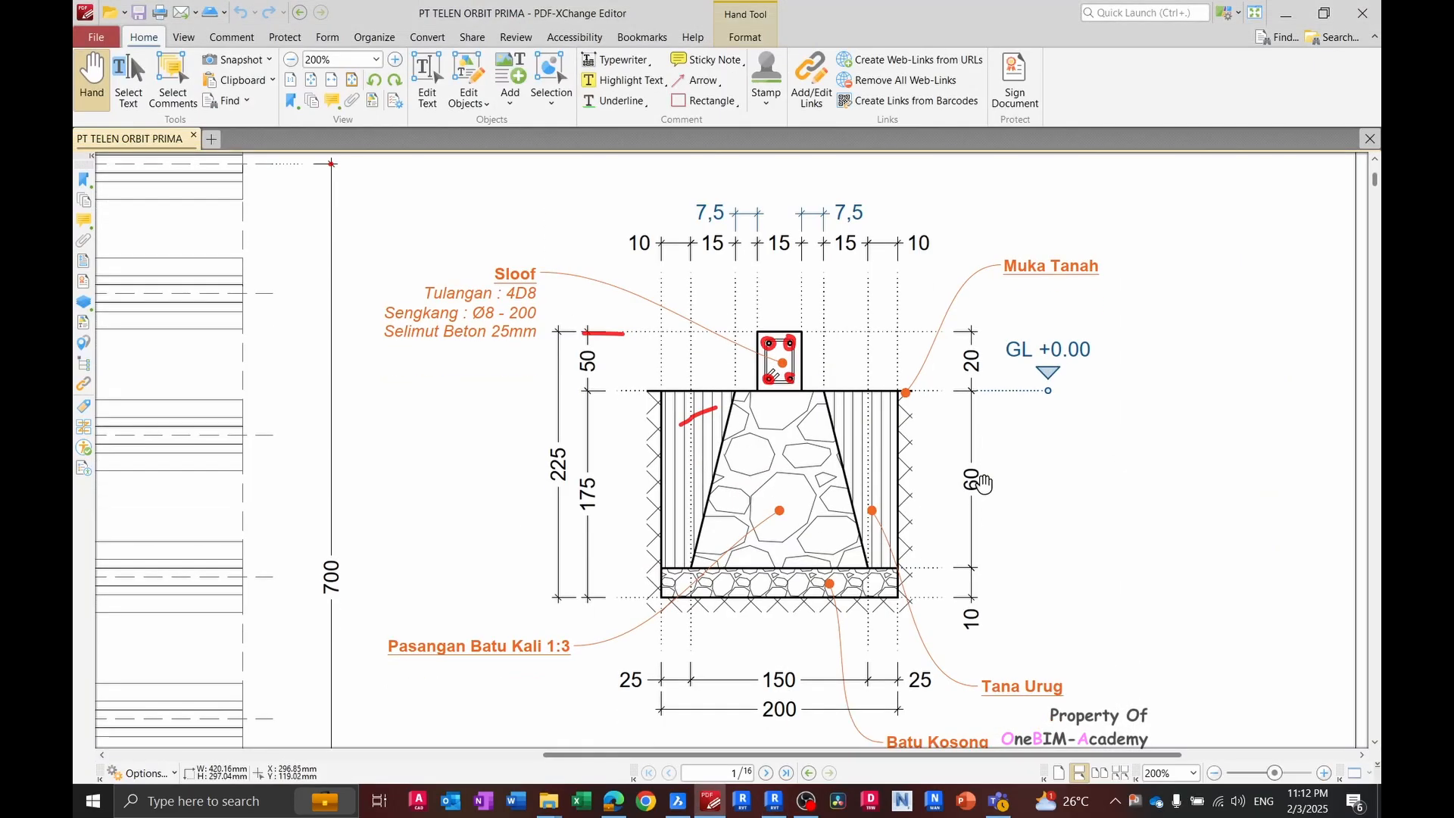
{"action": "key", "text": "alt+Tab"}
{"action": "middle_click_drag", "start_coordinate": [969, 480], "coordinate": [920, 544]}
{"action": "key", "text": "alt+Tab"}
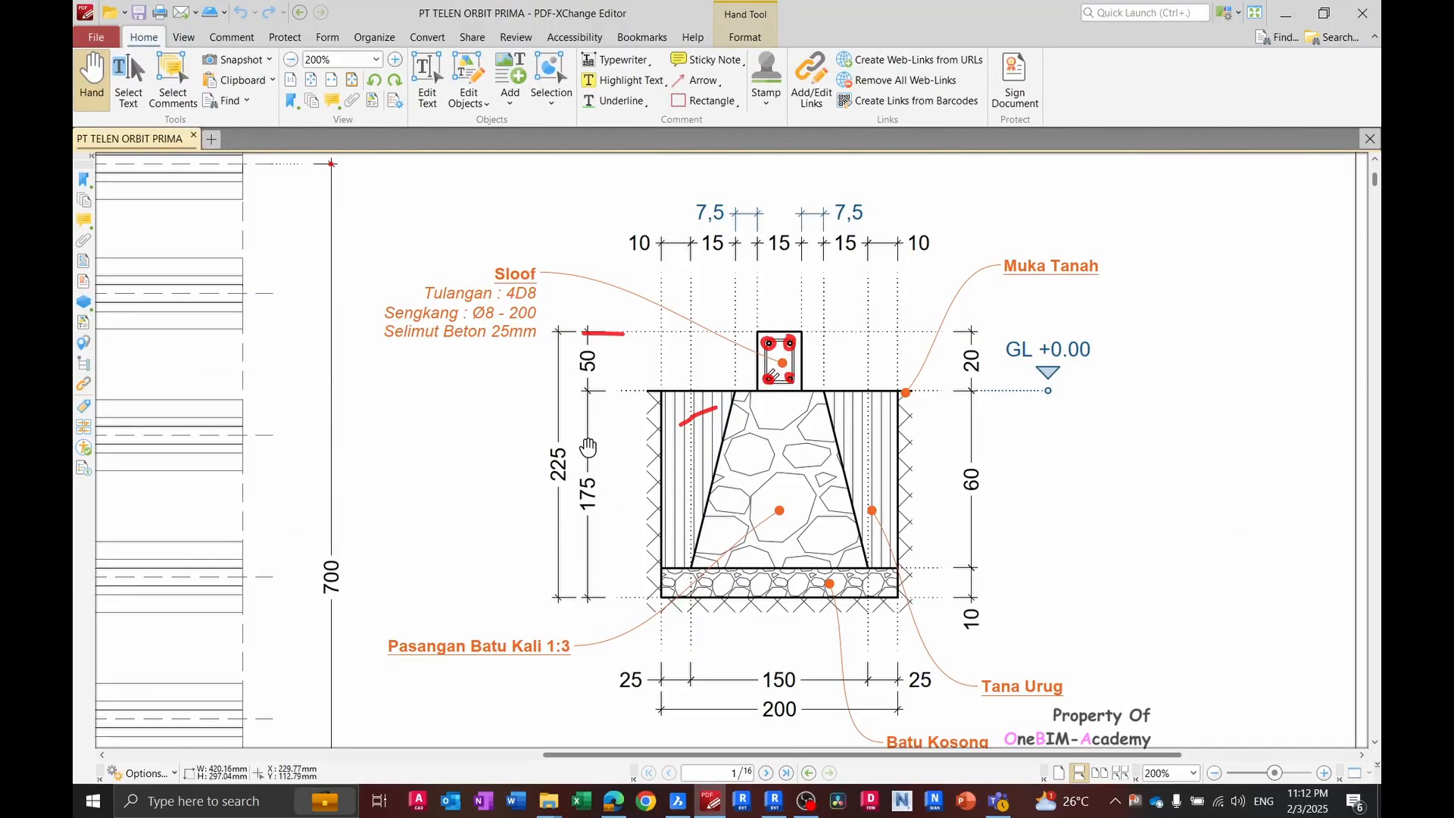
{"action": "key", "text": "n"}
{"action": "left_click_drag", "start_coordinate": [578, 361], "coordinate": [612, 432]}
{"action": "left_click_drag", "start_coordinate": [604, 354], "coordinate": [572, 387]}
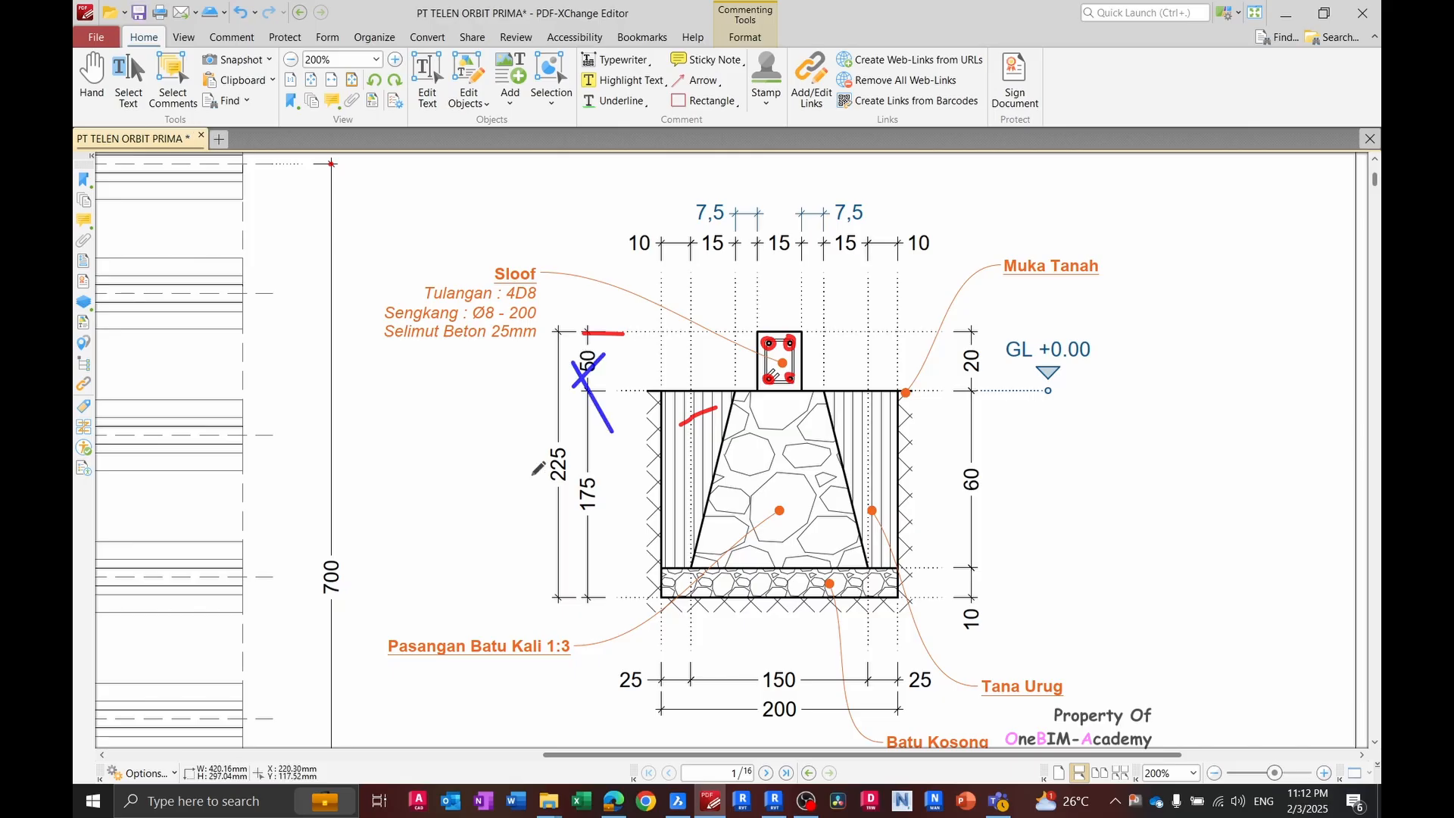
{"action": "scroll", "coordinate": [994, 473], "scroll_direction": "down", "scroll_amount": 2}
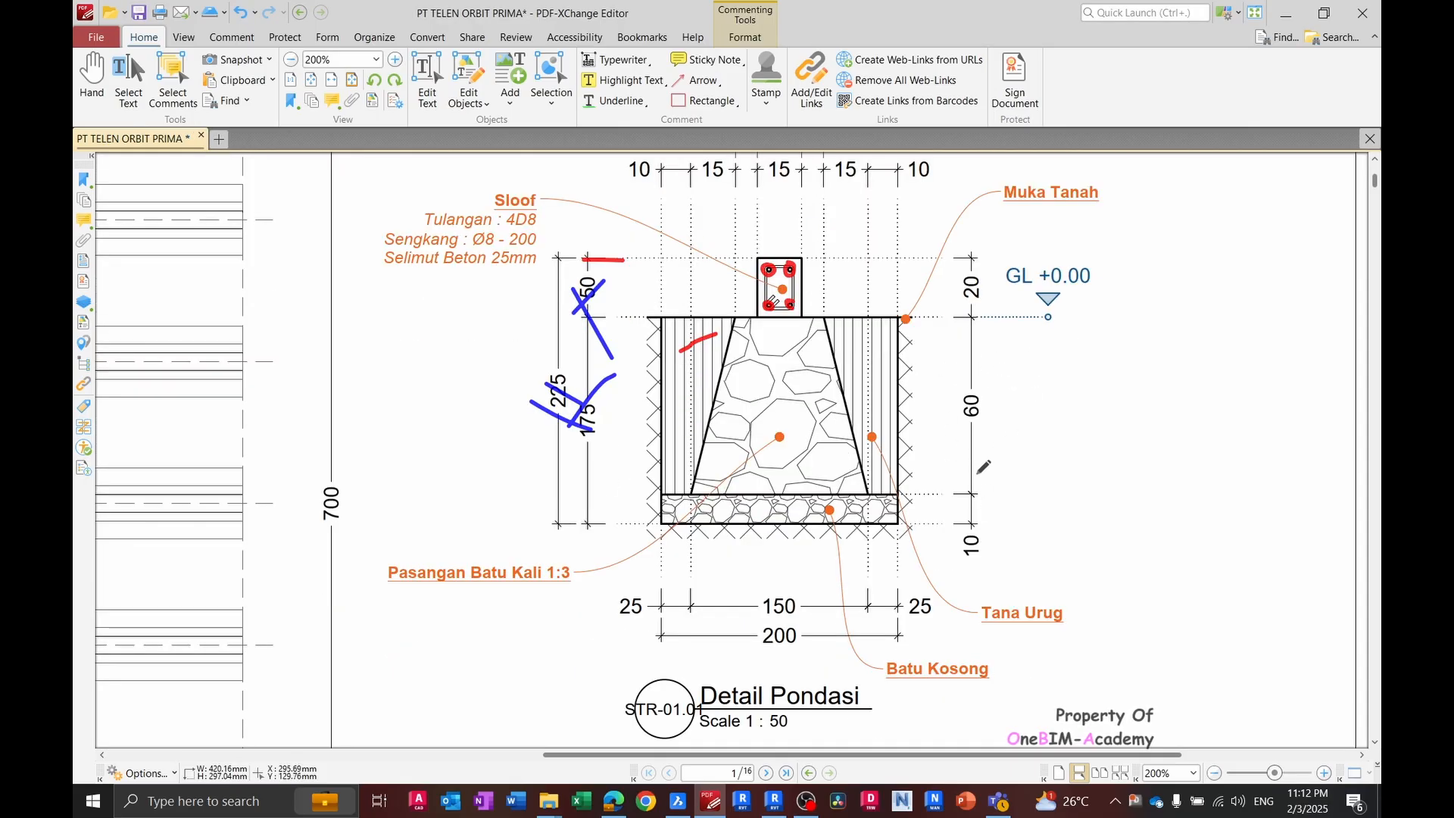
- Check the bottom dimensions in the reference PDF and place an aligned dimension of the trench's overall width below the section
{"action": "key", "text": "alt+Tab"}
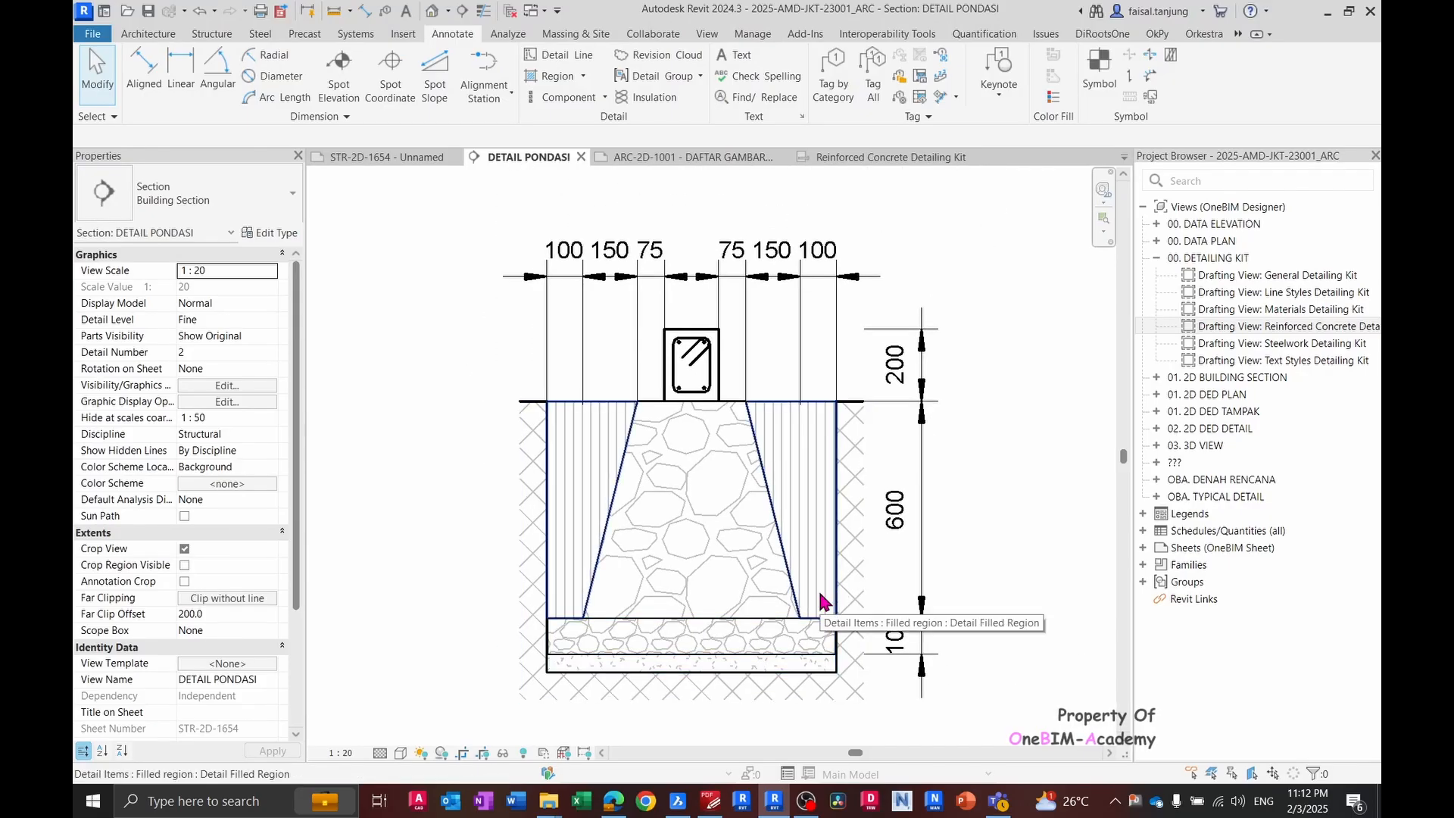
{"action": "key", "text": "alt+Tab"}
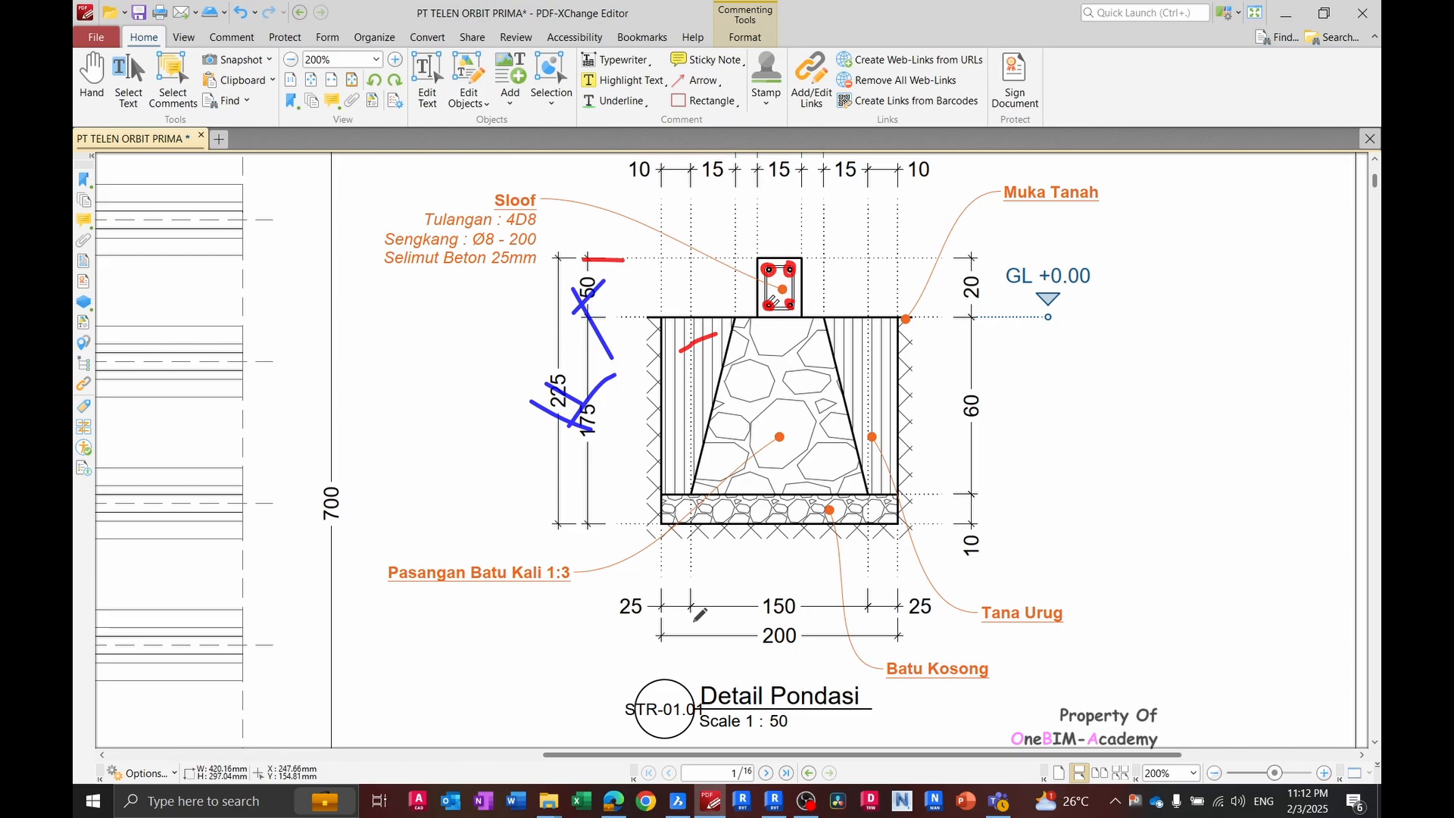
{"action": "scroll", "coordinate": [606, 544], "scroll_direction": "down", "scroll_amount": 1}
{"action": "scroll", "coordinate": [653, 590], "scroll_direction": "up", "scroll_amount": 1}
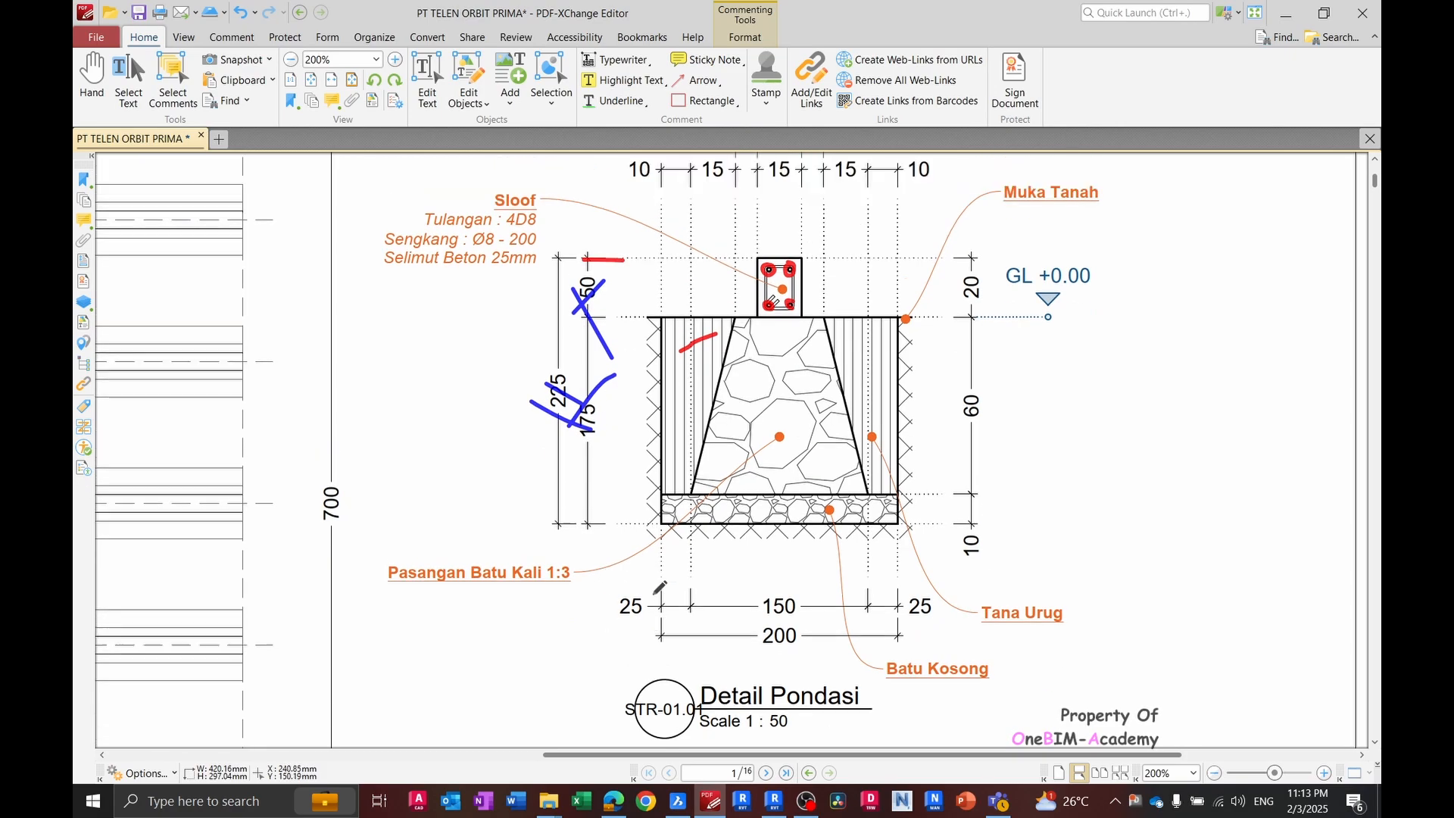
{"action": "scroll", "coordinate": [684, 598], "scroll_direction": "up", "scroll_amount": 1}
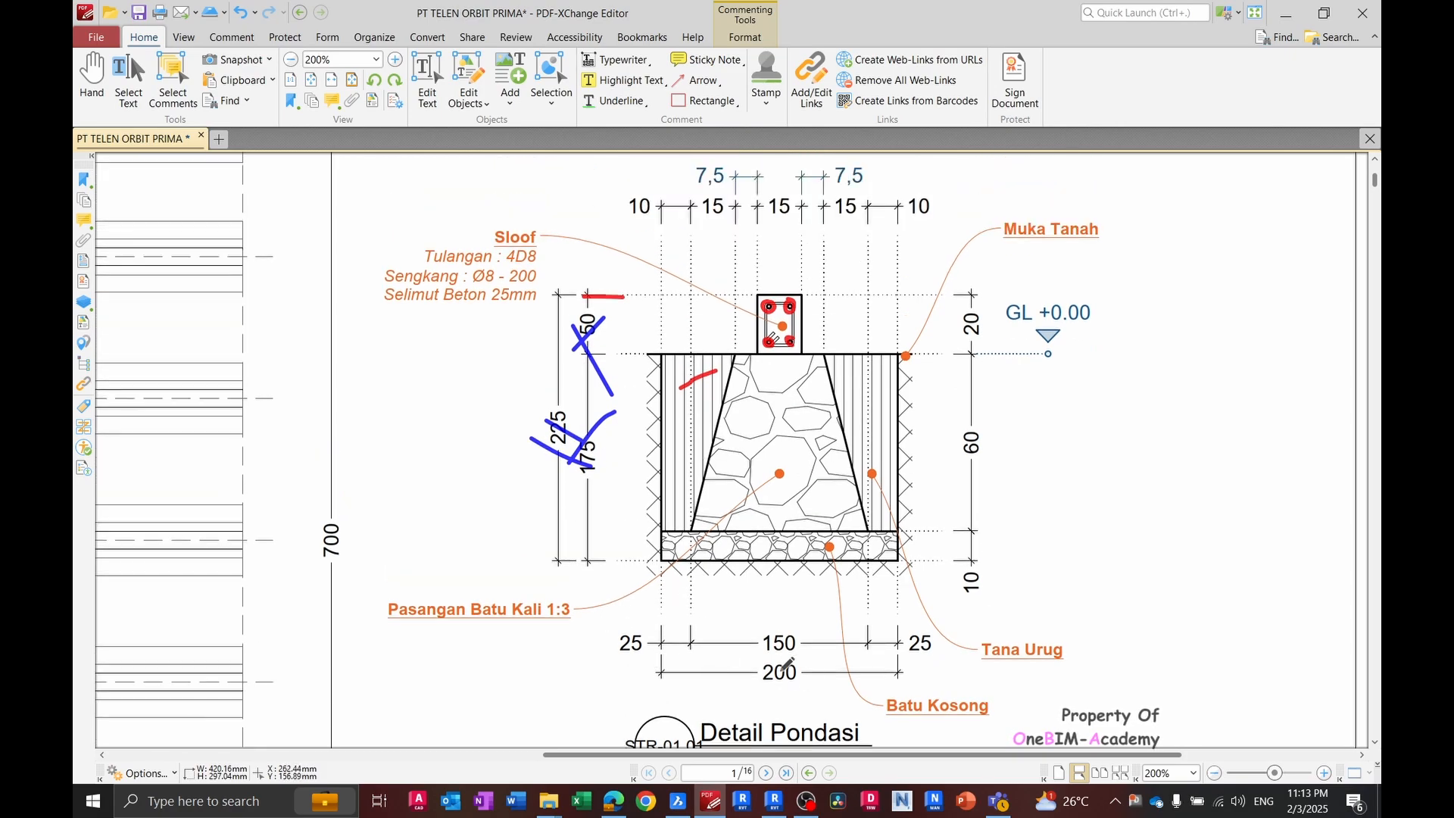
{"action": "key", "text": "alt+Tab"}
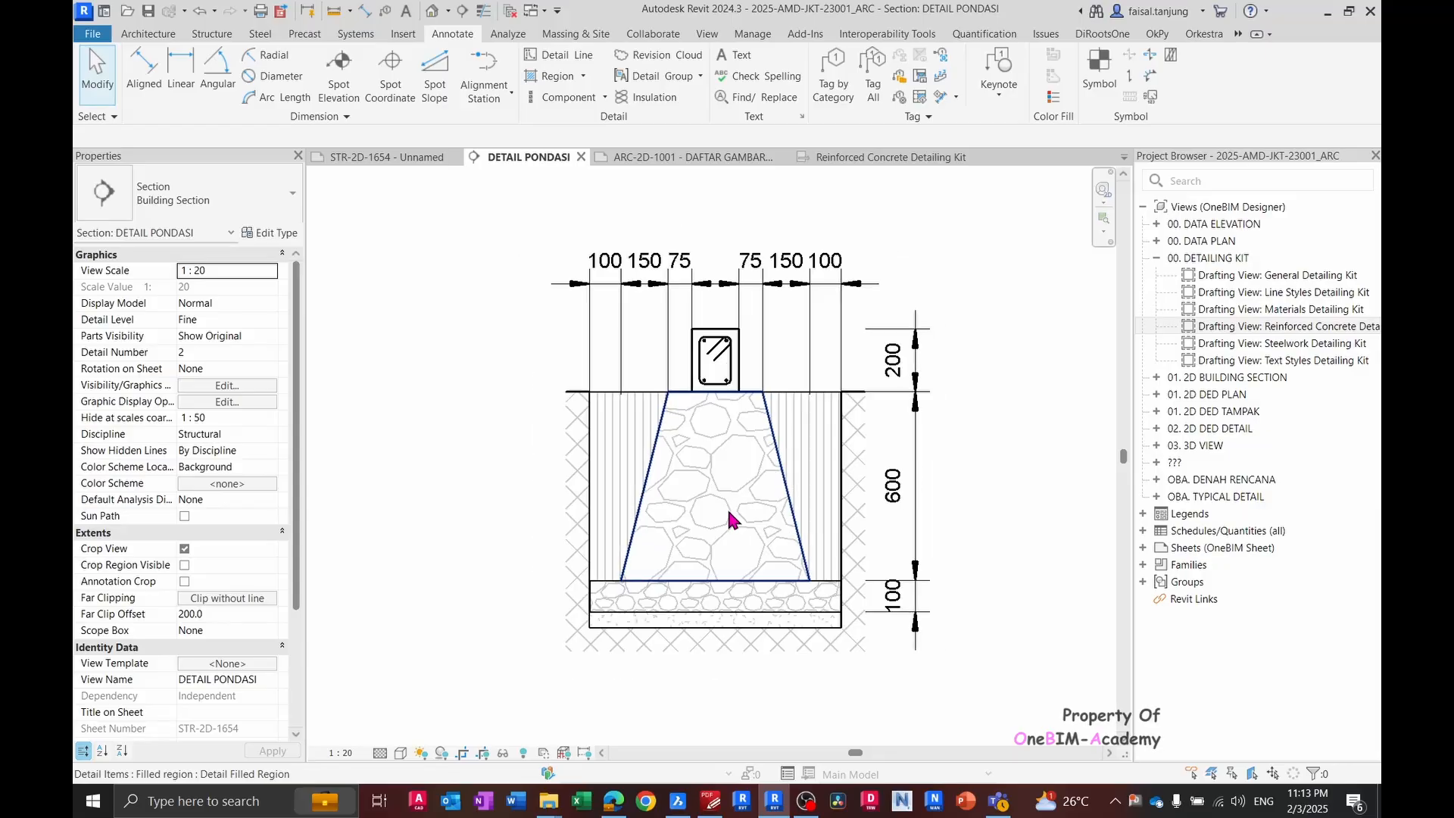
{"action": "key", "text": "d"}
{"action": "key", "text": "i"}
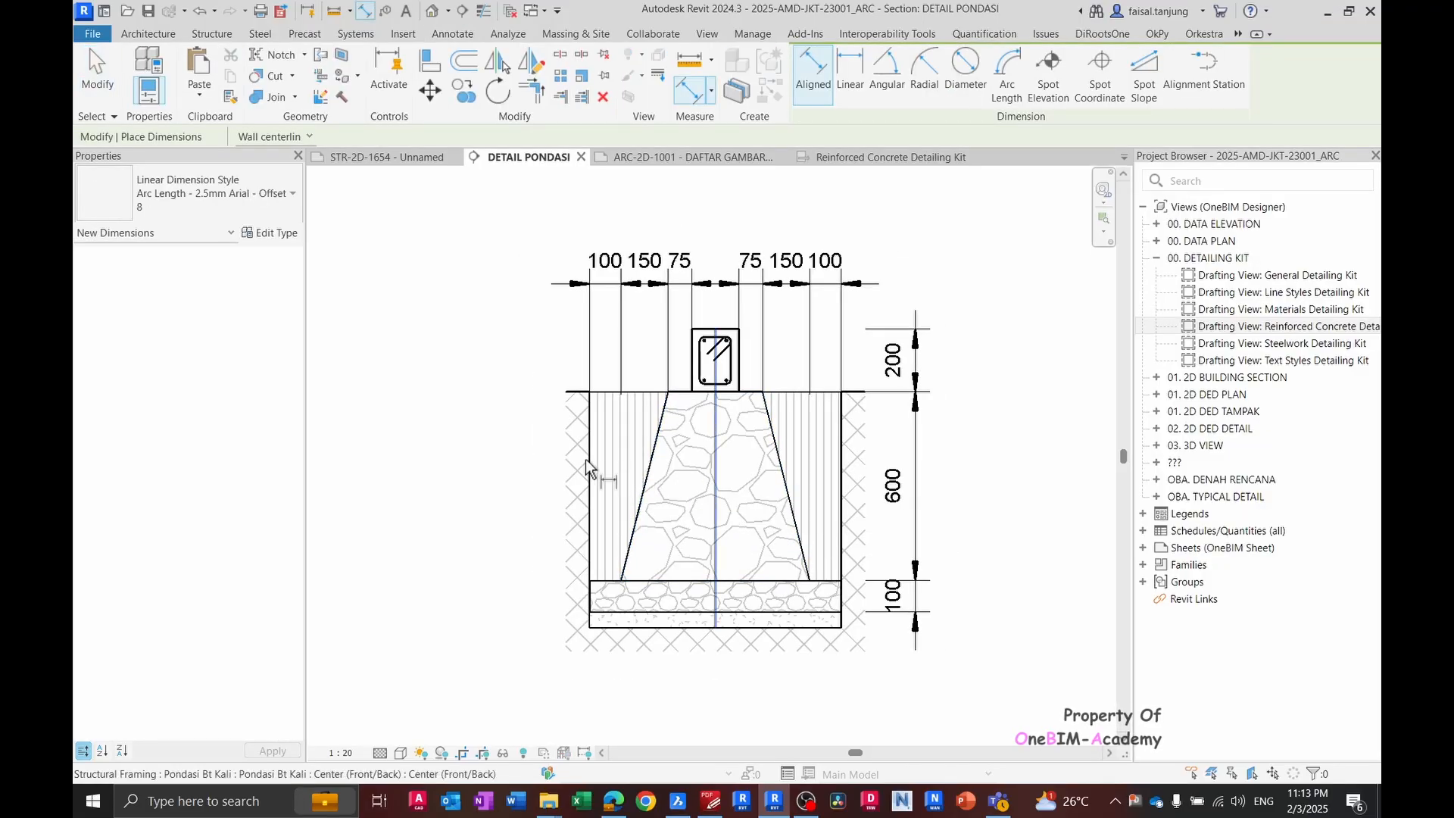
{"action": "left_click", "coordinate": [590, 464]}
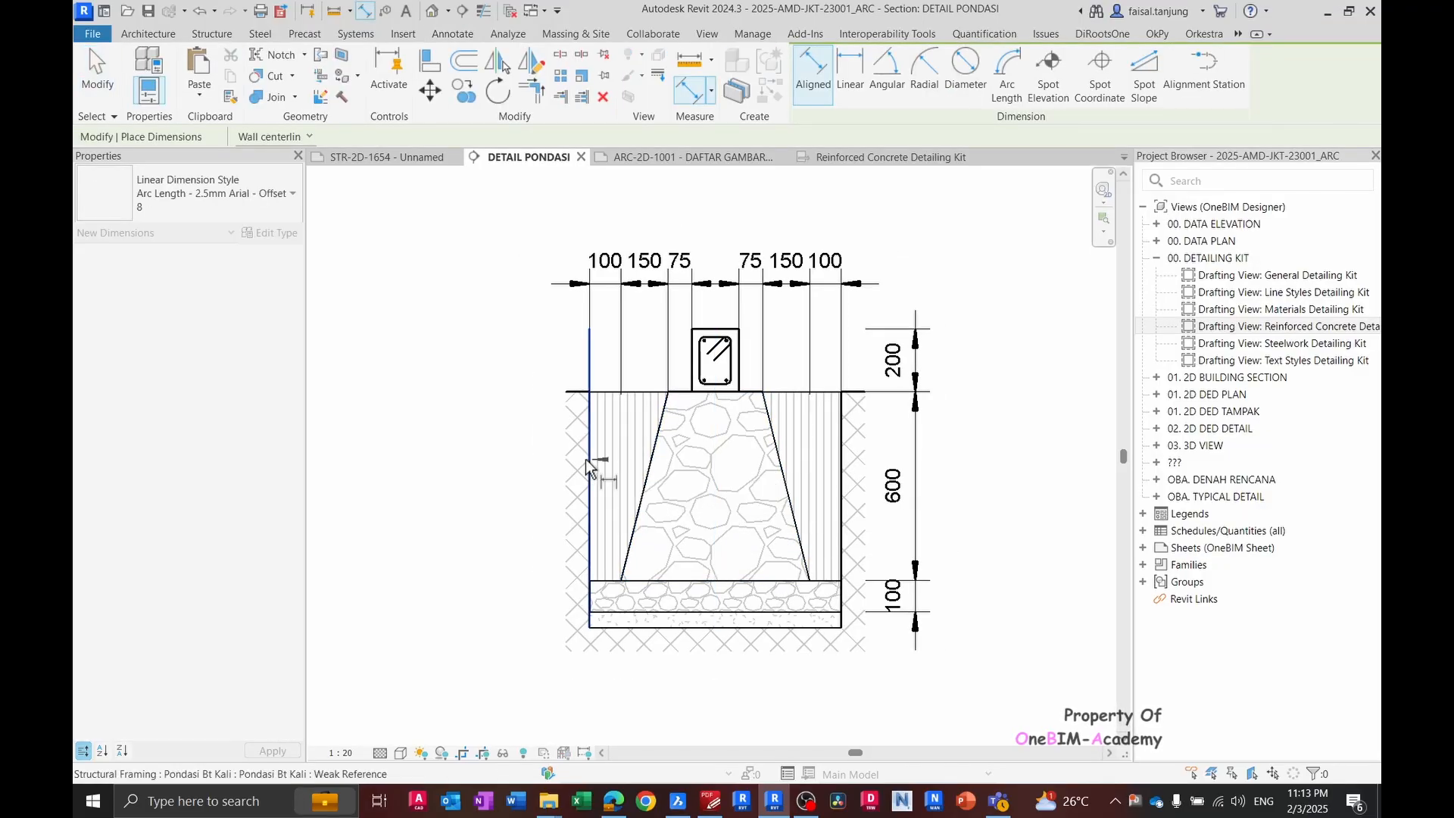
{"action": "left_click", "coordinate": [844, 474]}
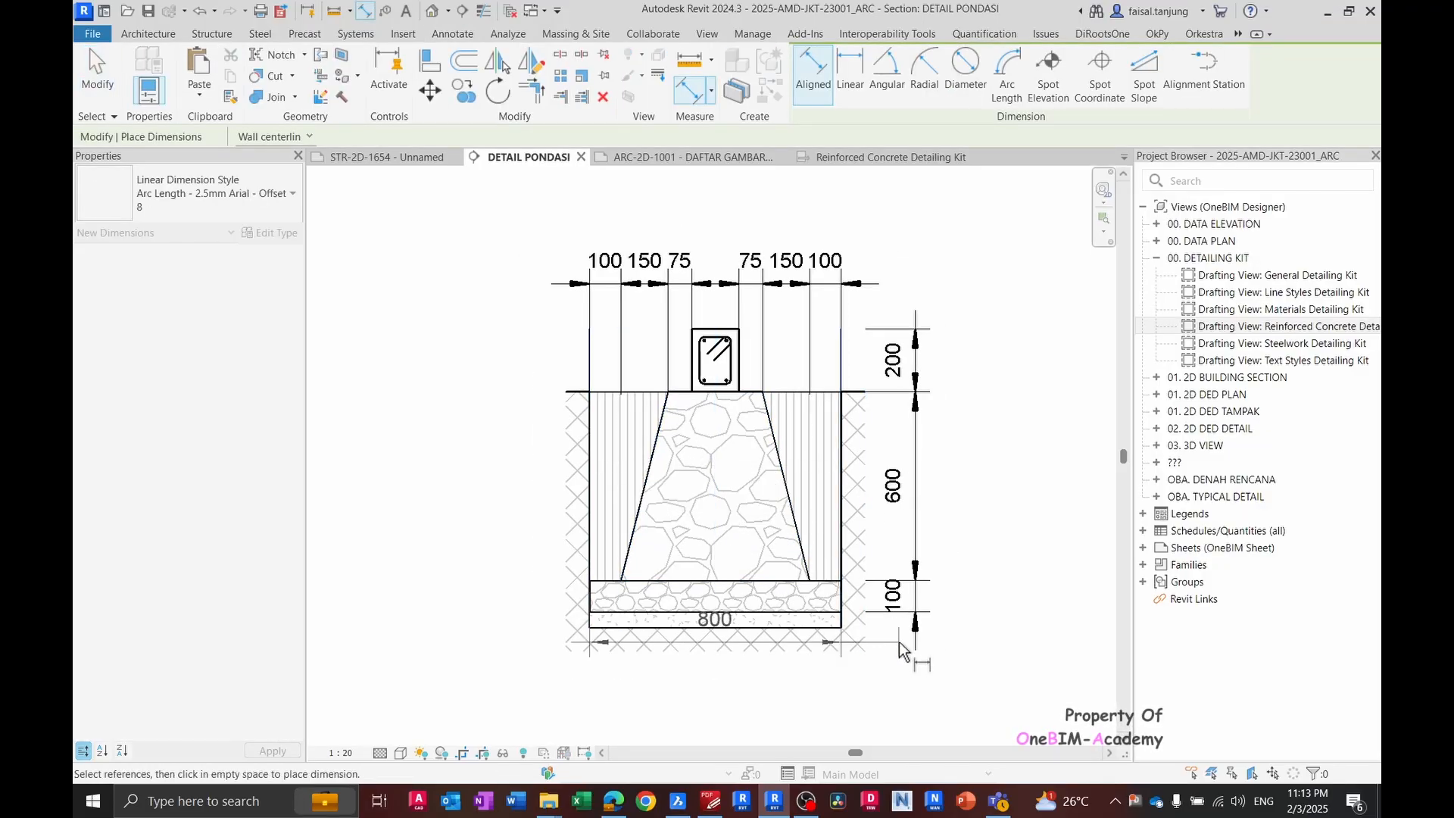
{"action": "left_click", "coordinate": [939, 698]}
{"action": "key", "text": "Escape"}
{"action": "key", "text": "Escape"}
{"action": "scroll", "coordinate": [877, 672], "scroll_direction": "down", "scroll_amount": 2}
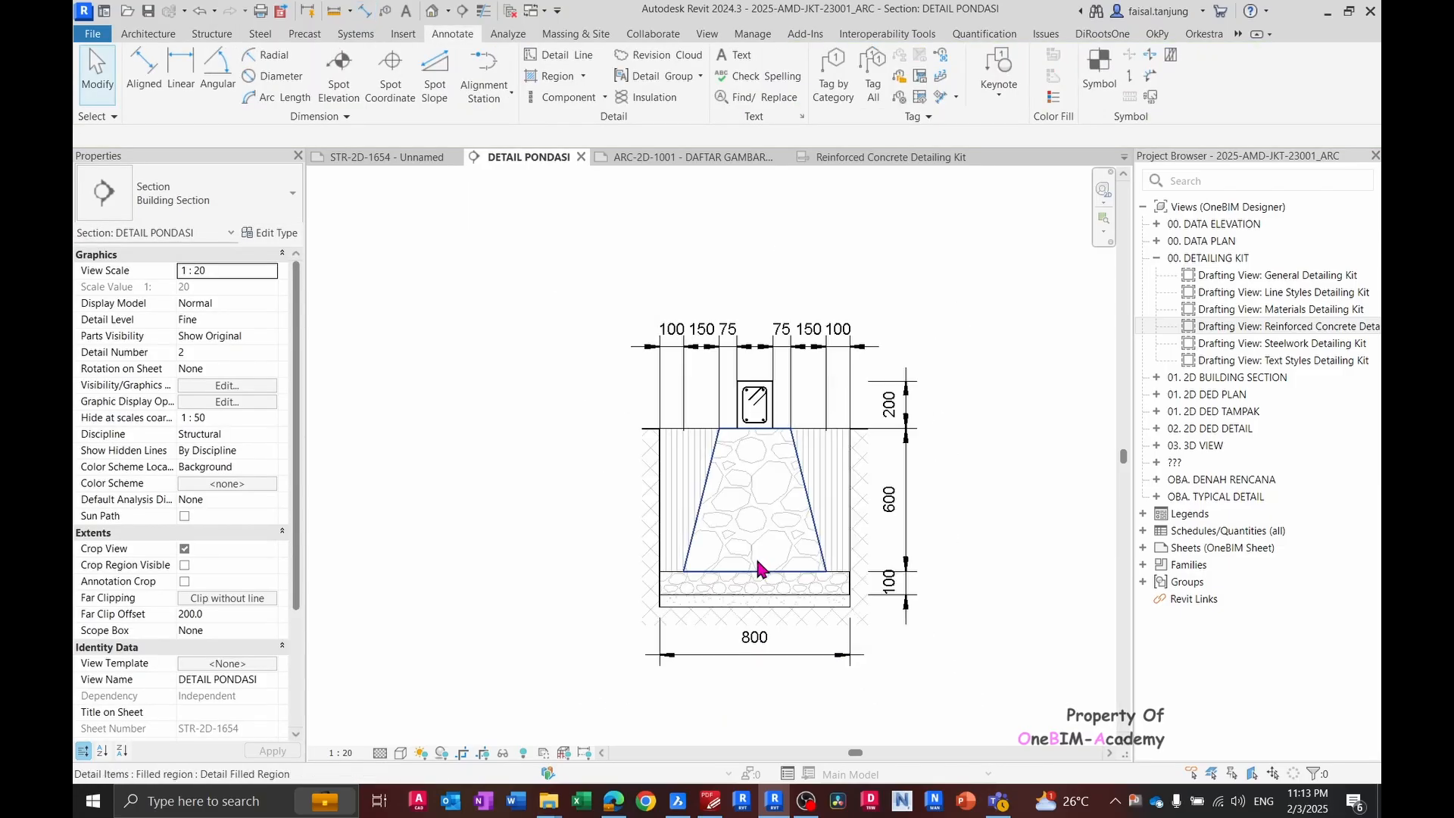
- Check the material labels in the reference PDF and add the text note BATU KOSONG below and right of the section
{"action": "key", "text": "alt+Tab"}
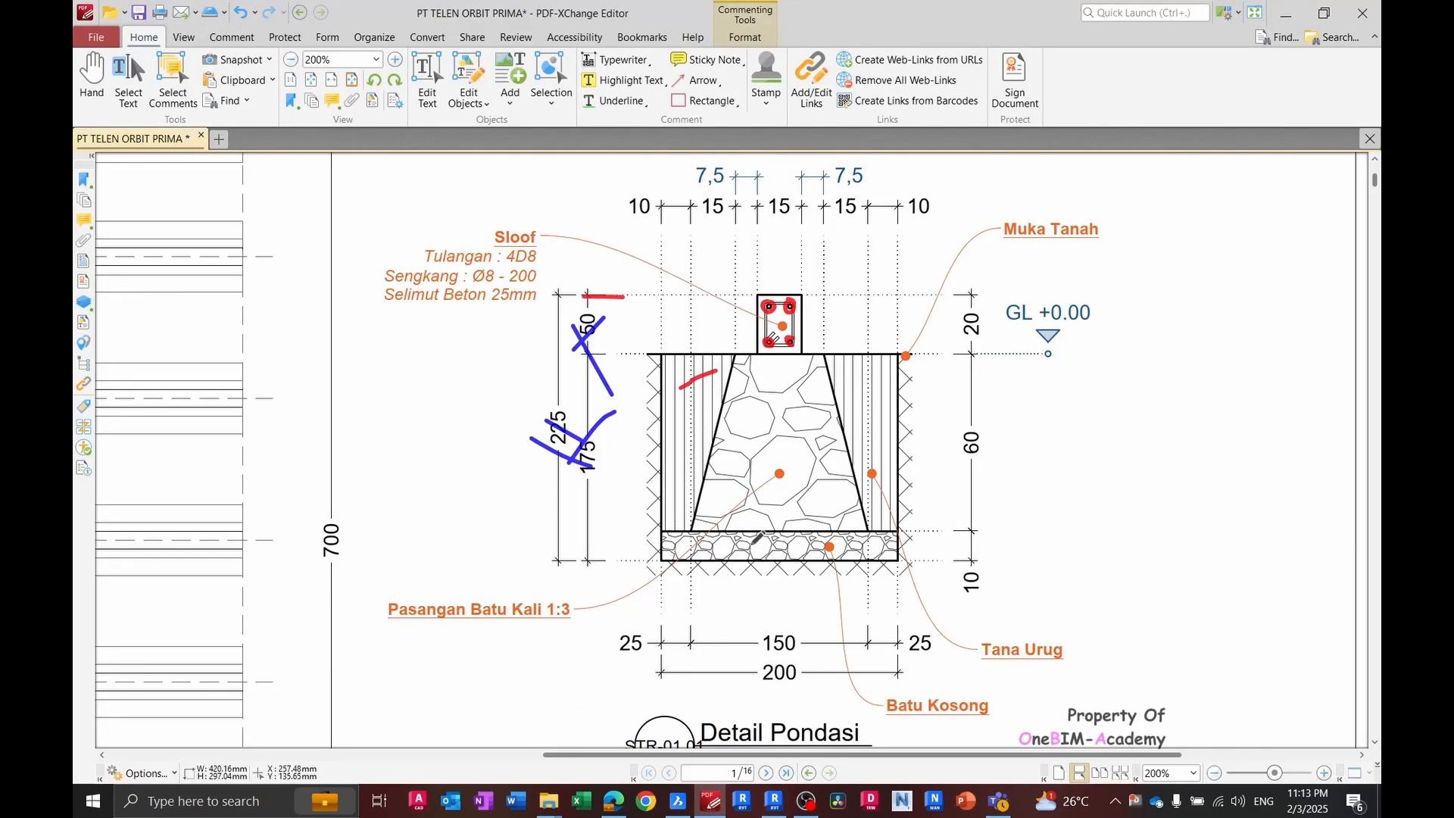
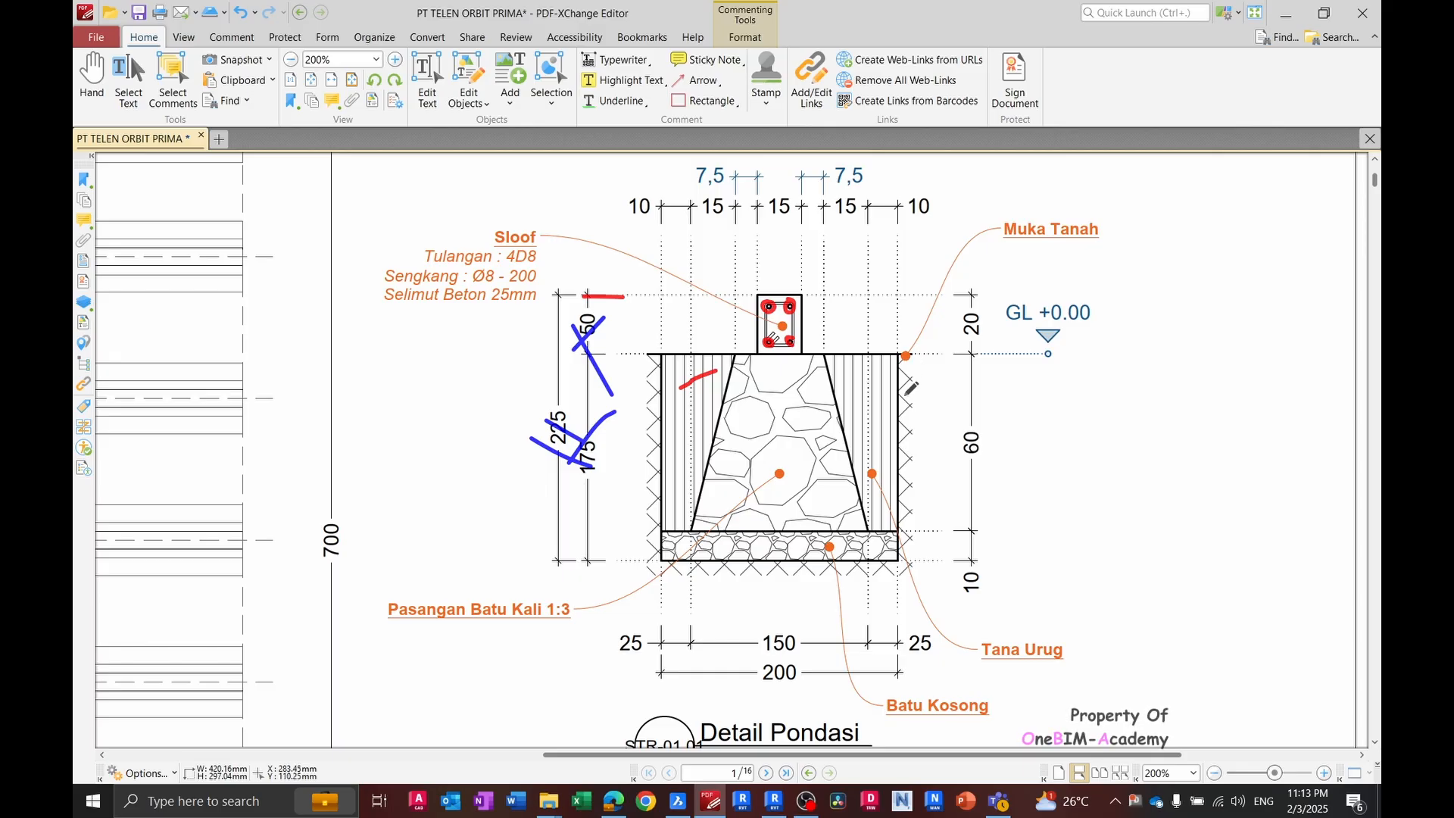
{"action": "key", "text": "alt+Tab"}
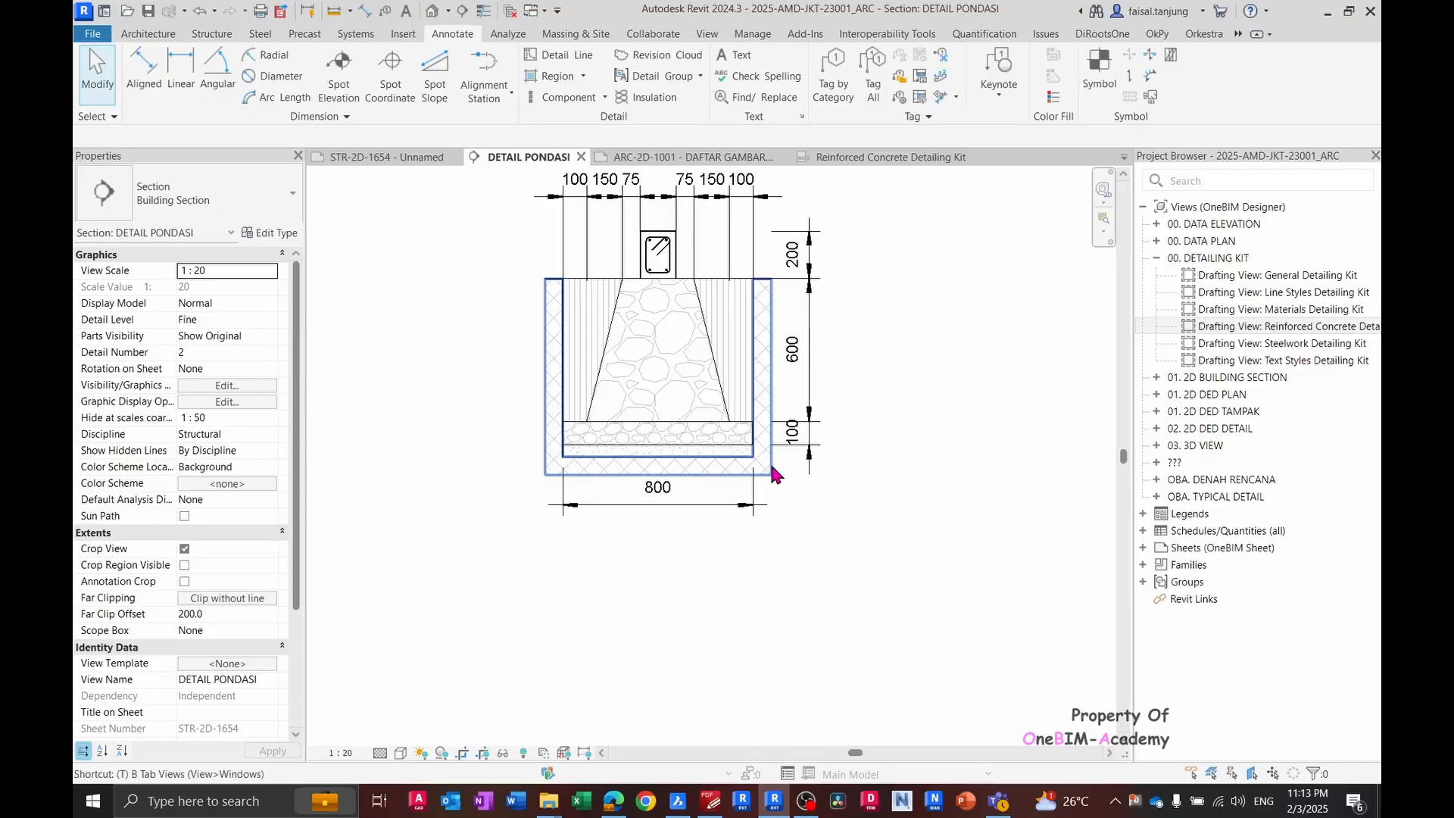
{"action": "left_click", "coordinate": [732, 55]}
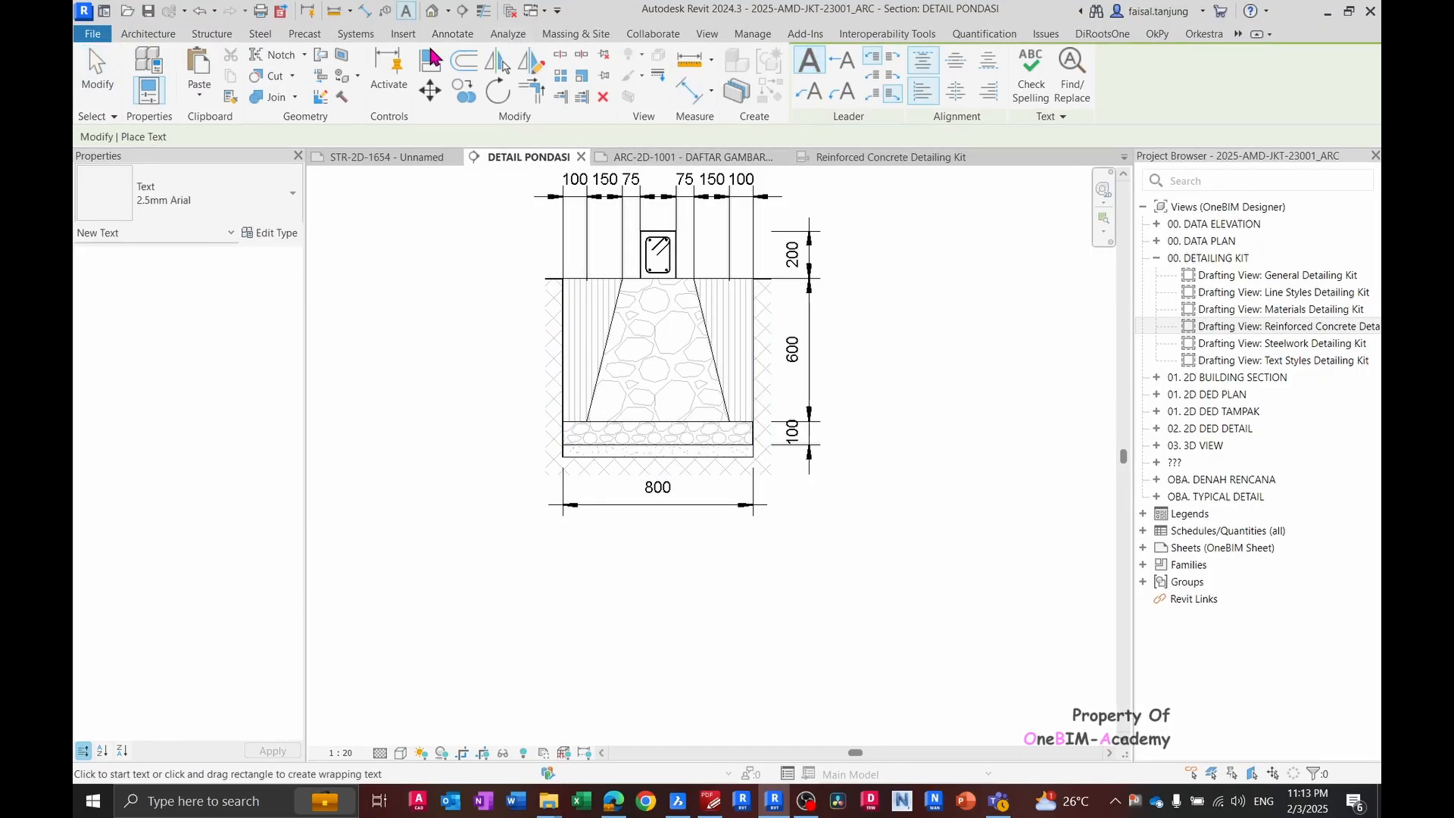
{"action": "left_click", "coordinate": [449, 34]}
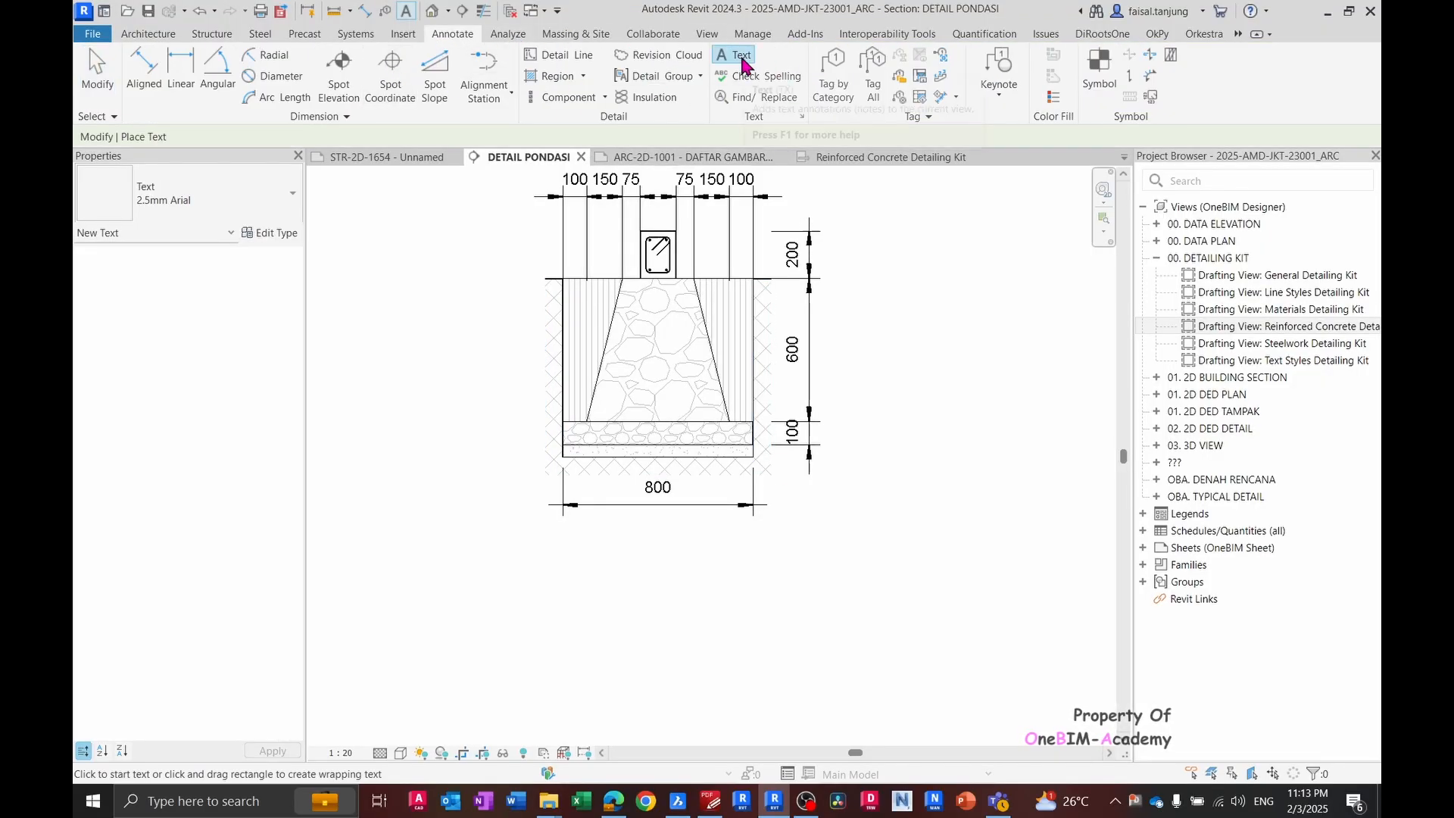
{"action": "left_click", "coordinate": [834, 512]}
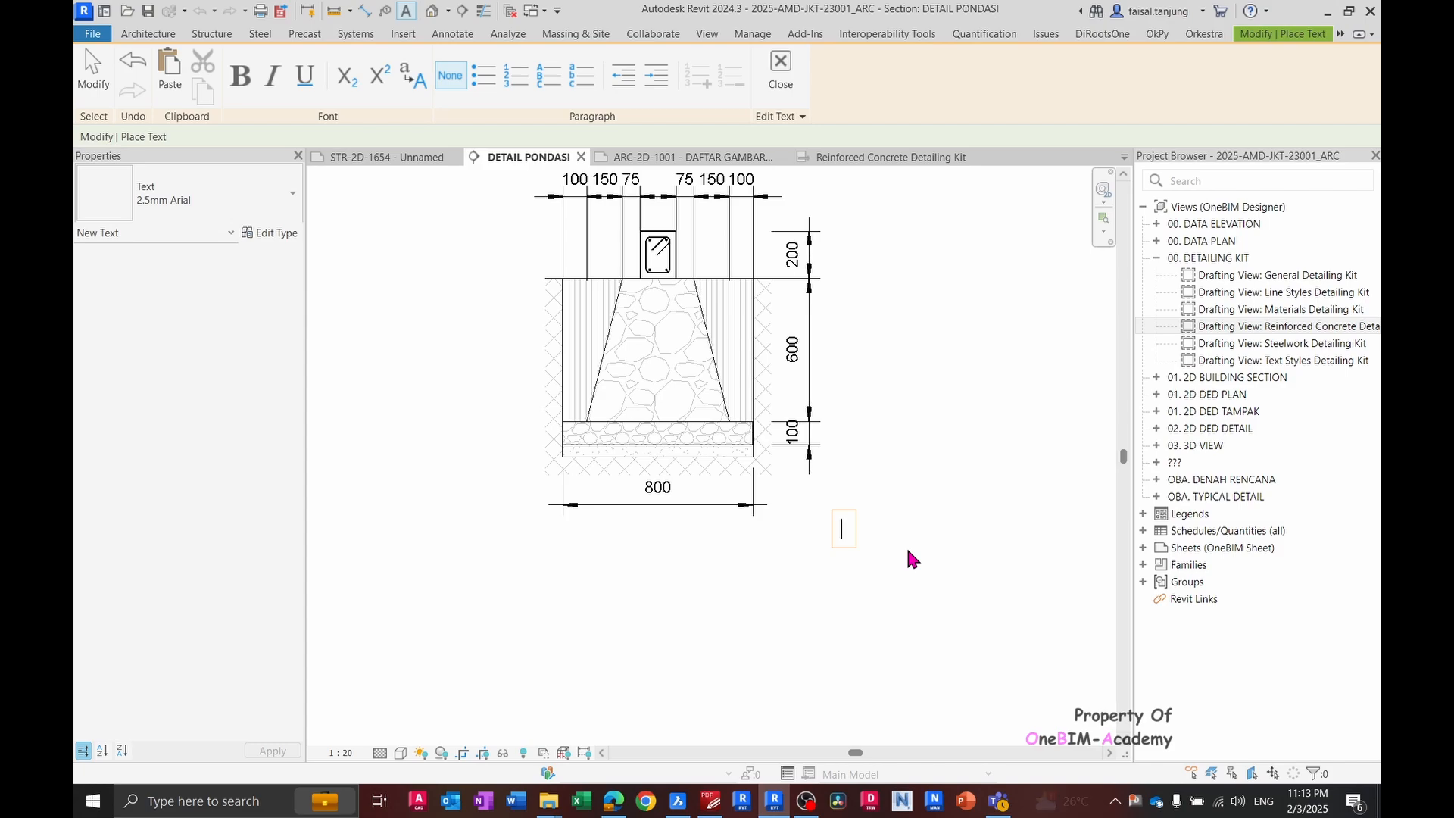
{"action": "type", "text": "BATU K"}
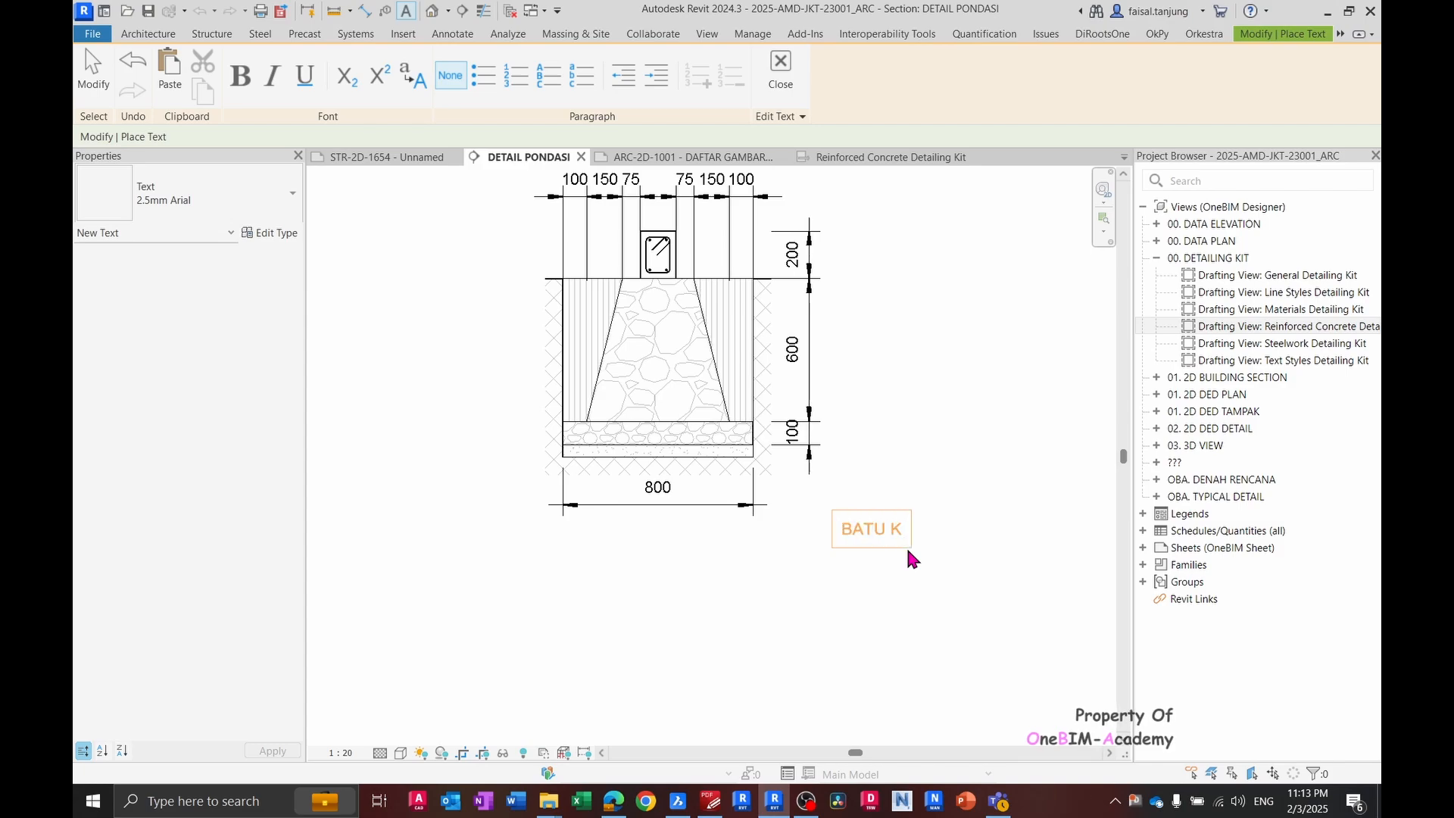
{"action": "type", "text": "OSONG"}
{"action": "left_click", "coordinate": [915, 600]}
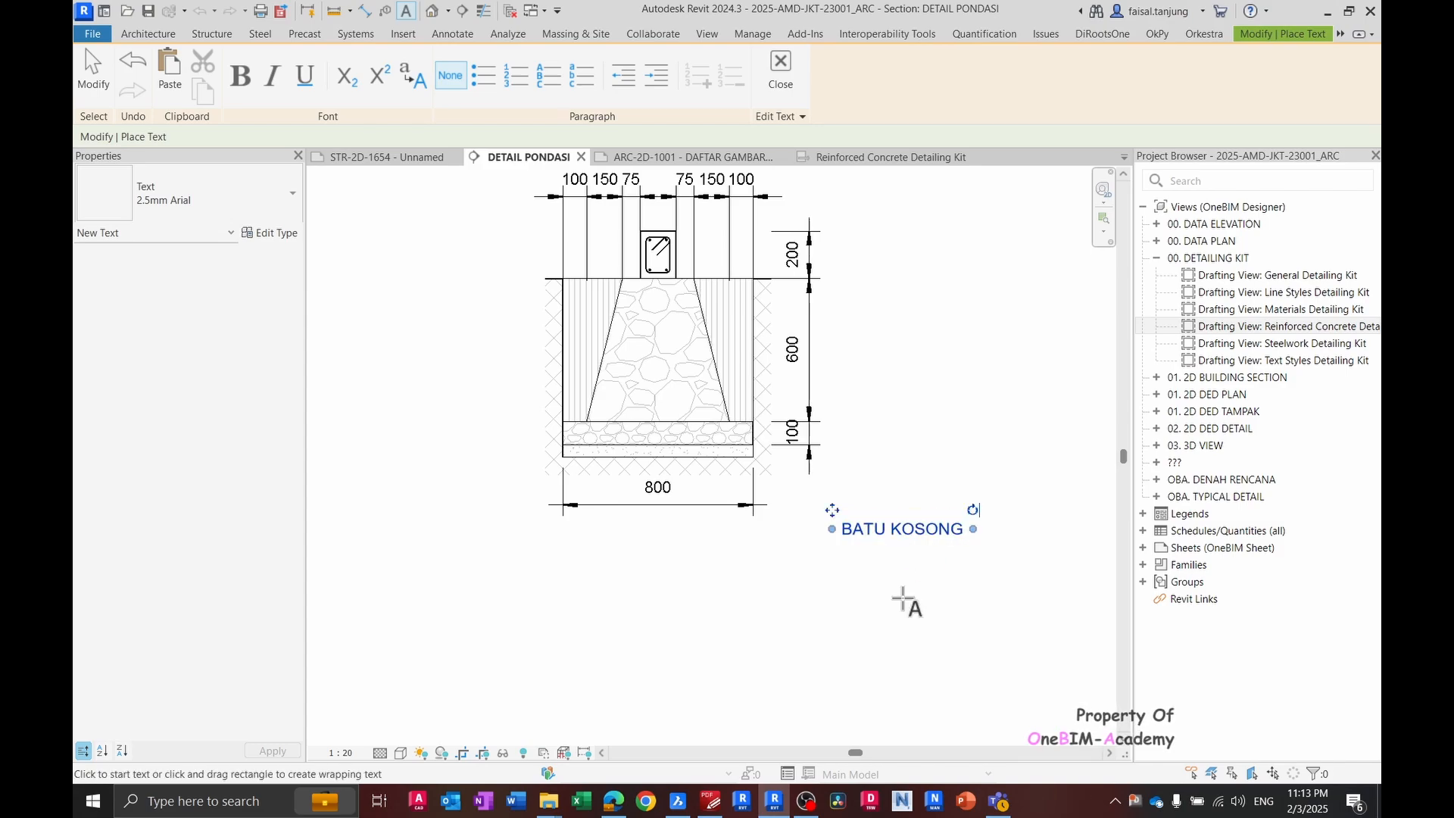
{"action": "key", "text": "Escape"}
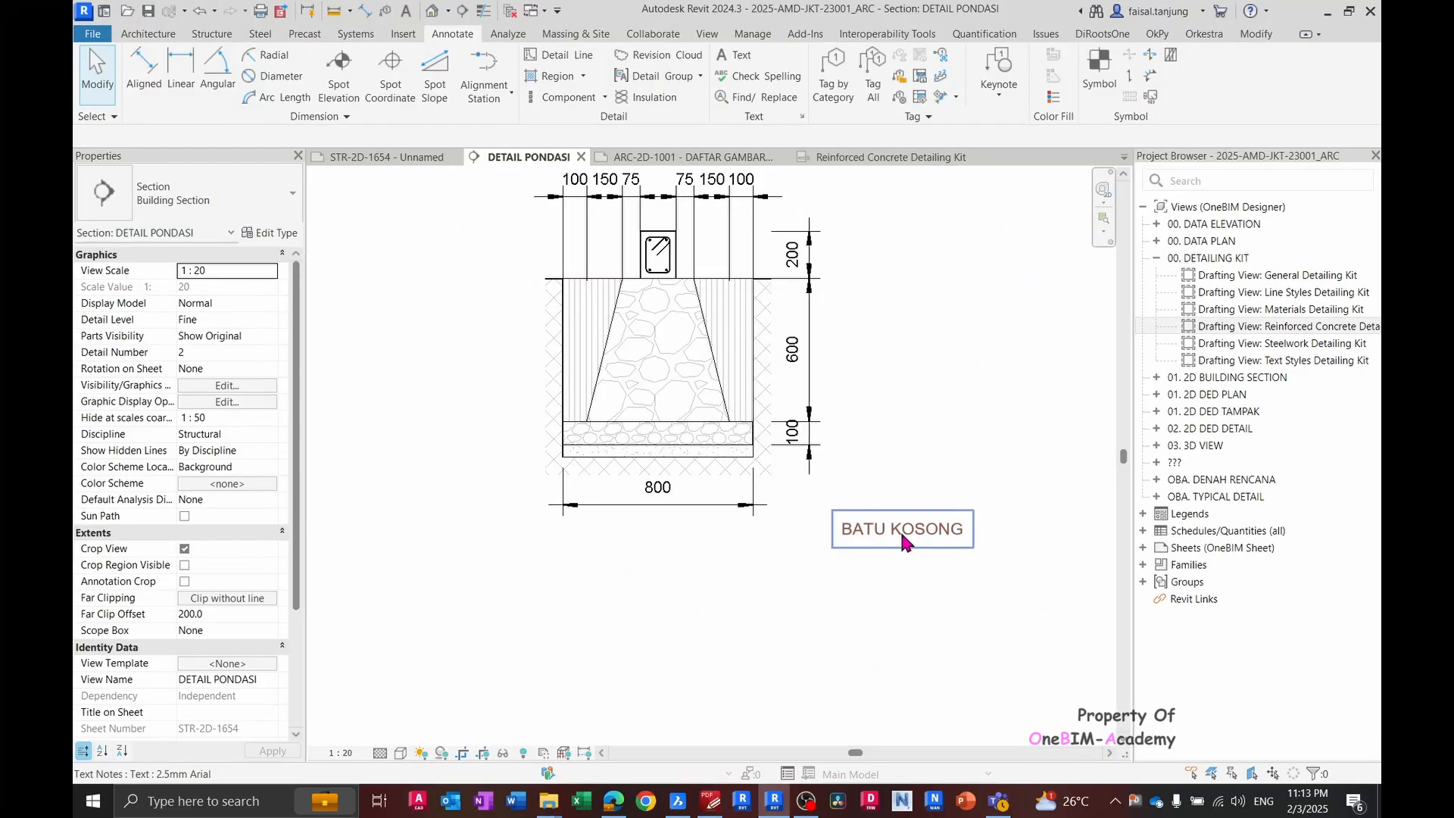
- Format the BATU KOSONG text note as bold and underlined
{"action": "double_click", "coordinate": [902, 535]}
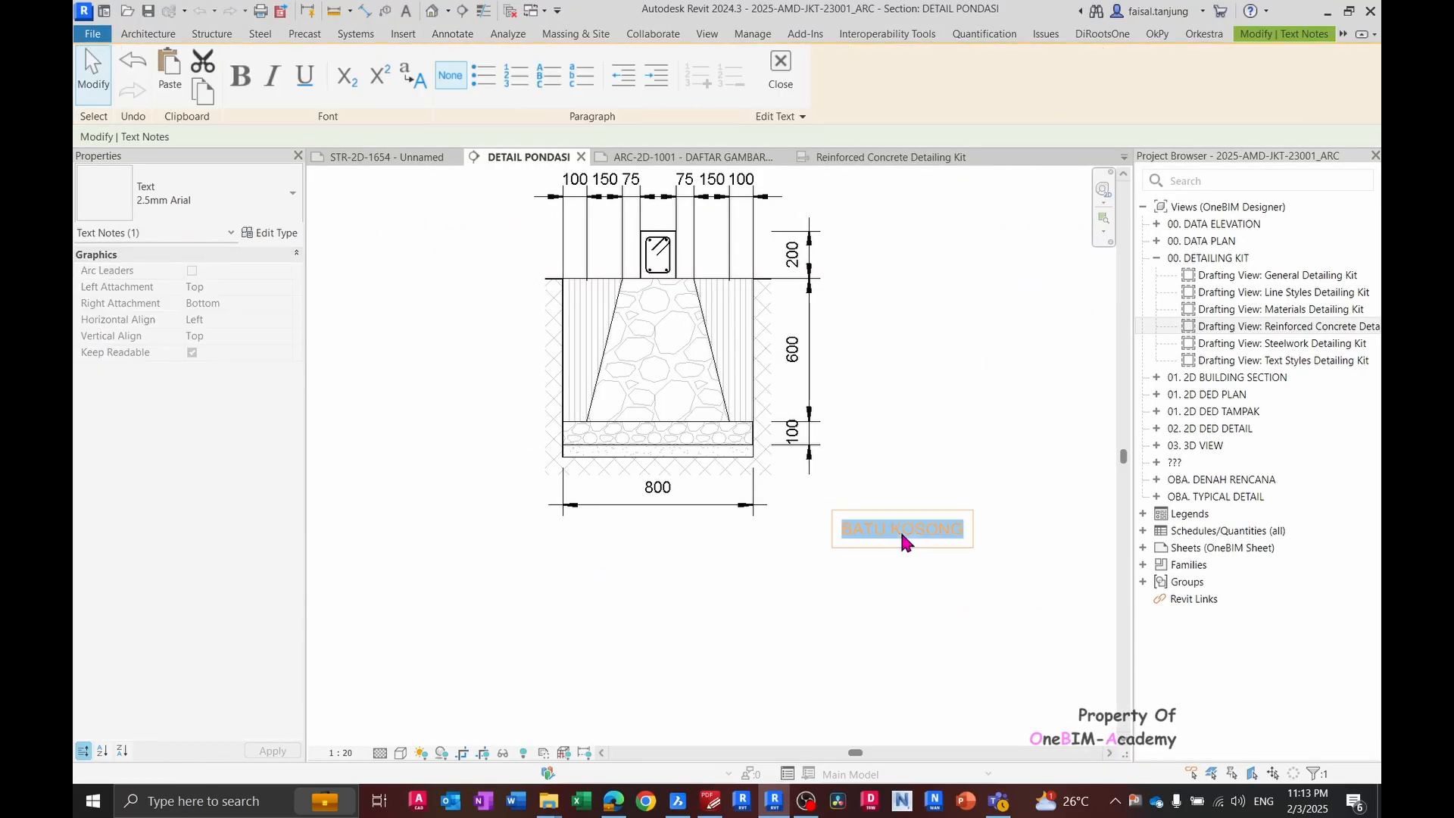
{"action": "key", "text": "ctrl+u"}
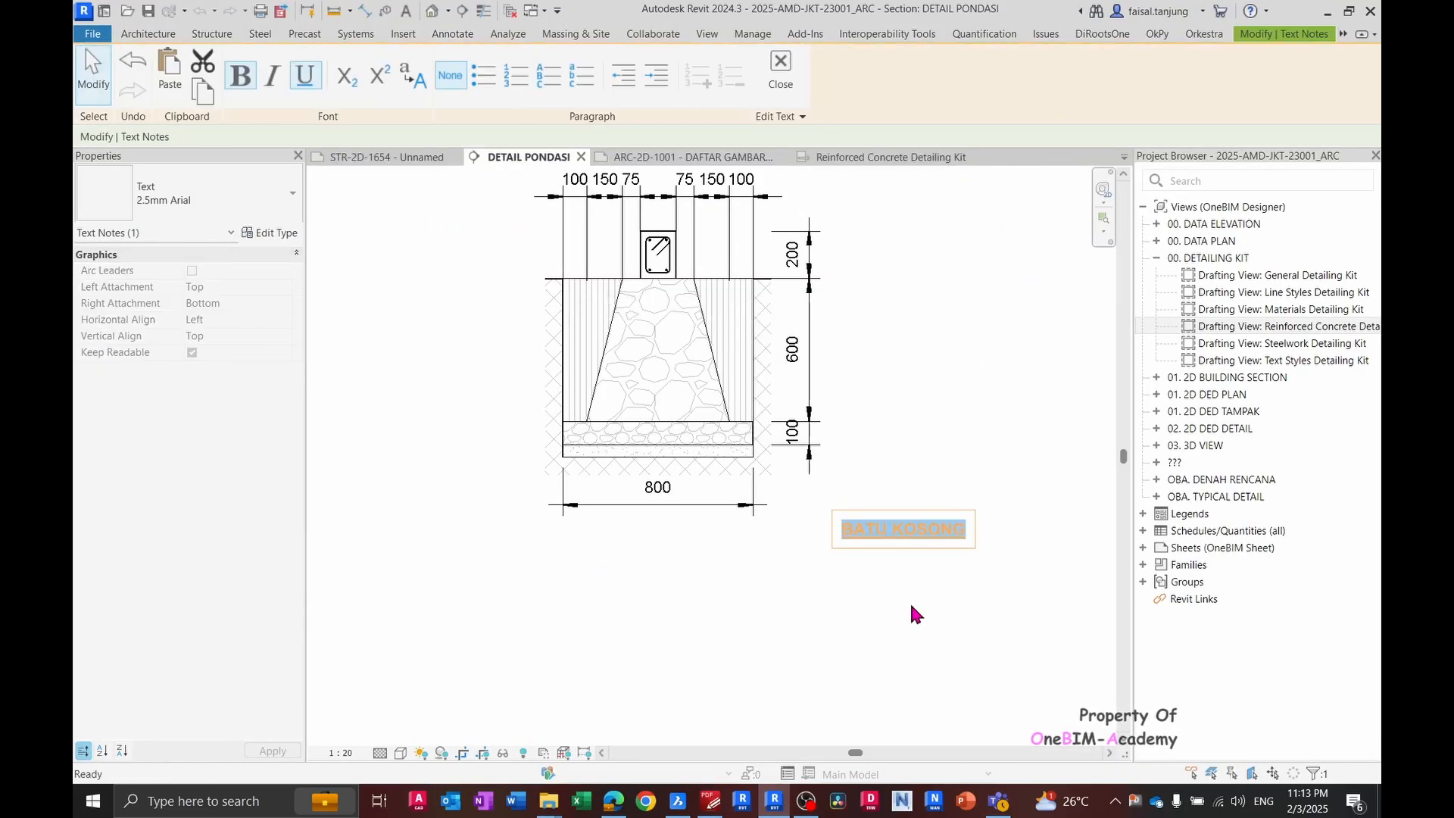
{"action": "left_click", "coordinate": [883, 600]}
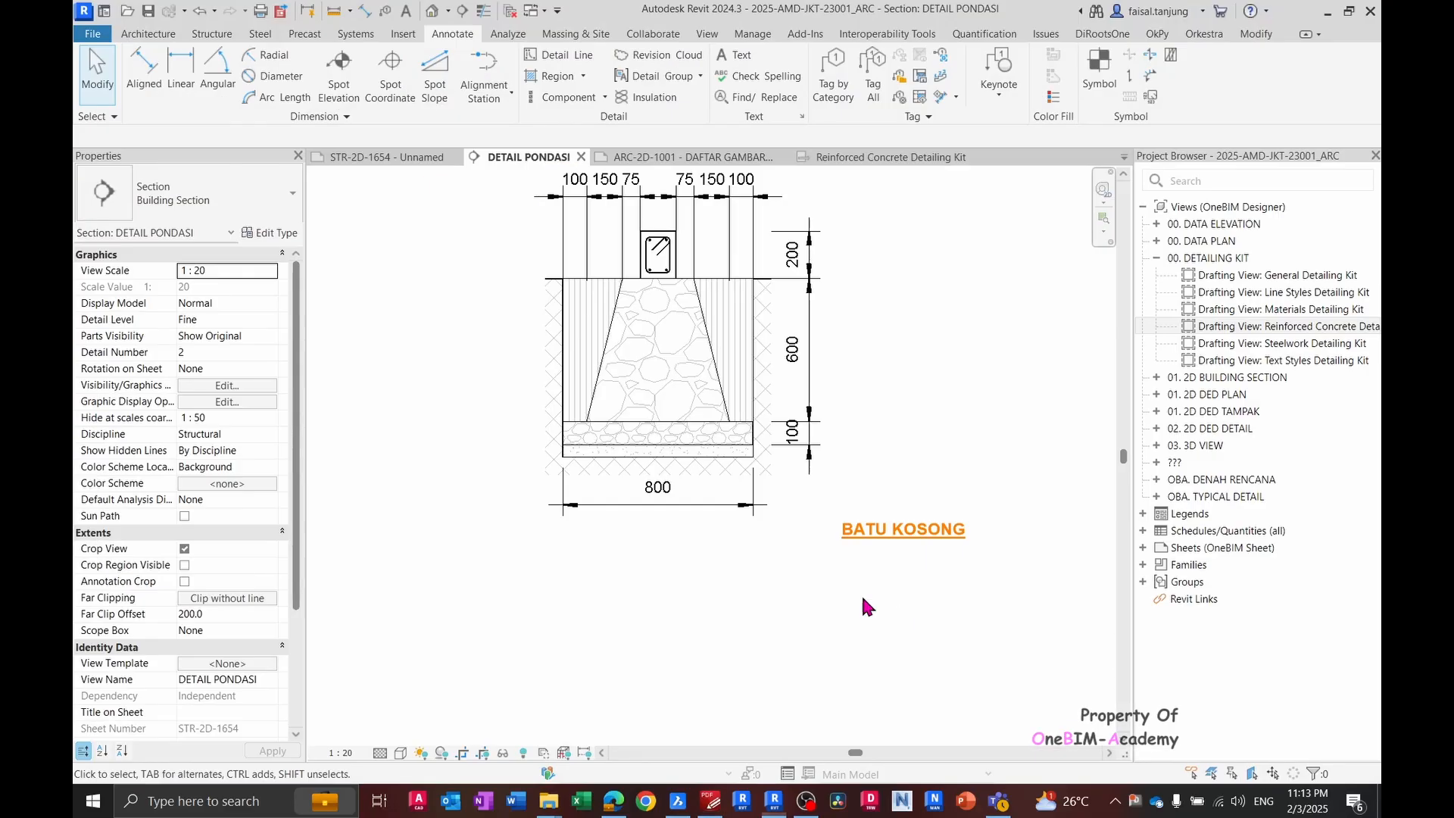
{"action": "scroll", "coordinate": [900, 552], "scroll_direction": "up", "scroll_amount": 2}
- Add a left-side arc leader to the BATU KOSONG note and place its arrowhead in the batu kosong layer
{"action": "left_click", "coordinate": [900, 556]}
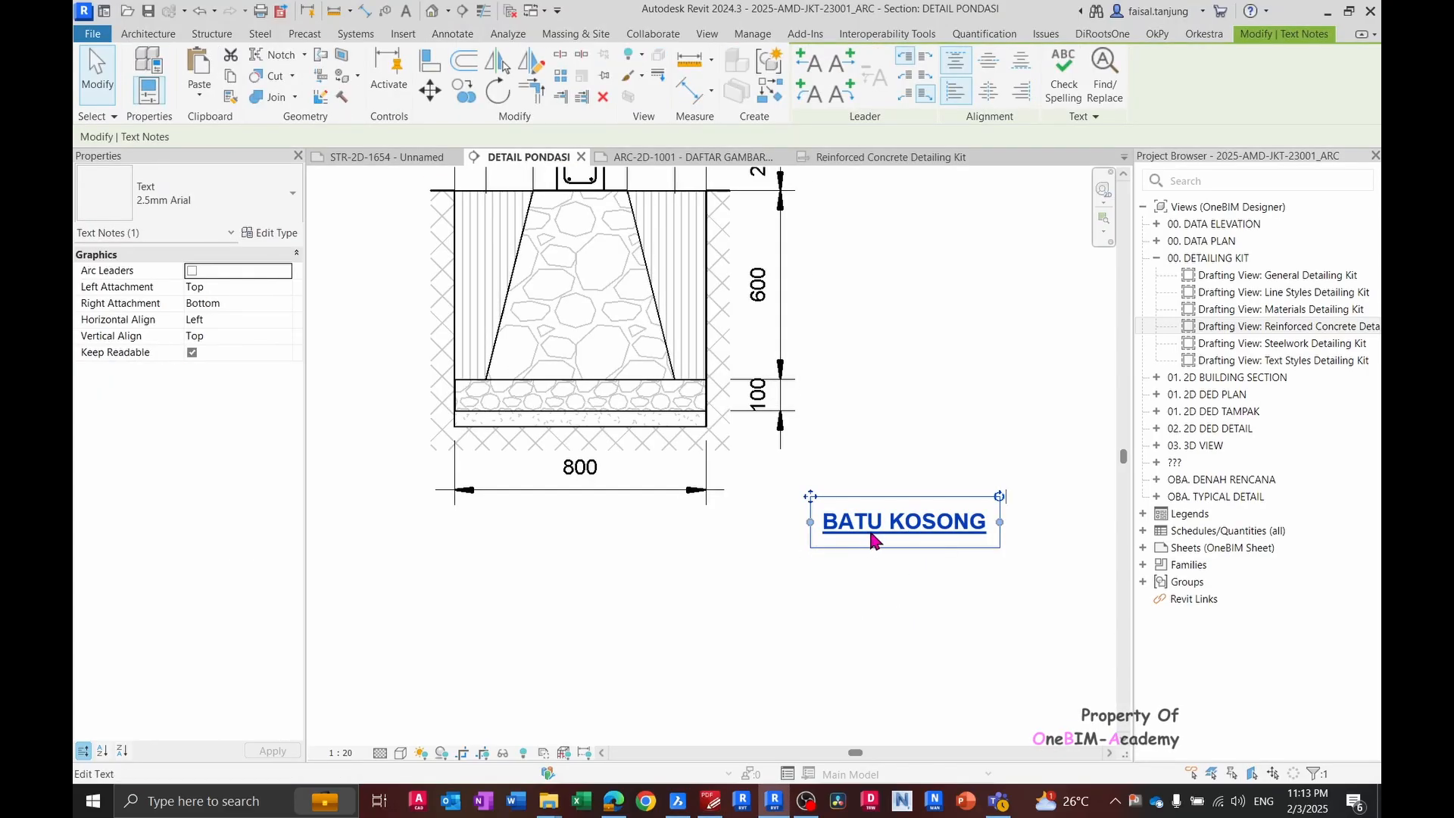
{"action": "scroll", "coordinate": [887, 535], "scroll_direction": "up", "scroll_amount": 3}
{"action": "scroll", "coordinate": [888, 540], "scroll_direction": "down", "scroll_amount": 4}
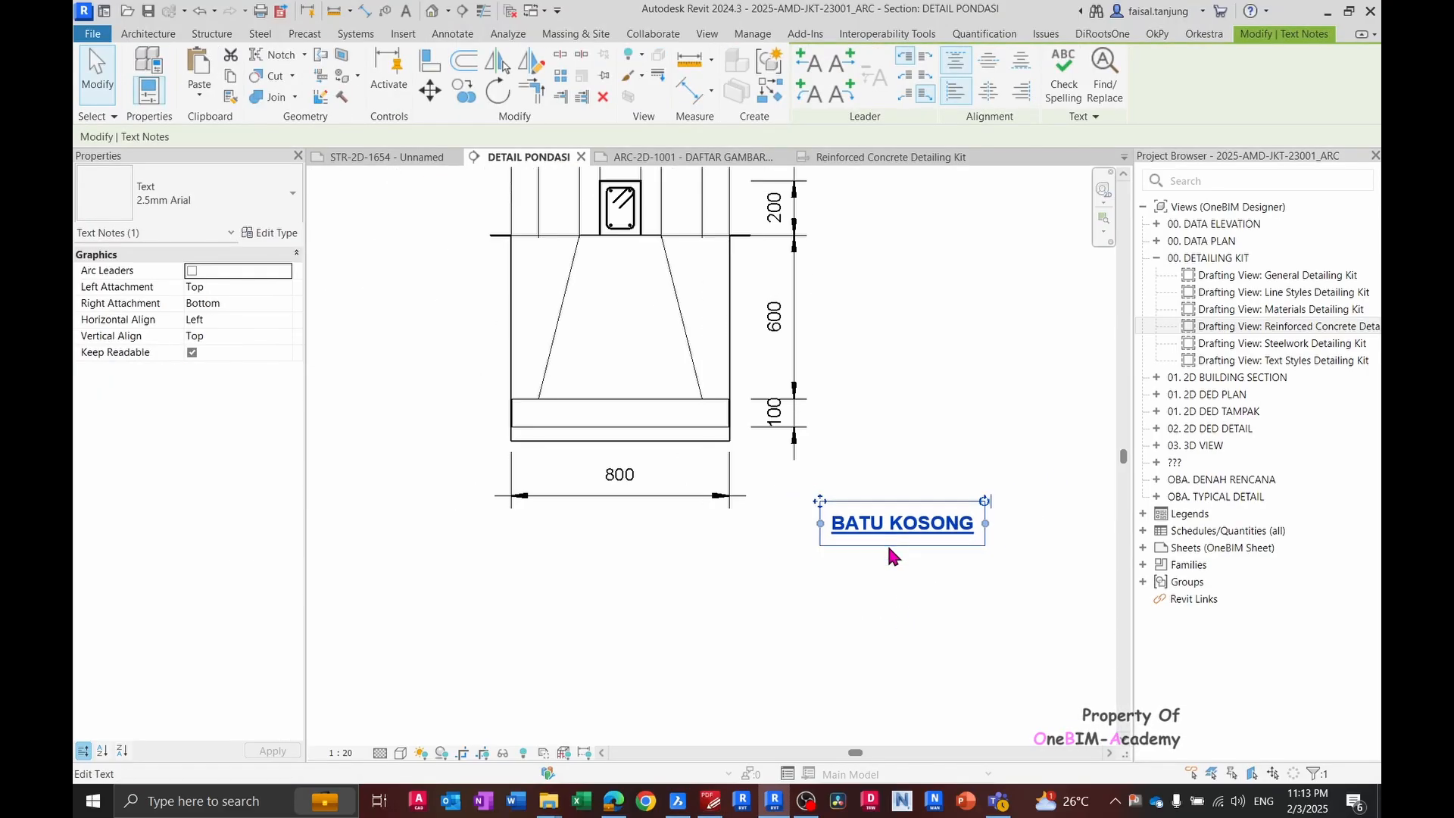
{"action": "left_click", "coordinate": [887, 556]}
{"action": "left_click", "coordinate": [873, 531]}
{"action": "middle_click_drag", "start_coordinate": [818, 532], "coordinate": [825, 572]}
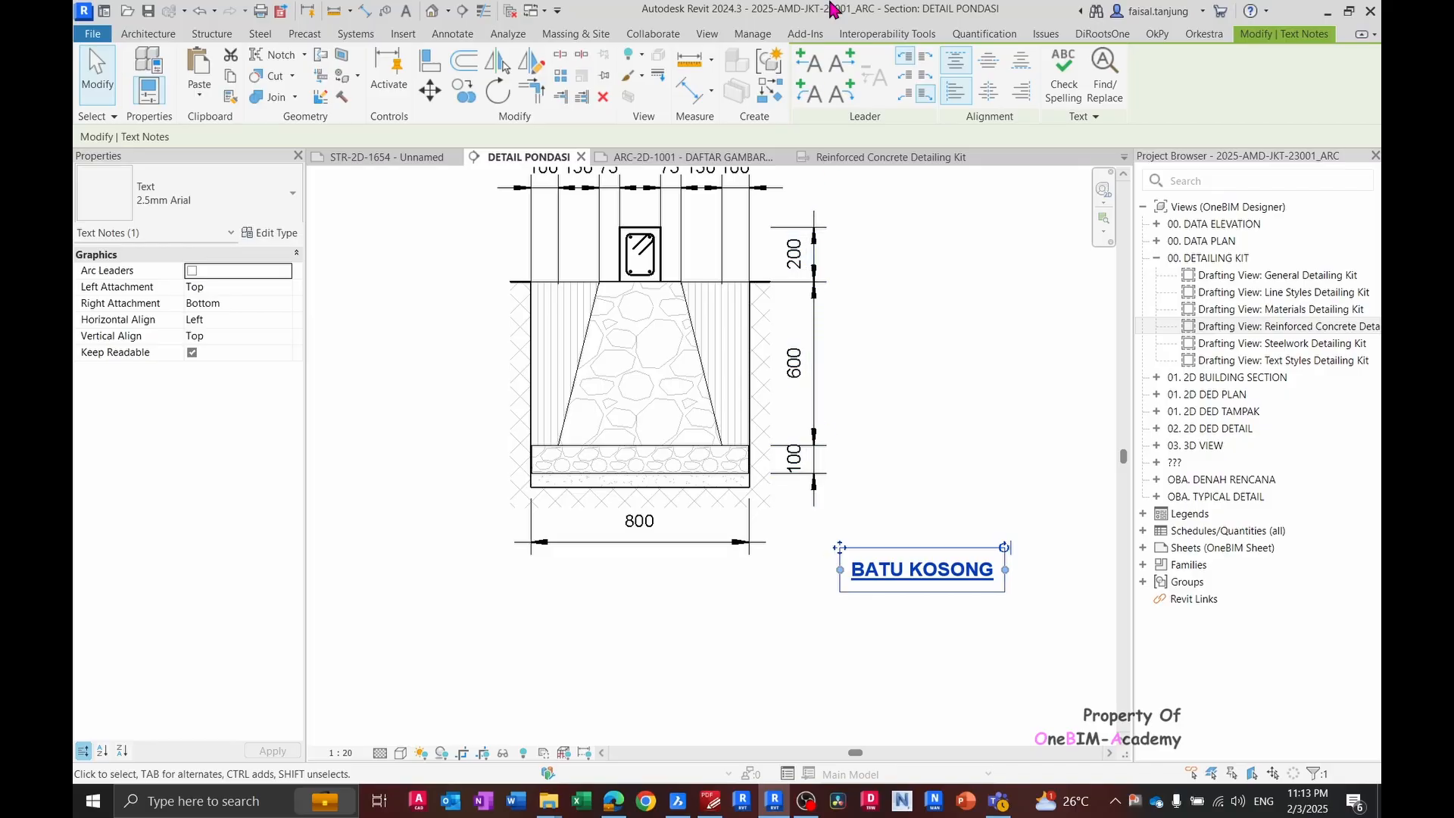
{"action": "left_click", "coordinate": [809, 104]}
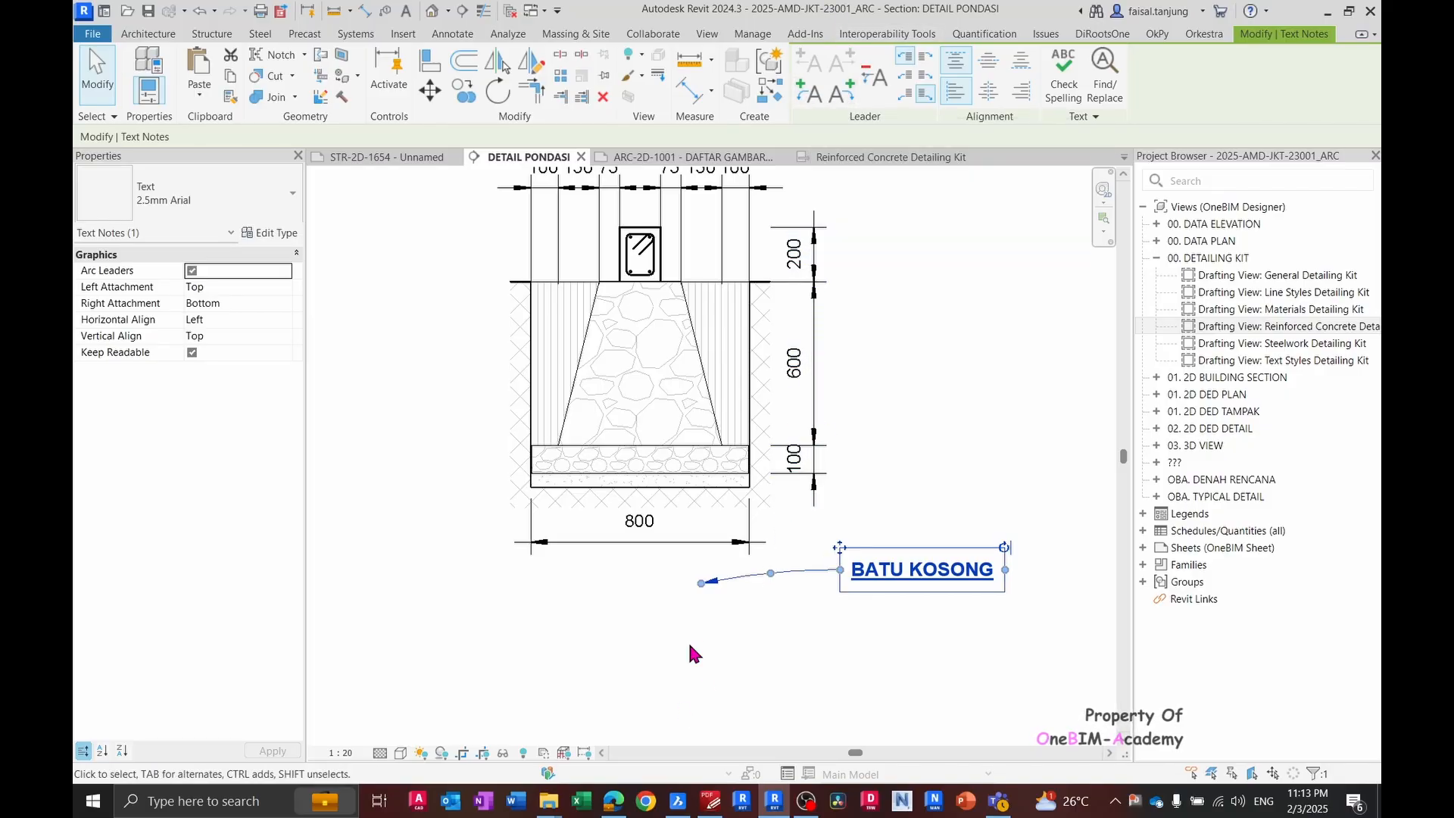
{"action": "left_click_drag", "start_coordinate": [699, 589], "coordinate": [703, 472]}
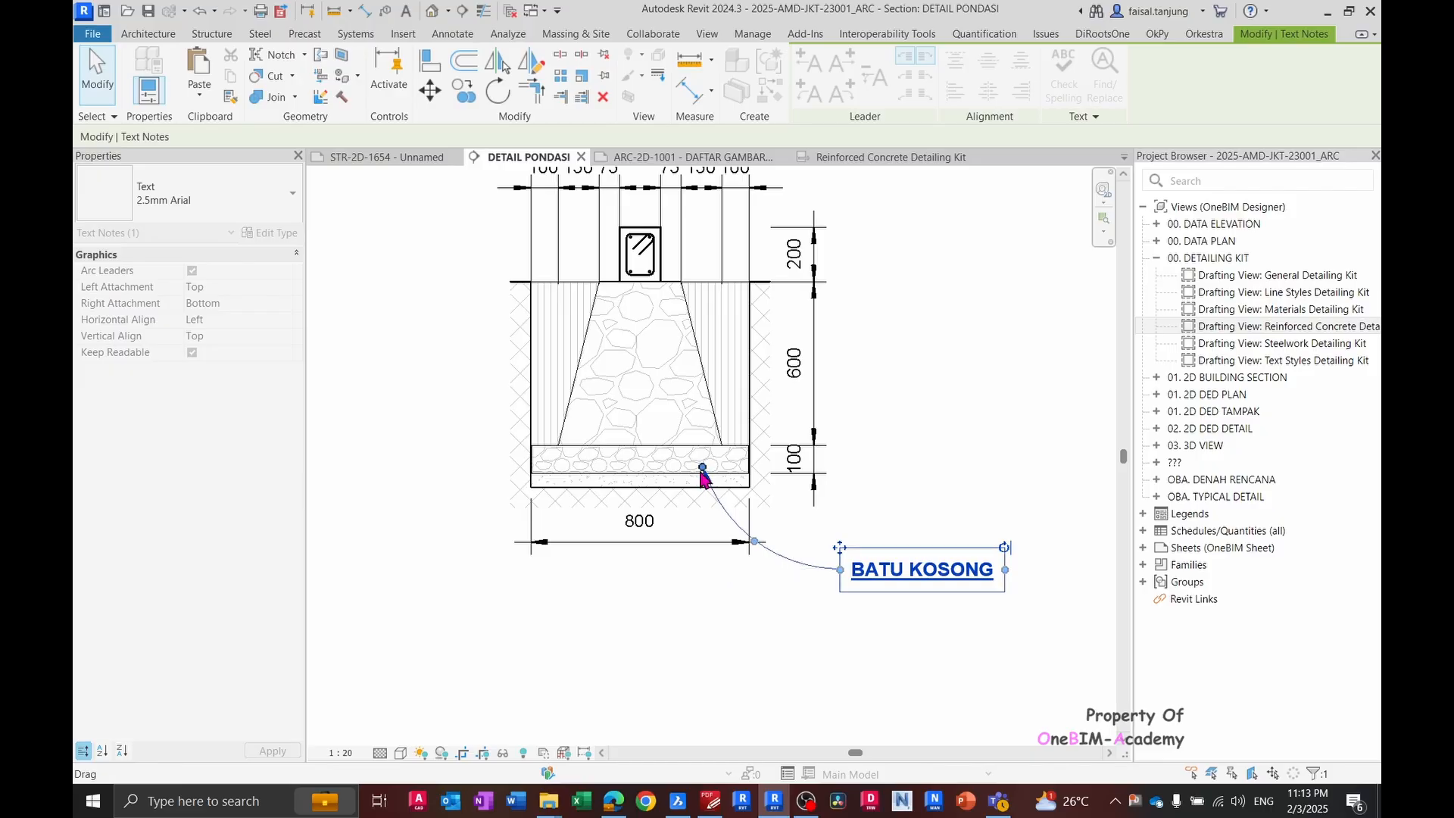
{"action": "left_click", "coordinate": [721, 689]}
- Compare the leader with the reference PDF and reshape the BATU KOSONG arc so it rises more steeply into the stone layer
{"action": "key", "text": "alt+Tab"}
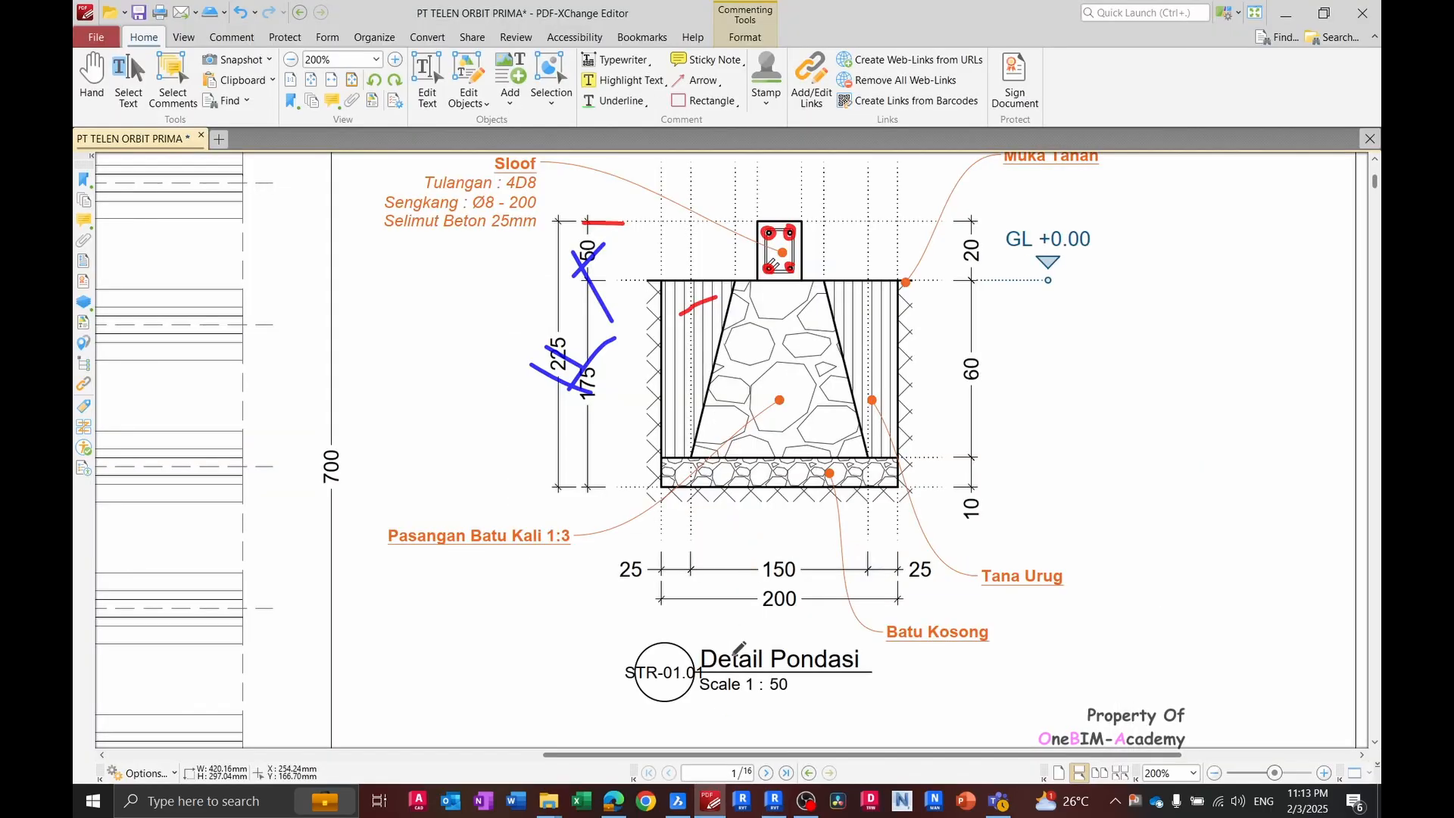
{"action": "key", "text": "alt+Tab"}
{"action": "left_click", "coordinate": [921, 570]}
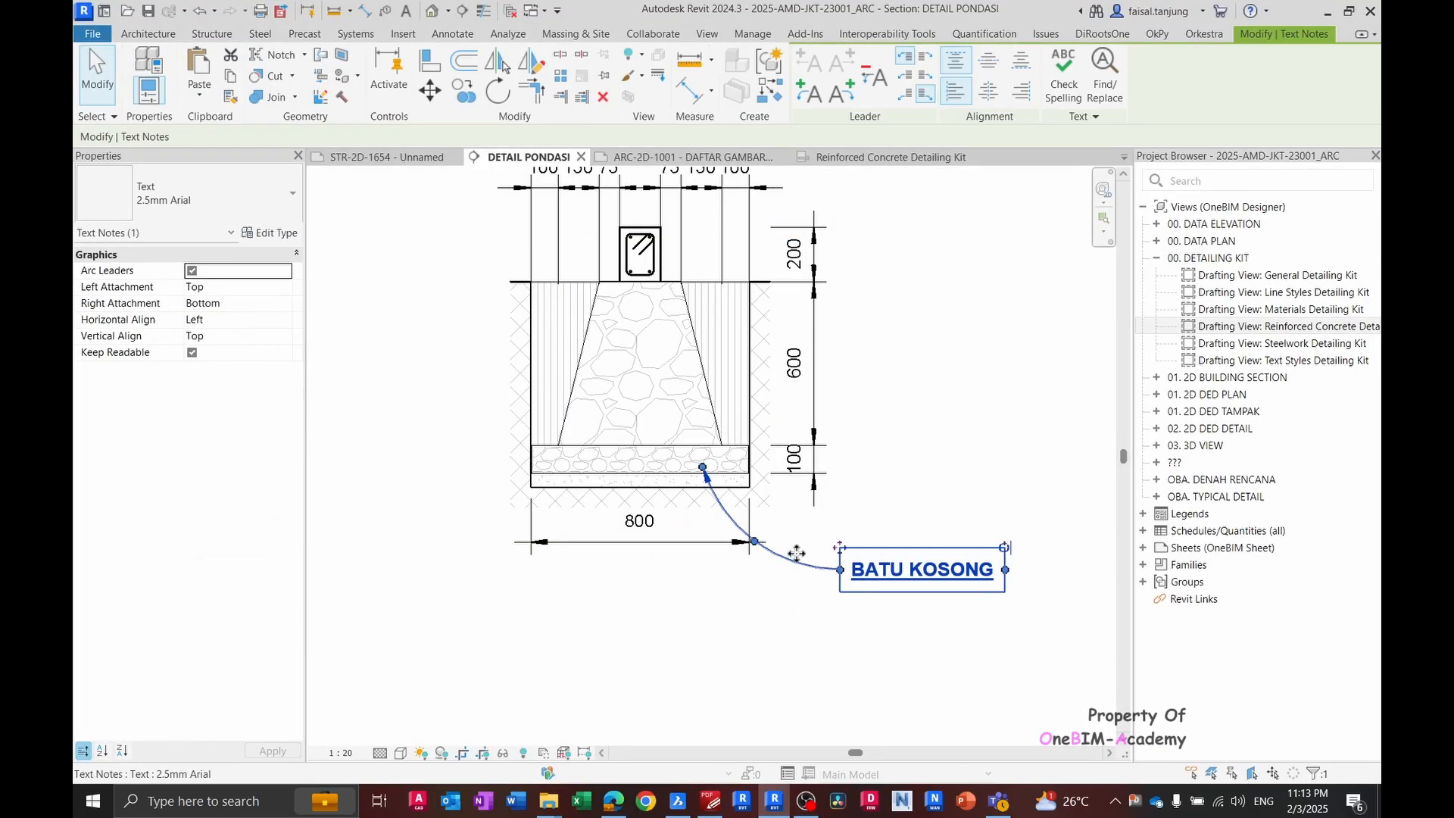
{"action": "left_click_drag", "start_coordinate": [795, 552], "coordinate": [731, 562]}
{"action": "left_click_drag", "start_coordinate": [840, 572], "coordinate": [802, 580]}
{"action": "scroll", "coordinate": [731, 562], "scroll_direction": "up", "scroll_amount": 4}
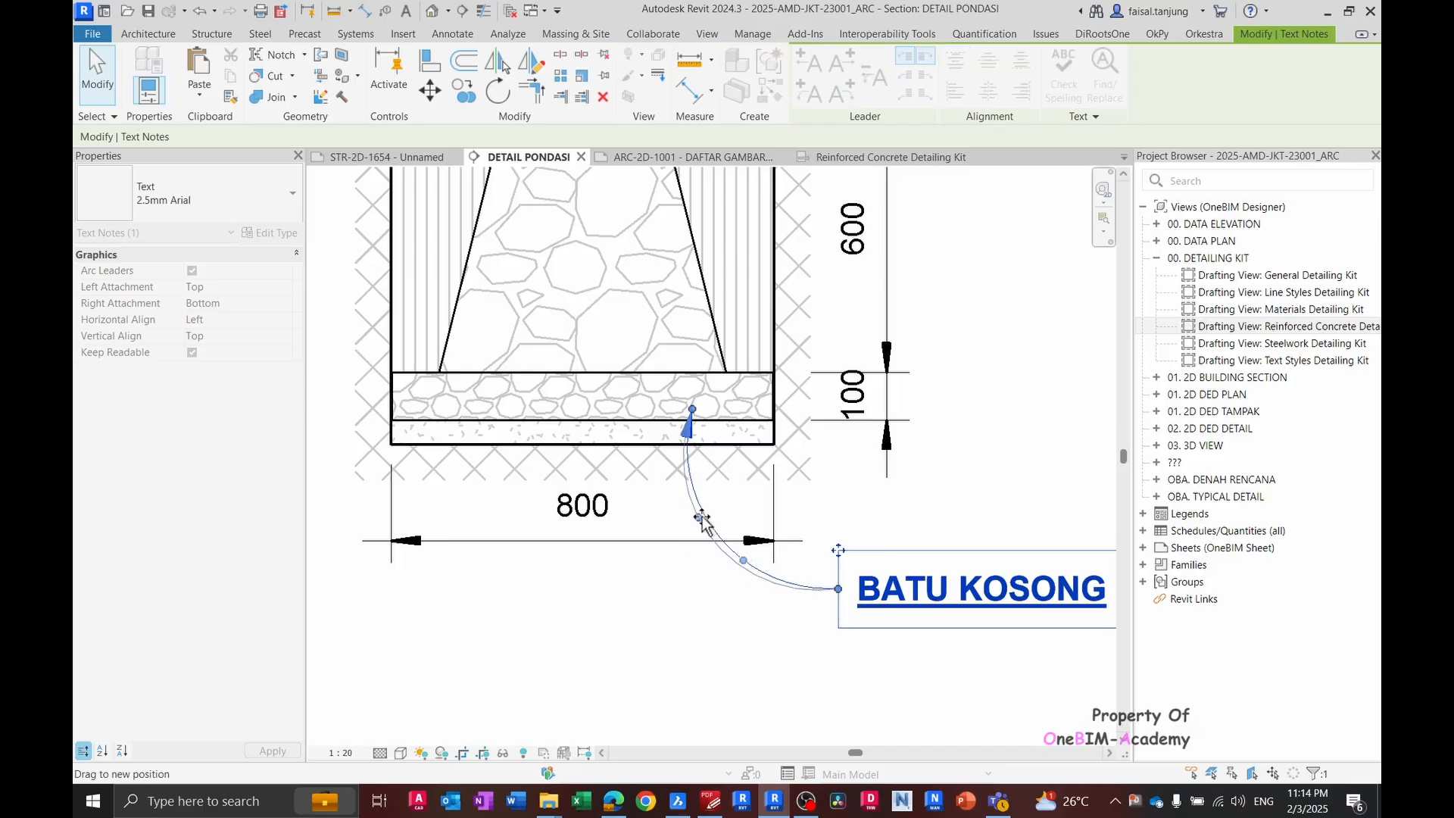
{"action": "left_click_drag", "start_coordinate": [707, 517], "coordinate": [704, 516]}
{"action": "right_click", "coordinate": [704, 522]}
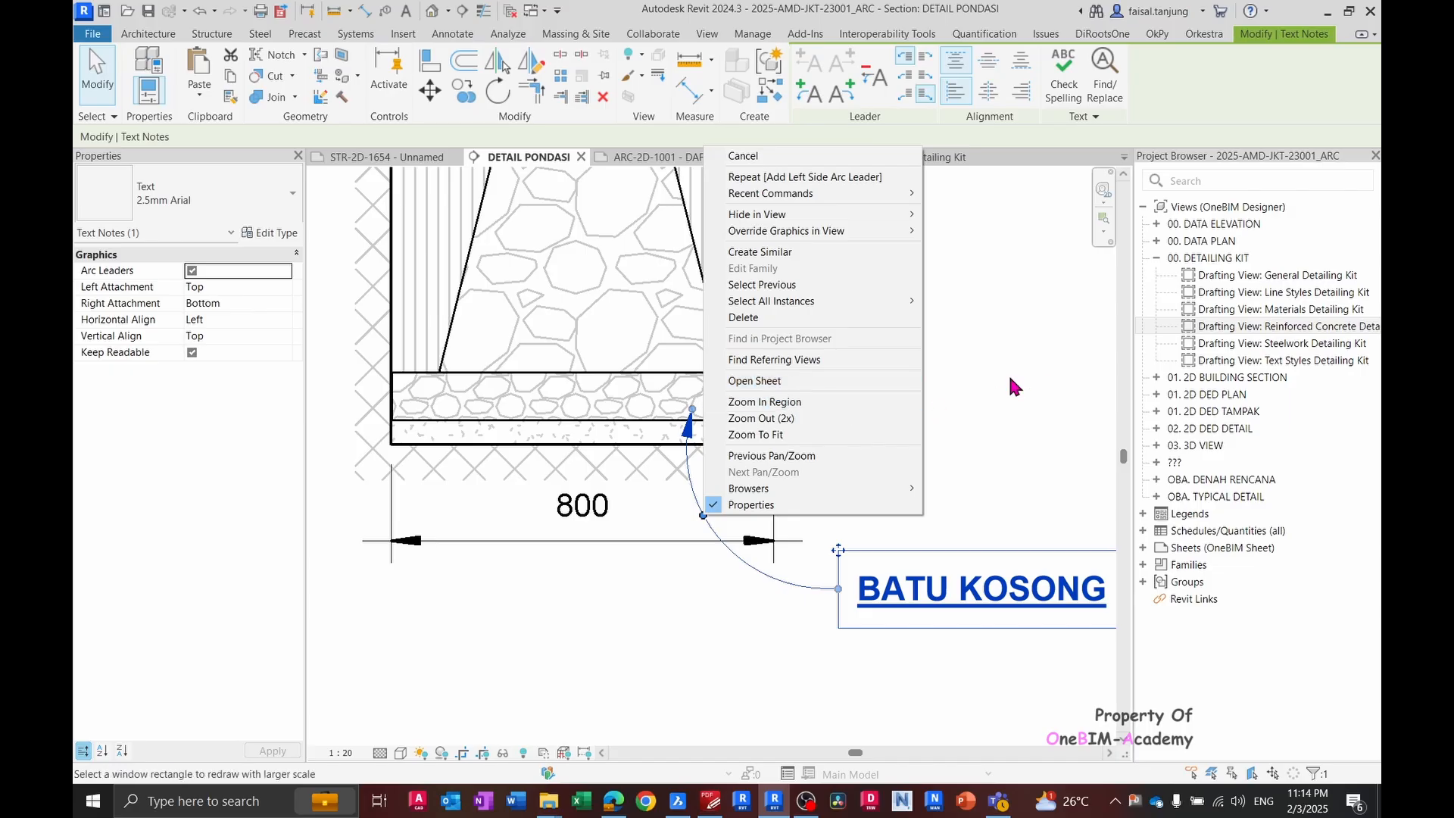
{"action": "left_click", "coordinate": [1043, 380]}
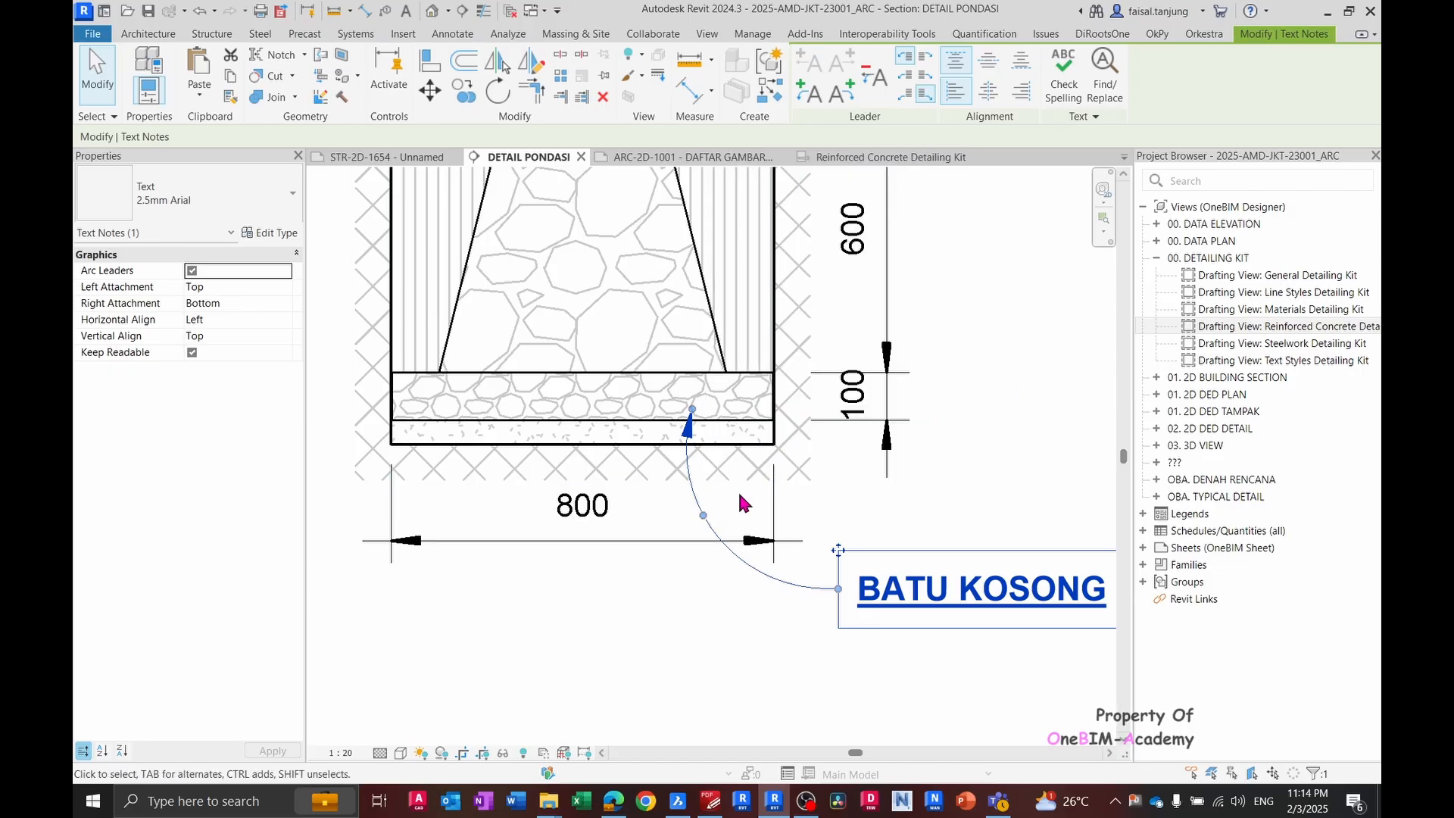
- Check the leader dot style in the reference PDF and change the BATU KOSONG note's type to MM_Arial2.5_ClosedDot_OP(1.0)
{"action": "key", "text": "alt+Tab"}
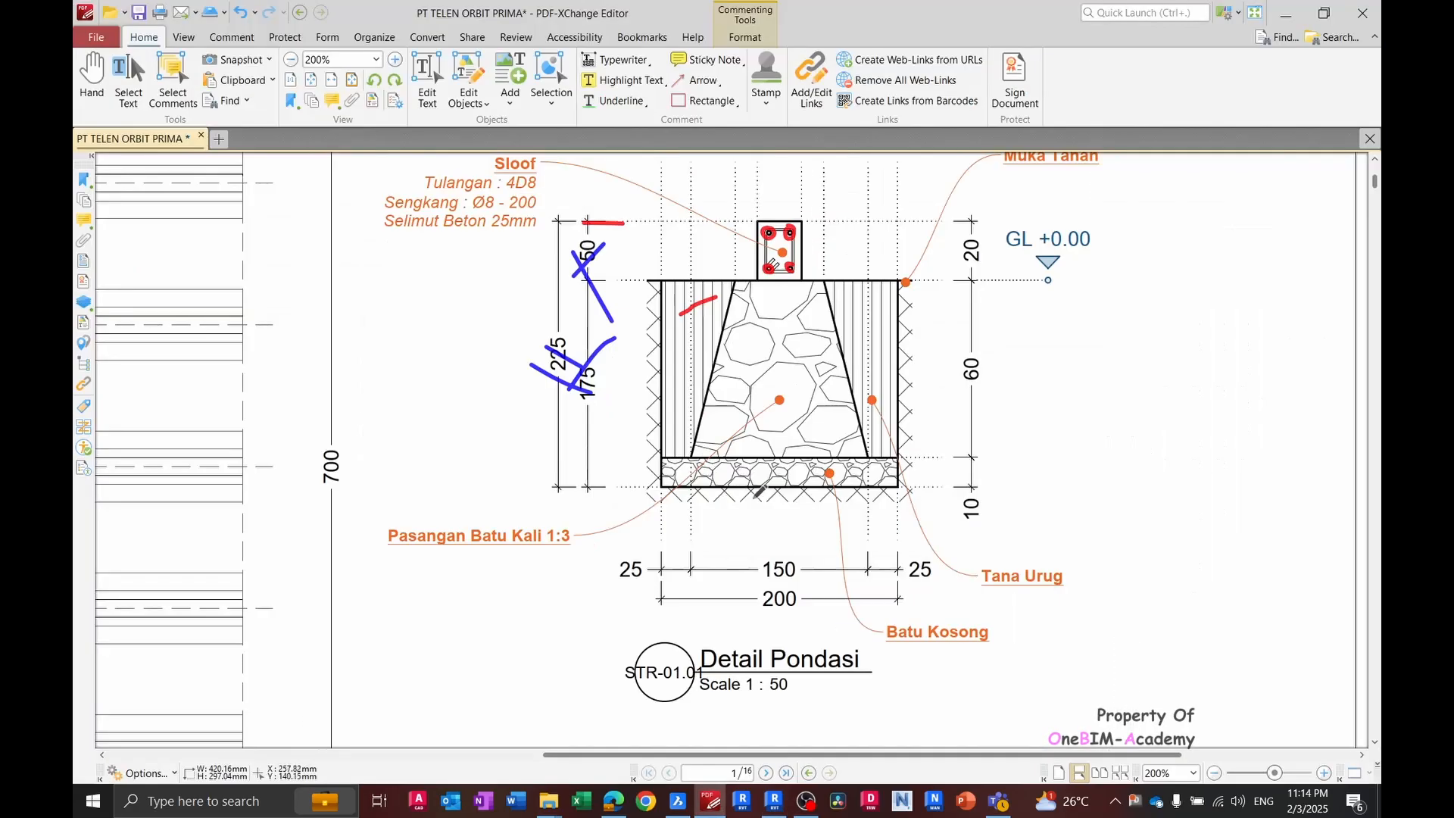
{"action": "key", "text": "alt+Tab"}
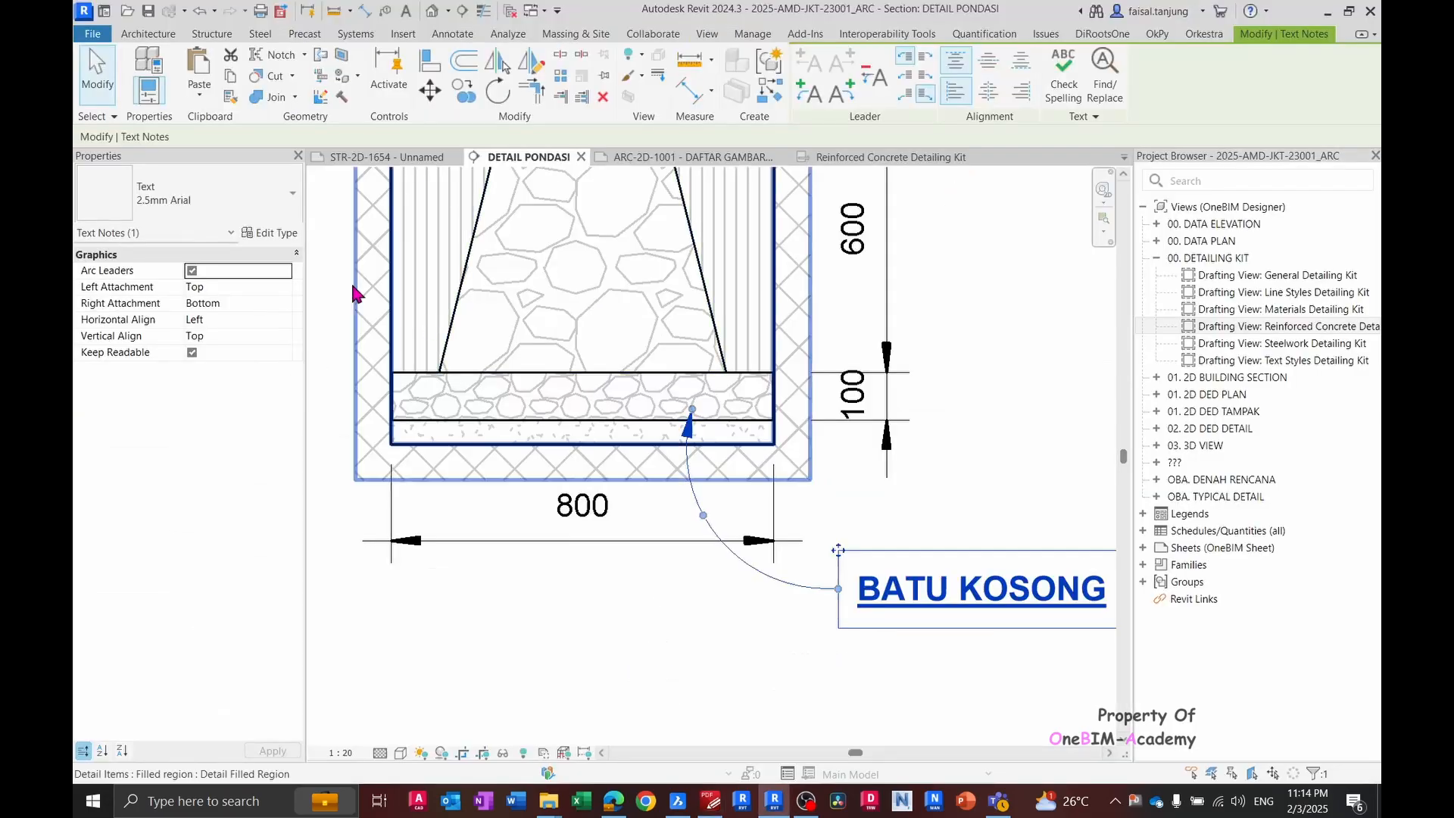
{"action": "left_click", "coordinate": [273, 233]}
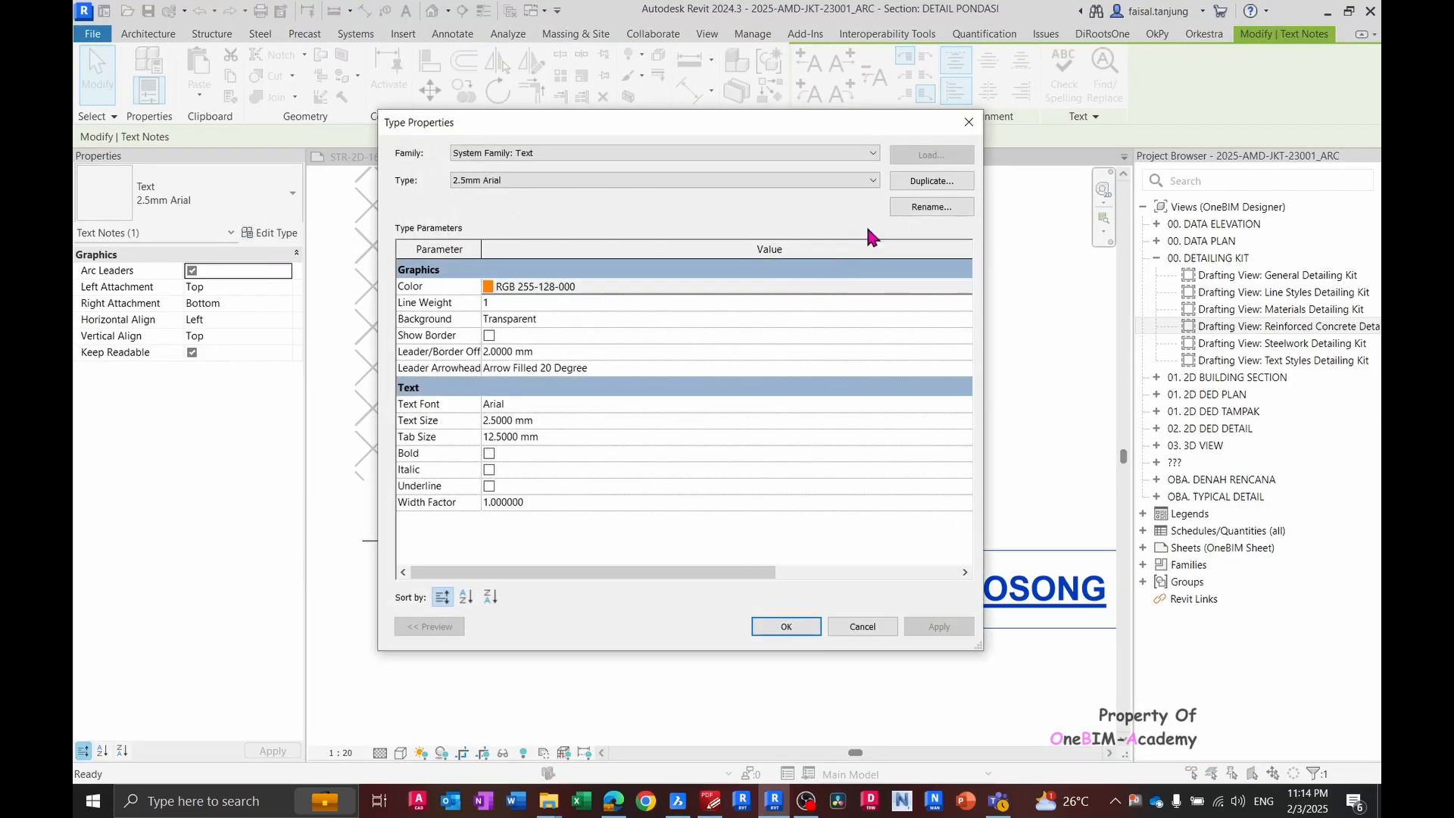
{"action": "left_click", "coordinate": [750, 182]}
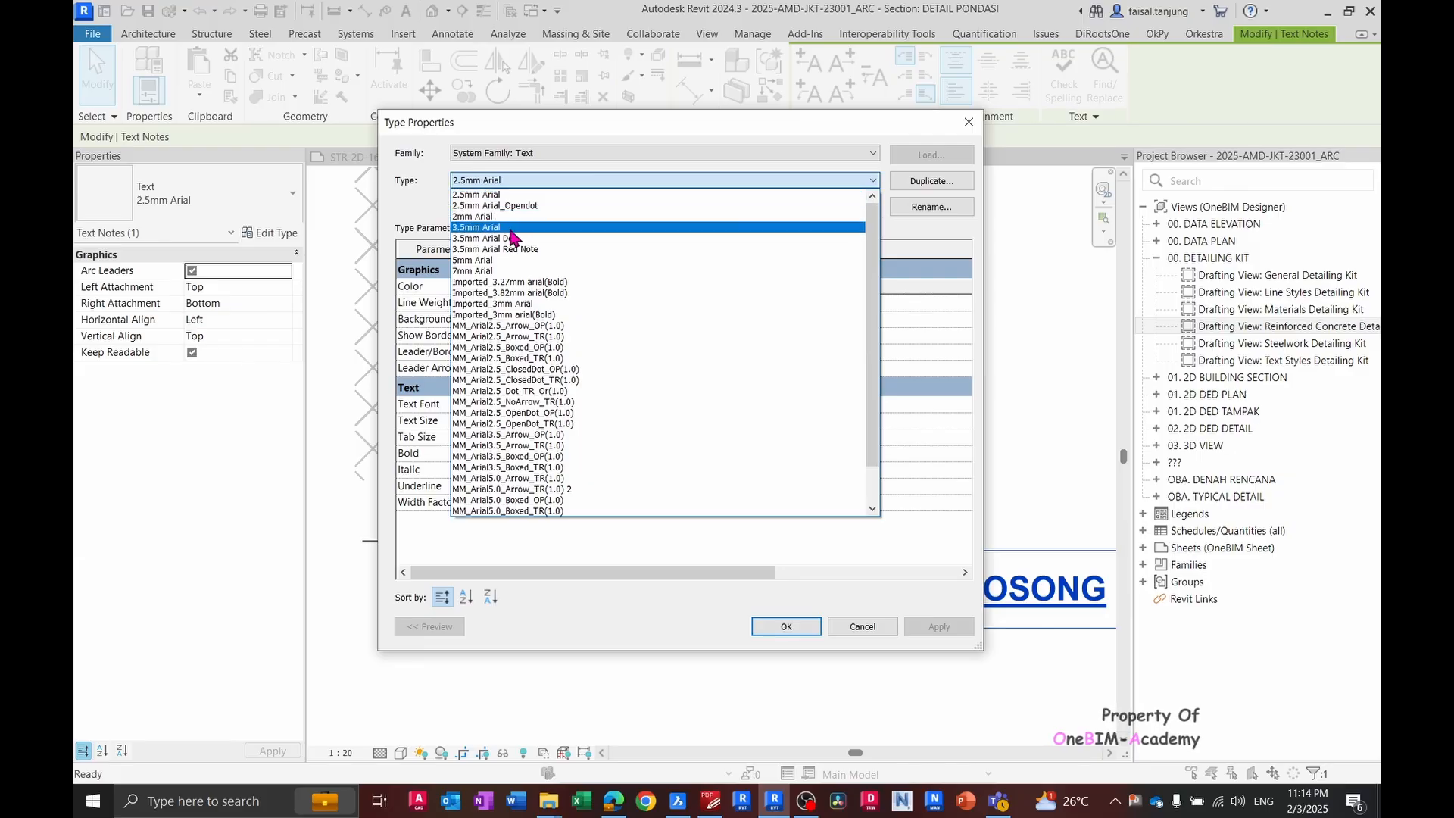
{"action": "scroll", "coordinate": [513, 243], "scroll_direction": "down", "scroll_amount": 2}
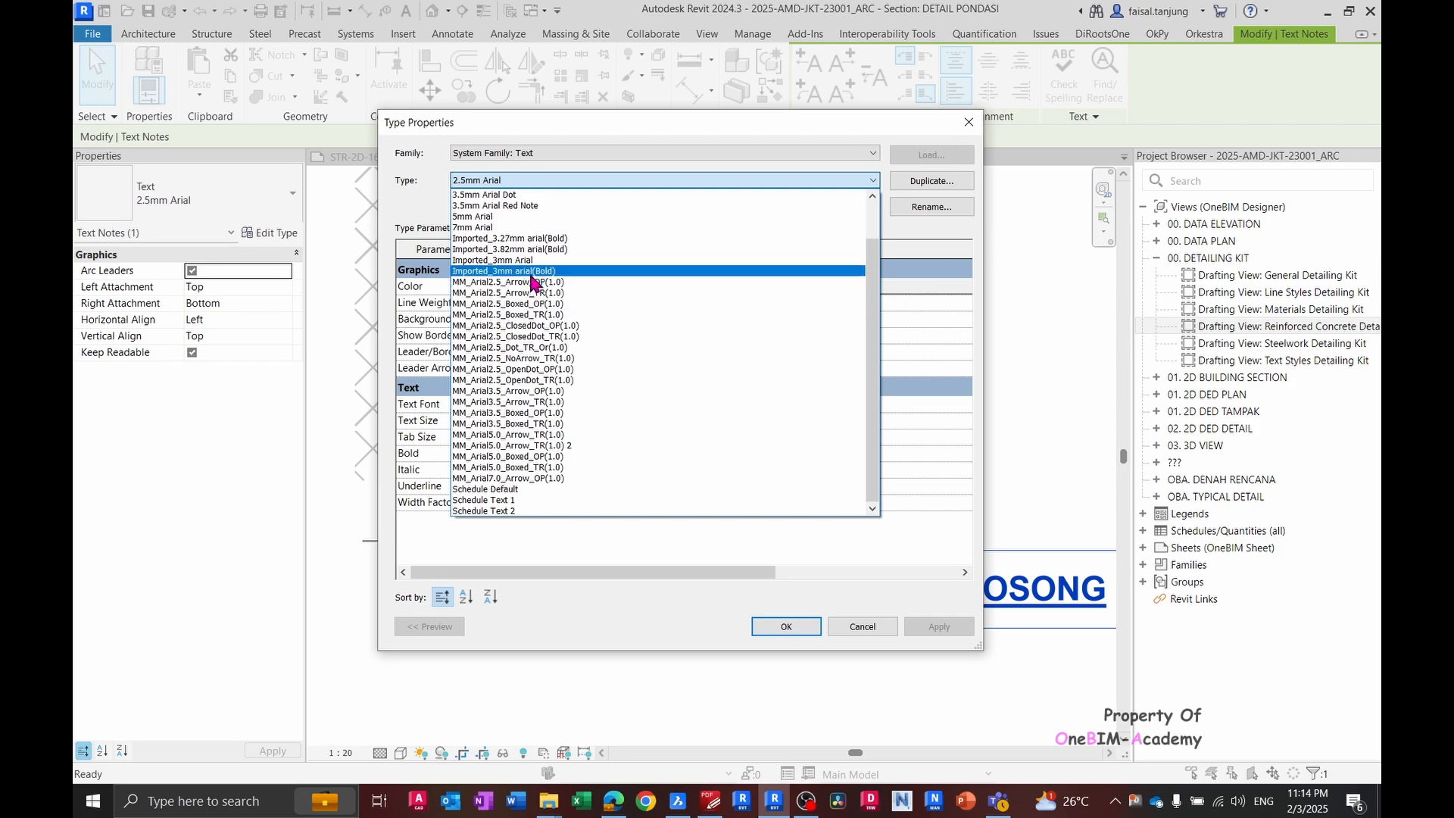
{"action": "left_click", "coordinate": [535, 326]}
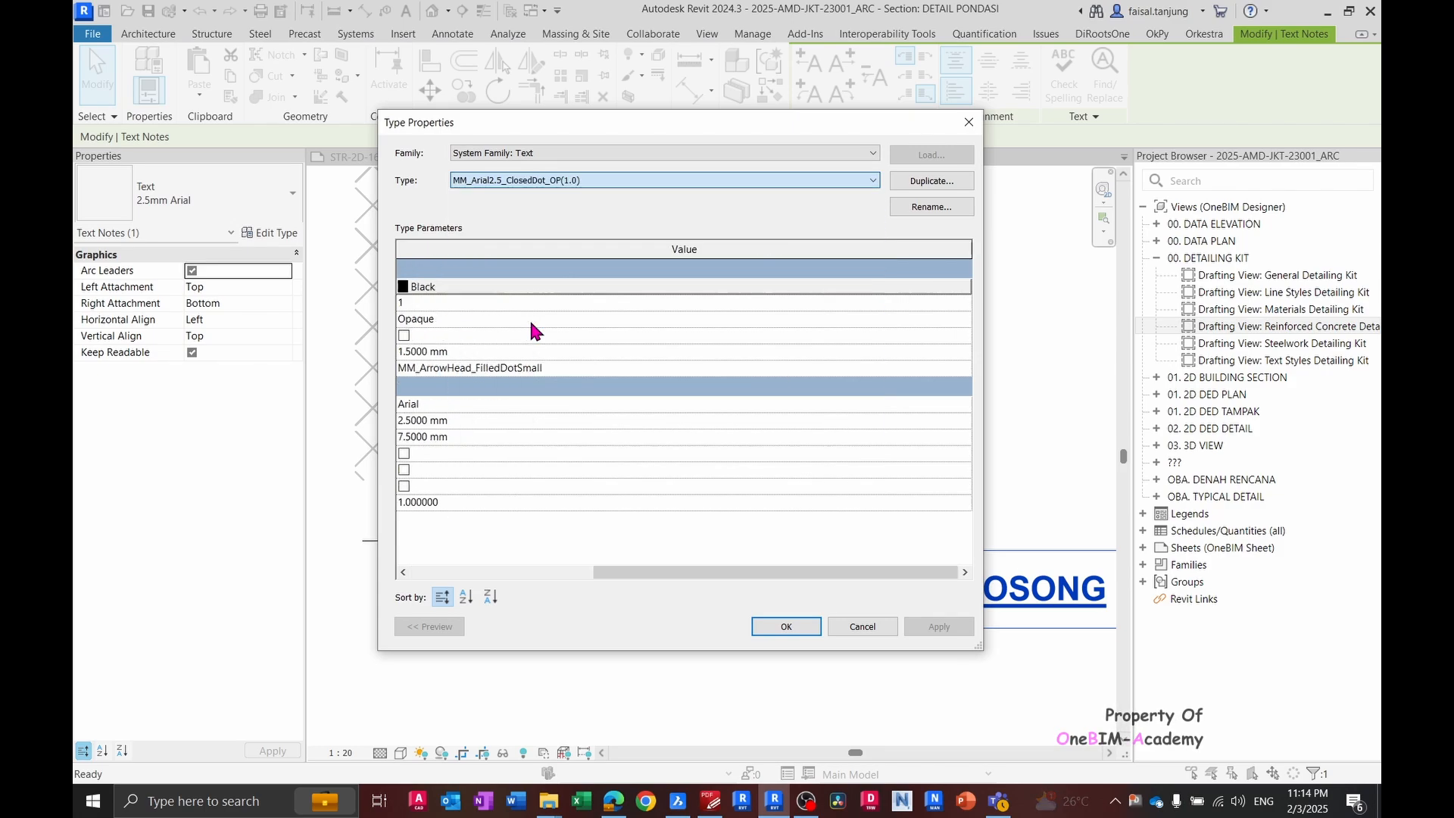
{"action": "left_click", "coordinate": [788, 628]}
{"action": "left_click", "coordinate": [1009, 451]}
{"action": "middle_click_drag", "start_coordinate": [950, 475], "coordinate": [695, 493]}
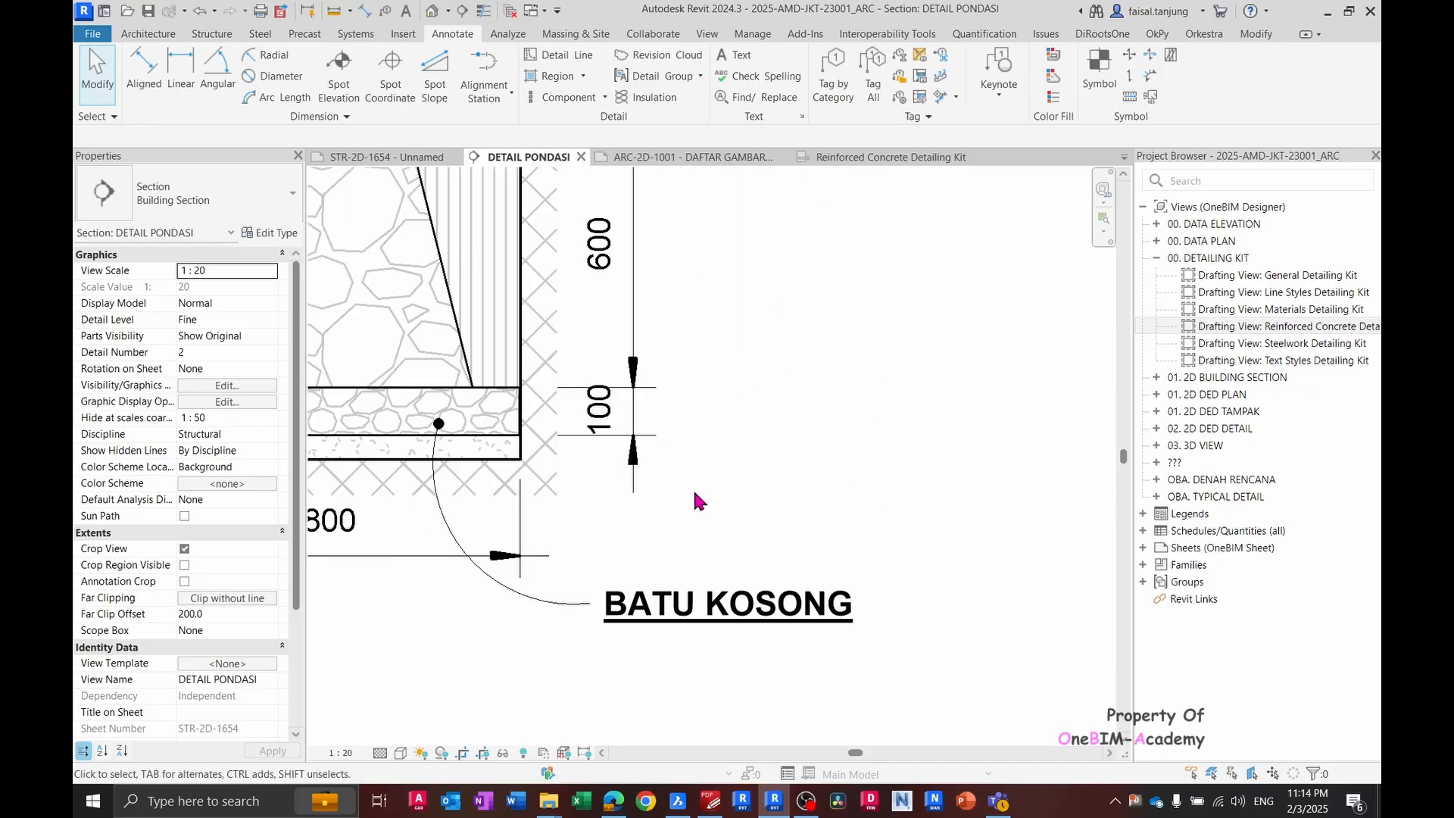
- Reposition the BATU KOSONG leader's dot within the stone layer and smooth the leader's arc
{"action": "scroll", "coordinate": [693, 492], "scroll_direction": "down", "scroll_amount": 3}
{"action": "left_click", "coordinate": [682, 559]}
{"action": "scroll", "coordinate": [500, 464], "scroll_direction": "up", "scroll_amount": 5}
{"action": "left_click_drag", "start_coordinate": [546, 433], "coordinate": [592, 409]}
{"action": "left_click_drag", "start_coordinate": [597, 584], "coordinate": [643, 665]}
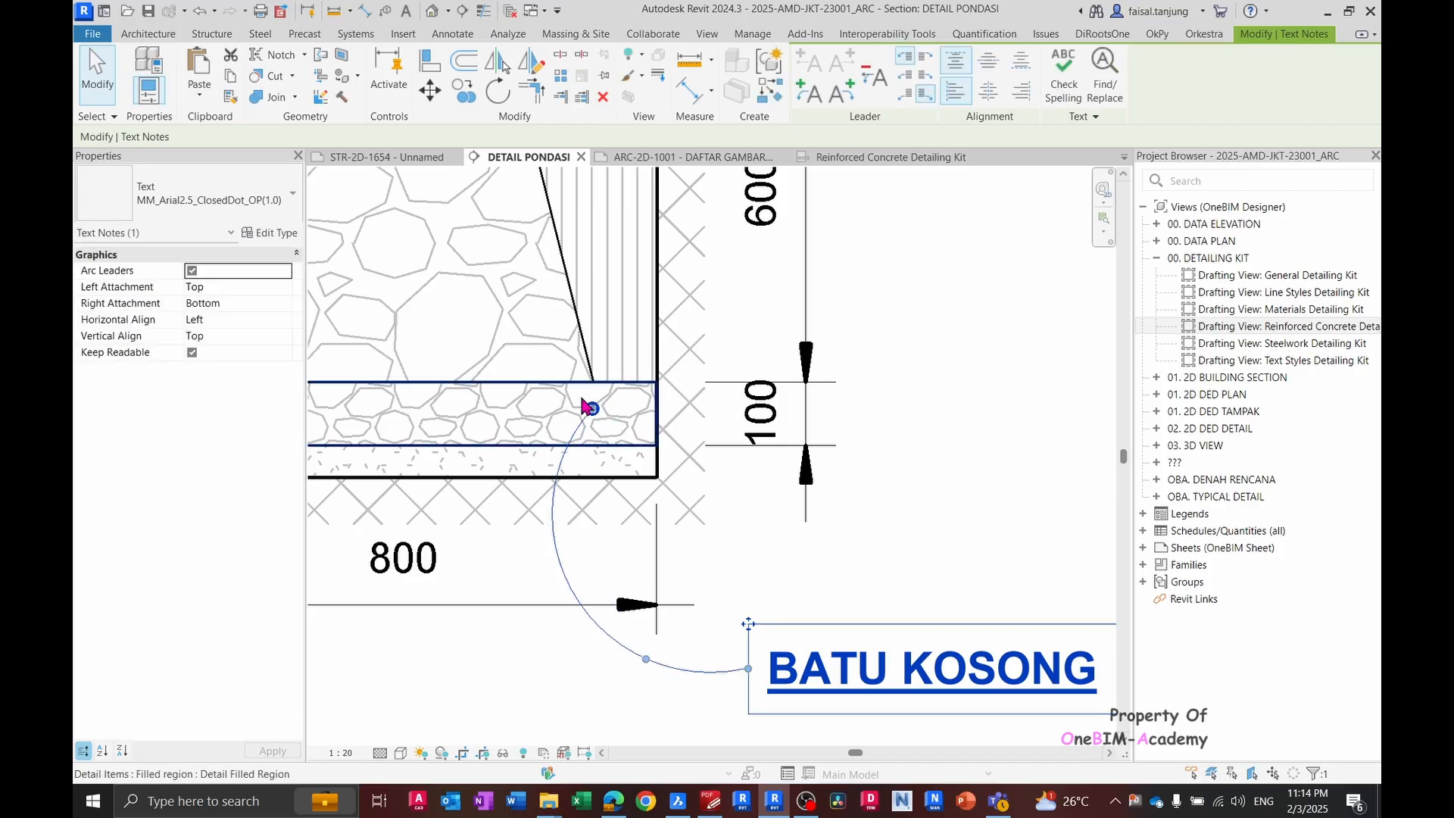
{"action": "left_click_drag", "start_coordinate": [589, 408], "coordinate": [505, 413]}
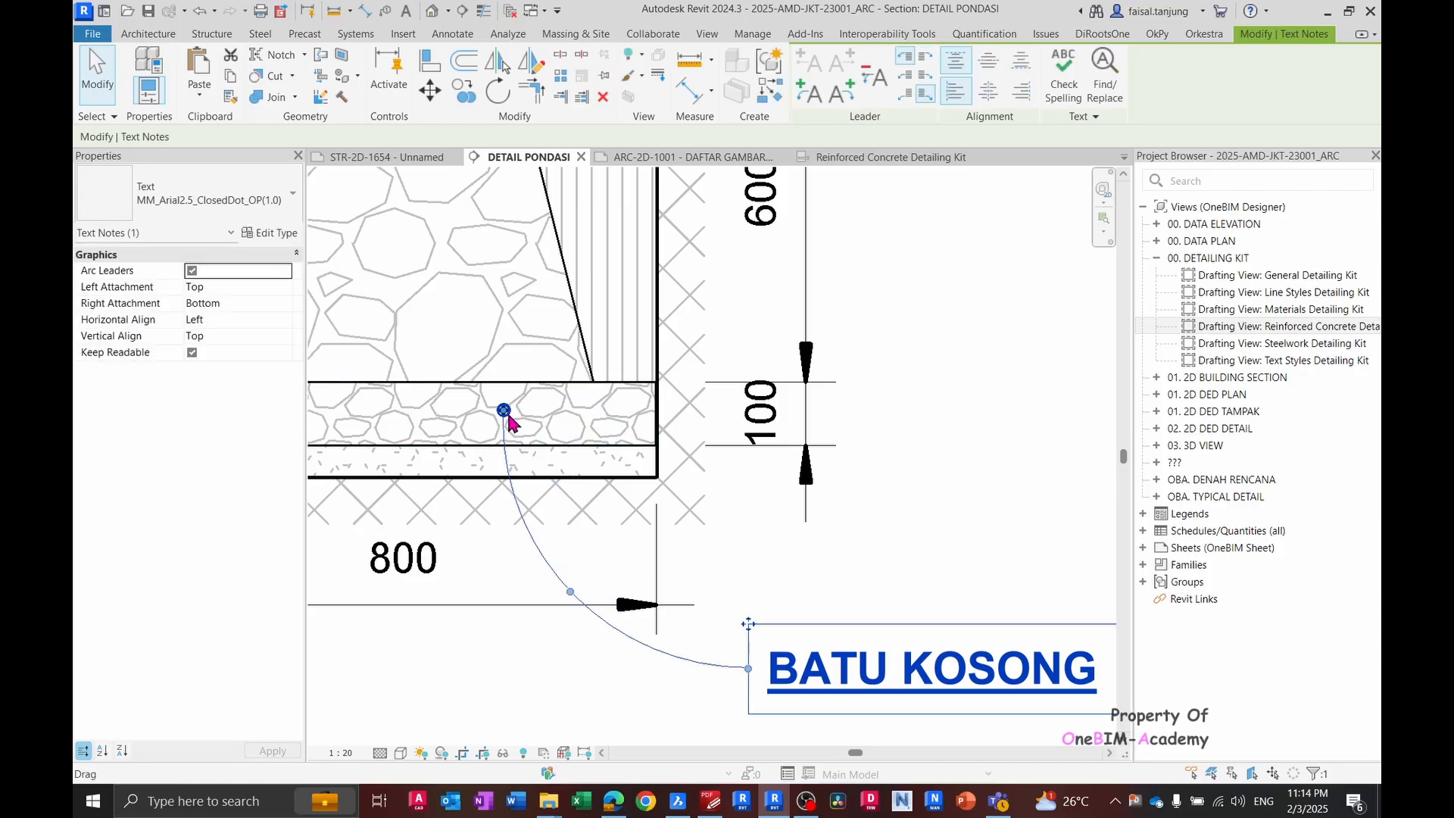
{"action": "scroll", "coordinate": [505, 413], "scroll_direction": "down", "scroll_amount": 1}
- Set the colour of the MM_Arial2.5_ClosedDot_OP(1.0) text type to orange RGB 255-128-064
{"action": "left_click", "coordinate": [272, 235]}
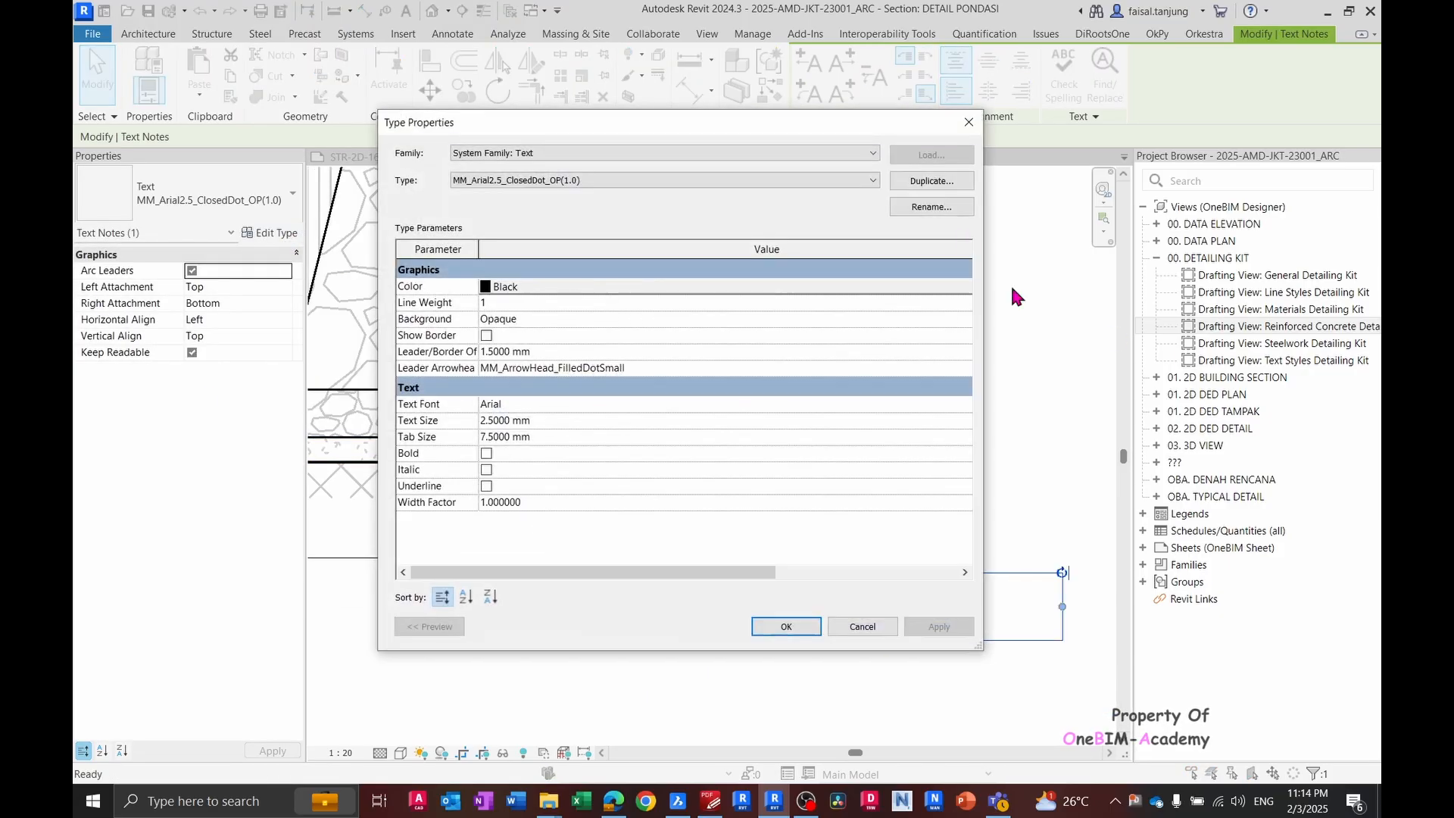
{"action": "left_click", "coordinate": [606, 287]}
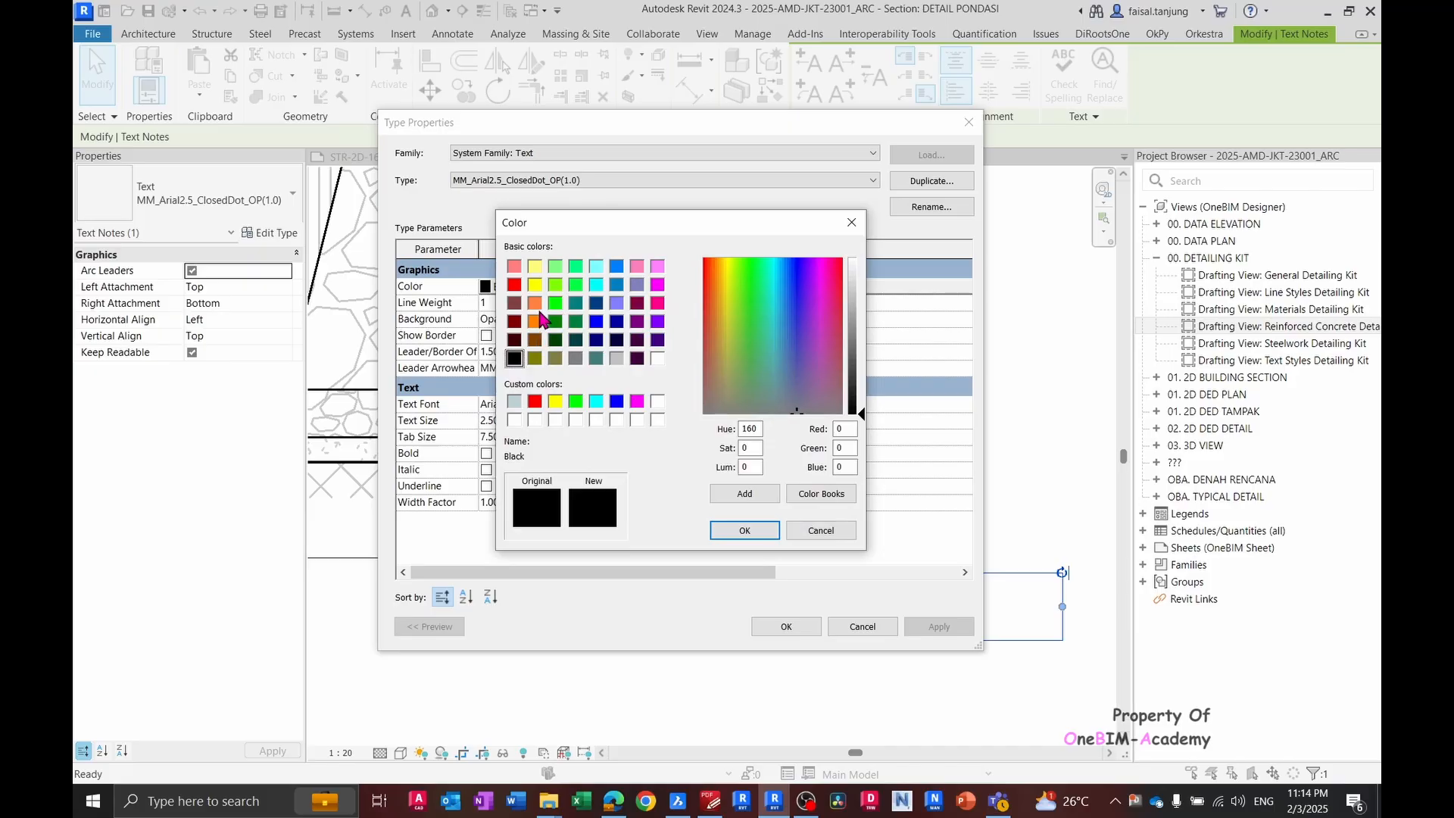
{"action": "left_click", "coordinate": [535, 303]}
{"action": "left_click", "coordinate": [744, 530]}
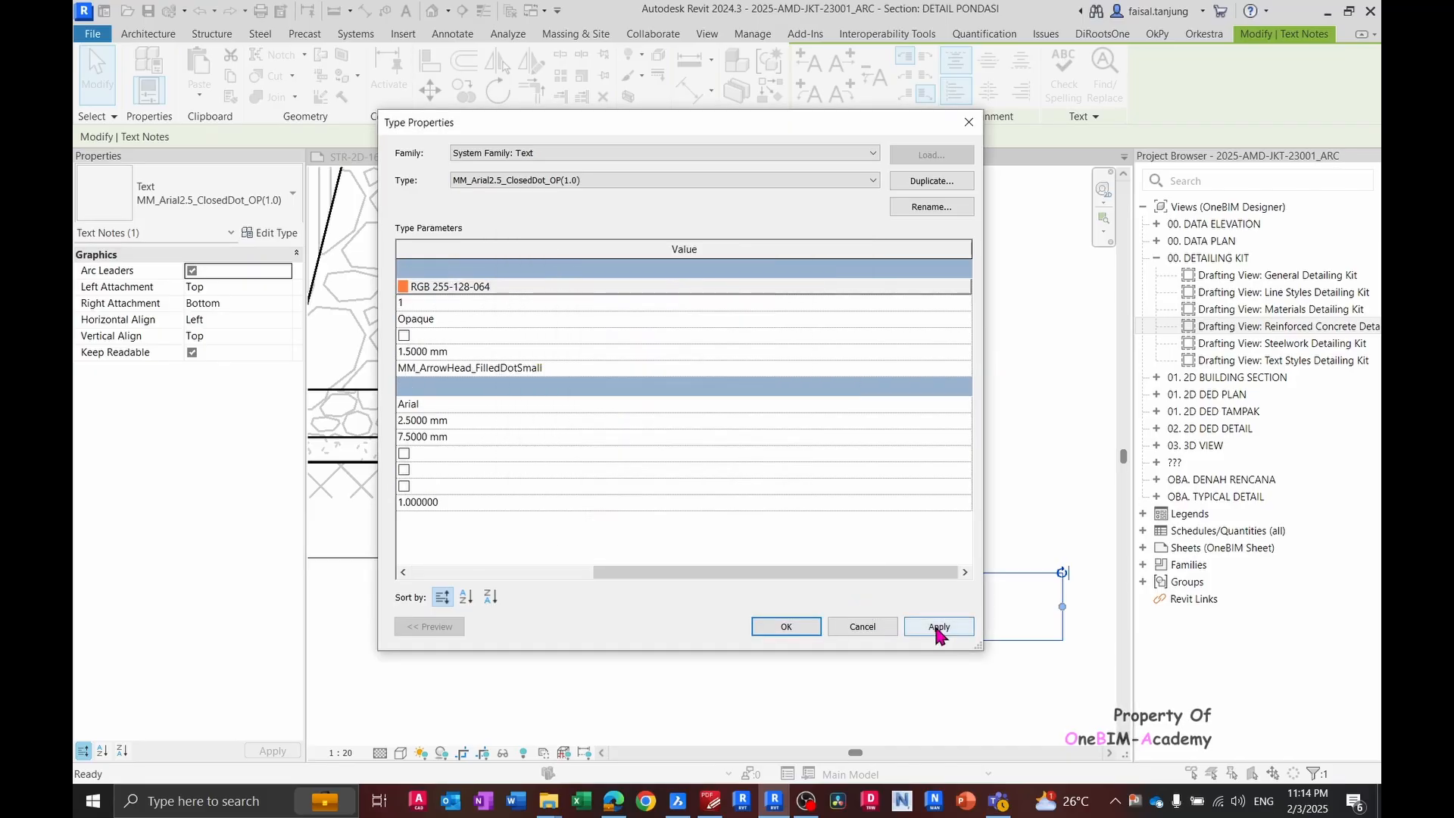
{"action": "left_click", "coordinate": [938, 627]}
{"action": "left_click", "coordinate": [784, 627]}
{"action": "left_click", "coordinate": [913, 485]}
{"action": "scroll", "coordinate": [921, 404], "scroll_direction": "down", "scroll_amount": 5}
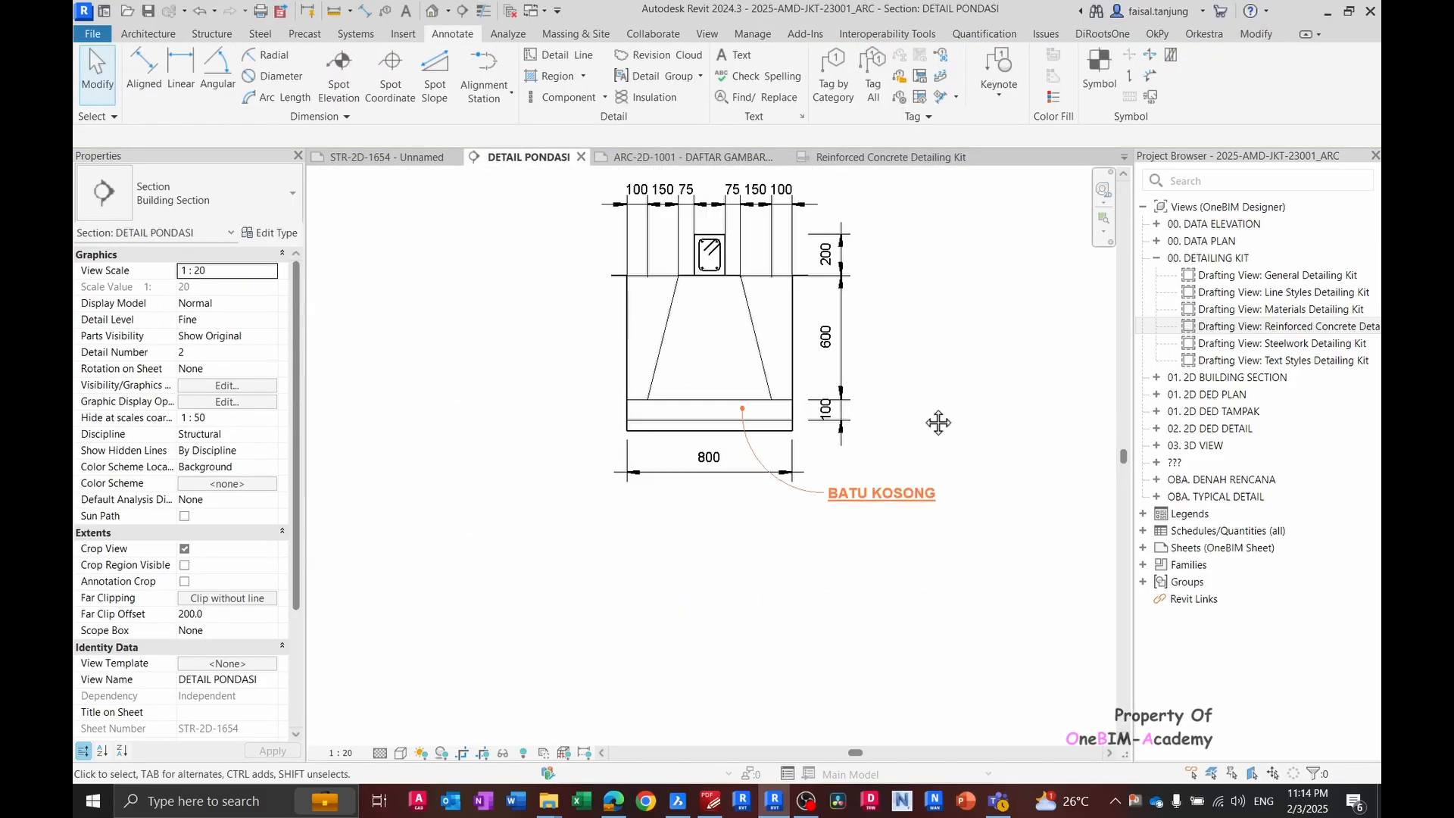
- Check the labels in the reference PDF, copy the BATU KOSONG note above the original, and align the original beneath the copy
{"action": "key", "text": "alt+Tab"}
{"action": "key", "text": "alt+Tab"}
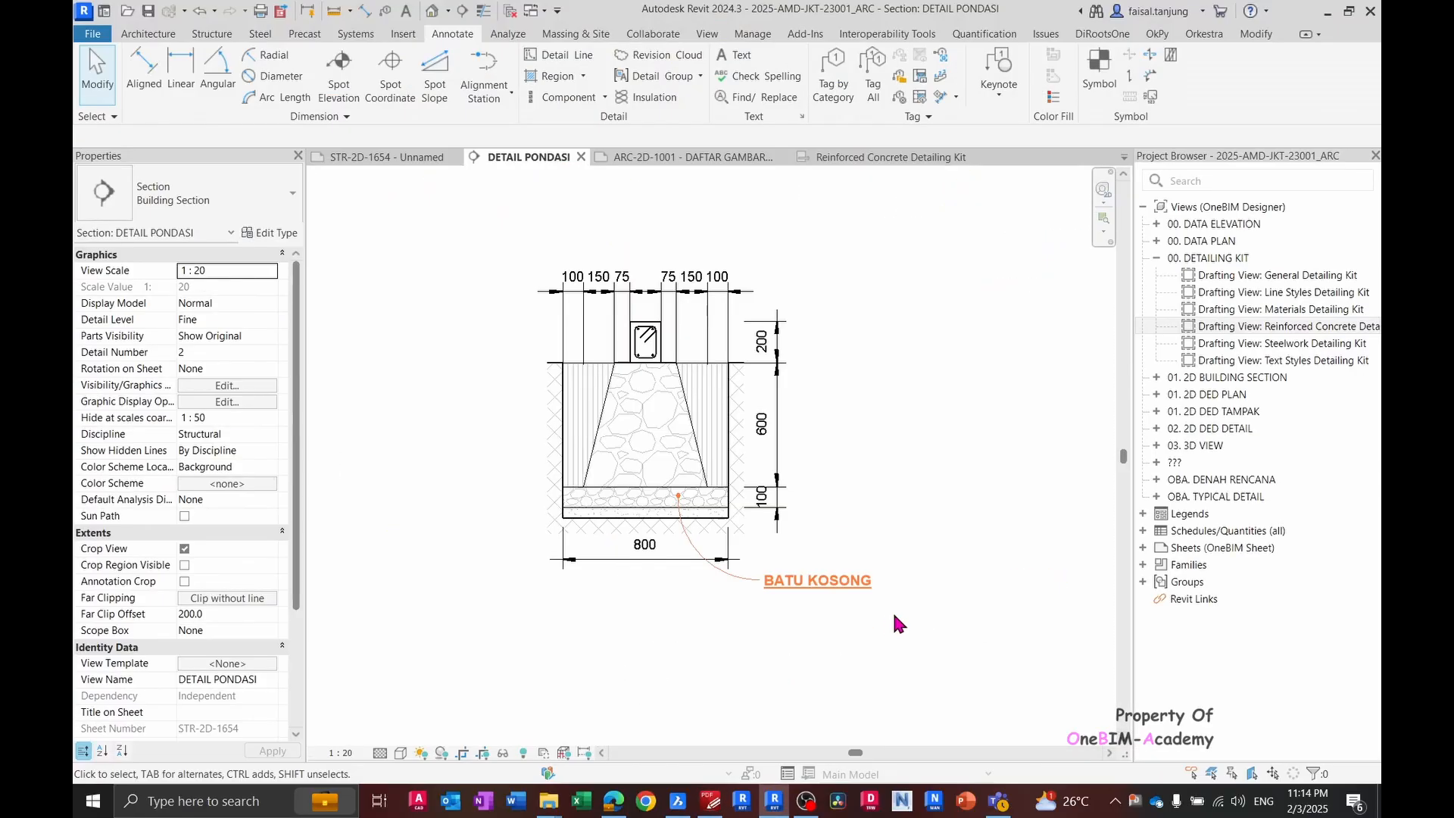
{"action": "left_click", "coordinate": [839, 588]}
{"action": "key", "text": "alt+Tab"}
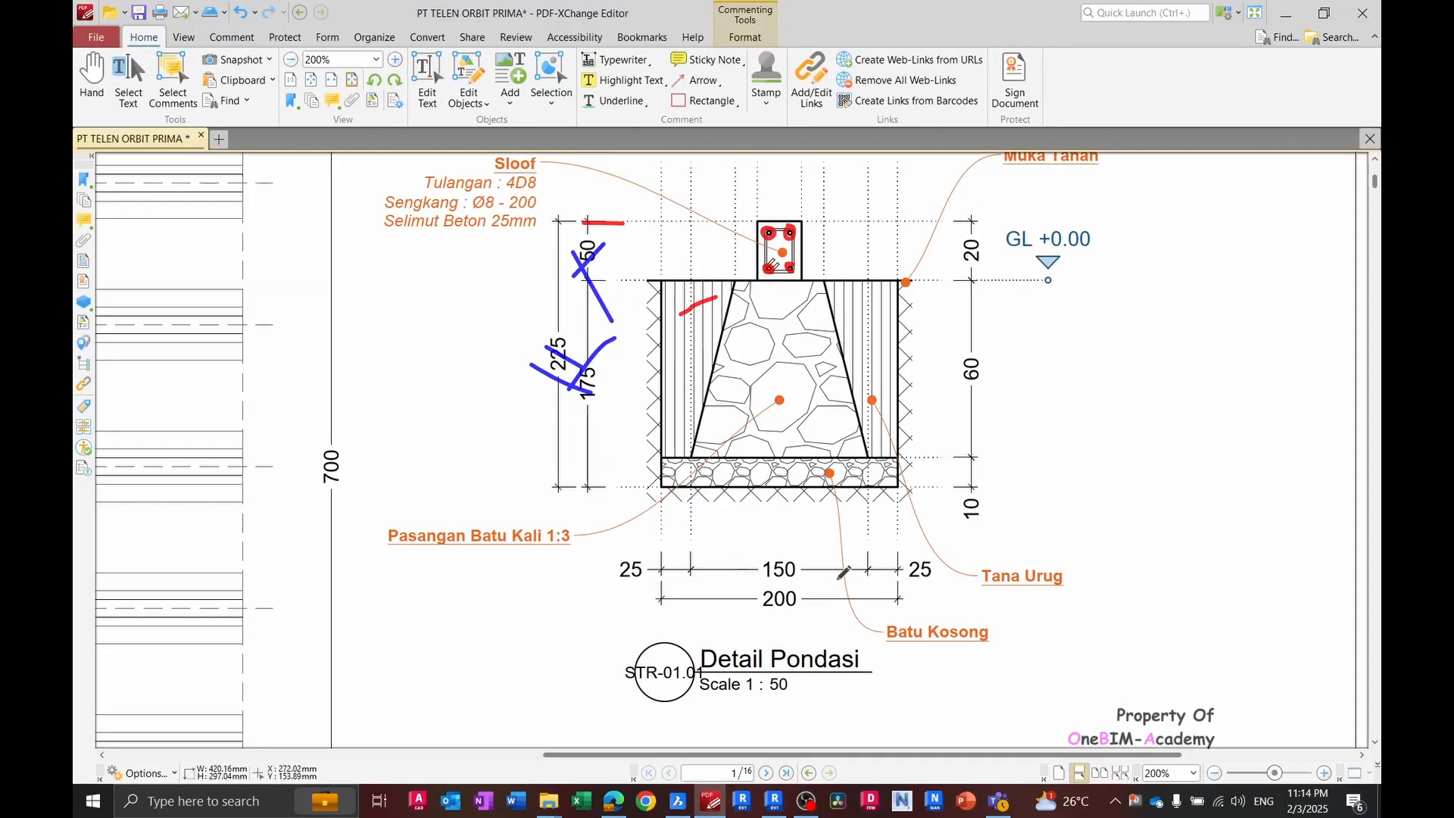
{"action": "key", "text": "alt+Tab"}
{"action": "middle_click_drag", "start_coordinate": [837, 568], "coordinate": [776, 632]}
{"action": "key", "text": "c"}
{"action": "key", "text": "o"}
{"action": "left_click", "coordinate": [754, 630]}
{"action": "left_click", "coordinate": [790, 580]}
{"action": "key", "text": "Escape"}
{"action": "key", "text": "Escape"}
{"action": "left_click", "coordinate": [740, 647]}
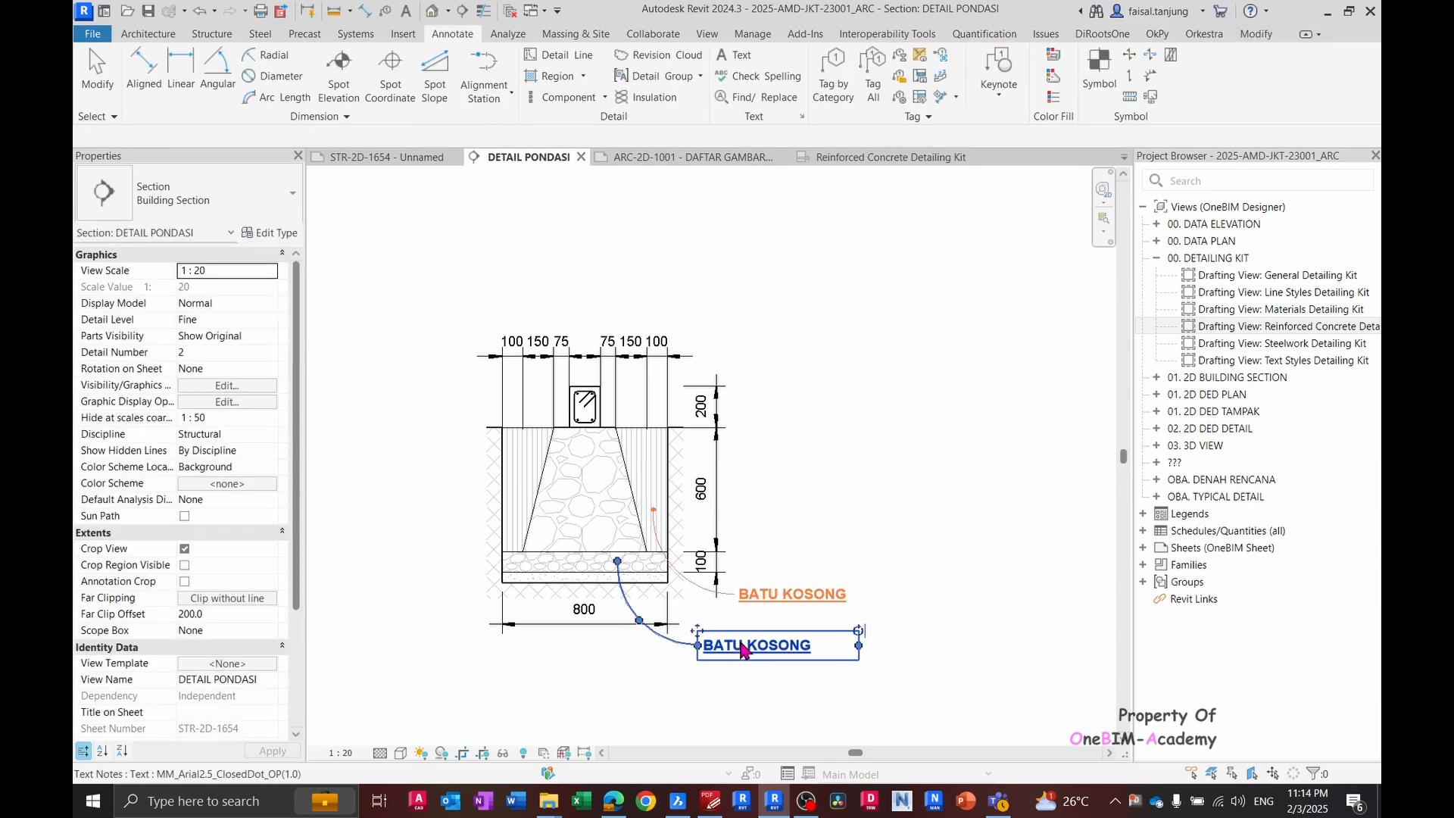
{"action": "left_click_drag", "start_coordinate": [707, 631], "coordinate": [743, 628]}
- Change the text of the upper copied note to TANAH URUG
{"action": "left_click", "coordinate": [758, 602]}
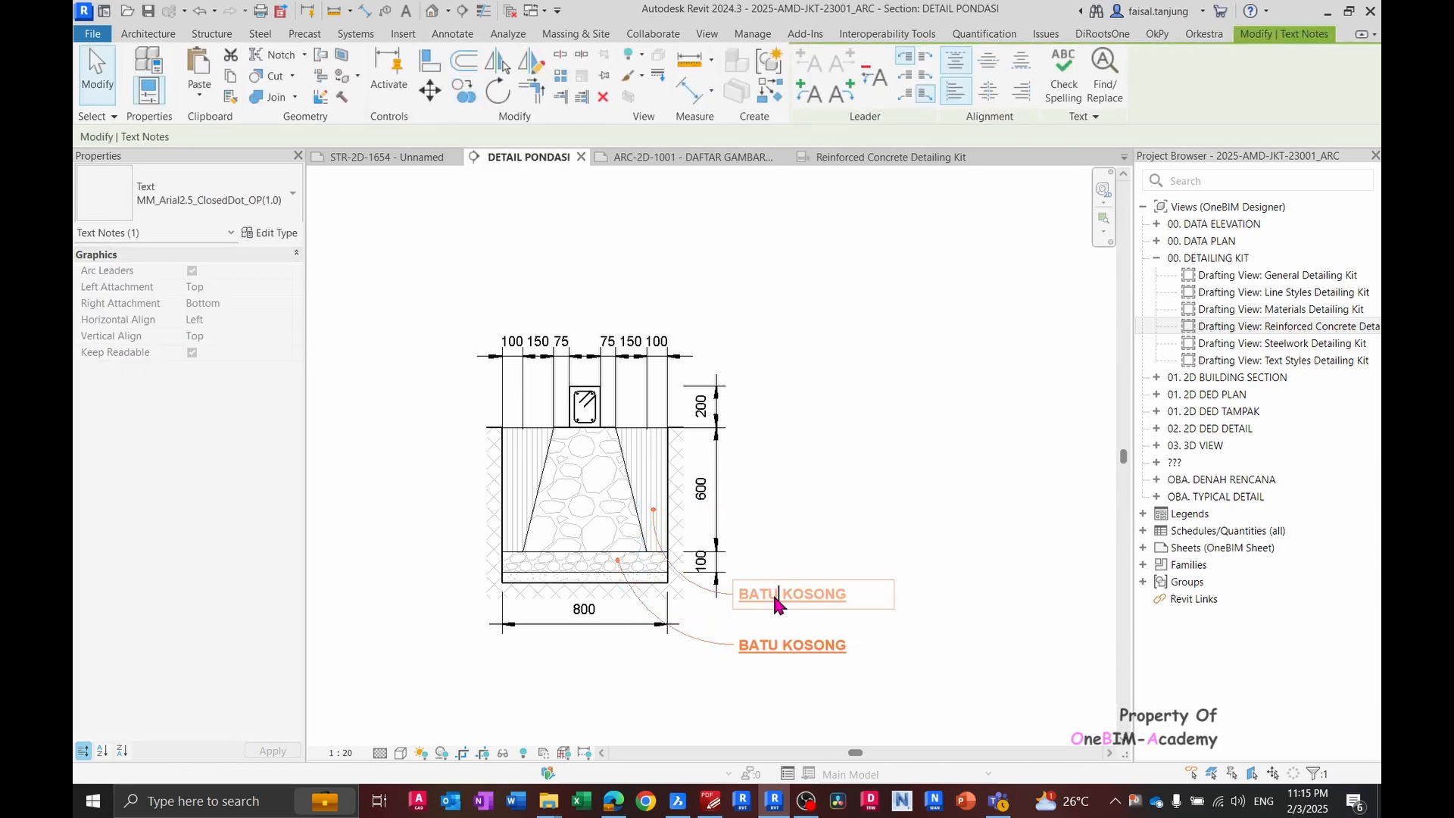
{"action": "left_click", "coordinate": [776, 599]}
{"action": "type", "text": "TANAH URUG"}
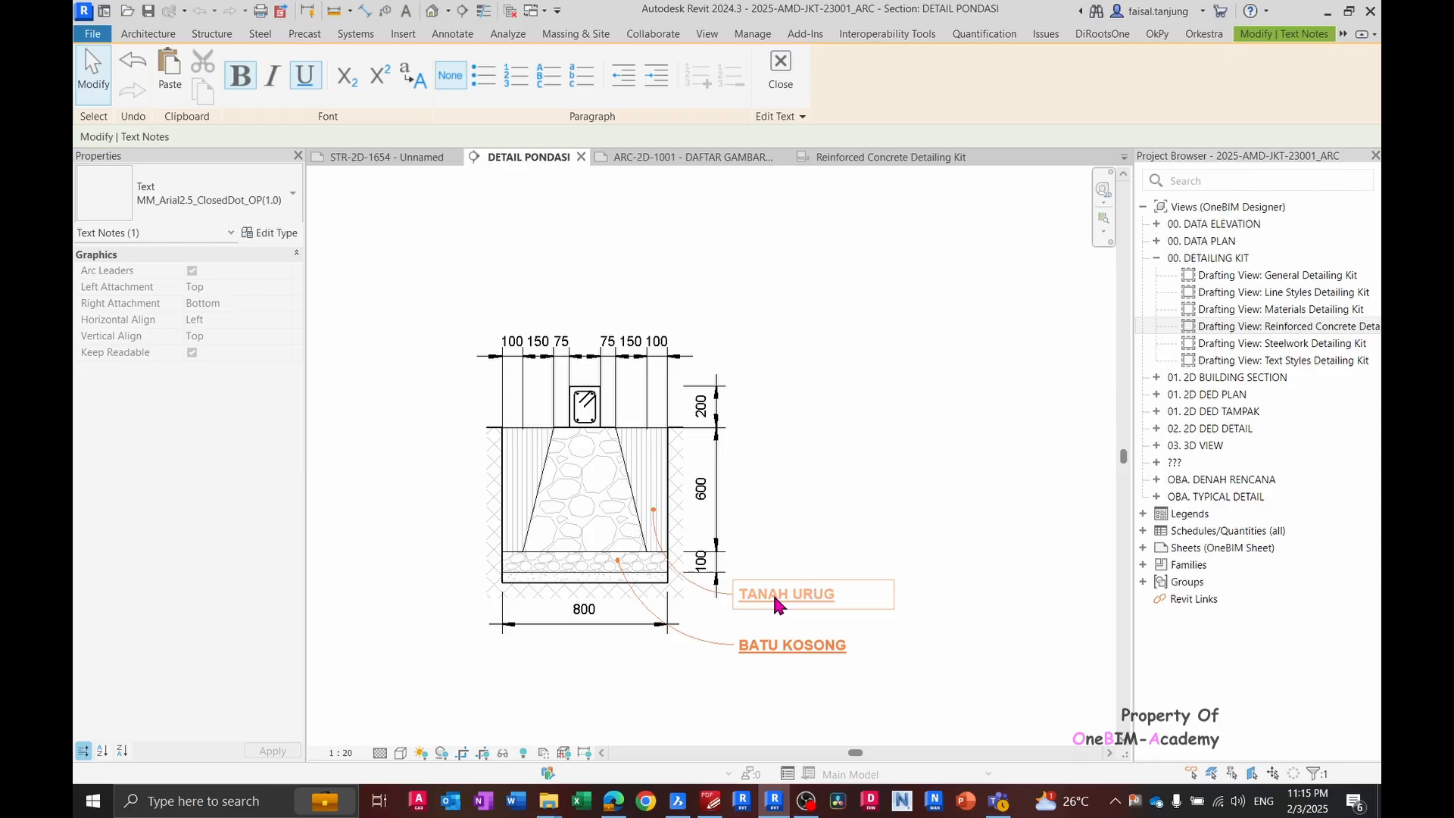
{"action": "left_click", "coordinate": [817, 498]}
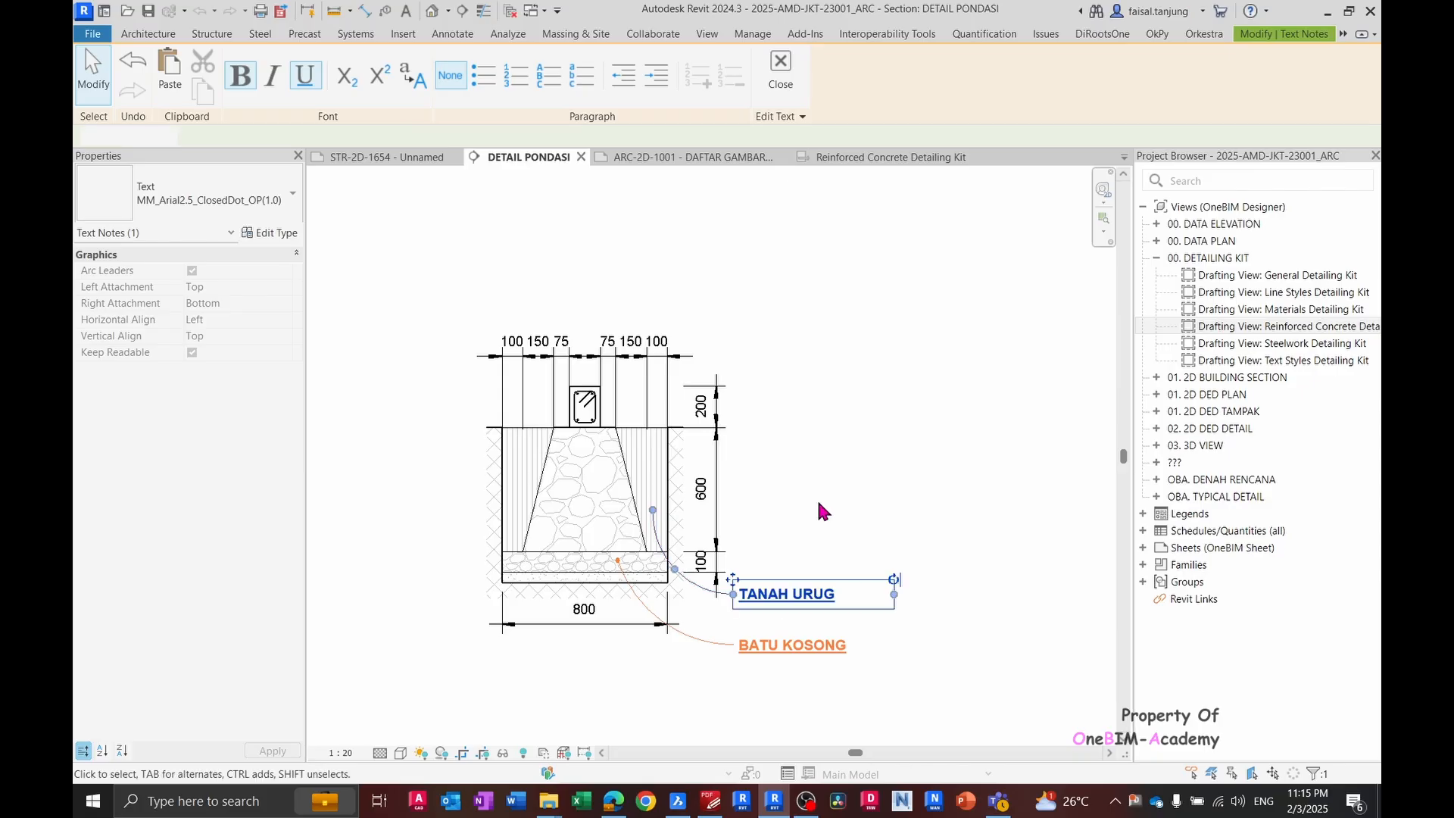
- Move the TANAH URUG leader's dot lower within the backfill hatch beside the stone foundation
{"action": "scroll", "coordinate": [681, 553], "scroll_direction": "up", "scroll_amount": 2}
{"action": "left_click", "coordinate": [836, 635]}
{"action": "scroll", "coordinate": [658, 505], "scroll_direction": "up", "scroll_amount": 1}
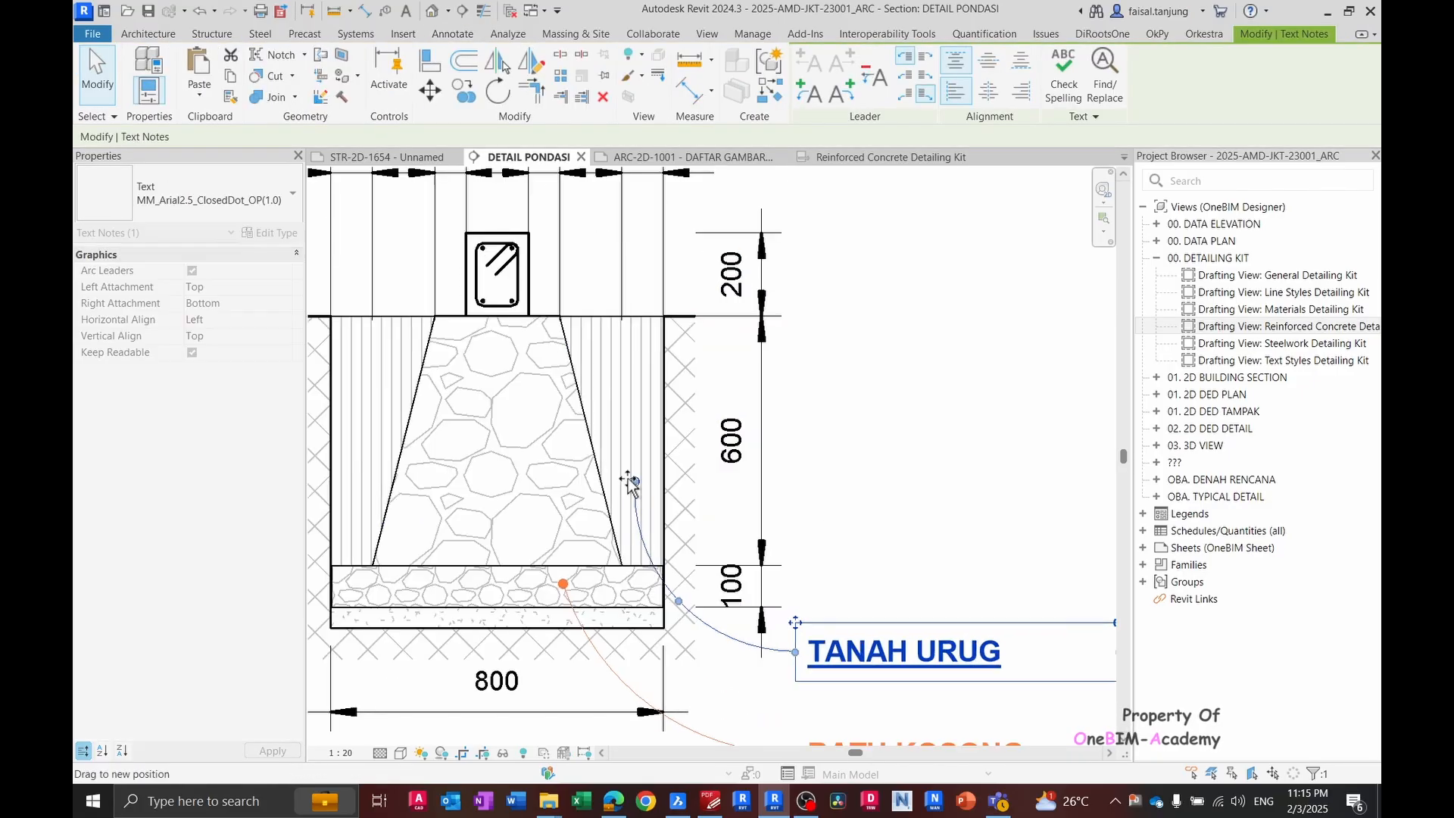
{"action": "key", "text": "Escape"}
{"action": "scroll", "coordinate": [784, 524], "scroll_direction": "down", "scroll_amount": 2}
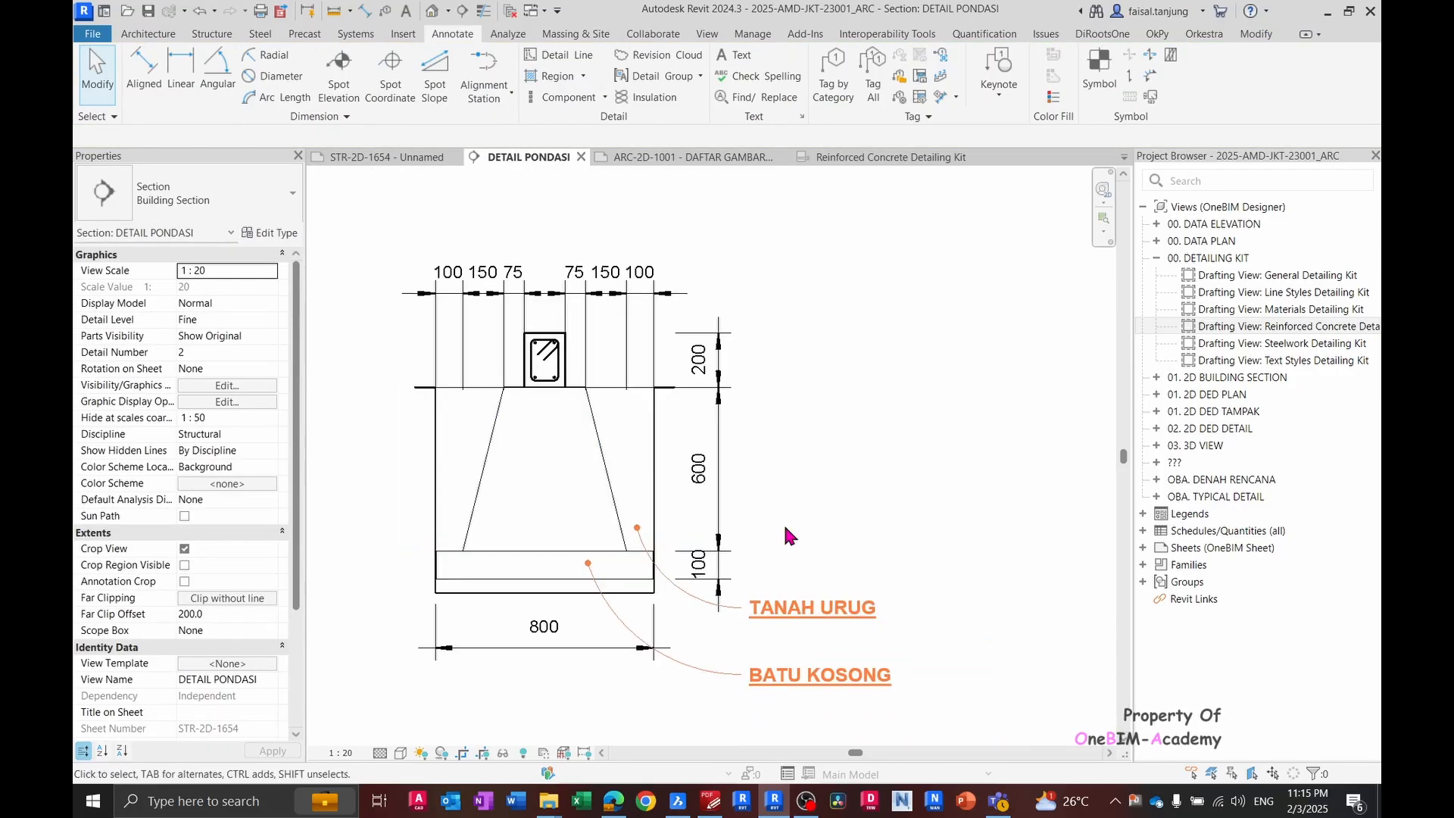
- Check the remaining labels in the reference PDF and copy the TANAH URUG note about 980 mm straight up, beside the 200 dimension
{"action": "key", "text": "alt+Tab"}
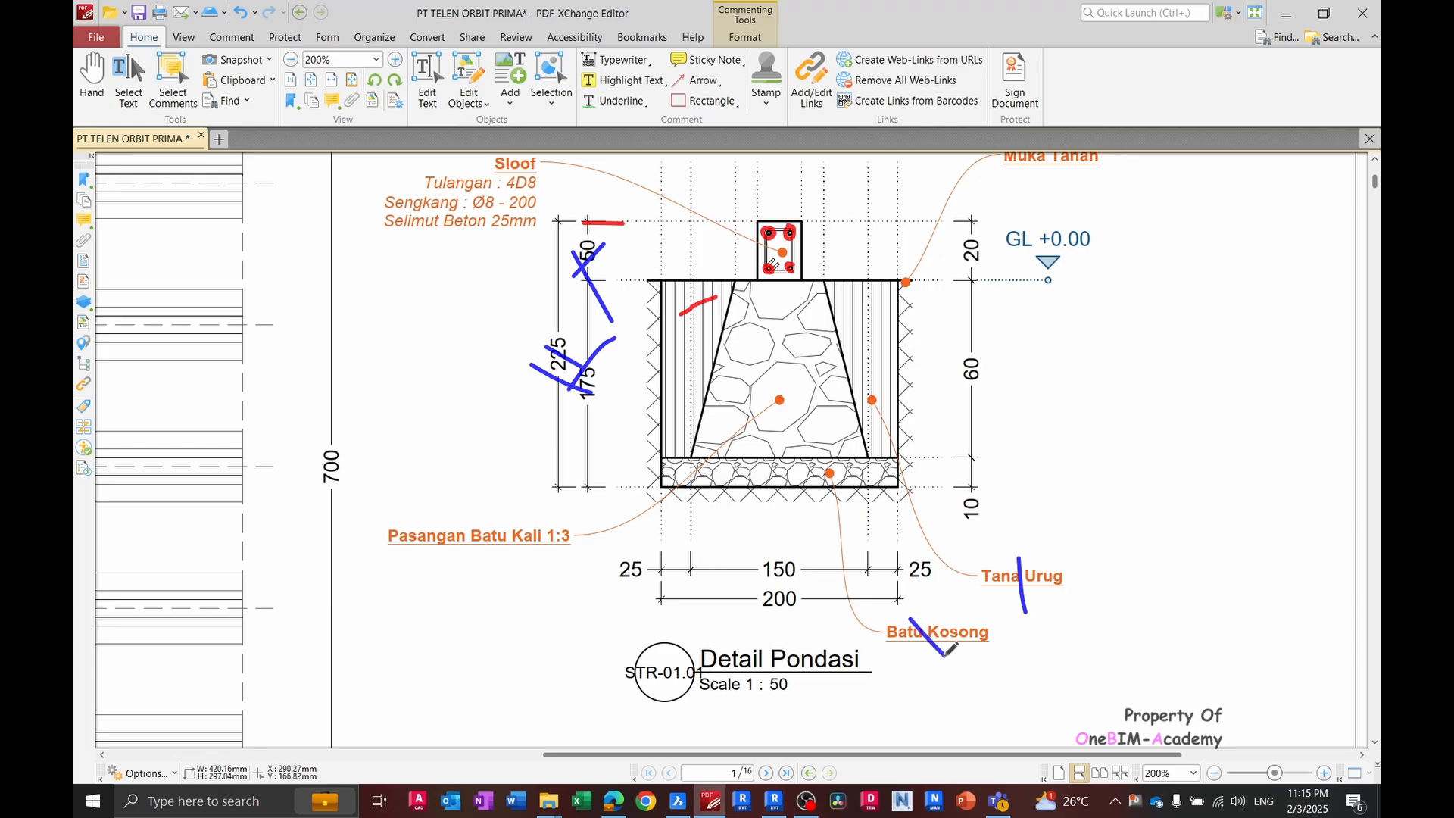
{"action": "scroll", "coordinate": [946, 654], "scroll_direction": "up", "scroll_amount": 1}
{"action": "key", "text": "alt+Tab"}
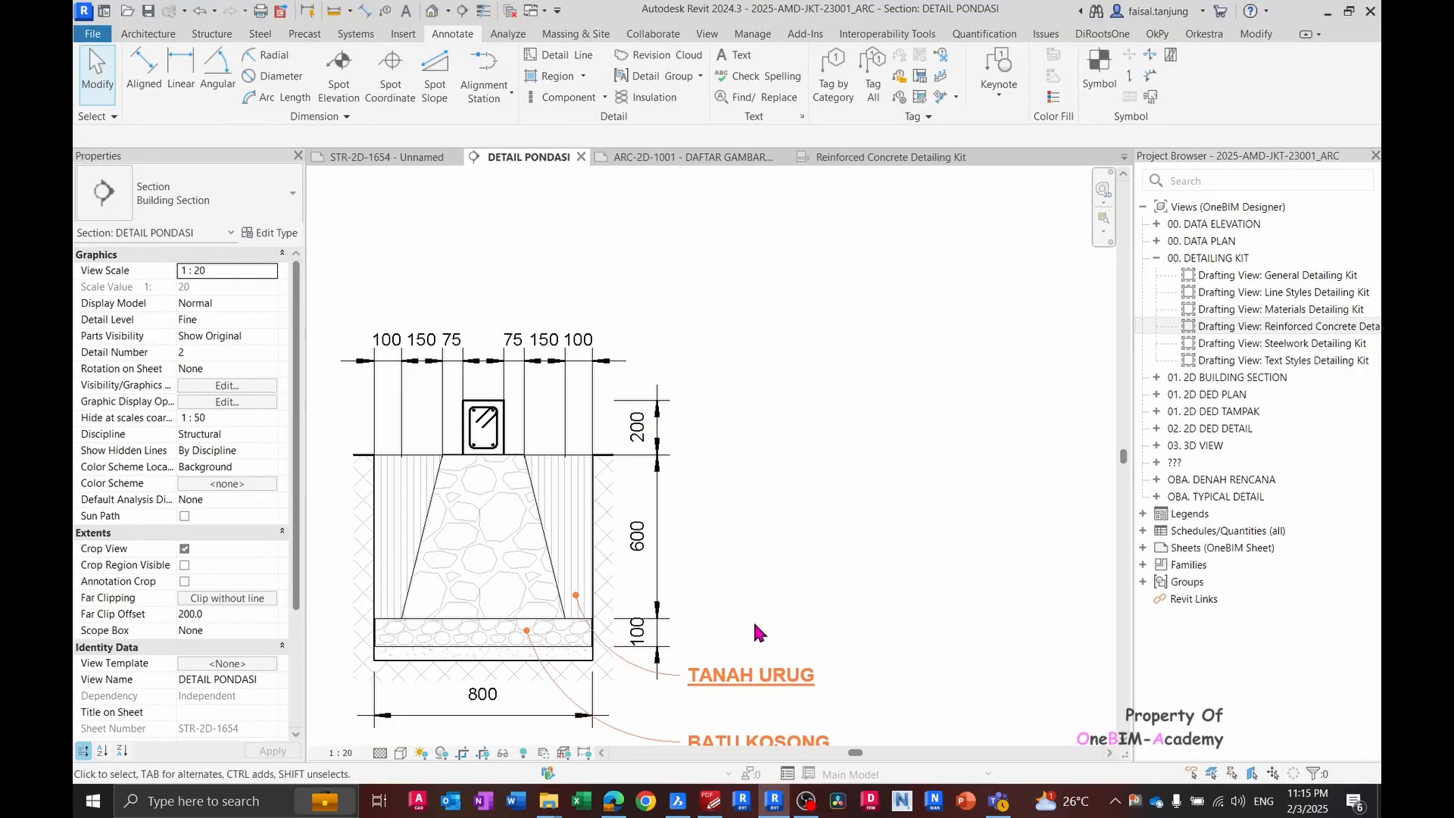
{"action": "left_click", "coordinate": [750, 681]}
{"action": "key", "text": "c"}
{"action": "left_click", "coordinate": [750, 681]}
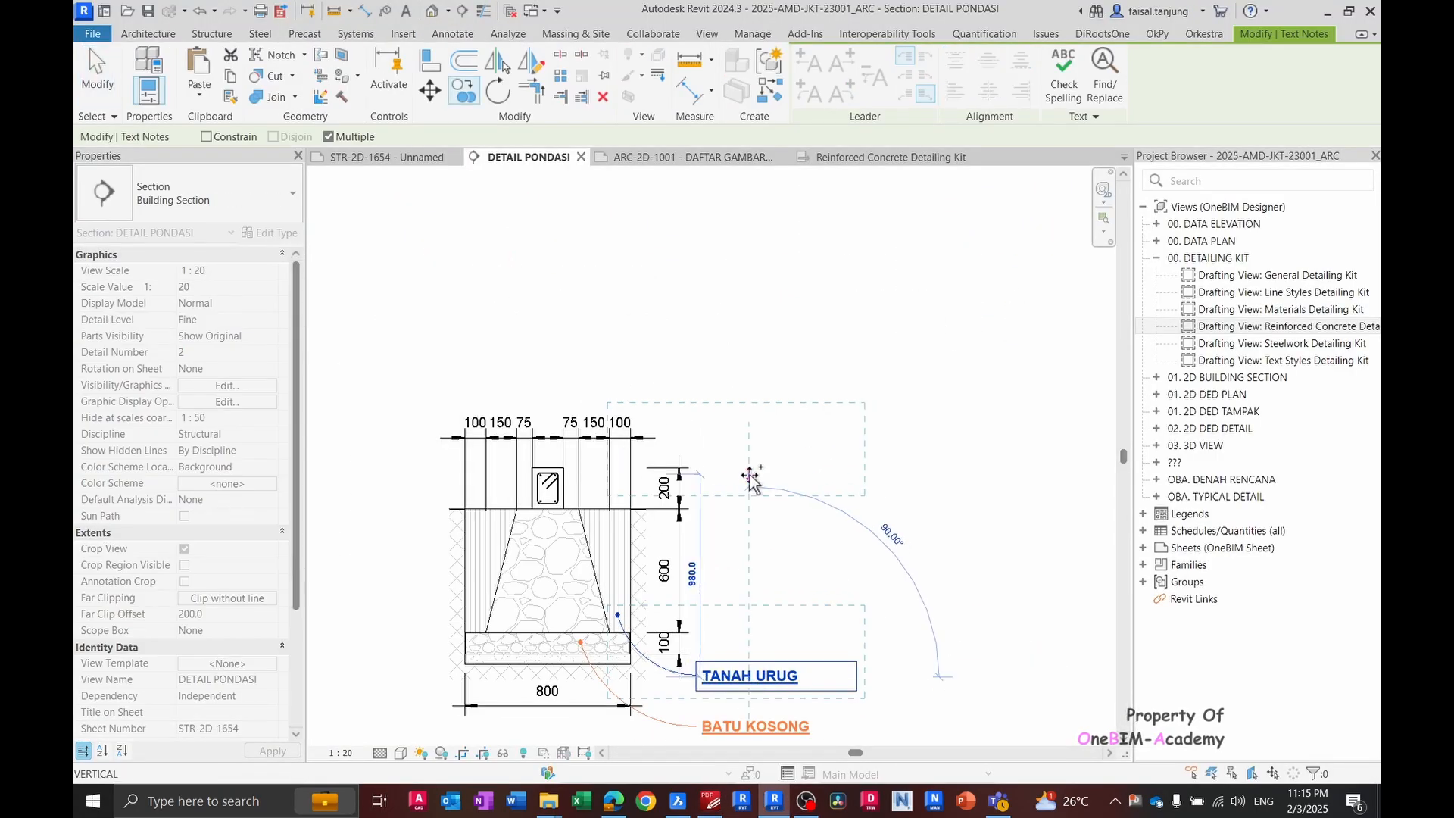
{"action": "left_click", "coordinate": [753, 485]}
{"action": "key", "text": "Escape"}
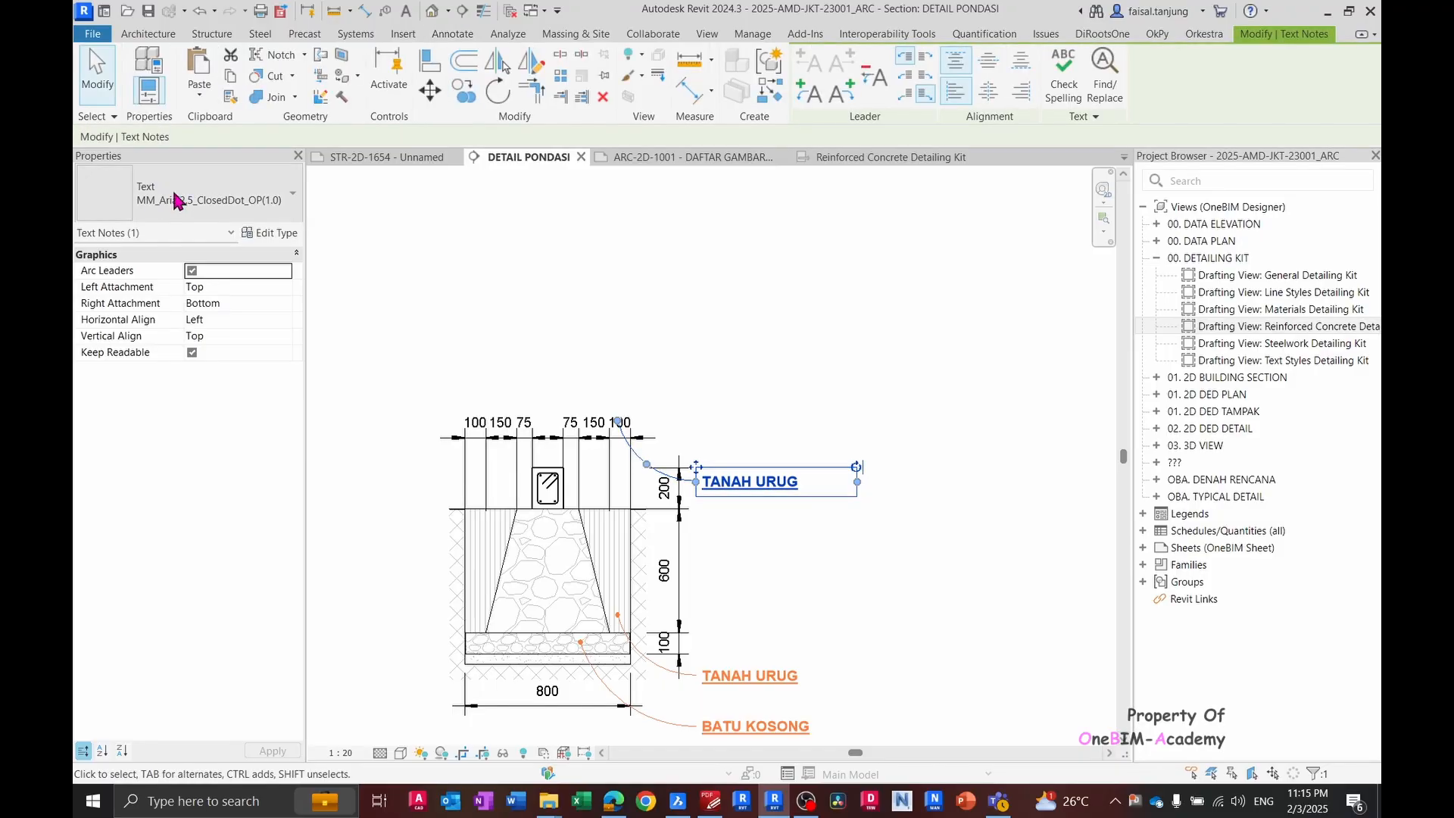
- Duplicate the copied note's text type as MM_Arial2.0_ClosedDot_OP(1.0) and set its text size to 2 mm
{"action": "left_click", "coordinate": [188, 197]}
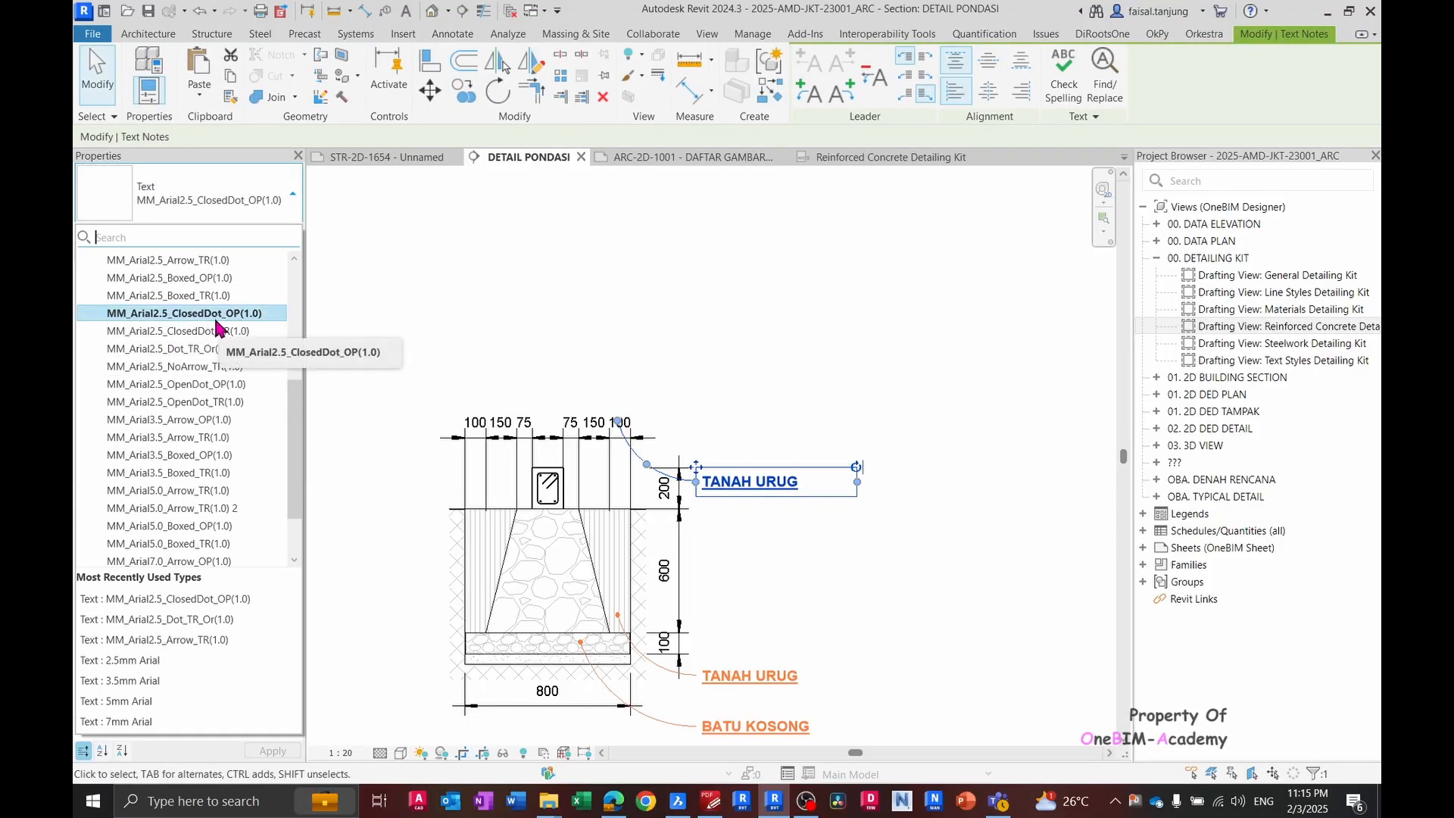
{"action": "scroll", "coordinate": [218, 327], "scroll_direction": "up", "scroll_amount": 1}
{"action": "left_click", "coordinate": [213, 366]}
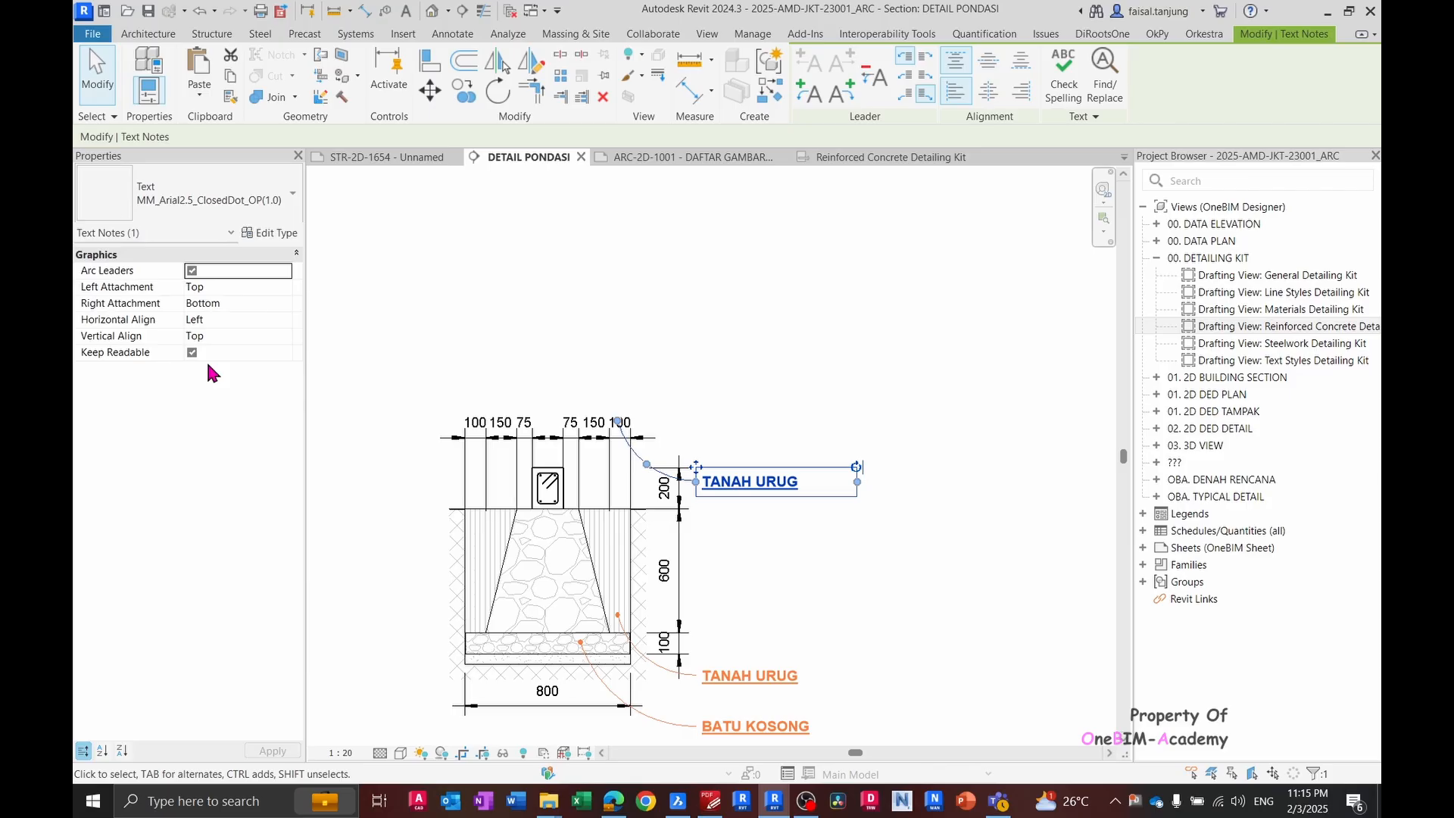
{"action": "left_click", "coordinate": [271, 233]}
{"action": "left_click", "coordinate": [932, 182]}
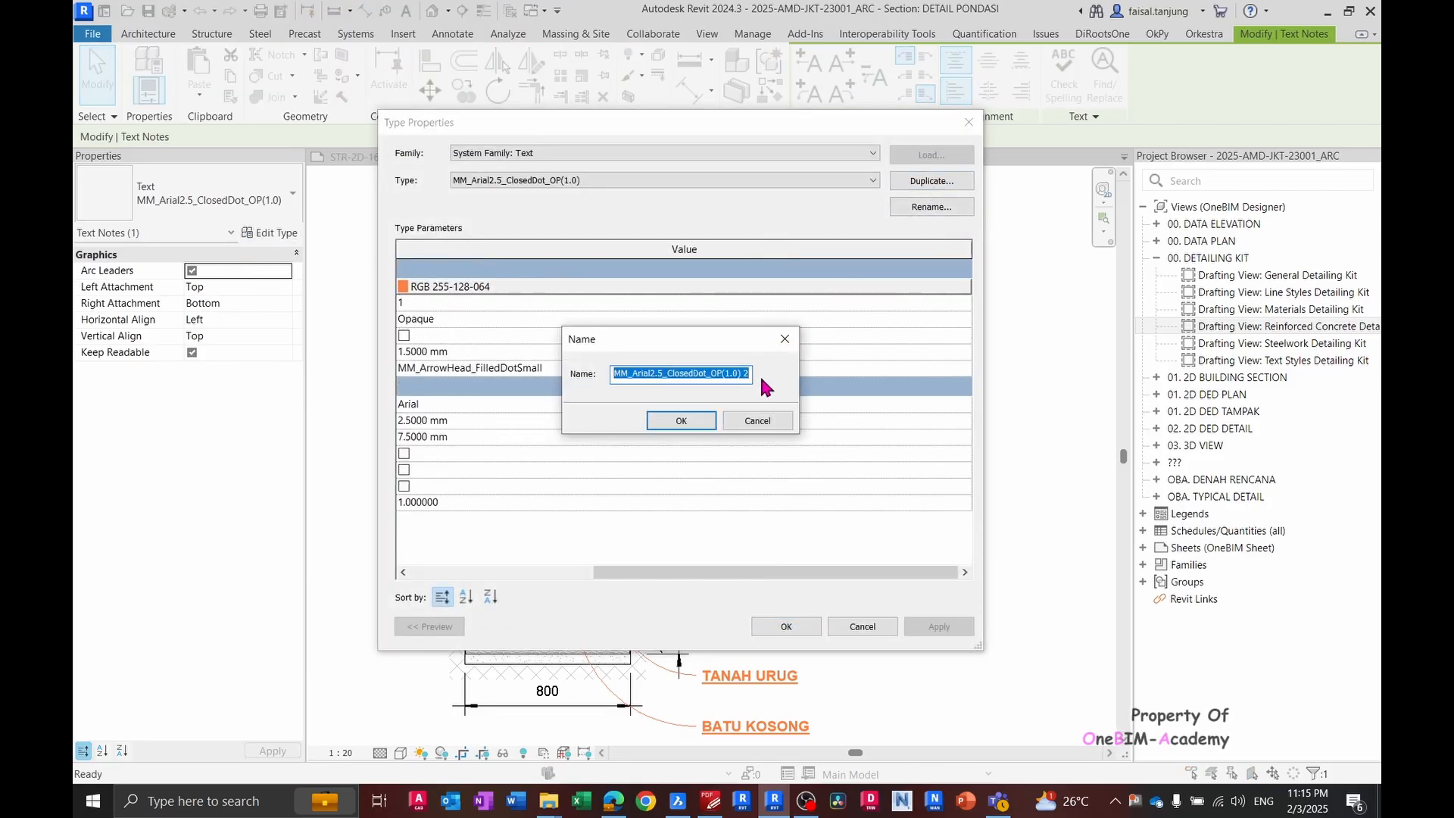
{"action": "key", "text": "End"}
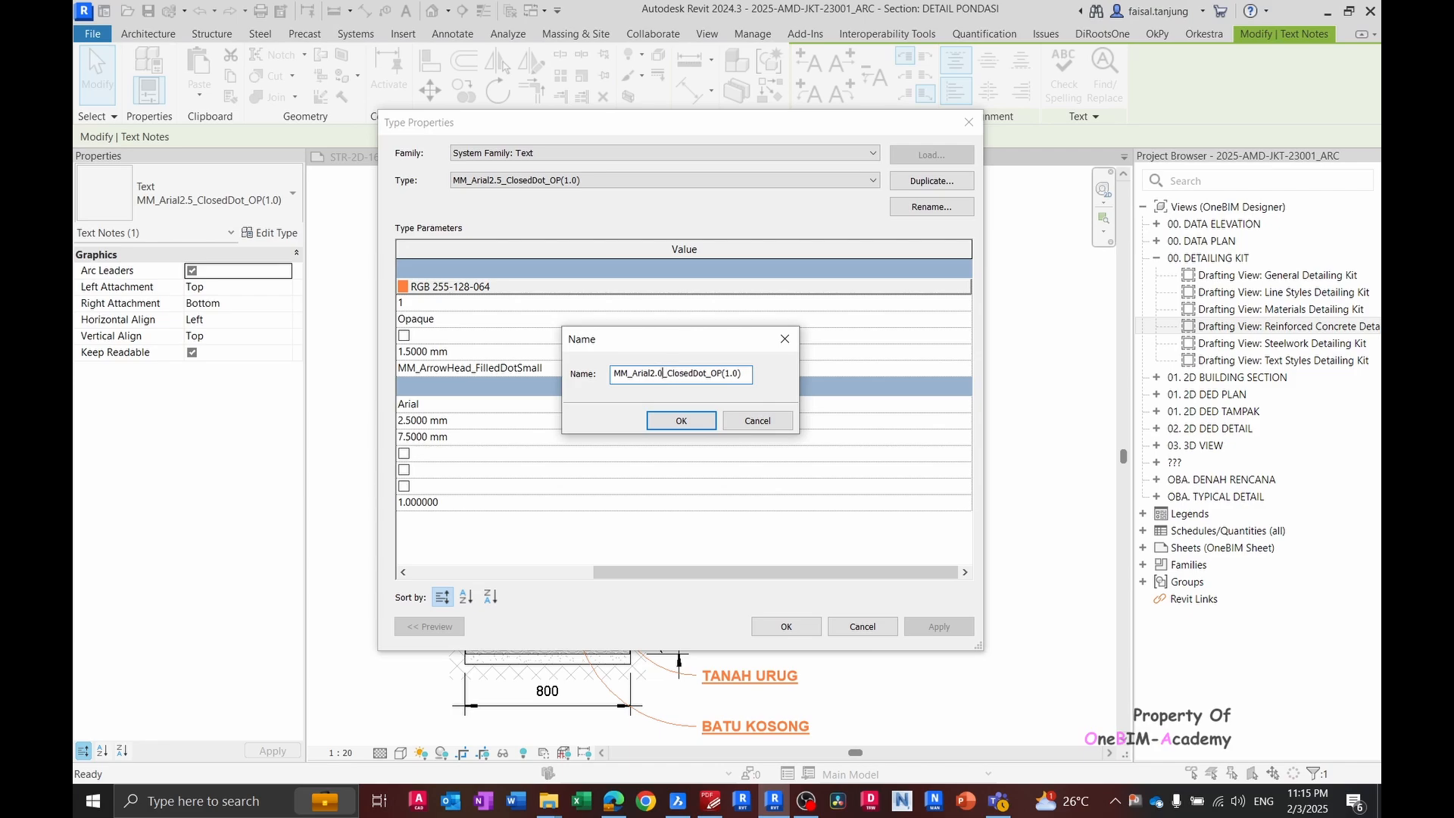
{"action": "left_click", "coordinate": [697, 422]}
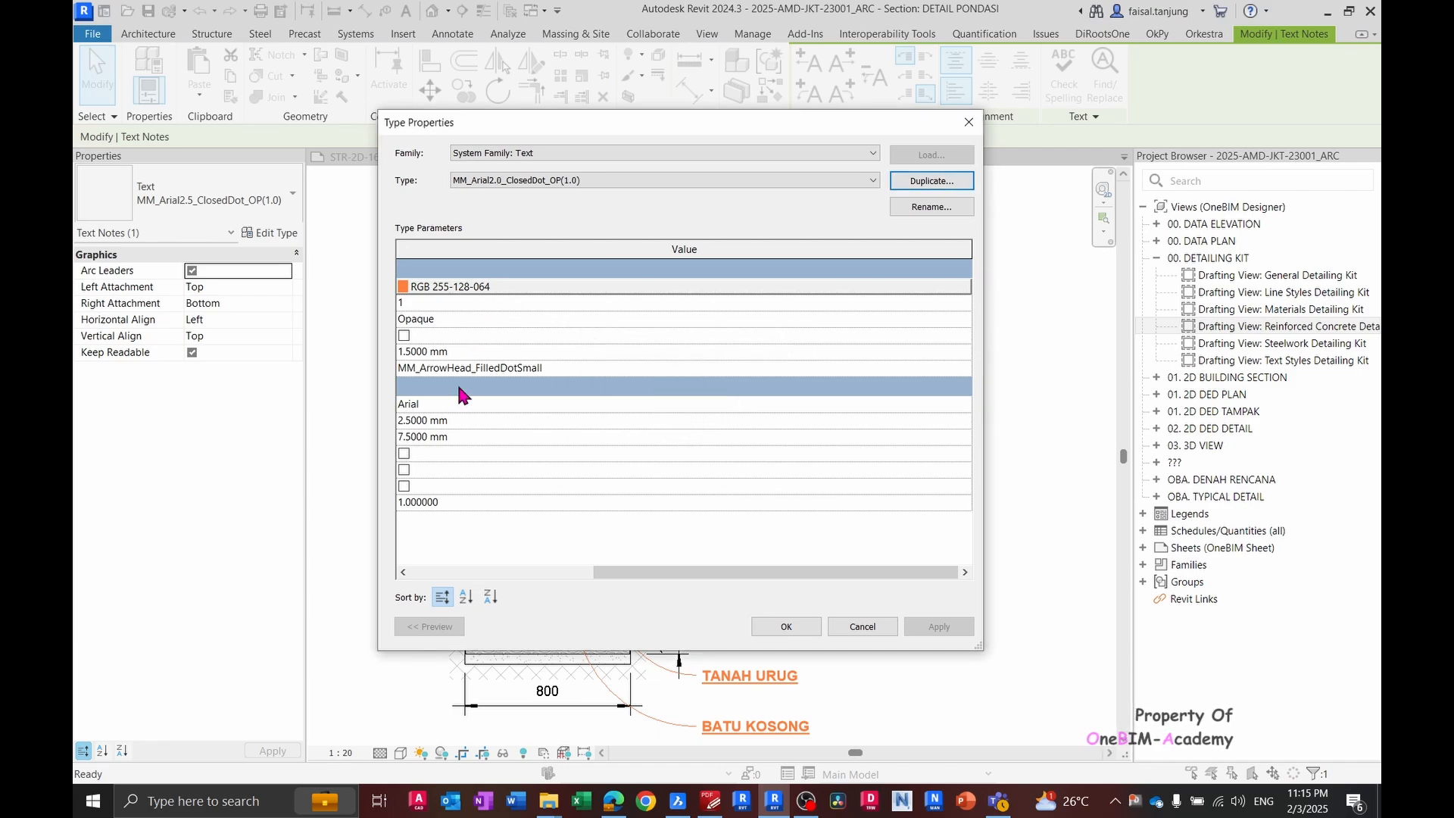
{"action": "left_click", "coordinate": [479, 420]}
{"action": "type", "text": "2"}
{"action": "key", "text": "Return"}
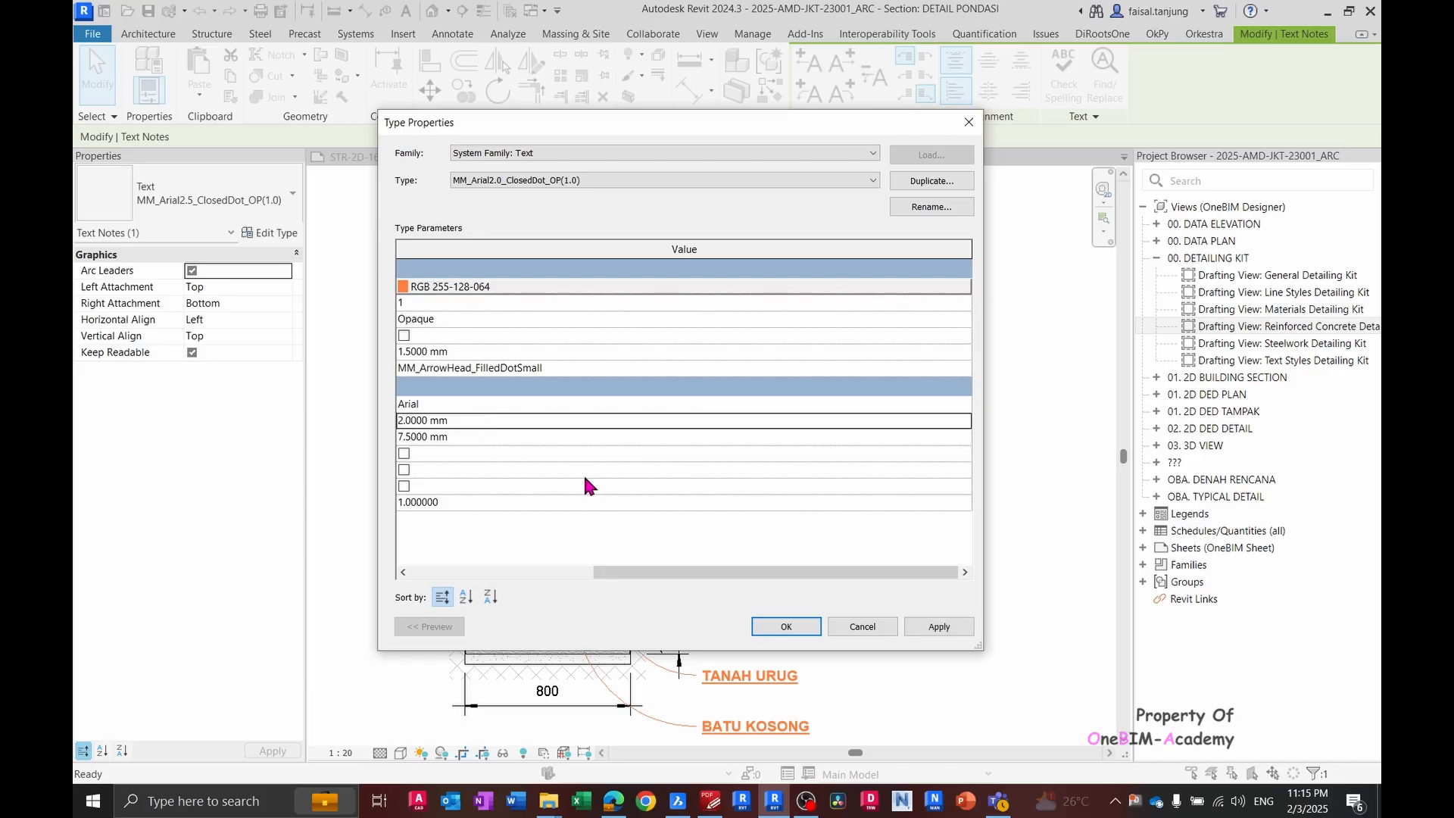
{"action": "left_click", "coordinate": [784, 628]}
- Match the lower TANAH URUG and BATU KOSONG notes to the upper note's 2.0 mm text type
{"action": "key", "text": "m"}
{"action": "key", "text": "a"}
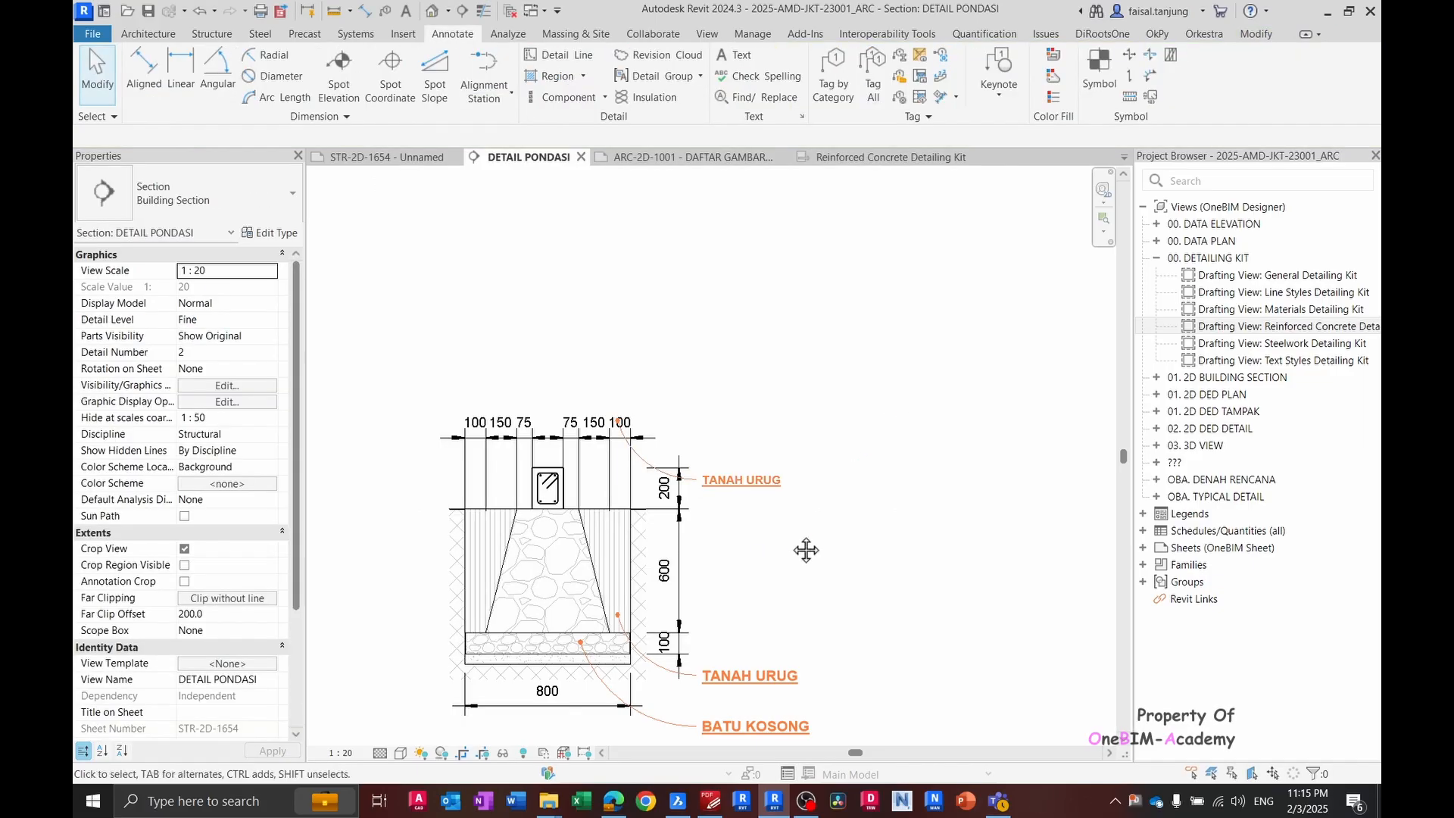
{"action": "left_click", "coordinate": [741, 363]}
{"action": "left_click", "coordinate": [750, 559]}
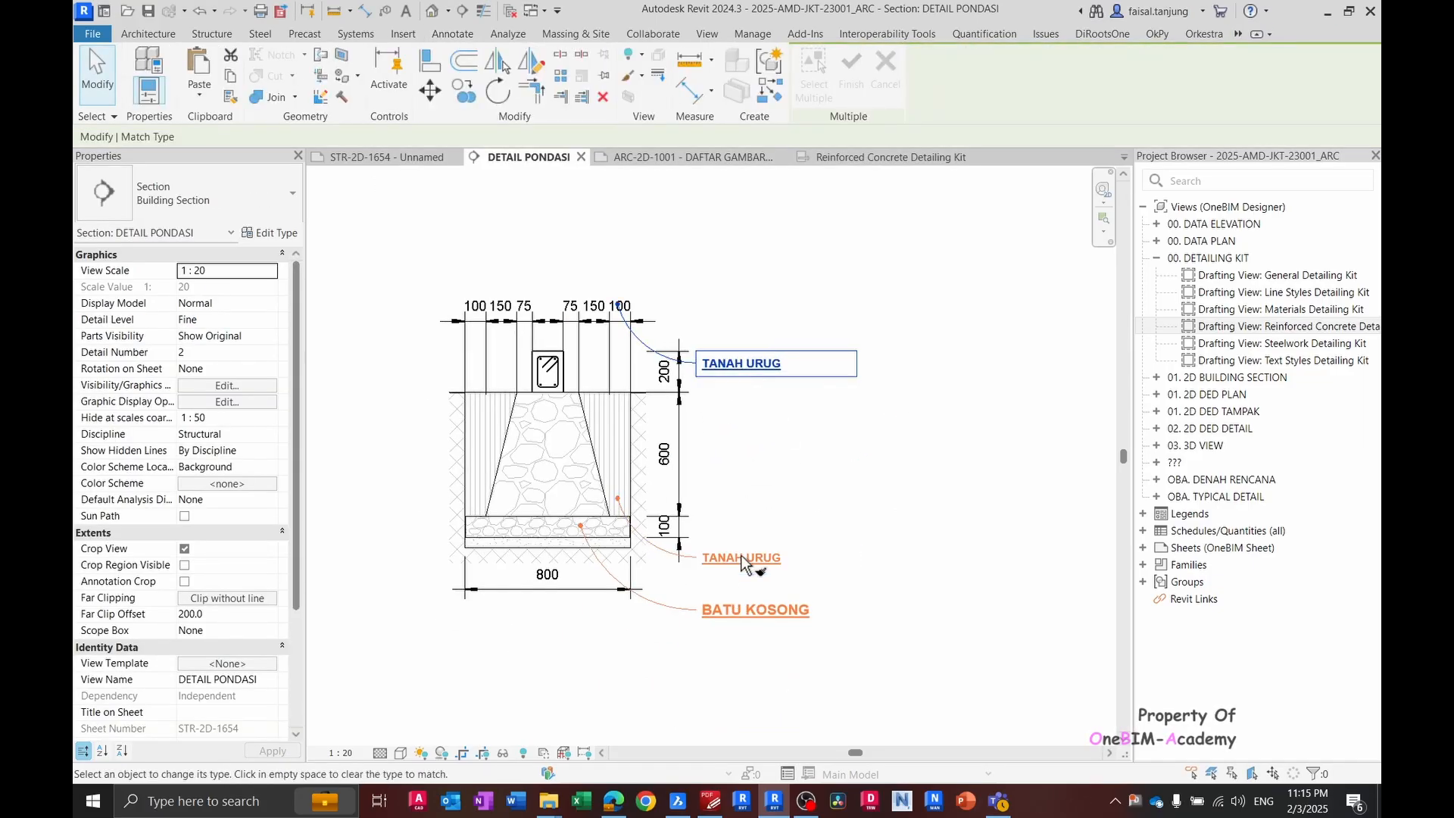
{"action": "left_click", "coordinate": [755, 610]}
{"action": "key", "text": "Escape"}
{"action": "scroll", "coordinate": [757, 476], "scroll_direction": "up", "scroll_amount": 3}
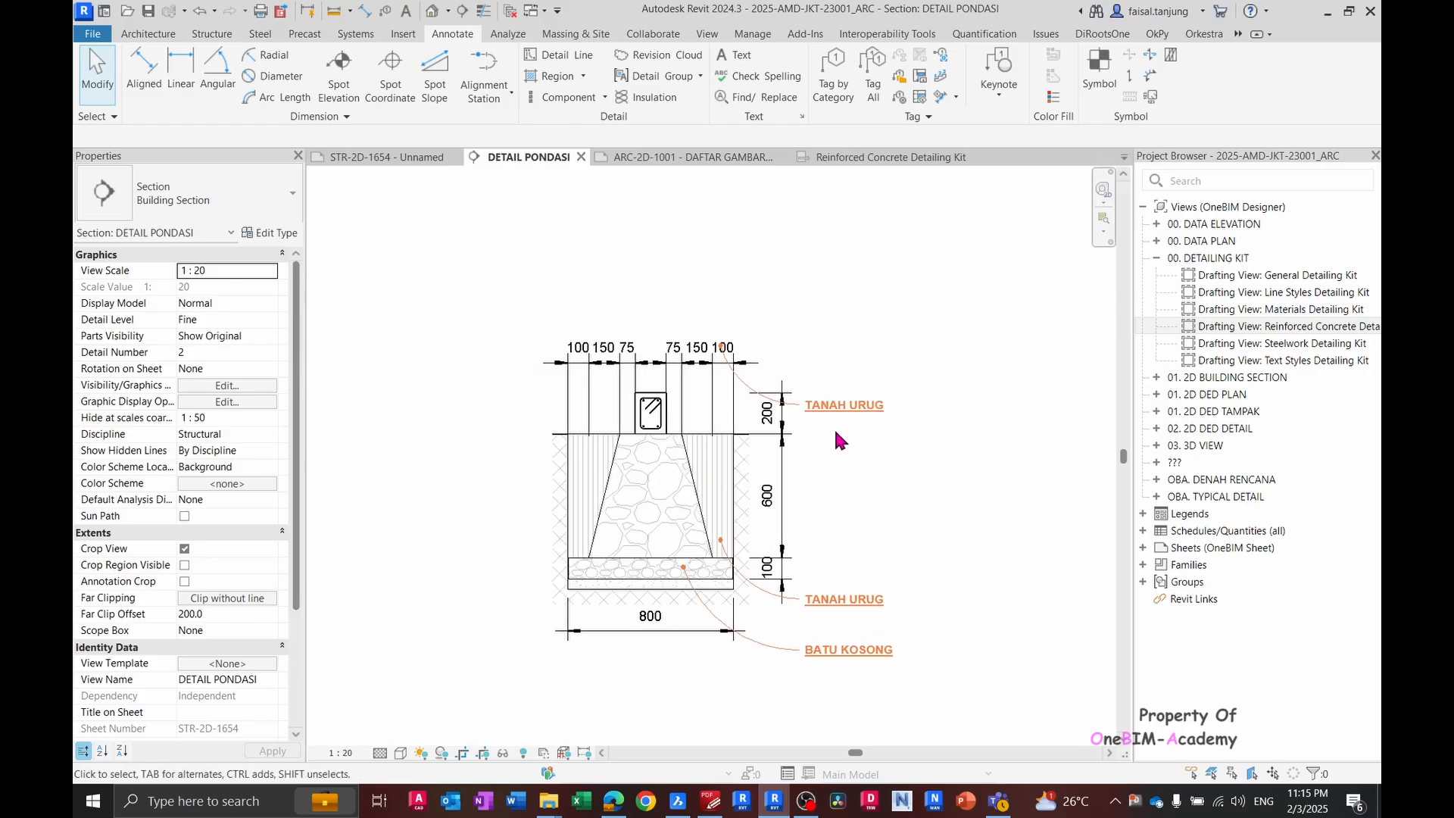
- Move the upper note's leader dot down to the ground line and change its text to MUKA TANAH
{"action": "left_click", "coordinate": [871, 405]}
{"action": "scroll", "coordinate": [674, 337], "scroll_direction": "up", "scroll_amount": 1}
{"action": "left_click_drag", "start_coordinate": [671, 331], "coordinate": [712, 455]}
{"action": "triple_click", "coordinate": [897, 409]}
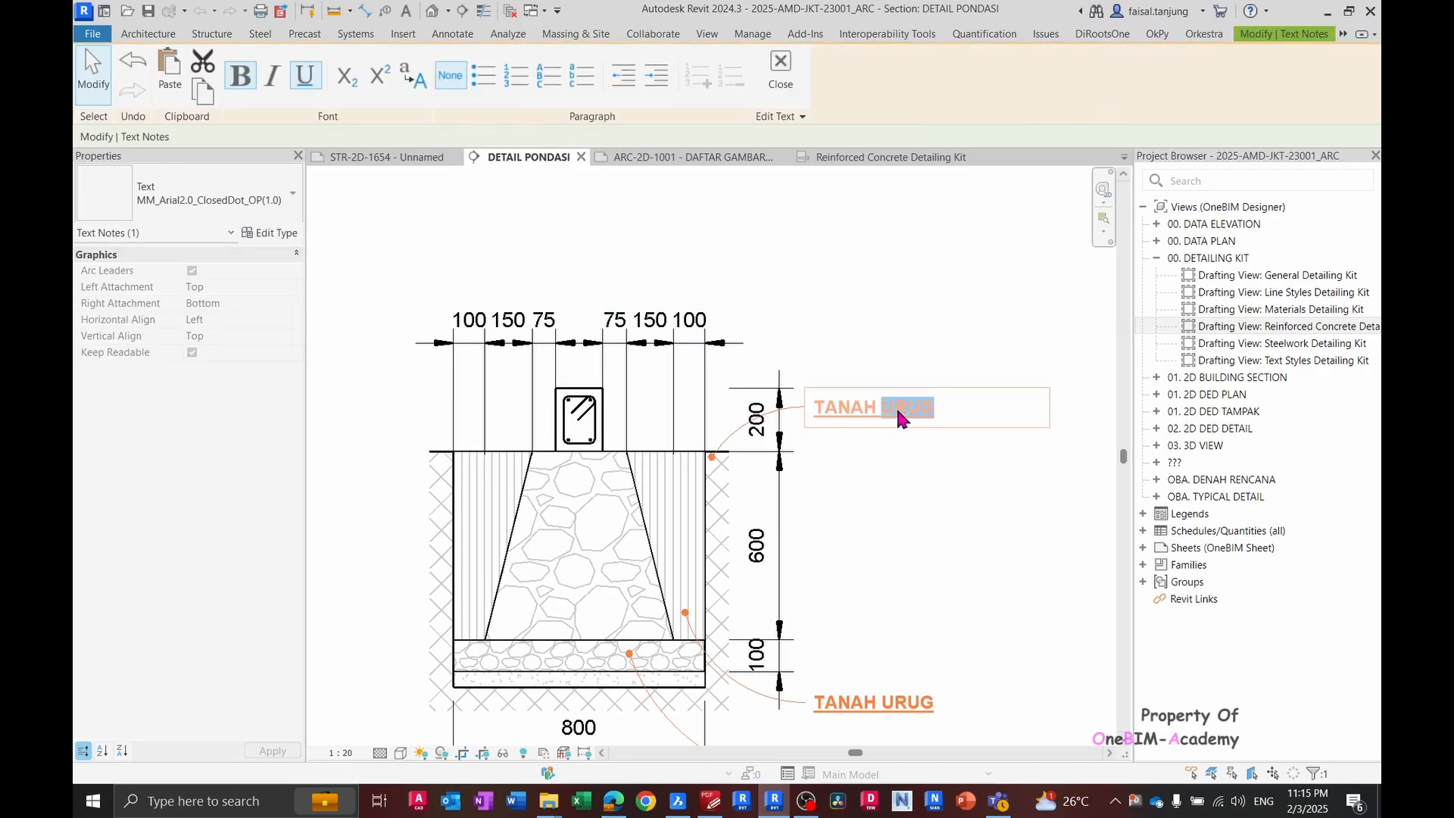
{"action": "type", "text": "MUKA TANAH"}
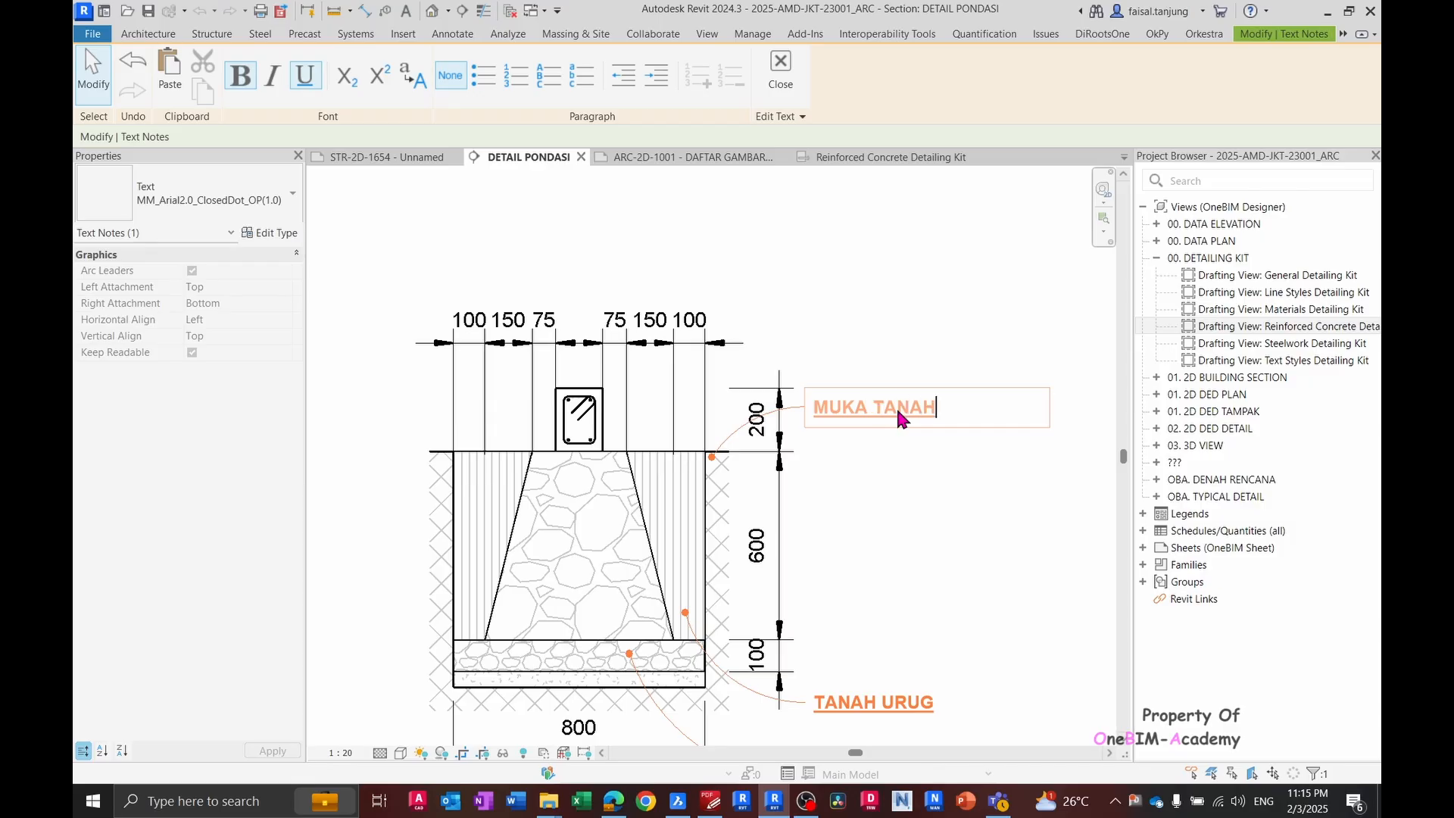
{"action": "left_click", "coordinate": [902, 334]}
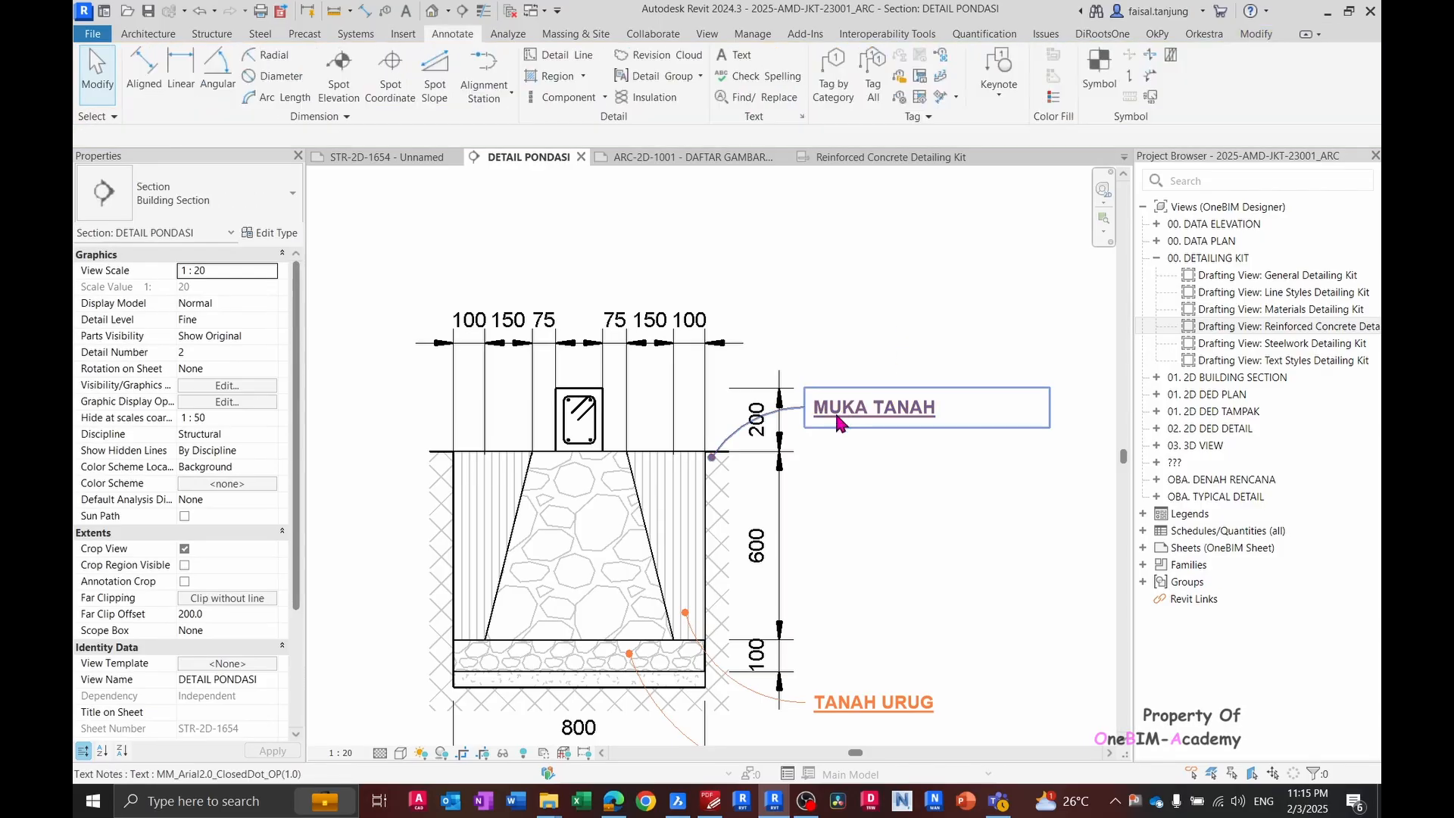
- Raise the MUKA TANAH note above the 200 dimension and place its leader dot on the ground line just outside the excavation
{"action": "left_click_drag", "start_coordinate": [812, 394], "coordinate": [813, 331]}
{"action": "scroll", "coordinate": [731, 381], "scroll_direction": "up", "scroll_amount": 2}
{"action": "mouse_move", "coordinate": [731, 381]}
{"action": "left_mouse_down"}
{"action": "mouse_move", "coordinate": [701, 480]}
{"action": "mouse_move", "coordinate": [730, 464]}
{"action": "mouse_move", "coordinate": [715, 456]}
{"action": "left_mouse_up"}
{"action": "scroll", "coordinate": [703, 474], "scroll_direction": "up", "scroll_amount": 2}
{"action": "scroll", "coordinate": [716, 456], "scroll_direction": "down", "scroll_amount": 4}
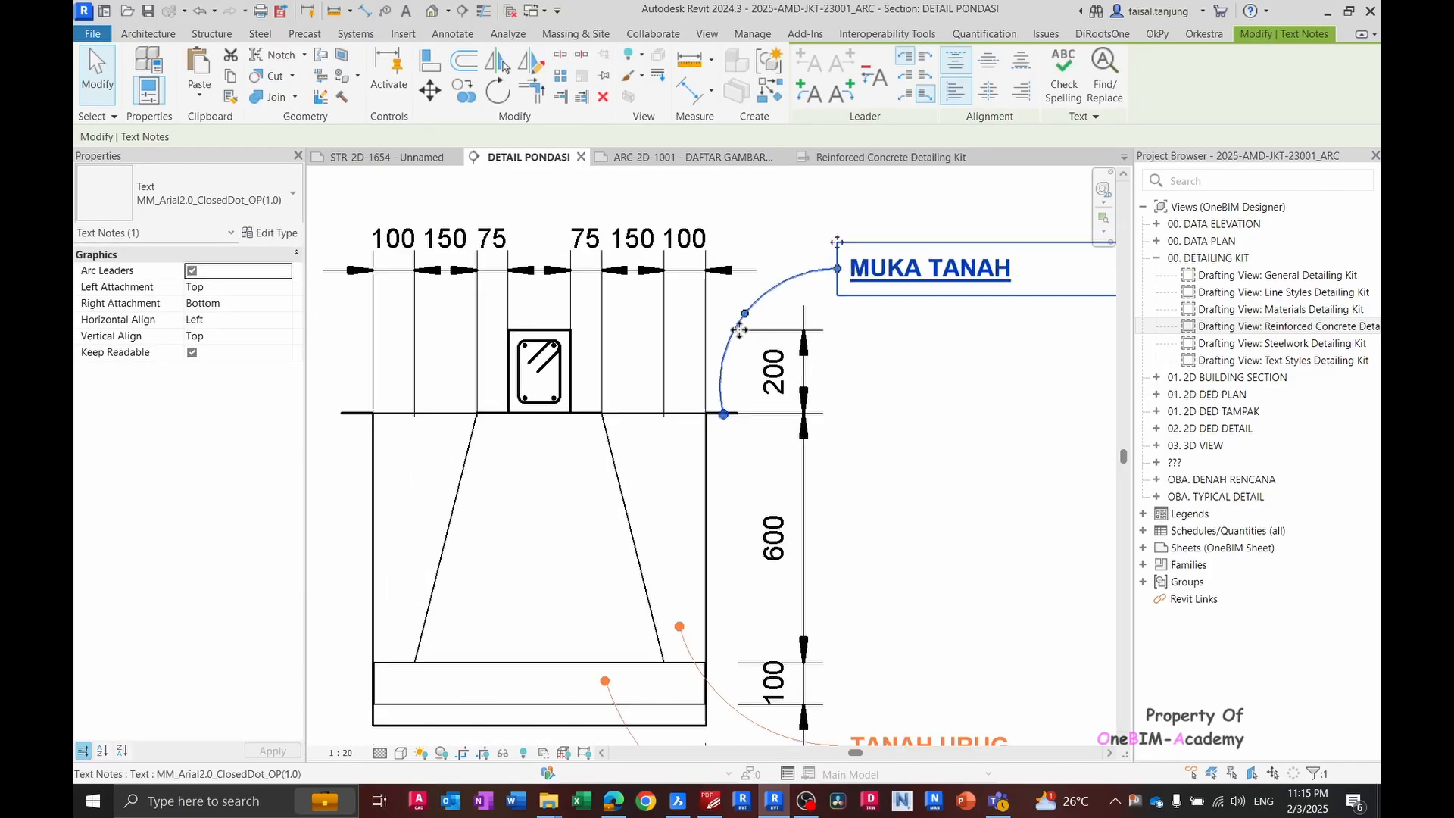
{"action": "left_click", "coordinate": [853, 372]}
- Mirror a copy of the MUKA TANAH note to the opposite side of the foundation and place its leader dot inside the sloof beam
{"action": "key", "text": "alt+Tab"}
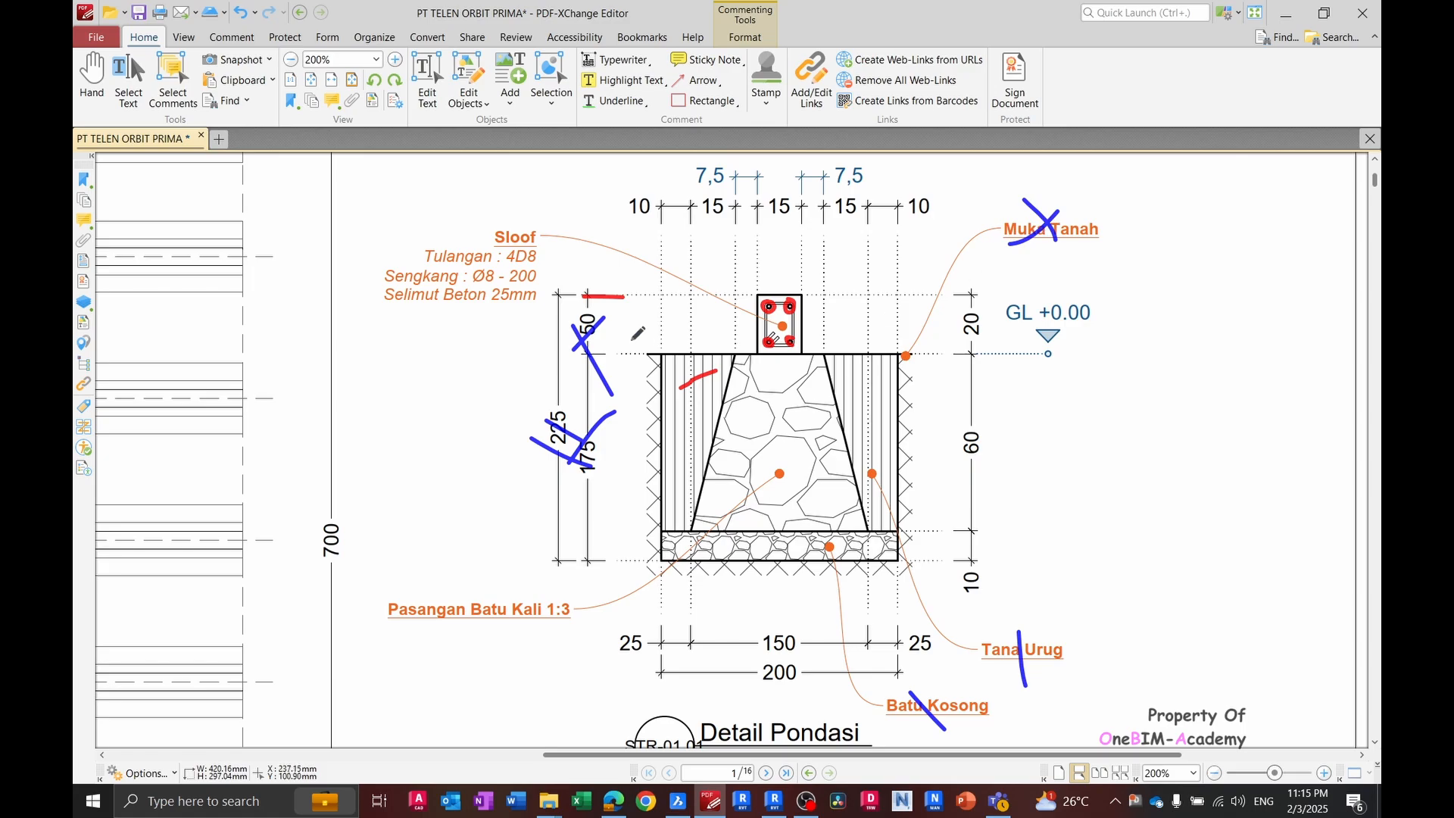
{"action": "key", "text": "alt+Tab"}
{"action": "left_click", "coordinate": [932, 314]}
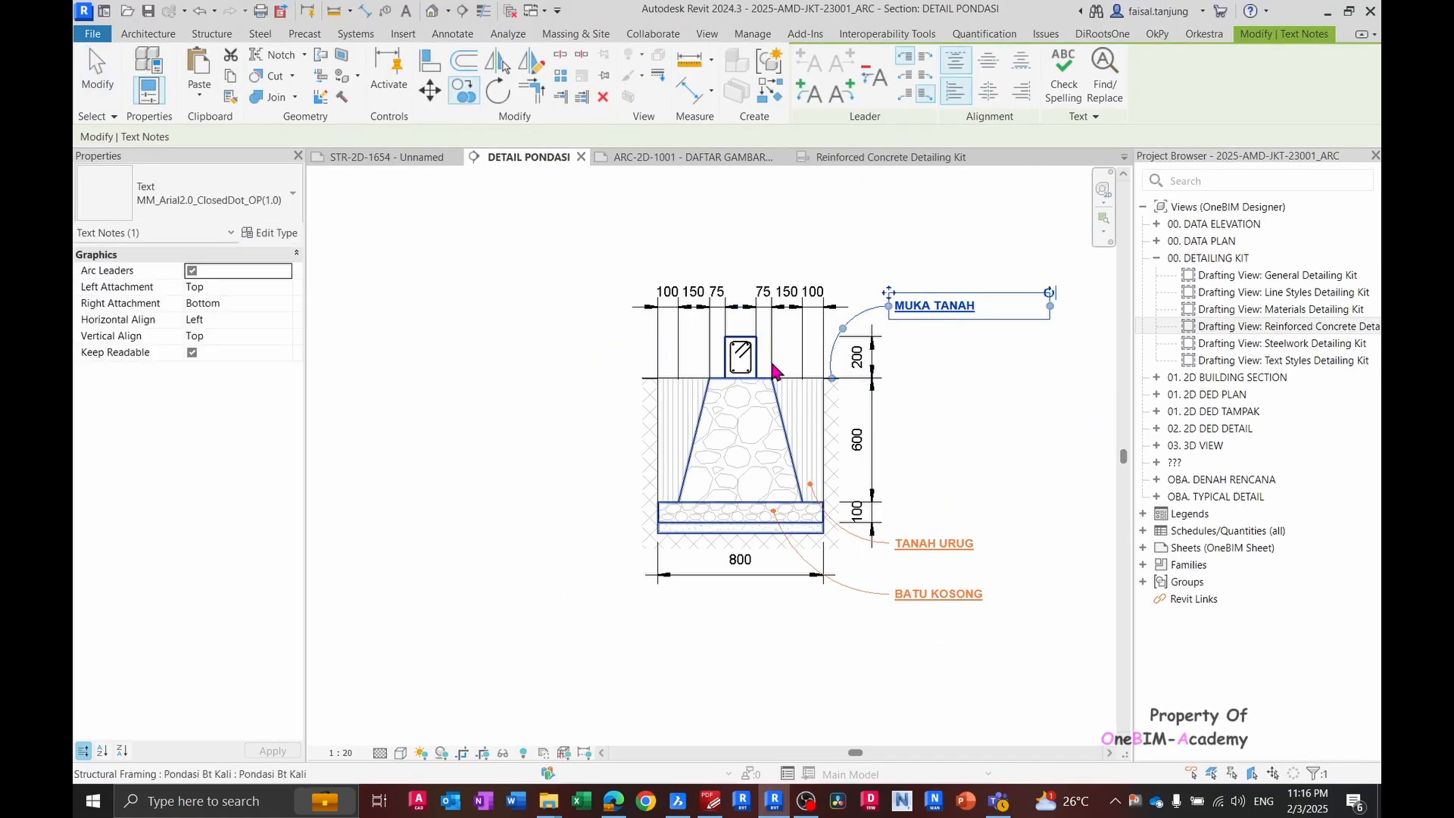
{"action": "scroll", "coordinate": [774, 370], "scroll_direction": "up", "scroll_amount": 5}
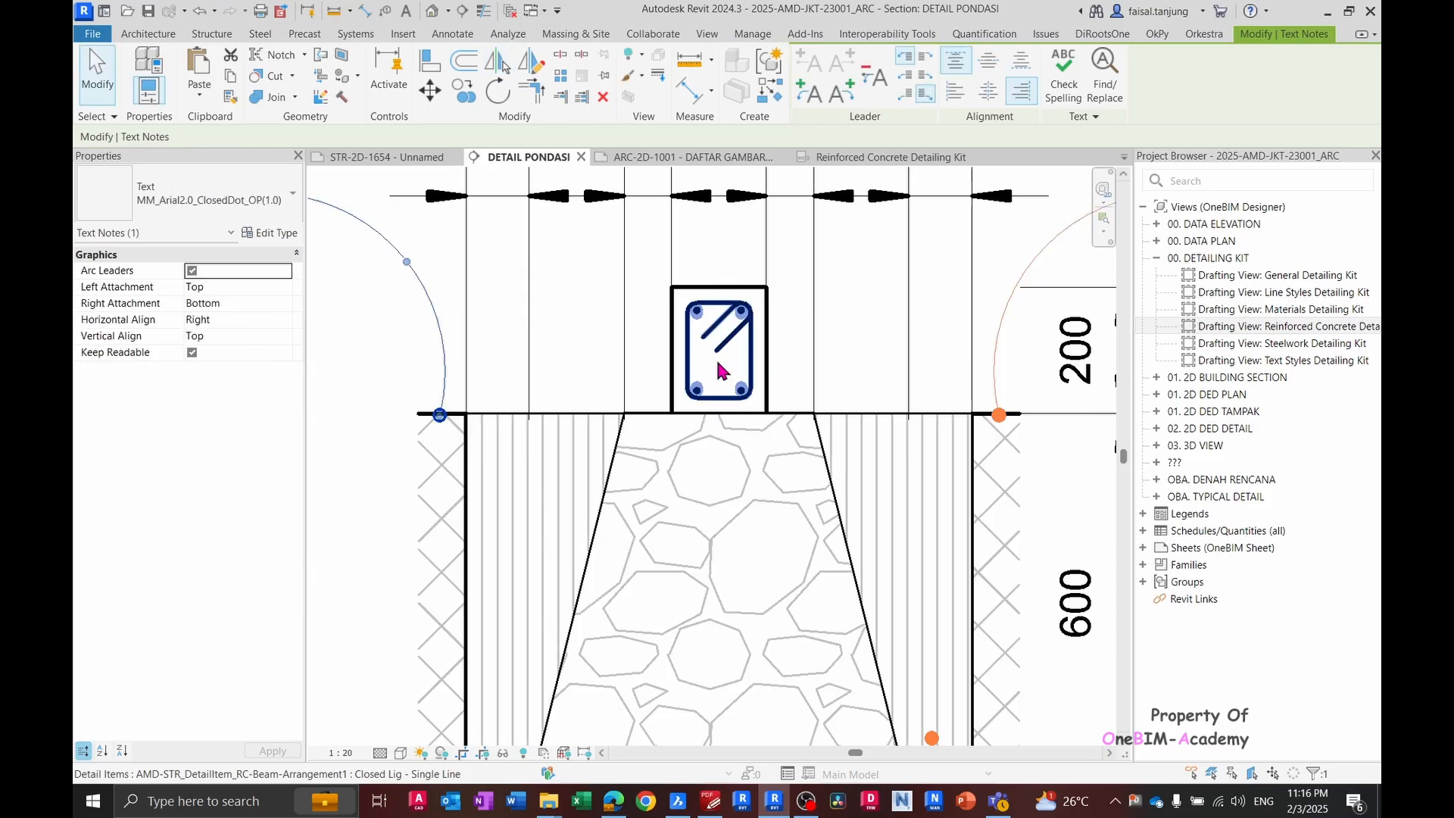
{"action": "scroll", "coordinate": [719, 371], "scroll_direction": "down", "scroll_amount": 4}
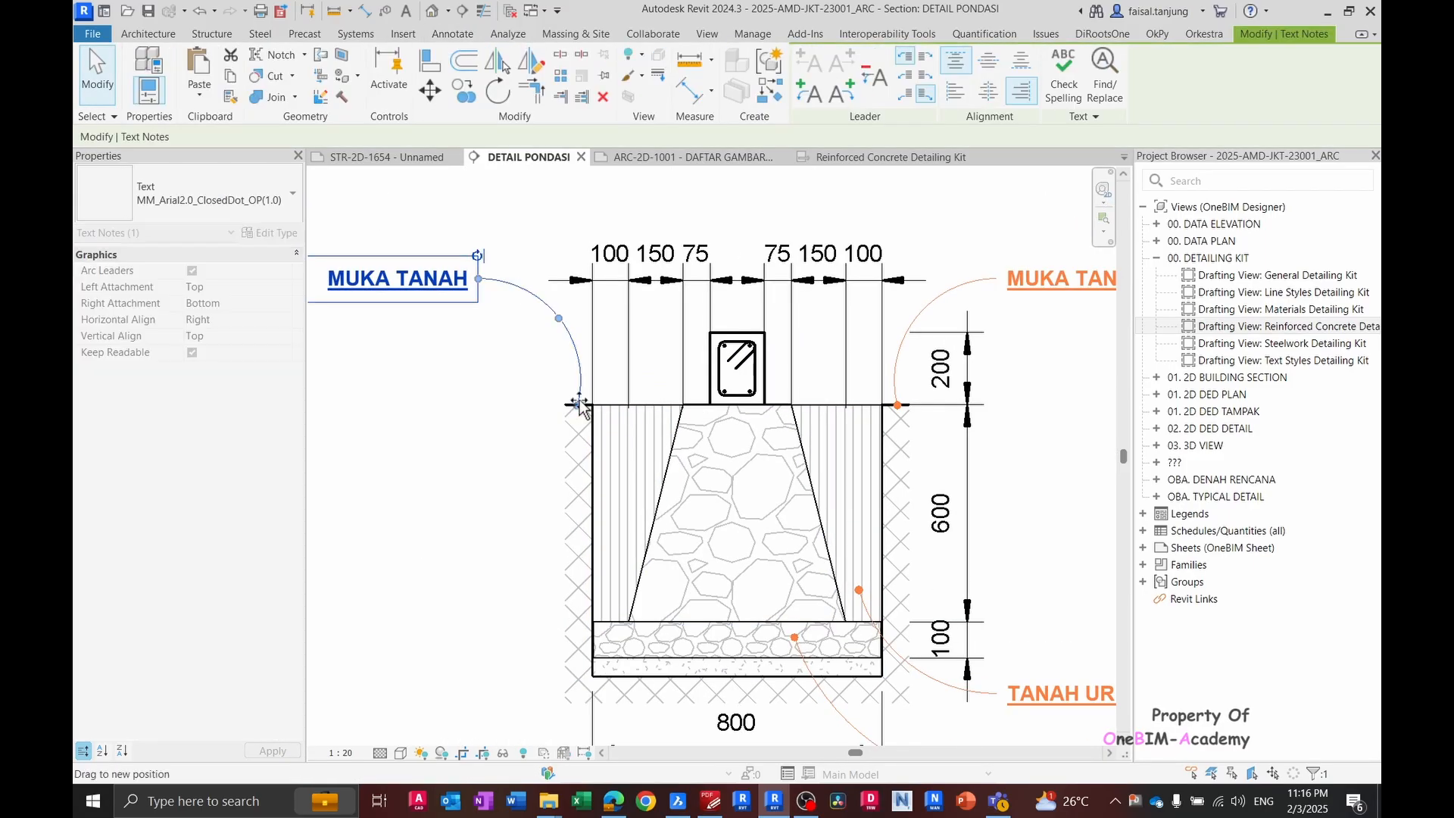
{"action": "left_click_drag", "start_coordinate": [579, 404], "coordinate": [738, 372]}
{"action": "left_click", "coordinate": [588, 364]}
{"action": "middle_click_drag", "start_coordinate": [588, 364], "coordinate": [731, 415]}
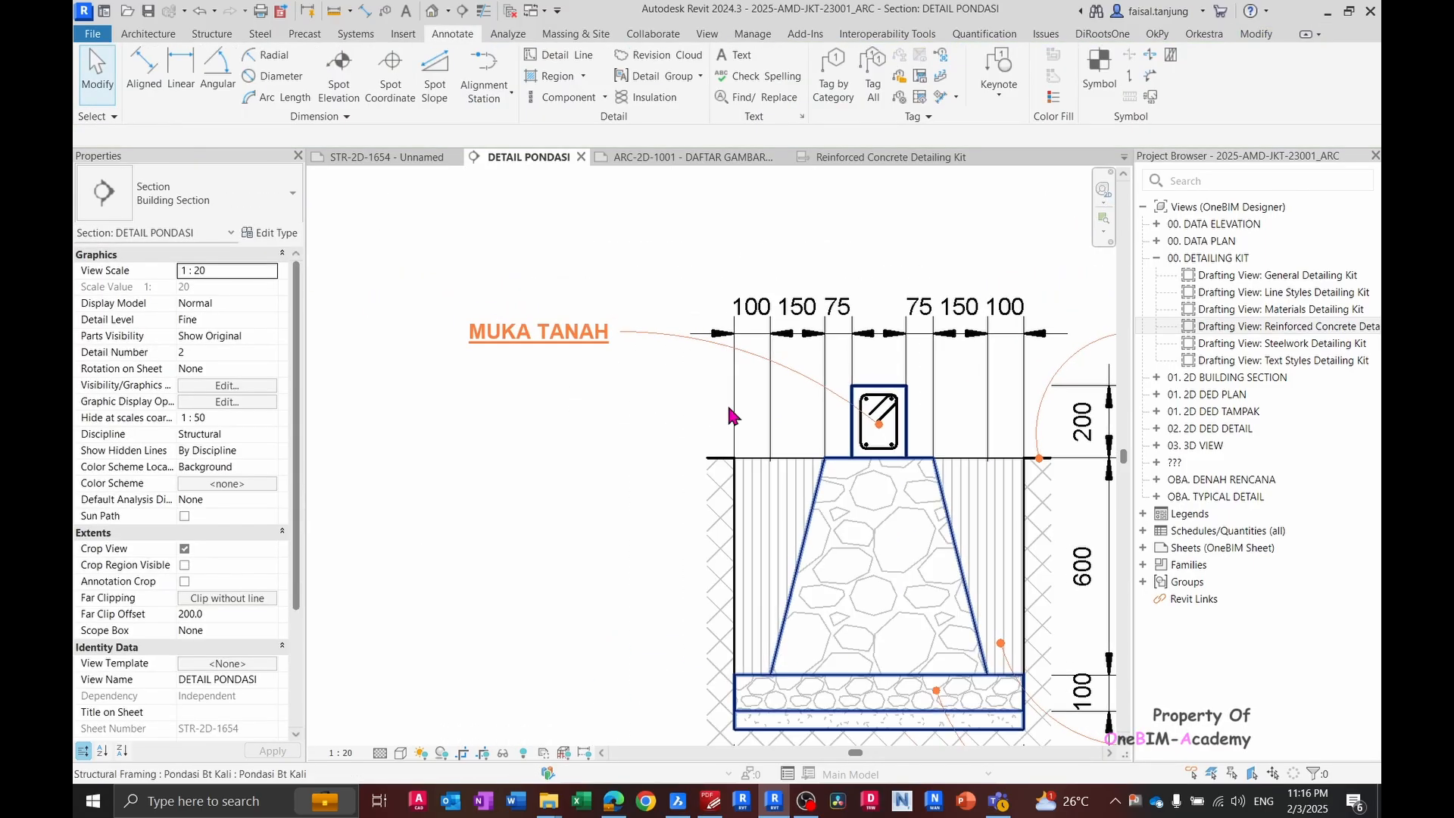
- Copy the four-line Sloof note from the reference PDF and replace the mirrored note's text with it
{"action": "key", "text": "alt+Tab"}
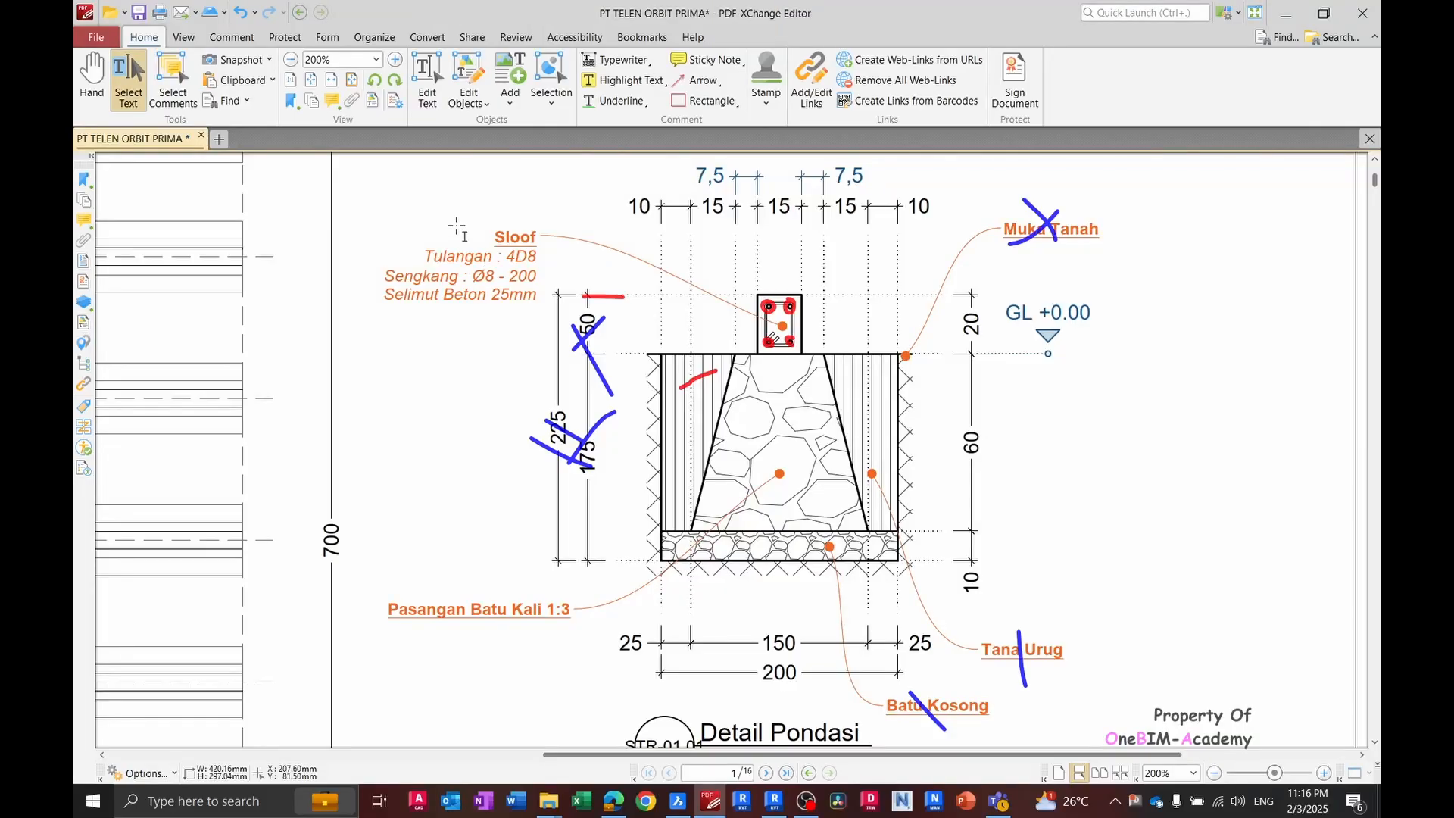
{"action": "left_click_drag", "start_coordinate": [491, 242], "coordinate": [535, 283]}
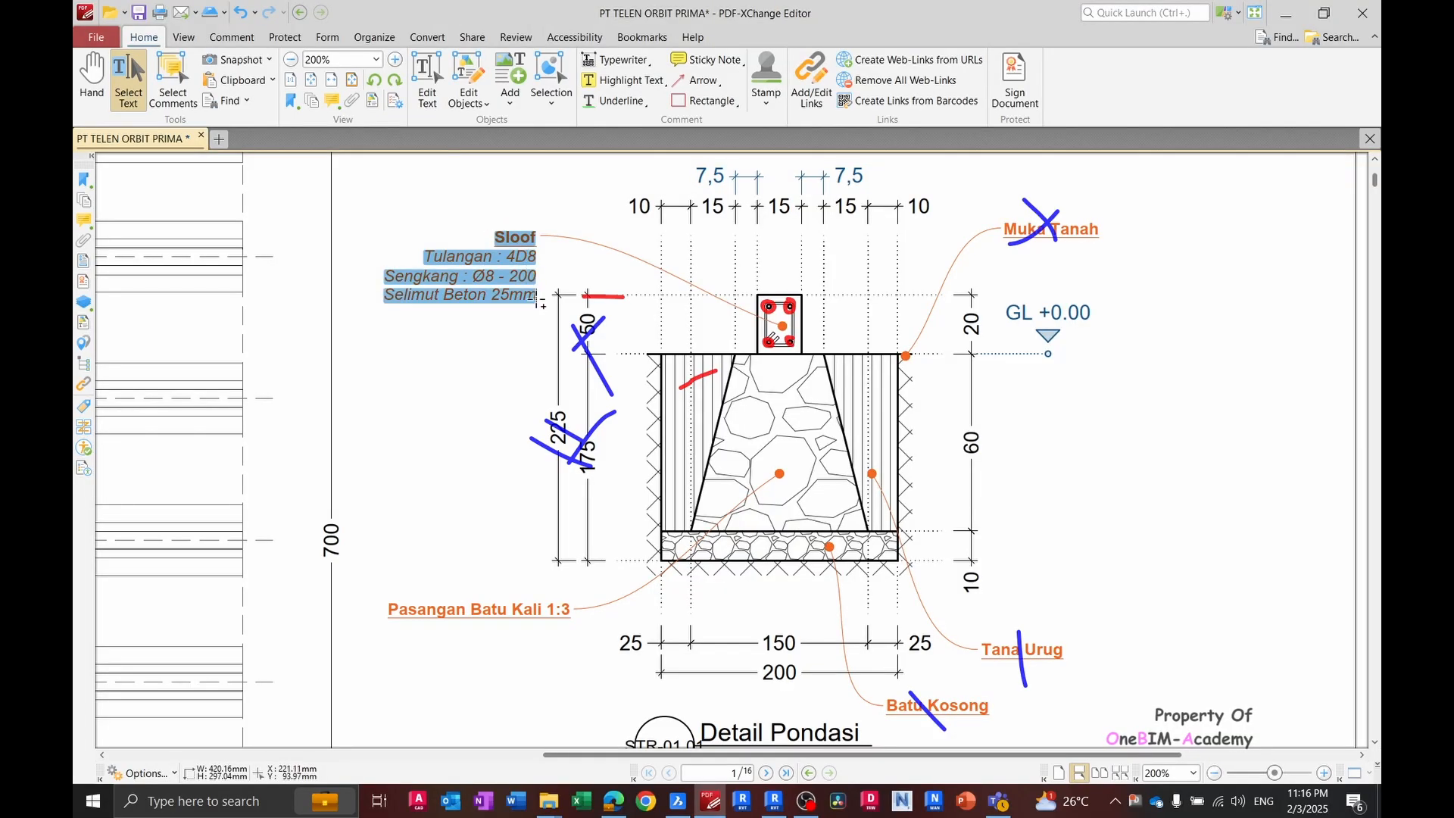
{"action": "key", "text": "alt+Tab"}
{"action": "double_click", "coordinate": [513, 331]}
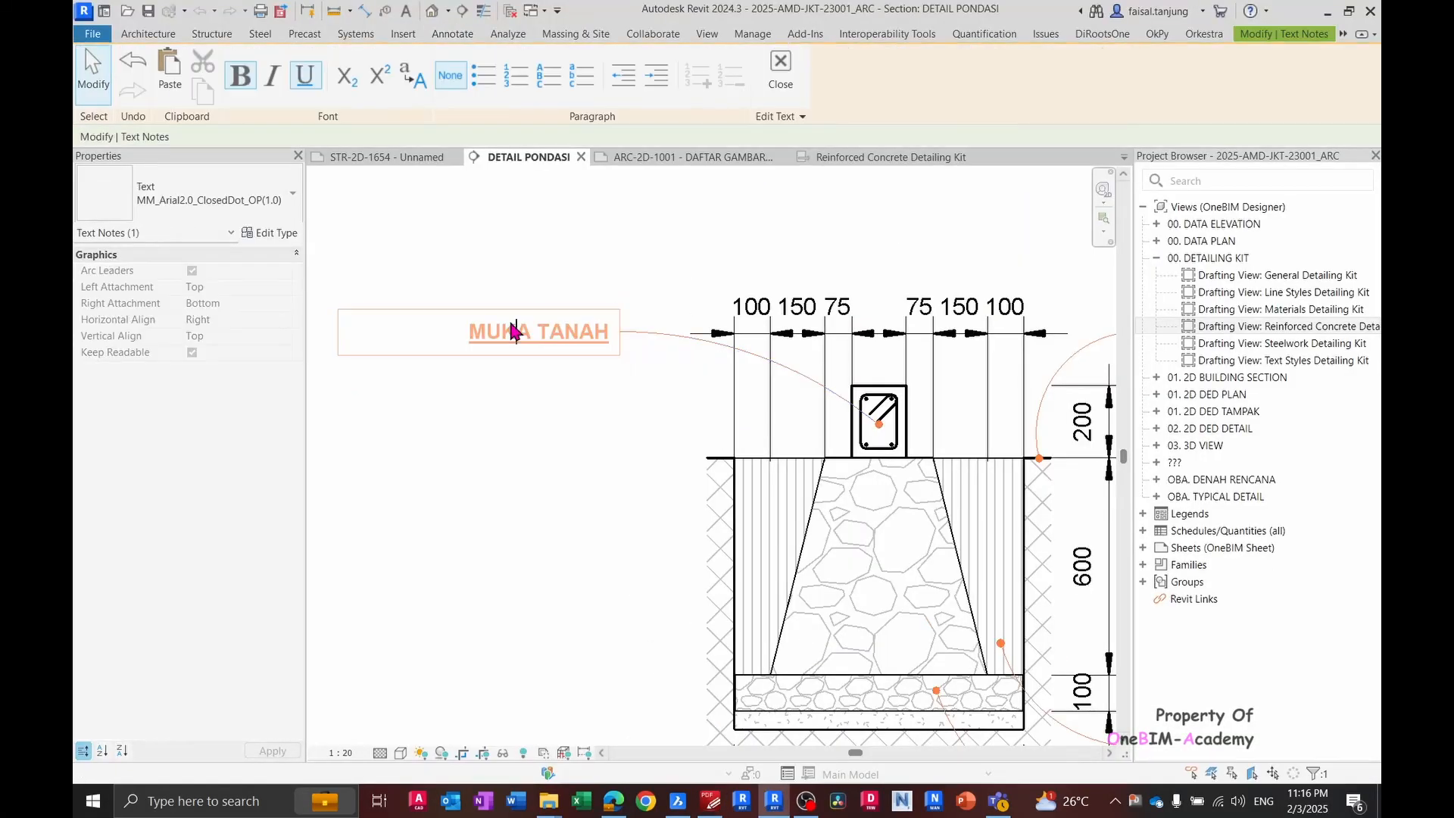
{"action": "key", "text": "ctrl+v"}
{"action": "left_click", "coordinate": [598, 280]}
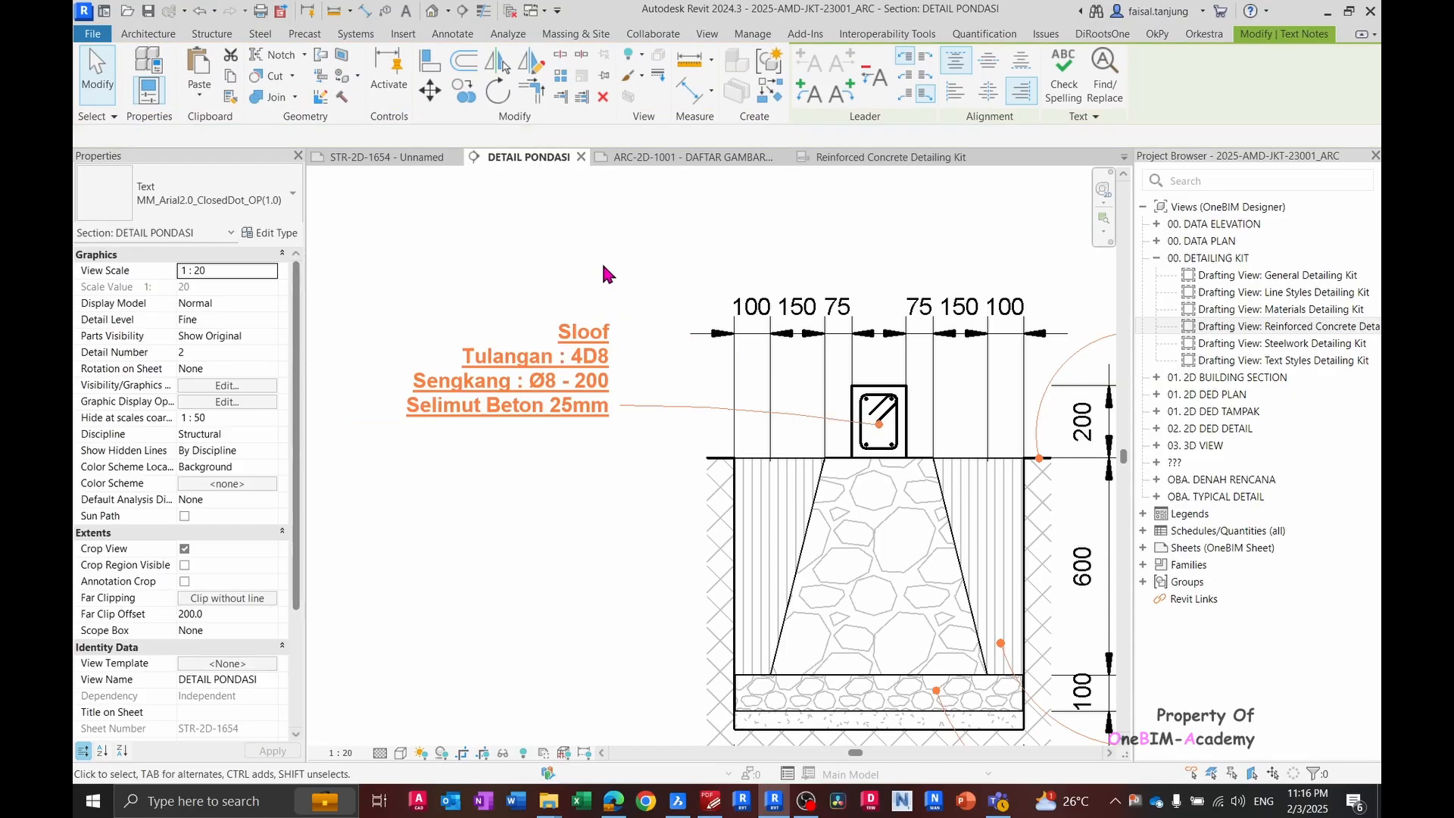
- Remove the underline from the Tulangan, Sengkang and Selimut Beton lines of the Sloof note, keeping the heading underlined
{"action": "key", "text": "alt+Tab"}
{"action": "key", "text": "alt+Tab"}
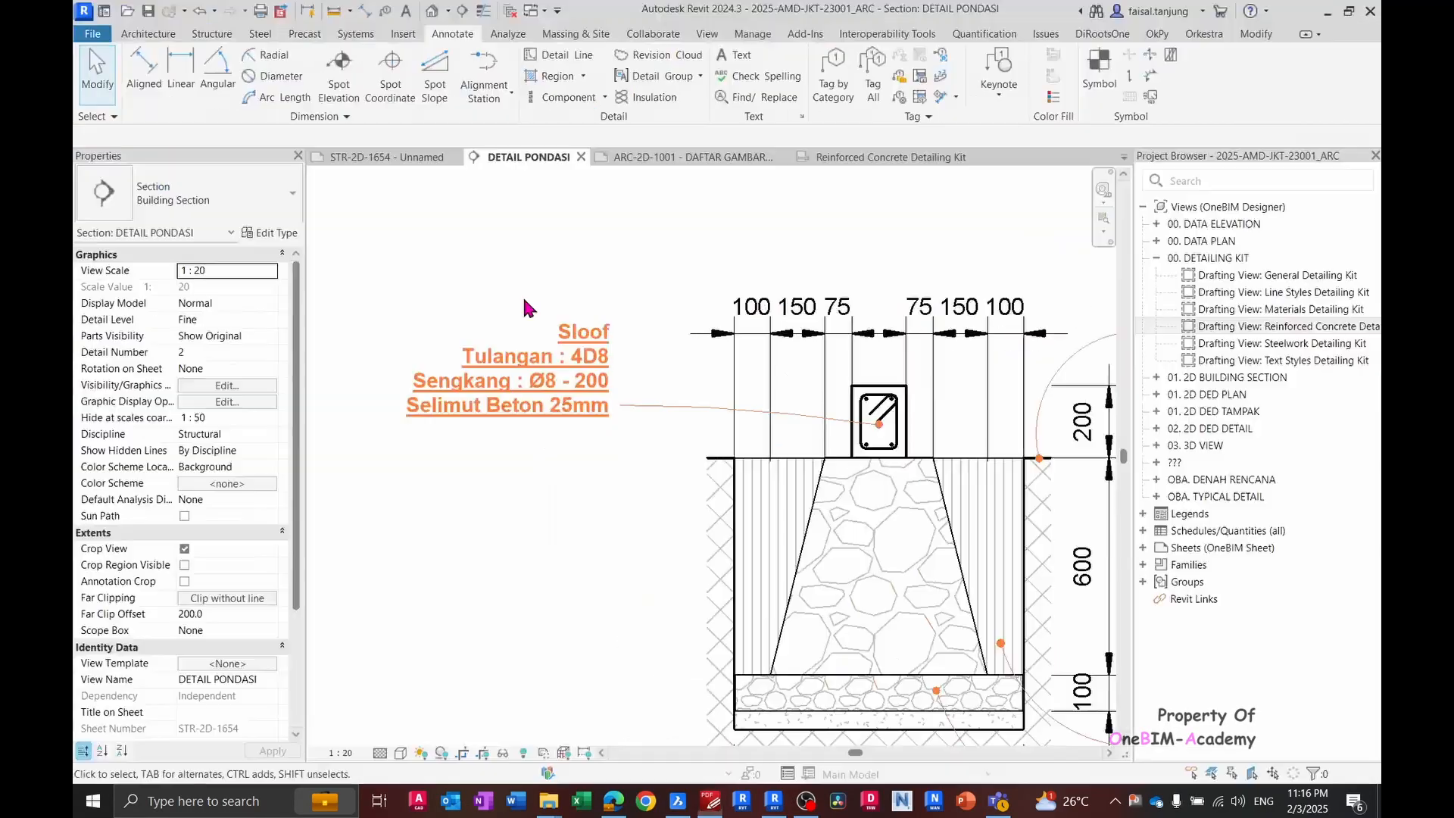
{"action": "double_click", "coordinate": [571, 385]}
{"action": "left_click_drag", "start_coordinate": [616, 427], "coordinate": [401, 364]}
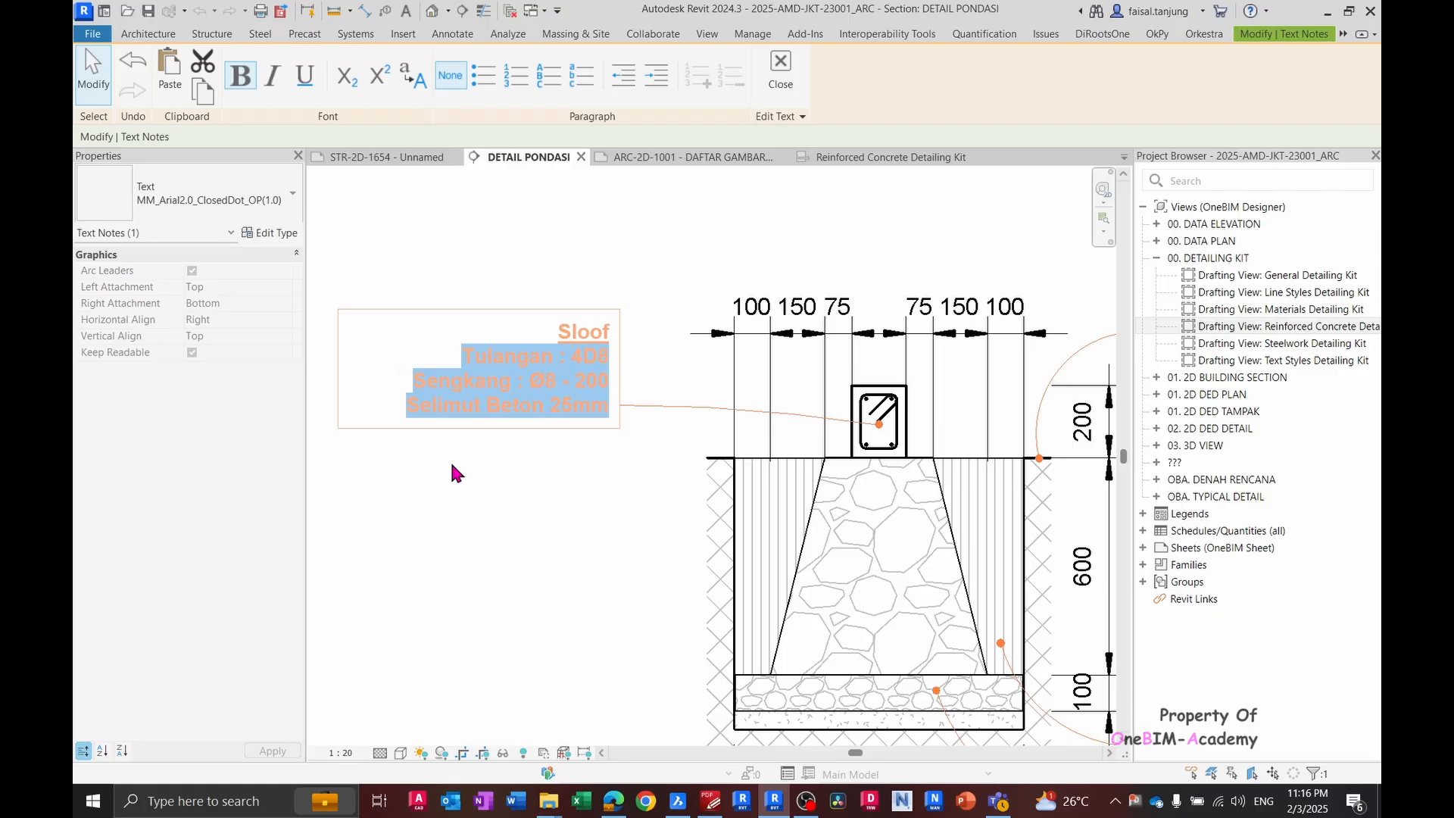
{"action": "left_click", "coordinate": [496, 493]}
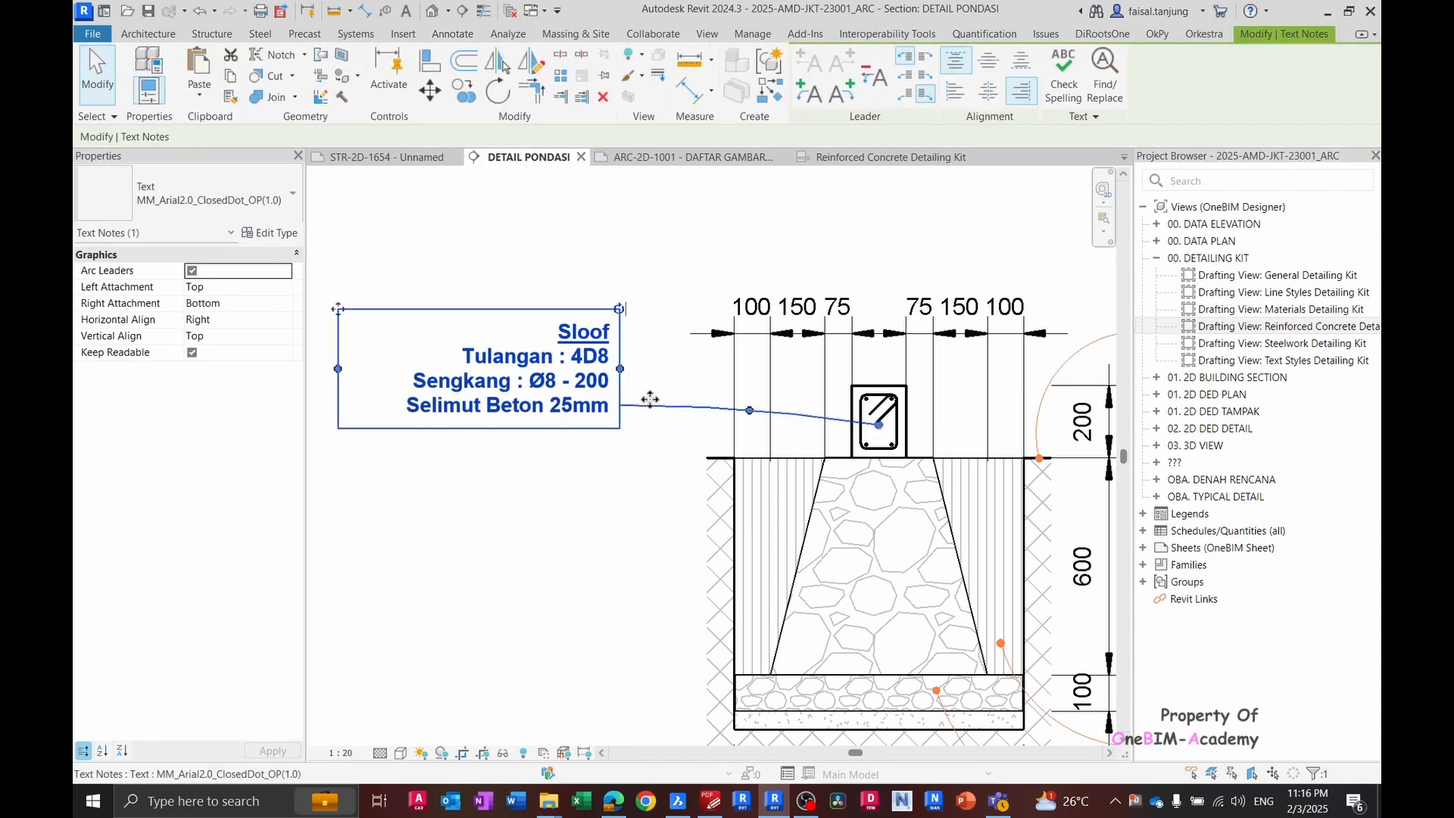
- Set the Sloof note's right leader attachment to Middle and shift the leader dot slightly left within the beam
{"action": "left_click", "coordinate": [925, 75]}
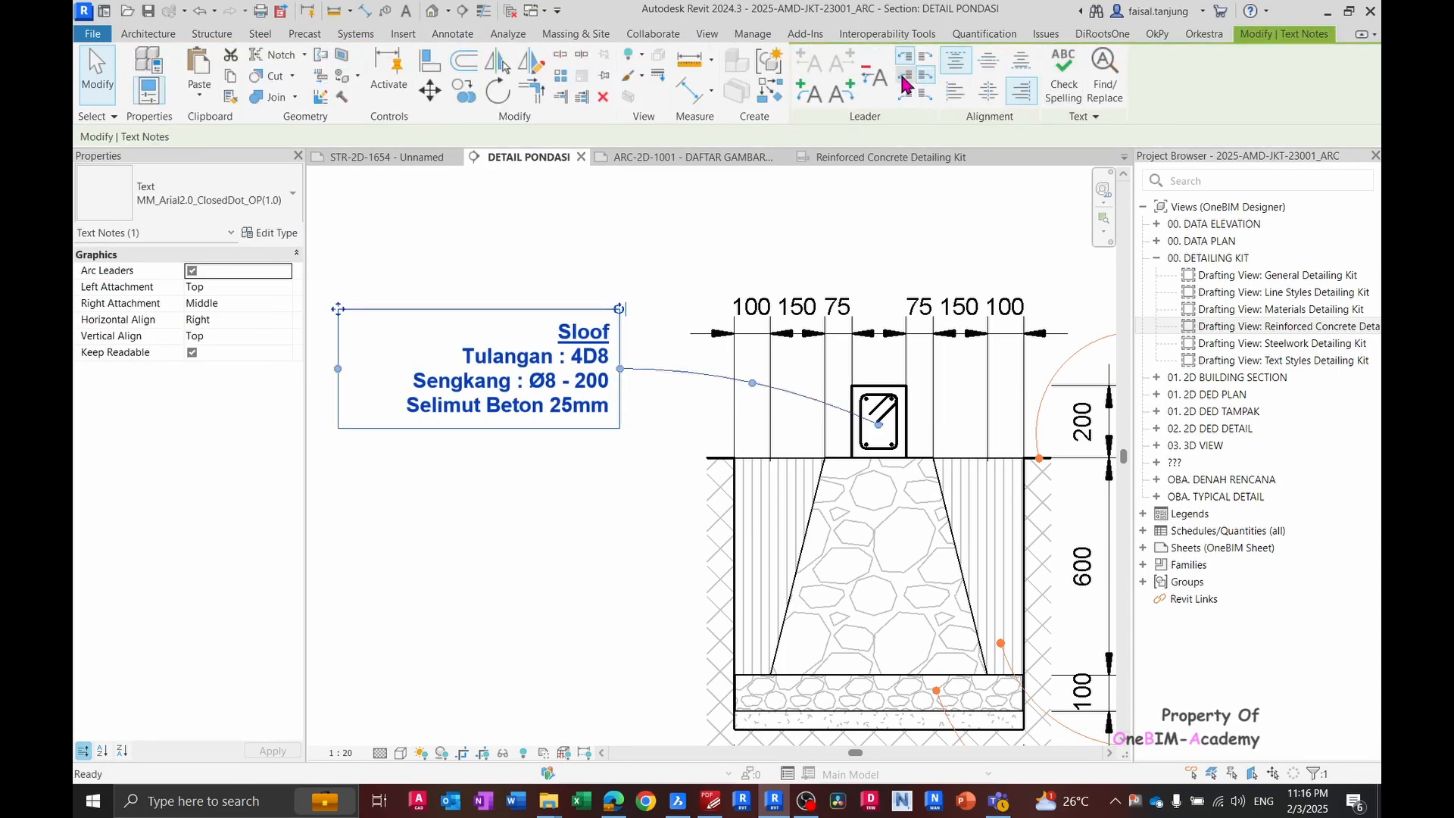
{"action": "mouse_move", "coordinate": [881, 430]}
{"action": "left_mouse_down"}
{"action": "mouse_move", "coordinate": [851, 420]}
{"action": "mouse_move", "coordinate": [867, 424]}
{"action": "left_mouse_up"}
{"action": "left_click", "coordinate": [657, 302]}
{"action": "scroll", "coordinate": [658, 302], "scroll_direction": "down", "scroll_amount": 2}
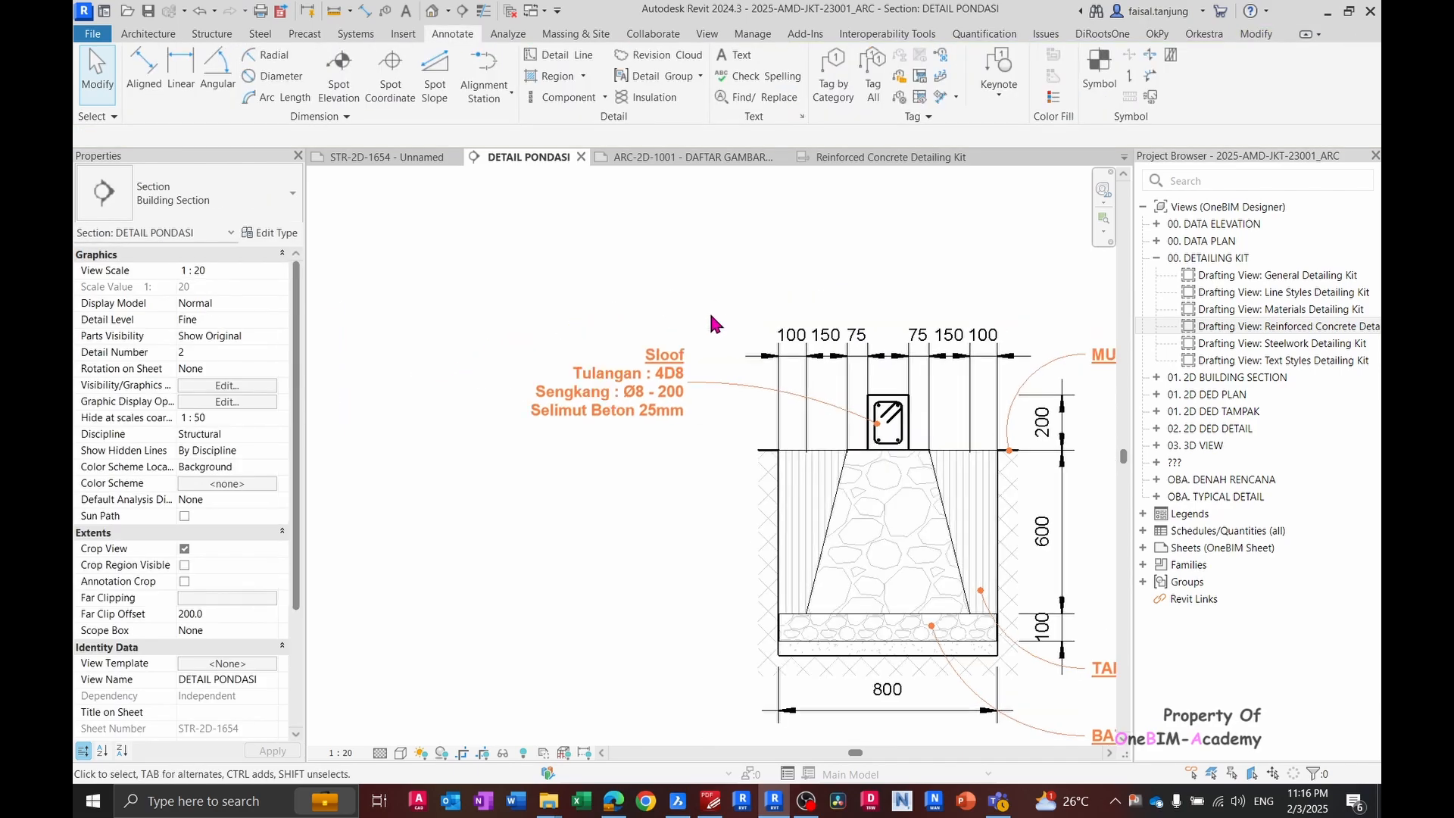
- Move the Sloof note slightly higher beside the foundation detail
{"action": "left_click", "coordinate": [731, 396]}
{"action": "scroll", "coordinate": [606, 364], "scroll_direction": "up", "scroll_amount": 1}
{"action": "left_click_drag", "start_coordinate": [461, 332], "coordinate": [461, 305]}
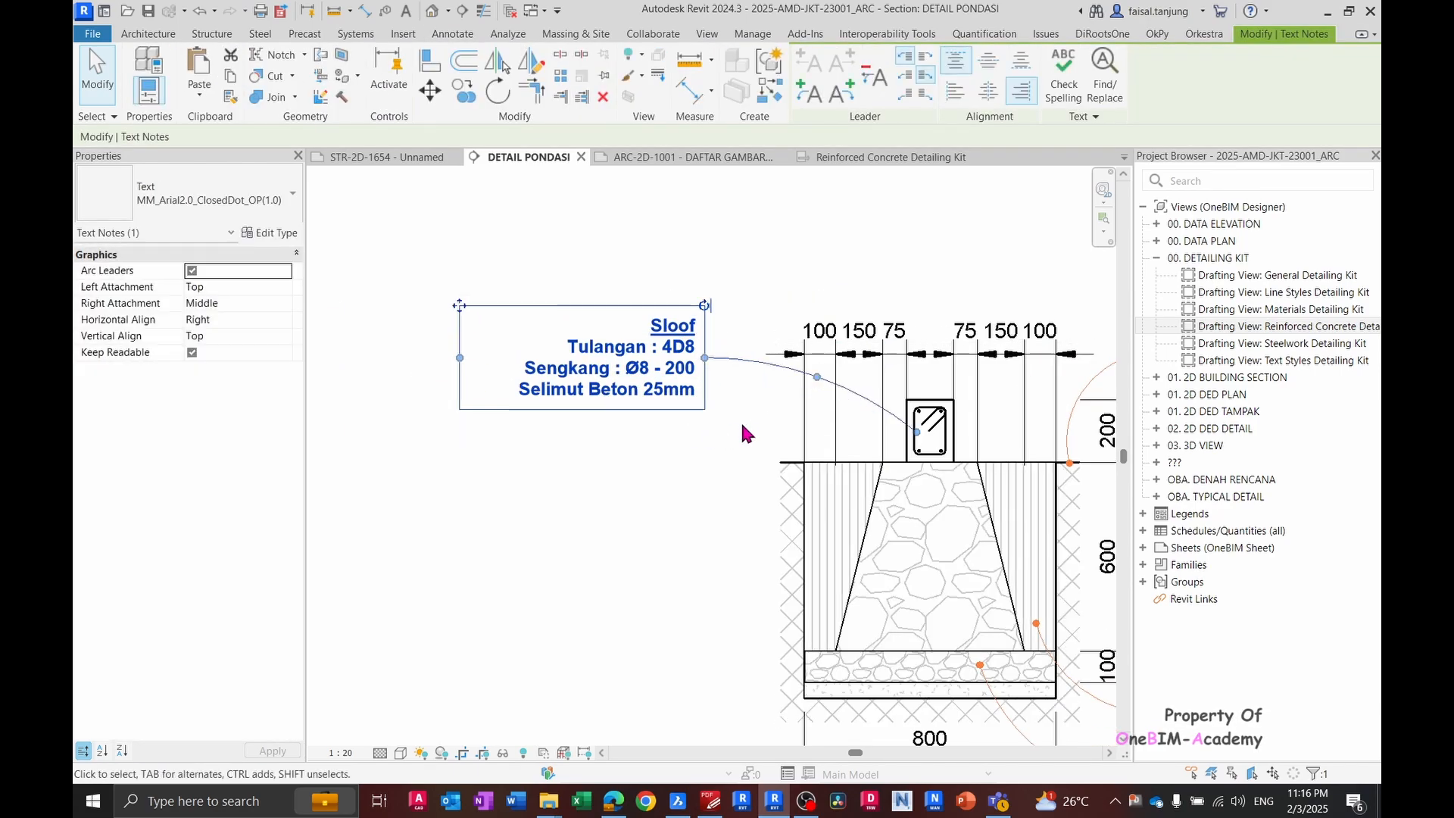
{"action": "left_click", "coordinate": [704, 512]}
{"action": "scroll", "coordinate": [681, 525], "scroll_direction": "down", "scroll_amount": 2}
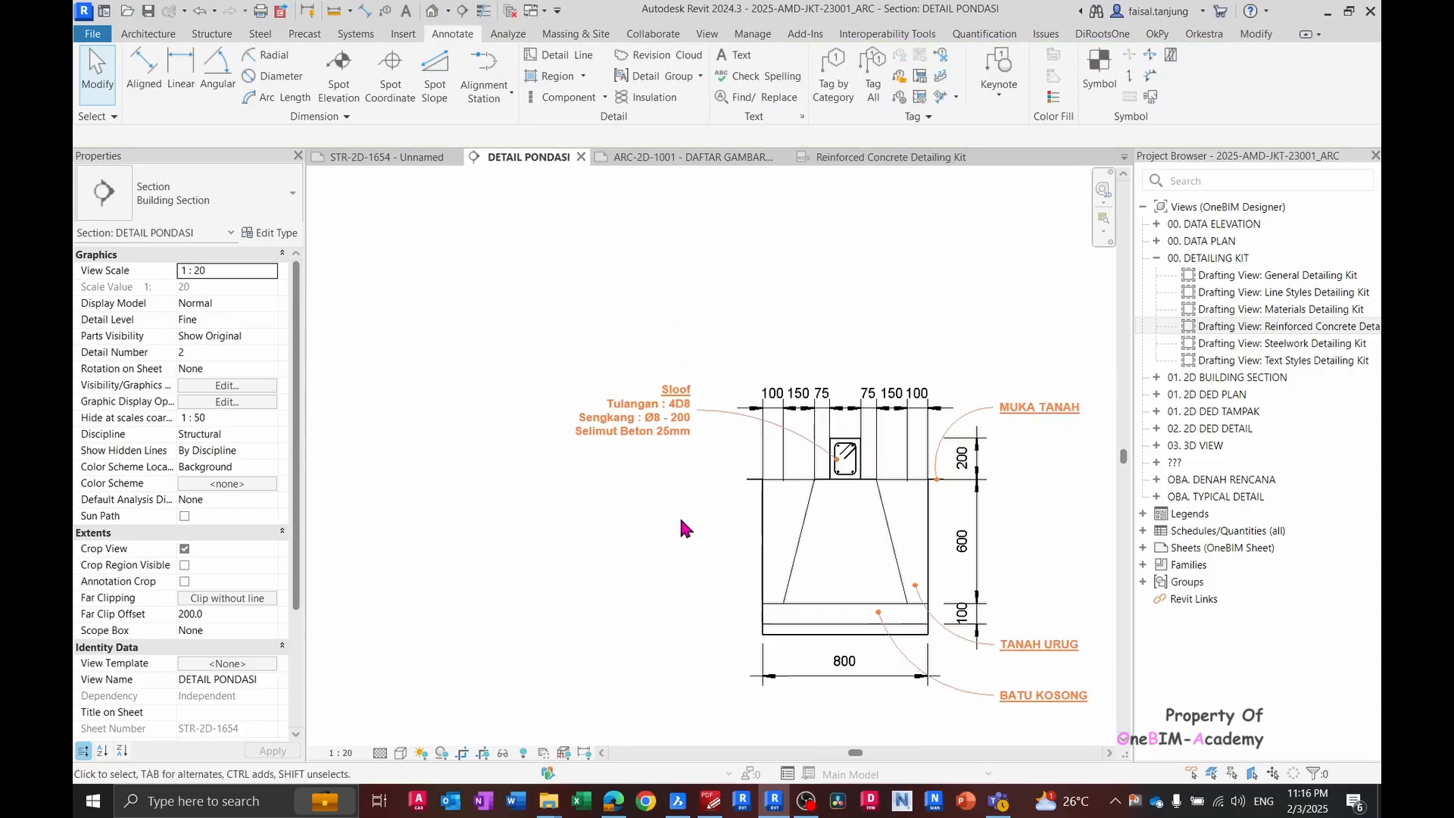
- Switch to the reference PDF and cross off the Sloof note with the pencil
{"action": "key", "text": "alt+Tab"}
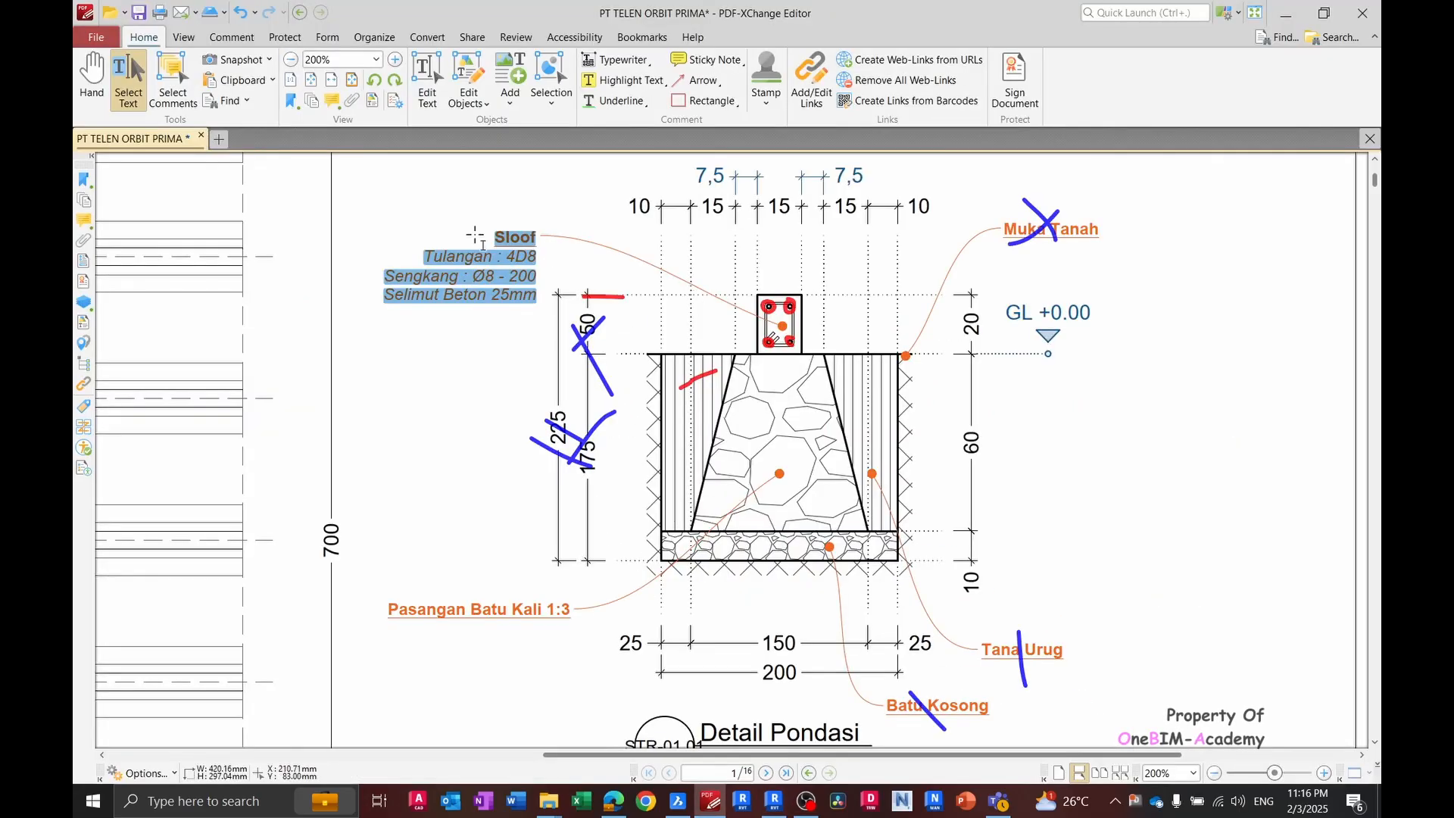
{"action": "key", "text": "n"}
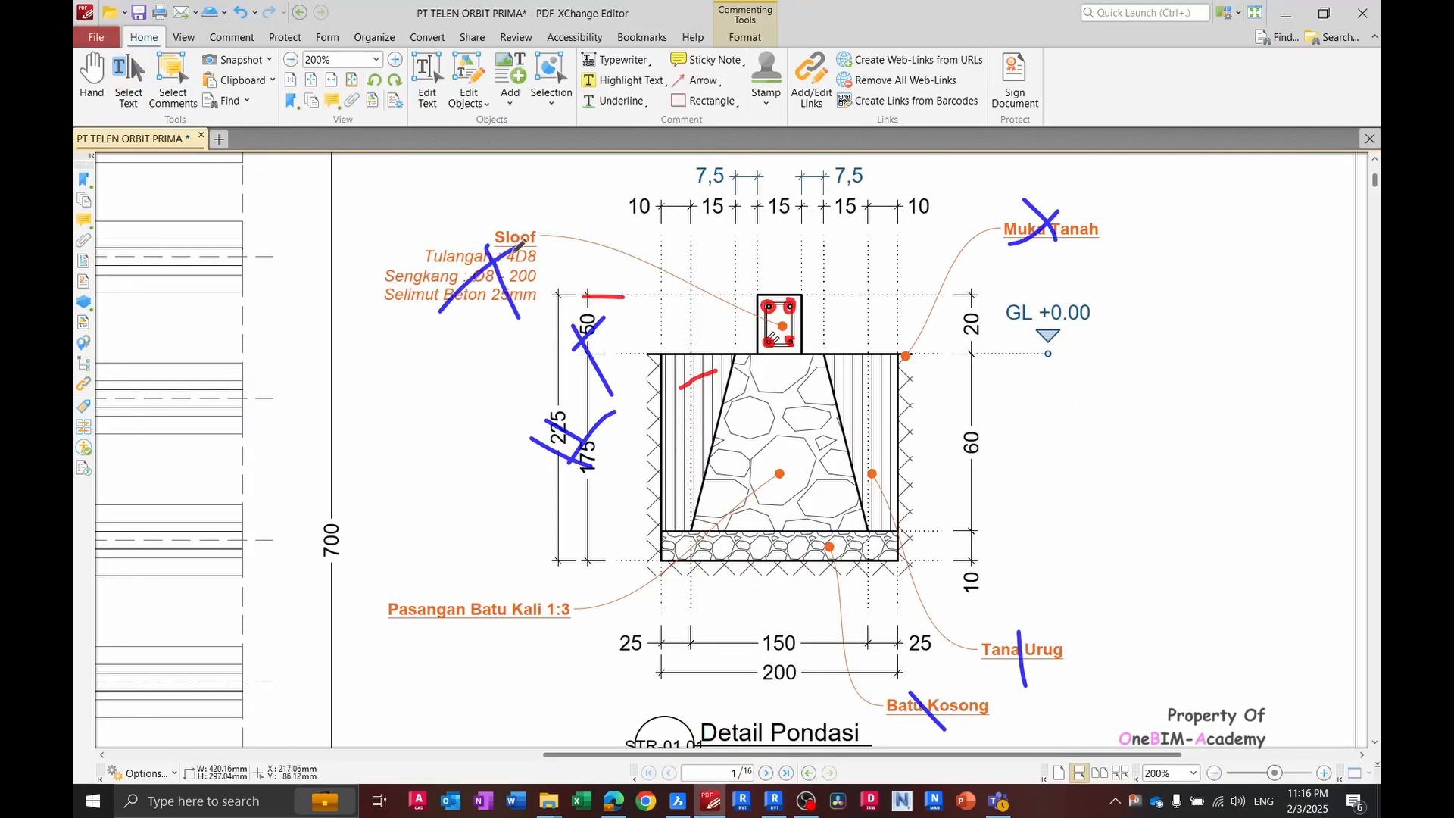
- Switch back to Revit and mirror a copy of the TANAH URUG note about the foundation's vertical centre axis
{"action": "scroll", "coordinate": [547, 512], "scroll_direction": "down", "scroll_amount": 2}
{"action": "key", "text": "alt+Tab"}
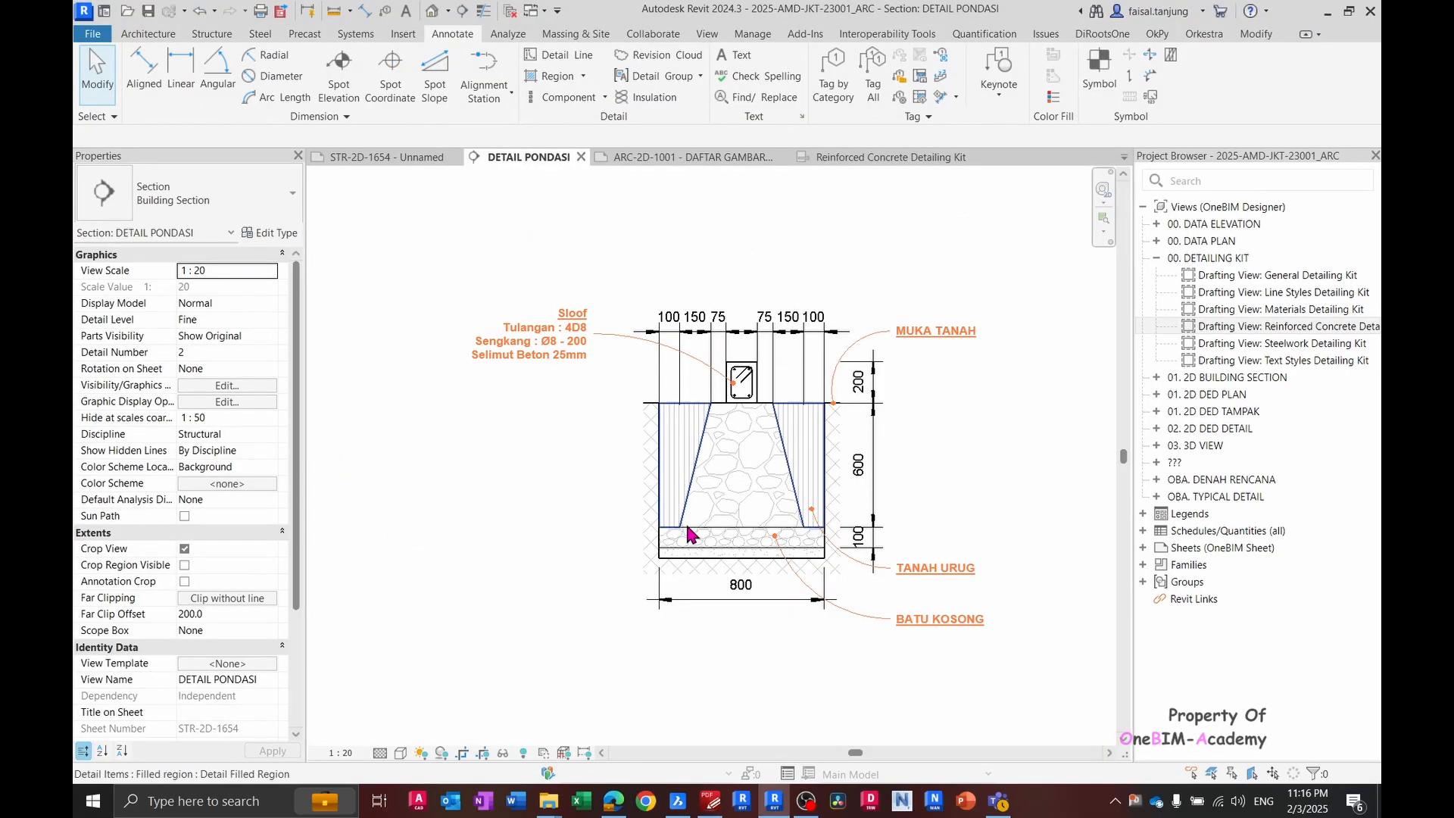
{"action": "scroll", "coordinate": [702, 531], "scroll_direction": "up", "scroll_amount": 3}
{"action": "left_click", "coordinate": [725, 547]}
{"action": "left_click", "coordinate": [705, 345]}
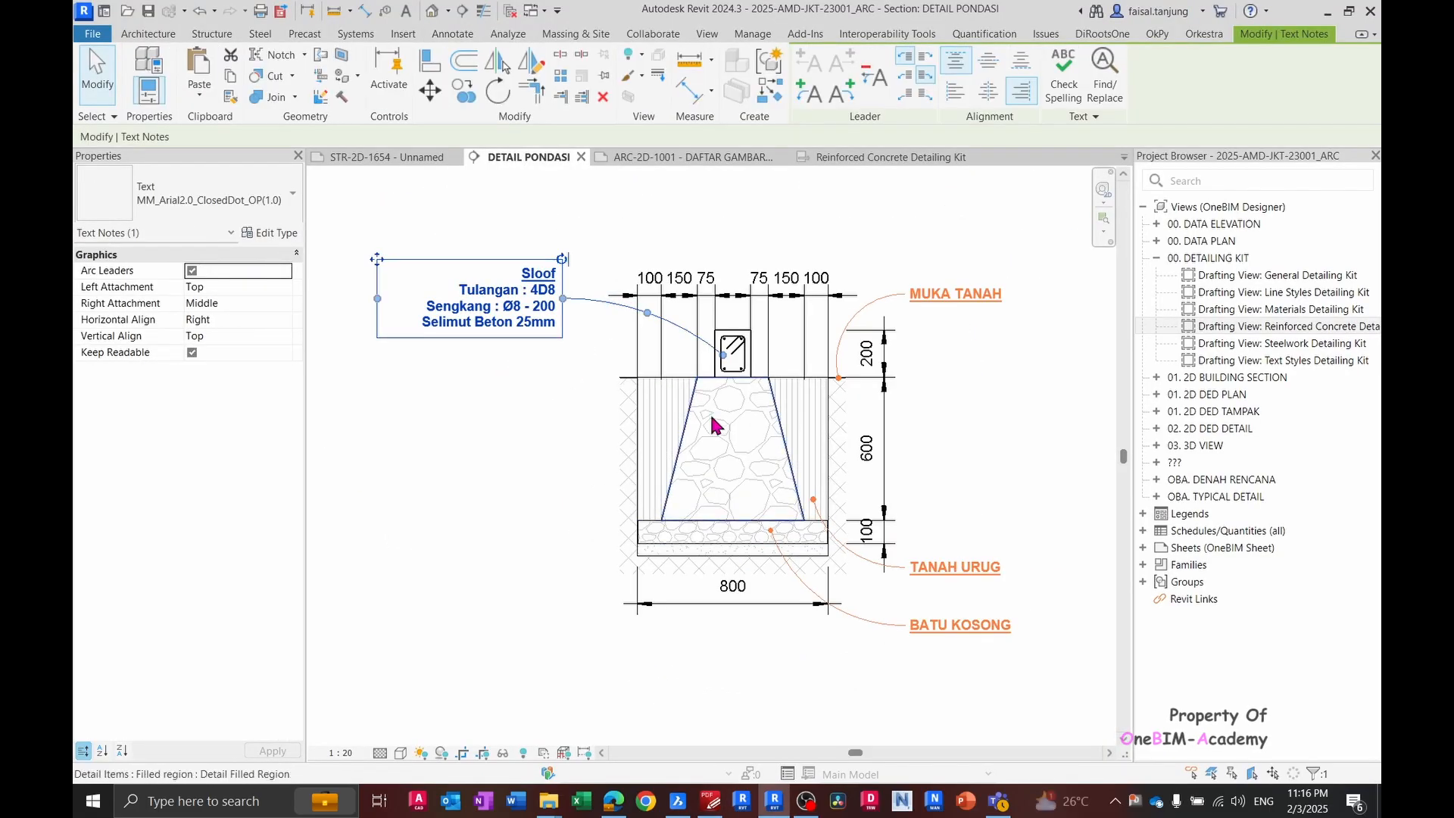
{"action": "left_click", "coordinate": [830, 527]}
{"action": "middle_click_drag", "start_coordinate": [670, 491], "coordinate": [700, 503]}
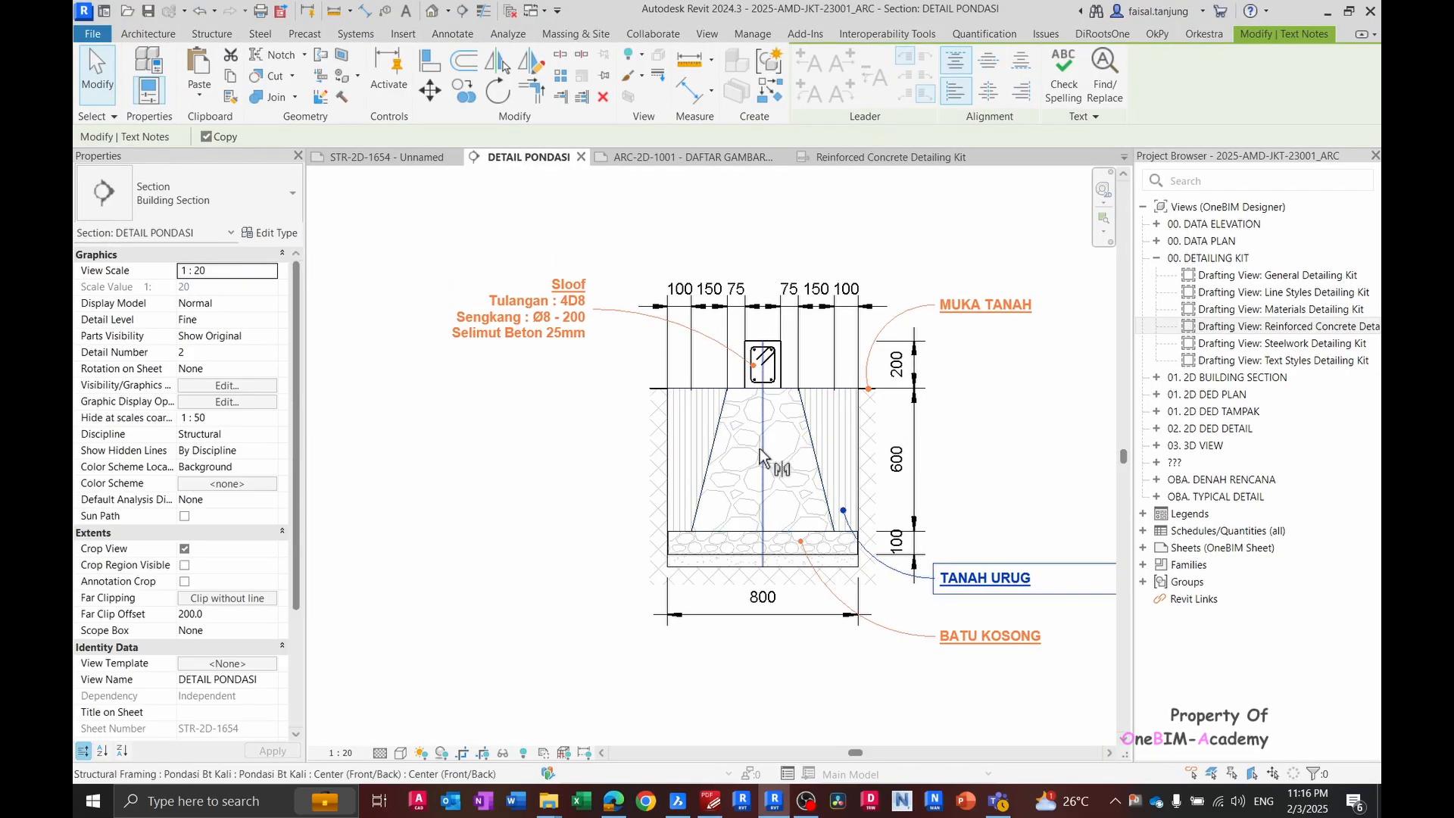
{"action": "left_click", "coordinate": [495, 74]}
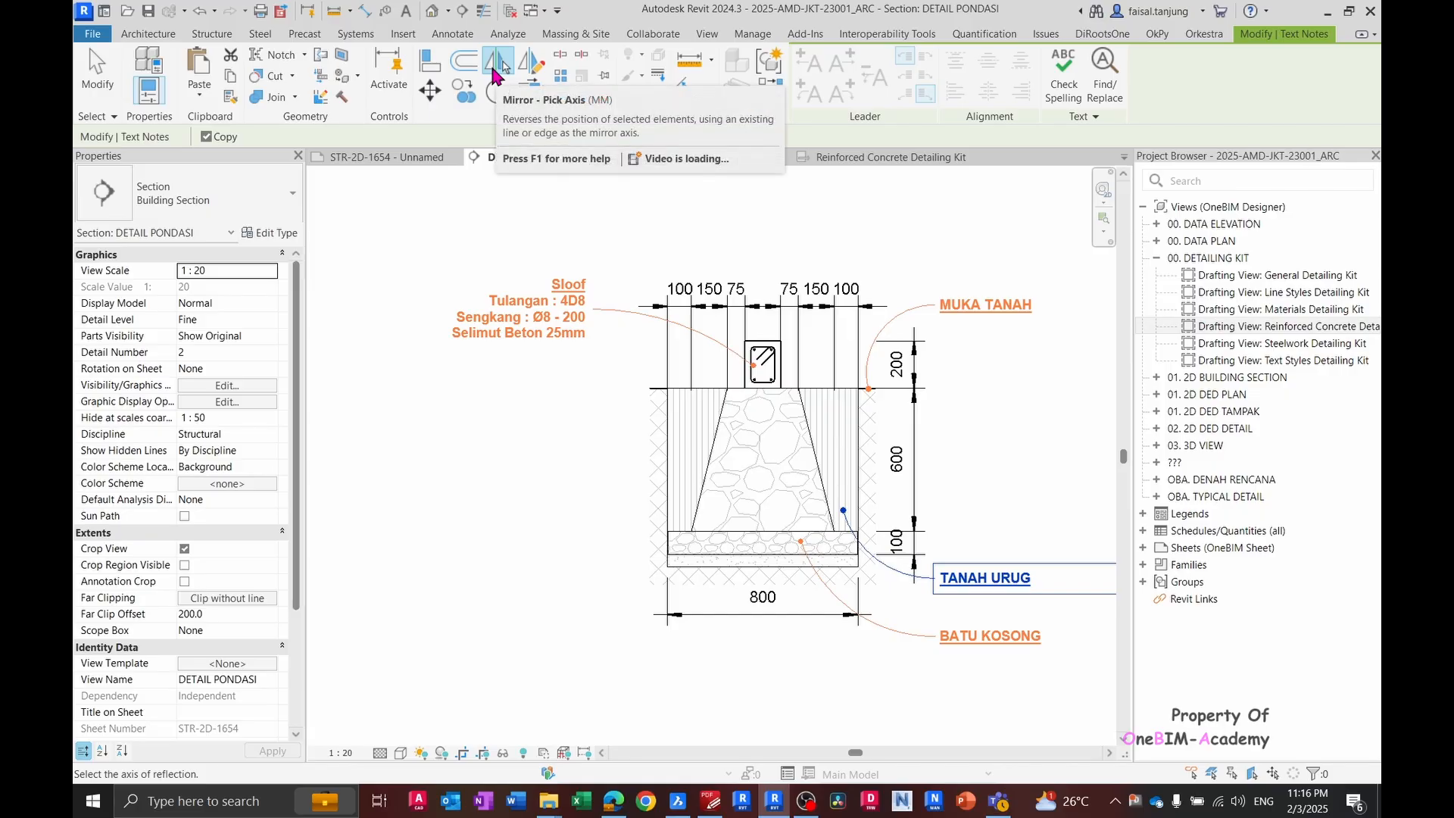
{"action": "left_click", "coordinate": [763, 447]}
{"action": "key", "text": "Escape"}
- Move the mirrored TANAH URUG note higher beside the foundation and place its leader dot inside the stone hatch
{"action": "left_click", "coordinate": [632, 565]}
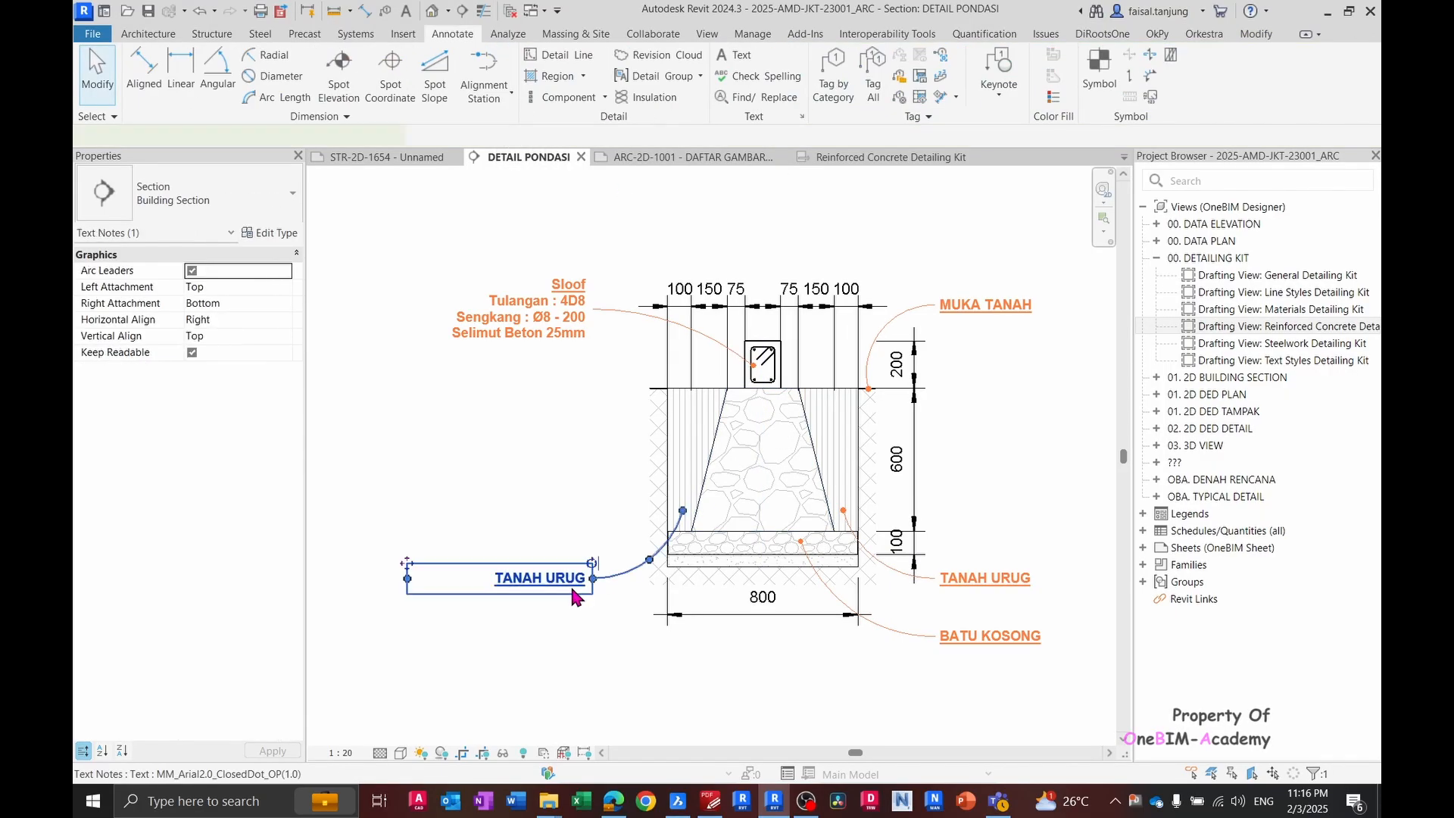
{"action": "left_click_drag", "start_coordinate": [619, 582], "coordinate": [648, 501], "text": "ctrl"}
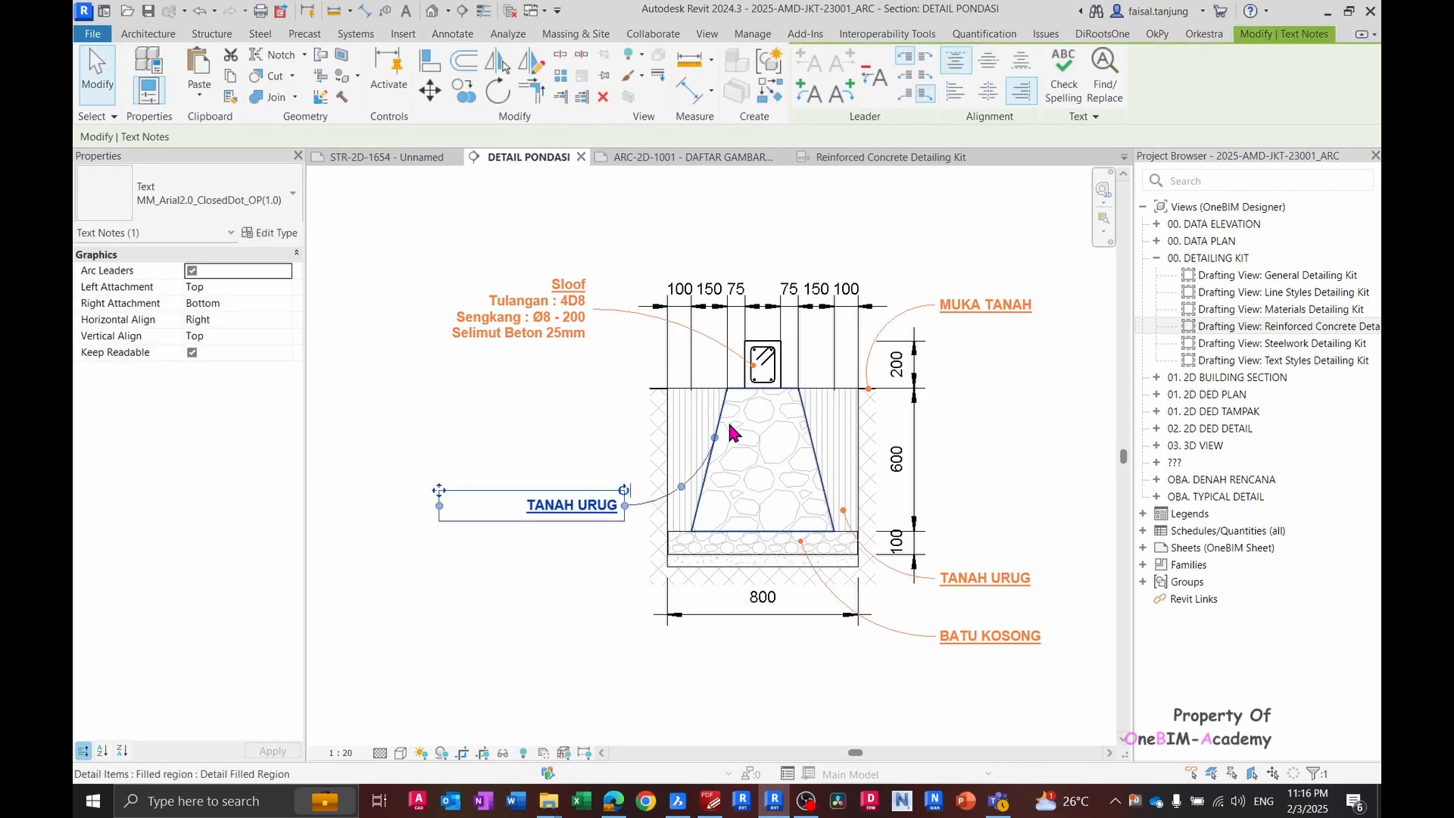
{"action": "left_click_drag", "start_coordinate": [715, 438], "coordinate": [759, 480]}
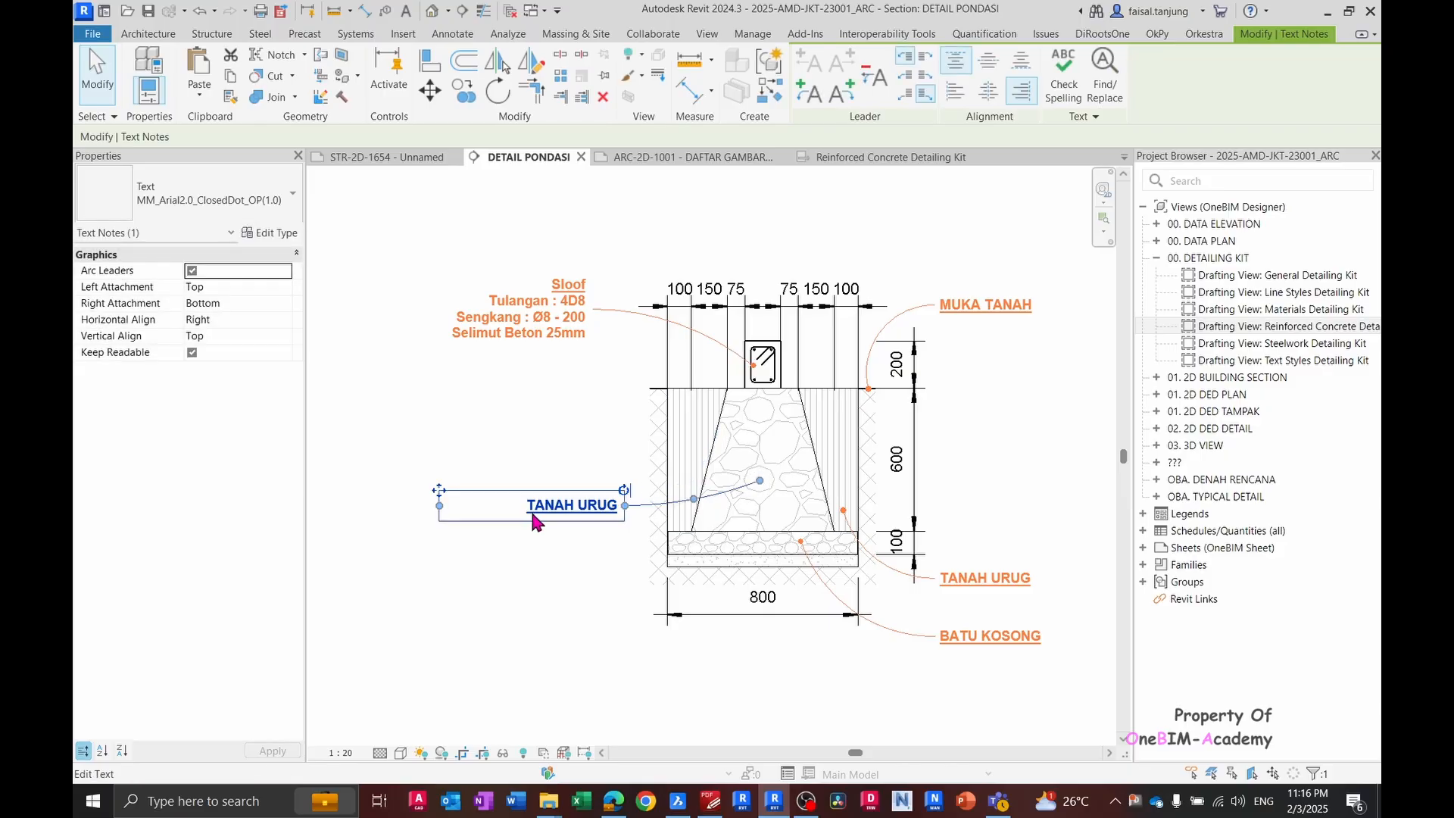
- Replace the mirrored note's text with "Pasangan Batu Kali 1:3", copied from the reference PDF
{"action": "double_click", "coordinate": [566, 509]}
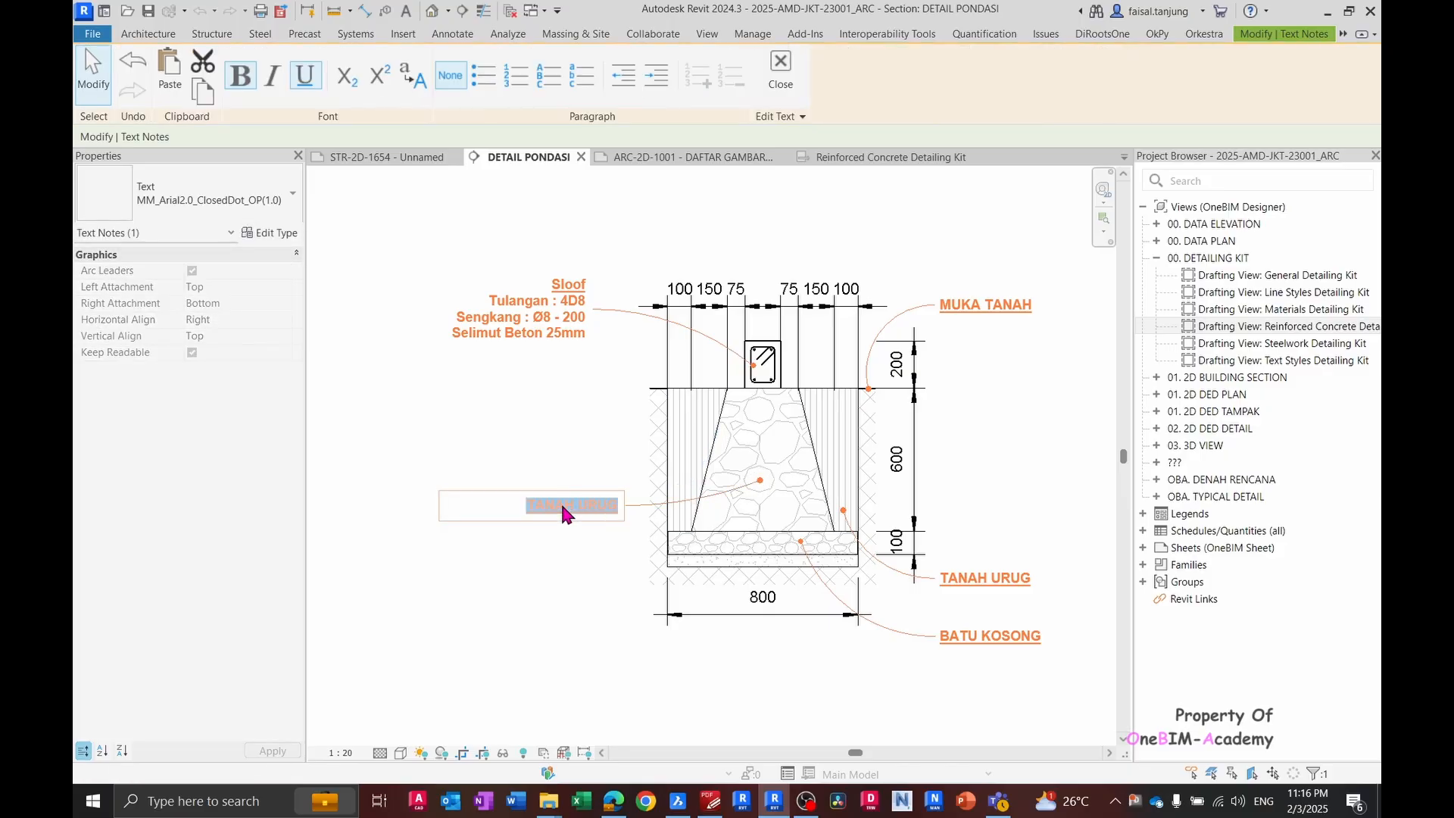
{"action": "key", "text": "Delete"}
{"action": "key", "text": "alt+Tab"}
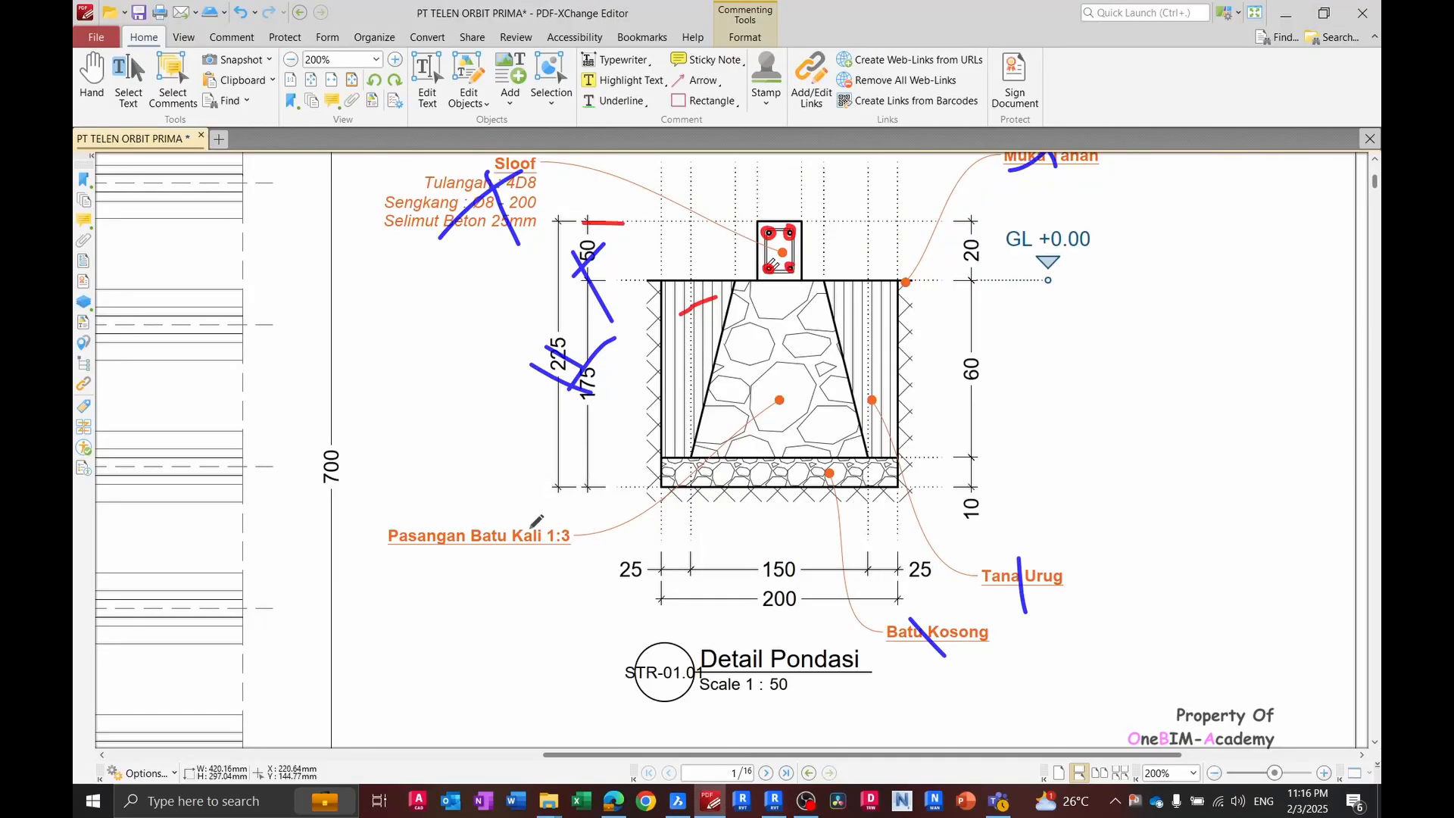
{"action": "key", "text": "Escape"}
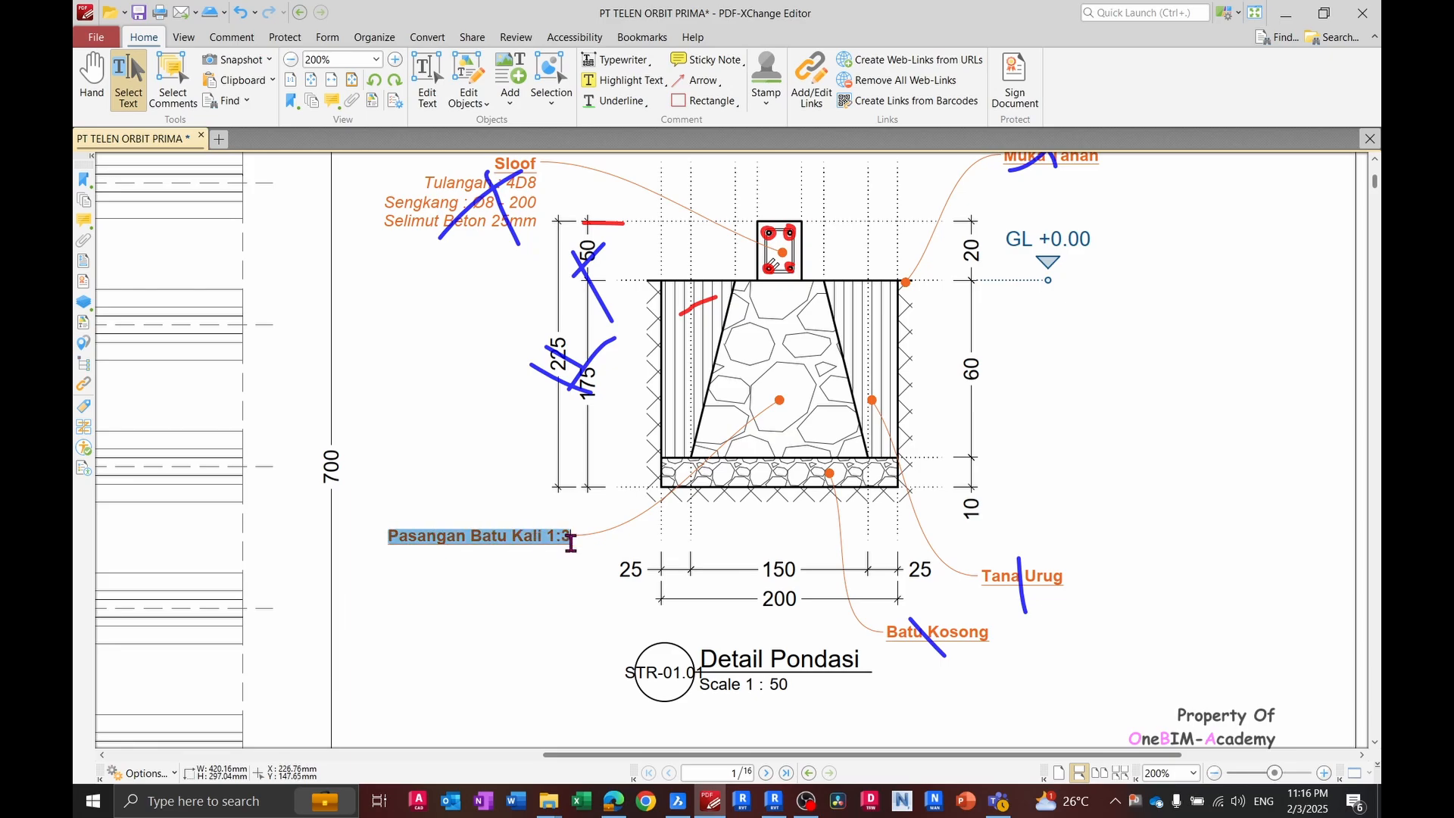
{"action": "key", "text": "alt+Tab"}
{"action": "type", "text": "PA"}
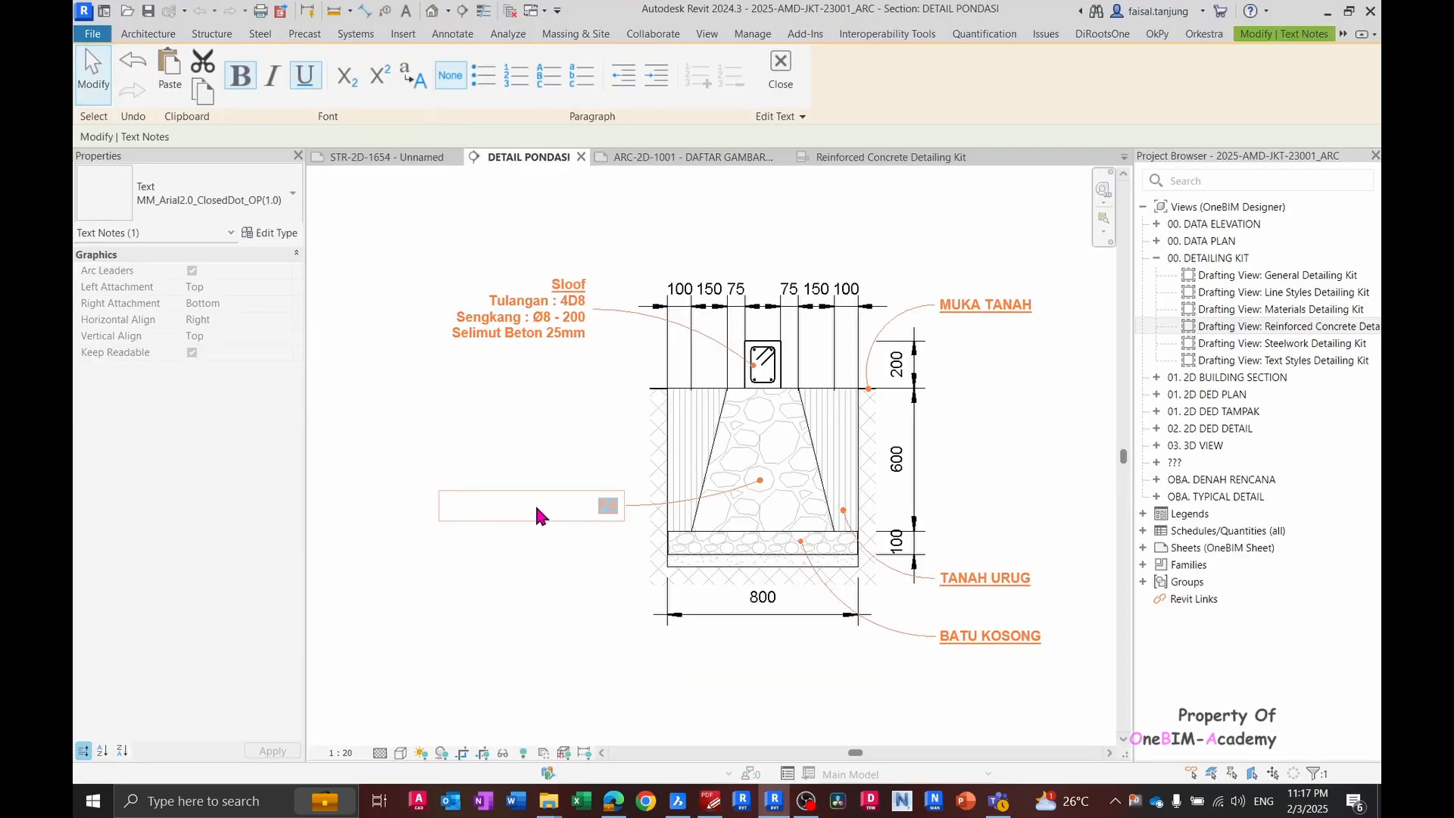
{"action": "type", "text": "Pasangan Batu Kali 1:3"}
{"action": "left_click", "coordinate": [570, 435]}
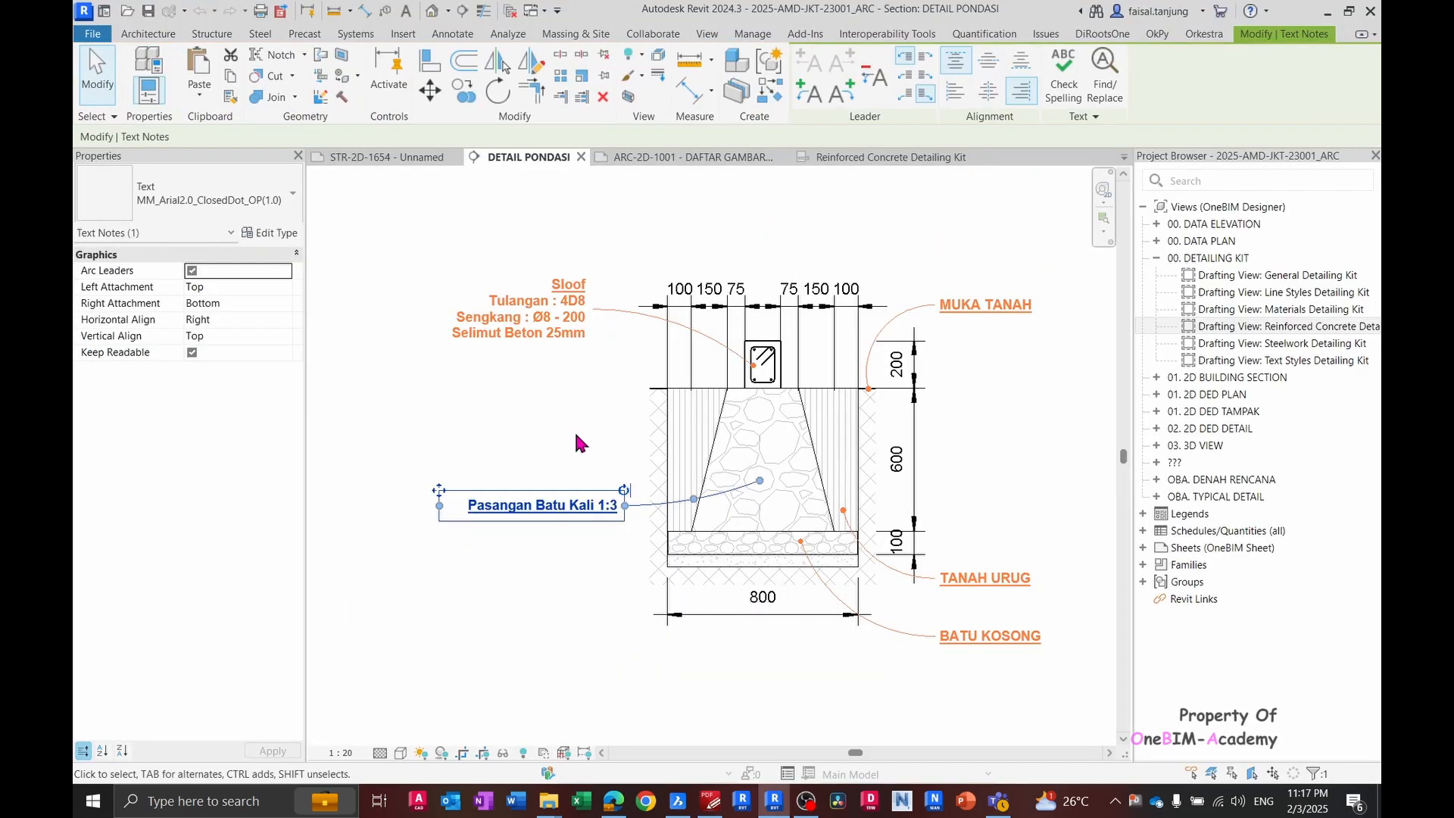
{"action": "left_click", "coordinate": [567, 422]}
{"action": "key", "text": "z"}
{"action": "key", "text": "f"}
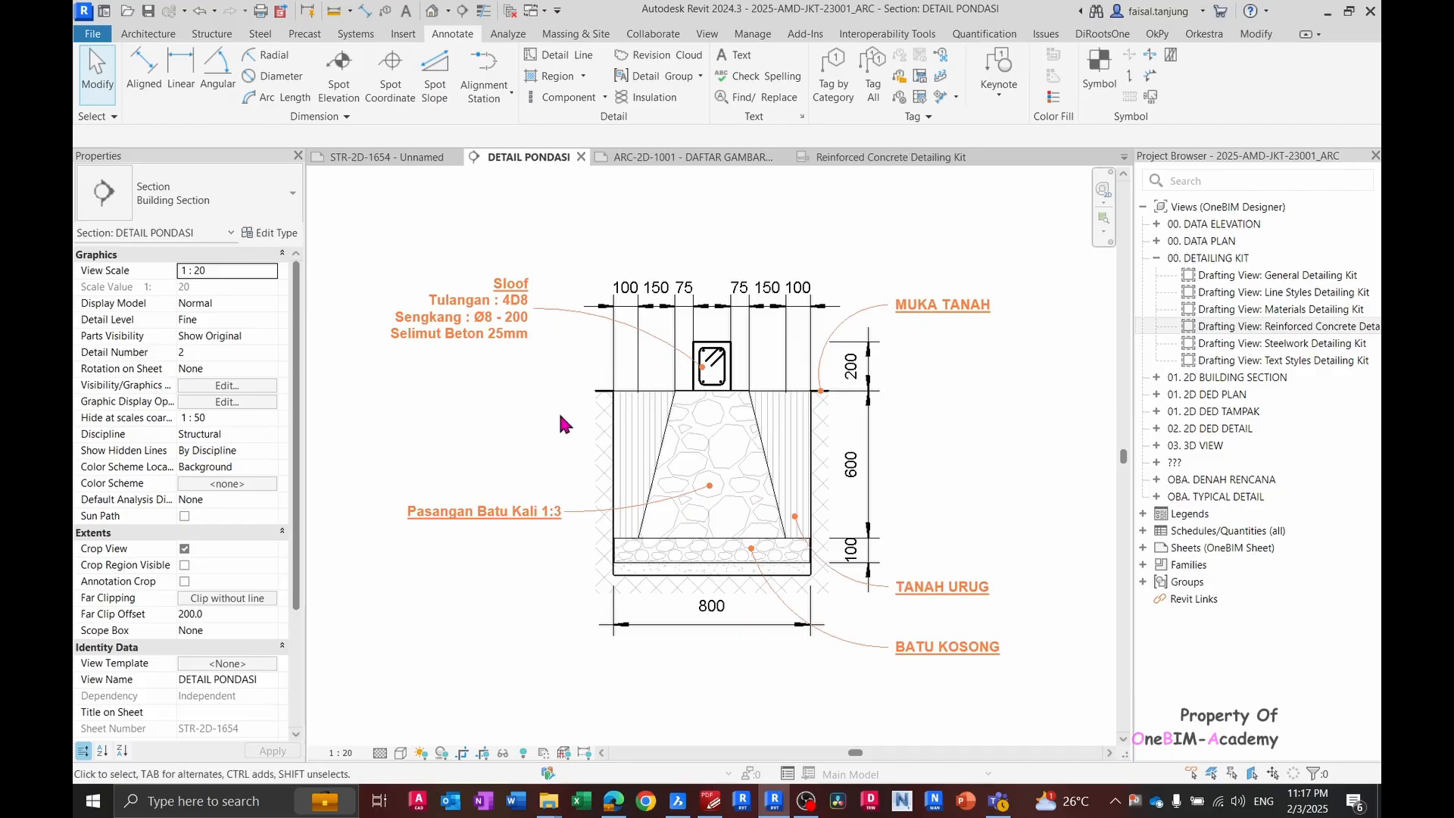
- On sheet STR-2D-1654, move the DETAIL PONDASI title below its viewport and extend the title line past the text
{"action": "left_click", "coordinate": [402, 157]}
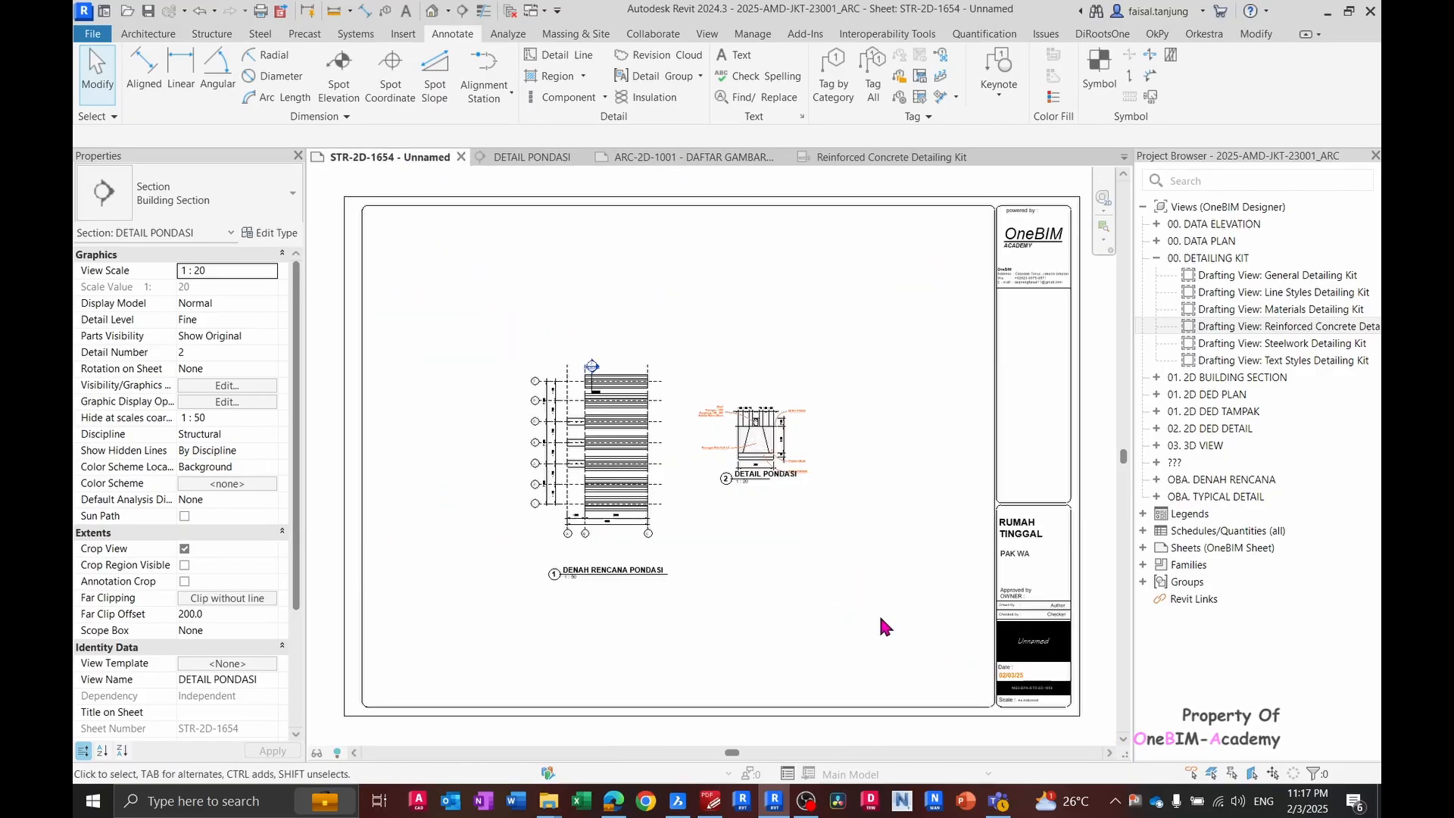
{"action": "scroll", "coordinate": [742, 437], "scroll_direction": "up", "scroll_amount": 6}
{"action": "left_click", "coordinate": [824, 493]}
{"action": "left_click", "coordinate": [828, 675]}
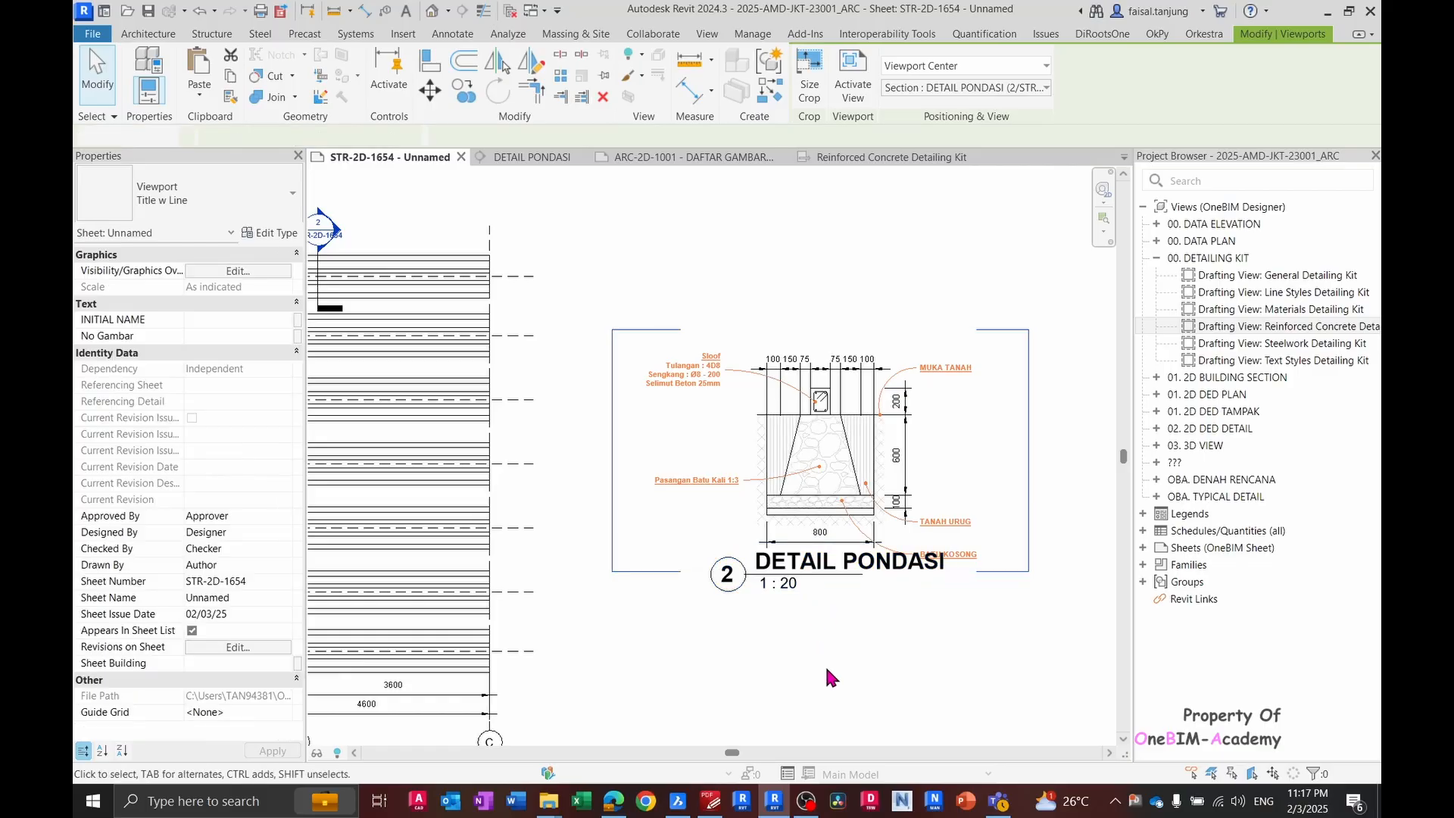
{"action": "left_click", "coordinate": [818, 510]}
{"action": "key", "text": "Escape"}
{"action": "left_click", "coordinate": [838, 577]}
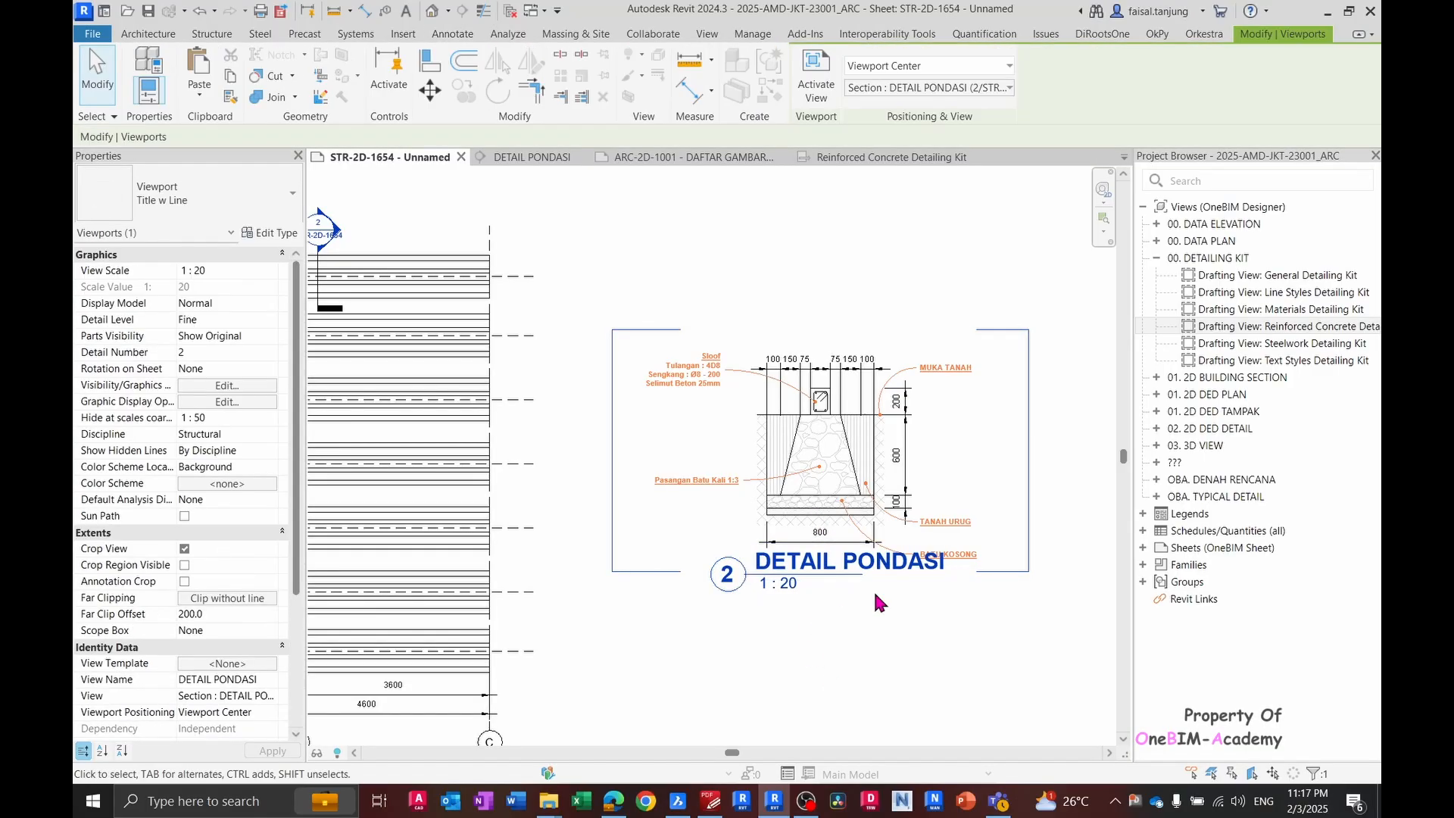
{"action": "mouse_move", "coordinate": [838, 577]}
{"action": "left_mouse_down"}
{"action": "mouse_move", "coordinate": [851, 633]}
{"action": "mouse_move", "coordinate": [882, 626]}
{"action": "mouse_move", "coordinate": [865, 660]}
{"action": "mouse_move", "coordinate": [958, 671]}
{"action": "left_mouse_up"}
{"action": "key", "text": "Escape"}
{"action": "left_click", "coordinate": [823, 485]}
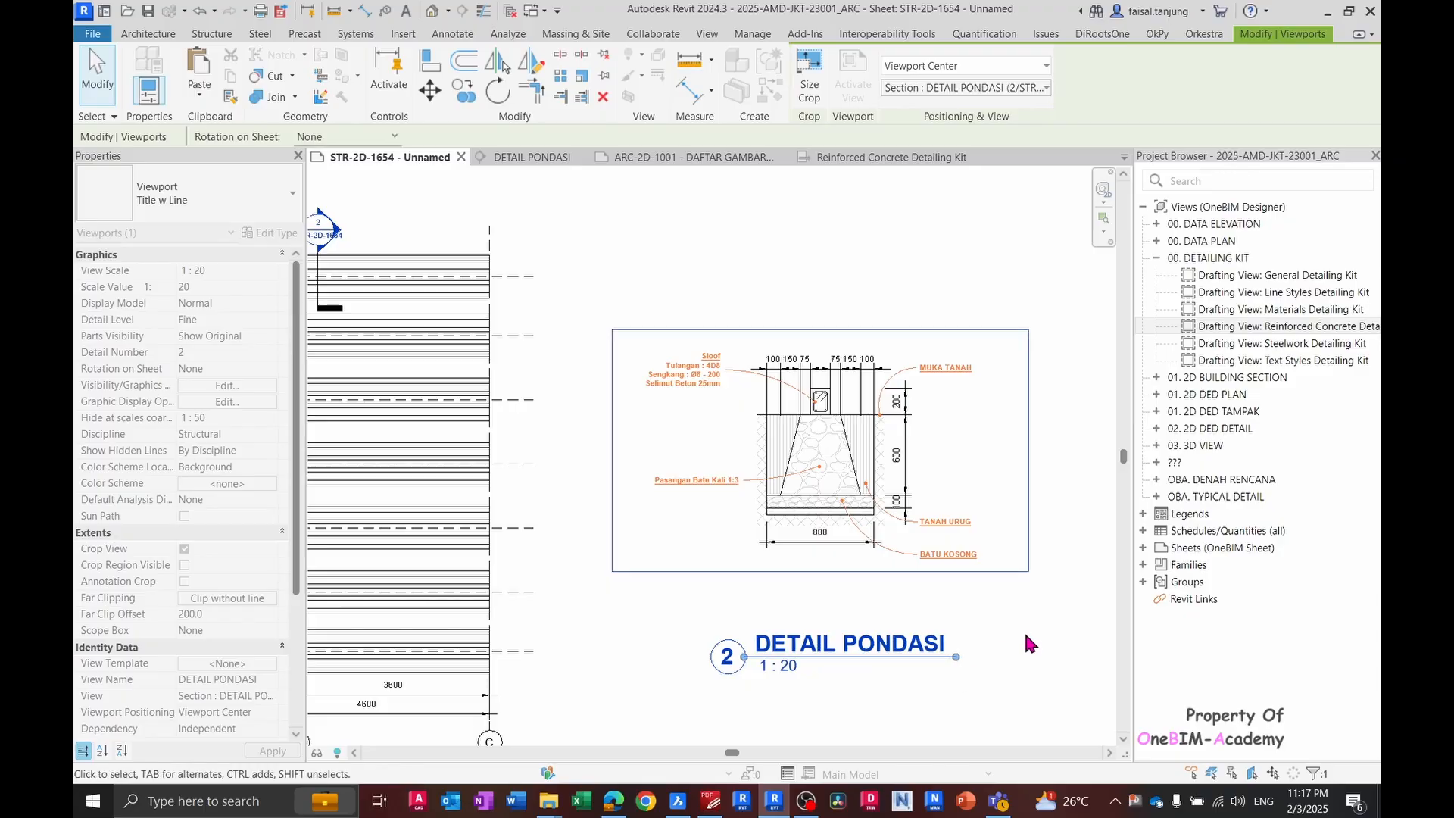
{"action": "left_click", "coordinate": [1024, 631]}
- Try to stretch the end of the DETAIL PONDASI title line further beyond the title text
{"action": "left_click", "coordinate": [938, 538]}
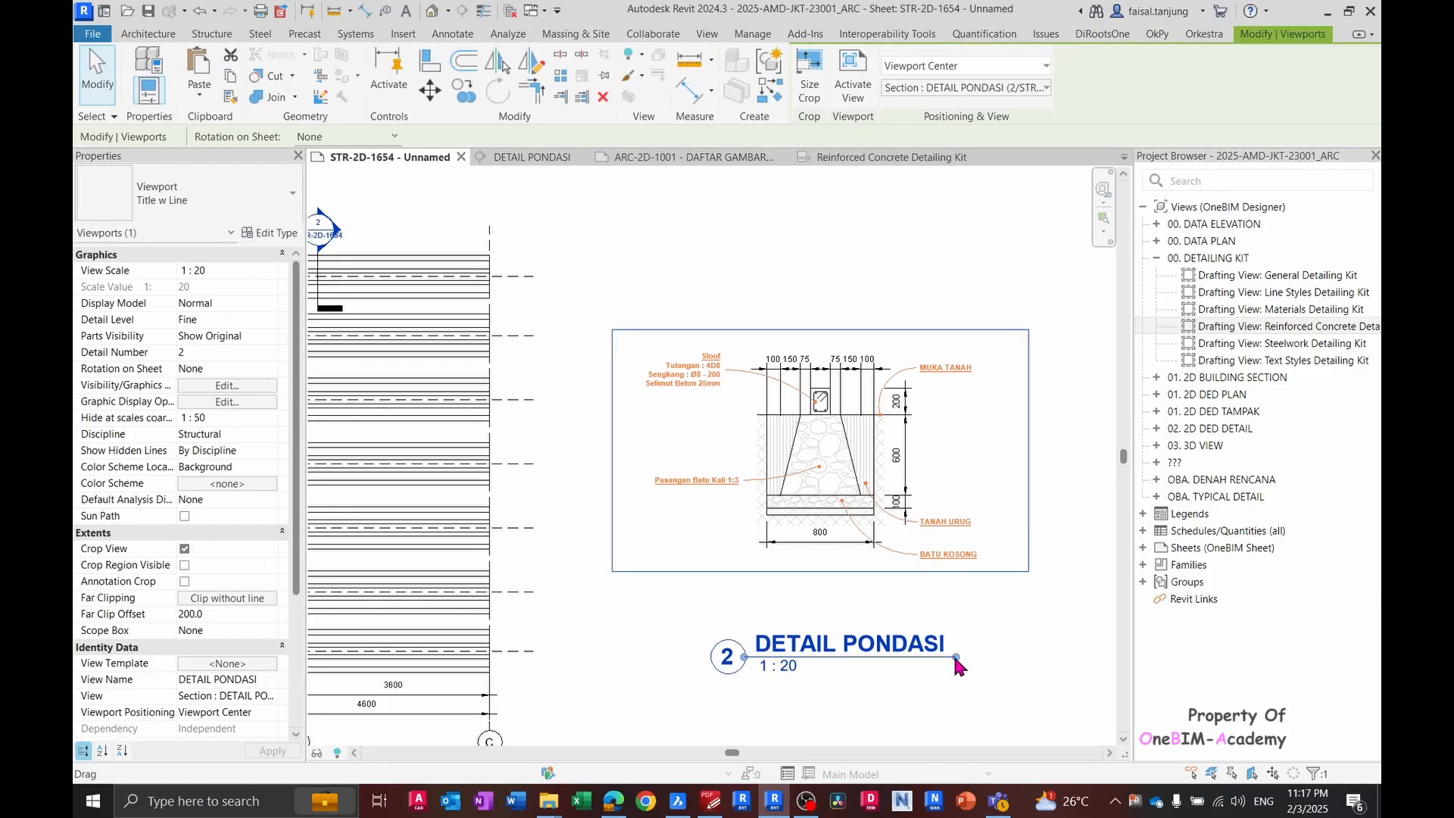
{"action": "left_click", "coordinate": [1026, 646]}
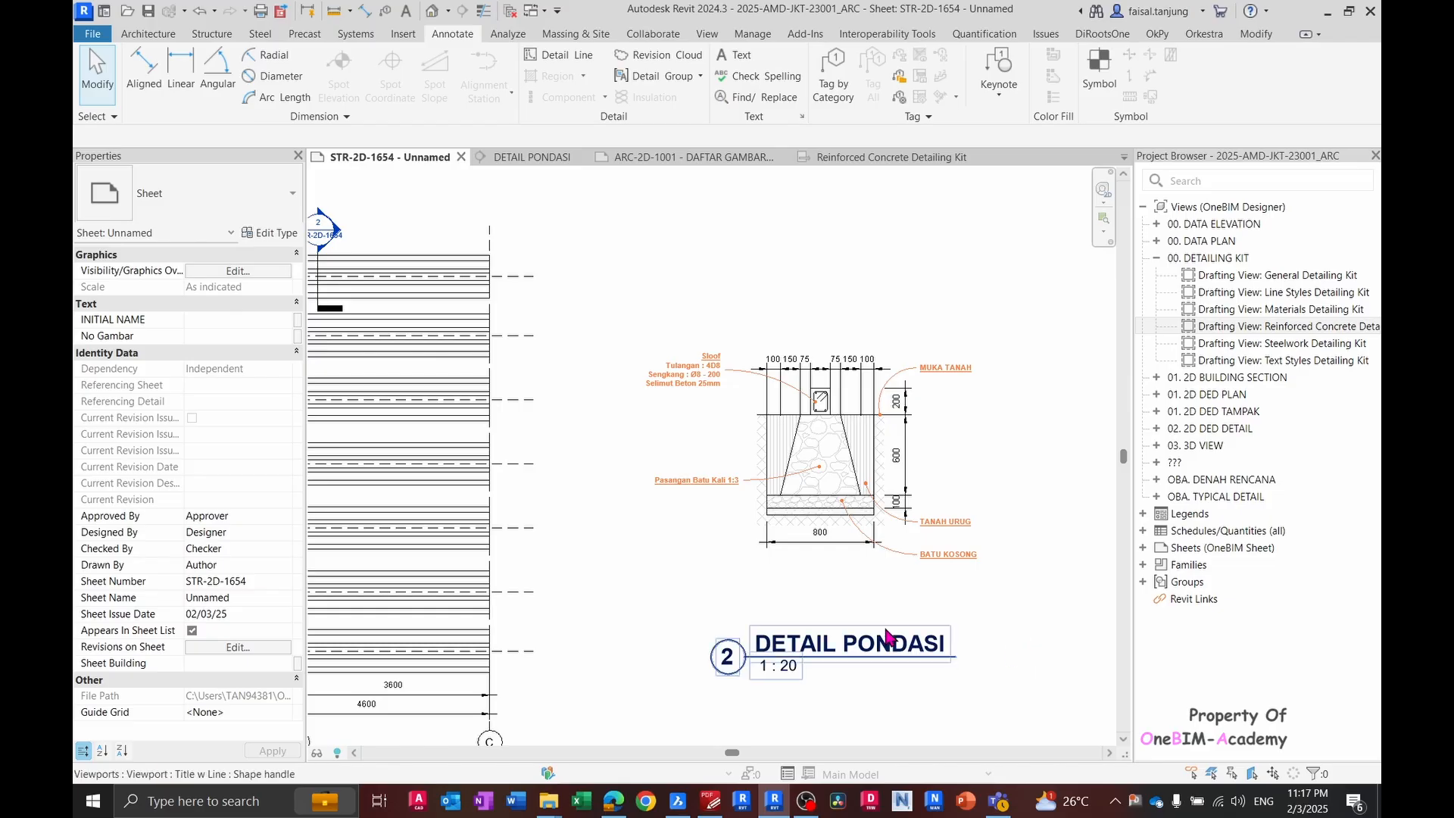
{"action": "left_click", "coordinate": [906, 651]}
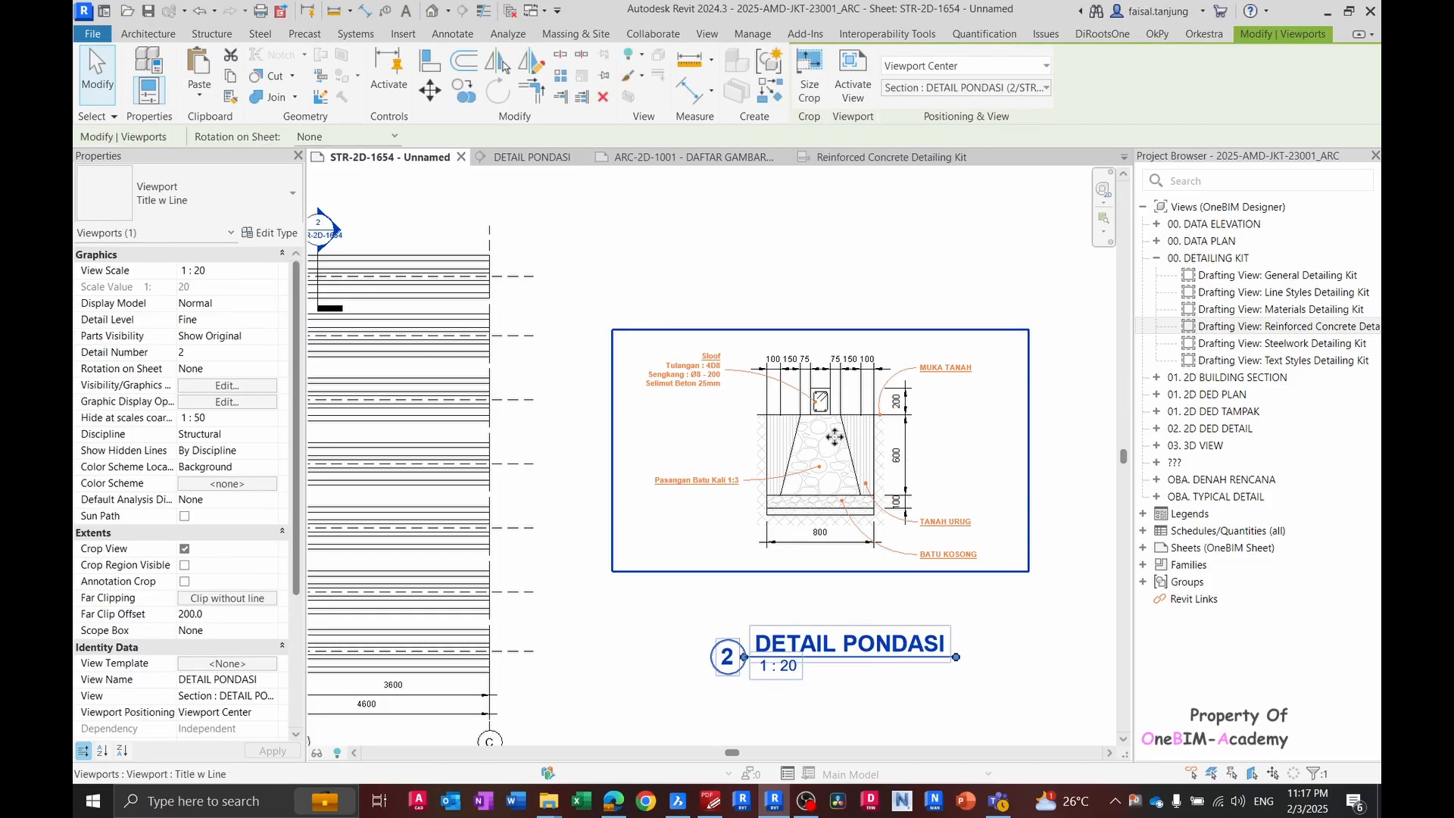
{"action": "left_click", "coordinate": [875, 670]}
{"action": "left_click", "coordinate": [877, 653]}
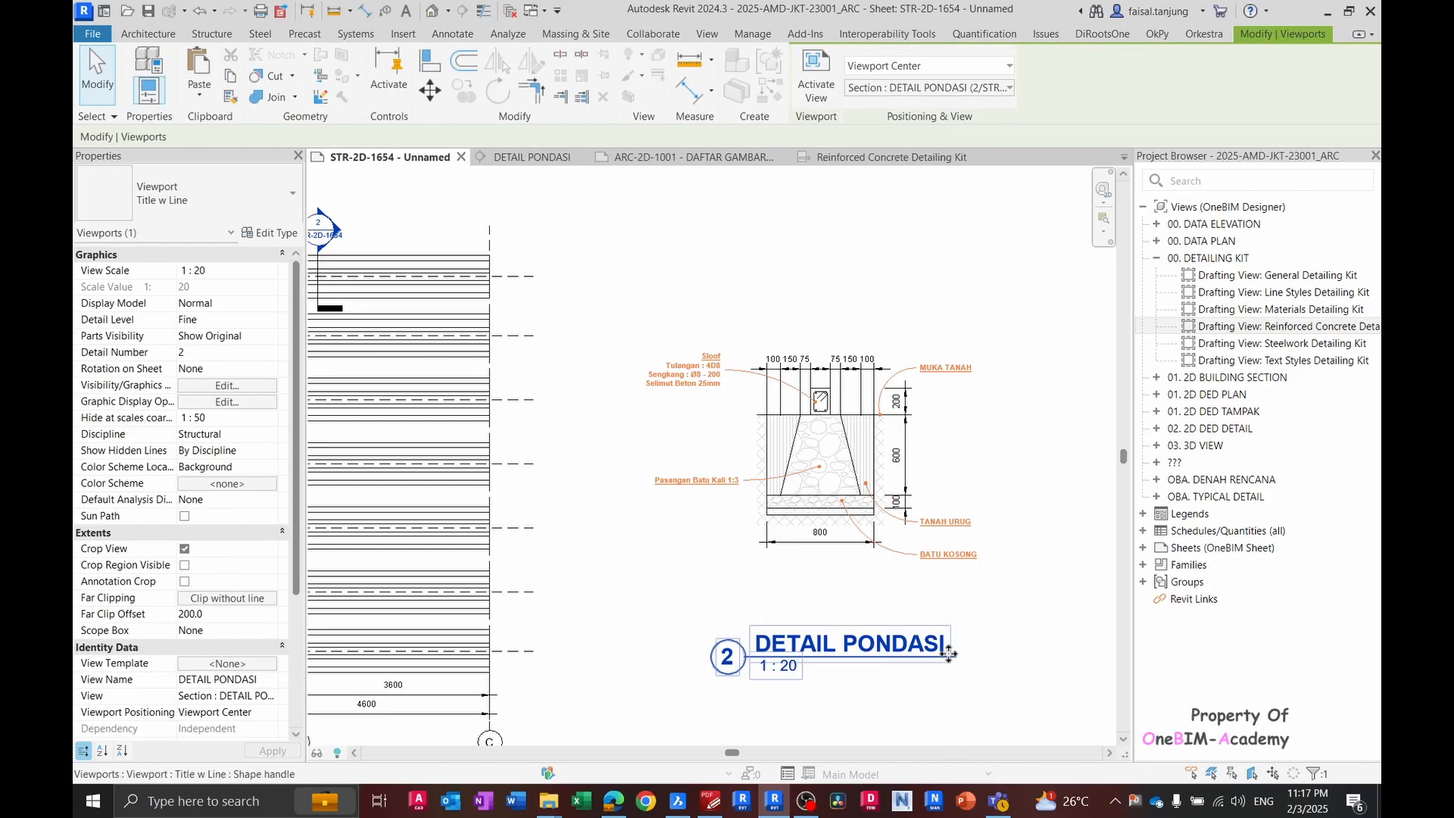
{"action": "left_click", "coordinate": [978, 610]}
{"action": "left_click", "coordinate": [920, 532]}
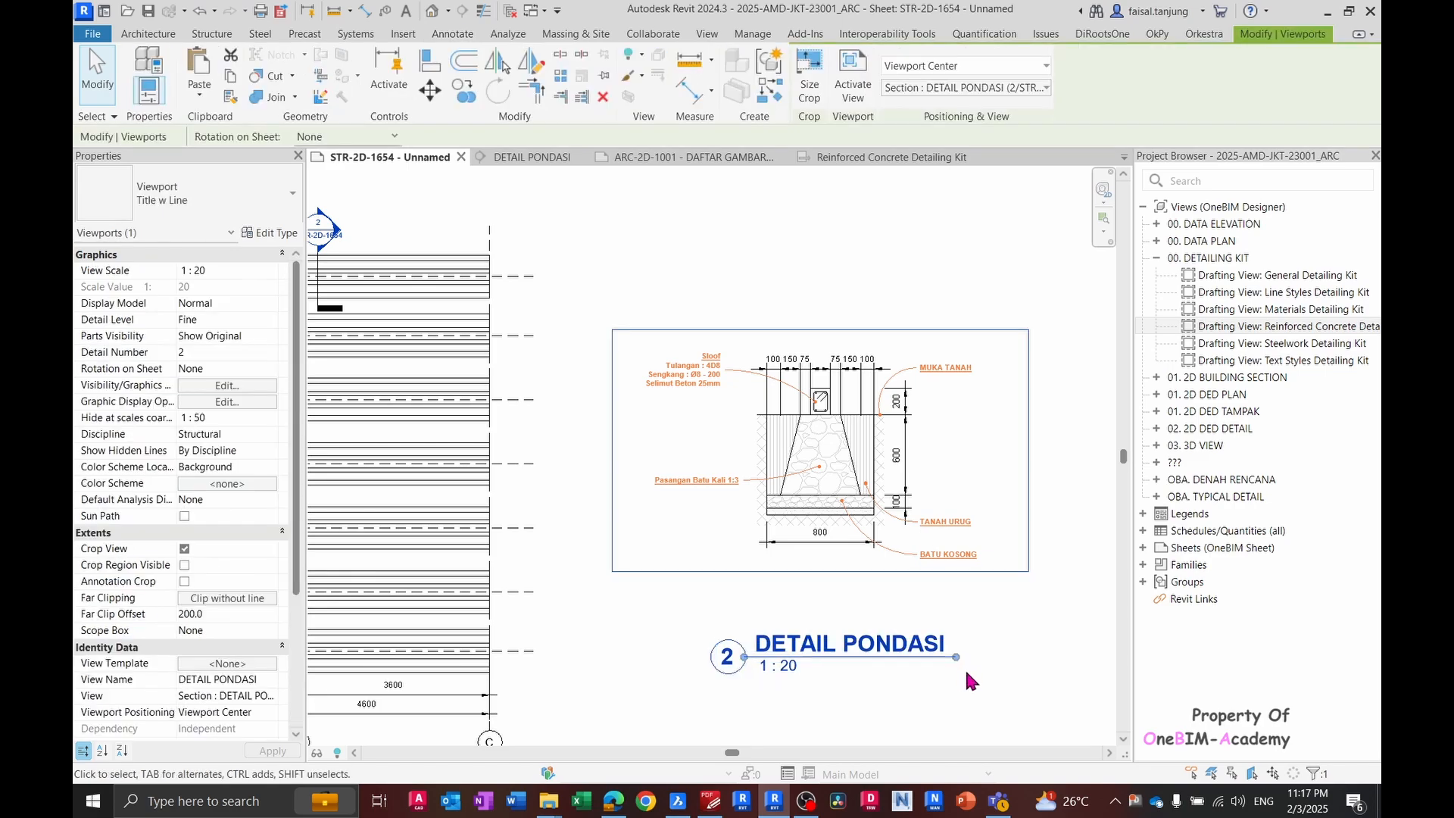
{"action": "left_click_drag", "start_coordinate": [957, 663], "coordinate": [991, 659]}
{"action": "key", "text": "Escape"}
- Nudge the DENAH RENCANA PONDASI viewport further left on the sheet
{"action": "scroll", "coordinate": [620, 453], "scroll_direction": "down", "scroll_amount": 5}
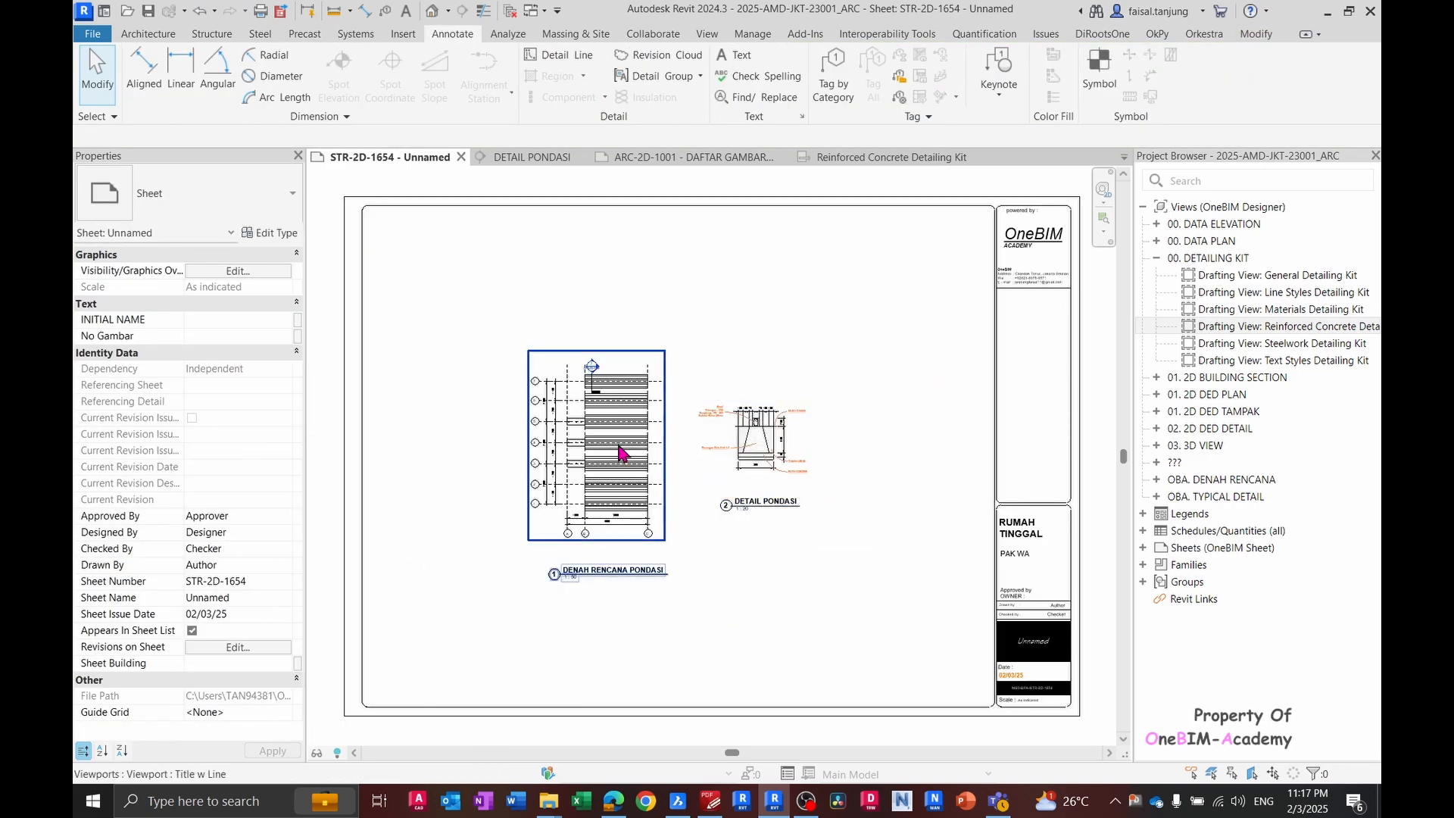
{"action": "left_click", "coordinate": [620, 453]}
{"action": "key", "text": "Left"}
{"action": "key", "text": "Left"}
{"action": "key", "text": "Left"}
{"action": "key", "text": "Left"}
{"action": "key", "text": "Left"}
{"action": "key", "text": "Left"}
{"action": "key", "text": "Left"}
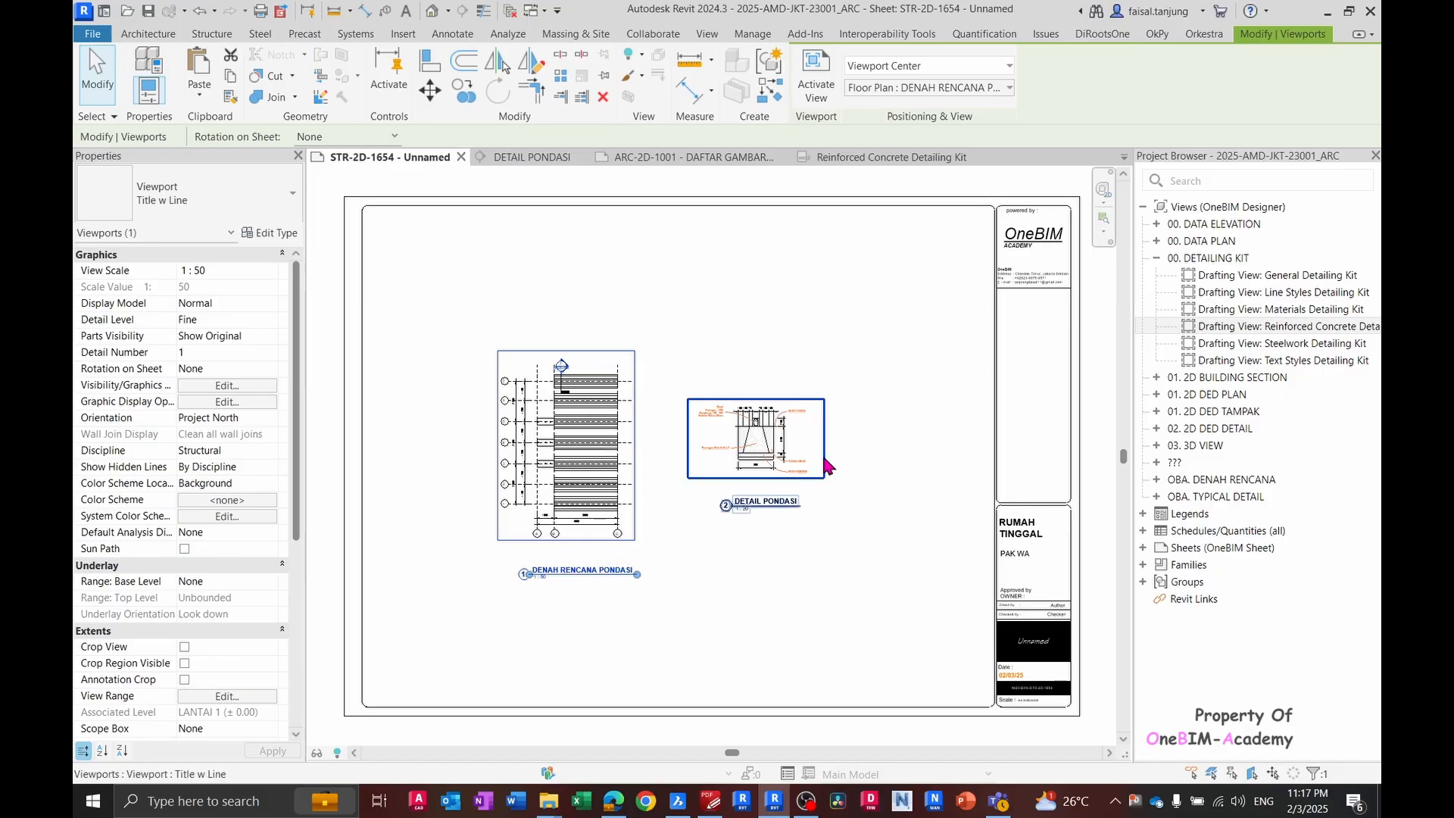
- Shift the DETAIL PONDASI viewport slightly right on the sheet, away from the foundation plan
{"action": "left_click", "coordinate": [823, 464]}
{"action": "scroll", "coordinate": [734, 449], "scroll_direction": "up", "scroll_amount": 4}
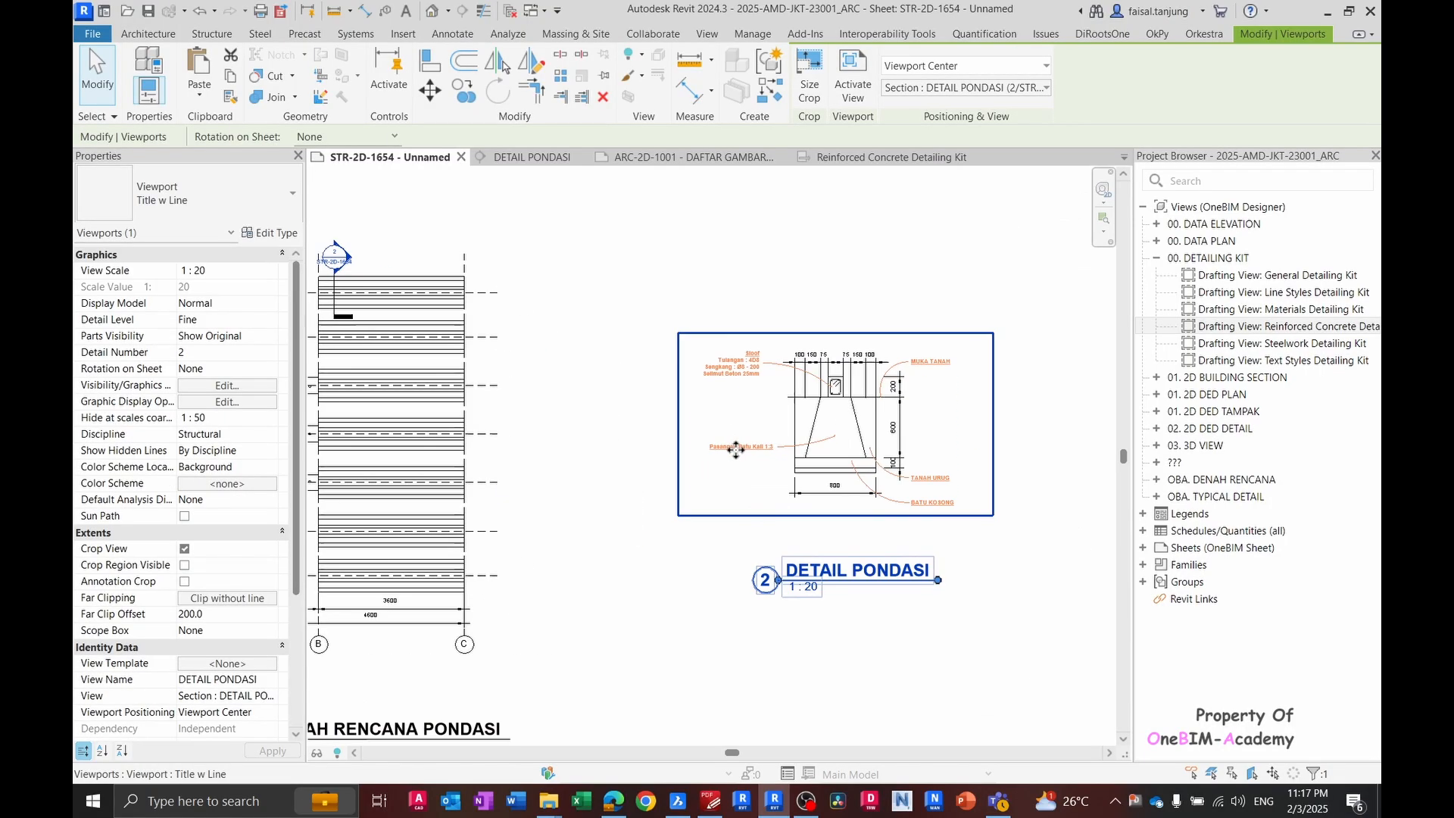
{"action": "scroll", "coordinate": [737, 450], "scroll_direction": "up", "scroll_amount": 4}
{"action": "scroll", "coordinate": [733, 571], "scroll_direction": "down", "scroll_amount": 7}
{"action": "key", "text": "Escape"}
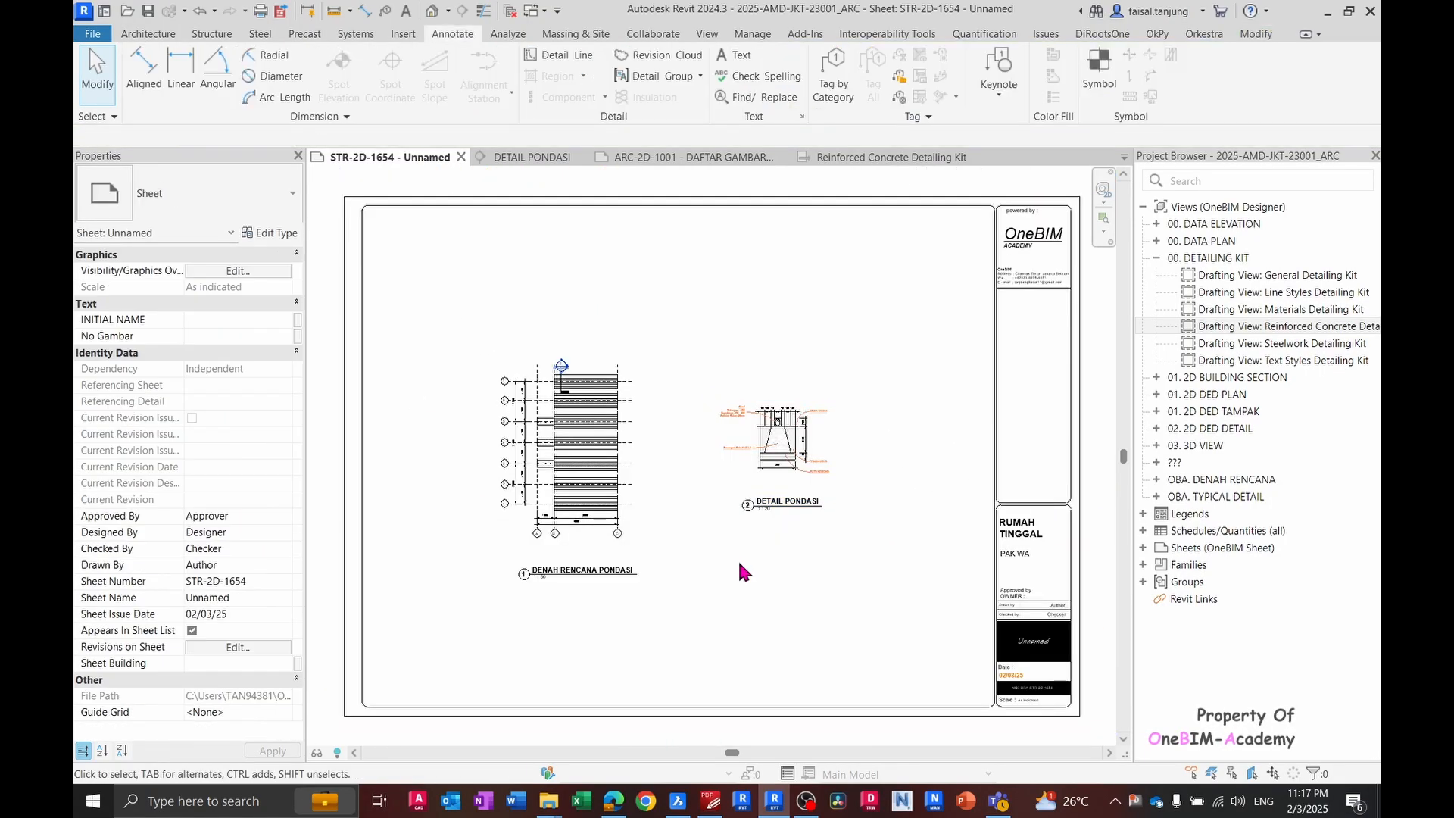
- Switch to the reference PDF and examine the GL +0.00 level marker beside the foundation detail, then return to Revit
{"action": "key", "text": "alt+Tab"}
{"action": "scroll", "coordinate": [774, 464], "scroll_direction": "down", "scroll_amount": 2, "text": "ctrl"}
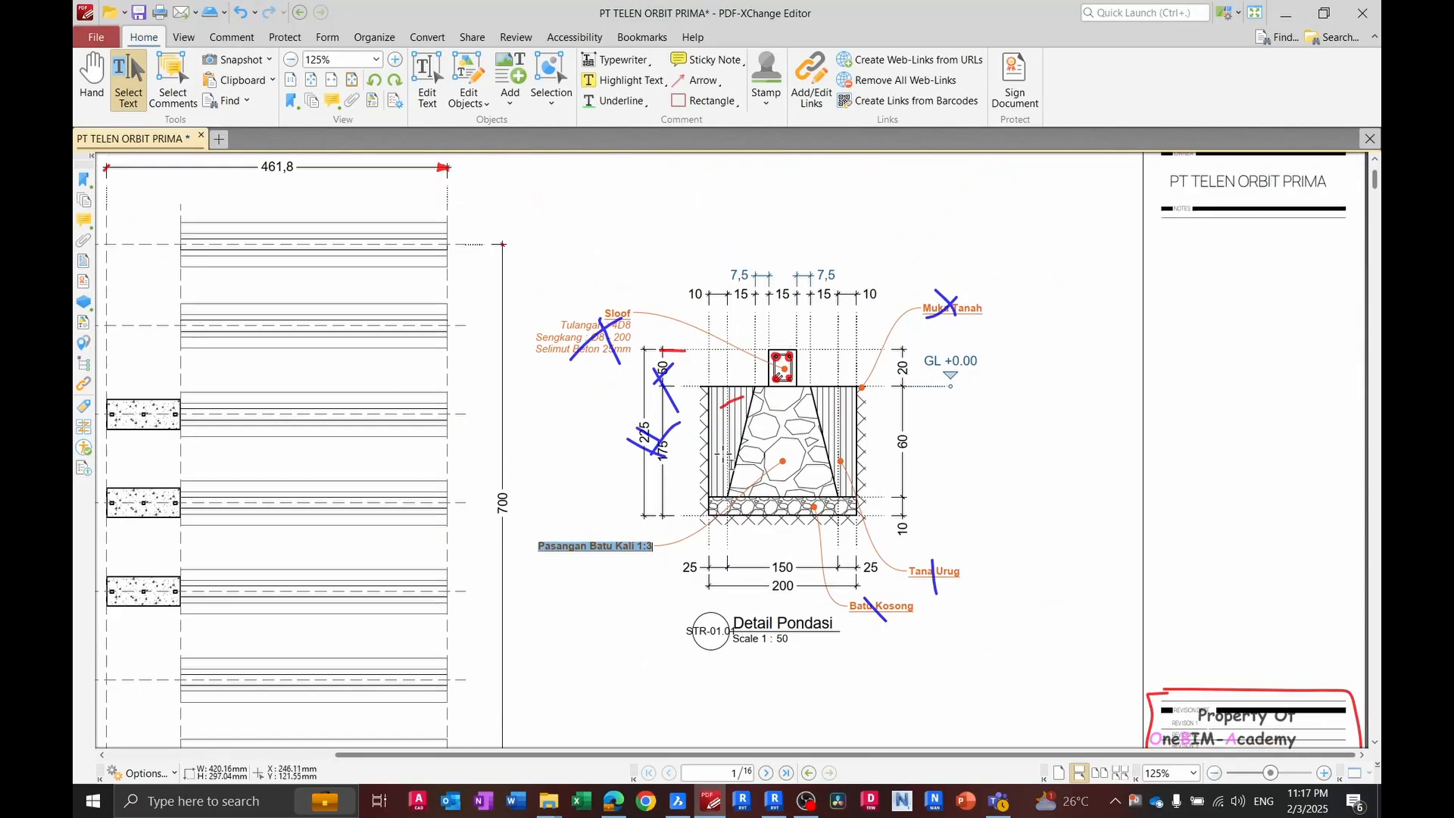
{"action": "scroll", "coordinate": [720, 455], "scroll_direction": "down", "scroll_amount": 2, "text": "ctrl"}
{"action": "scroll", "coordinate": [833, 379], "scroll_direction": "down", "scroll_amount": 2}
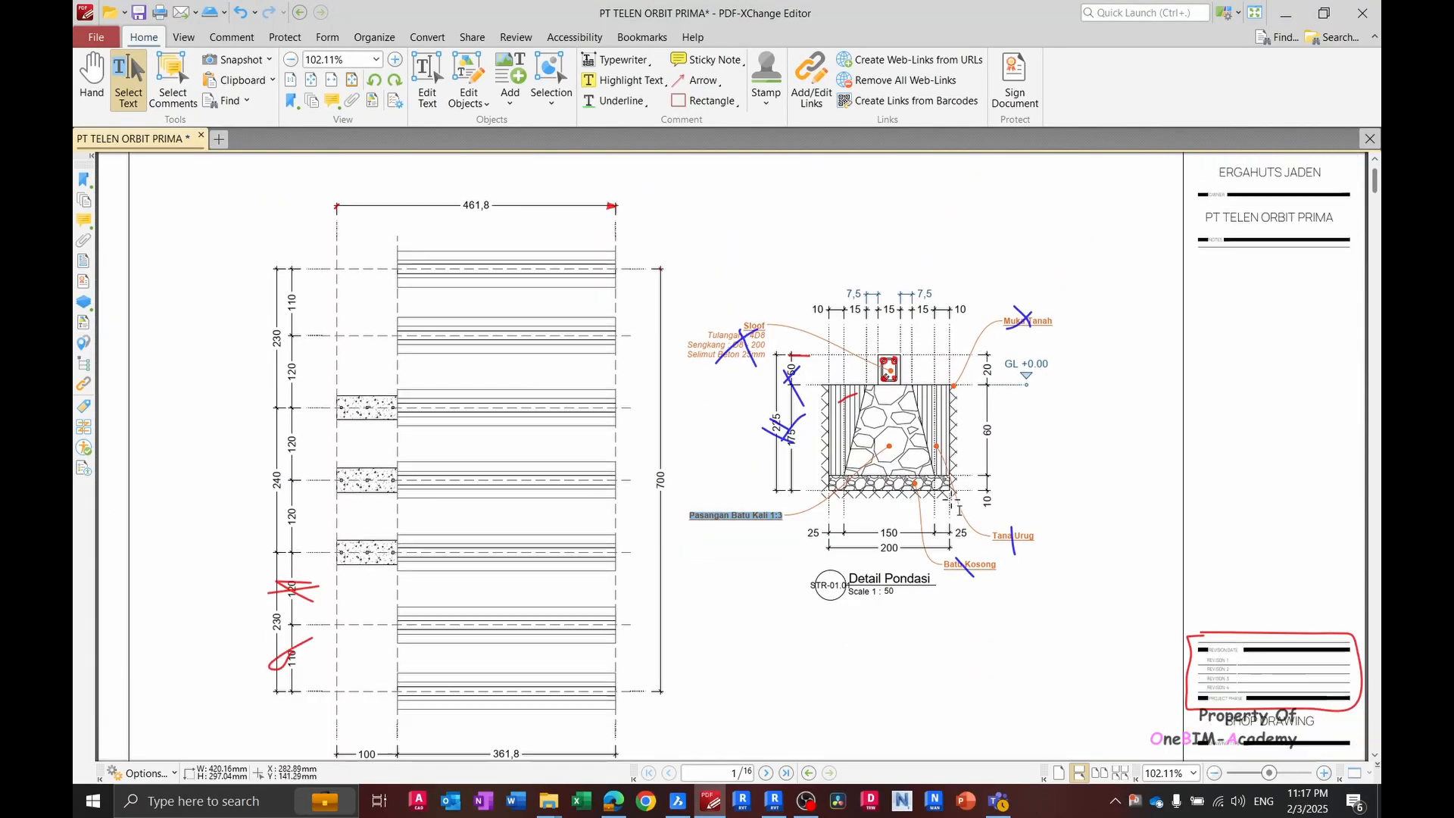
{"action": "scroll", "coordinate": [987, 328], "scroll_direction": "up", "scroll_amount": 5, "text": "ctrl"}
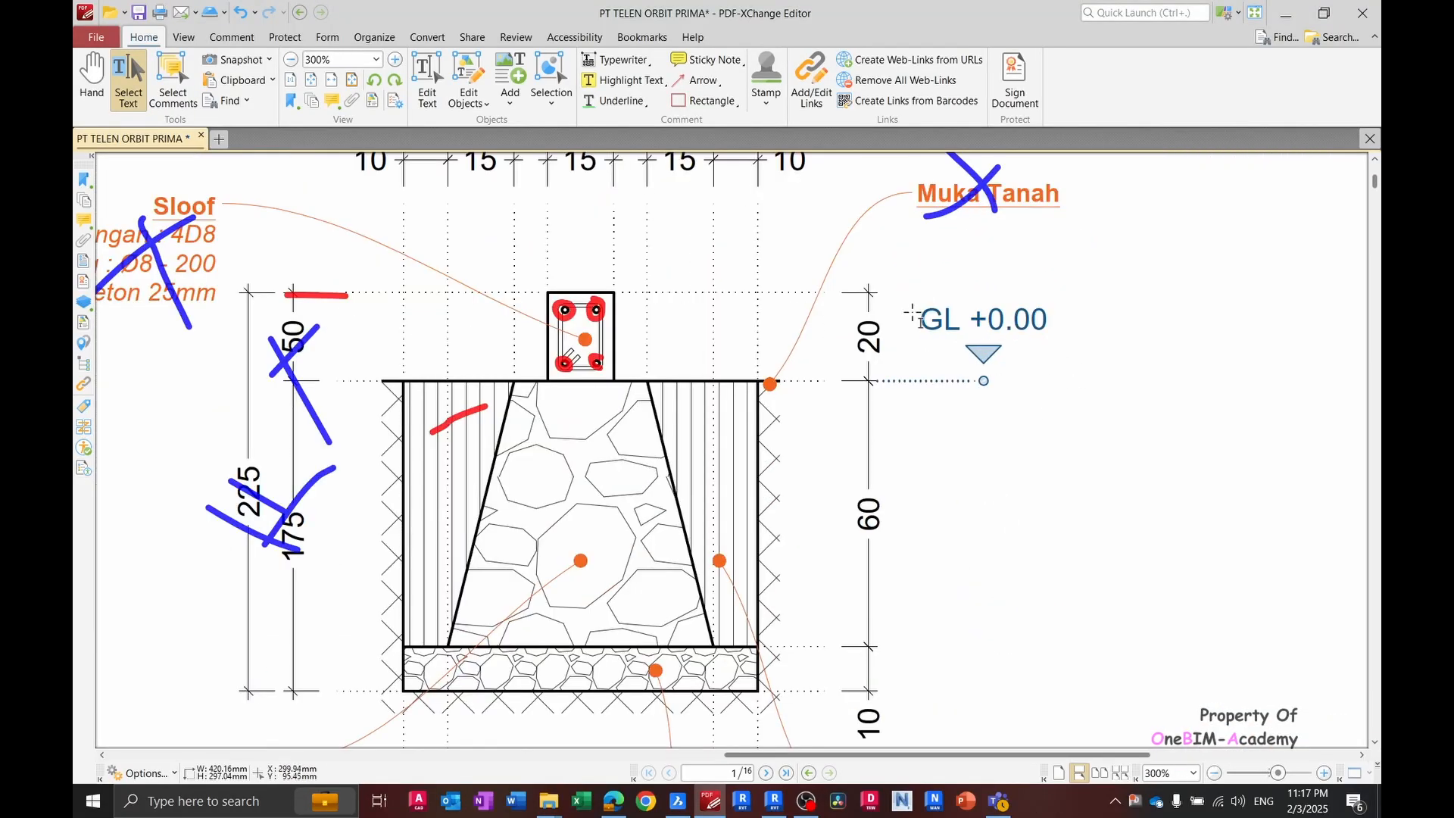
{"action": "left_click_drag", "start_coordinate": [913, 312], "coordinate": [1071, 323]}
{"action": "key", "text": "alt+Tab"}
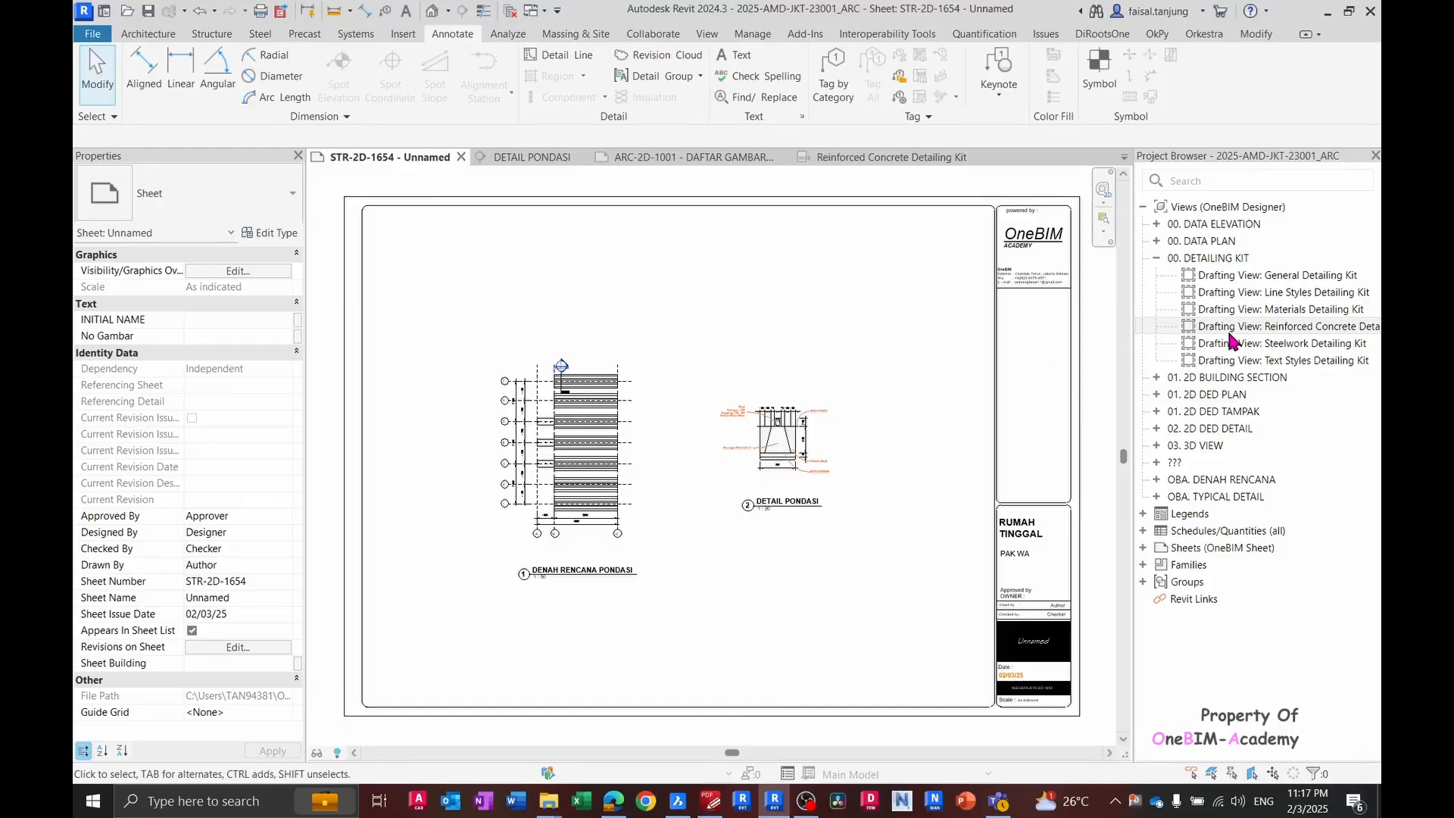
- Open the General Detailing Kit drafting view, inspect the dummy level symbol, and close the ARC-2D-1001 sheet view
{"action": "double_click", "coordinate": [1278, 276]}
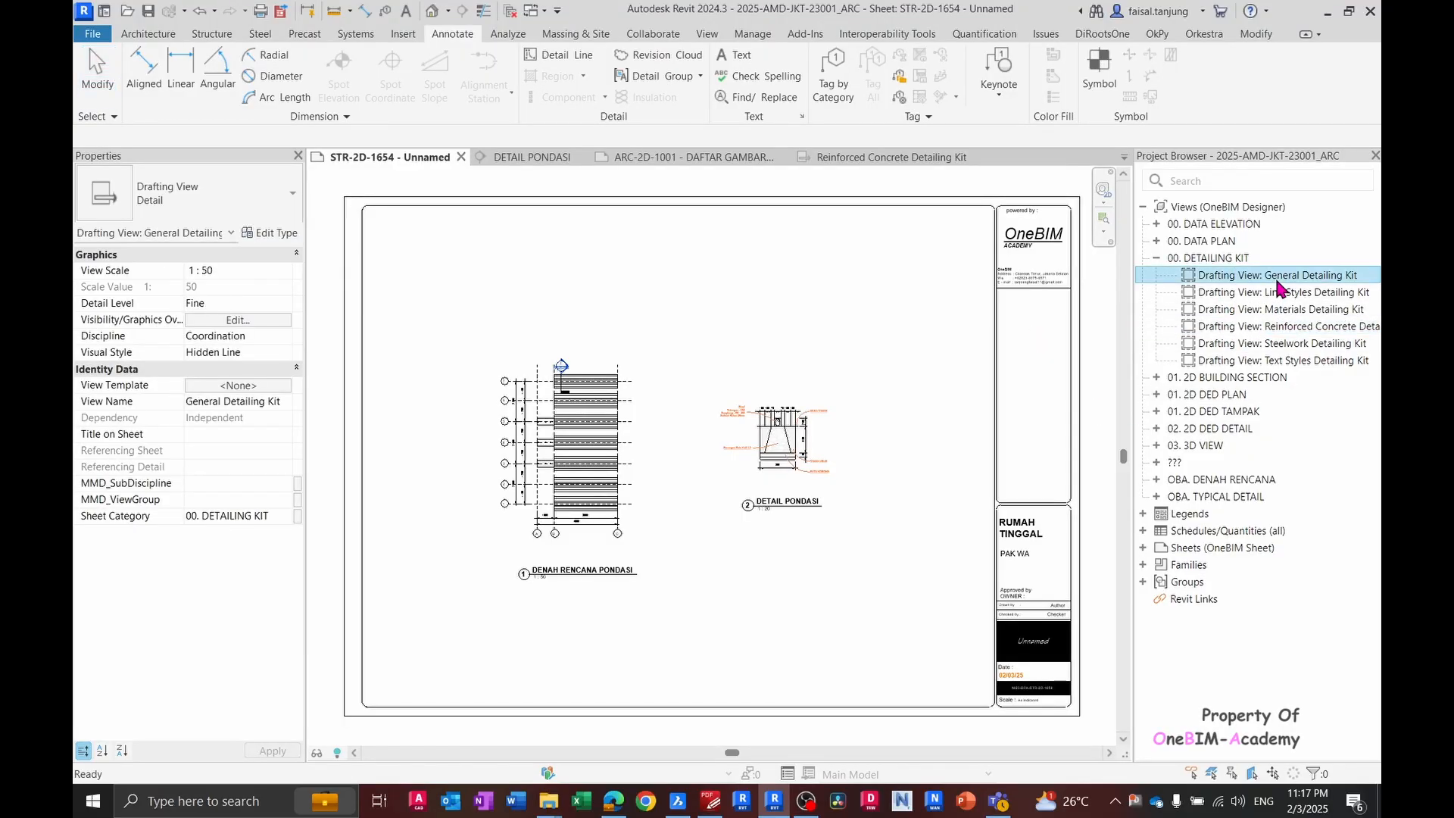
{"action": "scroll", "coordinate": [474, 321], "scroll_direction": "up", "scroll_amount": 6}
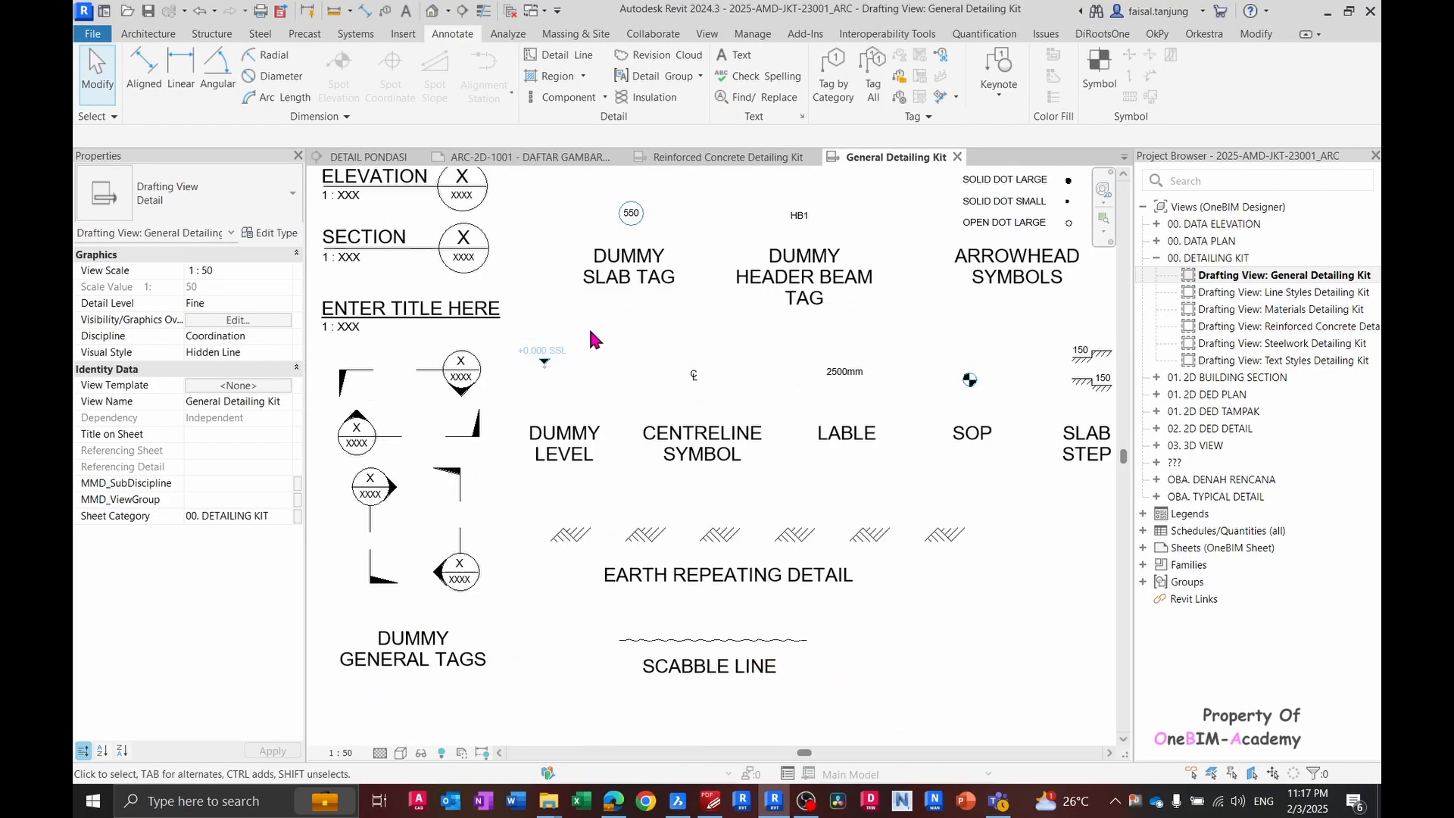
{"action": "left_click", "coordinate": [583, 367]}
{"action": "scroll", "coordinate": [584, 365], "scroll_direction": "down", "scroll_amount": 3}
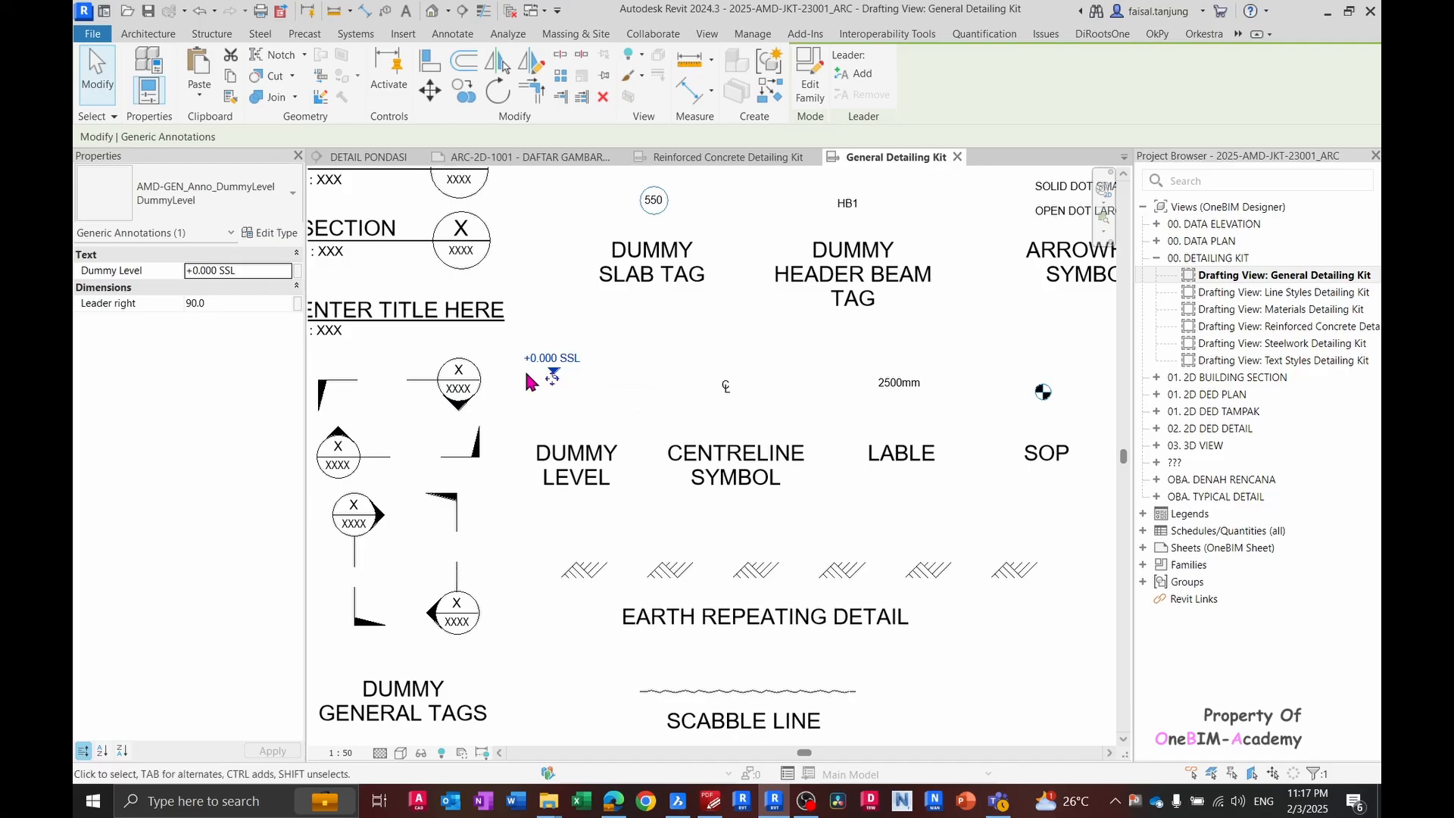
{"action": "scroll", "coordinate": [531, 370], "scroll_direction": "up", "scroll_amount": 4}
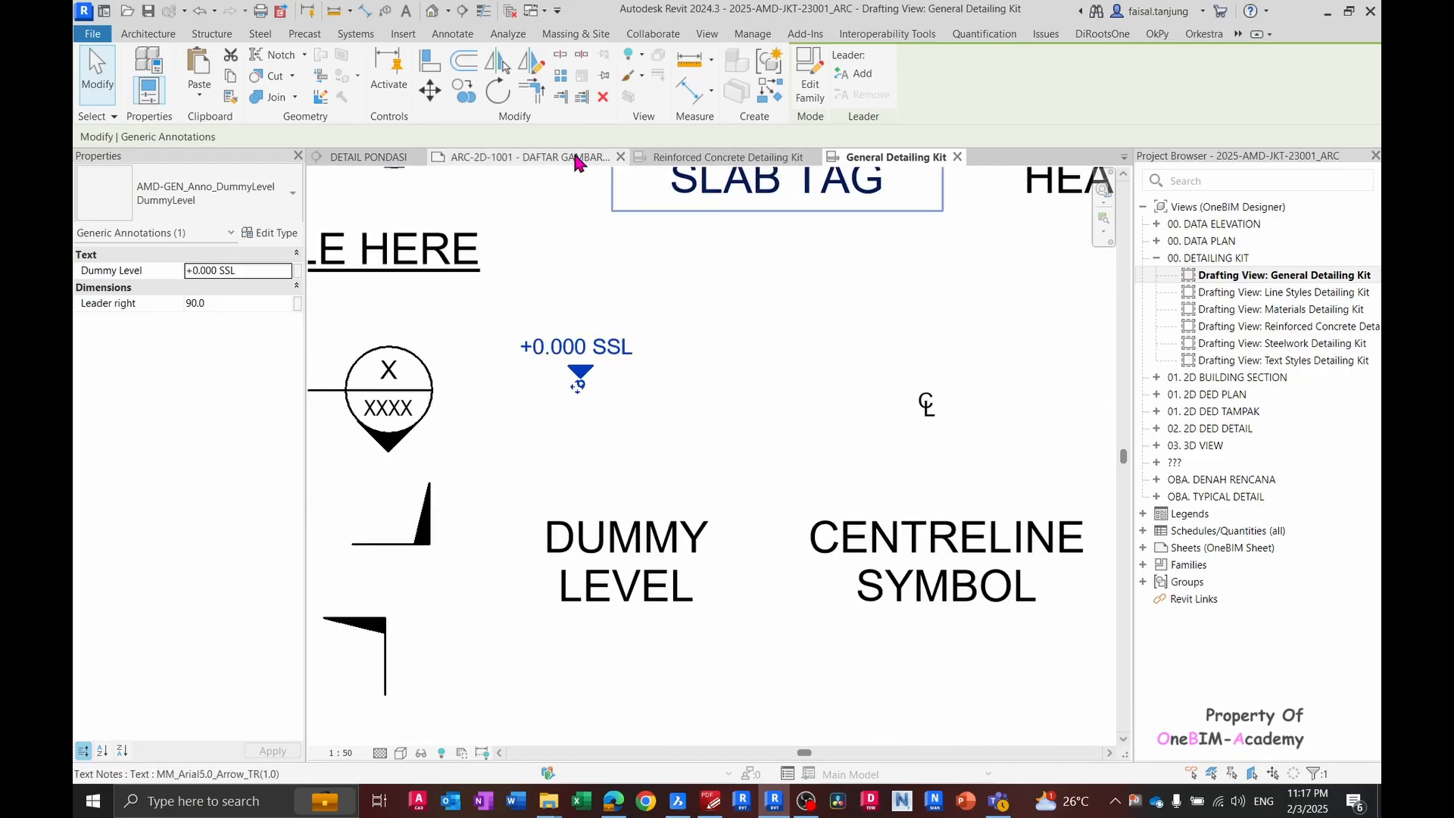
{"action": "left_click", "coordinate": [622, 161]}
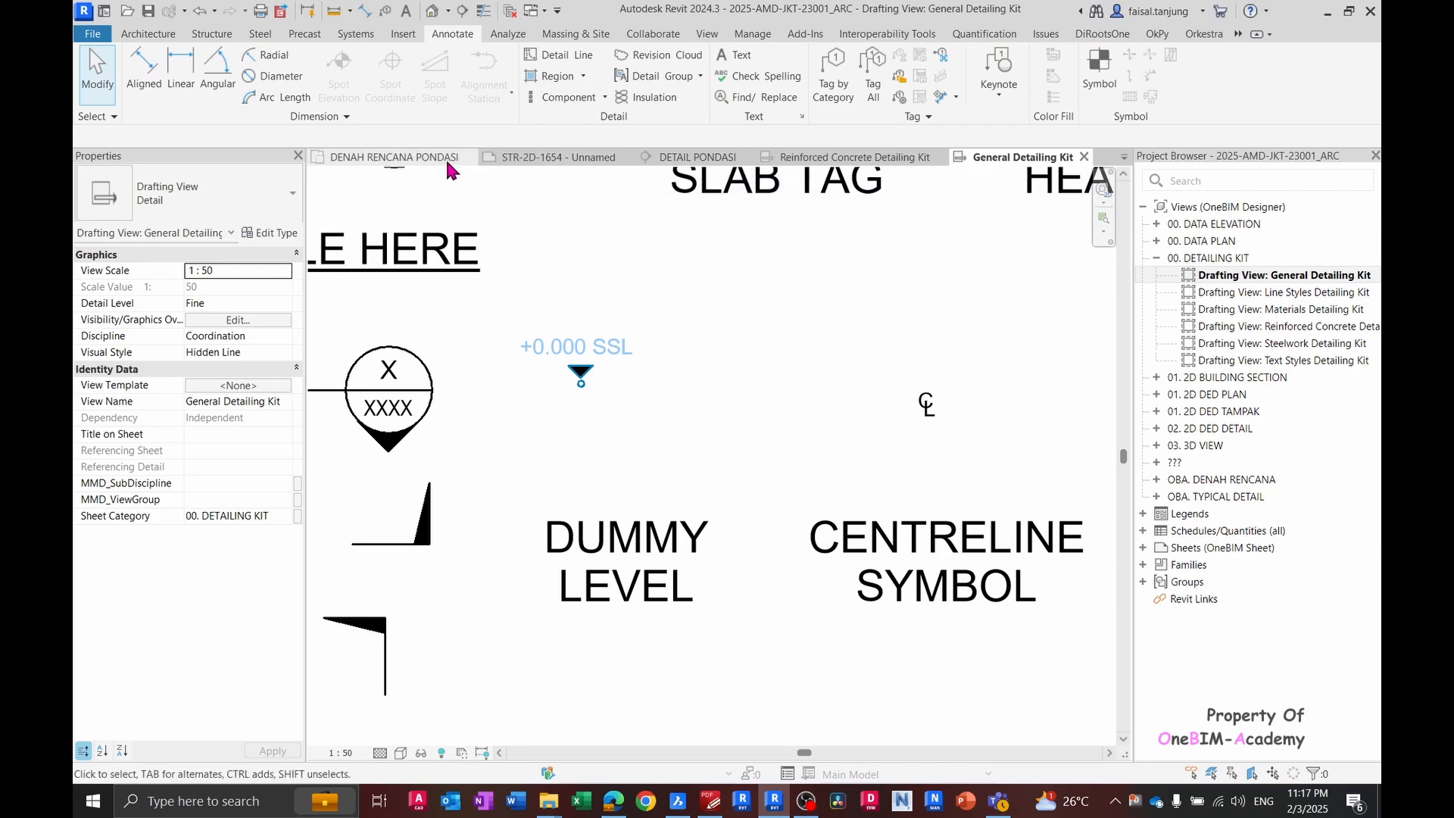
- Return to sheet STR-2D-1654, activate the DETAIL PONDASI viewport, and paste the copied dummy level symbol beside the 200 dimension
{"action": "left_click", "coordinate": [578, 159]}
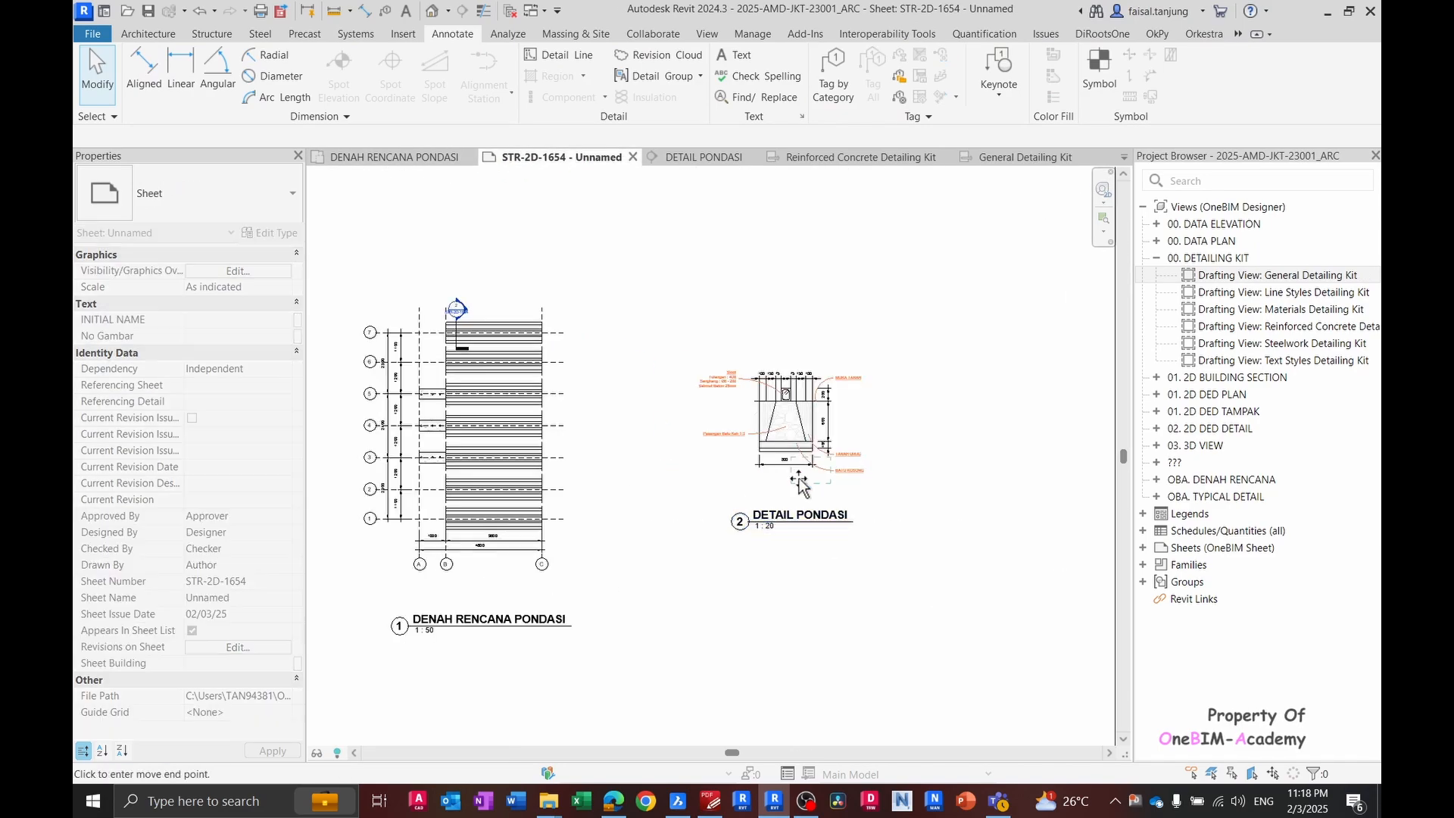
{"action": "left_click_drag", "start_coordinate": [769, 427], "coordinate": [771, 426]}
{"action": "scroll", "coordinate": [811, 394], "scroll_direction": "up", "scroll_amount": 2}
{"action": "double_click", "coordinate": [846, 394]}
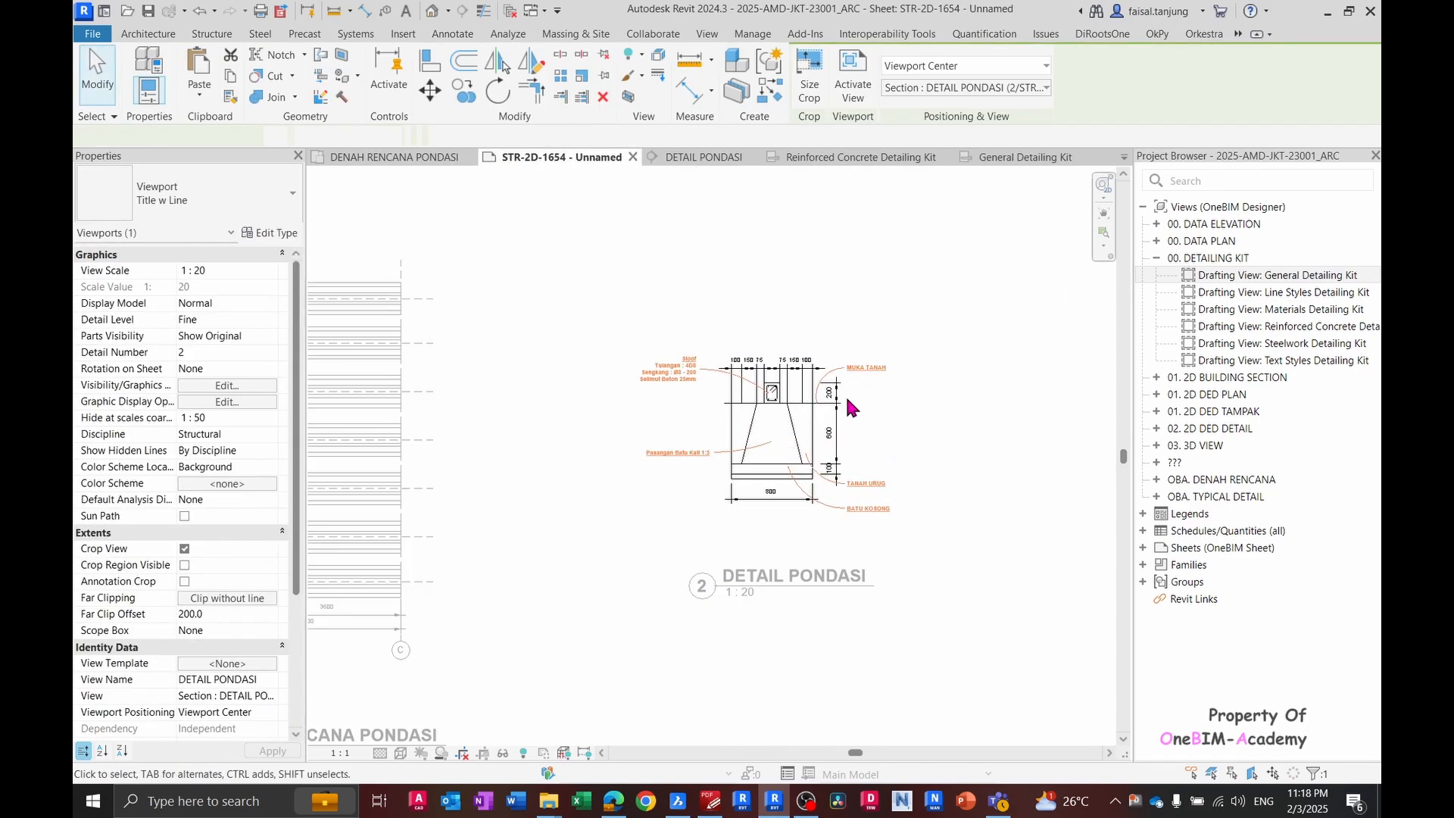
{"action": "scroll", "coordinate": [847, 394], "scroll_direction": "up", "scroll_amount": 2}
{"action": "left_click_drag", "start_coordinate": [907, 414], "coordinate": [956, 413]}
{"action": "scroll", "coordinate": [883, 409], "scroll_direction": "up", "scroll_amount": 2}
{"action": "scroll", "coordinate": [907, 403], "scroll_direction": "up", "scroll_amount": 3}
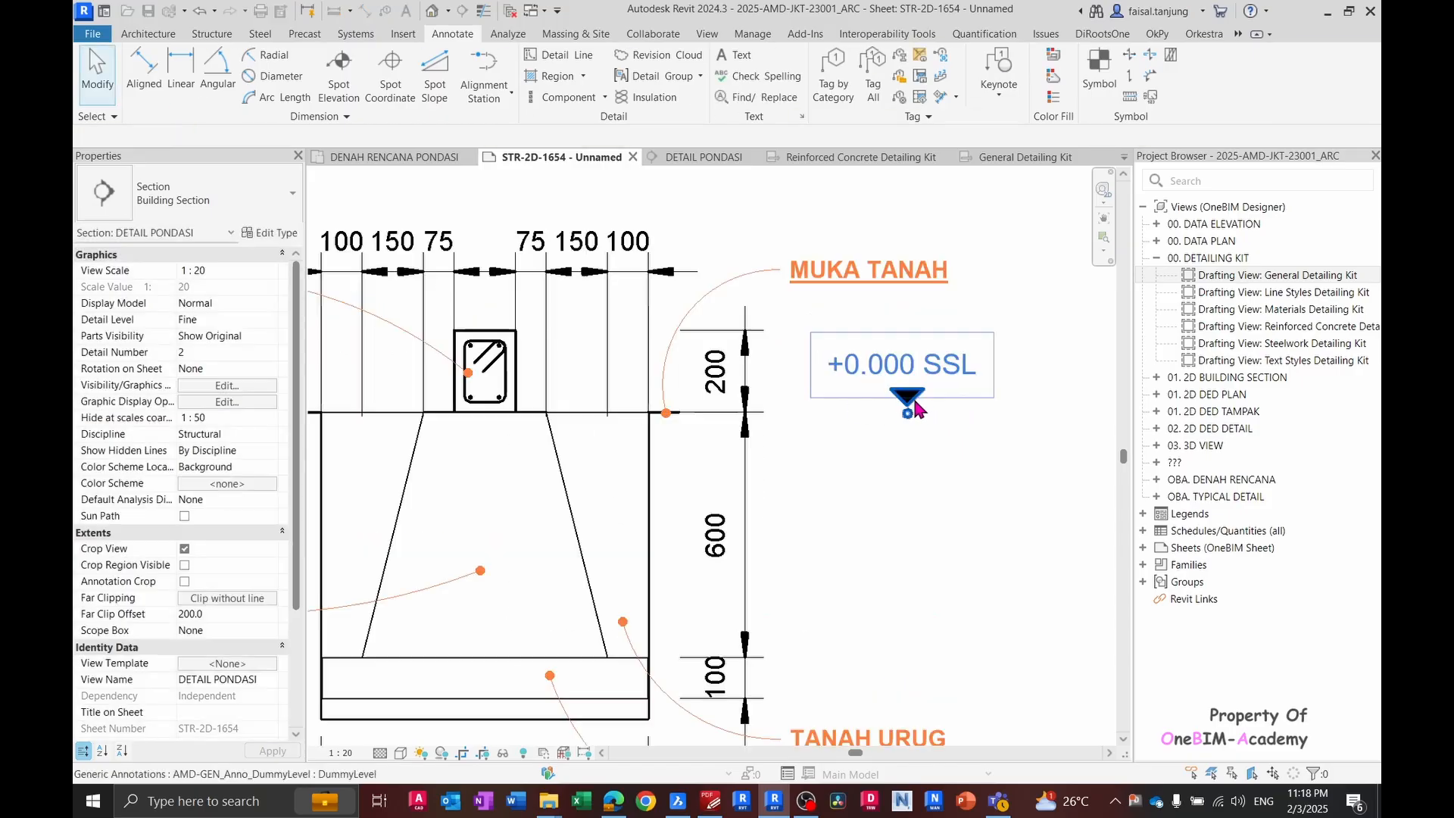
- Look up the ground level label in the reference PDF and set the dummy level symbol's text to GL +0.00
{"action": "key", "text": "alt+Tab"}
{"action": "left_click", "coordinate": [933, 320]}
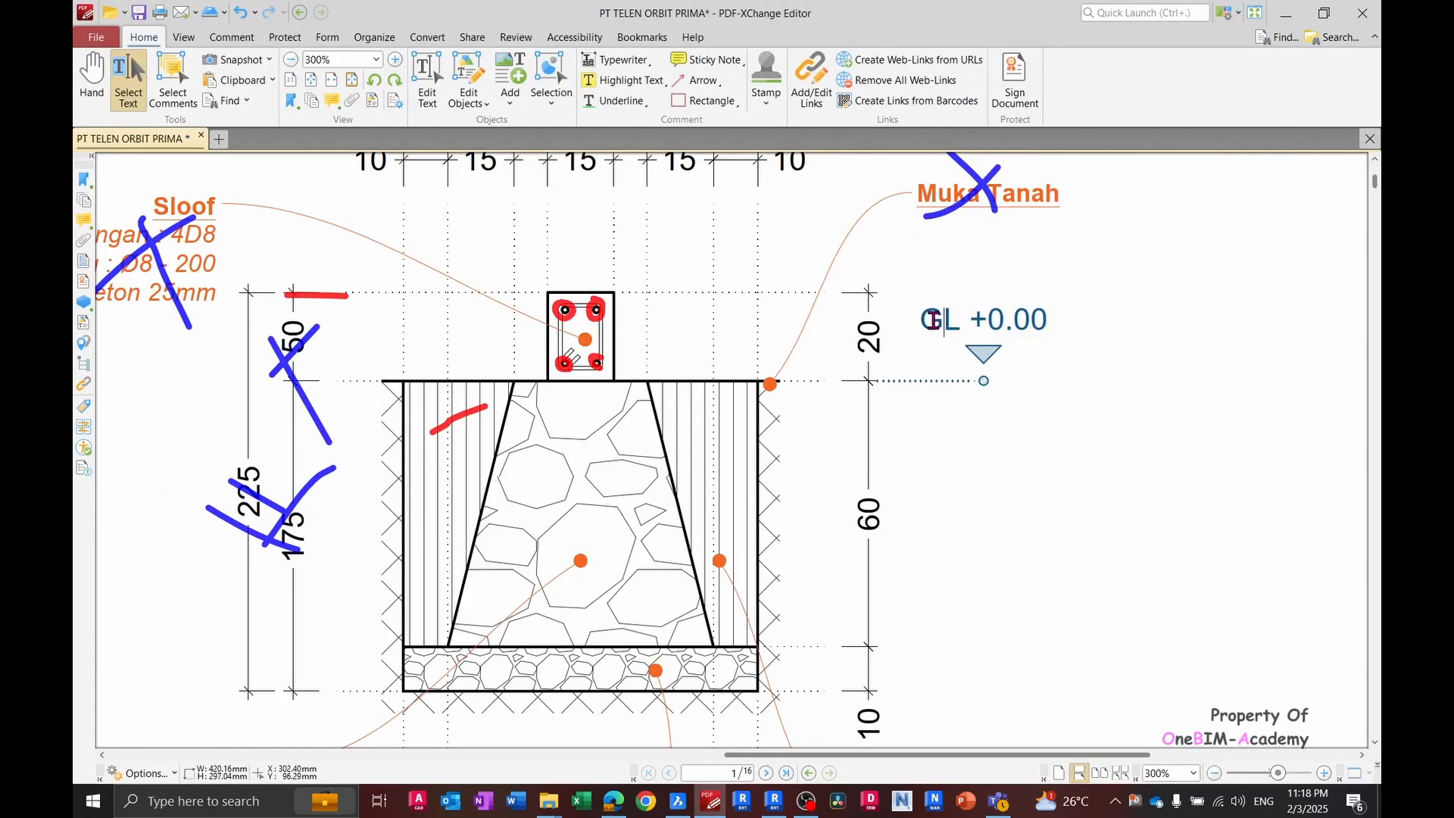
{"action": "key", "text": "alt+Tab"}
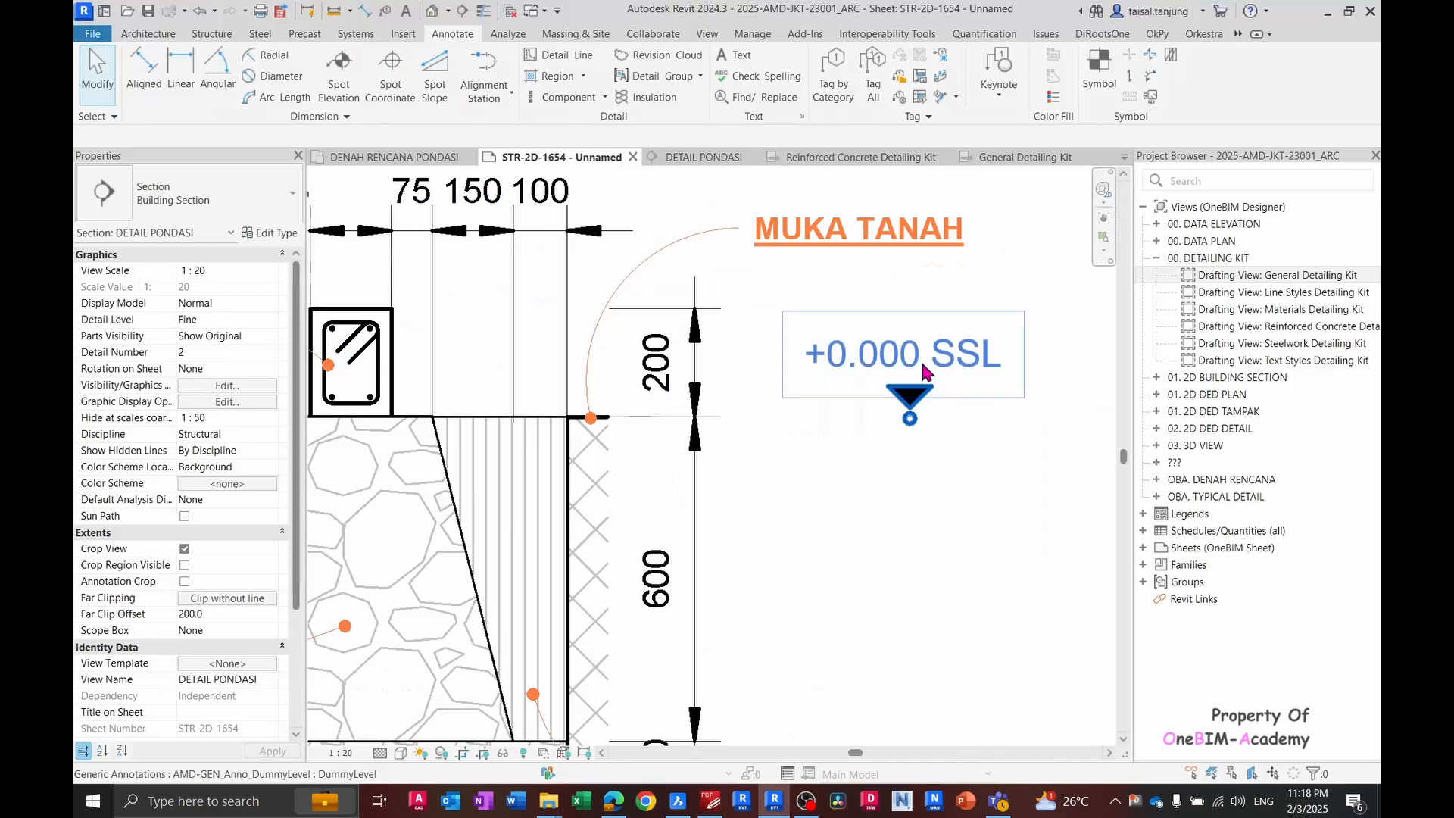
{"action": "left_click", "coordinate": [924, 355]}
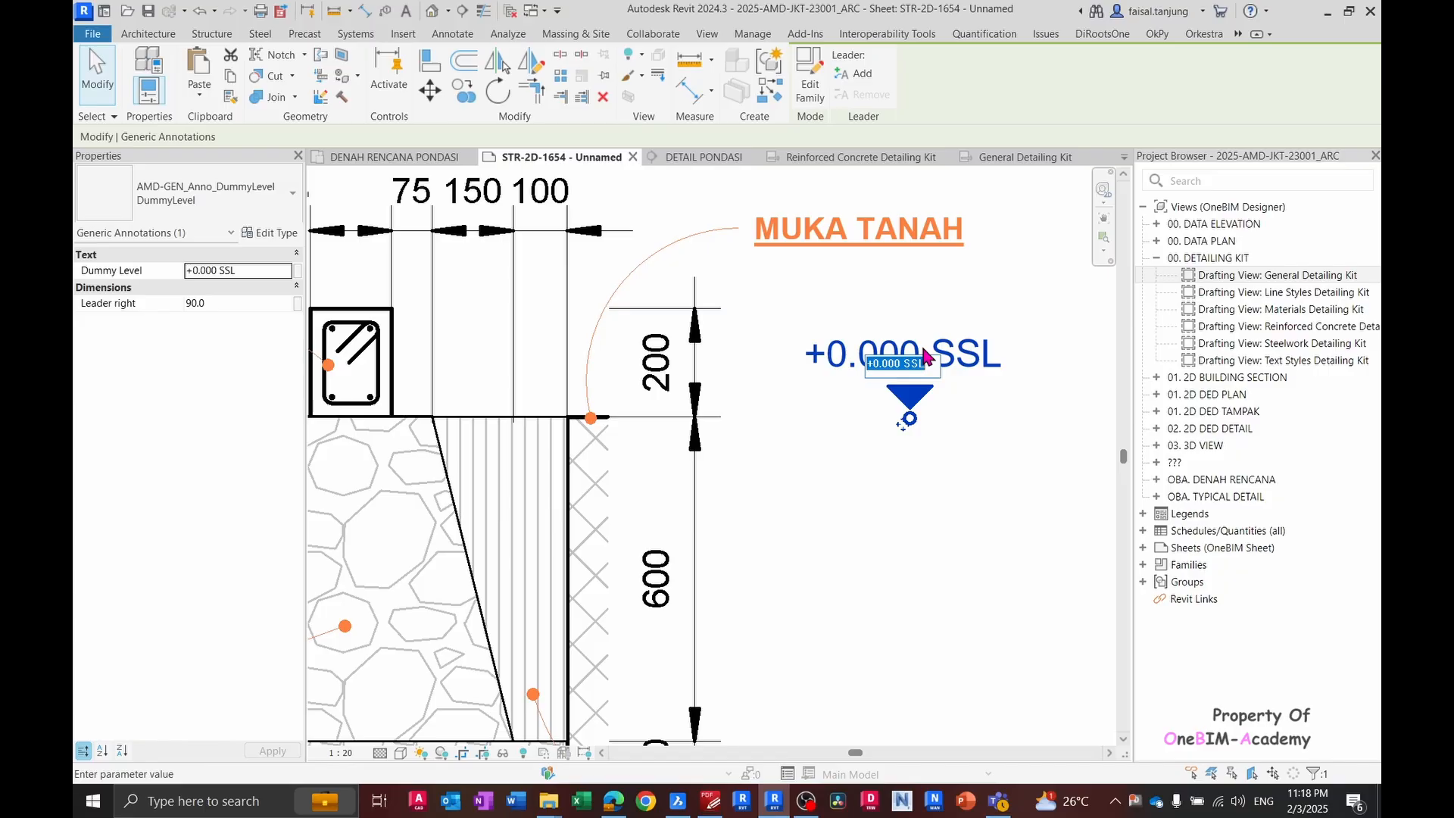
{"action": "left_click", "coordinate": [932, 497]}
{"action": "left_click", "coordinate": [906, 403]}
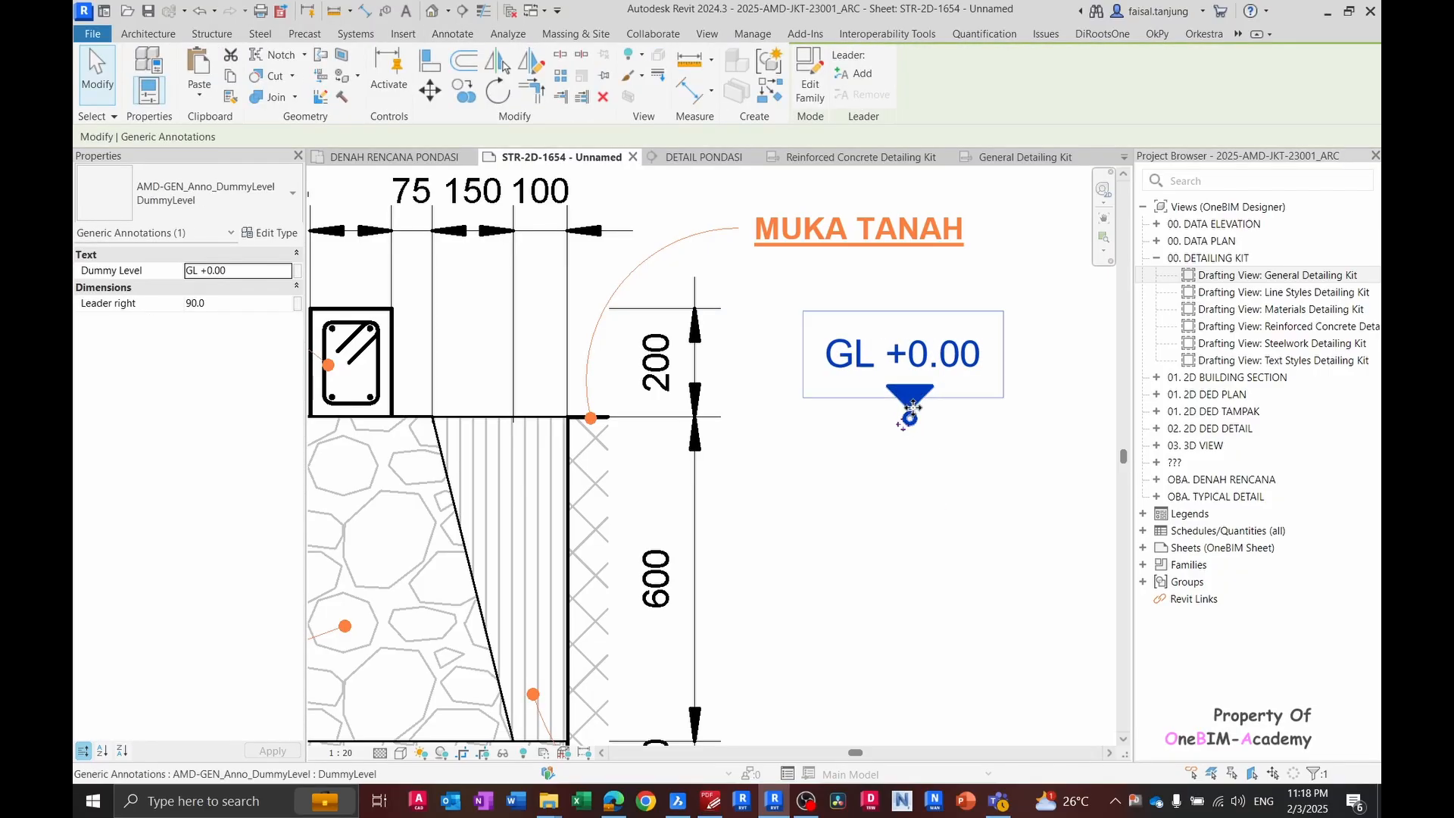
- Move the GL +0.00 marker closer to the vertical dimensions beside the foundation
{"action": "left_click_drag", "start_coordinate": [904, 399], "coordinate": [778, 384]}
{"action": "key", "text": "Escape"}
{"action": "left_click", "coordinate": [649, 416]}
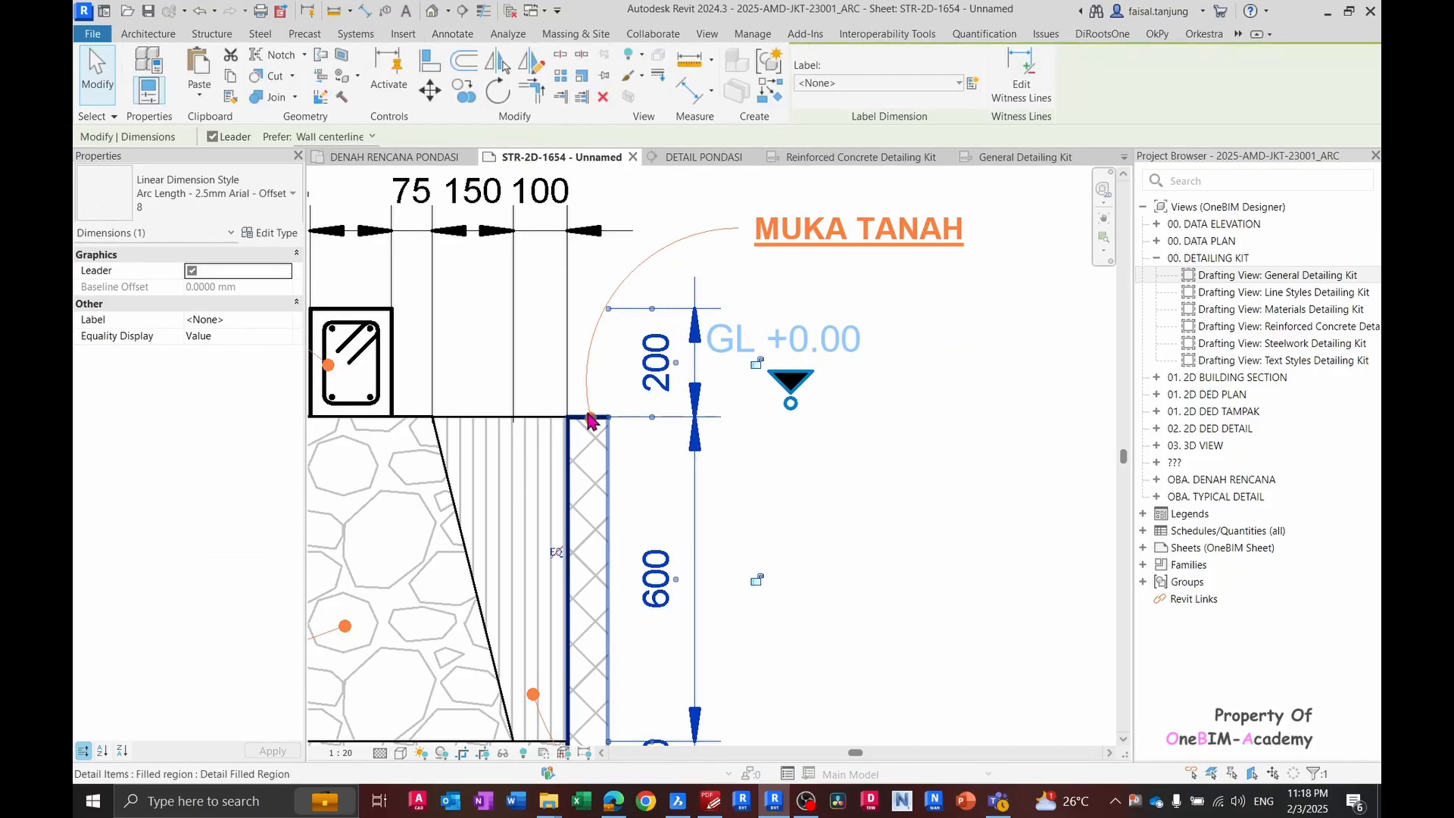
{"action": "key", "text": "Escape"}
{"action": "left_click", "coordinate": [587, 417]}
{"action": "key", "text": "Escape"}
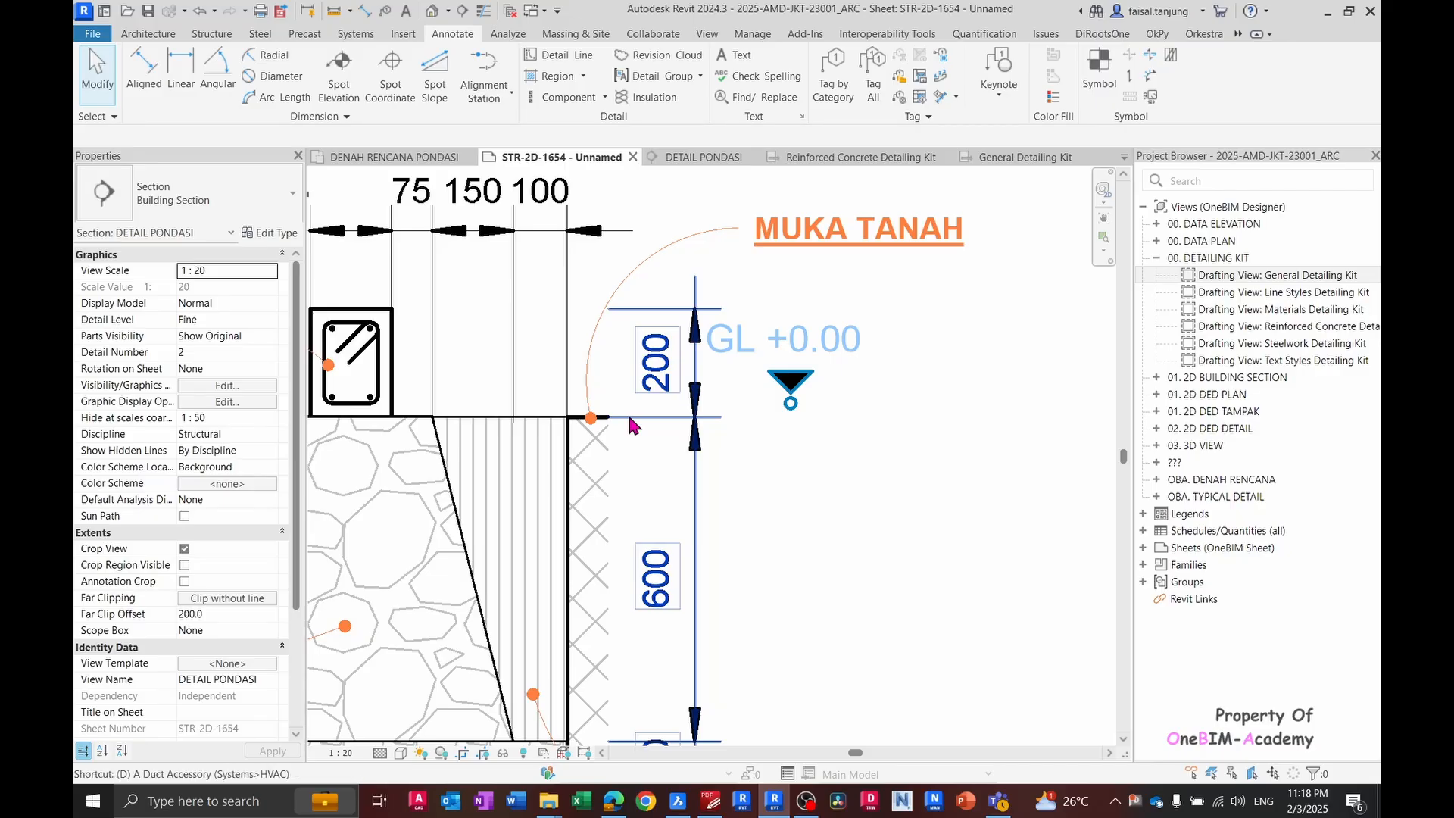
- Draw a short horizontal detail line in Medium Lines, extending the ground line past the soil hatch under MUKA TANAH
{"action": "key", "text": "l"}
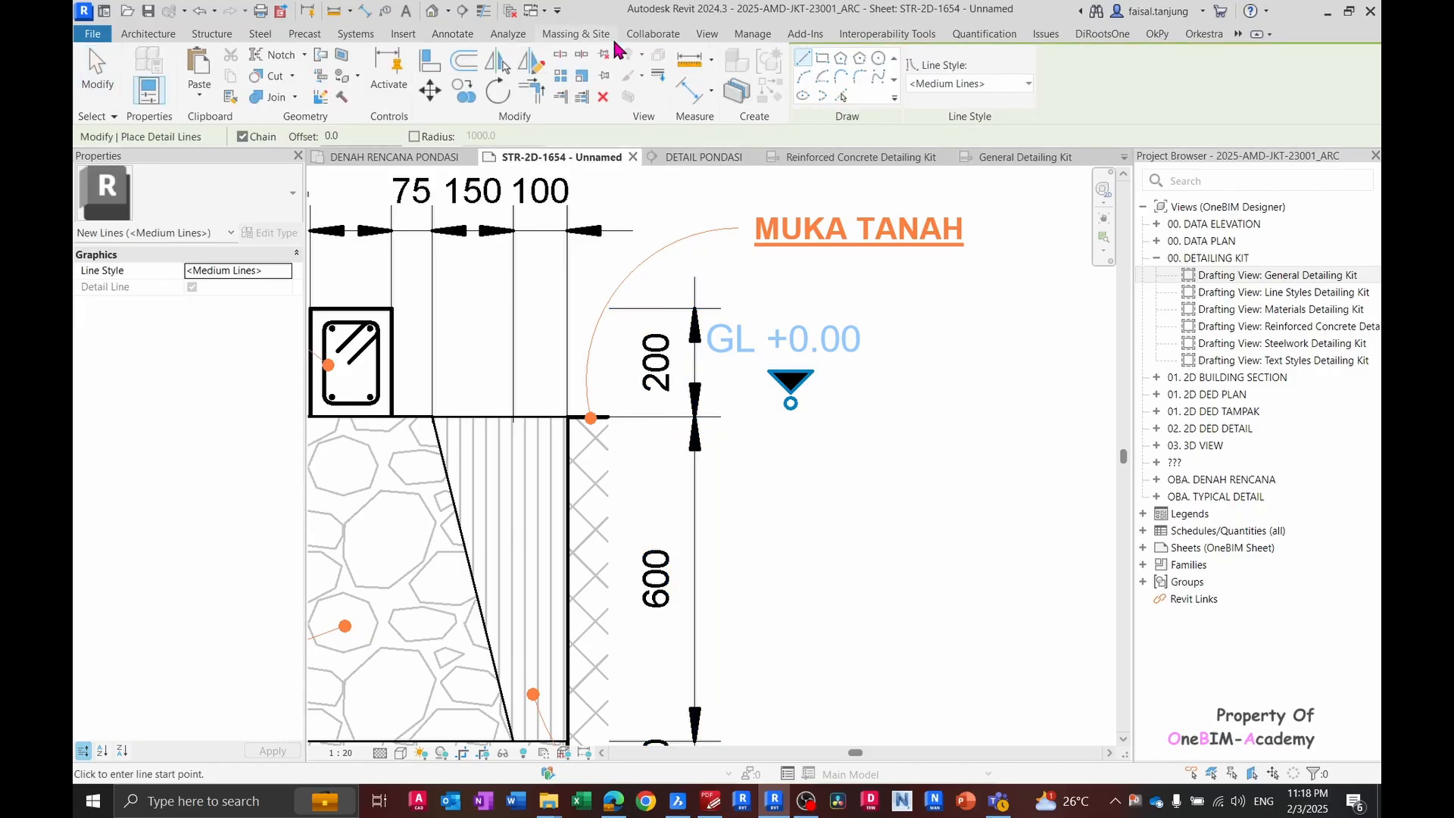
{"action": "left_click", "coordinate": [448, 35]}
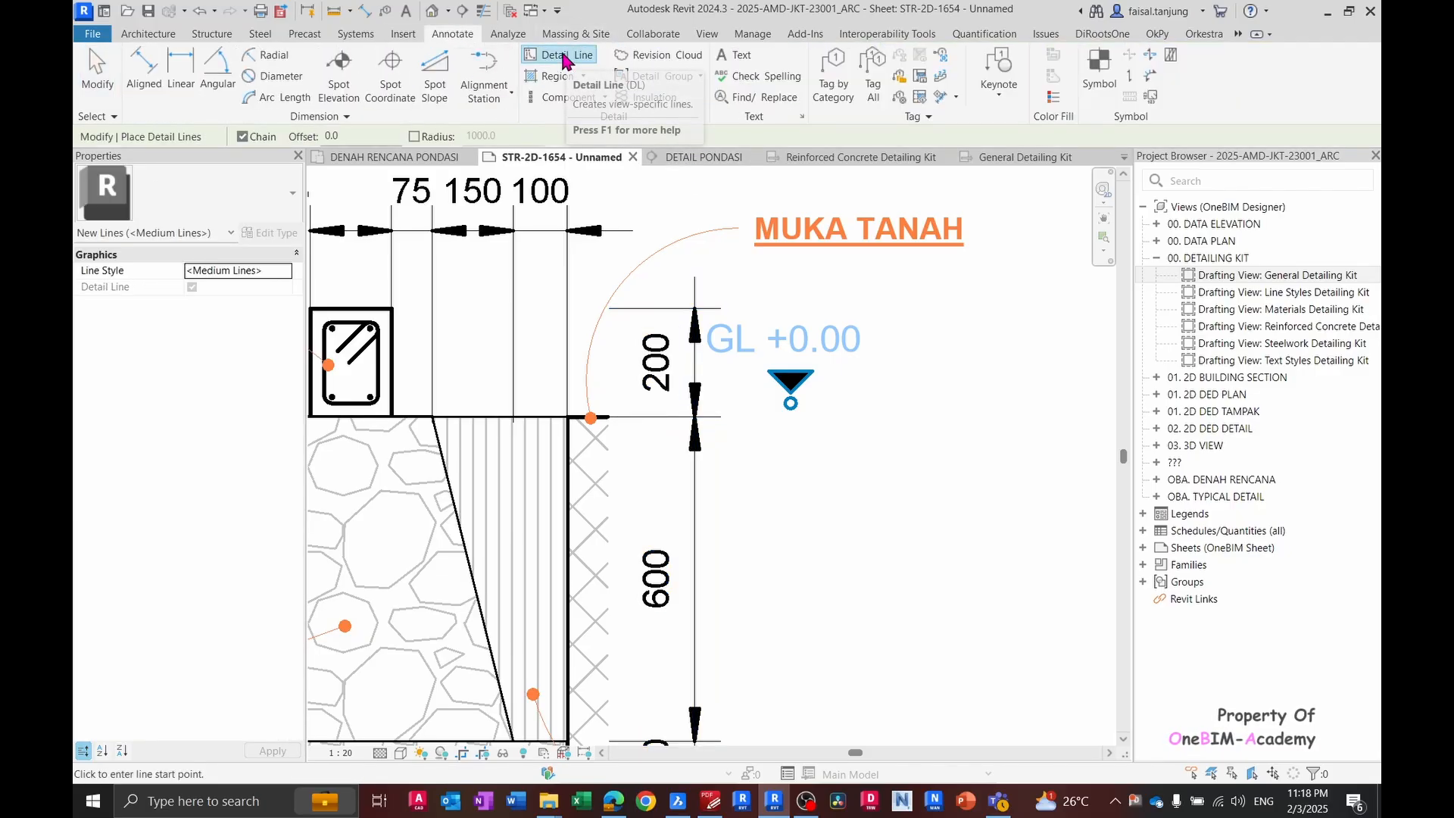
{"action": "left_click", "coordinate": [608, 416]}
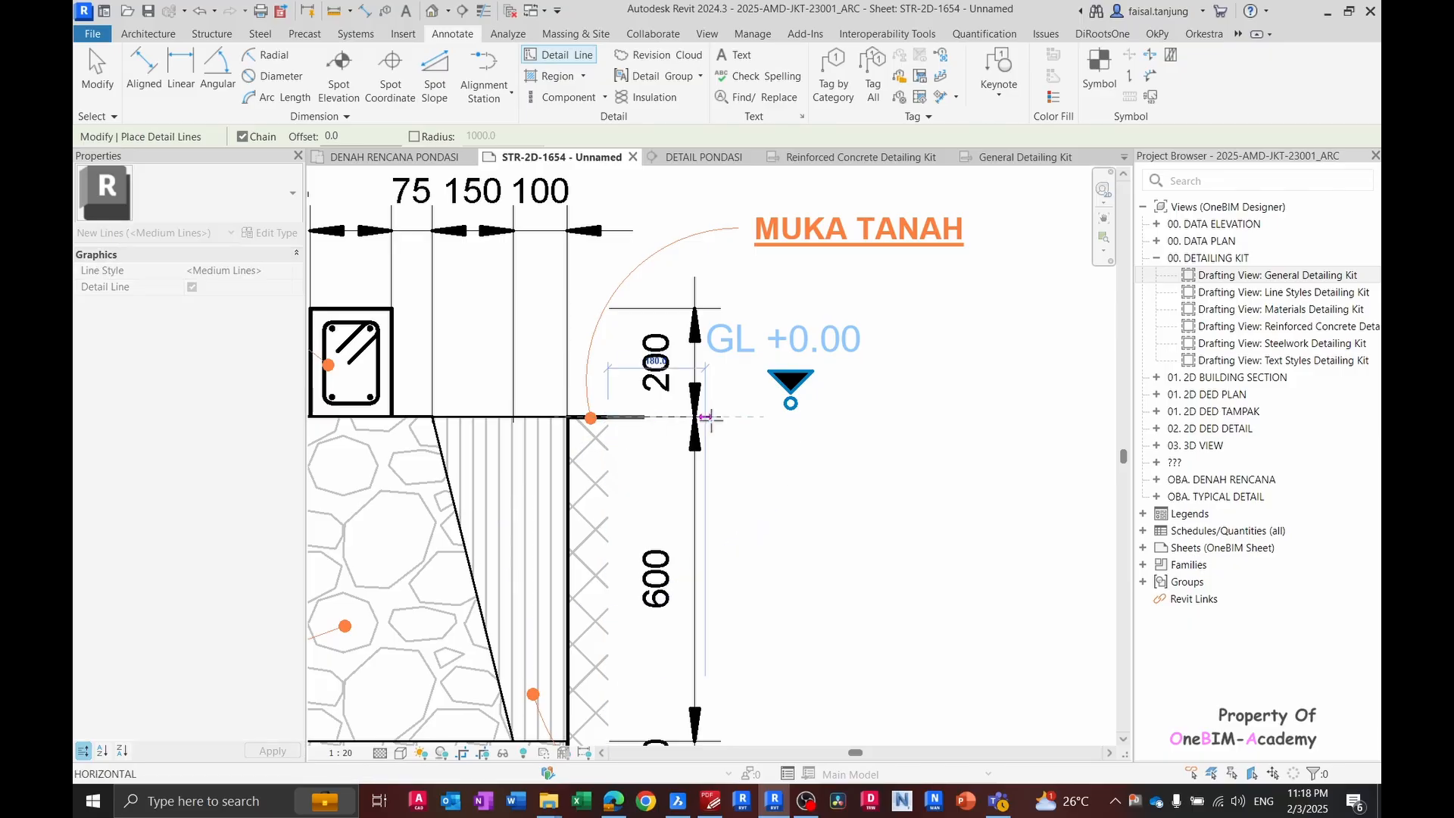
{"action": "key", "text": "Escape"}
{"action": "key", "text": "Escape"}
{"action": "scroll", "coordinate": [697, 417], "scroll_direction": "down", "scroll_amount": 2}
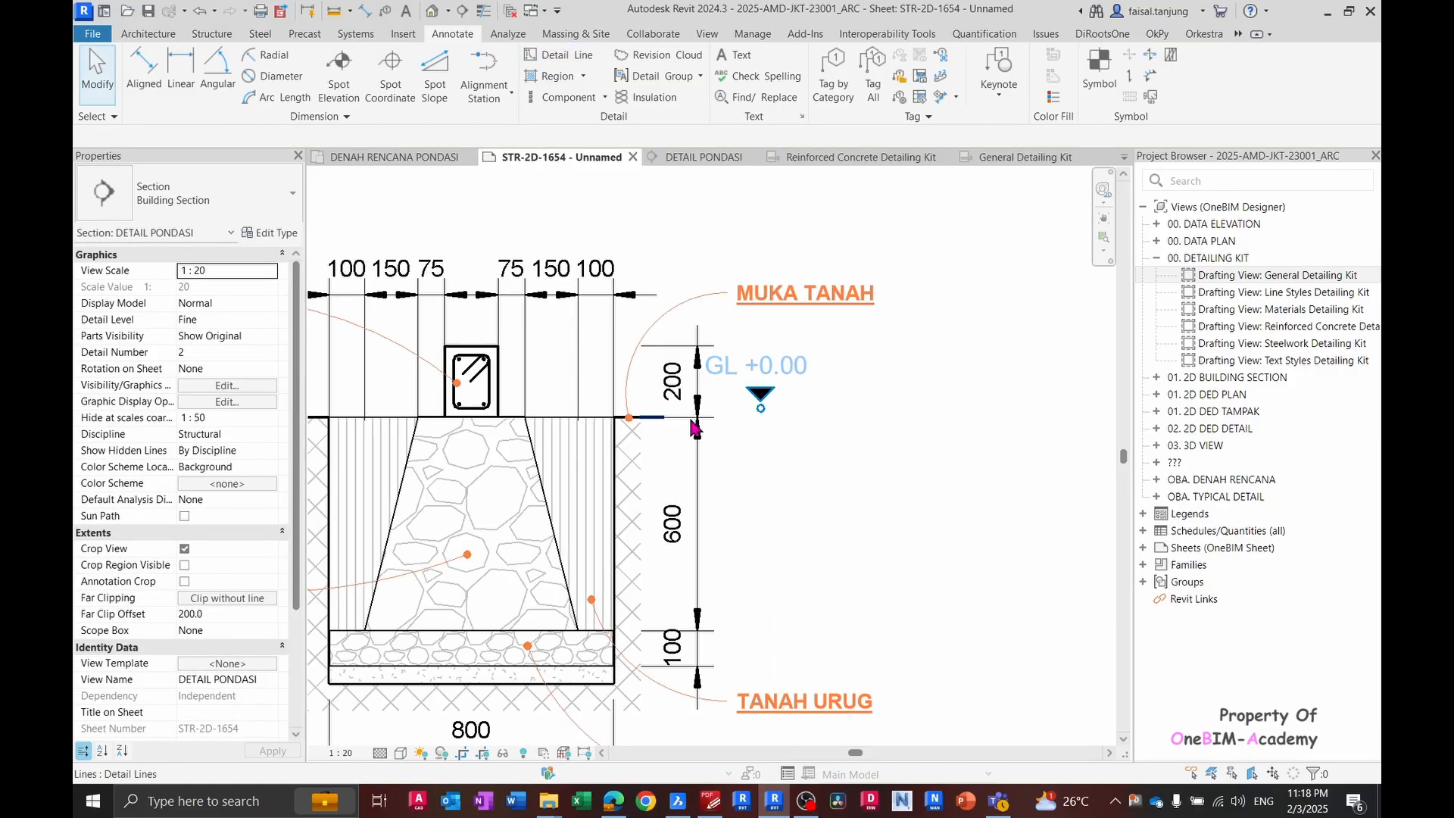
{"action": "scroll", "coordinate": [684, 421], "scroll_direction": "down", "scroll_amount": 2}
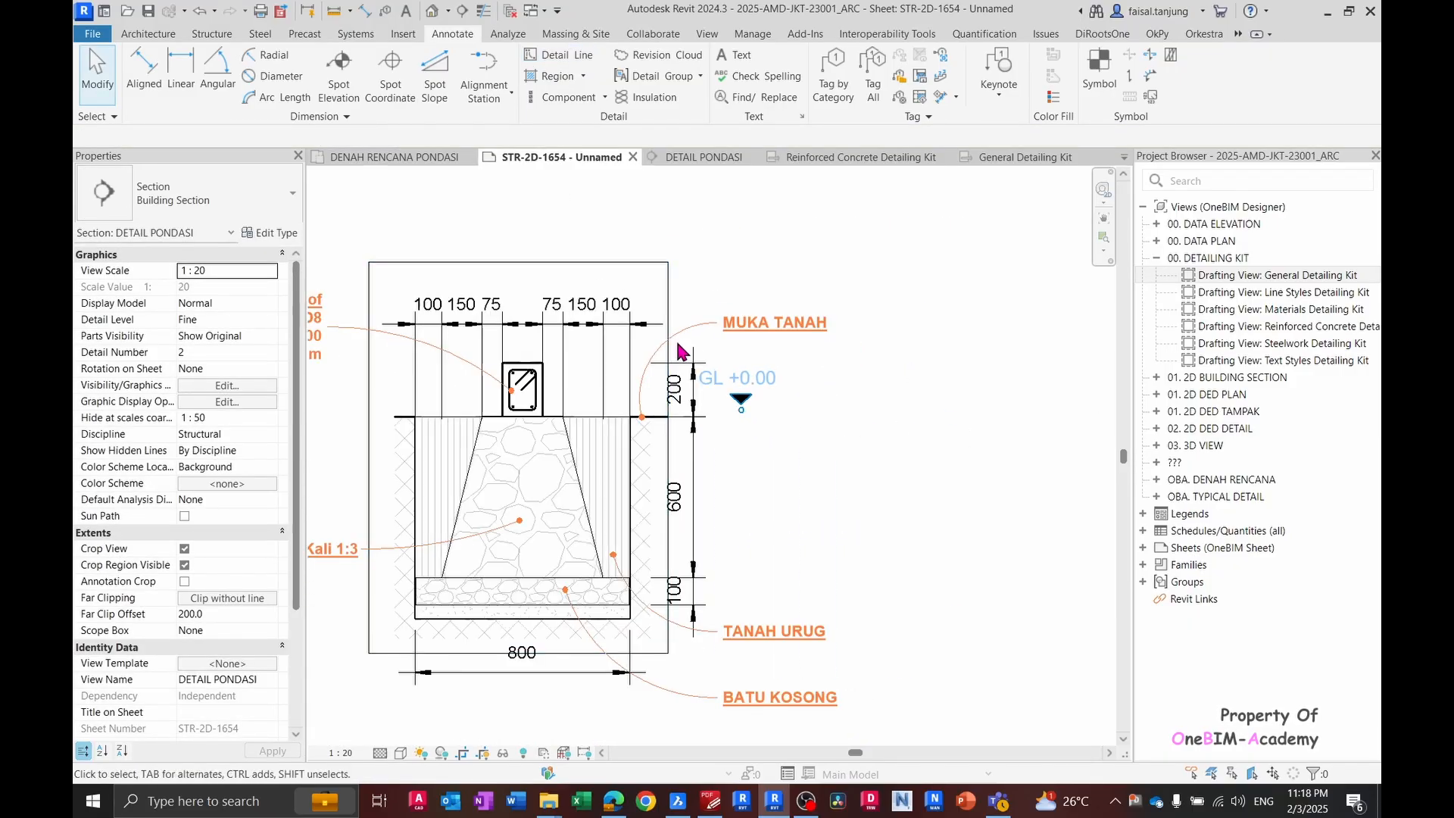
- Try to widen the DETAIL PONDASI section's crop region toward the GL +0.00 marker, and undo the change
{"action": "left_click", "coordinate": [668, 458]}
{"action": "left_click_drag", "start_coordinate": [669, 458], "coordinate": [754, 454]}
{"action": "key", "text": "Escape"}
{"action": "scroll", "coordinate": [750, 436], "scroll_direction": "up", "scroll_amount": 1}
{"action": "left_click", "coordinate": [753, 522]}
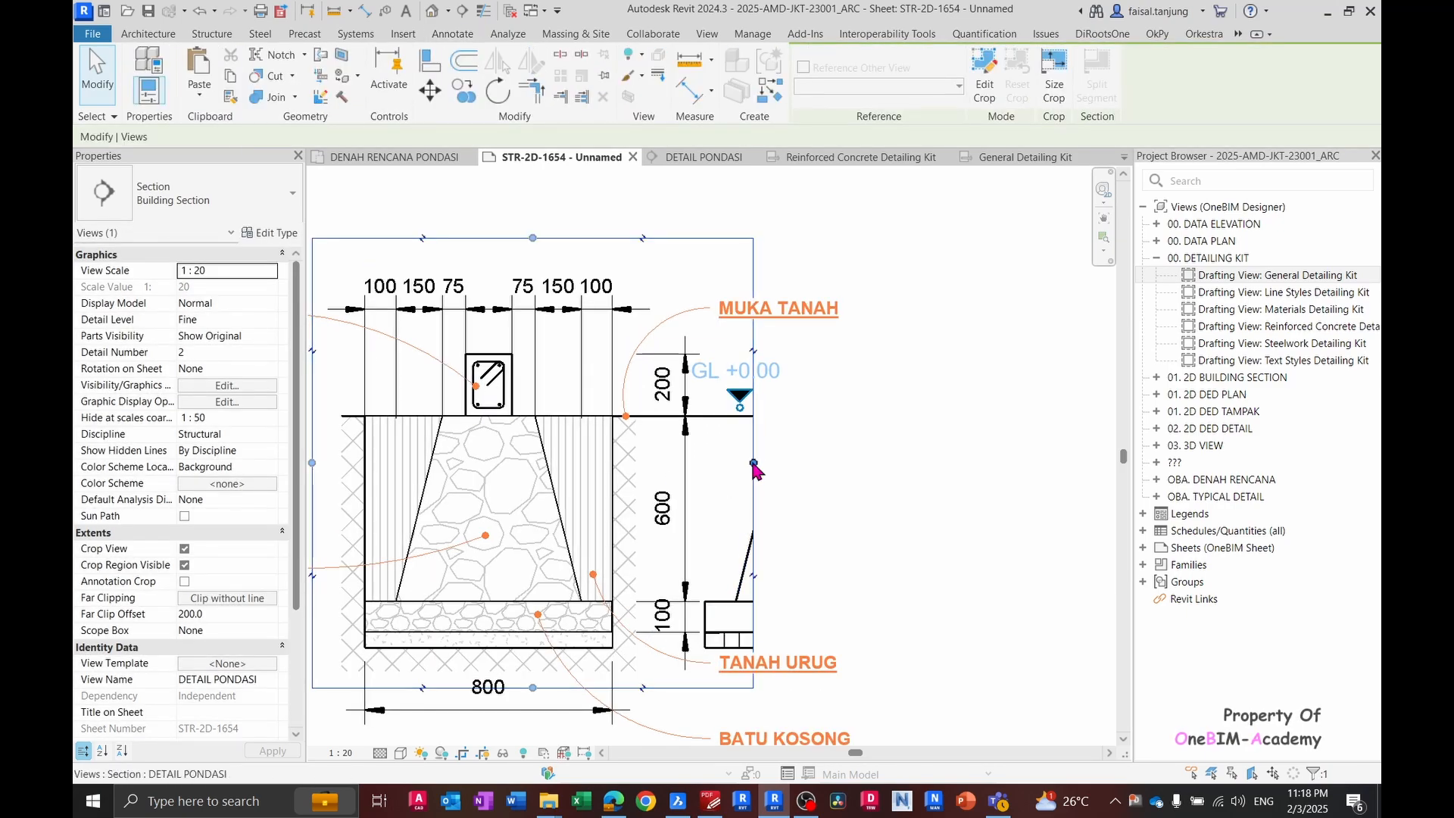
{"action": "key", "text": "Escape"}
{"action": "scroll", "coordinate": [746, 470], "scroll_direction": "up", "scroll_amount": 2}
{"action": "scroll", "coordinate": [750, 425], "scroll_direction": "down", "scroll_amount": 3}
{"action": "key", "text": "ctrl+z"}
{"action": "scroll", "coordinate": [748, 424], "scroll_direction": "down", "scroll_amount": 3}
{"action": "scroll", "coordinate": [747, 425], "scroll_direction": "up", "scroll_amount": 3}
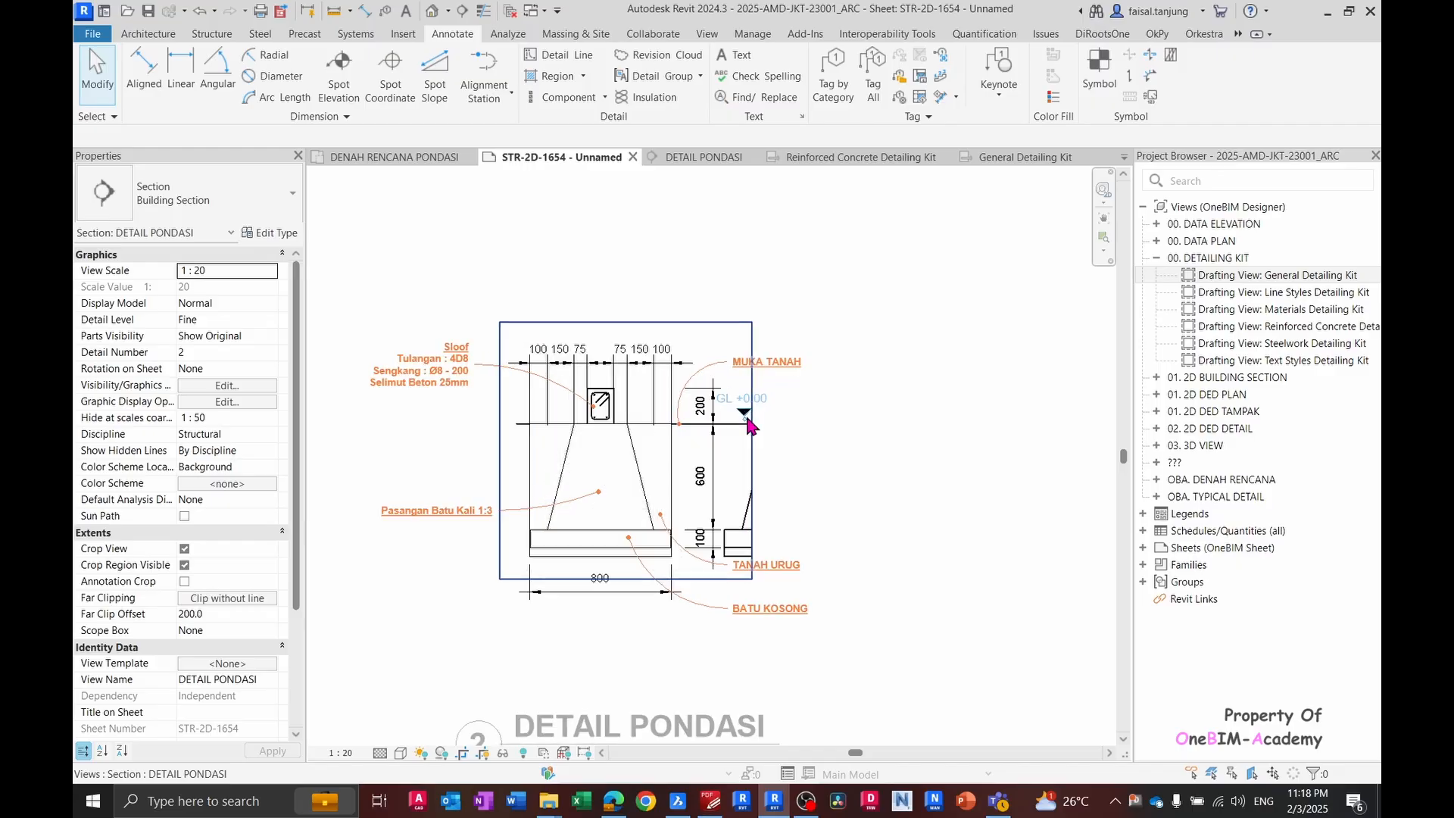
{"action": "scroll", "coordinate": [753, 426], "scroll_direction": "up", "scroll_amount": 2}
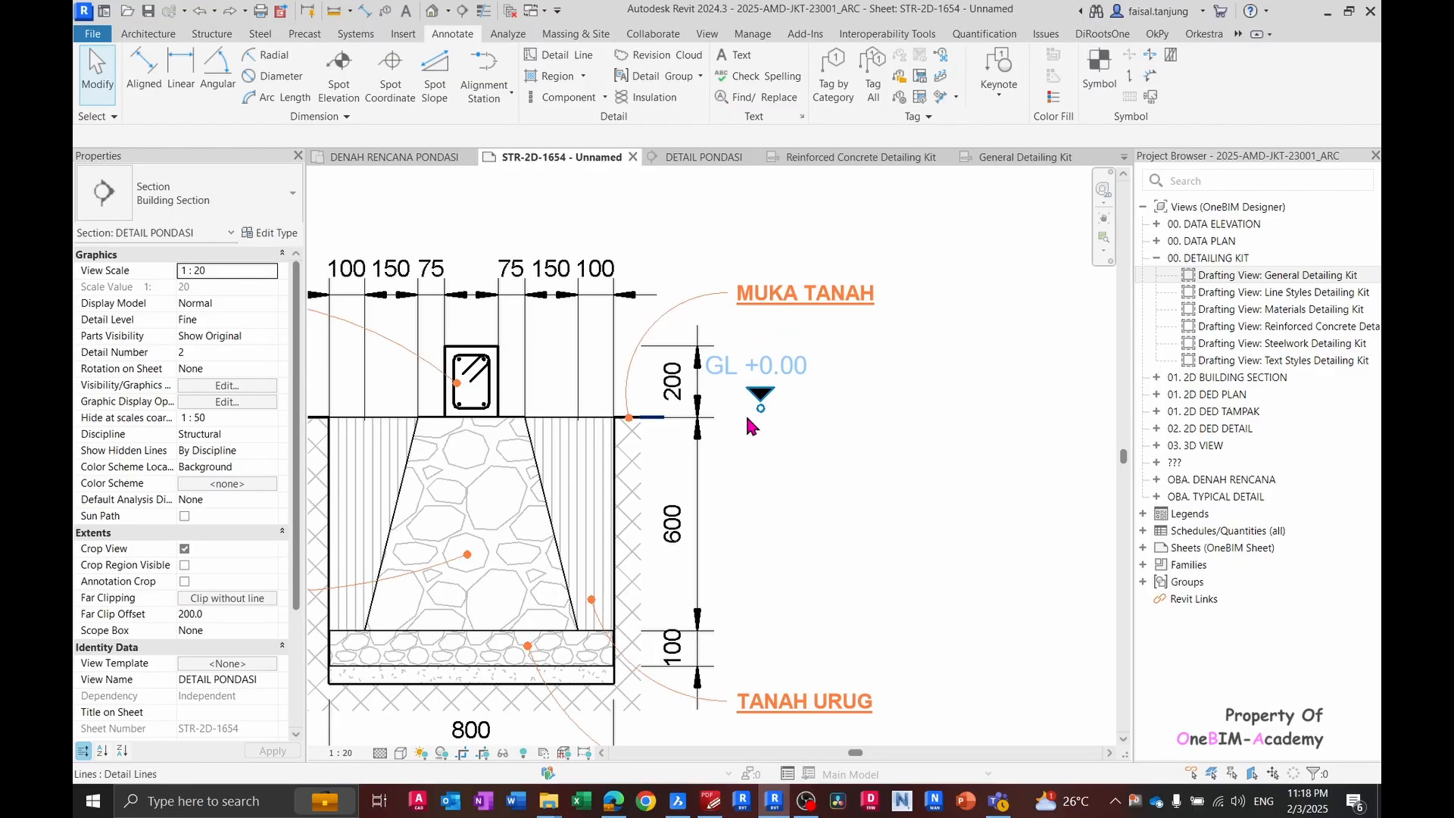
- Check the level marker in the reference PDF, and move the GL +0.00 marker to the ground line's end below the Sloof note
{"action": "key", "text": "alt+Tab"}
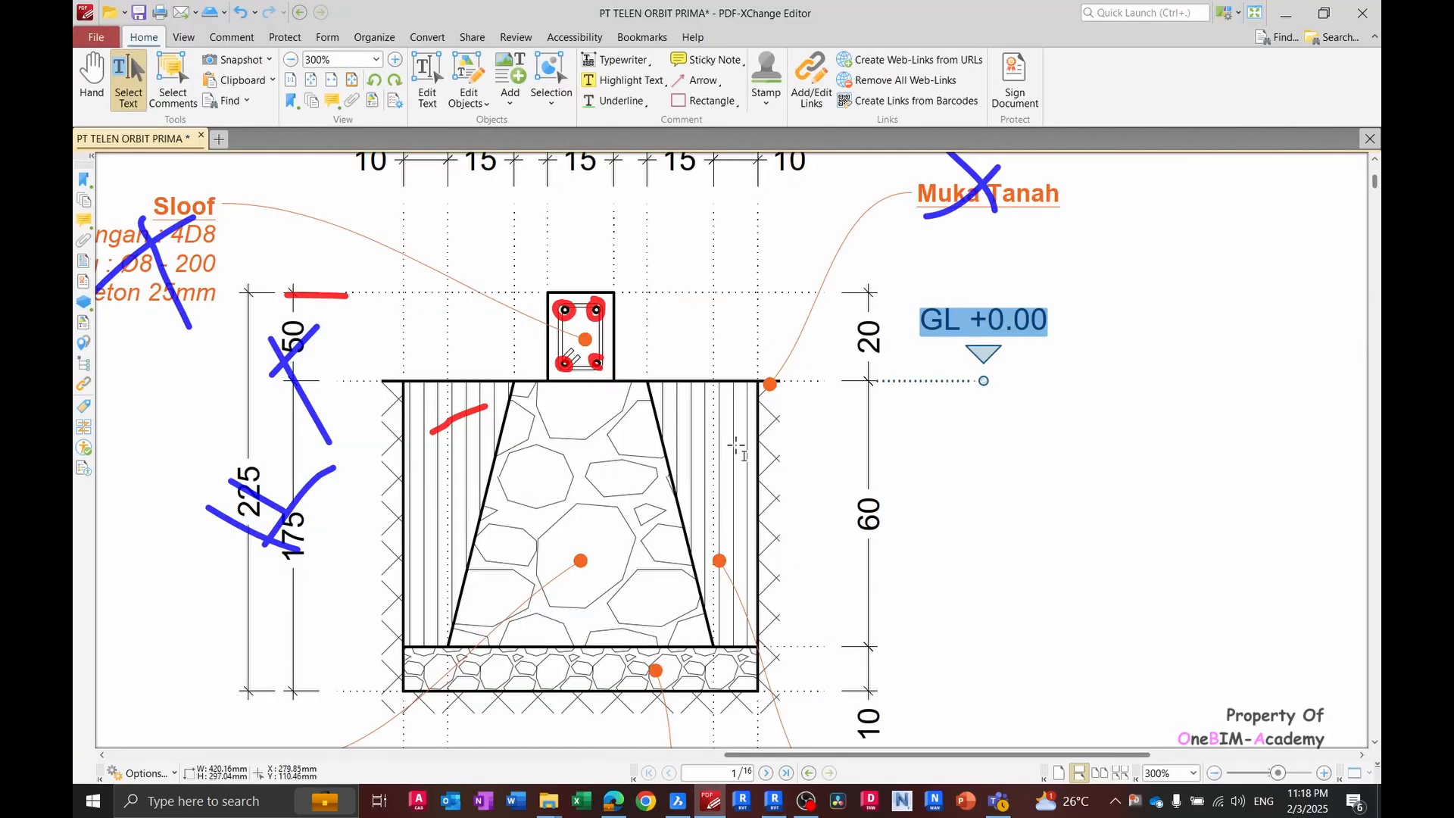
{"action": "key", "text": "alt+Tab"}
{"action": "left_click", "coordinate": [751, 413]}
{"action": "left_click_drag", "start_coordinate": [751, 413], "coordinate": [344, 415], "text": "ctrl"}
{"action": "middle_click_drag", "start_coordinate": [441, 433], "coordinate": [828, 443]}
{"action": "scroll", "coordinate": [720, 430], "scroll_direction": "up", "scroll_amount": 2}
{"action": "left_click_drag", "start_coordinate": [722, 427], "coordinate": [743, 434]}
{"action": "key", "text": "Escape"}
{"action": "scroll", "coordinate": [742, 434], "scroll_direction": "down", "scroll_amount": 3}
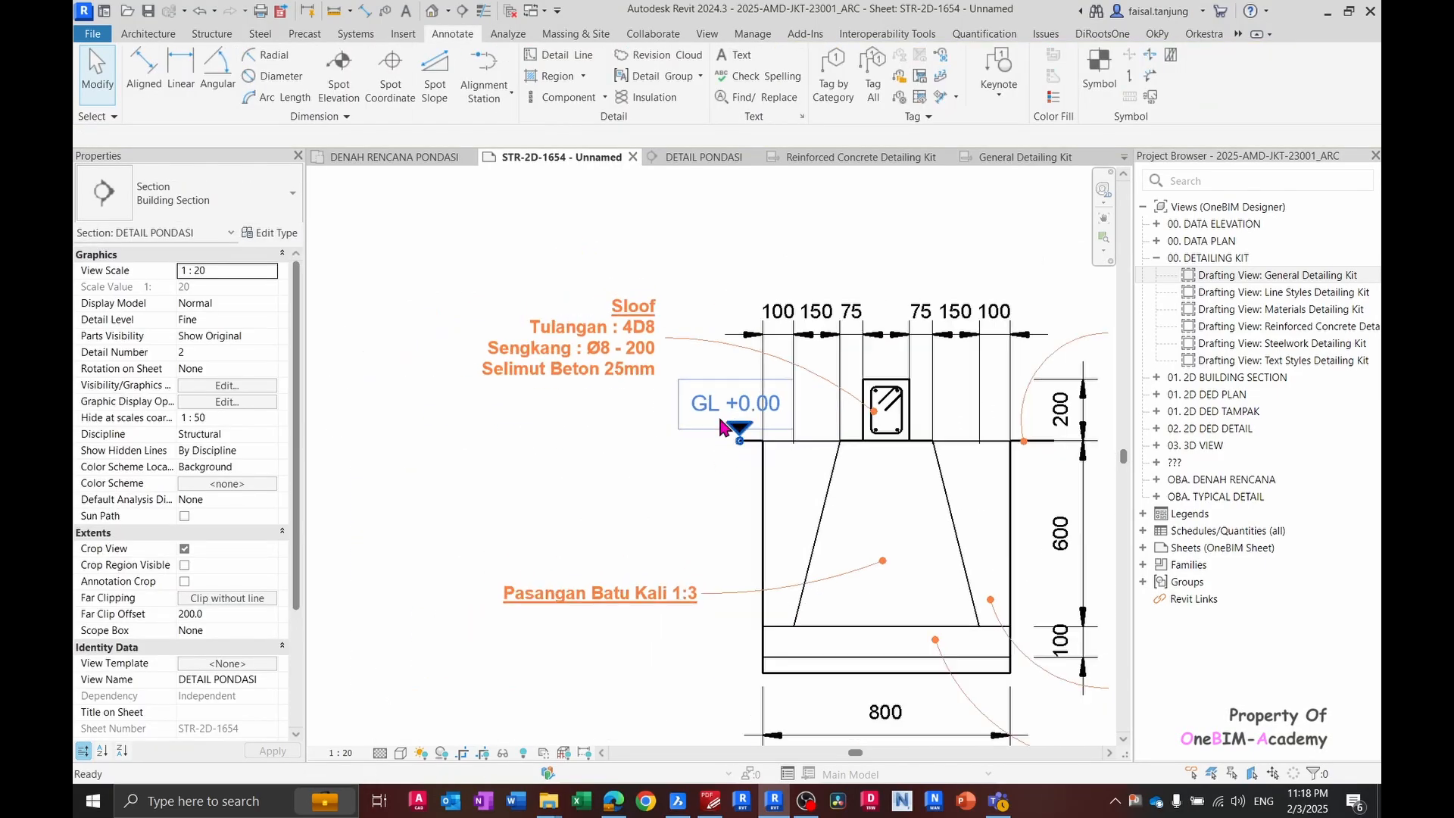
- Nudge the GL +0.00 marker ten increments left, clear of the soil hatch and the dimension lines
{"action": "scroll", "coordinate": [693, 424], "scroll_direction": "up", "scroll_amount": 3}
{"action": "left_click", "coordinate": [716, 377]}
{"action": "scroll", "coordinate": [689, 379], "scroll_direction": "up", "scroll_amount": 2}
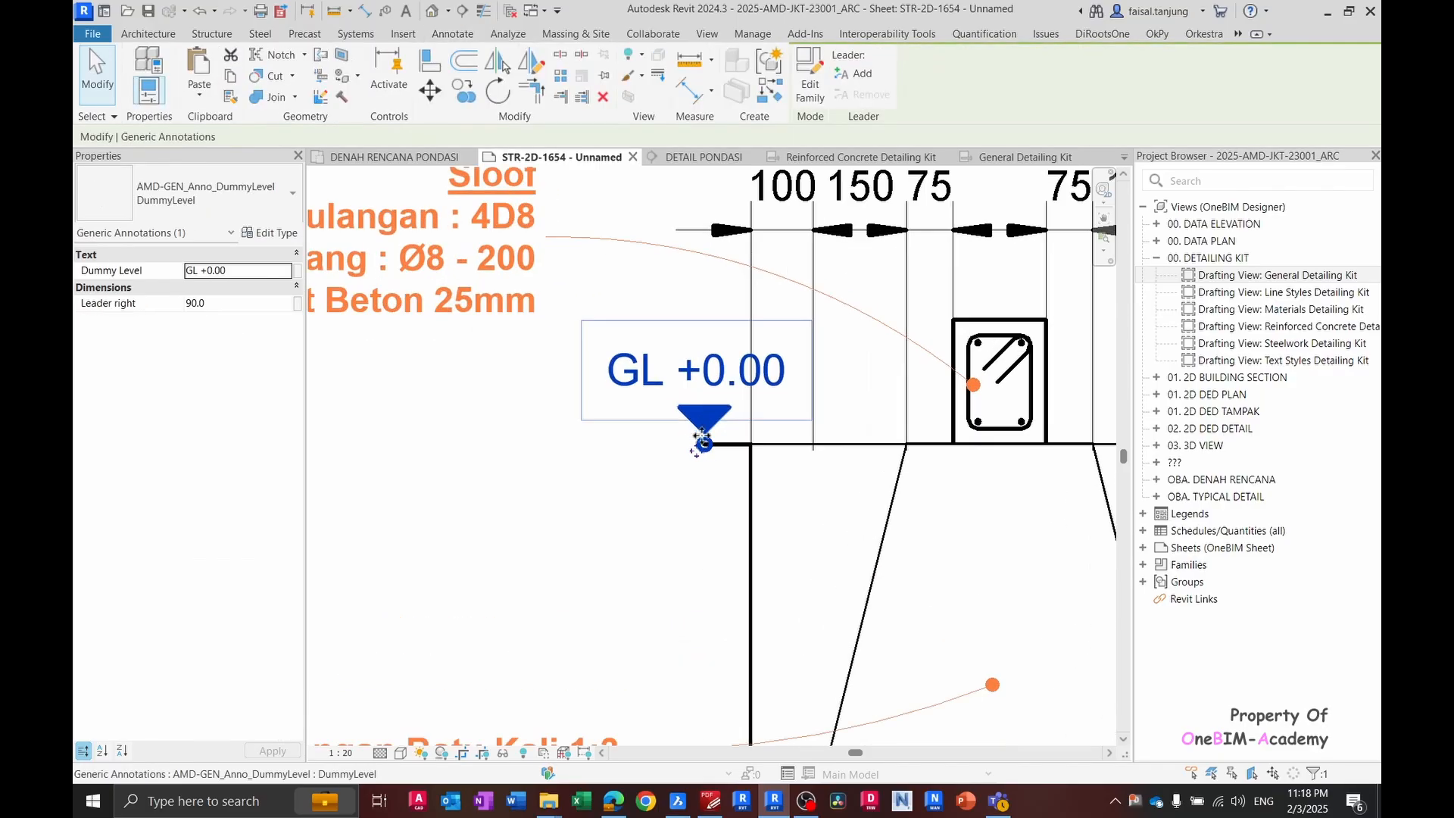
{"action": "key", "text": "Left"}
{"action": "key", "text": "Left"}
{"action": "key", "text": "Left"}
{"action": "key", "text": "Left"}
{"action": "key", "text": "Left"}
{"action": "key", "text": "Left"}
{"action": "key", "text": "Left"}
{"action": "key", "text": "Left"}
{"action": "key", "text": "Left"}
{"action": "key", "text": "Left"}
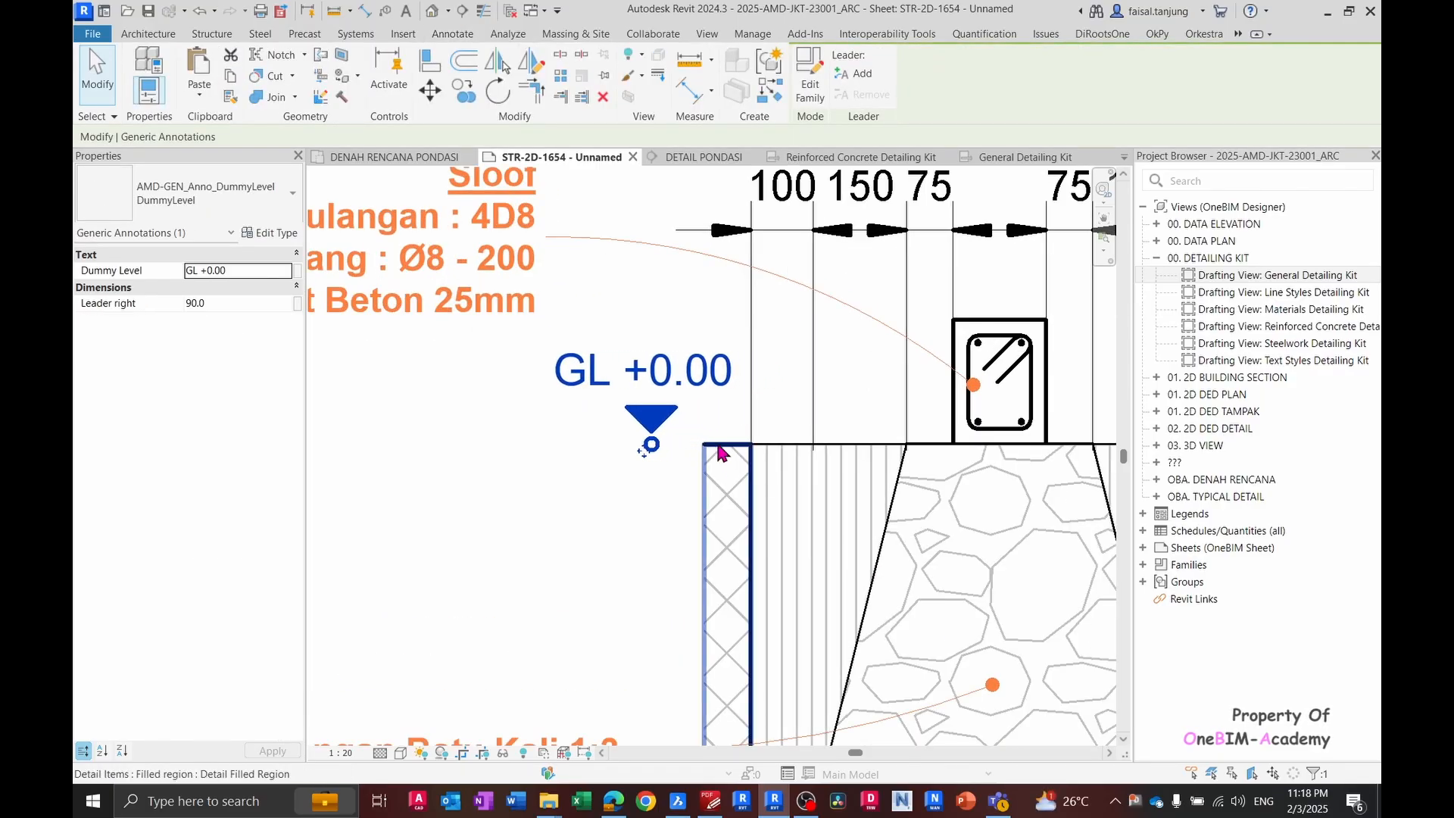
{"action": "key", "text": "Escape"}
{"action": "left_click", "coordinate": [704, 453]}
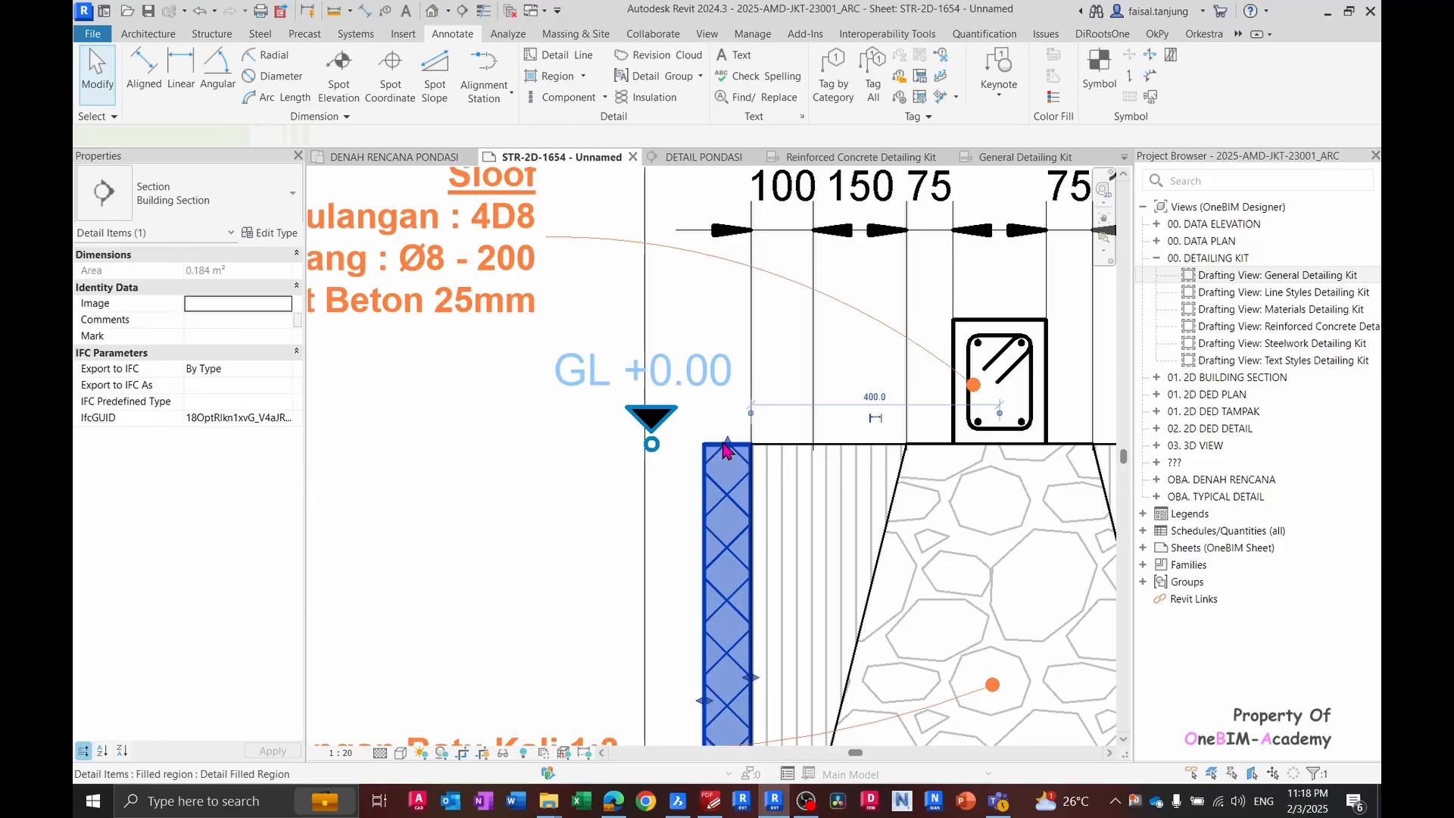
{"action": "scroll", "coordinate": [704, 453], "scroll_direction": "up", "scroll_amount": 1}
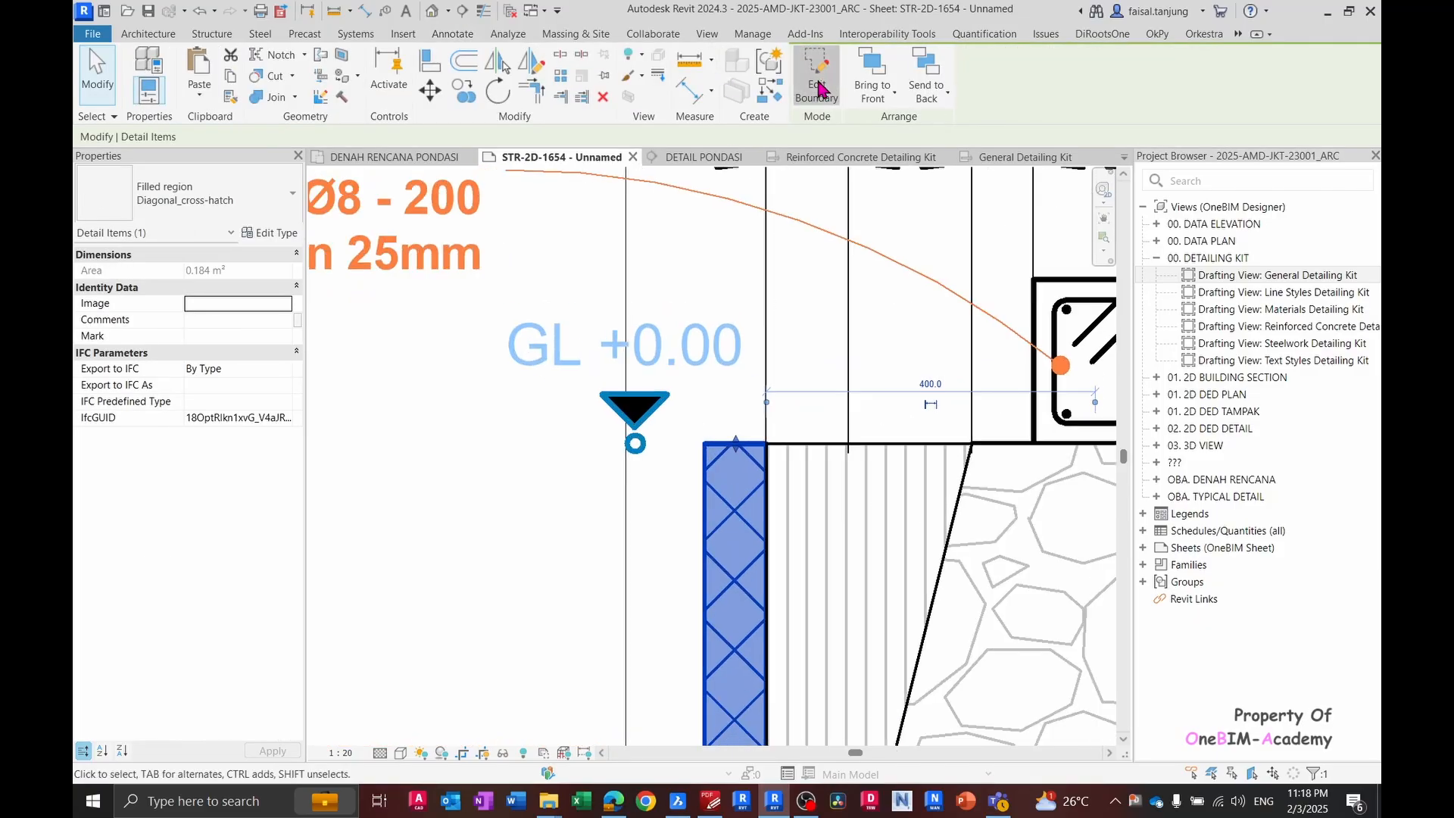
{"action": "left_click", "coordinate": [818, 89]}
{"action": "scroll", "coordinate": [704, 443], "scroll_direction": "up", "scroll_amount": 1}
{"action": "left_click", "coordinate": [716, 442]}
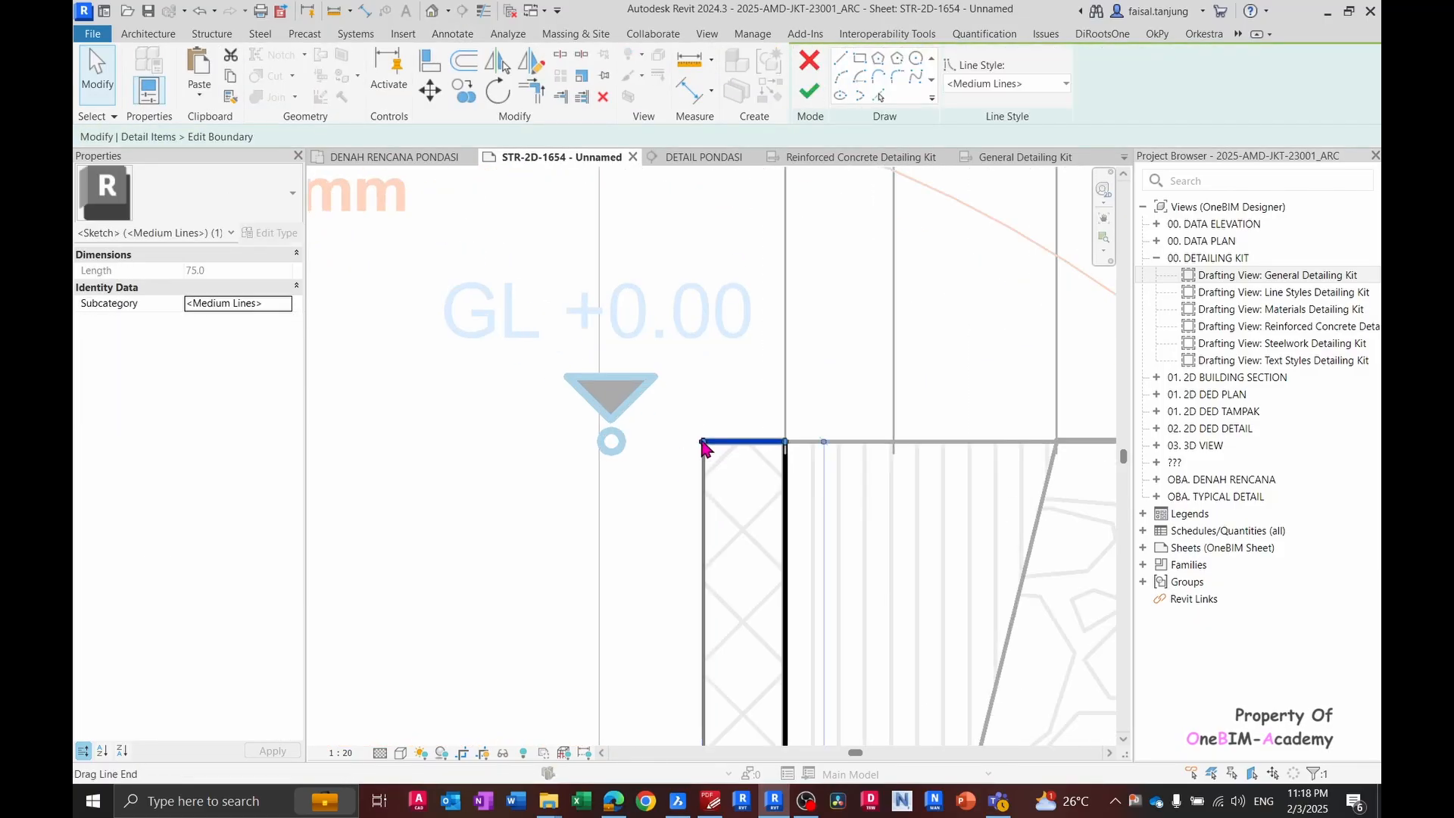
{"action": "key", "text": "Escape"}
{"action": "left_click", "coordinate": [808, 93]}
{"action": "key", "text": "Escape"}
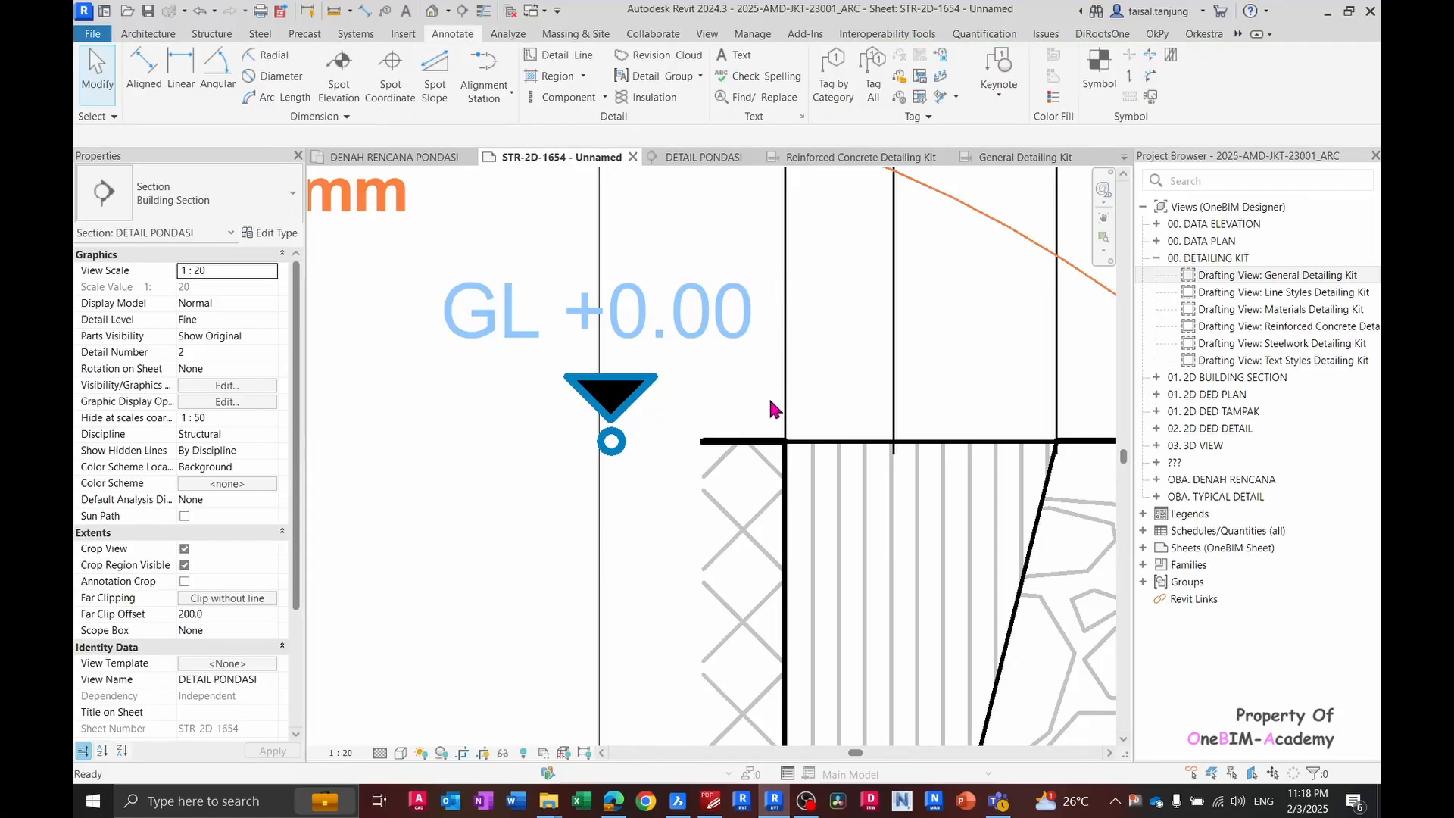
- Draw a horizontal detail line in Medium Lines from the top of the left soil hatch to the GL +0.00 marker
{"action": "key", "text": "d"}
{"action": "key", "text": "l"}
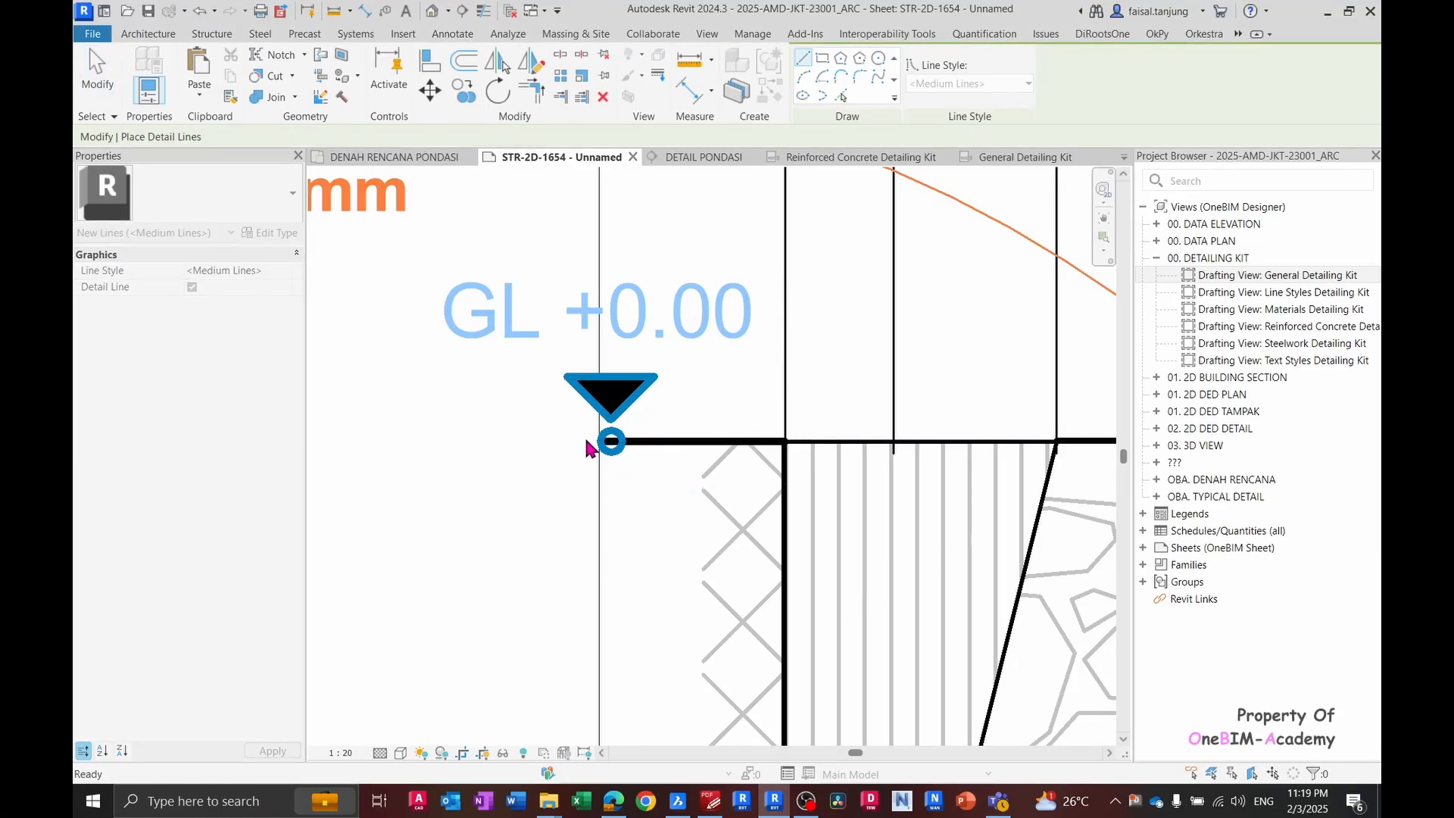
{"action": "key", "text": "Escape"}
{"action": "key", "text": "Escape"}
{"action": "scroll", "coordinate": [588, 445], "scroll_direction": "down", "scroll_amount": 2}
{"action": "scroll", "coordinate": [629, 481], "scroll_direction": "down", "scroll_amount": 5}
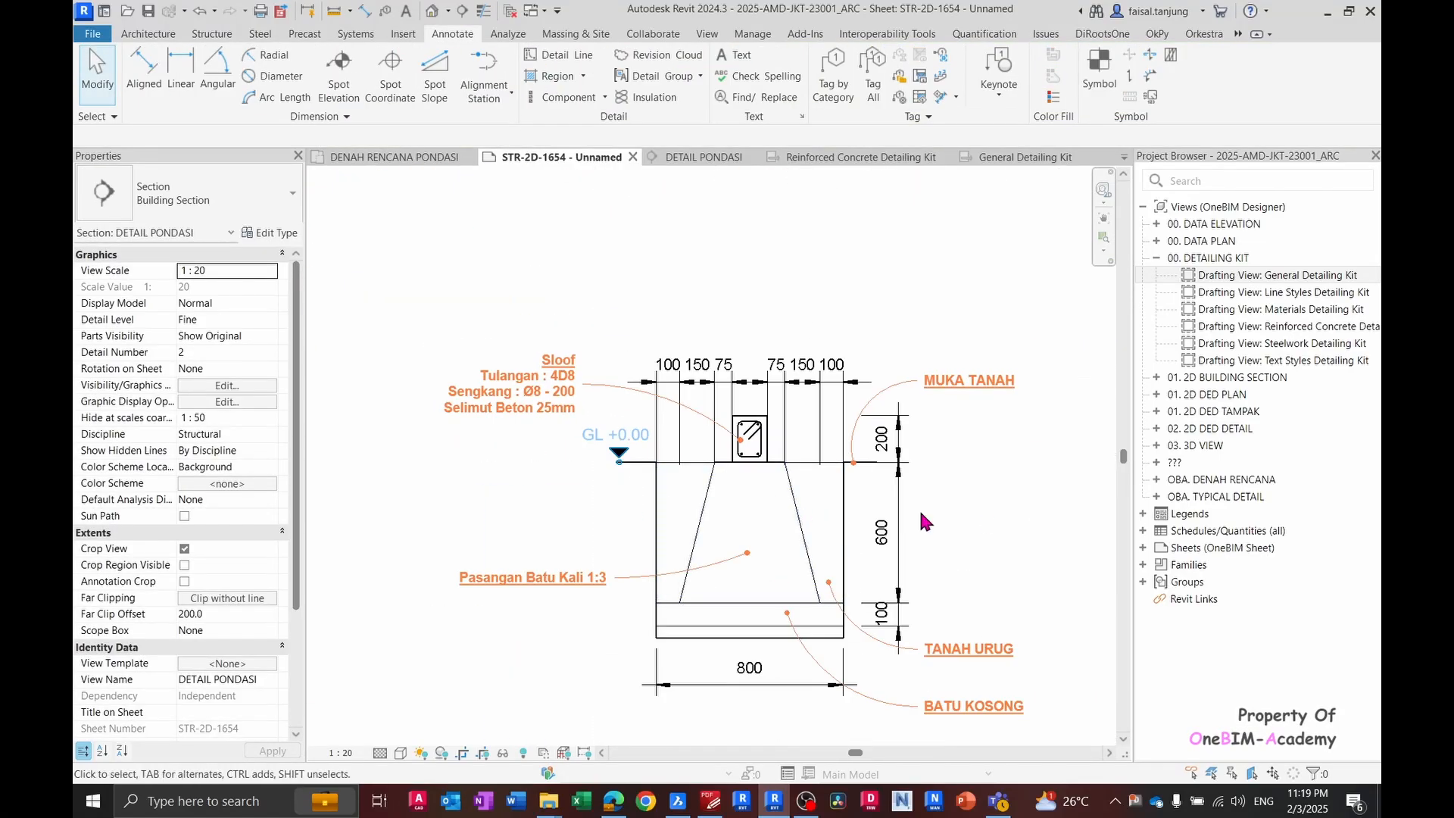
- Deactivate the DETAIL PONDASI viewport to return to the sheet and bring the whole detail into view
{"action": "middle_click", "coordinate": [1002, 528]}
{"action": "middle_click", "coordinate": [1002, 528]}
{"action": "scroll", "coordinate": [877, 503], "scroll_direction": "up", "scroll_amount": 8}
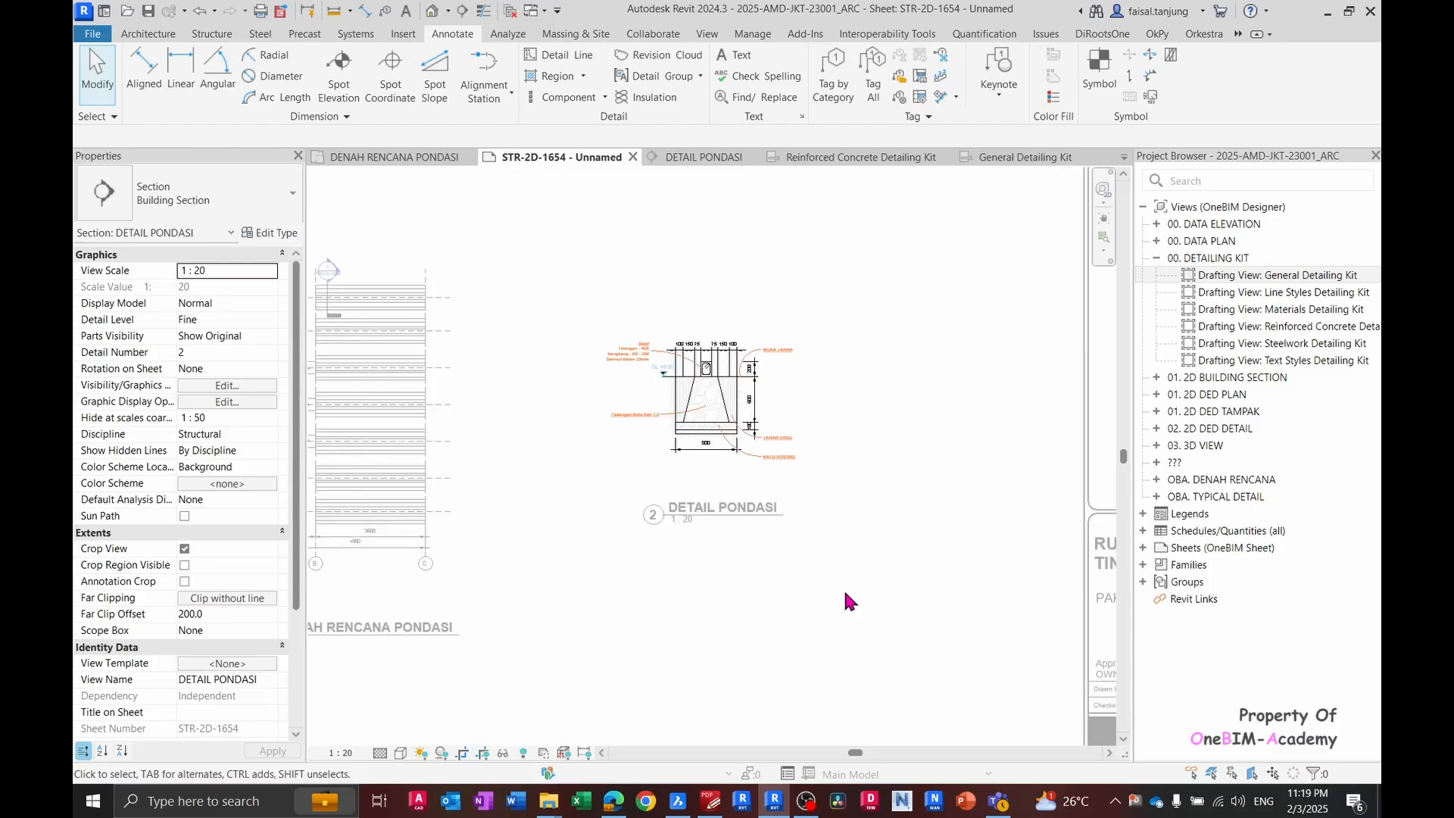
{"action": "middle_click_drag", "start_coordinate": [829, 464], "coordinate": [831, 465]}
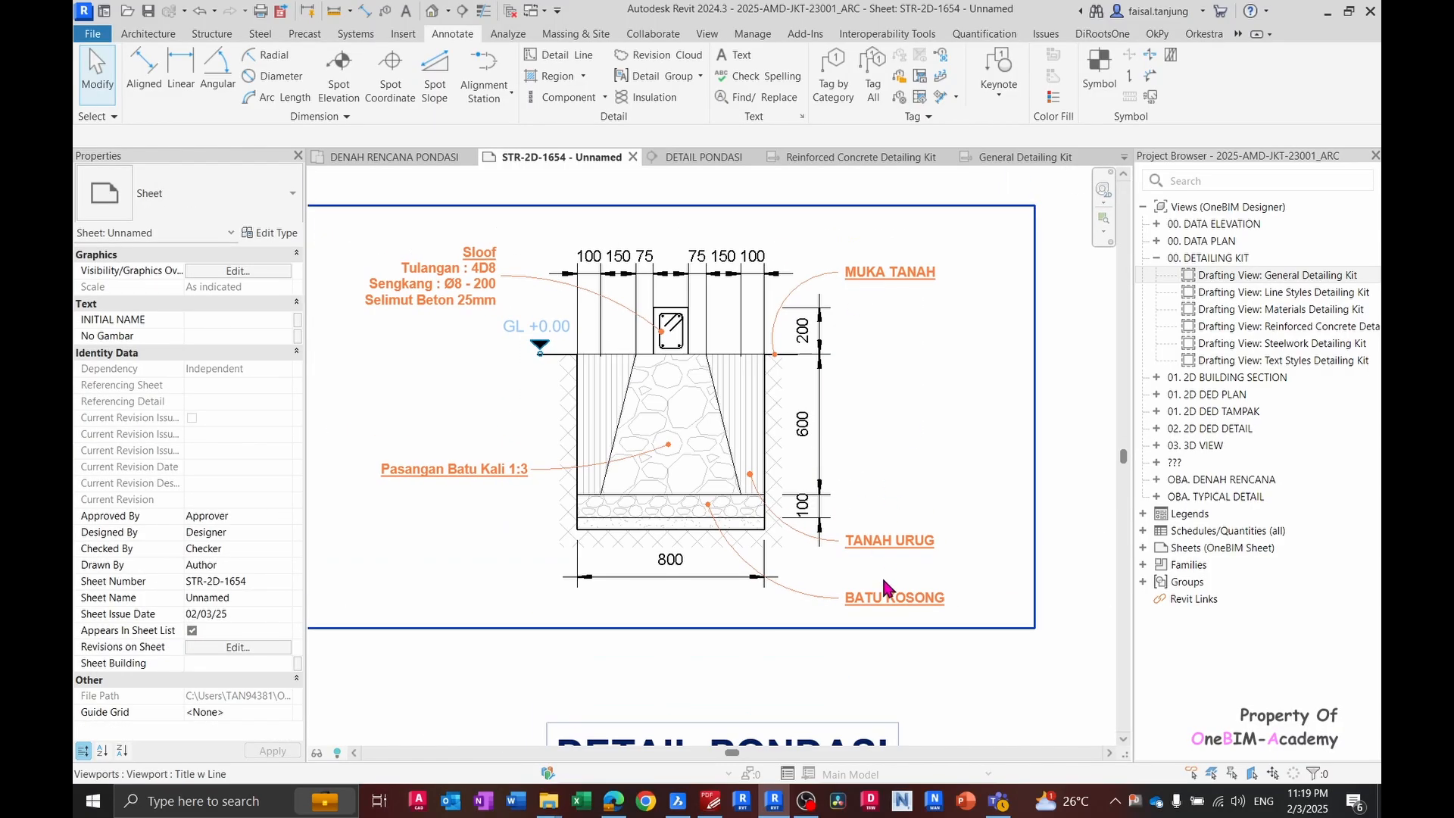
{"action": "middle_click_drag", "start_coordinate": [480, 416], "coordinate": [528, 432]}
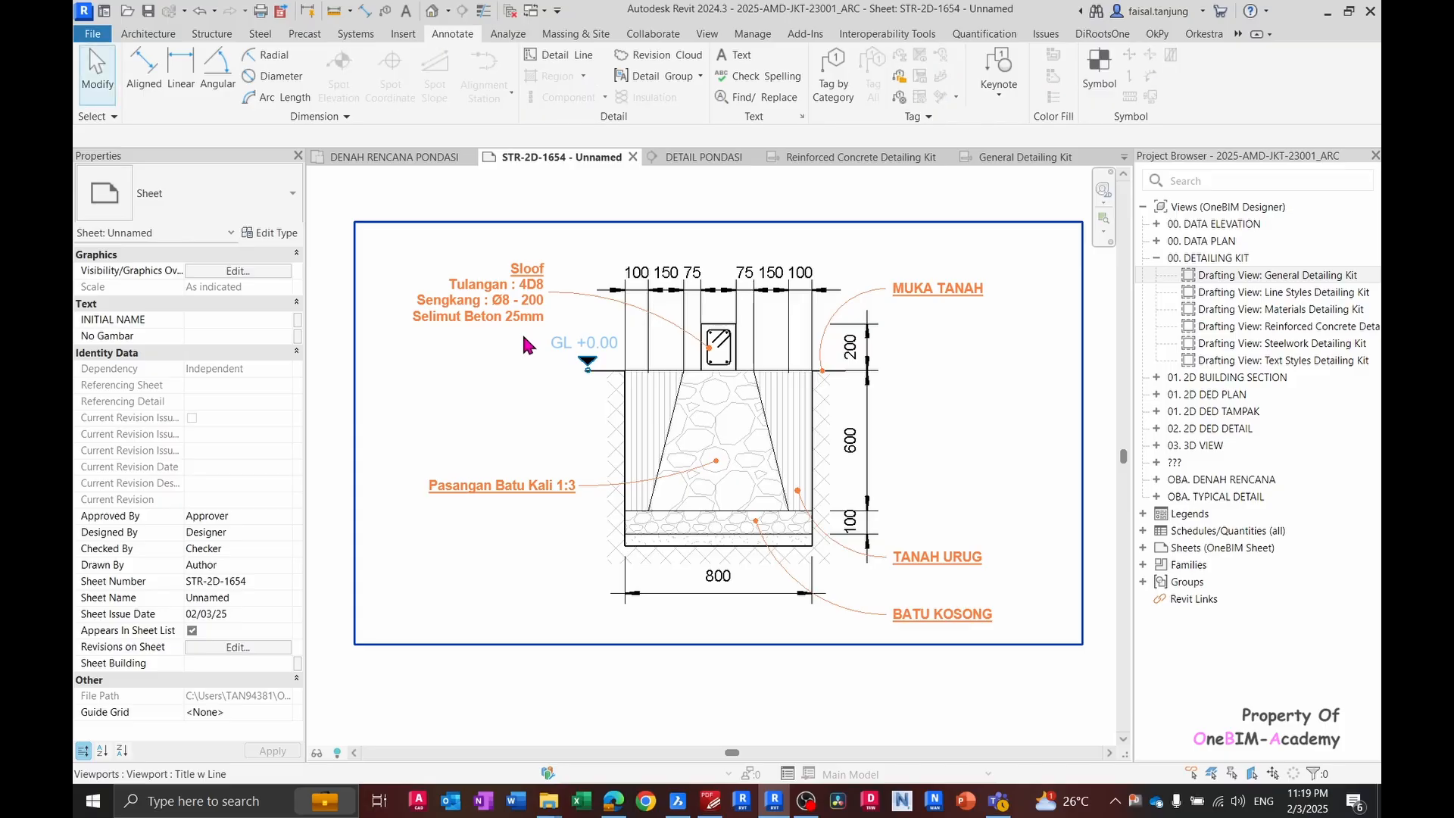
- Compare the completed foundation detail and sheet layout with the PONDASI page of the reference PDF, and return to Revit
{"action": "key", "text": "alt+Tab"}
{"action": "scroll", "coordinate": [876, 402], "scroll_direction": "down", "scroll_amount": 2, "text": "ctrl"}
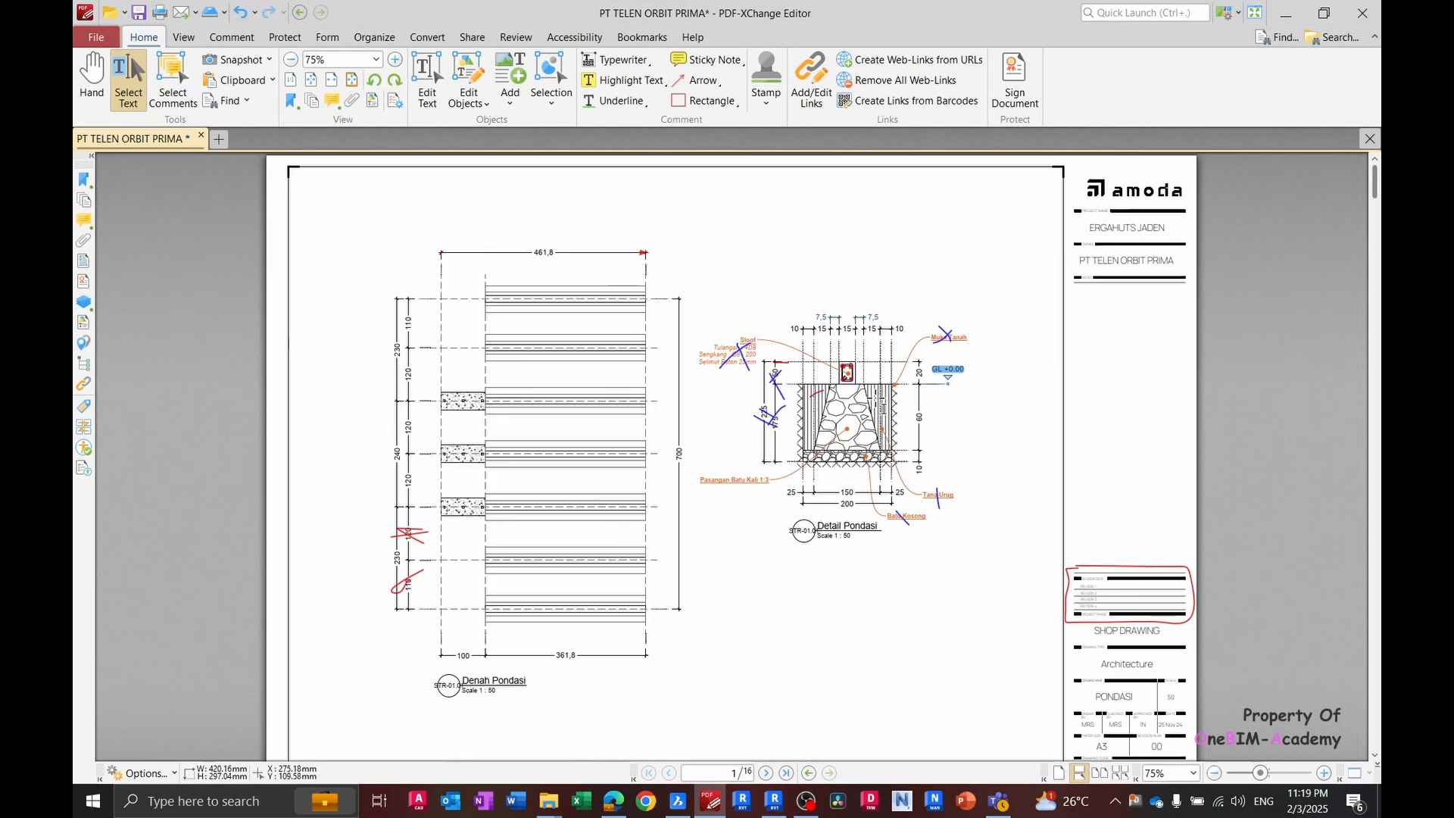
{"action": "scroll", "coordinate": [834, 424], "scroll_direction": "down", "scroll_amount": 2}
{"action": "scroll", "coordinate": [740, 552], "scroll_direction": "down", "scroll_amount": 1, "text": "ctrl"}
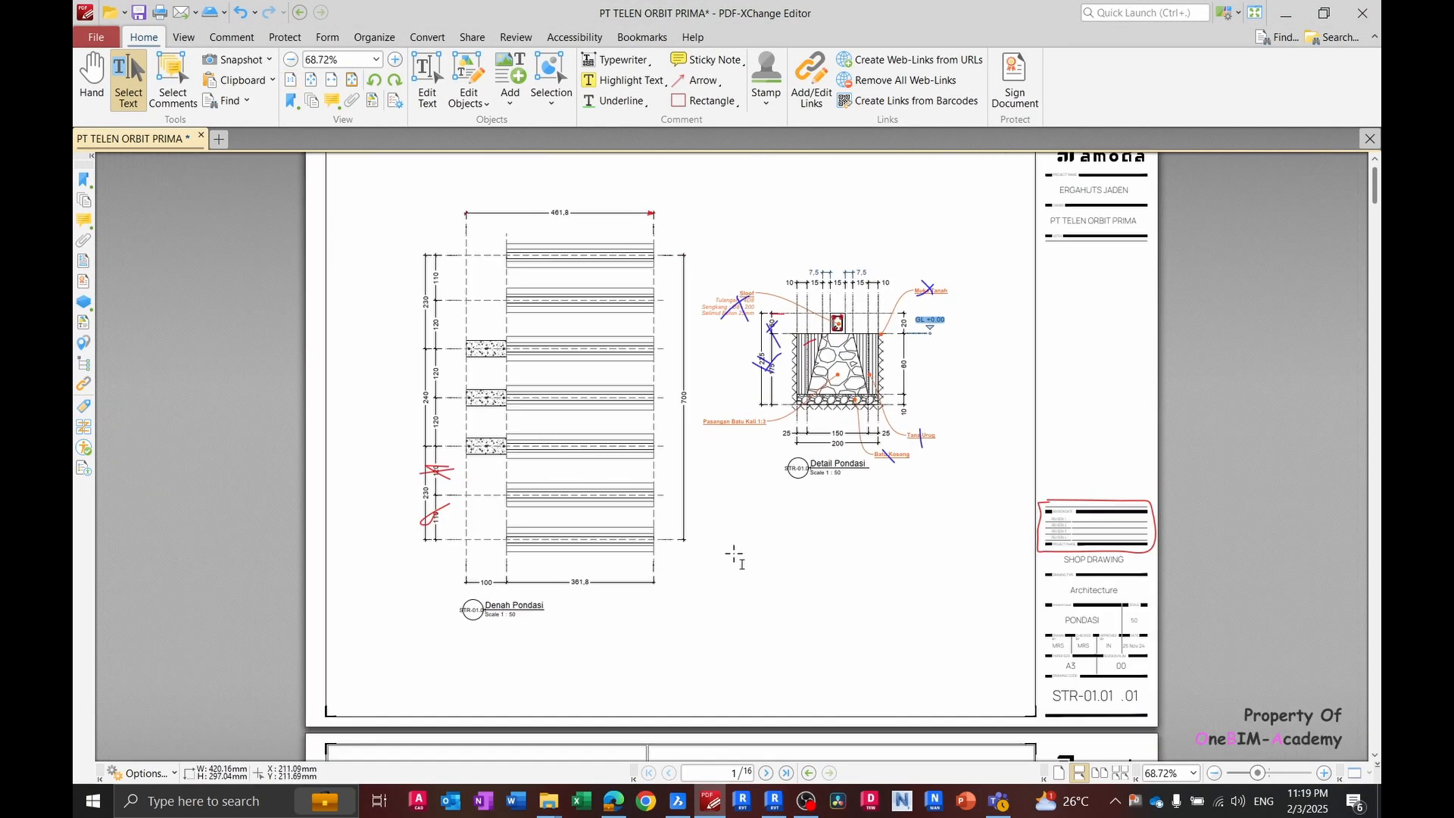
{"action": "scroll", "coordinate": [735, 557], "scroll_direction": "down", "scroll_amount": 3}
{"action": "scroll", "coordinate": [735, 556], "scroll_direction": "up", "scroll_amount": 3}
{"action": "key", "text": "alt+Tab"}
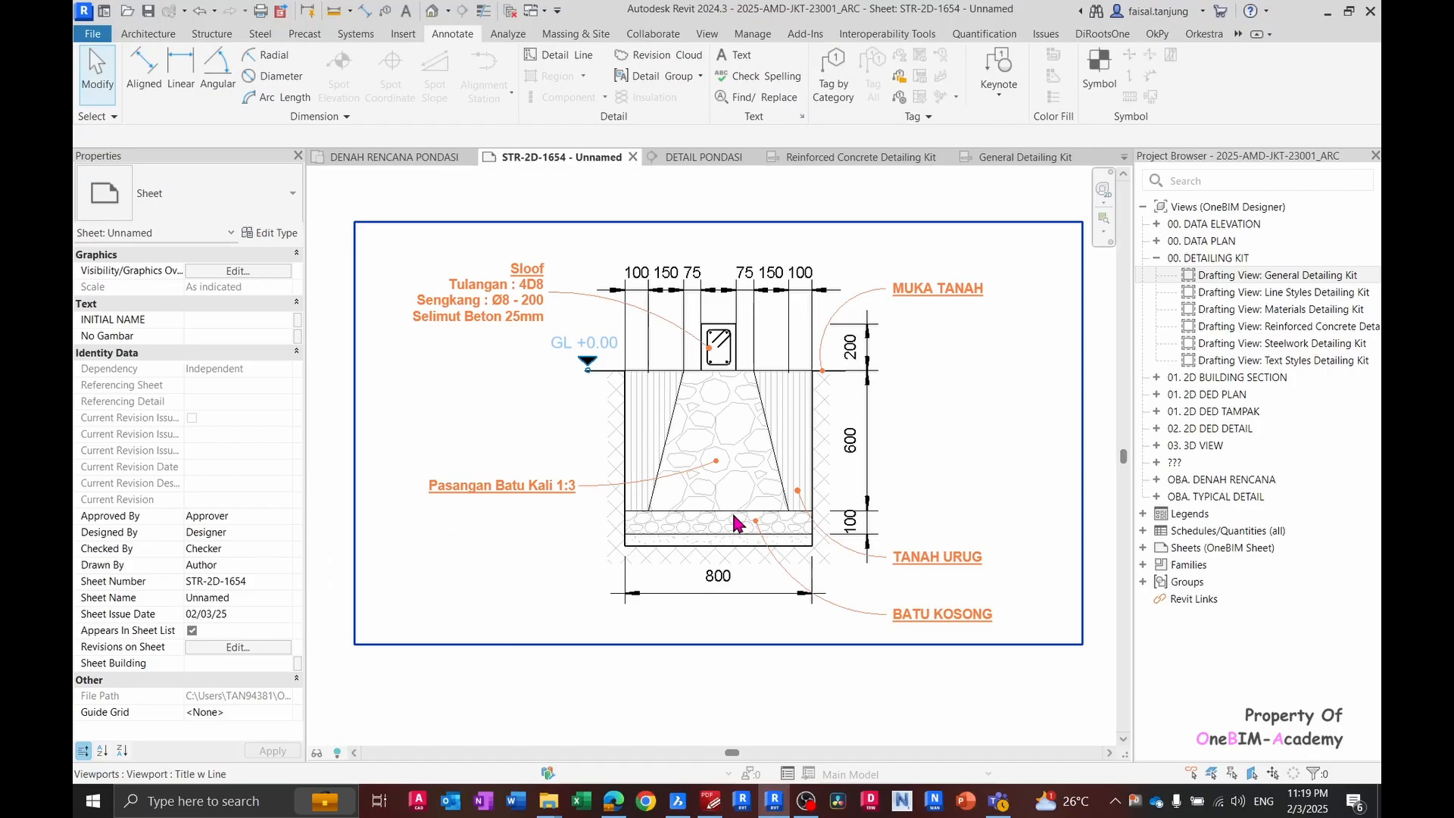
- Hide the DETAIL PONDASI section mark inside the DENAH RENCANA PONDASI viewport, and return to the sheet
{"action": "scroll", "coordinate": [735, 523], "scroll_direction": "down", "scroll_amount": 5}
{"action": "scroll", "coordinate": [550, 447], "scroll_direction": "up", "scroll_amount": 6}
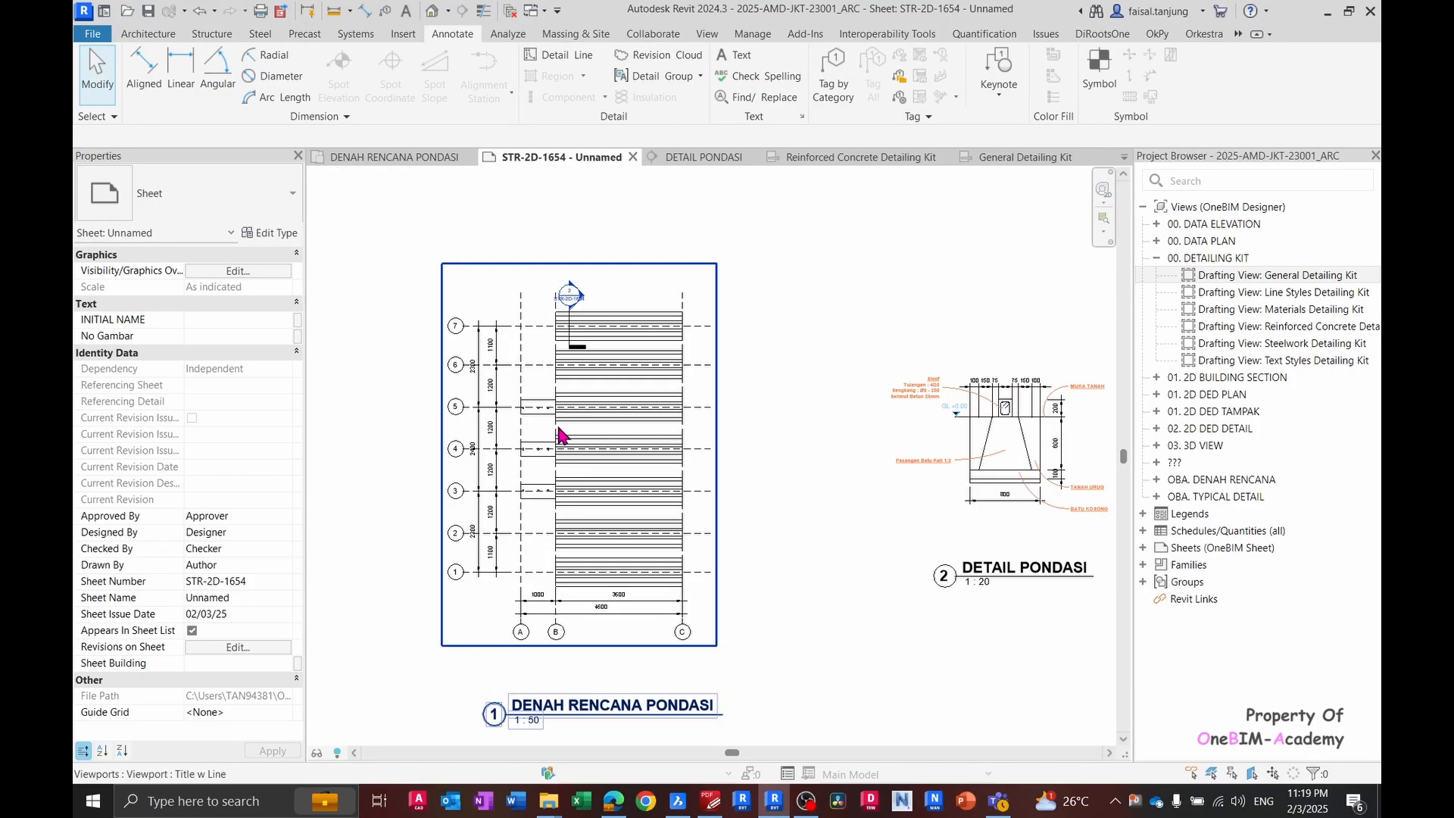
{"action": "double_click", "coordinate": [572, 315]}
{"action": "scroll", "coordinate": [574, 341], "scroll_direction": "up", "scroll_amount": 3}
{"action": "left_click", "coordinate": [577, 365]}
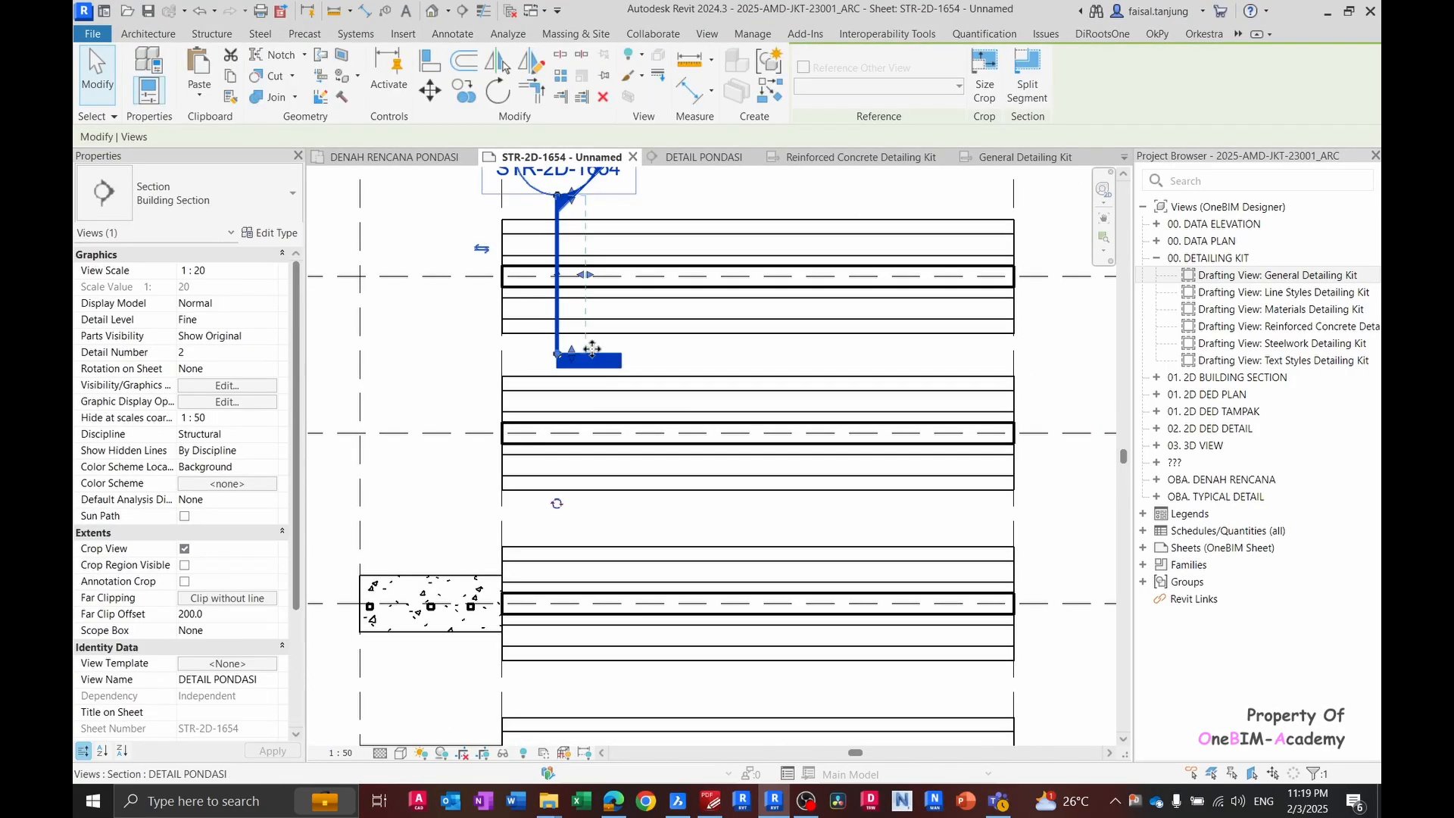
{"action": "middle_click_drag", "start_coordinate": [592, 349], "coordinate": [615, 474]}
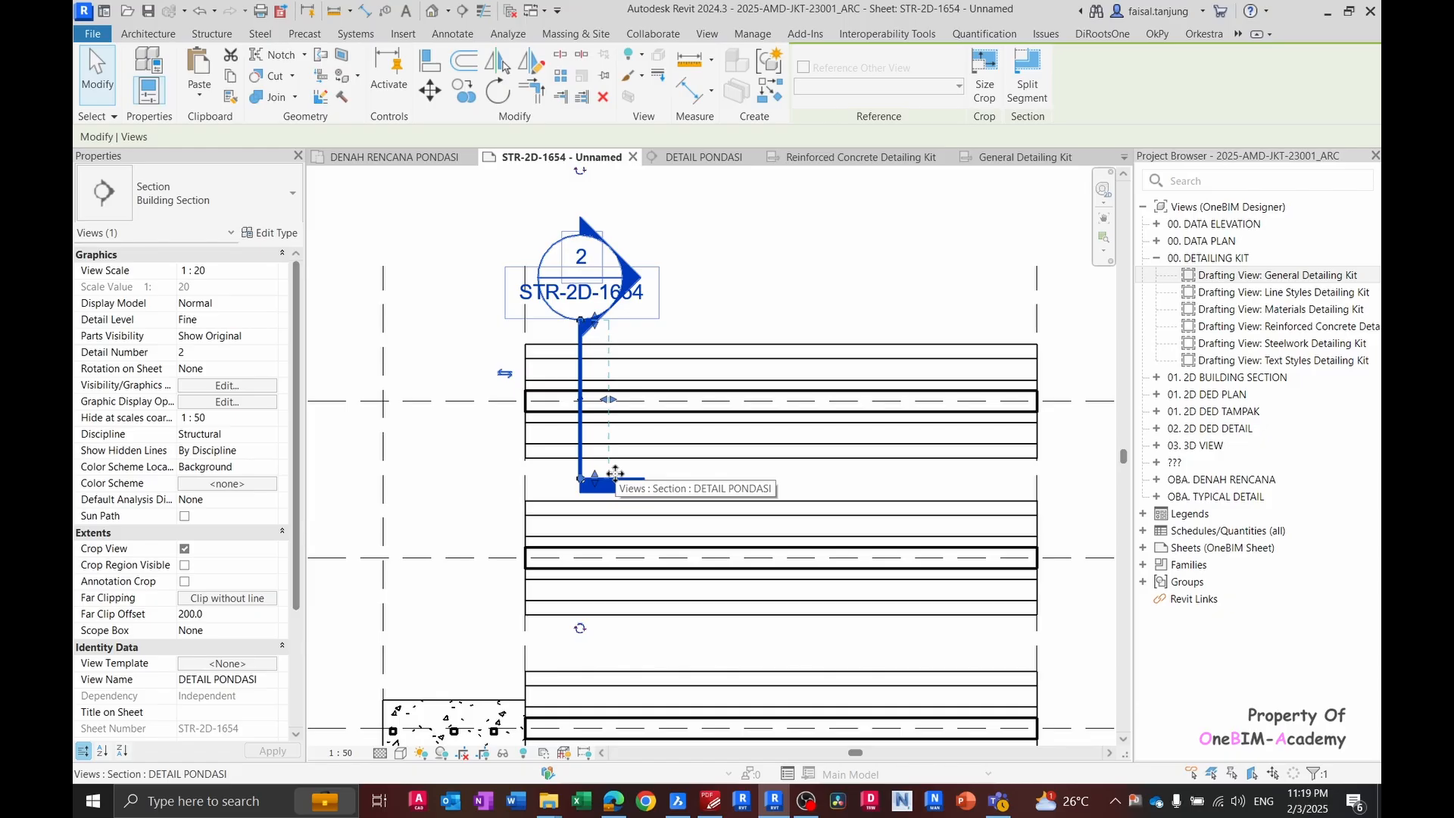
{"action": "scroll", "coordinate": [614, 473], "scroll_direction": "down", "scroll_amount": 2}
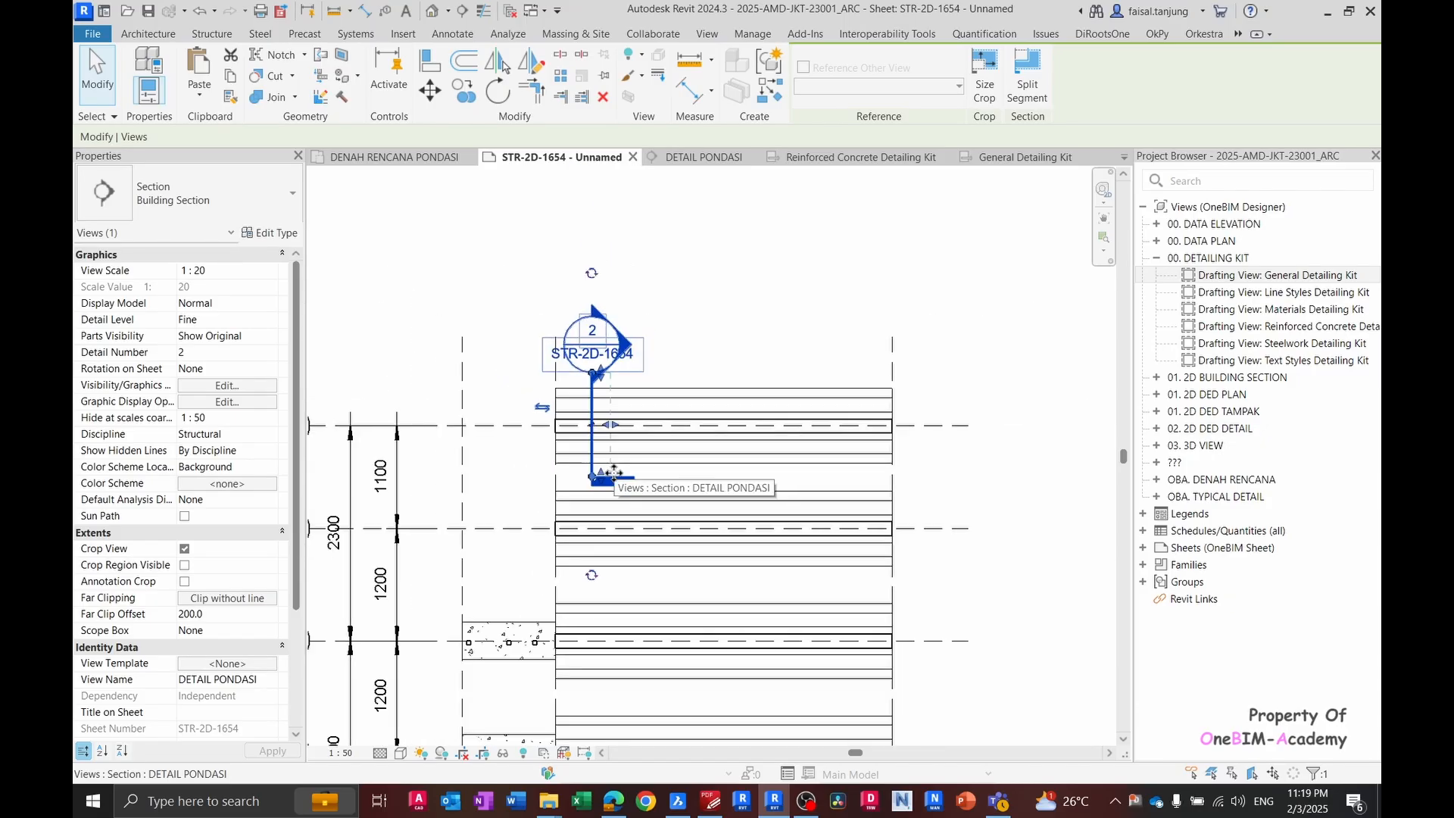
{"action": "right_click", "coordinate": [614, 472]}
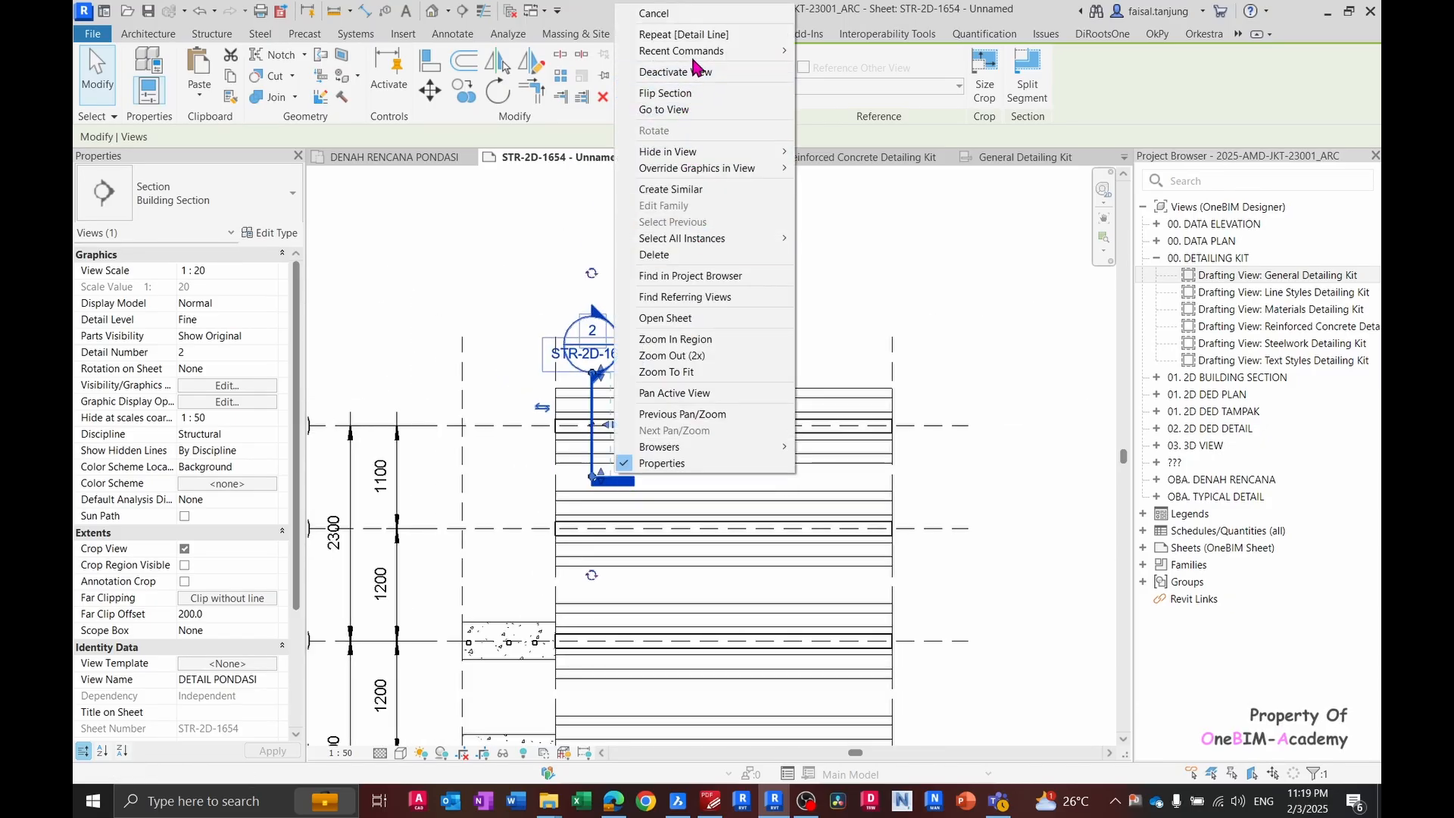
{"action": "mouse_move", "coordinate": [711, 151]}
{"action": "left_click", "coordinate": [834, 162]}
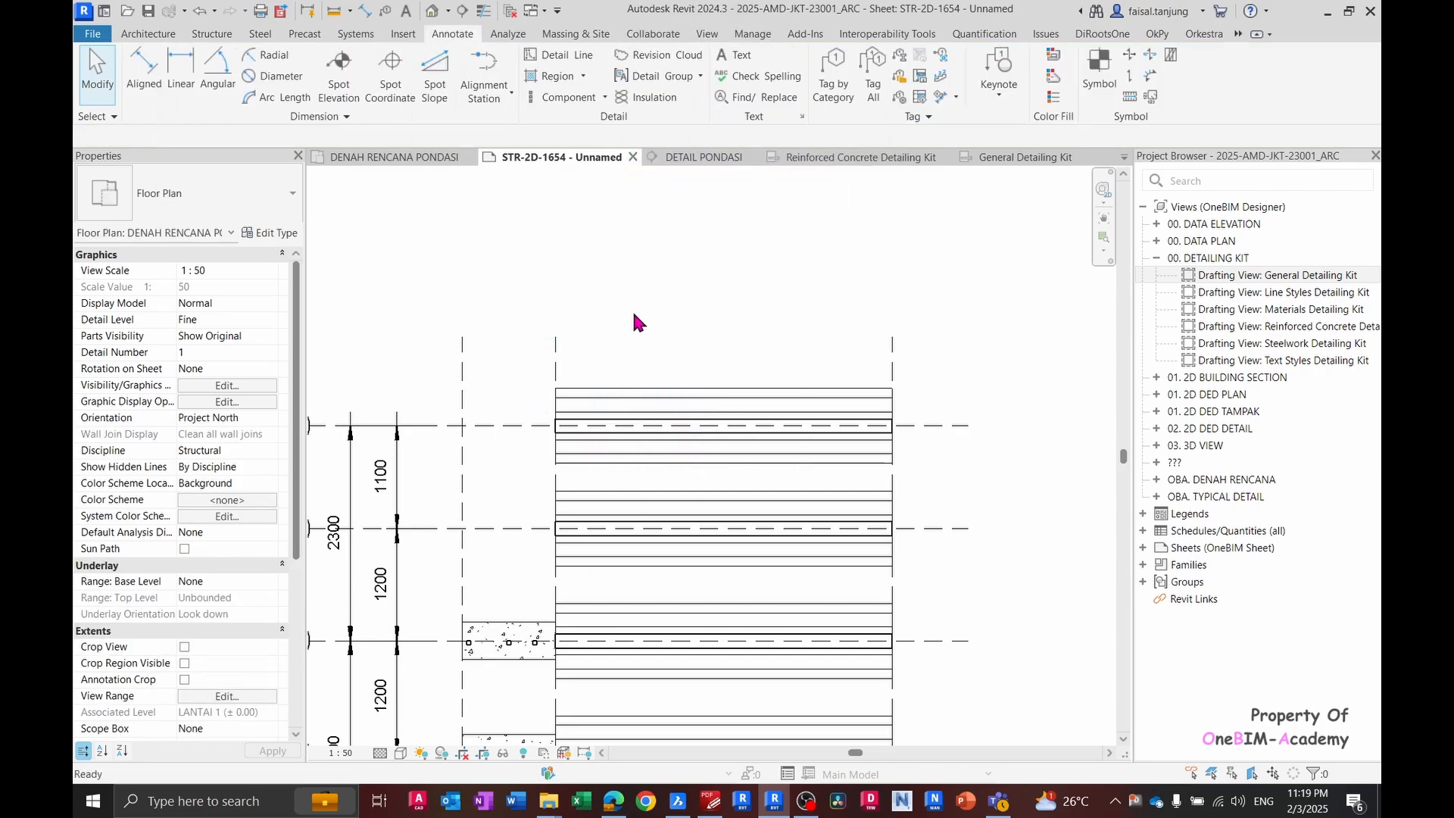
{"action": "scroll", "coordinate": [640, 318], "scroll_direction": "down", "scroll_amount": 2}
{"action": "double_click", "coordinate": [647, 317]}
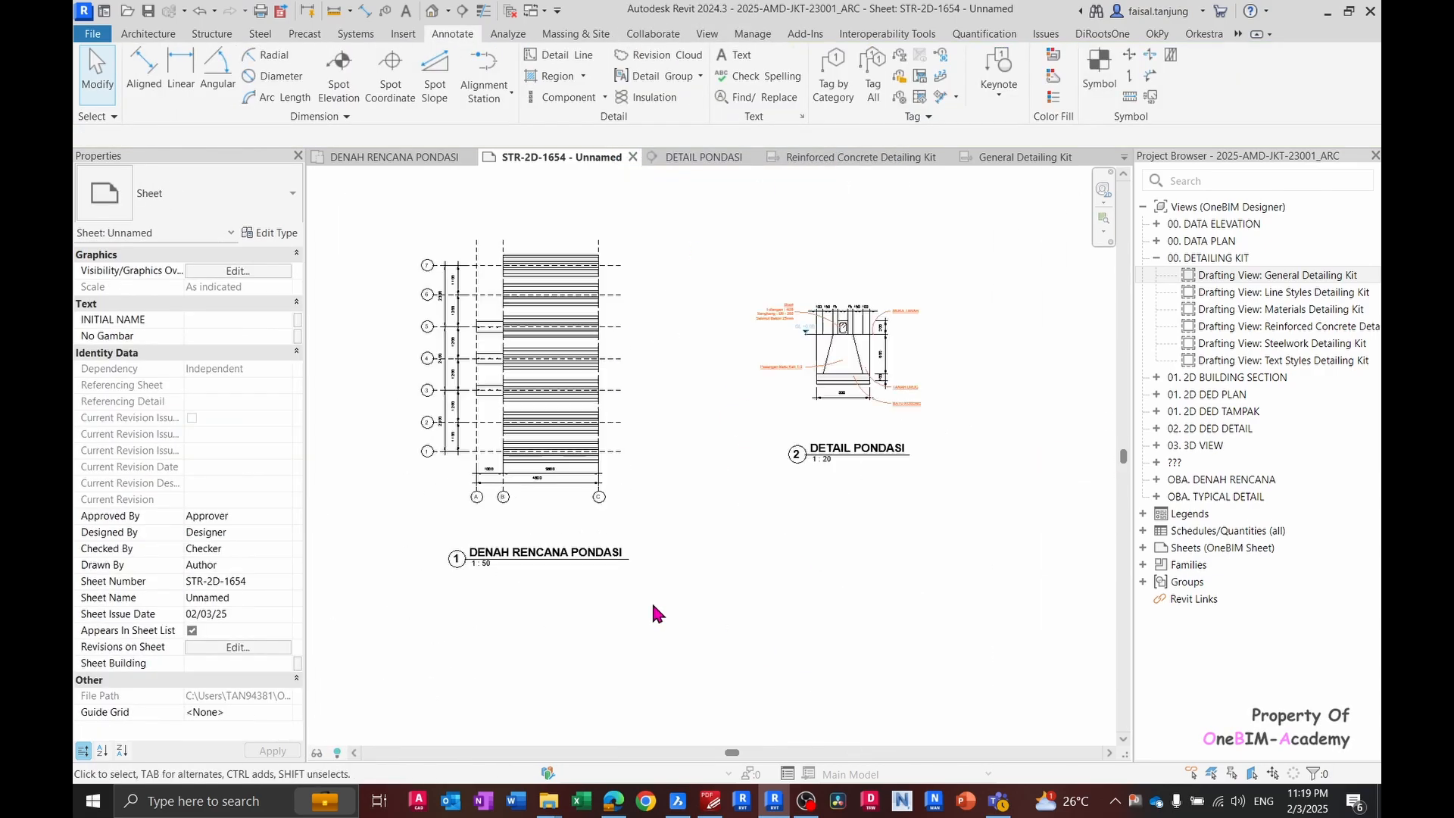
- Move the DENAH RENCANA PONDASI view title up and slightly right, closer beneath the foundation plan
{"action": "left_click", "coordinate": [496, 560]}
{"action": "scroll", "coordinate": [496, 557], "scroll_direction": "up", "scroll_amount": 3}
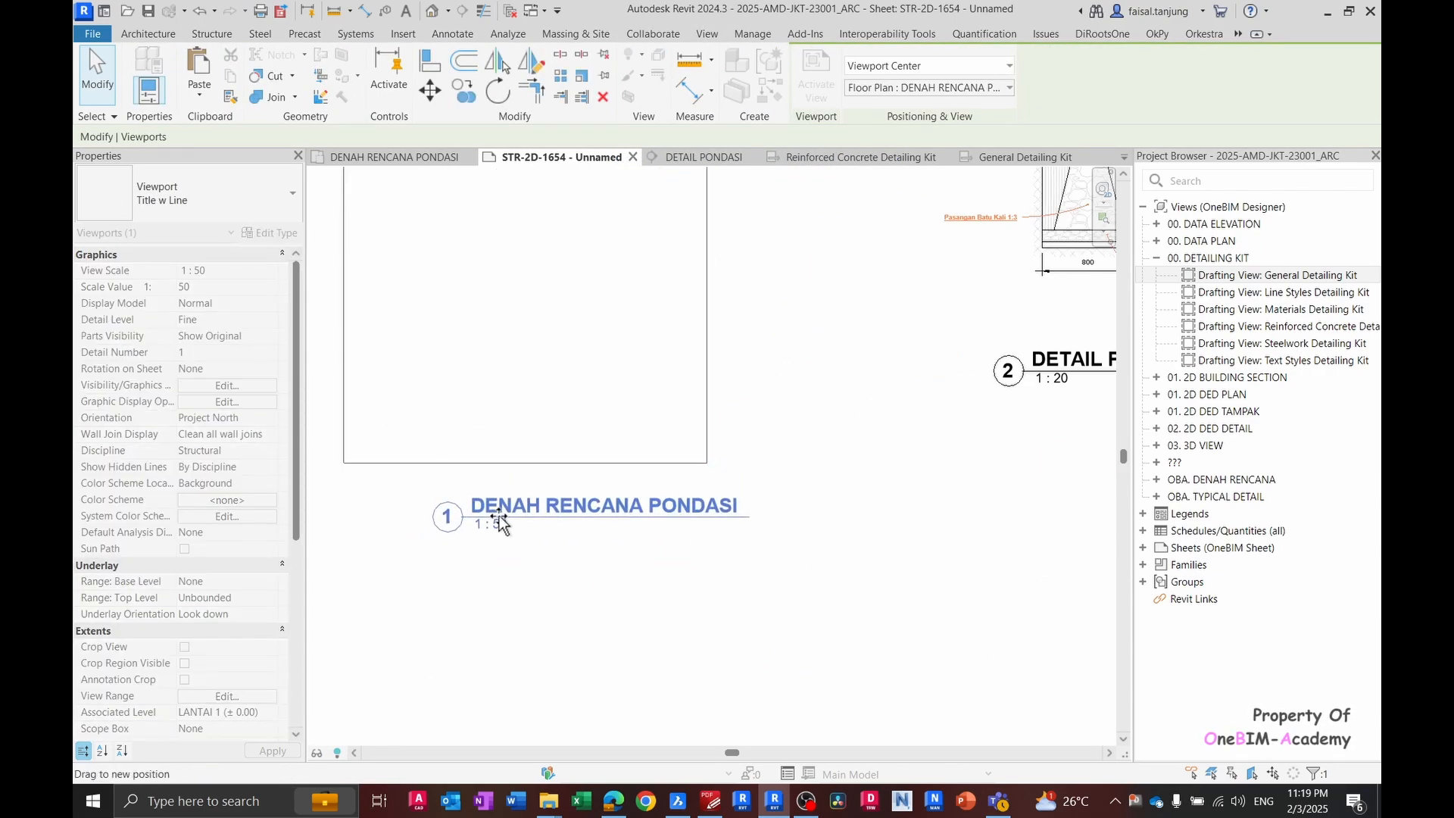
{"action": "left_click", "coordinate": [512, 599]}
{"action": "left_click", "coordinate": [491, 515]}
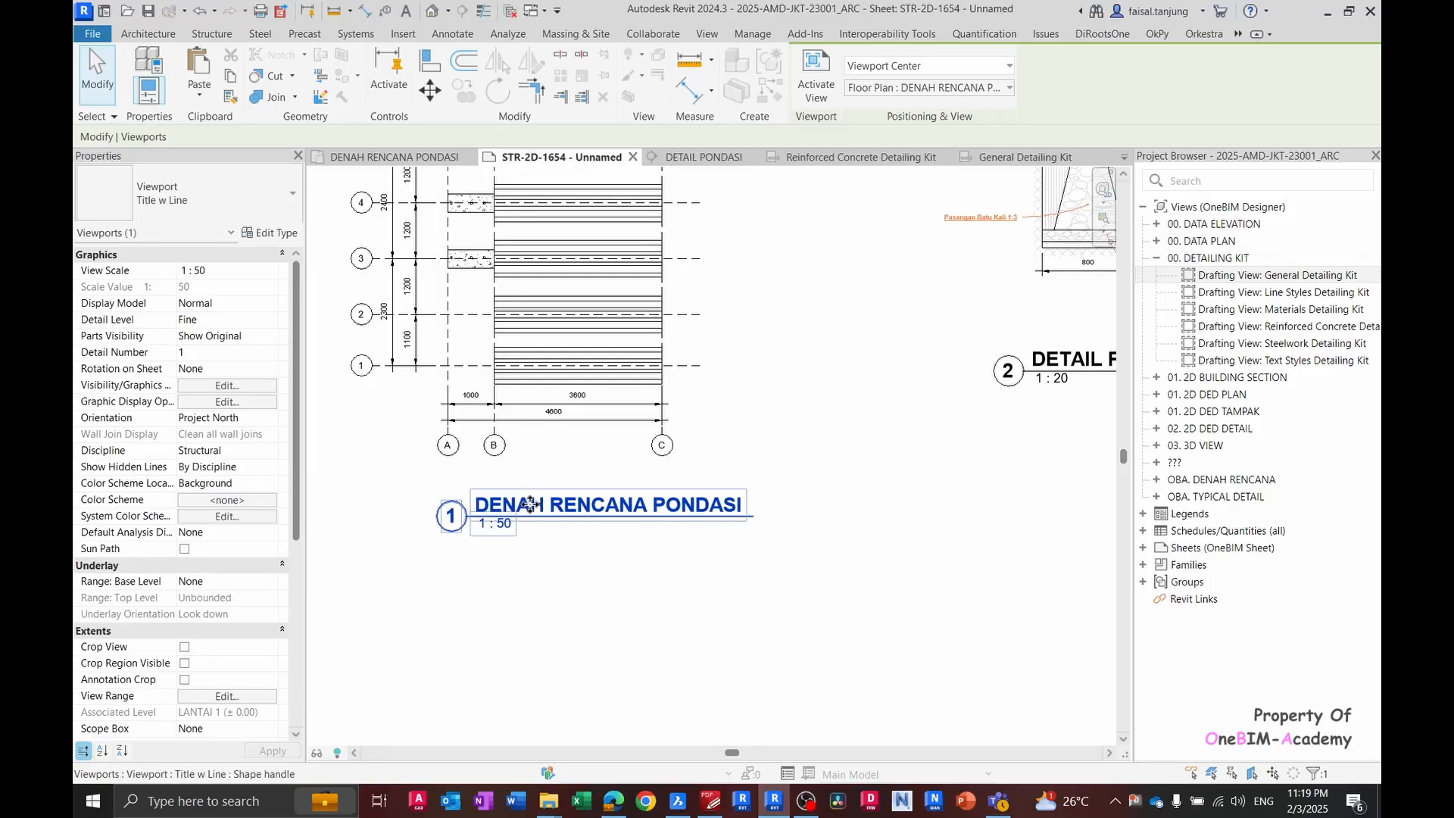
{"action": "left_click", "coordinate": [559, 552]}
{"action": "scroll", "coordinate": [611, 553], "scroll_direction": "down", "scroll_amount": 2}
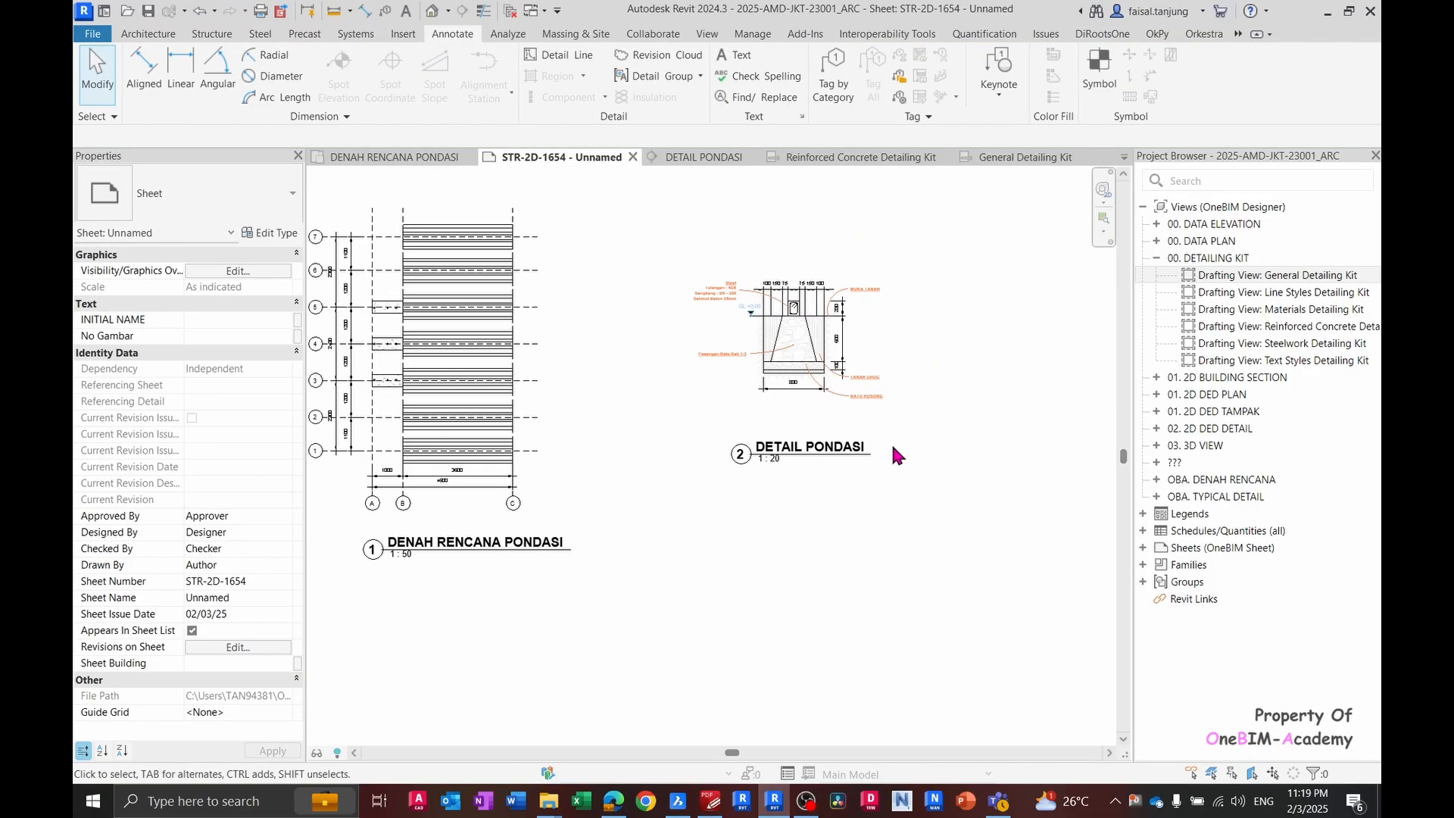
- Move the DETAIL PONDASI view title slightly up, closer beneath the foundation detail
{"action": "left_click", "coordinate": [813, 453]}
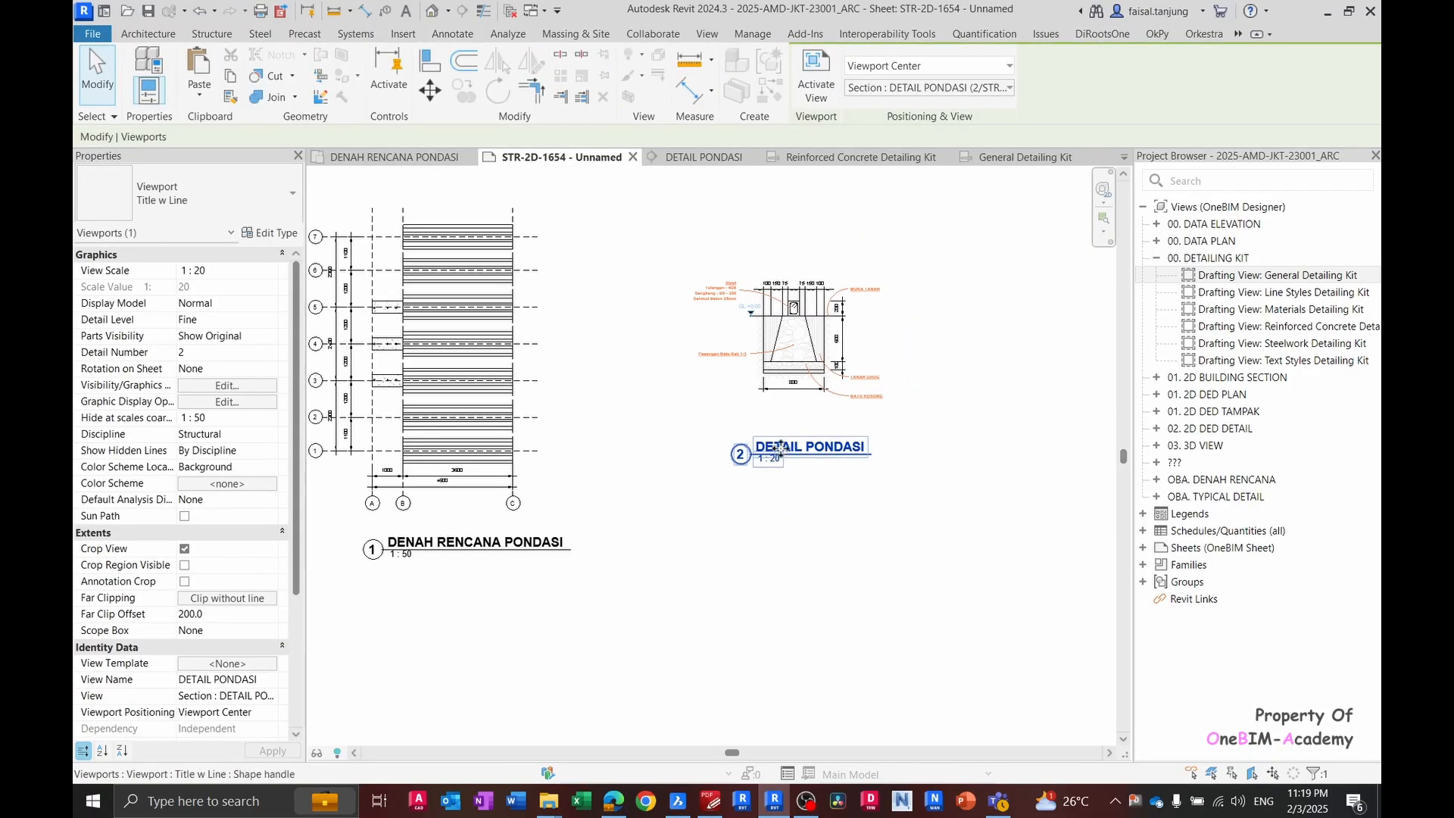
{"action": "left_click", "coordinate": [805, 529]}
{"action": "scroll", "coordinate": [811, 530], "scroll_direction": "down", "scroll_amount": 2}
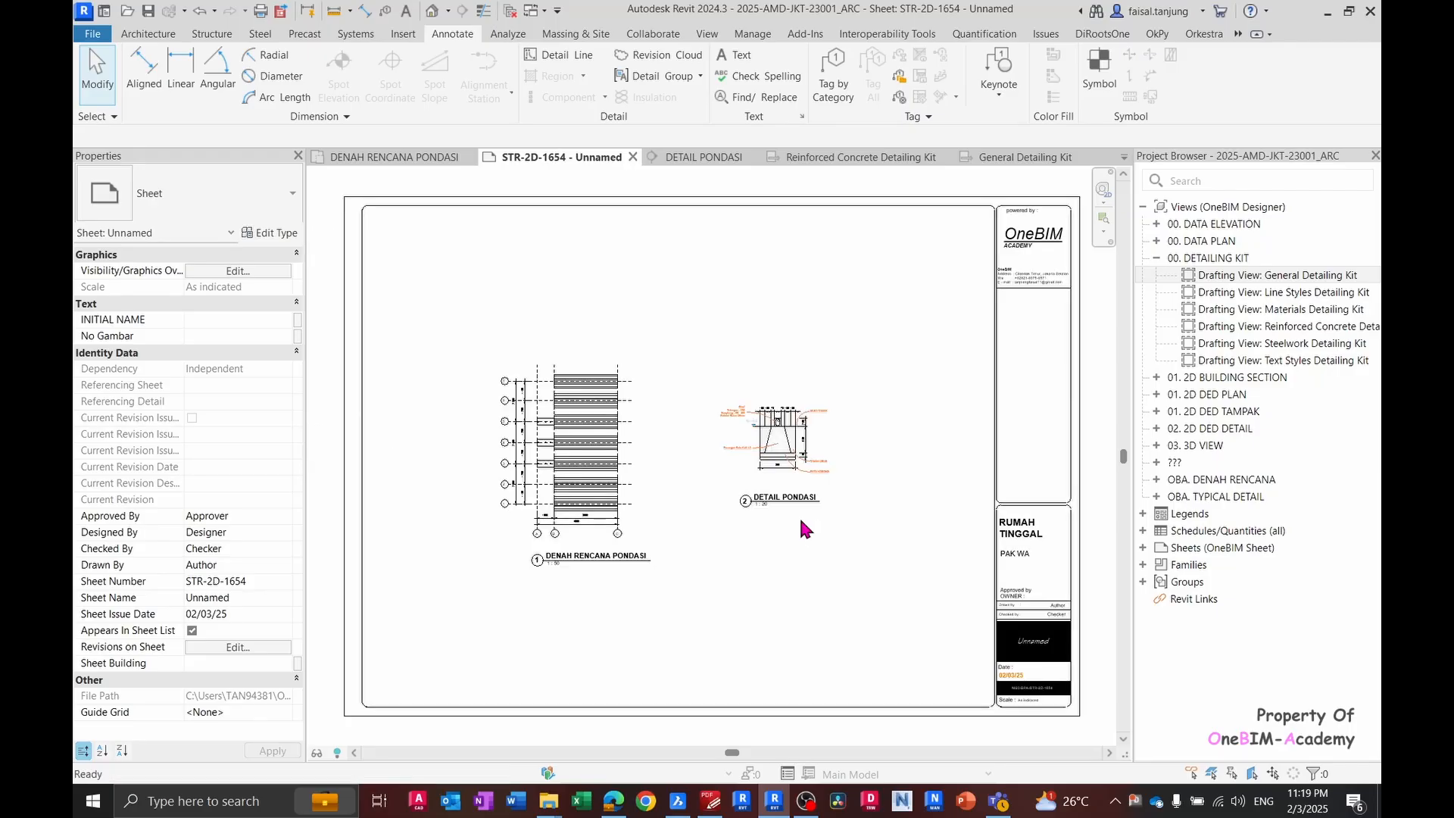
- Expand the OBA. TYPICAL DETAIL and OBA. DENAH RENCANA view groups to check which views they contain
{"action": "double_click", "coordinate": [1237, 499]}
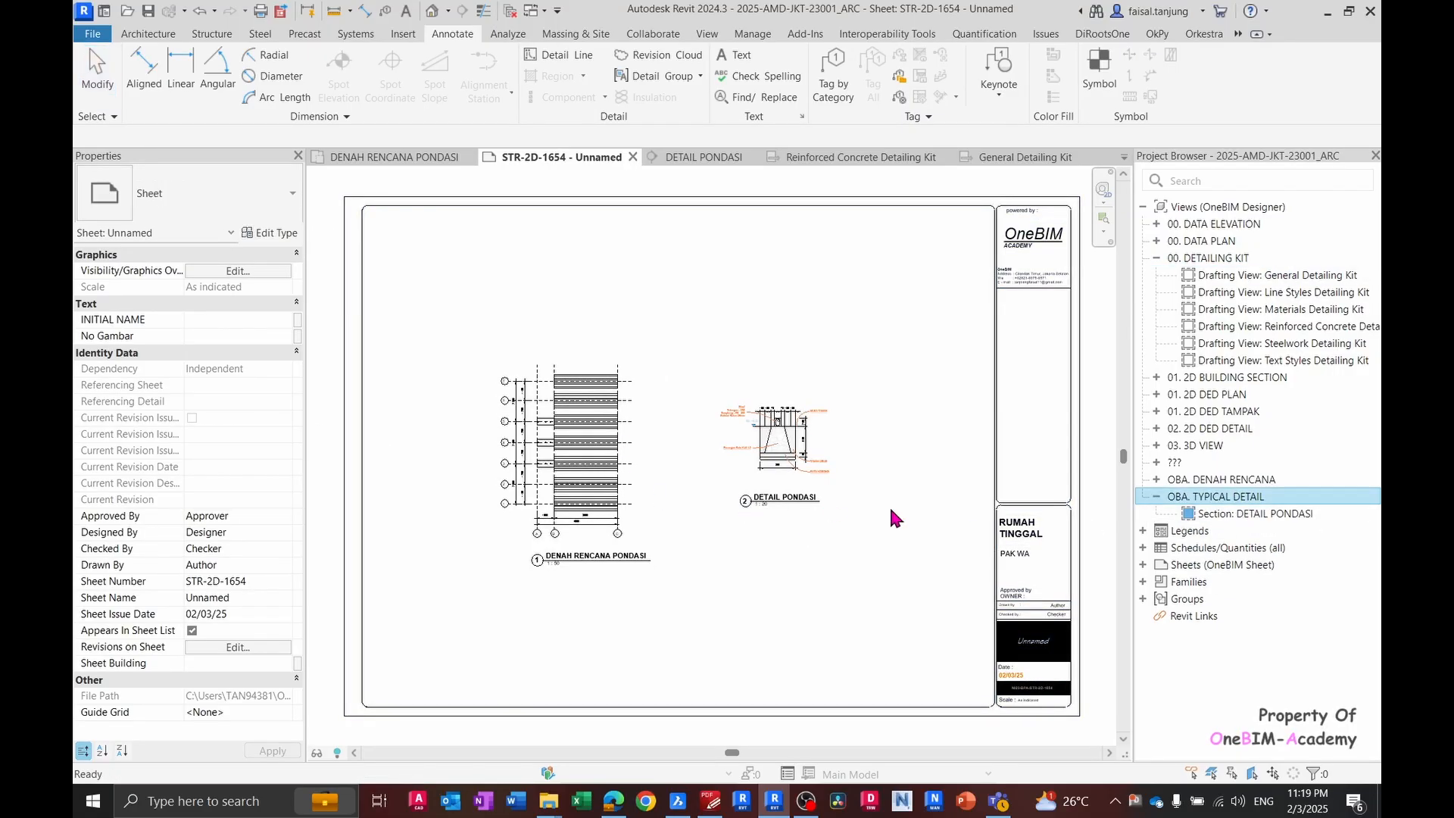
{"action": "double_click", "coordinate": [1265, 479]}
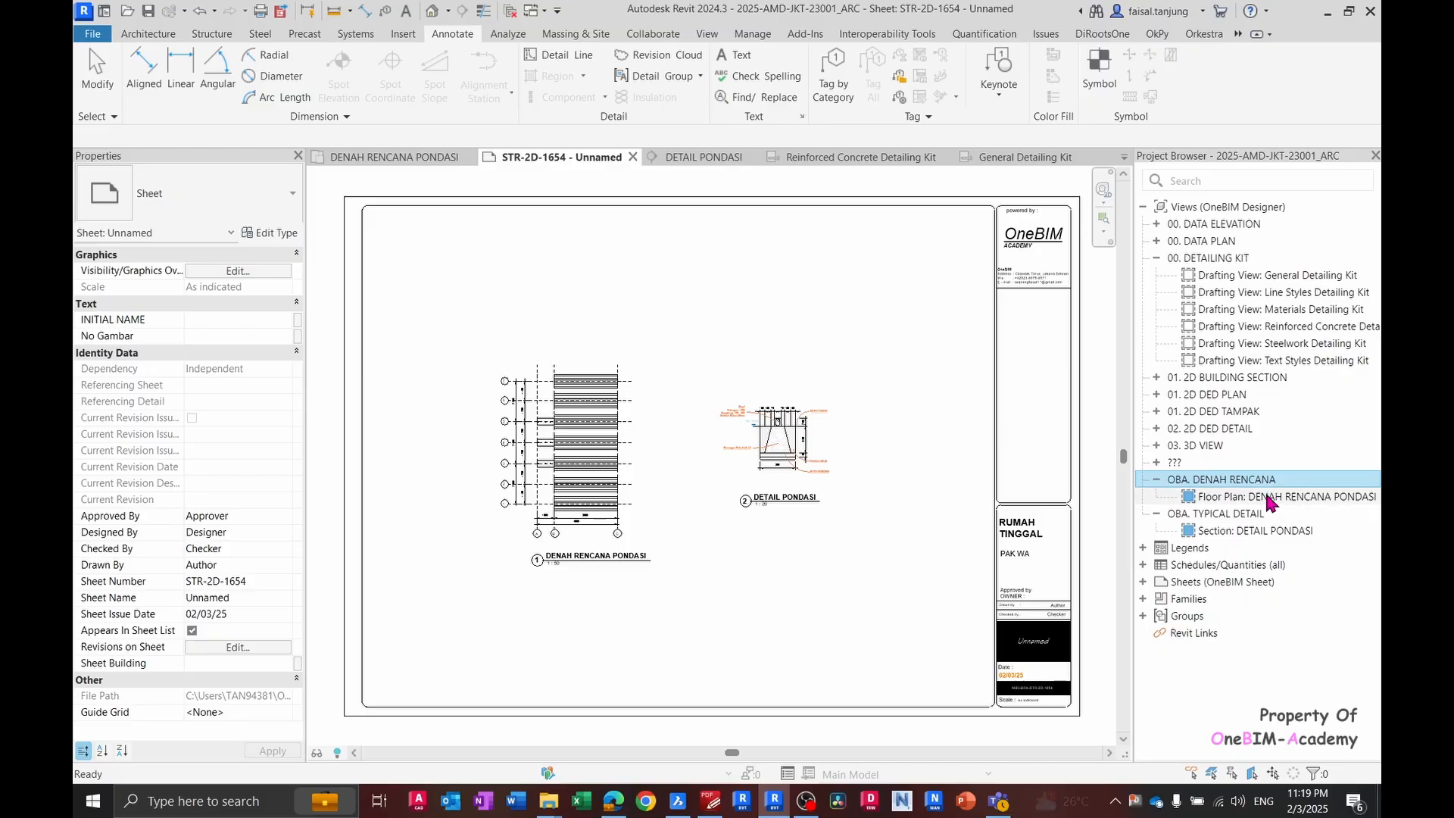
{"action": "left_click", "coordinate": [1271, 499]}
- Move the DETAIL PONDASI viewport down so its title lines up with the DENAH RENCANA PONDASI title
{"action": "scroll", "coordinate": [754, 485], "scroll_direction": "up", "scroll_amount": 2}
{"action": "left_click", "coordinate": [790, 466]}
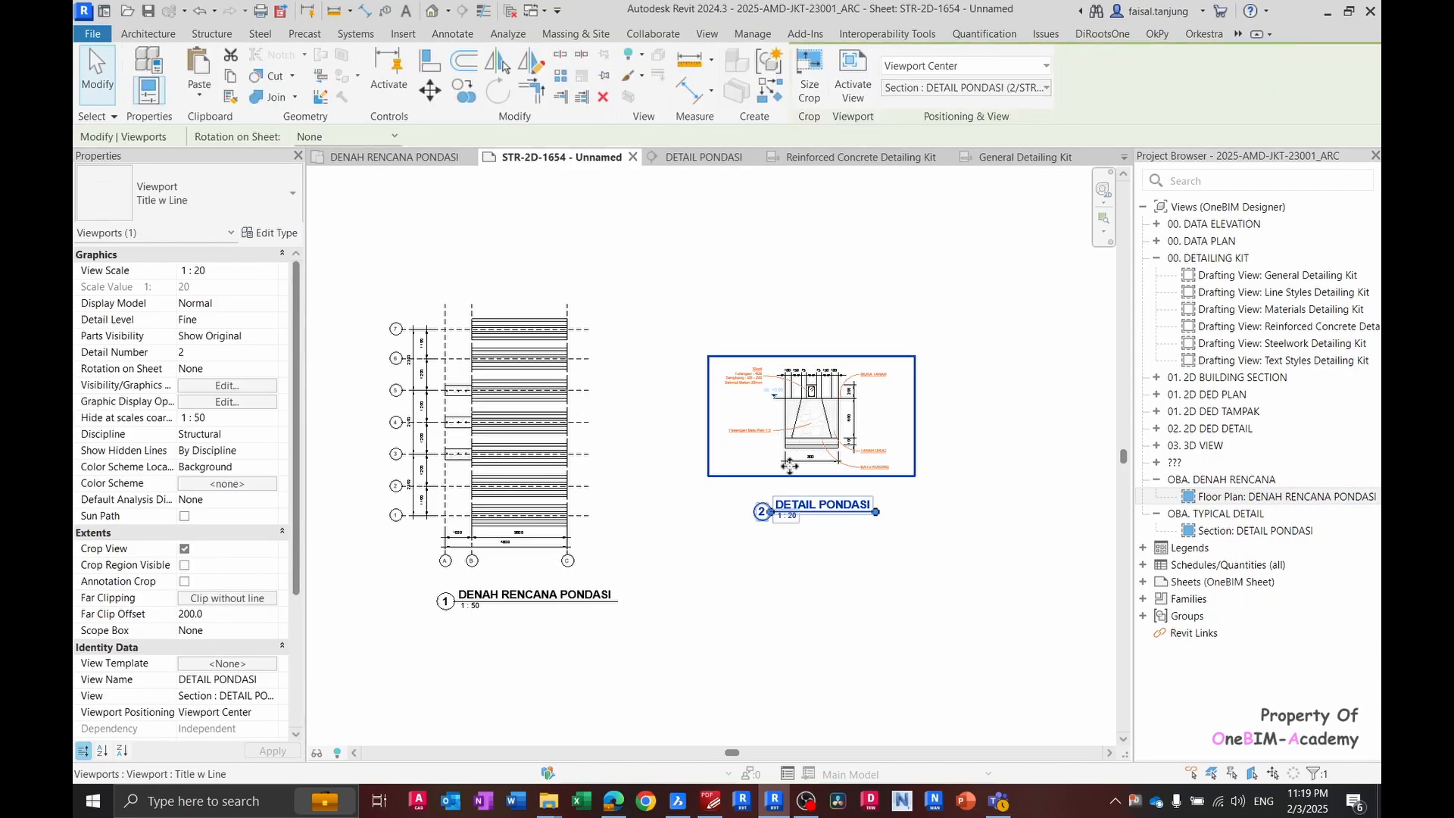
{"action": "left_click_drag", "start_coordinate": [790, 466], "coordinate": [778, 556]}
{"action": "left_click", "coordinate": [907, 649]}
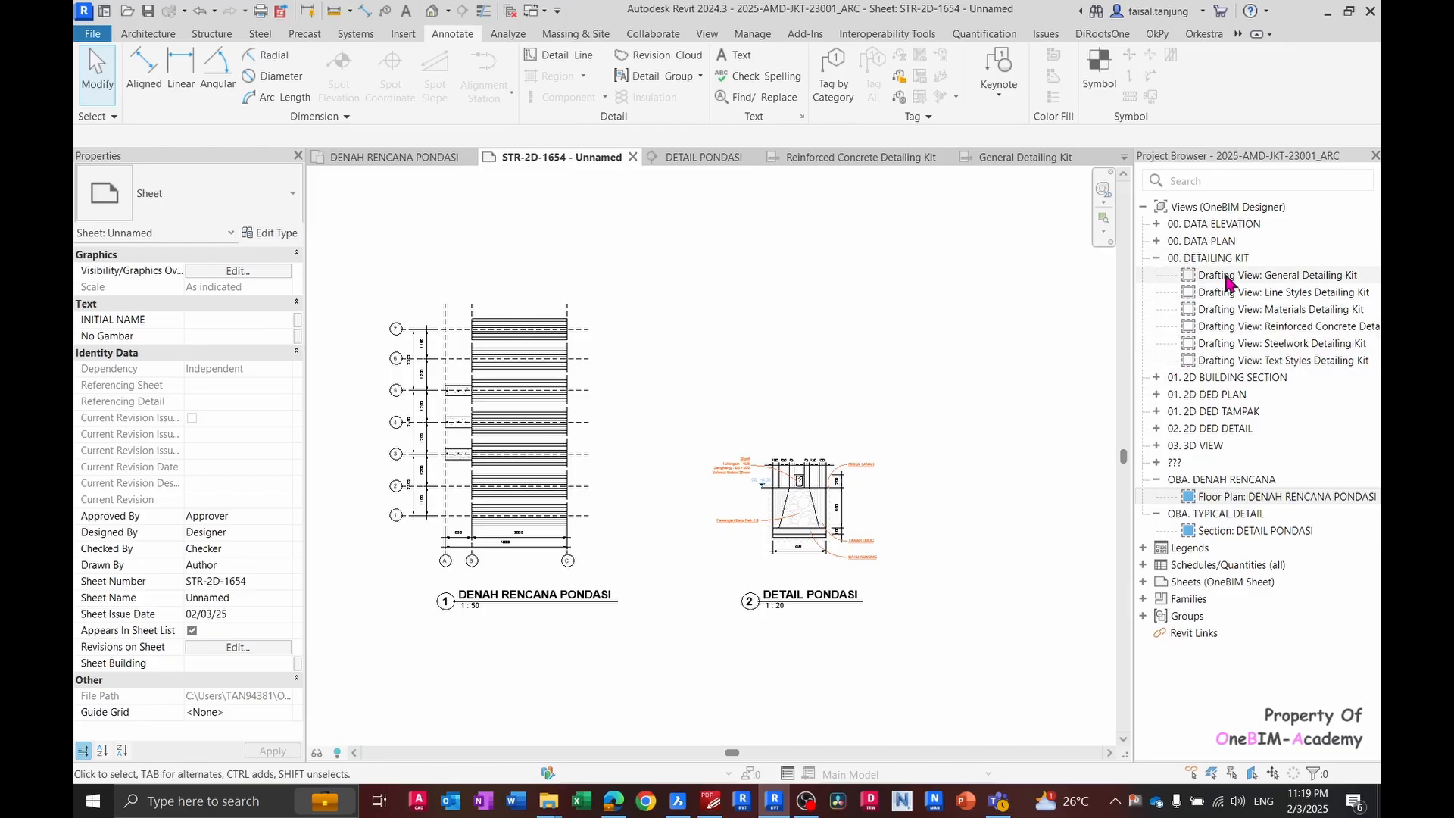
{"action": "scroll", "coordinate": [797, 415], "scroll_direction": "down", "scroll_amount": 3}
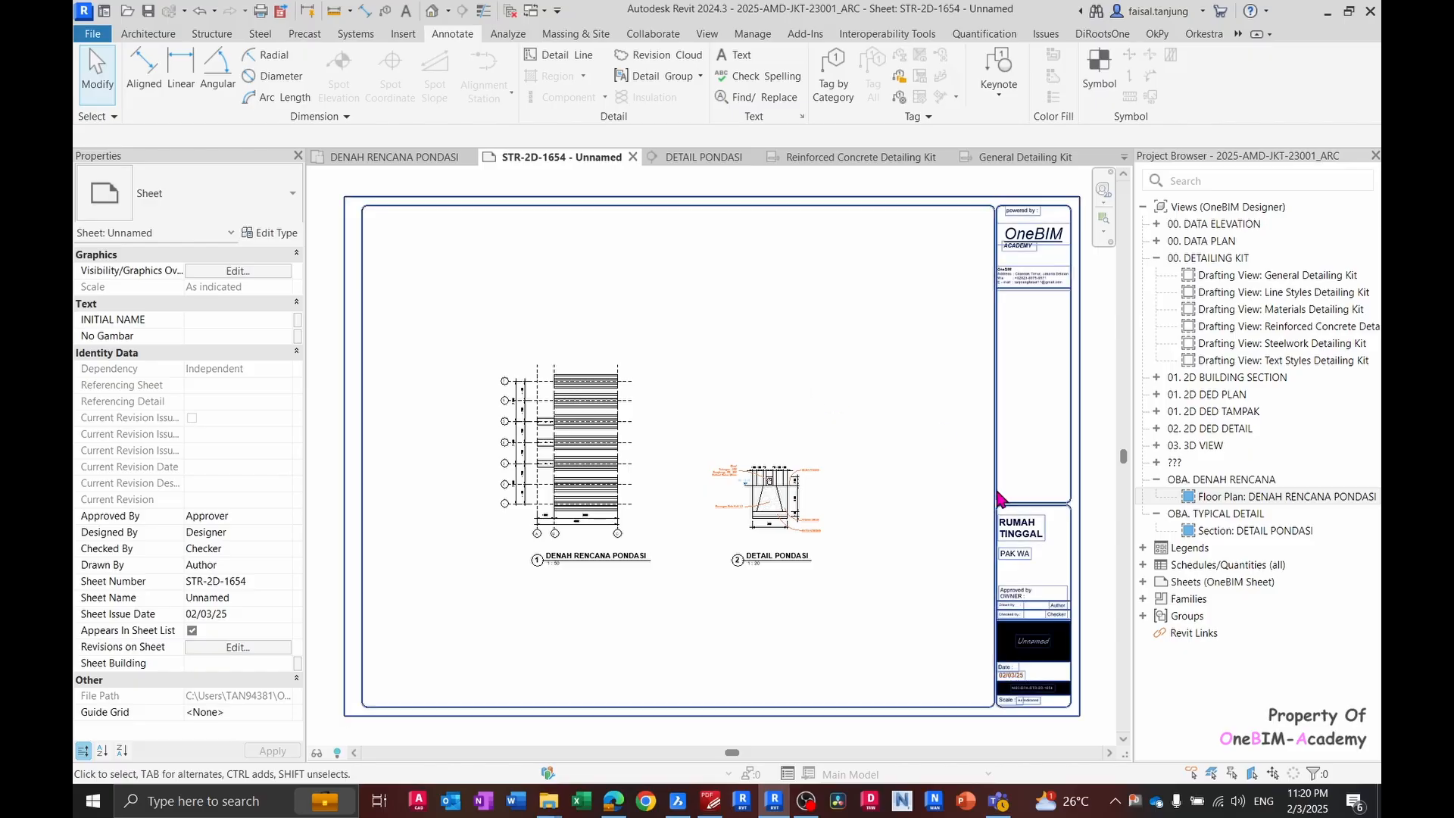
{"action": "left_click", "coordinate": [824, 399]}
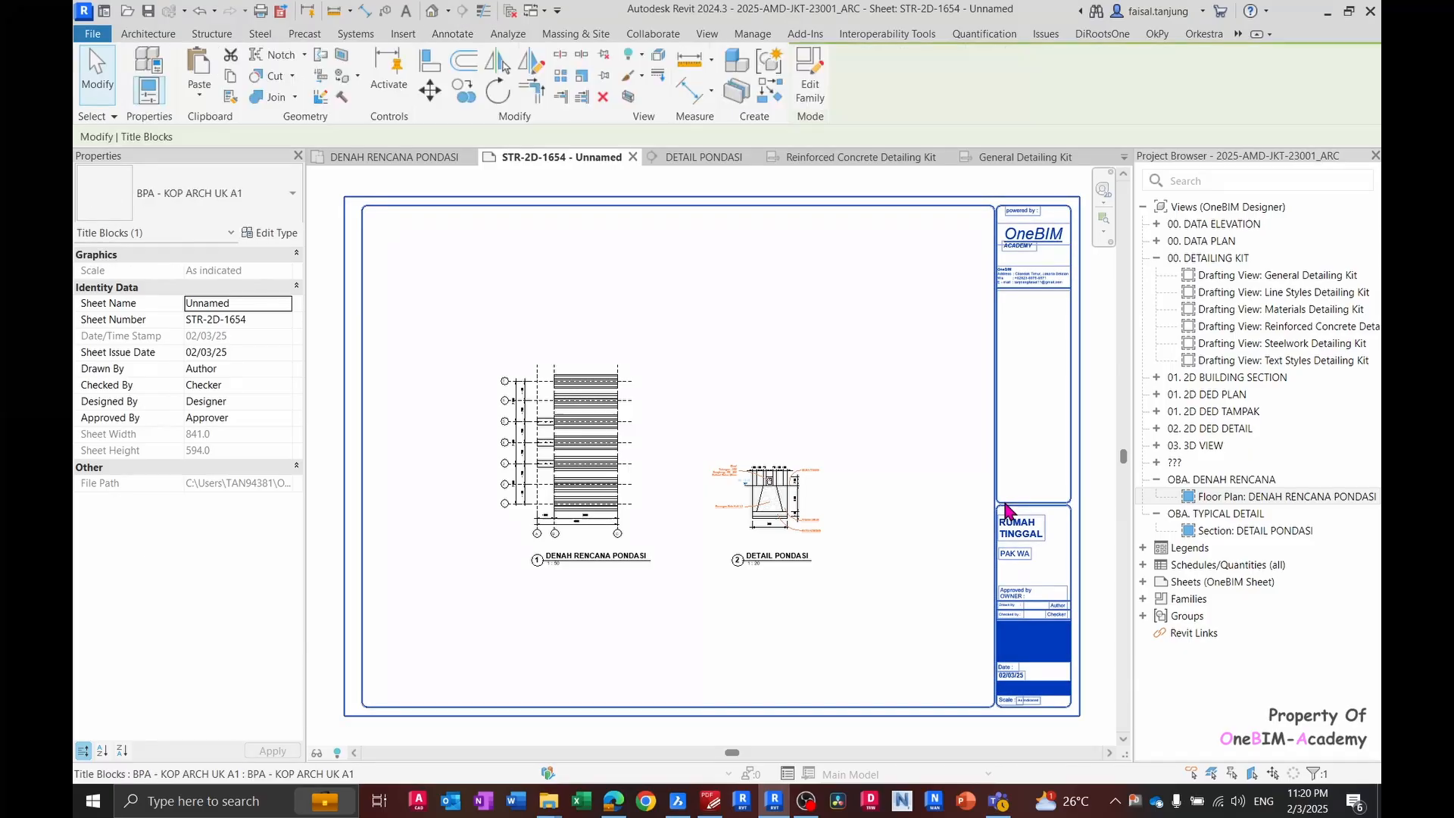
{"action": "left_click", "coordinate": [807, 411]}
{"action": "left_click", "coordinate": [995, 322]}
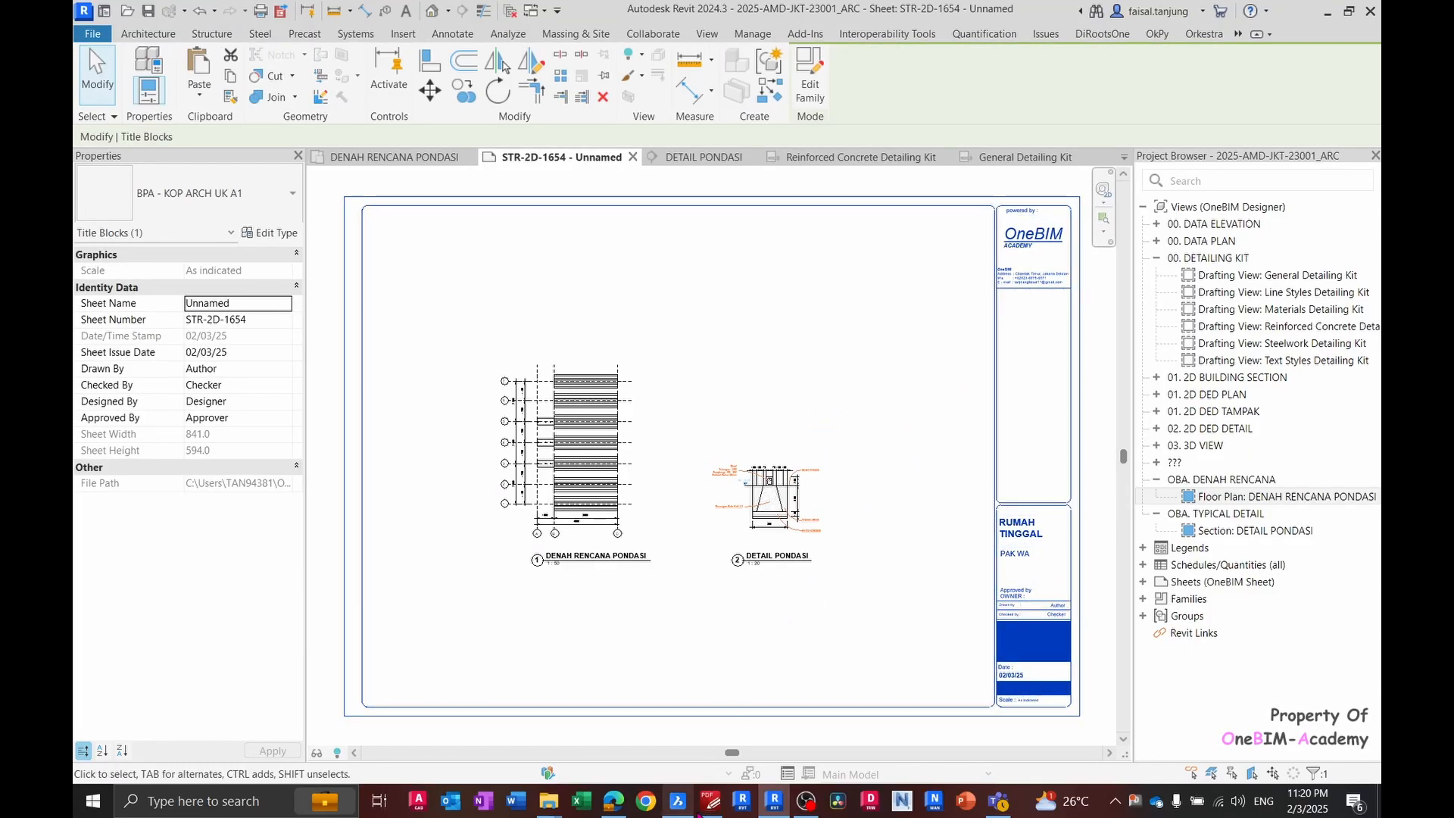
{"action": "mouse_move", "coordinate": [805, 809]}
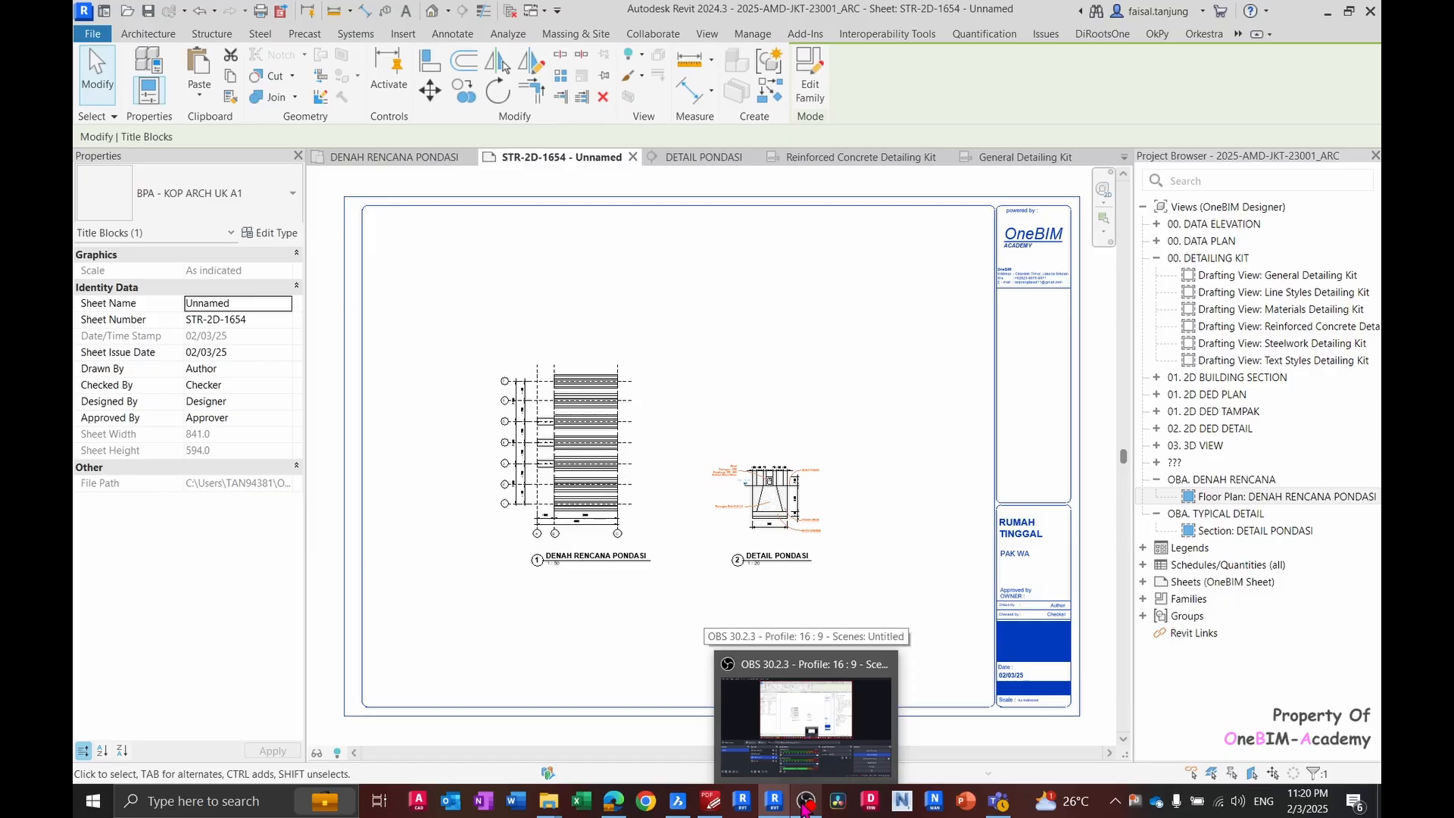